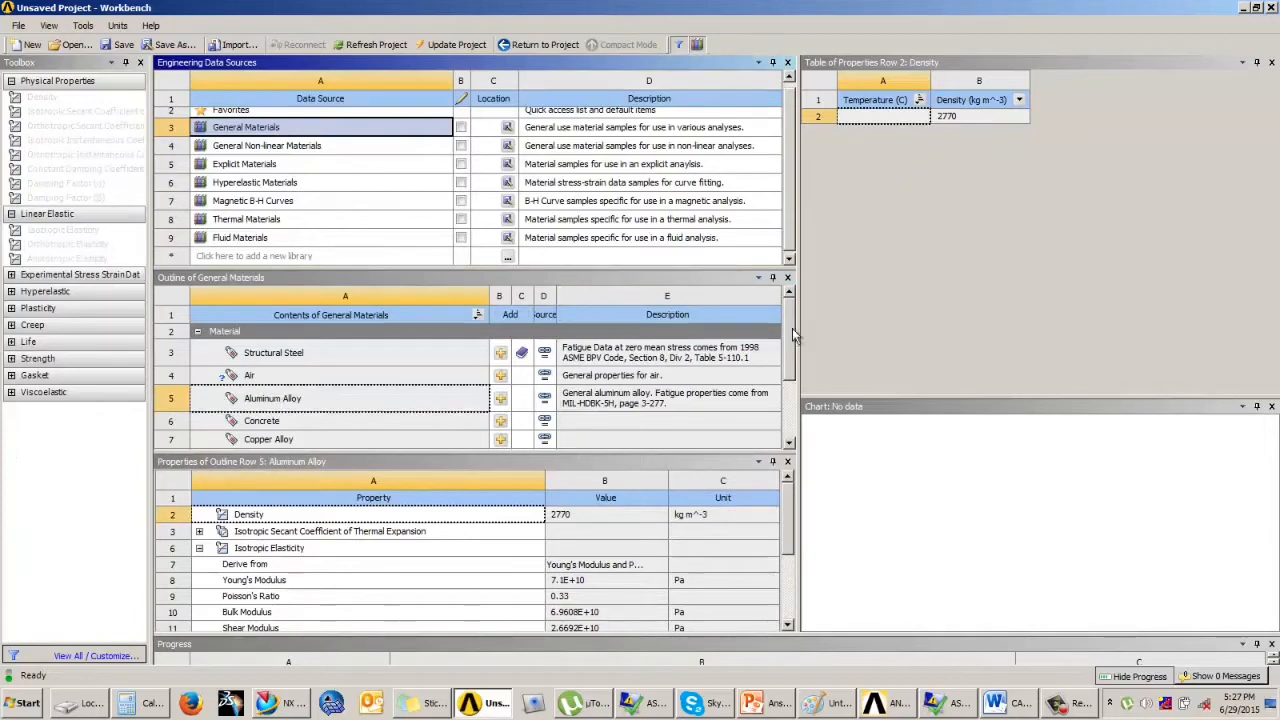
# - Pick Gray Cast Iron in the General Materials library, close the engineering data sources and return to the project
pyautogui.moveTo(792, 328); pyautogui.dragTo(788, 385)
pyautogui.click(277, 347)
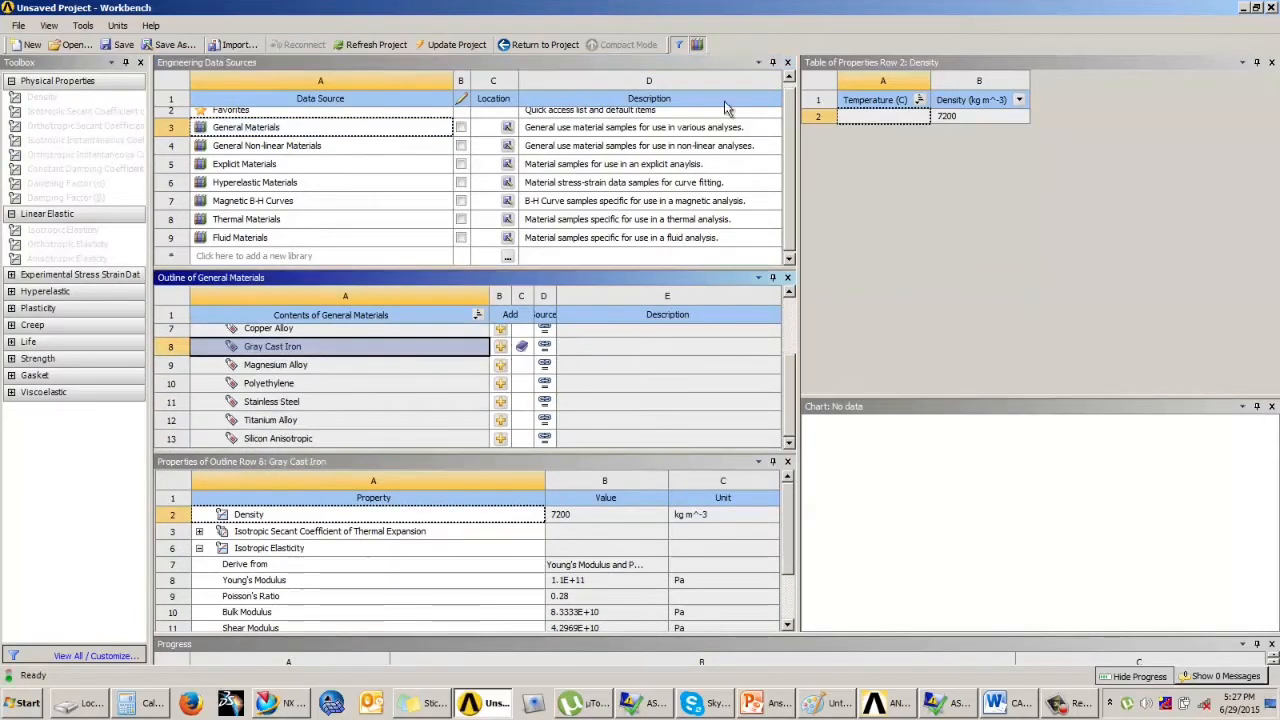
pyautogui.click(699, 45)
pyautogui.click(537, 45)
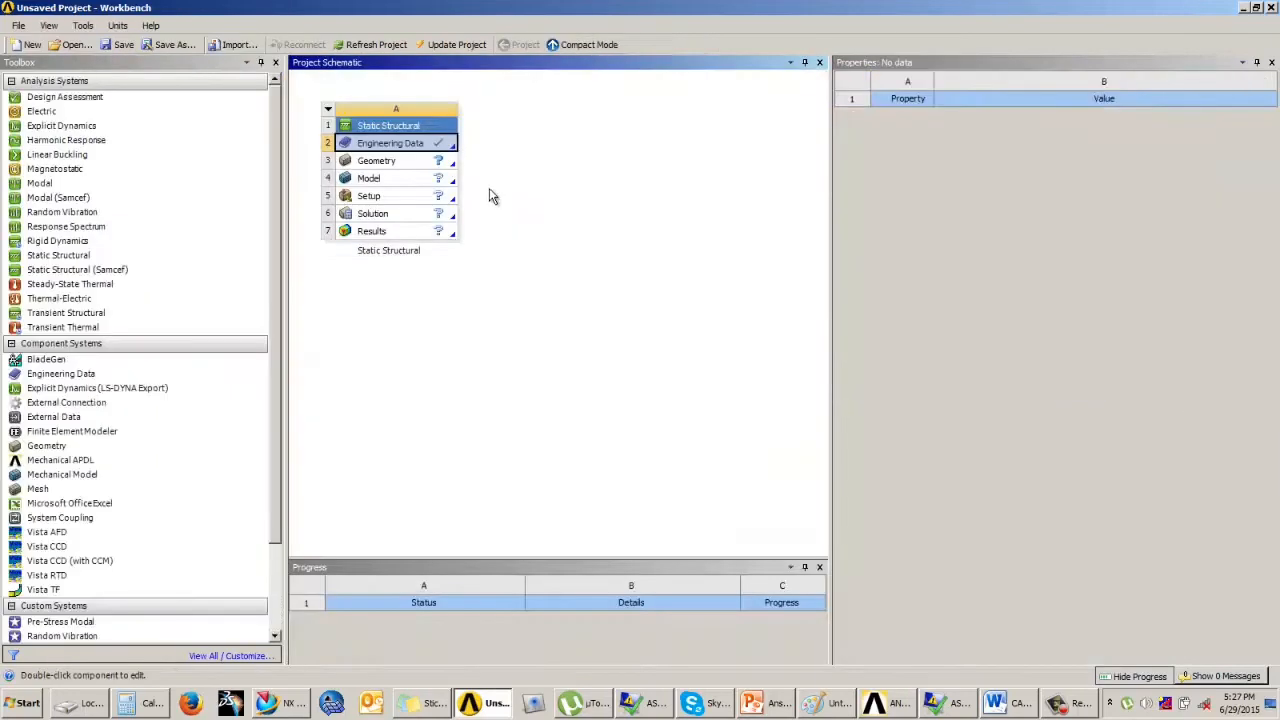
# - Import UBracket.stp as the Static Structural geometry and open it in DesignModeler with millimetre as the length unit
pyautogui.click(404, 164)
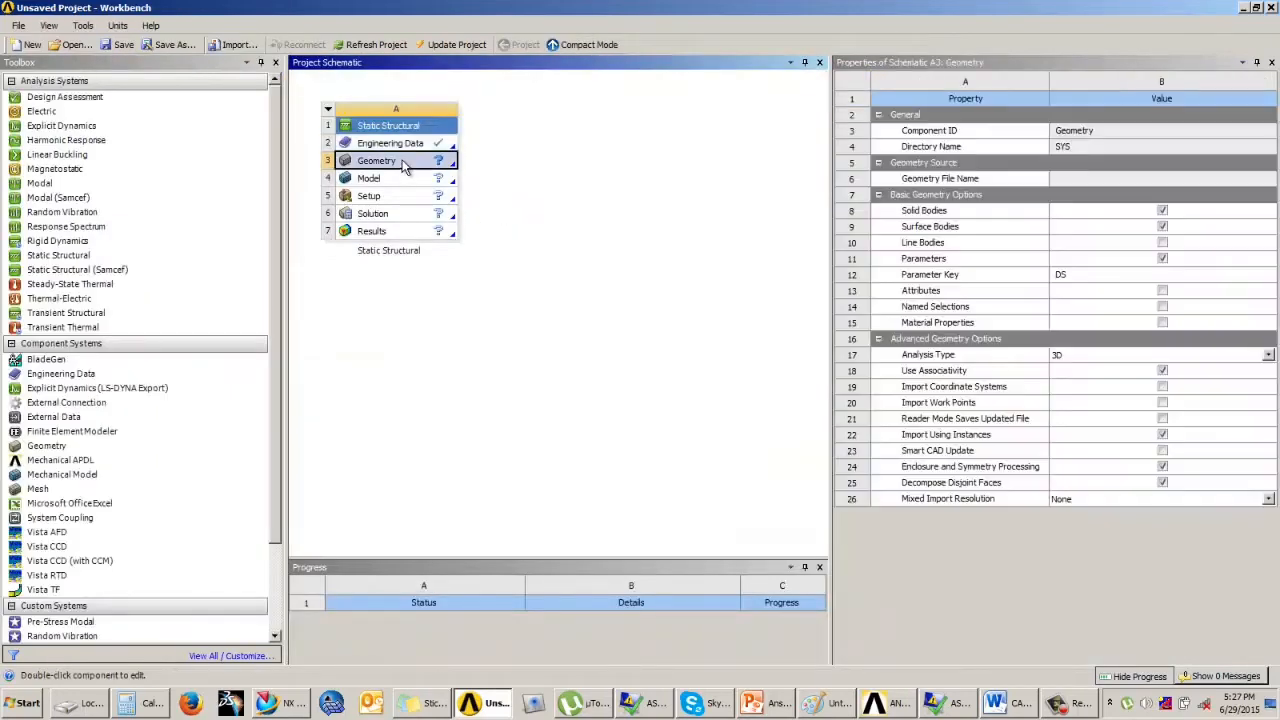
pyautogui.rightClick(404, 165)
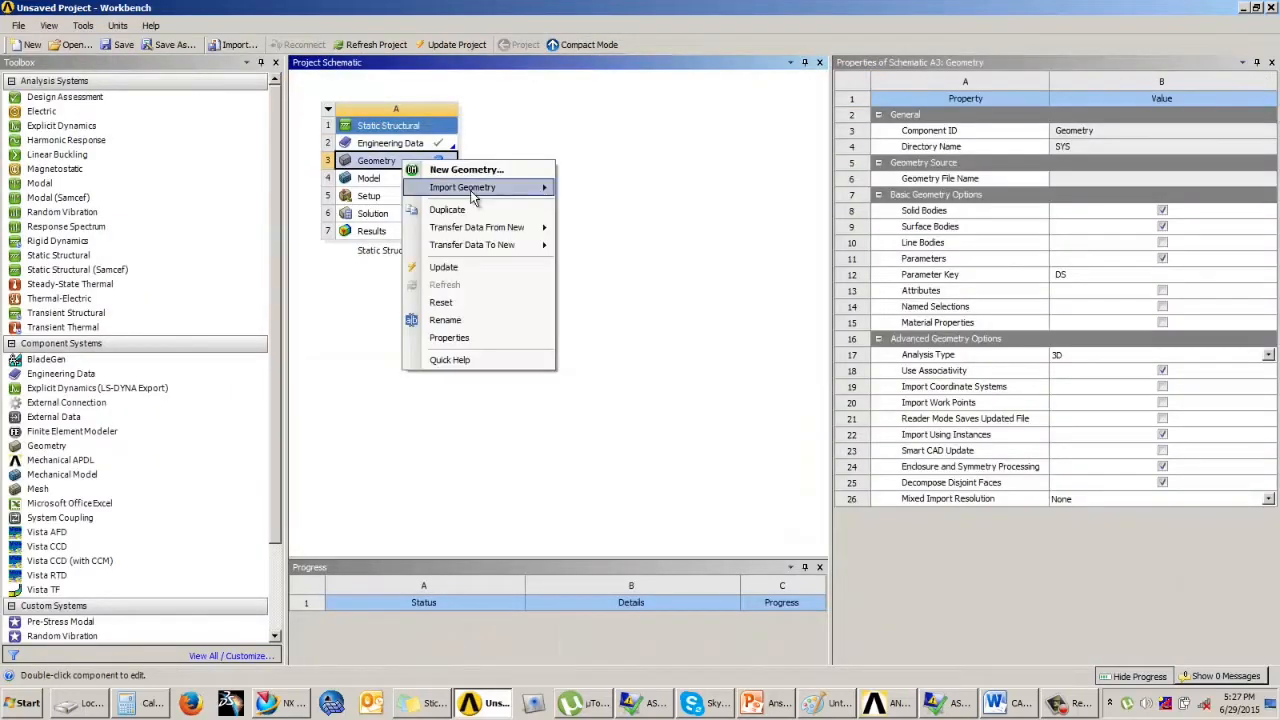
pyautogui.moveTo(475, 194)
pyautogui.click(608, 233)
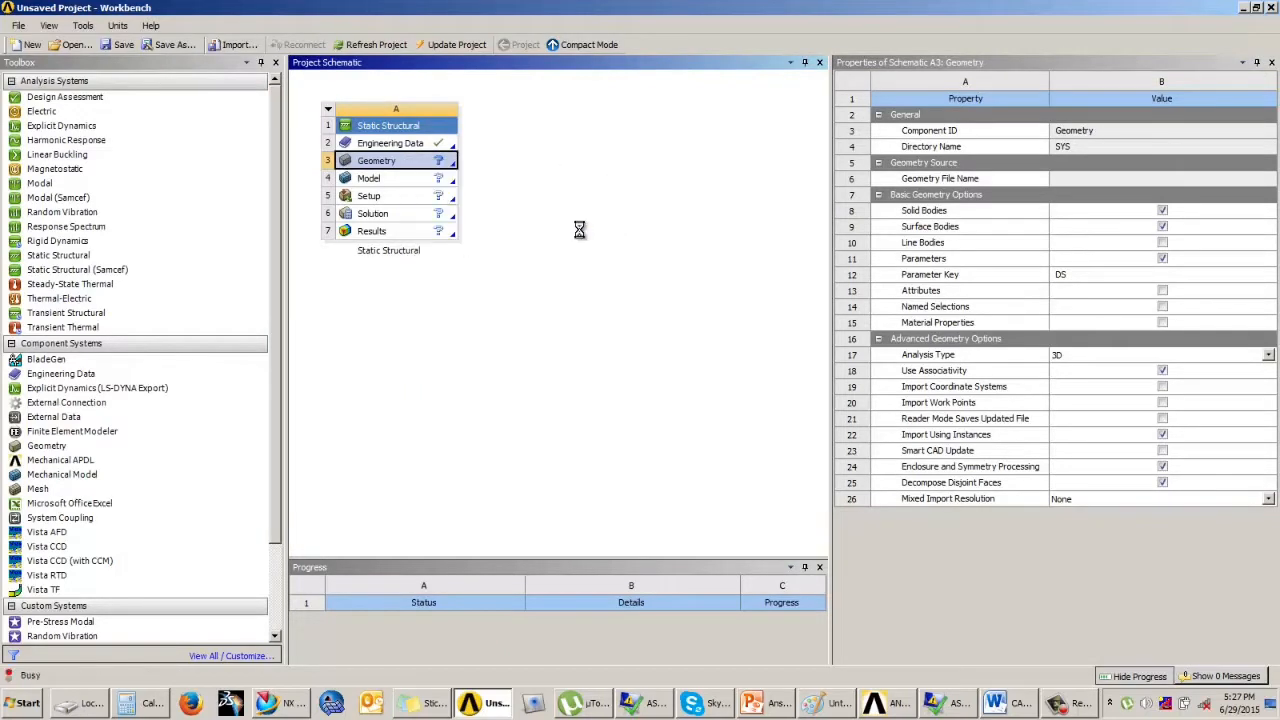
pyautogui.doubleClick(424, 168)
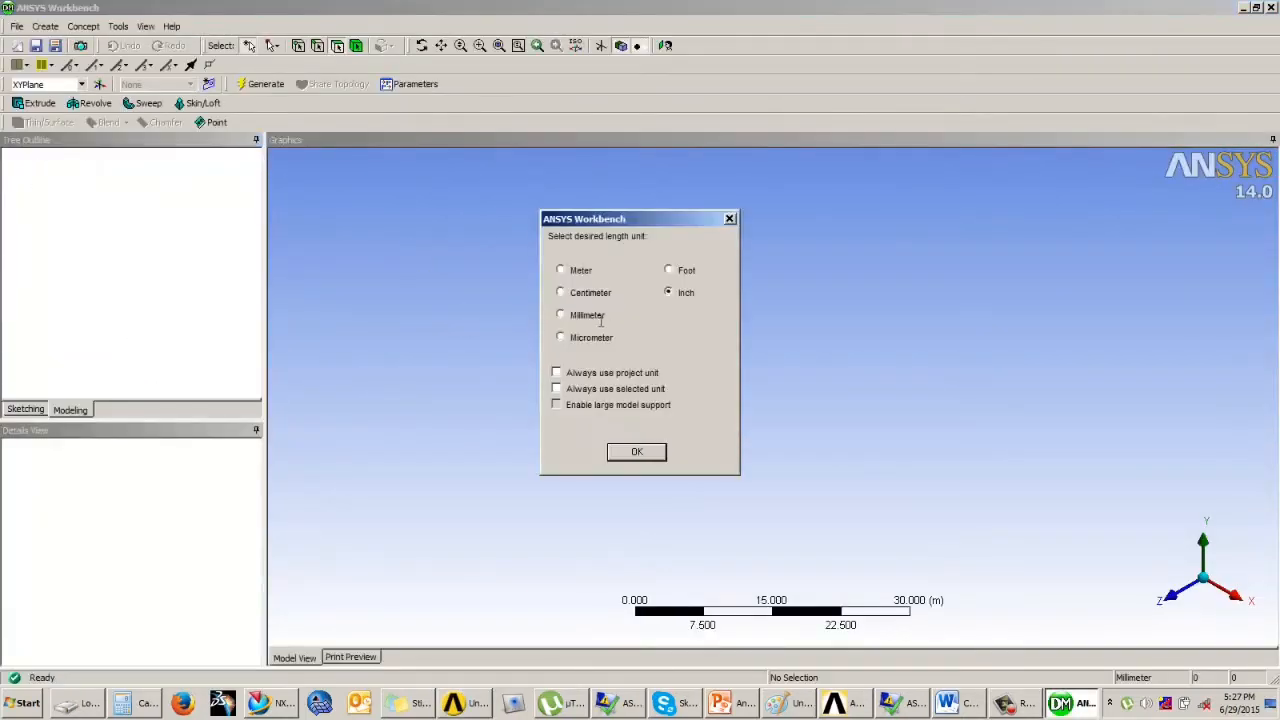
pyautogui.click(632, 458)
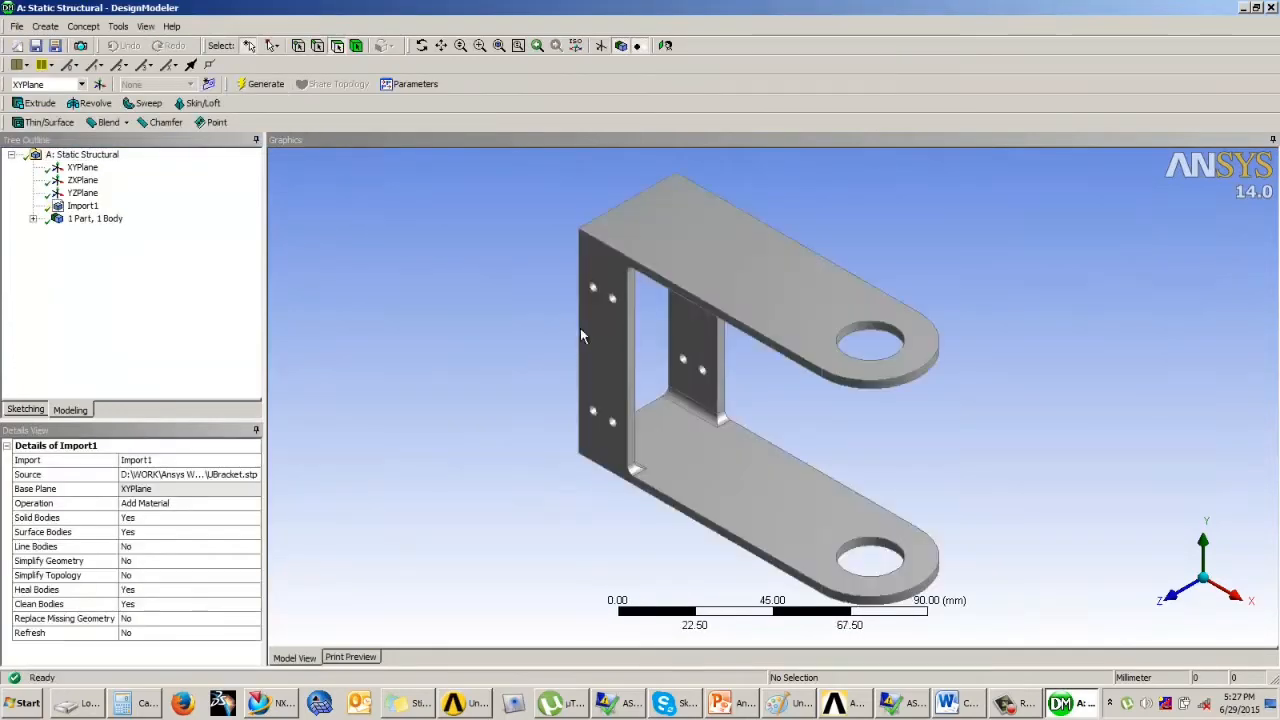
pyautogui.moveTo(580, 328); pyautogui.dragTo(598, 274, button='middle')
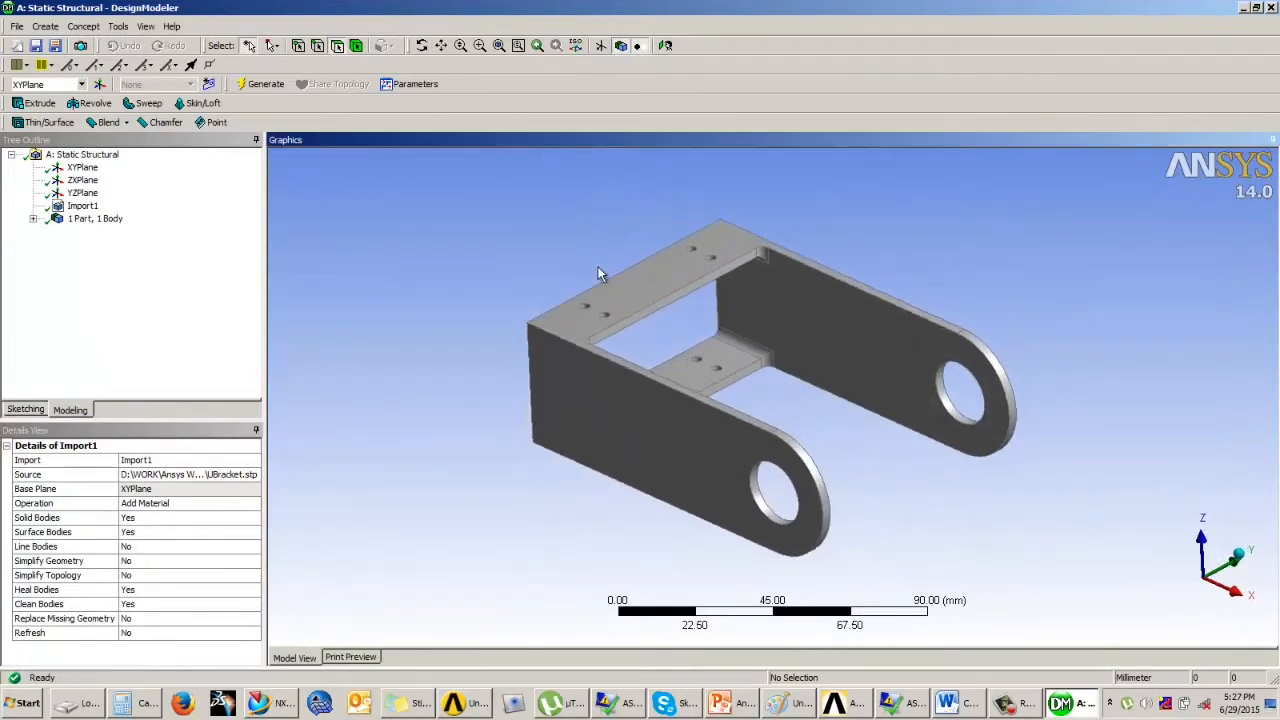
pyautogui.moveTo(646, 382); pyautogui.dragTo(767, 372, button='middle')
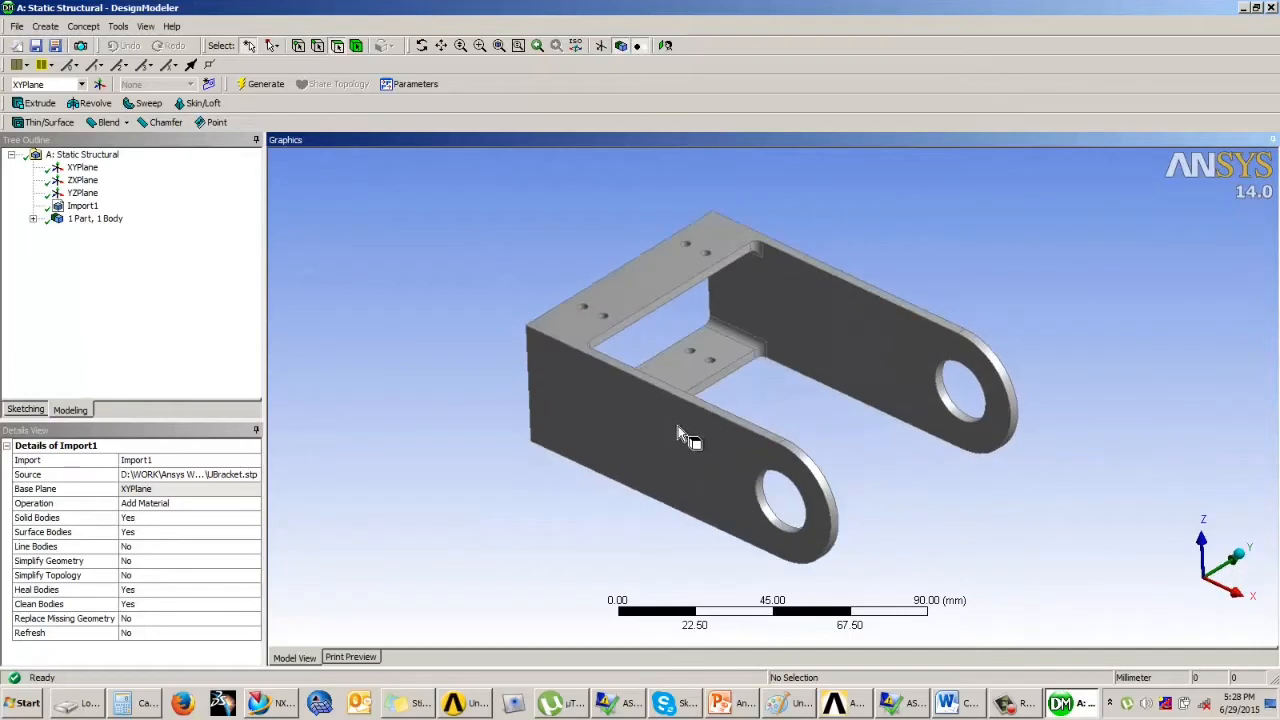
pyautogui.moveTo(714, 407); pyautogui.dragTo(735, 416, button='middle')
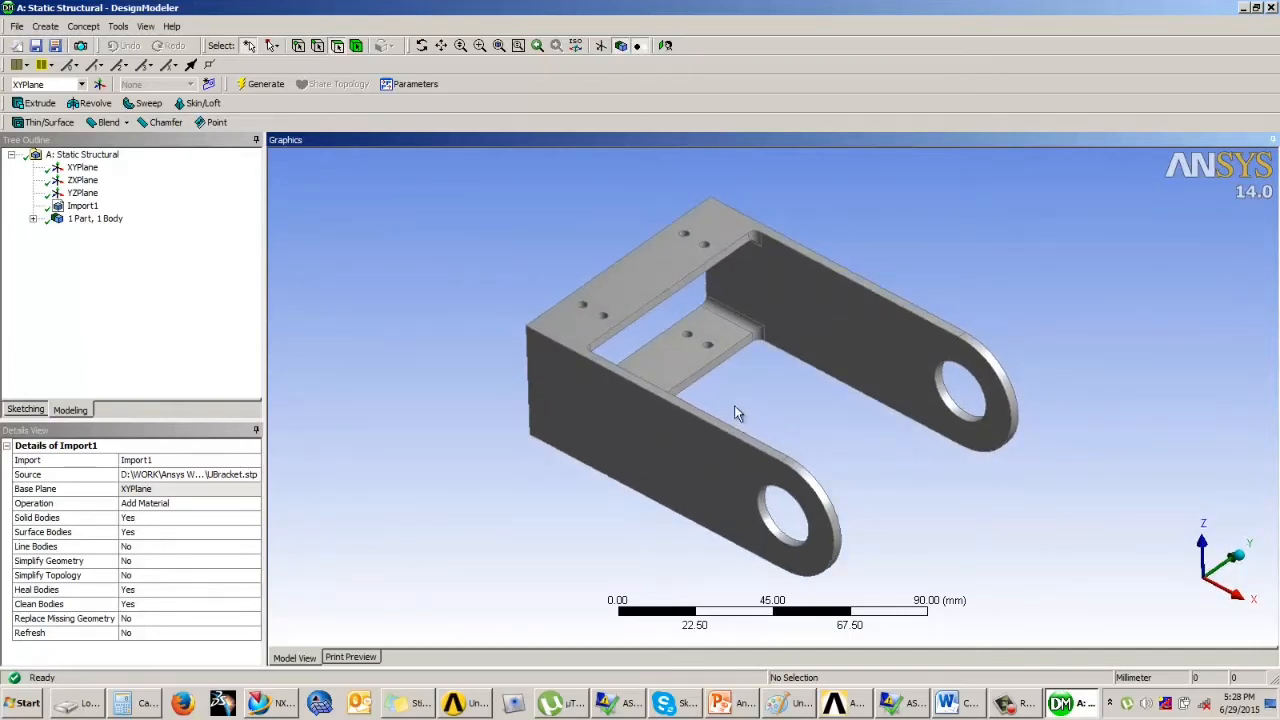
pyautogui.moveTo(700, 327); pyautogui.dragTo(605, 310, button='middle')
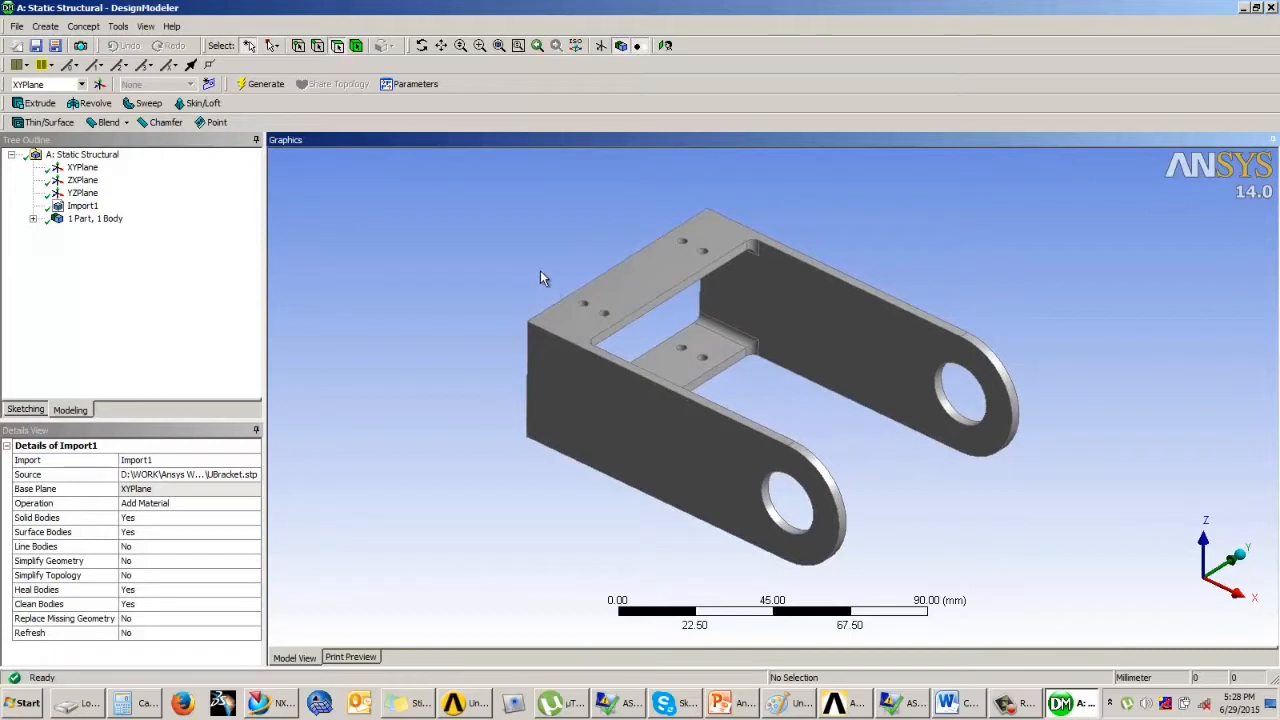
pyautogui.click(212, 310)
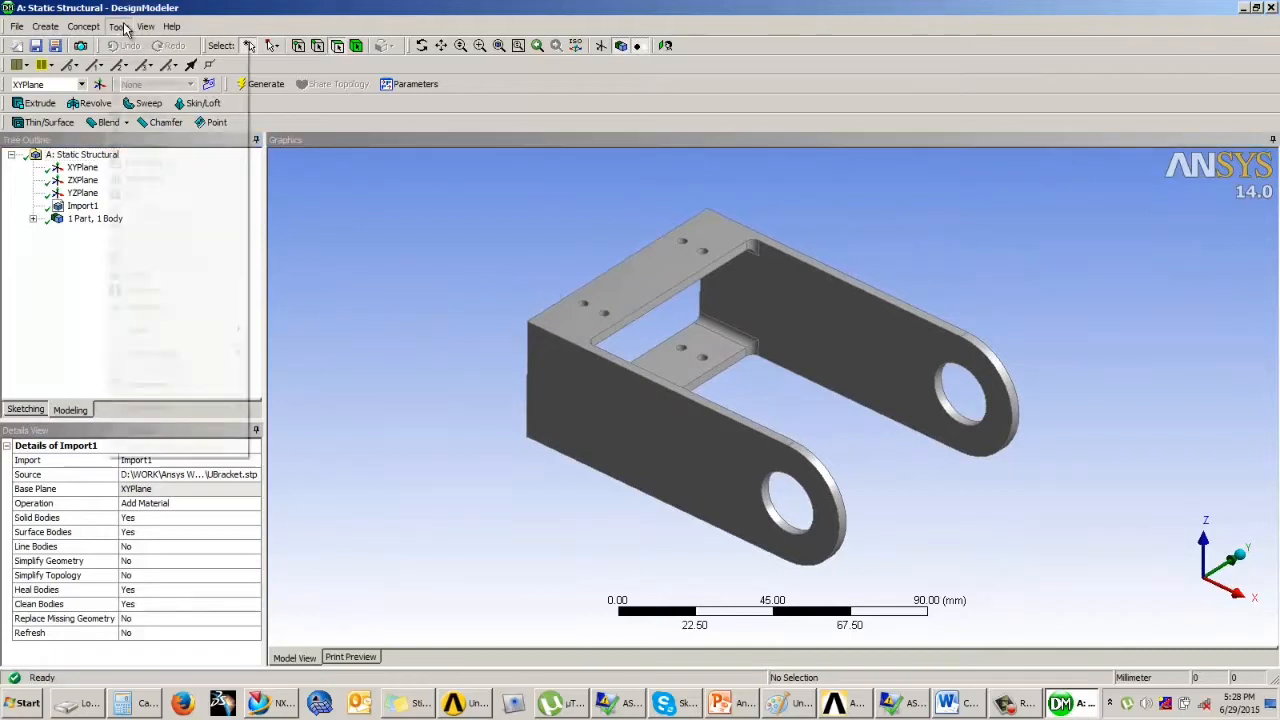
pyautogui.click(119, 26)
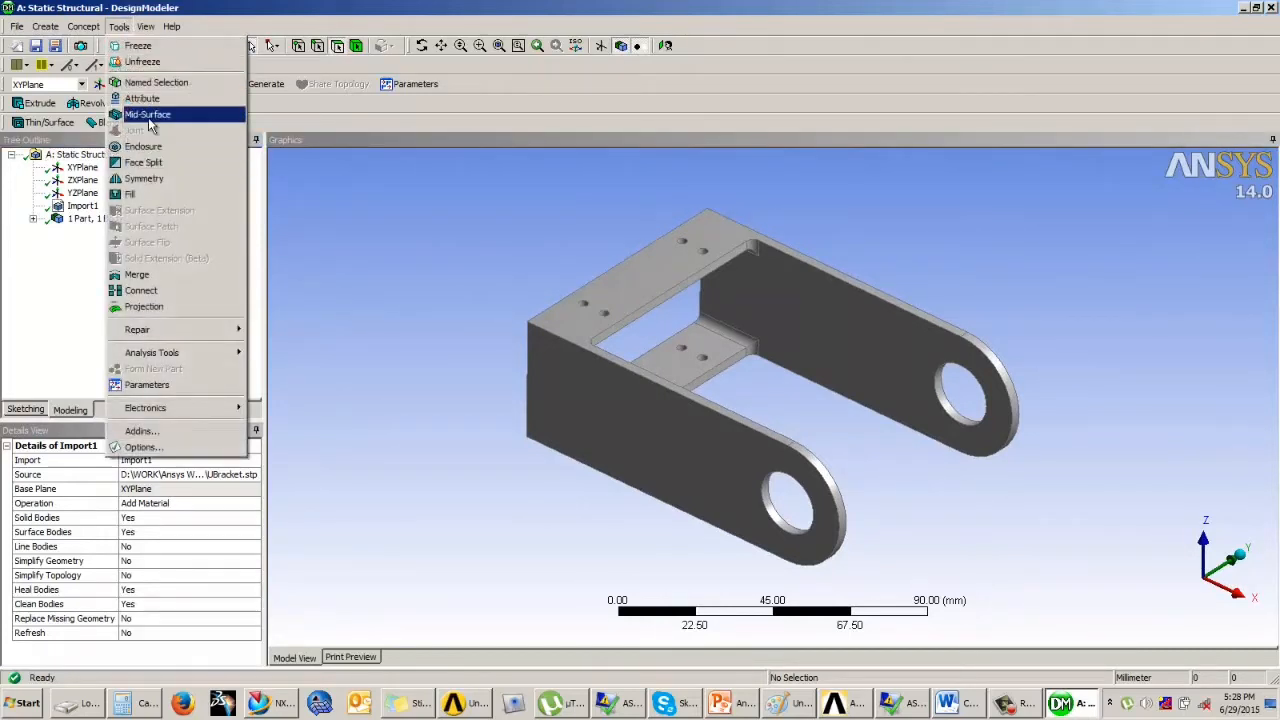
pyautogui.click(417, 229)
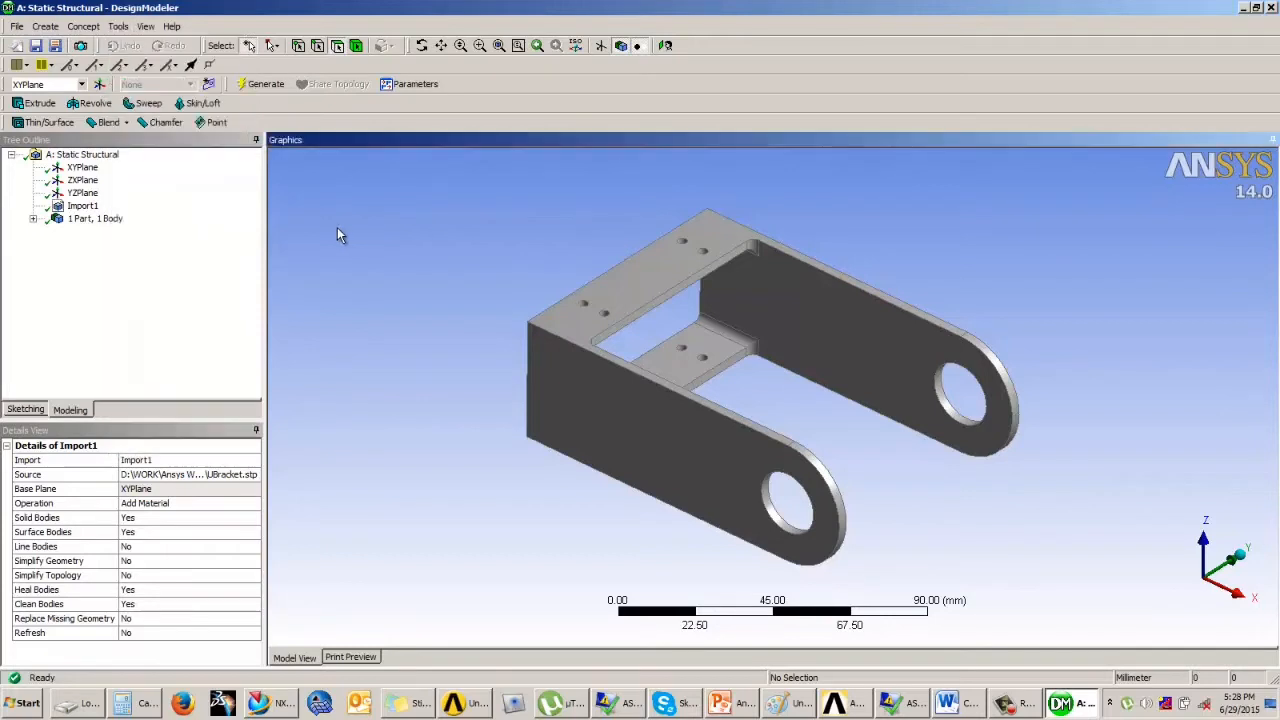
# - Remove seven fillet faces at the bracket's inner corners with Face Delete, using automatic healing, and generate the feature
pyautogui.click(46, 27)
pyautogui.click(70, 289)
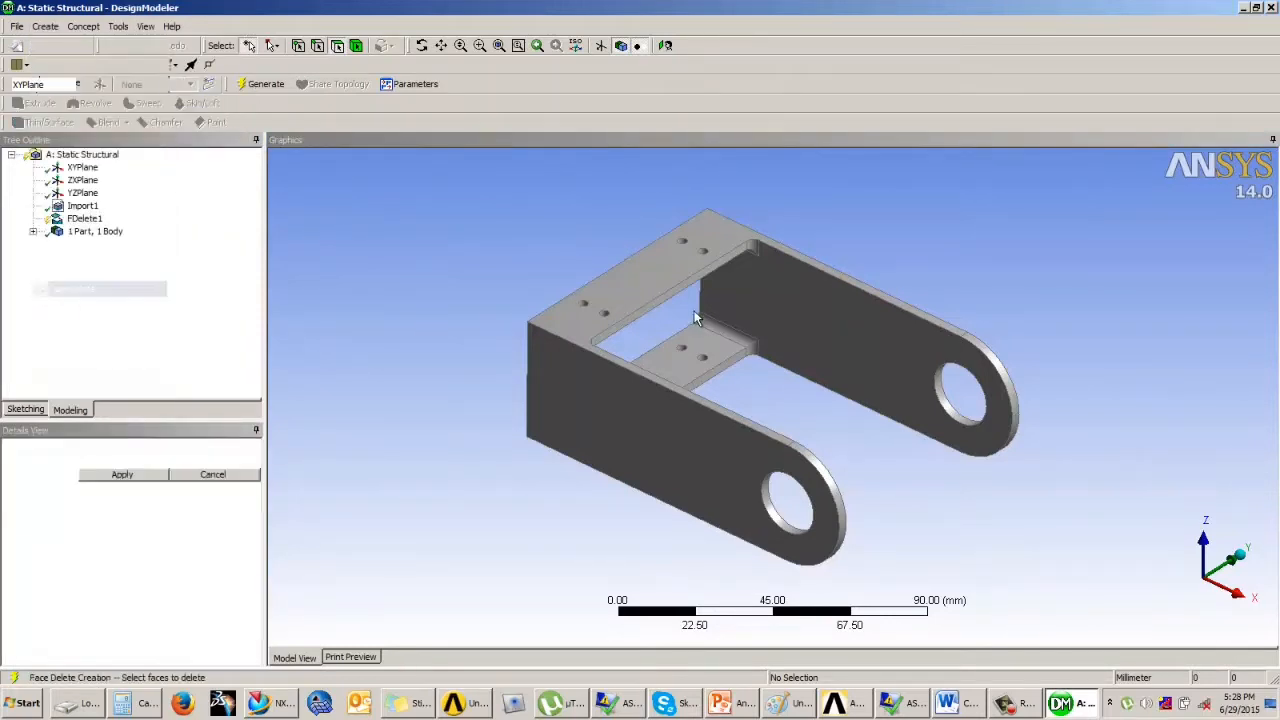
pyautogui.click(757, 251)
pyautogui.moveTo(720, 294); pyautogui.dragTo(722, 413, button='middle')
pyautogui.click(791, 343)
pyautogui.click(741, 415)
pyautogui.click(721, 406)
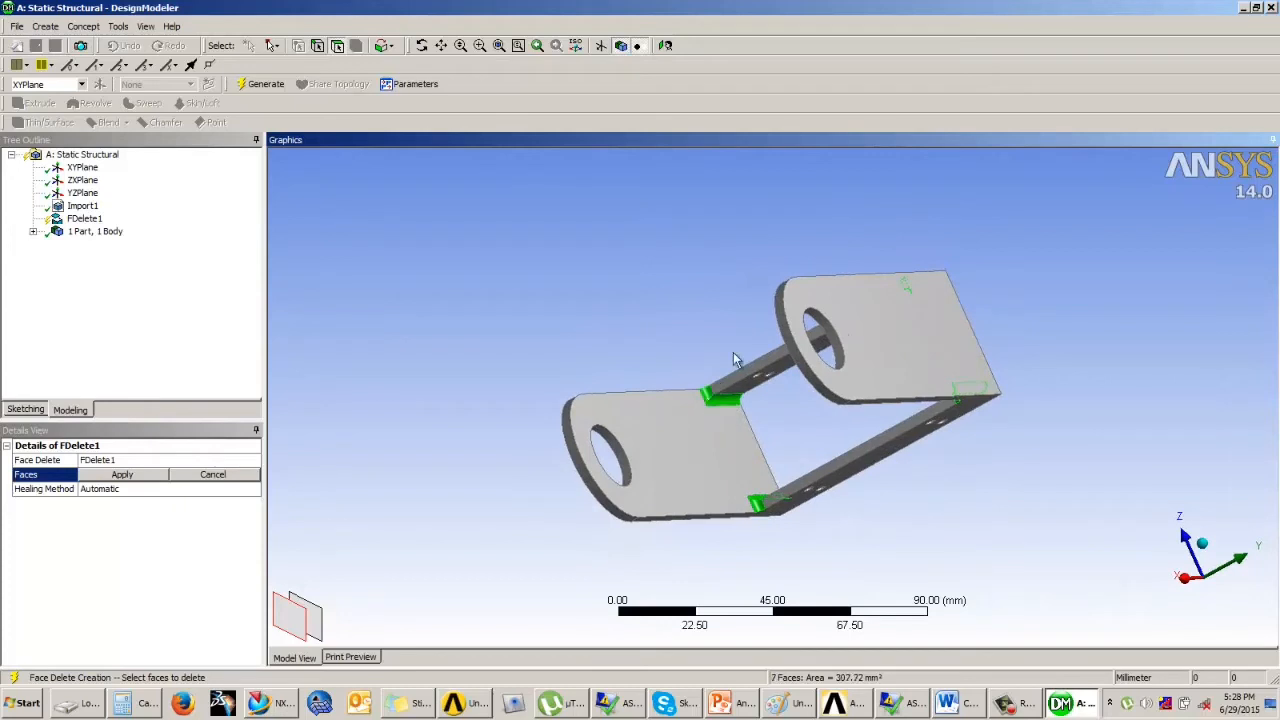
pyautogui.moveTo(738, 362); pyautogui.dragTo(886, 406, button='middle')
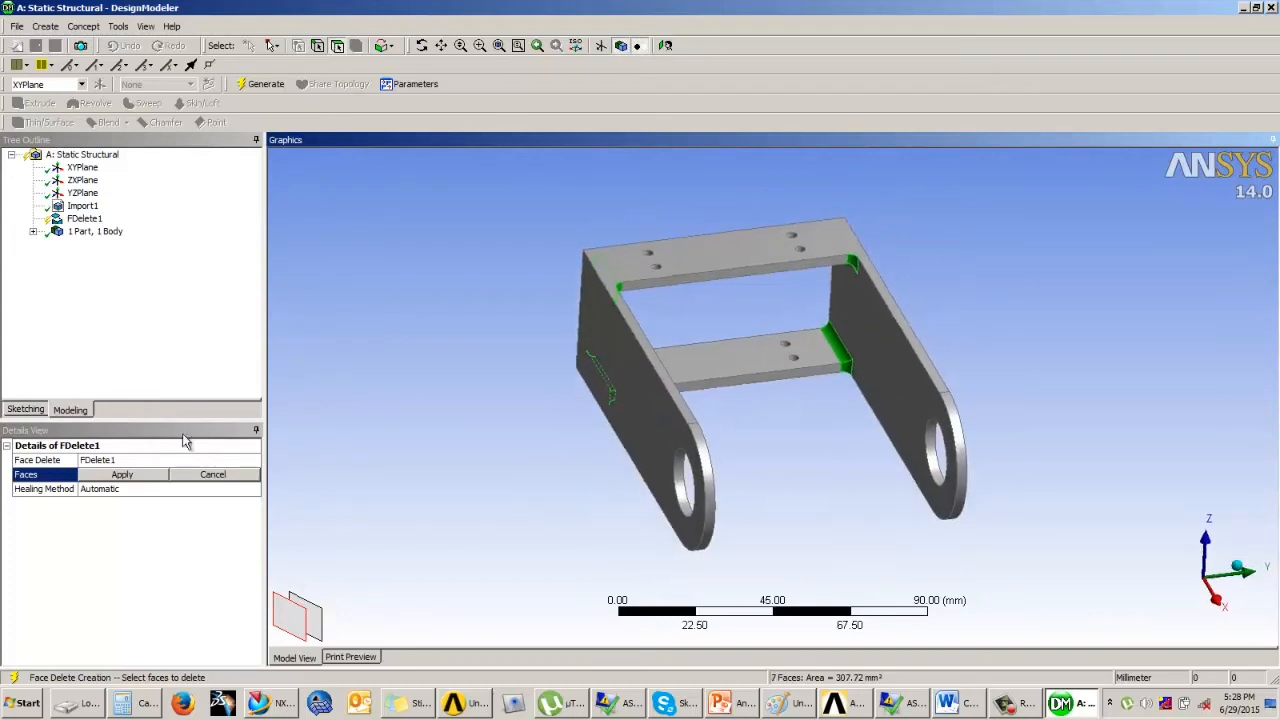
pyautogui.click(130, 478)
pyautogui.click(258, 84)
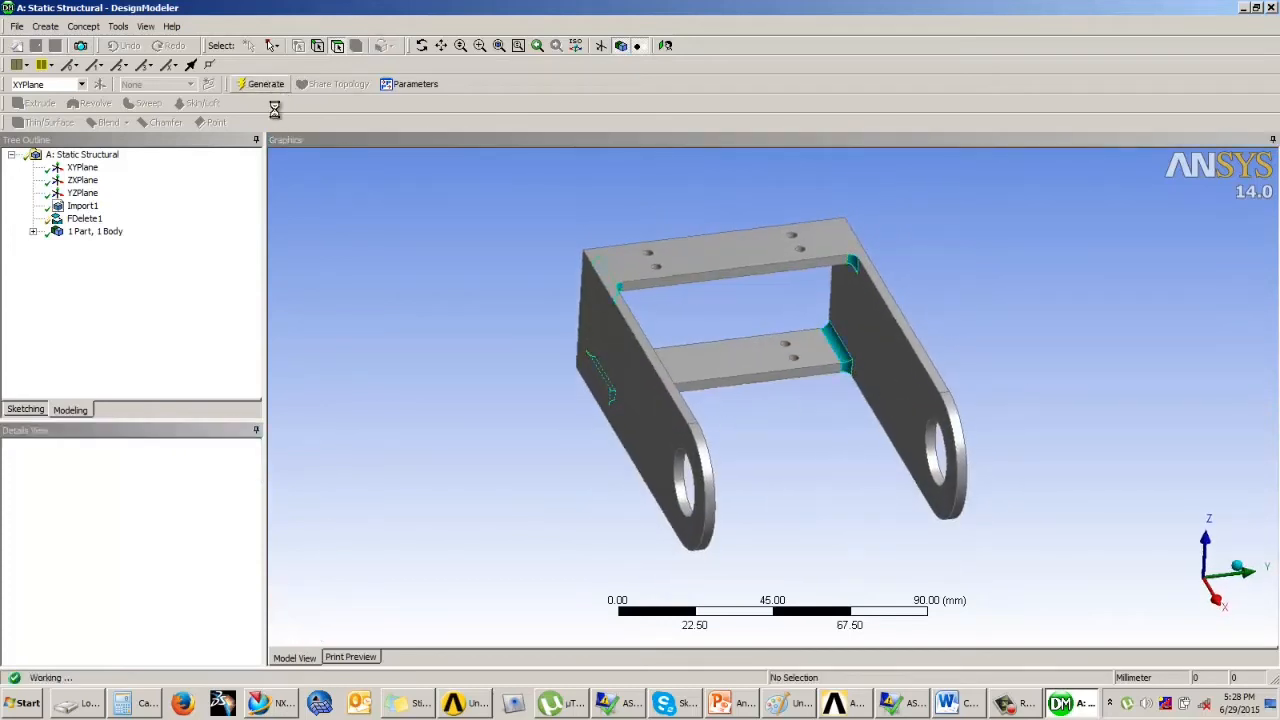
# - Remove the remaining fillet face at the bracket's inner corner with a second Face Delete and generate it
pyautogui.moveTo(742, 332); pyautogui.dragTo(771, 279, button='middle')
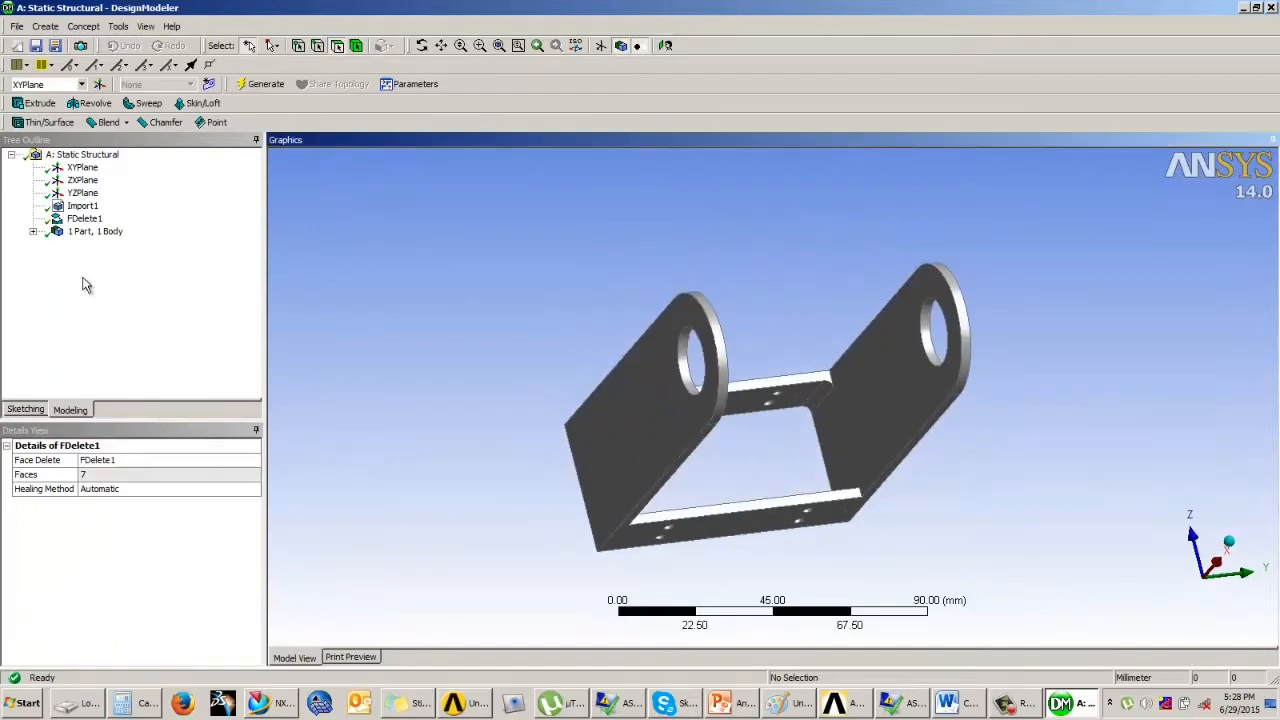
pyautogui.click(85, 218)
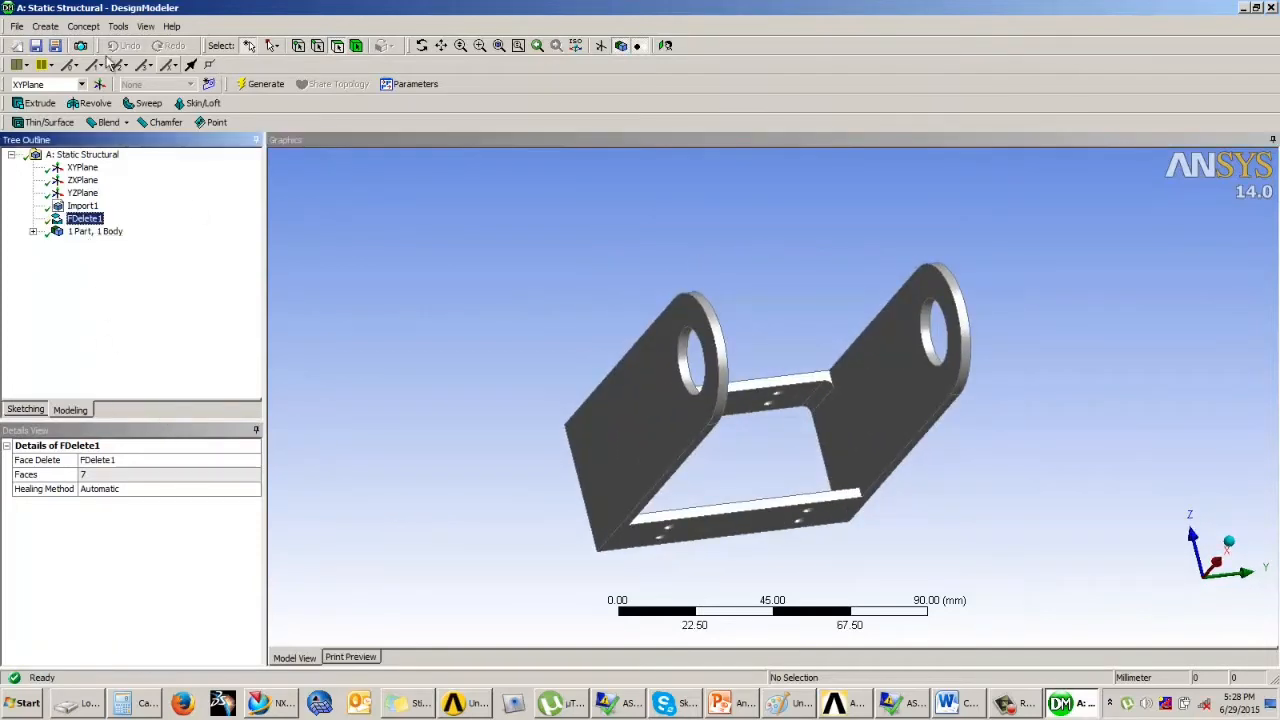
pyautogui.click(45, 26)
pyautogui.click(81, 289)
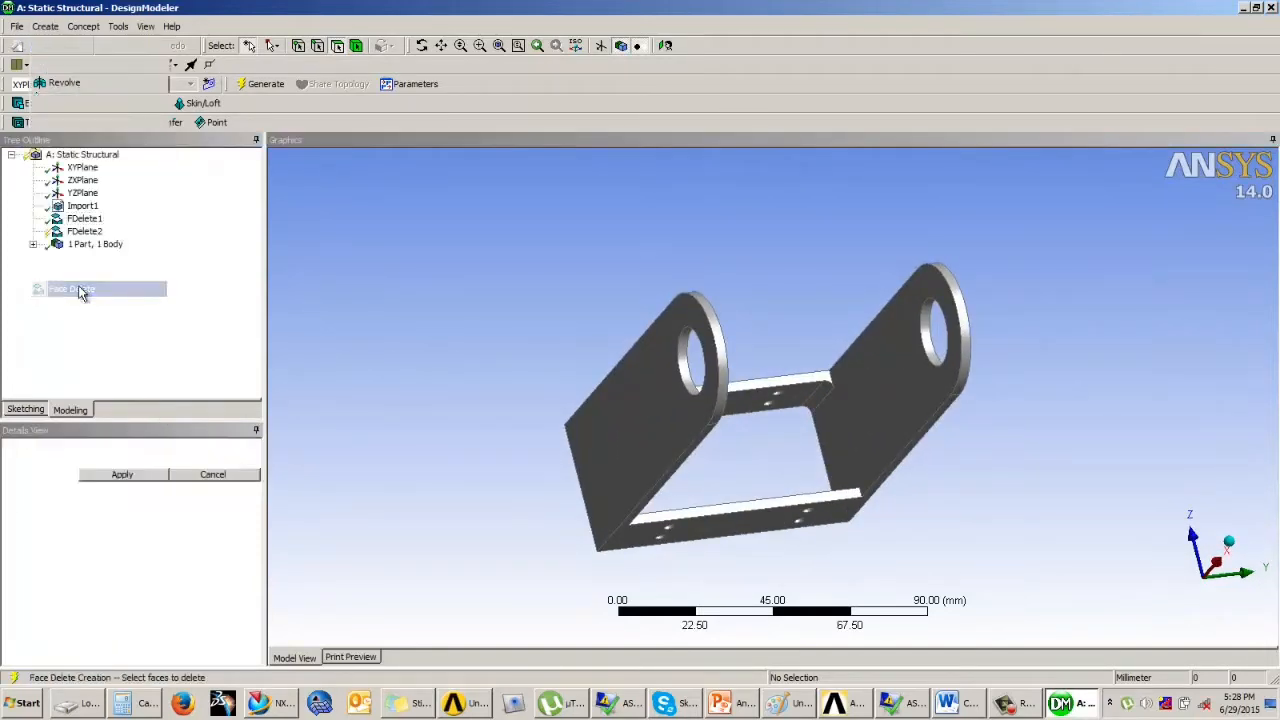
pyautogui.click(818, 396)
pyautogui.click(262, 86)
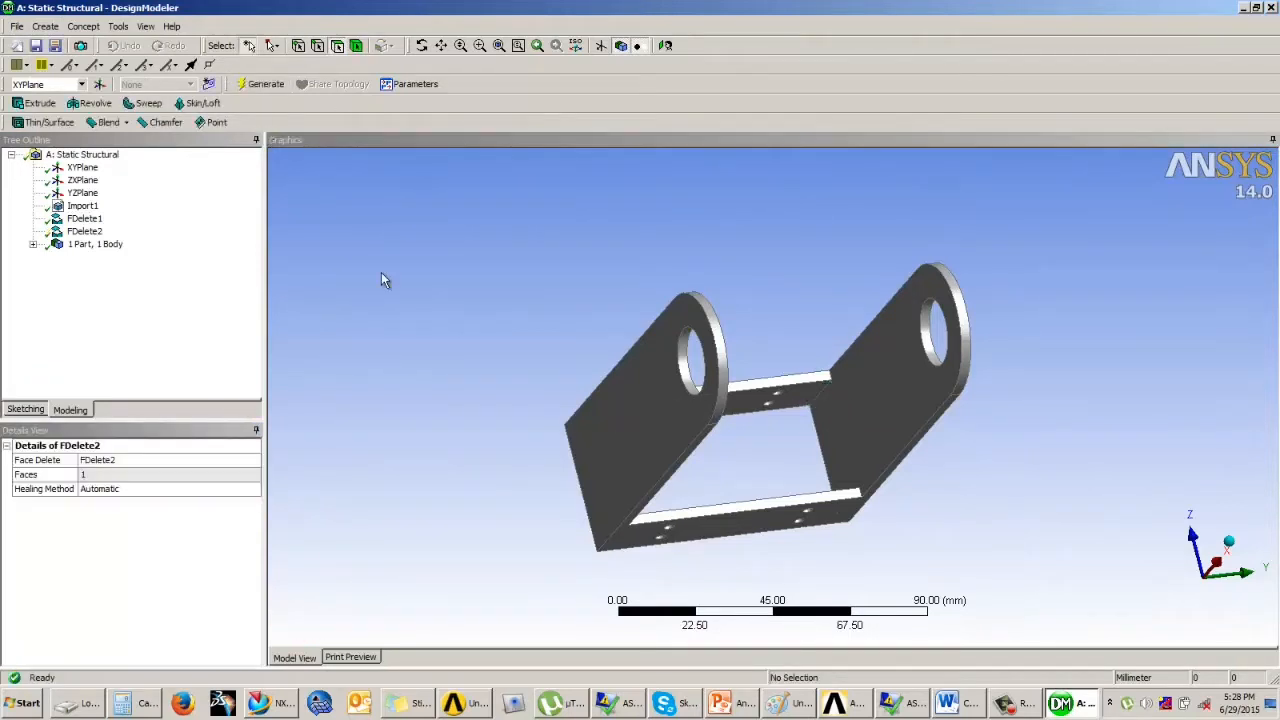
# - Start a Mid-Surface with manual selection and pair the inner and outer faces of both side arms
pyautogui.moveTo(688, 272); pyautogui.dragTo(546, 252, button='middle')
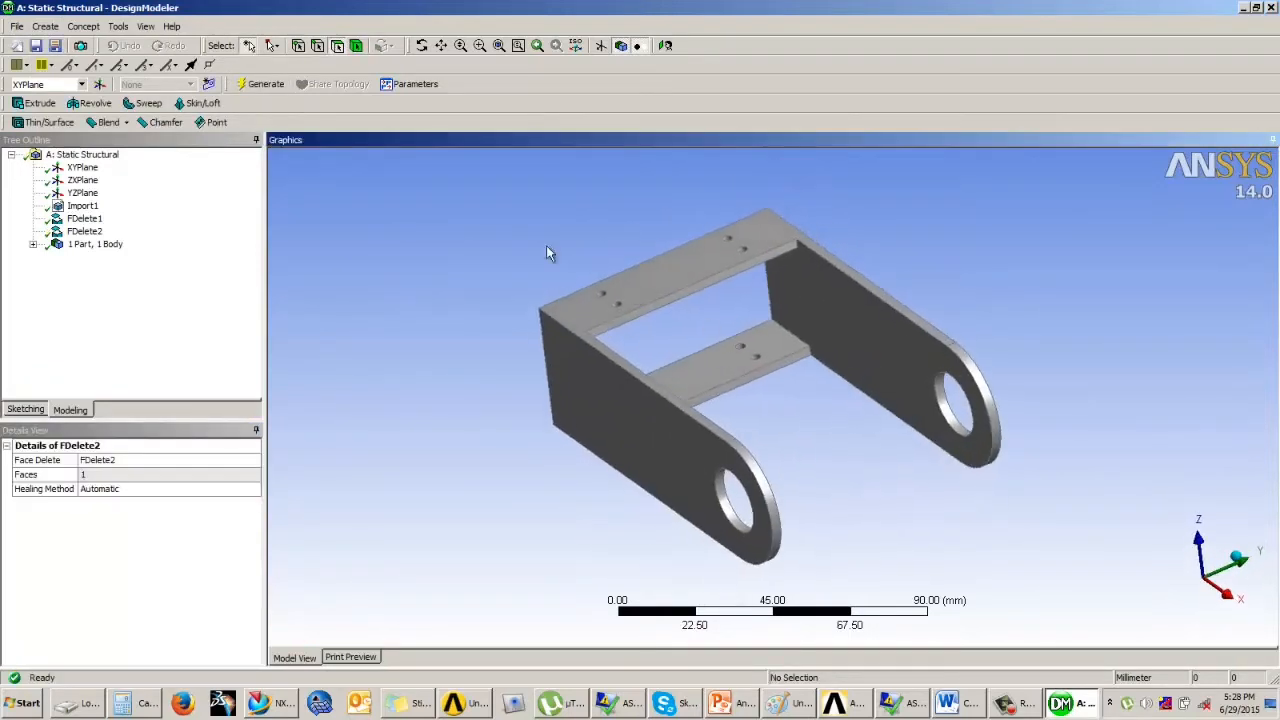
pyautogui.moveTo(694, 264); pyautogui.dragTo(708, 277, button='middle')
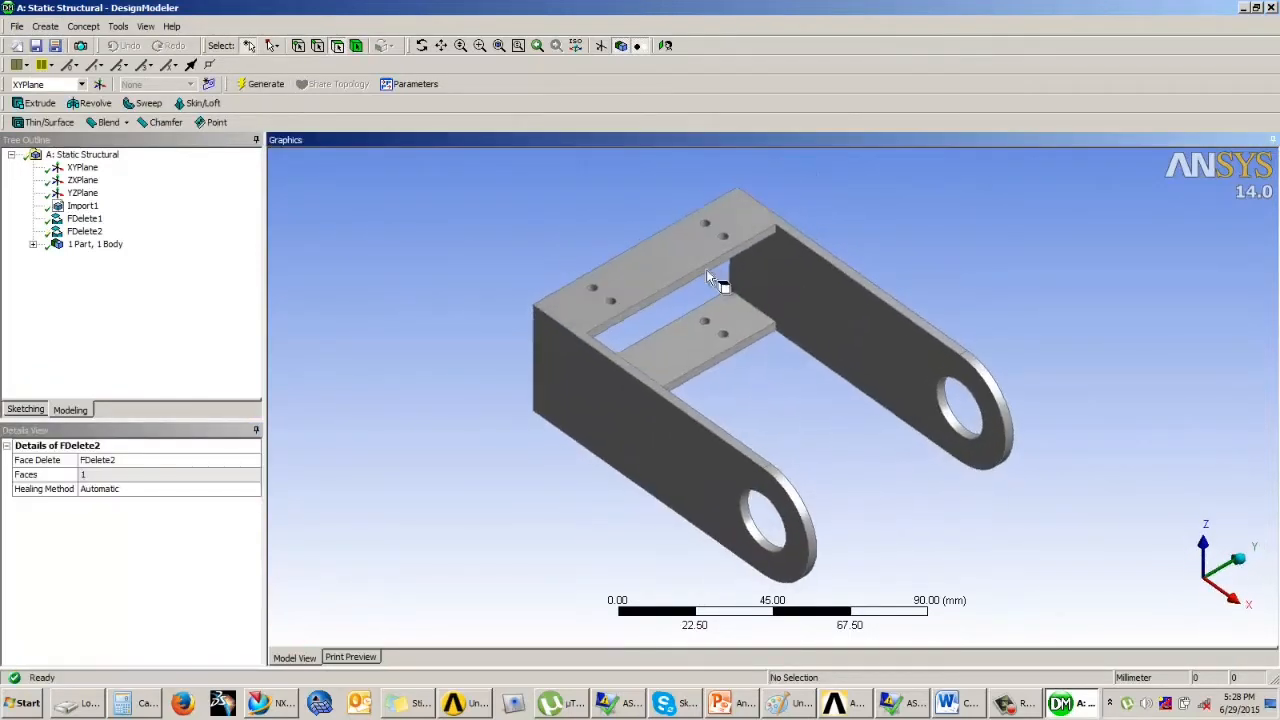
pyautogui.click(118, 26)
pyautogui.click(160, 116)
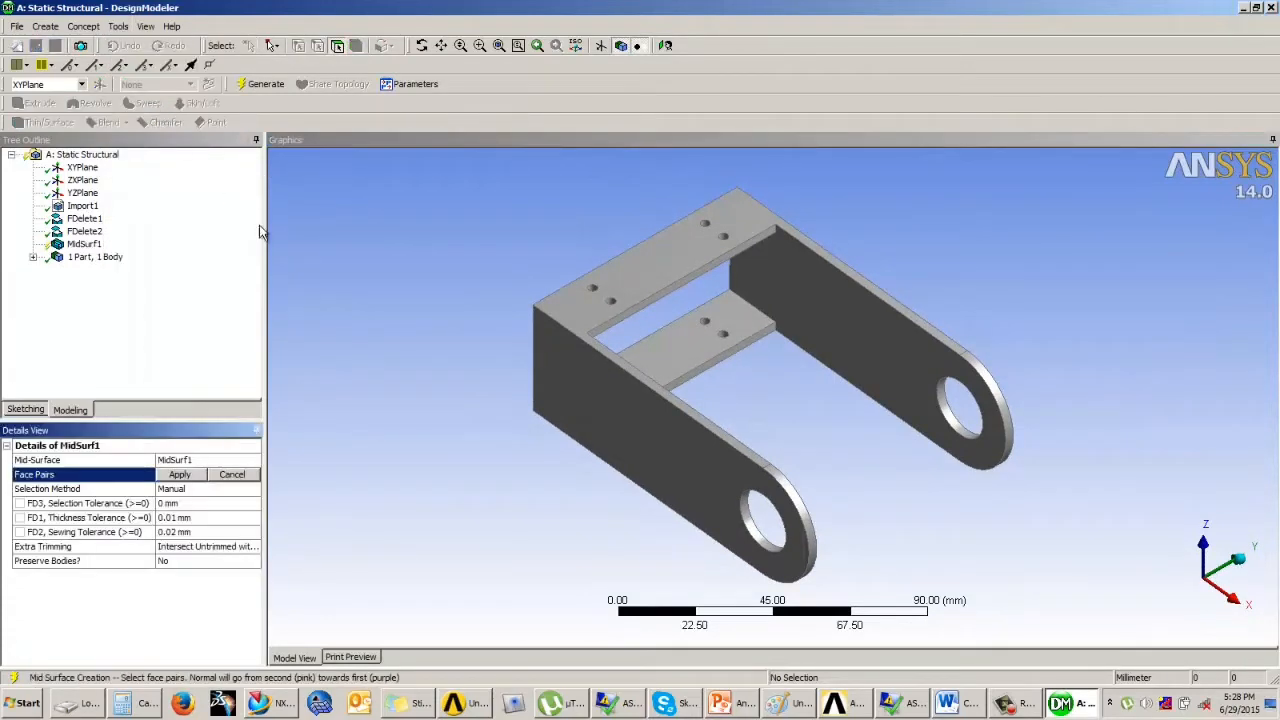
pyautogui.click(902, 353)
pyautogui.moveTo(970, 353); pyautogui.dragTo(750, 394, button='middle')
pyautogui.click(687, 452)
pyautogui.click(769, 401)
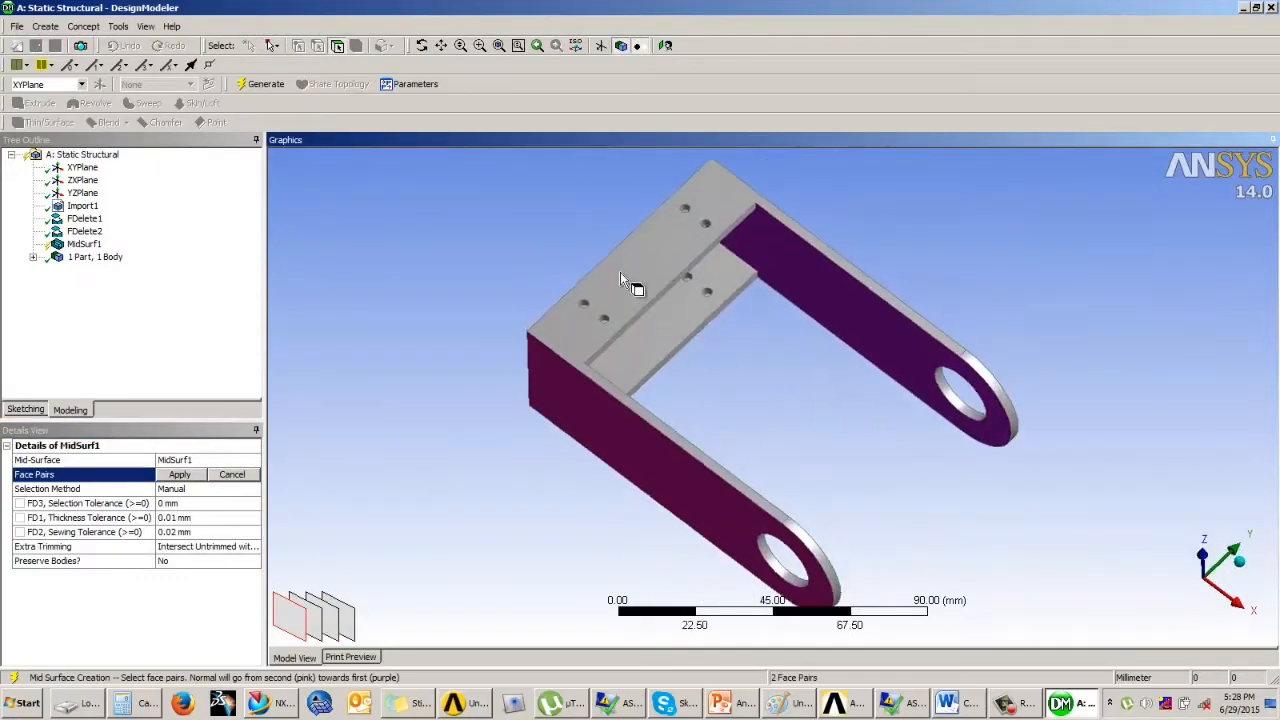
# - Add the opposing inner and outer faces of the two drilled cross strips as mid-surface face pairs
pyautogui.click(686, 313)
pyautogui.moveTo(731, 352); pyautogui.dragTo(680, 142, button='middle')
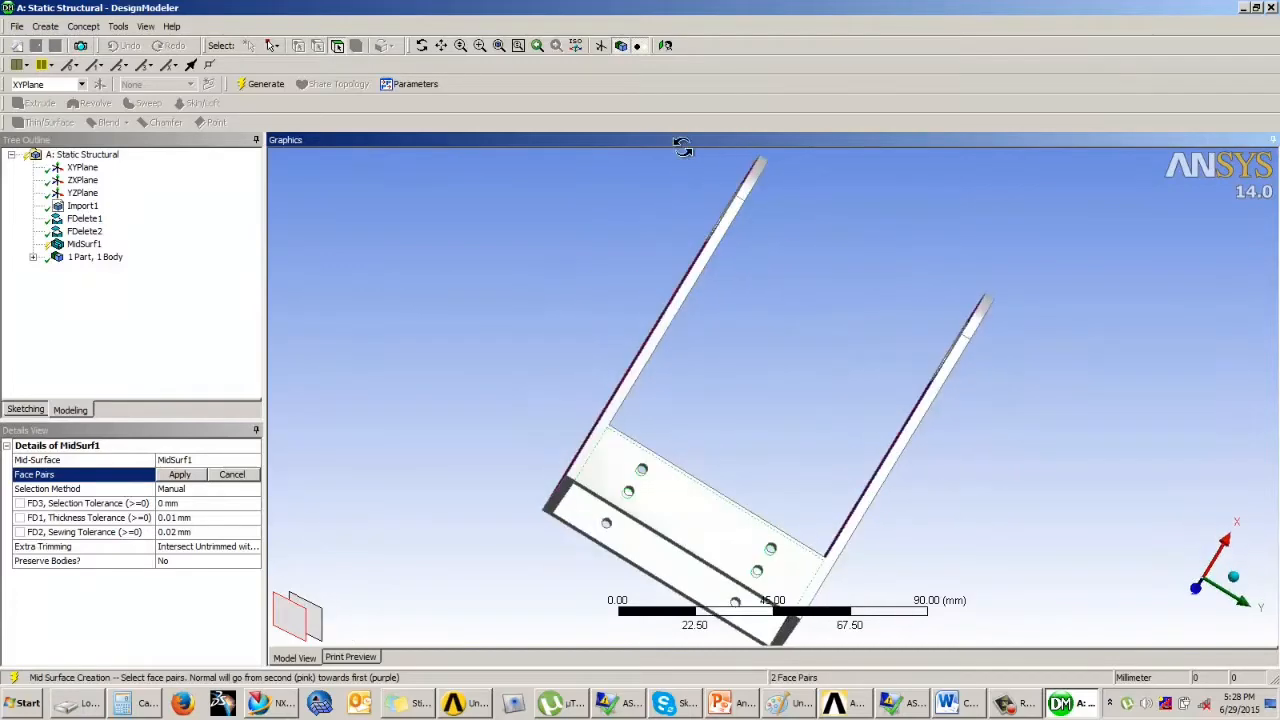
pyautogui.click(676, 506)
pyautogui.moveTo(683, 514); pyautogui.dragTo(788, 316, button='middle')
pyautogui.click(692, 490)
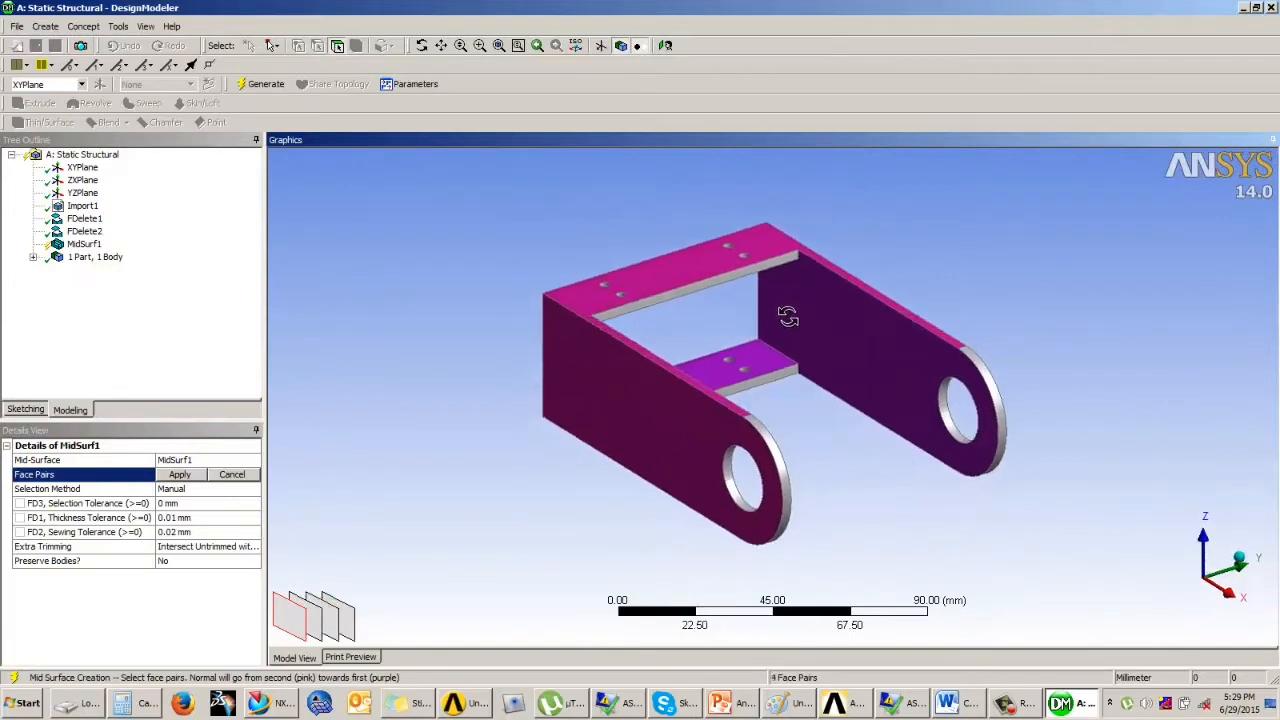
# - Pair each arm's rounded end face with its large hole's face, apply all face pairs and generate the mid-surface
pyautogui.click(777, 452)
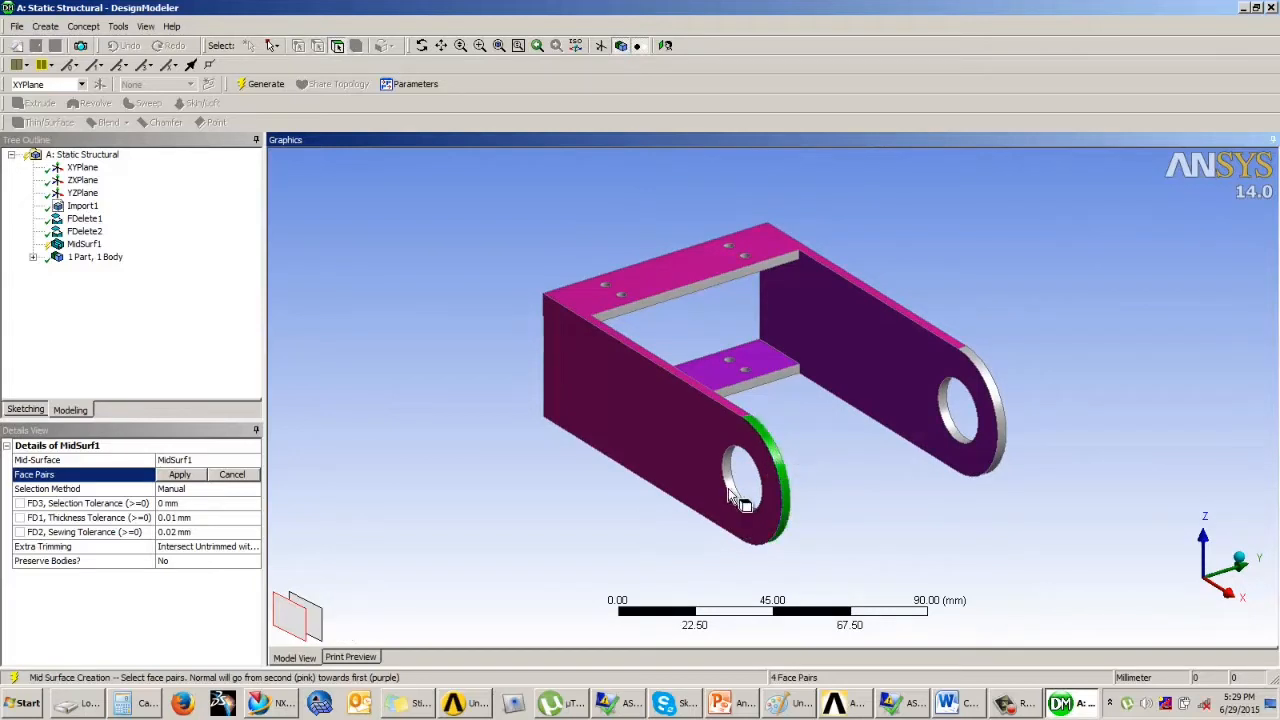
pyautogui.moveTo(790, 470); pyautogui.dragTo(822, 521, button='middle')
pyautogui.click(841, 527)
pyautogui.click(1013, 400)
pyautogui.moveTo(1013, 400); pyautogui.dragTo(914, 418, button='middle')
pyautogui.click(991, 434)
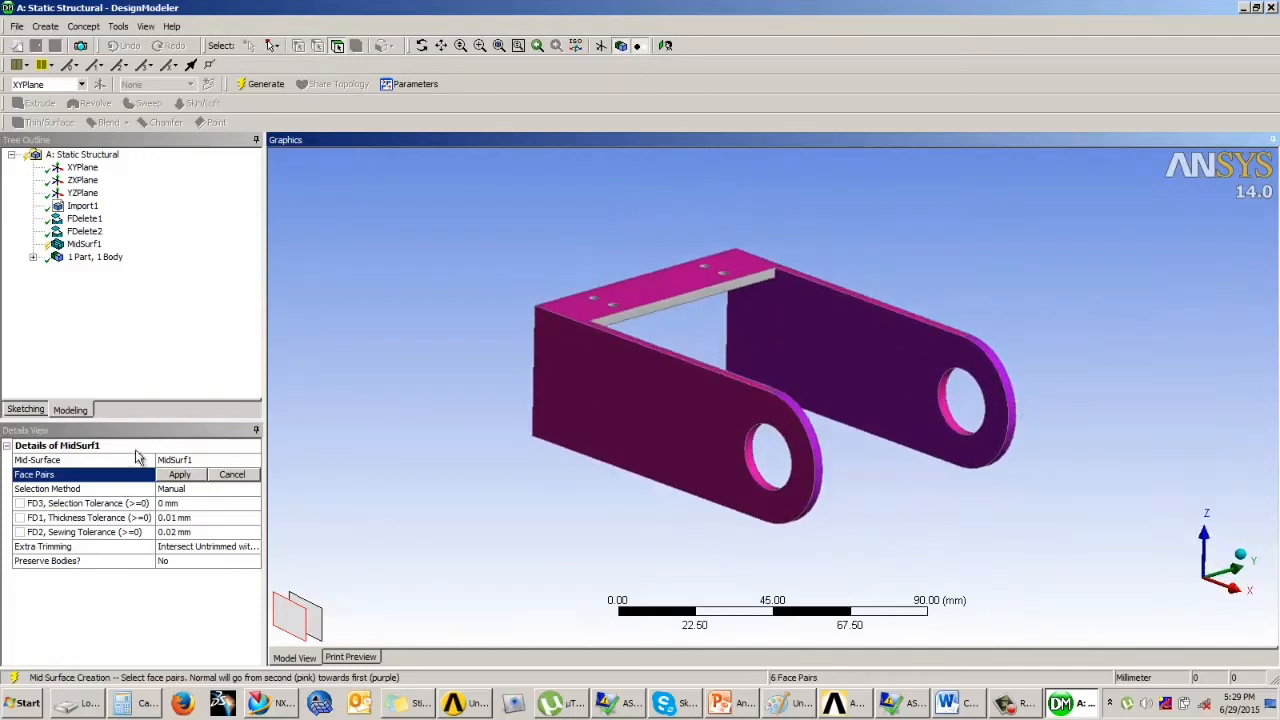
pyautogui.click(180, 475)
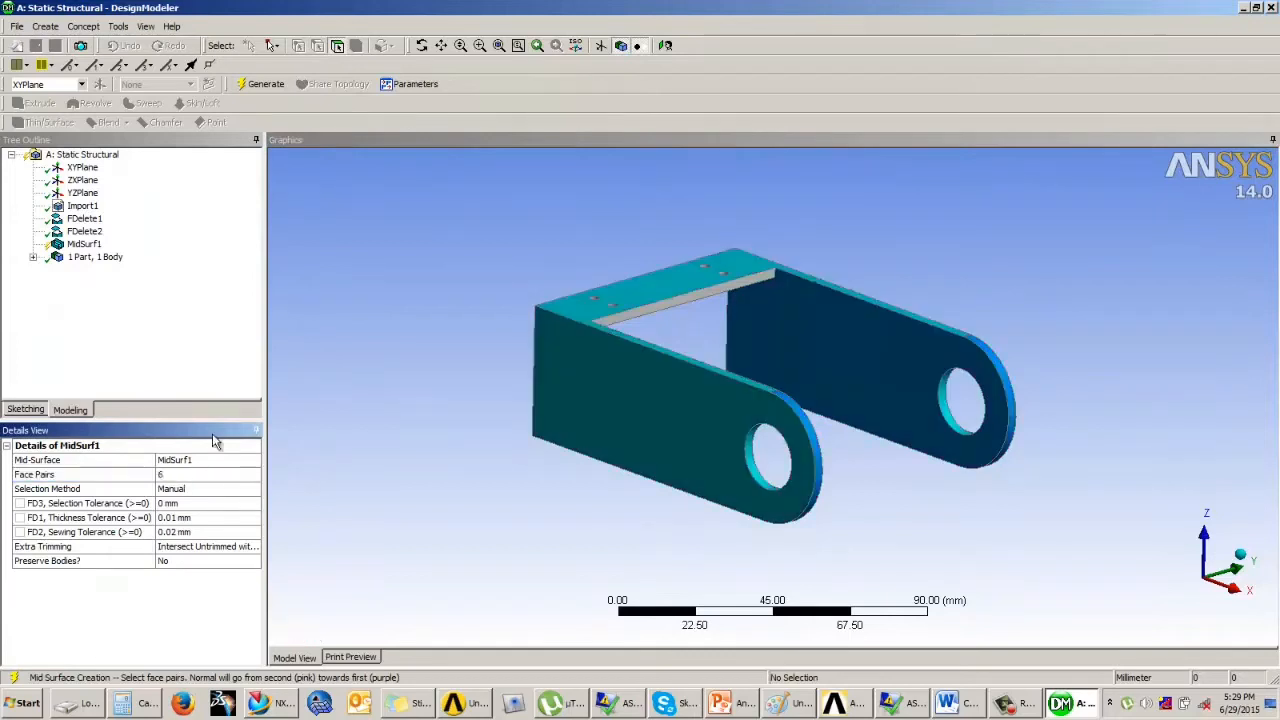
pyautogui.click(259, 84)
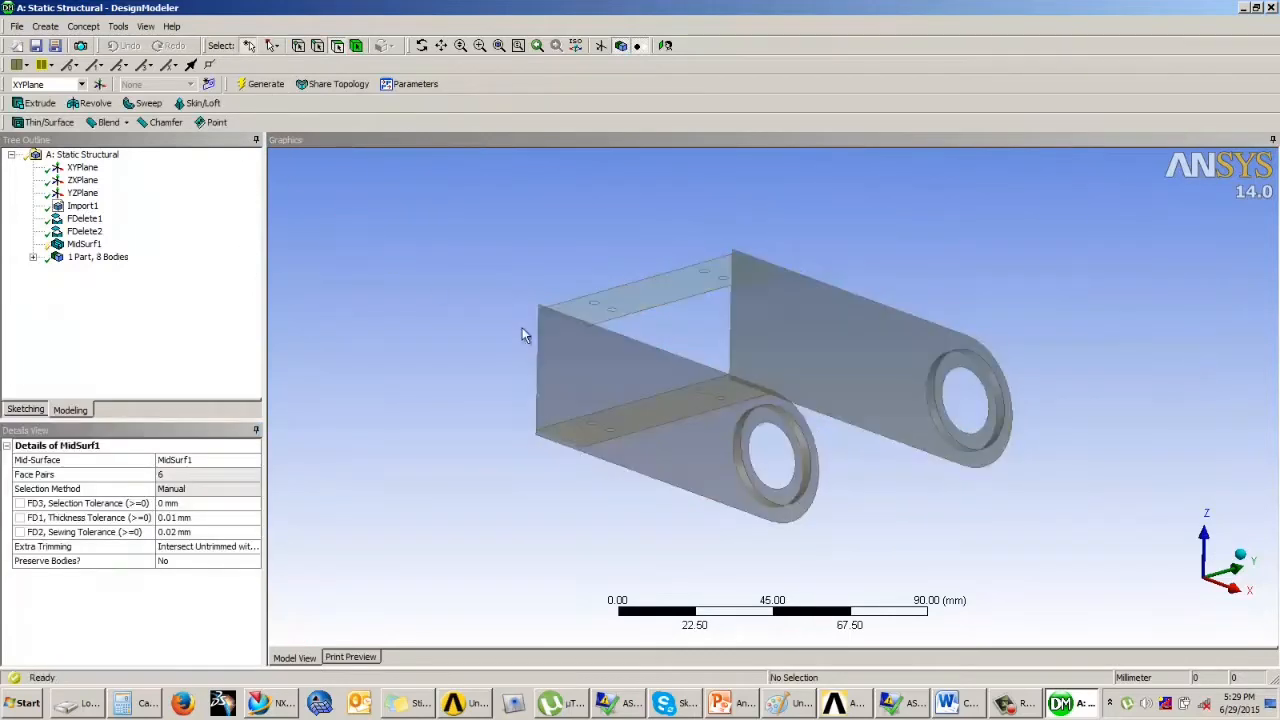
# - List the individual bodies of the mid-surfaced part and examine which bracket surfaces the first three represent
pyautogui.moveTo(522, 327); pyautogui.dragTo(772, 416, button='middle')
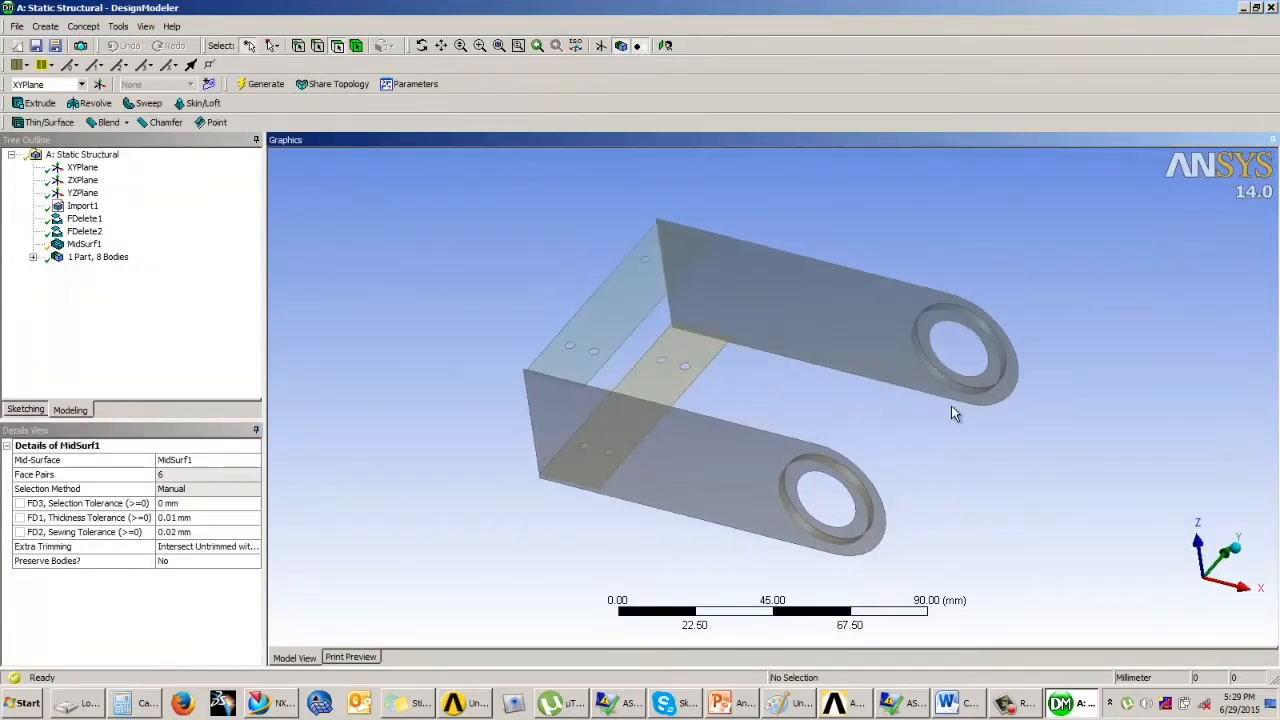
pyautogui.scroll(2, 990, 400)
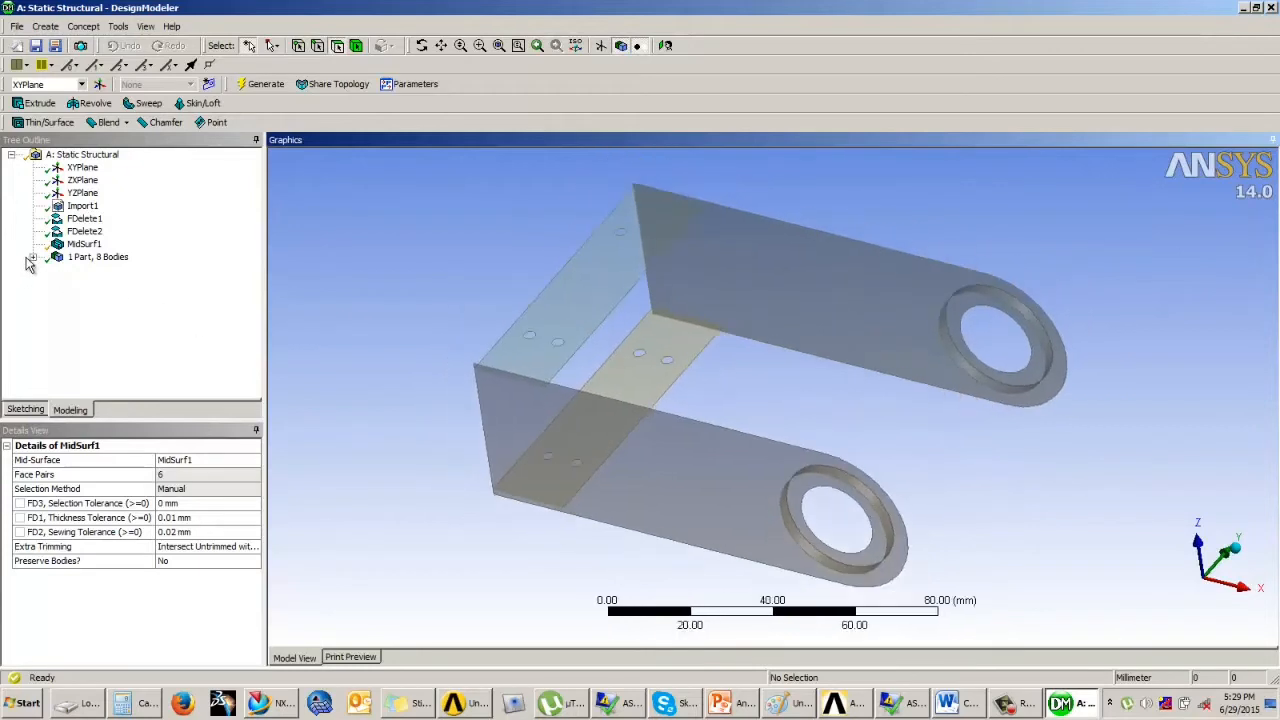
pyautogui.click(32, 257)
pyautogui.click(55, 270)
pyautogui.click(124, 283)
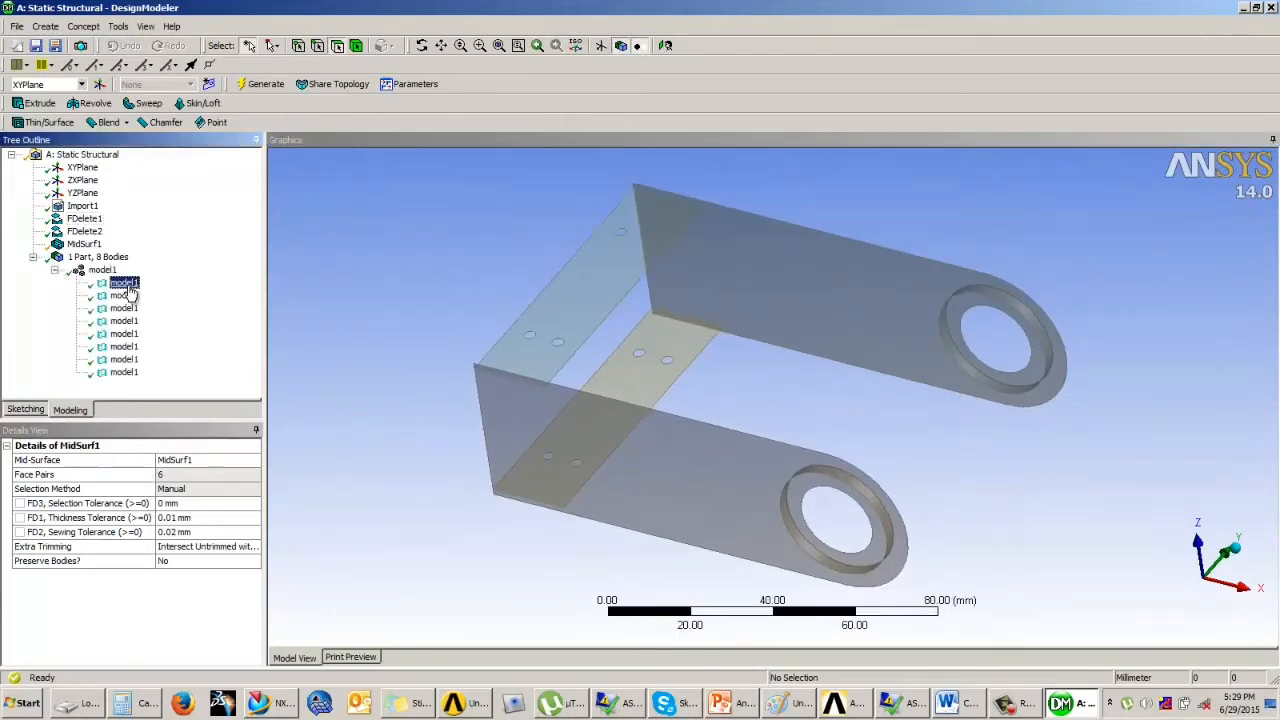
pyautogui.moveTo(885, 408); pyautogui.dragTo(1014, 380, button='middle')
pyautogui.scroll(2, 1025, 365)
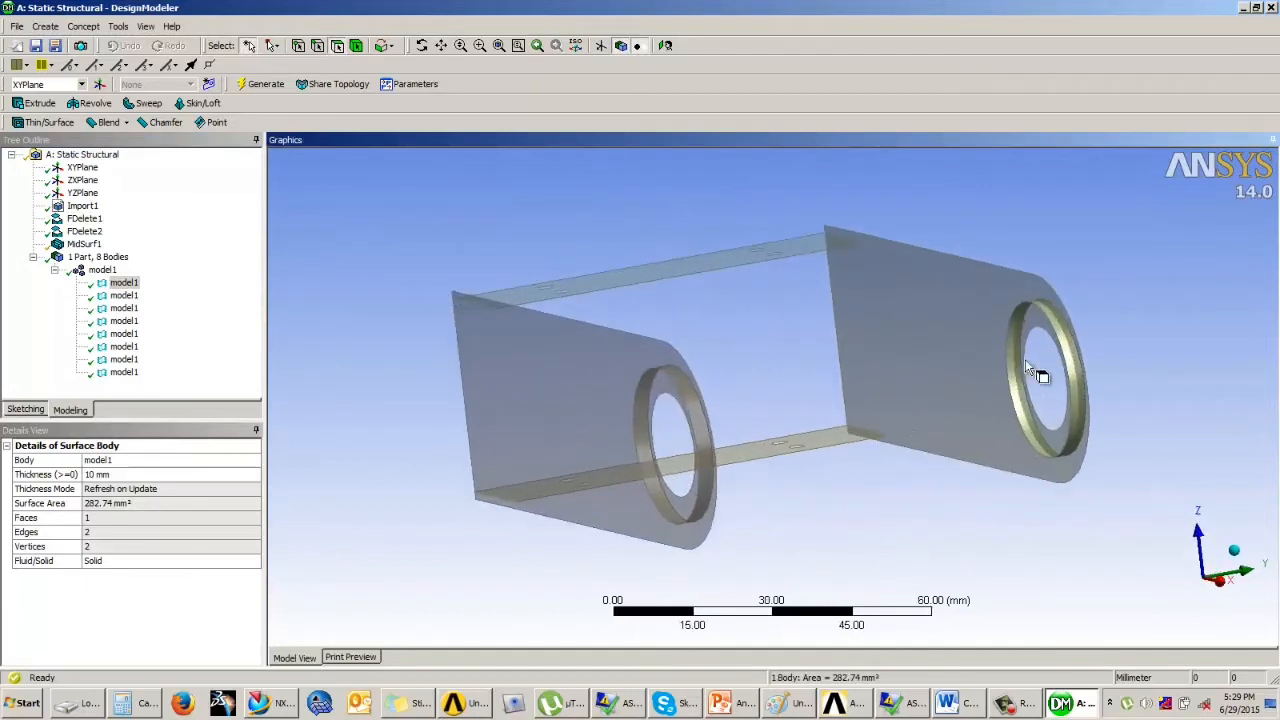
pyautogui.click(123, 296)
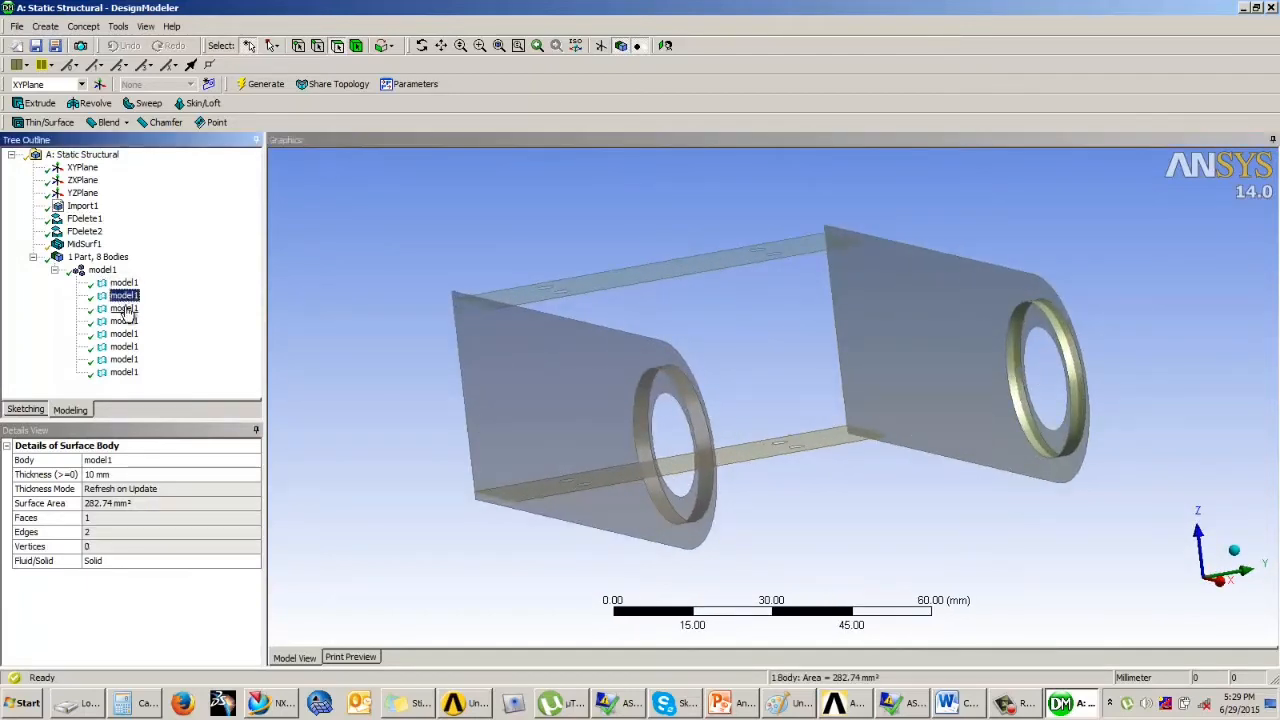
pyautogui.click(124, 309)
pyautogui.press('Up')
pyautogui.press('Up')
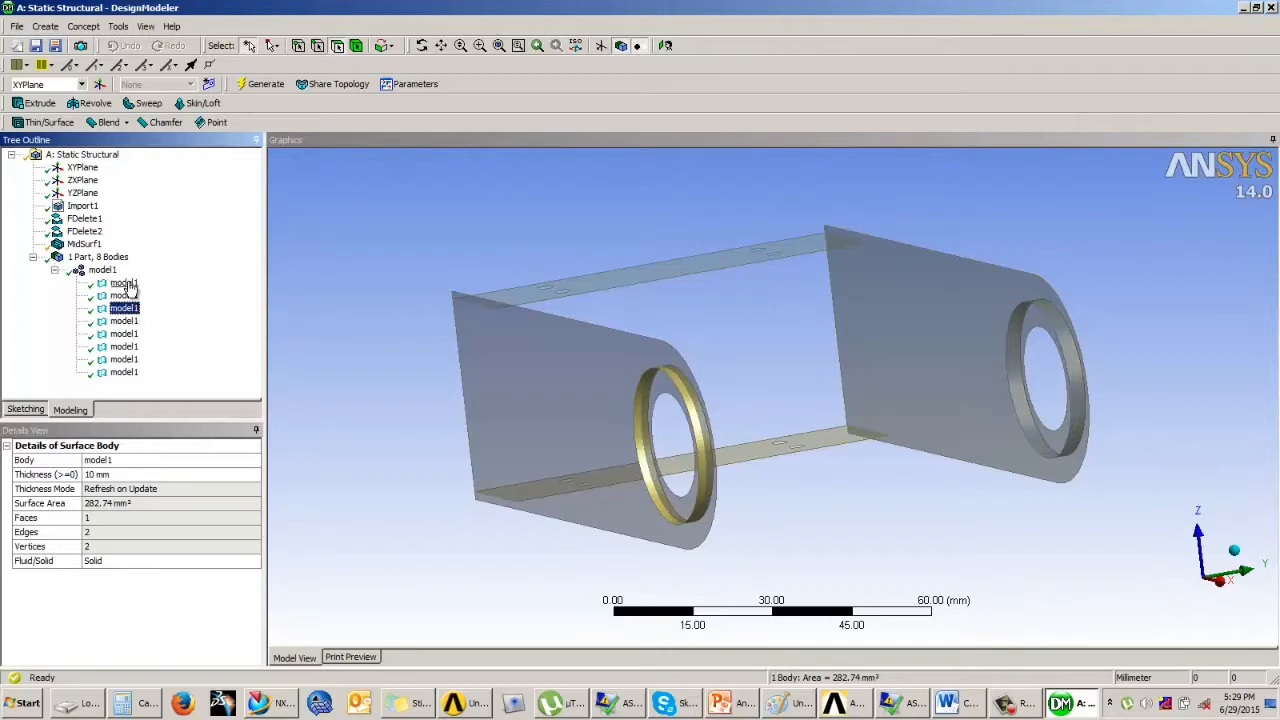
# - Create a Body Operation of type Delete on two ring surface bodies, one around each arm's large hole, and generate it
pyautogui.click(45, 26)
pyautogui.click(60, 240)
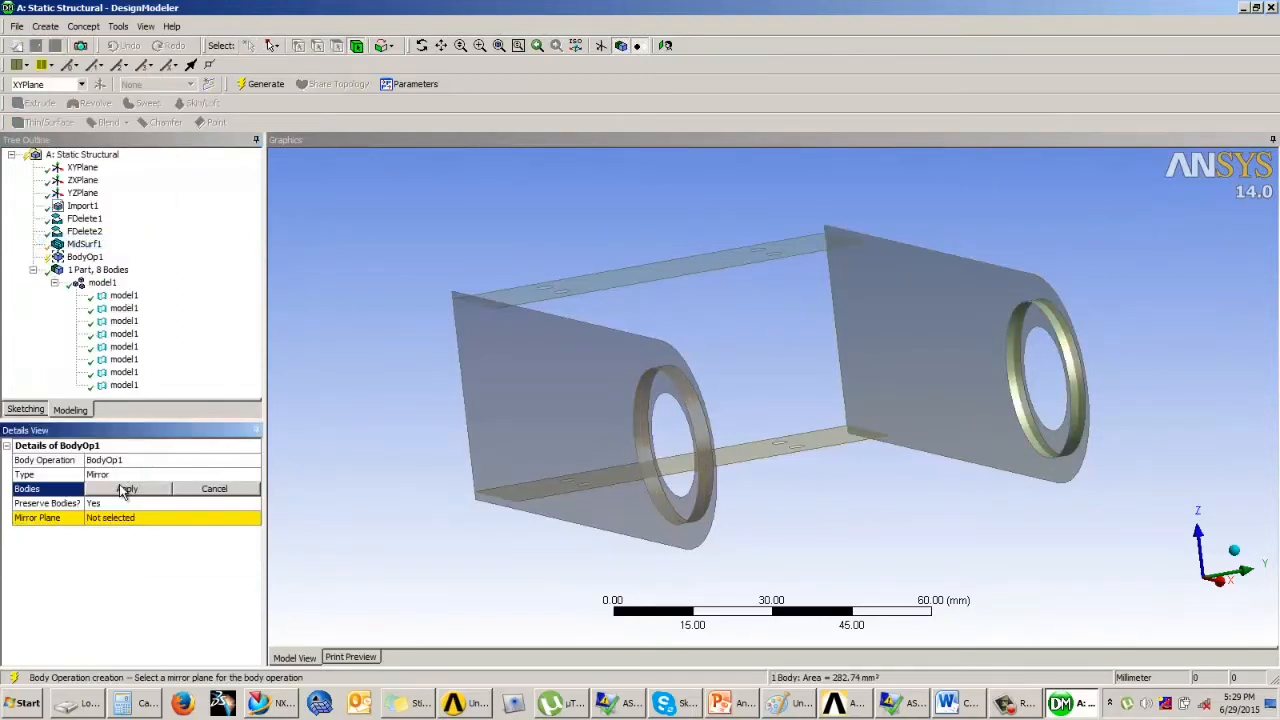
pyautogui.click(155, 486)
pyautogui.click(254, 474)
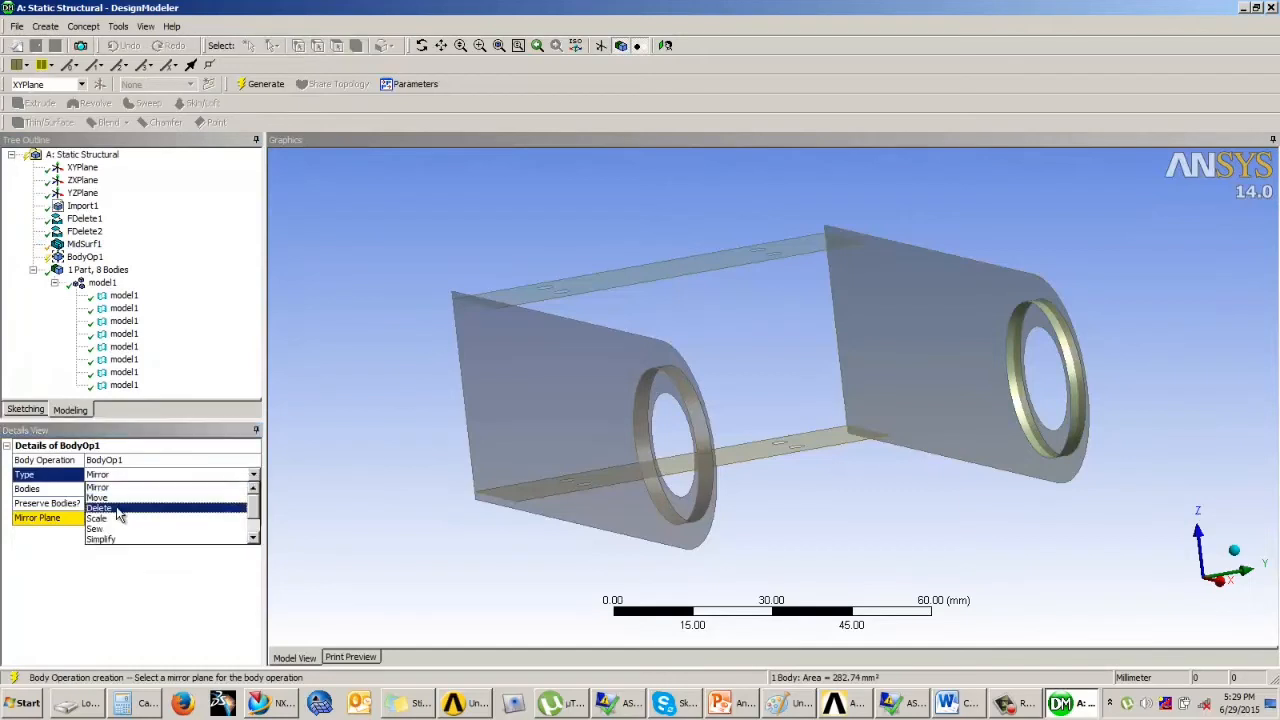
pyautogui.click(120, 514)
pyautogui.click(121, 297)
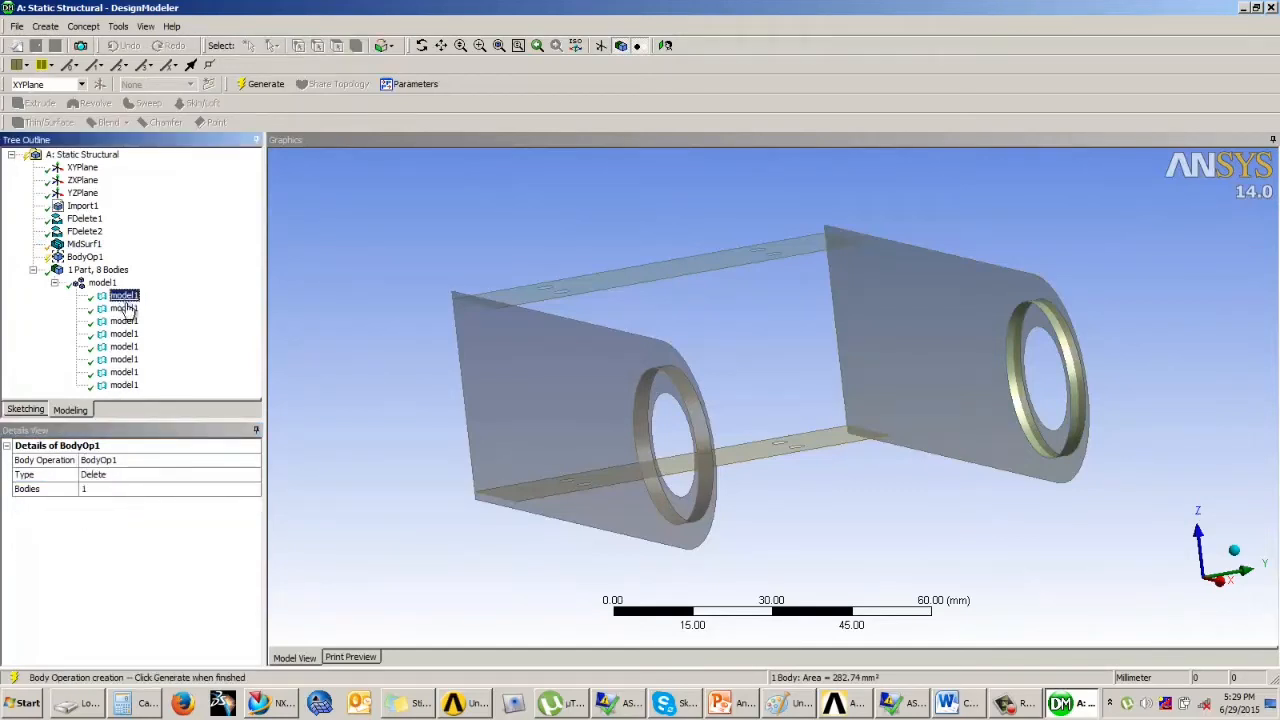
pyautogui.click(112, 488)
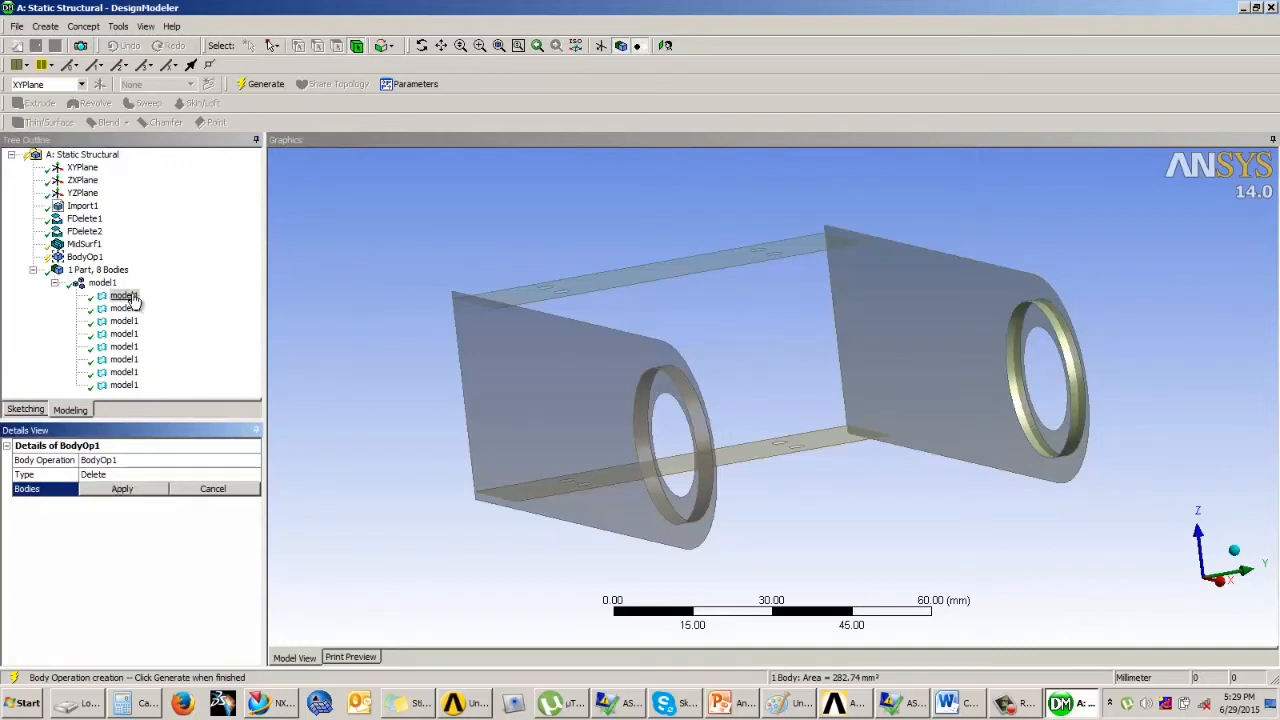
pyautogui.keyDown('ctrl'); pyautogui.click(126, 321); pyautogui.keyUp('ctrl')
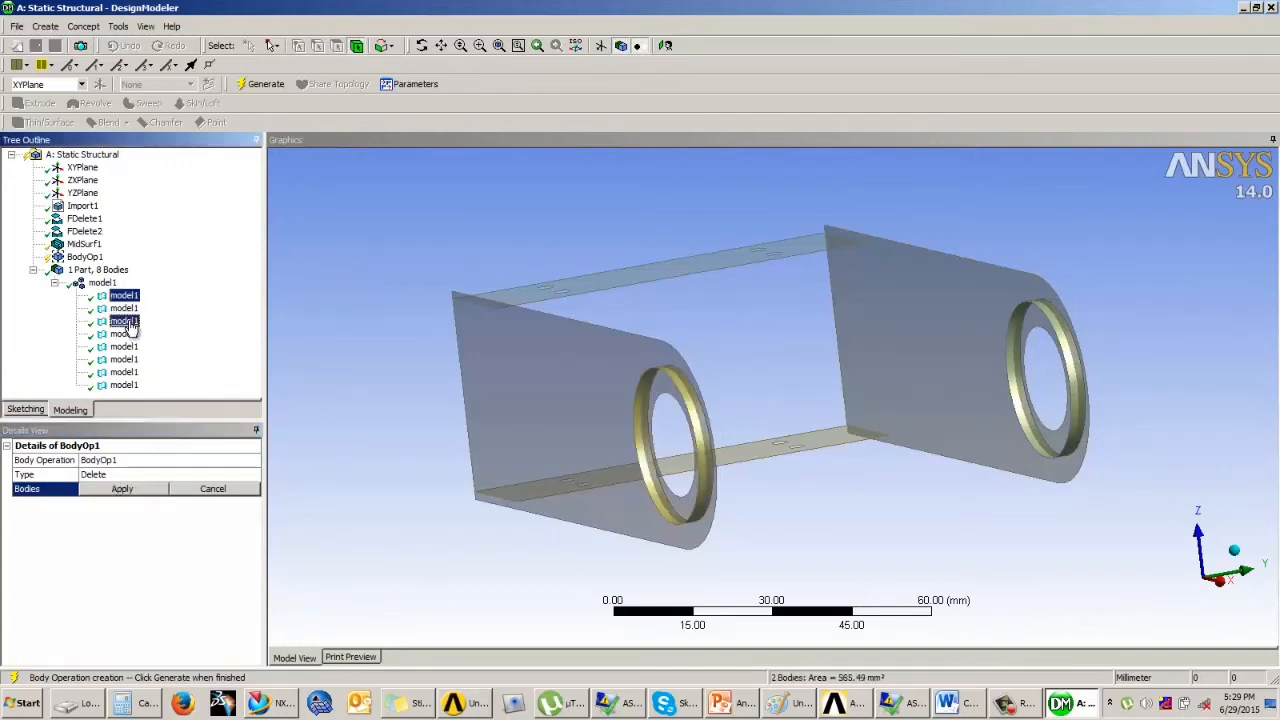
pyautogui.click(121, 488)
pyautogui.click(260, 84)
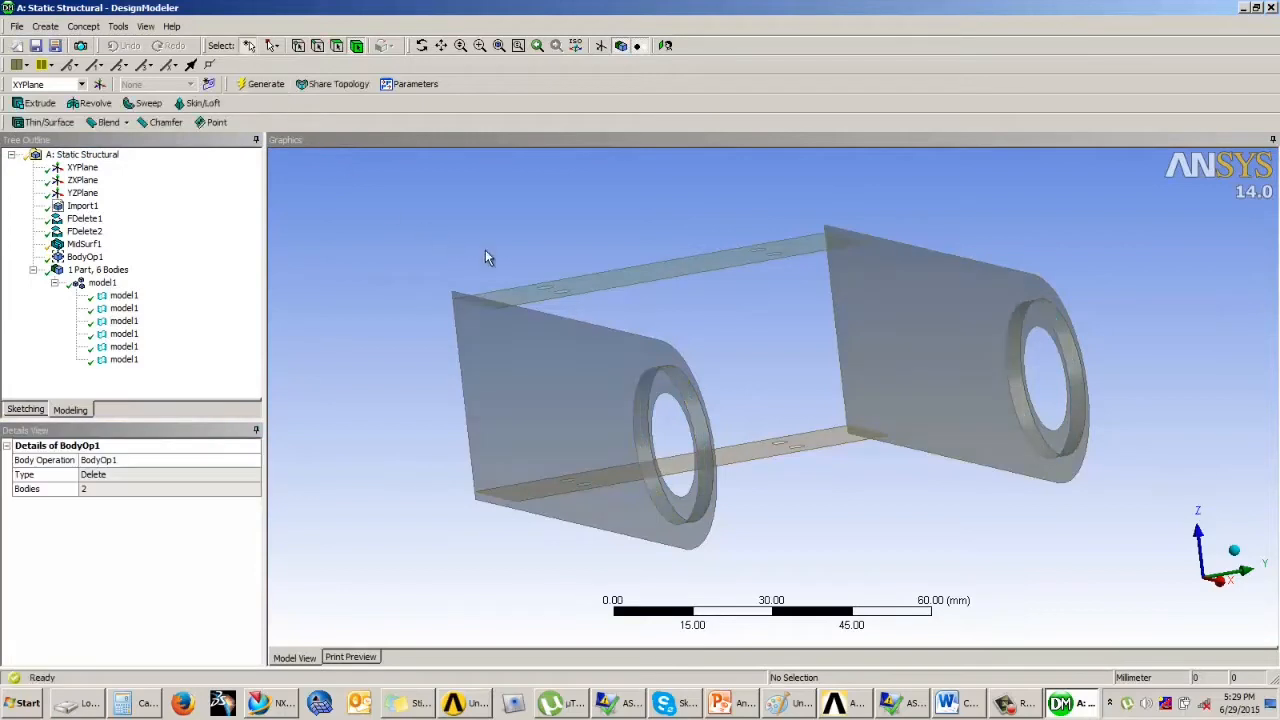
# - Go through the remaining surface bodies one by one to check their location and thickness
pyautogui.moveTo(485, 258); pyautogui.dragTo(522, 284, button='middle')
pyautogui.click(122, 360)
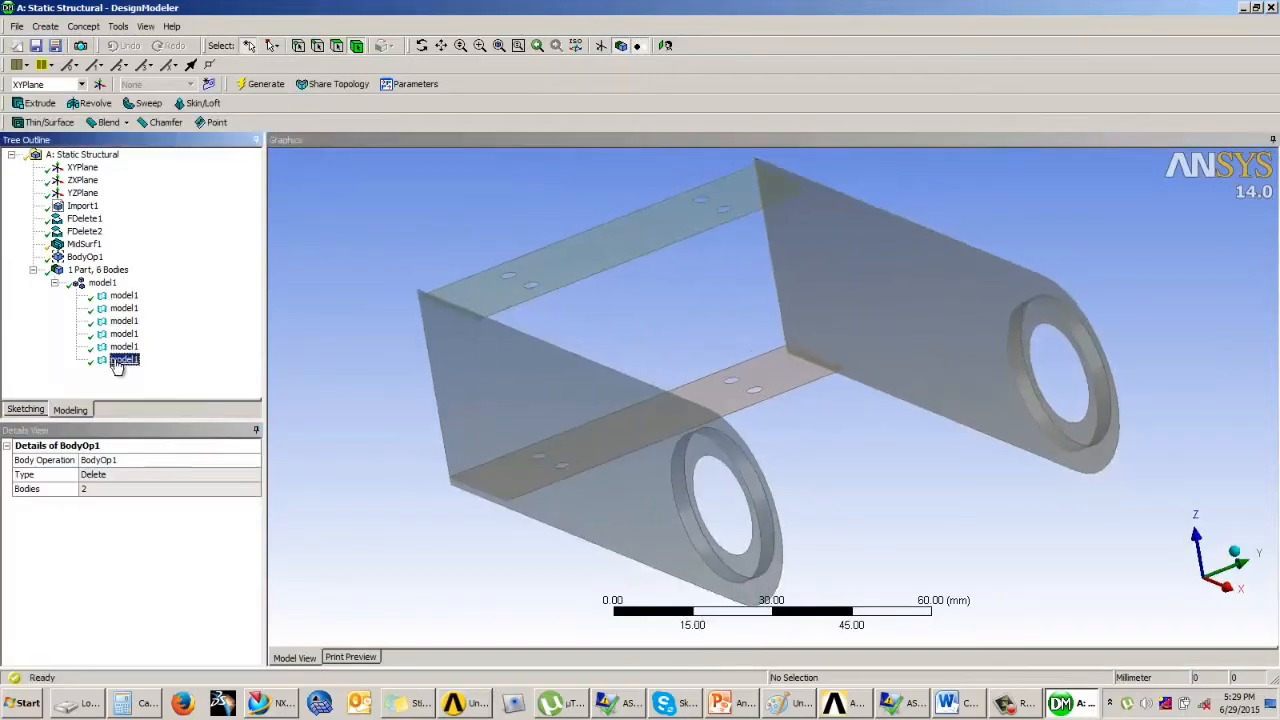
pyautogui.press('Up')
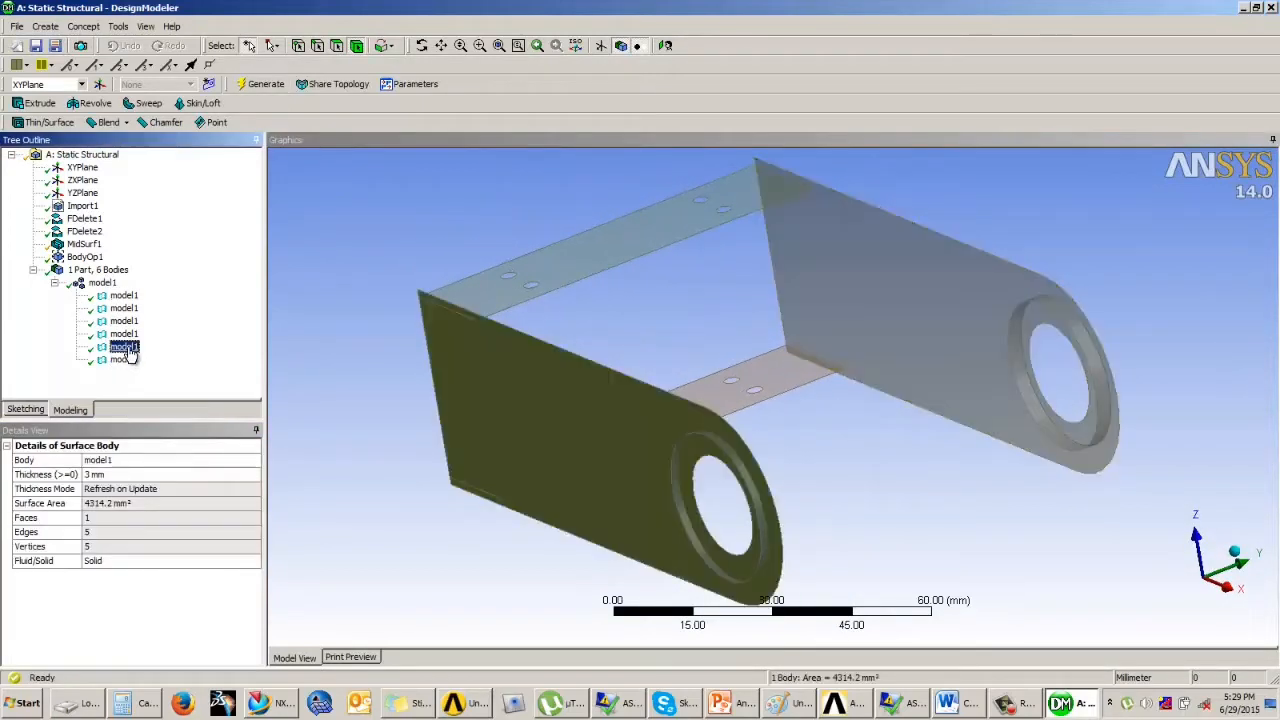
pyautogui.press('Up')
pyautogui.press('Up')
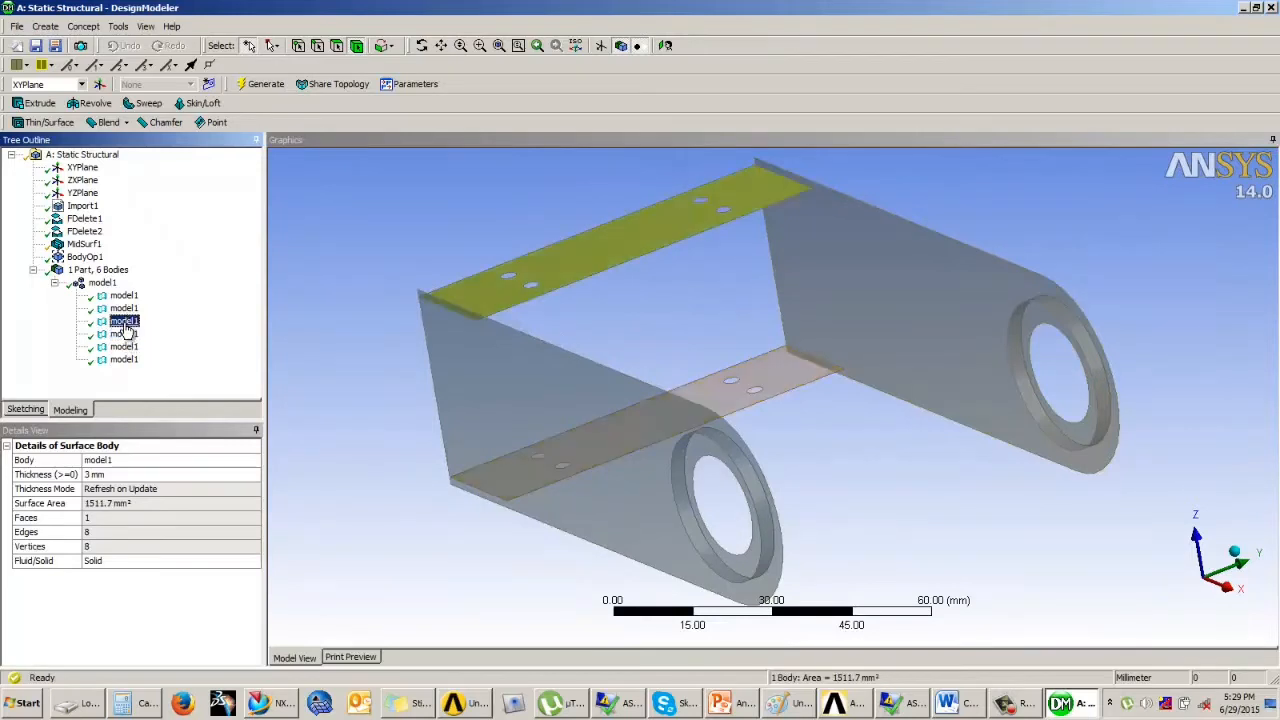
pyautogui.press('Up')
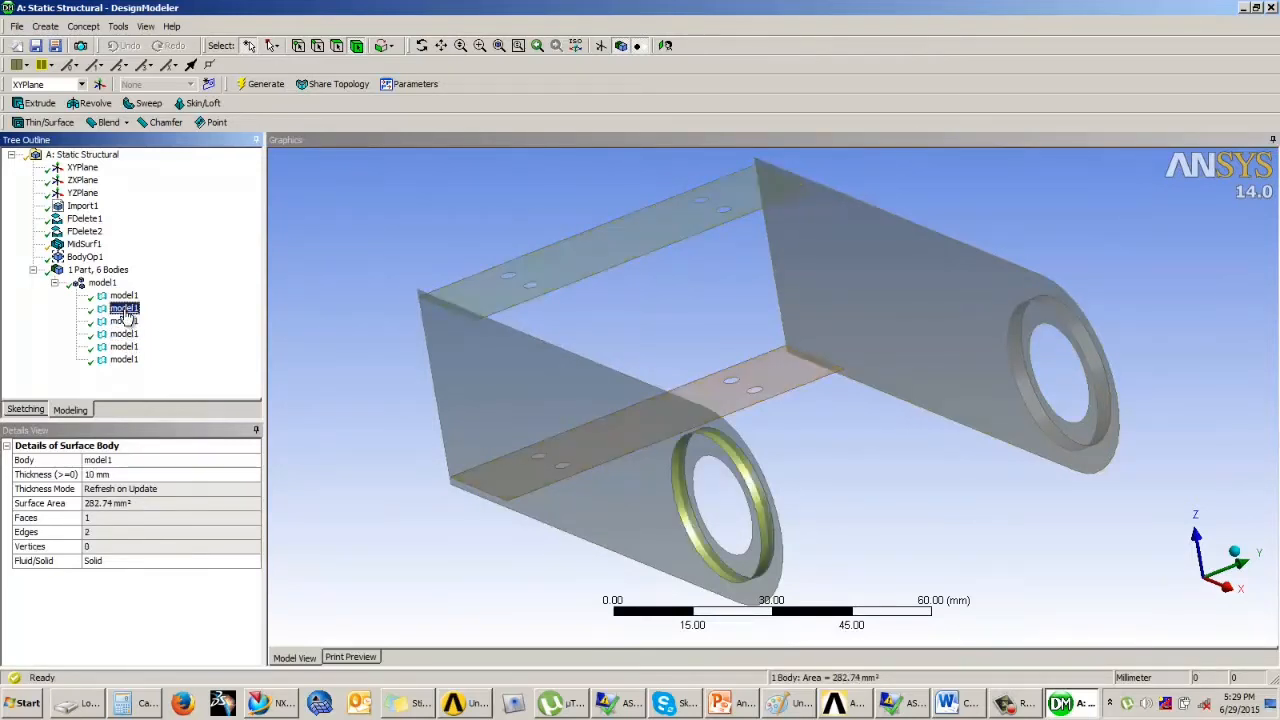
pyautogui.press('Up')
# - Delete the two remaining ring surface bodies around the large holes with a second Body Operation and generate it
pyautogui.click(45, 26)
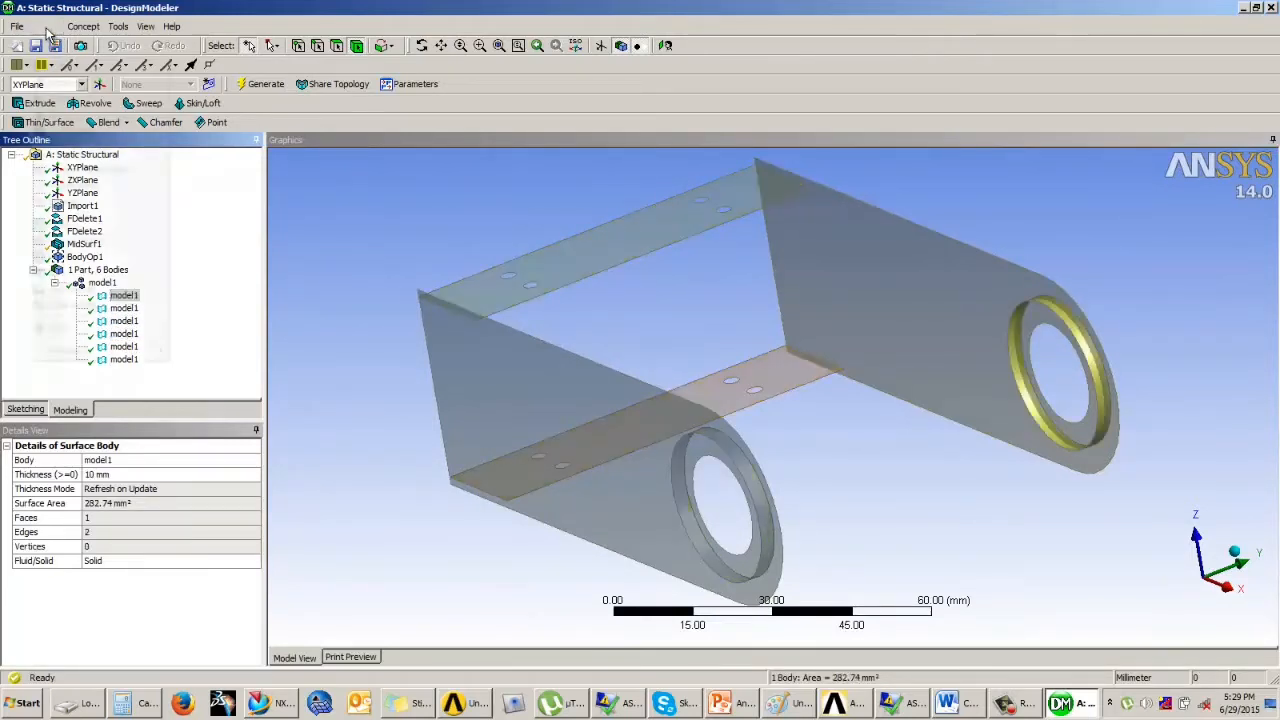
pyautogui.click(78, 240)
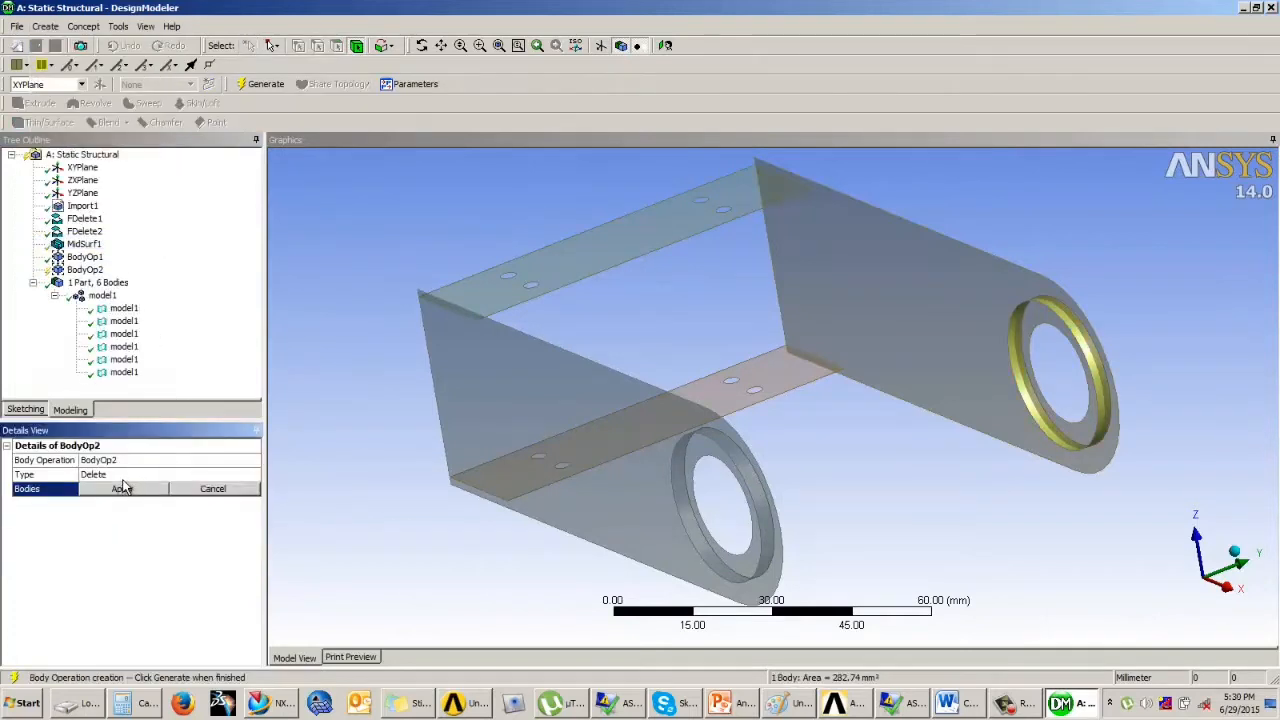
pyautogui.click(122, 309)
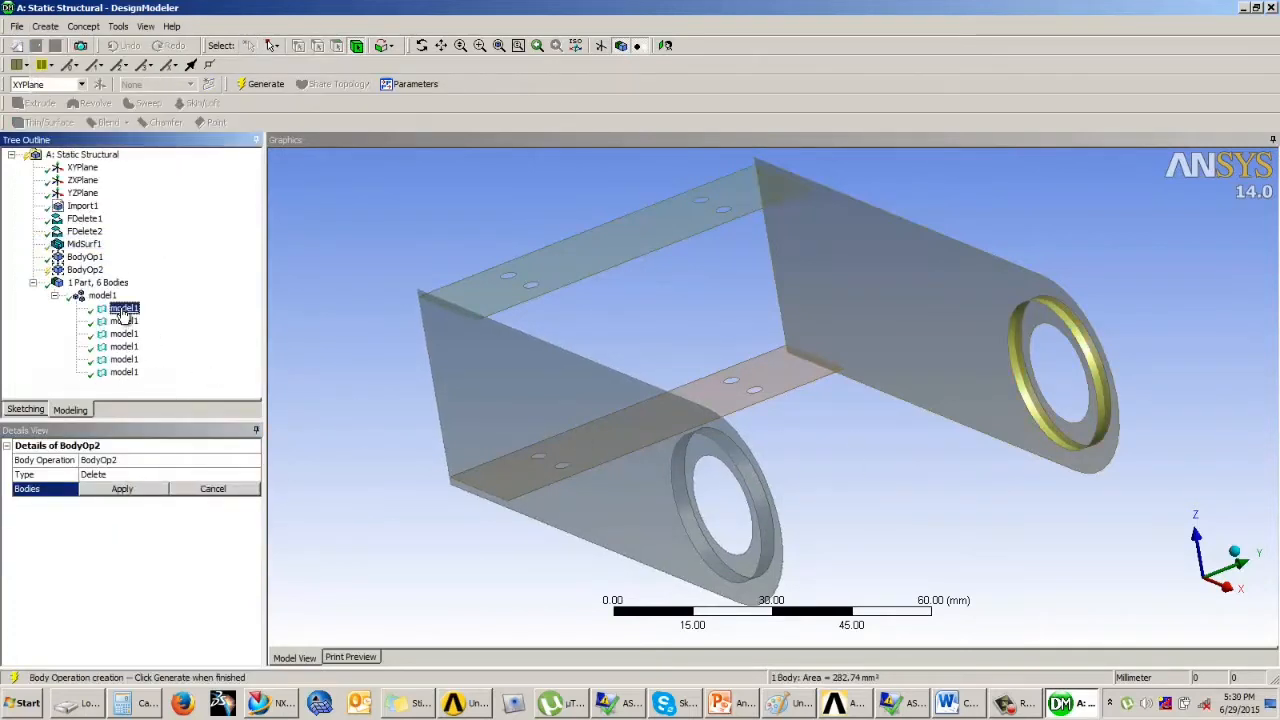
pyautogui.keyDown('ctrl'); pyautogui.click(122, 321); pyautogui.keyUp('ctrl')
pyautogui.click(120, 488)
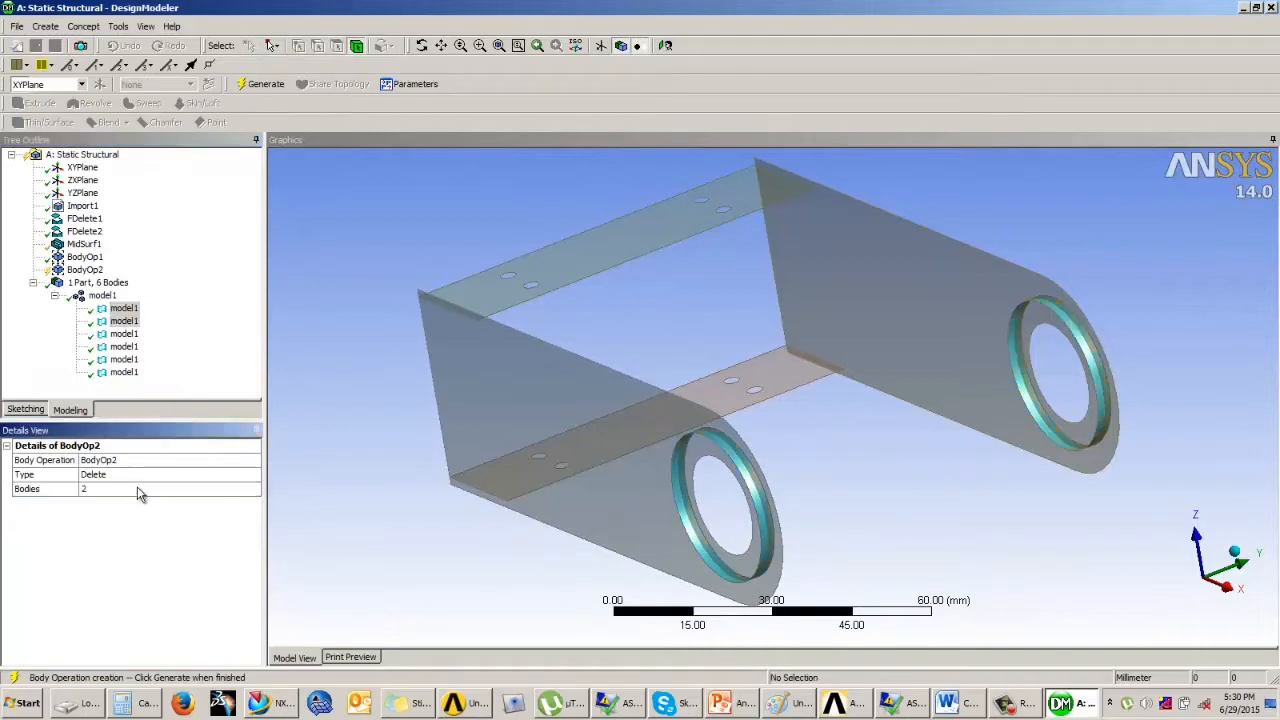
pyautogui.click(259, 84)
pyautogui.moveTo(711, 240); pyautogui.dragTo(667, 272, button='middle')
pyautogui.scroll(-3, 667, 272)
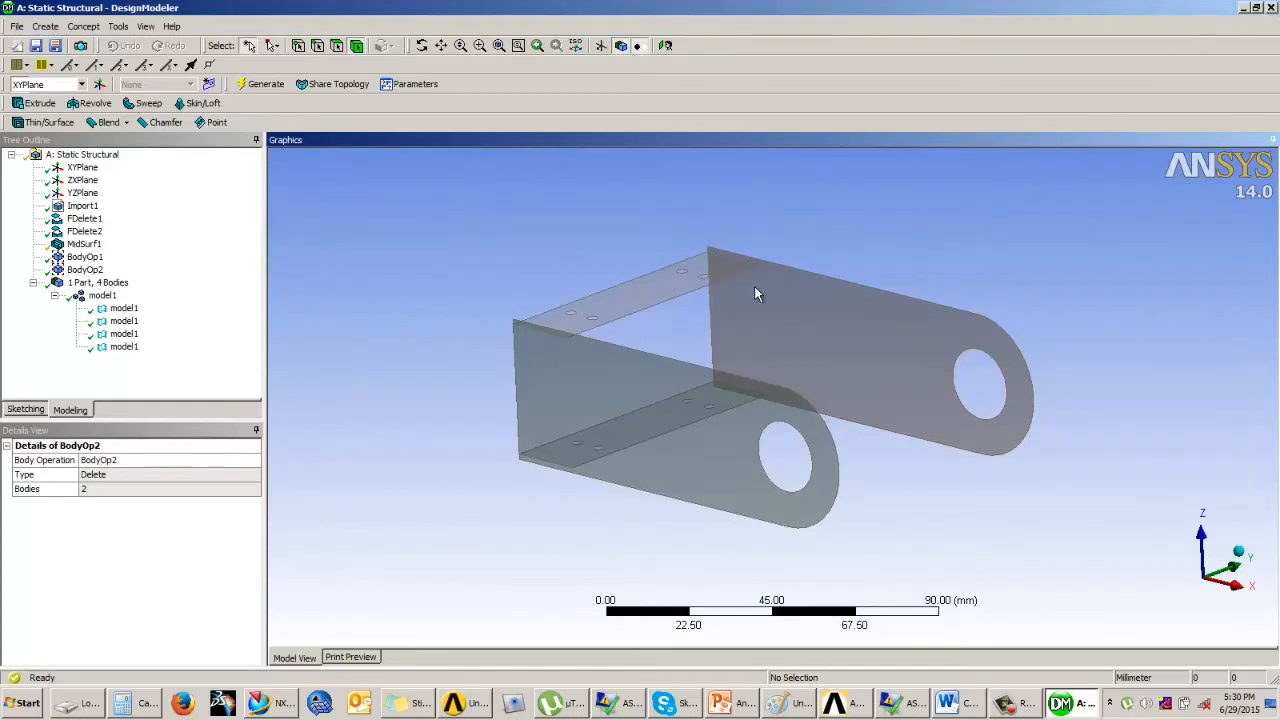
# - Close DesignModeler and open the static structural system's Model cell in Mechanical
pyautogui.hotkey('alt', 'F4')
pyautogui.click(531, 313)
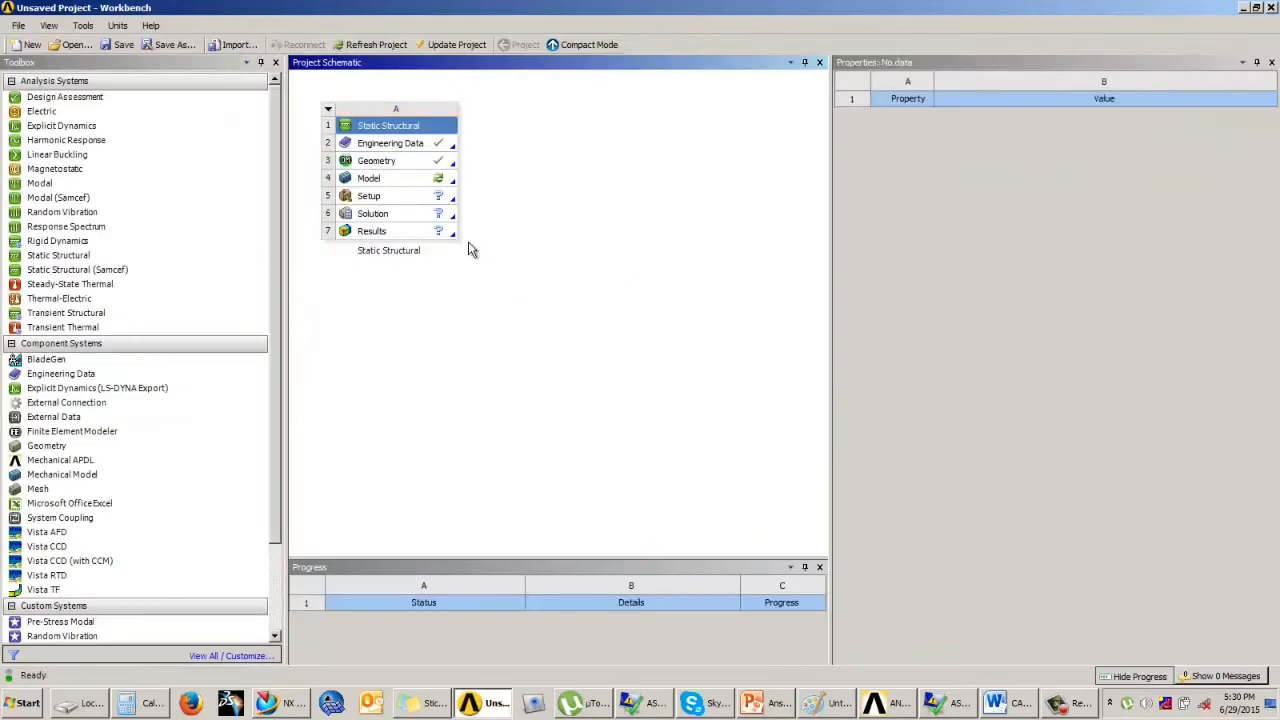
pyautogui.click(424, 183)
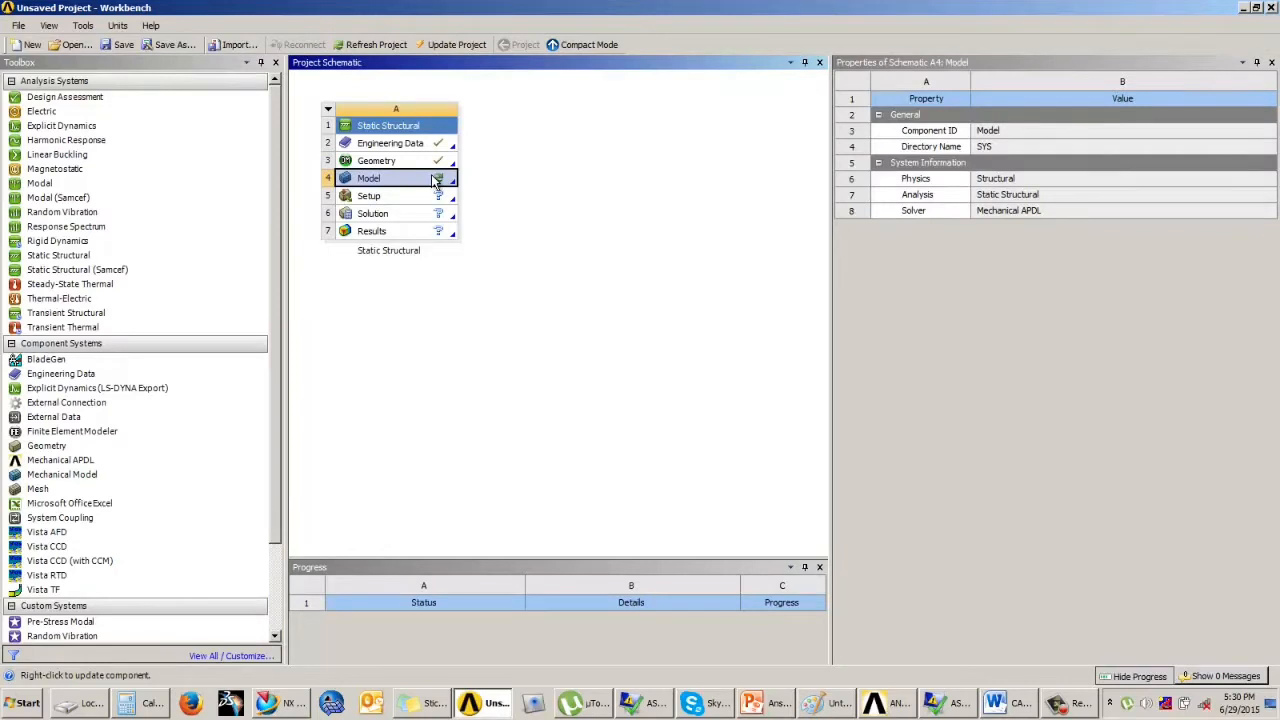
pyautogui.doubleClick(436, 180)
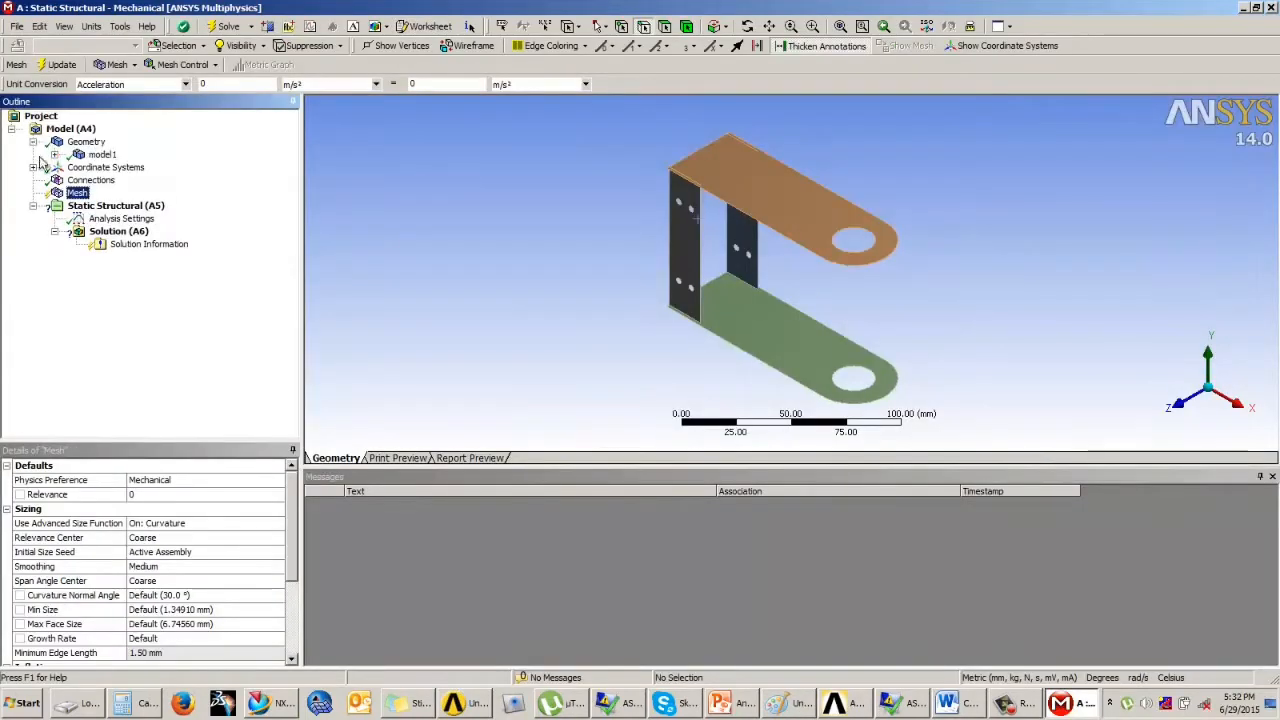
# - Check the material assignment and thickness of the four surface bodies in the geometry
pyautogui.click(54, 154)
pyautogui.click(123, 167)
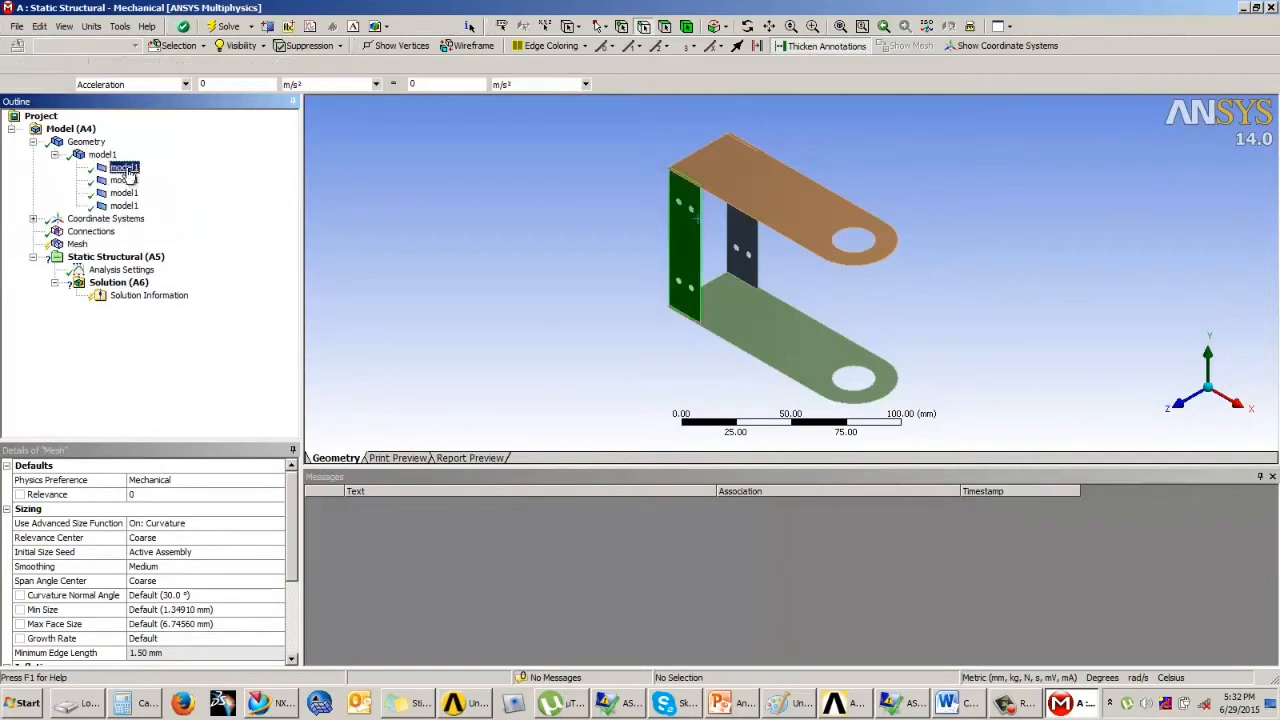
pyautogui.click(123, 180)
pyautogui.keyDown('ctrl'); pyautogui.click(123, 193); pyautogui.keyUp('ctrl')
pyautogui.keyDown('ctrl'); pyautogui.click(124, 206); pyautogui.keyUp('ctrl')
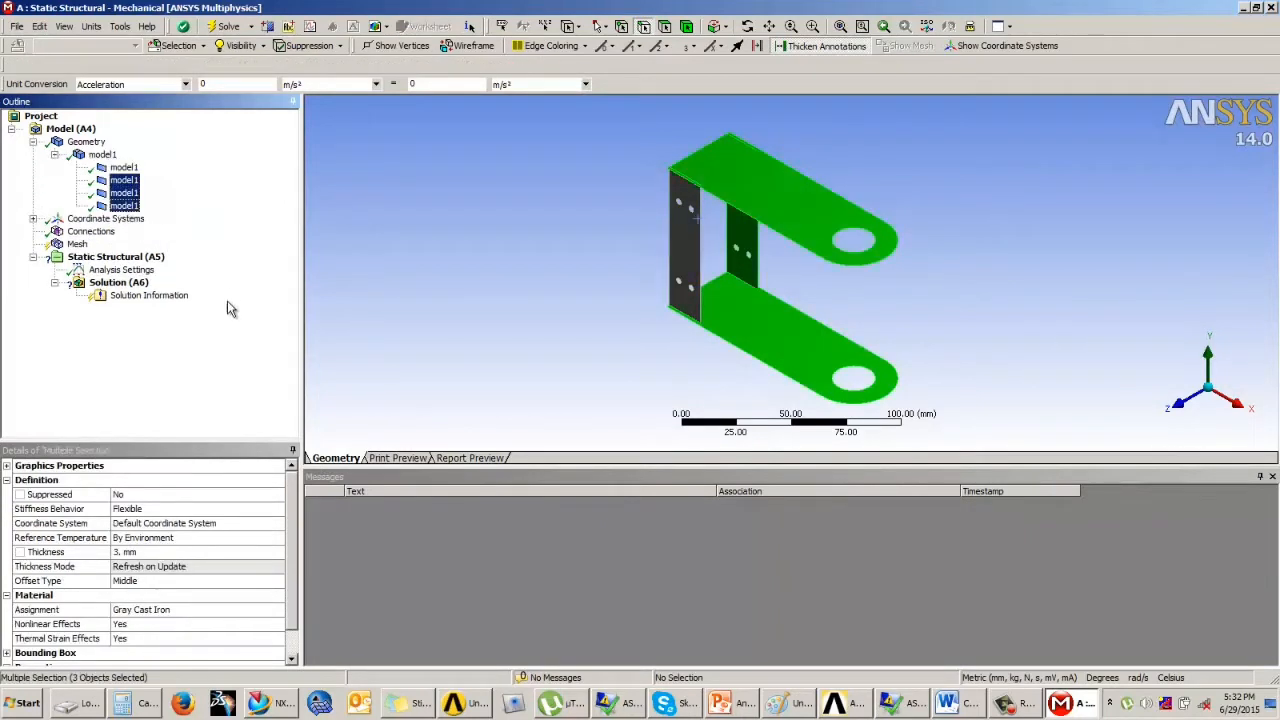
pyautogui.click(185, 612)
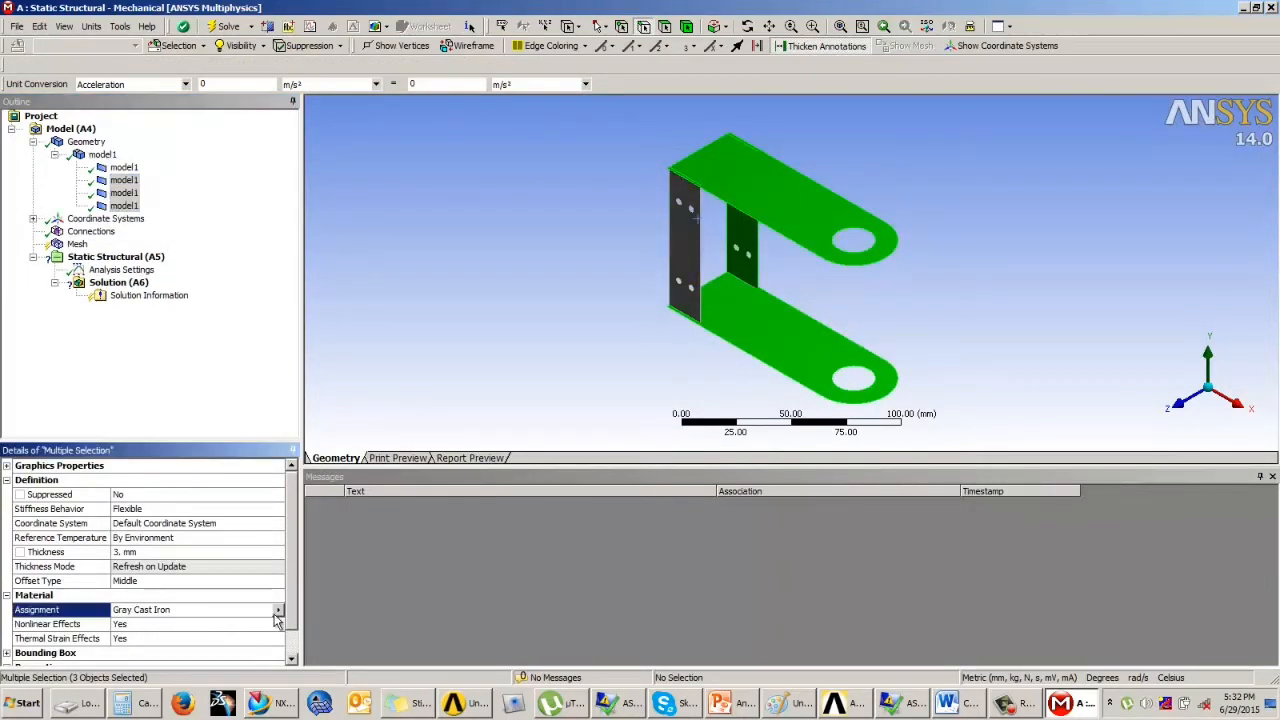
pyautogui.click(178, 413)
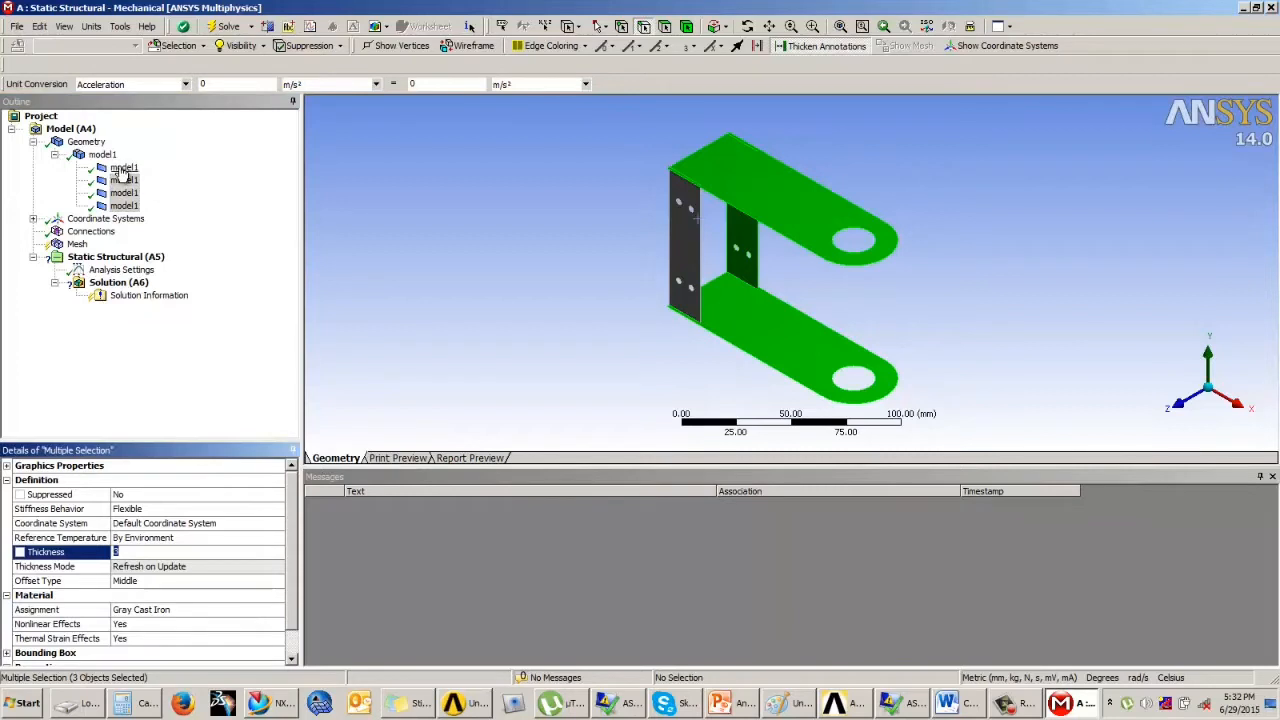
pyautogui.click(124, 168)
pyautogui.keyDown('shift'); pyautogui.click(124, 205); pyautogui.keyUp('shift')
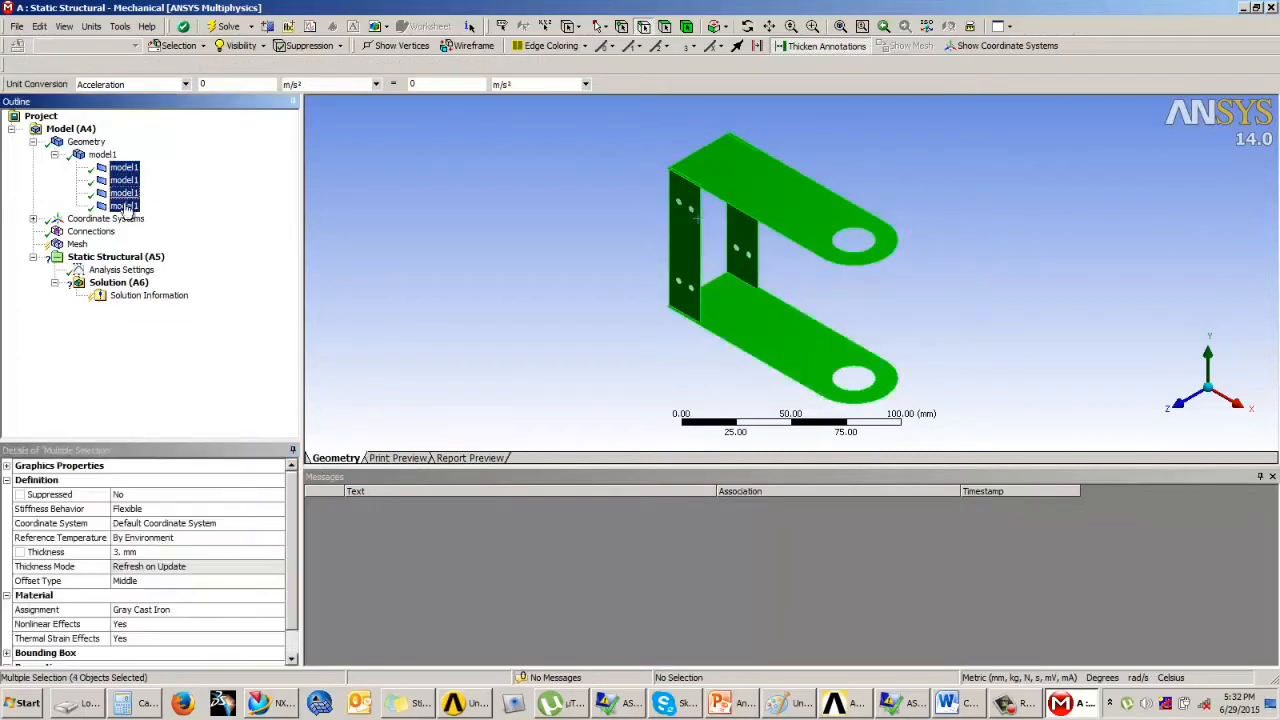
pyautogui.click(129, 551)
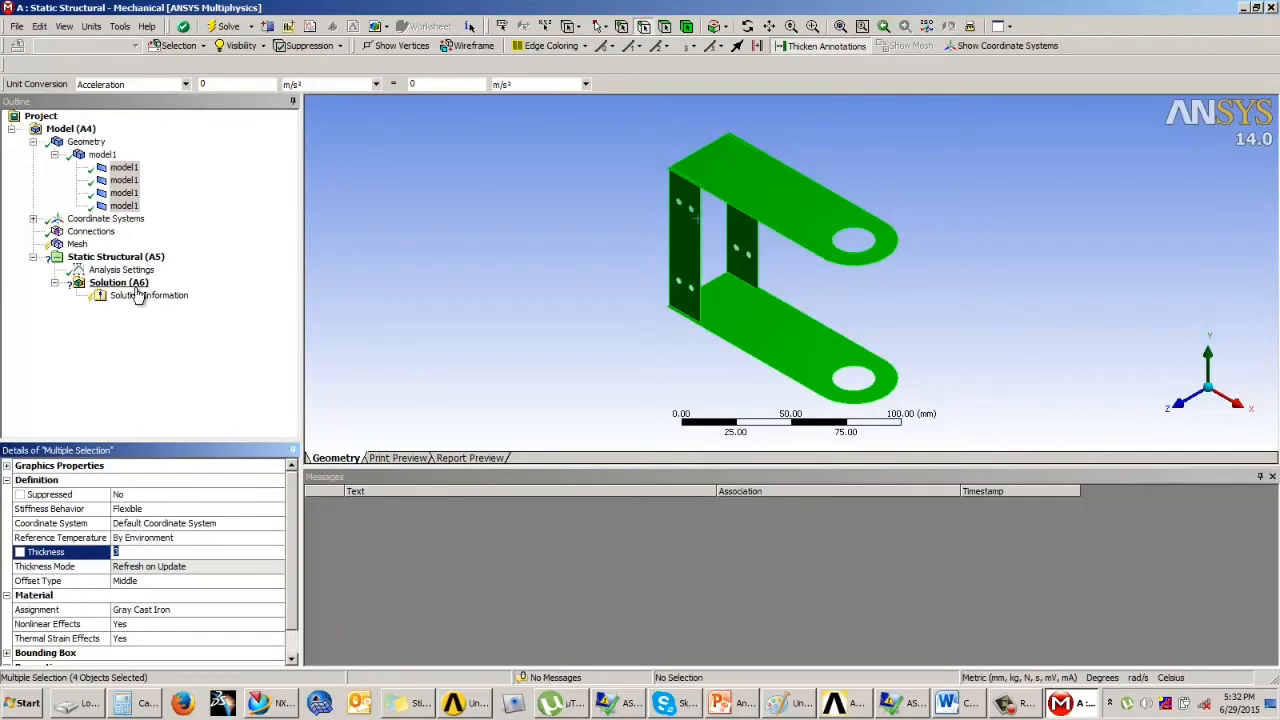
# - Generate the bracket's mesh with the default sizing settings
pyautogui.click(78, 244)
pyautogui.click(60, 65)
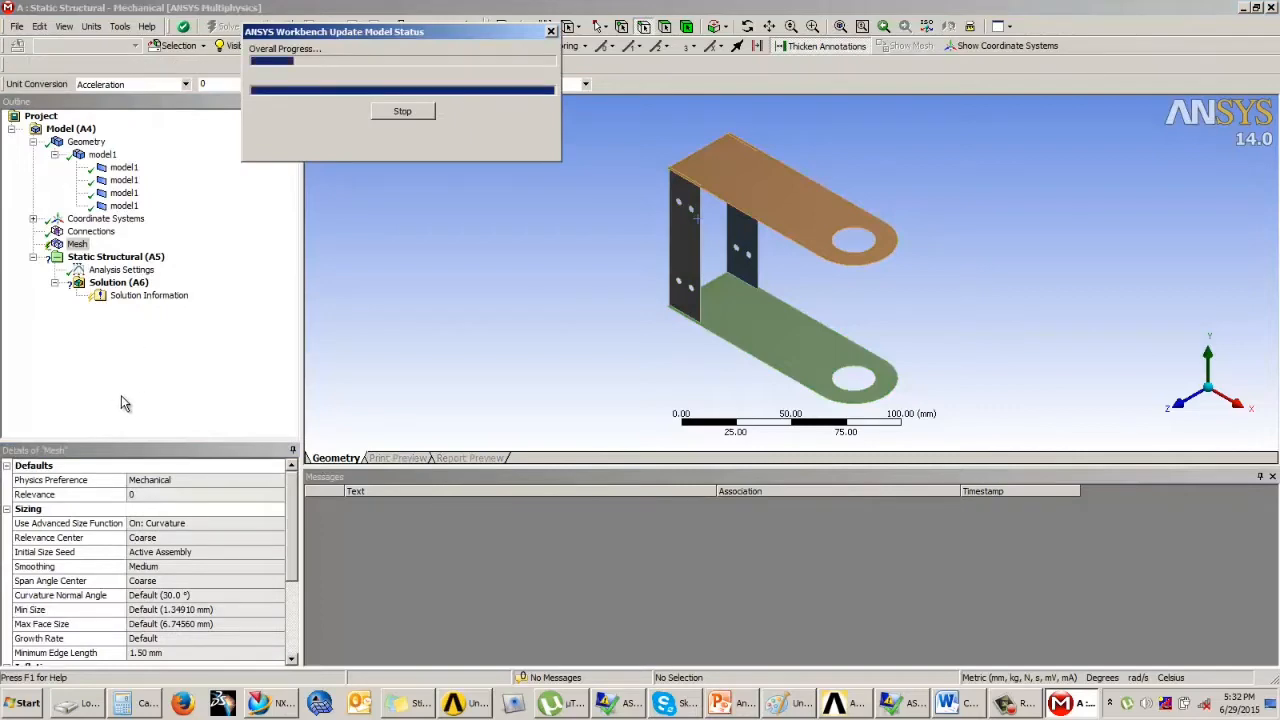
pyautogui.moveTo(603, 355)
pyautogui.mouseDown(button='middle')
pyautogui.moveTo(771, 337)
pyautogui.moveTo(783, 386)
pyautogui.moveTo(765, 315)
pyautogui.moveTo(745, 330)
pyautogui.mouseUp(button='middle')
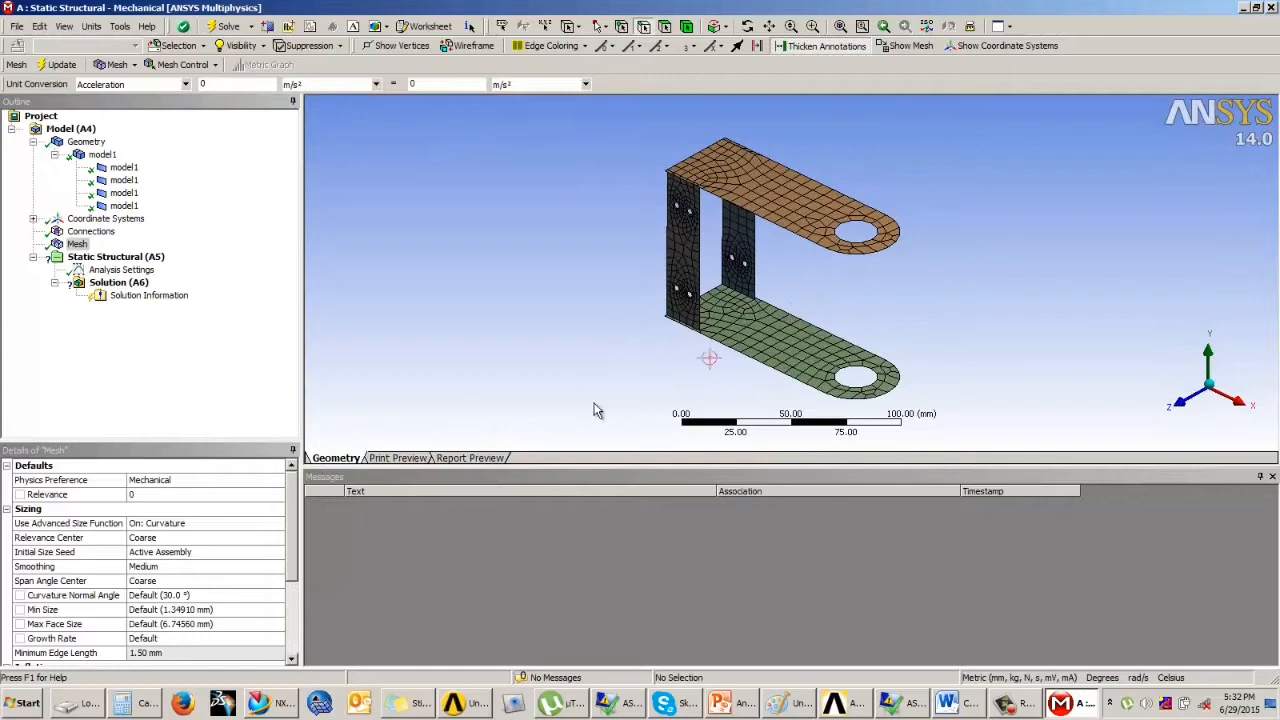
# - Change the mesh's advanced size function and regenerate the mesh
pyautogui.click(182, 528)
pyautogui.click(278, 523)
pyautogui.click(185, 545)
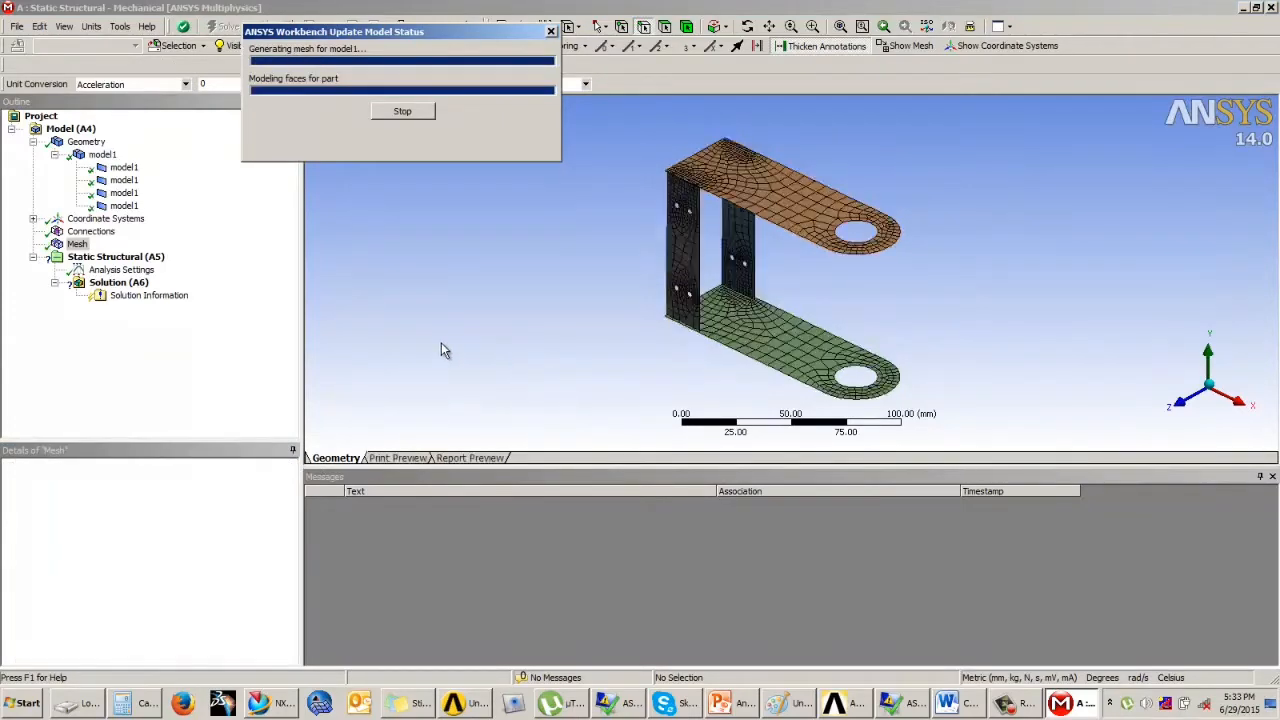
pyautogui.moveTo(706, 279)
pyautogui.mouseDown(button='middle')
pyautogui.moveTo(694, 297)
pyautogui.moveTo(703, 281)
pyautogui.mouseUp(button='middle')
# - Add a fixed support on the edges of all eight small holes in the two connecting strips of the bracket
pyautogui.click(80, 259)
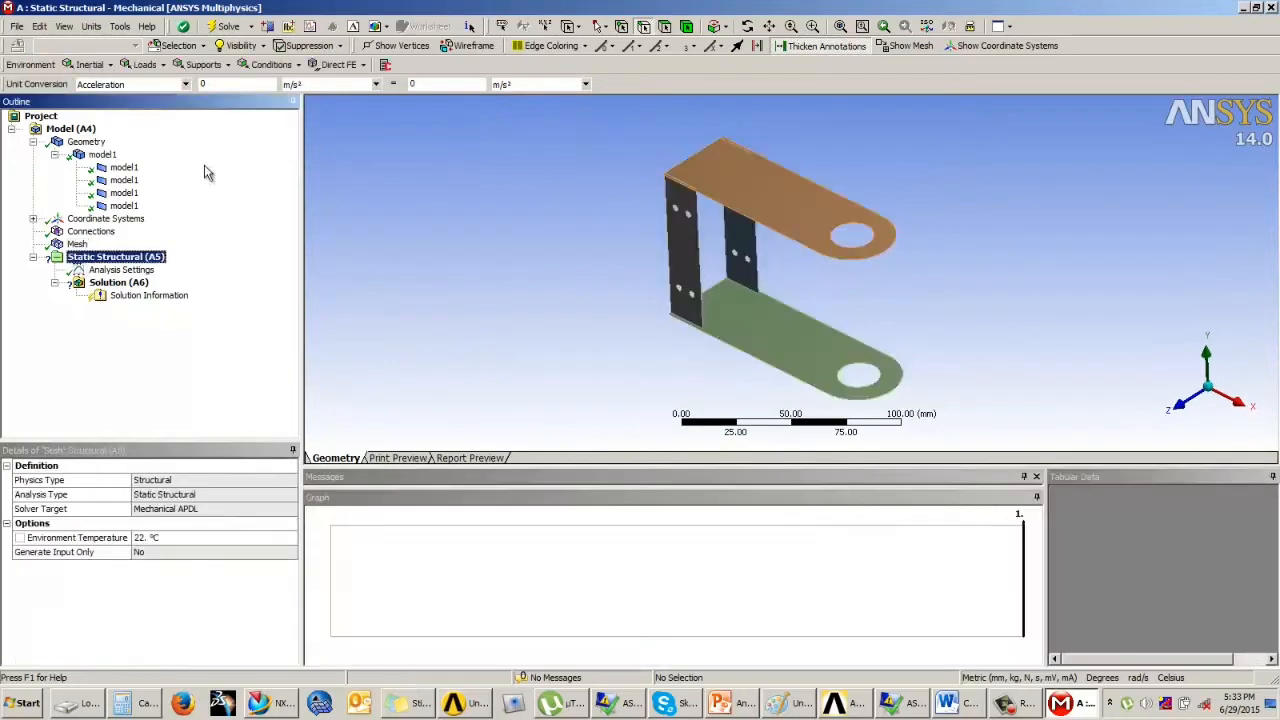
pyautogui.click(203, 65)
pyautogui.click(212, 85)
pyautogui.moveTo(783, 322); pyautogui.dragTo(672, 232, button='middle')
pyautogui.scroll(3, 673, 227)
pyautogui.keyDown('ctrl'); pyautogui.moveTo(746, 277); pyautogui.dragTo(752, 320, button='middle'); pyautogui.keyUp('ctrl')
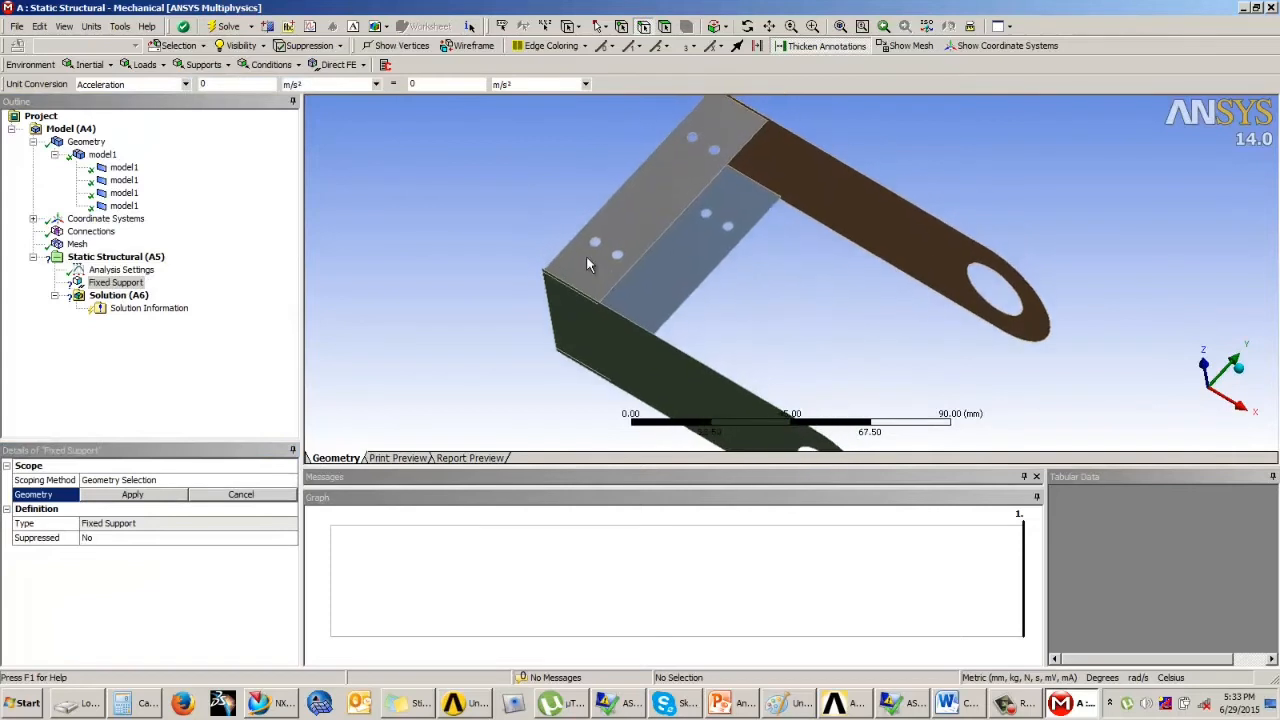
pyautogui.click(594, 242)
pyautogui.keyDown('ctrl'); pyautogui.click(694, 139); pyautogui.keyUp('ctrl')
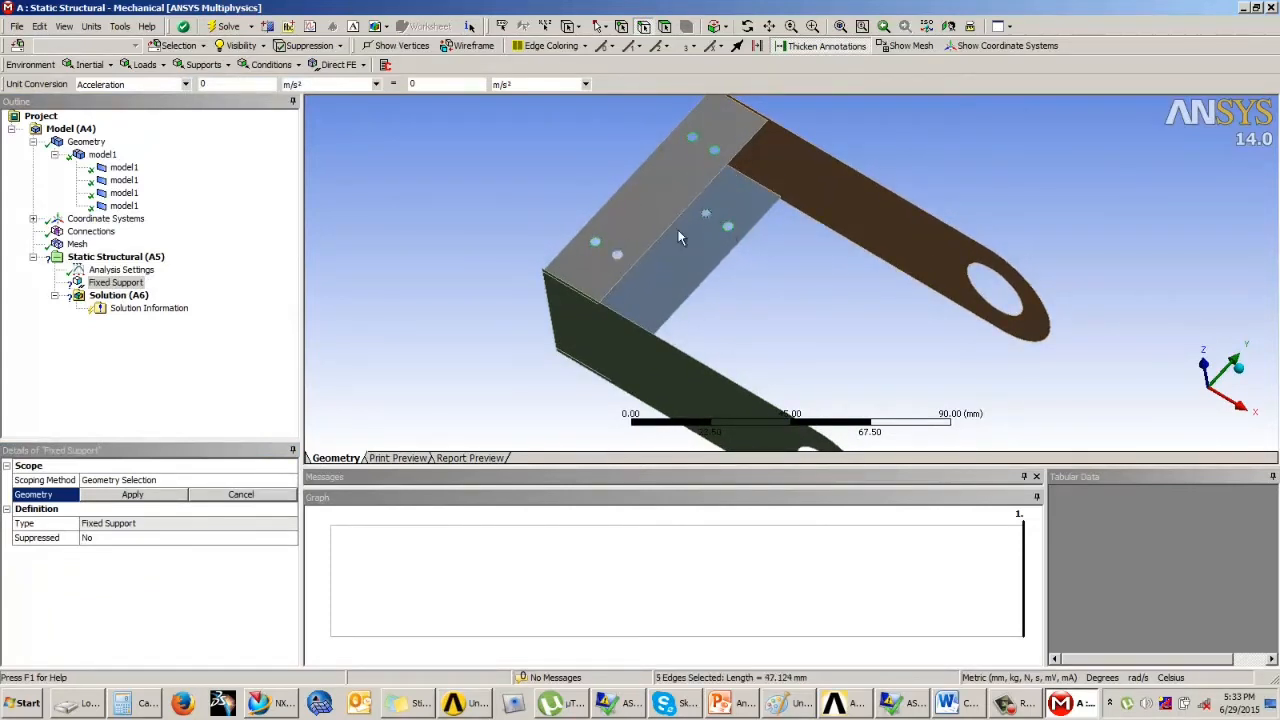
pyautogui.moveTo(673, 290); pyautogui.dragTo(654, 314, button='middle')
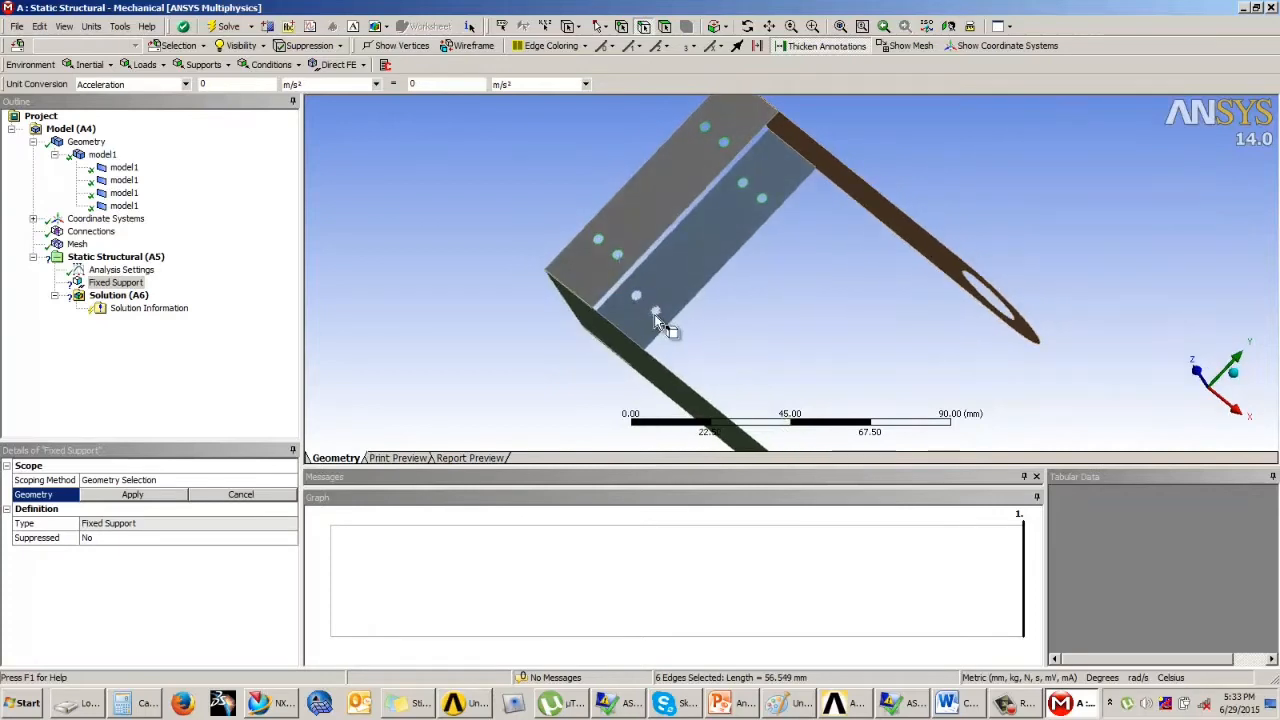
pyautogui.keyDown('ctrl'); pyautogui.click(640, 299); pyautogui.keyUp('ctrl')
pyautogui.click(133, 495)
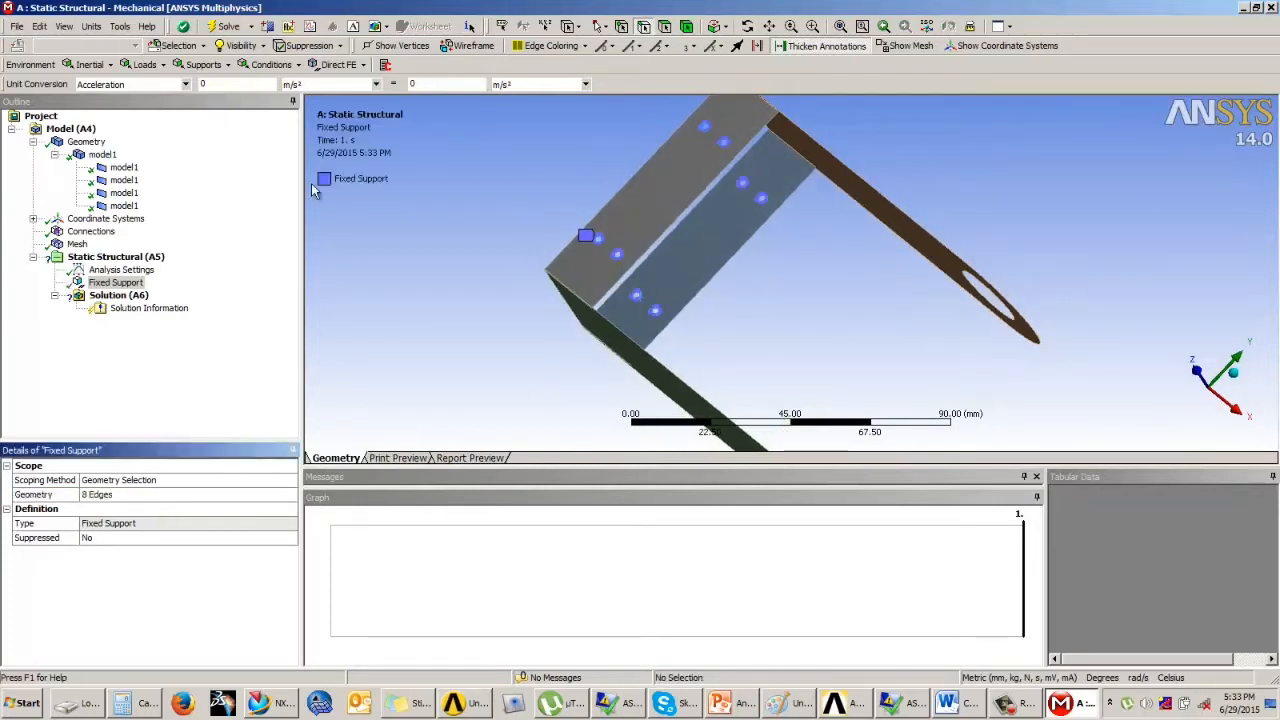
# - Add a force load scoped to the edge of the large hole in the brown arm
pyautogui.moveTo(474, 343); pyautogui.dragTo(510, 275, button='middle')
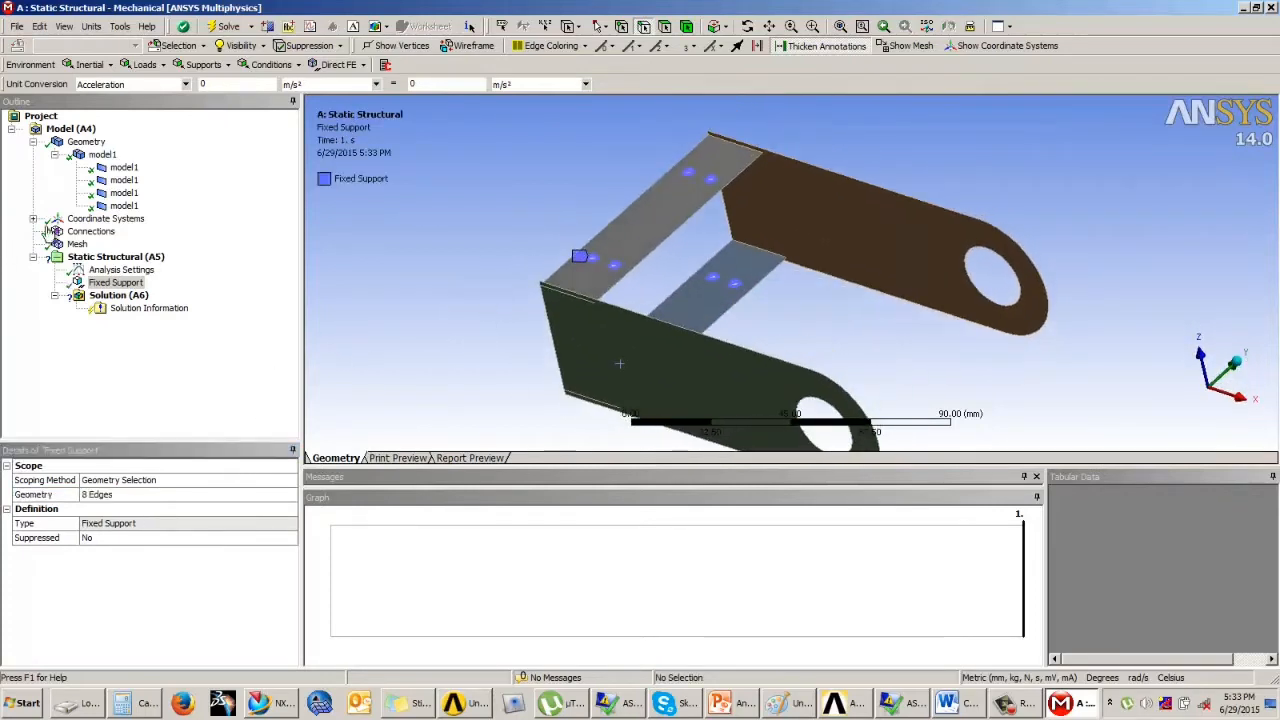
pyautogui.click(143, 66)
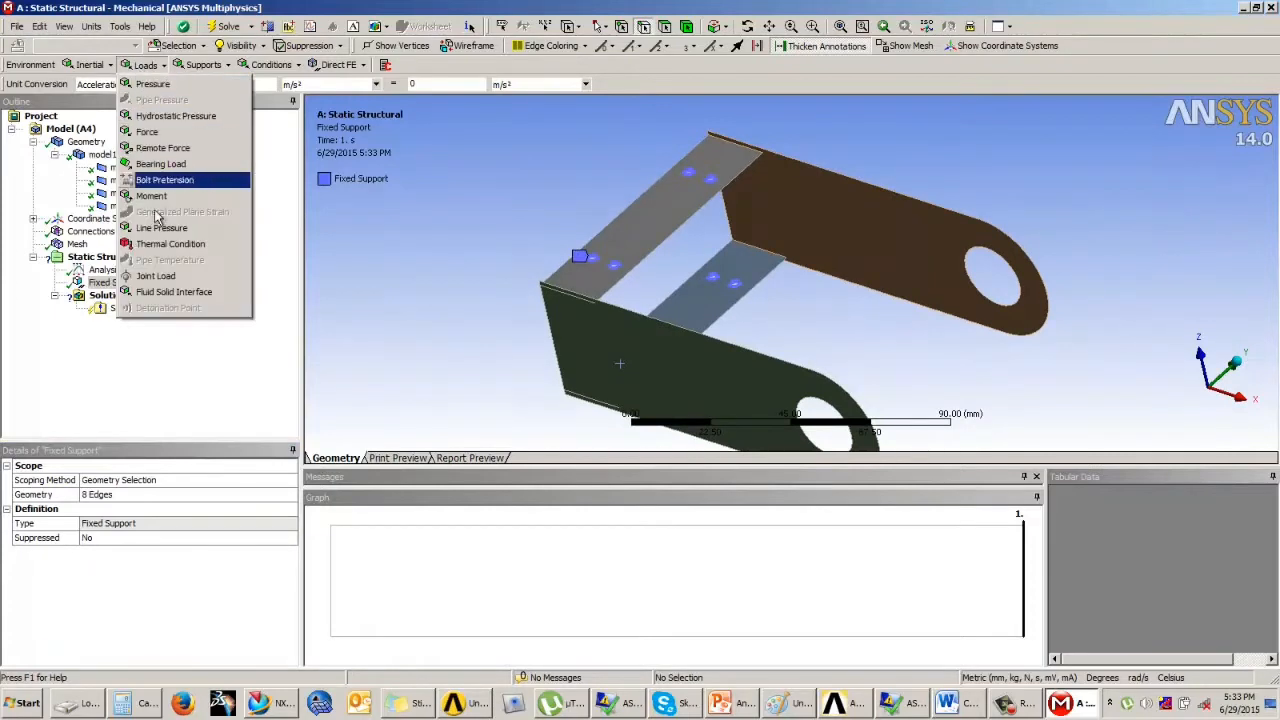
pyautogui.click(162, 136)
pyautogui.keyDown('ctrl'); pyautogui.moveTo(809, 311); pyautogui.dragTo(688, 228, button='middle'); pyautogui.keyUp('ctrl')
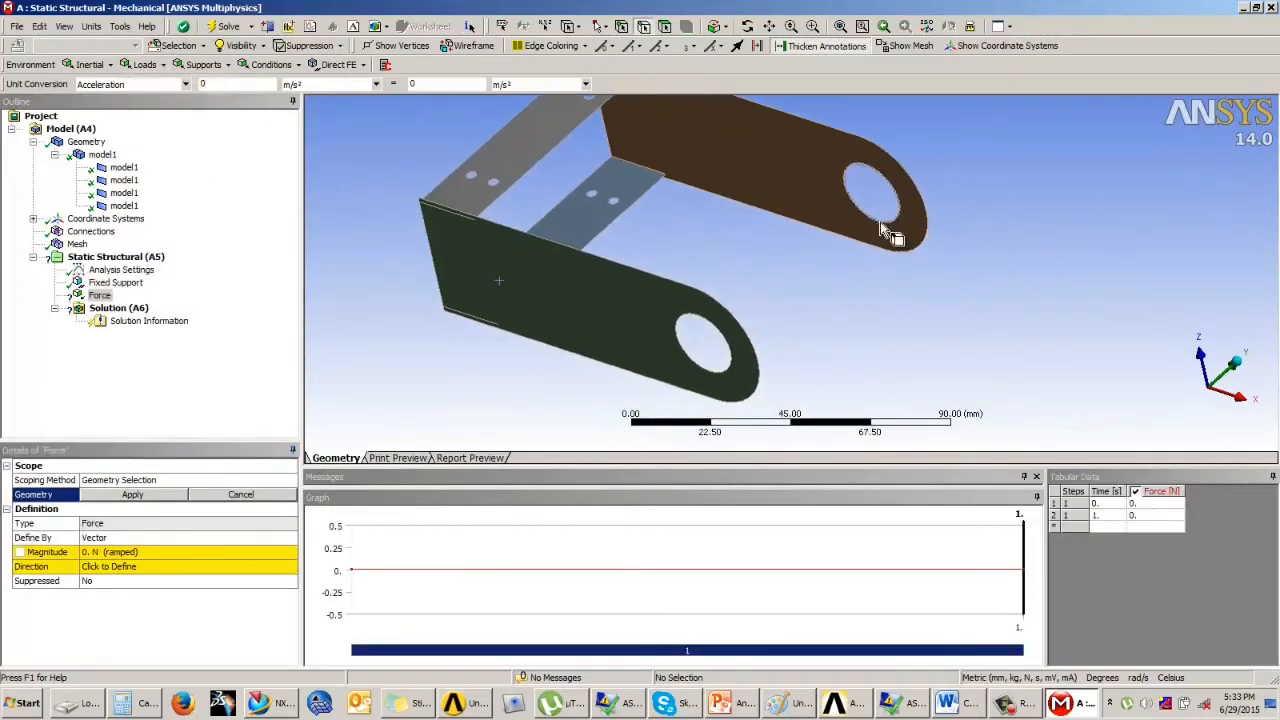
pyautogui.click(879, 221)
pyautogui.click(133, 495)
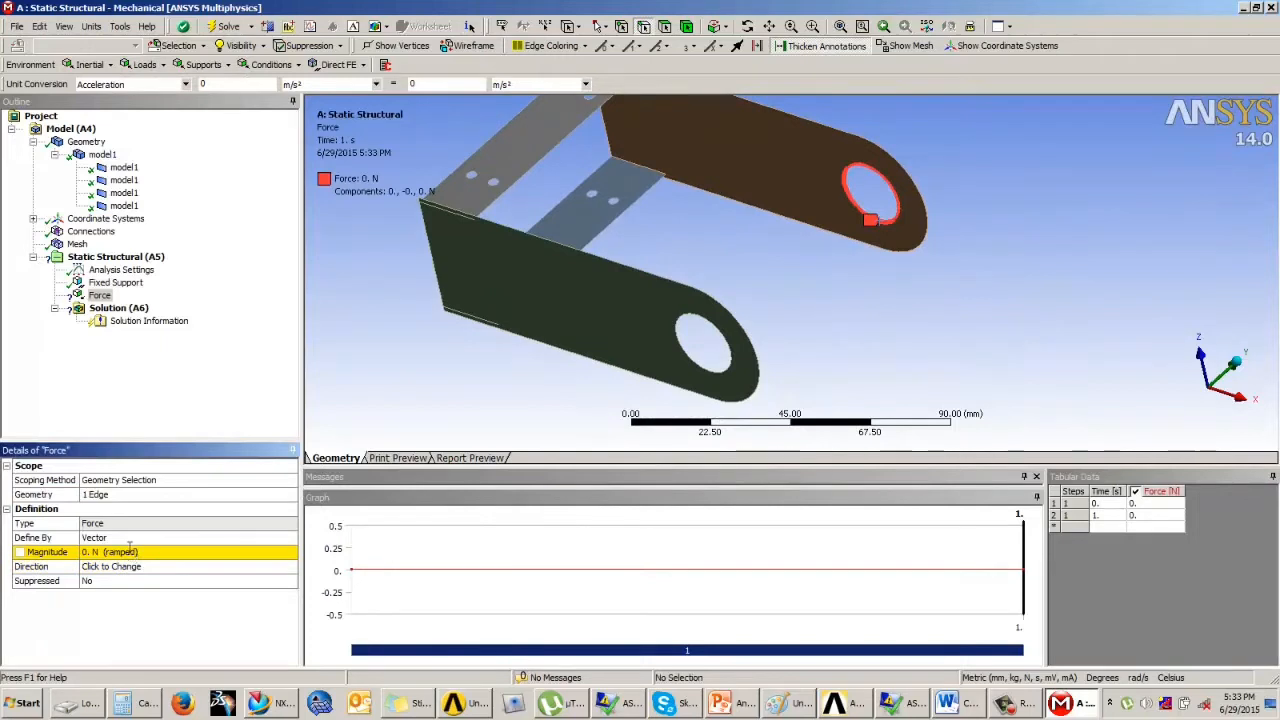
# - Set the brown arm's force to 60 N and direct it along that arm's long straight edge
pyautogui.click(129, 551)
pyautogui.write('60')
pyautogui.press('Return')
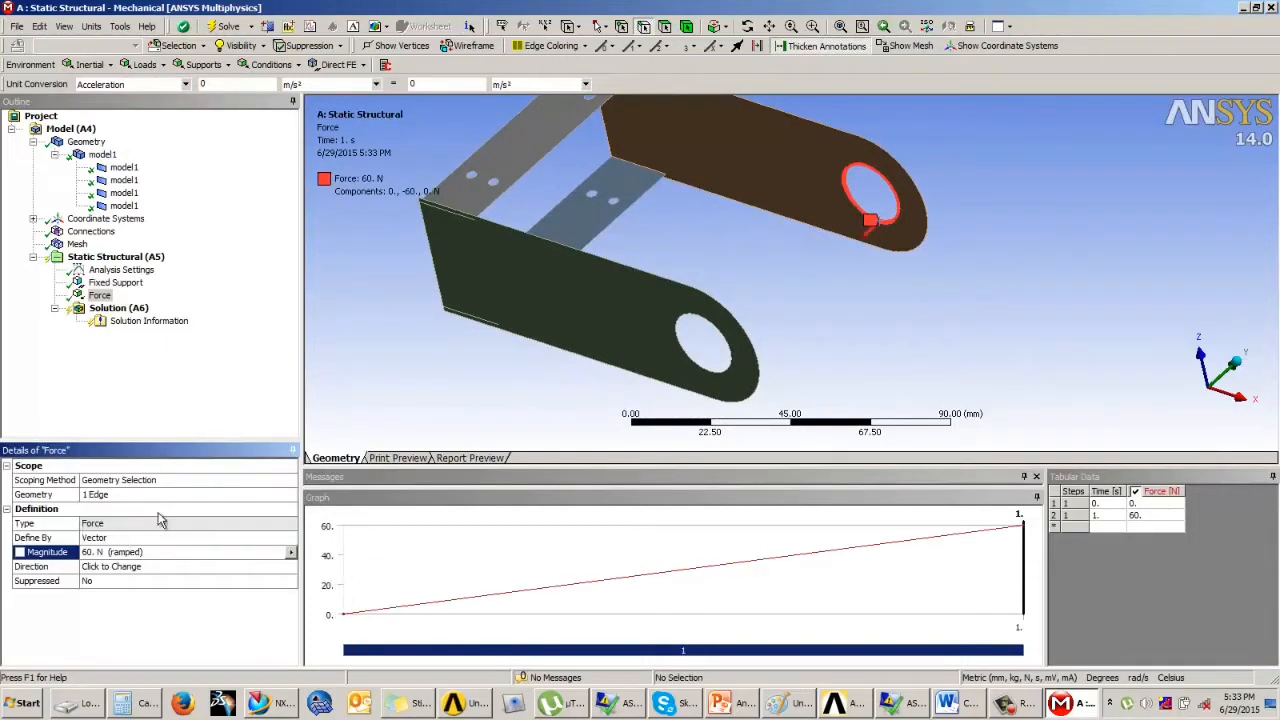
pyautogui.click(110, 566)
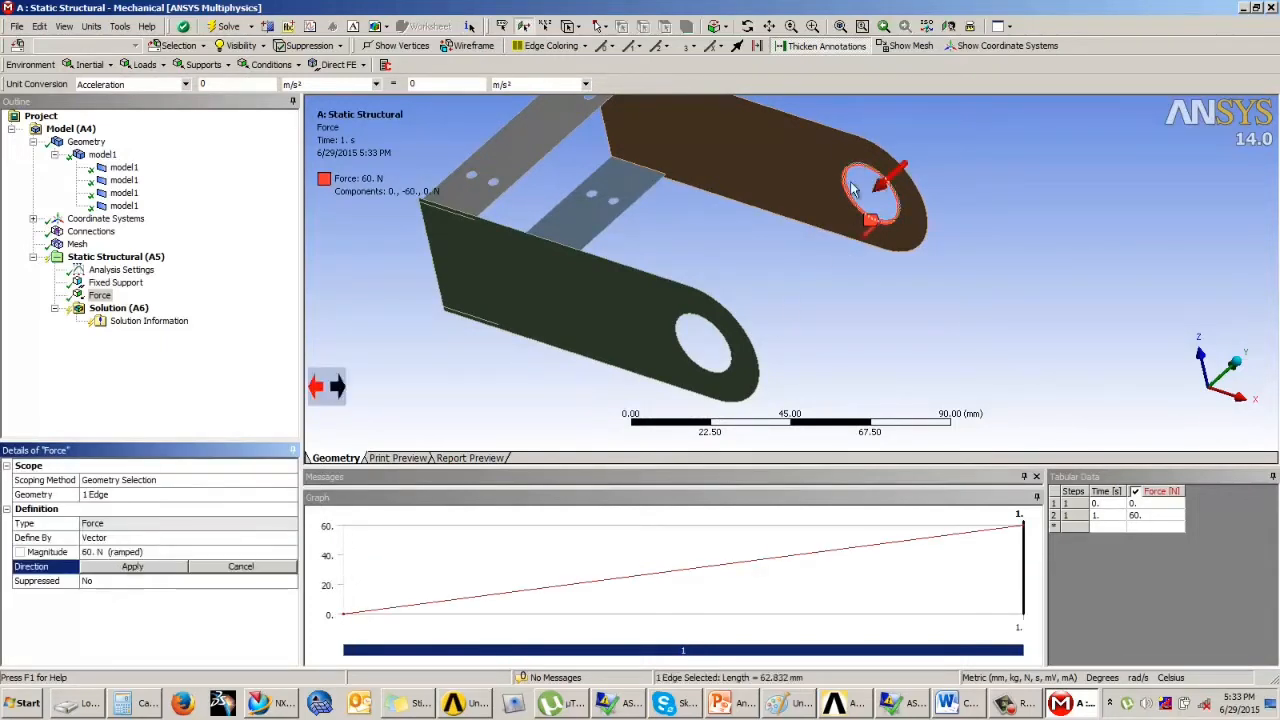
pyautogui.click(849, 138)
pyautogui.click(132, 566)
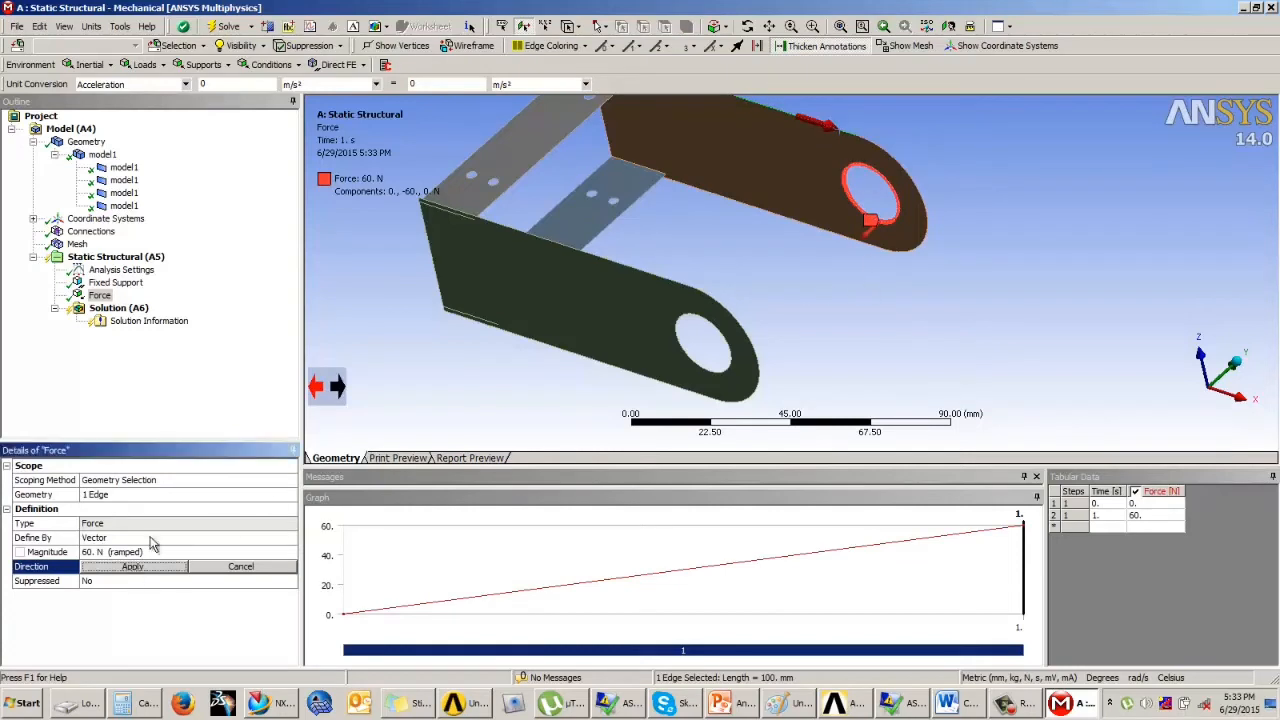
# - Add a second force load scoped to the edge of the large hole in the green arm
pyautogui.click(145, 64)
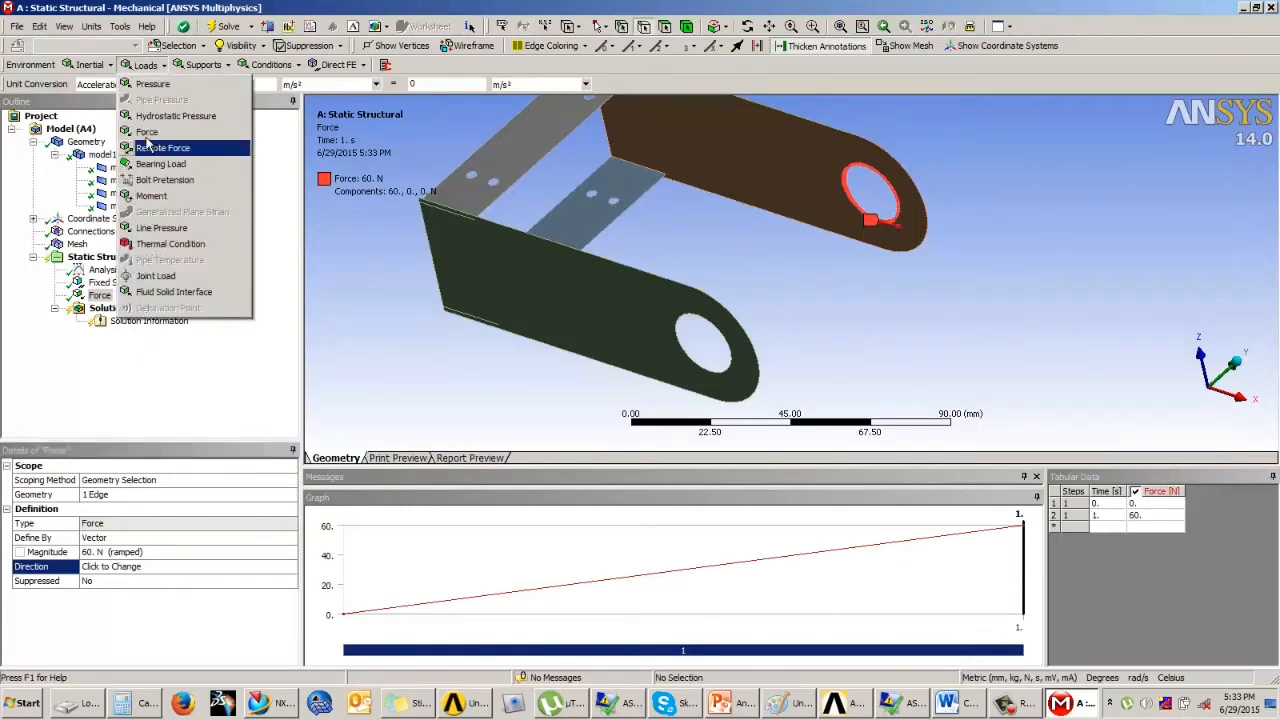
pyautogui.click(148, 131)
pyautogui.click(730, 370)
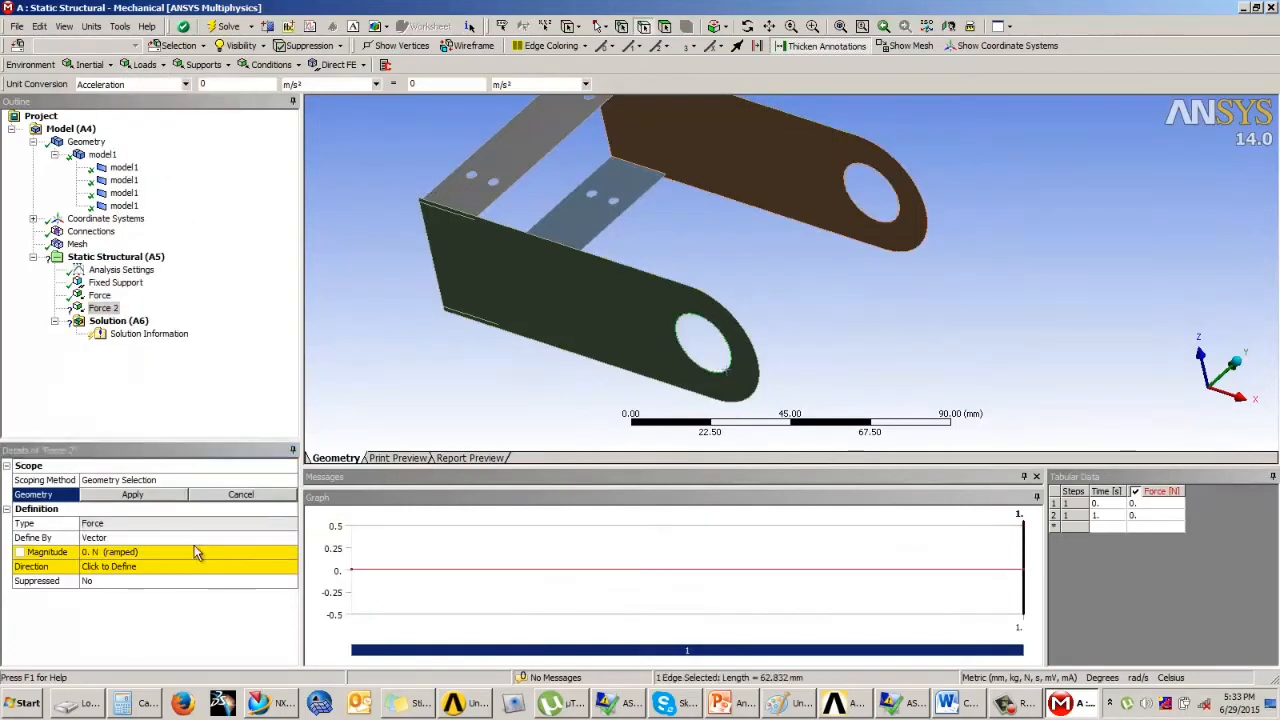
pyautogui.click(133, 494)
# - Set the second force to 60 N and direct it along the green arm's long straight edge
pyautogui.click(140, 552)
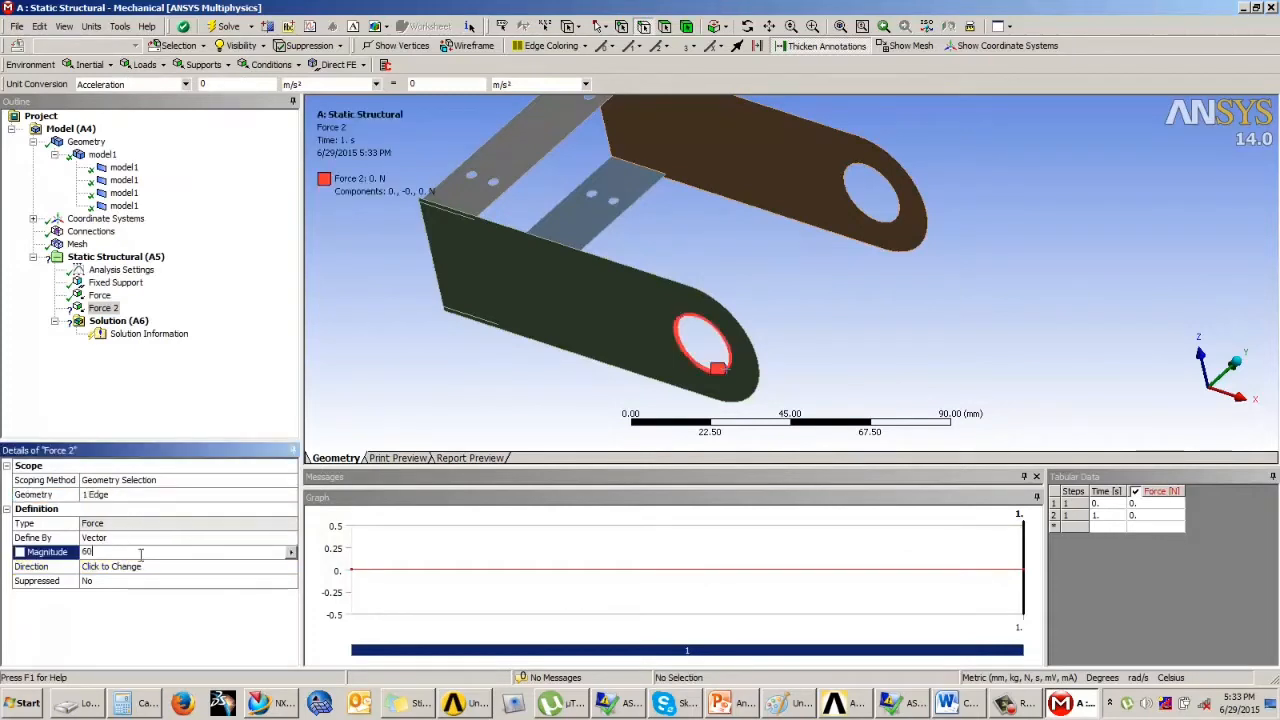
pyautogui.write('60')
pyautogui.press('Return')
pyautogui.click(145, 567)
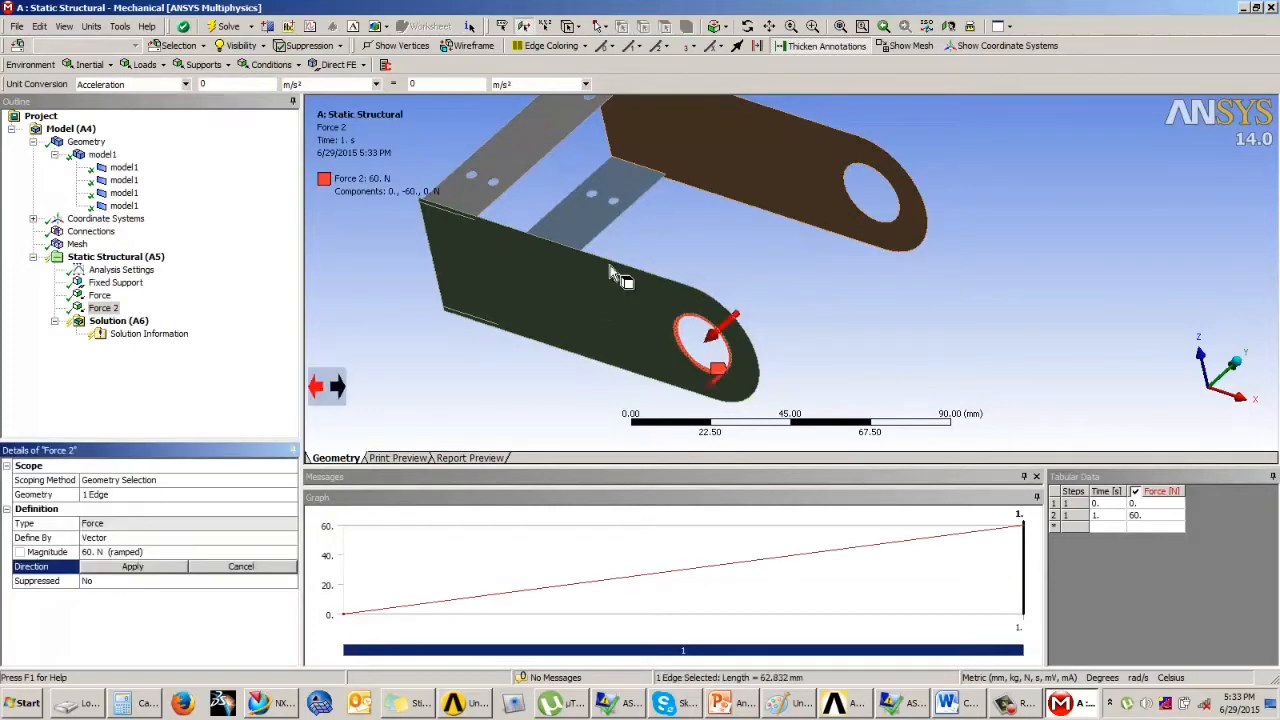
pyautogui.click(608, 272)
pyautogui.click(133, 567)
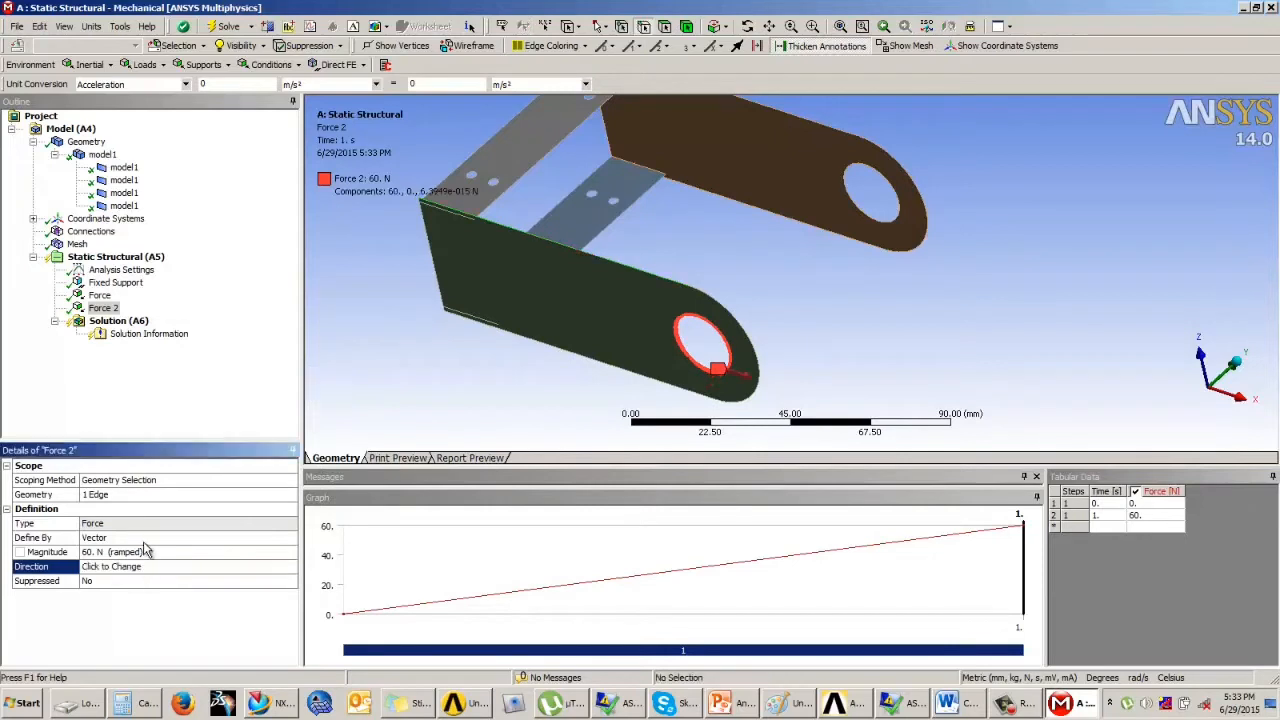
# - Add Total Deformation and Equivalent (von-Mises) Stress results to the solution
pyautogui.click(118, 321)
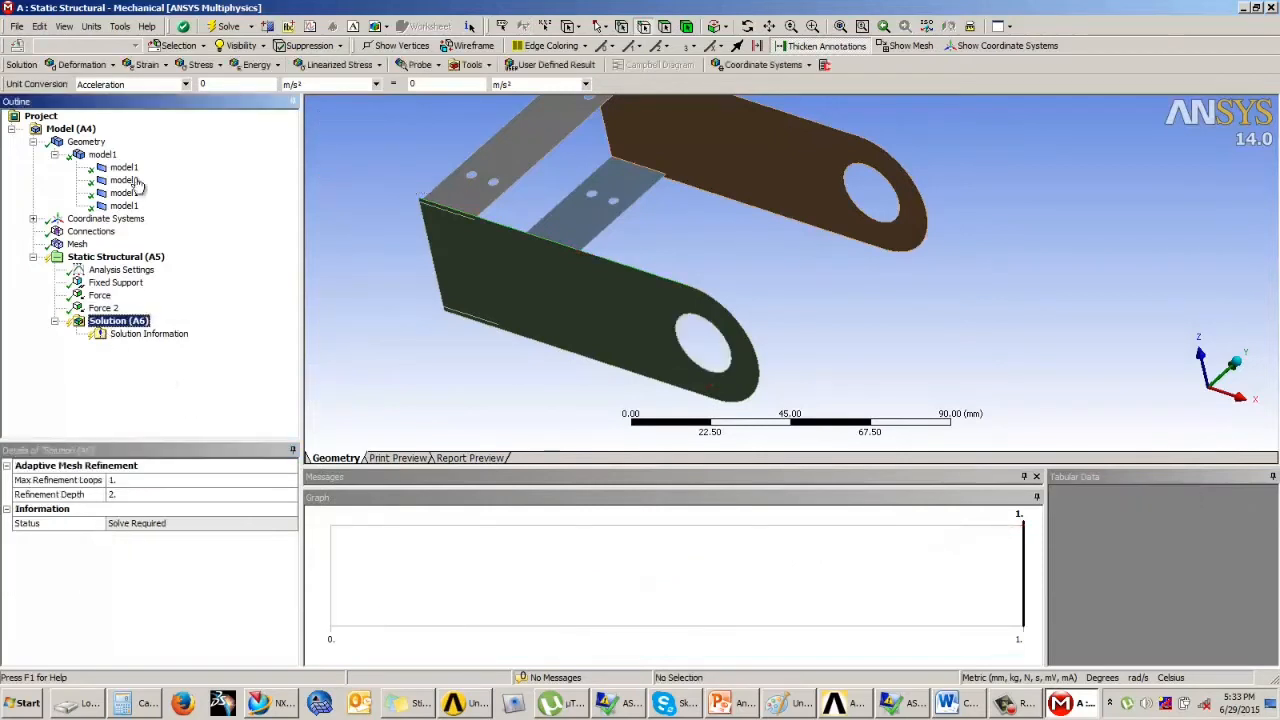
pyautogui.click(82, 64)
pyautogui.click(93, 85)
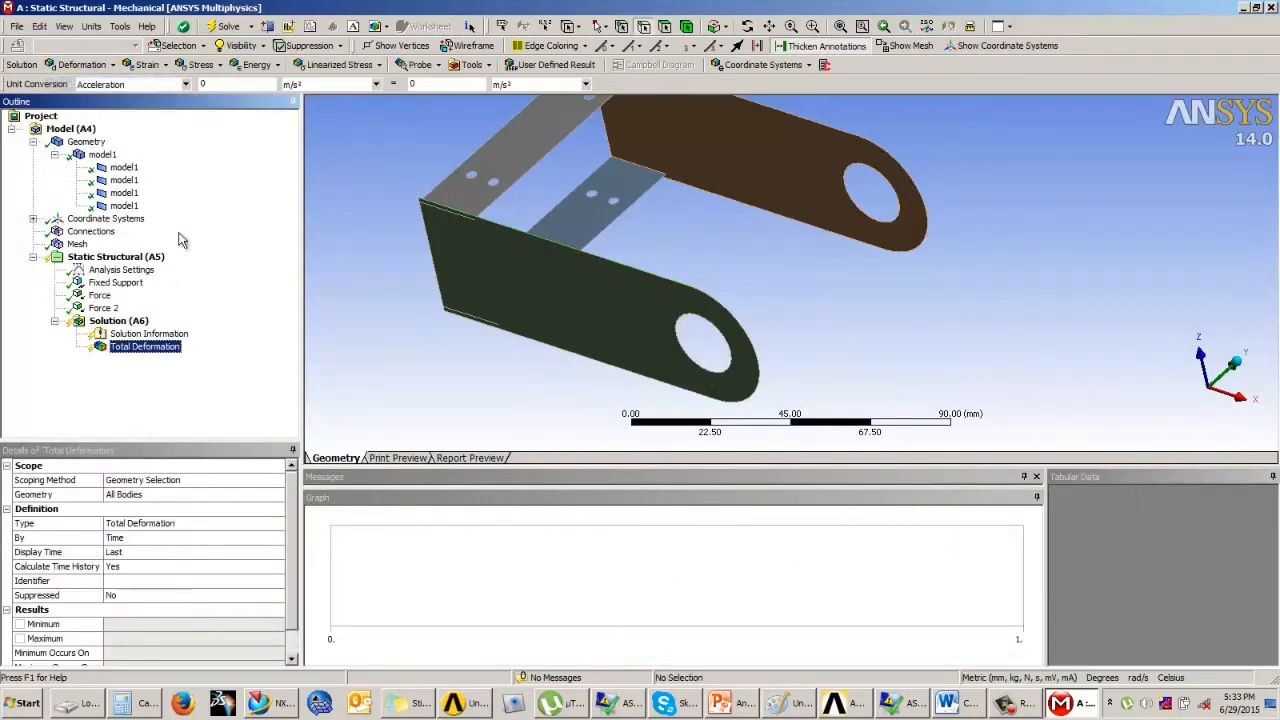
pyautogui.click(200, 64)
pyautogui.click(230, 84)
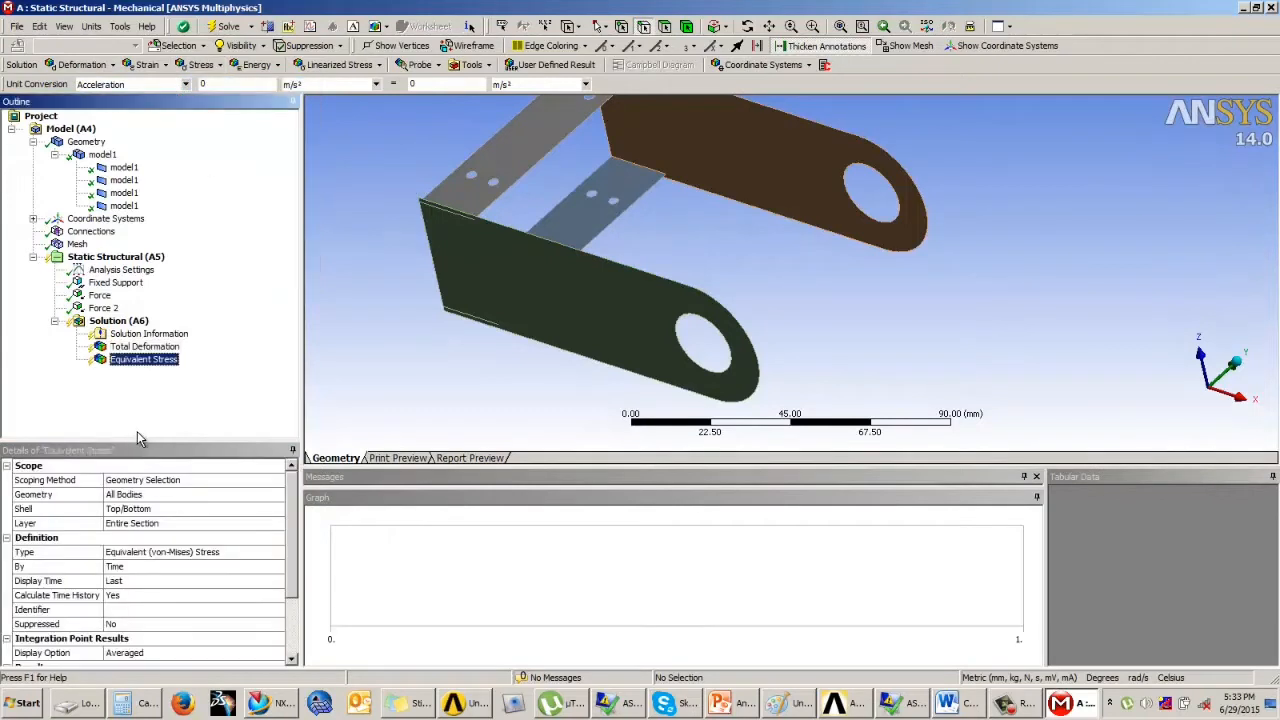
# - Solve the static structural analysis
pyautogui.click(118, 321)
pyautogui.rightClick(122, 322)
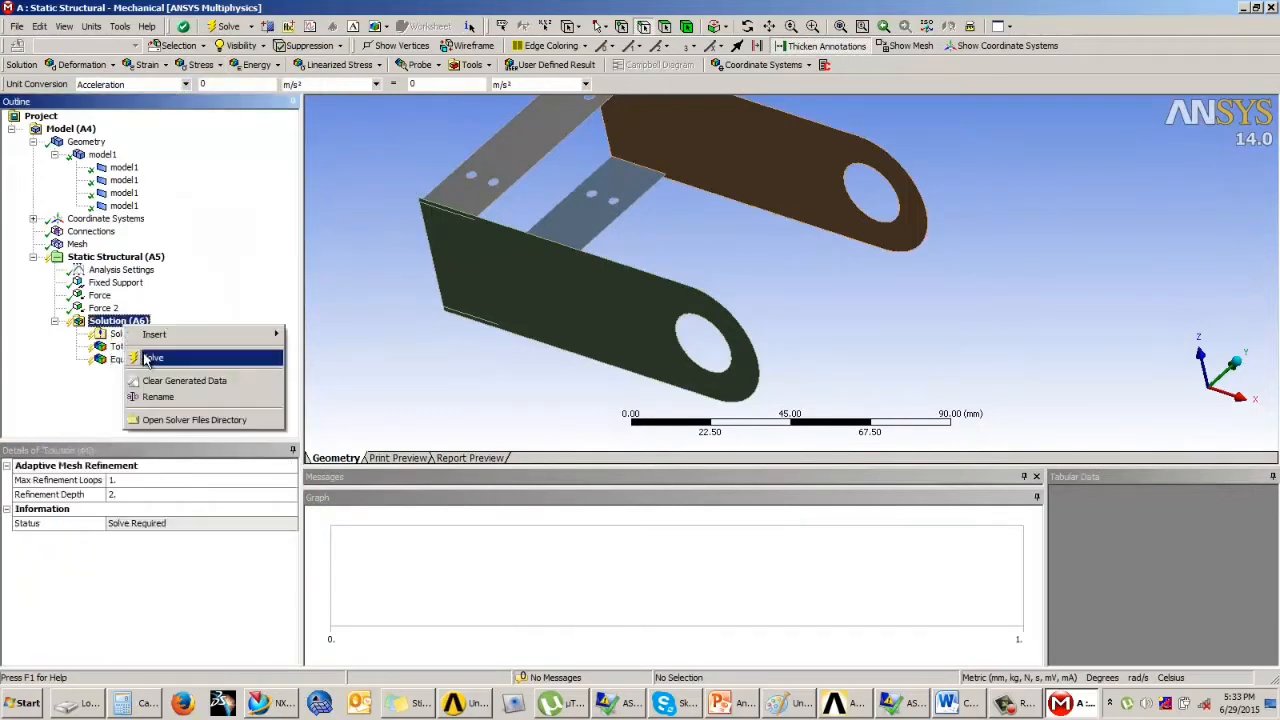
pyautogui.click(147, 358)
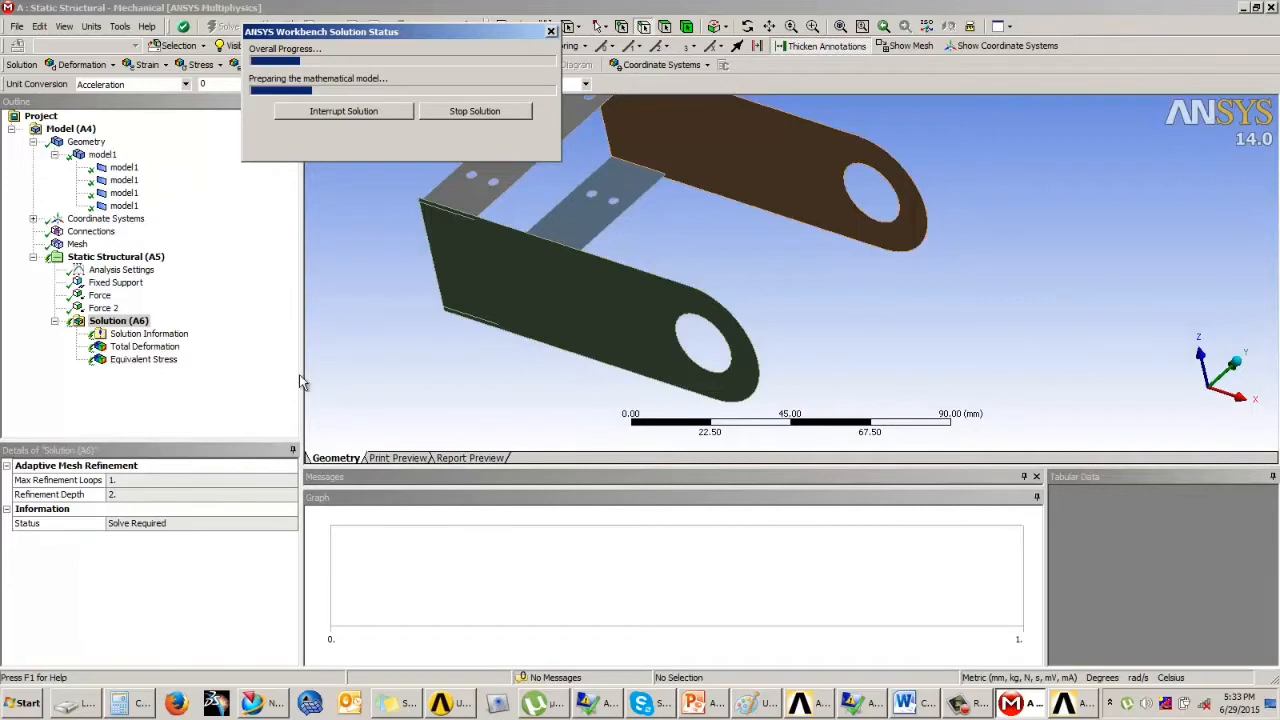
pyautogui.click(901, 336)
pyautogui.scroll(2, 901, 335)
pyautogui.scroll(-4, 903, 334)
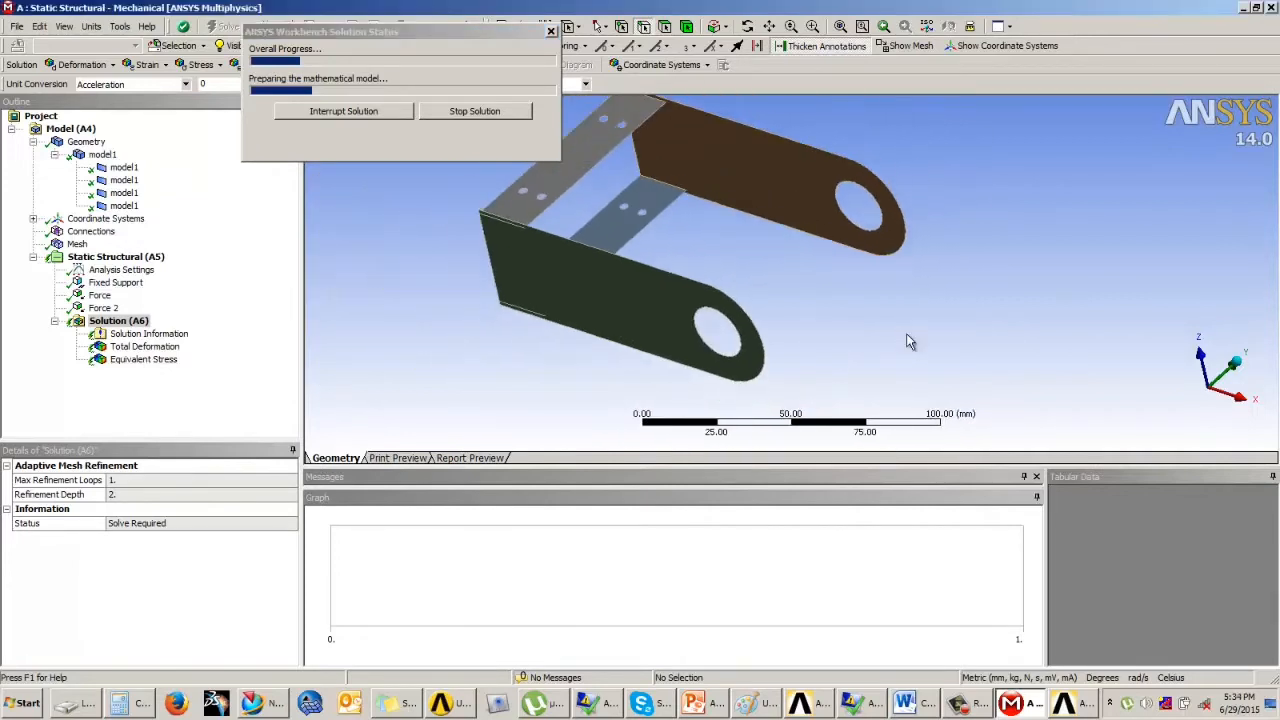
pyautogui.moveTo(668, 298)
pyautogui.mouseDown(button='middle')
pyautogui.moveTo(649, 277)
pyautogui.moveTo(663, 294)
pyautogui.mouseUp(button='middle')
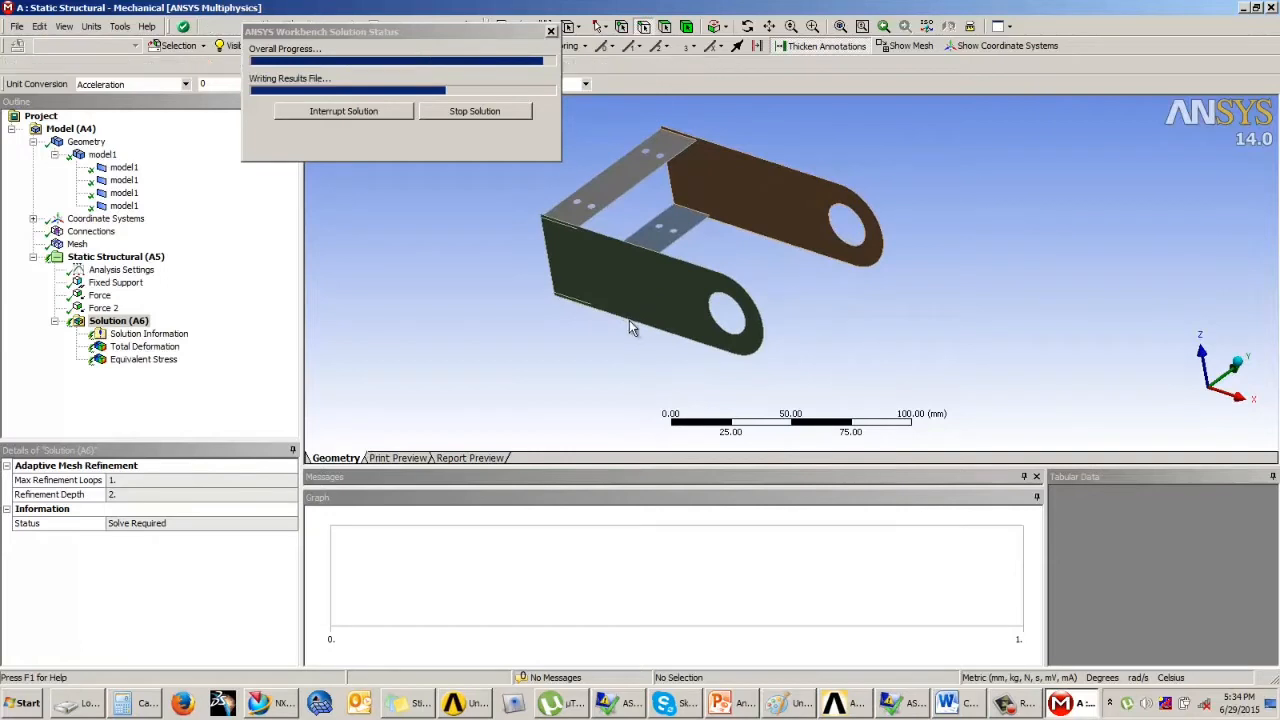
# - Display the equivalent stress plot, mark the maximum stress location and inspect the area around the small holes
pyautogui.click(143, 359)
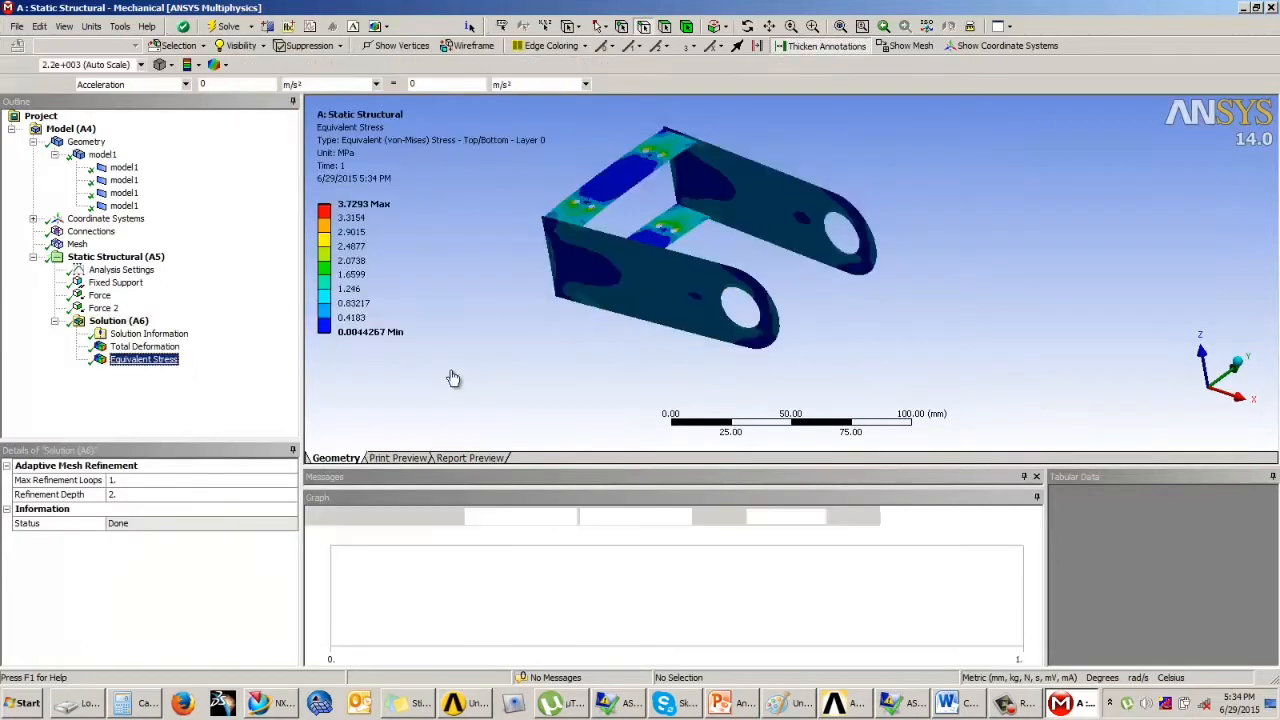
pyautogui.moveTo(571, 334); pyautogui.dragTo(670, 283, button='middle')
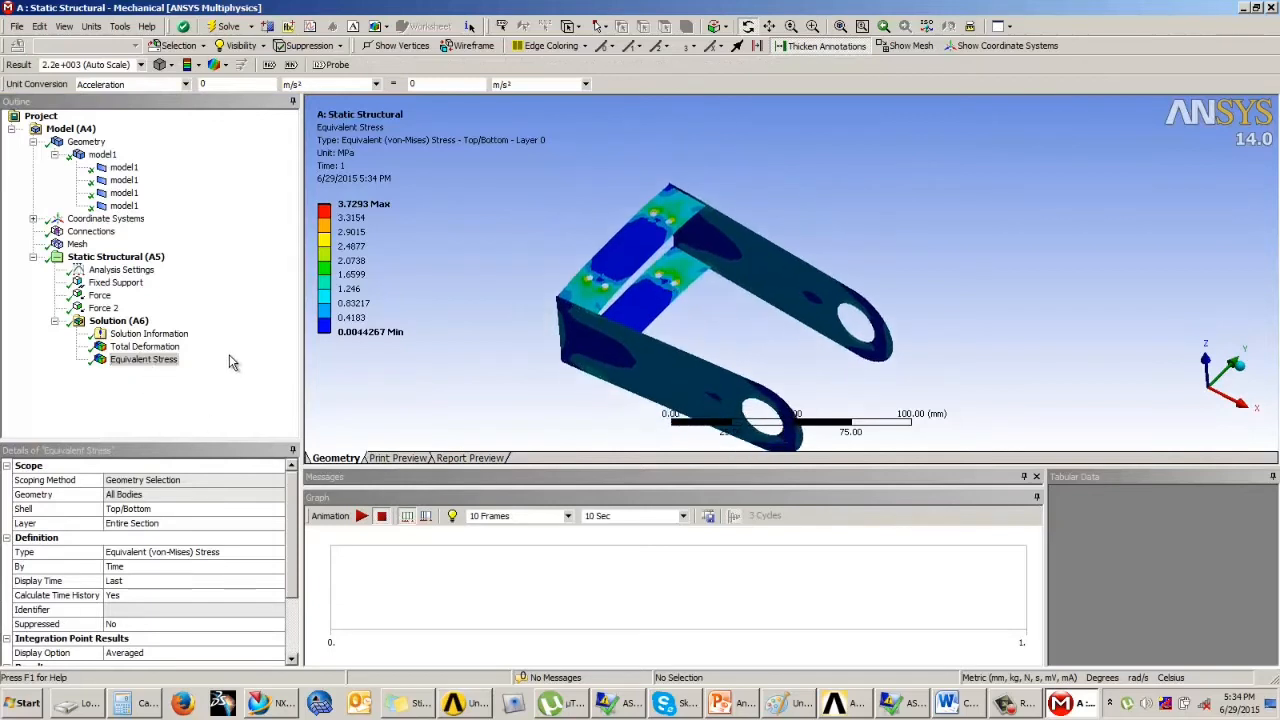
pyautogui.click(354, 263)
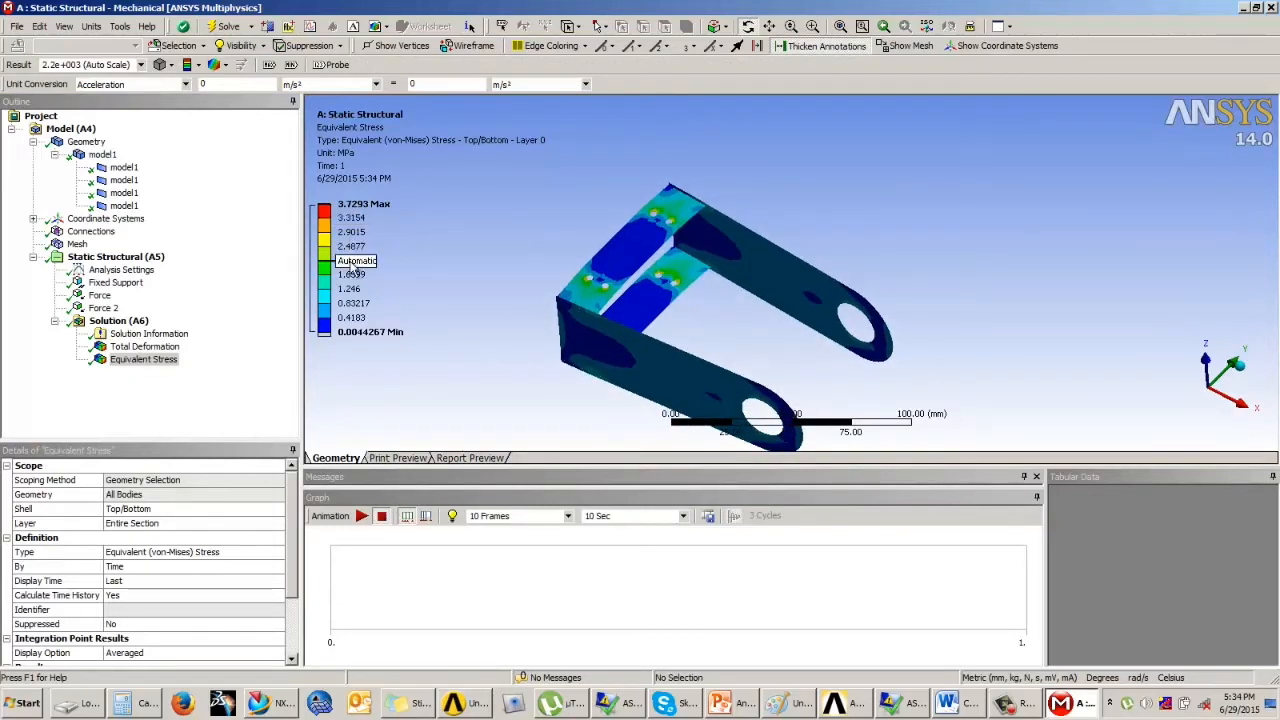
pyautogui.moveTo(590, 232); pyautogui.dragTo(858, 223, button='middle')
pyautogui.scroll(3, 634, 252)
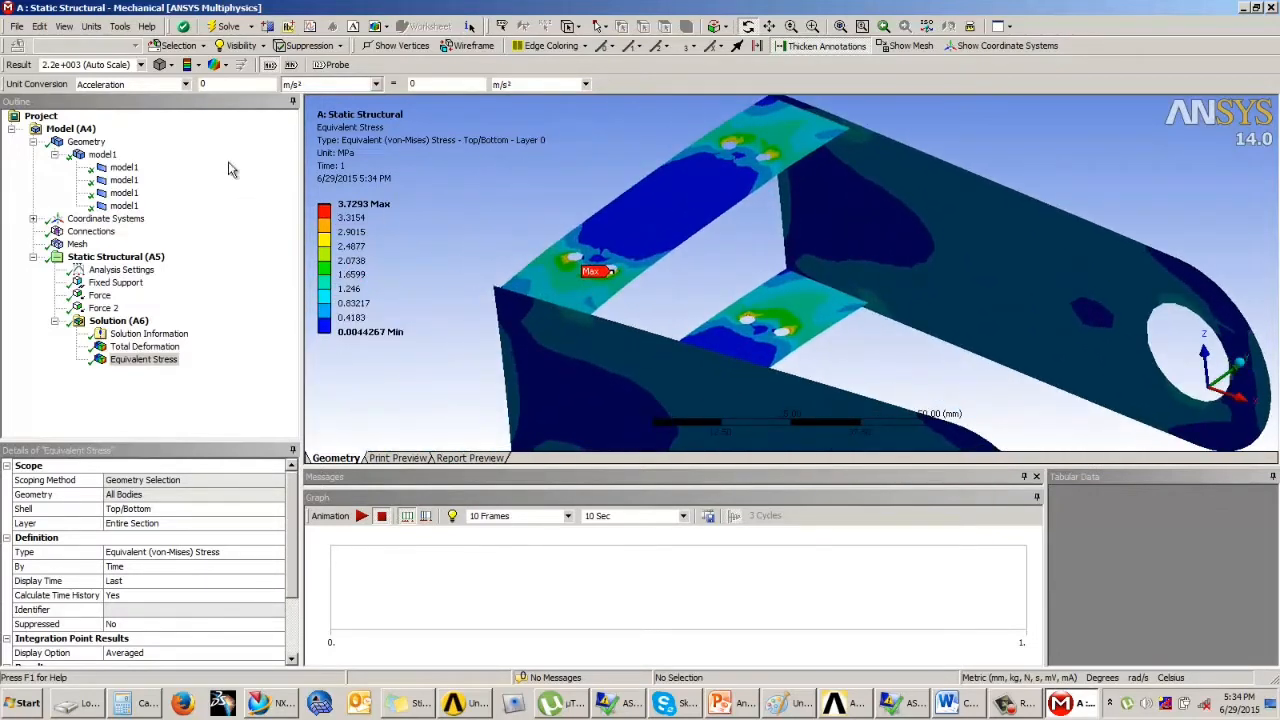
# - Display the total deformation plot and examine how the deformation varies across the connecting strips and arms
pyautogui.click(140, 347)
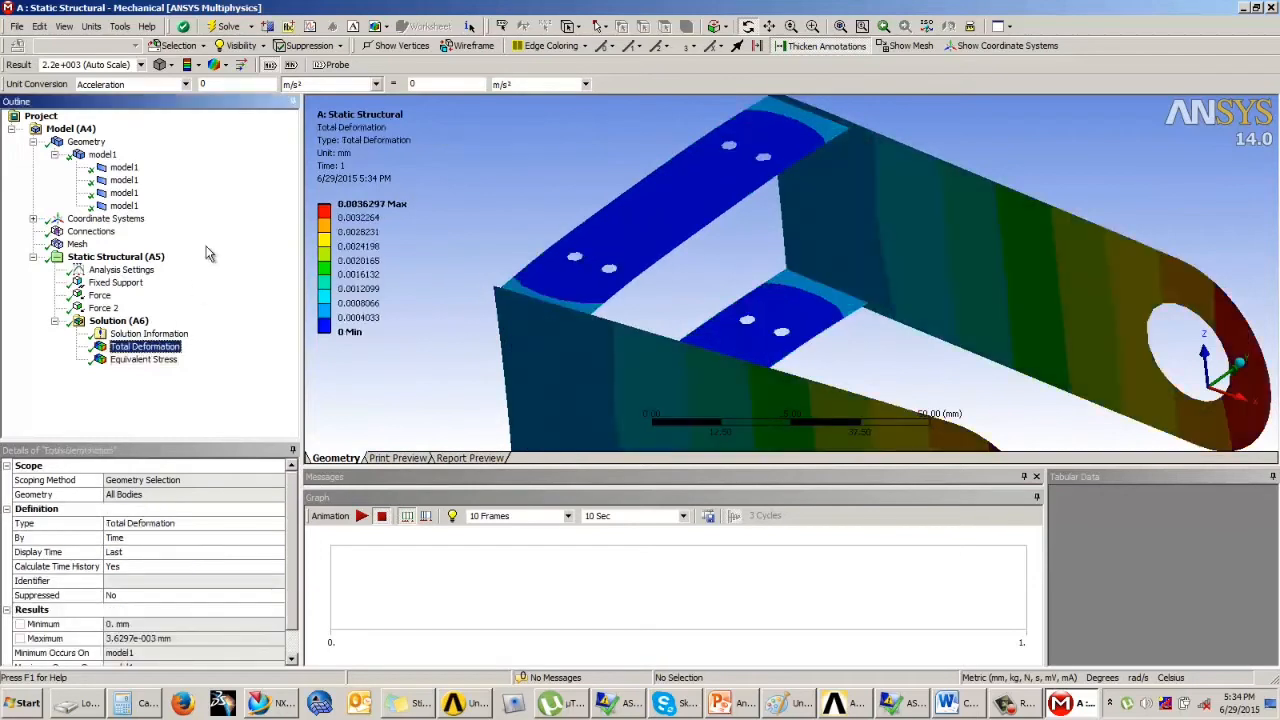
pyautogui.moveTo(654, 217); pyautogui.dragTo(640, 256, button='middle')
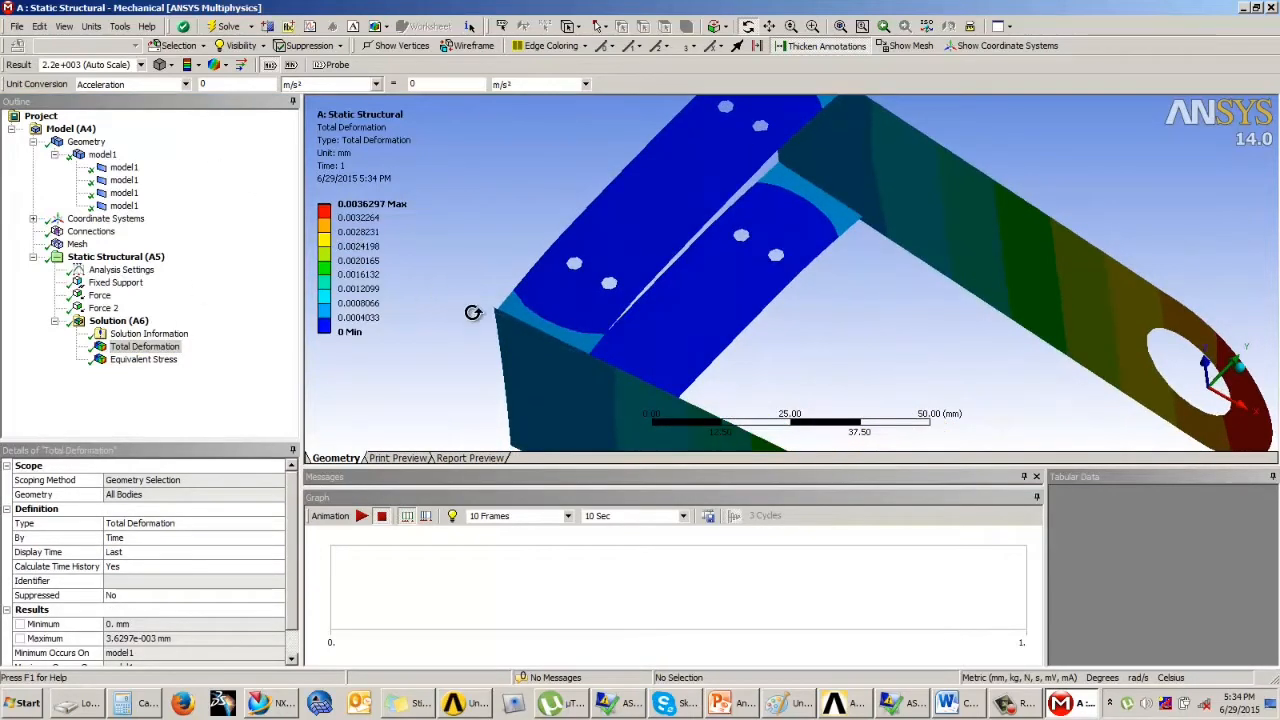
pyautogui.moveTo(891, 313); pyautogui.dragTo(877, 223, button='middle')
pyautogui.scroll(-2, 877, 223)
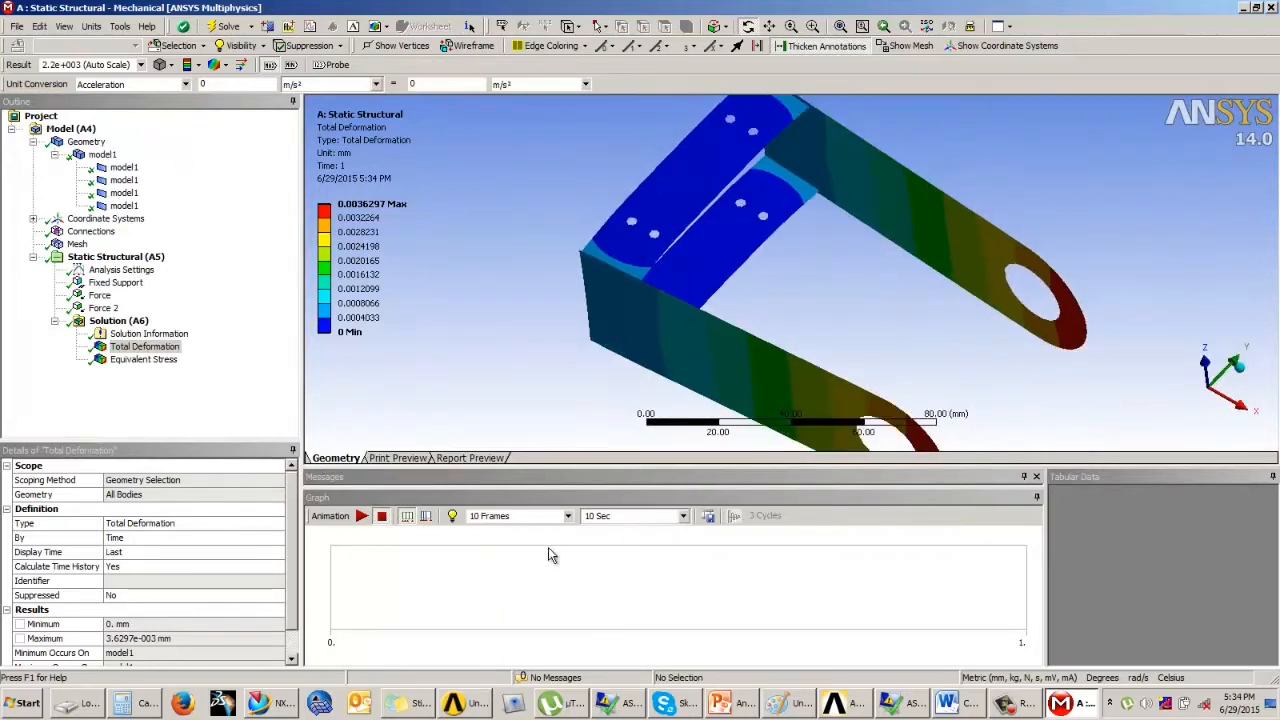
# - Play and stop the total deformation animation, and mark the maximum deformation location on the bracket
pyautogui.click(363, 518)
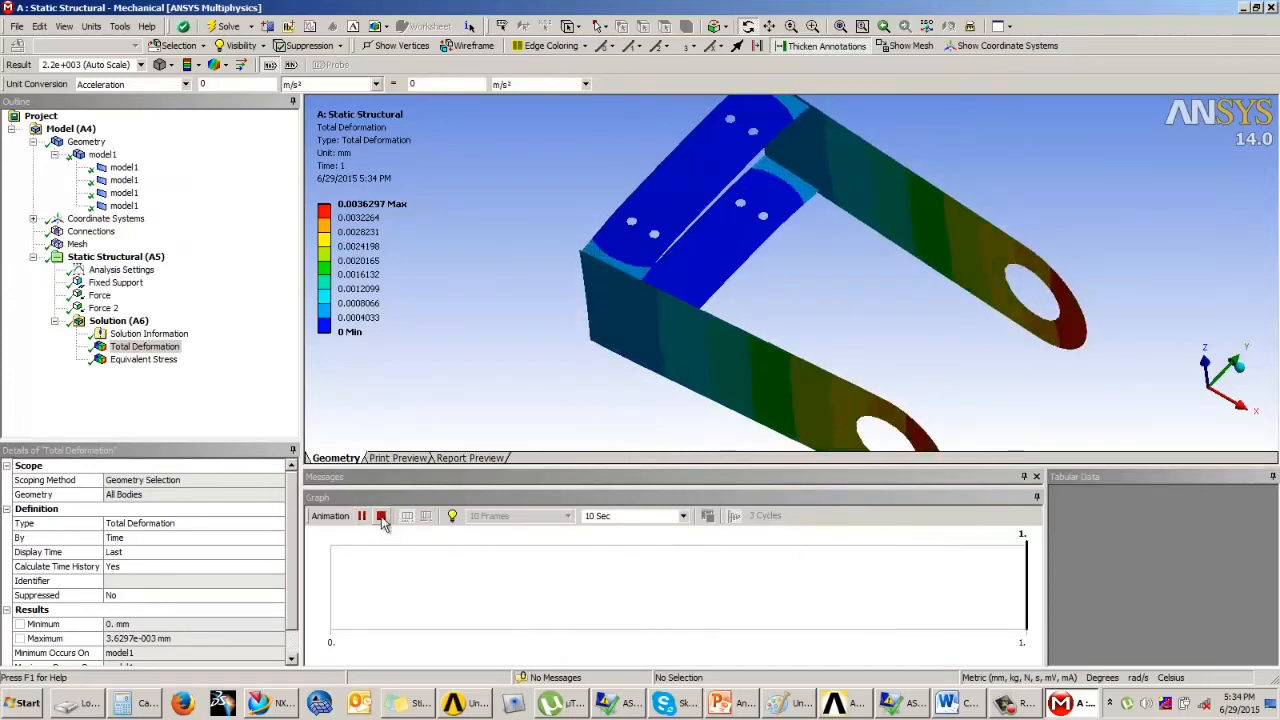
pyautogui.click(381, 516)
pyautogui.moveTo(560, 292); pyautogui.dragTo(674, 308)
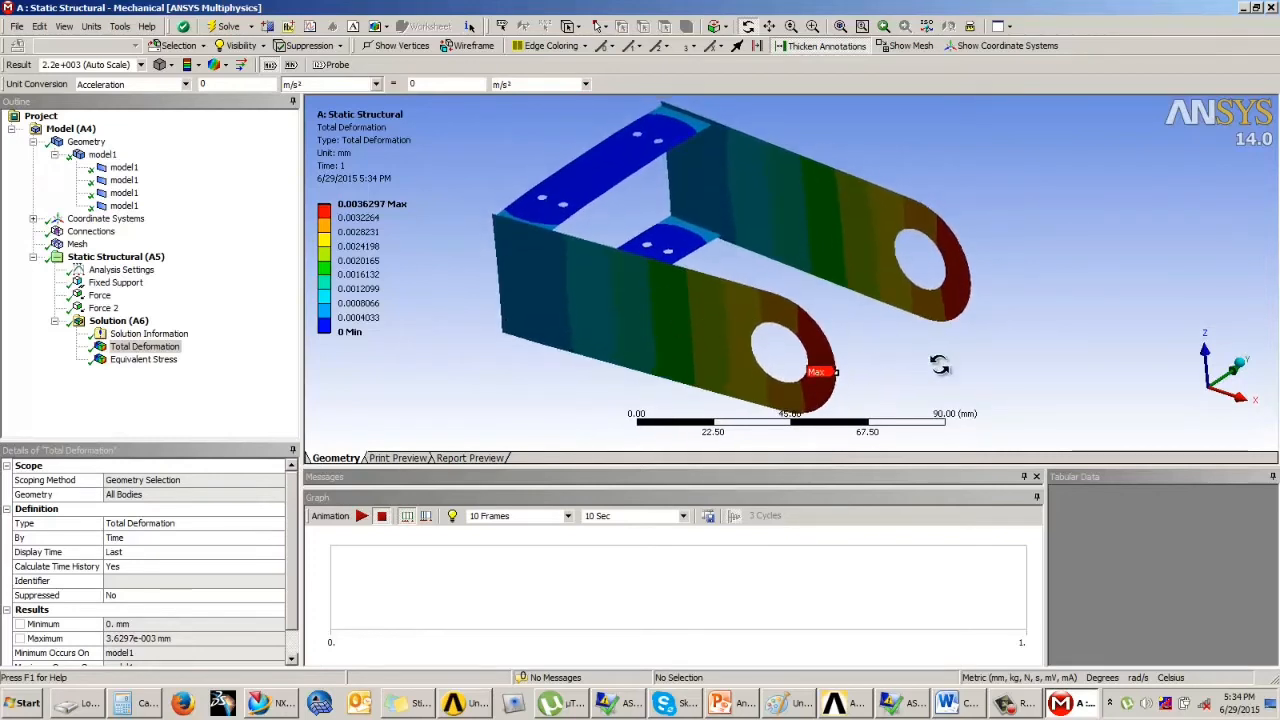
pyautogui.scroll(1, 832, 355)
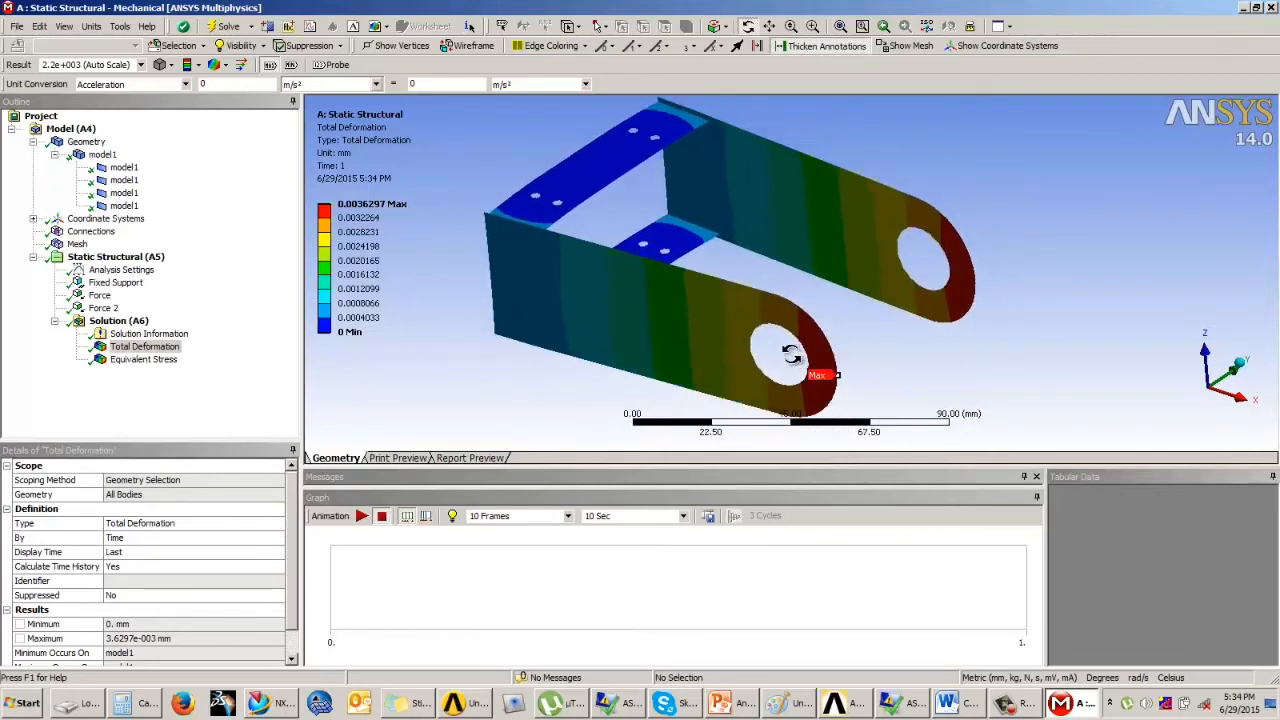
pyautogui.scroll(-2, 785, 350)
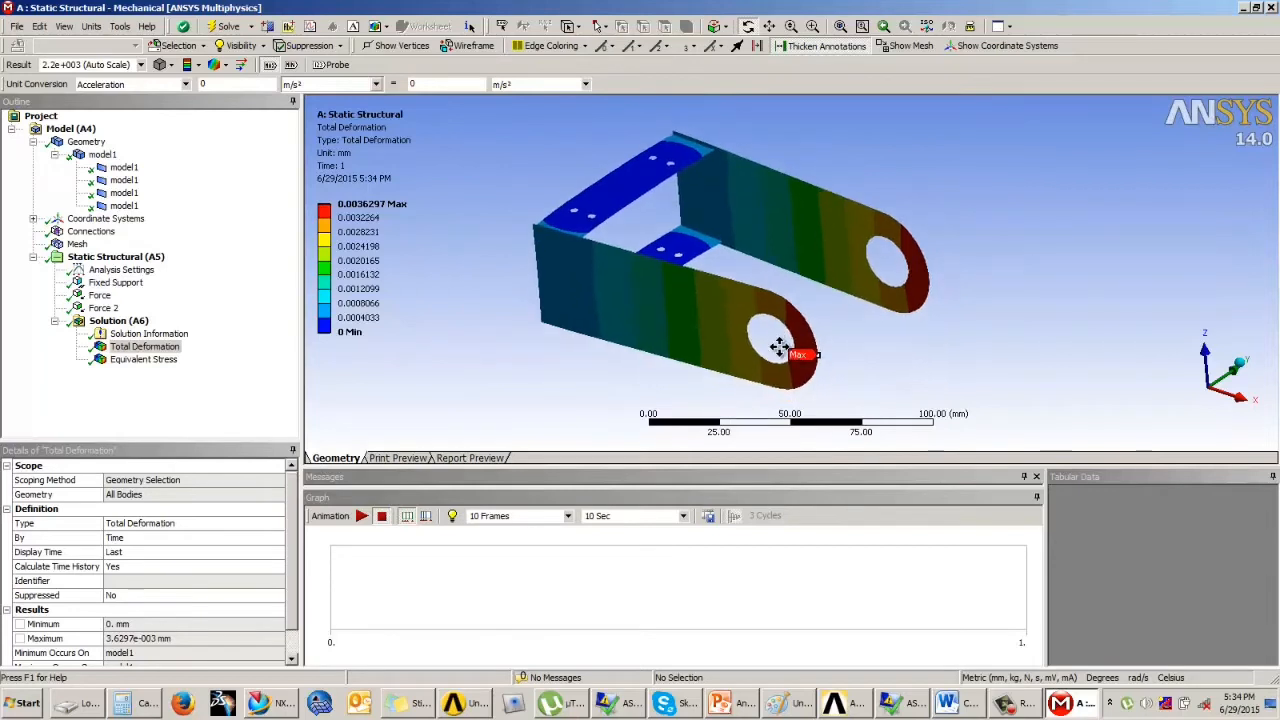
pyautogui.moveTo(779, 346); pyautogui.dragTo(790, 394)
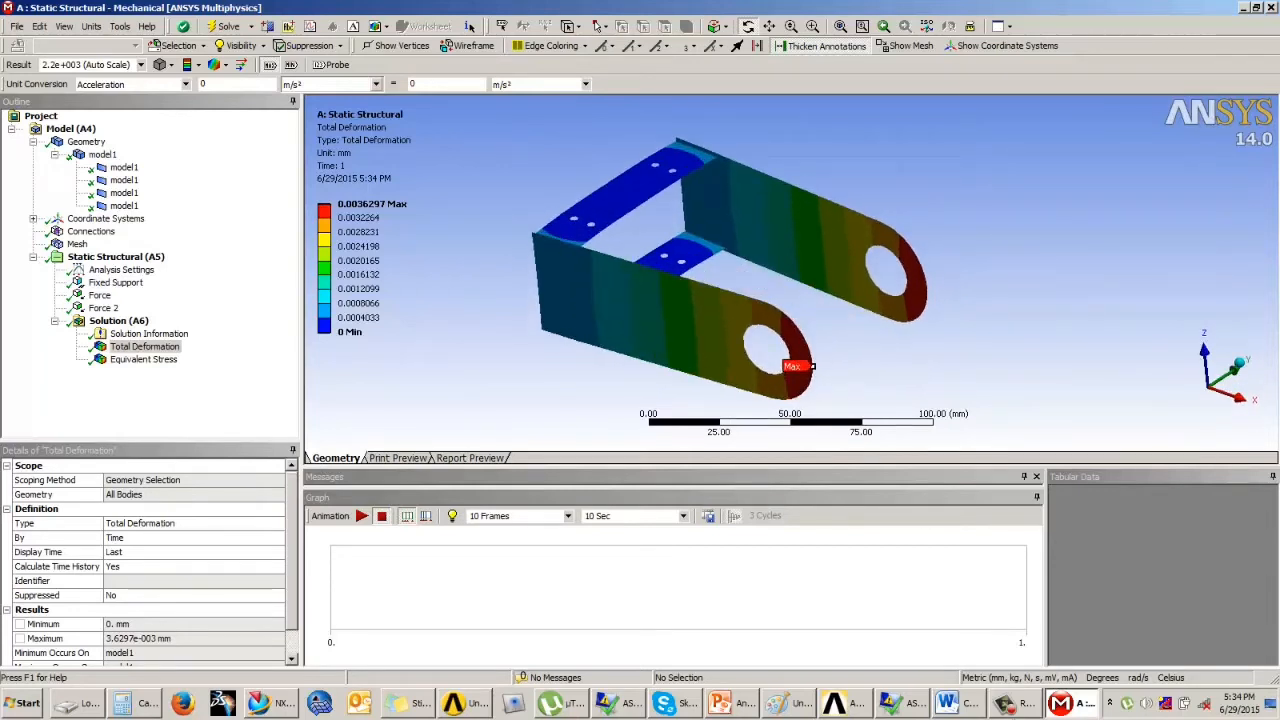
pyautogui.click(1008, 708)
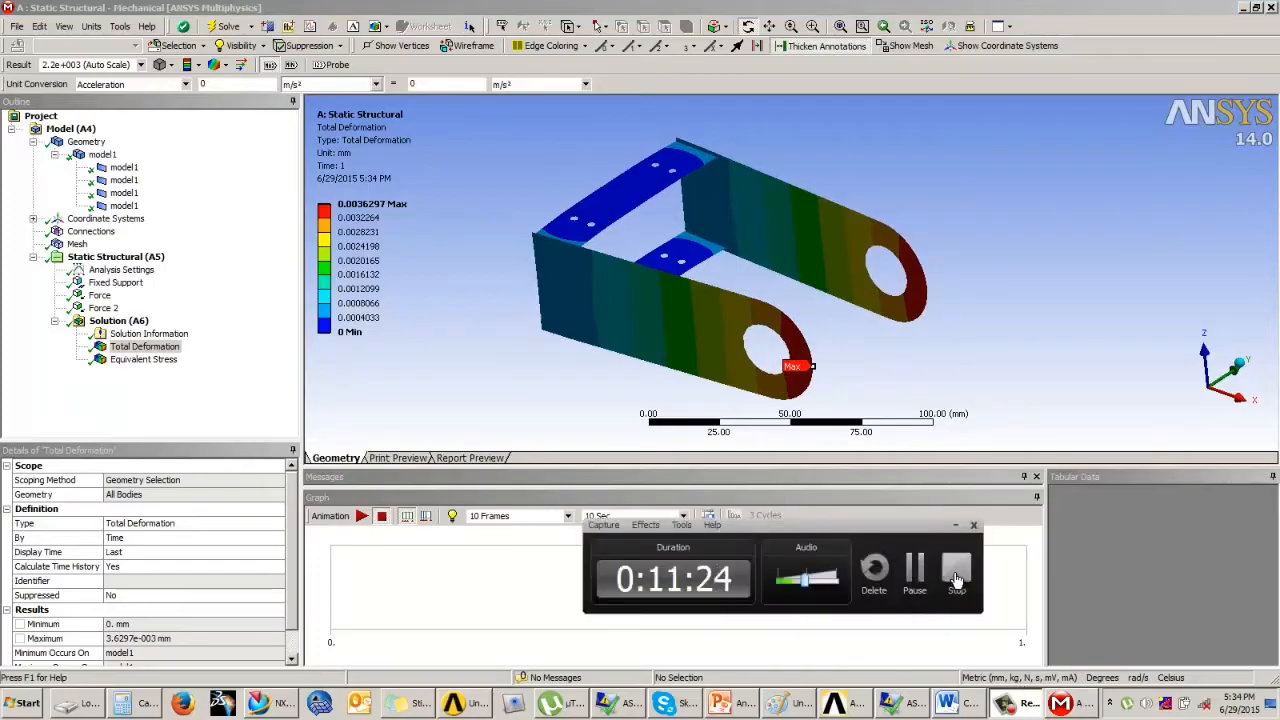
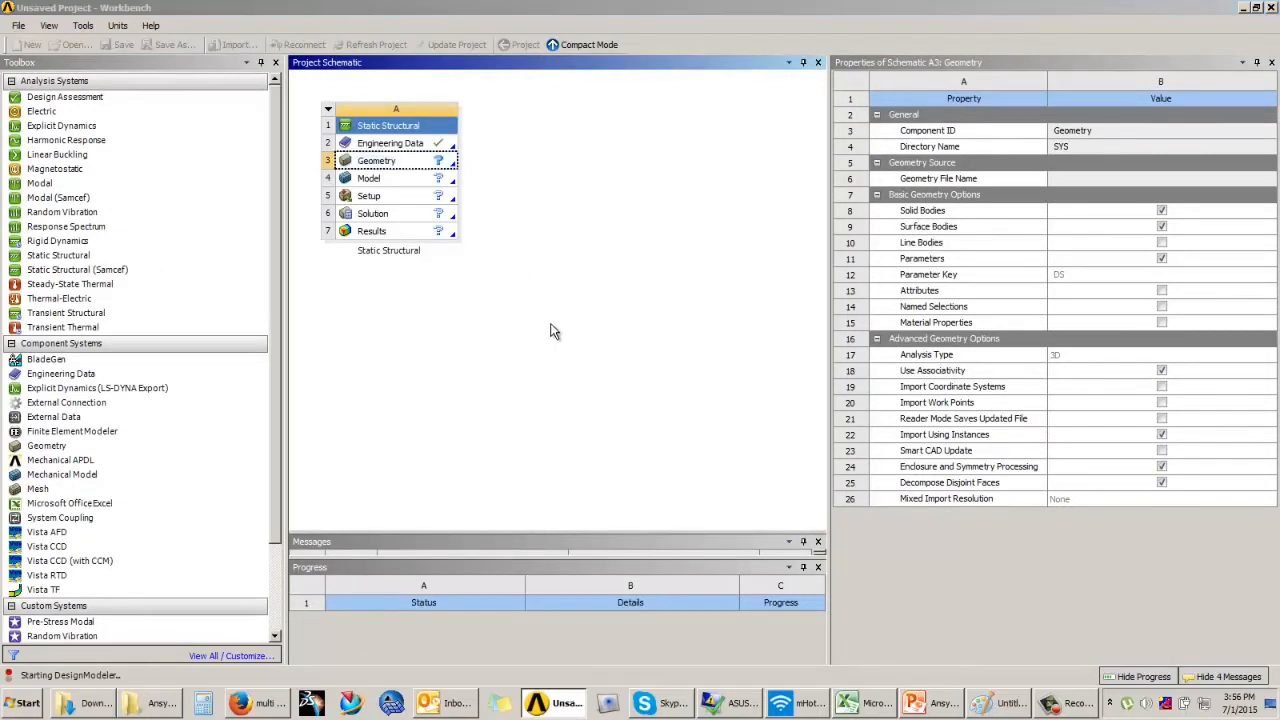
# - Set the DesignModeler length unit to Meter
pyautogui.moveTo(933, 710)
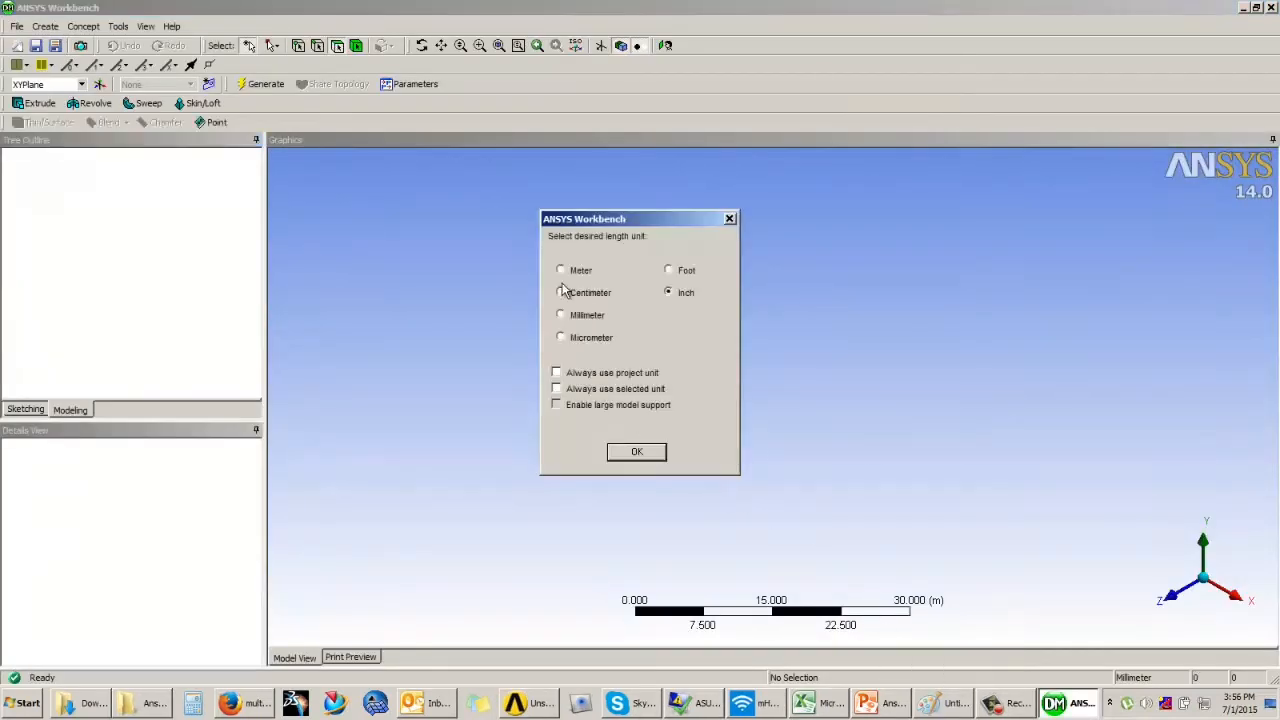
pyautogui.moveTo(594, 222); pyautogui.dragTo(631, 219)
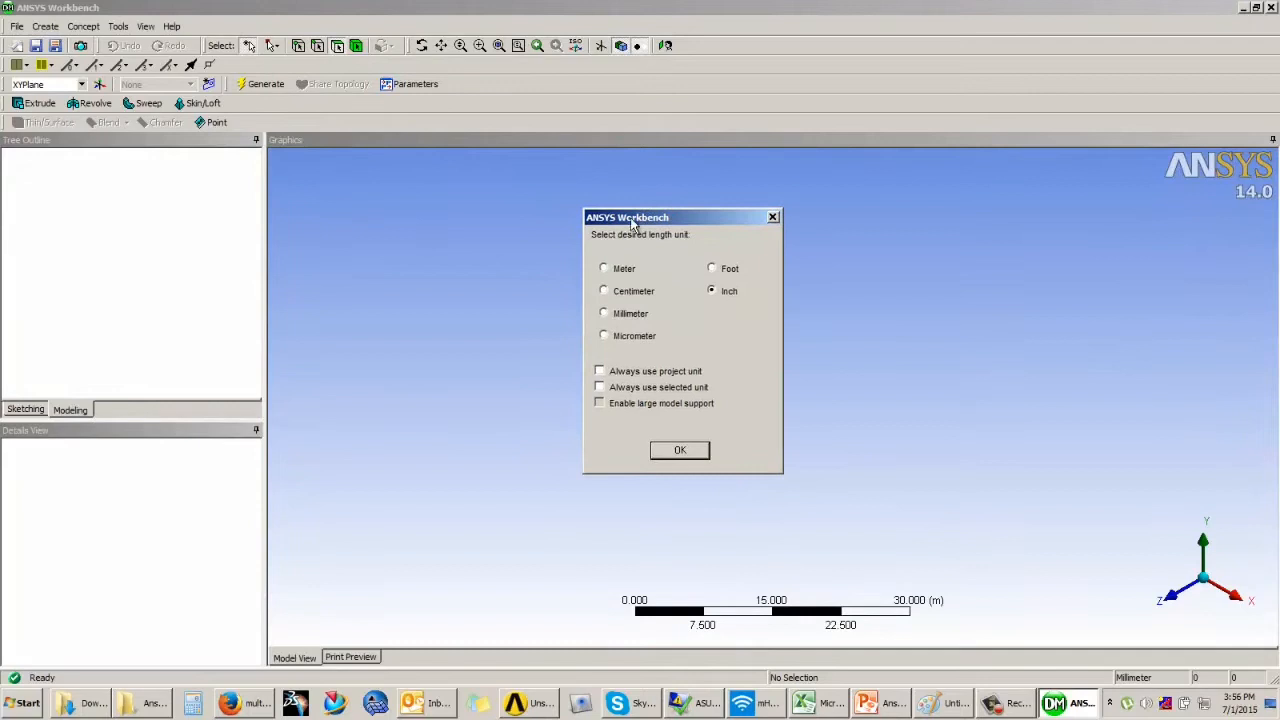
pyautogui.click(605, 268)
pyautogui.click(679, 451)
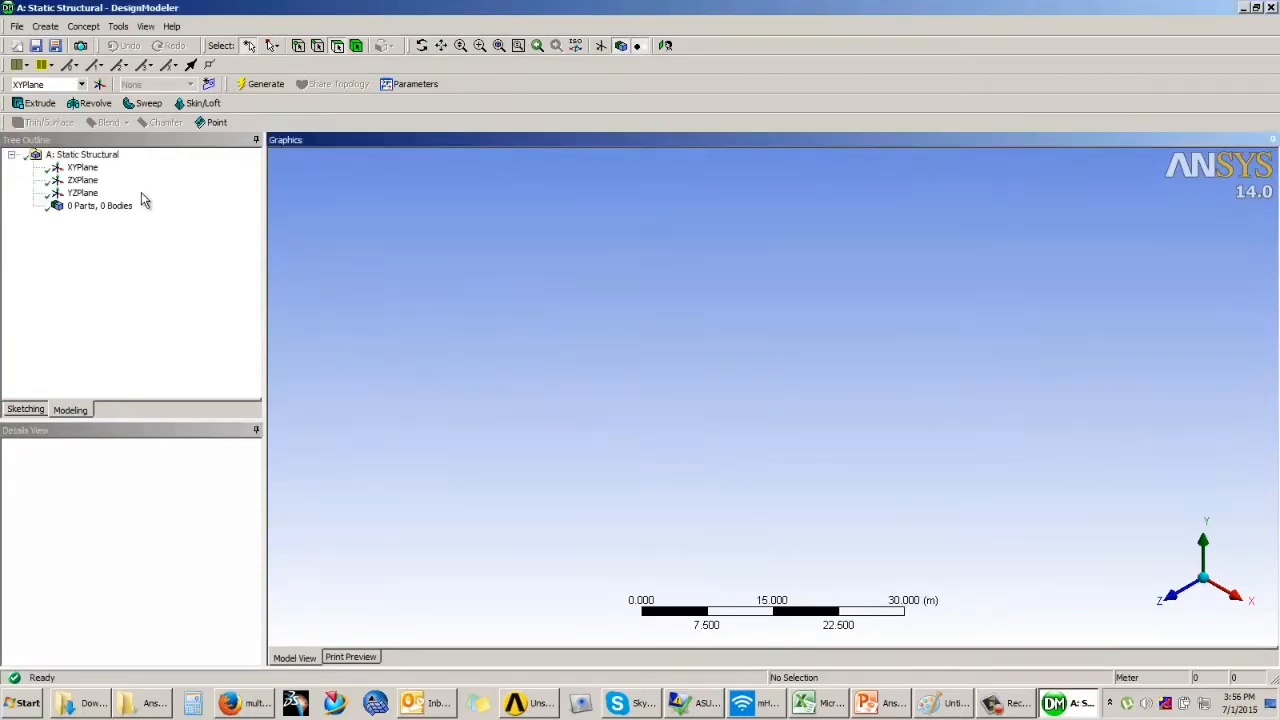
# - Start sketching on the XYPlane and view the plane face-on
pyautogui.click(82, 167)
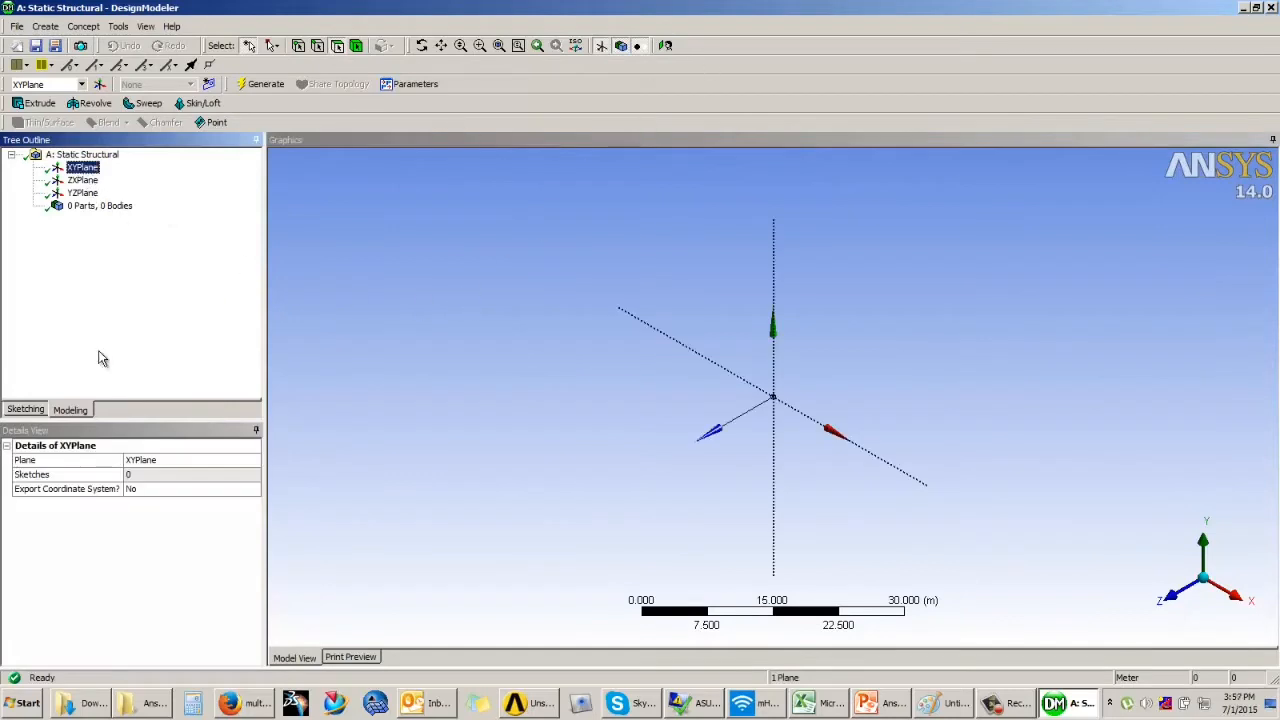
pyautogui.click(26, 410)
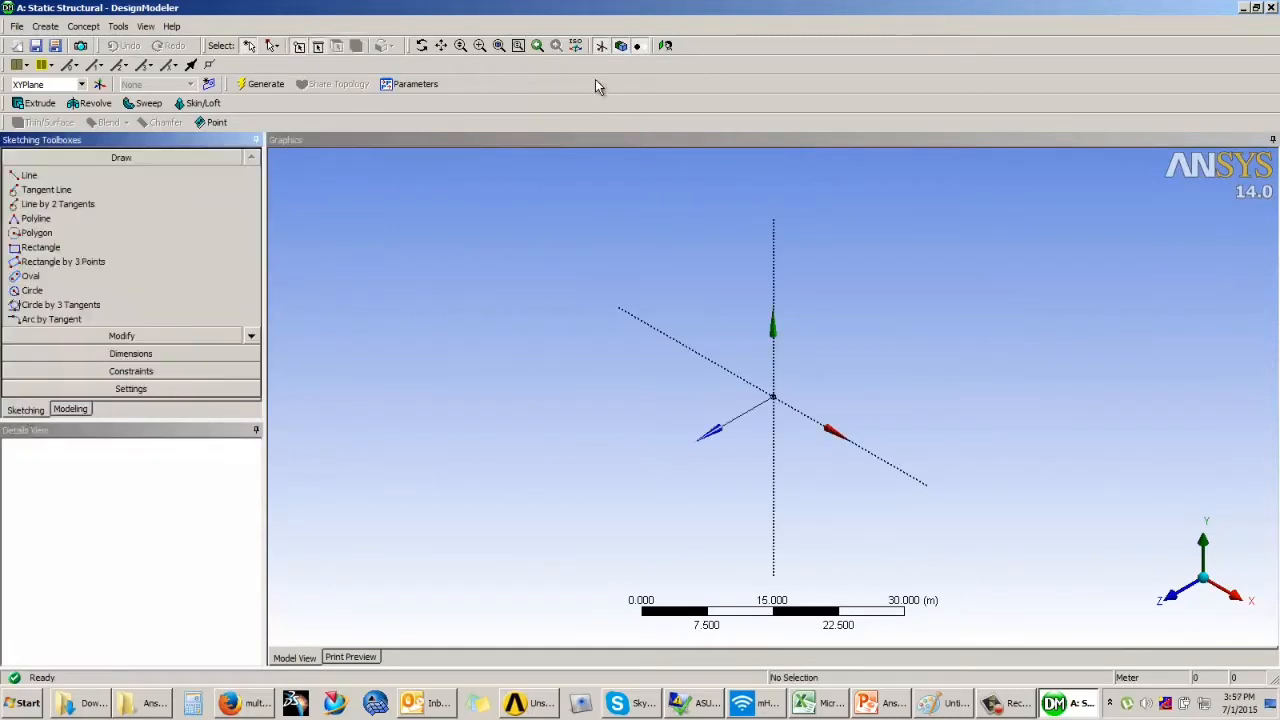
pyautogui.click(668, 47)
# - Switch to PowerPoint, examine the Example 2 tuning fork dimensions and boundary conditions in full screen, and return to DesignModeler
pyautogui.click(867, 701)
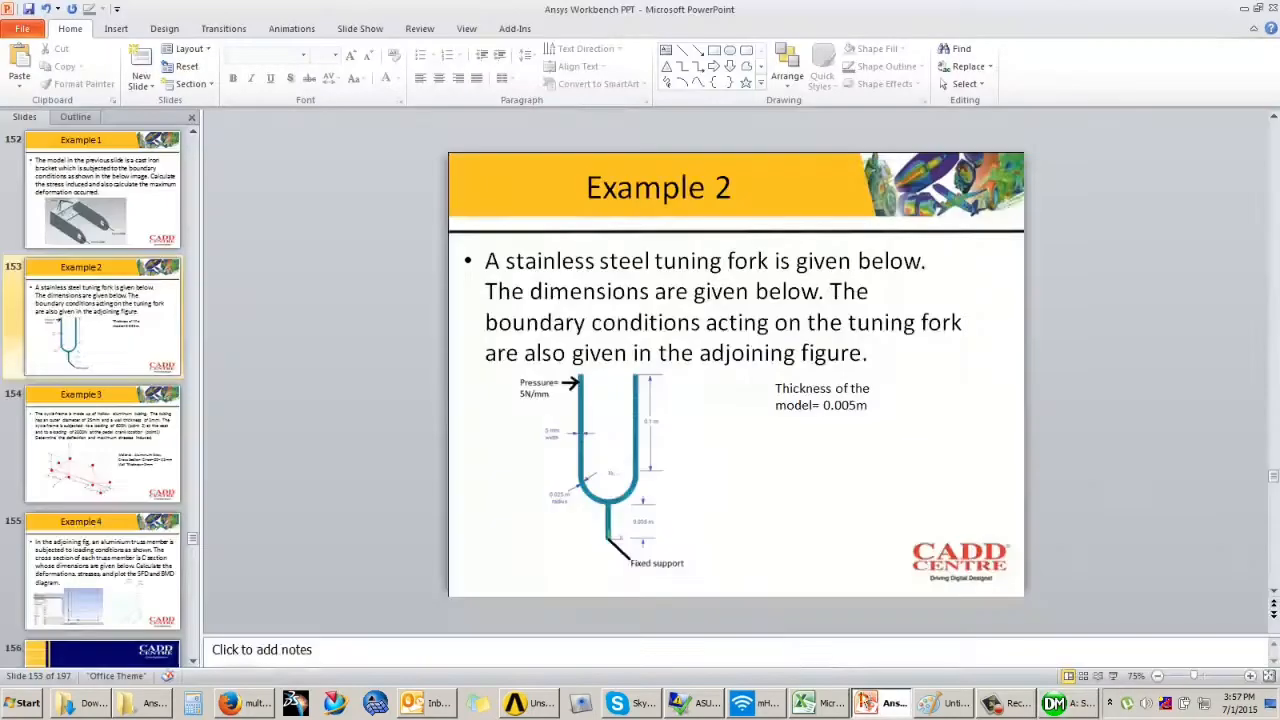
pyautogui.click(1112, 676)
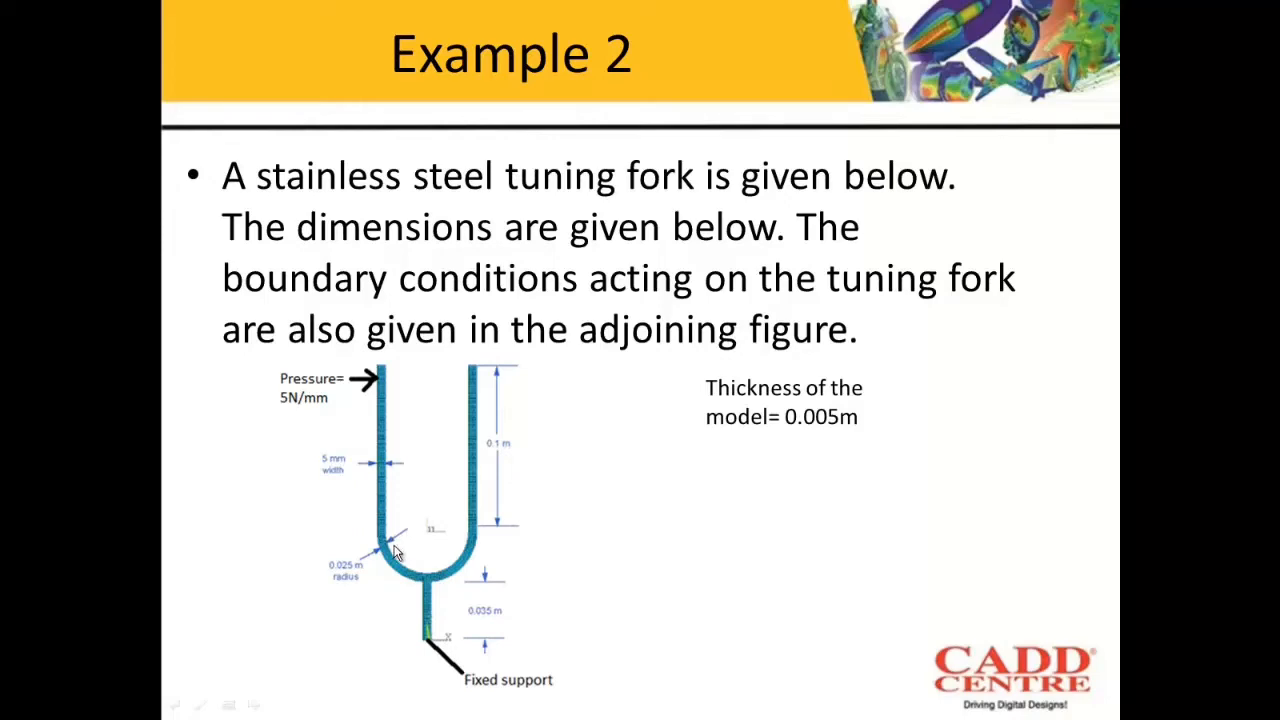
pyautogui.press('Escape')
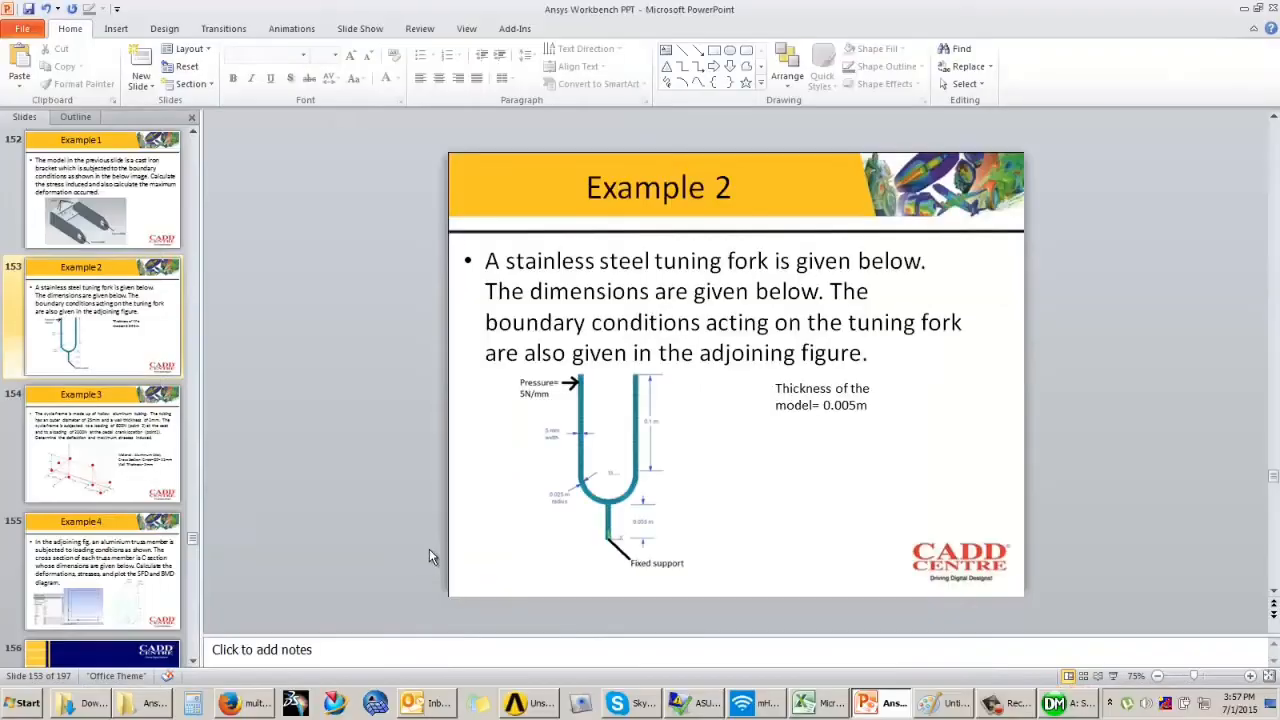
pyautogui.click(1056, 704)
# - Sketch a circle of about 4.8 m radius centred on the origin
pyautogui.click(32, 290)
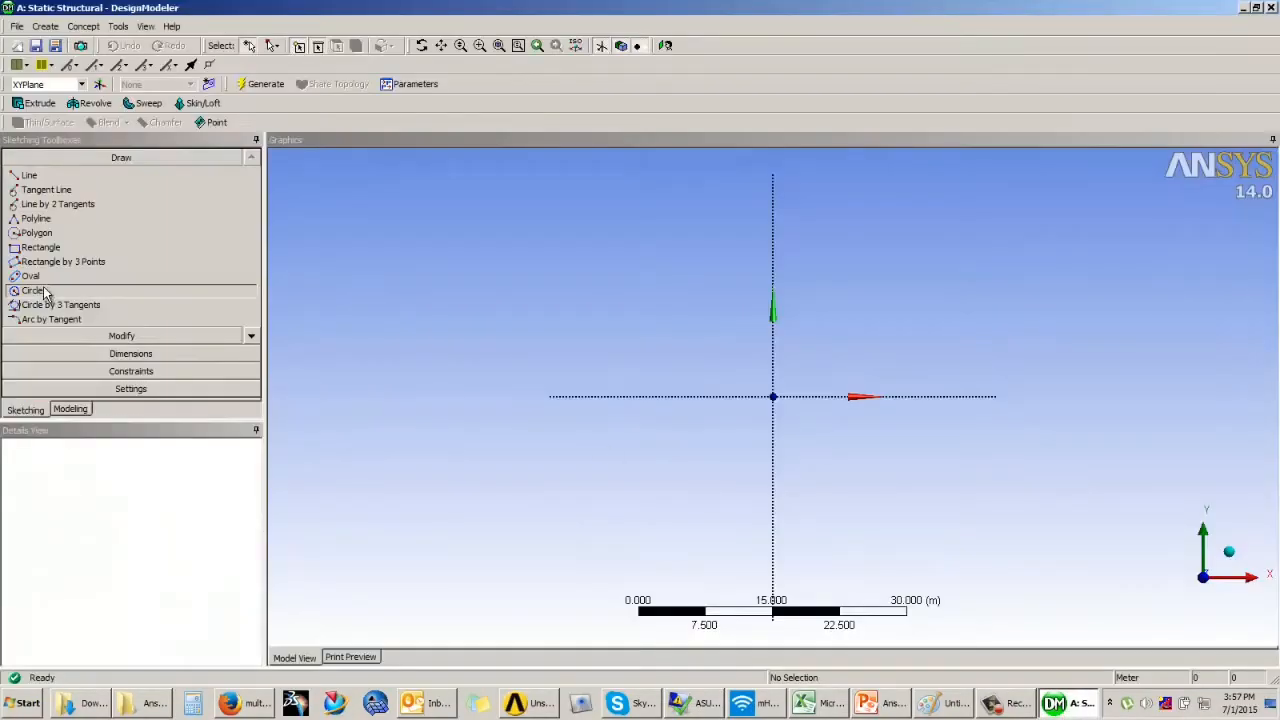
pyautogui.click(772, 396)
pyautogui.click(772, 439)
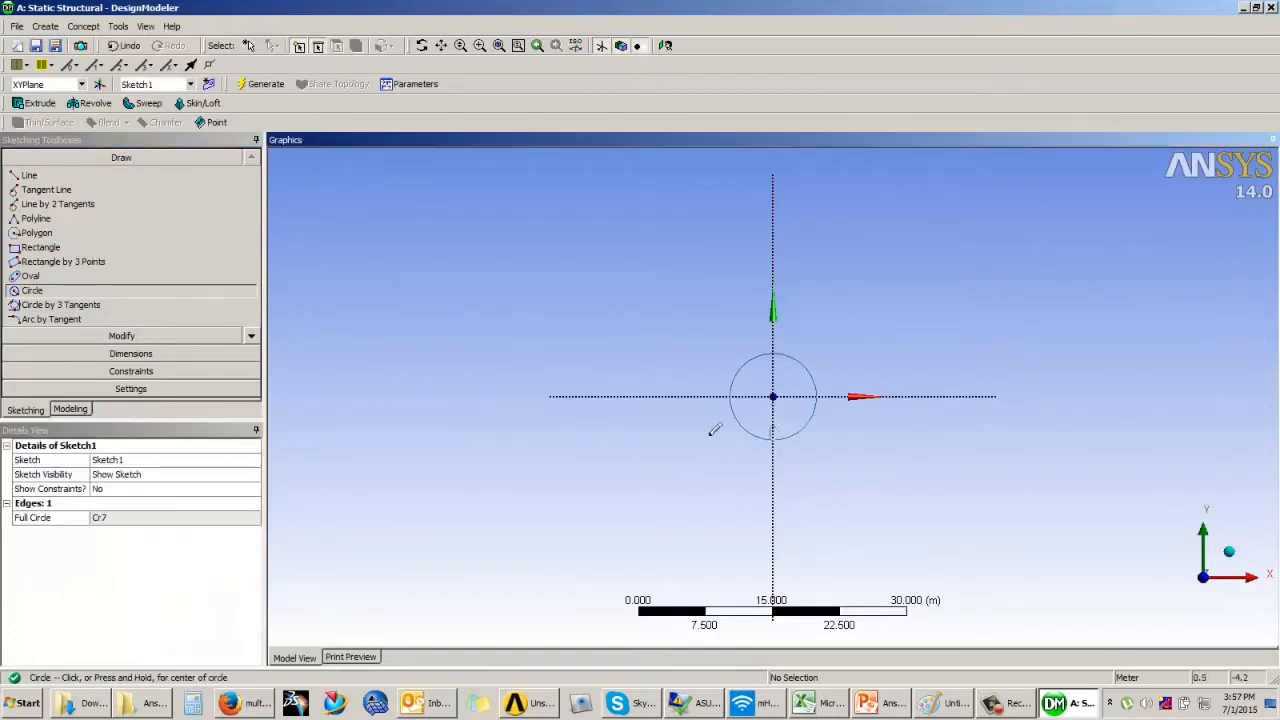
# - Add a radius dimension to the circle and set it to 0.025 m
pyautogui.click(138, 355)
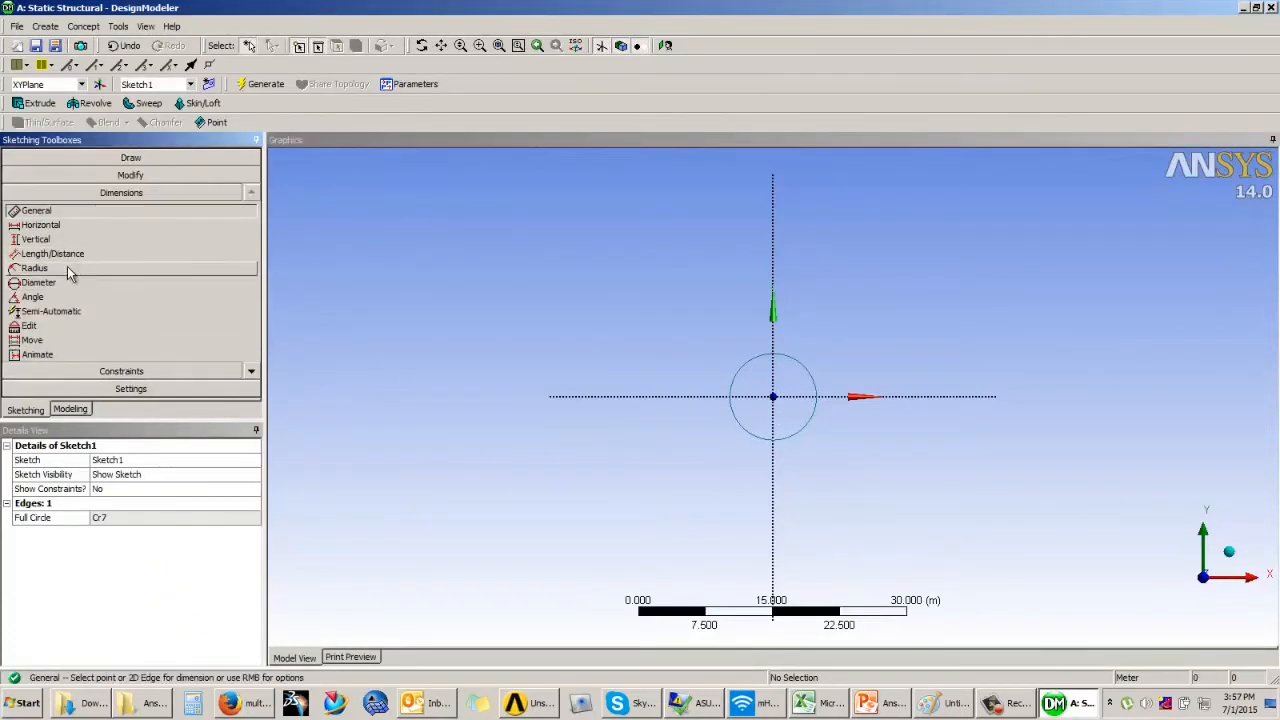
pyautogui.click(70, 270)
pyautogui.click(808, 366)
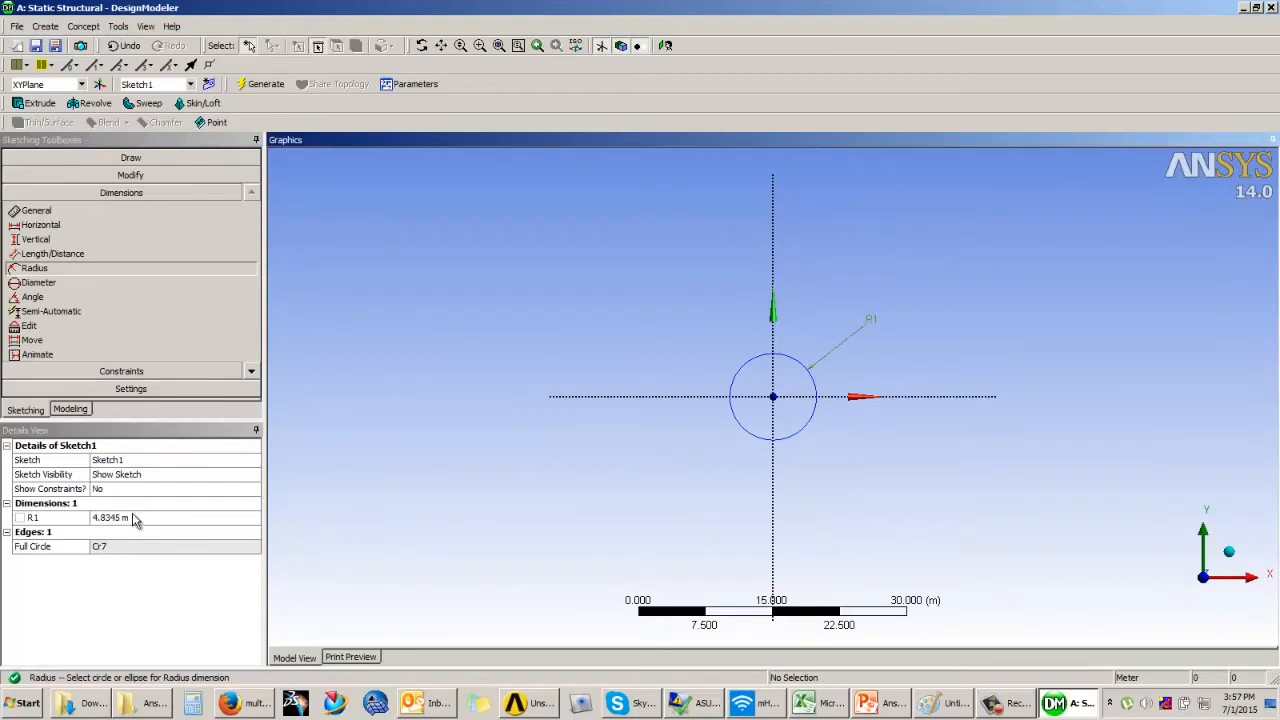
pyautogui.click(137, 518)
pyautogui.write('0.02')
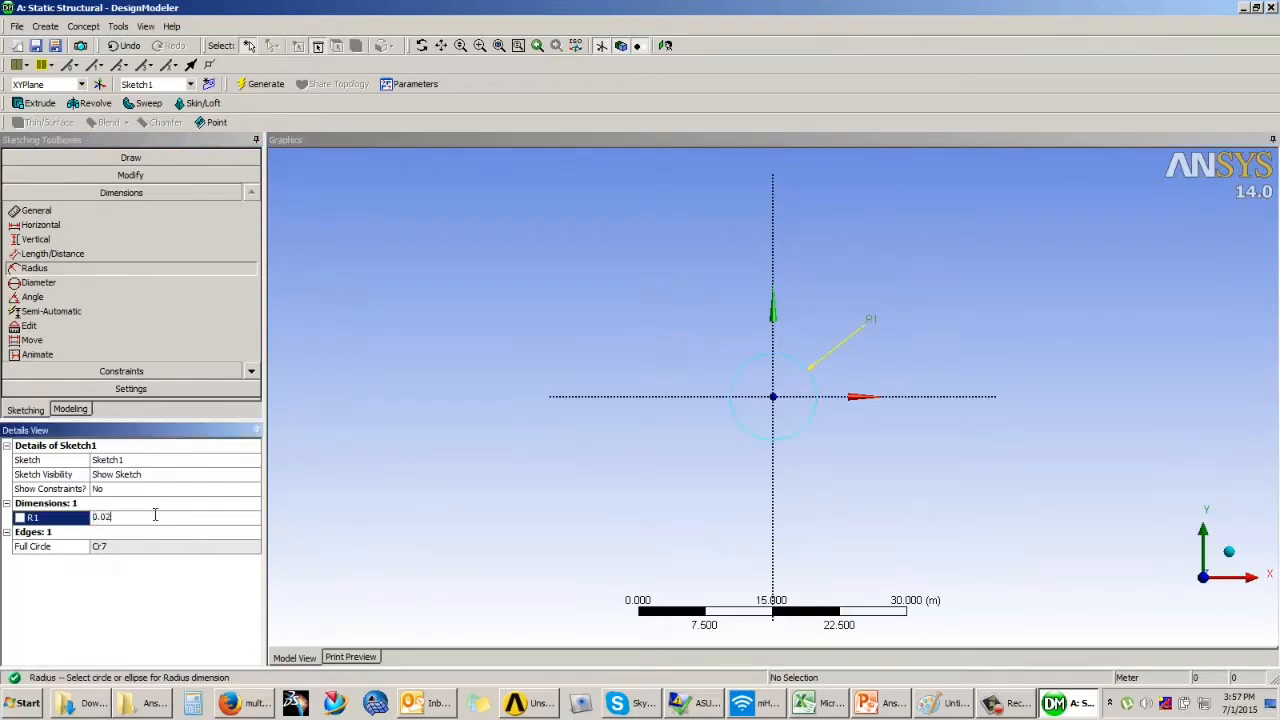
pyautogui.write('5')
pyautogui.press('Return')
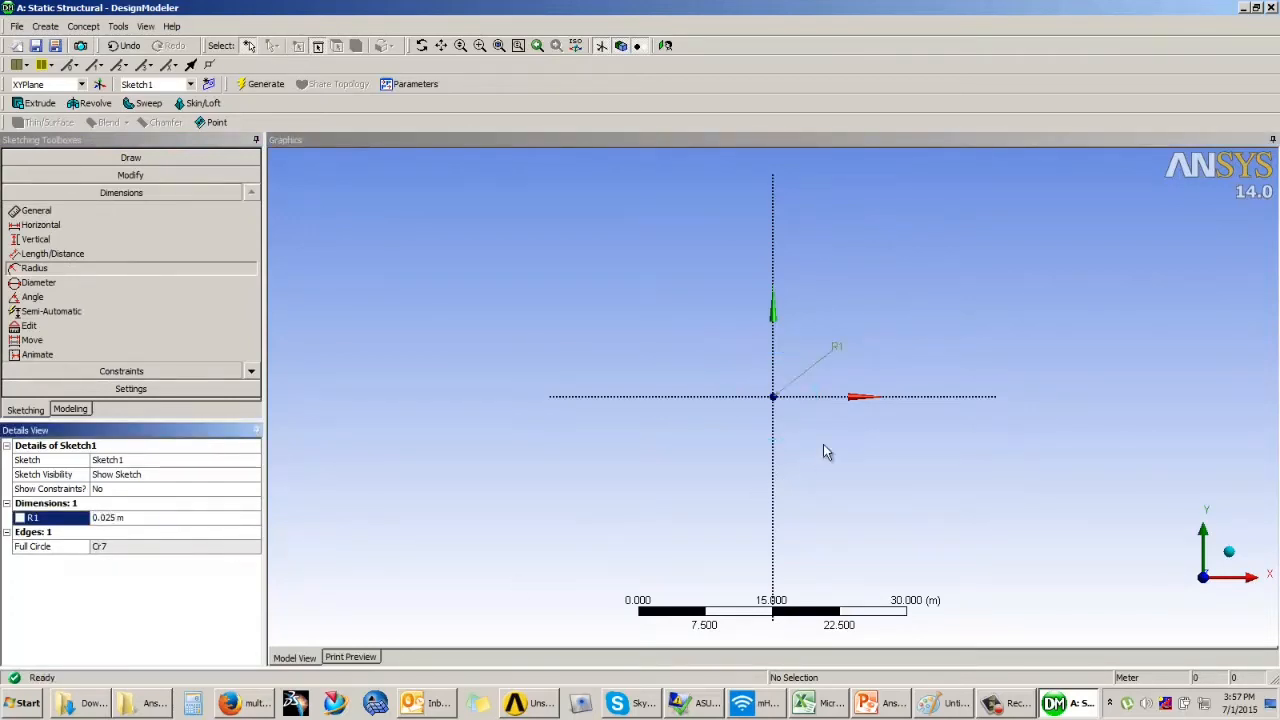
# - Draw a vertical line about 0.134 m long upward from the X axis, just left of the circle
pyautogui.scroll(6, 787, 413)
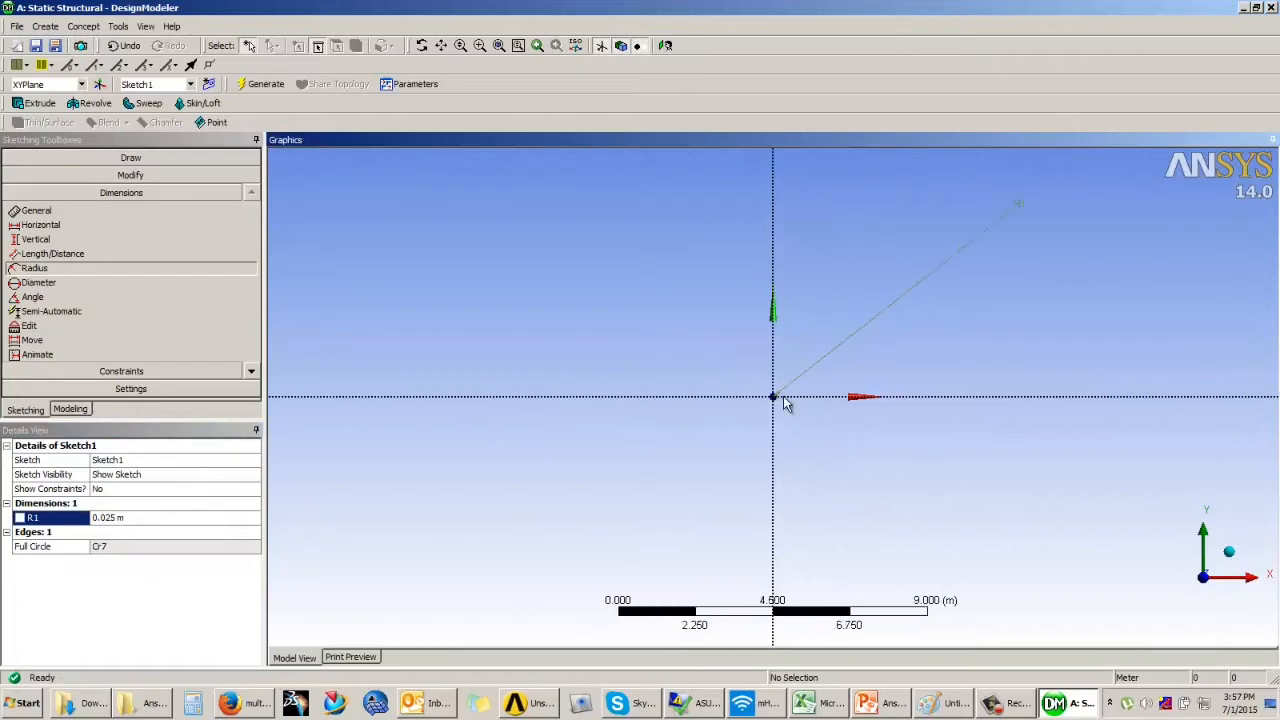
pyautogui.scroll(6, 787, 420)
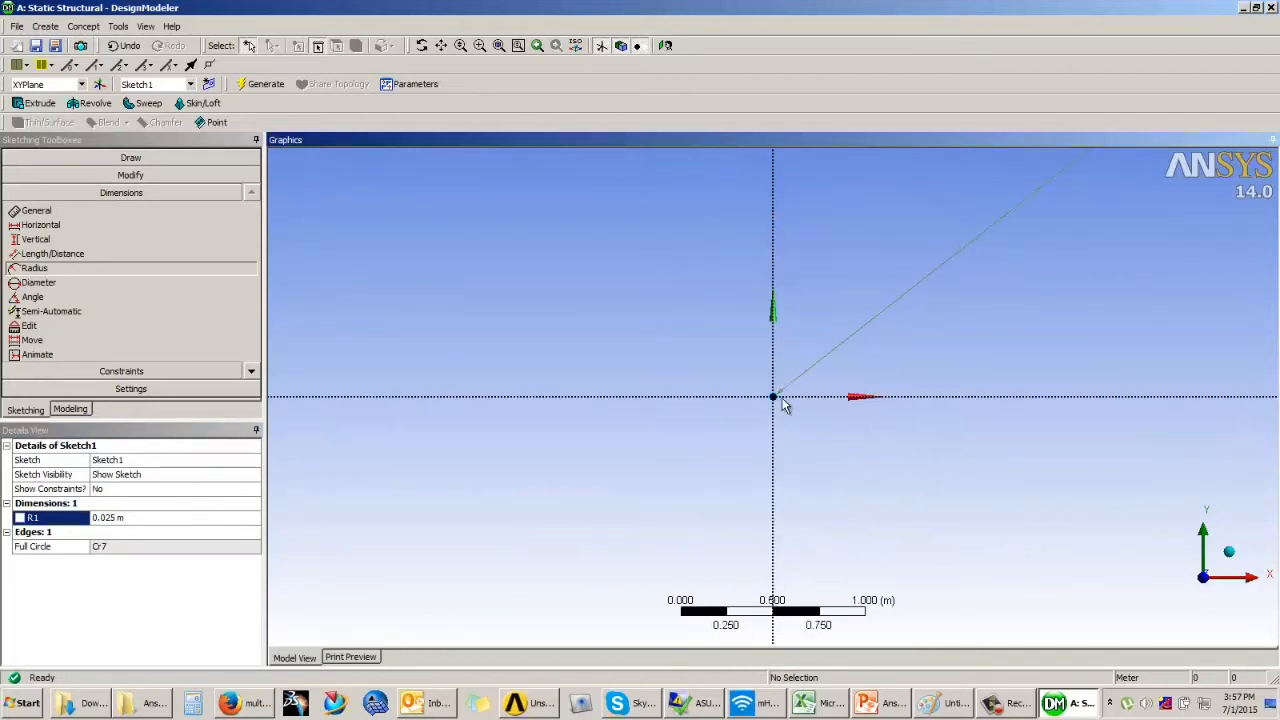
pyautogui.scroll(5, 782, 405)
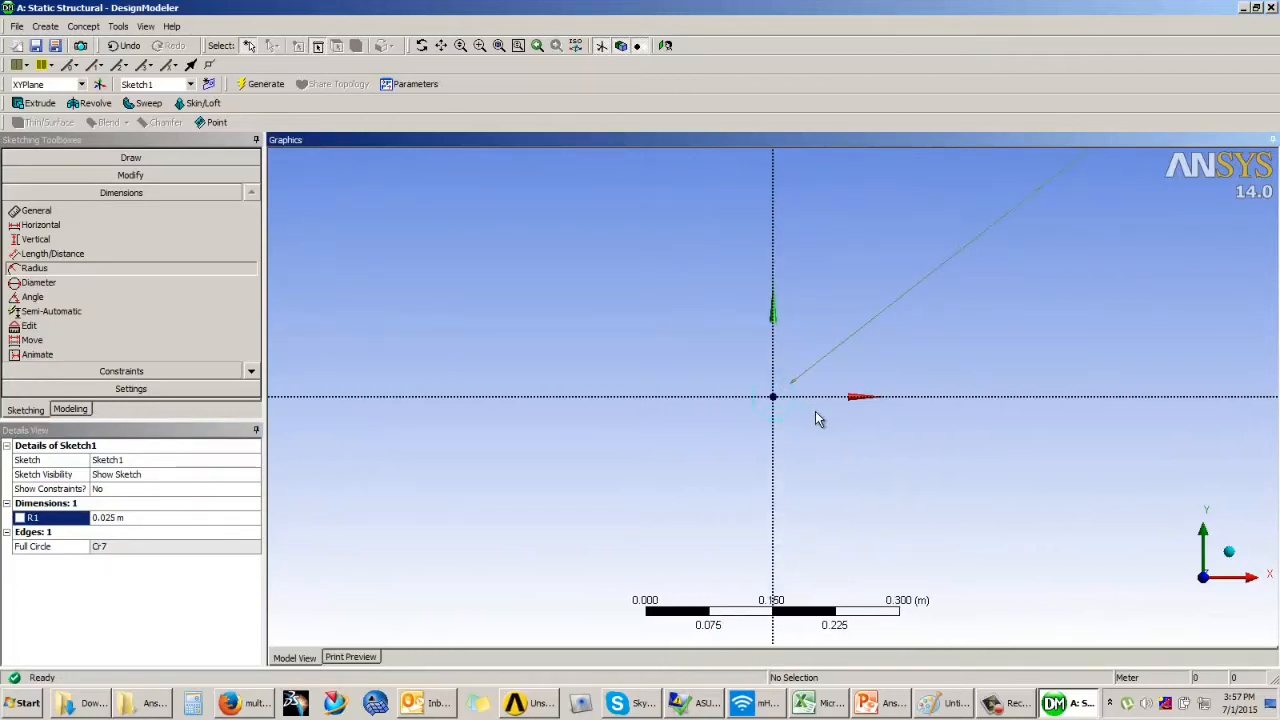
pyautogui.click(130, 157)
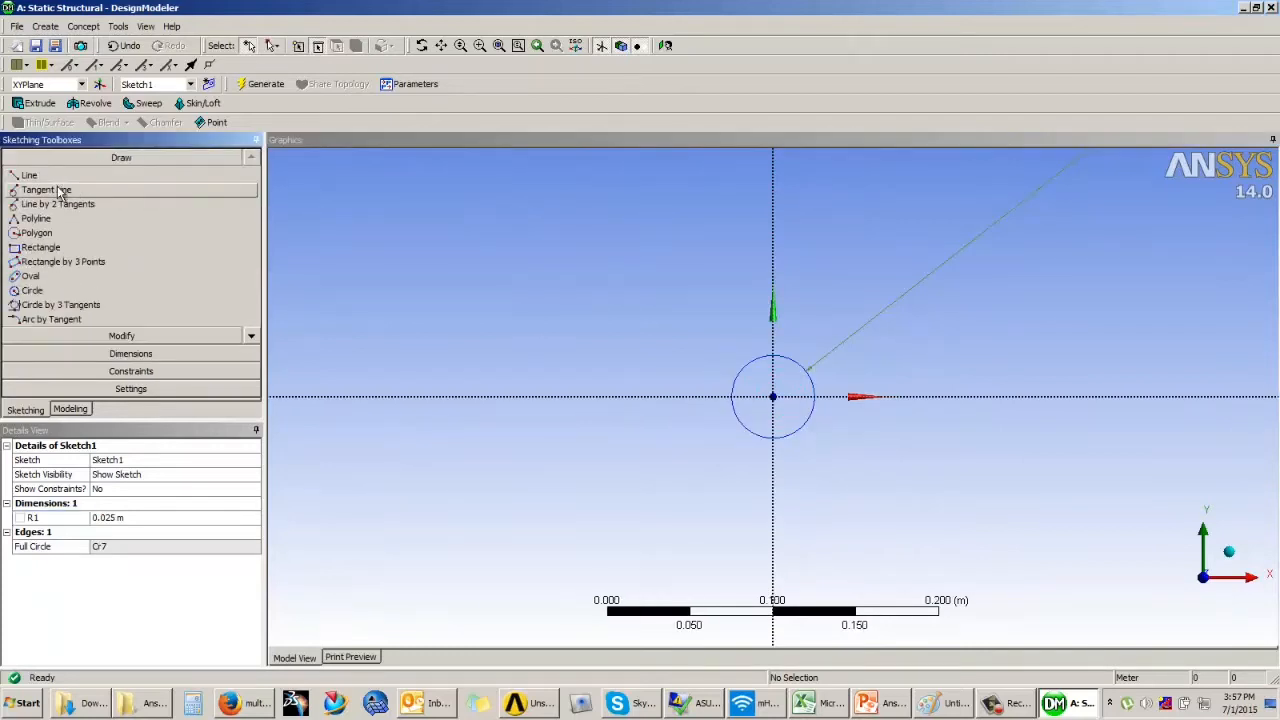
pyautogui.click(29, 175)
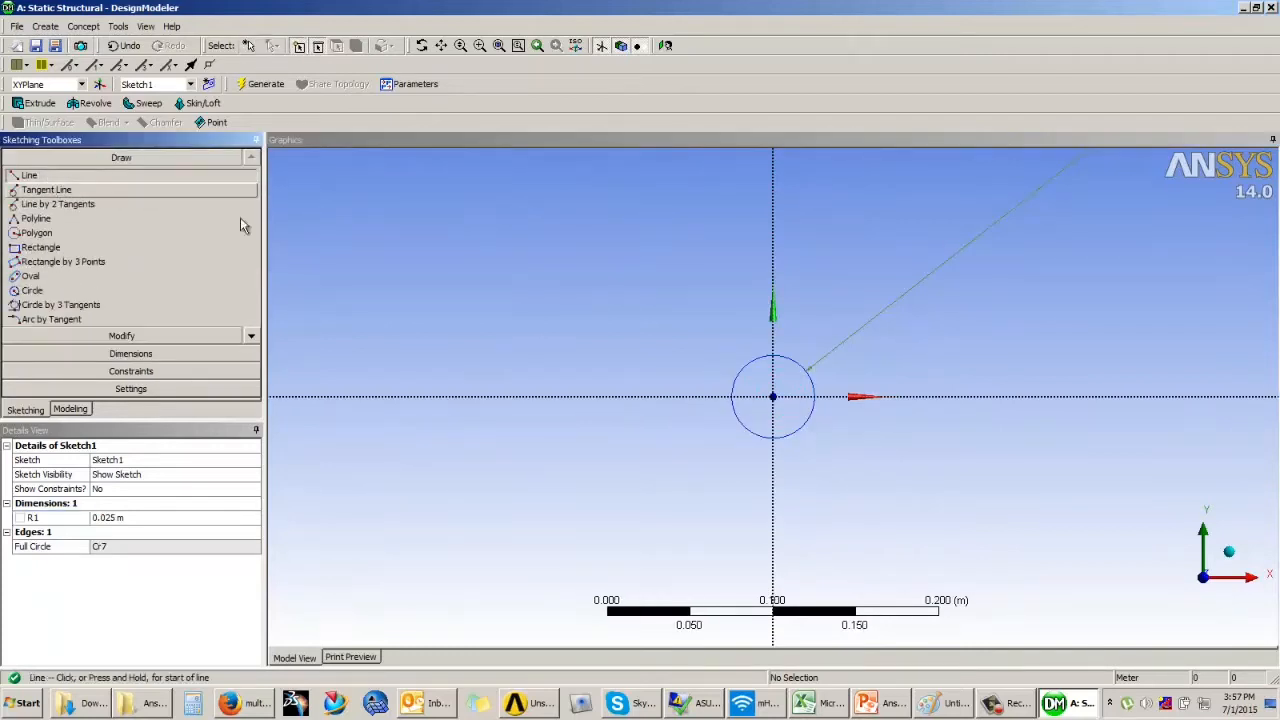
pyautogui.click(721, 397)
pyautogui.click(721, 175)
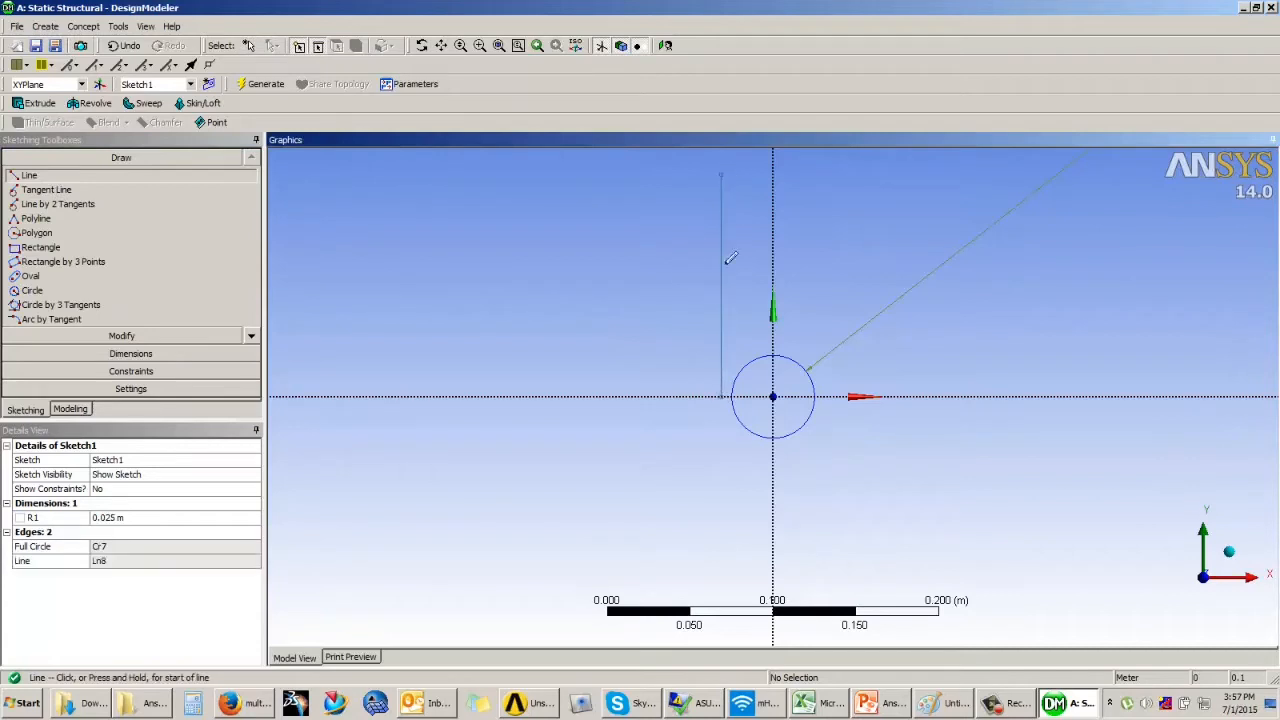
# - Constrain the vertical line to be tangent to the circle
pyautogui.click(100, 371)
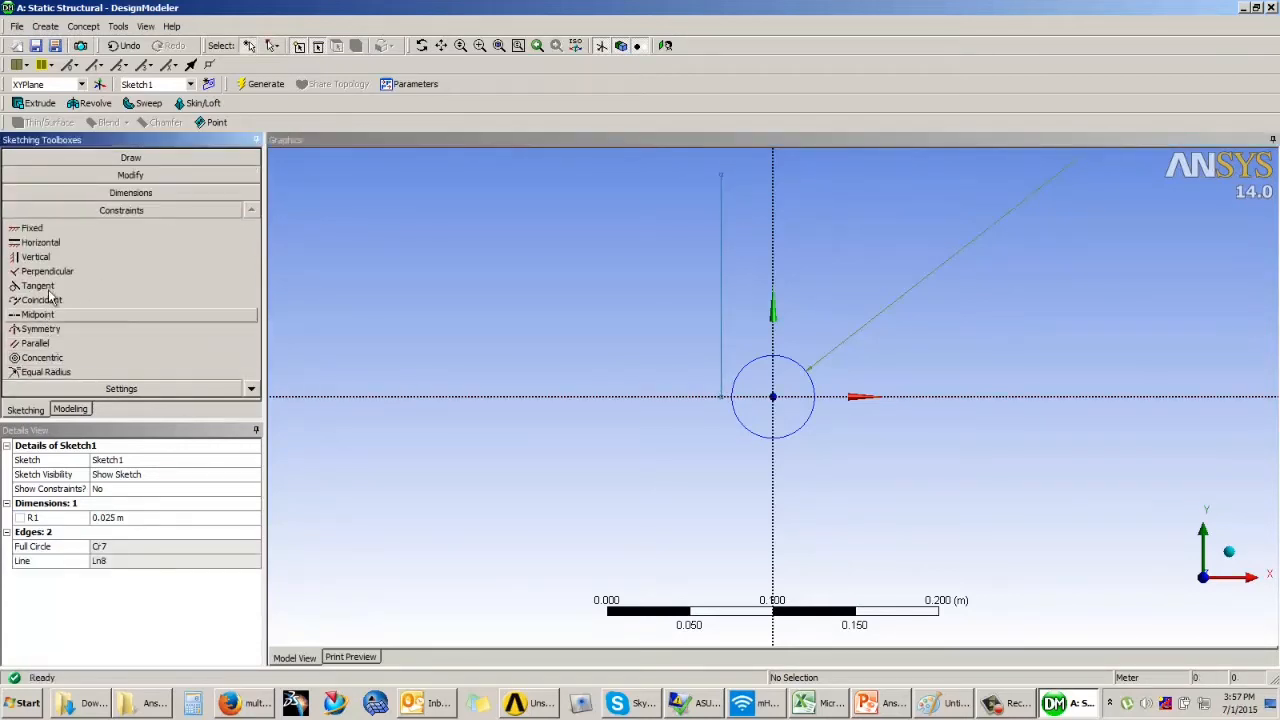
pyautogui.click(45, 286)
pyautogui.click(731, 386)
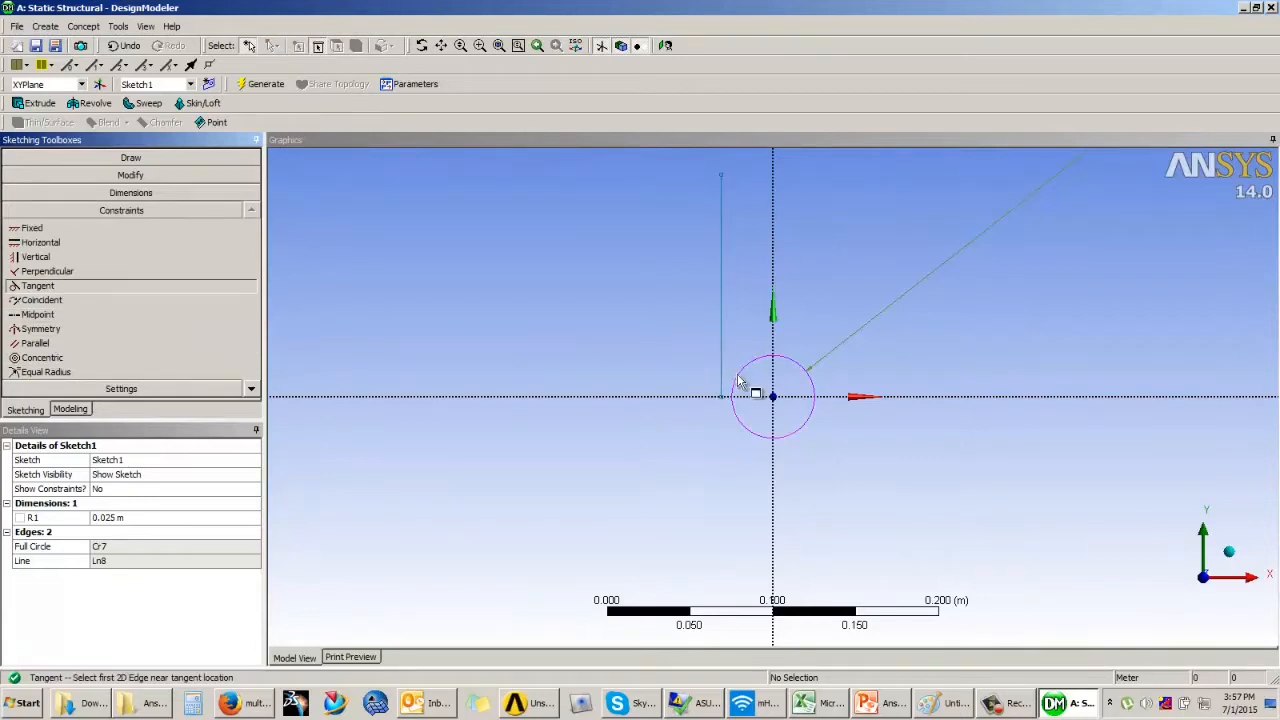
pyautogui.click(722, 352)
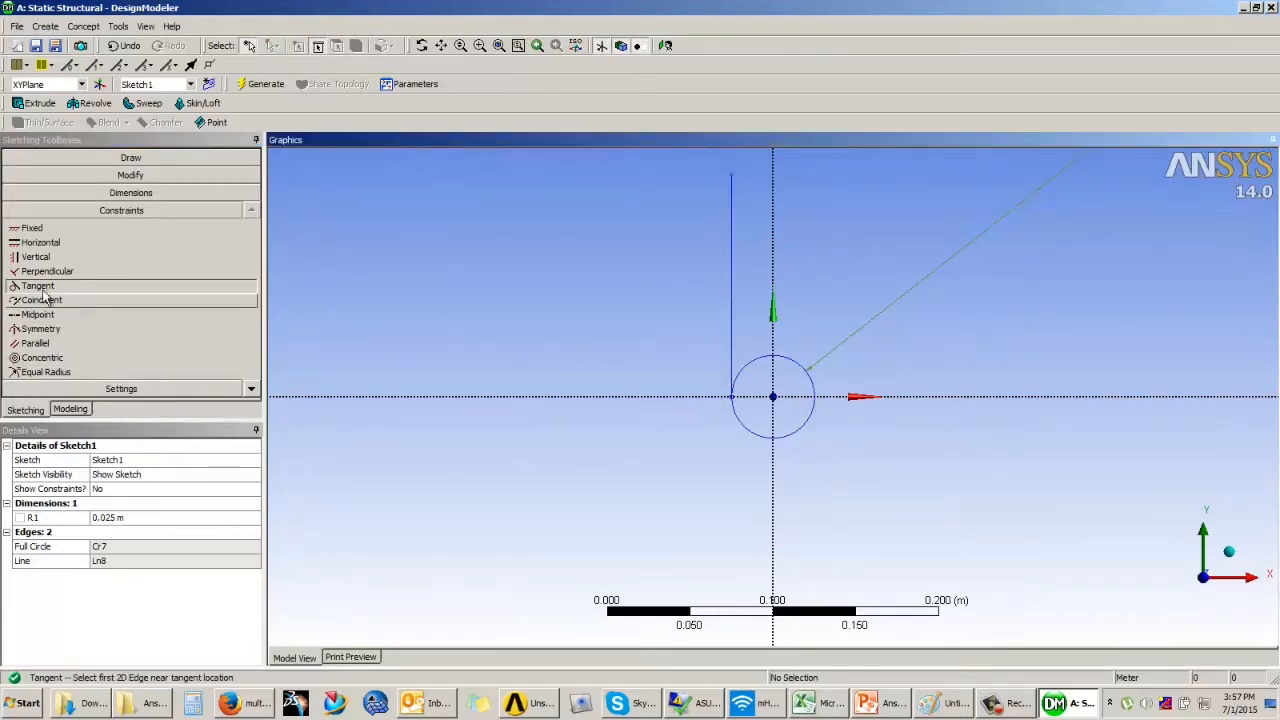
# - Dimension the vertical line's length and set it to 0.1 m
pyautogui.click(145, 192)
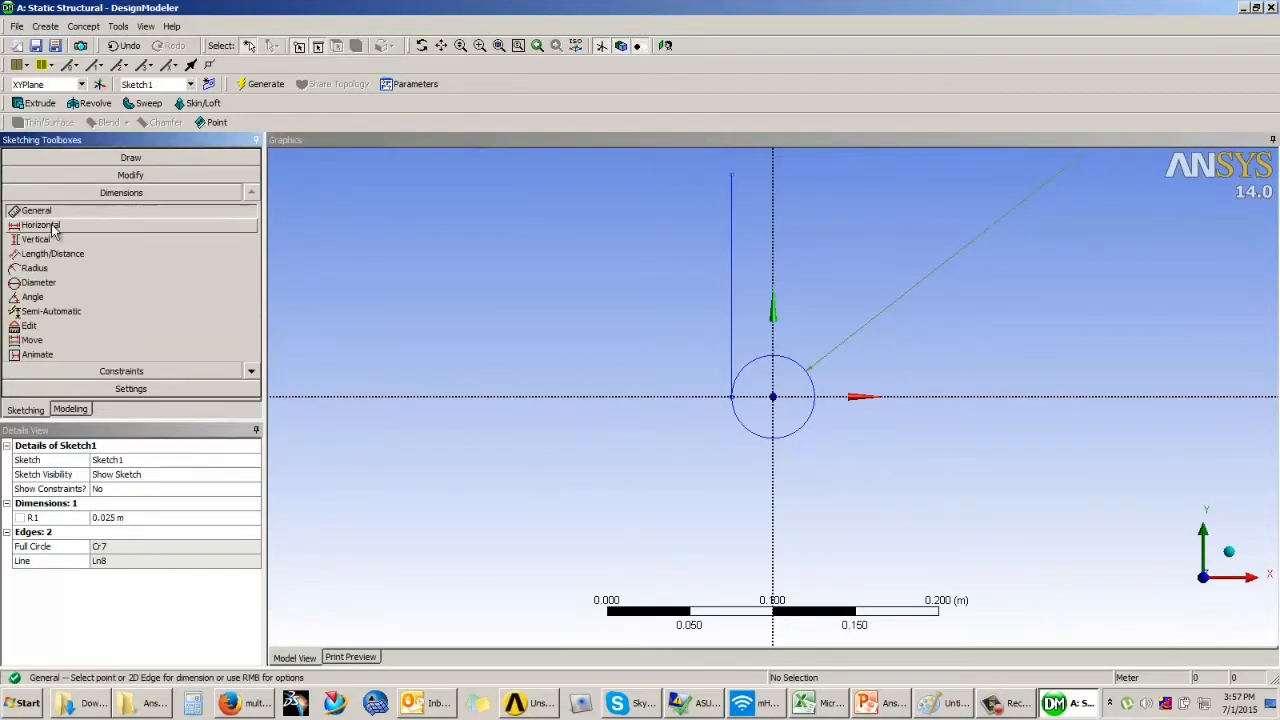
pyautogui.click(730, 250)
pyautogui.click(685, 250)
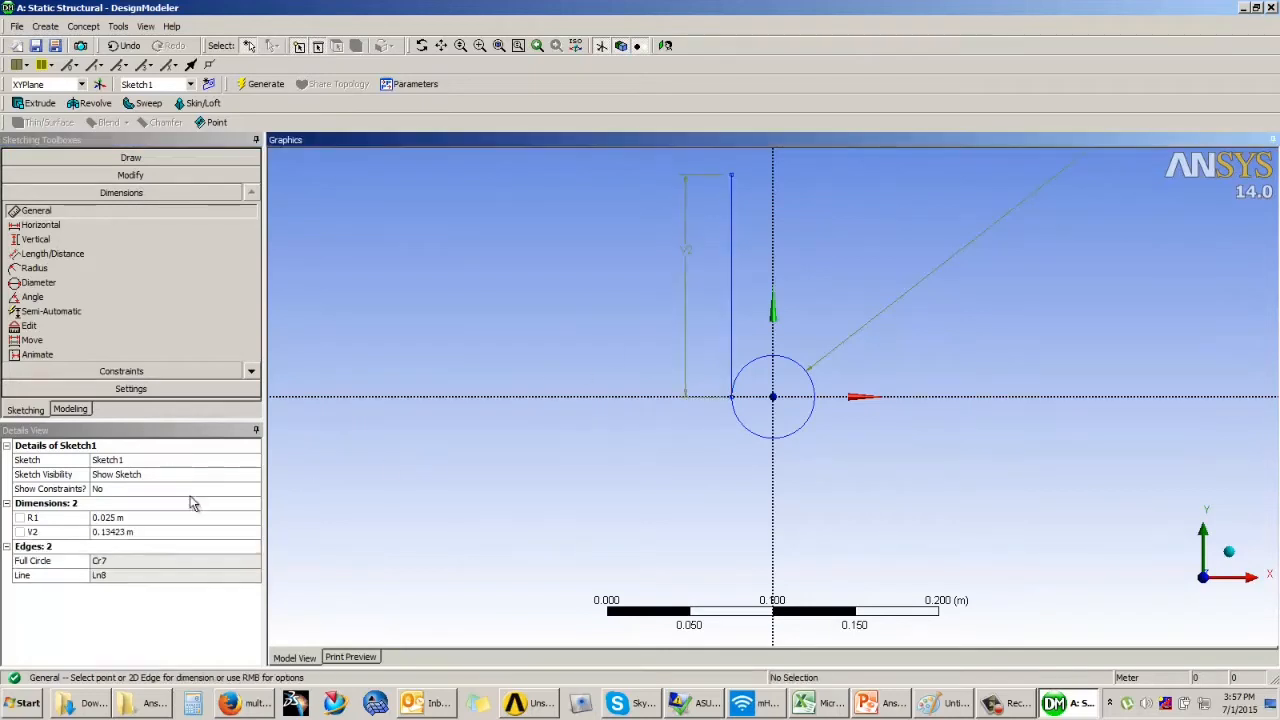
pyautogui.click(122, 532)
pyautogui.write('0.1')
pyautogui.press('Return')
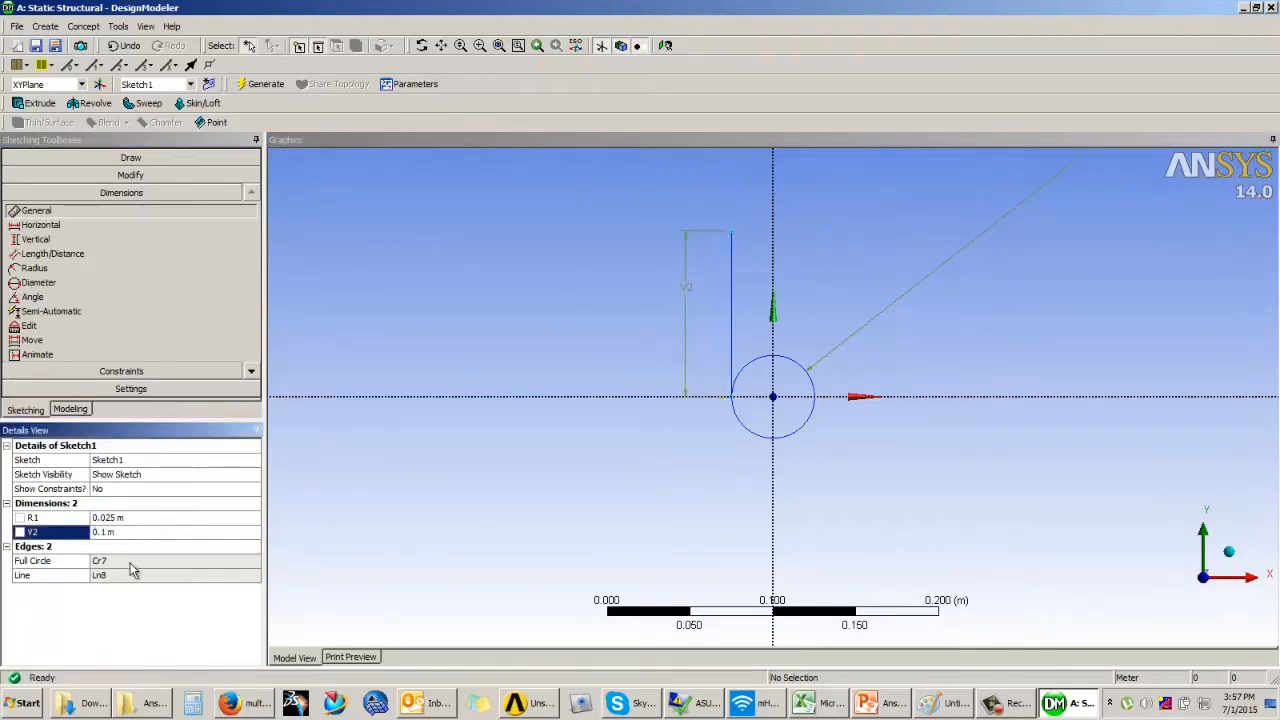
pyautogui.click(449, 388)
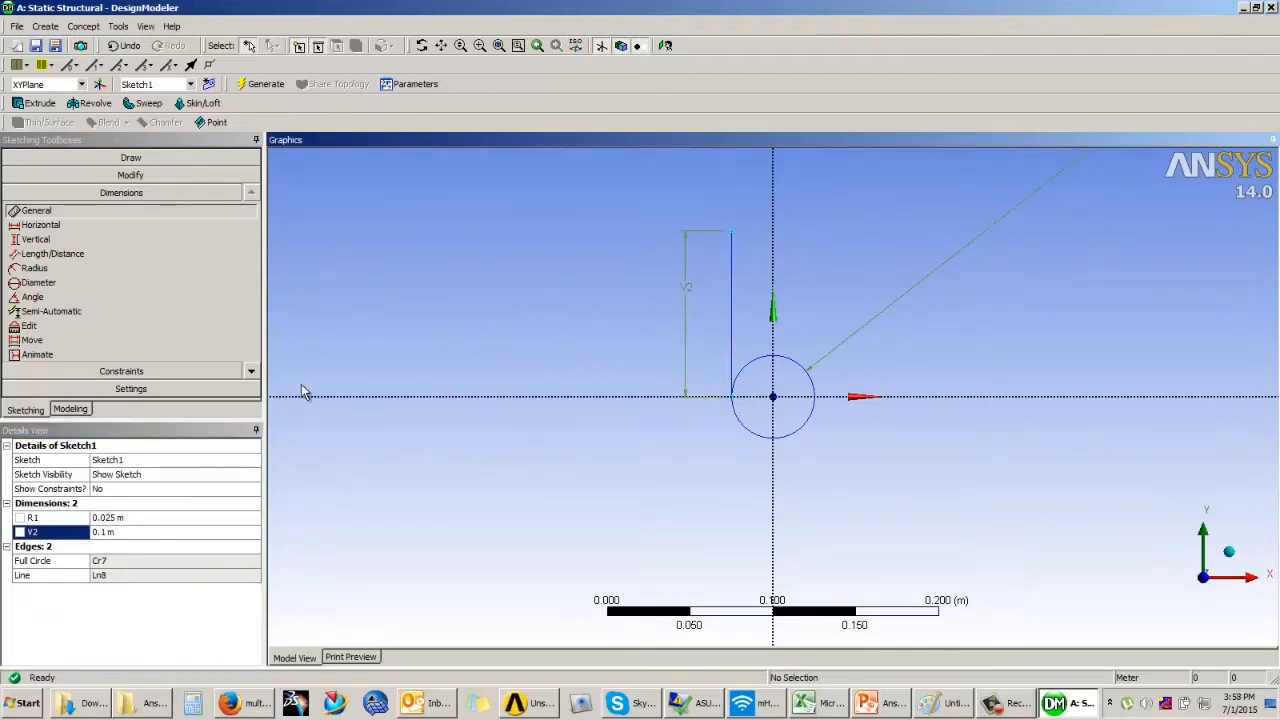
# - Copy the vertical line using the origin as paste handle, flip the copy horizontally and paste it at the origin
pyautogui.click(154, 178)
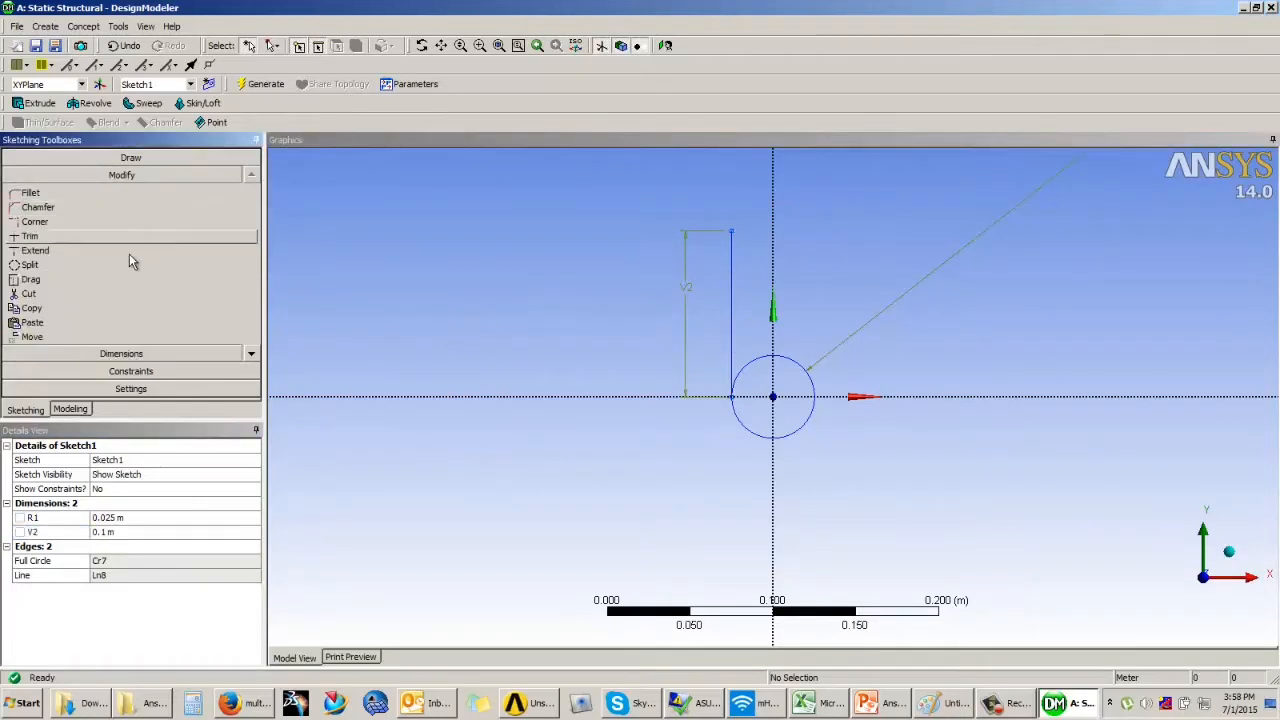
pyautogui.click(63, 308)
pyautogui.click(731, 290)
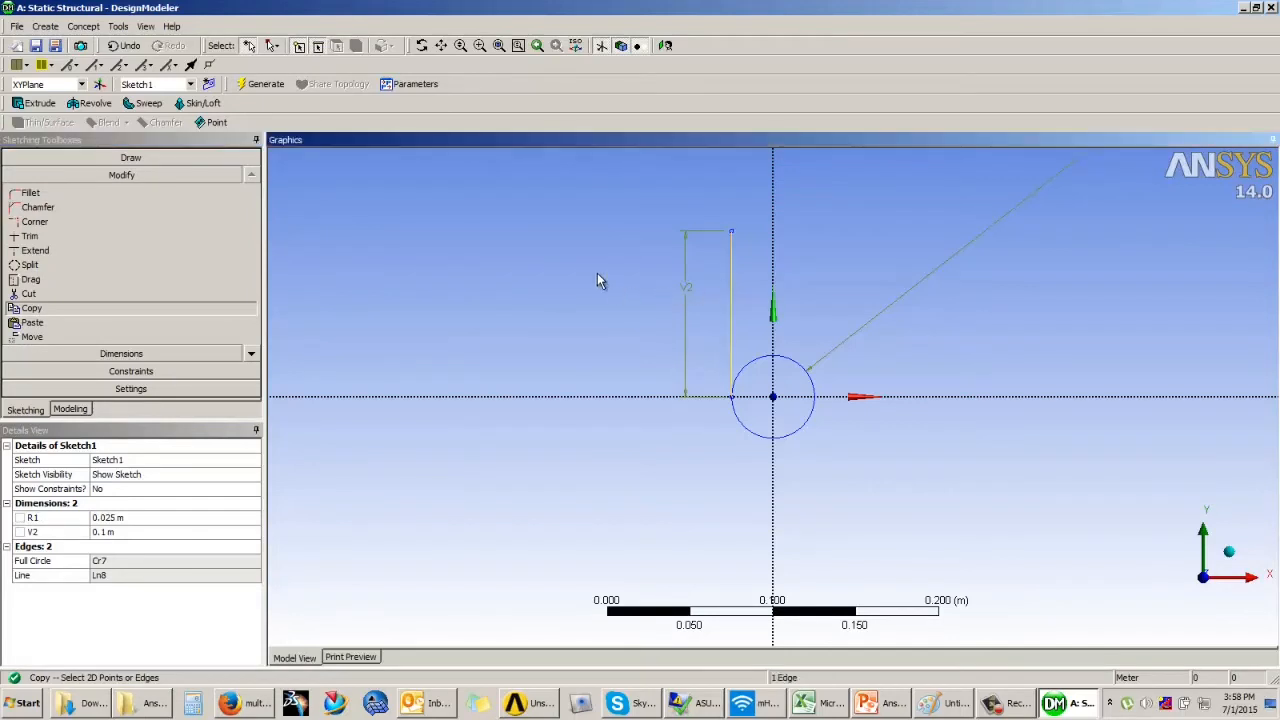
pyautogui.rightClick(597, 273)
pyautogui.click(650, 294)
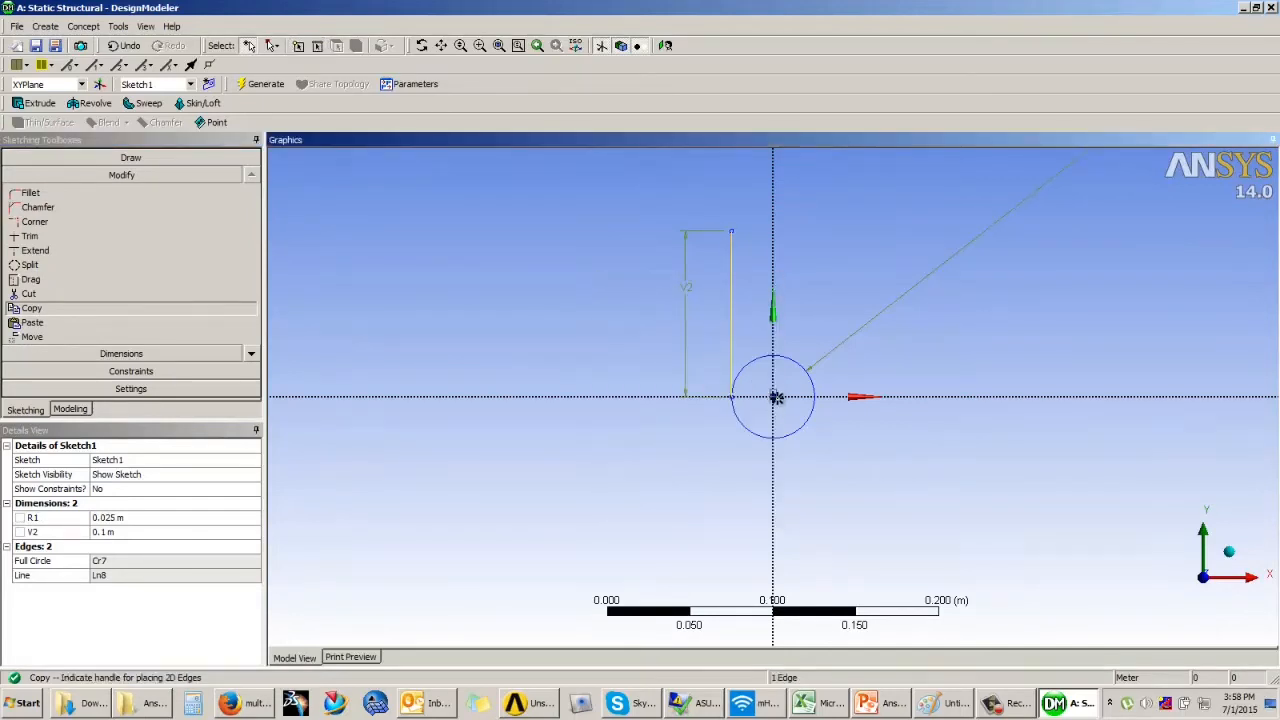
pyautogui.click(776, 397)
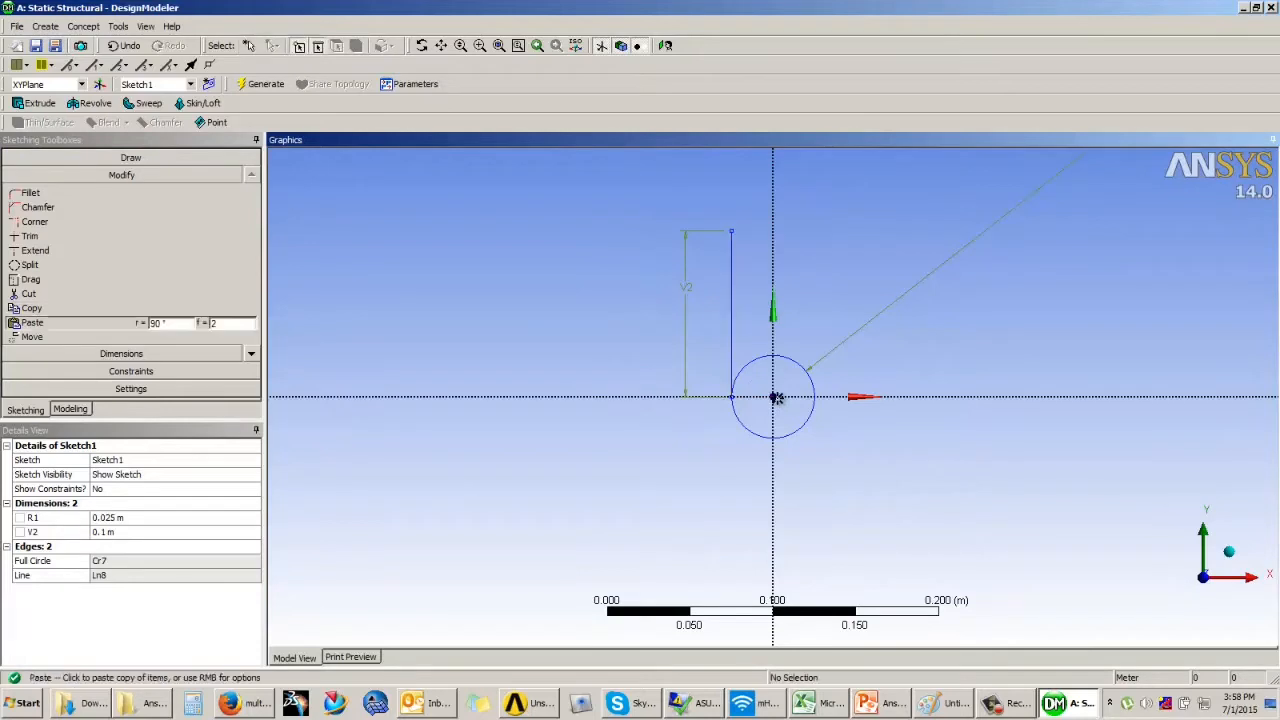
pyautogui.rightClick(697, 370)
pyautogui.click(744, 54)
pyautogui.click(776, 397)
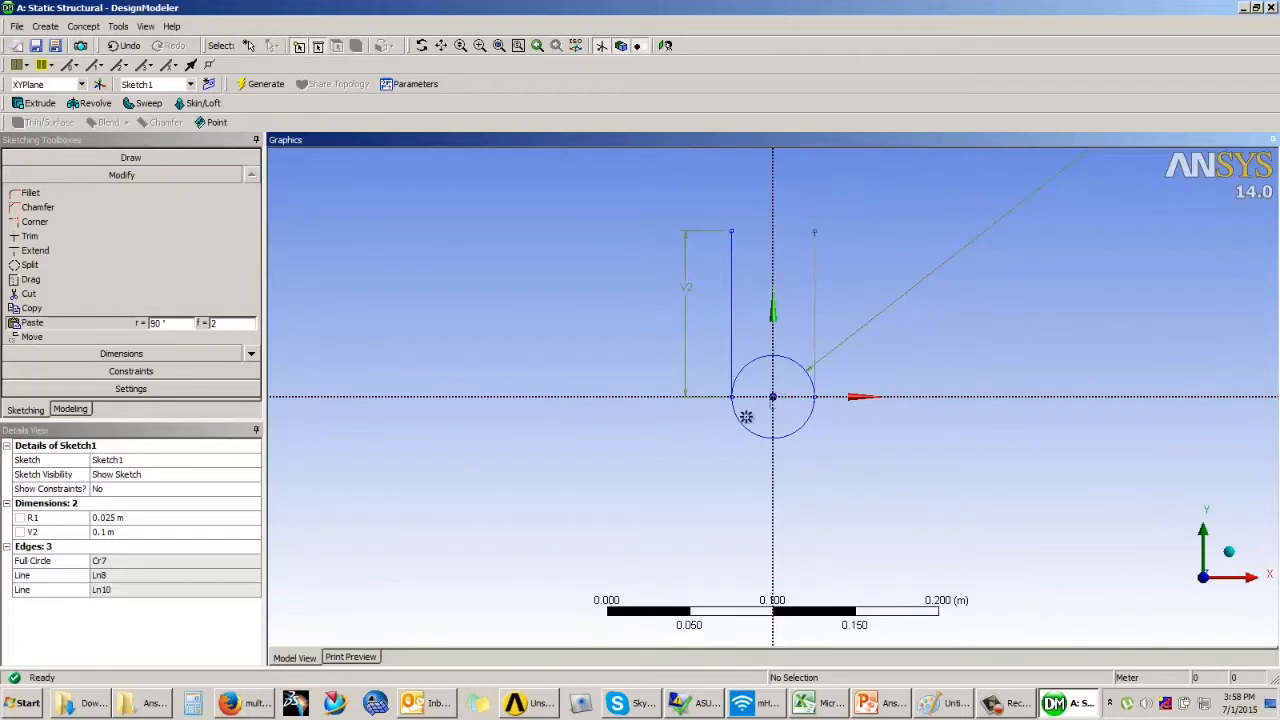
# - Constrain the copied vertical line on the +X side to be tangent to the circle
pyautogui.click(128, 371)
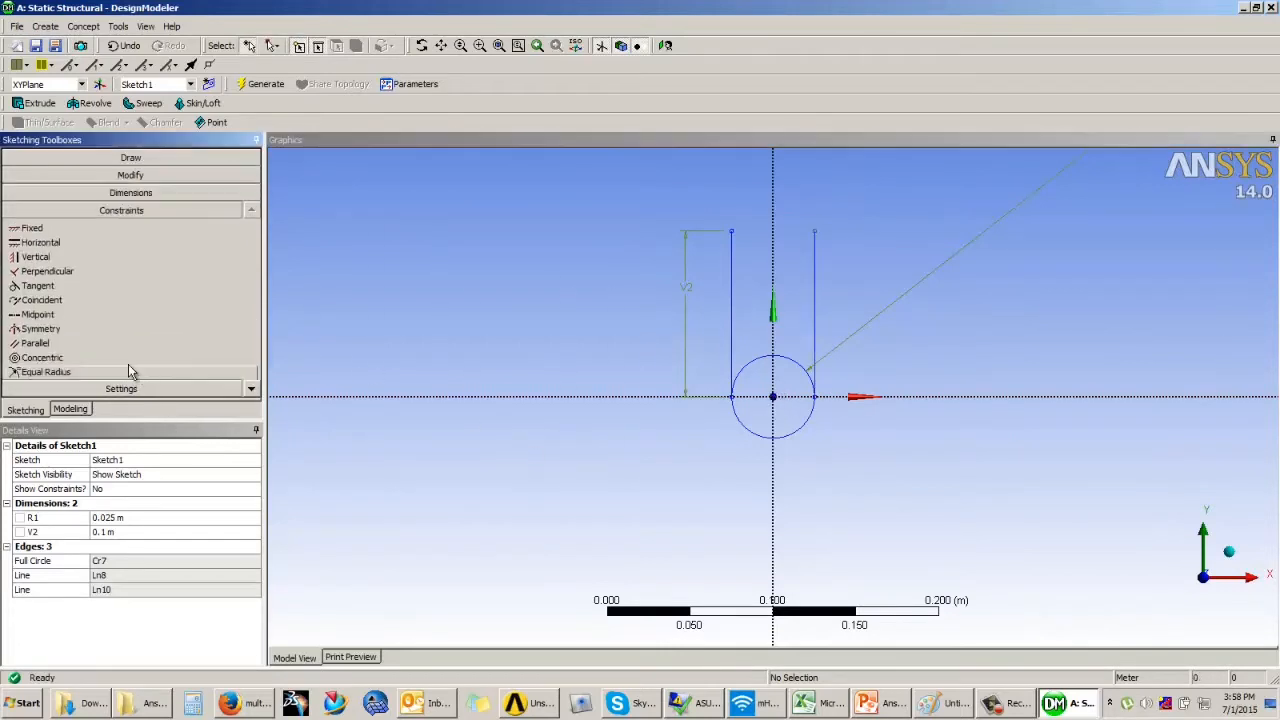
pyautogui.click(58, 286)
pyautogui.click(813, 422)
pyautogui.click(816, 323)
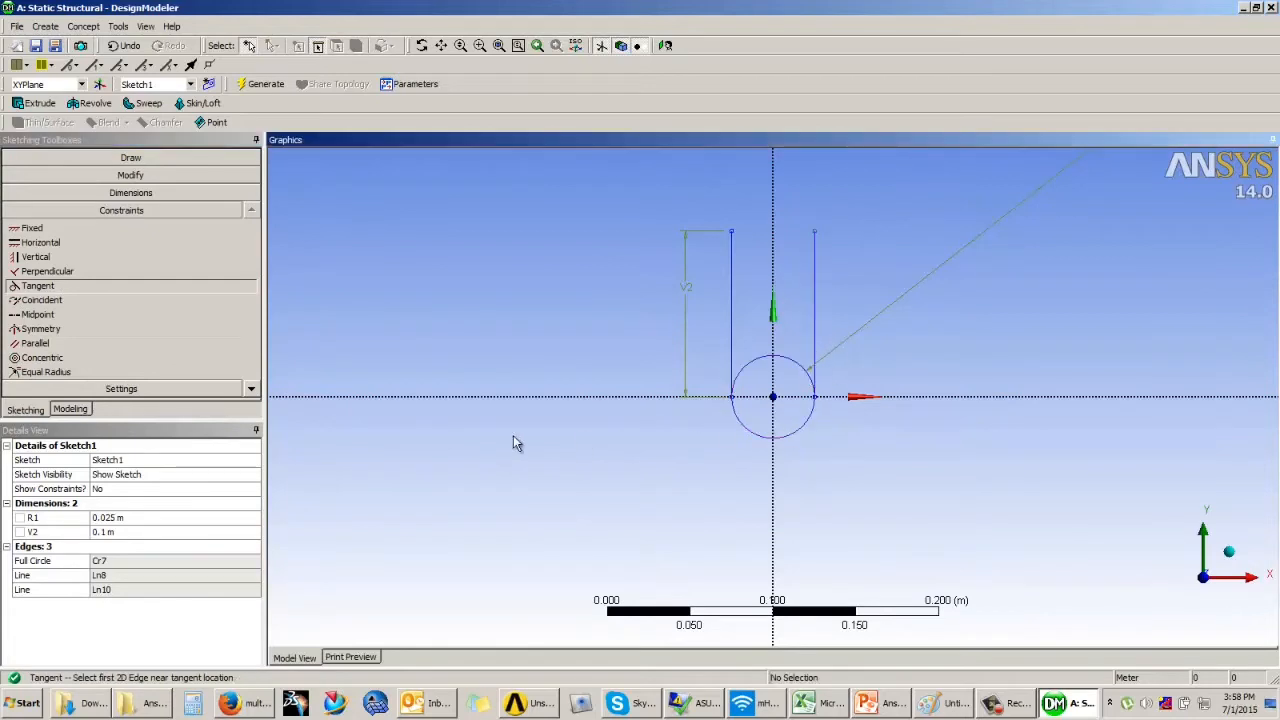
# - Trim away the upper half of the circle between the two vertical lines to leave a U-shaped profile
pyautogui.click(125, 175)
pyautogui.click(90, 236)
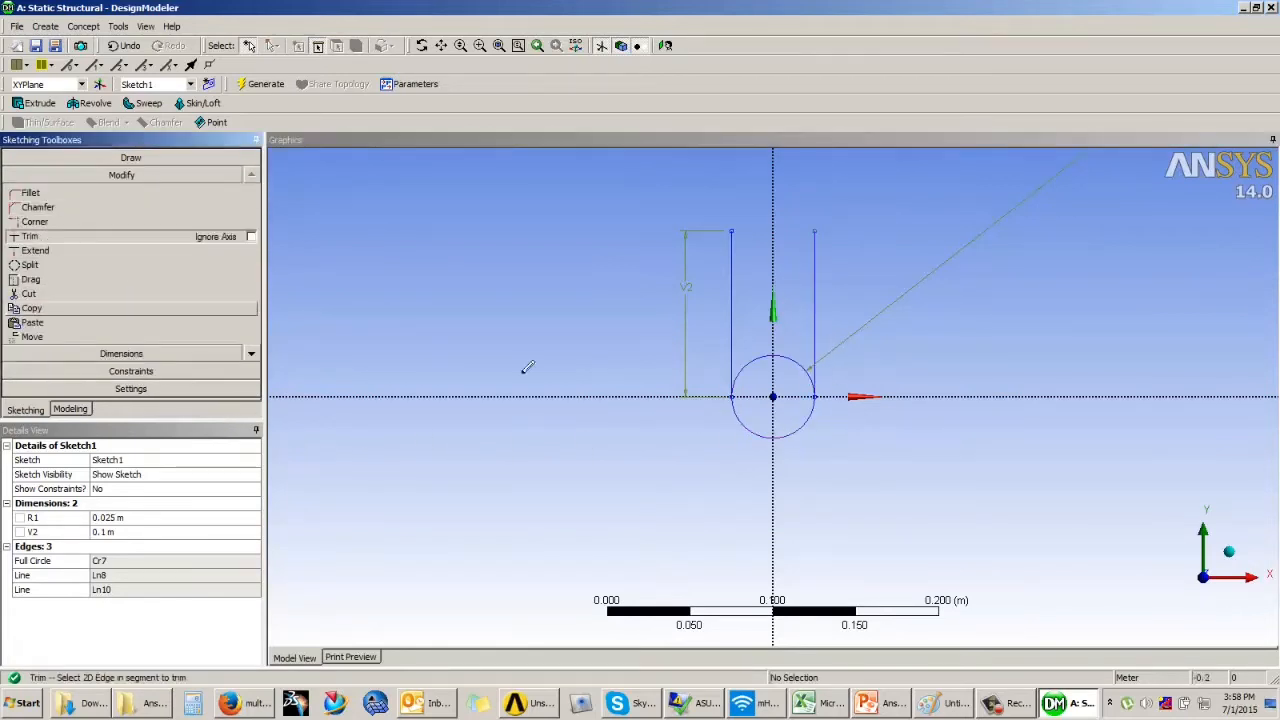
pyautogui.click(759, 358)
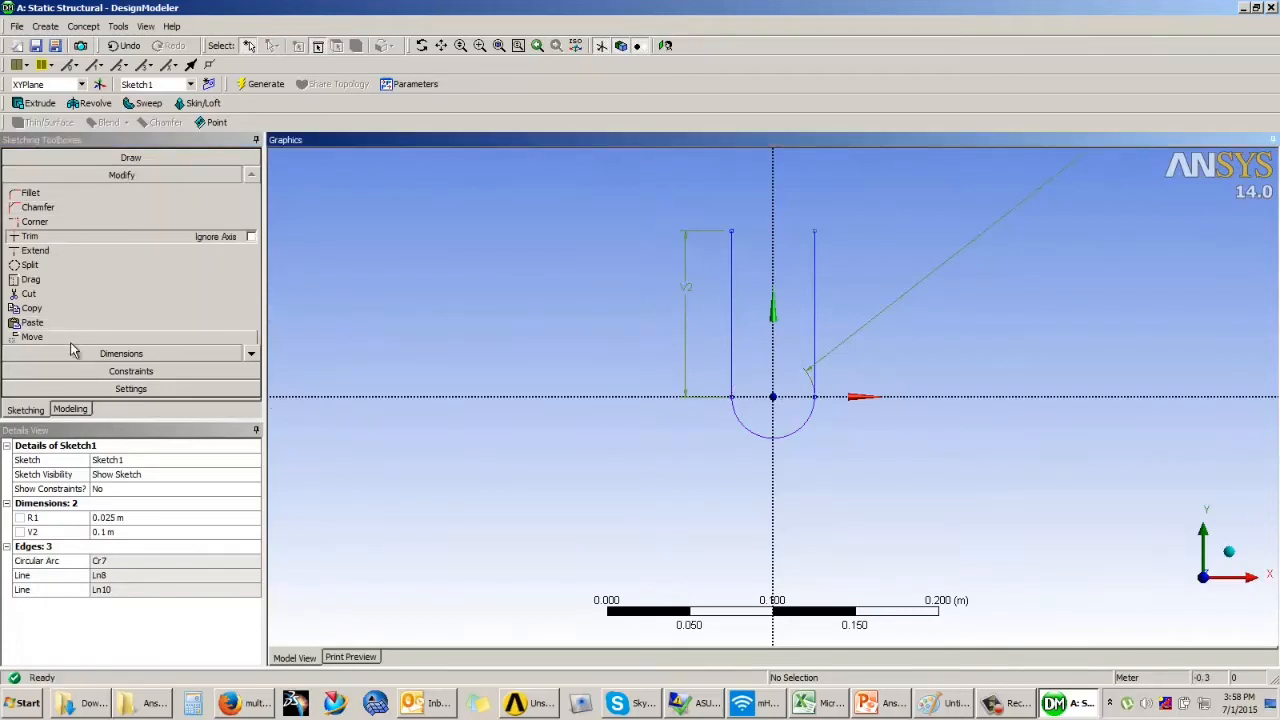
# - Offset the connected U profile, both vertical lines and the bottom arc, outward by about 0.009 m
pyautogui.click(191, 160)
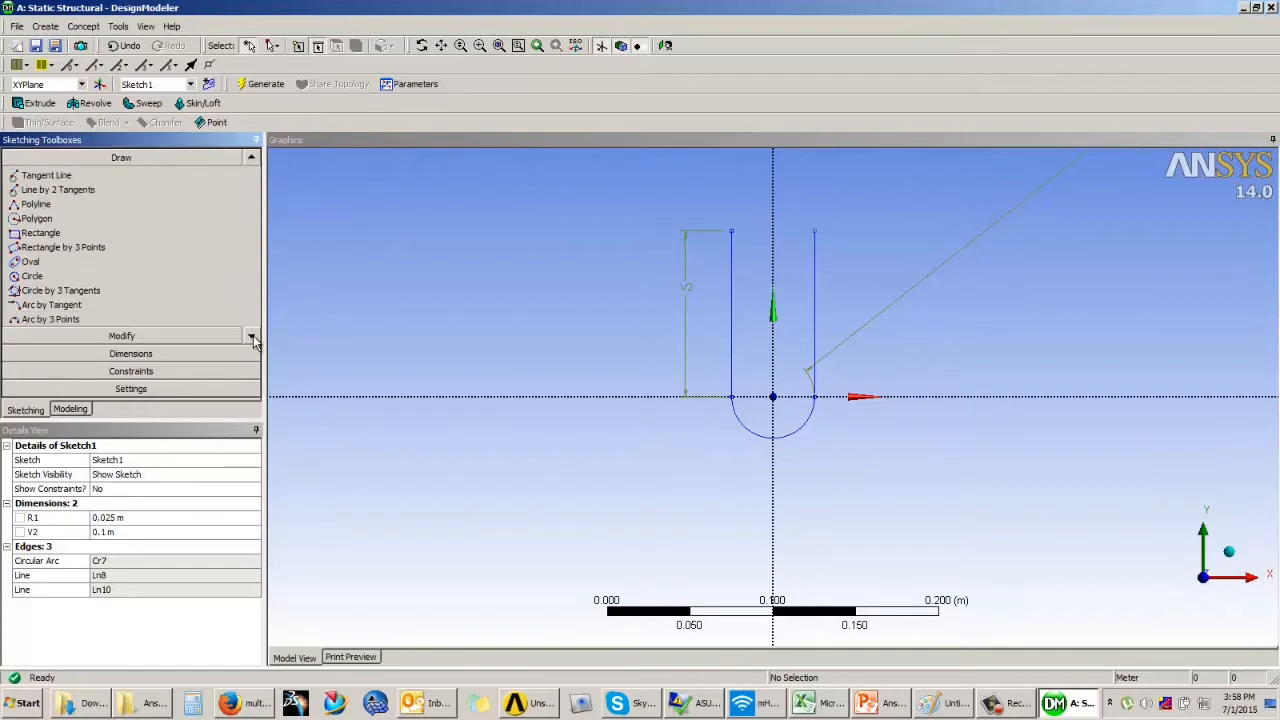
pyautogui.click(145, 337)
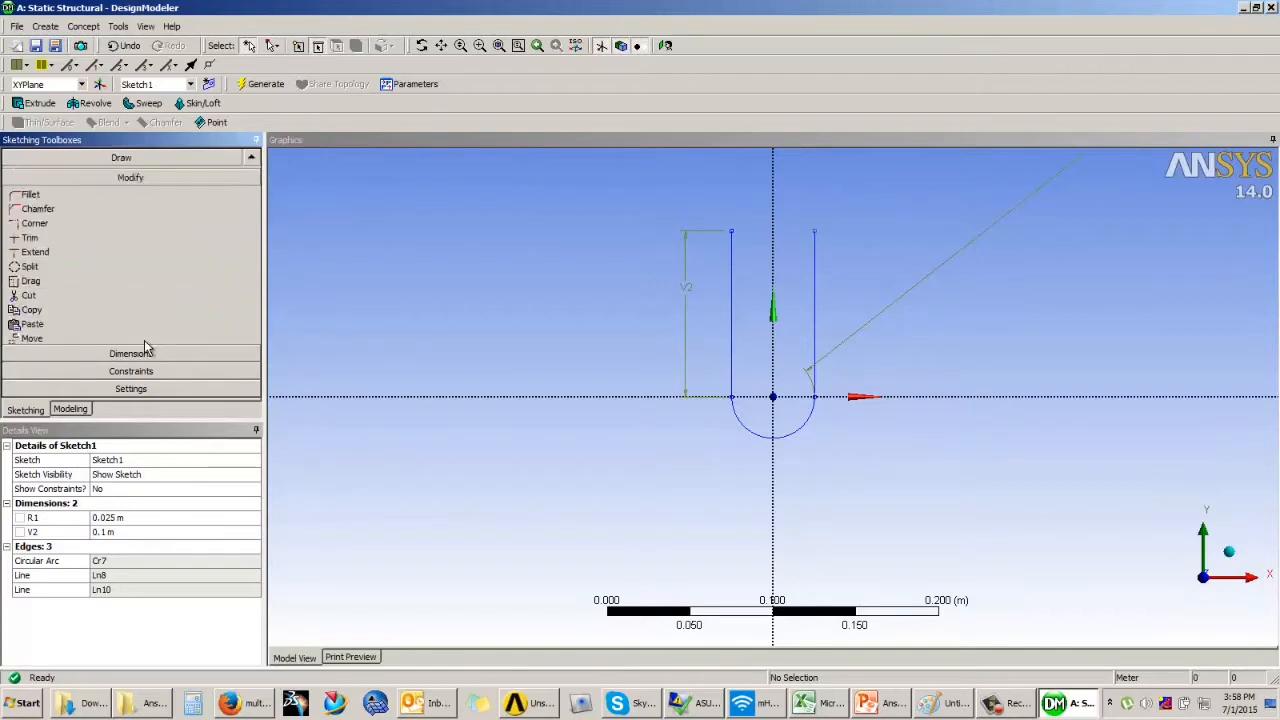
pyautogui.click(251, 354)
pyautogui.click(253, 355)
pyautogui.click(253, 355)
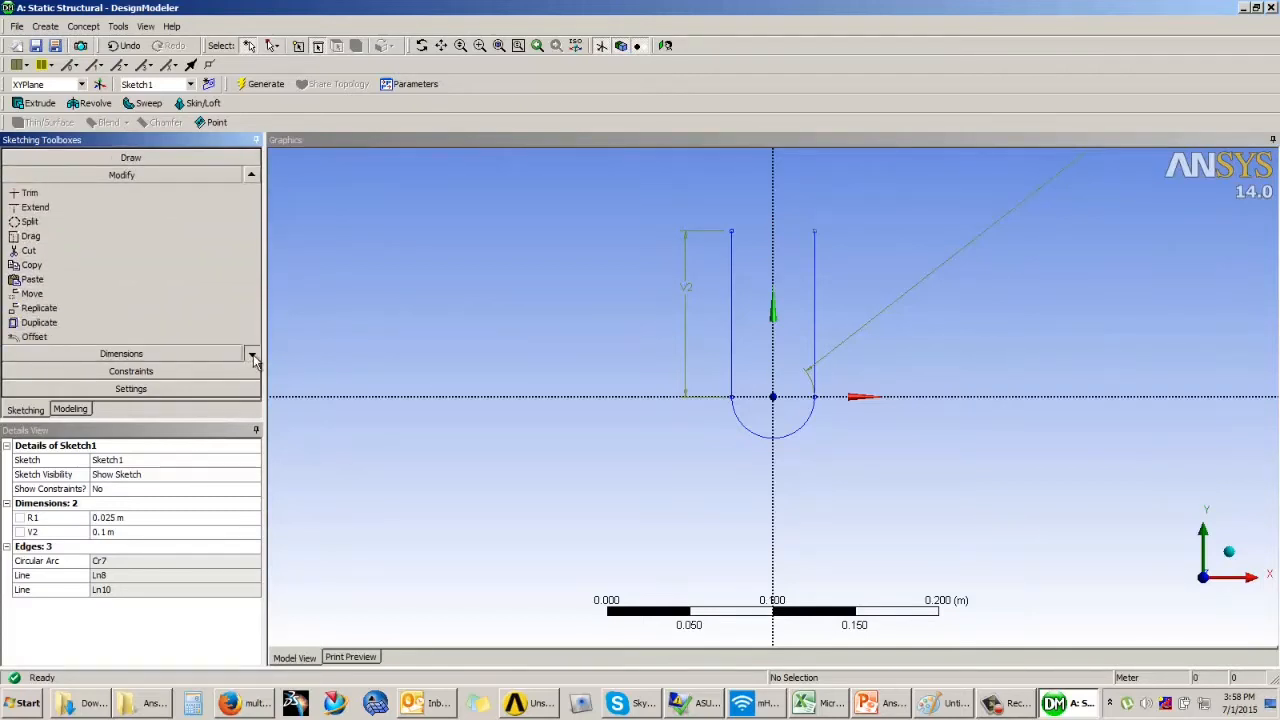
pyautogui.click(253, 357)
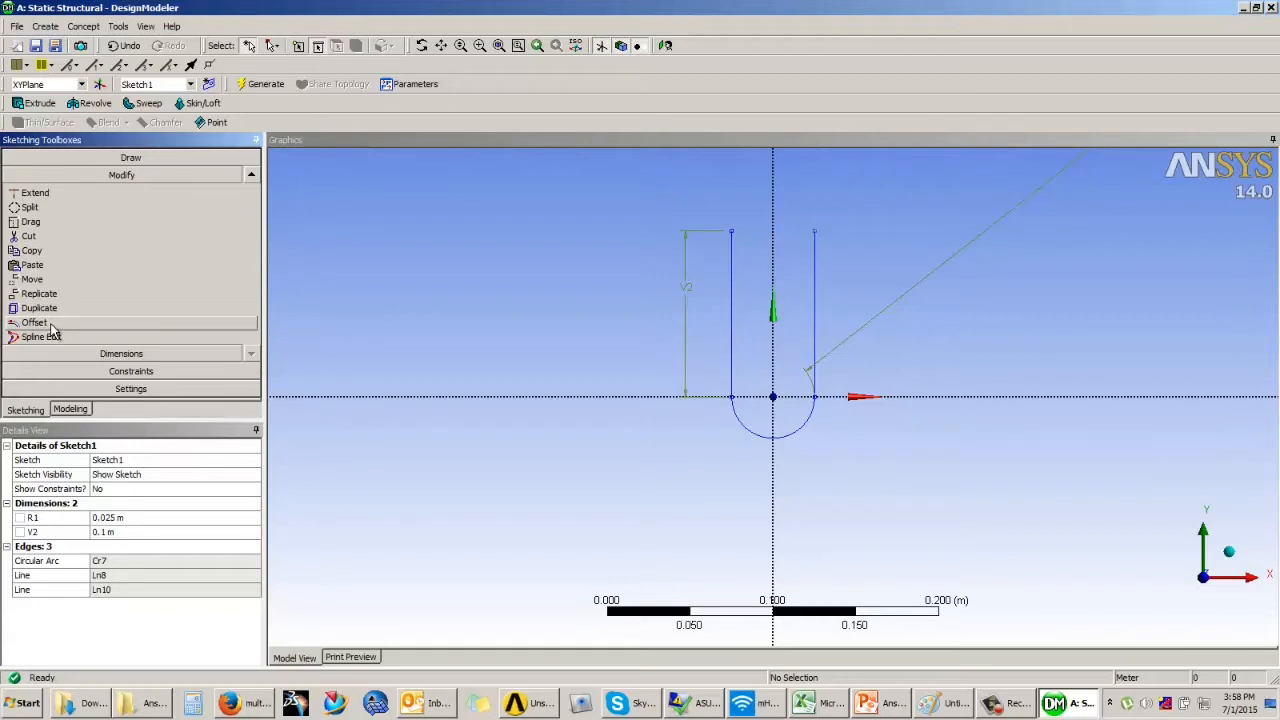
pyautogui.click(50, 324)
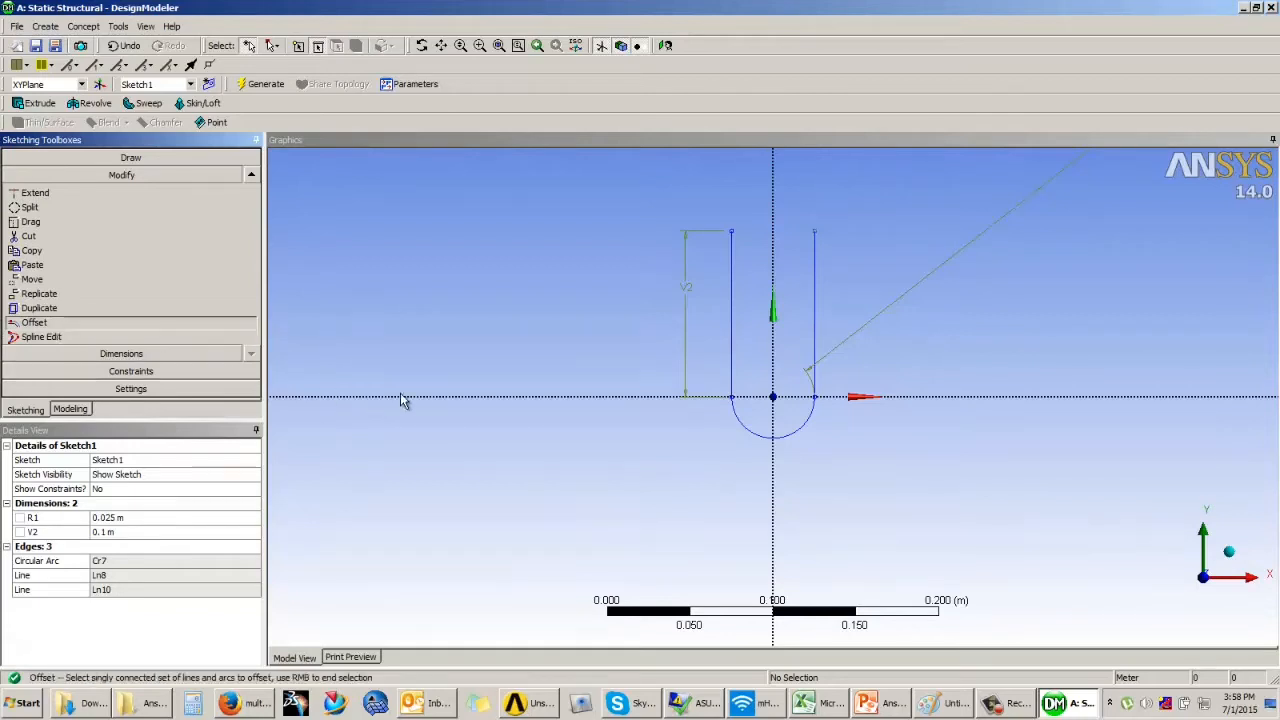
pyautogui.click(733, 310)
pyautogui.click(749, 422)
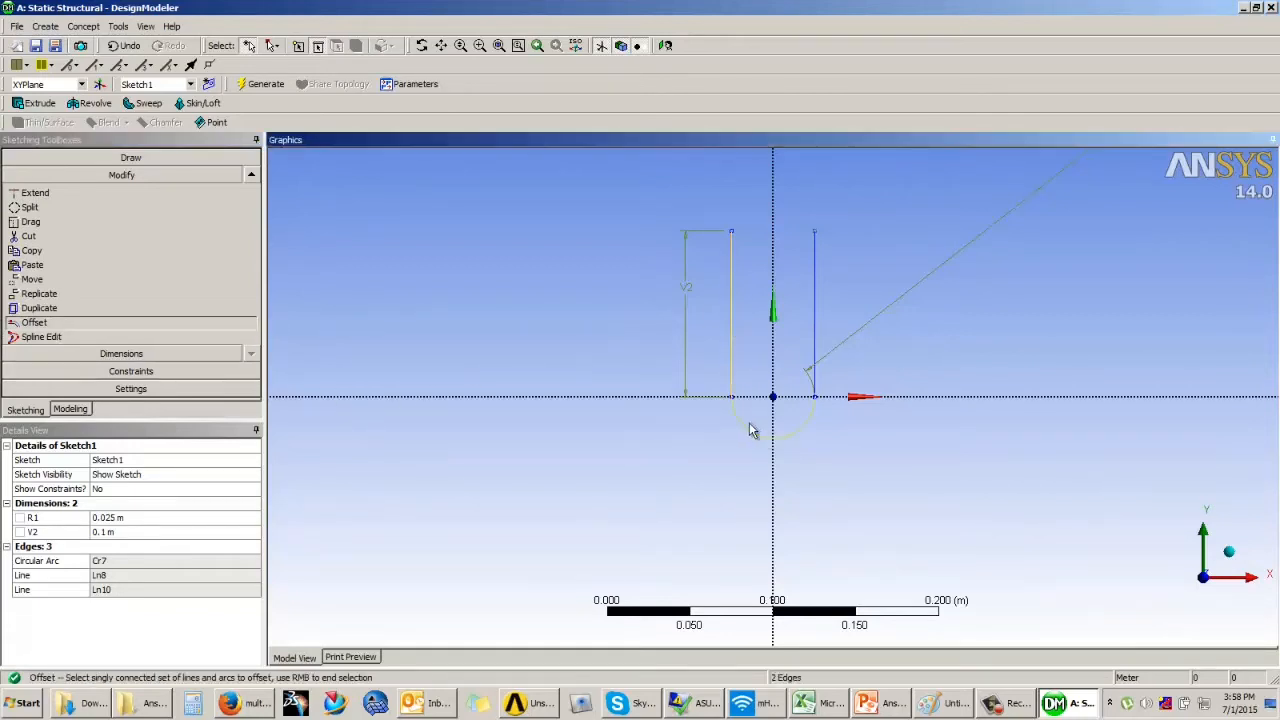
pyautogui.click(816, 324)
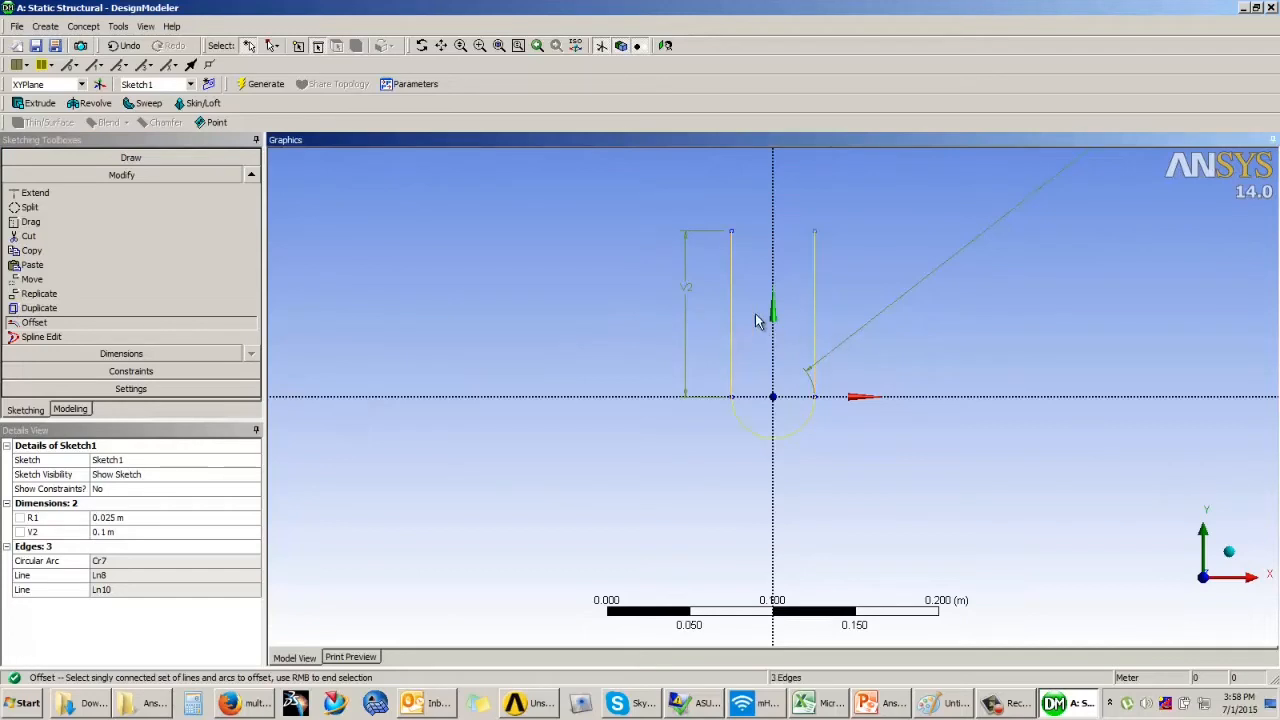
pyautogui.rightClick(850, 272)
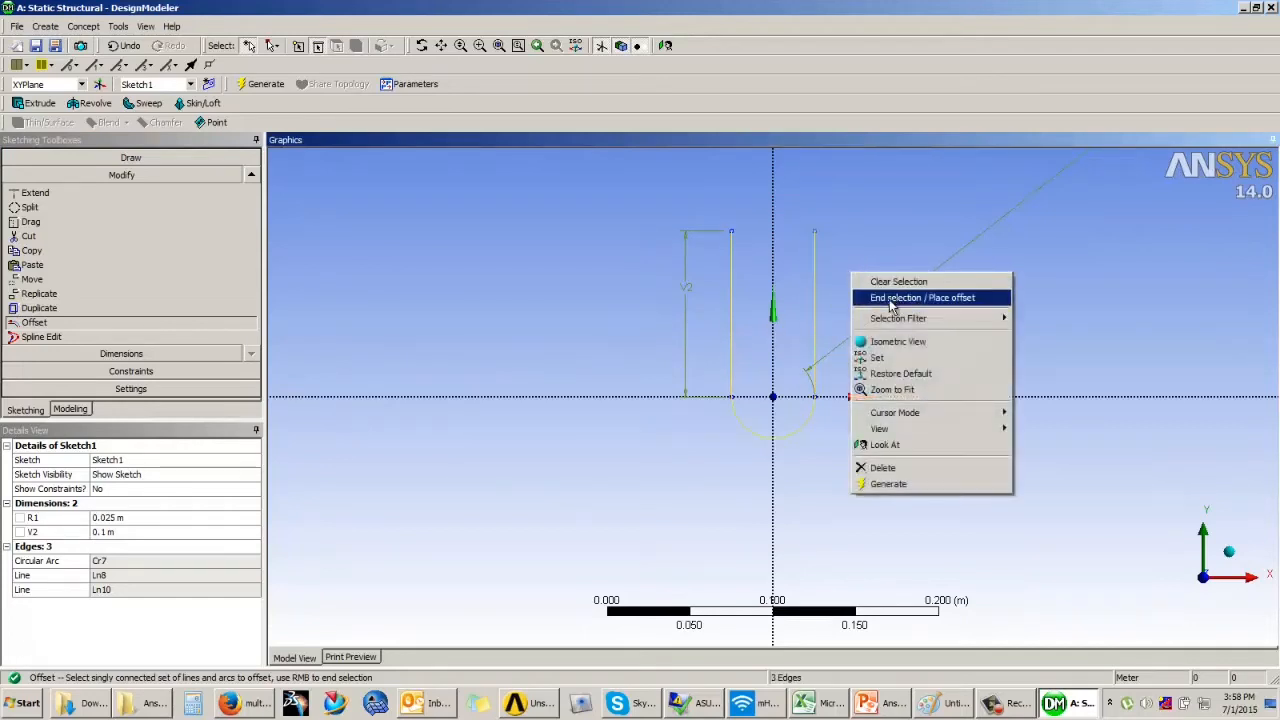
pyautogui.click(950, 299)
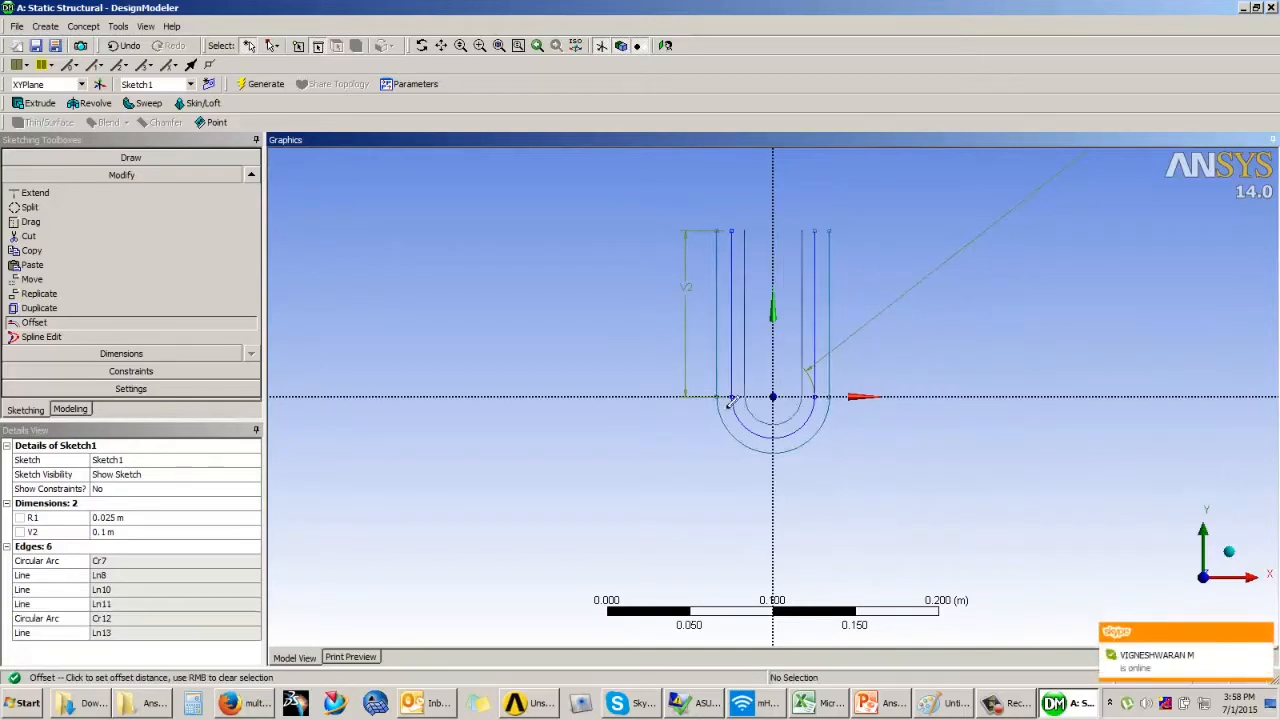
pyautogui.click(278, 373)
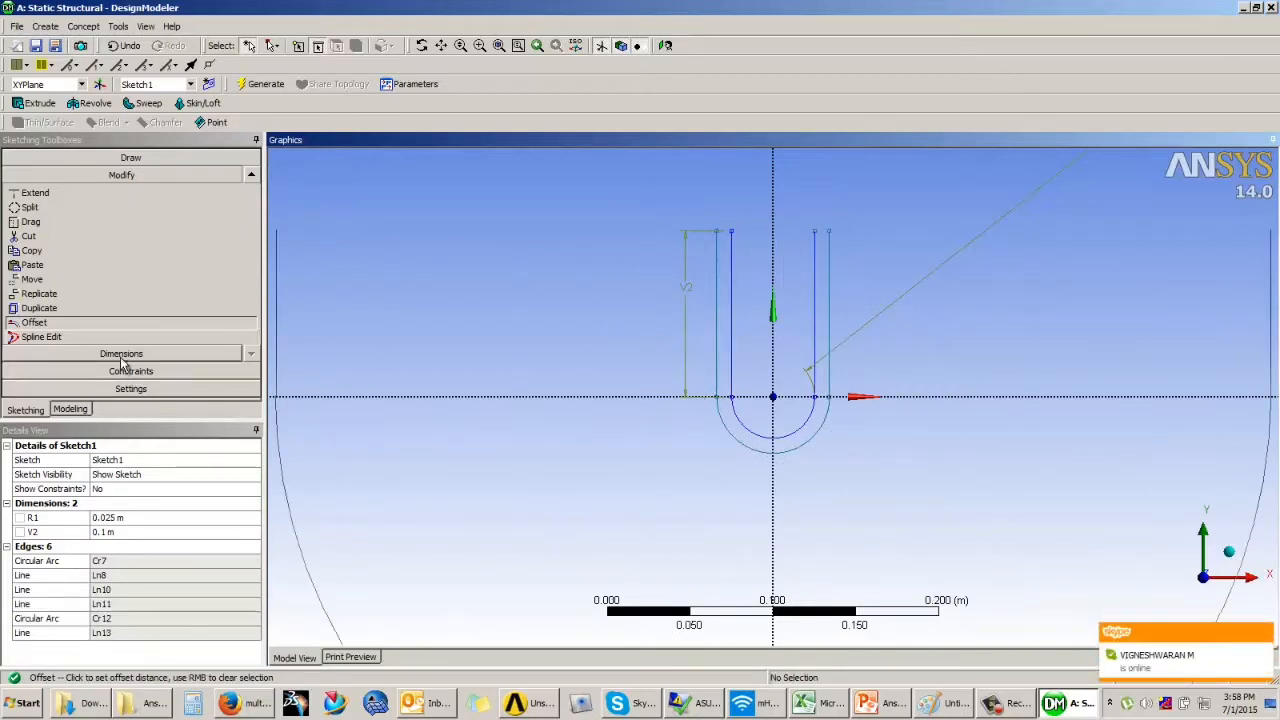
# - Close the upper ends of both prongs with short lines joining the inner and outer U profiles
pyautogui.click(121, 354)
pyautogui.click(121, 157)
pyautogui.click(29, 175)
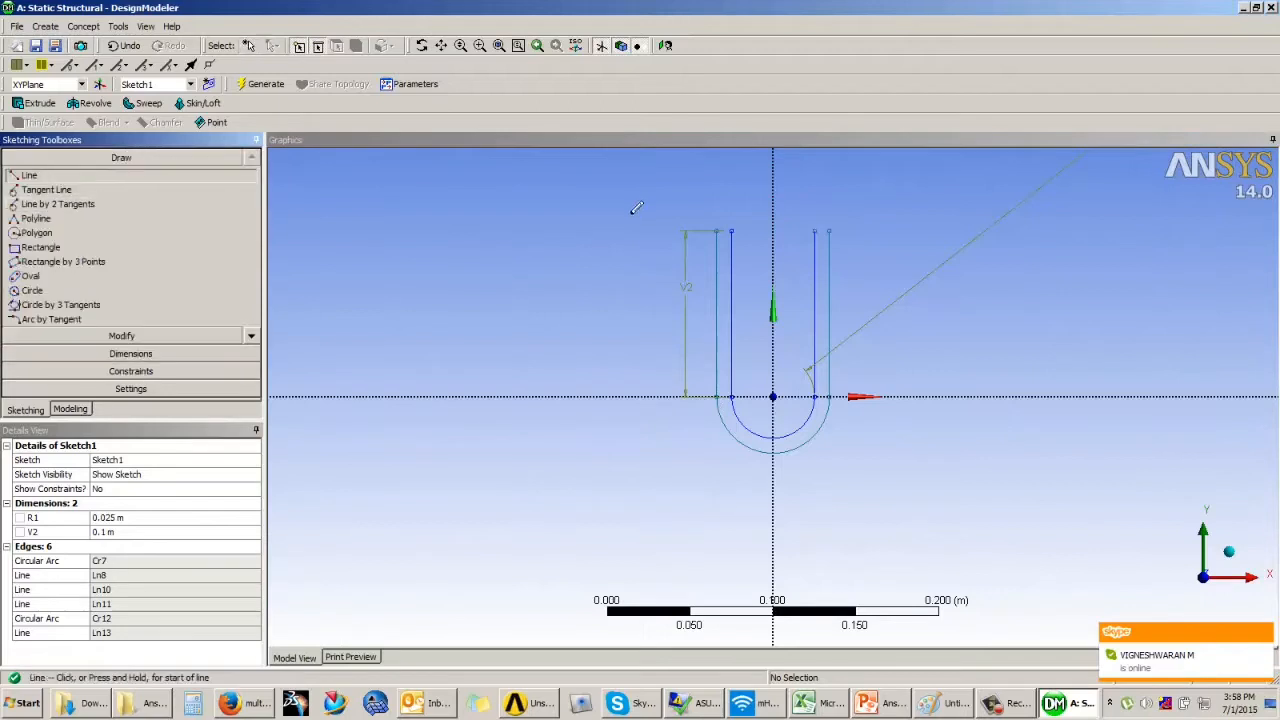
pyautogui.click(717, 229)
pyautogui.click(731, 229)
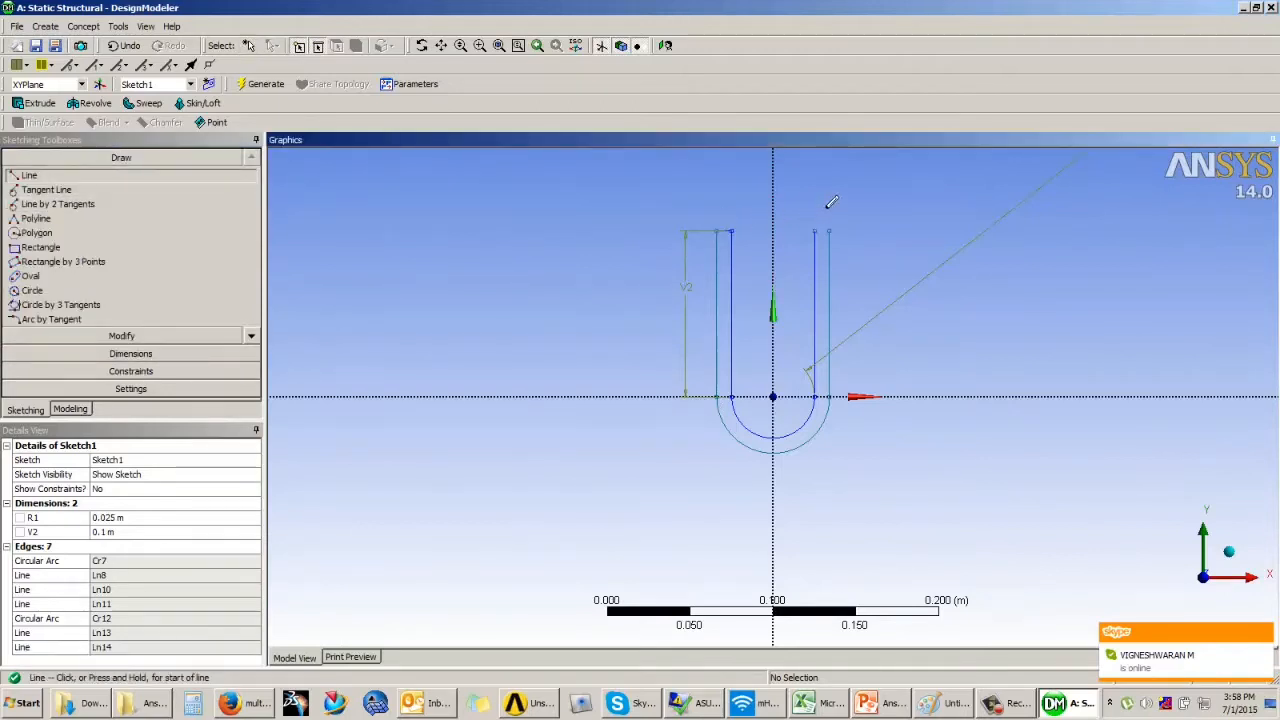
pyautogui.click(817, 230)
pyautogui.click(829, 231)
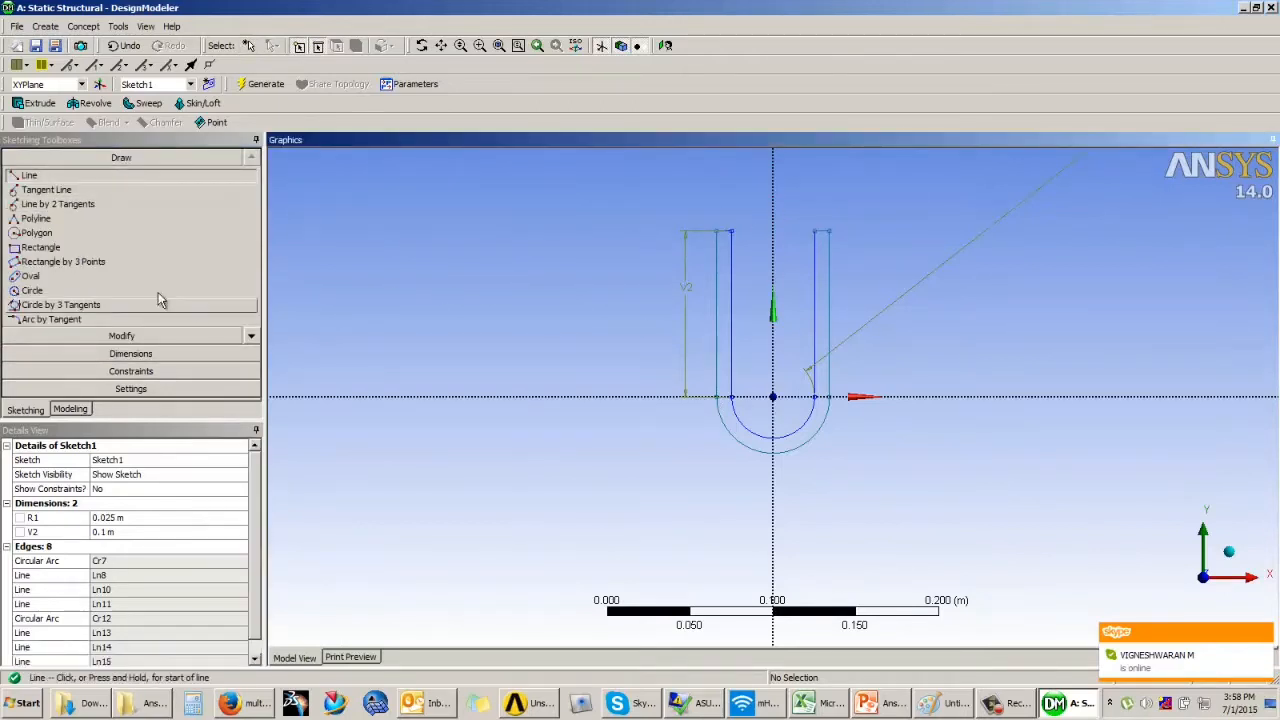
# - Dimension the width between the inner and outer lines of the -X prong and set it to 0.005 m
pyautogui.click(148, 353)
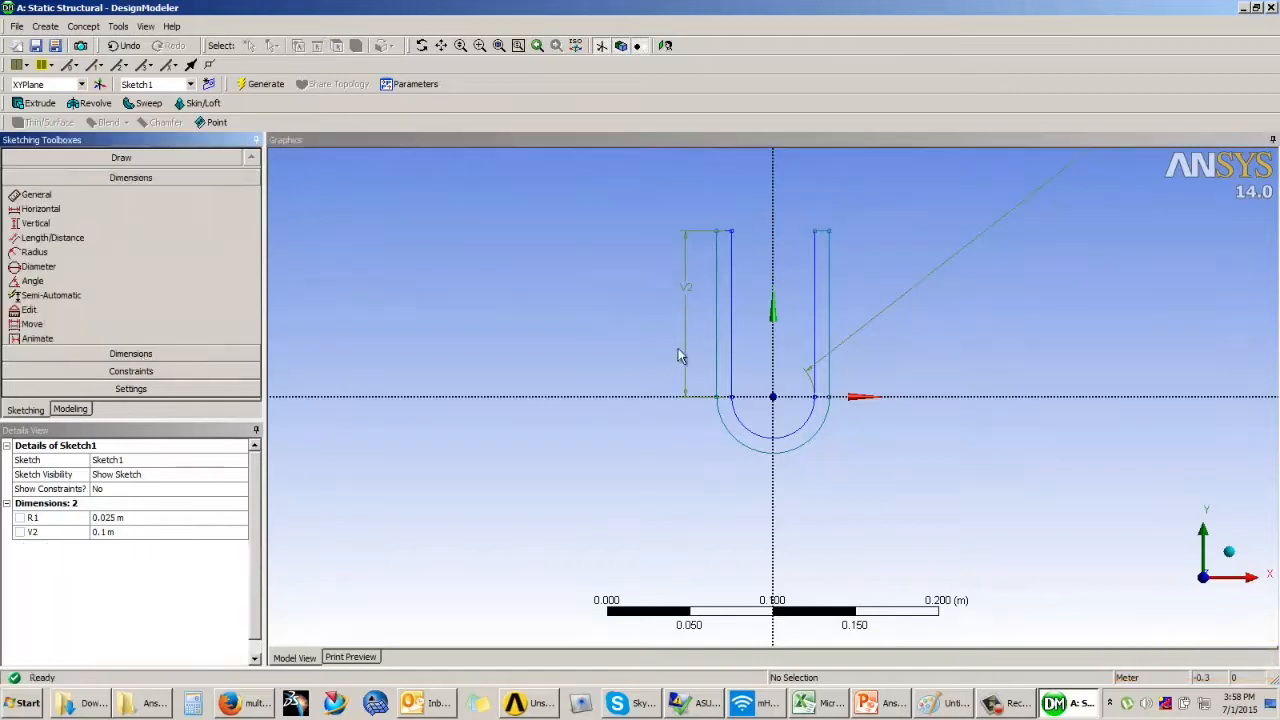
pyautogui.click(726, 240)
pyautogui.click(730, 193)
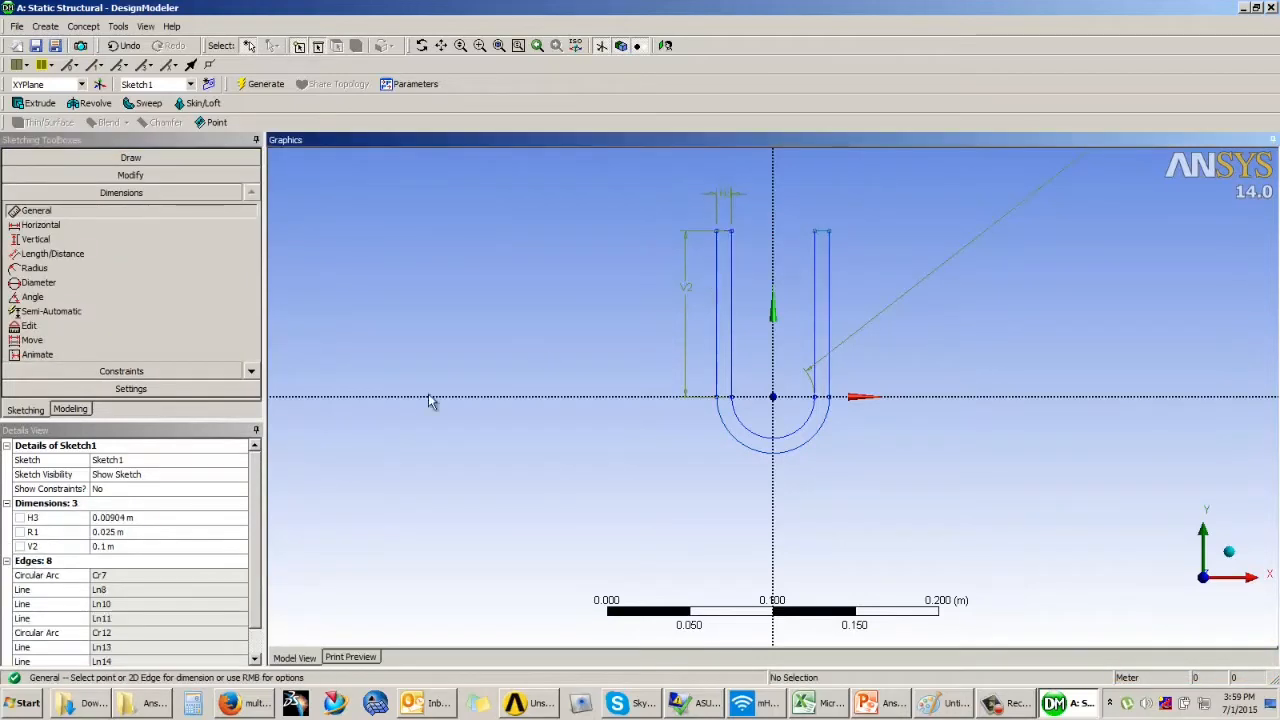
pyautogui.write('0')
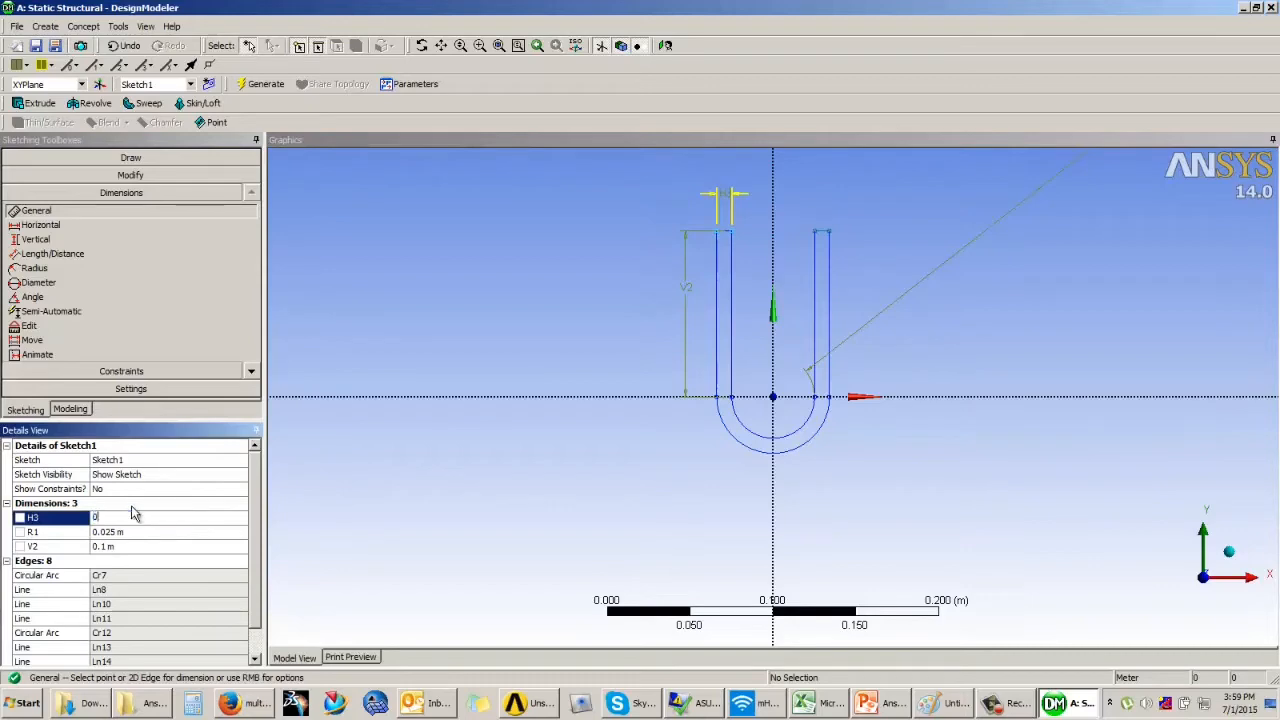
pyautogui.write('.005')
pyautogui.press('Return')
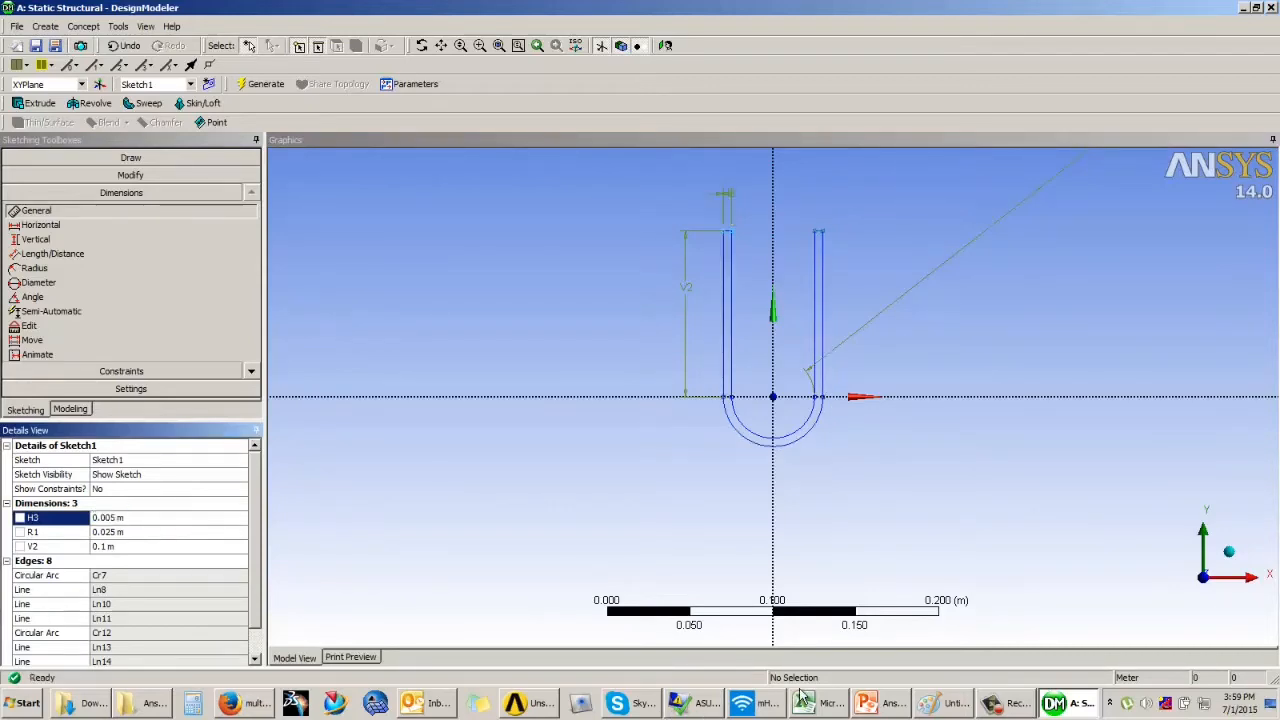
# - Check the tuning fork's stem dimensions on the Example 2 slide in PowerPoint and return to DesignModeler
pyautogui.hotkey('alt', 'Tab')
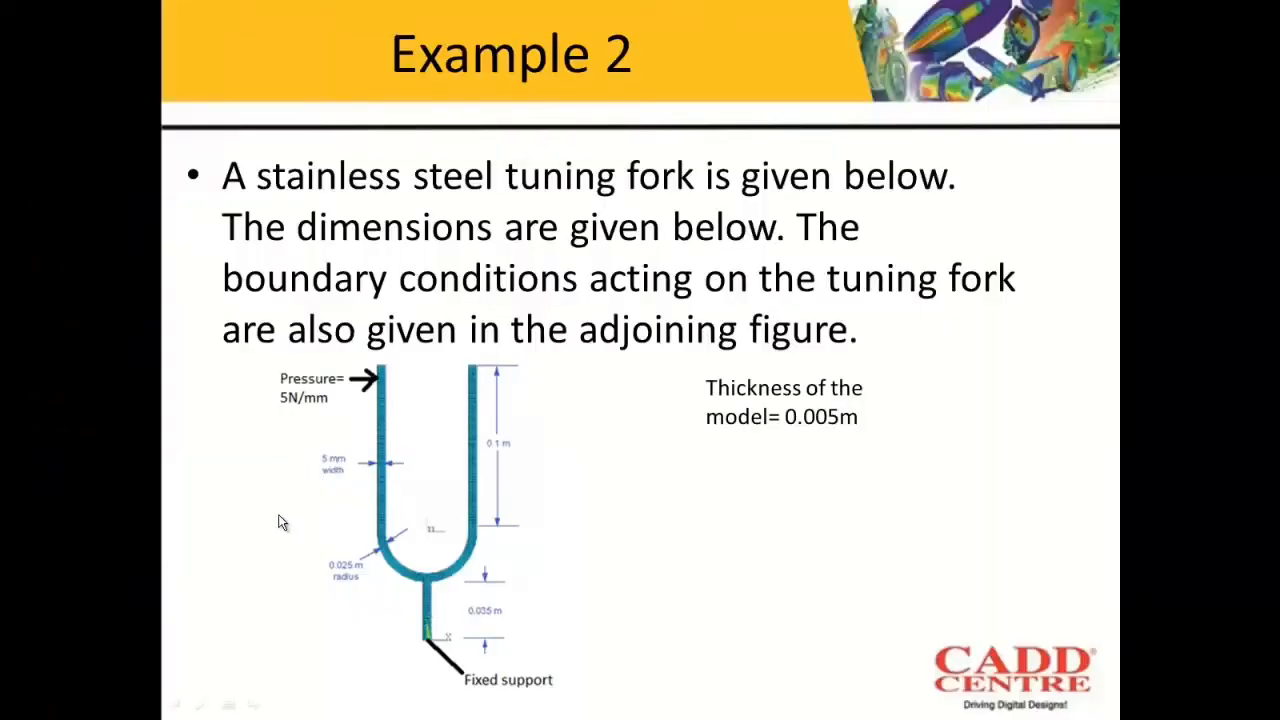
pyautogui.press('Escape')
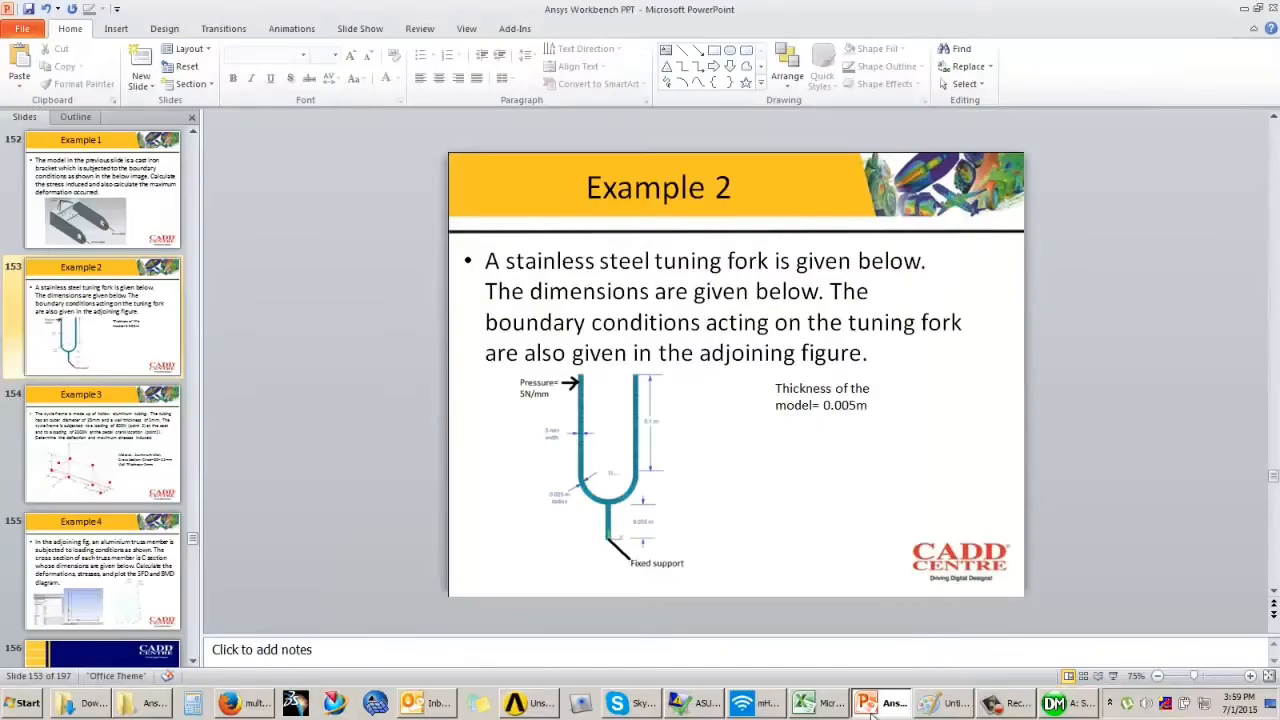
pyautogui.click(1052, 704)
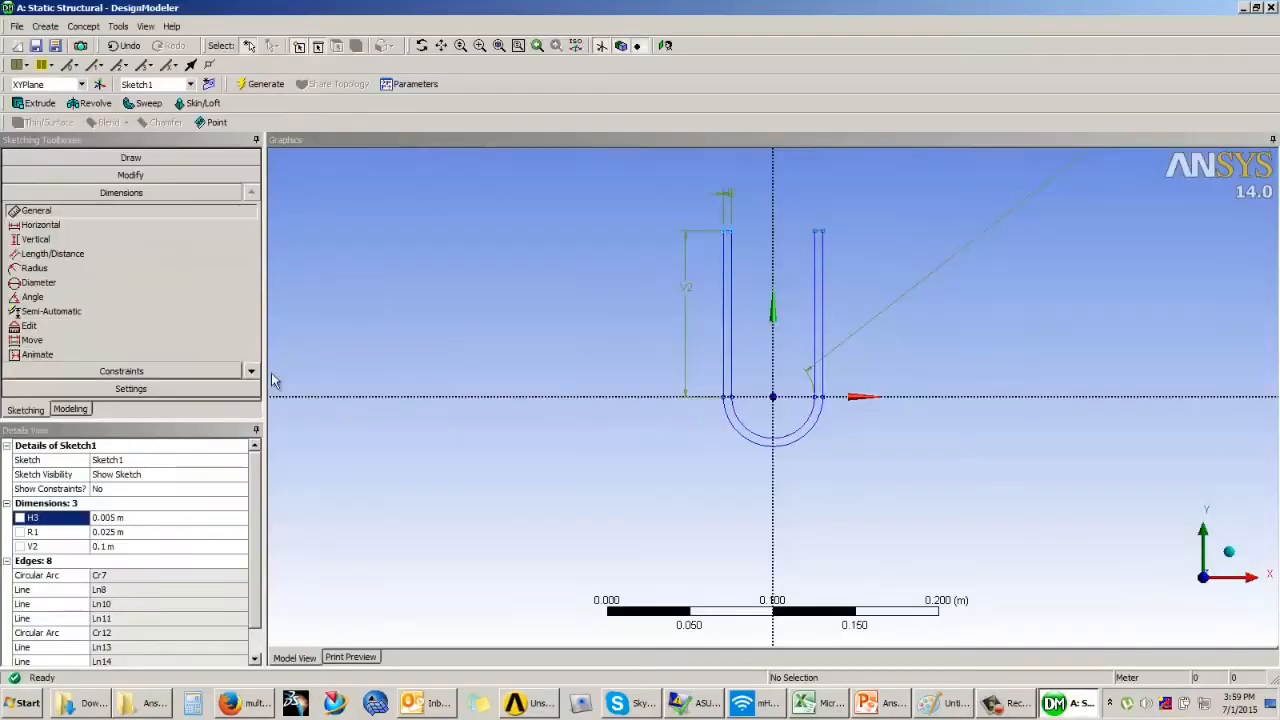
pyautogui.click(895, 704)
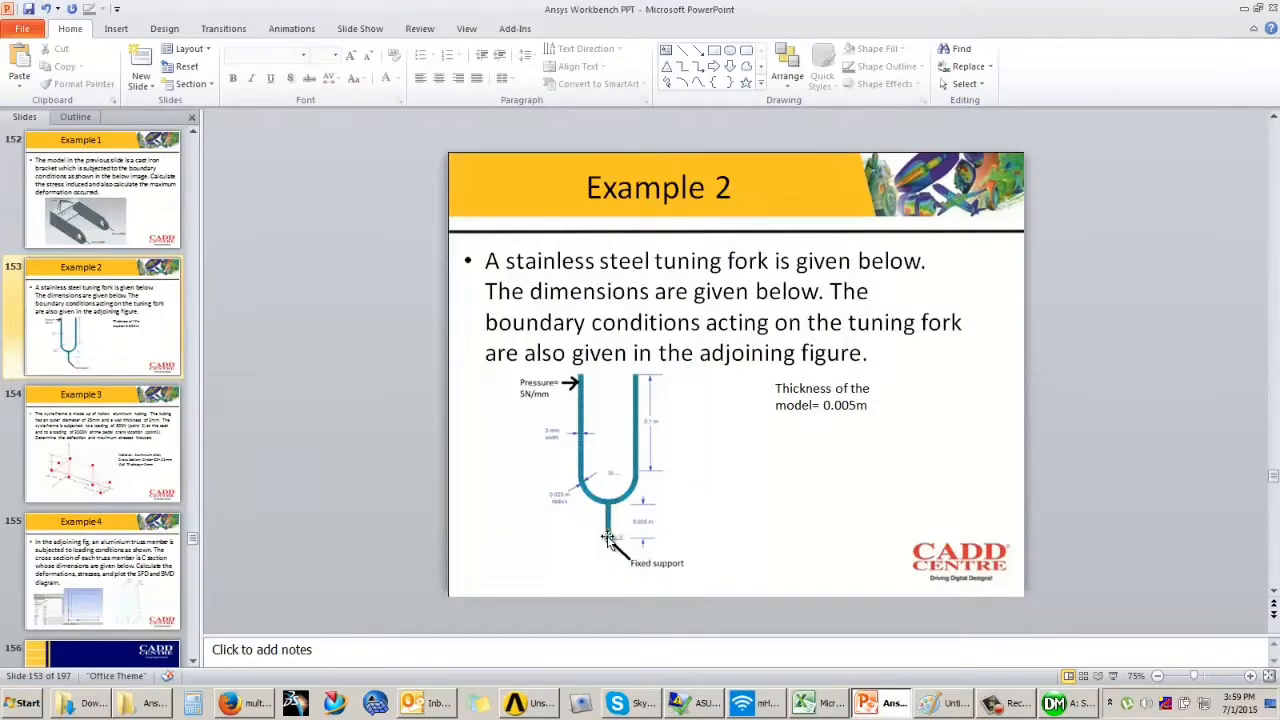
pyautogui.click(1113, 677)
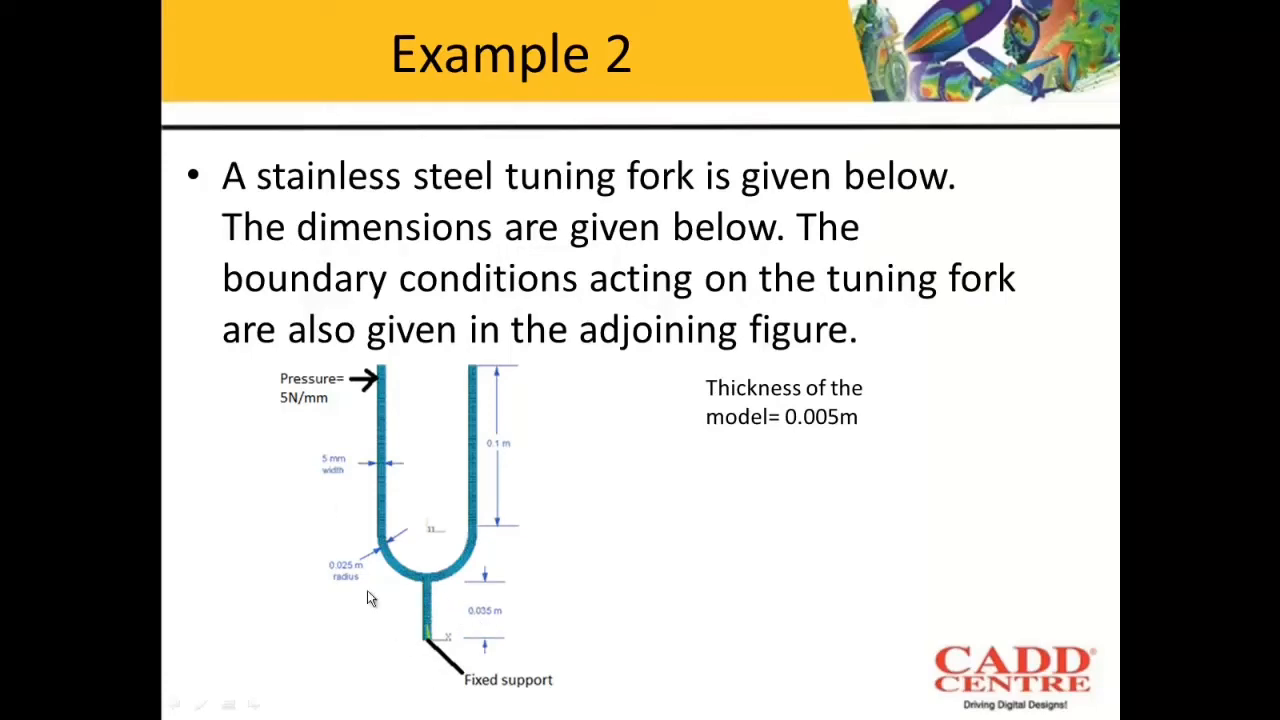
pyautogui.press('Escape')
pyautogui.click(1057, 705)
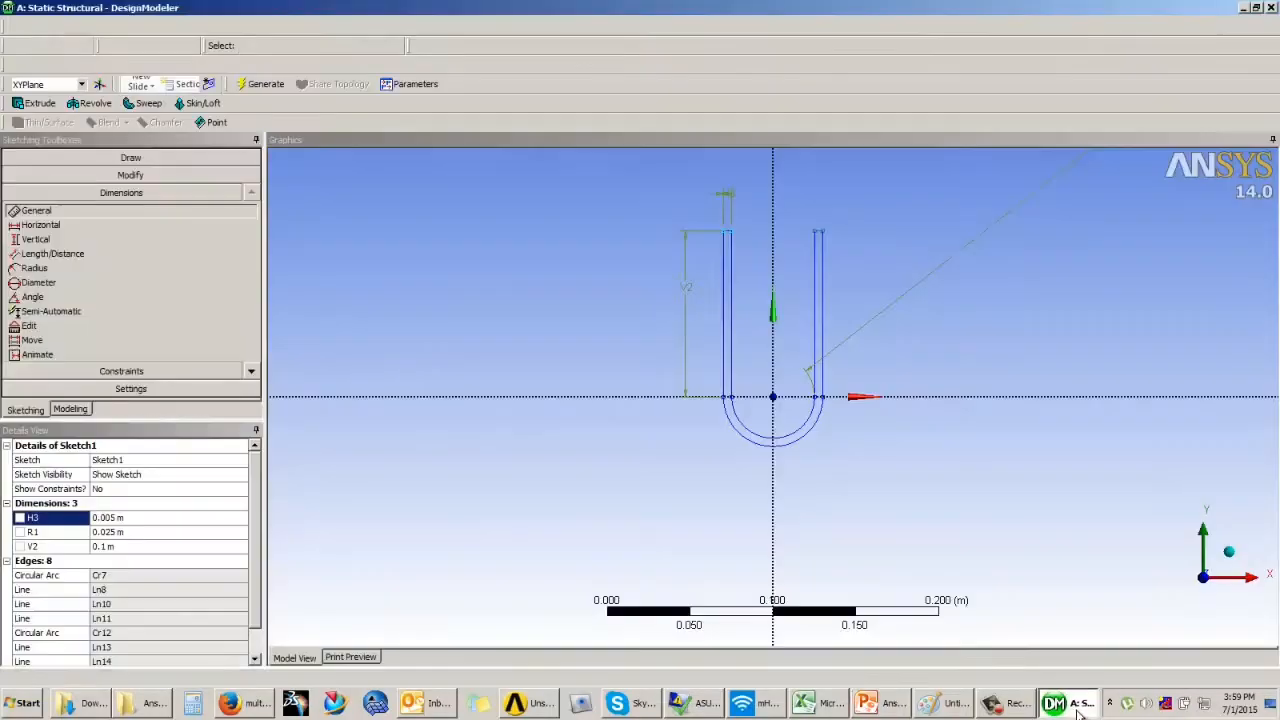
# - Draw a stem rectangle about 0.012 m wide and 0.068 m tall below the arc, straddling the Y axis
pyautogui.click(130, 158)
pyautogui.click(40, 247)
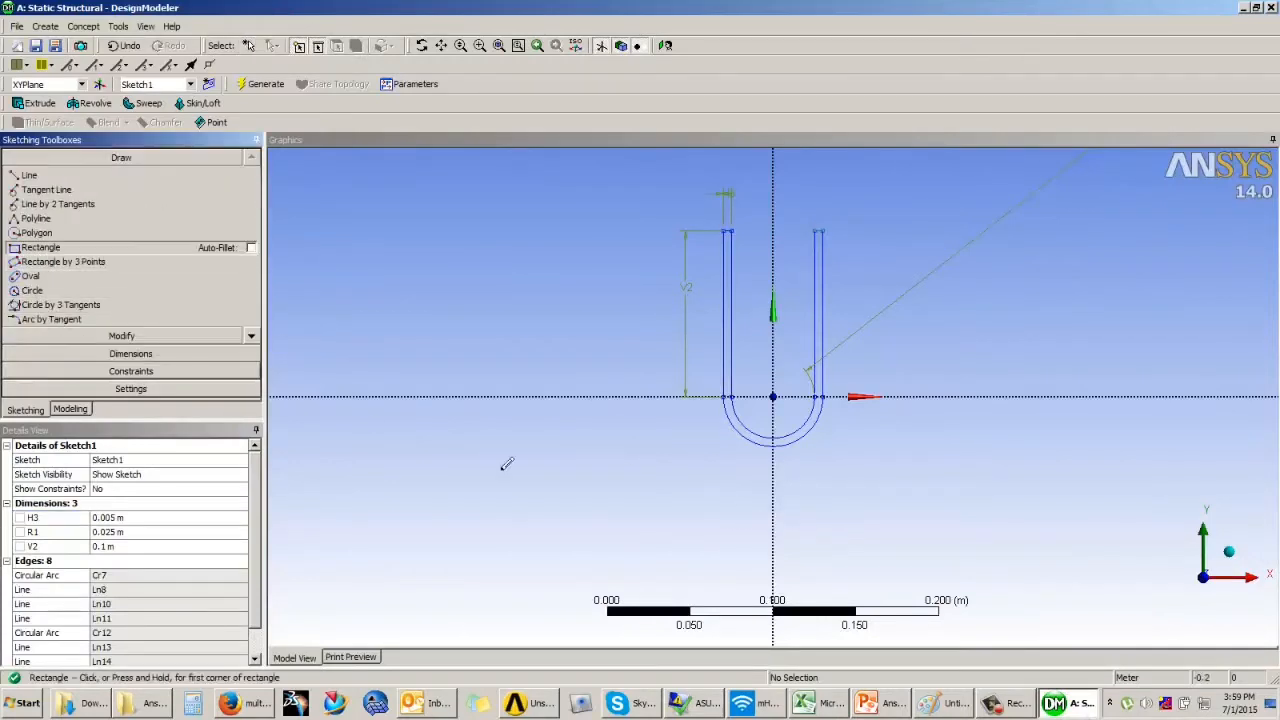
pyautogui.click(765, 462)
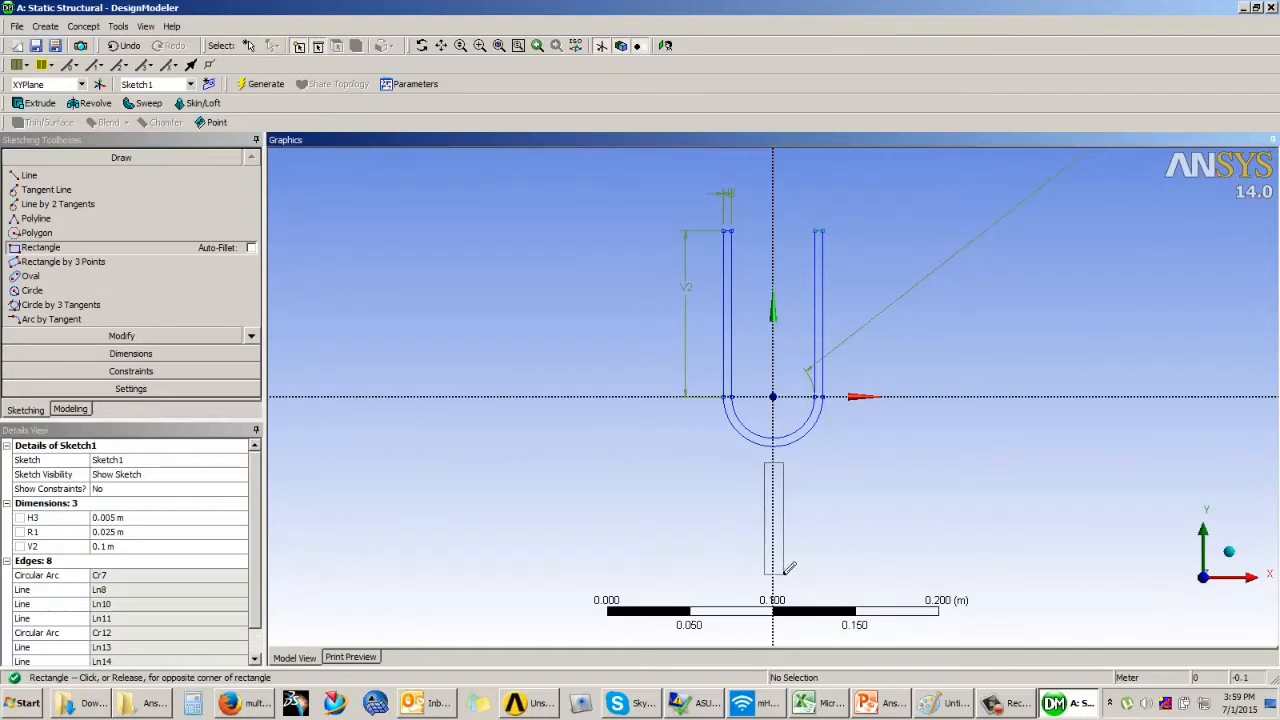
pyautogui.click(783, 576)
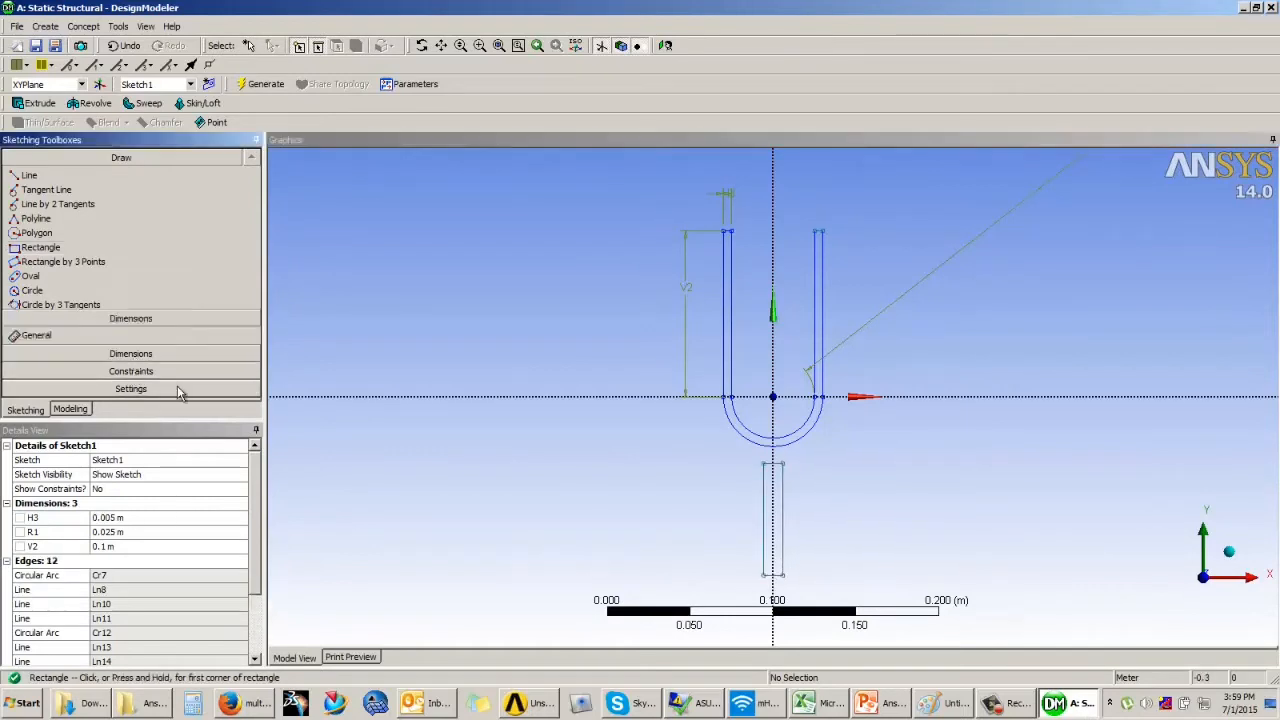
# - Dimension the stem rectangle's height and width
pyautogui.click(130, 353)
pyautogui.click(783, 530)
pyautogui.click(849, 500)
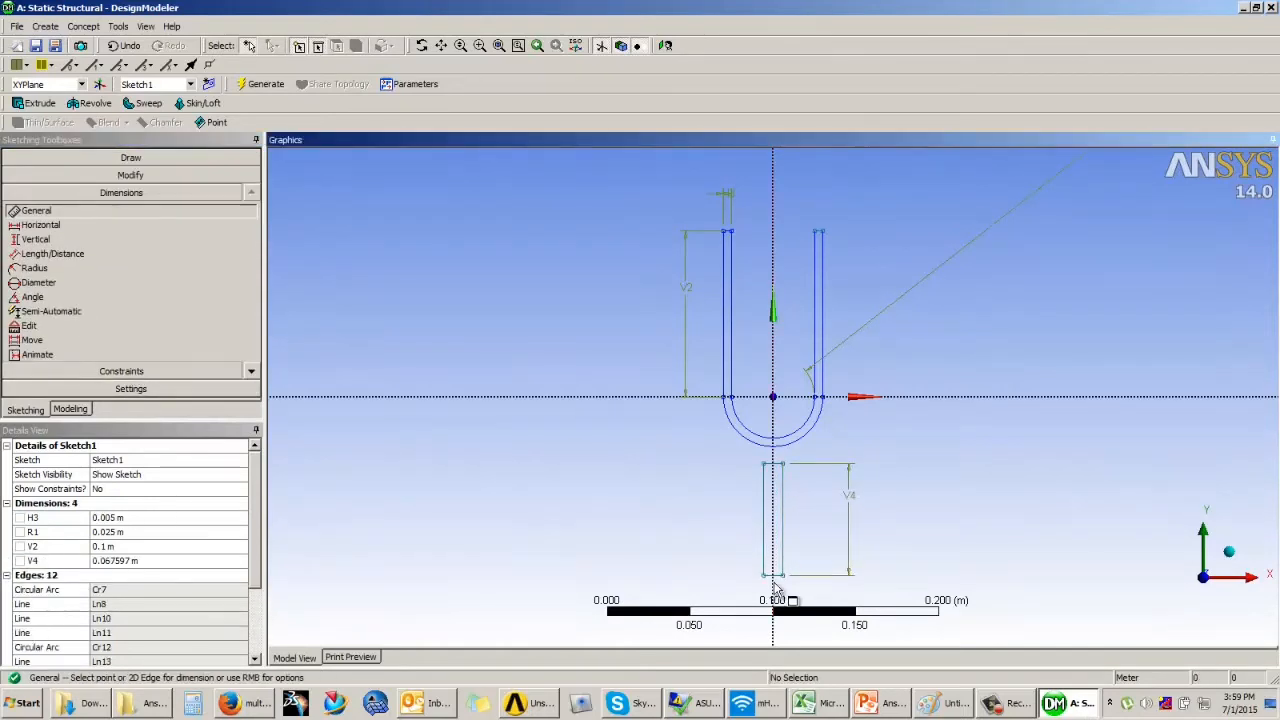
pyautogui.scroll(2, 778, 570)
pyautogui.click(778, 479)
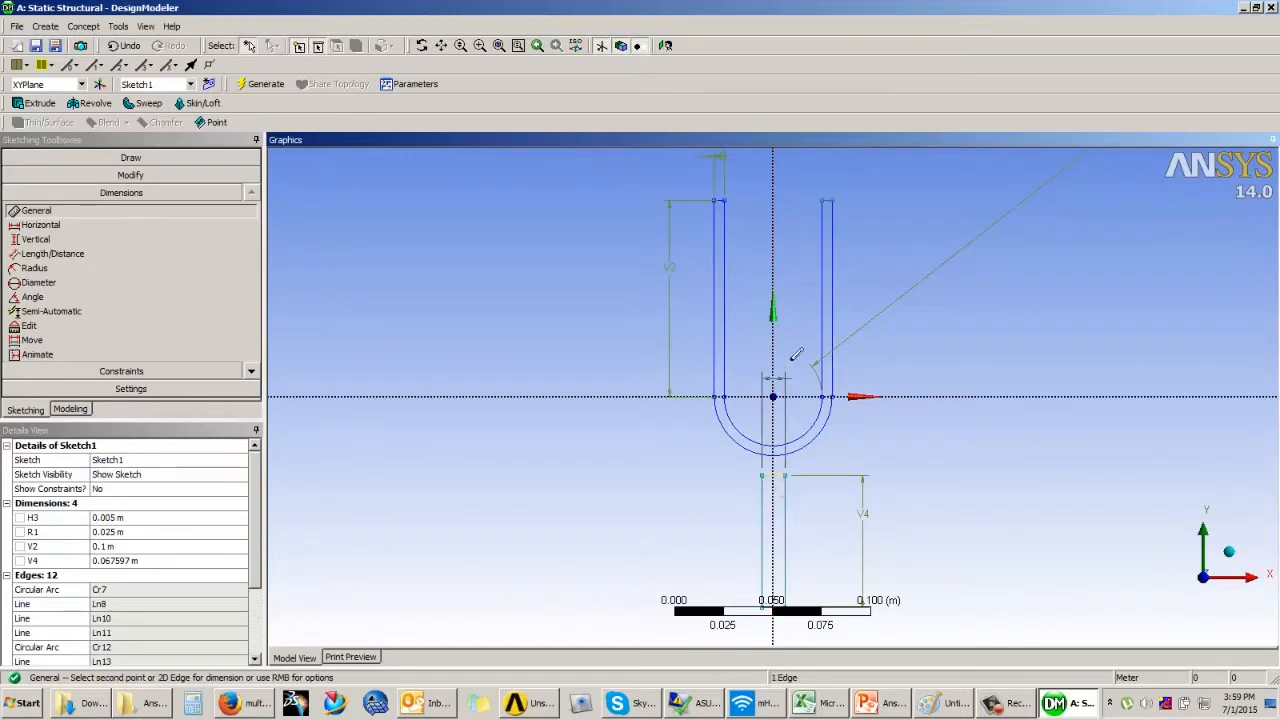
pyautogui.click(794, 346)
# - Set the stem rectangle's height to 0.035 m
pyautogui.click(132, 576)
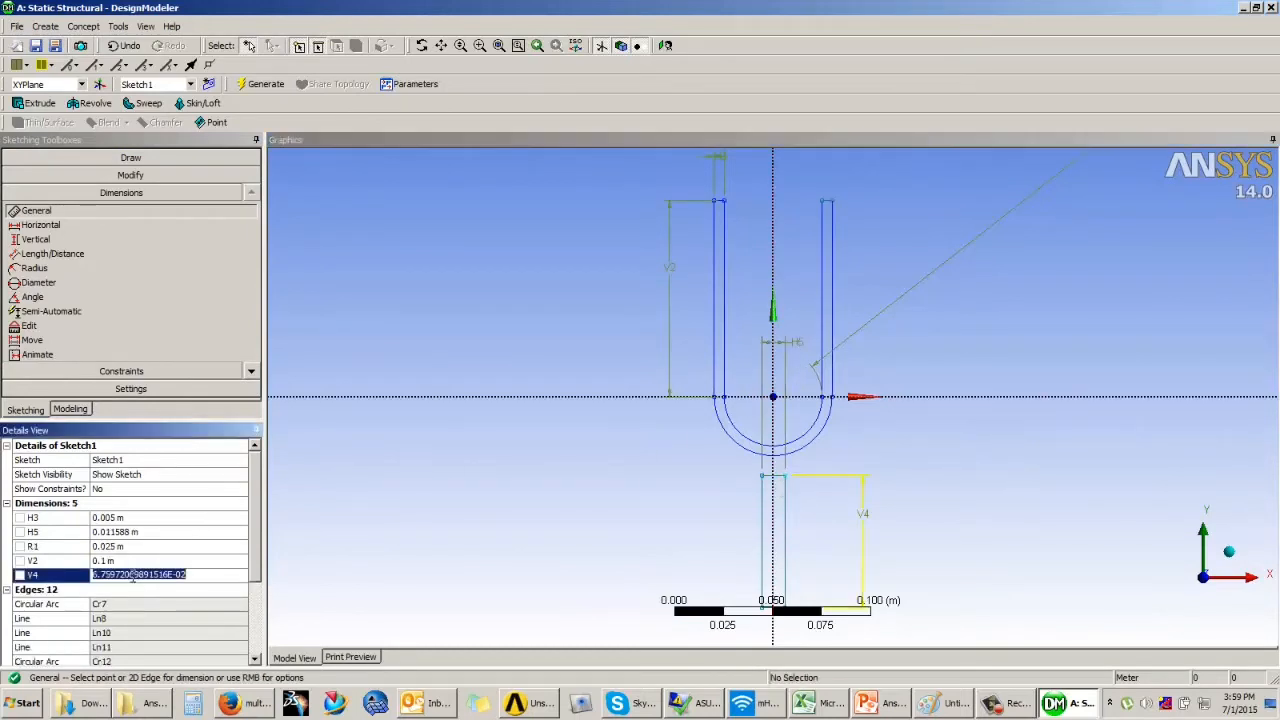
pyautogui.write('0.035')
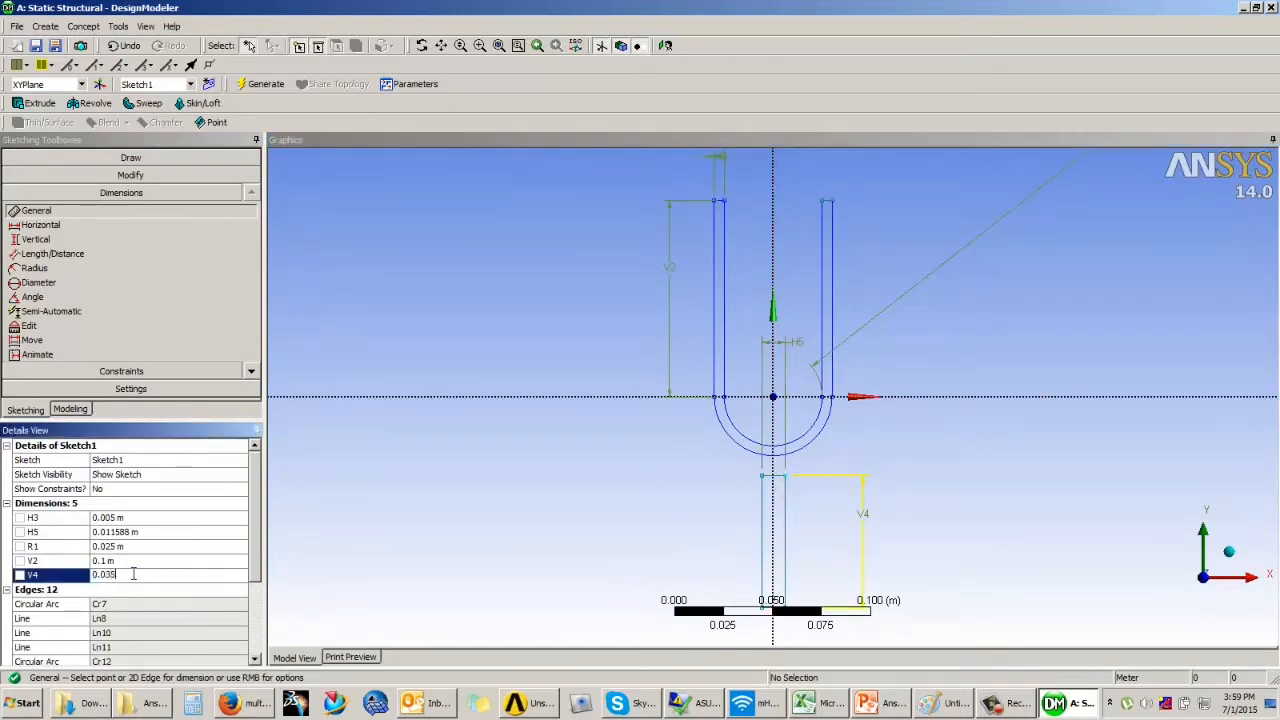
pyautogui.press('Return')
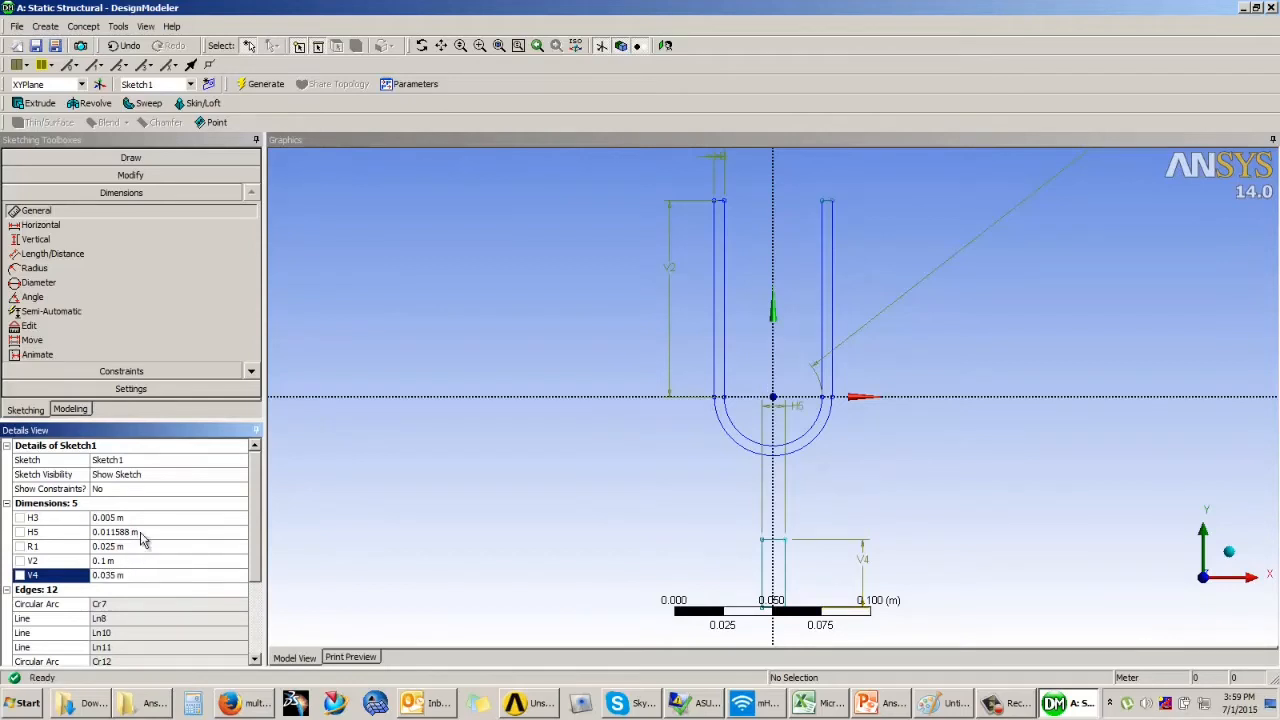
# - Set the stem rectangle's width to 0.005 m
pyautogui.click(140, 532)
pyautogui.write('0.0')
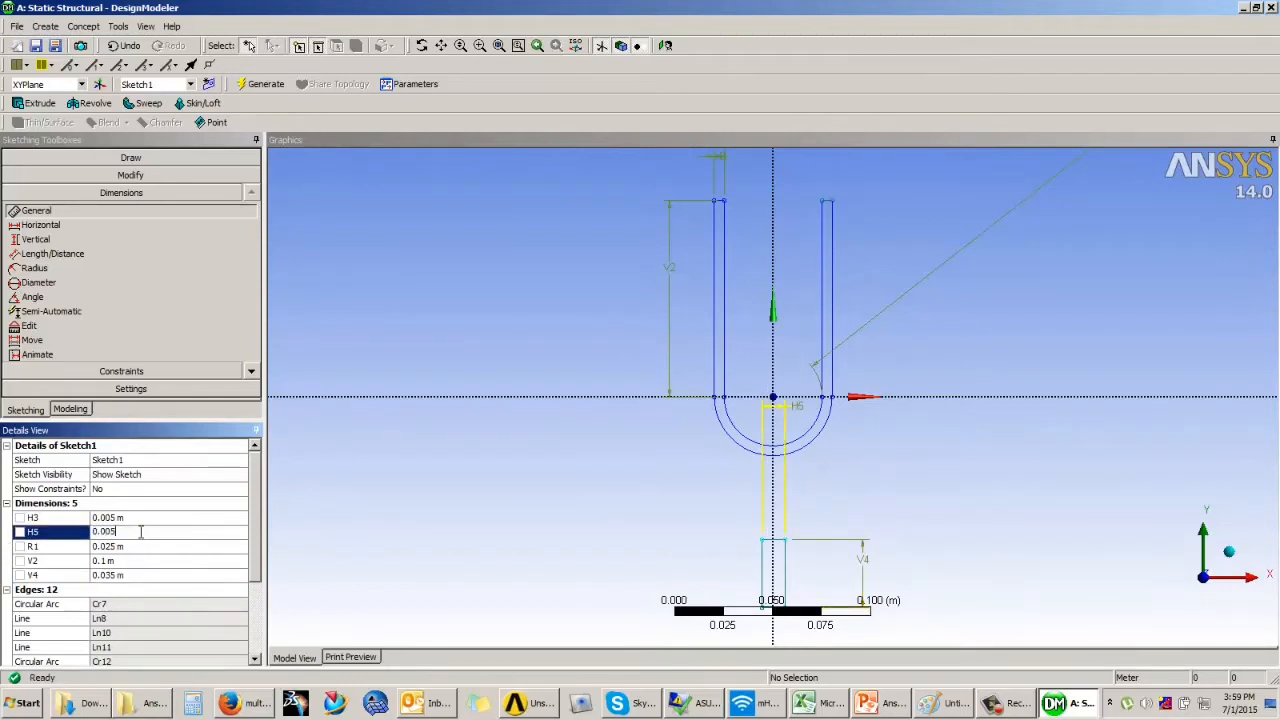
pyautogui.write('05')
pyautogui.press('Return')
# - Constrain the stem rectangle's two long sides to be symmetric about the Y axis
pyautogui.click(121, 371)
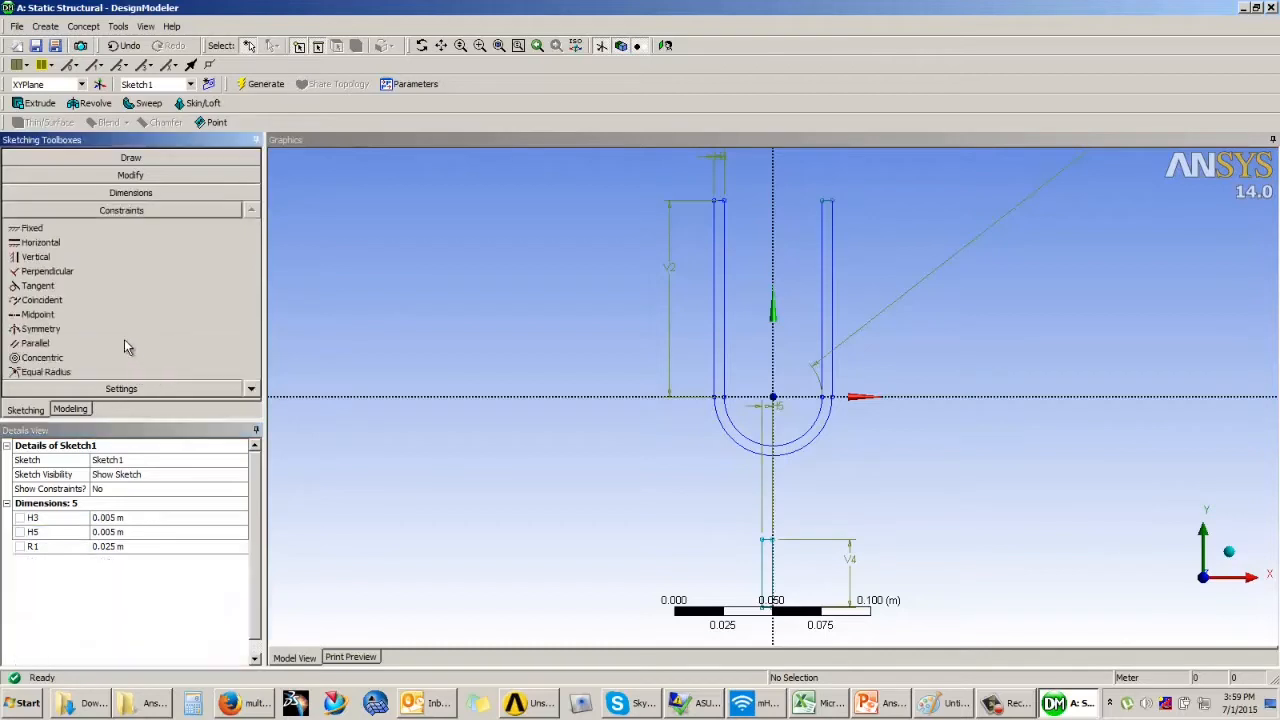
pyautogui.click(45, 329)
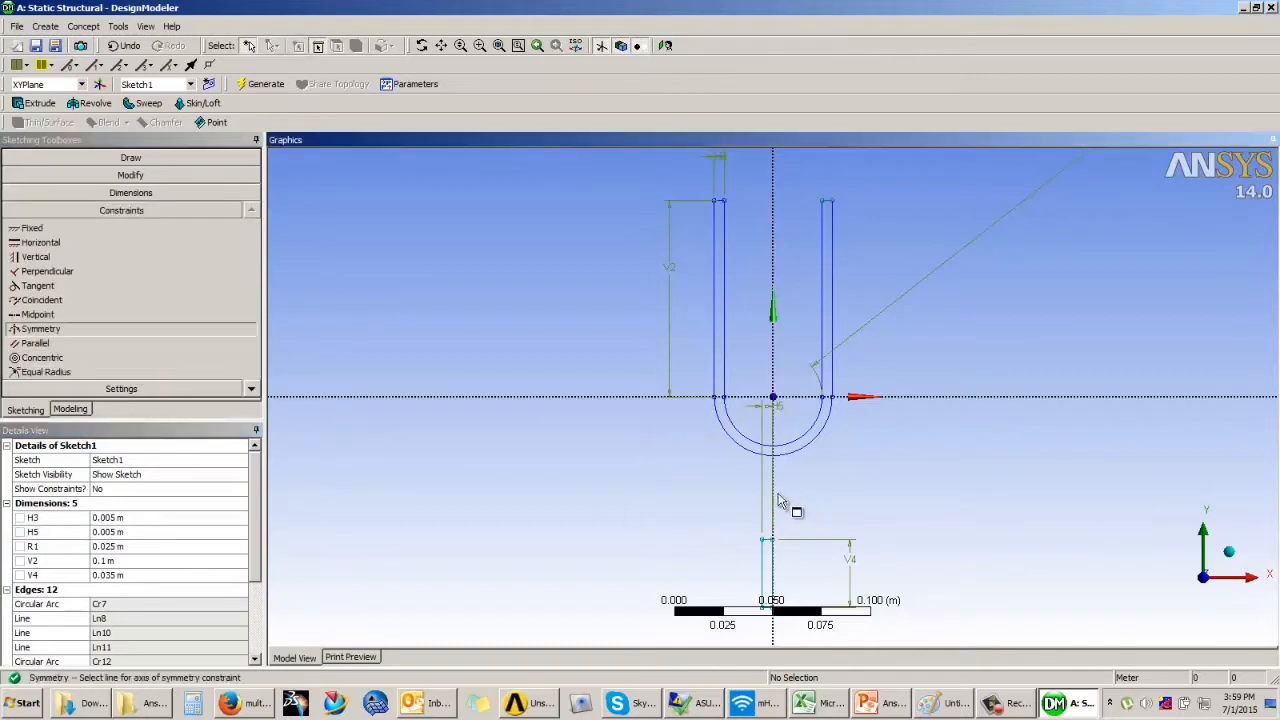
pyautogui.scroll(5, 777, 397)
pyautogui.scroll(2, 750, 413)
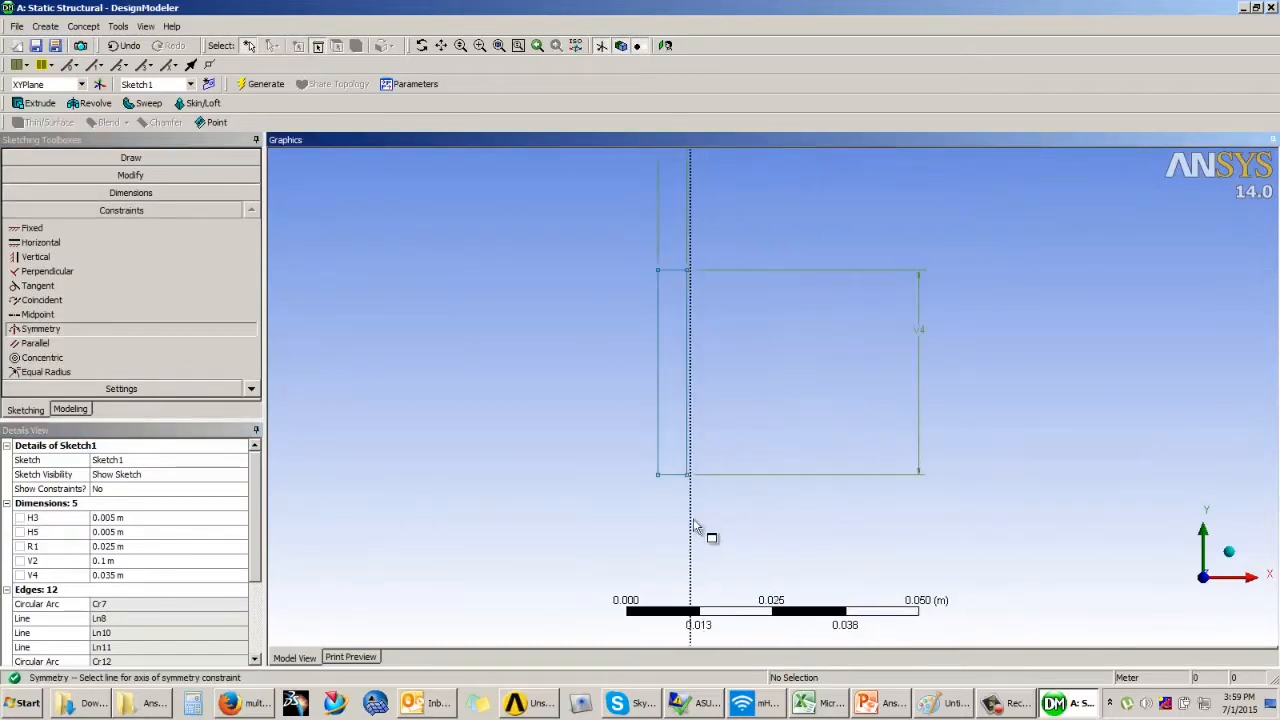
pyautogui.click(690, 487)
pyautogui.click(688, 450)
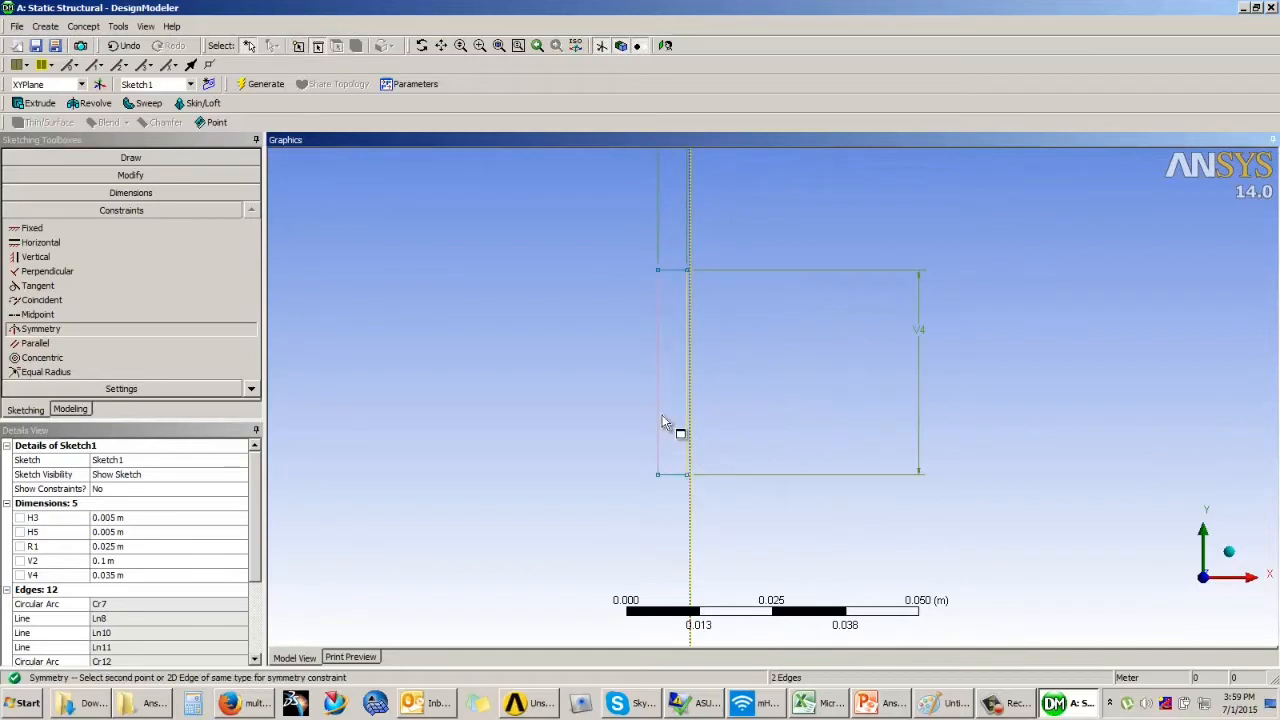
pyautogui.click(659, 430)
pyautogui.scroll(-5, 736, 472)
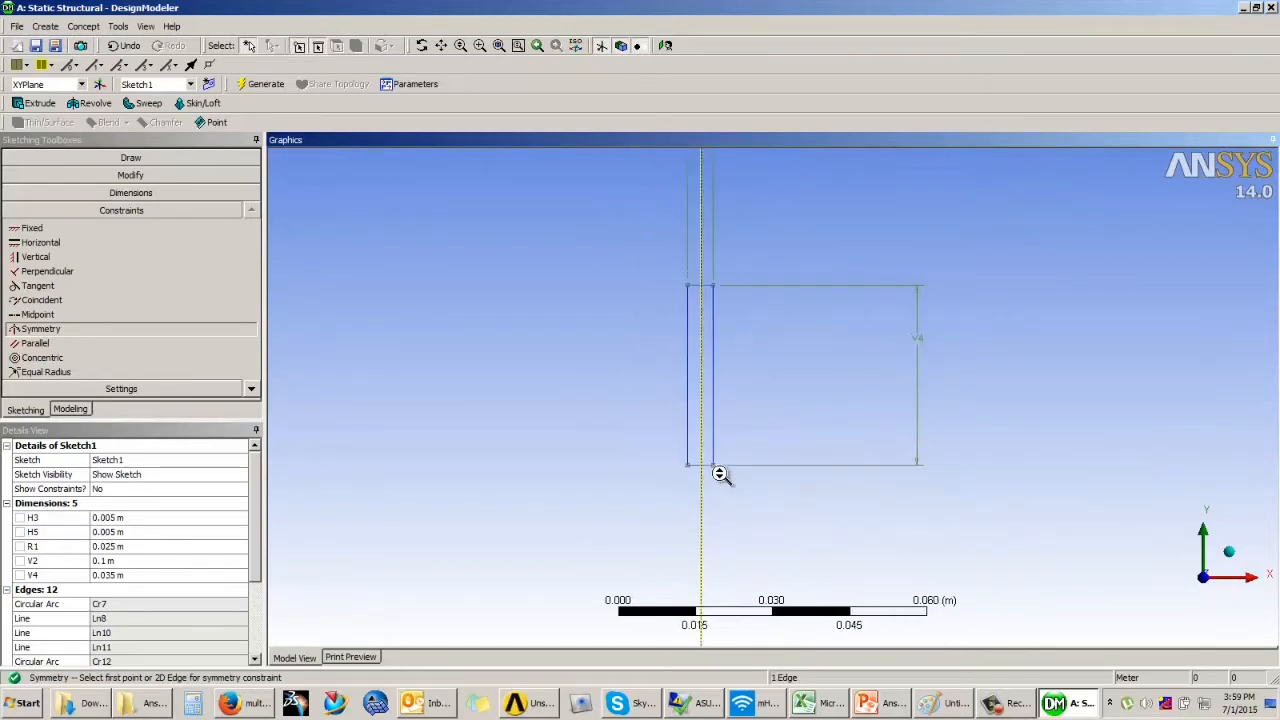
# - Move the stem rectangle up along the Y axis until its upper edge lies just inside the fork's outer arc
pyautogui.click(121, 175)
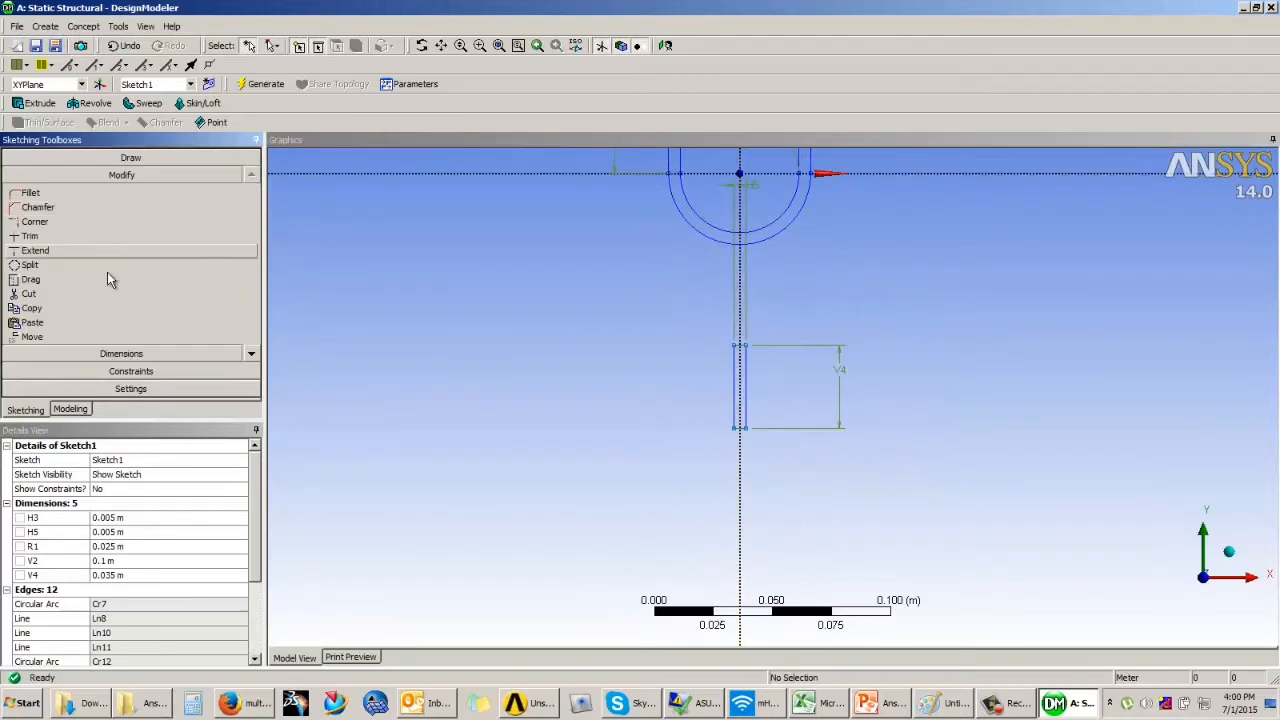
pyautogui.click(252, 355)
pyautogui.click(252, 355)
pyautogui.click(252, 355)
pyautogui.click(252, 355)
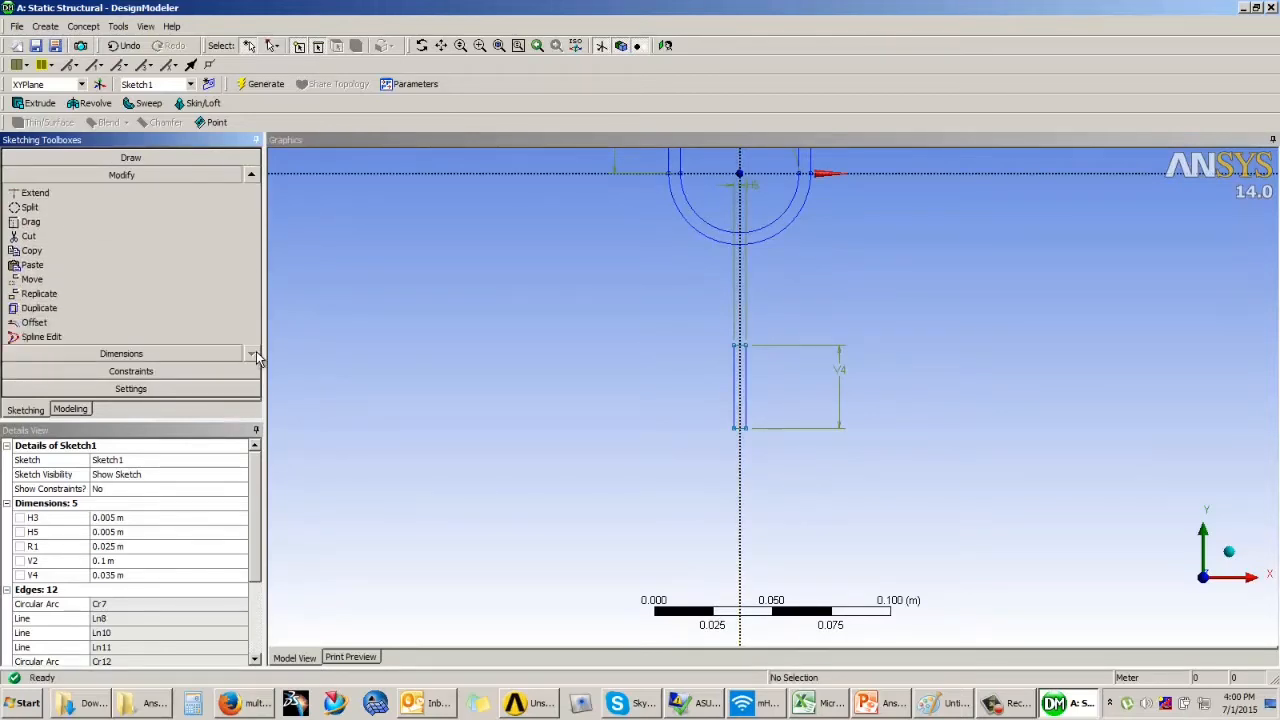
pyautogui.click(35, 226)
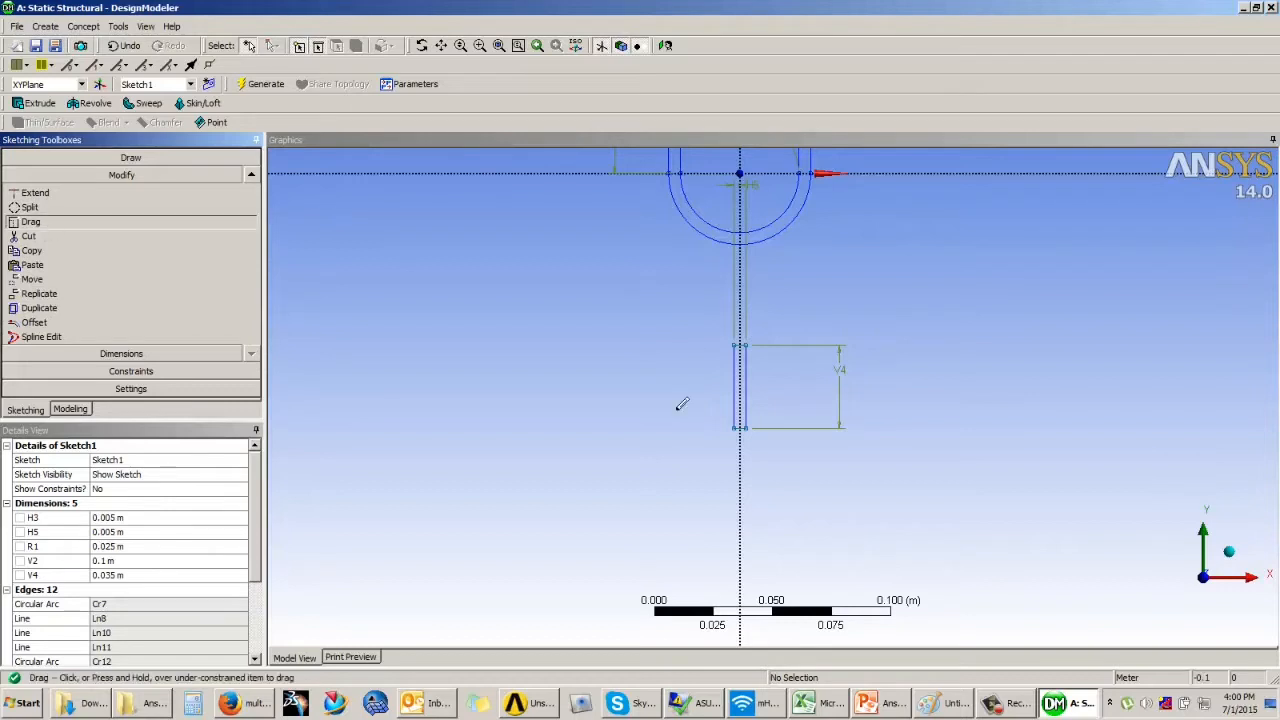
pyautogui.scroll(4, 776, 326)
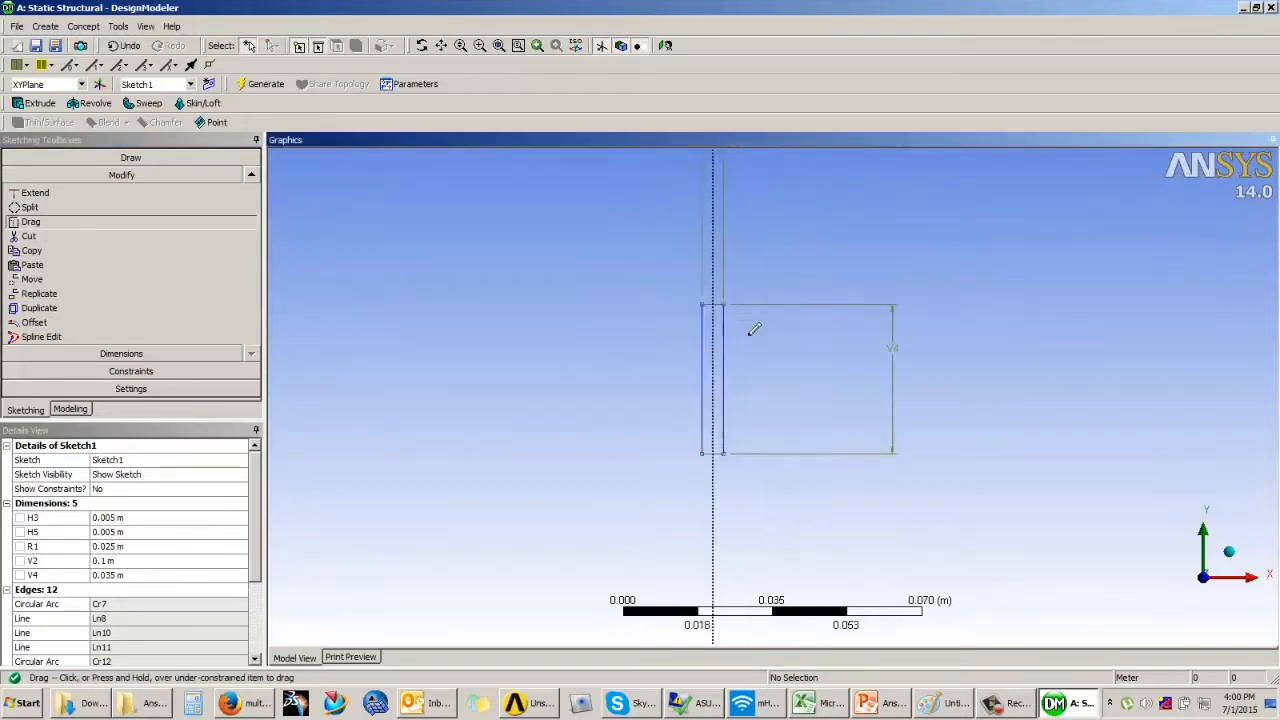
pyautogui.moveTo(703, 285); pyautogui.dragTo(708, 188)
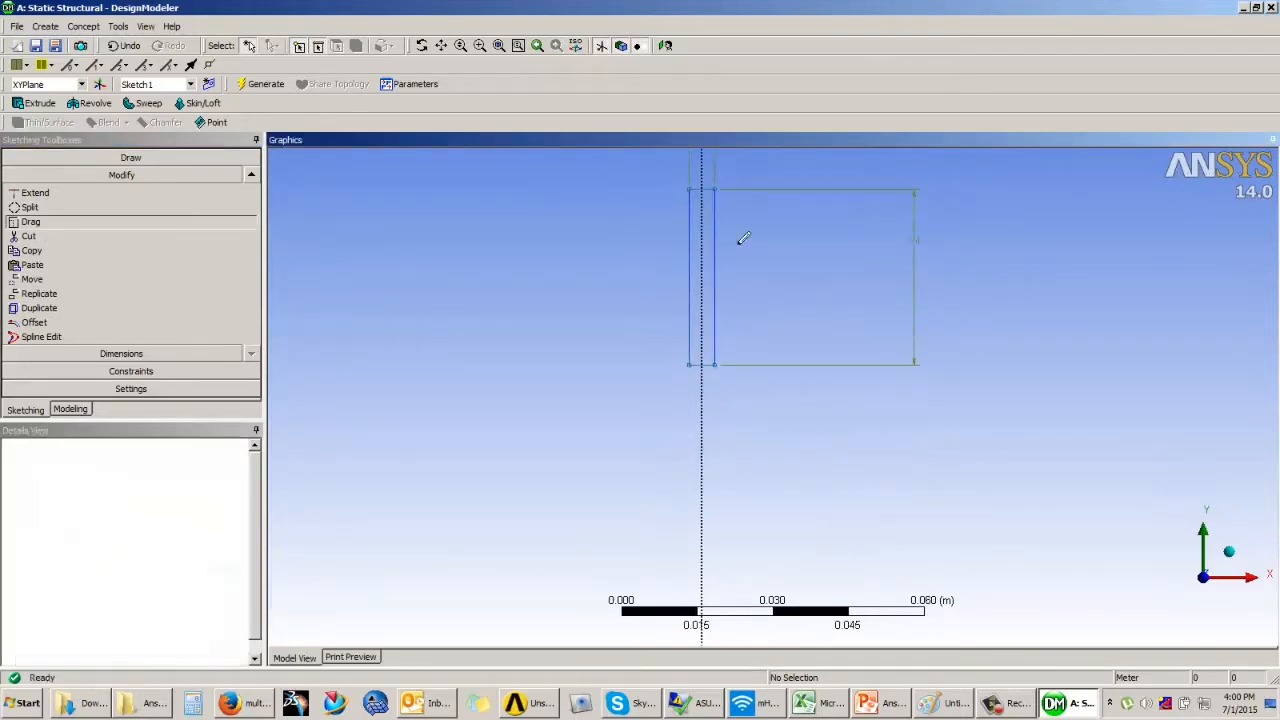
pyautogui.keyDown('ctrl'); pyautogui.moveTo(755, 329); pyautogui.dragTo(717, 623, button='middle'); pyautogui.keyUp('ctrl')
pyautogui.moveTo(655, 487)
pyautogui.mouseDown()
pyautogui.moveTo(686, 337)
pyautogui.moveTo(674, 360)
pyautogui.mouseUp()
pyautogui.scroll(2, 632, 345)
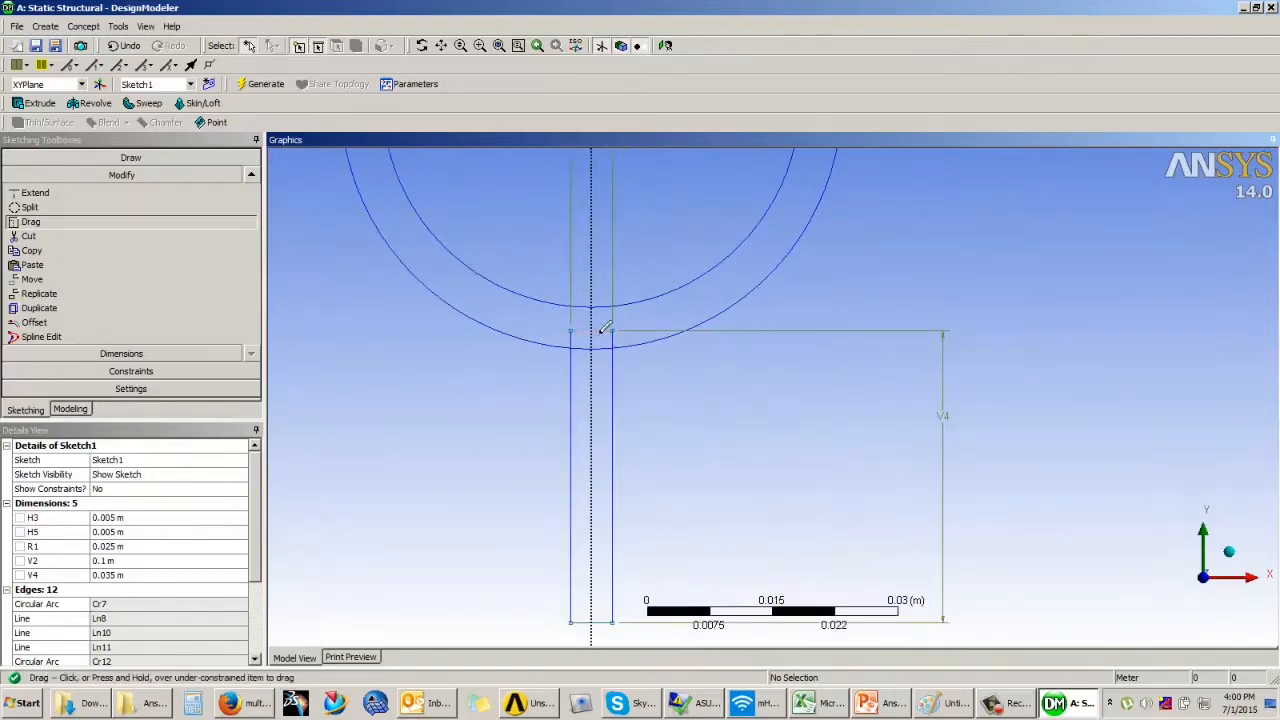
pyautogui.moveTo(606, 328); pyautogui.dragTo(607, 342)
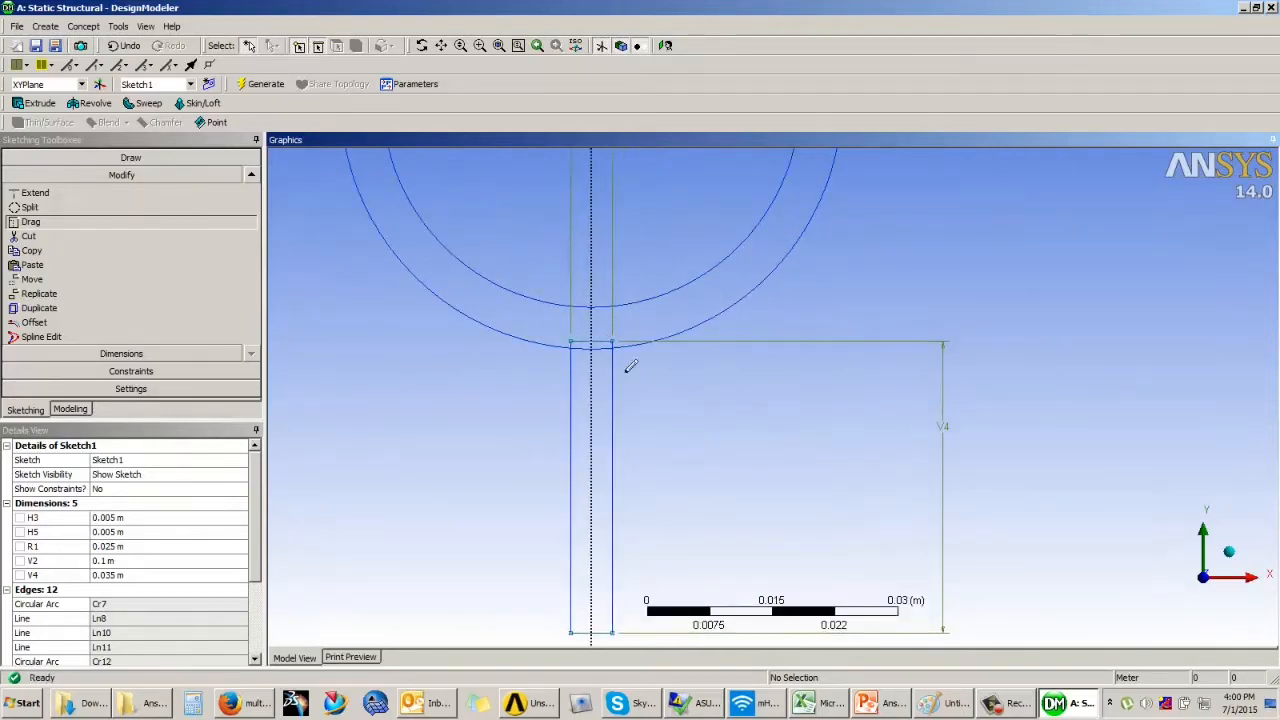
# - Make the stem rectangle's upper corner coincident with the fork's outer arc
pyautogui.click(124, 372)
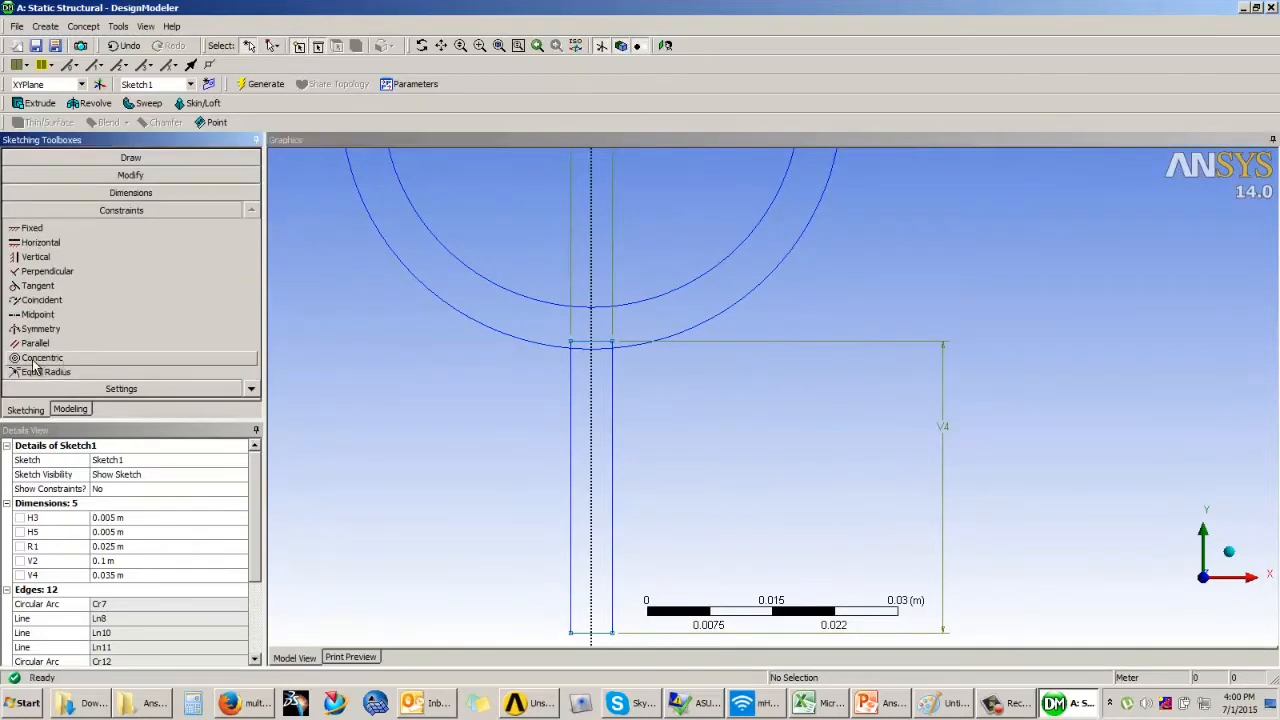
pyautogui.click(40, 300)
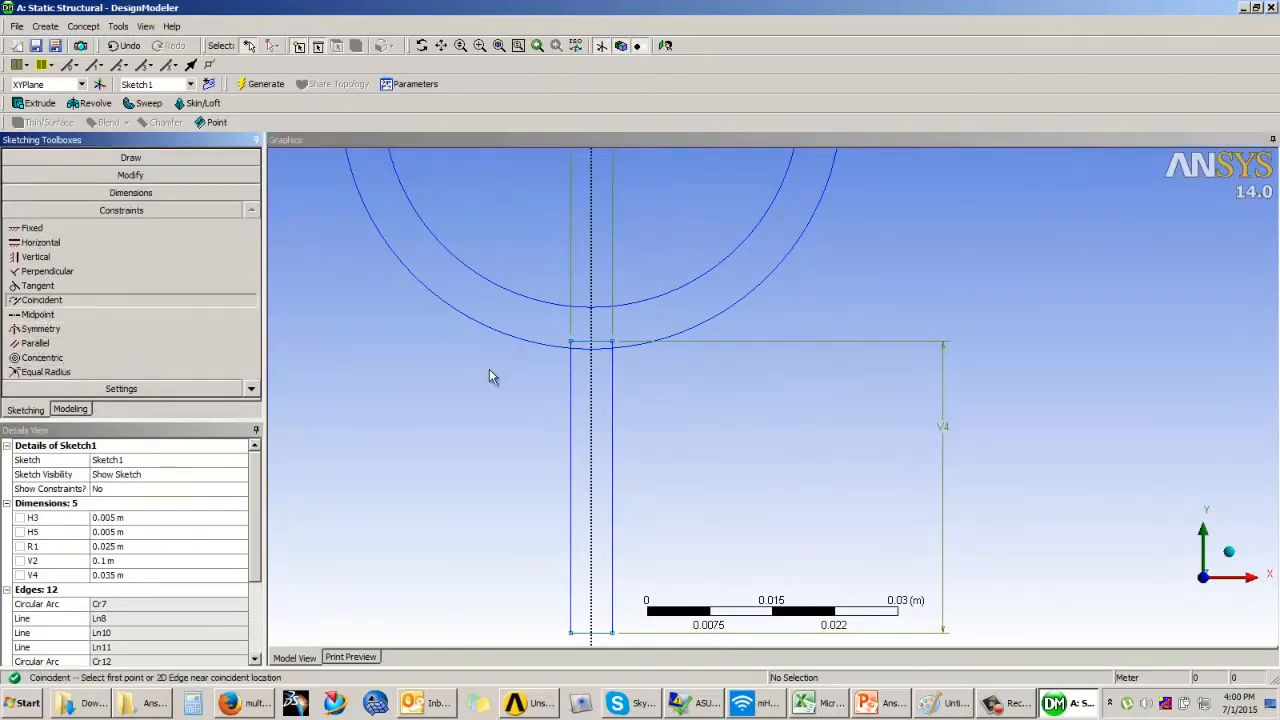
pyautogui.click(612, 343)
pyautogui.click(604, 364)
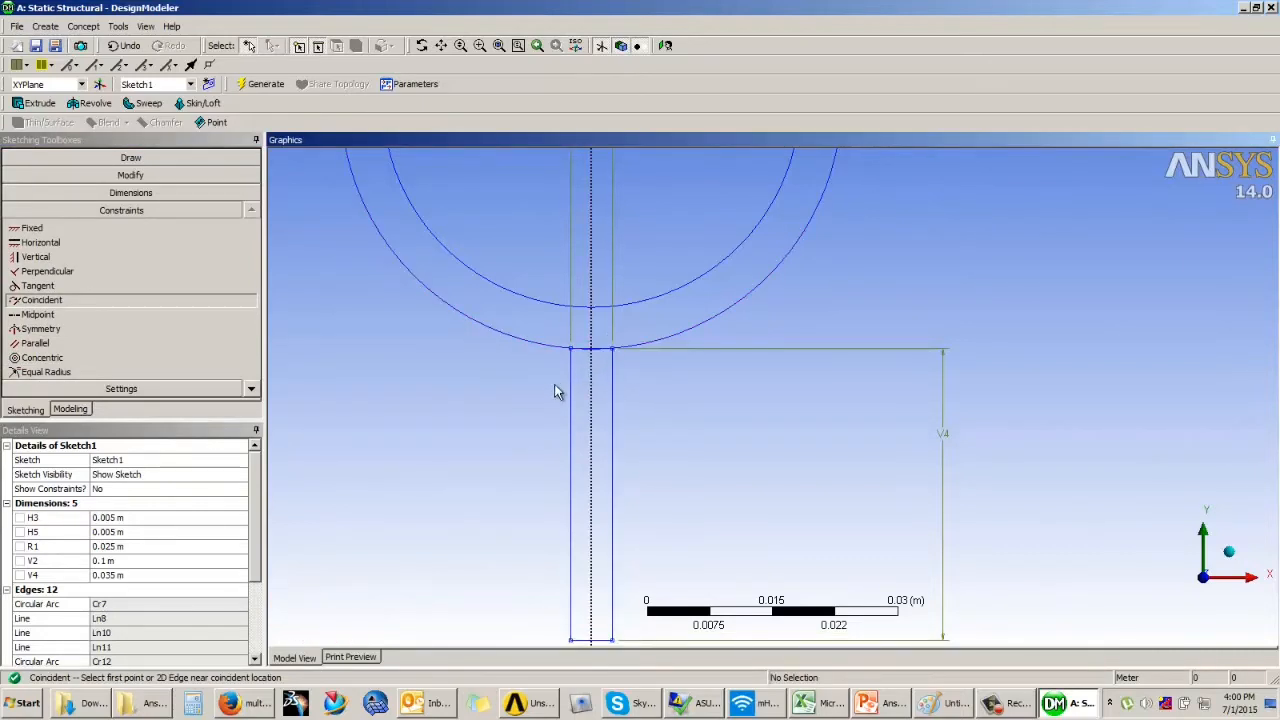
# - Trim away the stem's upper edge and the outer arc portion between the stem sides on both sides of the Y axis
pyautogui.scroll(5, 669, 395)
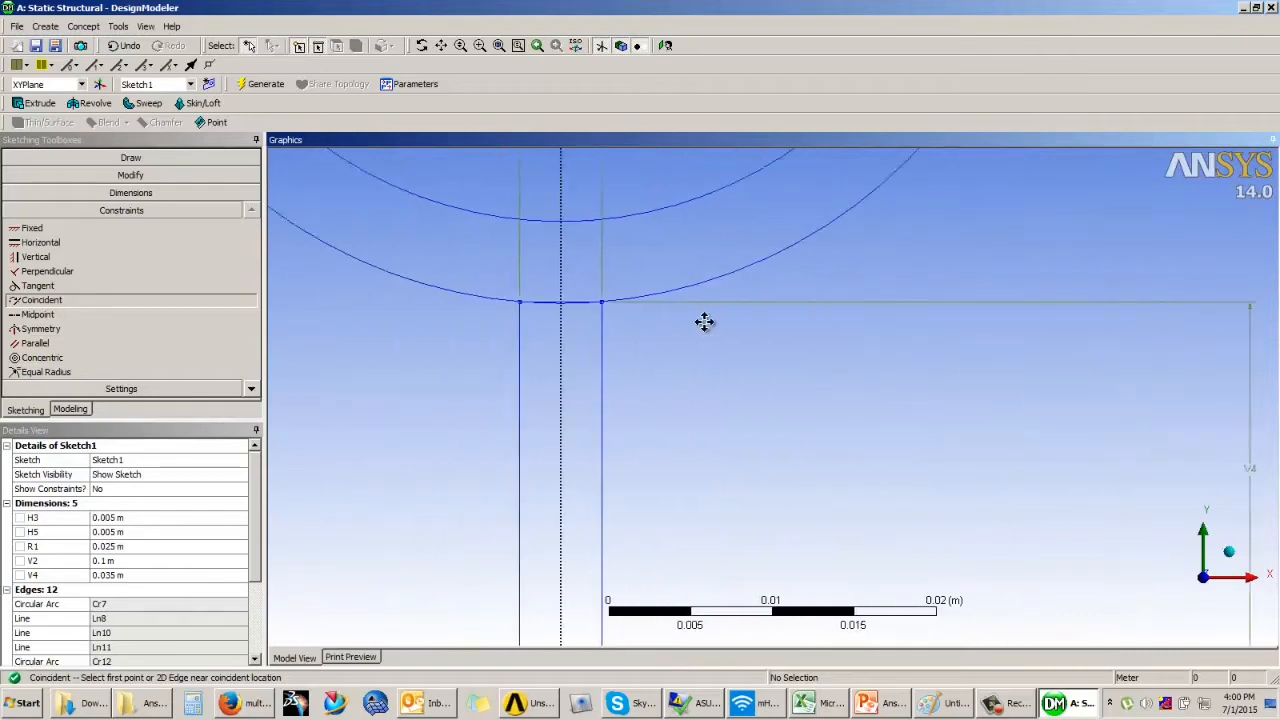
pyautogui.scroll(1, 608, 308)
pyautogui.moveTo(570, 295)
pyautogui.keyDown('ctrl'); pyautogui.mouseDown(button='middle')
pyautogui.moveTo(751, 349)
pyautogui.moveTo(840, 357)
pyautogui.mouseUp(button='middle'); pyautogui.keyUp('ctrl')
pyautogui.scroll(7, 840, 357)
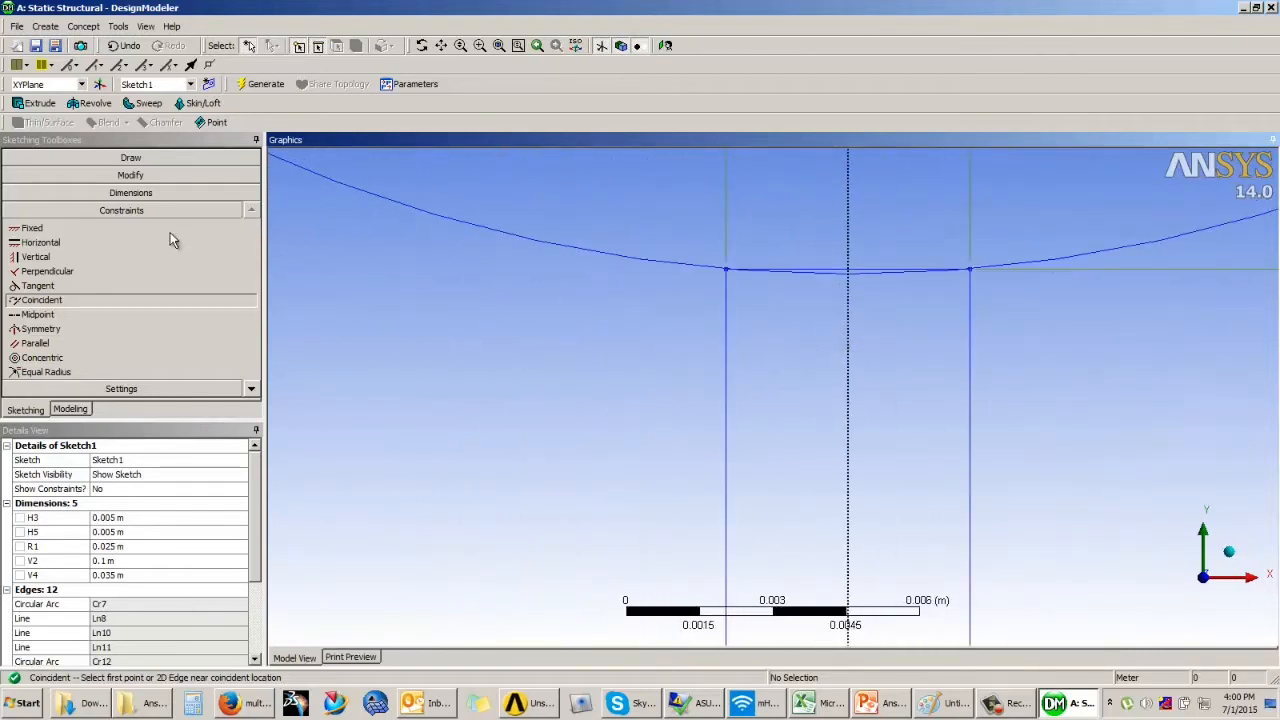
pyautogui.click(140, 177)
pyautogui.click(36, 236)
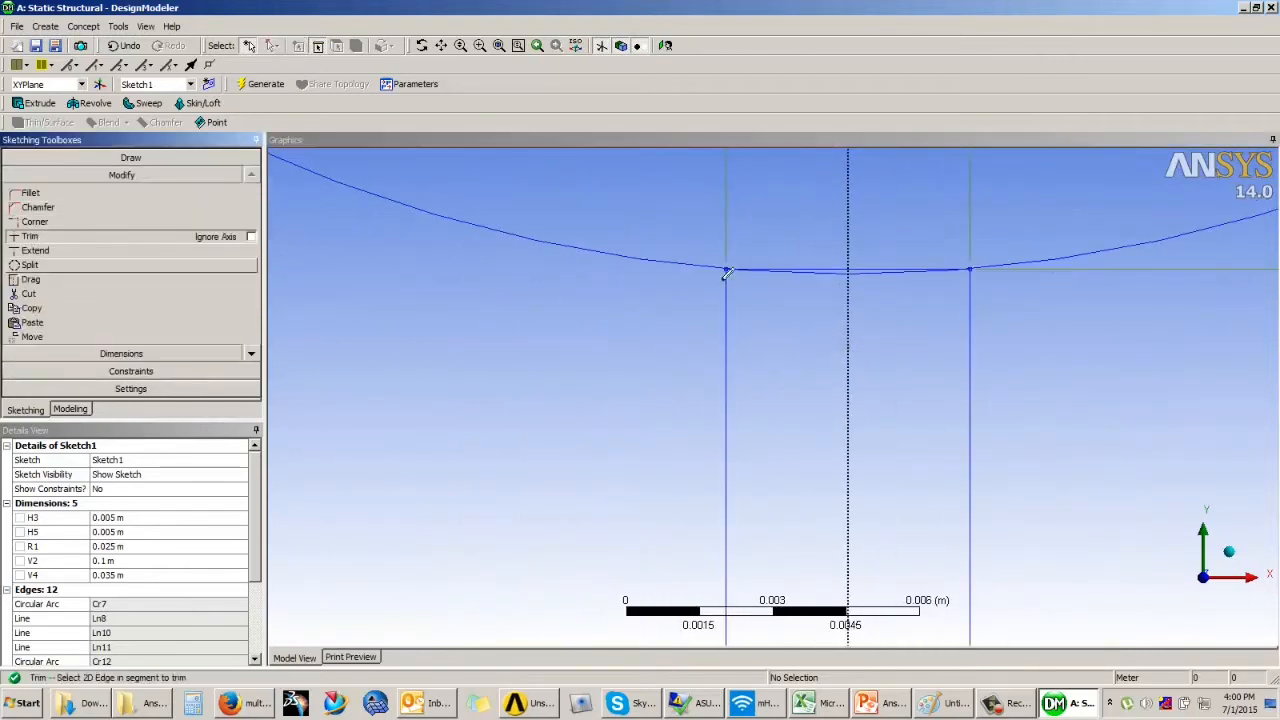
pyautogui.click(829, 265)
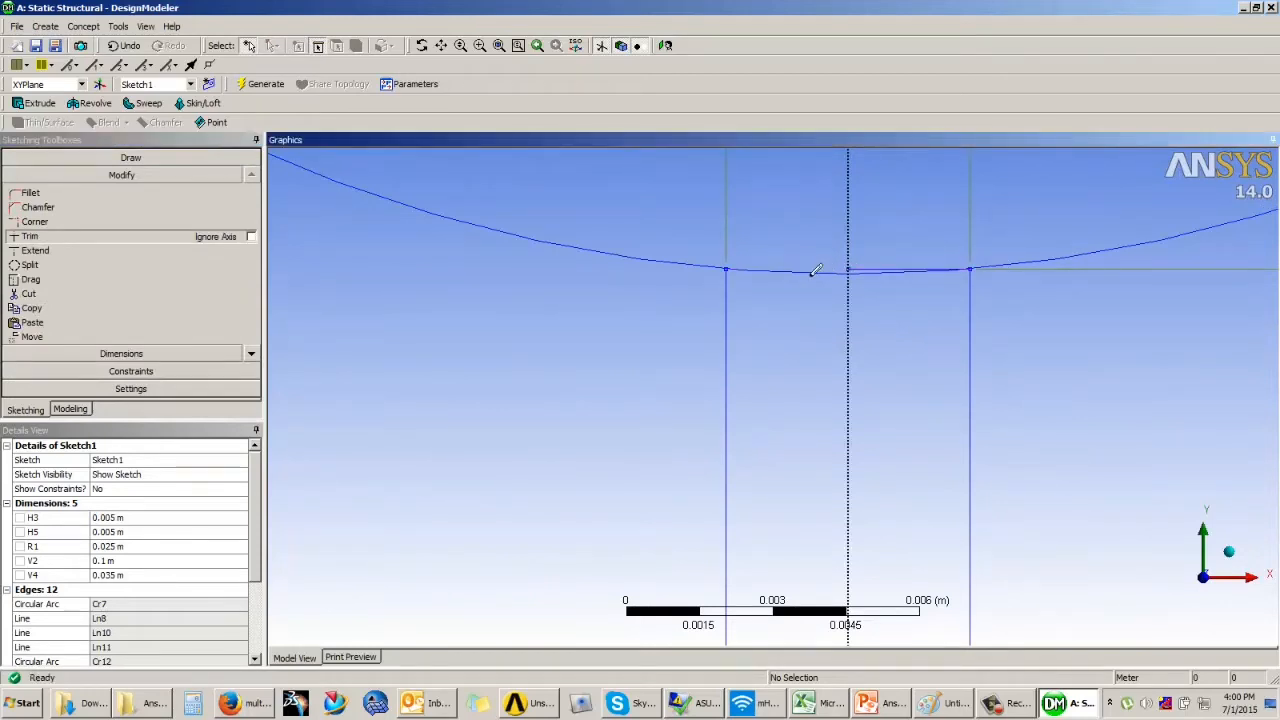
pyautogui.click(878, 266)
pyautogui.click(834, 267)
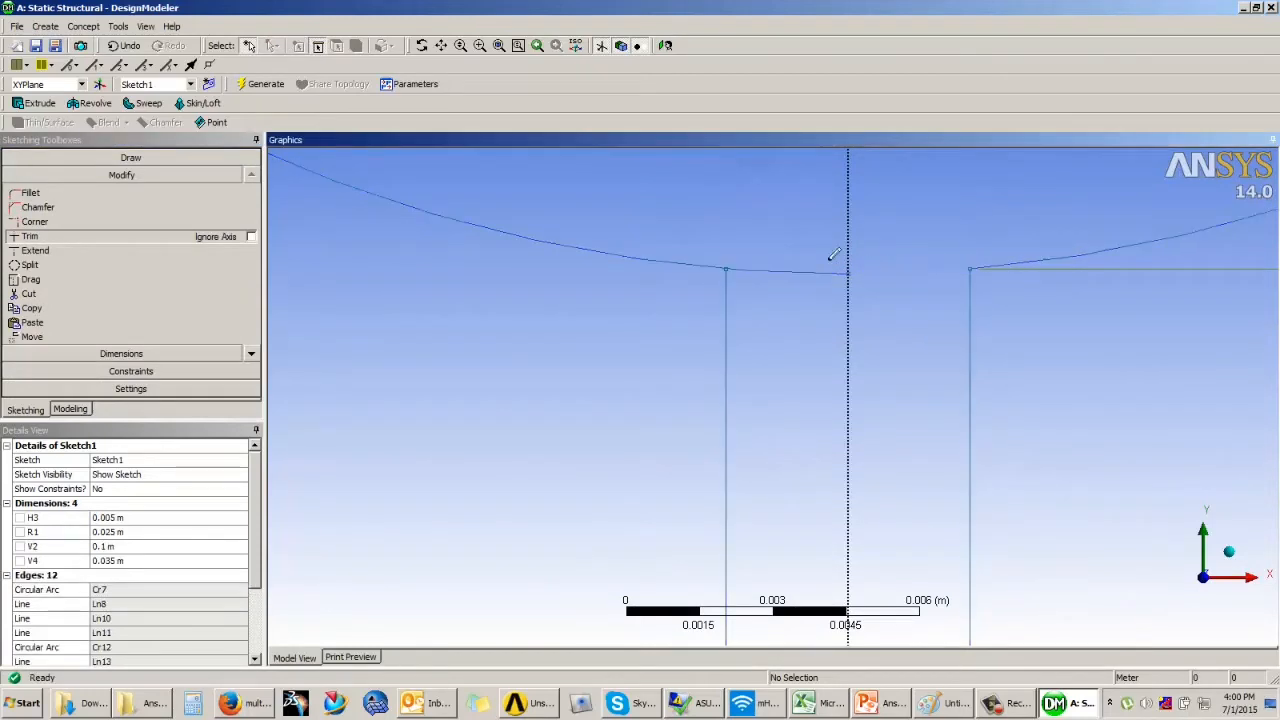
pyautogui.scroll(-6, 781, 243)
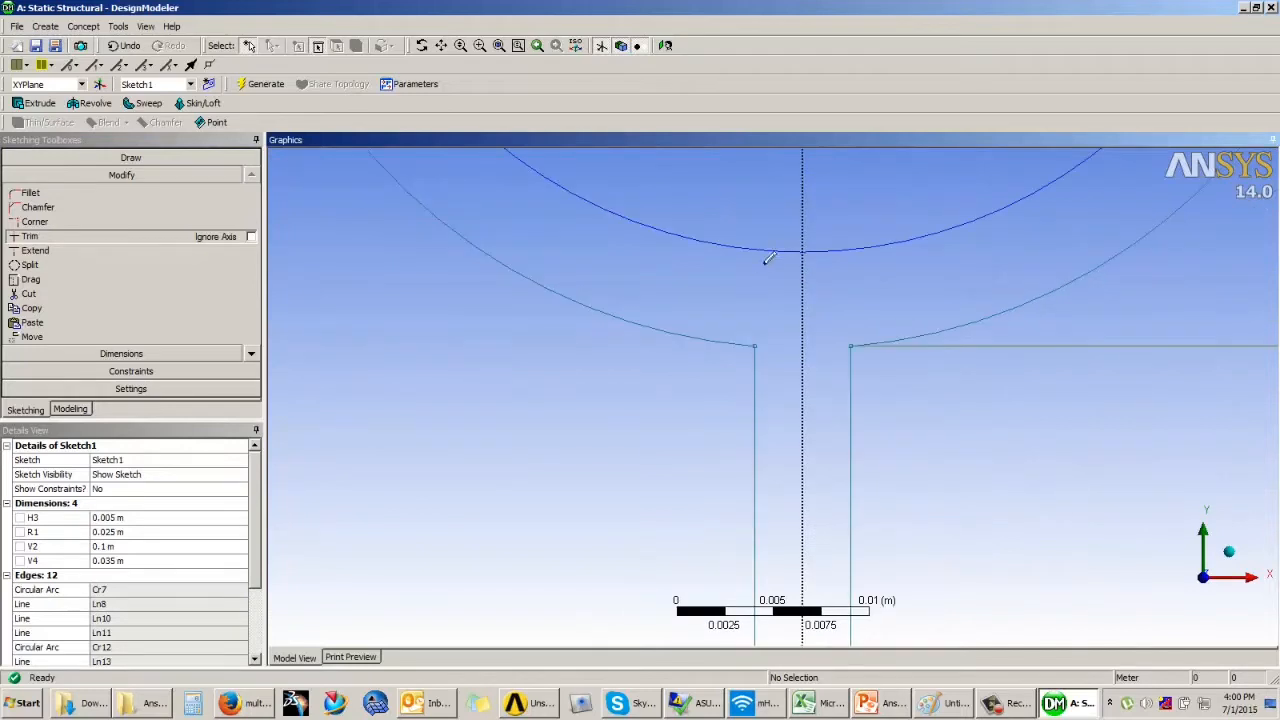
pyautogui.scroll(-8, 750, 310)
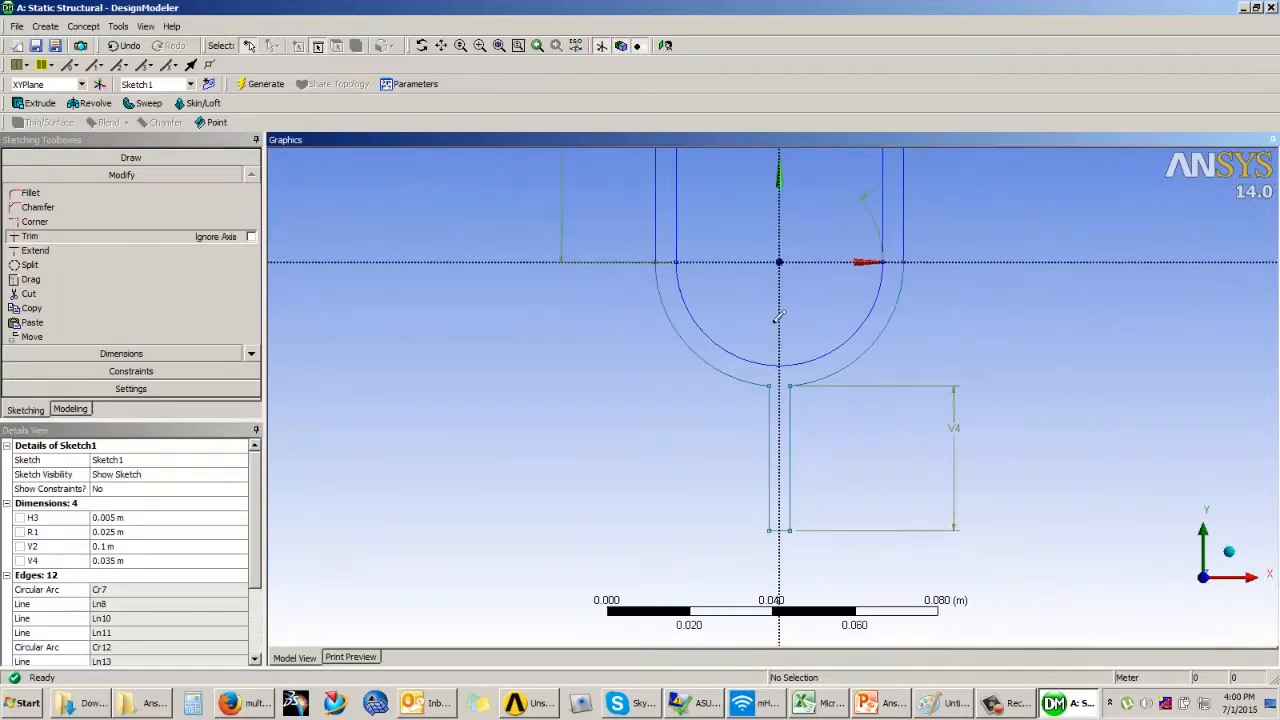
pyautogui.scroll(-1, 817, 323)
pyautogui.keyDown('ctrl'); pyautogui.moveTo(843, 314); pyautogui.dragTo(768, 344, button='middle'); pyautogui.keyUp('ctrl')
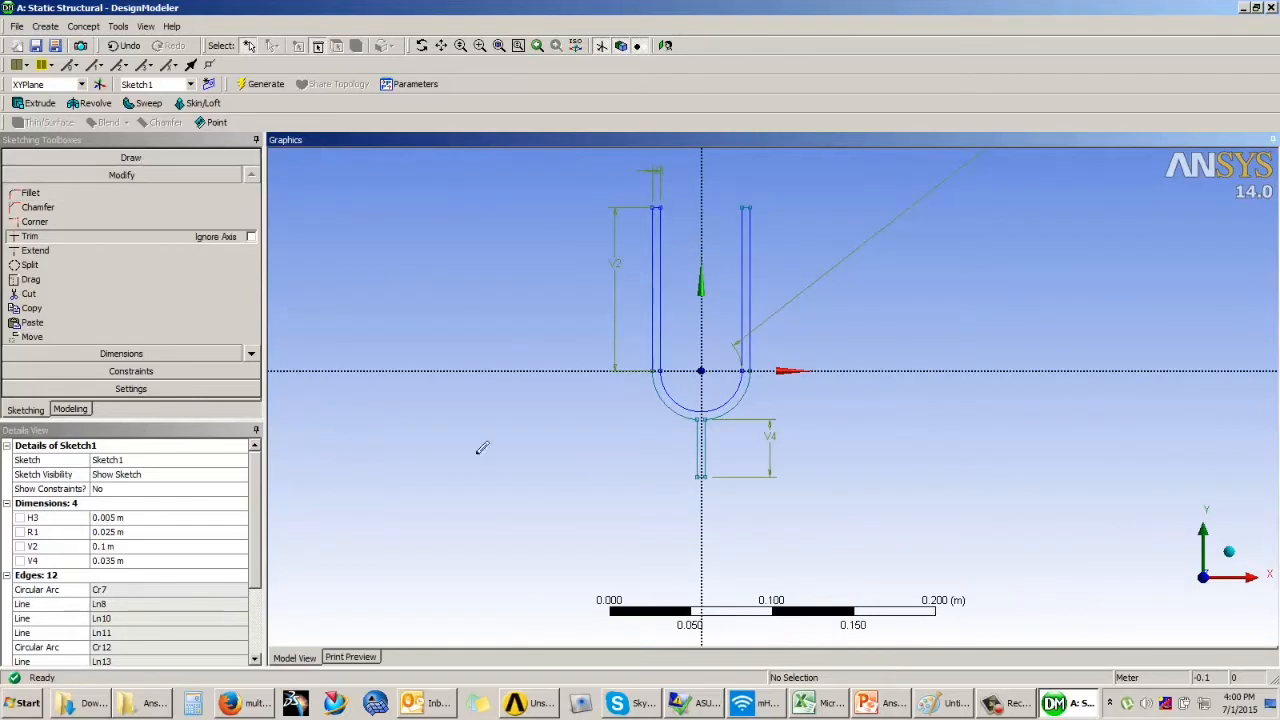
pyautogui.press('Escape')
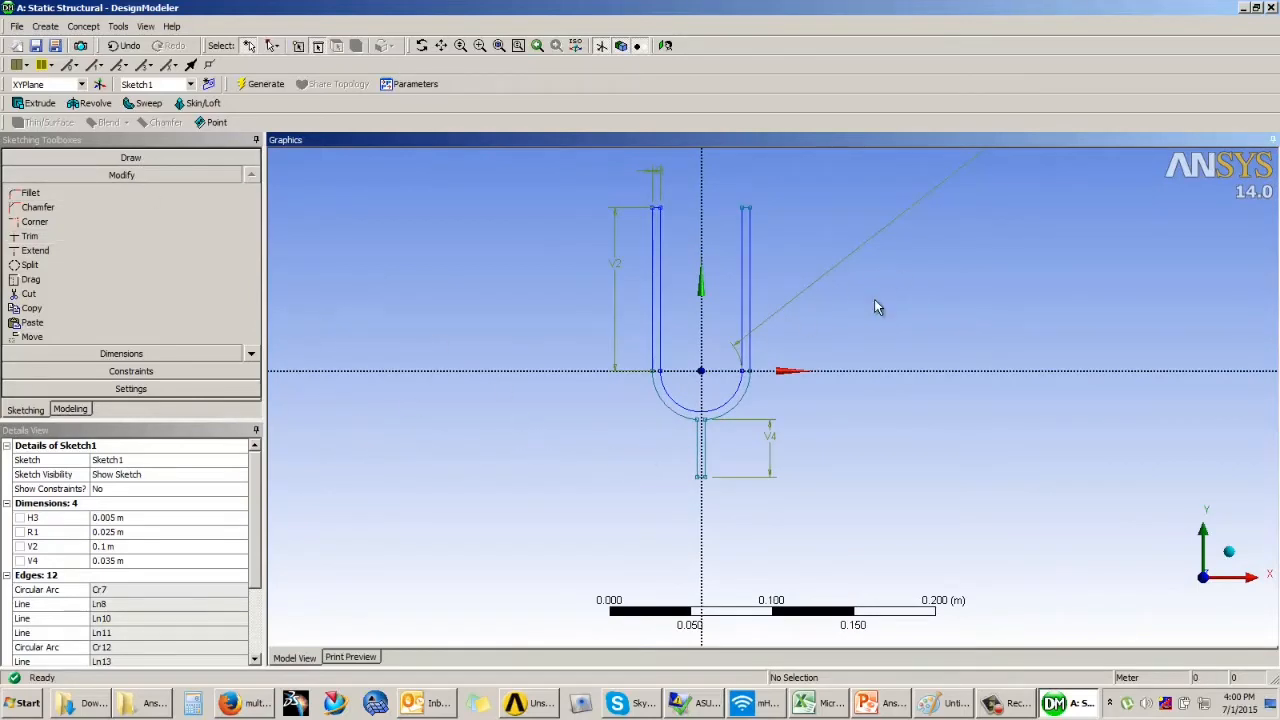
# - Leave sketching for modeling mode, then check the model thickness on the Example 2 slide in PowerPoint and return to DesignModeler
pyautogui.click(70, 409)
pyautogui.moveTo(560, 310); pyautogui.dragTo(548, 325, button='middle')
pyautogui.scroll(3, 645, 345)
pyautogui.click(868, 703)
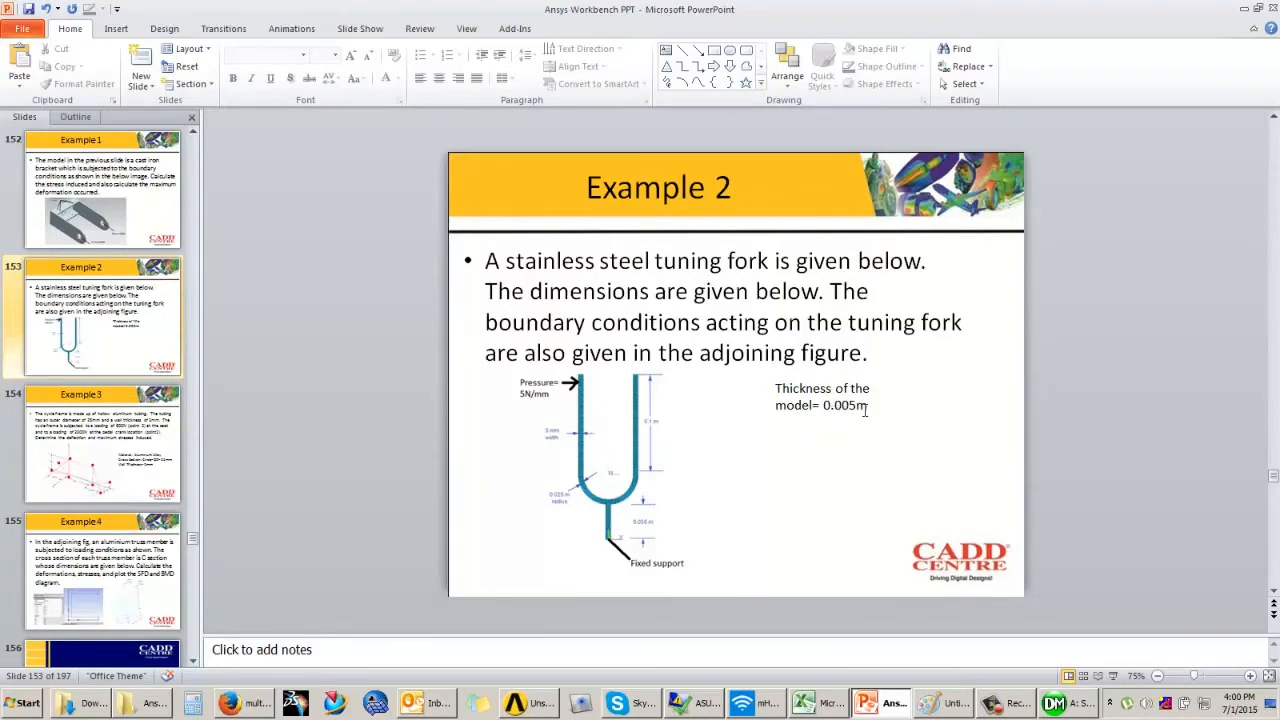
pyautogui.click(1083, 700)
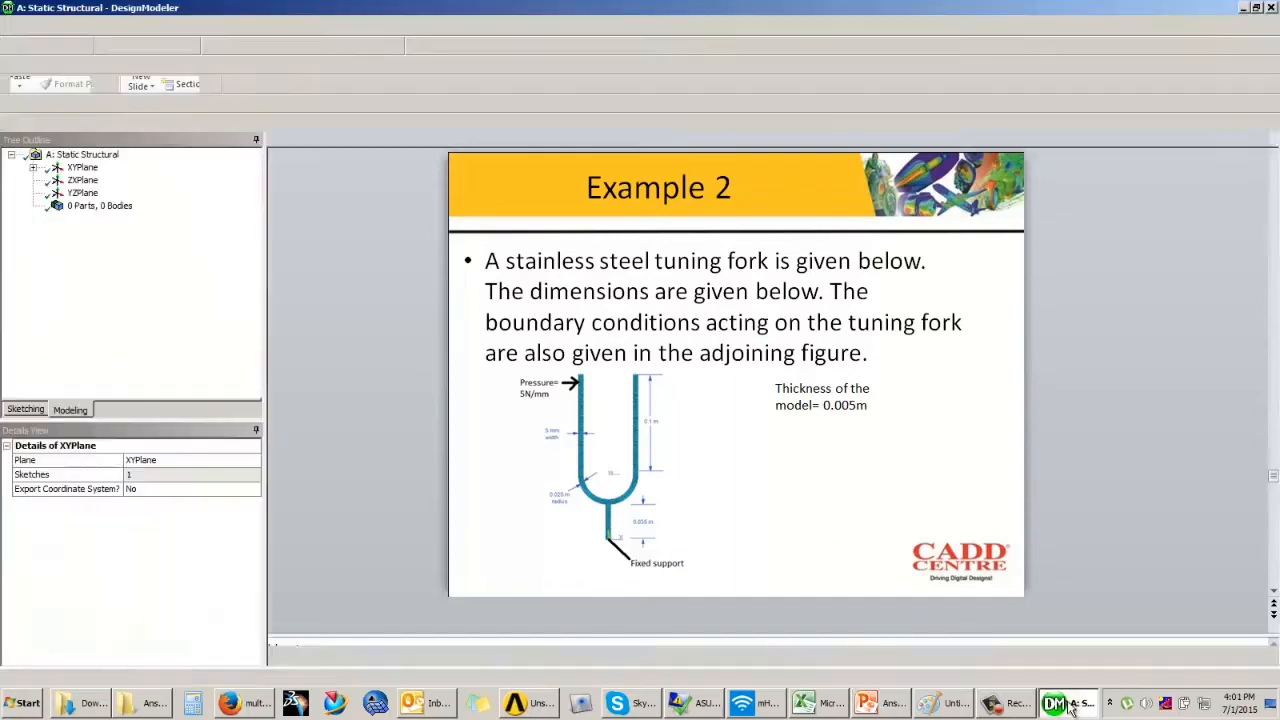
# - Generate a surface body from the tuning fork sketch with Surfaces From Sketches, using the Add Material operation
pyautogui.scroll(2, 665, 413)
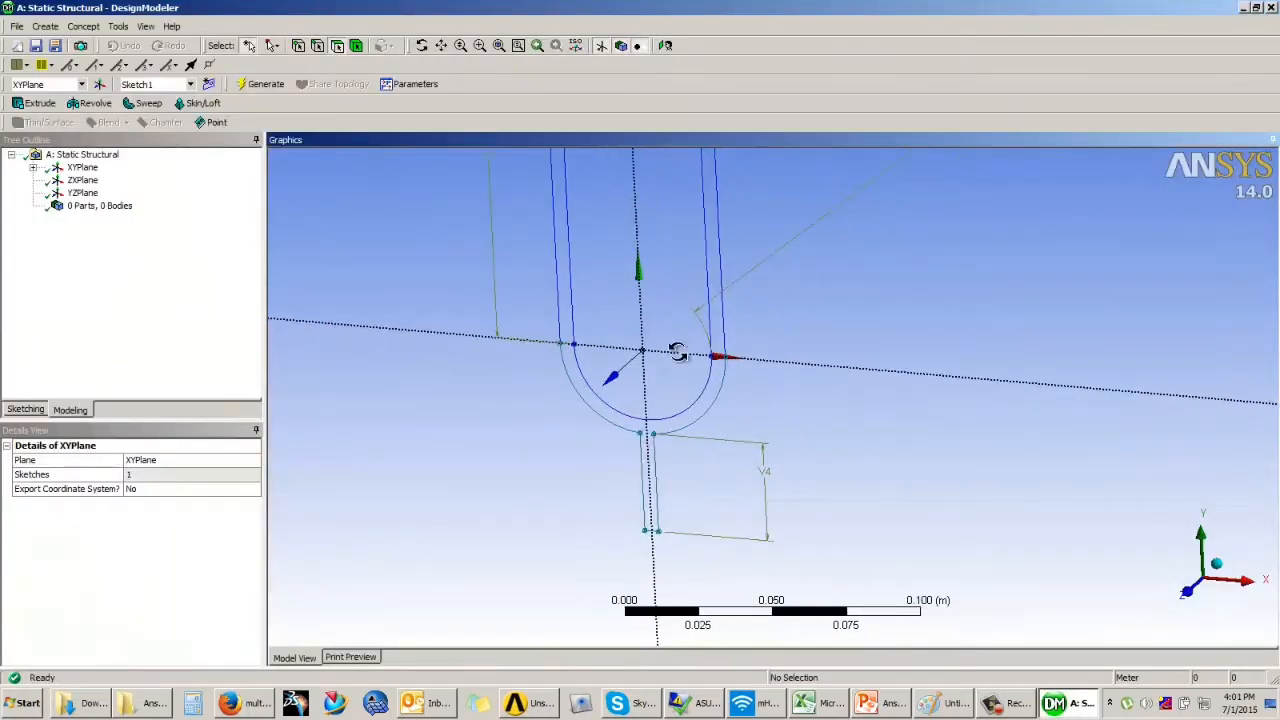
pyautogui.moveTo(680, 351)
pyautogui.mouseDown(button='middle')
pyautogui.moveTo(680, 366)
pyautogui.moveTo(650, 352)
pyautogui.mouseUp(button='middle')
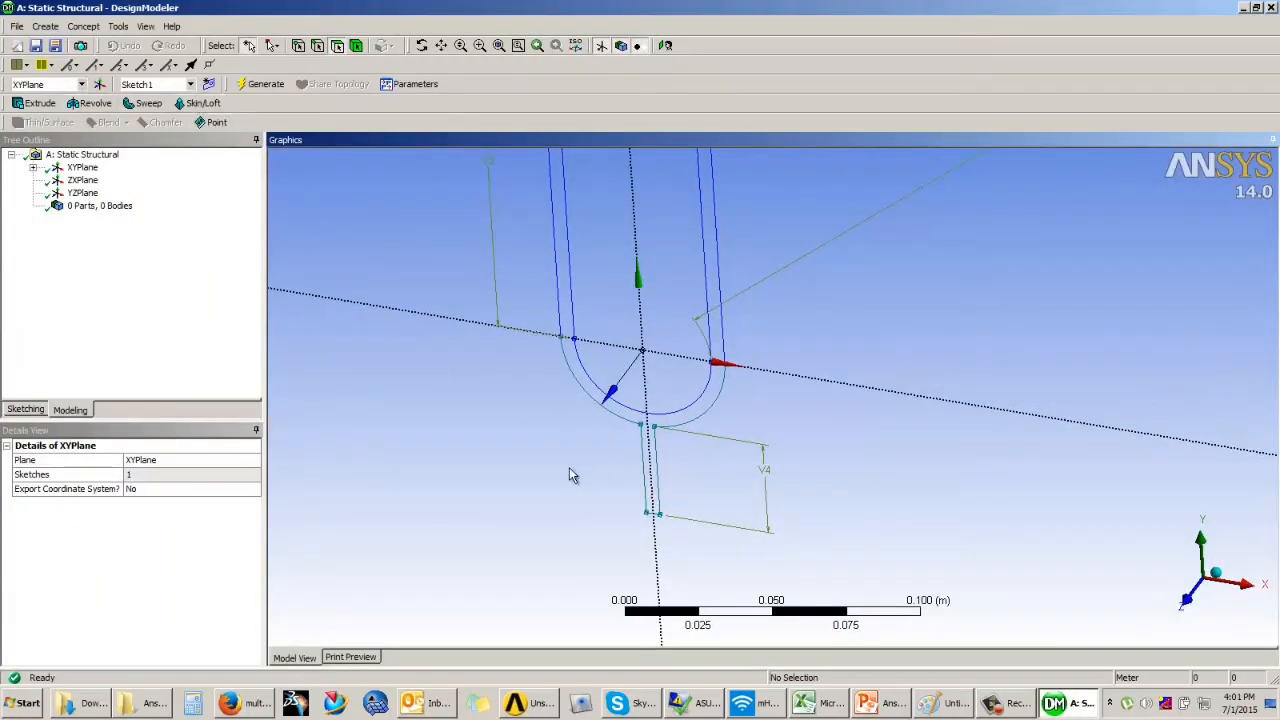
pyautogui.scroll(2, 596, 480)
pyautogui.scroll(-3, 657, 423)
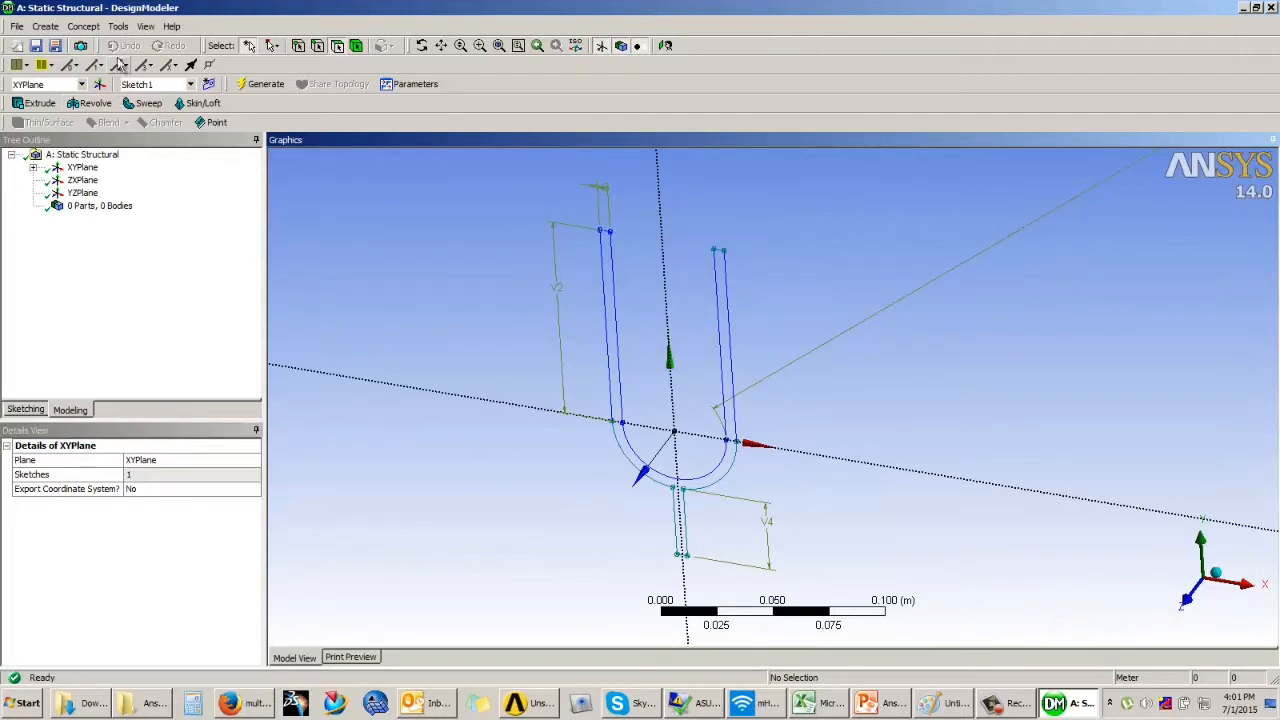
pyautogui.click(88, 28)
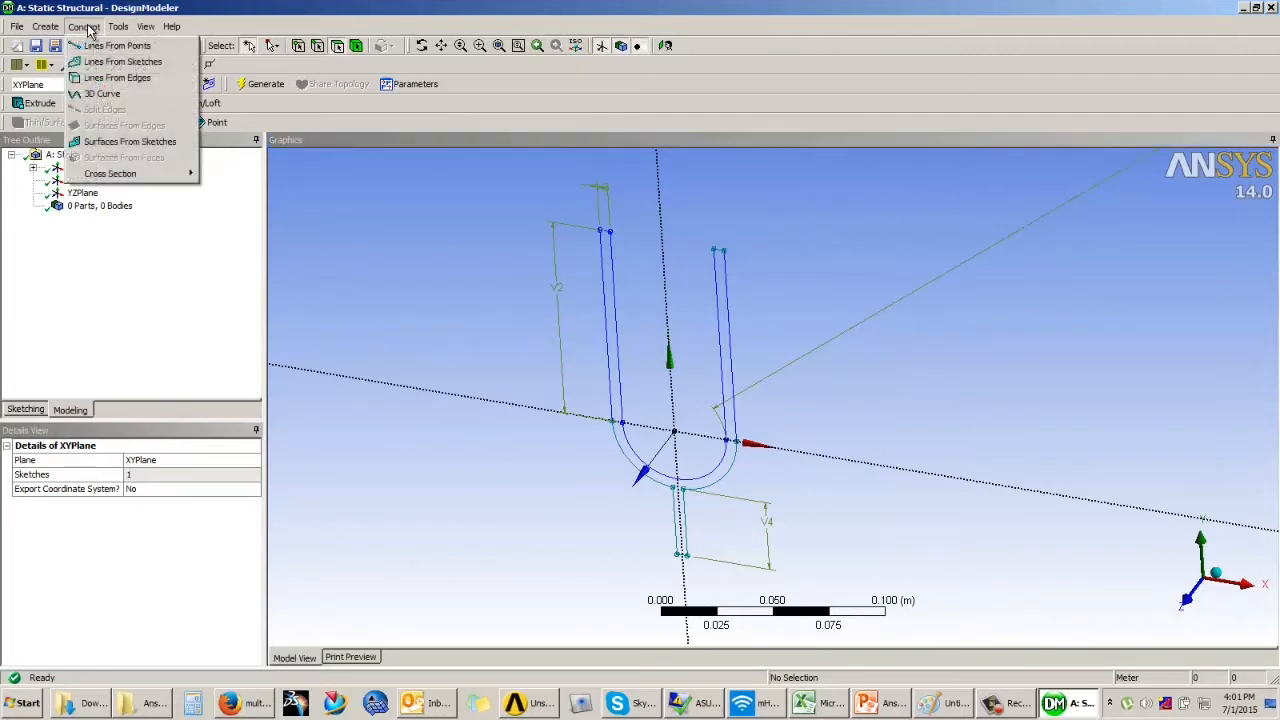
pyautogui.click(118, 134)
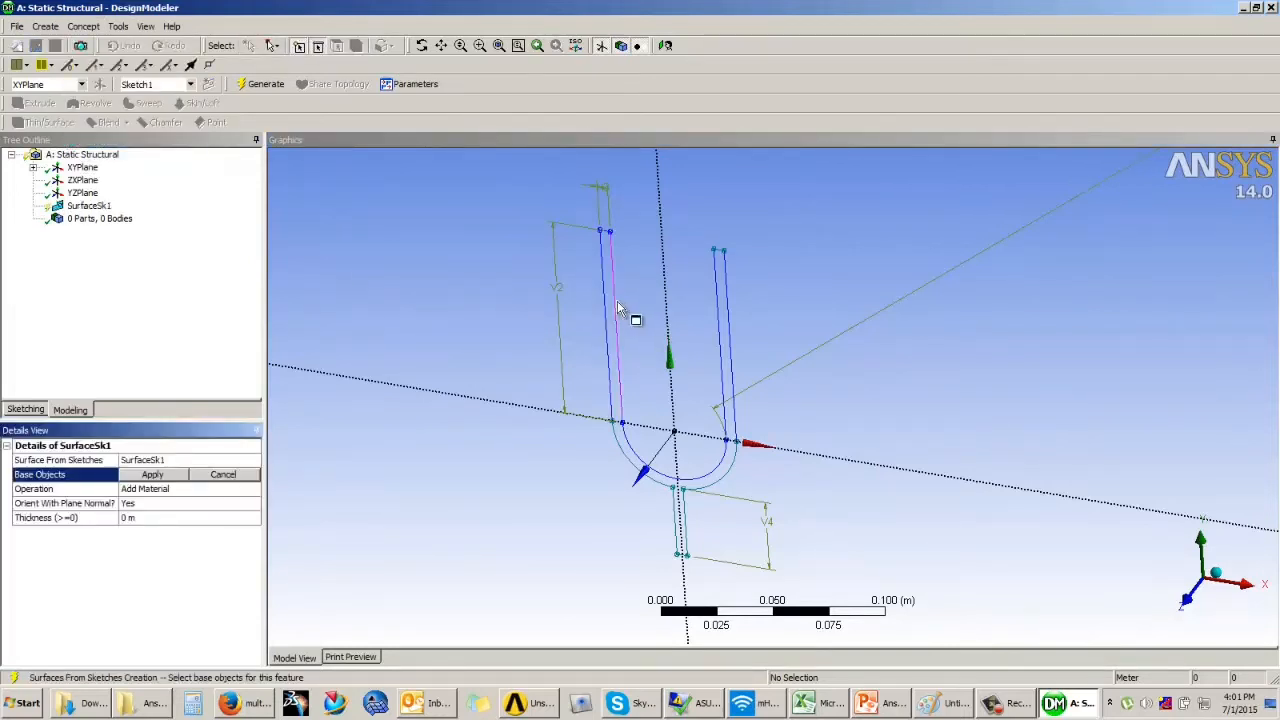
pyautogui.click(615, 302)
pyautogui.click(155, 475)
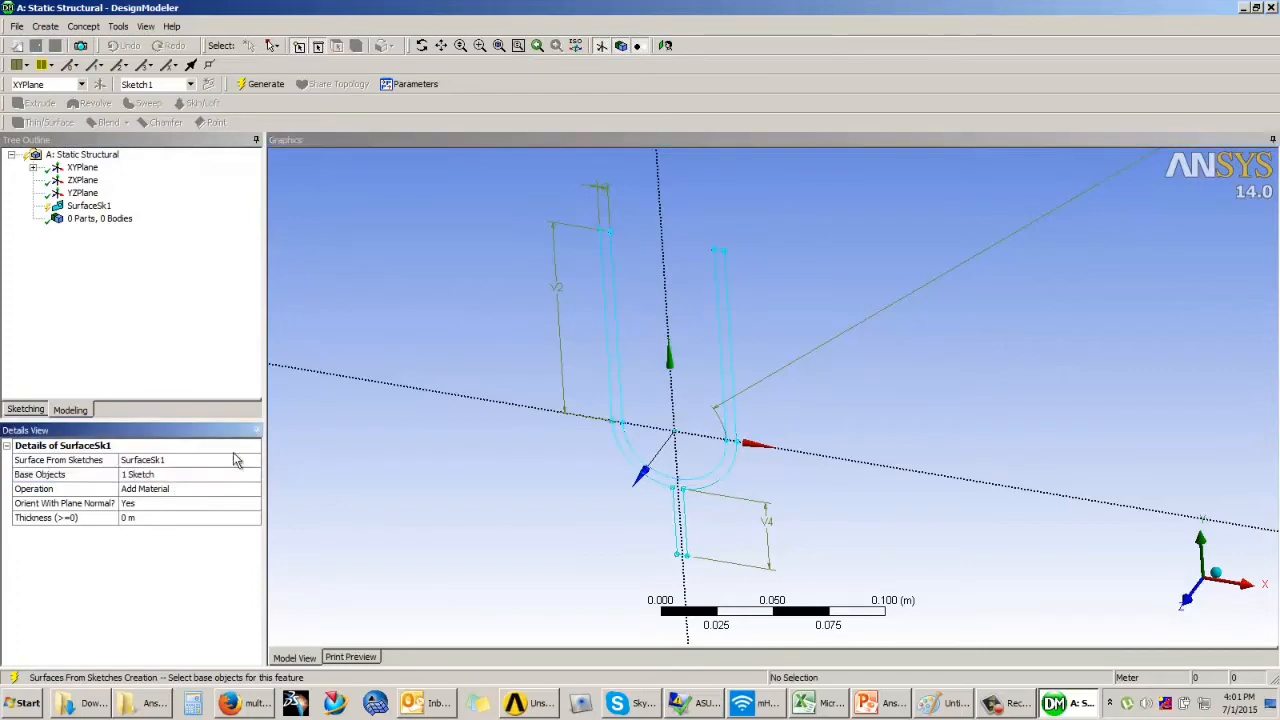
pyautogui.click(262, 86)
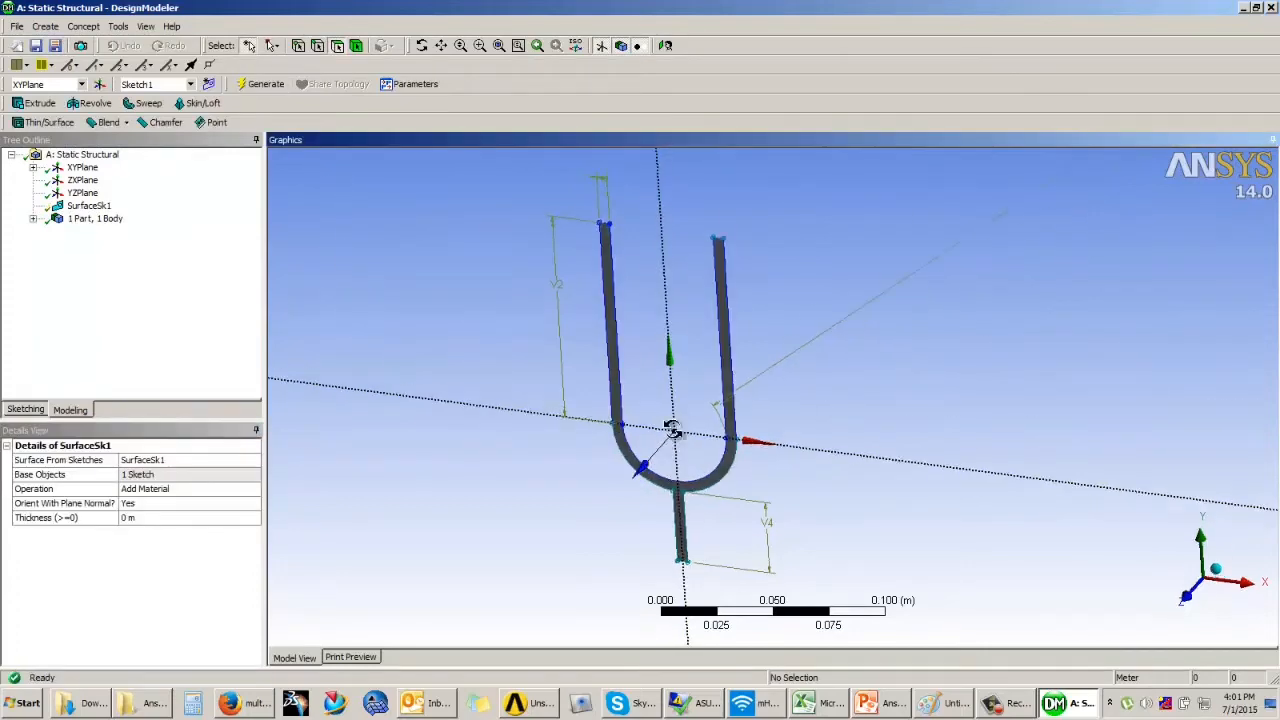
# - Examine the tuning fork surface body and its thickness setting in DesignModeler from several angles
pyautogui.moveTo(672, 428)
pyautogui.mouseDown(button='middle')
pyautogui.moveTo(709, 291)
pyautogui.moveTo(646, 394)
pyautogui.moveTo(581, 443)
pyautogui.moveTo(692, 417)
pyautogui.mouseUp(button='middle')
pyautogui.click(142, 520)
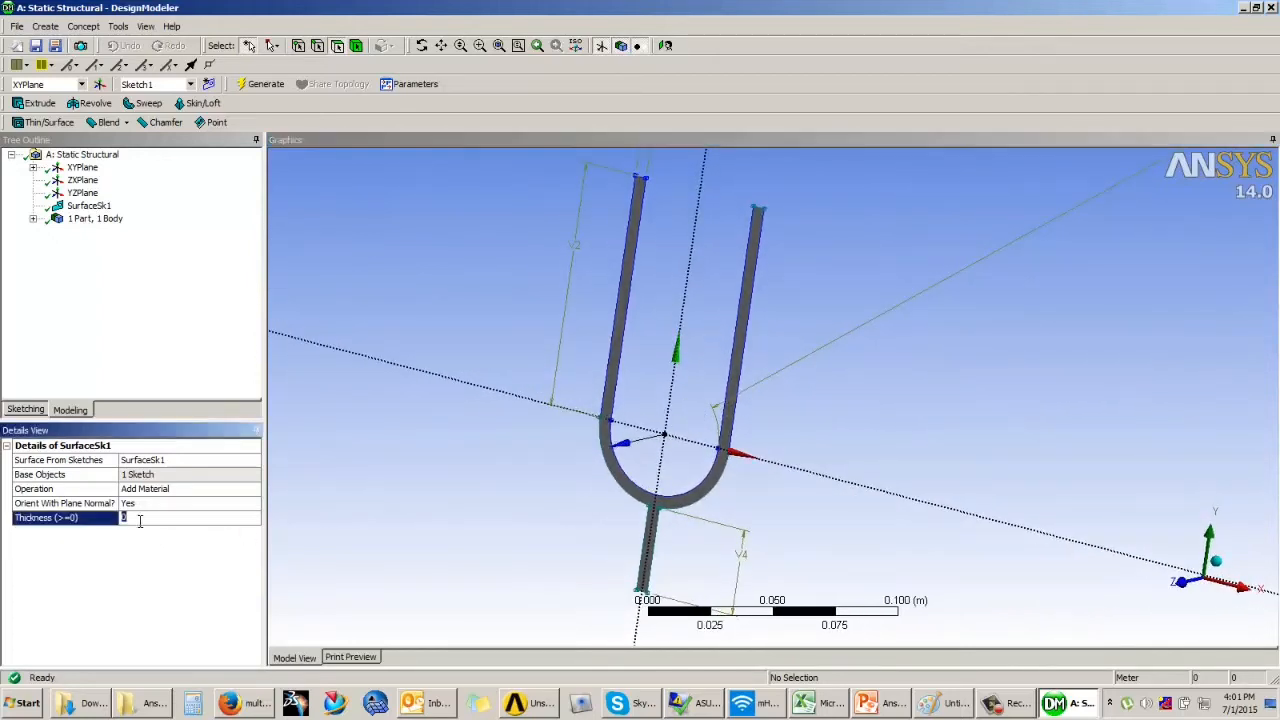
pyautogui.click(351, 550)
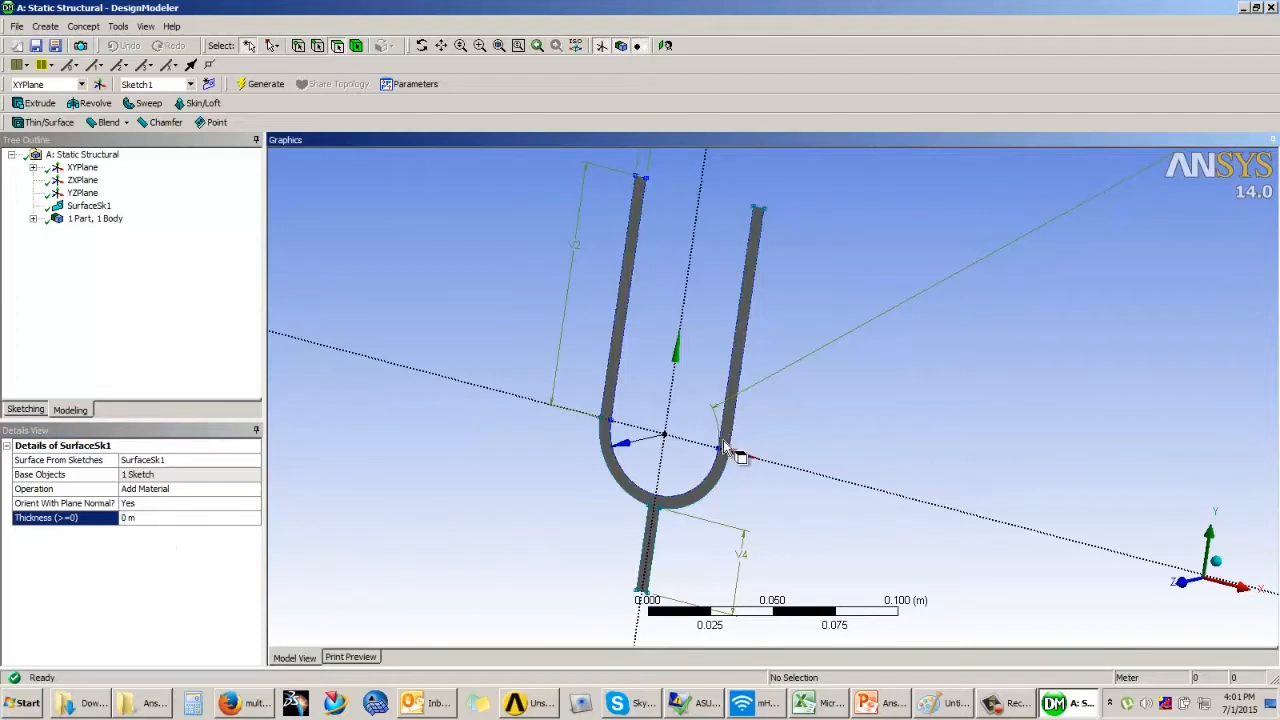
pyautogui.scroll(-2, 732, 448)
pyautogui.scroll(4, 723, 437)
pyautogui.scroll(-3, 731, 443)
pyautogui.moveTo(697, 485)
pyautogui.mouseDown(button='middle')
pyautogui.moveTo(711, 466)
pyautogui.moveTo(714, 491)
pyautogui.moveTo(693, 511)
pyautogui.moveTo(697, 446)
pyautogui.moveTo(703, 466)
pyautogui.mouseUp(button='middle')
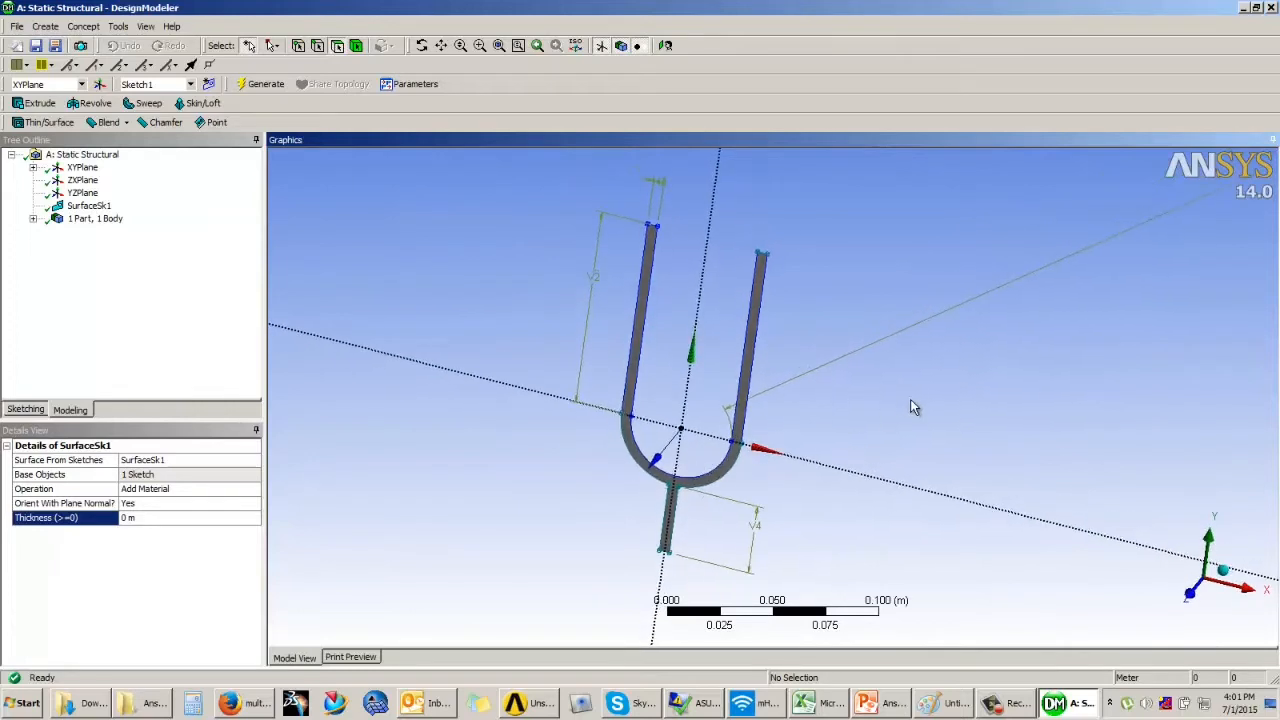
pyautogui.scroll(2, 885, 371)
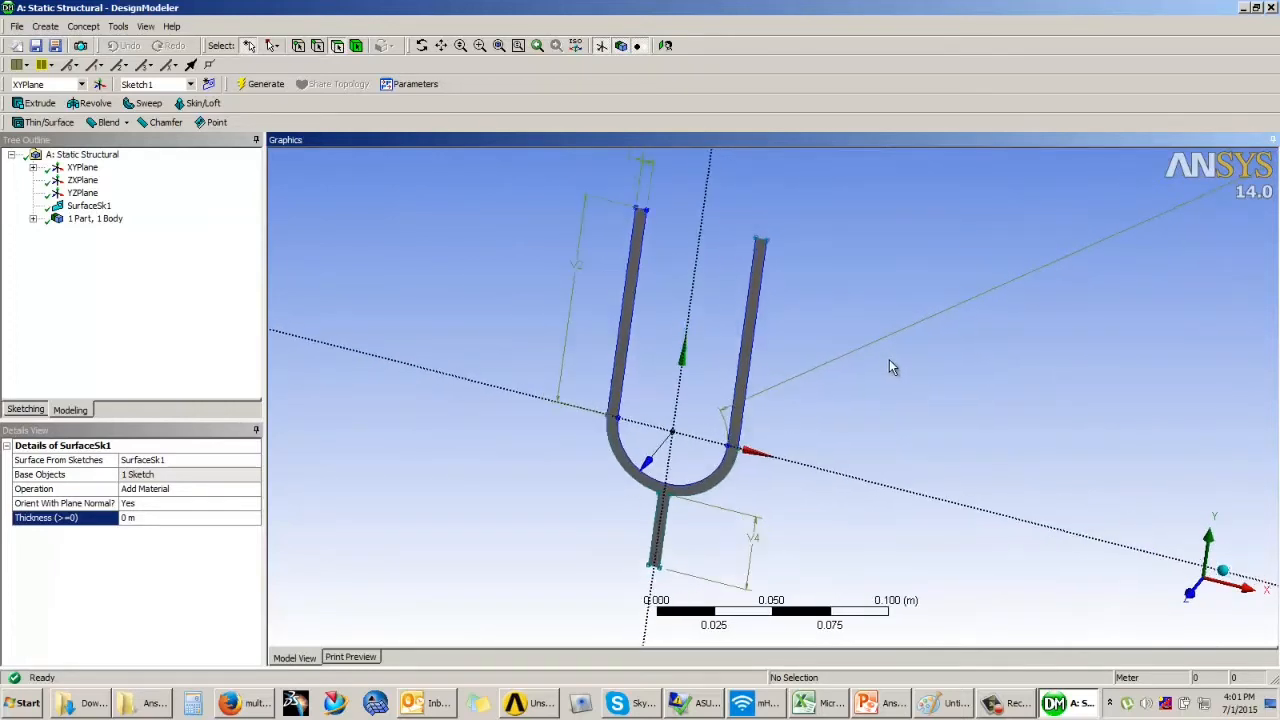
# - Close DesignModeler and open the Static Structural system's Model in Mechanical from the Workbench project
pyautogui.click(1272, 8)
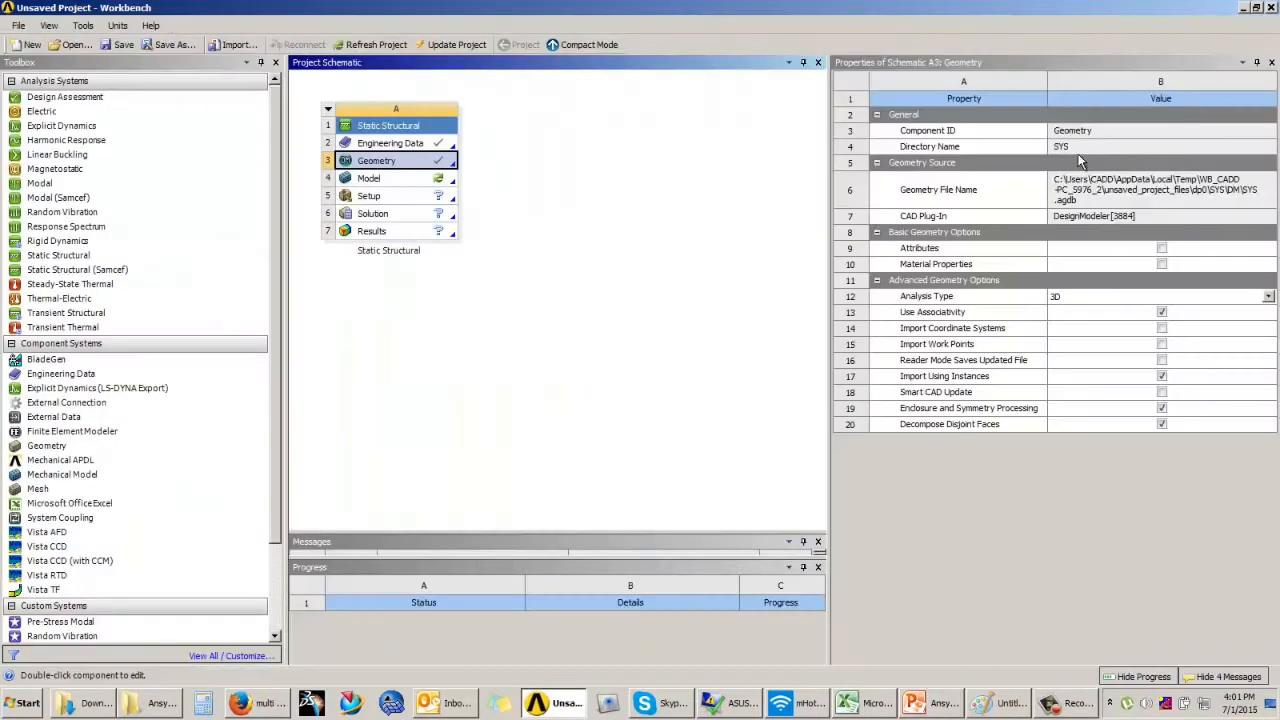
pyautogui.click(530, 358)
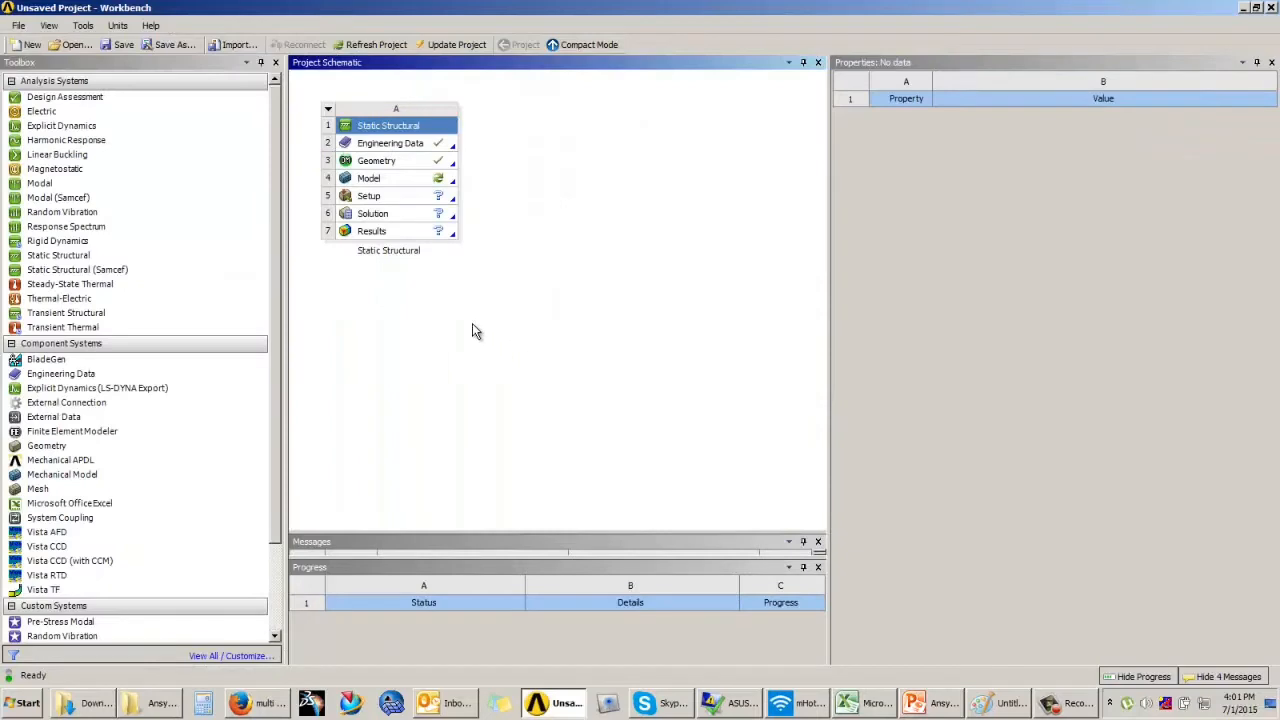
pyautogui.click(397, 179)
pyautogui.doubleClick(397, 186)
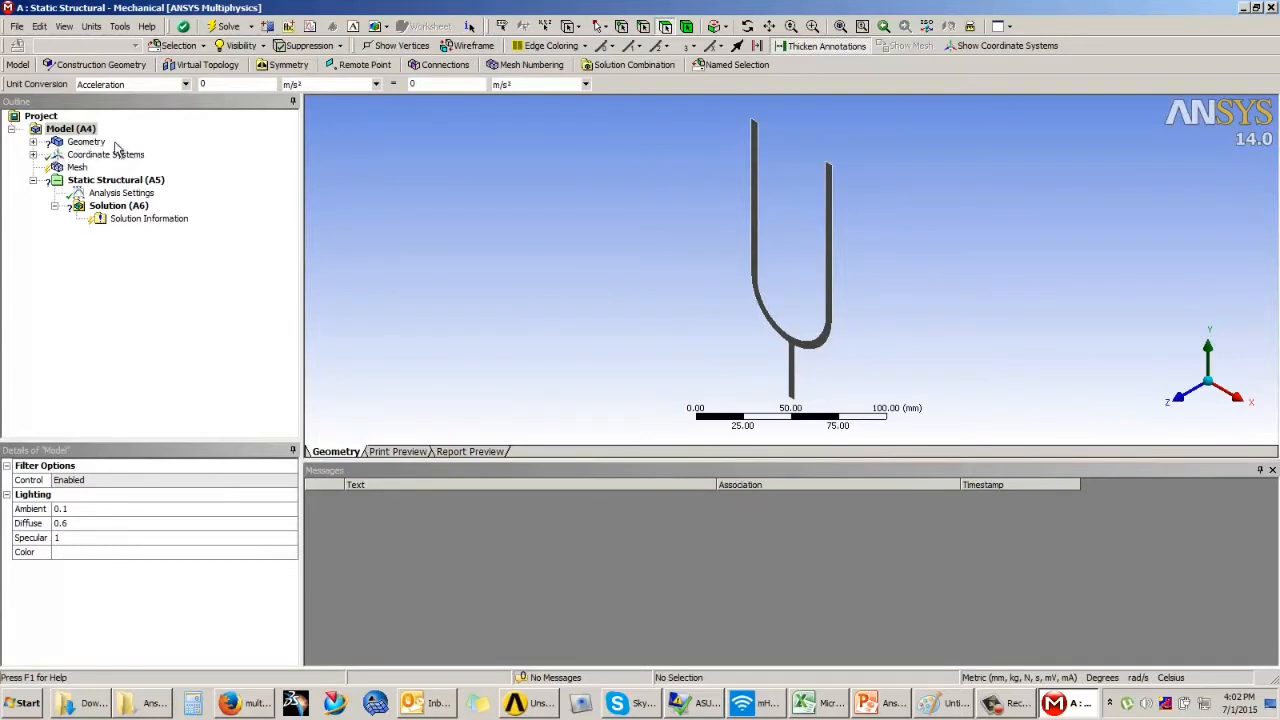
# - Select the surface body under Geometry, check the model thickness on the Example 2 slide in PowerPoint, and return to Mechanical
pyautogui.click(34, 142)
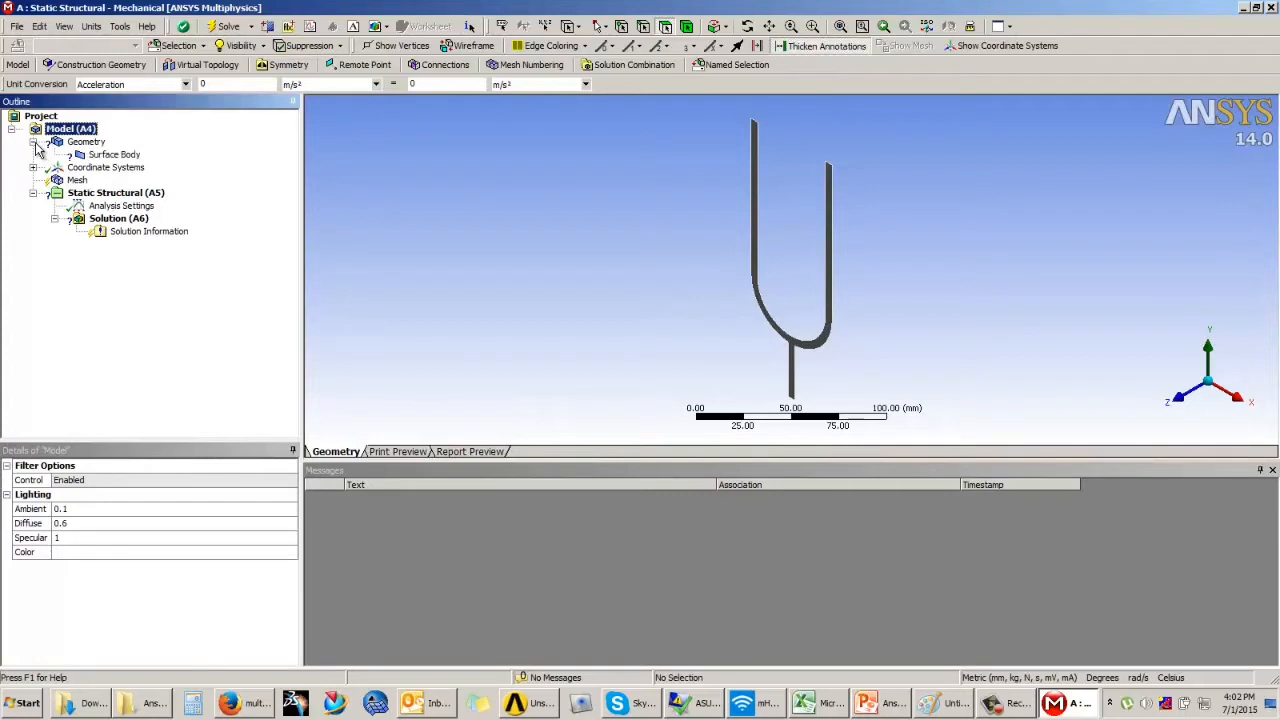
pyautogui.click(113, 156)
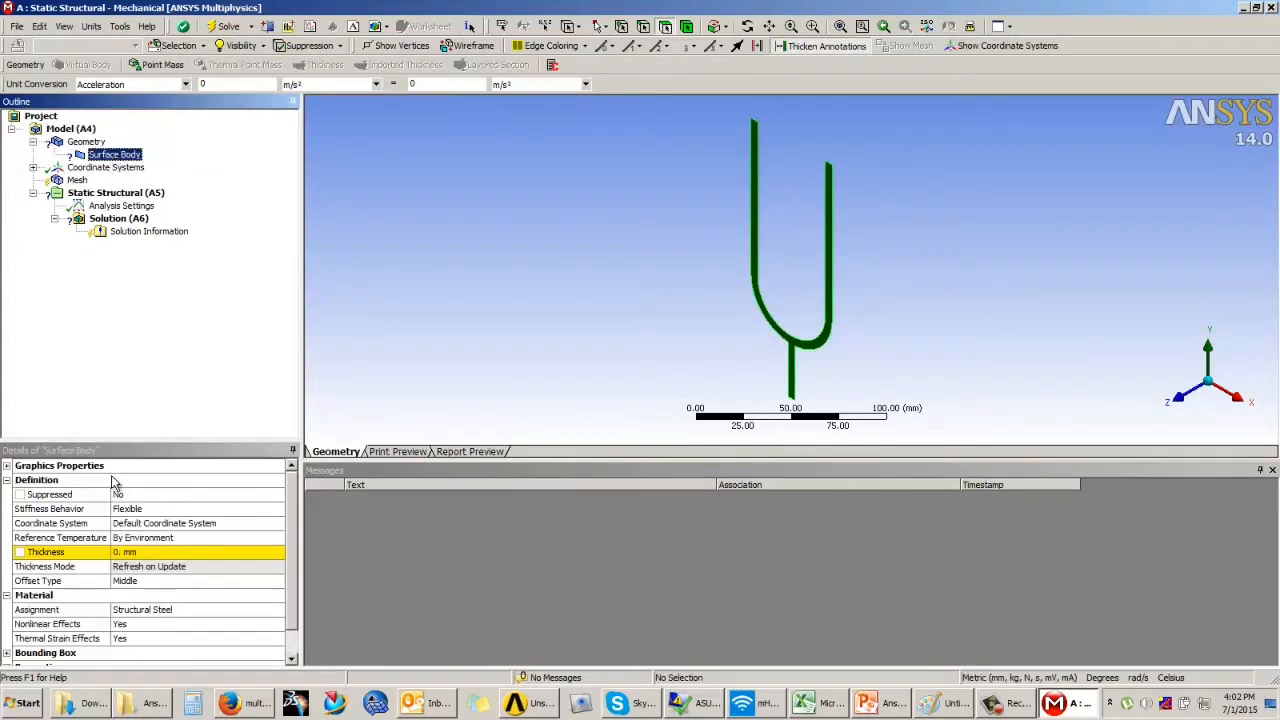
pyautogui.click(142, 554)
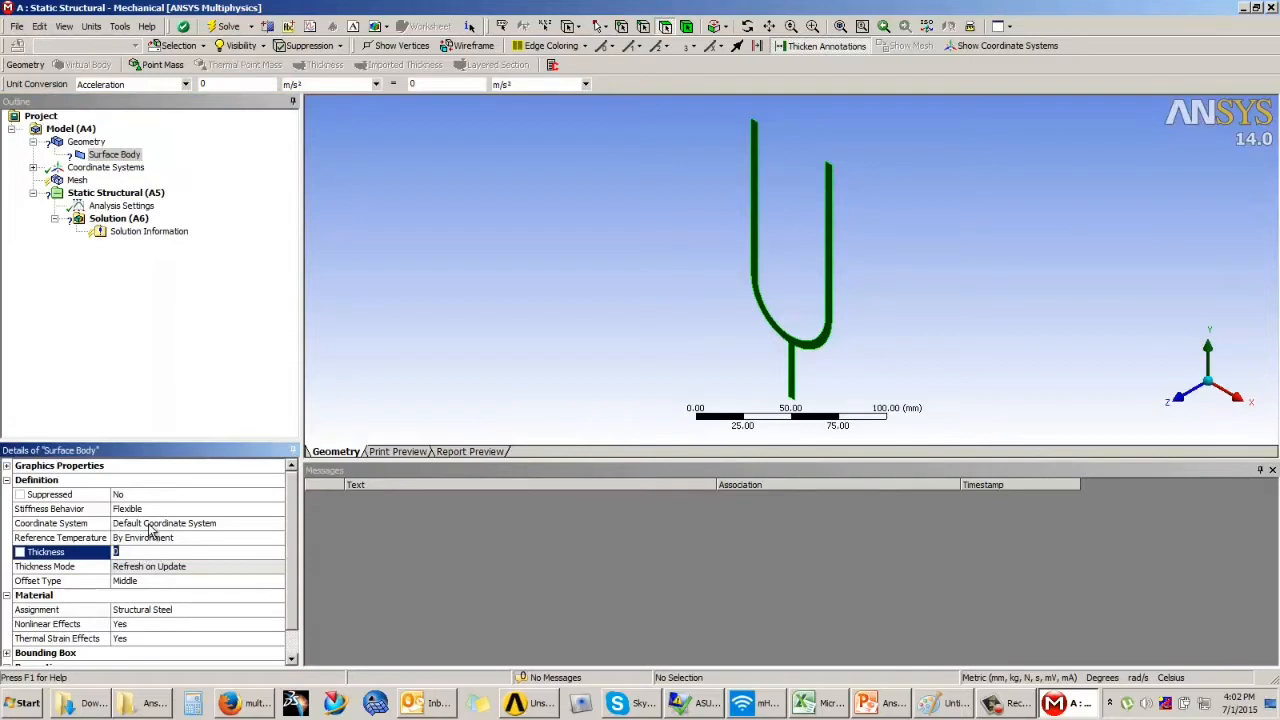
pyautogui.press('Return')
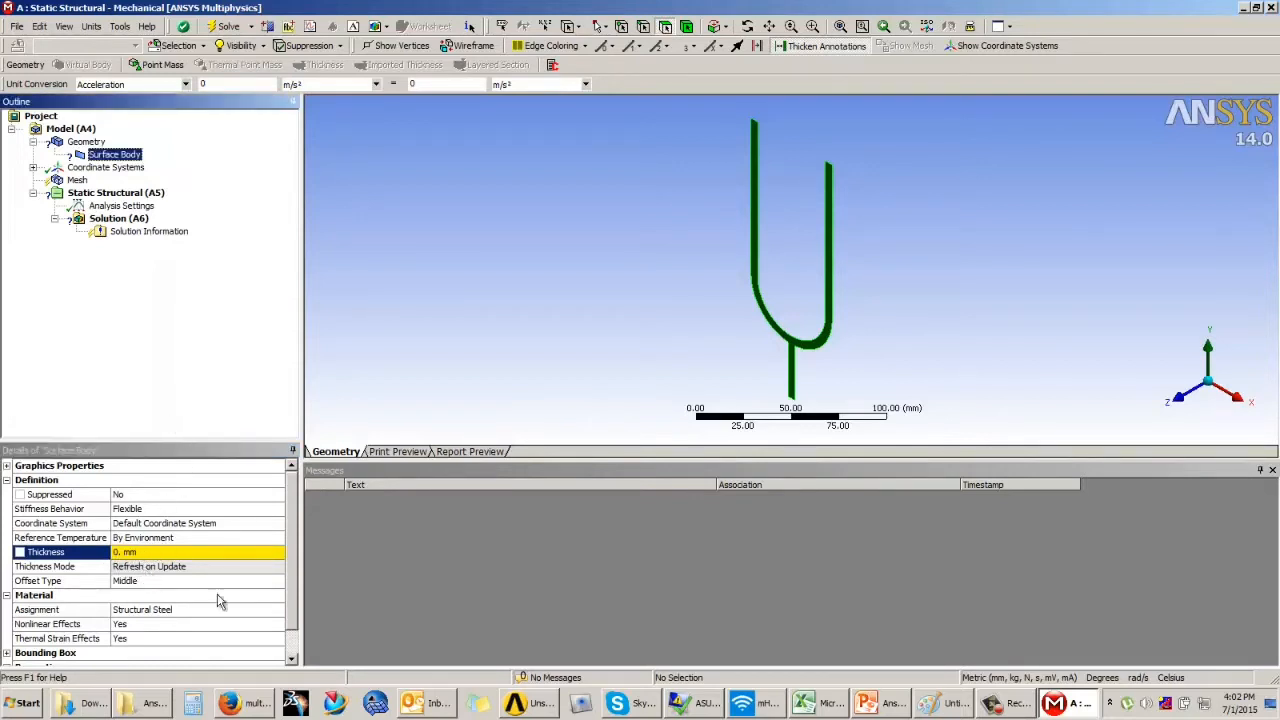
pyautogui.click(866, 703)
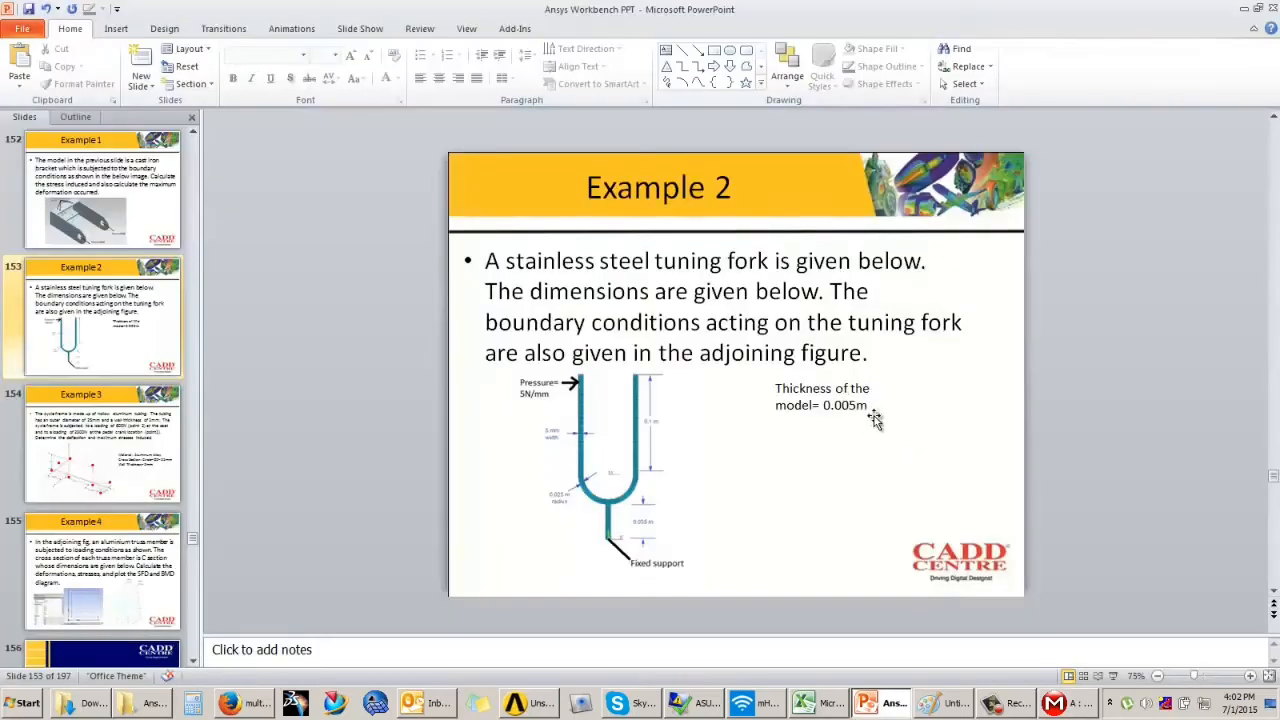
pyautogui.click(1057, 706)
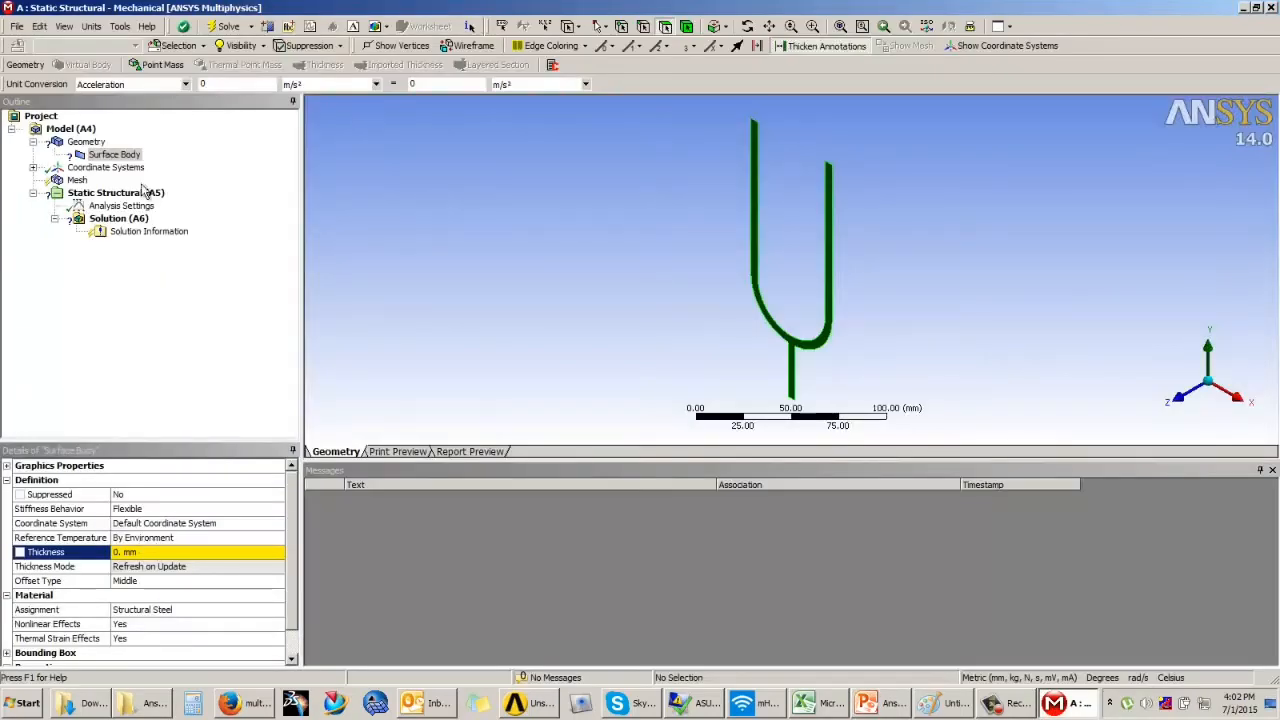
# - Switch the units to Metric (m, kg, N, s, V, A) and set the surface body's thickness to 0.005 m
pyautogui.click(91, 26)
pyautogui.click(115, 45)
pyautogui.click(146, 554)
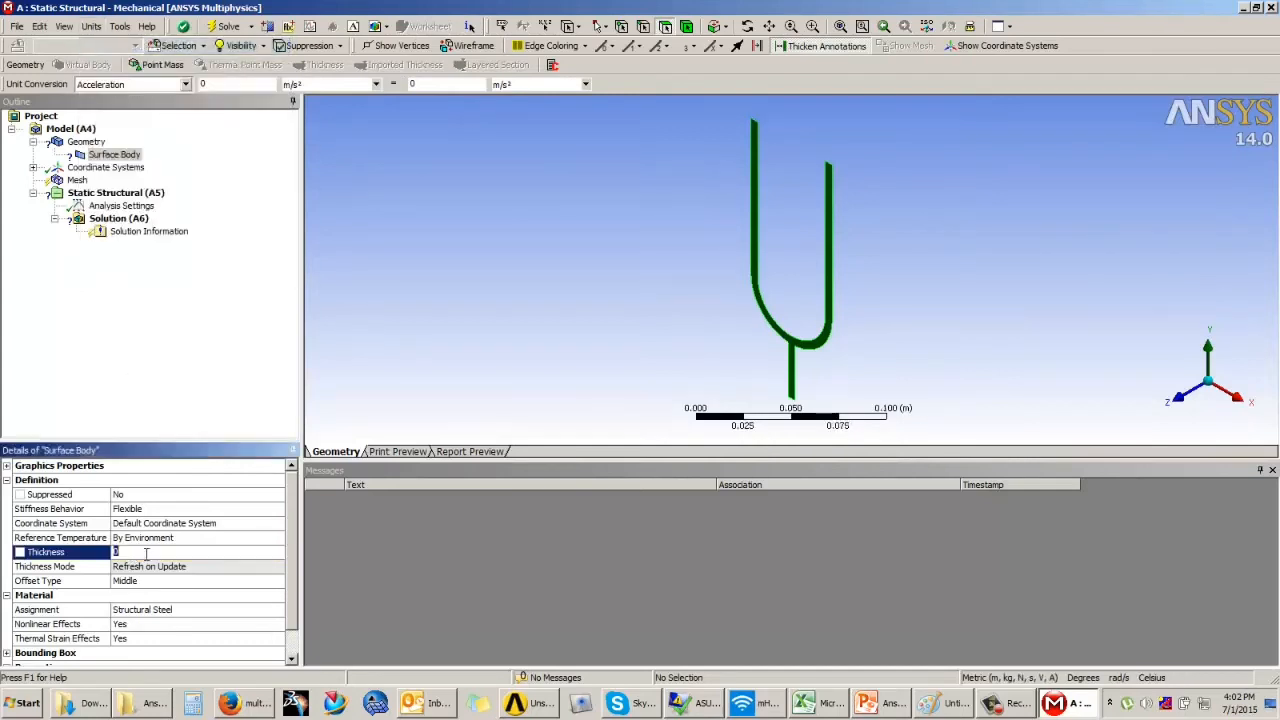
pyautogui.write('.005')
pyautogui.press('Return')
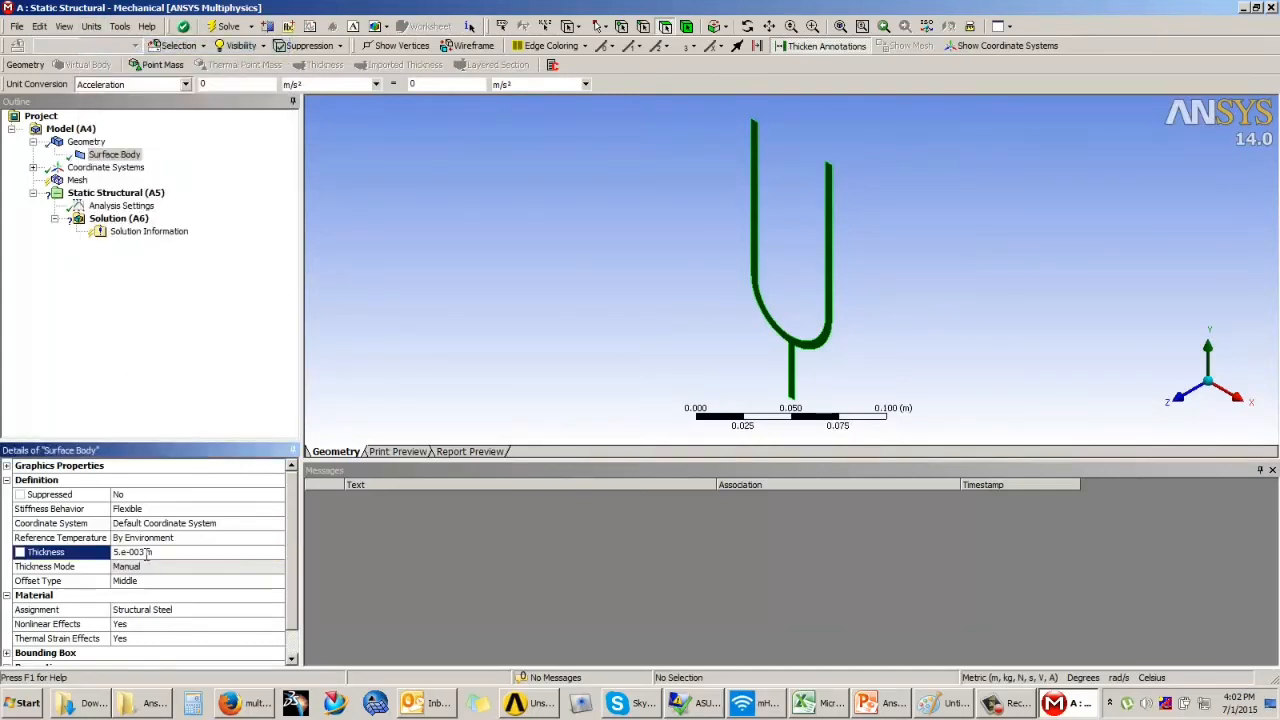
# - Generate the tuning fork's mesh with the default settings and inspect the elements
pyautogui.click(77, 180)
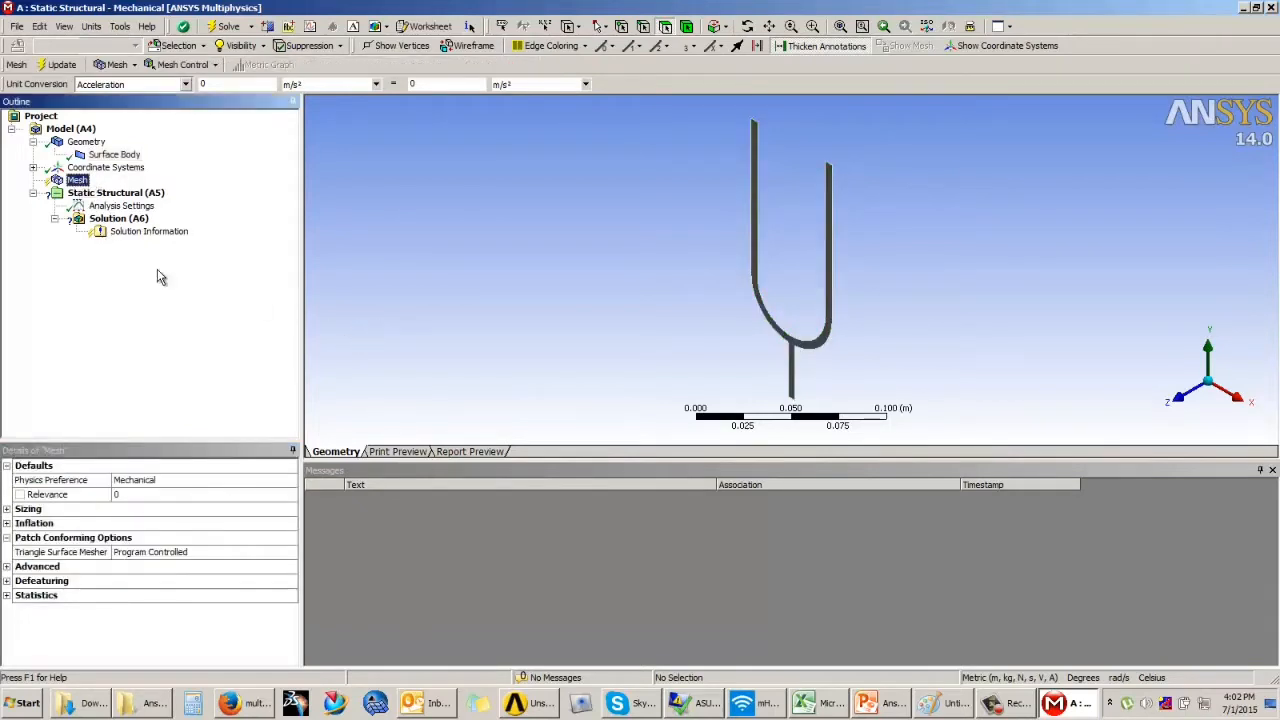
pyautogui.click(57, 65)
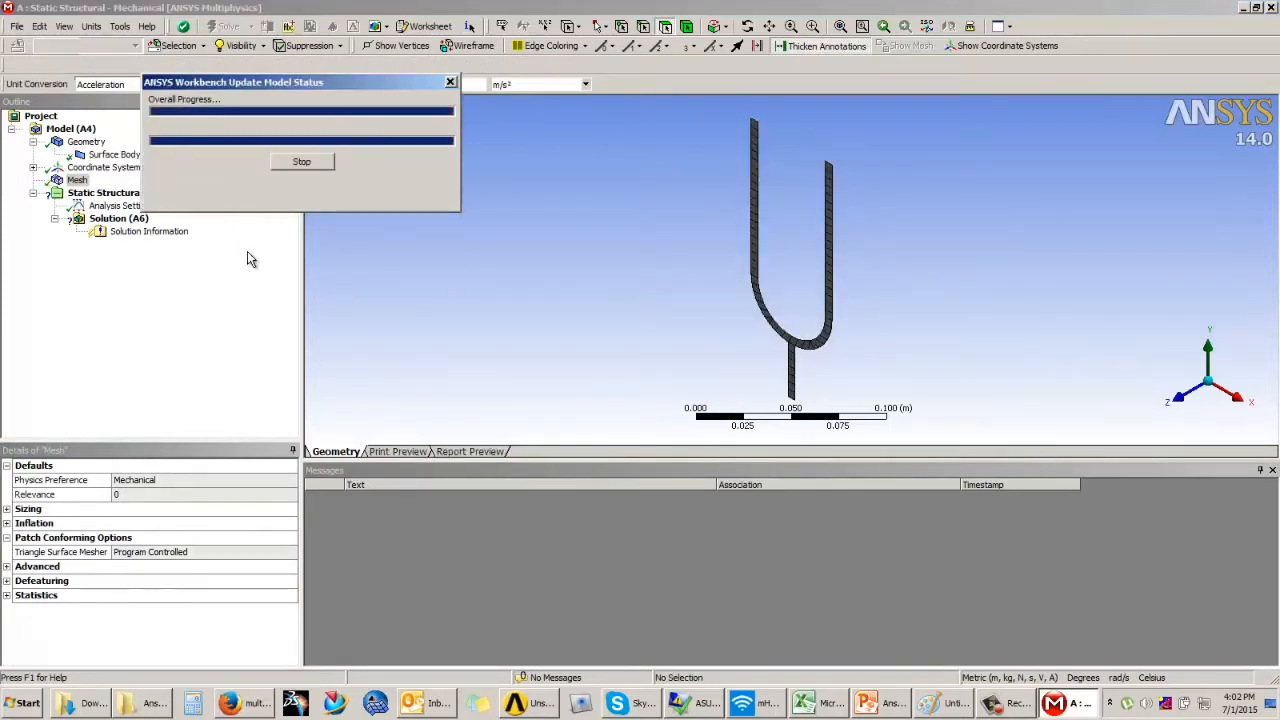
pyautogui.scroll(5, 789, 260)
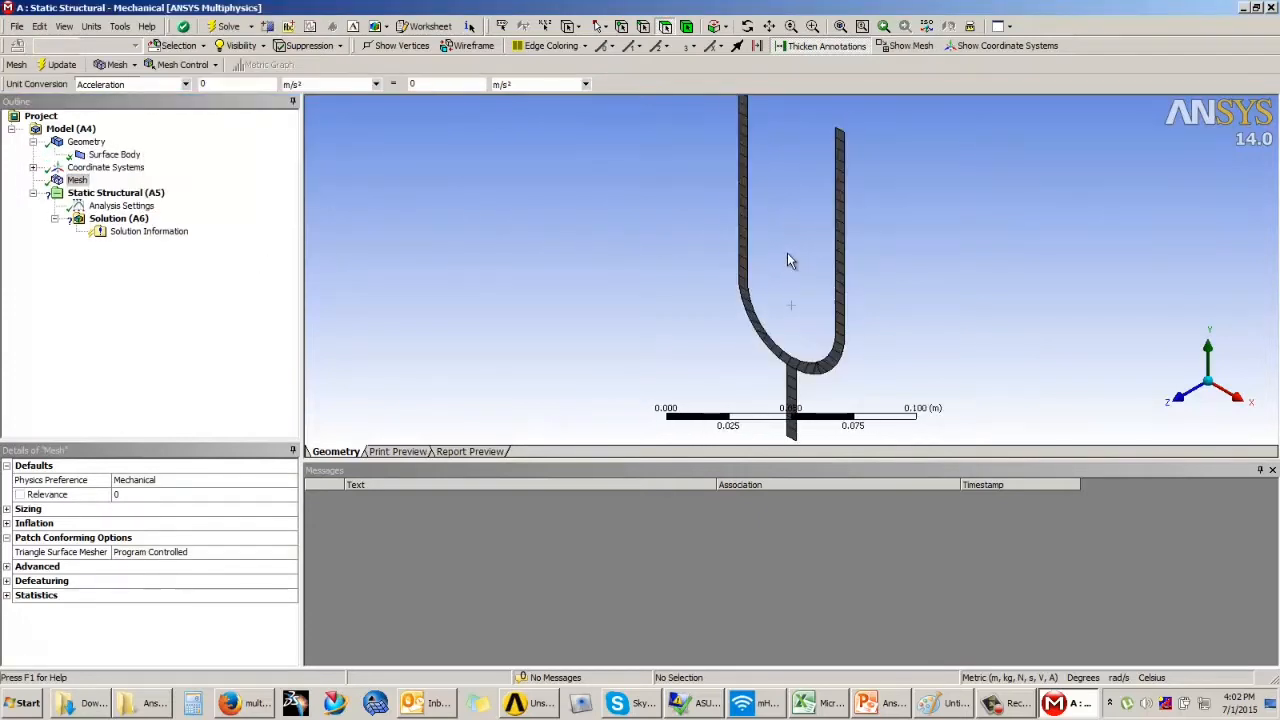
pyautogui.moveTo(789, 260); pyautogui.dragTo(820, 246, button='middle')
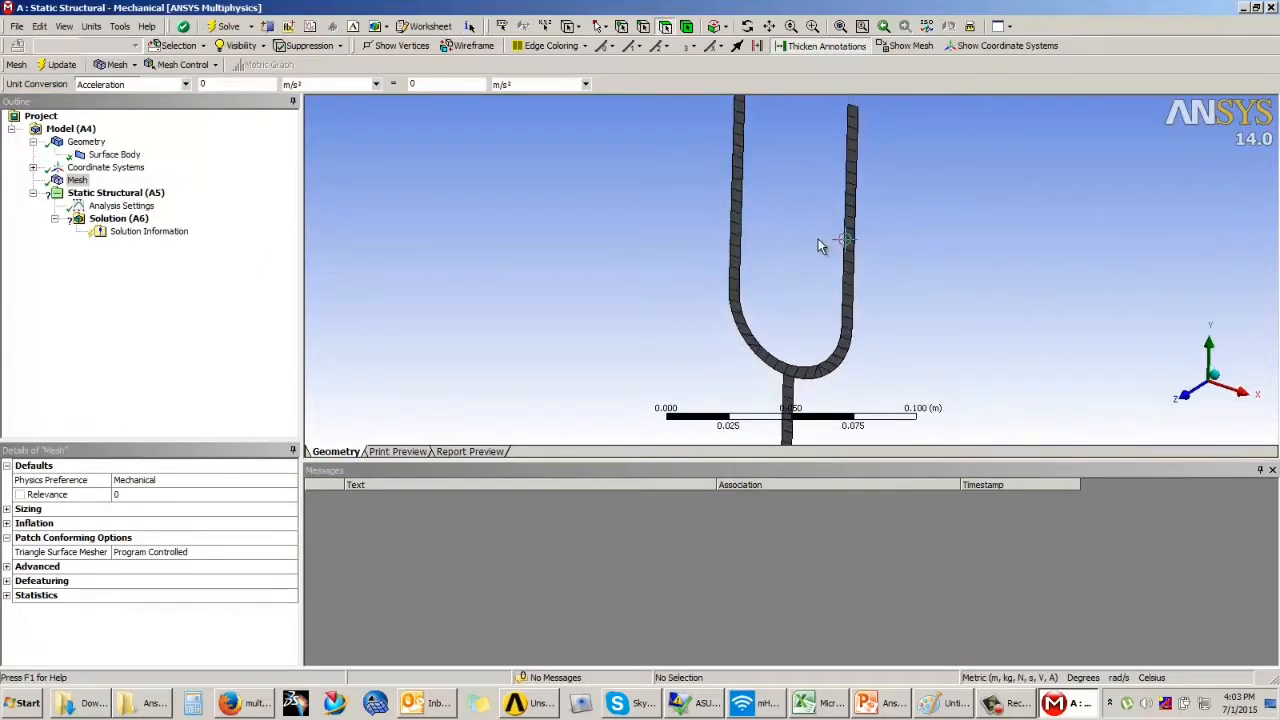
# - Try a mesh Relevance of 50 with a mesh update, and restore the Relevance to 0
pyautogui.click(133, 495)
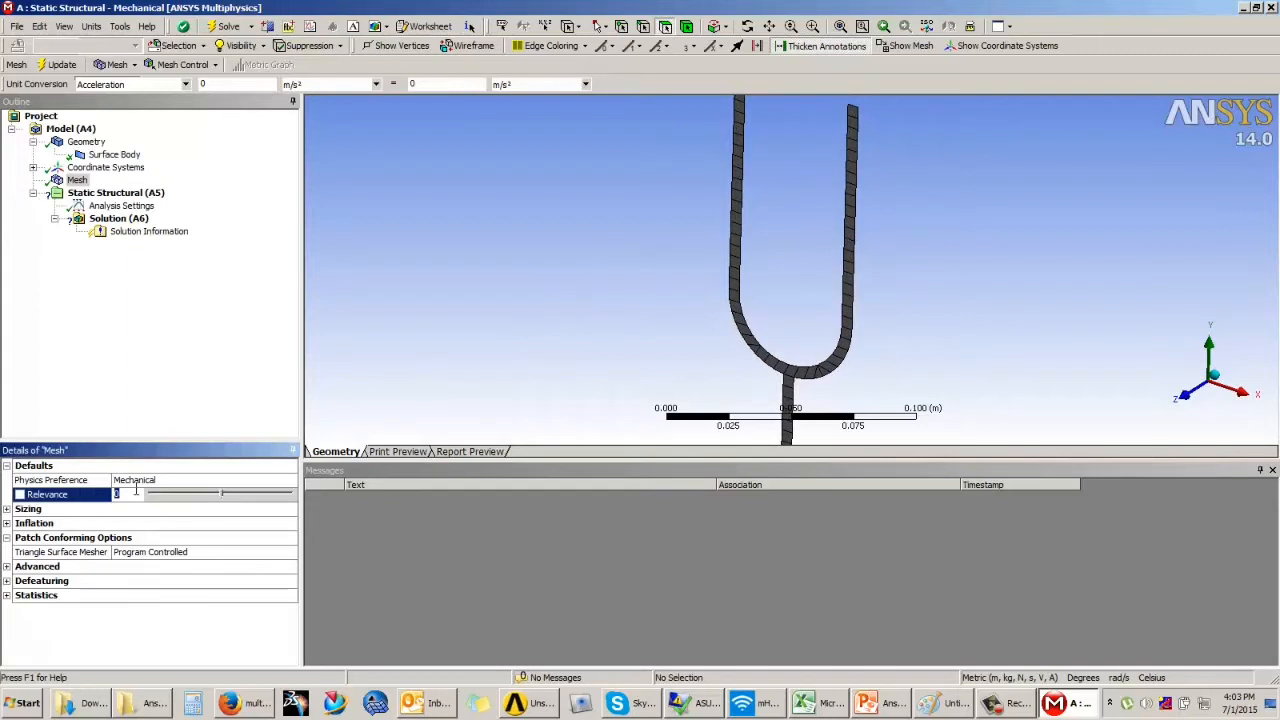
pyautogui.write('50')
pyautogui.press('Return')
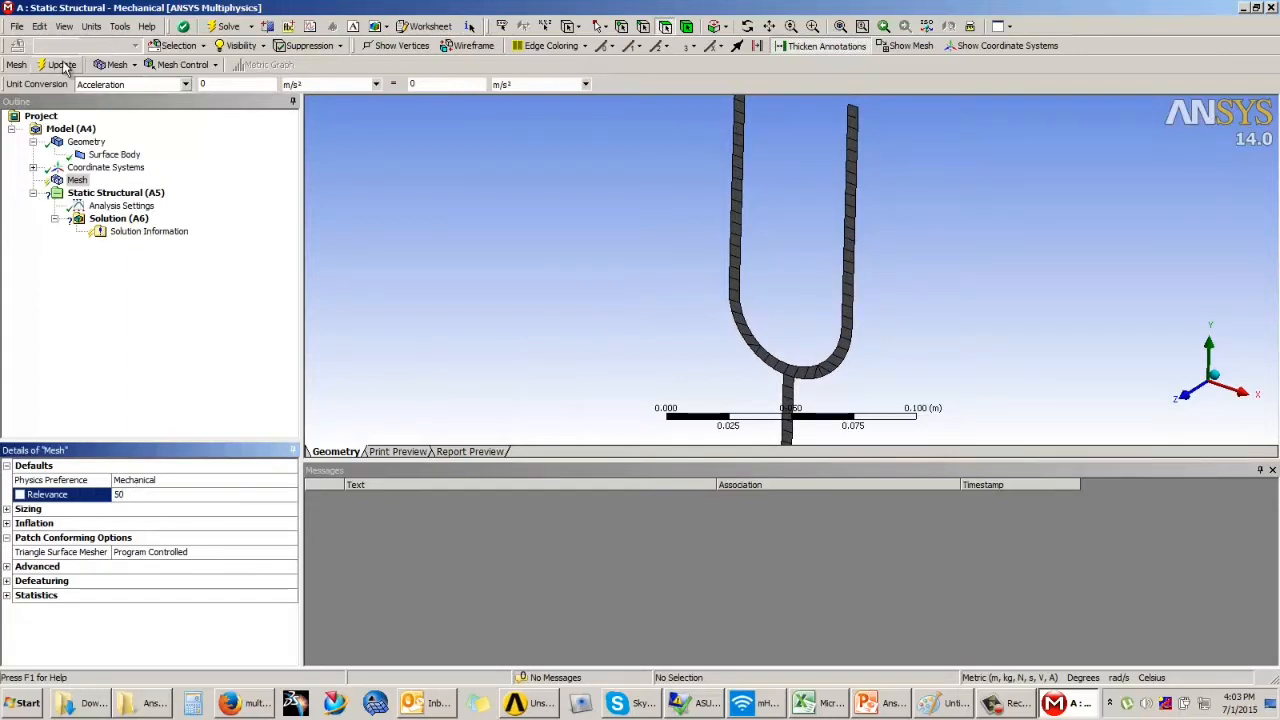
pyautogui.click(57, 64)
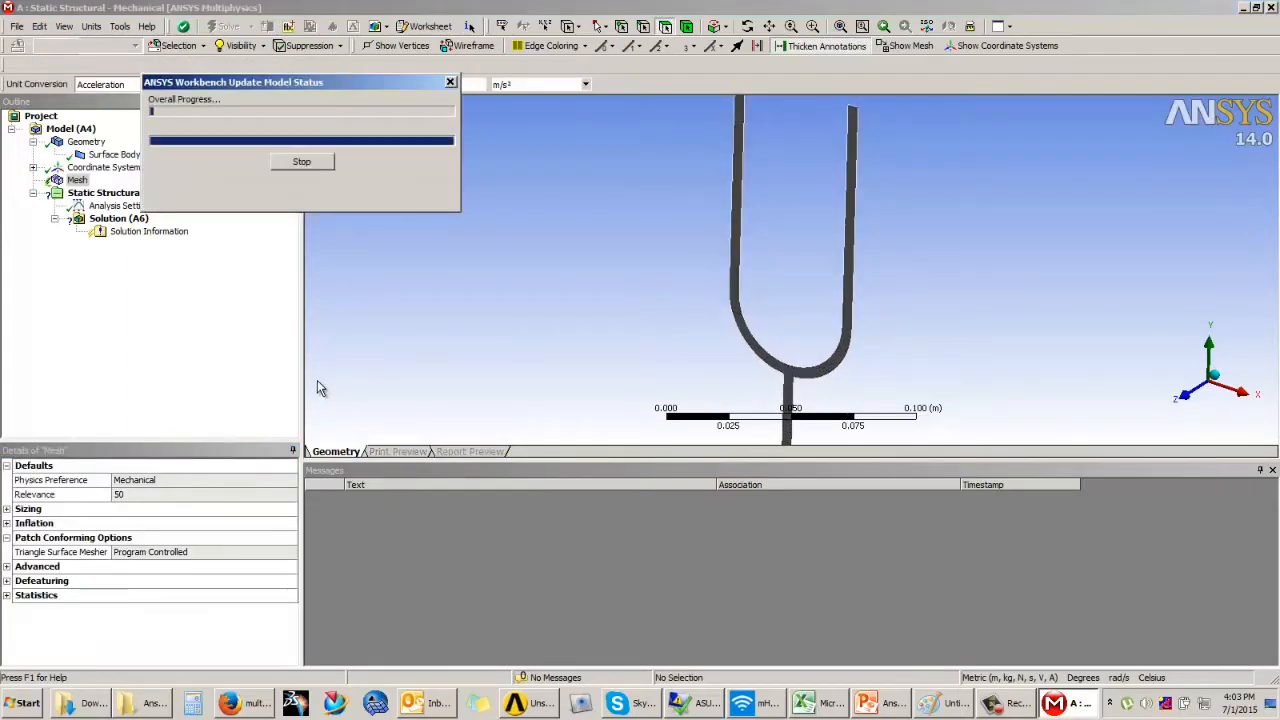
pyautogui.click(134, 494)
pyautogui.write('0')
pyautogui.press('Return')
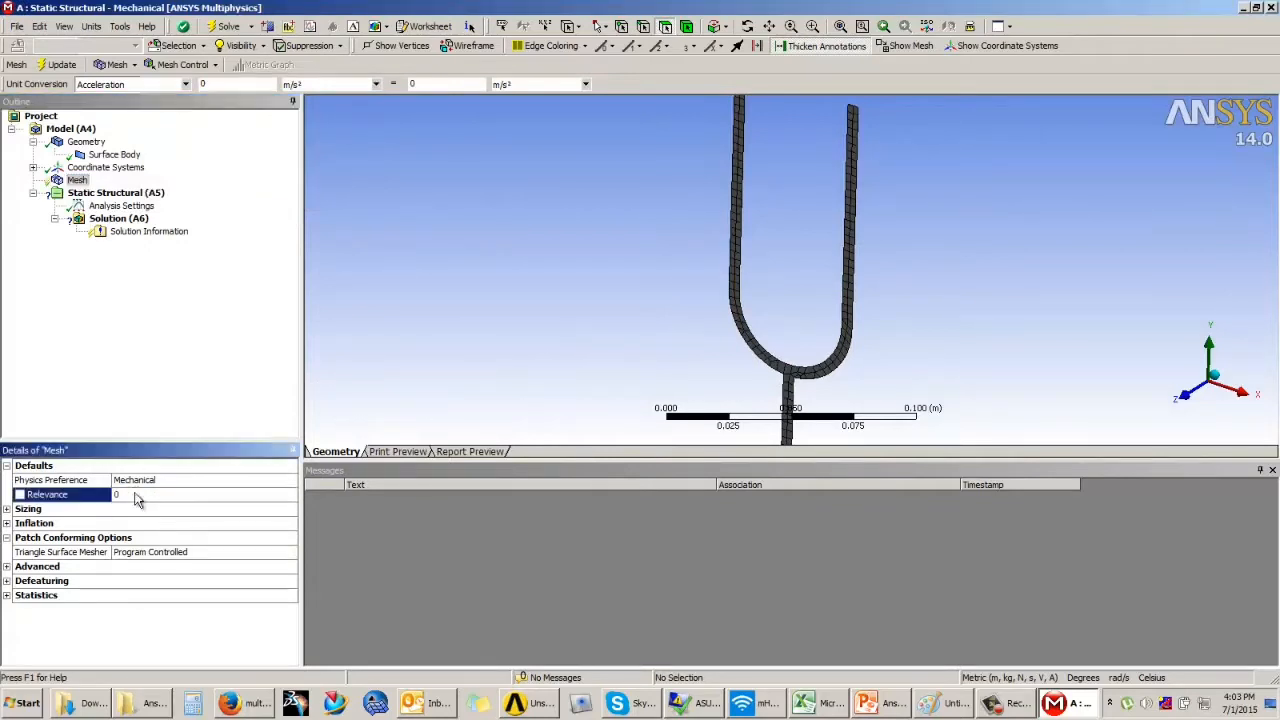
# - In the mesh sizing, turn off the advanced size function, set the element size to 0.005 m and update the mesh
pyautogui.click(20, 510)
pyautogui.click(7, 508)
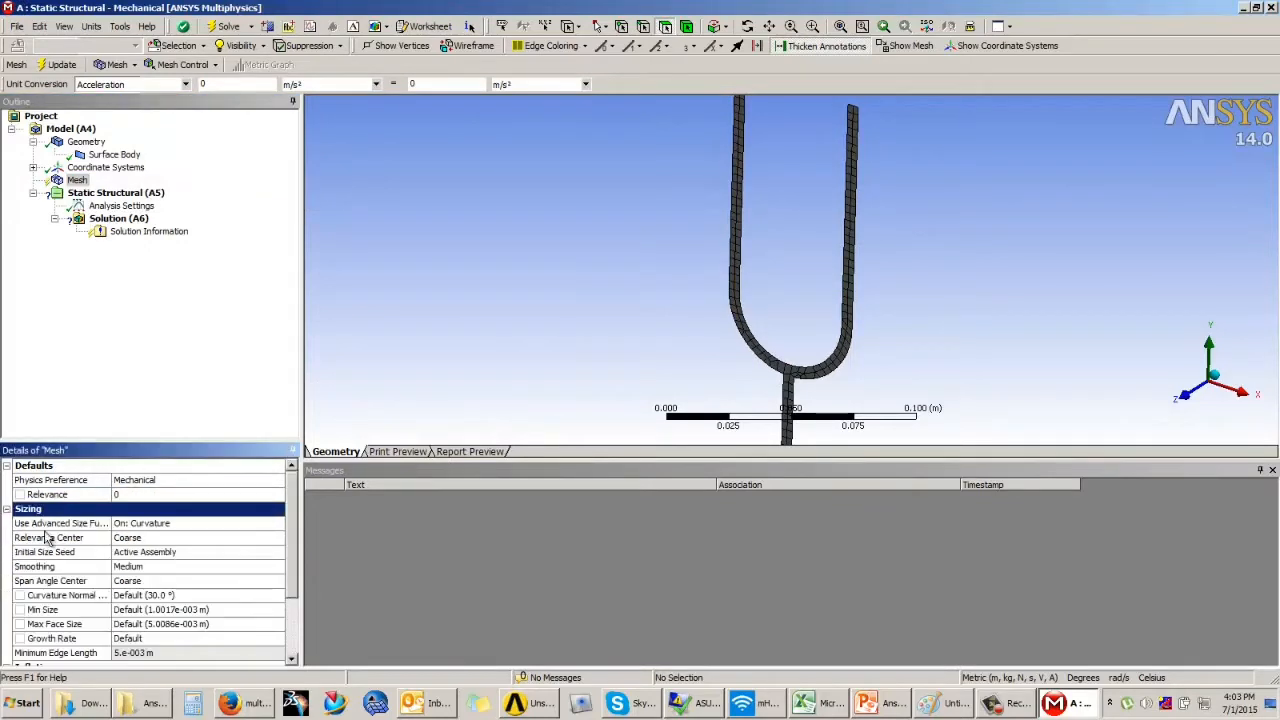
pyautogui.click(163, 523)
pyautogui.click(278, 523)
pyautogui.click(121, 537)
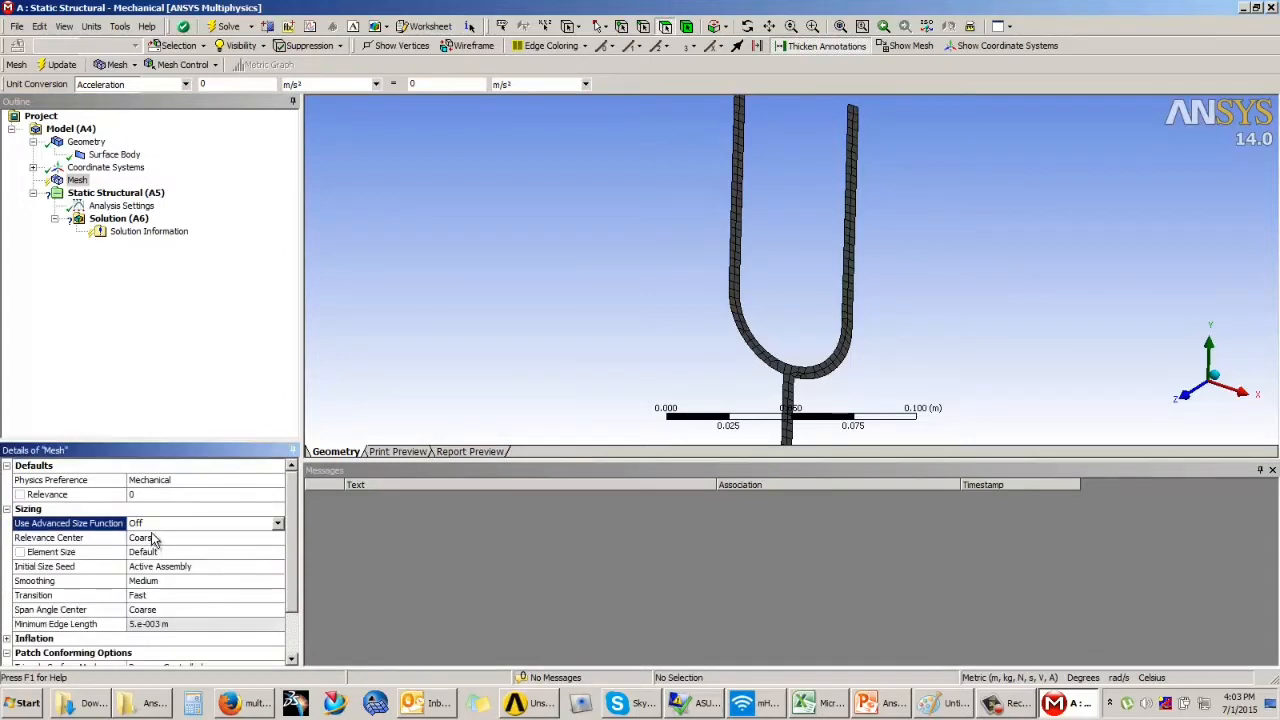
pyautogui.click(141, 552)
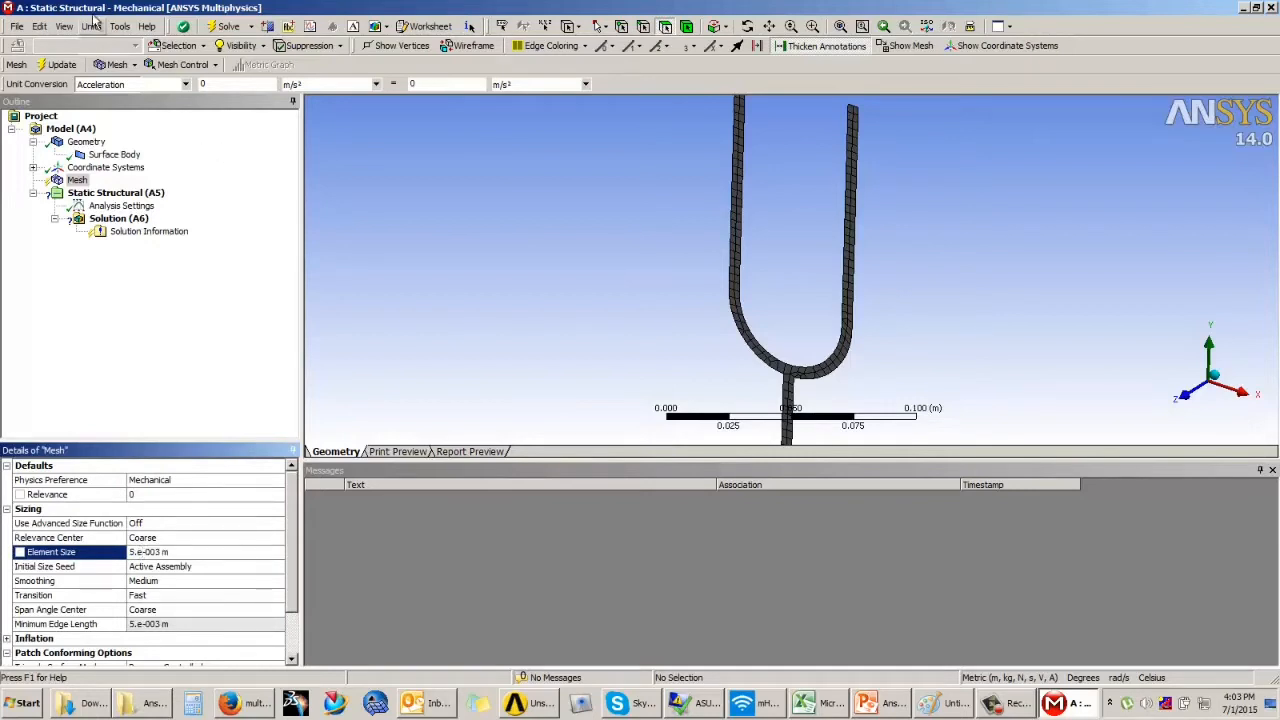
pyautogui.click(57, 64)
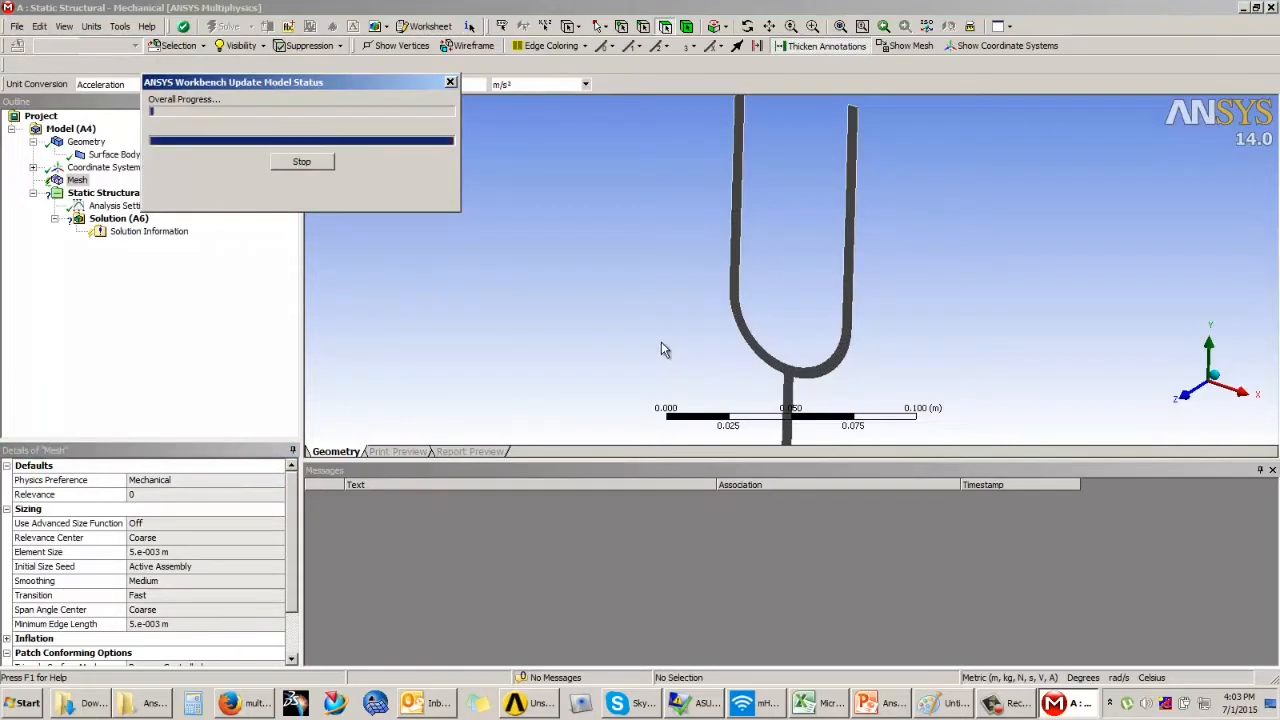
# - Refine the mesh to an element size of 0.0025 m, update it, and inspect the elements at the prong tip
pyautogui.click(176, 552)
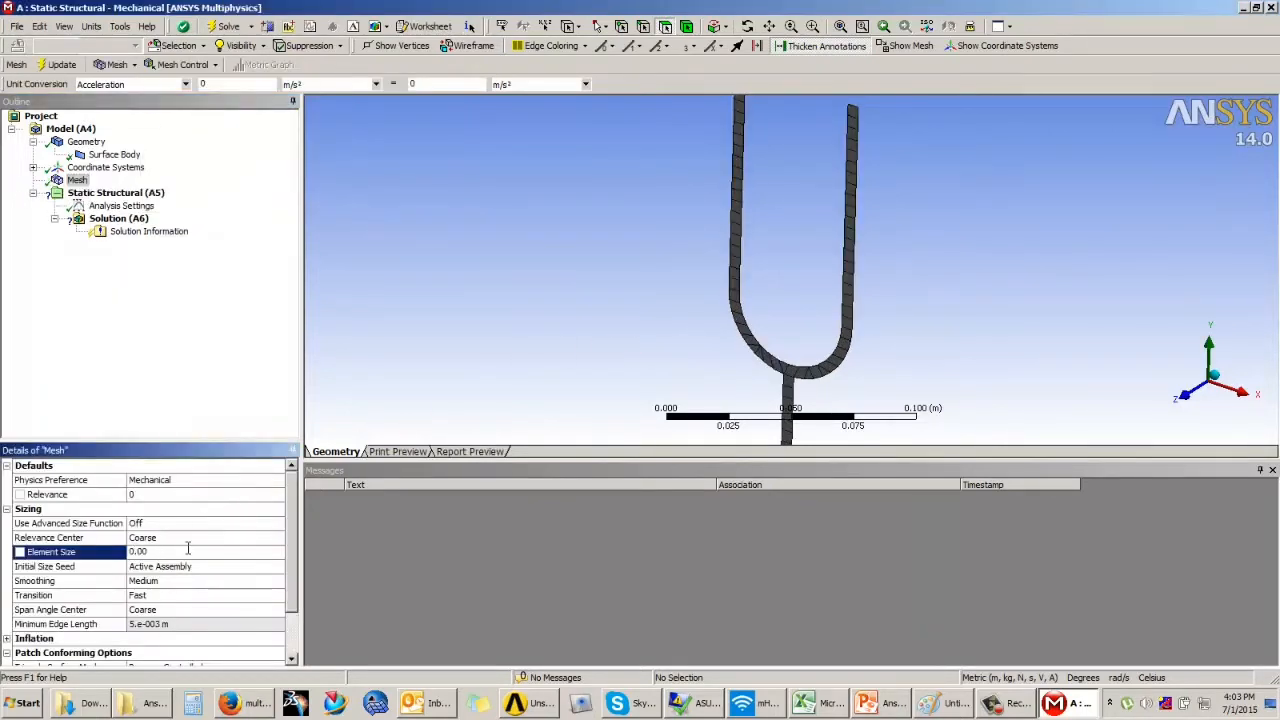
pyautogui.press('Return')
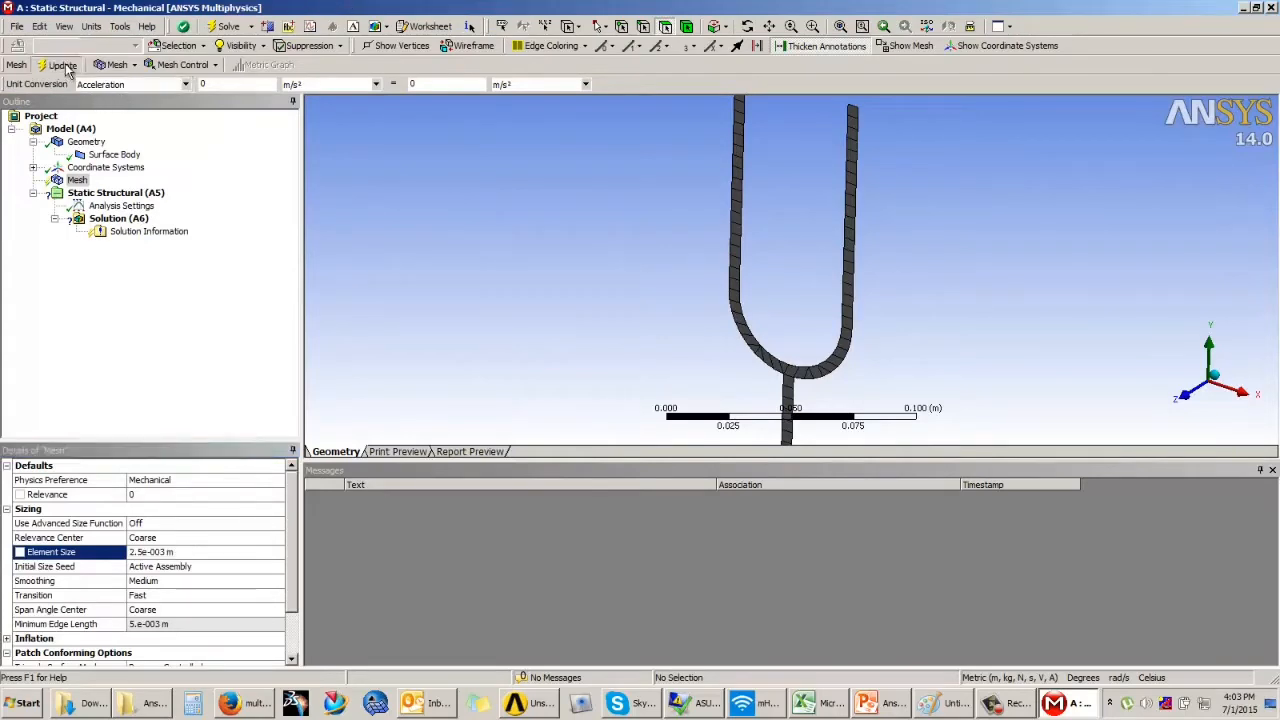
pyautogui.click(60, 64)
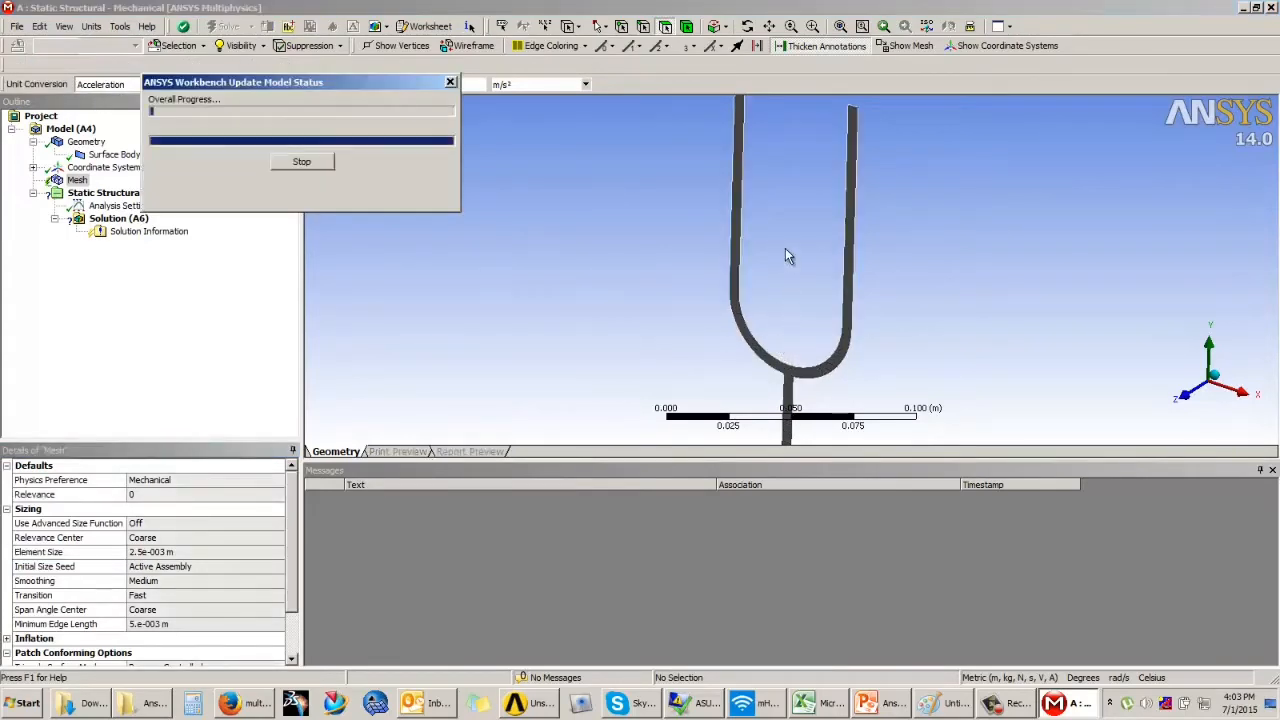
pyautogui.moveTo(791, 272); pyautogui.dragTo(836, 356, button='middle')
pyautogui.scroll(3, 681, 213)
pyautogui.keyDown('ctrl'); pyautogui.moveTo(681, 213); pyautogui.dragTo(744, 295, button='middle'); pyautogui.keyUp('ctrl')
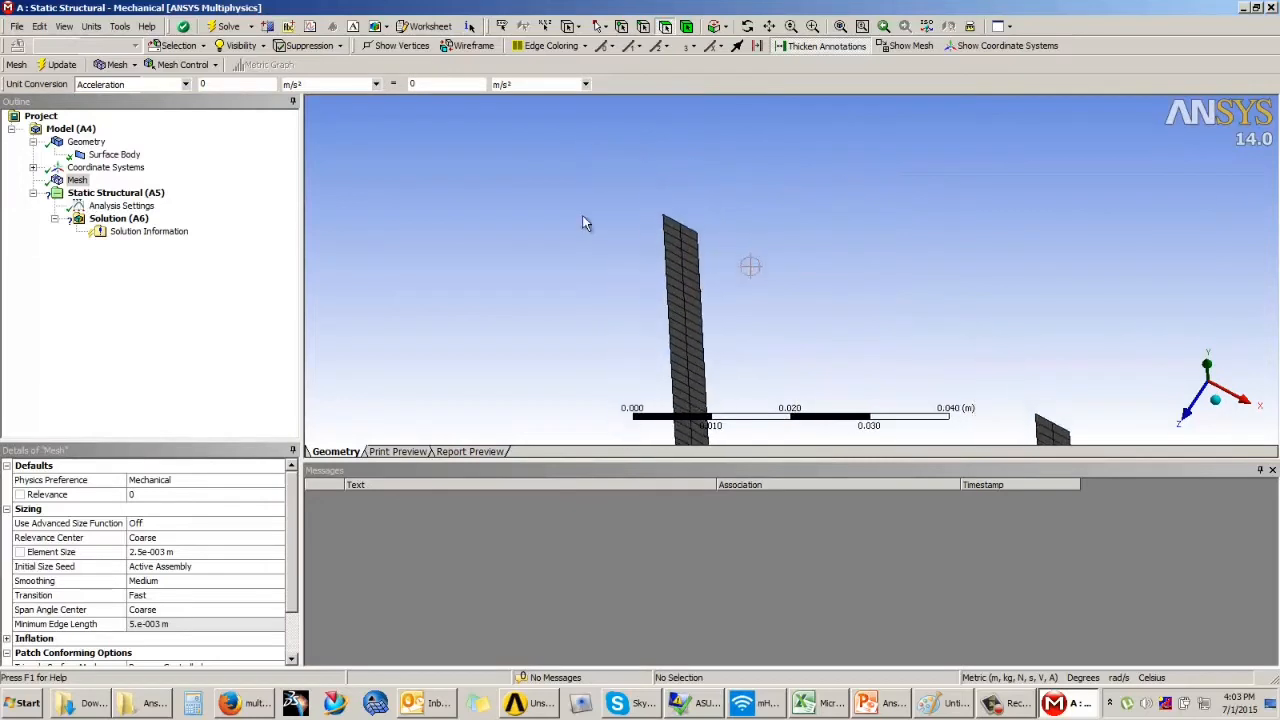
# - Show thick shells and beams to examine the meshed fork's thickness, and turn that display off again
pyautogui.click(60, 26)
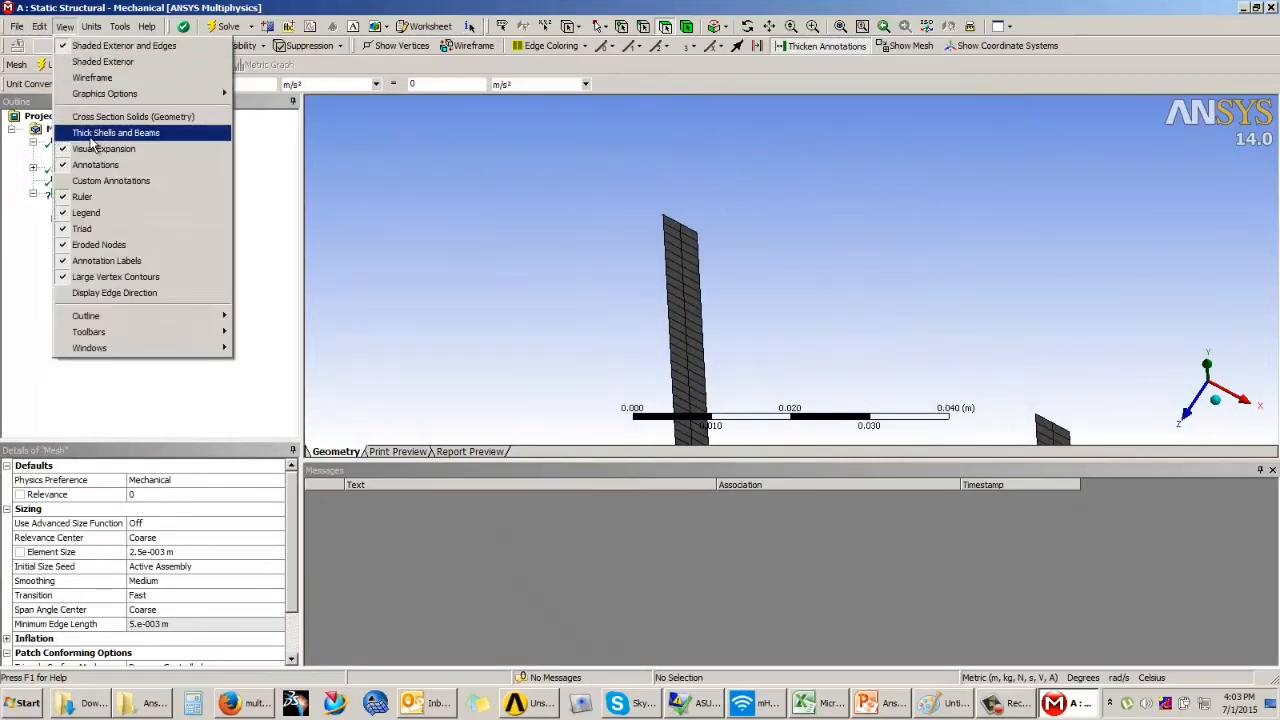
pyautogui.click(88, 134)
pyautogui.moveTo(837, 243); pyautogui.dragTo(784, 255, button='middle')
pyautogui.scroll(2, 786, 257)
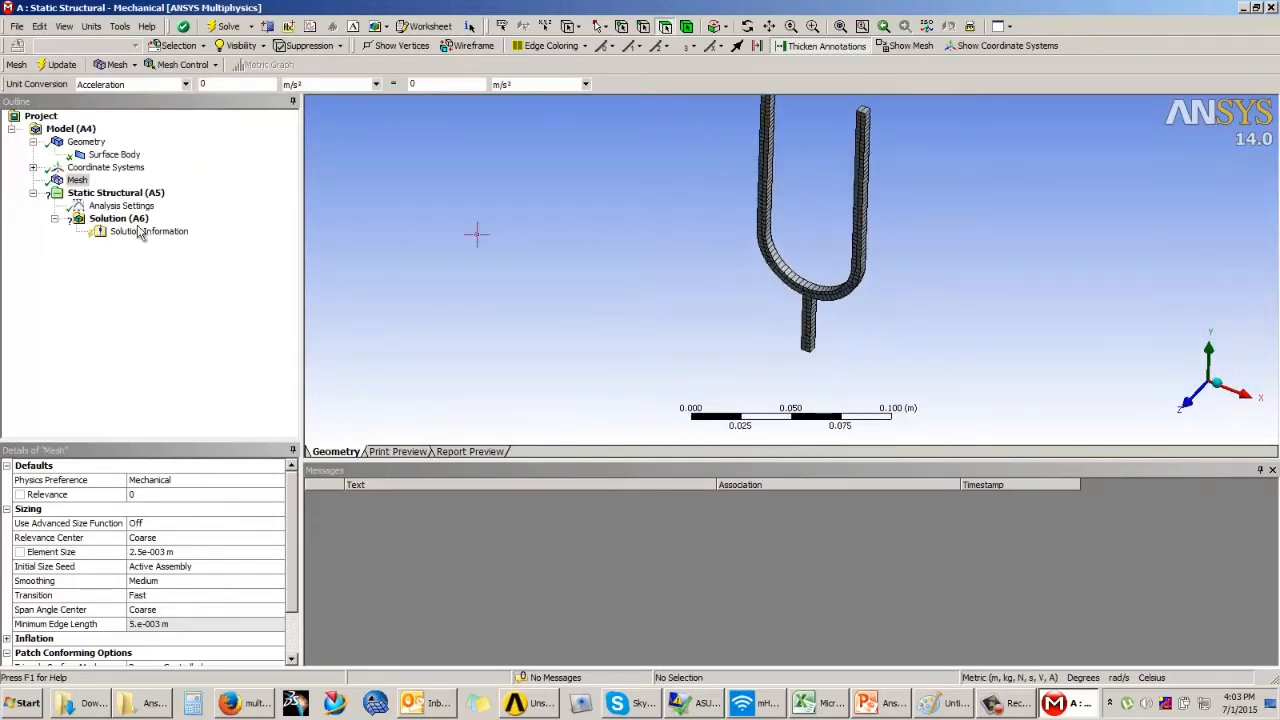
pyautogui.click(63, 26)
pyautogui.click(110, 131)
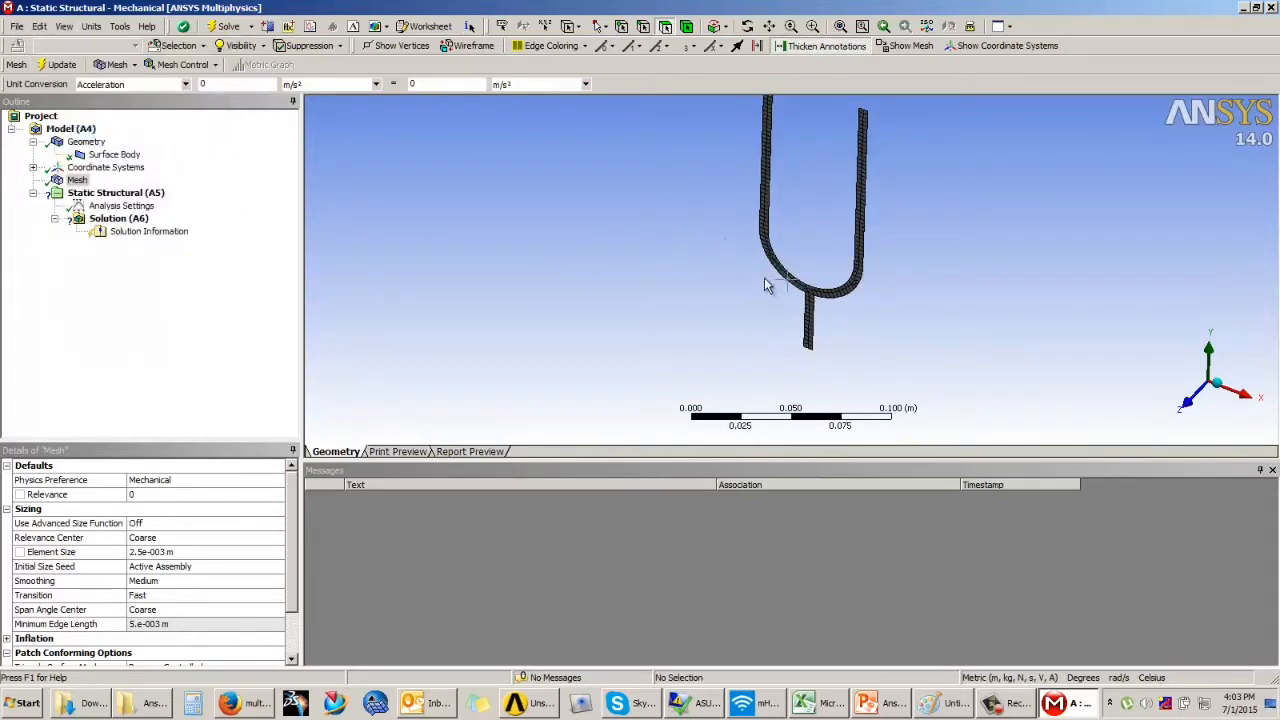
pyautogui.moveTo(766, 284); pyautogui.dragTo(860, 606, button='middle')
pyautogui.scroll(-2, 771, 257)
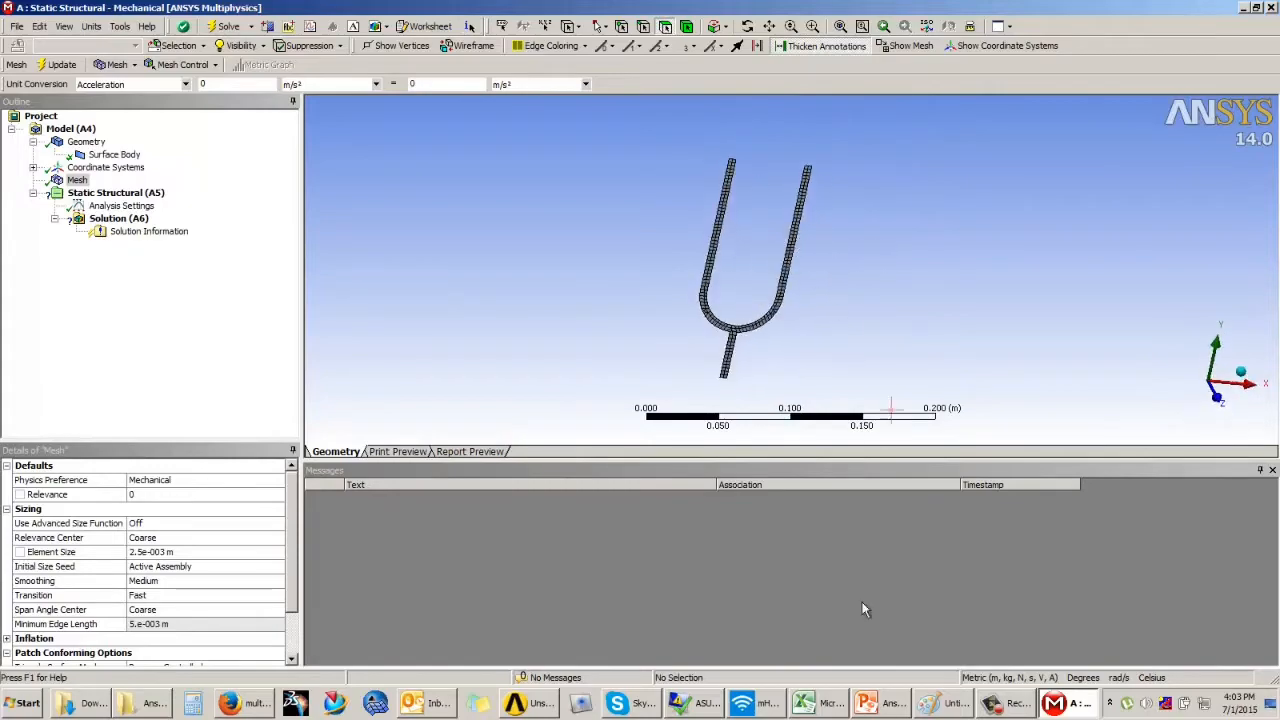
# - Check the Example 2 slide for the tuning fork's load and support conditions, and return to Mechanical
pyautogui.click(885, 703)
pyautogui.click(1114, 678)
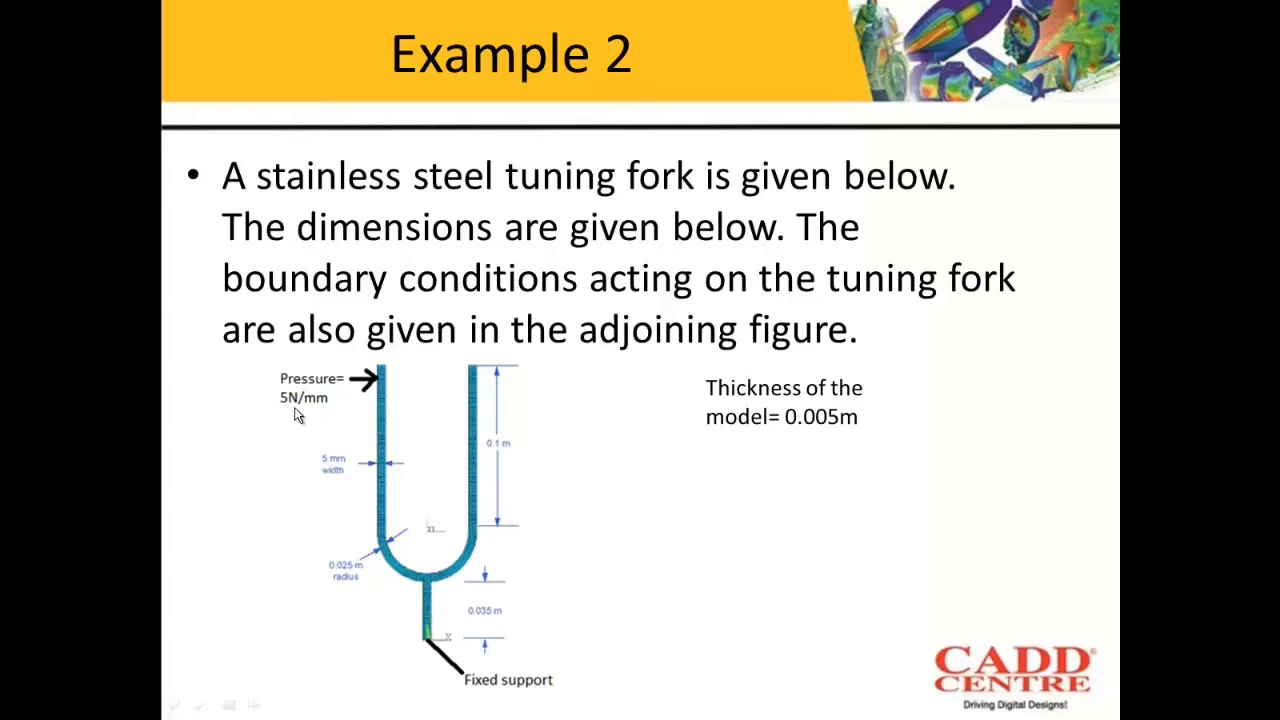
pyautogui.press('Escape')
pyautogui.click(1070, 705)
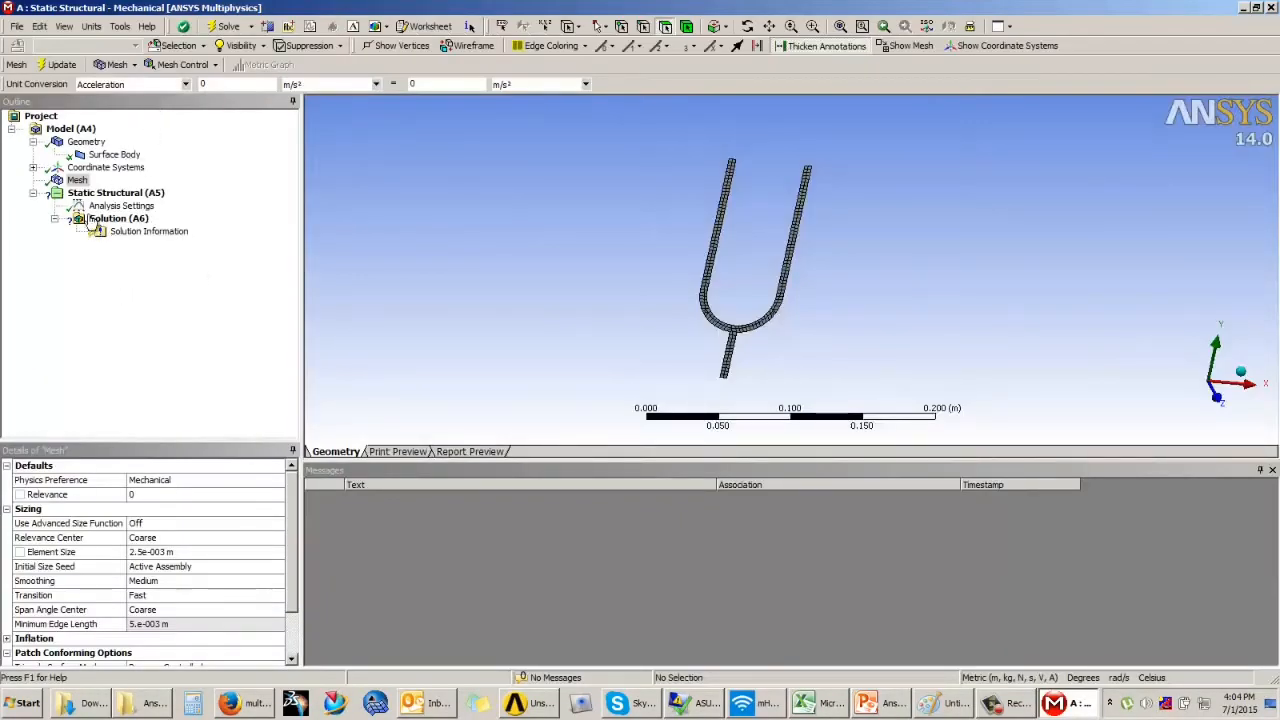
# - Add a fixed support to the static structural analysis on the bottom edge of the fork's stem
pyautogui.click(110, 192)
pyautogui.click(204, 64)
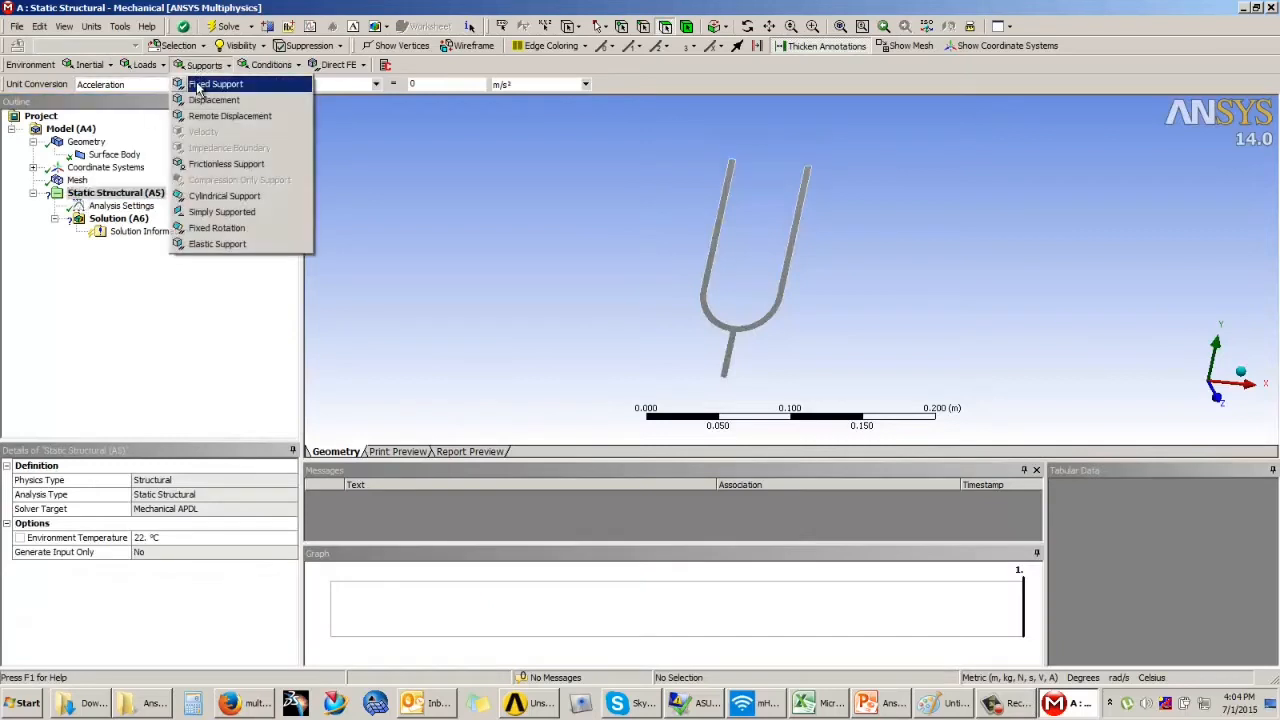
pyautogui.click(215, 84)
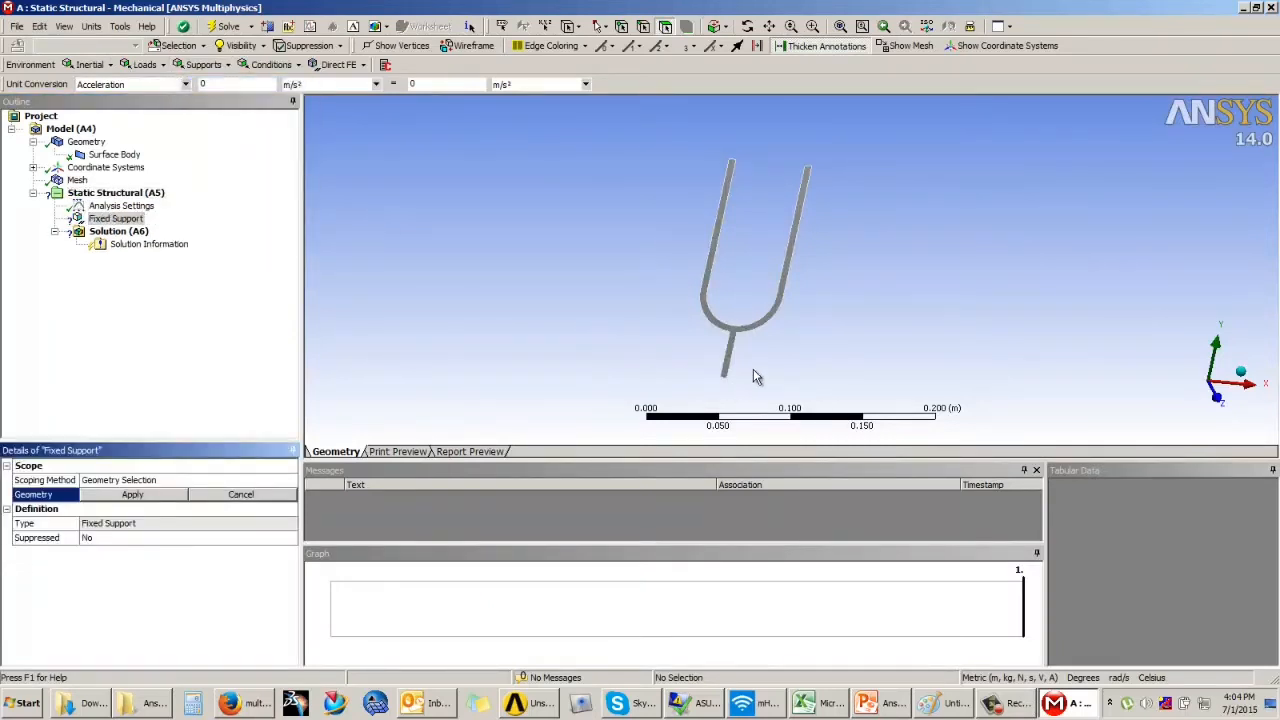
pyautogui.scroll(5, 755, 376)
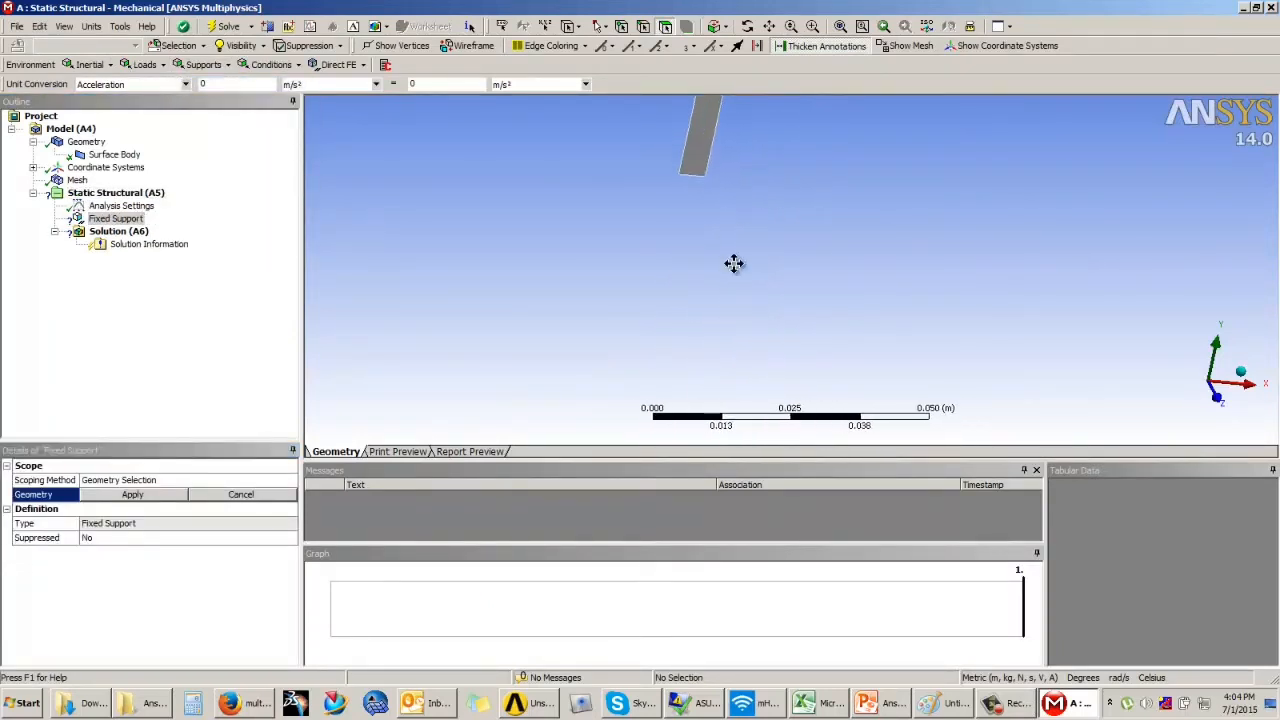
pyautogui.keyDown('ctrl'); pyautogui.moveTo(734, 263); pyautogui.dragTo(740, 380, button='middle'); pyautogui.keyUp('ctrl')
pyautogui.scroll(2, 700, 314)
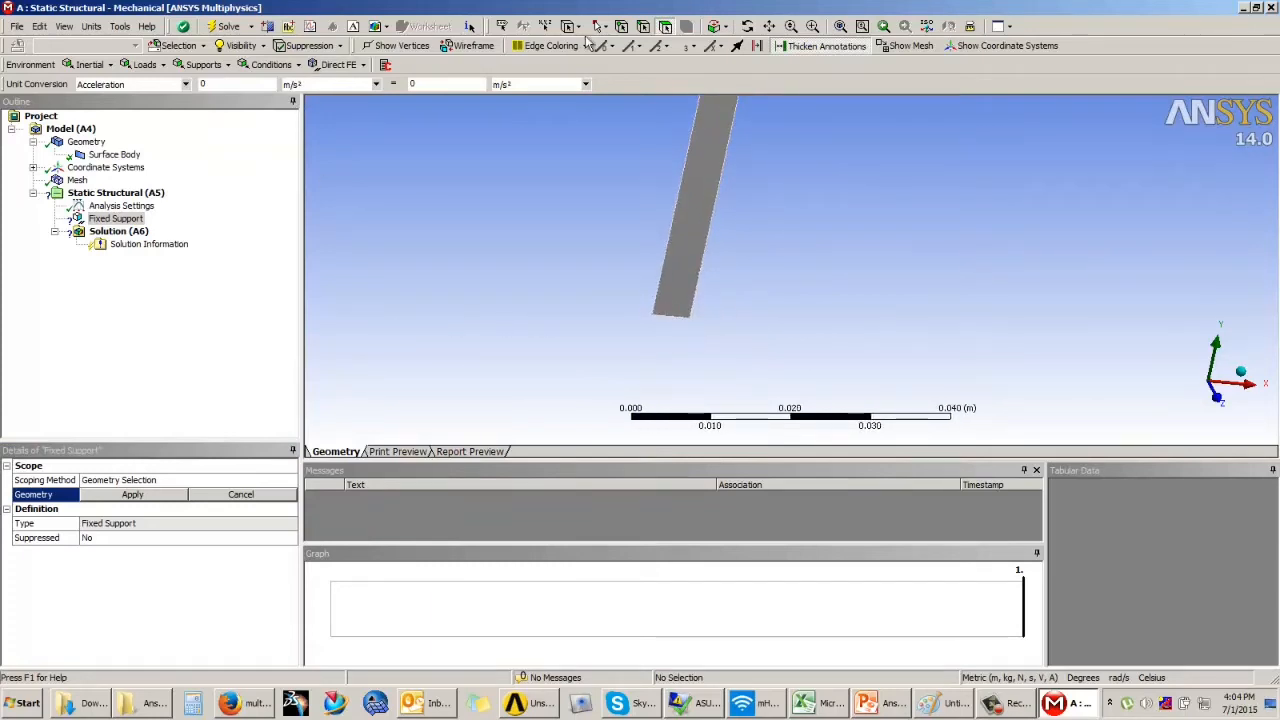
pyautogui.click(642, 27)
pyautogui.click(676, 322)
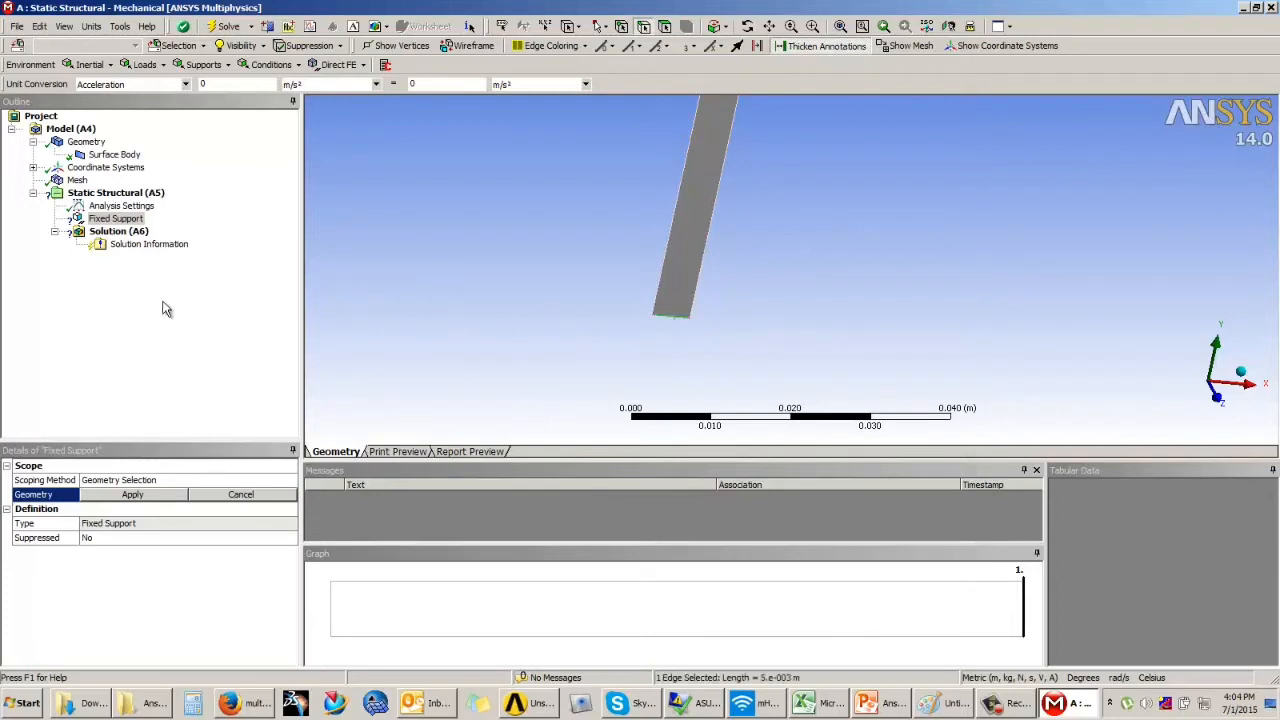
pyautogui.click(133, 495)
pyautogui.scroll(-3, 647, 337)
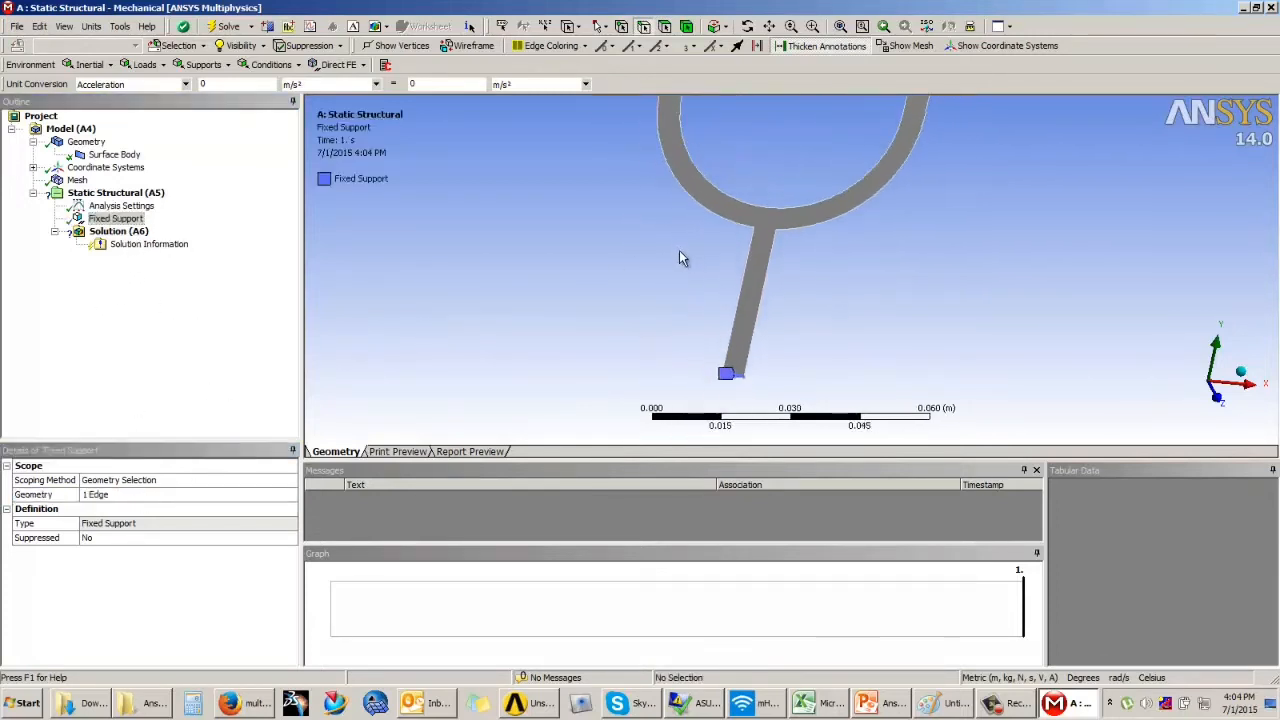
pyautogui.keyDown('ctrl'); pyautogui.moveTo(679, 236); pyautogui.dragTo(721, 312, button='middle'); pyautogui.keyUp('ctrl')
pyautogui.keyDown('ctrl'); pyautogui.moveTo(745, 127); pyautogui.dragTo(734, 310, button='middle'); pyautogui.keyUp('ctrl')
pyautogui.scroll(-2, 680, 280)
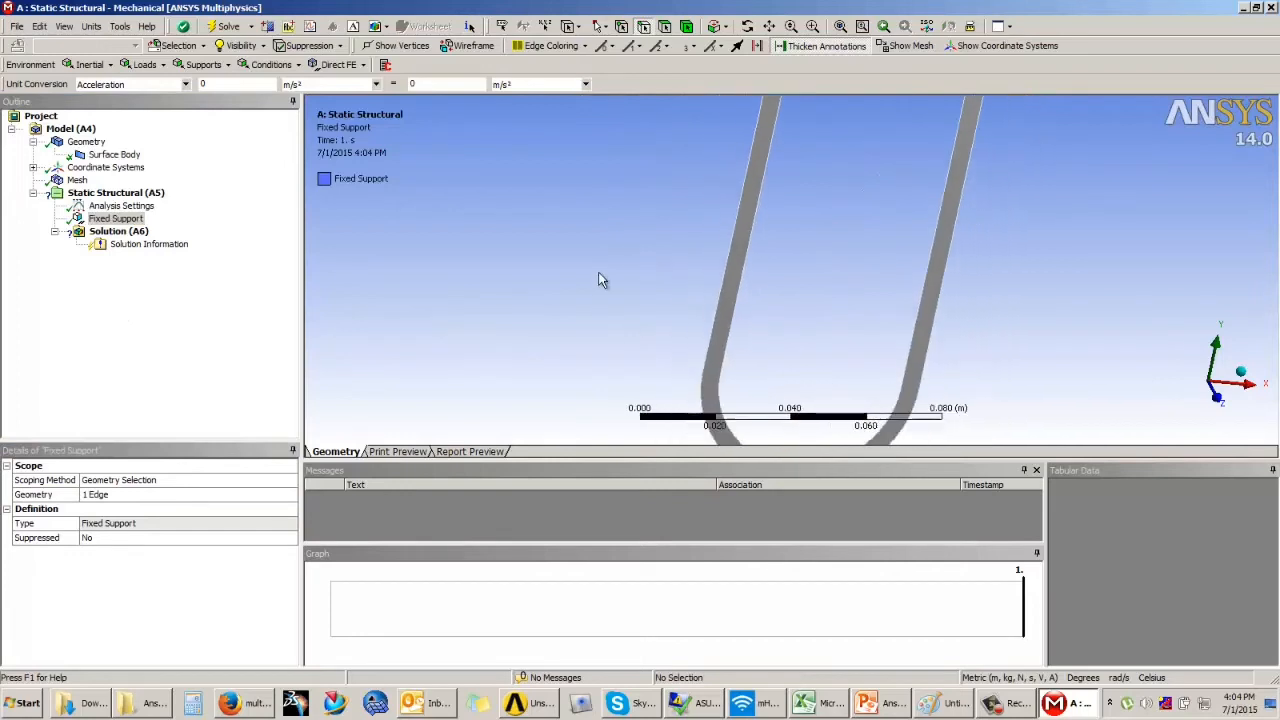
pyautogui.click(147, 64)
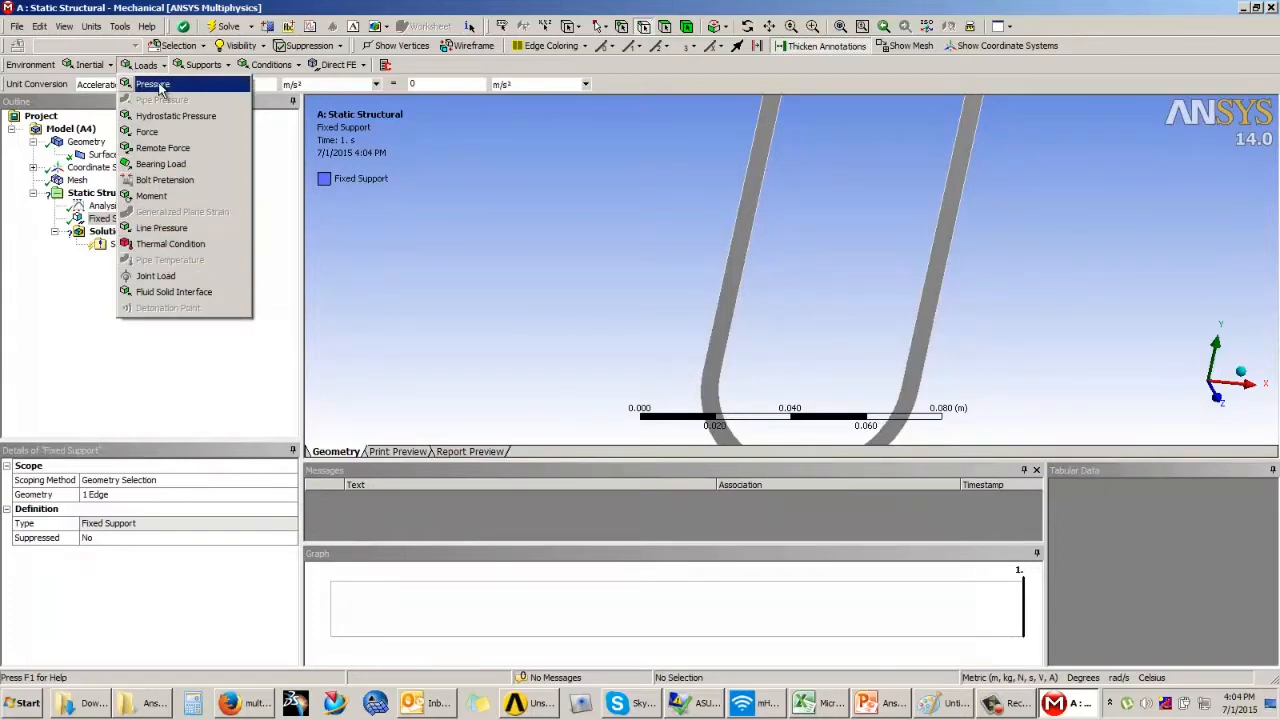
pyautogui.click(155, 85)
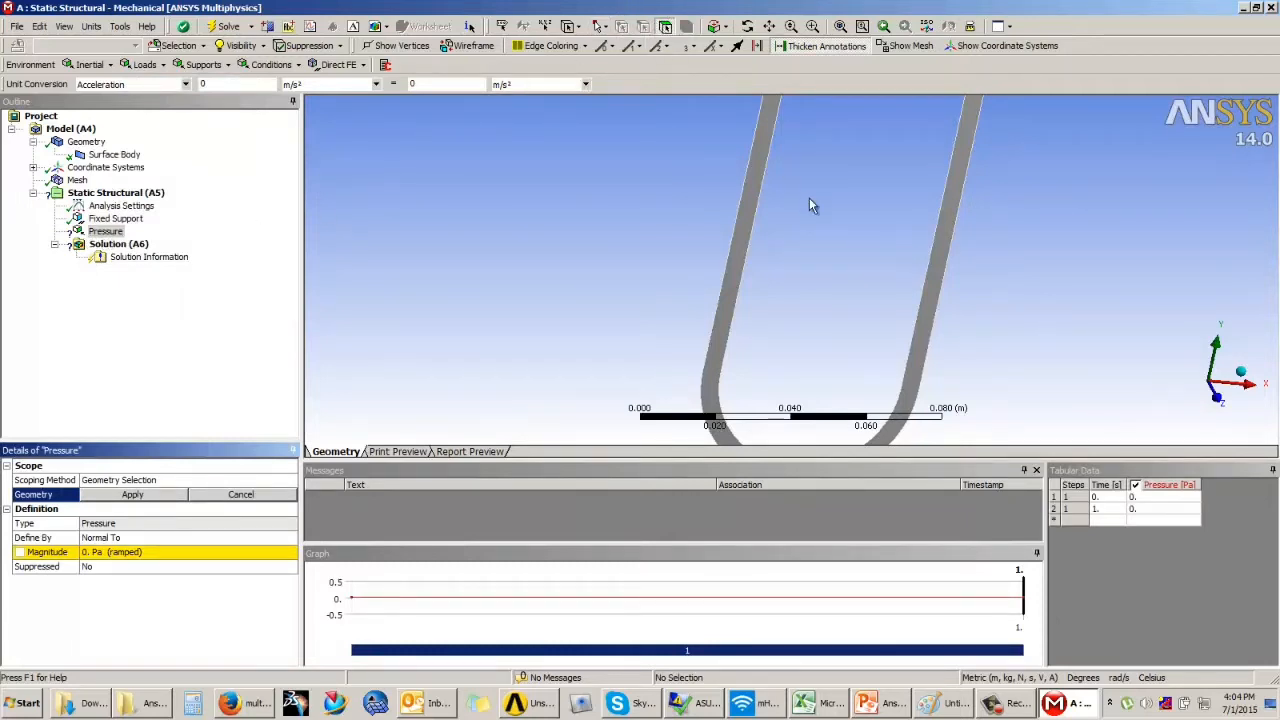
pyautogui.moveTo(701, 252); pyautogui.dragTo(757, 246, button='middle')
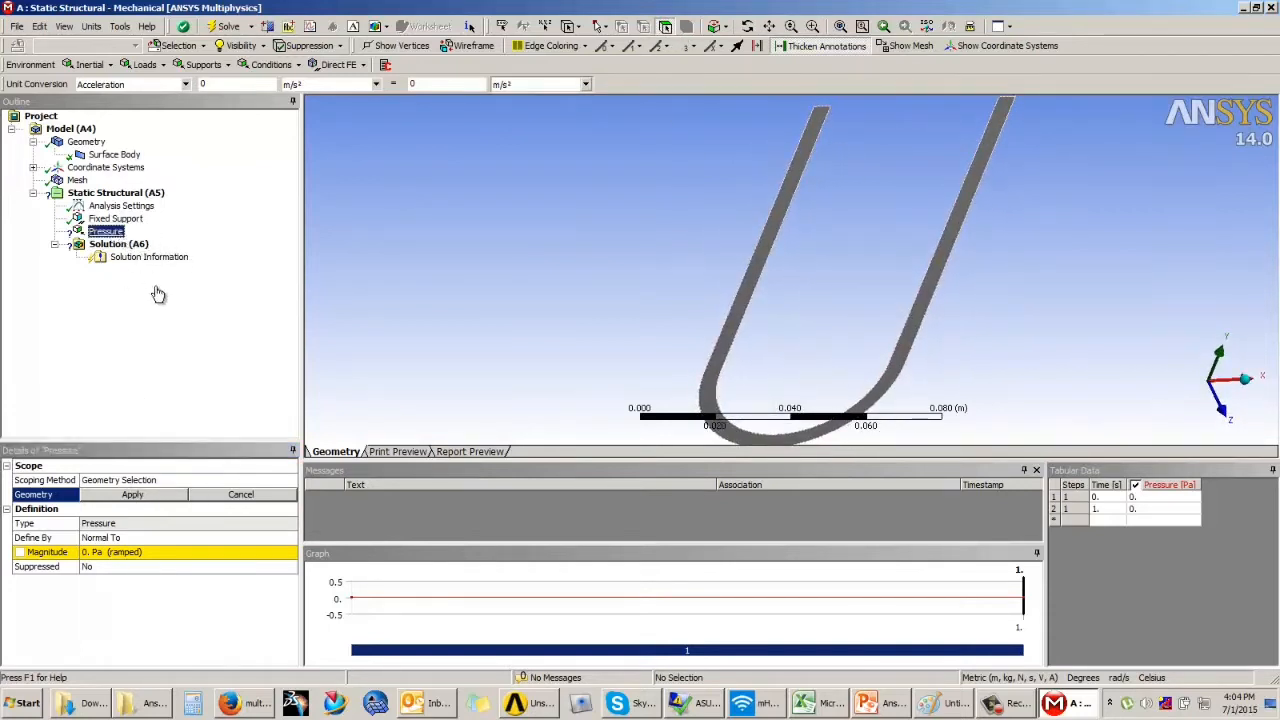
pyautogui.rightClick(108, 231)
pyautogui.click(150, 286)
pyautogui.rightClick(110, 246)
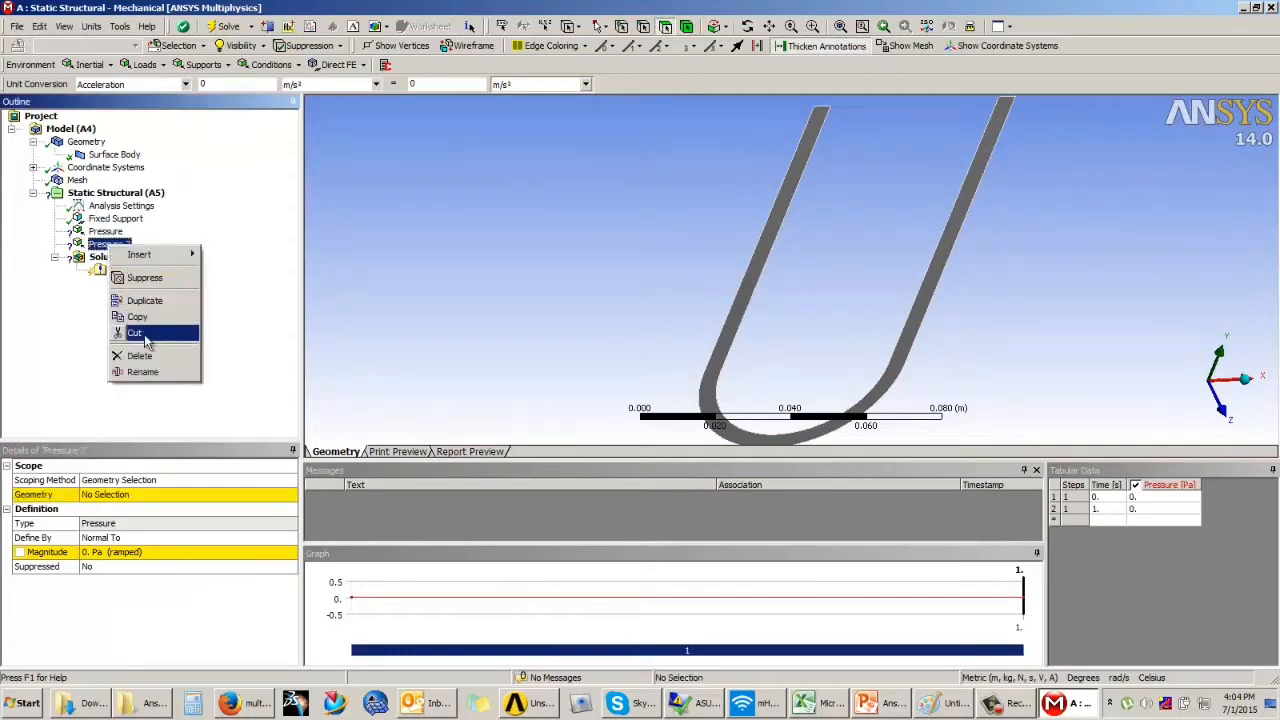
pyautogui.click(140, 354)
pyautogui.click(648, 400)
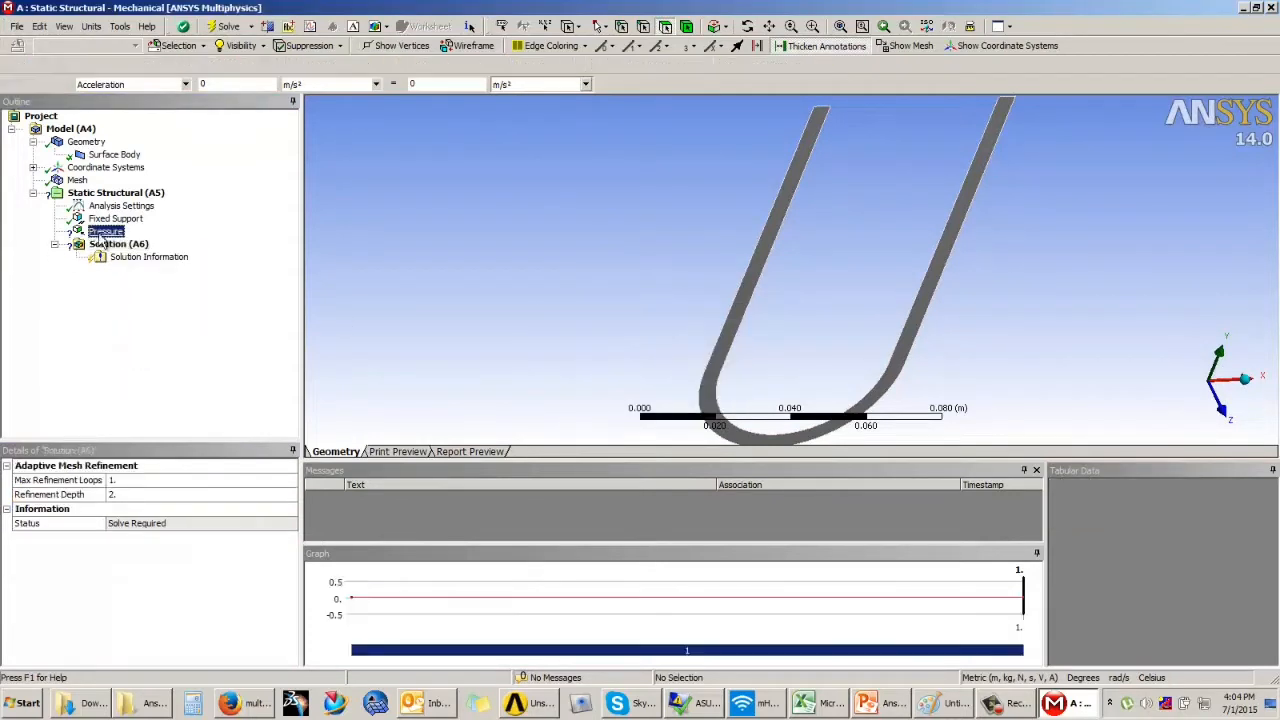
pyautogui.rightClick(100, 232)
pyautogui.click(140, 345)
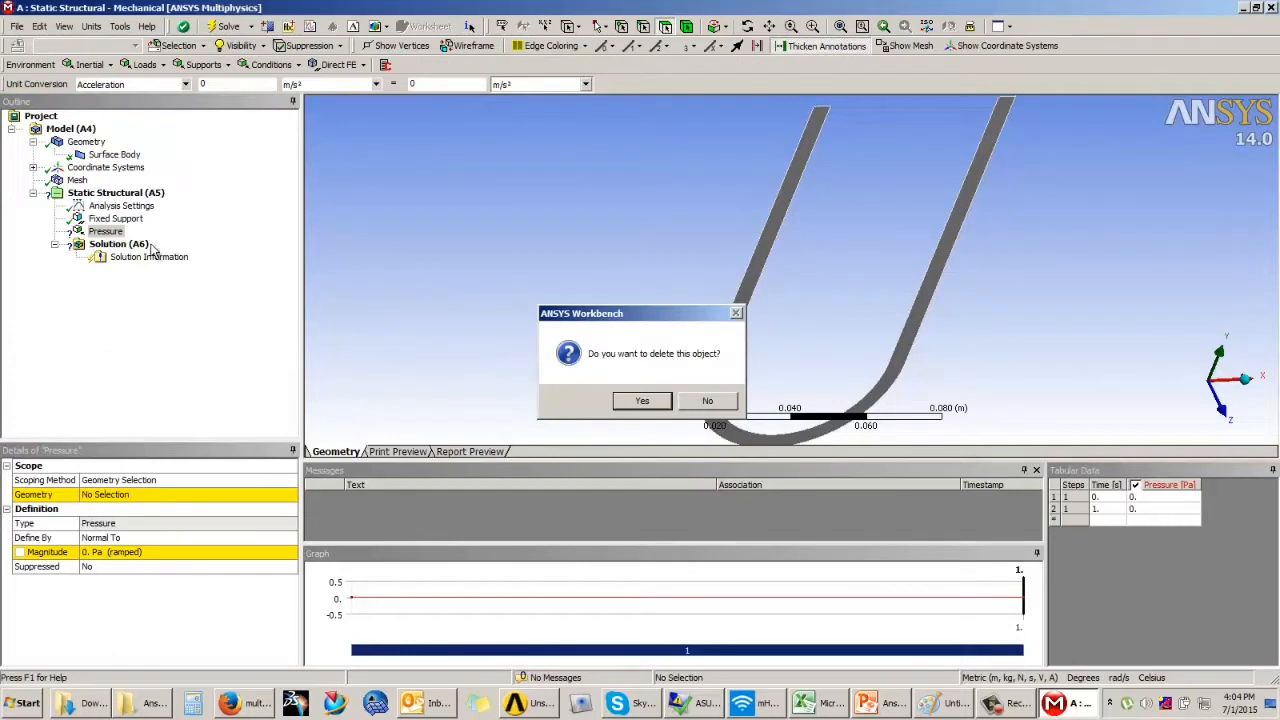
pyautogui.click(628, 401)
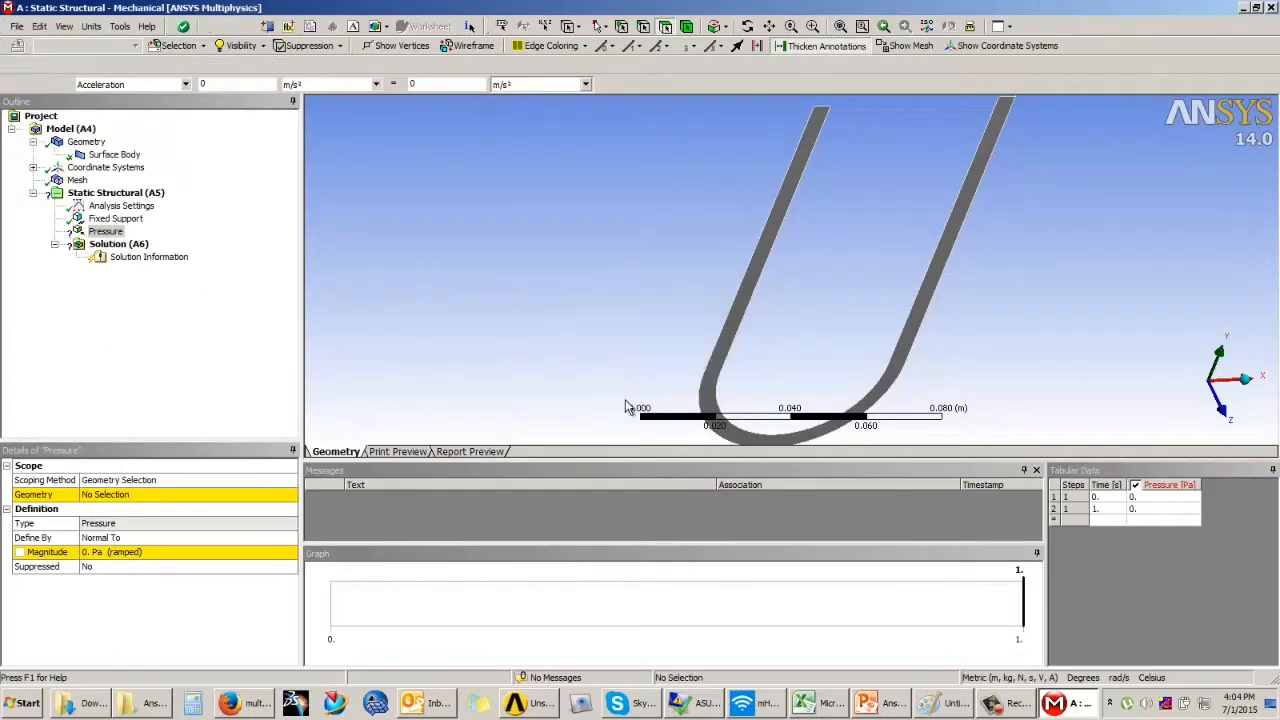
# - Add a line pressure load to the outer straight edge of the fork's left prong
pyautogui.click(112, 192)
pyautogui.click(142, 64)
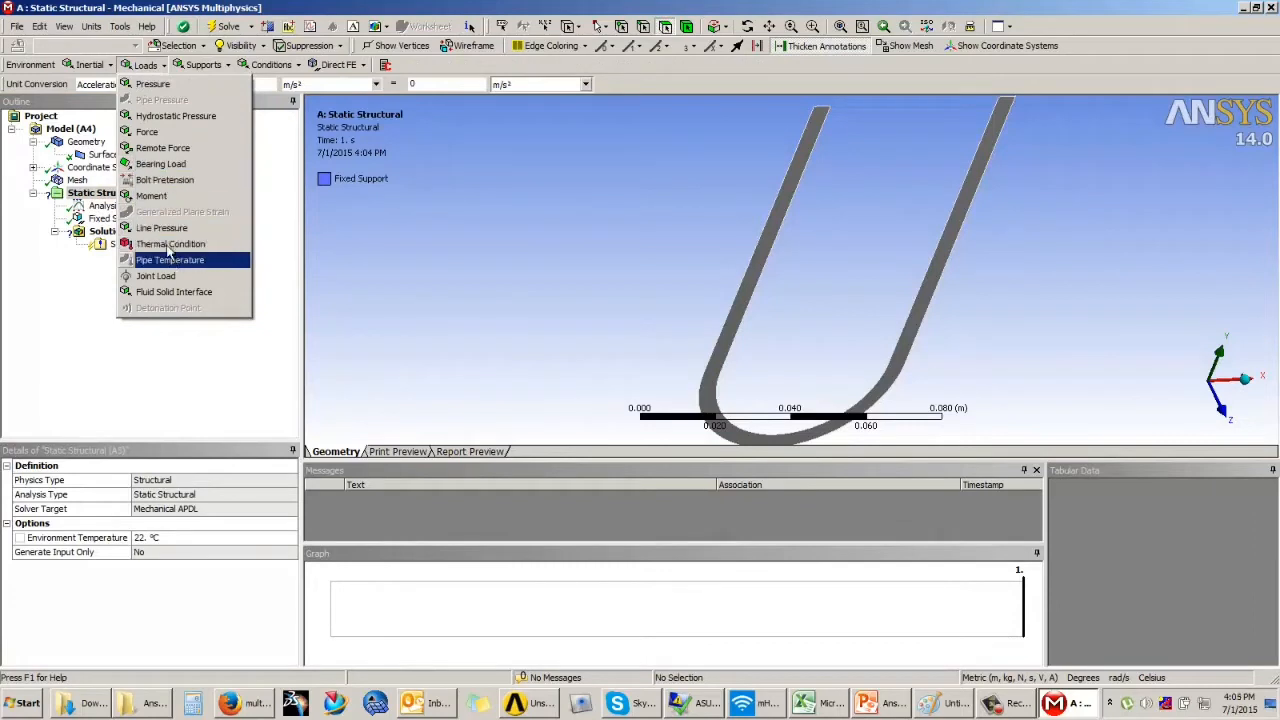
pyautogui.click(165, 228)
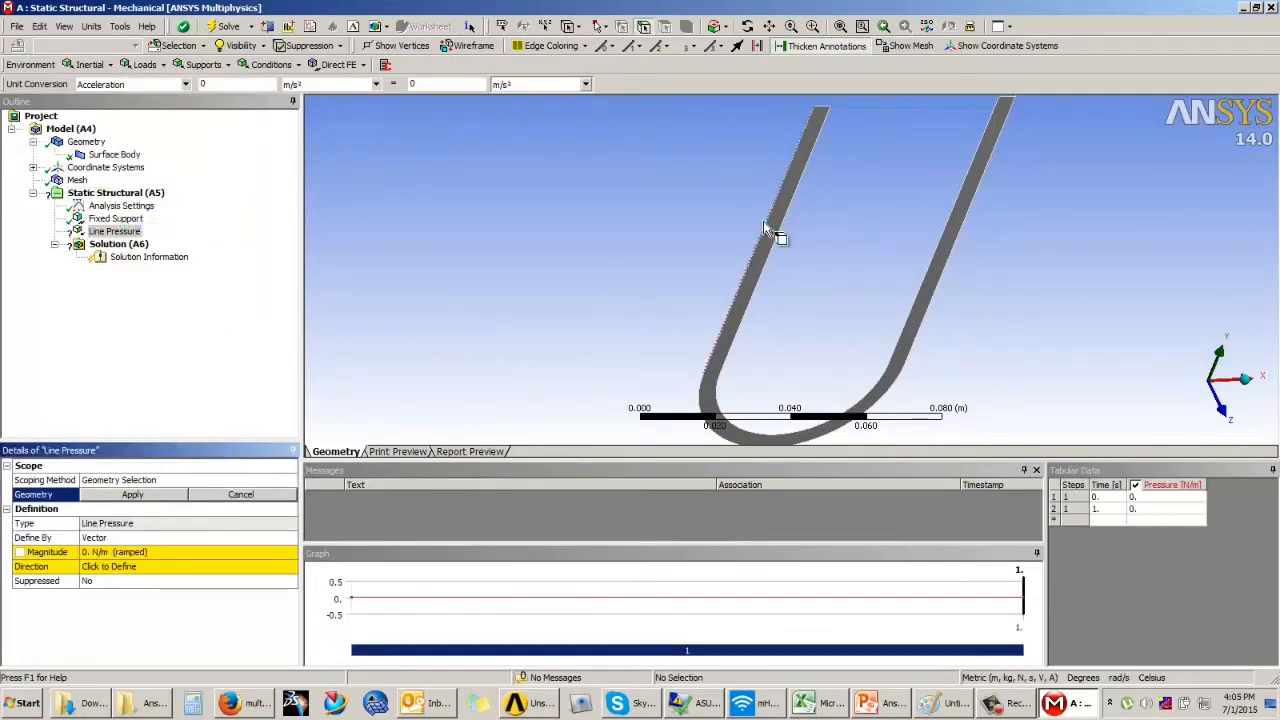
pyautogui.click(771, 234)
pyautogui.click(140, 495)
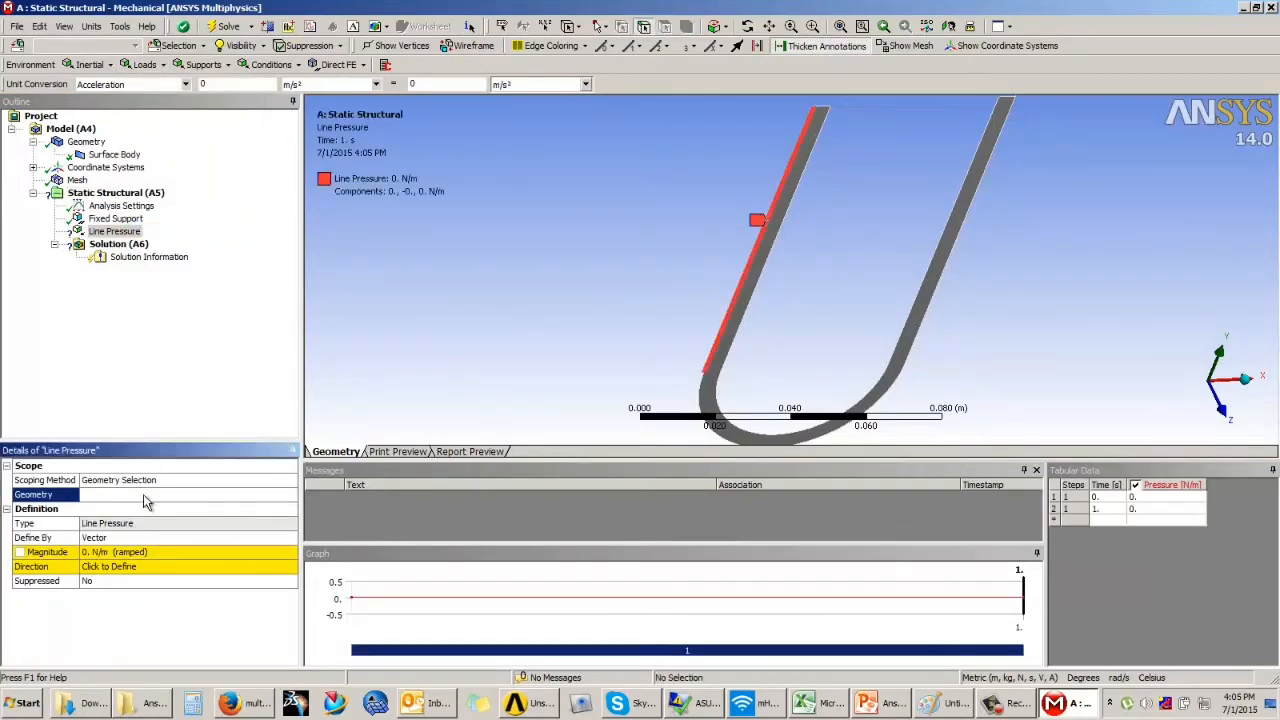
# - Switch the units to Metric (mm, kg, N, s, mV, mA) and set the line pressure magnitude to 5 N/mm
pyautogui.click(133, 552)
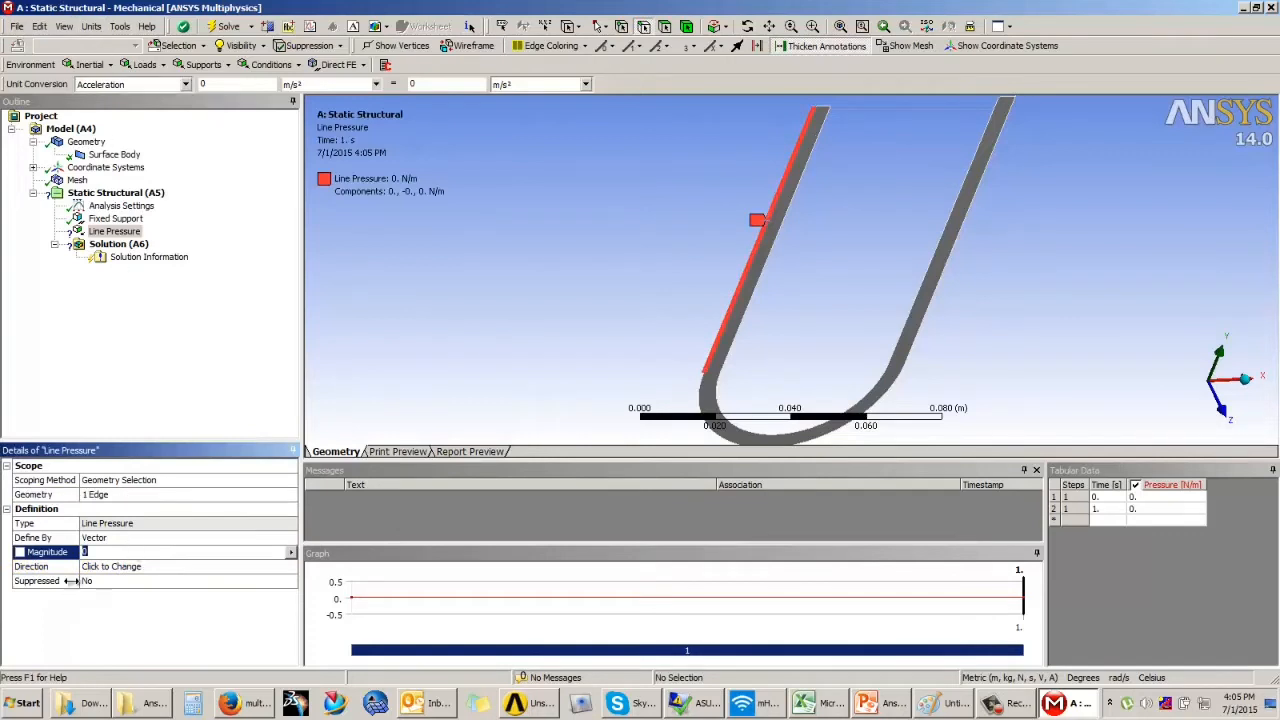
pyautogui.click(91, 26)
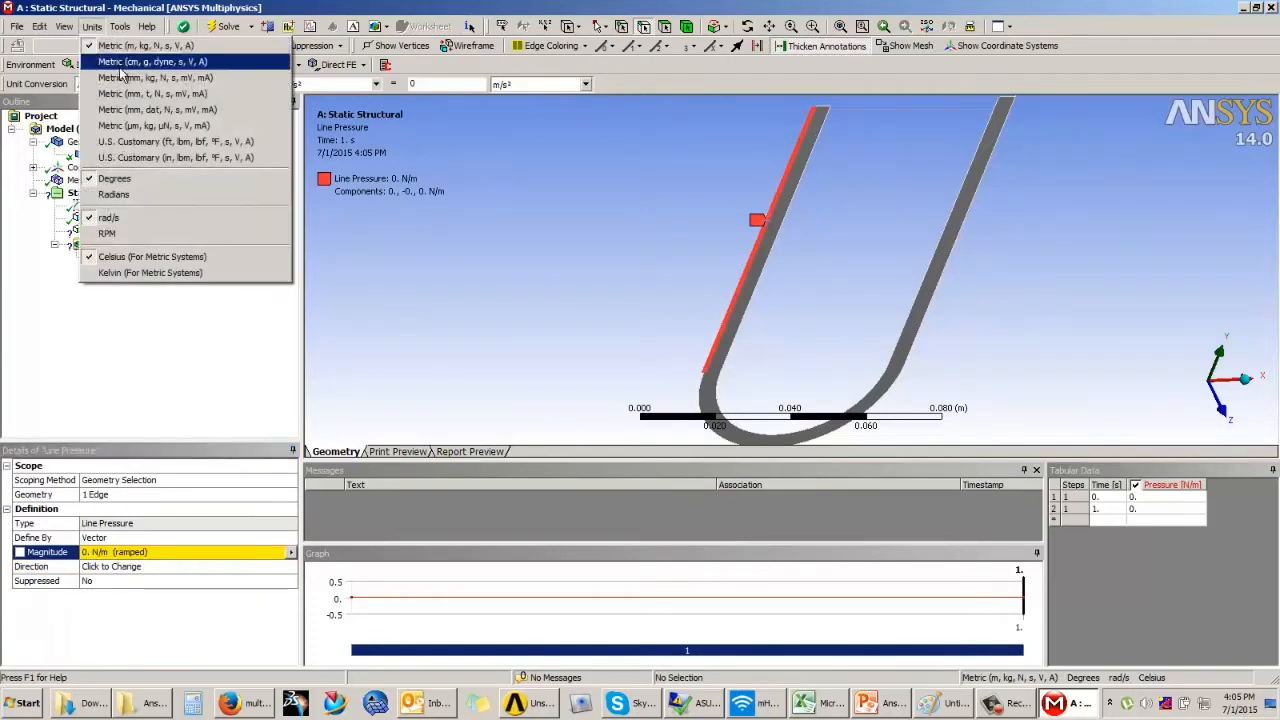
pyautogui.click(125, 79)
pyautogui.click(120, 552)
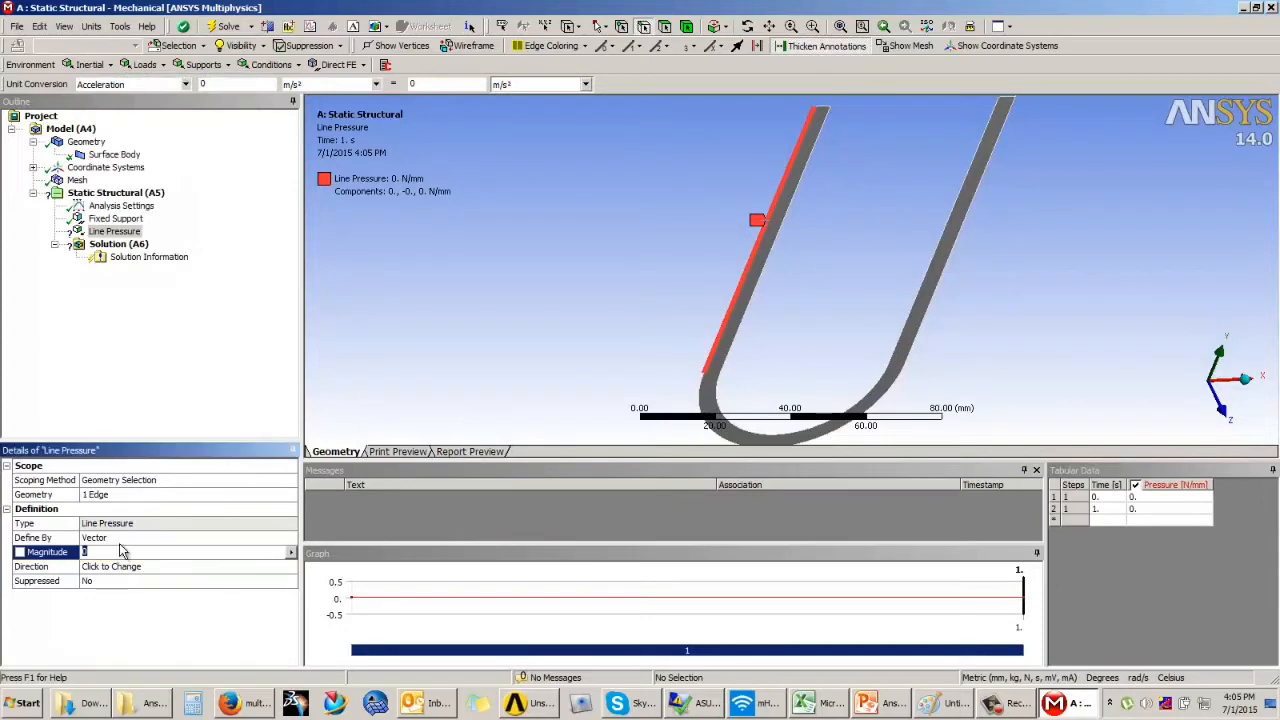
pyautogui.write('5')
pyautogui.press('Return')
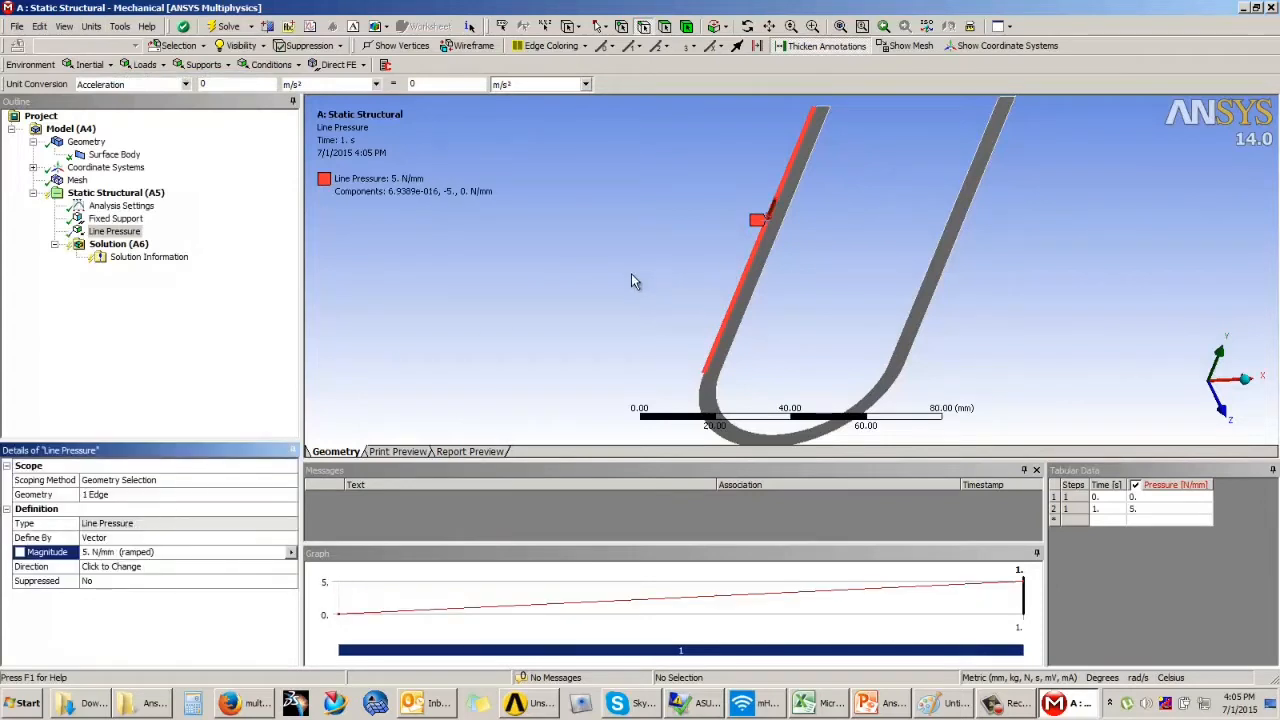
# - Direct the line pressure along positive X, using the short top edge of the loaded prong as reference
pyautogui.moveTo(720, 291); pyautogui.dragTo(378, 291, button='middle')
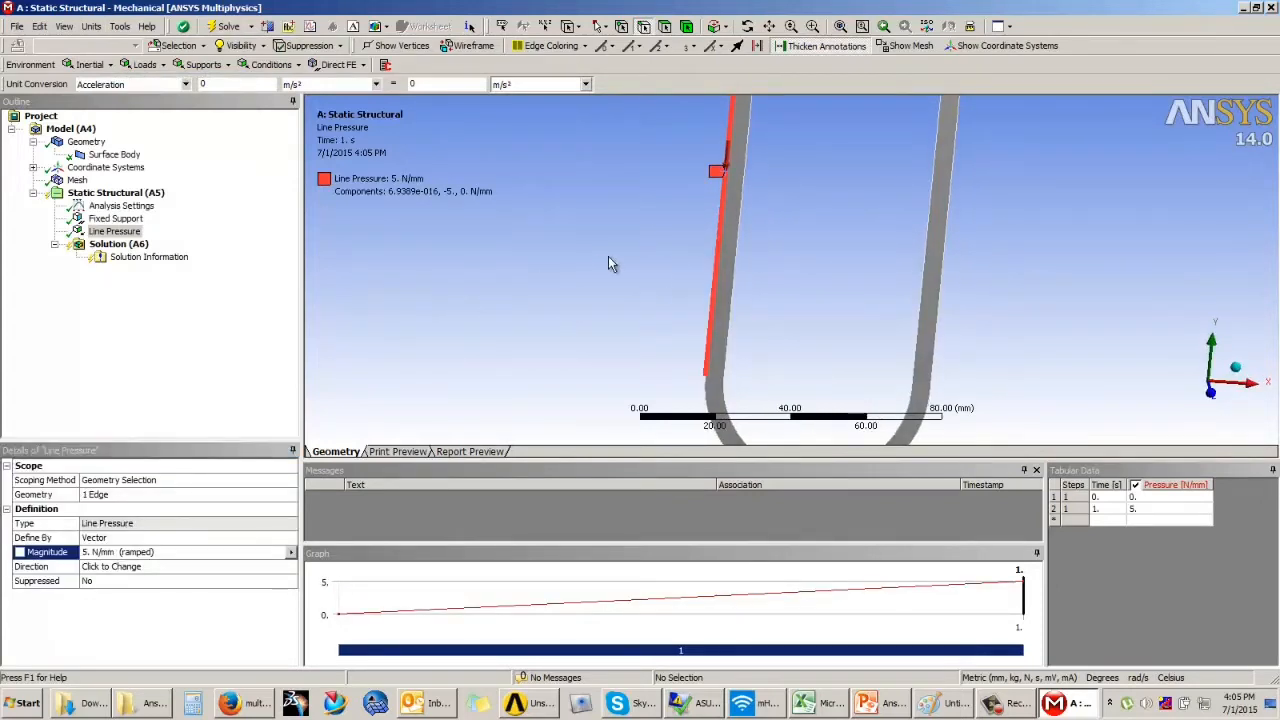
pyautogui.moveTo(610, 264); pyautogui.dragTo(637, 277, button='middle')
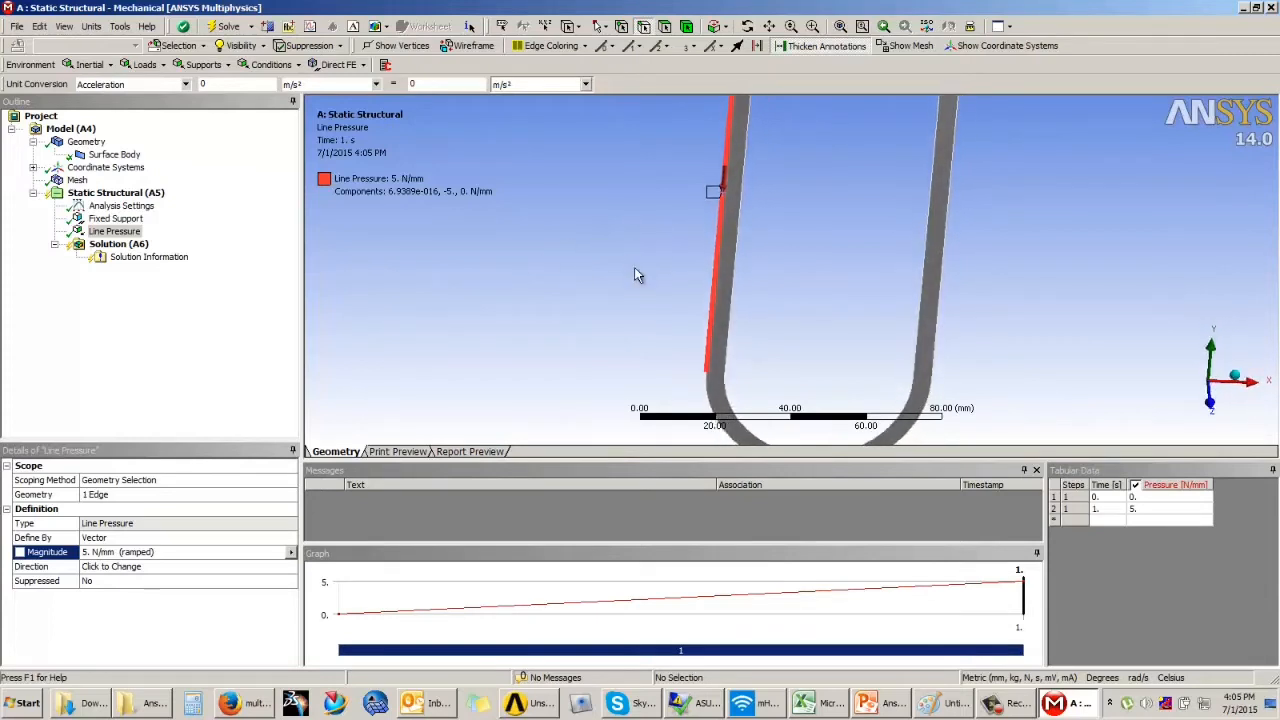
pyautogui.click(112, 567)
pyautogui.scroll(5, 743, 320)
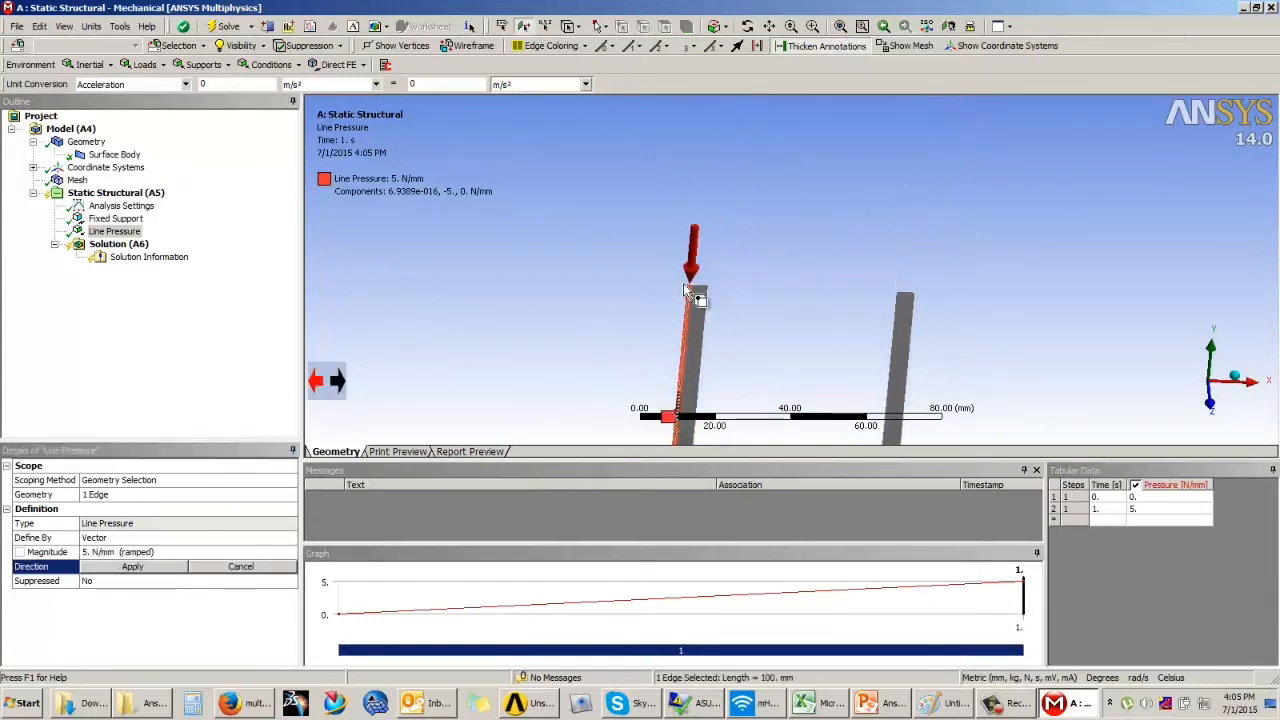
pyautogui.click(549, 318)
pyautogui.scroll(-5, 700, 277)
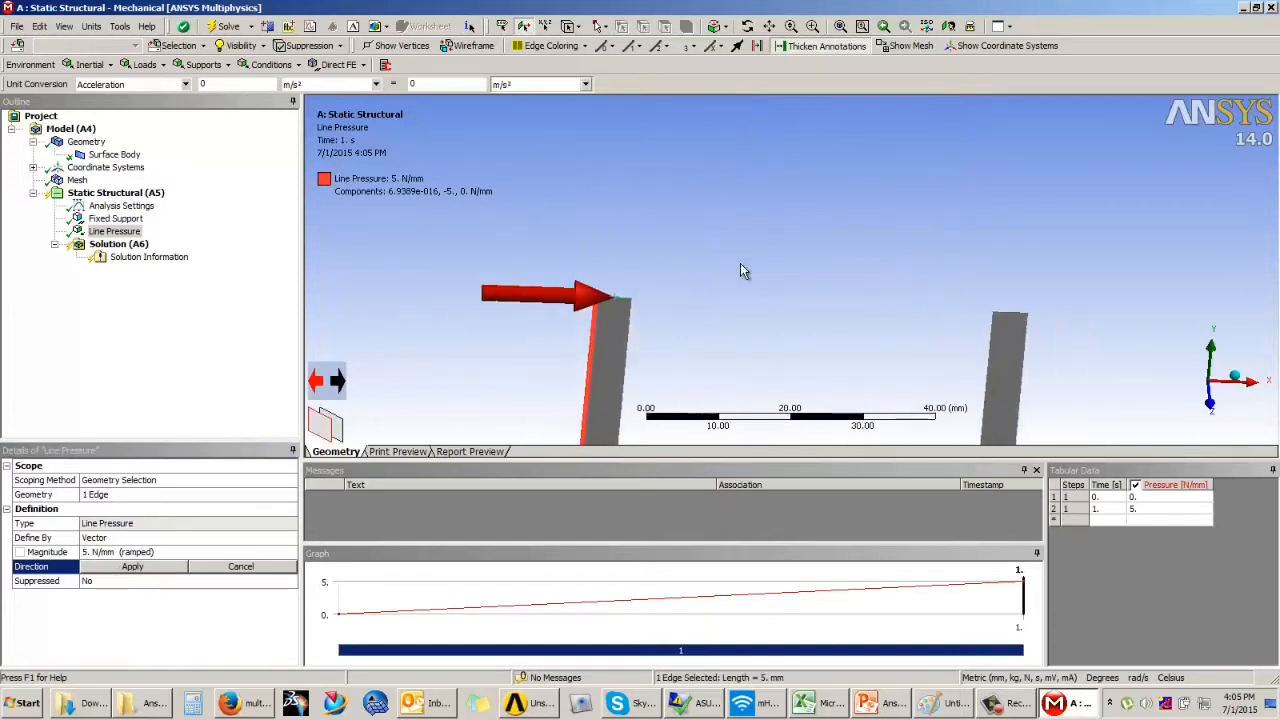
pyautogui.click(132, 566)
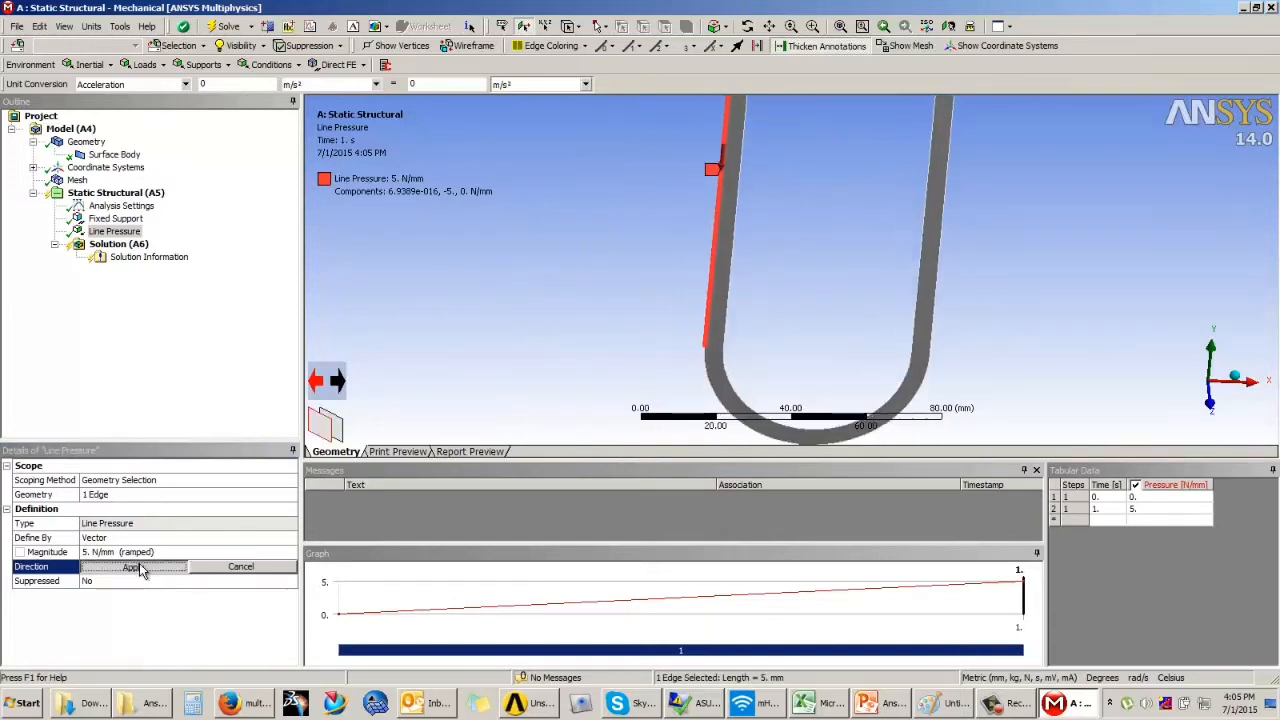
# - Display the fixed support and line pressure together on the fork to review their placement
pyautogui.scroll(-3, 607, 283)
pyautogui.moveTo(806, 283); pyautogui.dragTo(751, 309, button='middle')
pyautogui.scroll(-2, 862, 306)
pyautogui.keyDown('ctrl'); pyautogui.moveTo(865, 313); pyautogui.dragTo(843, 271, button='middle'); pyautogui.keyUp('ctrl')
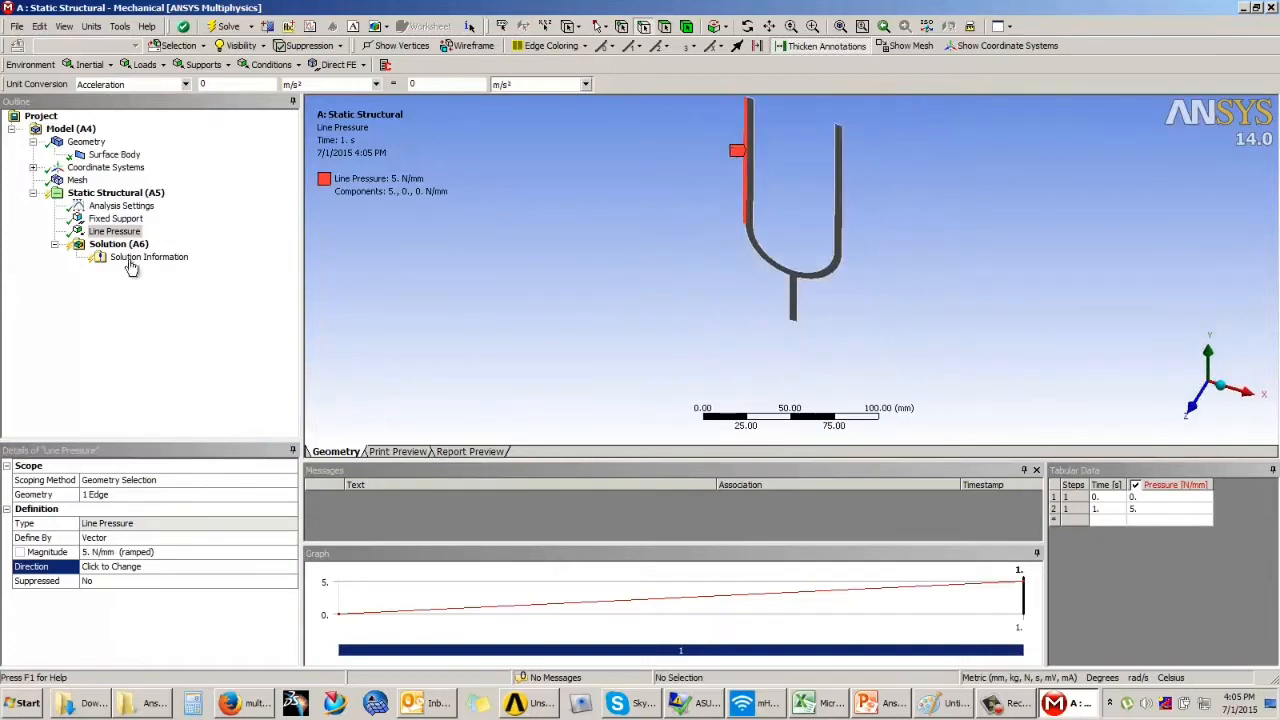
pyautogui.click(115, 218)
pyautogui.keyDown('ctrl'); pyautogui.click(115, 231); pyautogui.keyUp('ctrl')
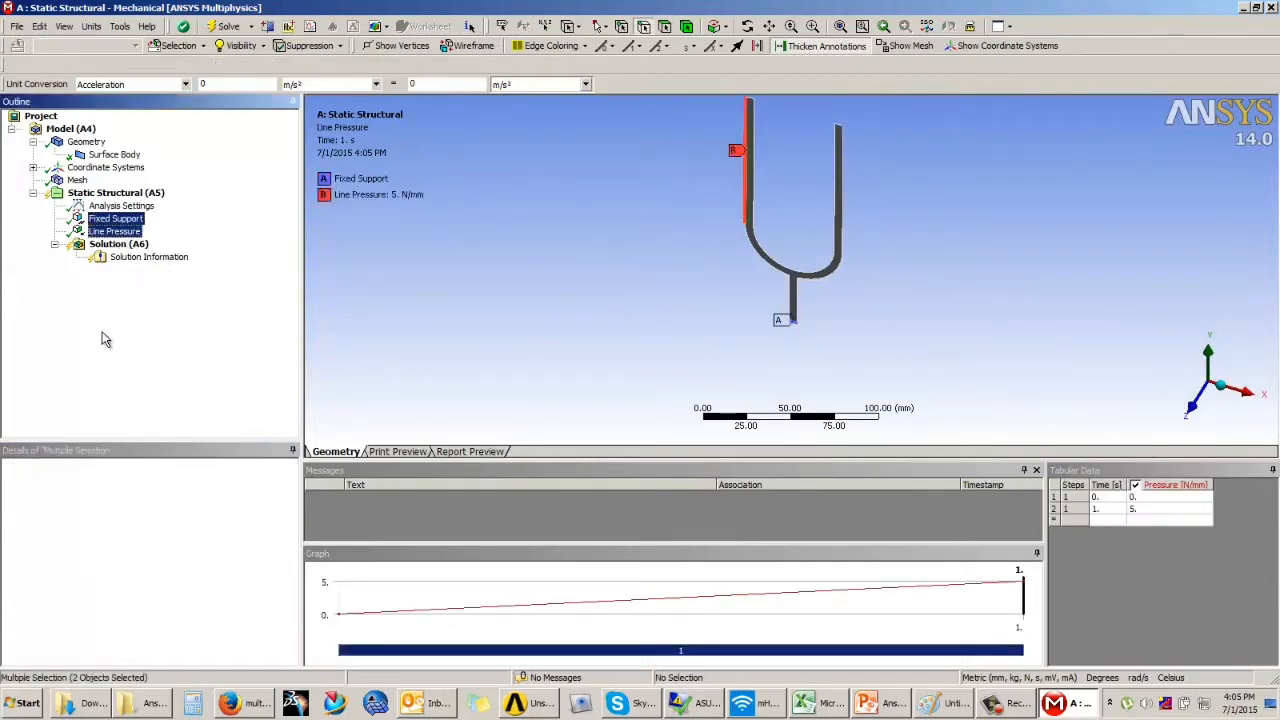
# - Add total deformation, equivalent (von-Mises) stress and equivalent (von-Mises) strain results to the solution
pyautogui.click(118, 246)
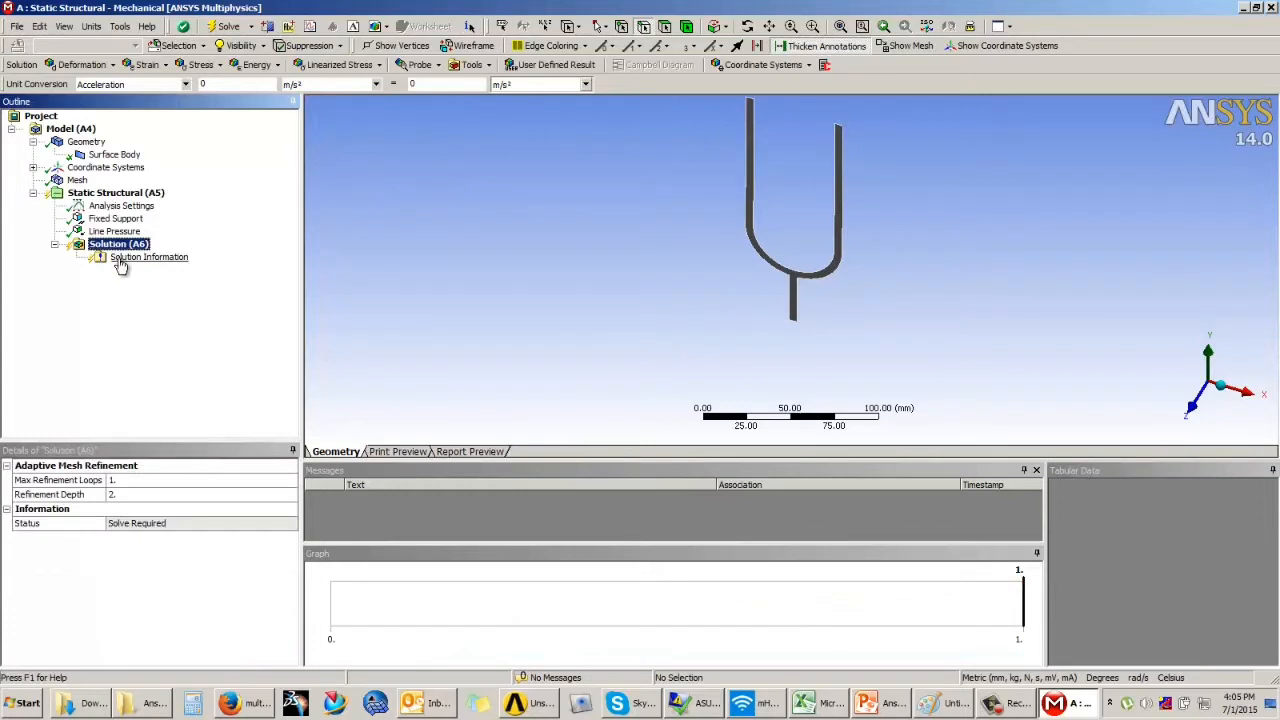
pyautogui.click(82, 64)
pyautogui.click(100, 80)
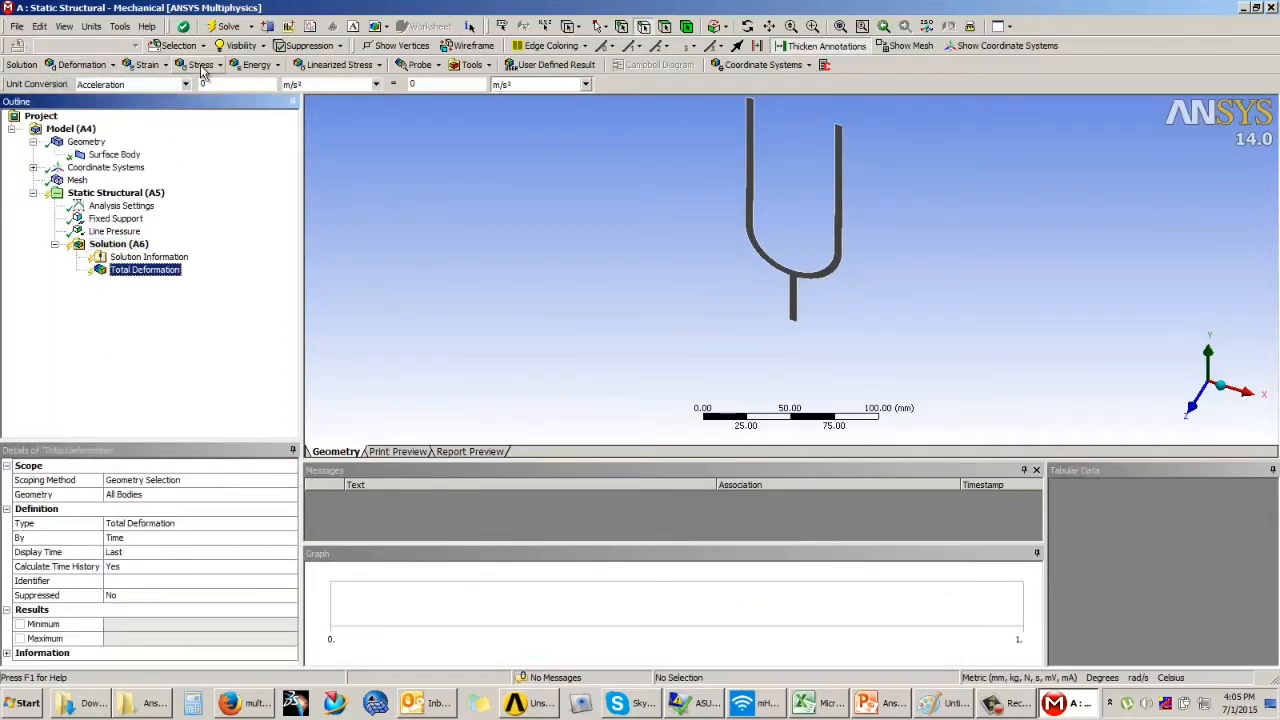
pyautogui.click(201, 66)
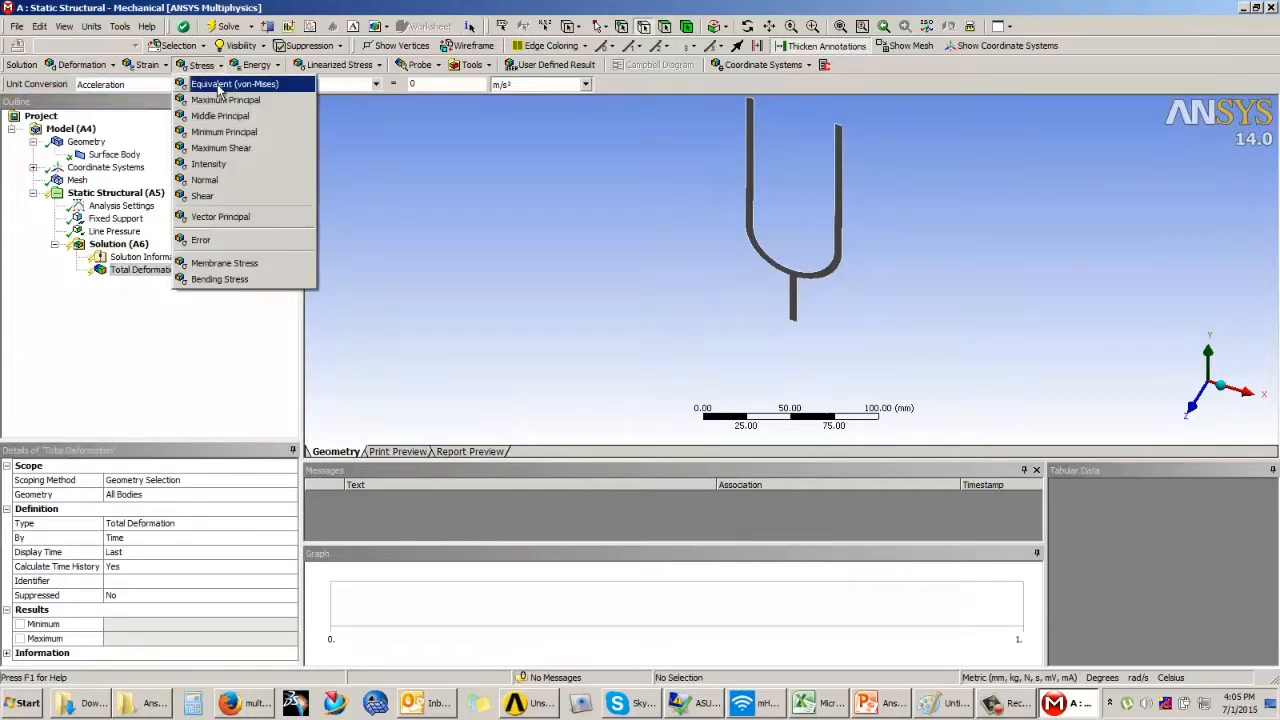
pyautogui.click(220, 85)
pyautogui.click(147, 64)
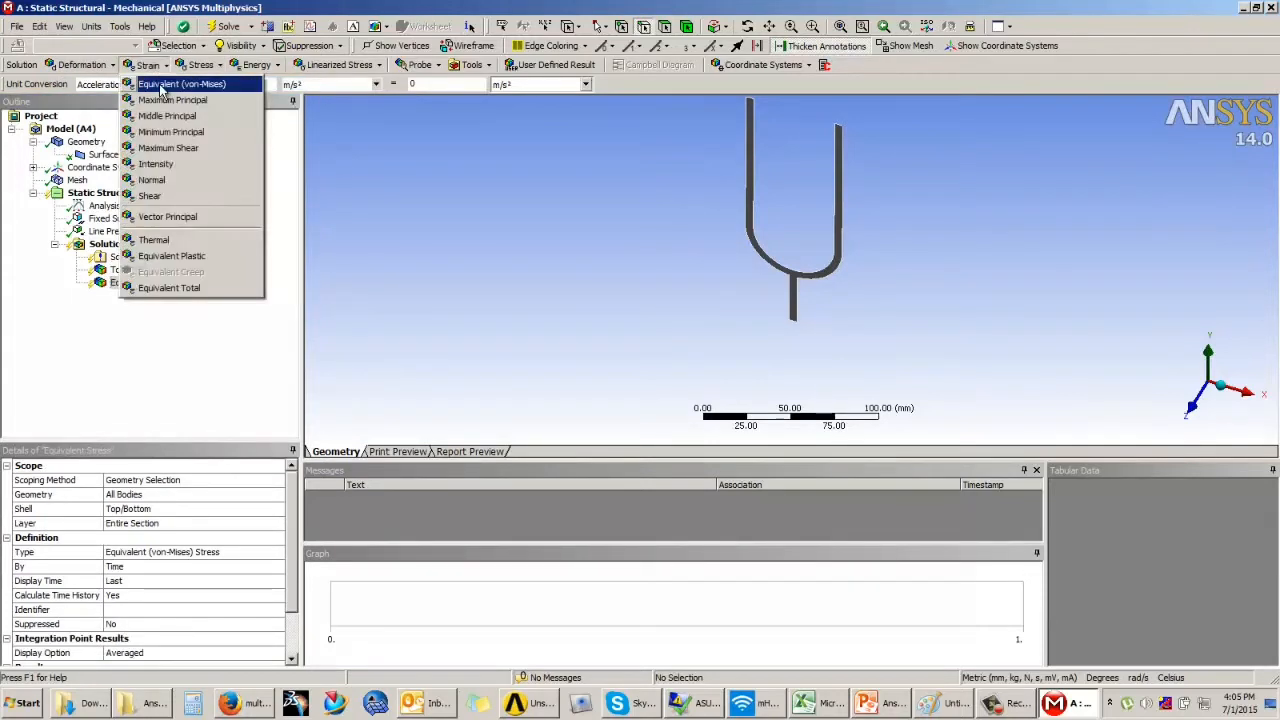
pyautogui.click(170, 84)
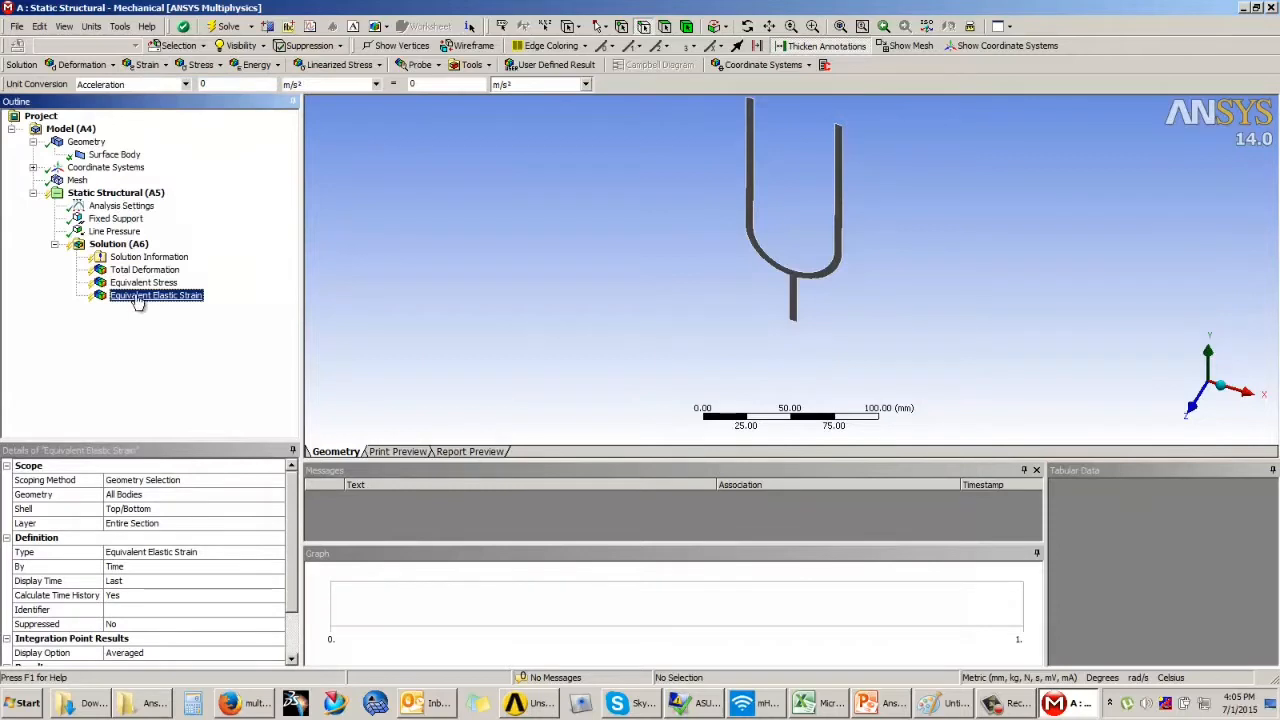
# - Add a directional deformation result along the X axis to the tuning fork's solution and solve the analysis
pyautogui.click(80, 64)
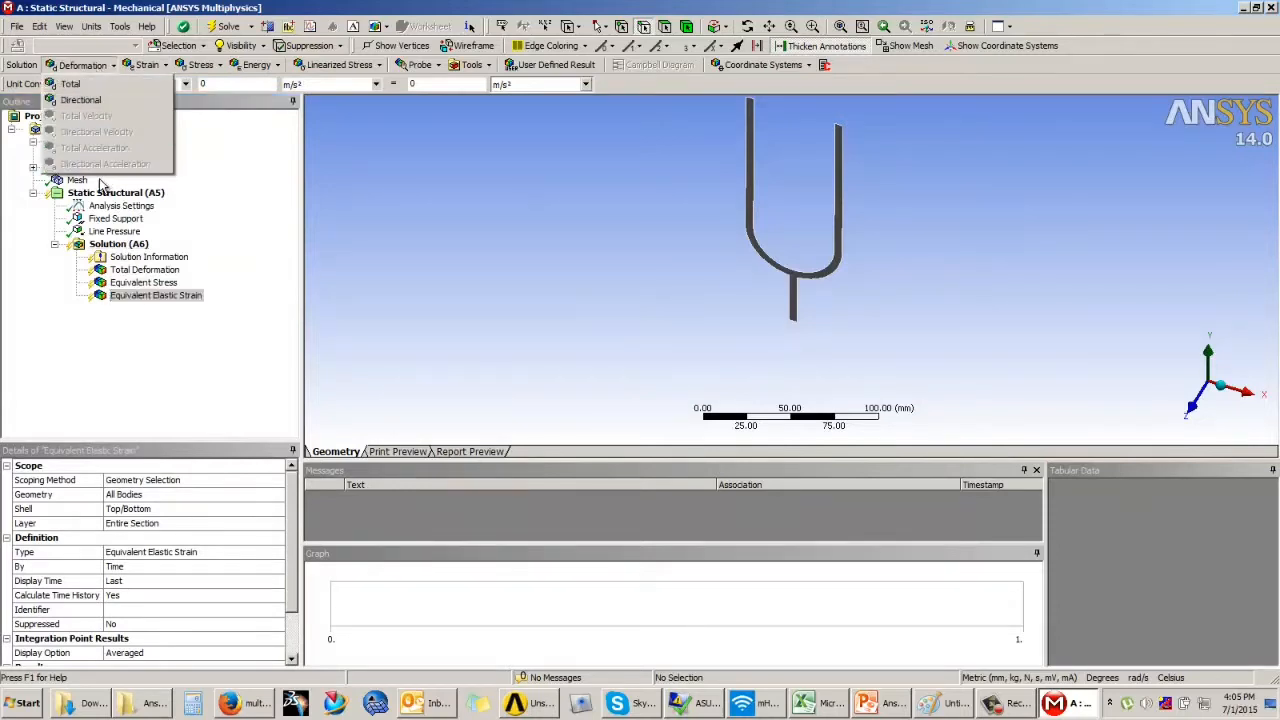
pyautogui.click(94, 103)
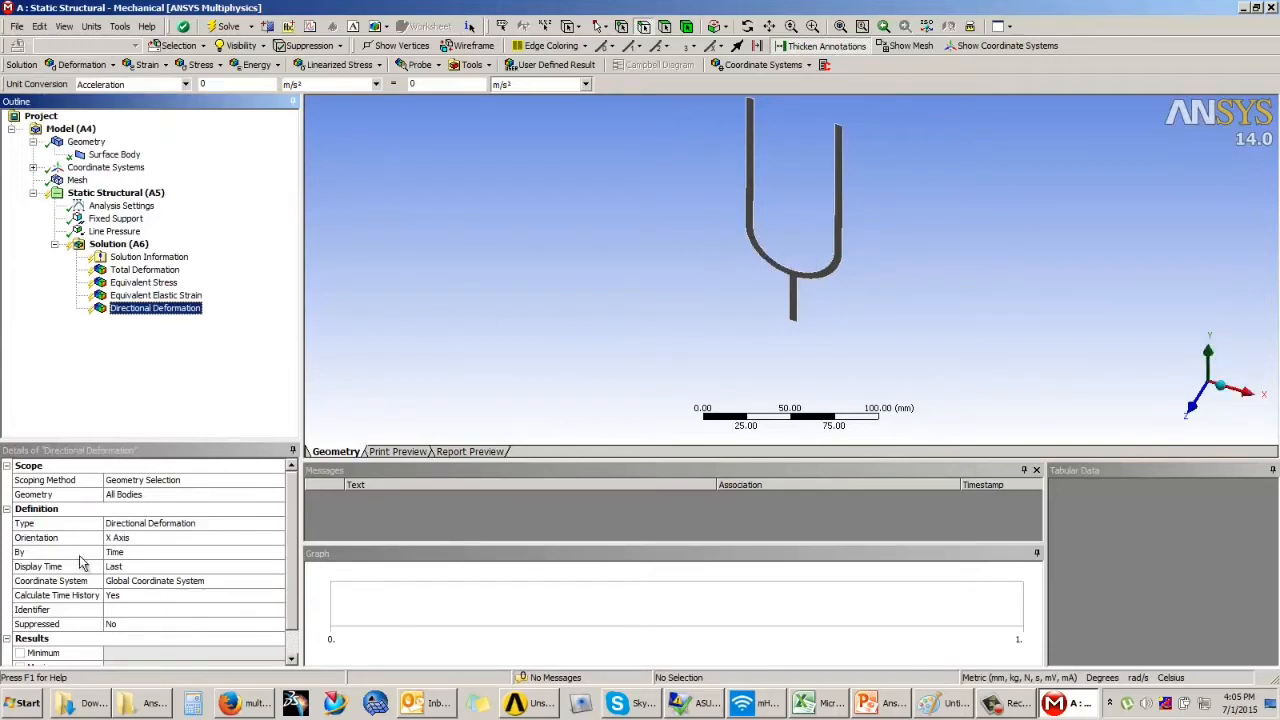
pyautogui.click(138, 539)
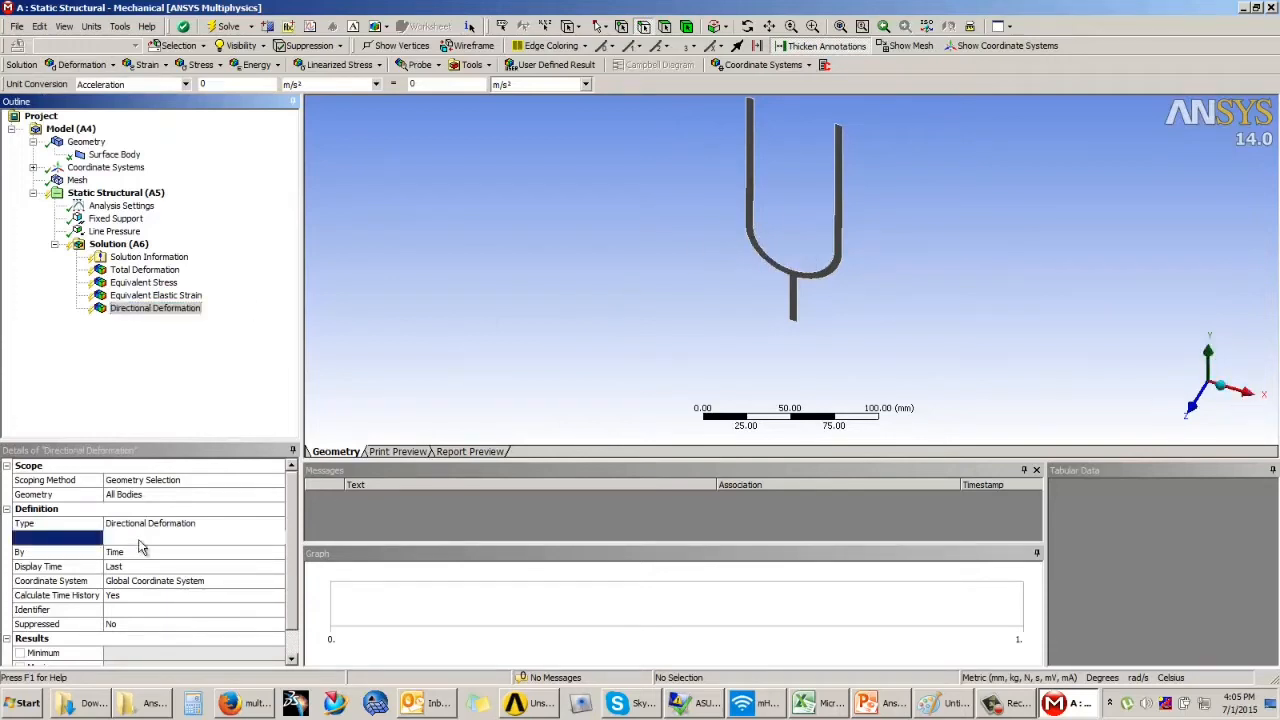
pyautogui.rightClick(118, 244)
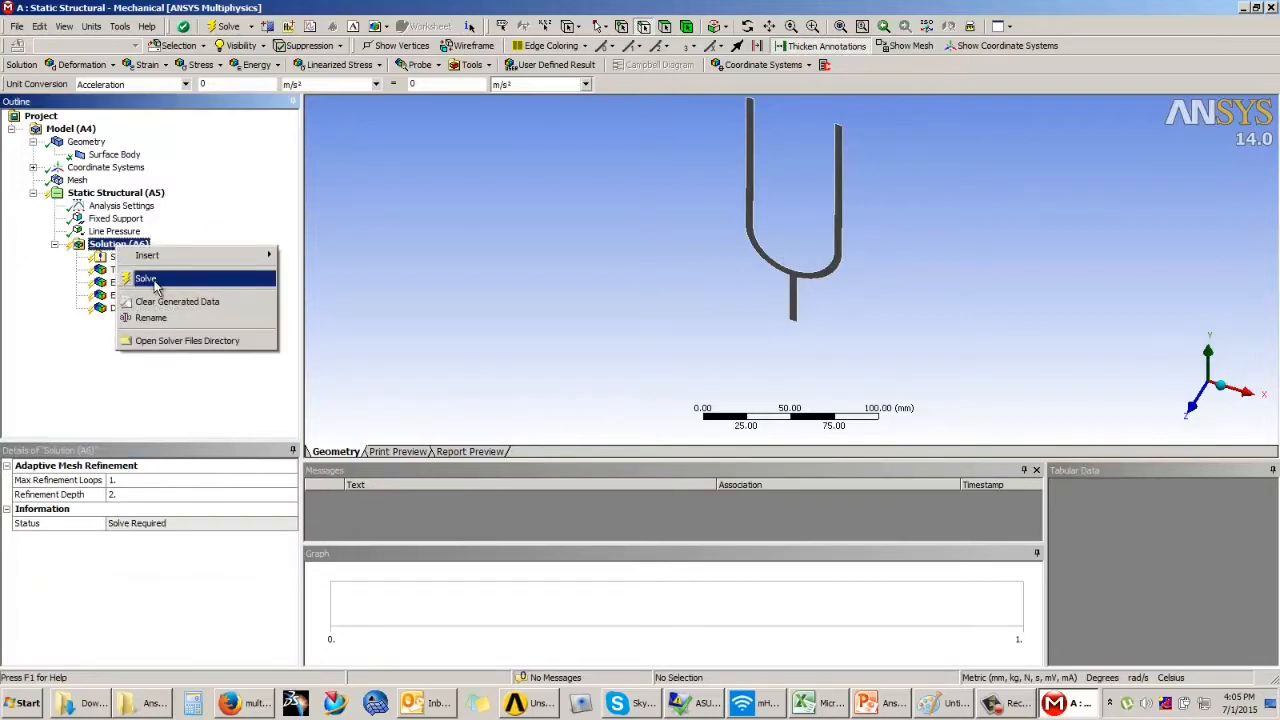
pyautogui.click(155, 285)
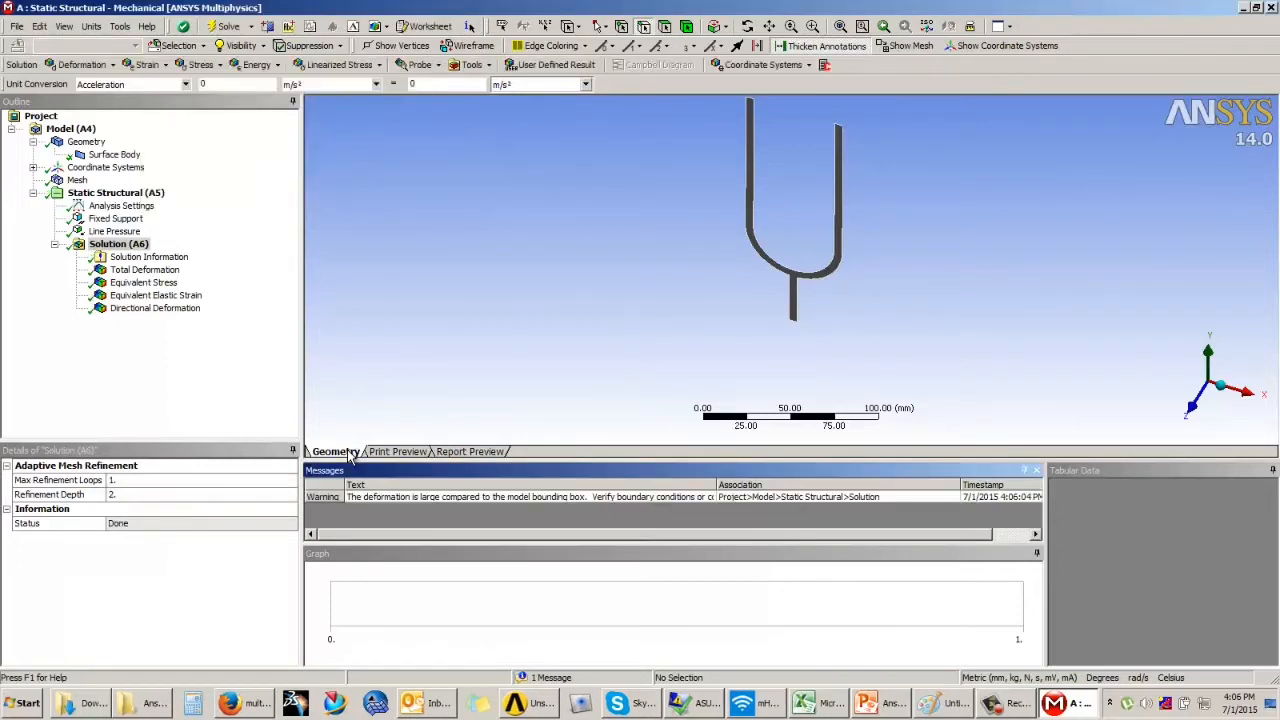
# - Examine the total deformation and equivalent (von-Mises) stress contours on the tuning fork's prongs
pyautogui.click(169, 274)
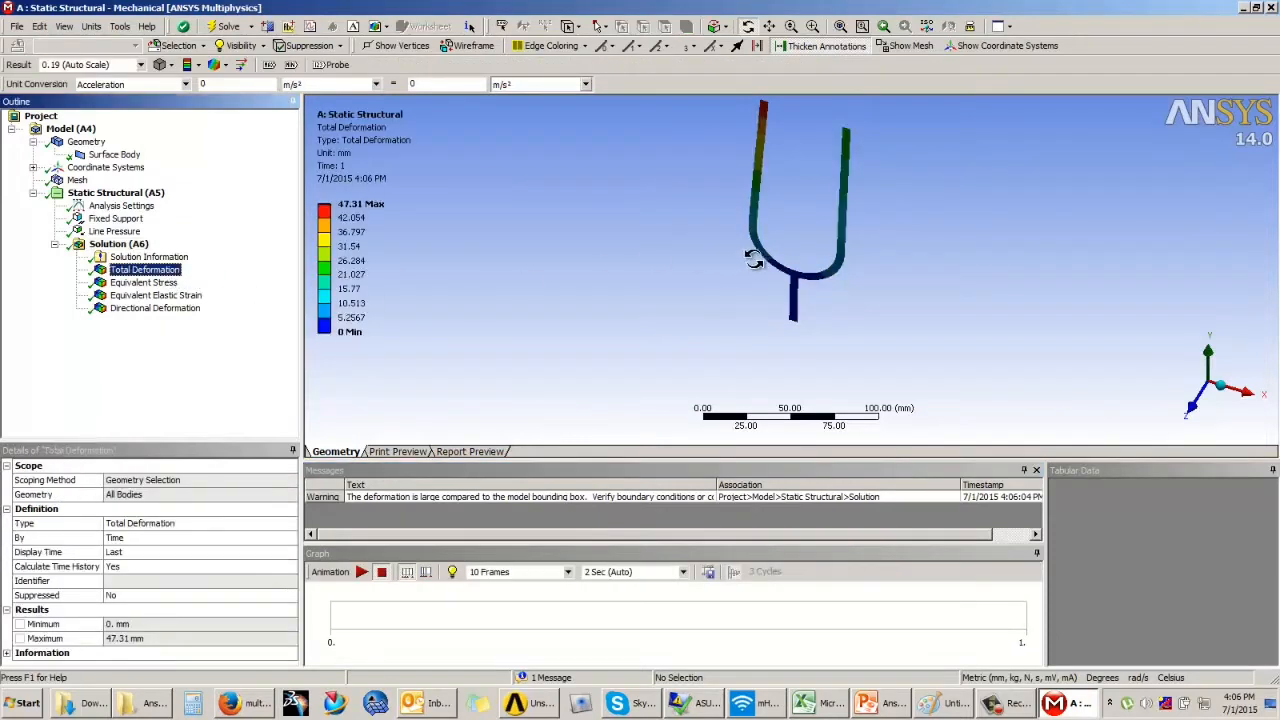
pyautogui.moveTo(757, 257); pyautogui.dragTo(737, 234, button='middle')
pyautogui.click(143, 283)
pyautogui.scroll(5, 780, 207)
pyautogui.scroll(-2, 777, 220)
pyautogui.scroll(3, 751, 278)
pyautogui.scroll(-2, 751, 278)
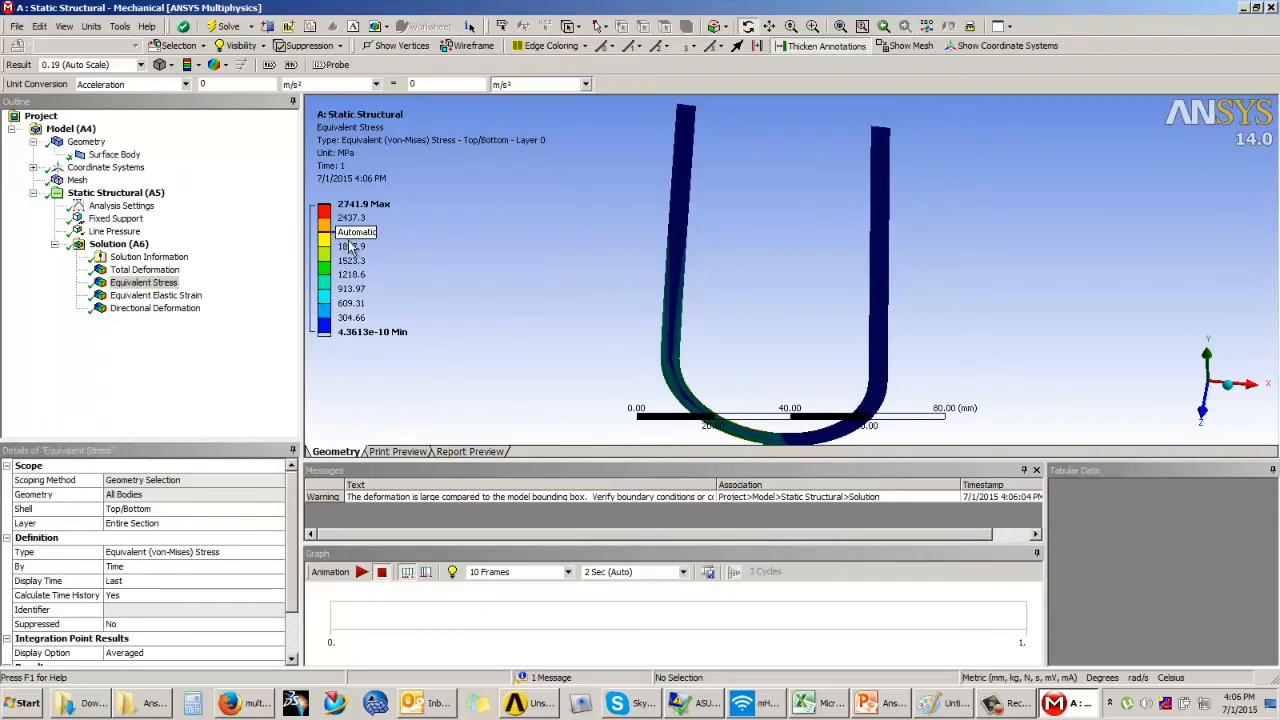
# - Compare the elastic strain, stress and total deformation plots with the X-axis directional deformation over the whole fork
pyautogui.click(158, 296)
pyautogui.press('Down')
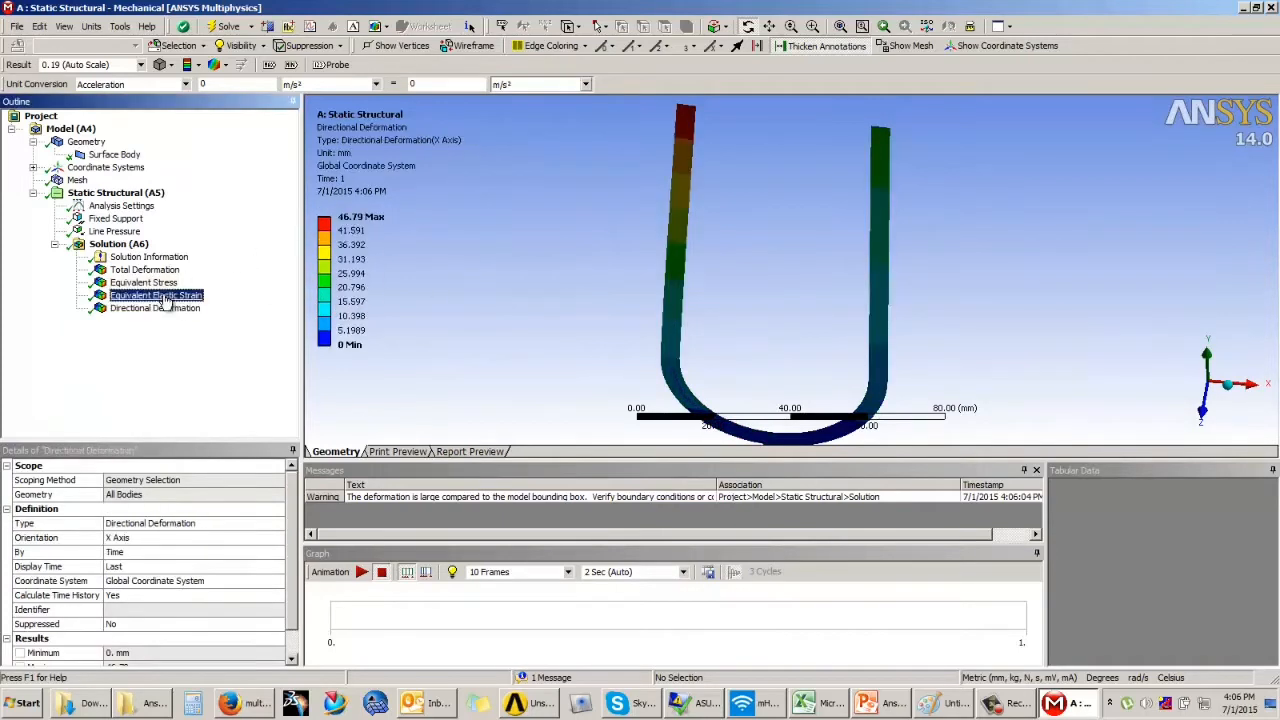
pyautogui.press('Up')
pyautogui.press('Up')
pyautogui.click(168, 307)
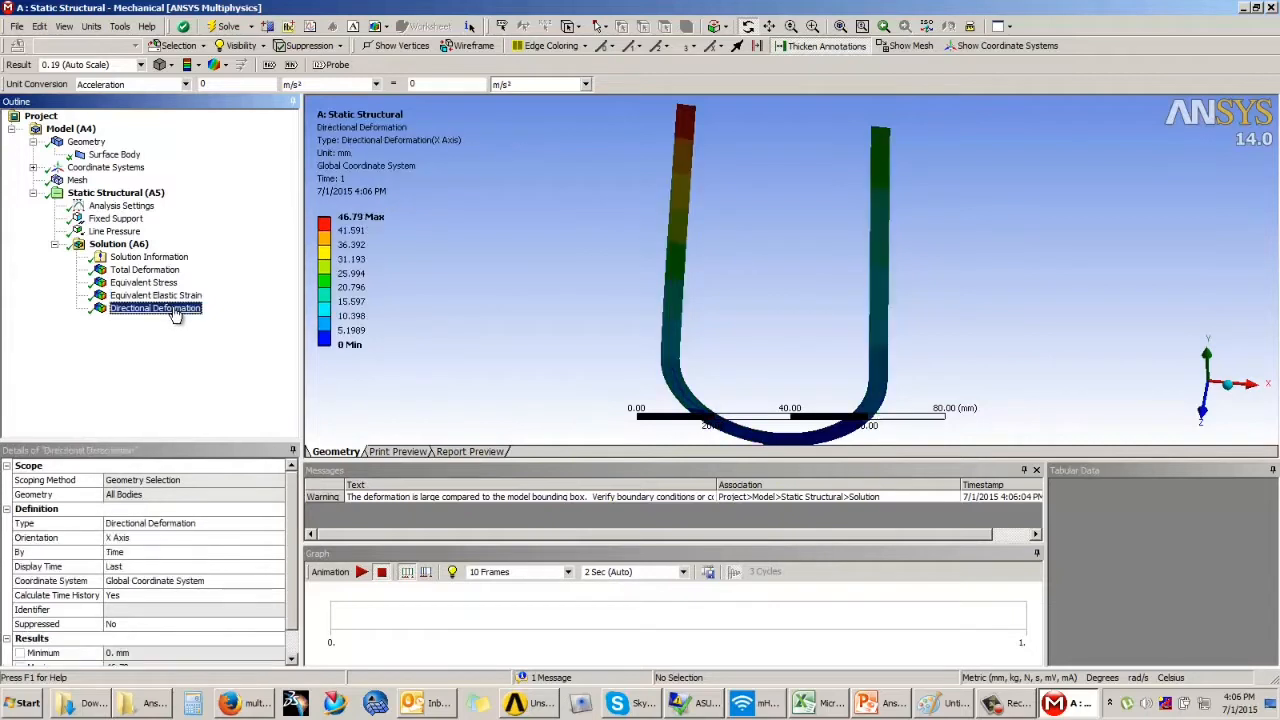
pyautogui.click(175, 270)
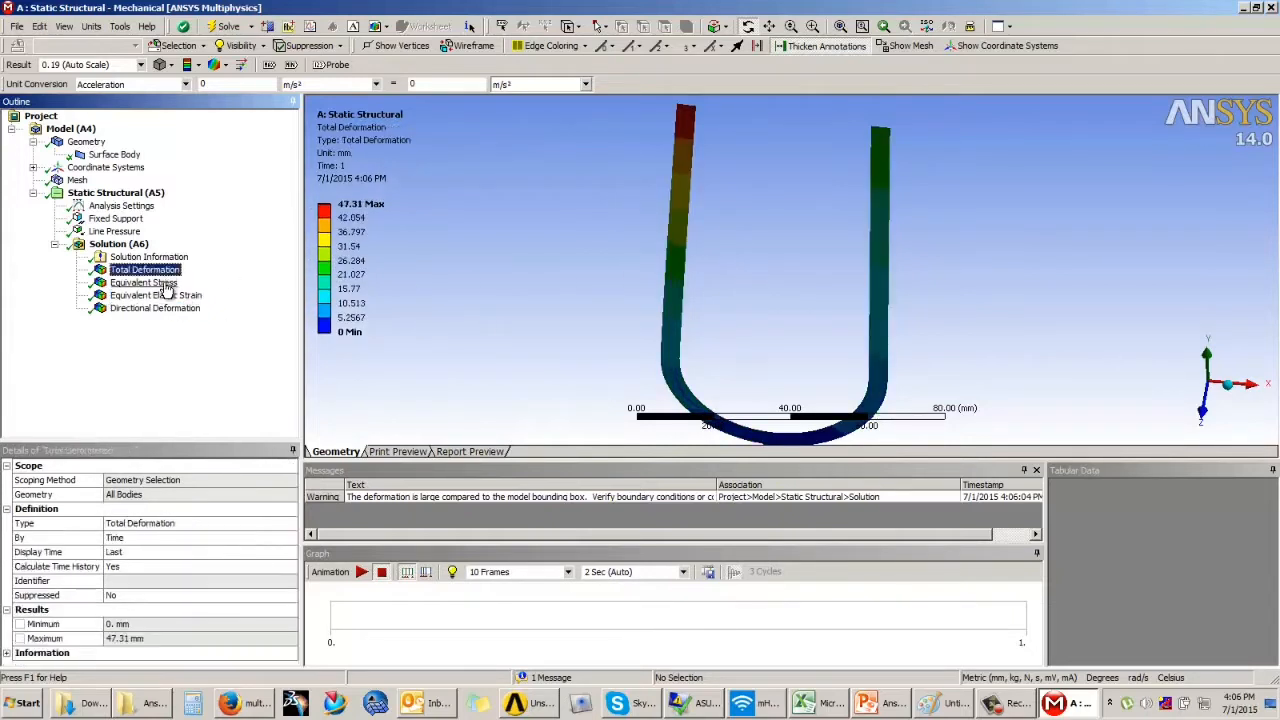
pyautogui.click(172, 283)
pyautogui.click(172, 296)
pyautogui.click(175, 309)
pyautogui.scroll(-5, 600, 266)
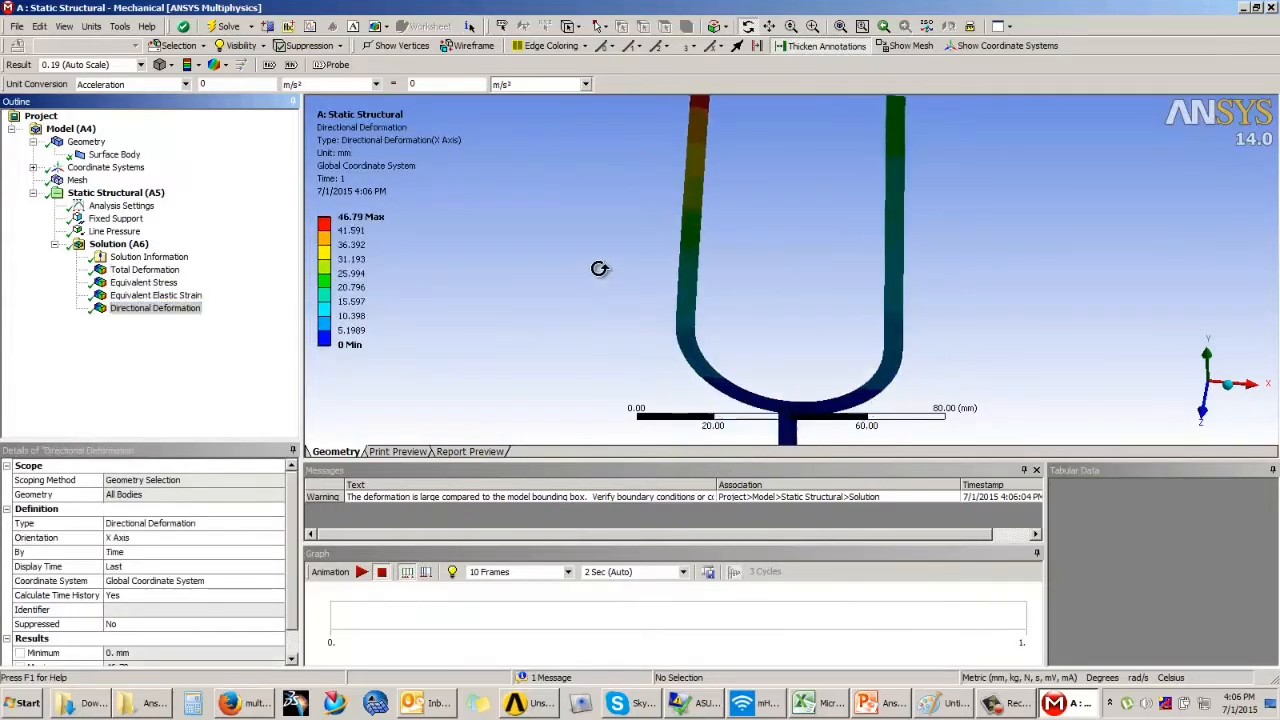
pyautogui.moveTo(752, 268); pyautogui.dragTo(834, 269)
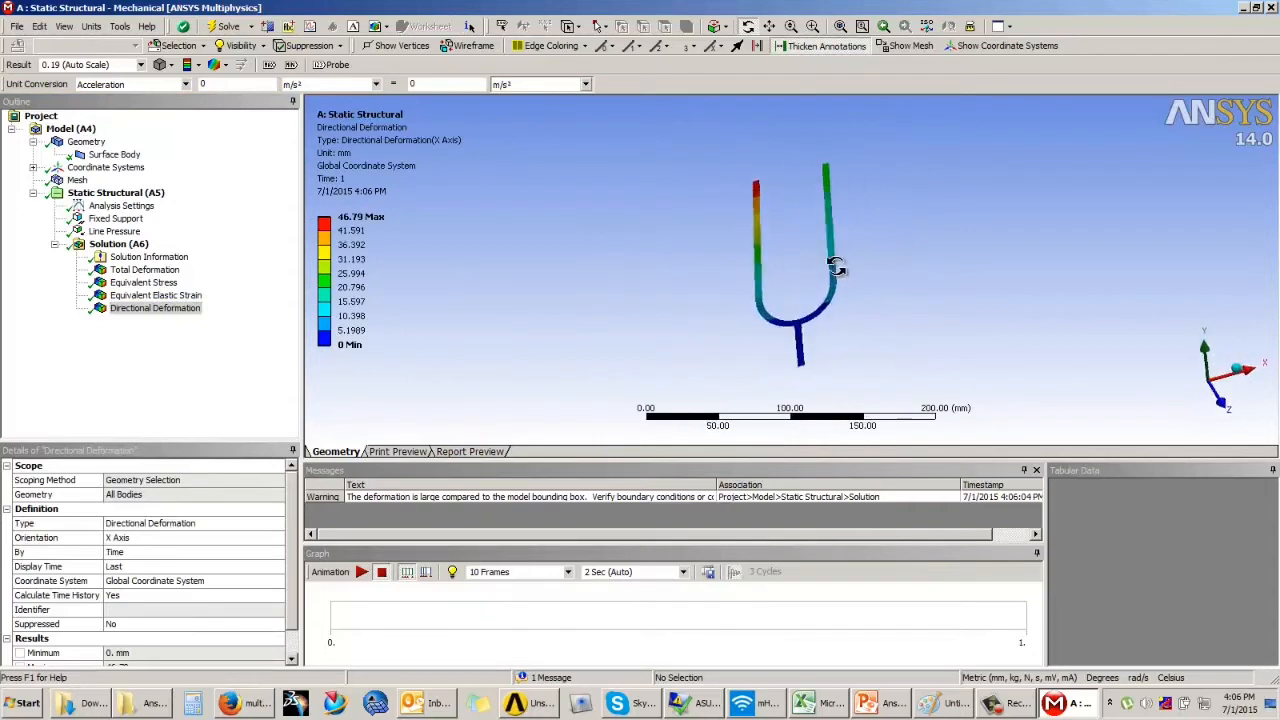
pyautogui.scroll(3, 837, 271)
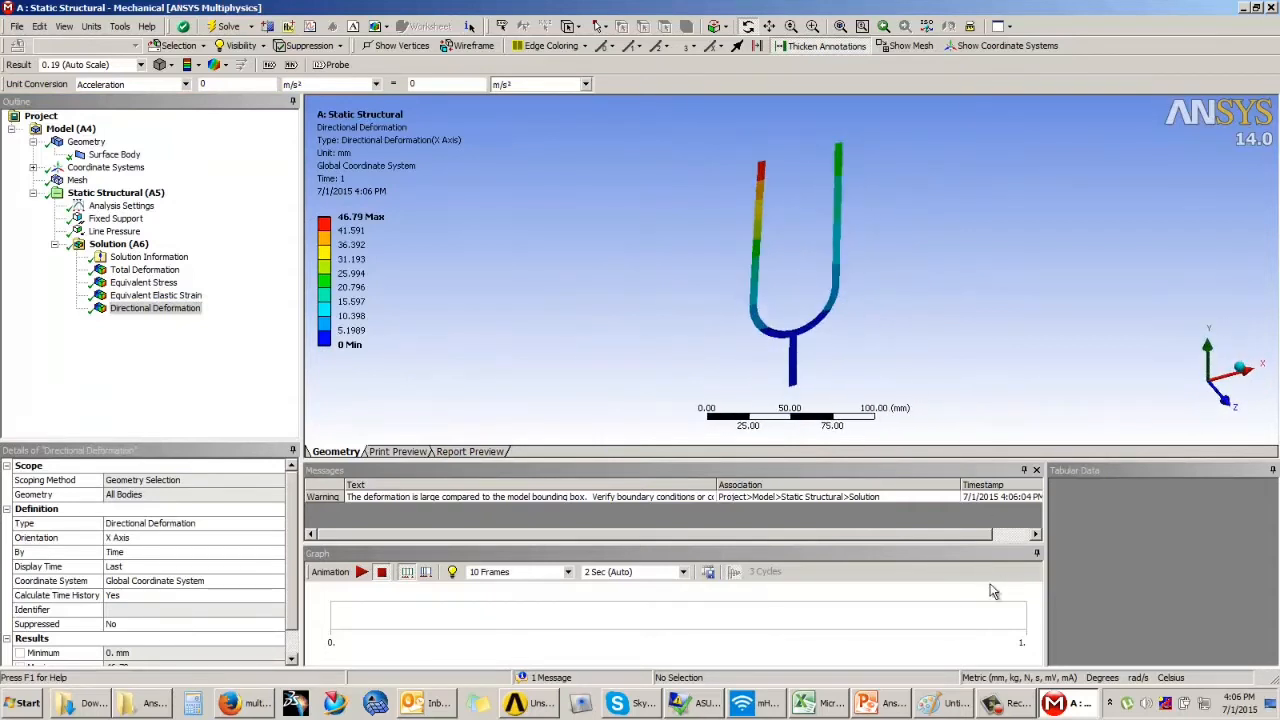
pyautogui.click(1018, 700)
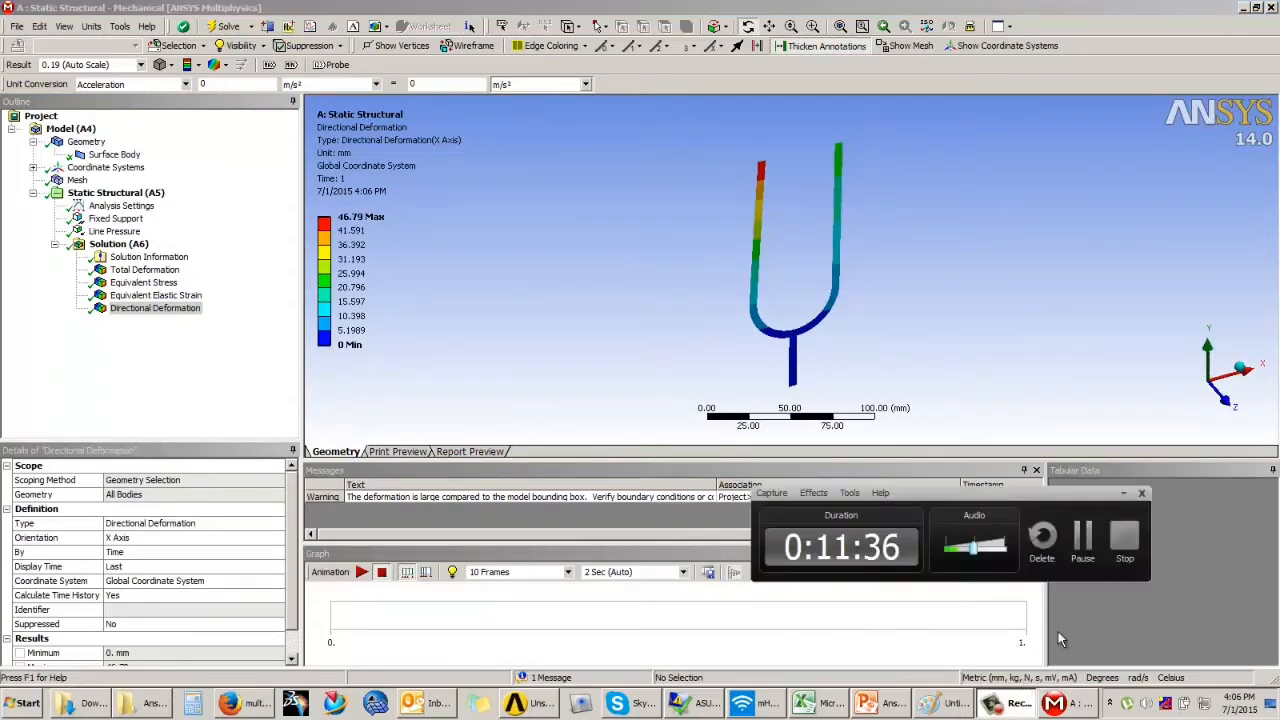
pyautogui.click(1127, 548)
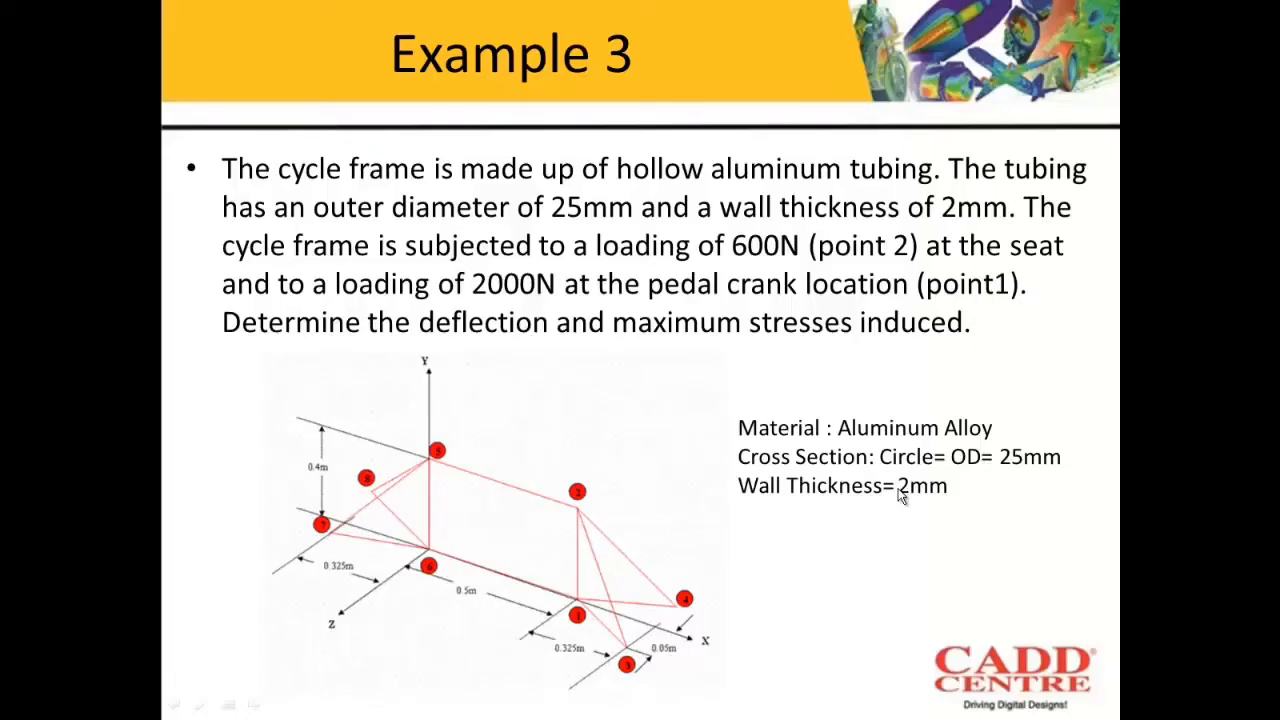
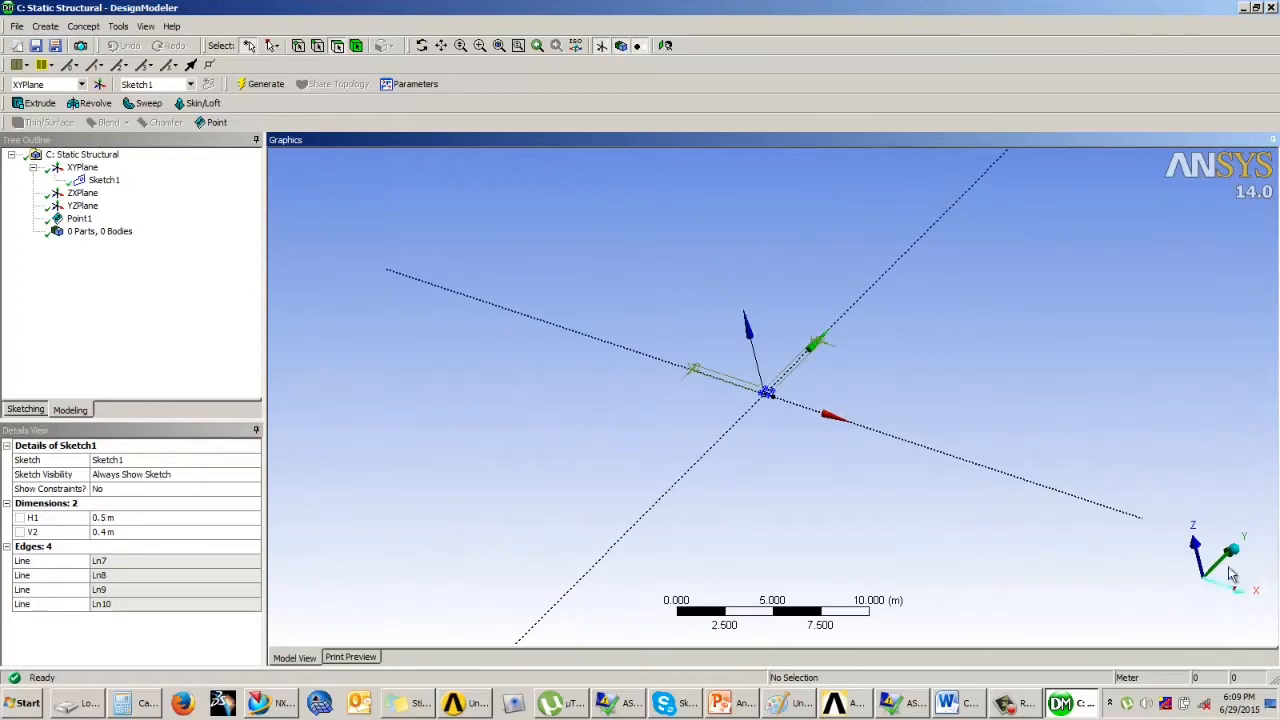
# - Examine where construction point Point1 lies relative to the cycle frame's rectangular sketch in an isometric view
pyautogui.scroll(-2, 1240, 558)
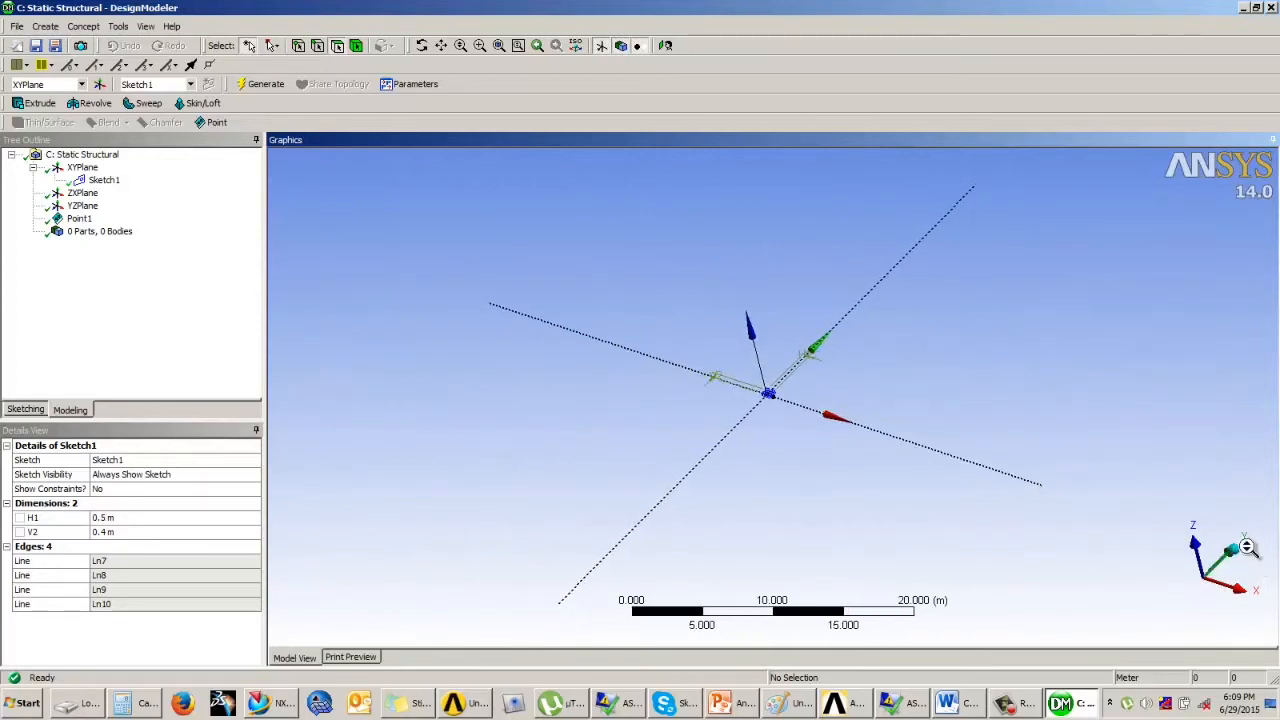
pyautogui.scroll(-1, 1247, 547)
pyautogui.moveTo(1254, 558); pyautogui.dragTo(1256, 580, button='middle')
pyautogui.click(1232, 551)
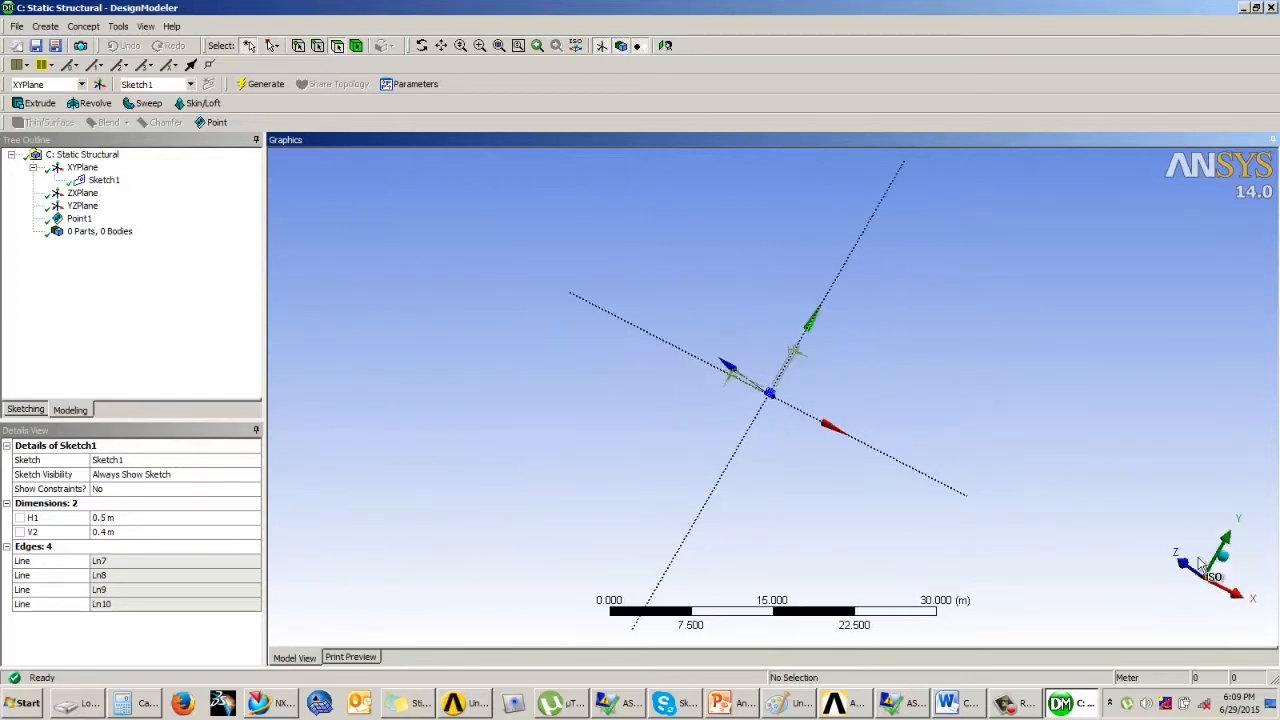
pyautogui.scroll(4, 800, 397)
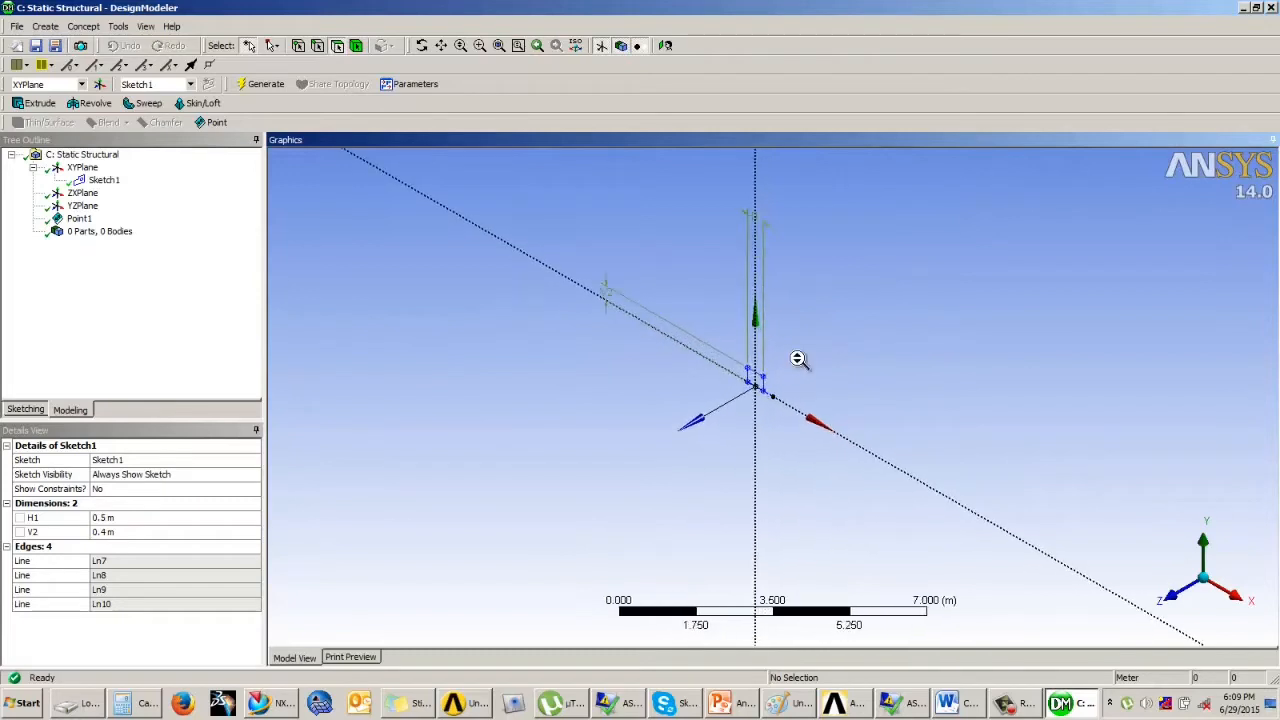
pyautogui.scroll(5, 795, 362)
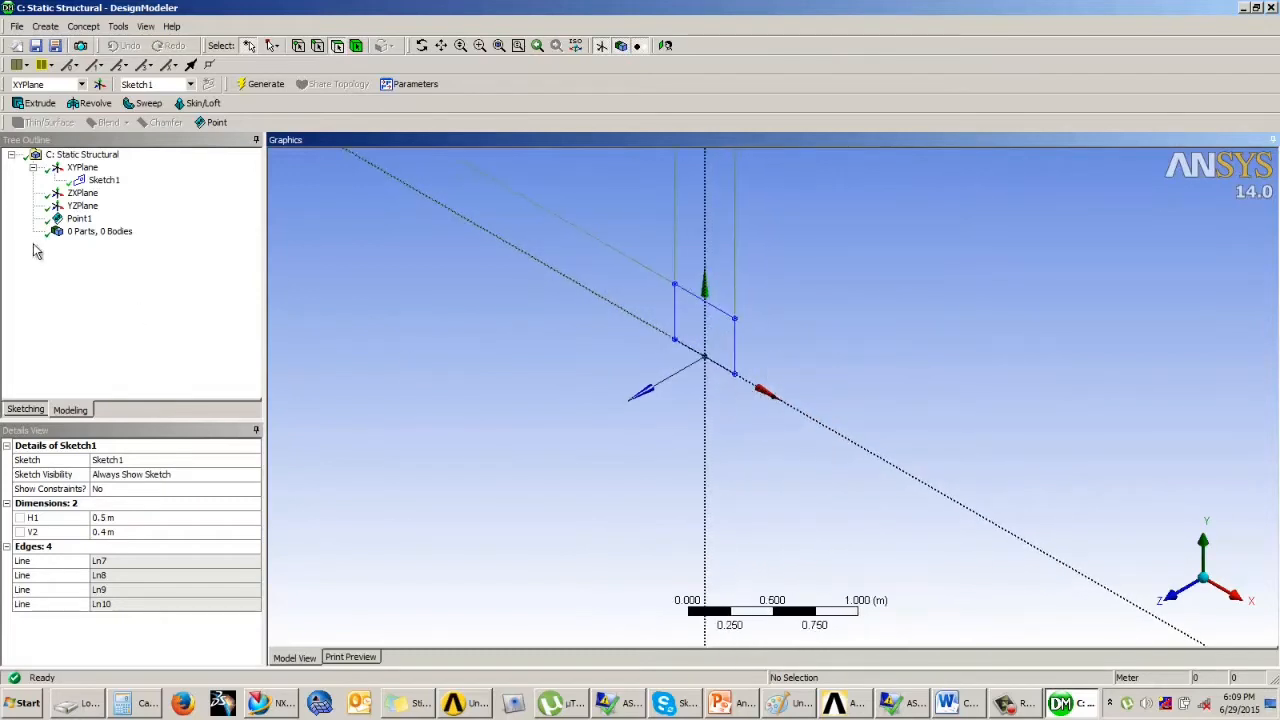
pyautogui.click(76, 218)
pyautogui.scroll(2, 663, 429)
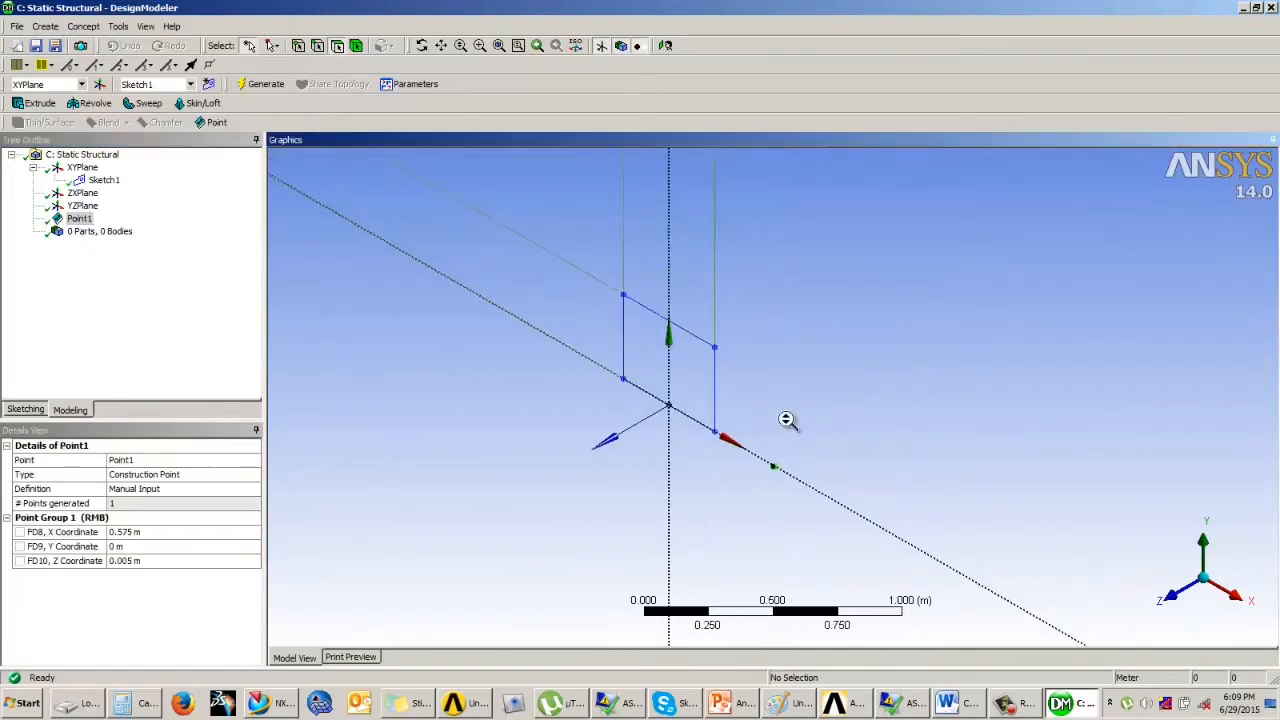
pyautogui.scroll(2, 786, 419)
pyautogui.moveTo(655, 530)
pyautogui.mouseDown(button='middle')
pyautogui.moveTo(609, 517)
pyautogui.moveTo(603, 534)
pyautogui.moveTo(617, 537)
pyautogui.mouseUp(button='middle')
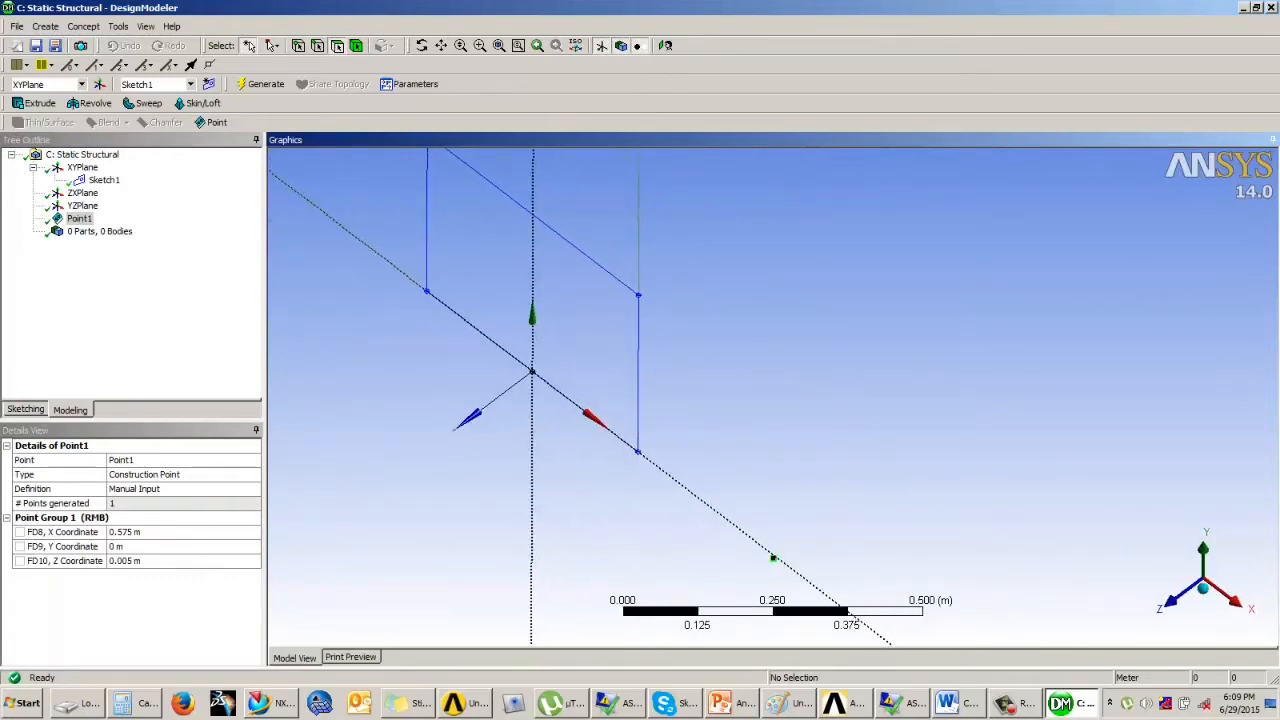
# - Check the Example 3 slide in PowerPoint, then in DesignModeler set Point1's Z coordinate to 0.05 m and regenerate it
pyautogui.click(738, 705)
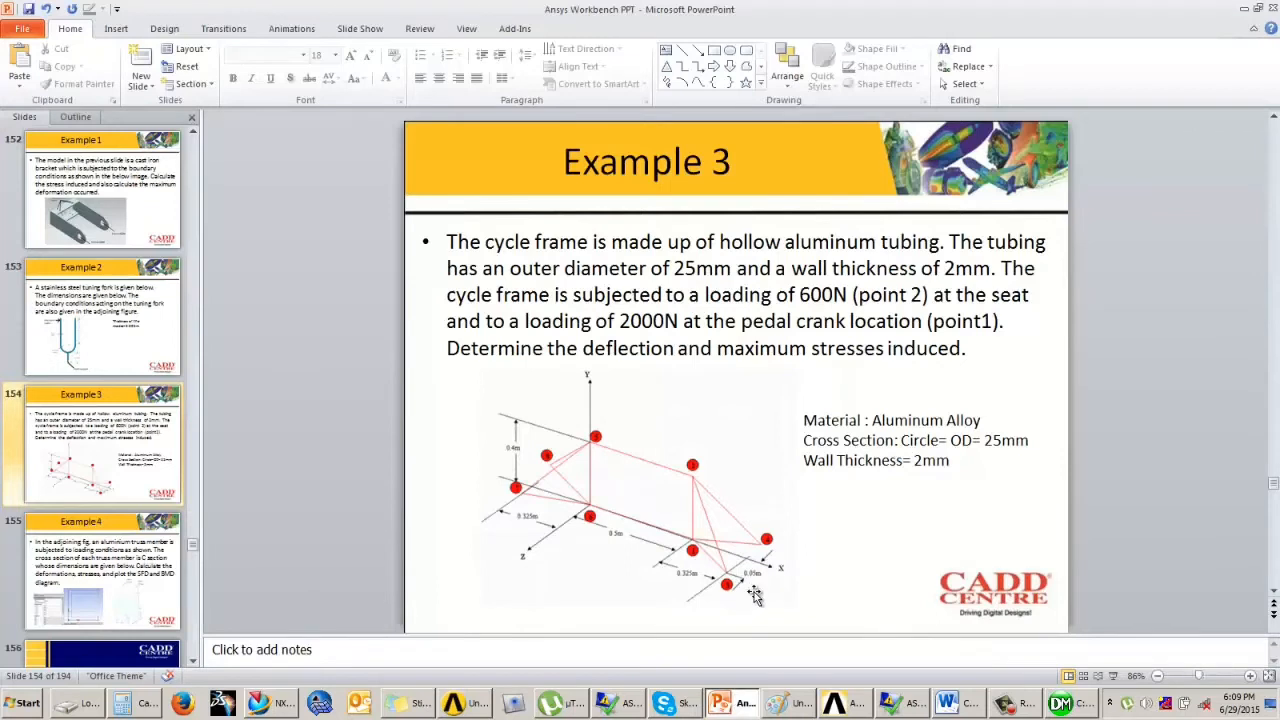
pyautogui.click(1066, 705)
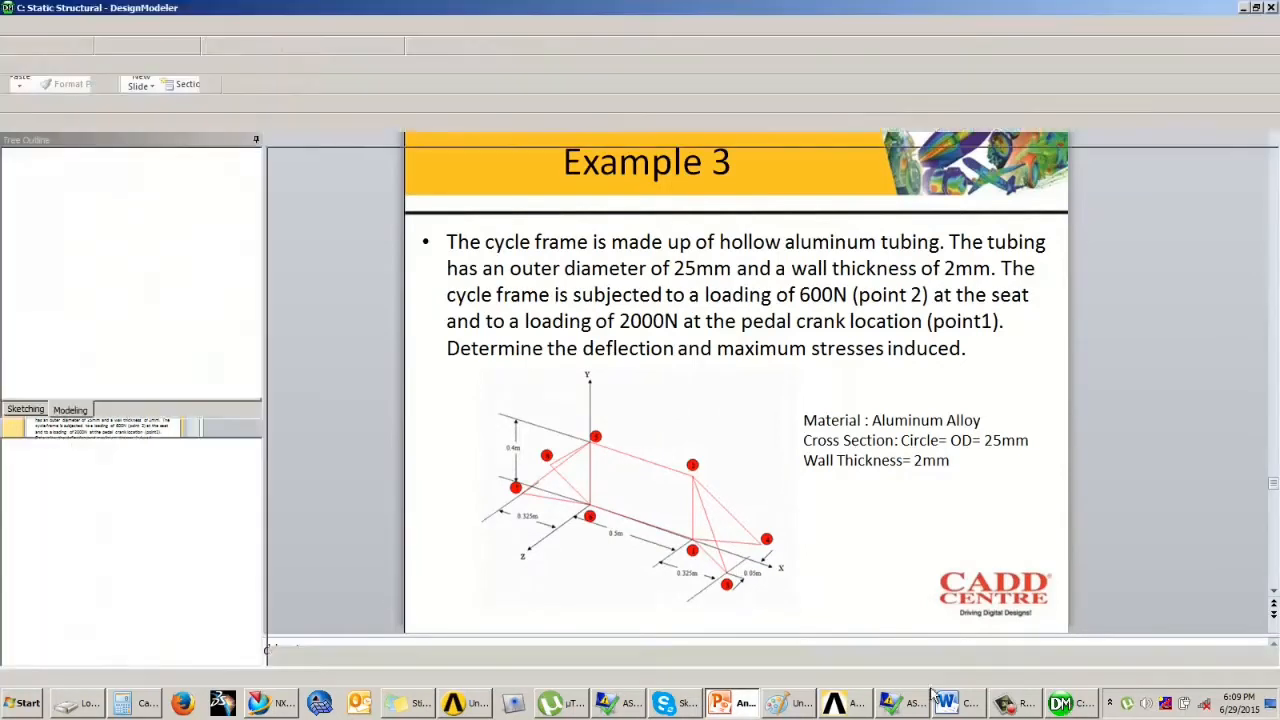
pyautogui.click(142, 561)
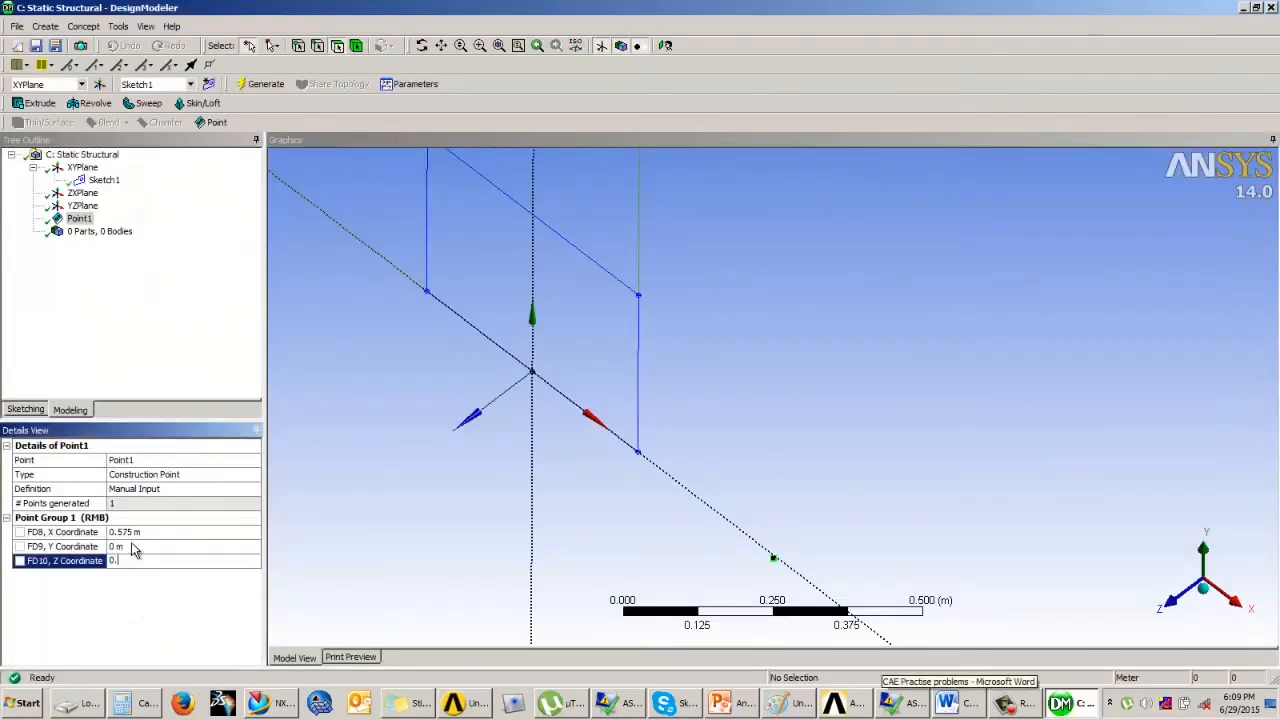
pyautogui.press('Return')
pyautogui.click(277, 84)
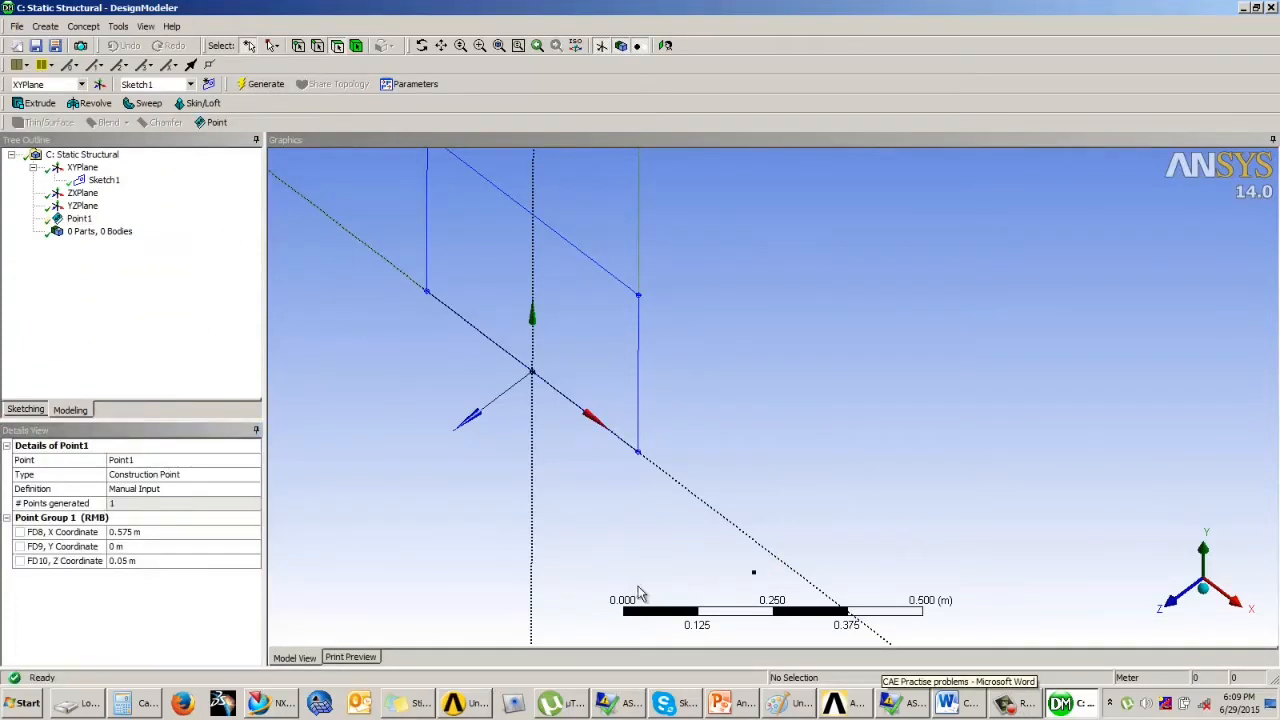
pyautogui.click(408, 533)
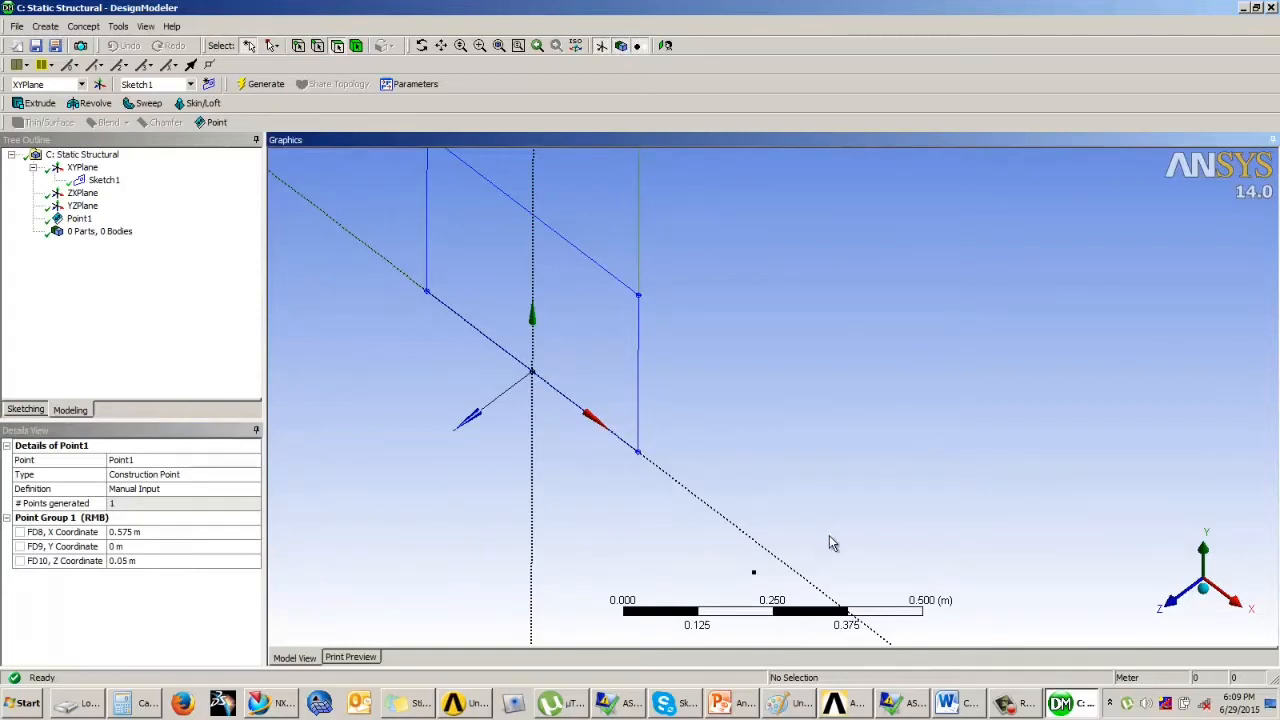
# - Create a second construction point by manual input at X 0.575 m, Y 0 m, Z -0.05 m and generate it
pyautogui.click(45, 26)
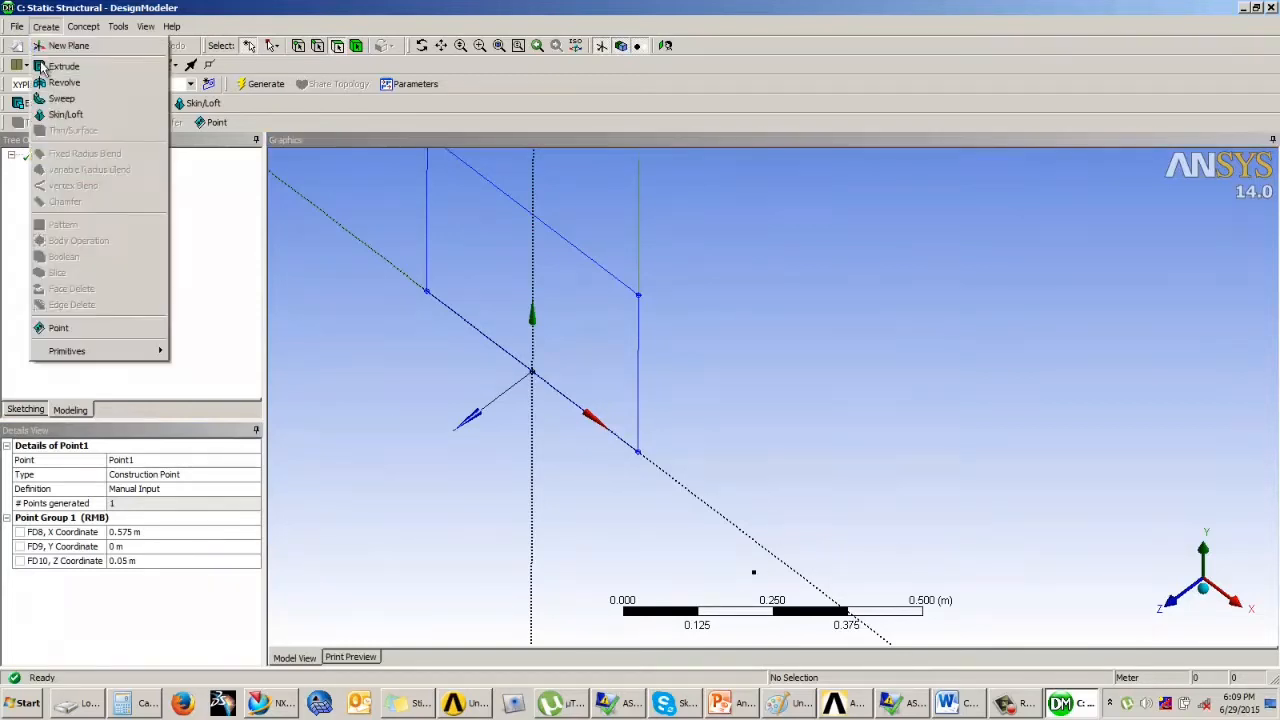
pyautogui.click(58, 327)
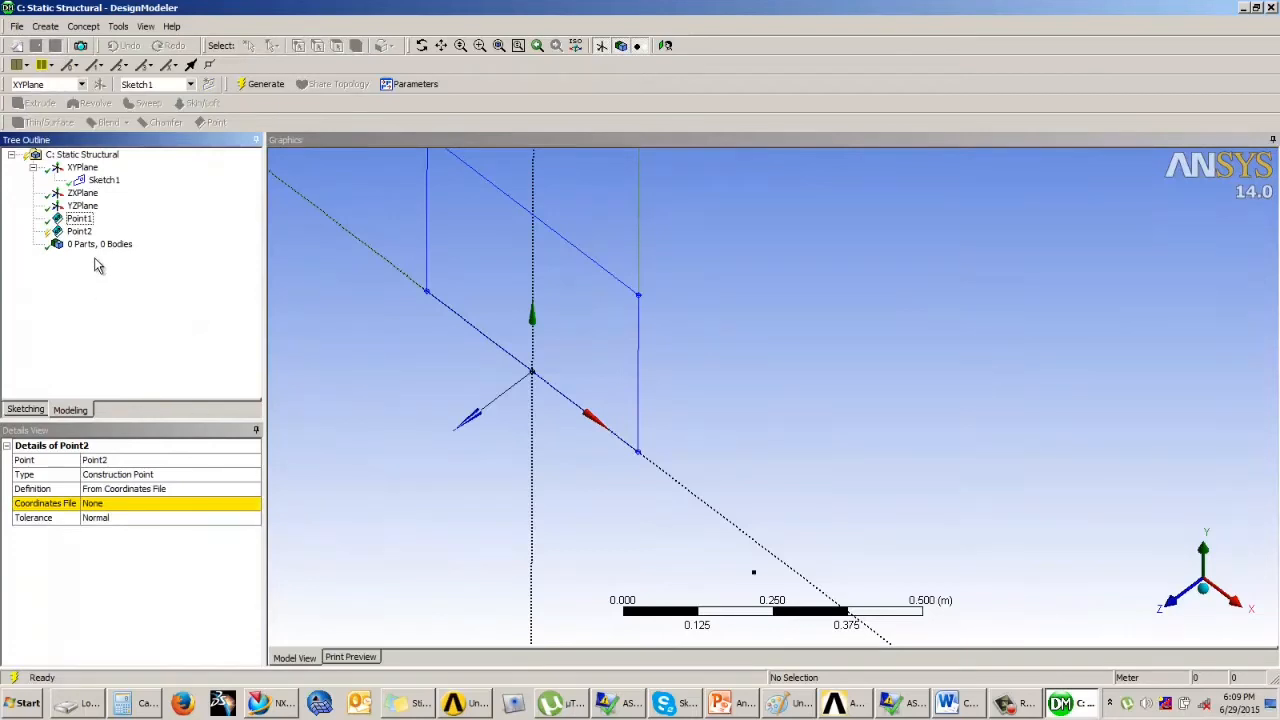
pyautogui.click(163, 493)
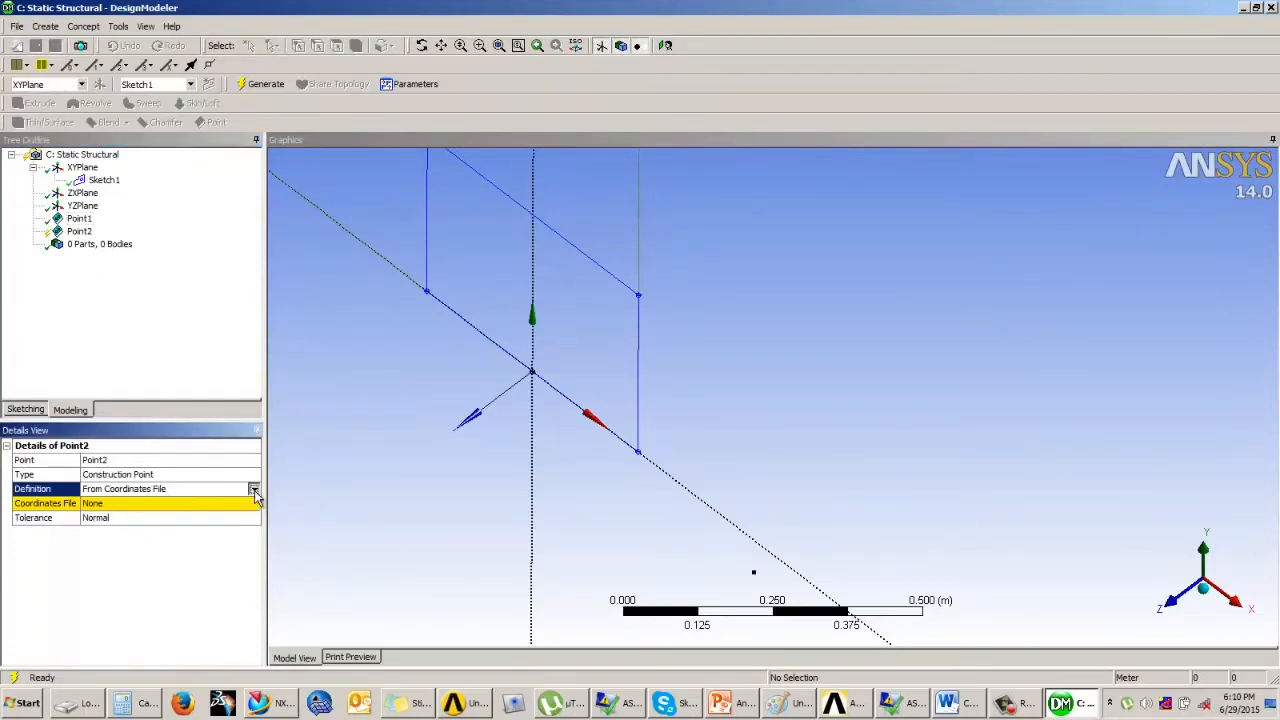
pyautogui.click(255, 490)
pyautogui.click(136, 546)
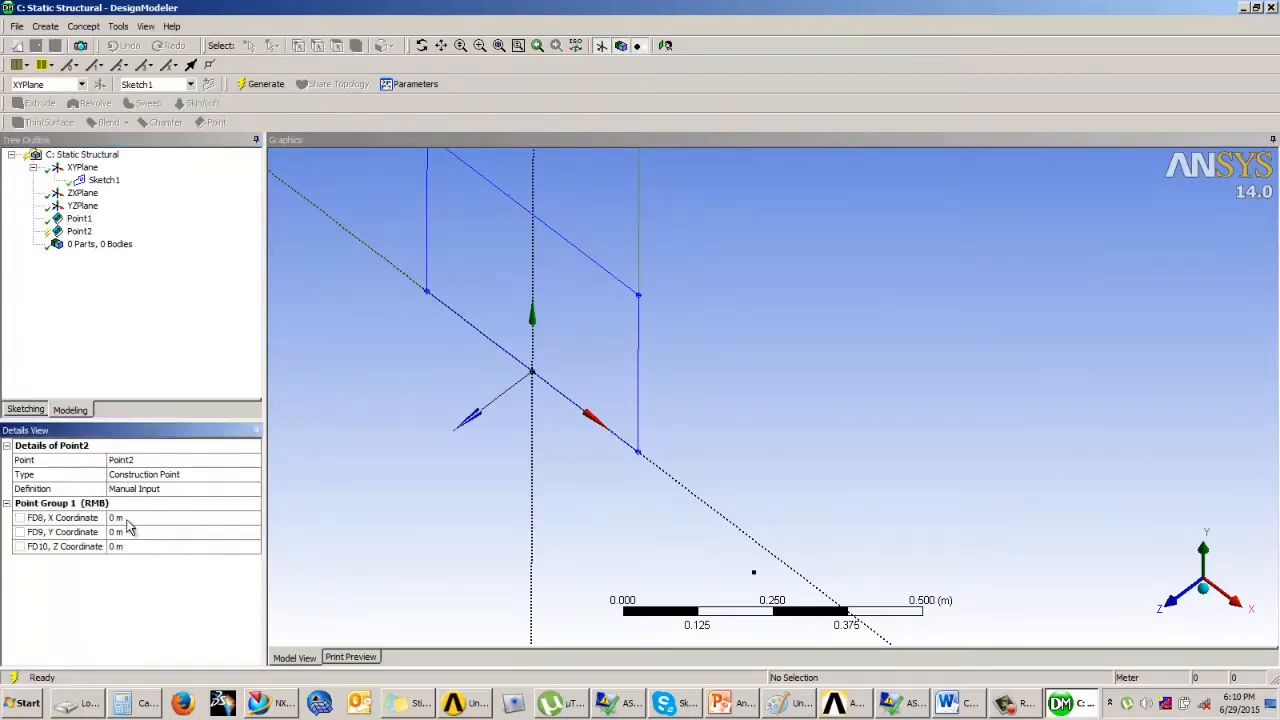
pyautogui.click(130, 517)
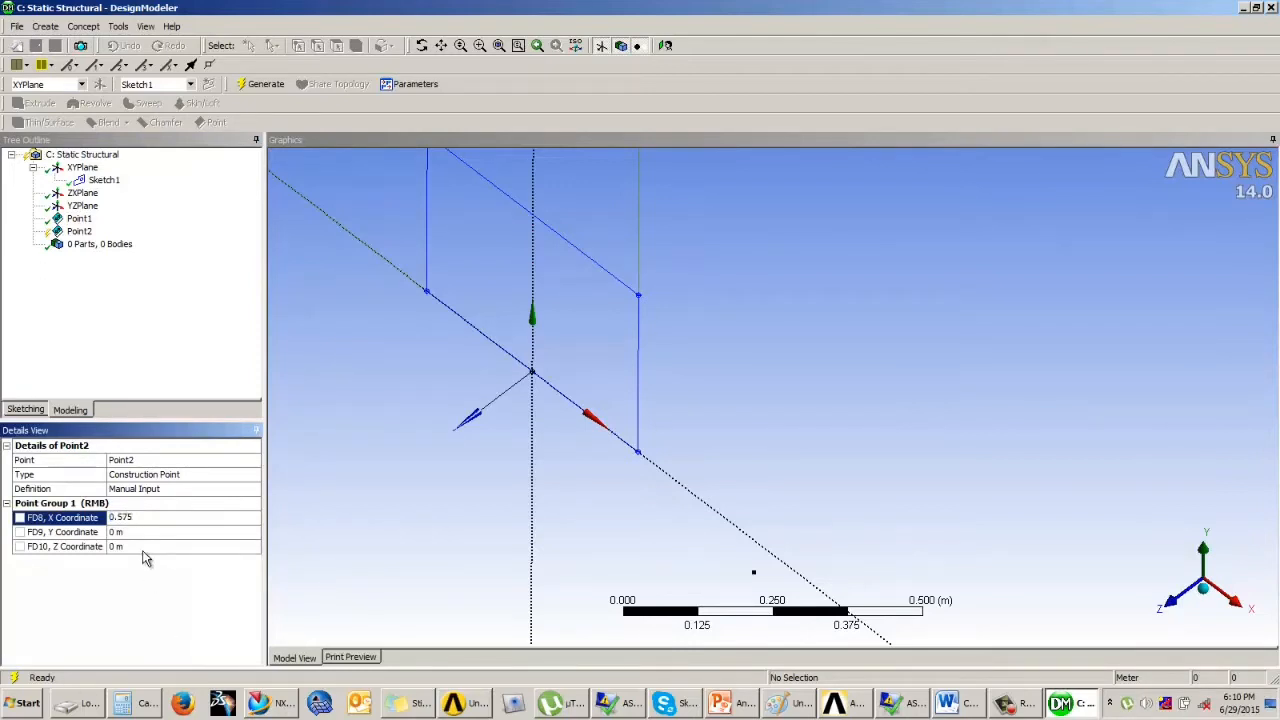
pyautogui.click(143, 548)
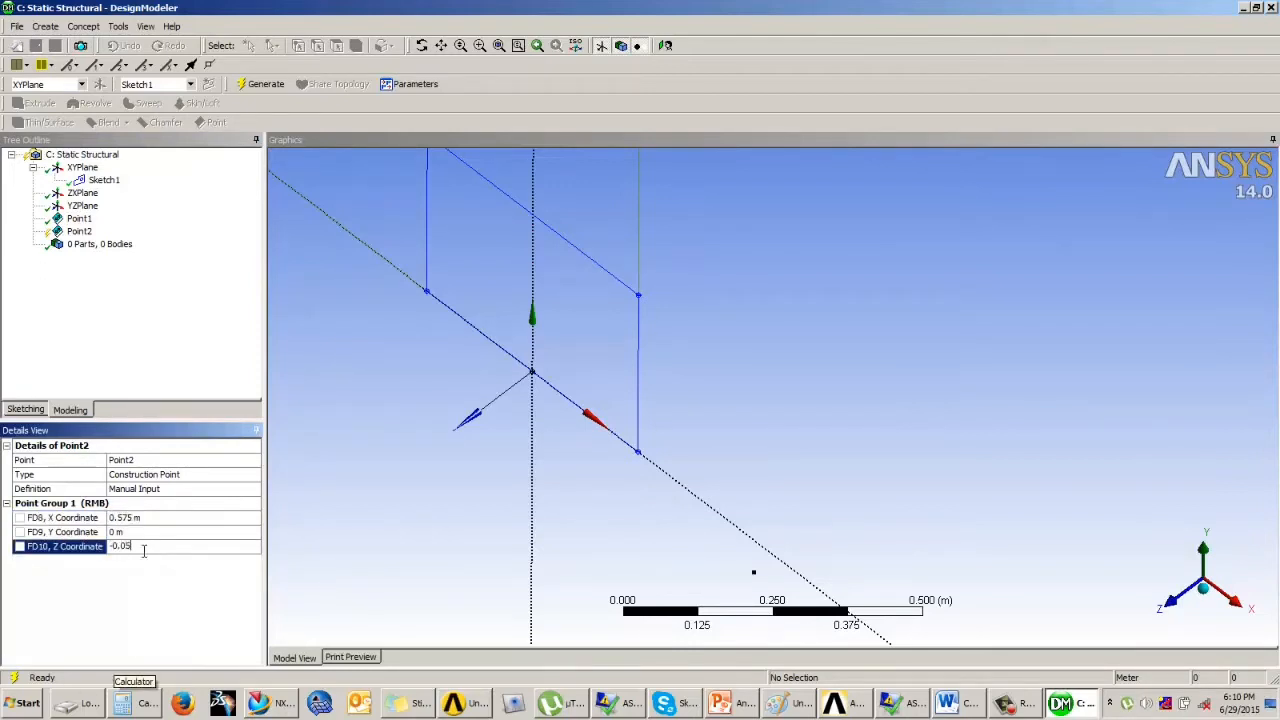
pyautogui.click(262, 84)
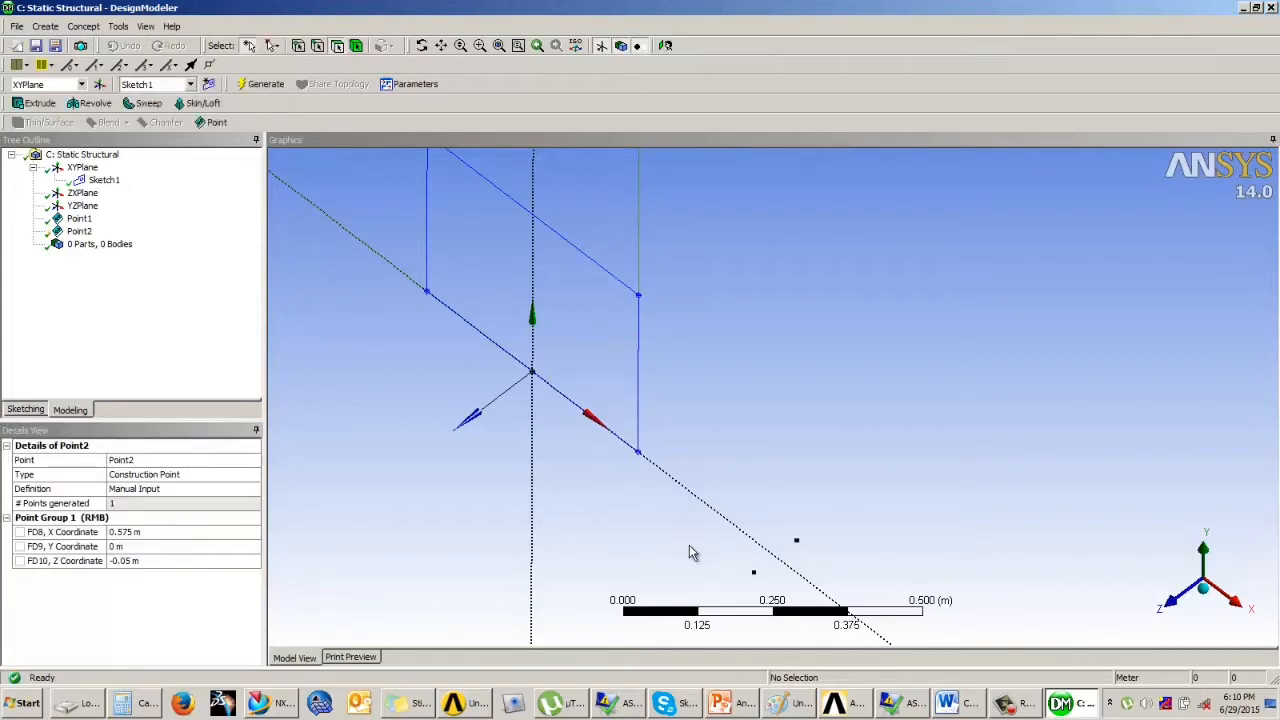
pyautogui.scroll(-2, 795, 468)
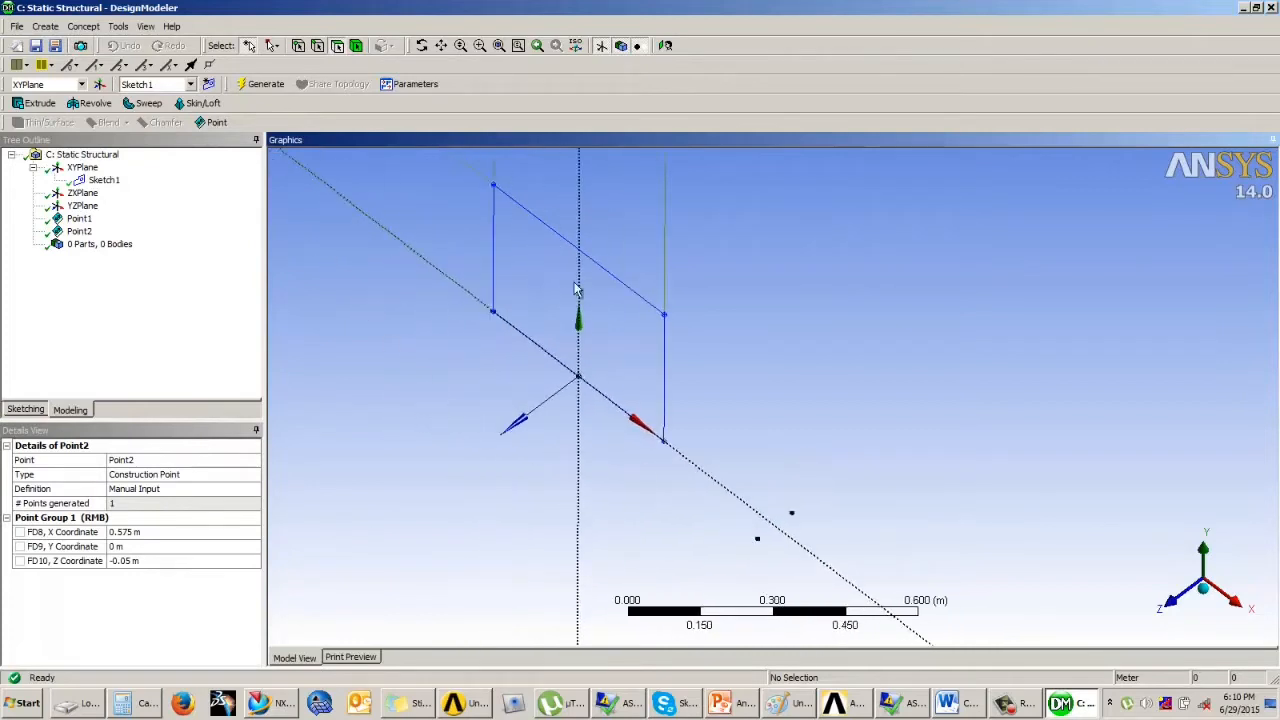
# - Create a line body from the rectangular Sketch1 using Lines From Sketches with Add Material, and generate it
pyautogui.click(84, 26)
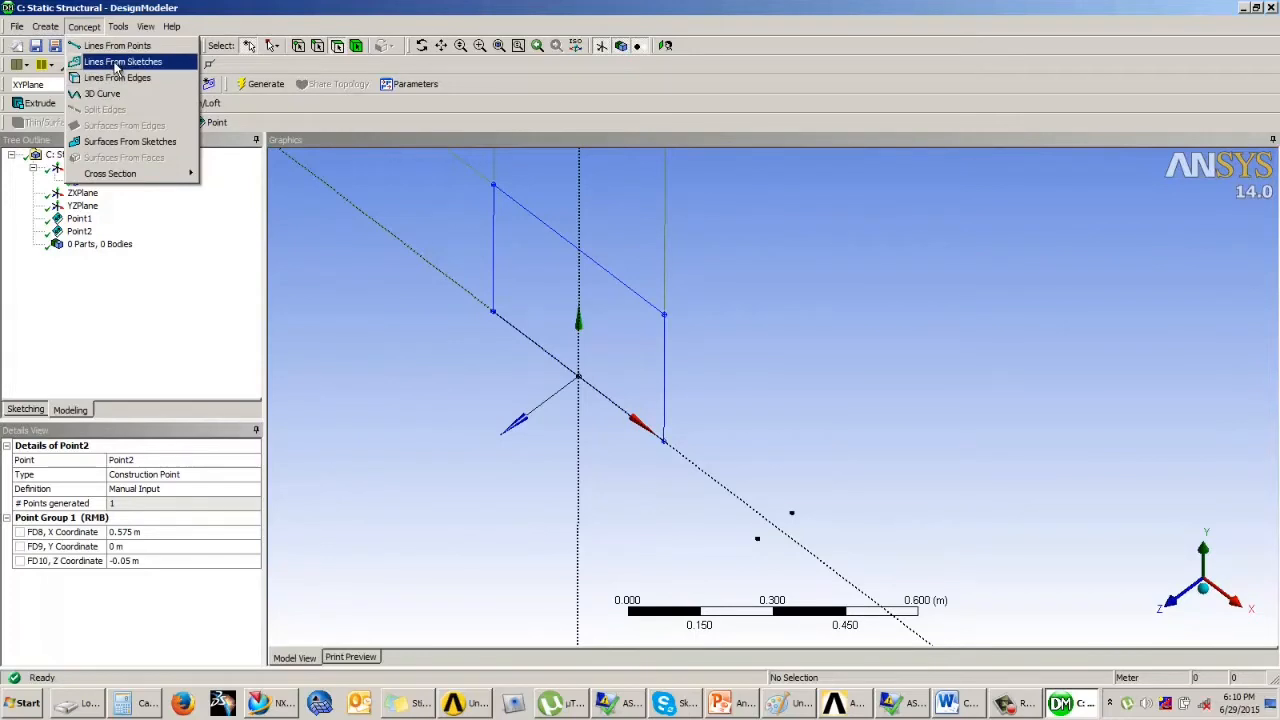
pyautogui.click(120, 62)
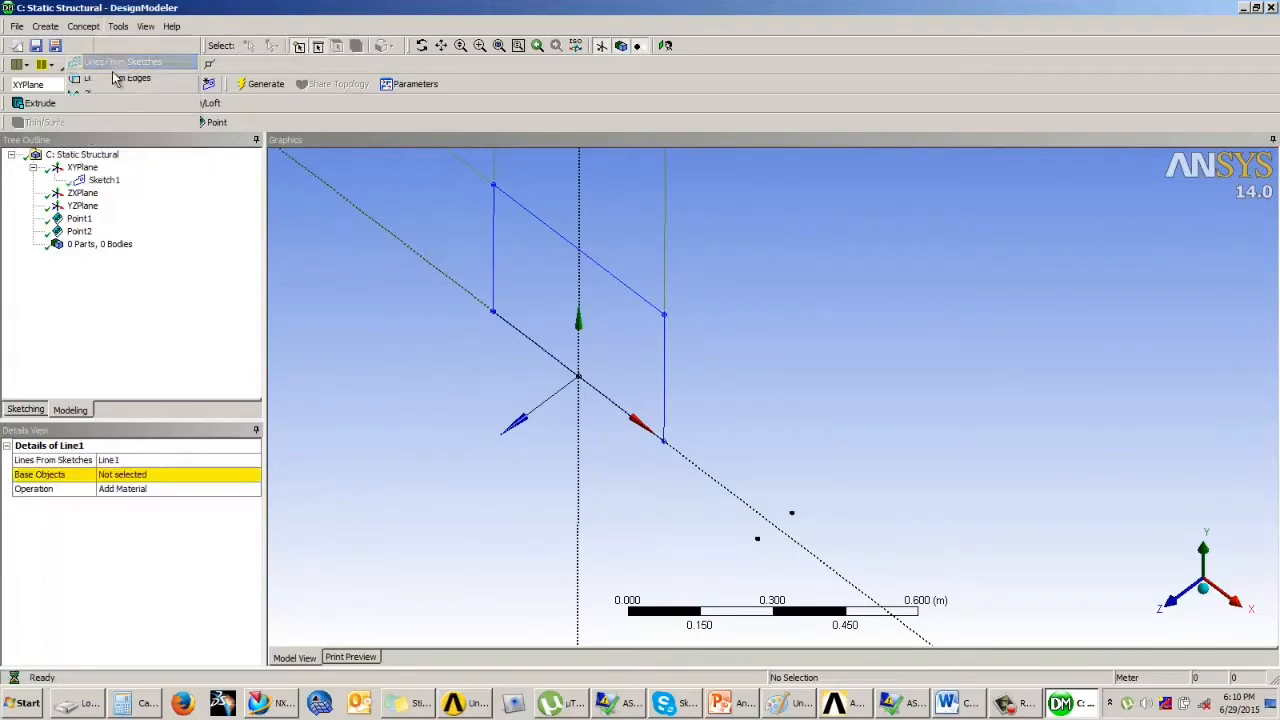
pyautogui.click(665, 380)
pyautogui.click(136, 476)
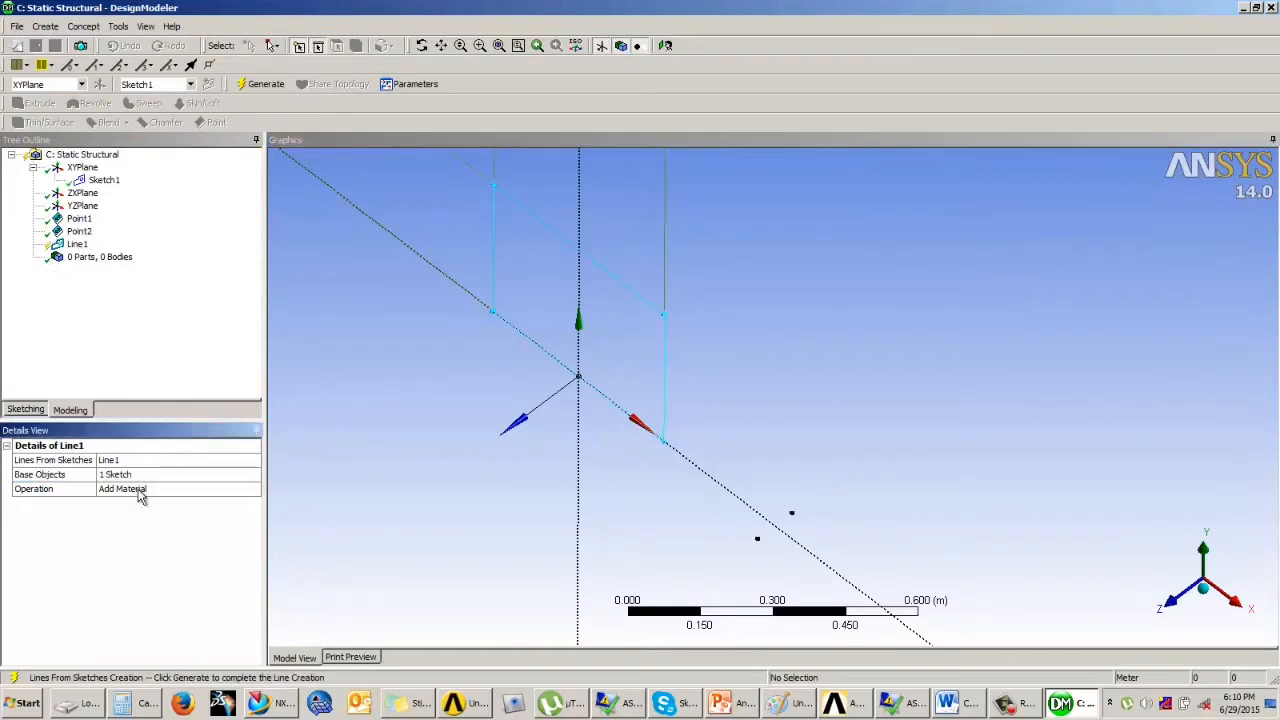
pyautogui.click(264, 86)
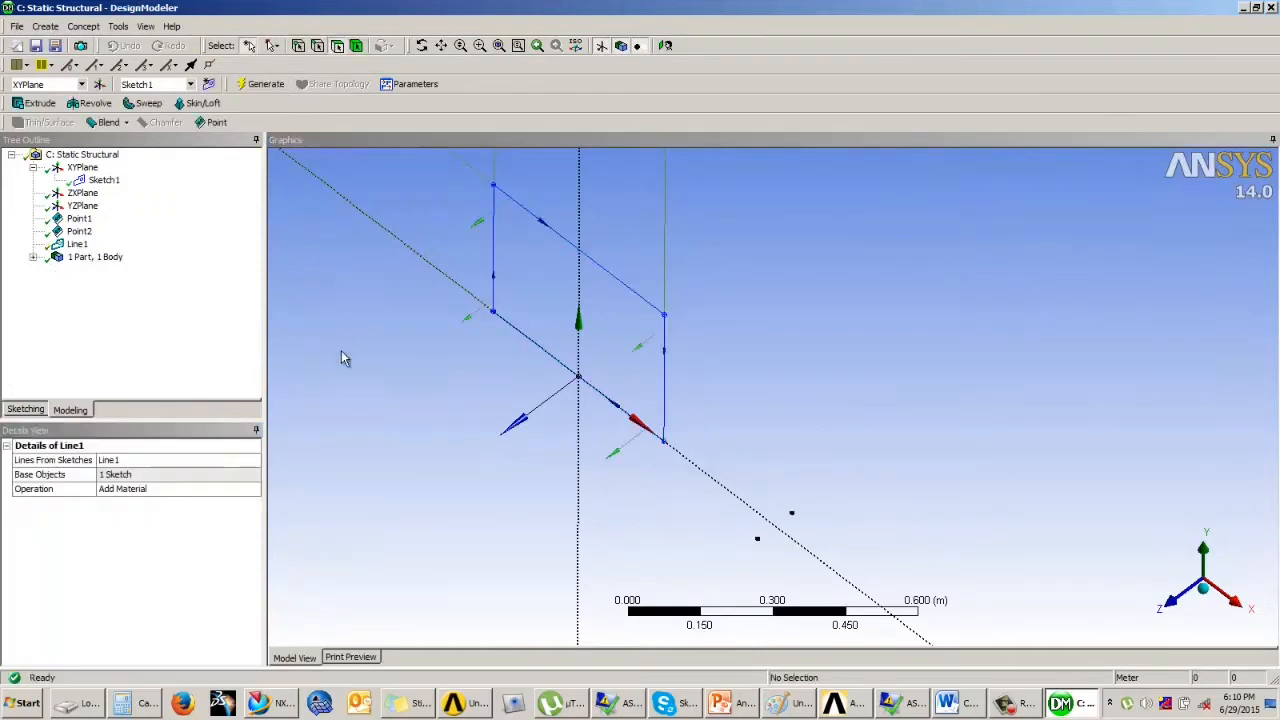
# - Check the Example 3 slide in PowerPoint while creating and generating a line in DesignModeler from the rectangle's lower +X corner to Point1
pyautogui.click(84, 26)
pyautogui.click(118, 46)
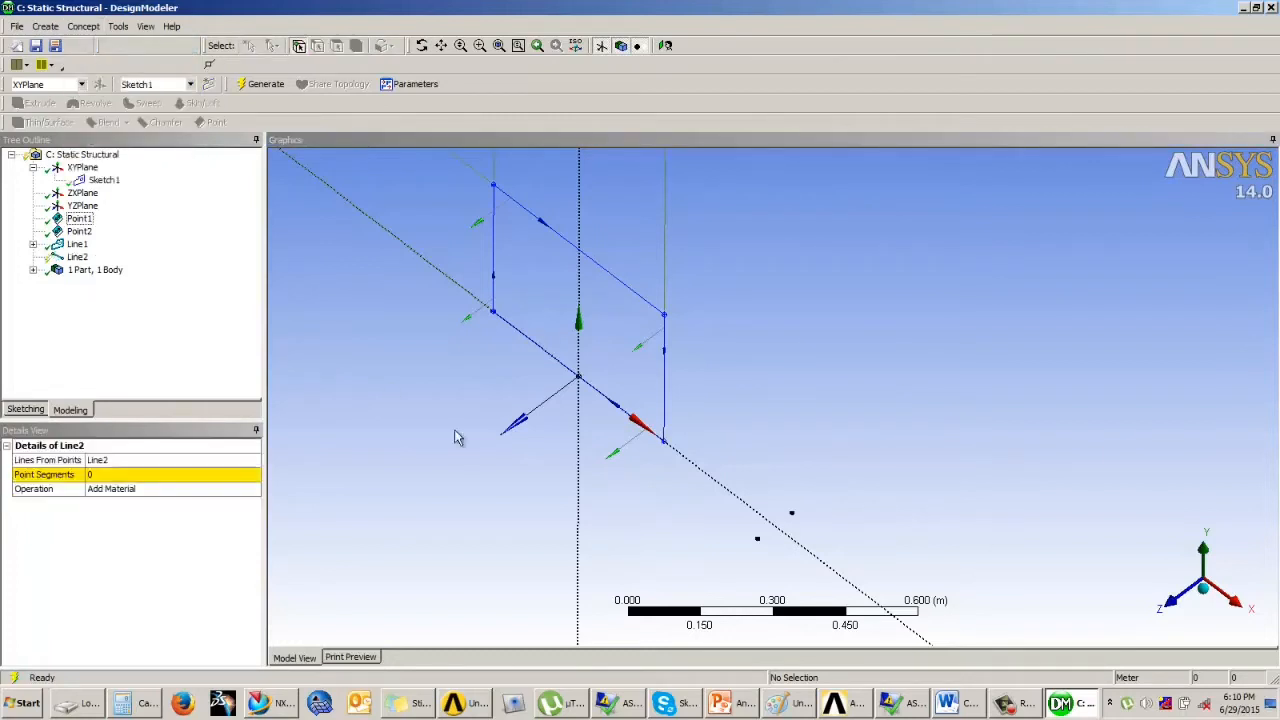
pyautogui.click(664, 440)
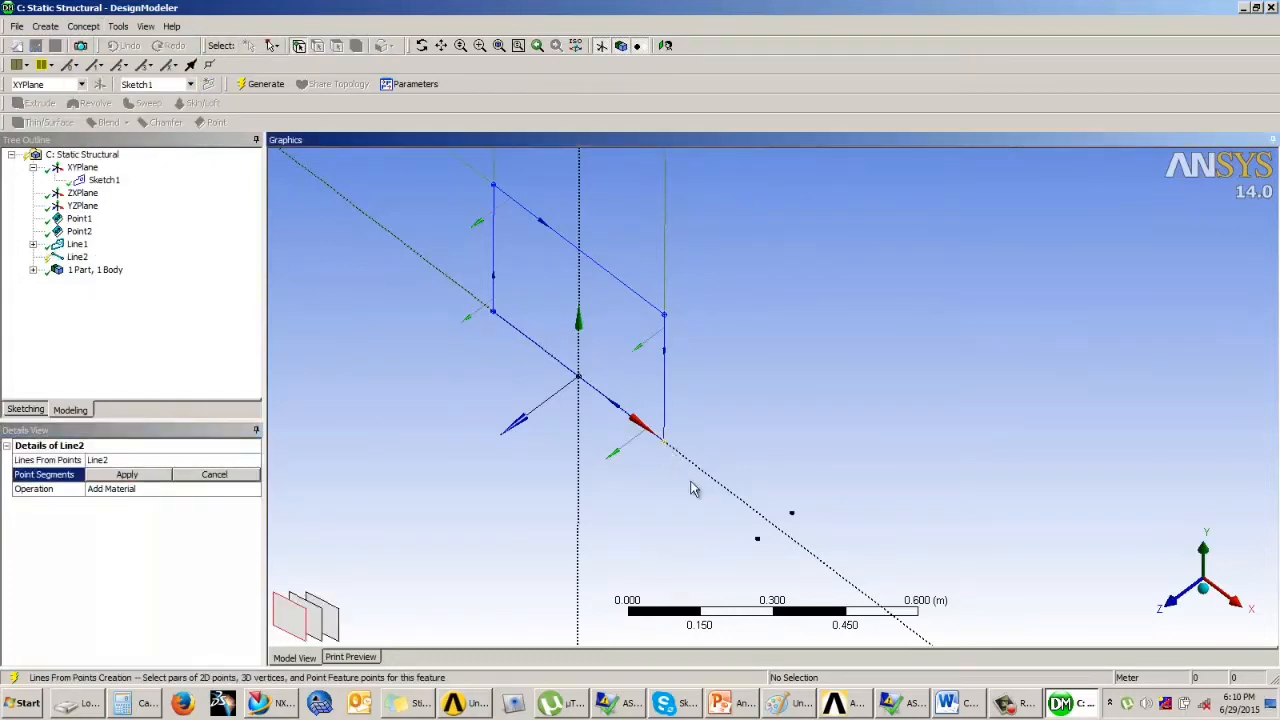
pyautogui.keyDown('ctrl'); pyautogui.click(757, 539); pyautogui.keyUp('ctrl')
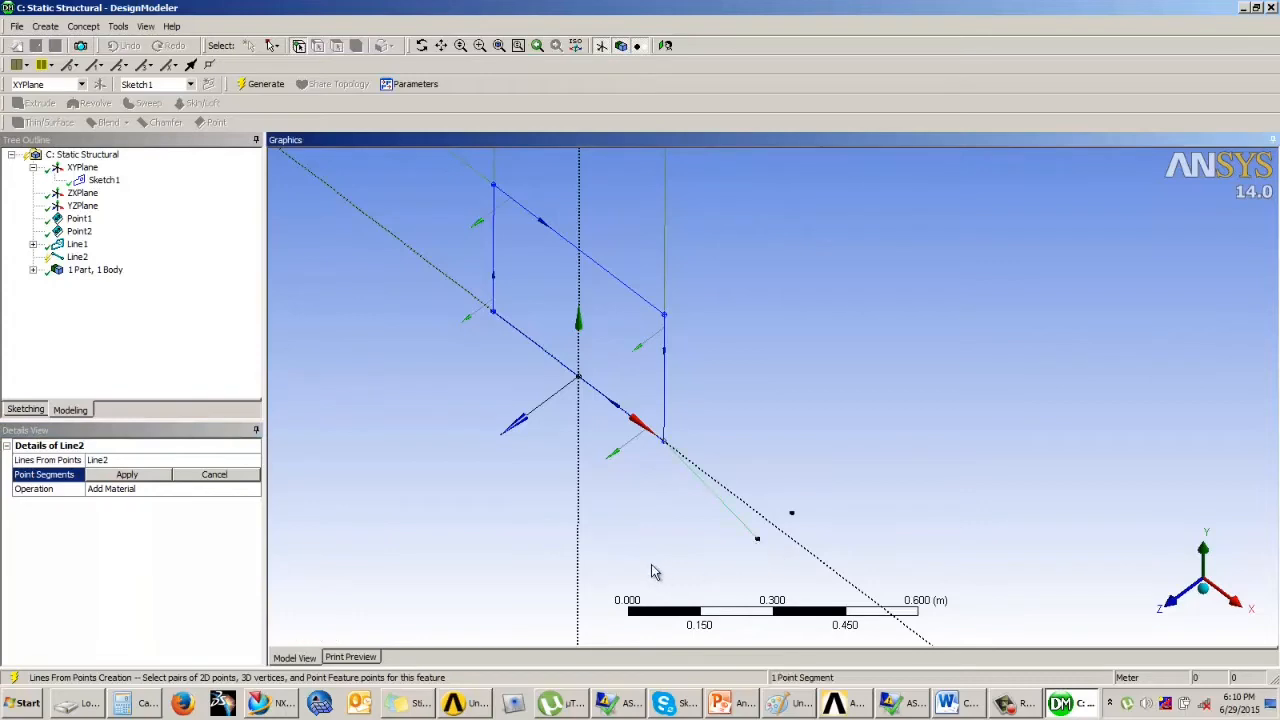
pyautogui.click(745, 707)
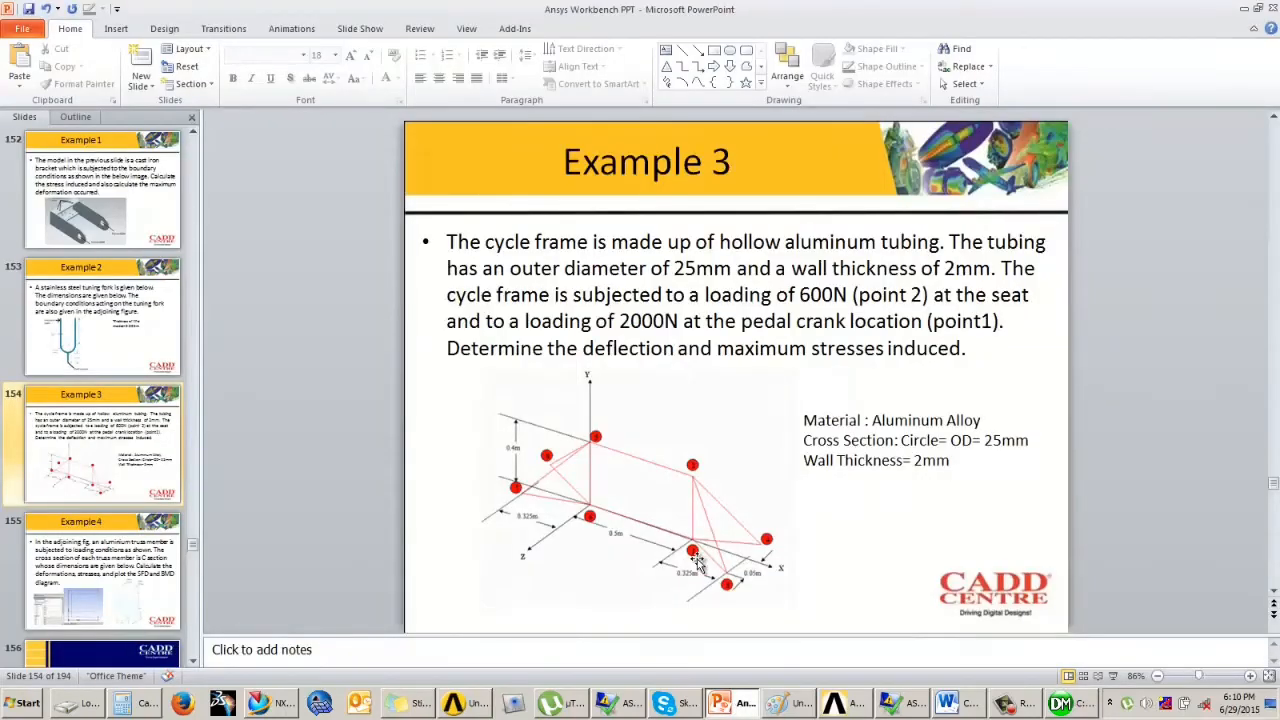
pyautogui.click(1078, 708)
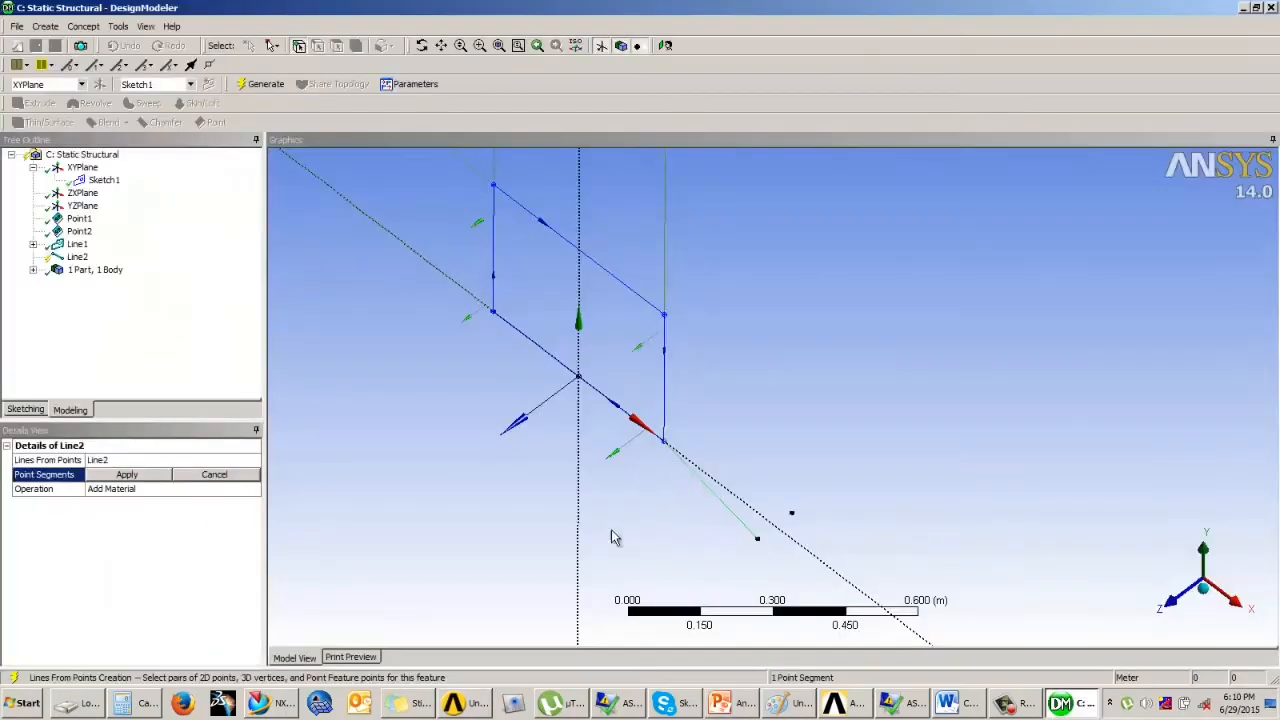
pyautogui.click(122, 477)
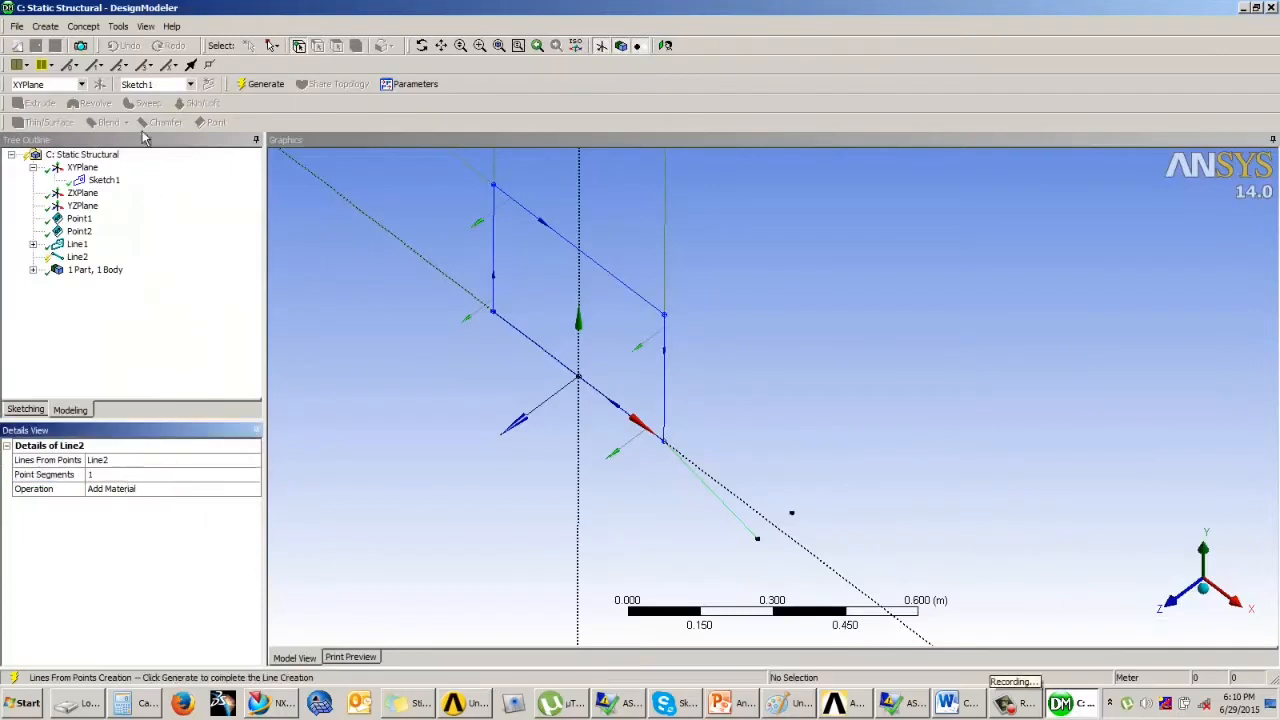
pyautogui.click(84, 26)
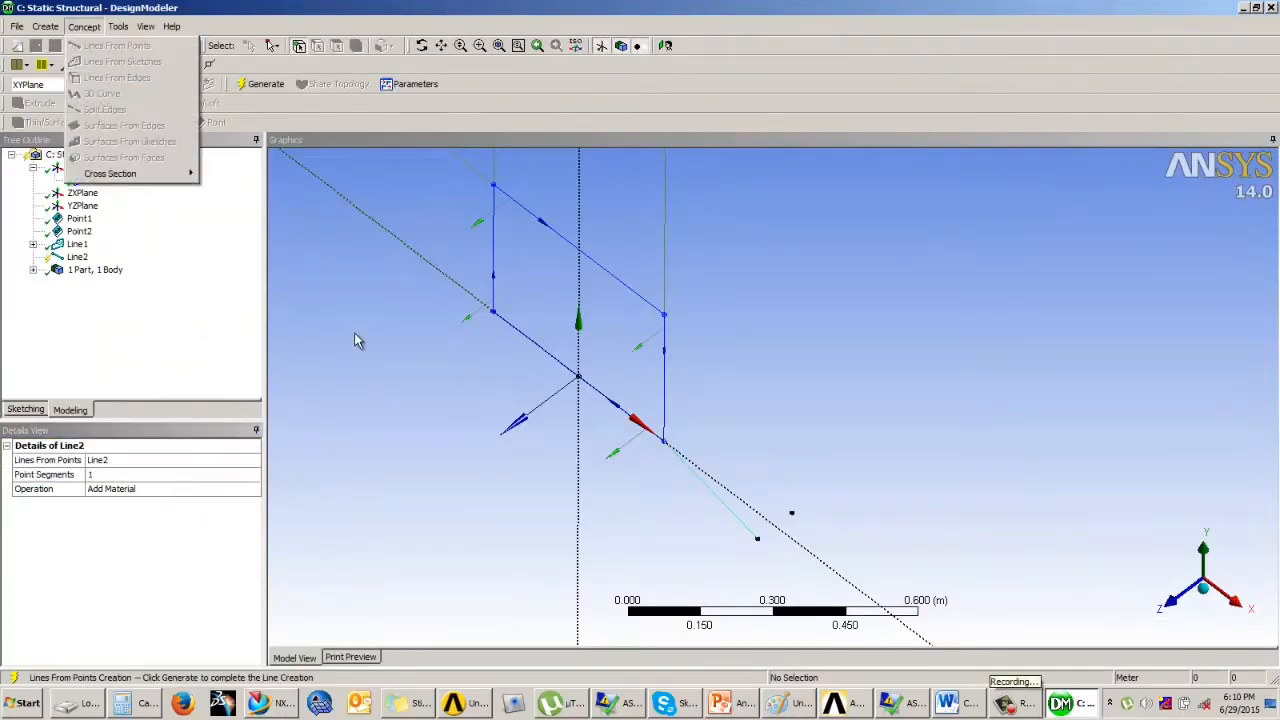
pyautogui.click(264, 84)
# - Create and generate a line from points joining the rectangle's upper +X corner to Point1
pyautogui.click(84, 26)
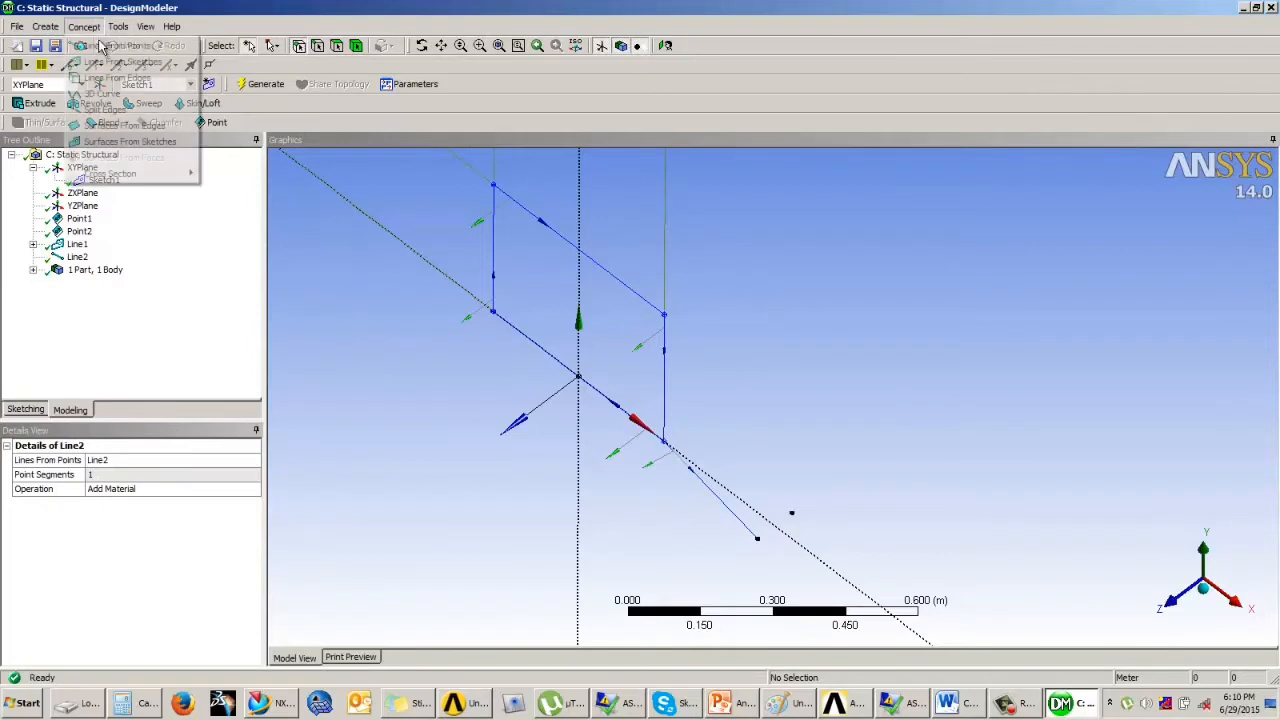
pyautogui.click(114, 46)
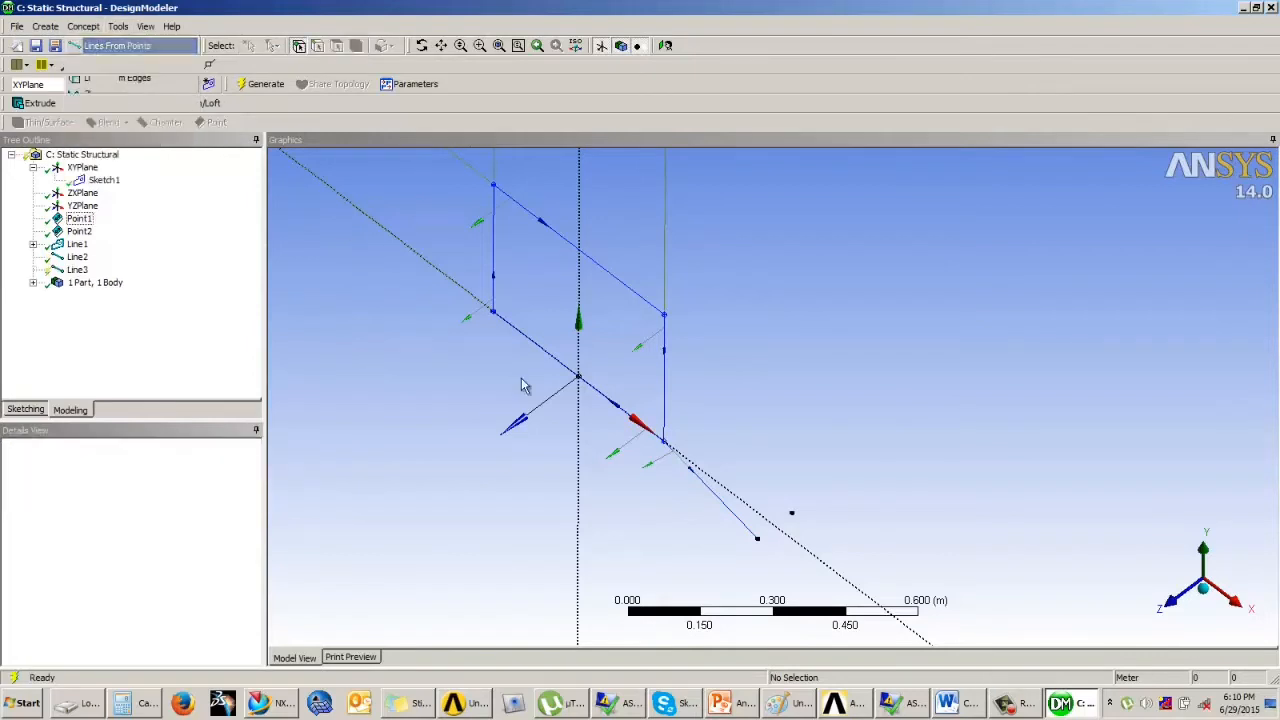
pyautogui.click(665, 317)
pyautogui.click(757, 538)
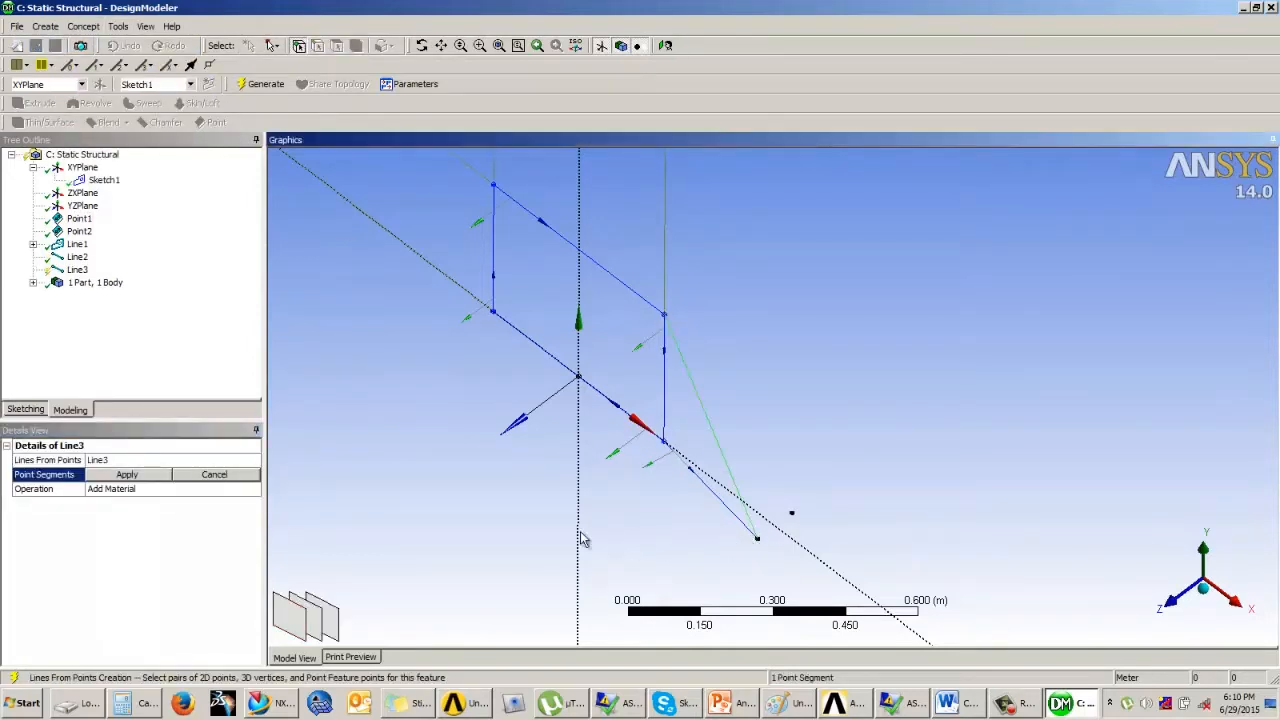
pyautogui.click(250, 84)
# - Create and generate a line from points joining the rectangle's upper +X corner to Point2
pyautogui.moveTo(617, 426)
pyautogui.mouseDown(button='middle')
pyautogui.moveTo(677, 380)
pyautogui.moveTo(585, 397)
pyautogui.moveTo(592, 422)
pyautogui.mouseUp(button='middle')
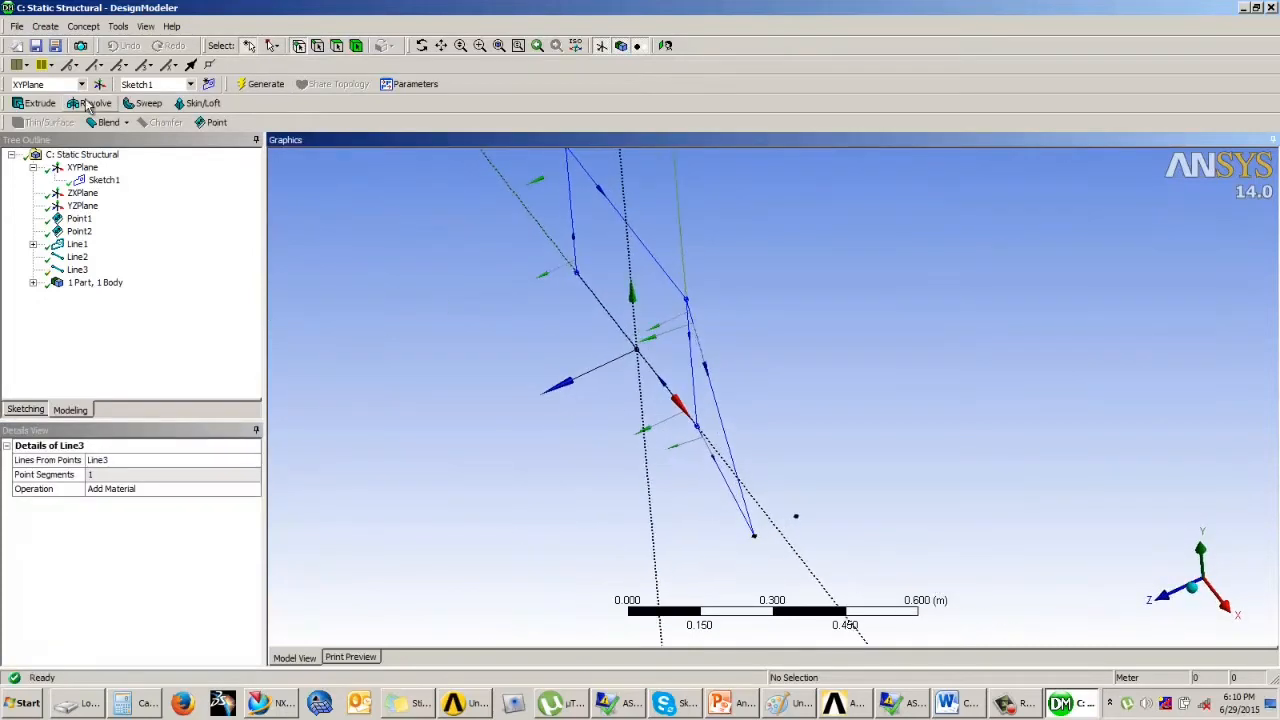
pyautogui.click(83, 26)
pyautogui.click(113, 46)
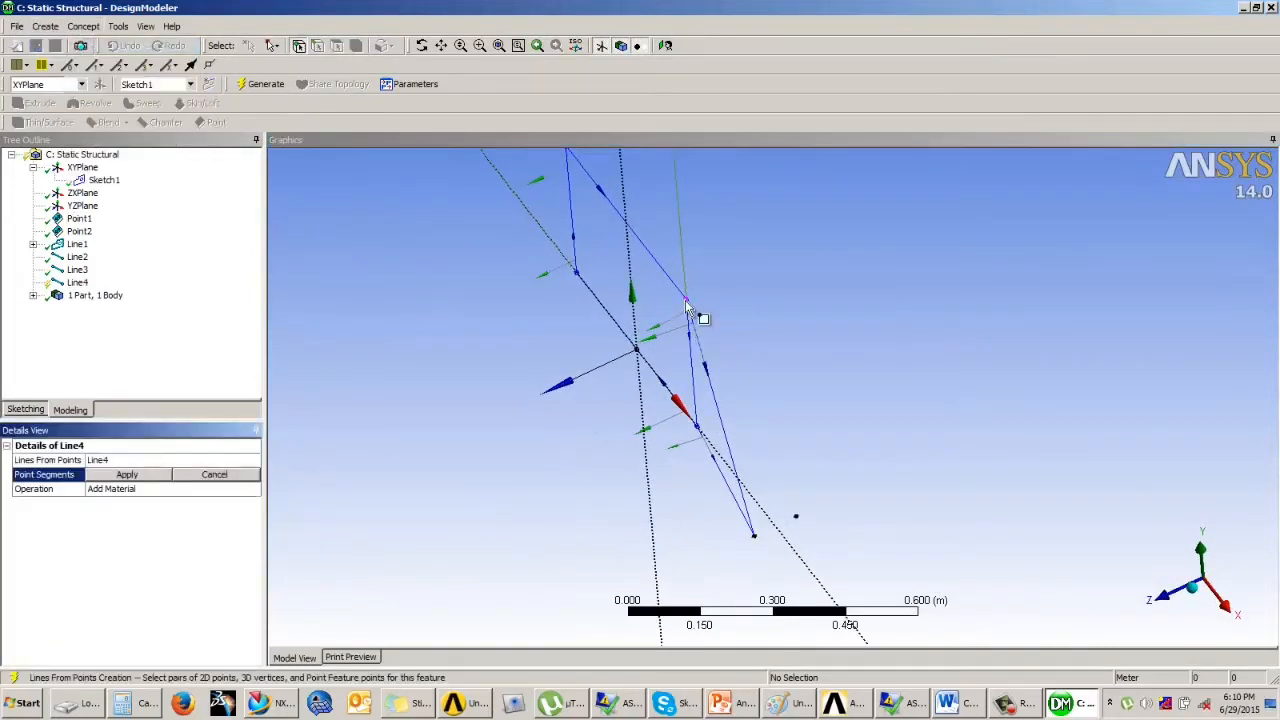
pyautogui.click(797, 519)
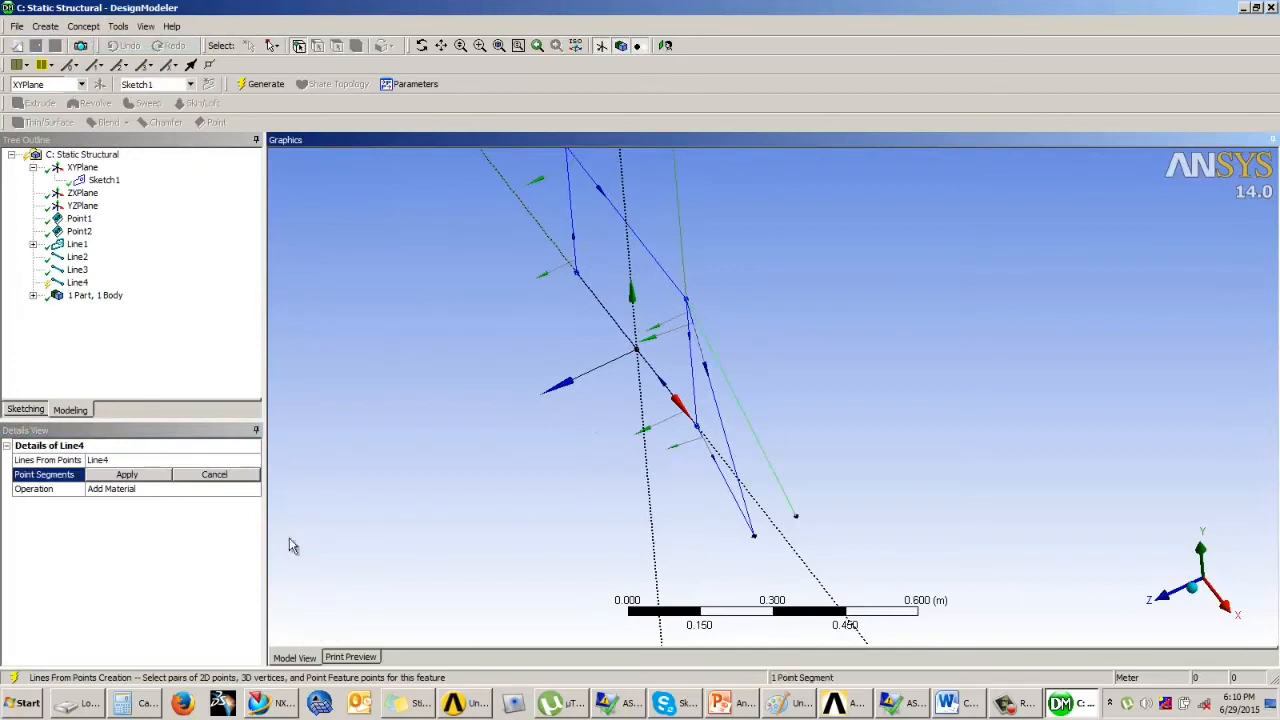
pyautogui.click(127, 475)
pyautogui.click(260, 84)
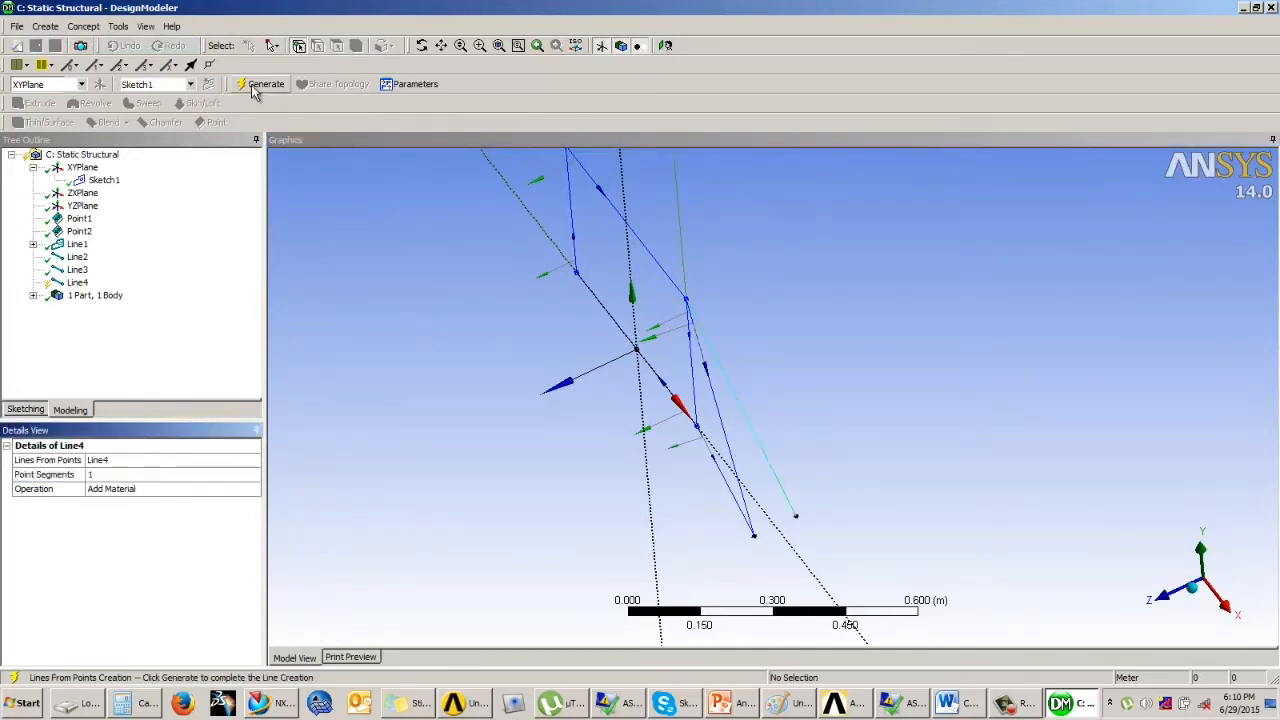
# - Create and generate a line from points joining the rectangle's lower +X corner to Point2
pyautogui.click(83, 26)
pyautogui.click(113, 46)
pyautogui.moveTo(777, 500)
pyautogui.mouseDown(button='middle')
pyautogui.moveTo(730, 495)
pyautogui.moveTo(738, 482)
pyautogui.mouseUp(button='middle')
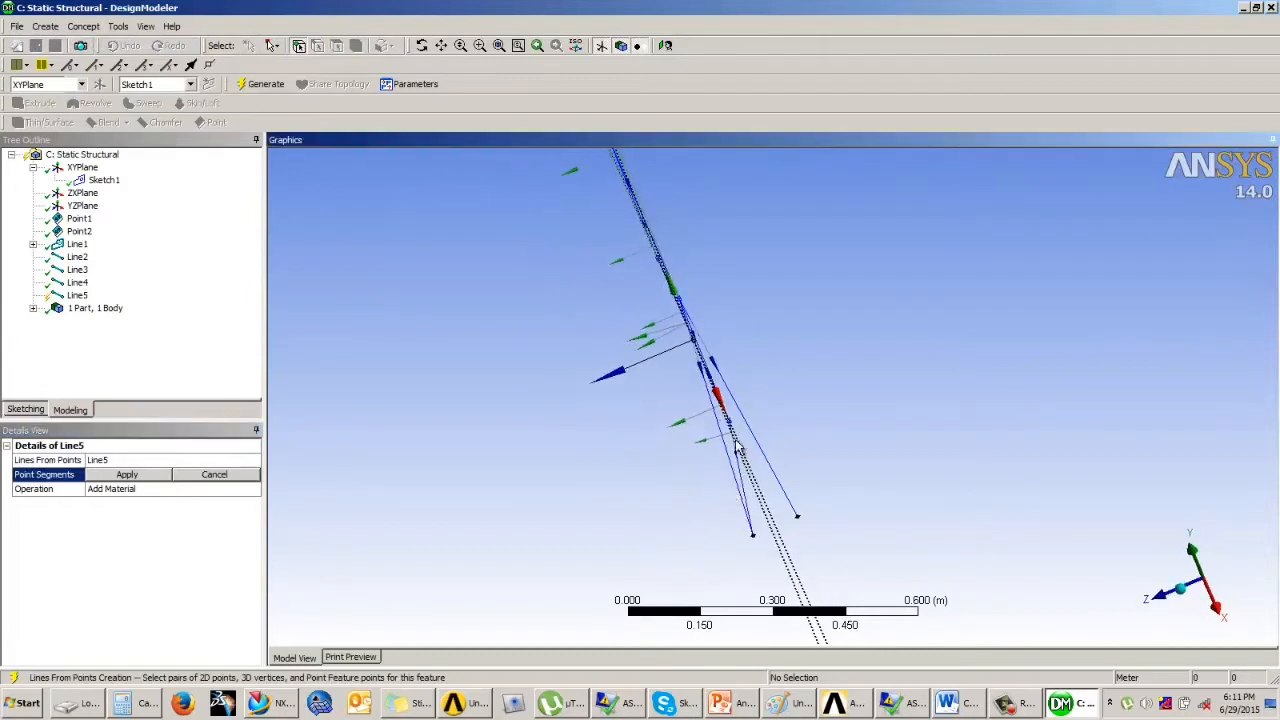
pyautogui.click(799, 519)
pyautogui.click(127, 474)
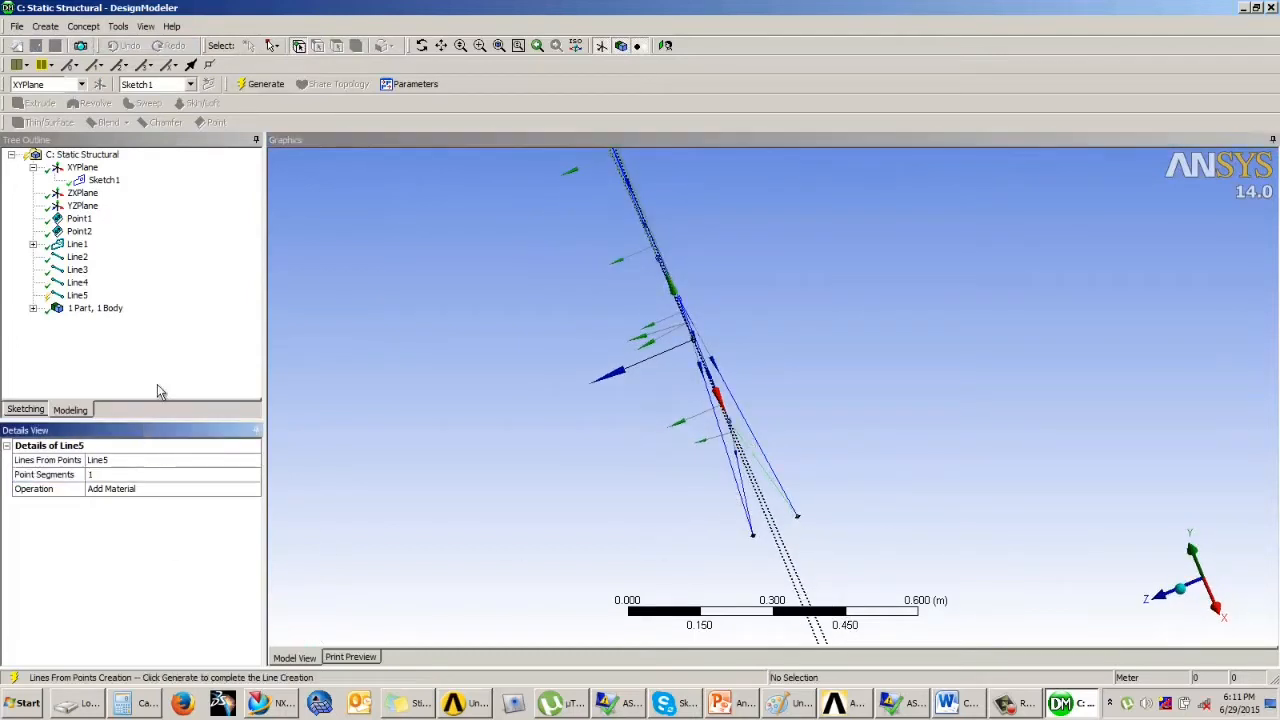
pyautogui.click(240, 84)
pyautogui.moveTo(610, 380)
pyautogui.mouseDown(button='middle')
pyautogui.moveTo(580, 365)
pyautogui.moveTo(632, 393)
pyautogui.moveTo(586, 363)
pyautogui.moveTo(619, 402)
pyautogui.mouseUp(button='middle')
pyautogui.scroll(2, 718, 422)
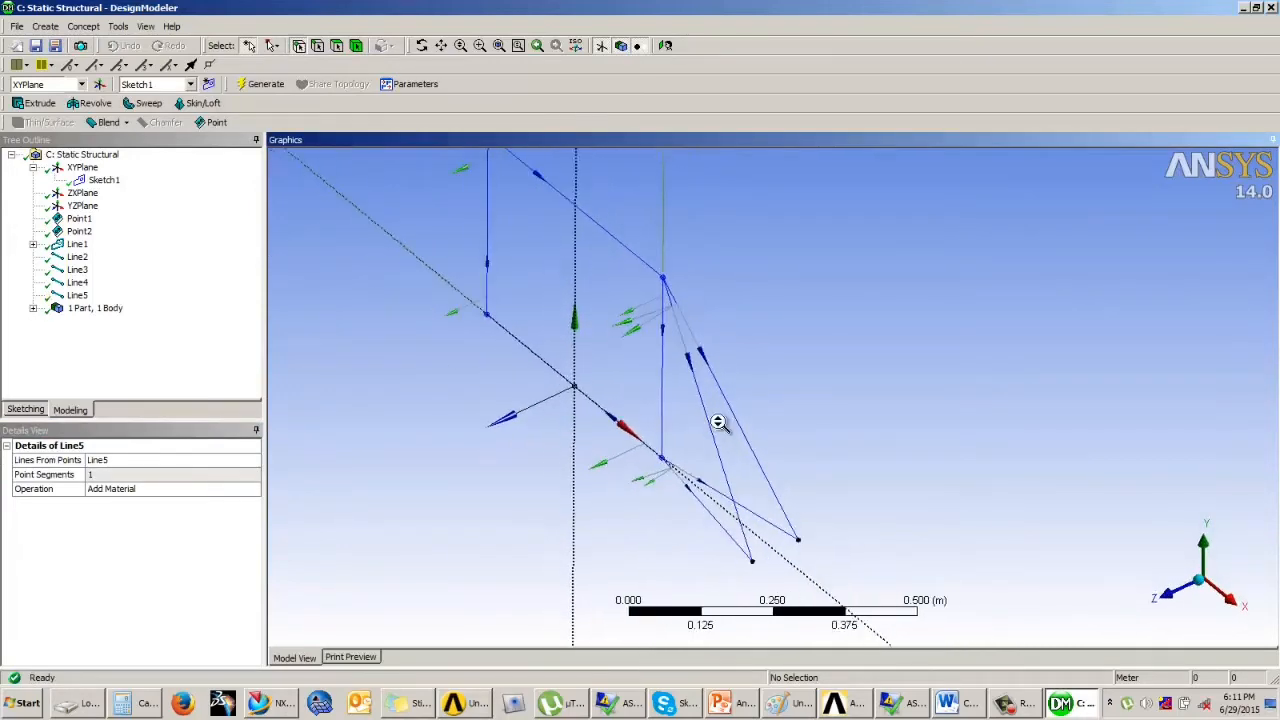
pyautogui.keyDown('shift'); pyautogui.moveTo(718, 422); pyautogui.dragTo(709, 454, button='middle'); pyautogui.keyUp('shift')
pyautogui.keyDown('shift'); pyautogui.moveTo(709, 454); pyautogui.dragTo(813, 543, button='middle'); pyautogui.keyUp('shift')
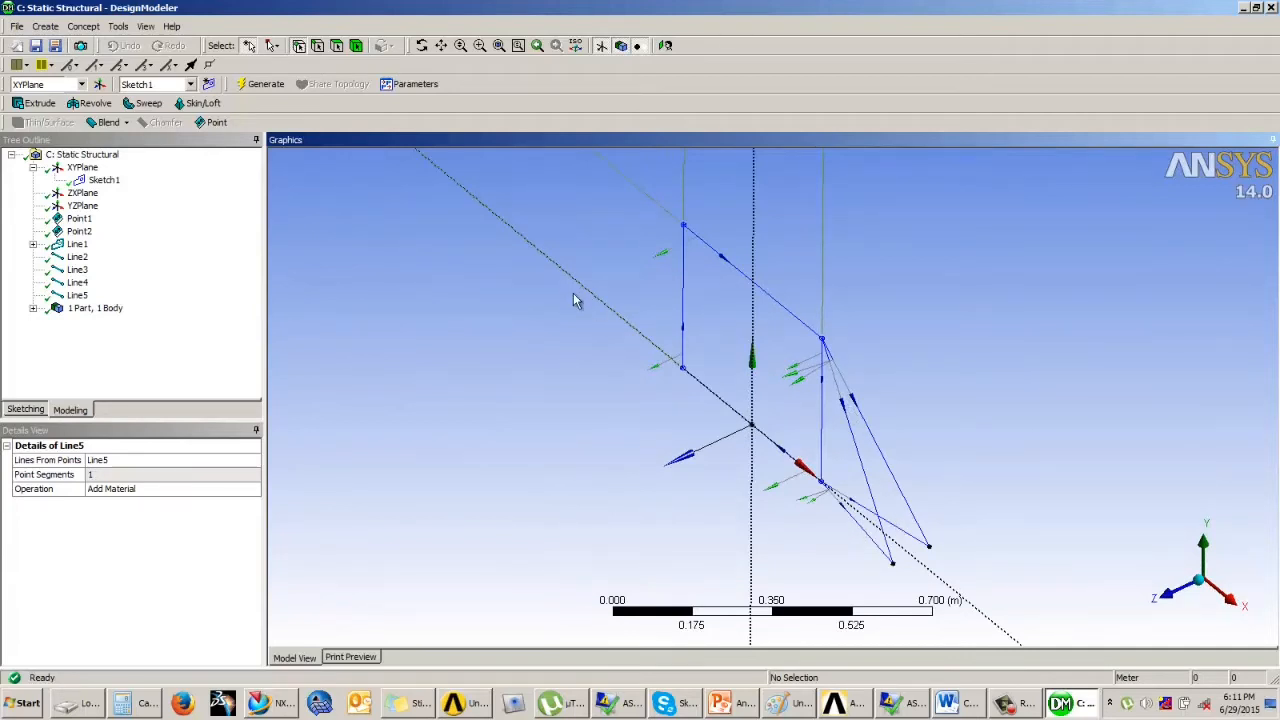
pyautogui.click(45, 26)
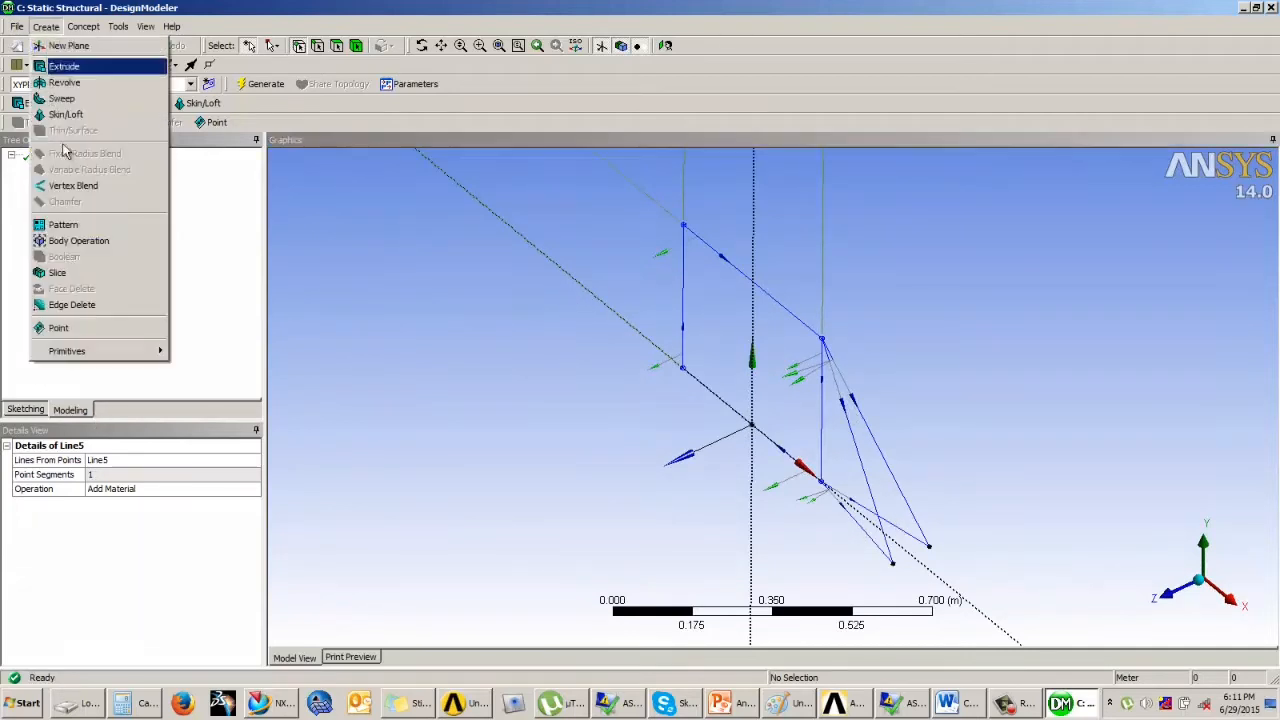
pyautogui.click(80, 240)
pyautogui.click(150, 488)
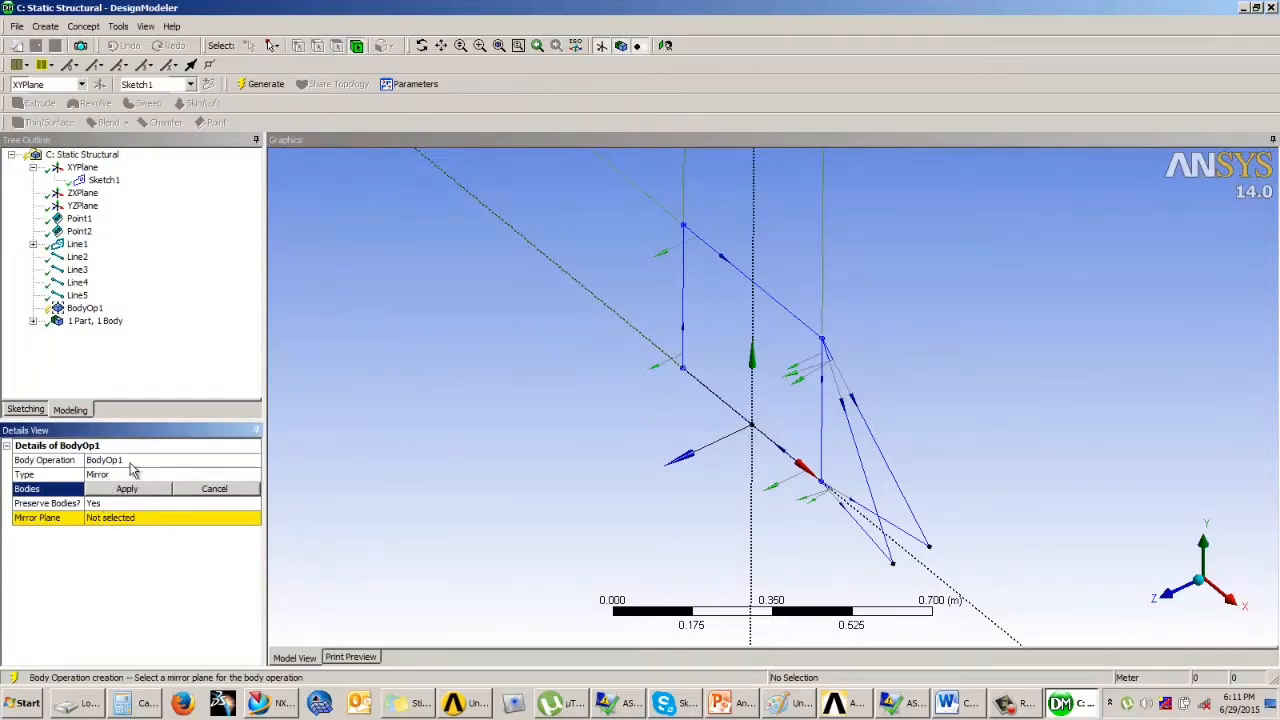
pyautogui.click(110, 518)
pyautogui.rightClick(80, 310)
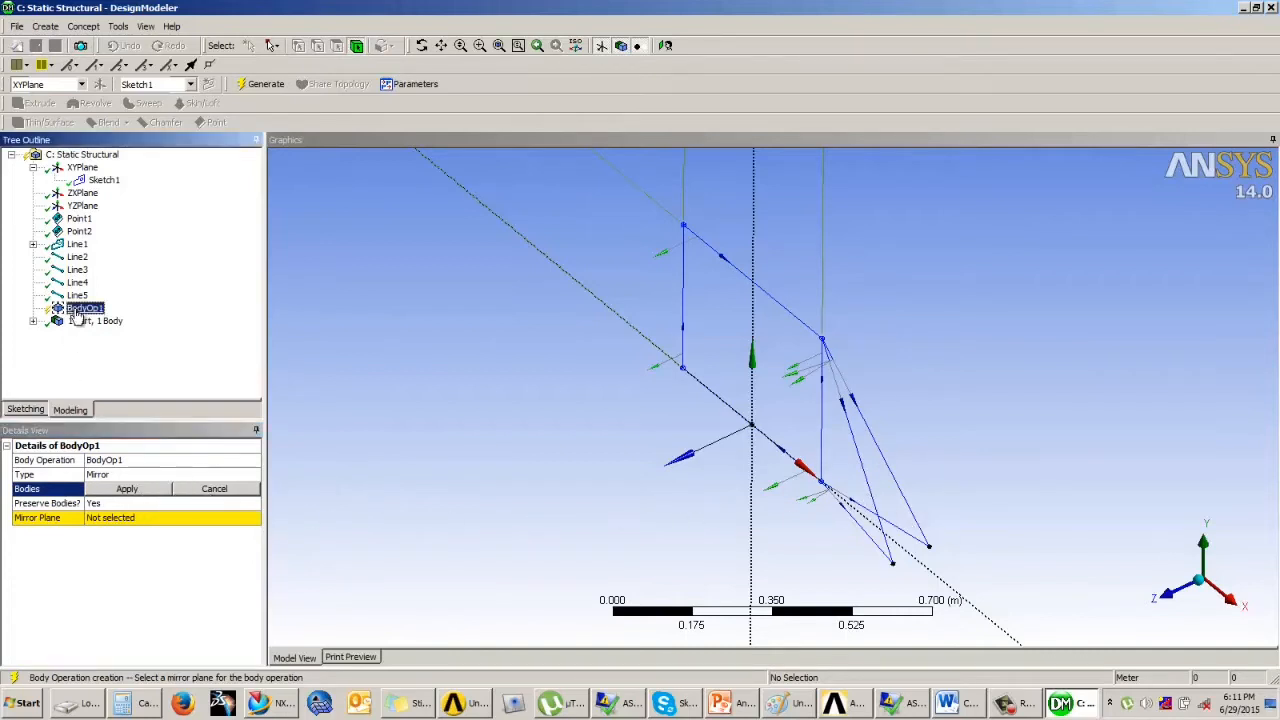
pyautogui.click(108, 319)
pyautogui.click(594, 401)
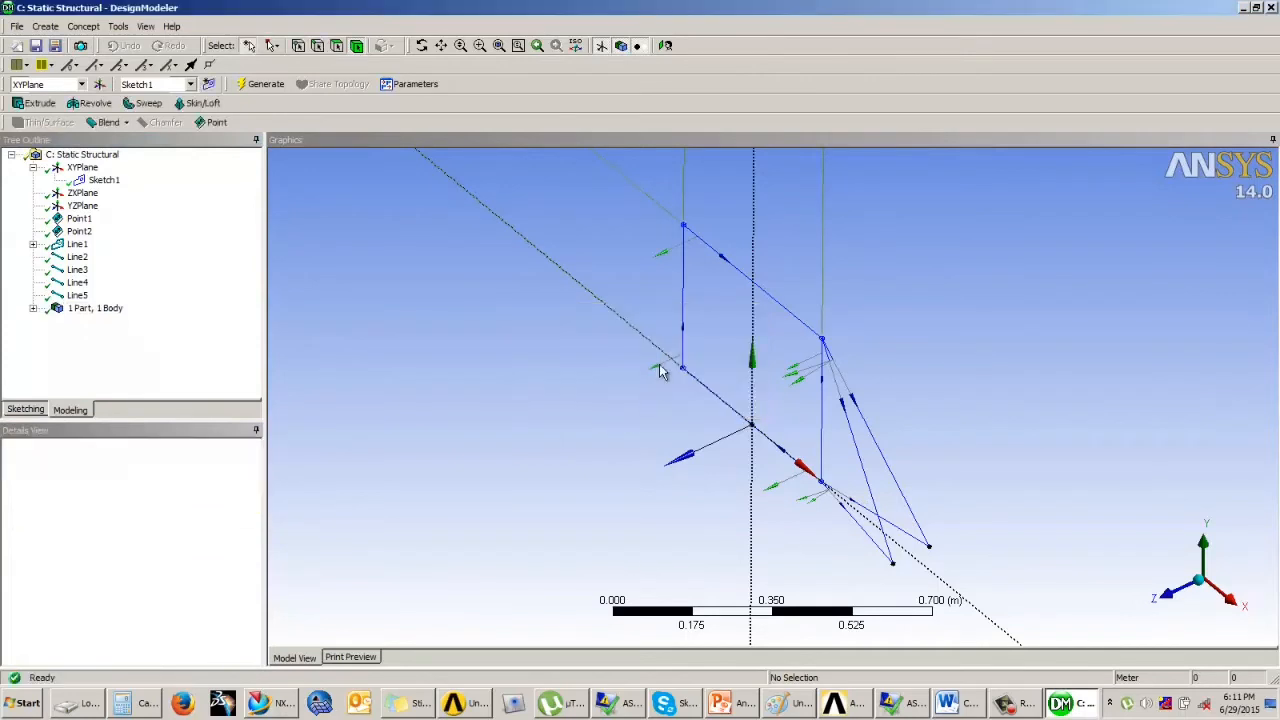
# - Create a third construction point by manual input at X -0.575 m, Y 0 m, Z -0.05 m and generate it
pyautogui.keyDown('ctrl'); pyautogui.moveTo(628, 347); pyautogui.dragTo(697, 417, button='middle'); pyautogui.keyUp('ctrl')
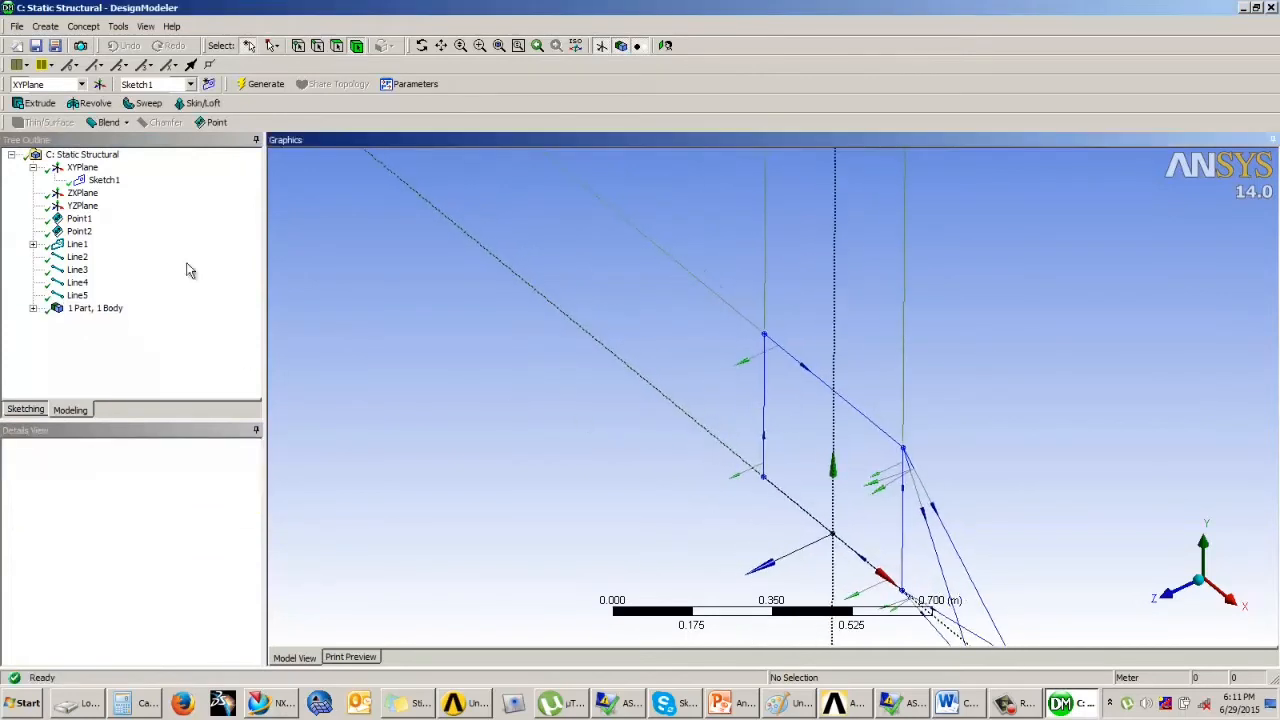
pyautogui.click(46, 26)
pyautogui.click(88, 306)
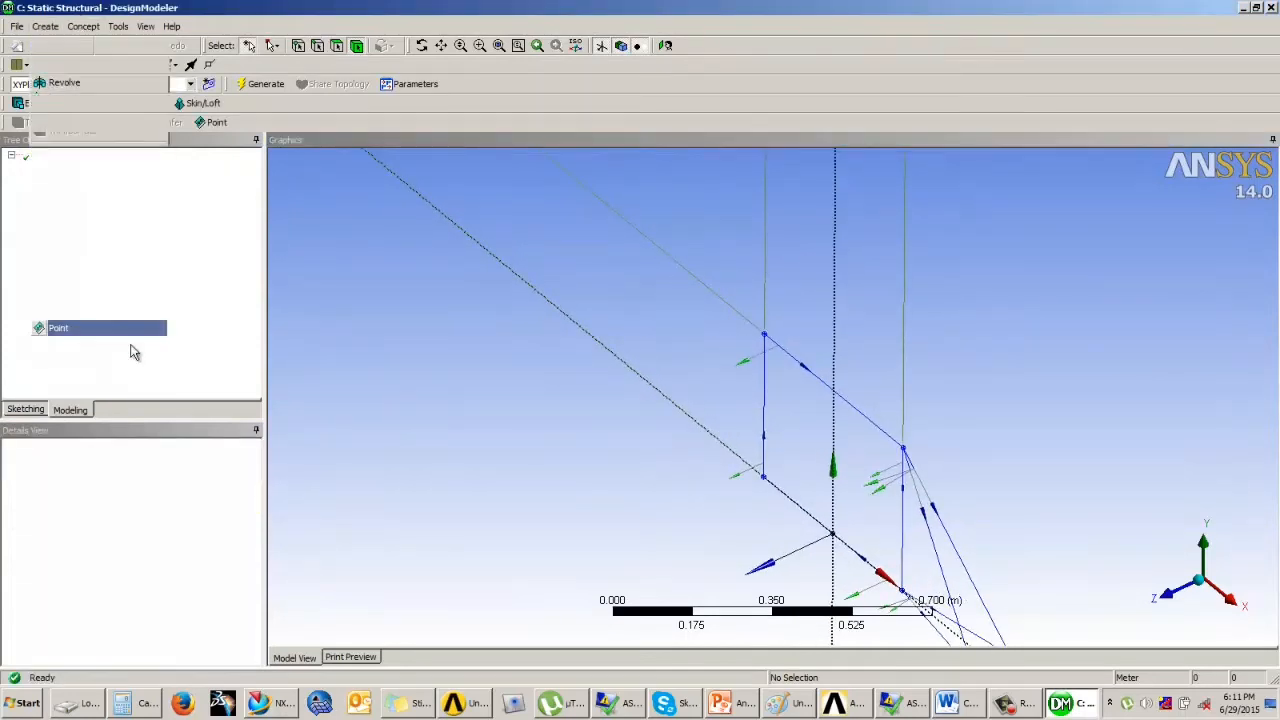
pyautogui.click(249, 490)
pyautogui.click(249, 490)
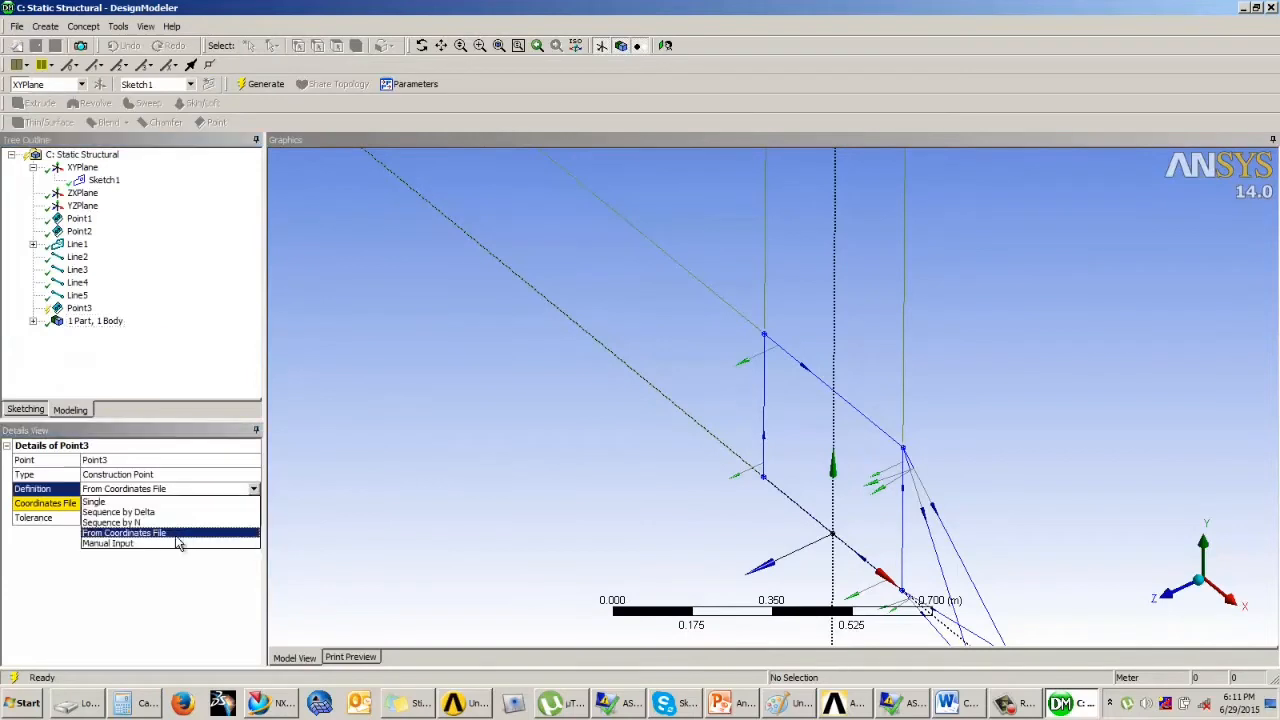
pyautogui.click(160, 543)
pyautogui.click(127, 517)
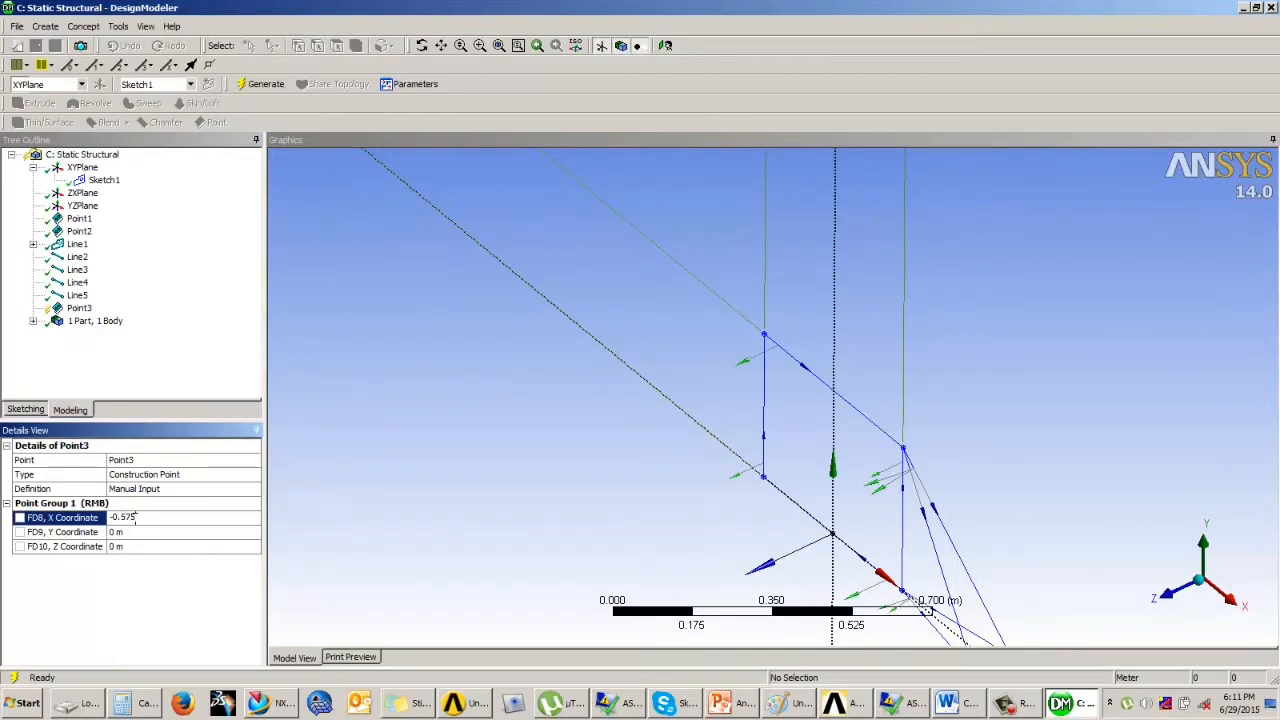
pyautogui.click(133, 546)
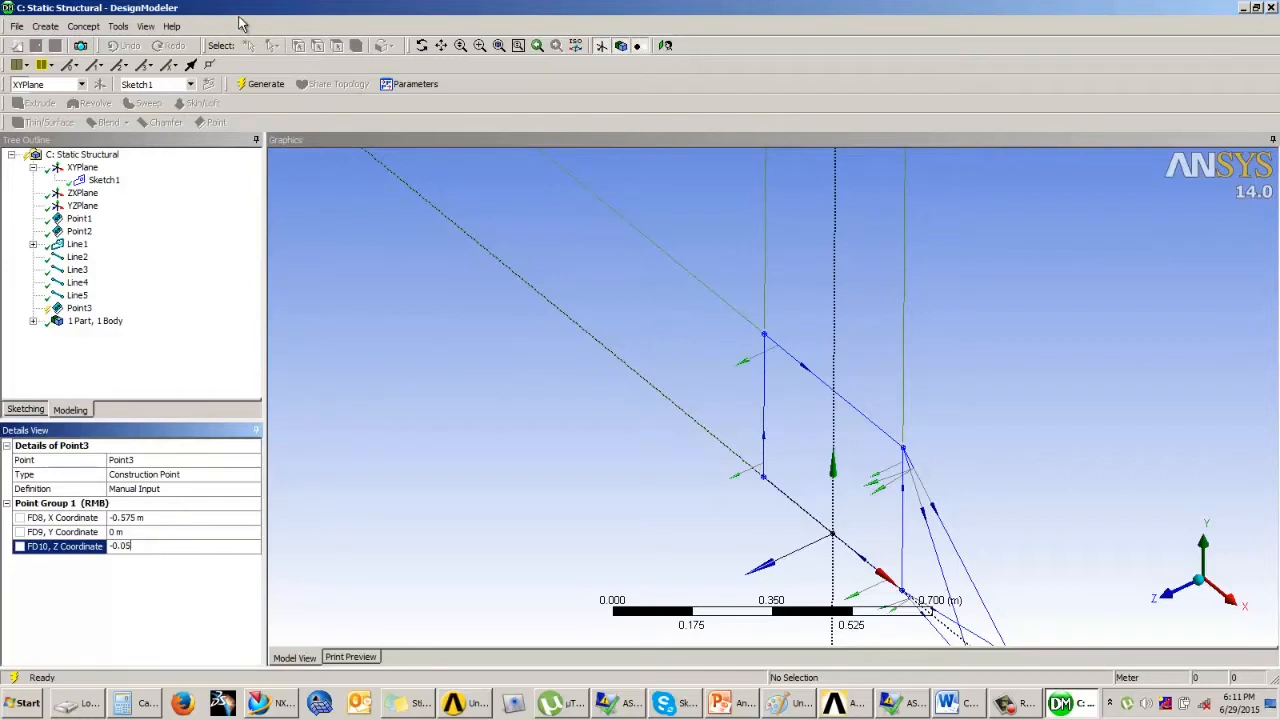
pyautogui.click(260, 84)
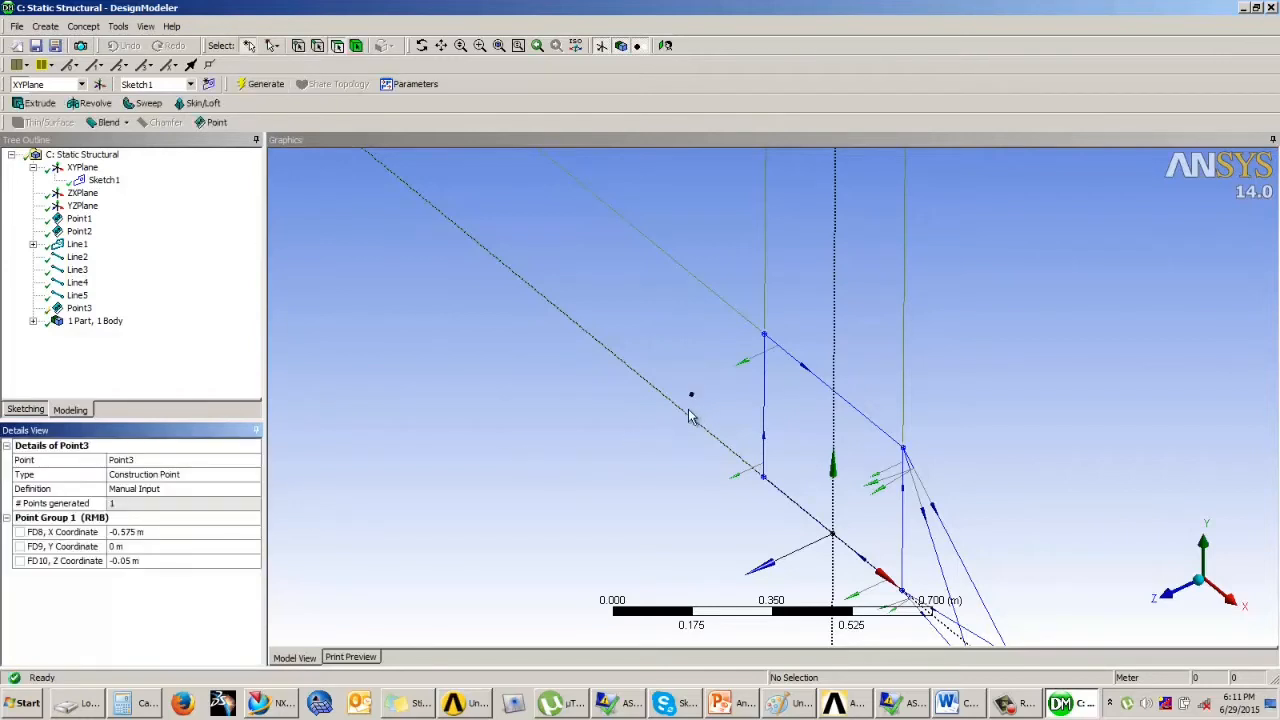
# - Create a fourth construction point by manual input at X -0.575 m, Y 0 m, Z 0.05 m and generate it
pyautogui.click(45, 26)
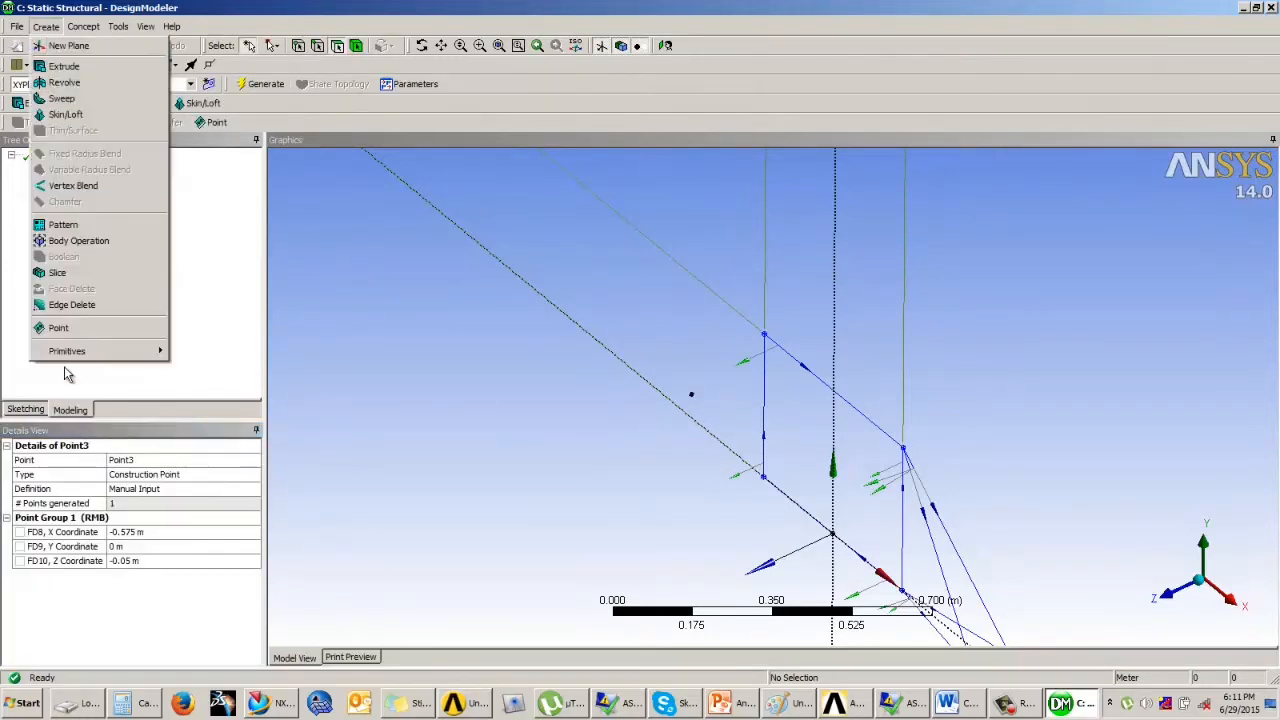
pyautogui.click(58, 327)
pyautogui.click(225, 489)
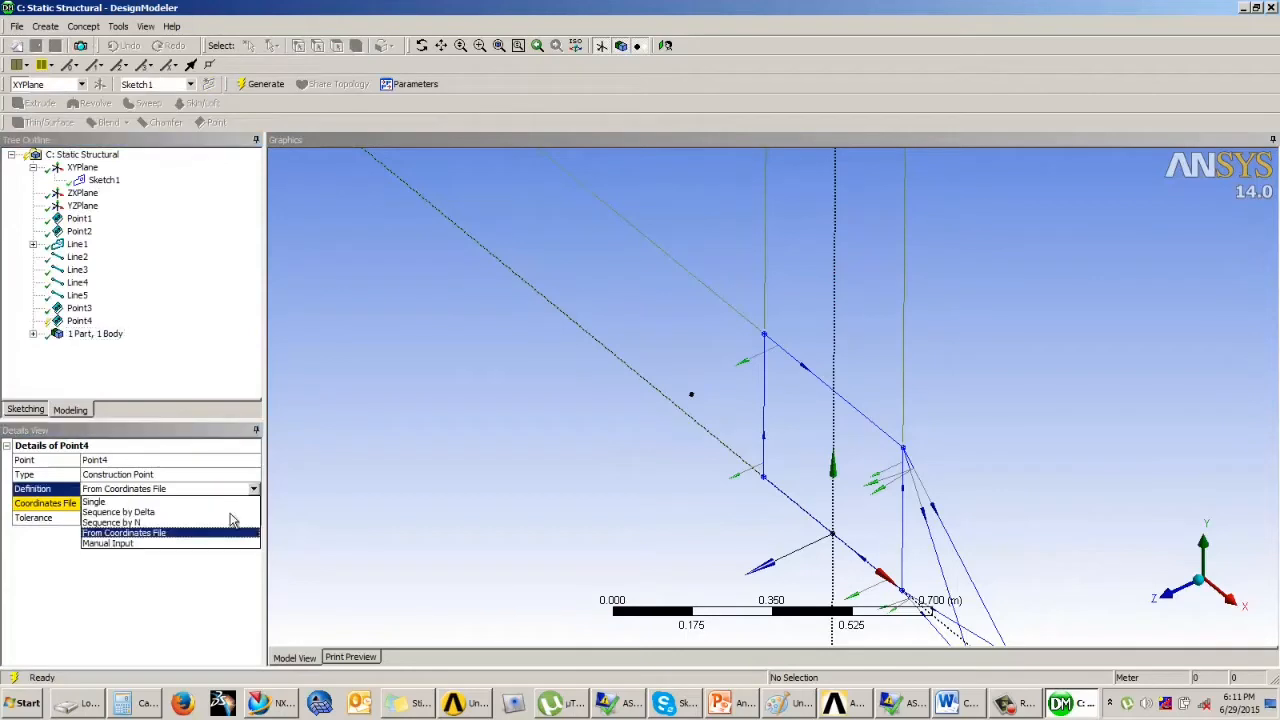
pyautogui.click(135, 543)
pyautogui.click(131, 517)
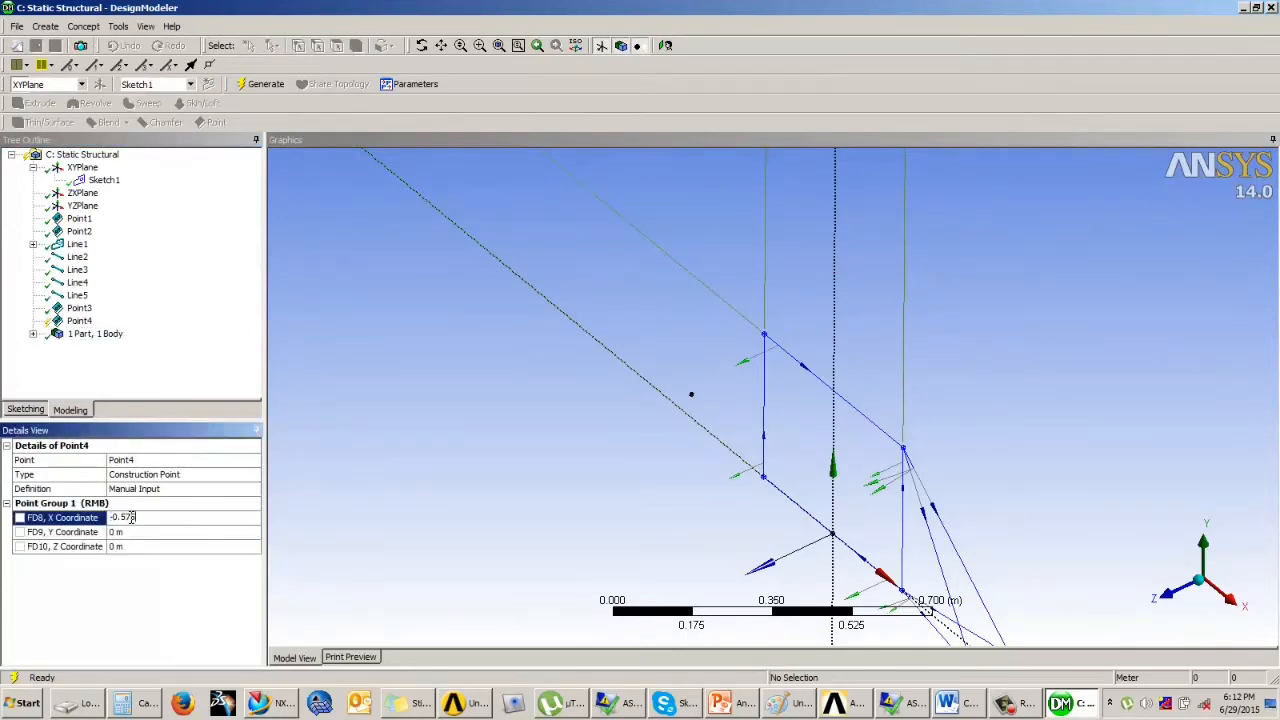
pyautogui.click(125, 546)
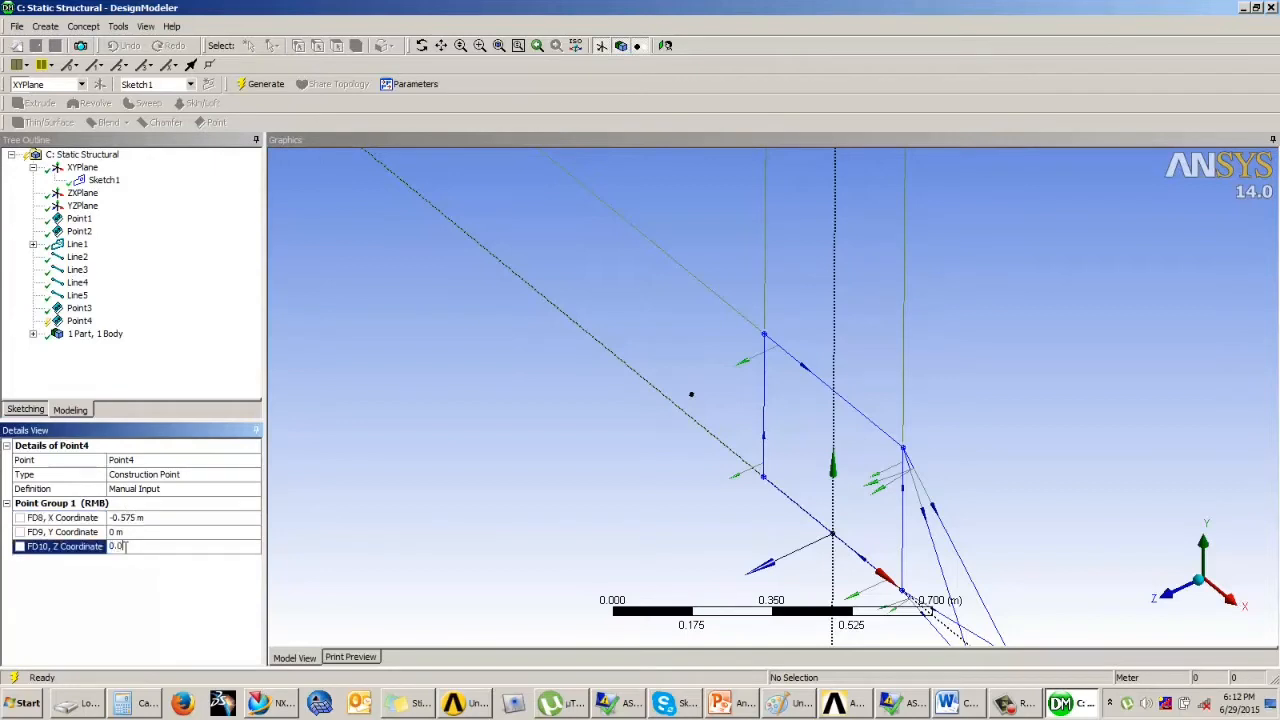
pyautogui.click(262, 84)
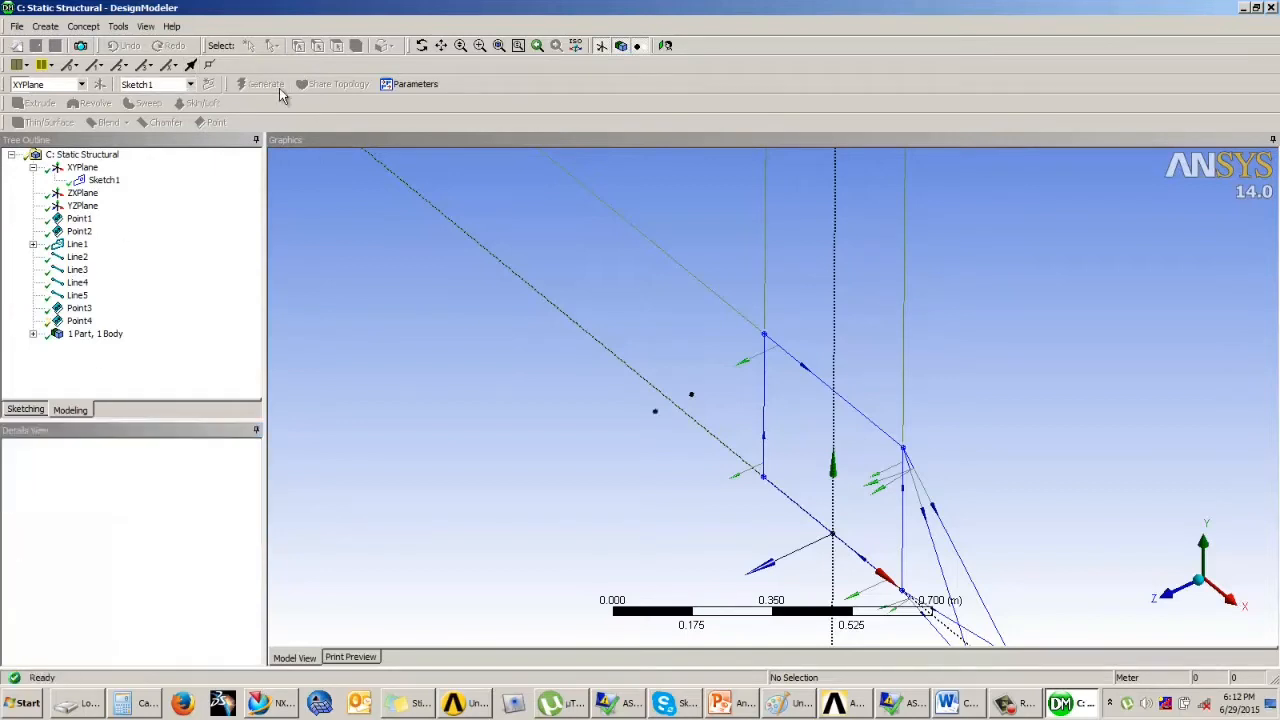
# - Create and generate a line from points joining Point4 to the rectangle's lower -X corner
pyautogui.click(83, 26)
pyautogui.click(112, 44)
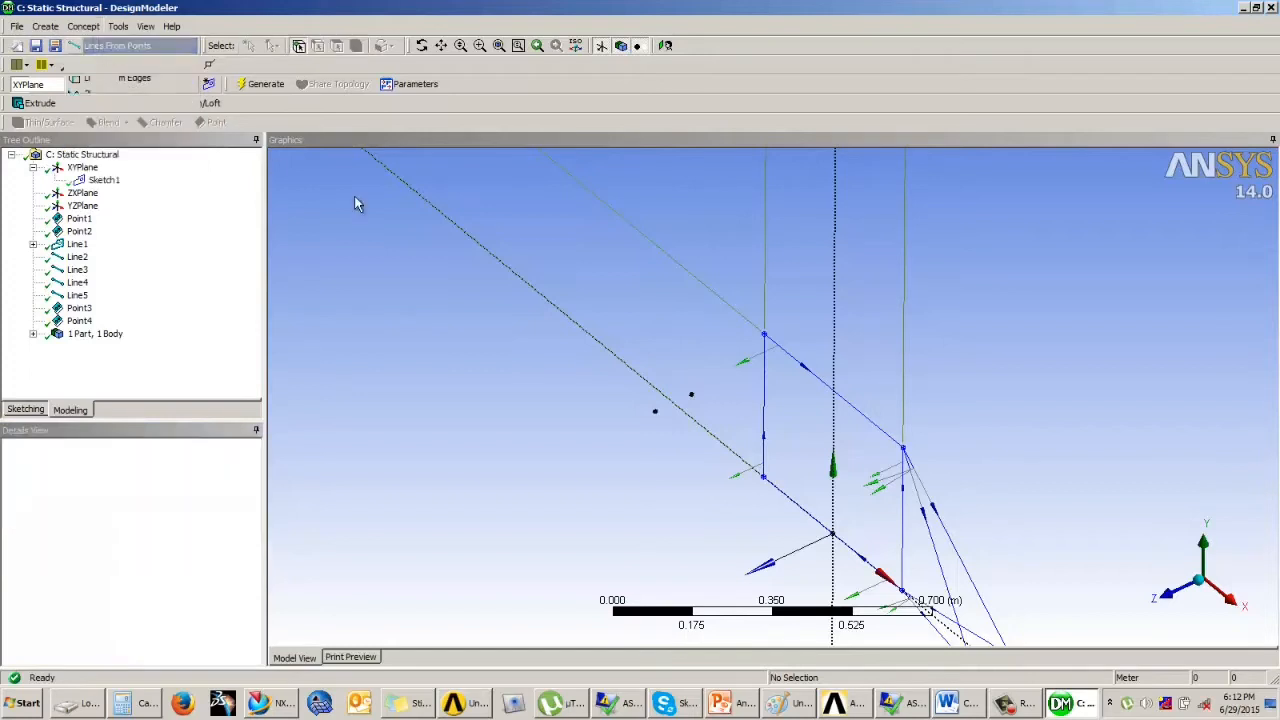
pyautogui.click(655, 411)
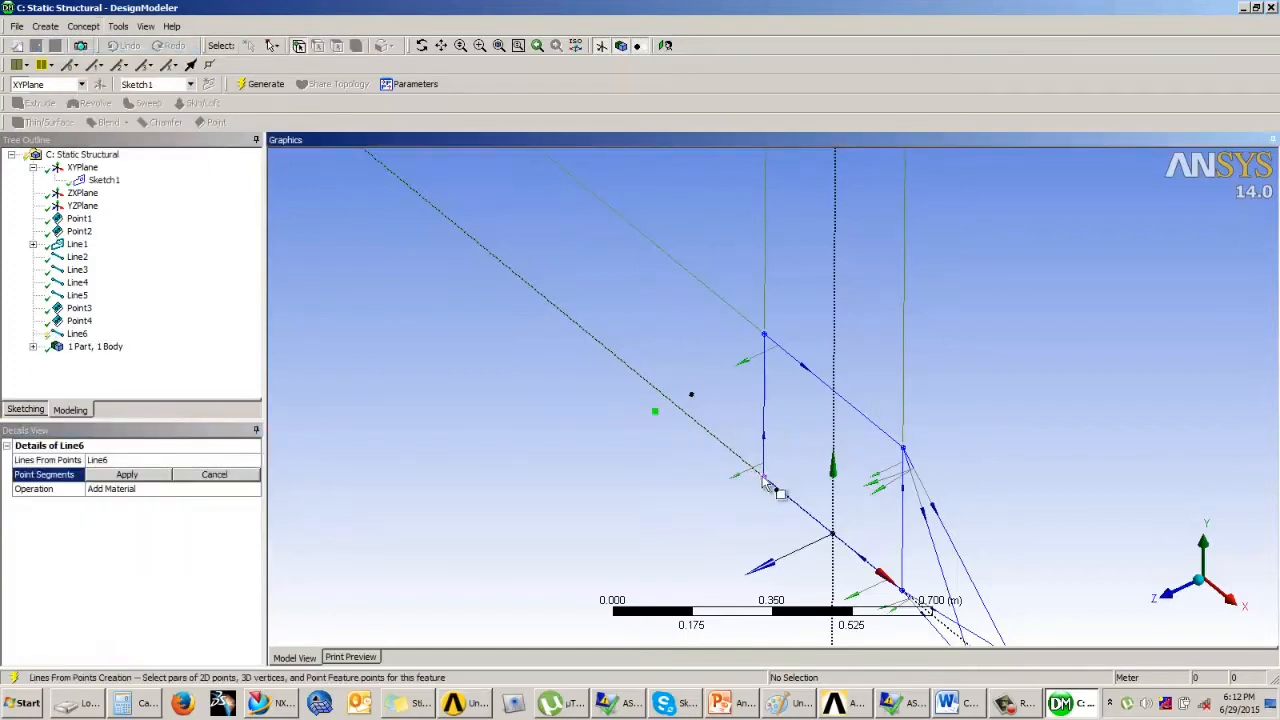
pyautogui.keyDown('ctrl'); pyautogui.click(764, 476); pyautogui.keyUp('ctrl')
pyautogui.click(262, 84)
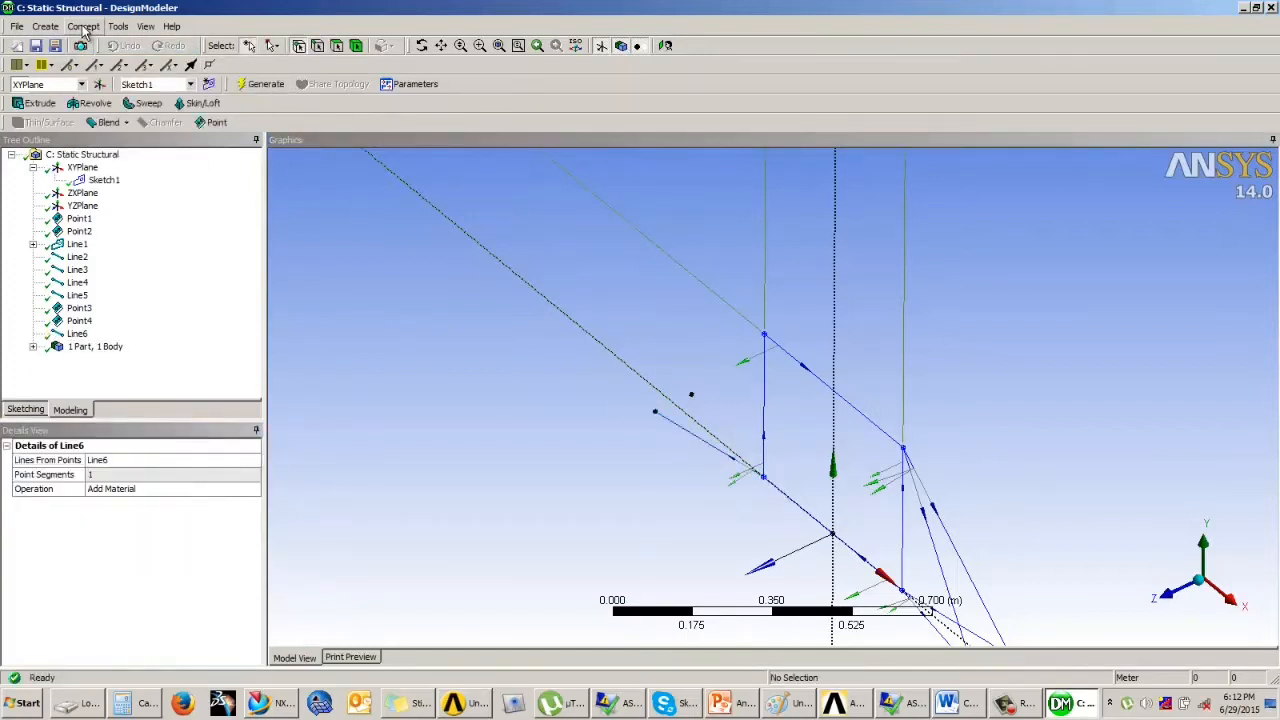
# - Create and generate a line from points joining Point3 to the rectangle's lower -X corner
pyautogui.click(83, 26)
pyautogui.click(112, 46)
pyautogui.click(691, 395)
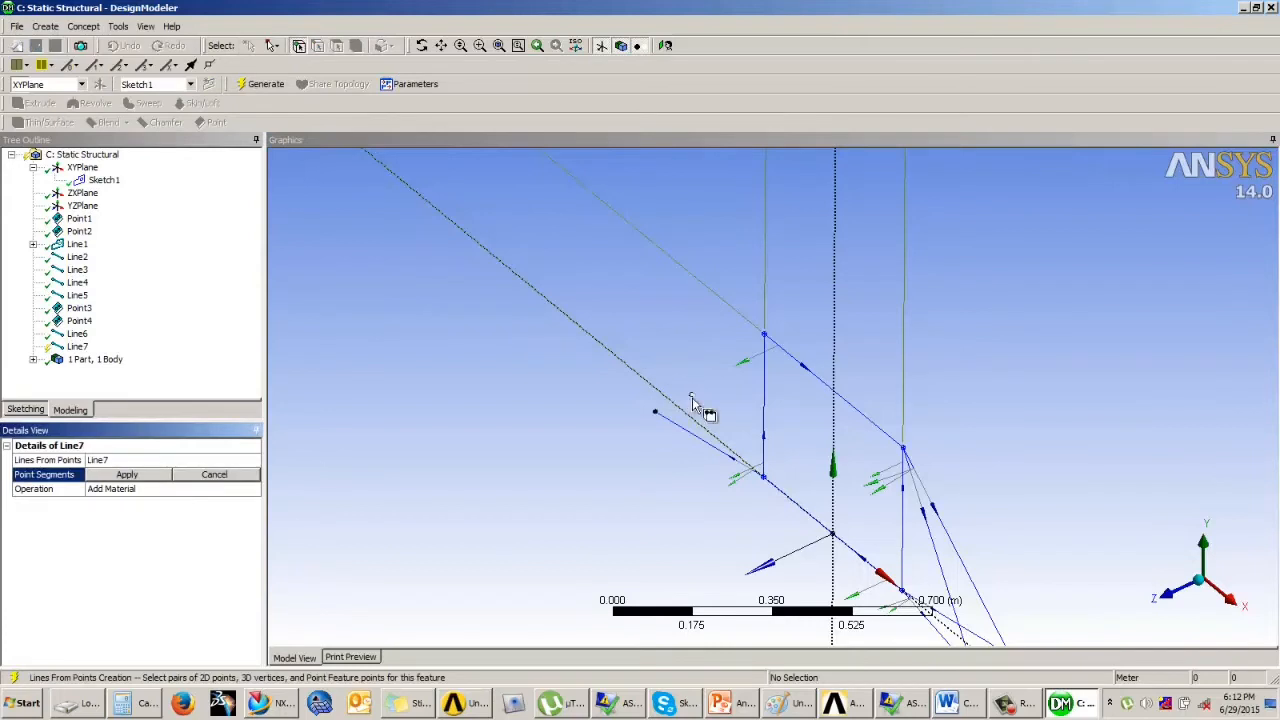
pyautogui.keyDown('ctrl'); pyautogui.click(764, 476); pyautogui.keyUp('ctrl')
pyautogui.click(262, 84)
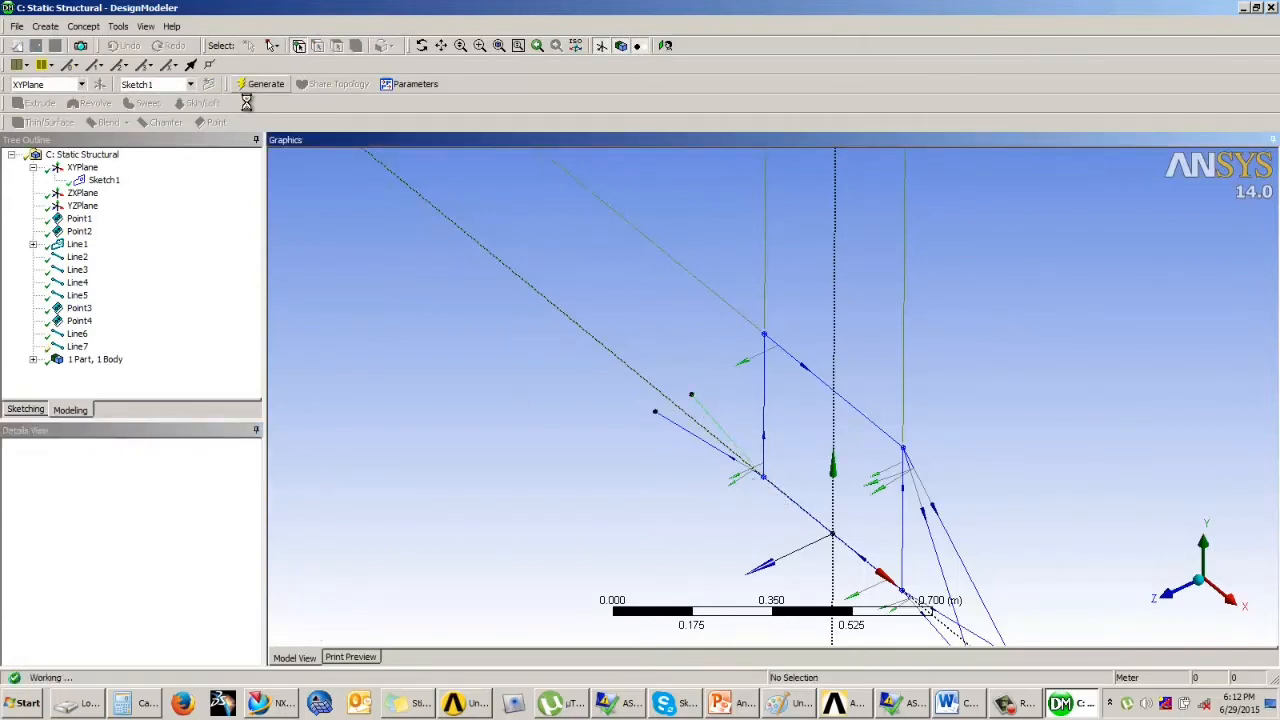
# - Create and generate a line from points joining Point3 to the rectangle's upper -X corner
pyautogui.click(83, 26)
pyautogui.click(112, 46)
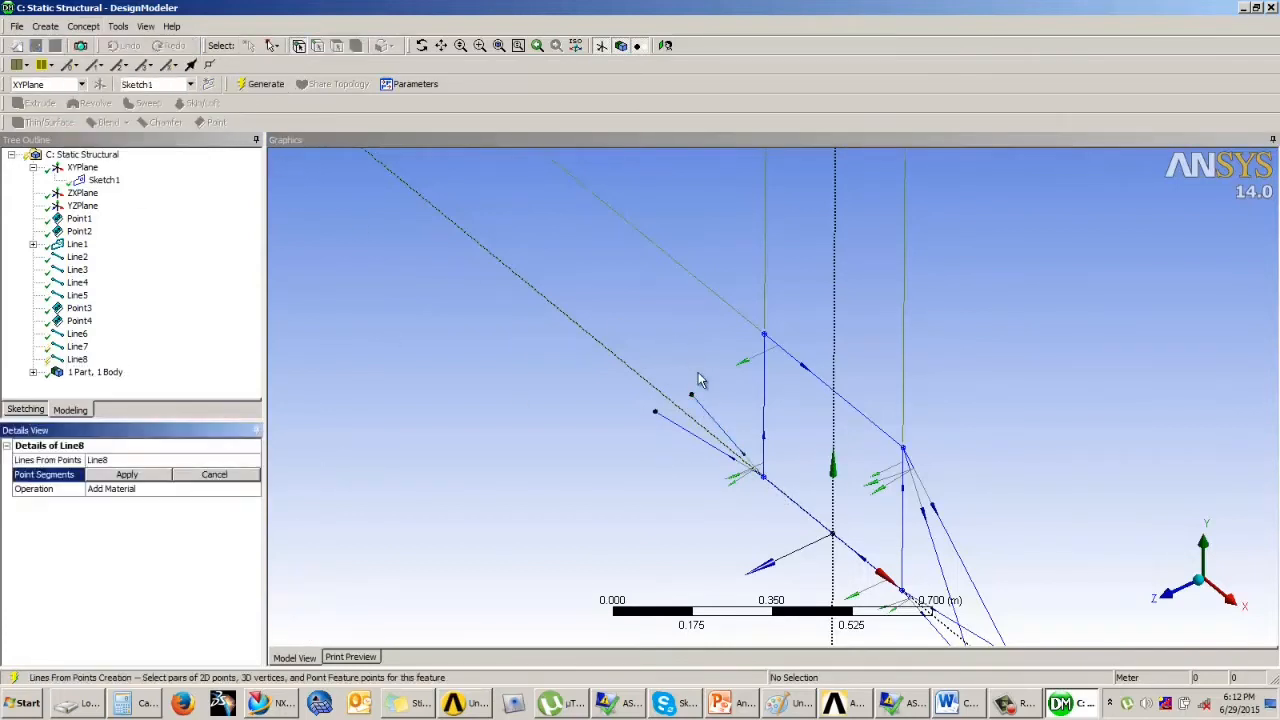
pyautogui.click(691, 395)
pyautogui.keyDown('ctrl'); pyautogui.click(764, 334); pyautogui.keyUp('ctrl')
pyautogui.click(262, 84)
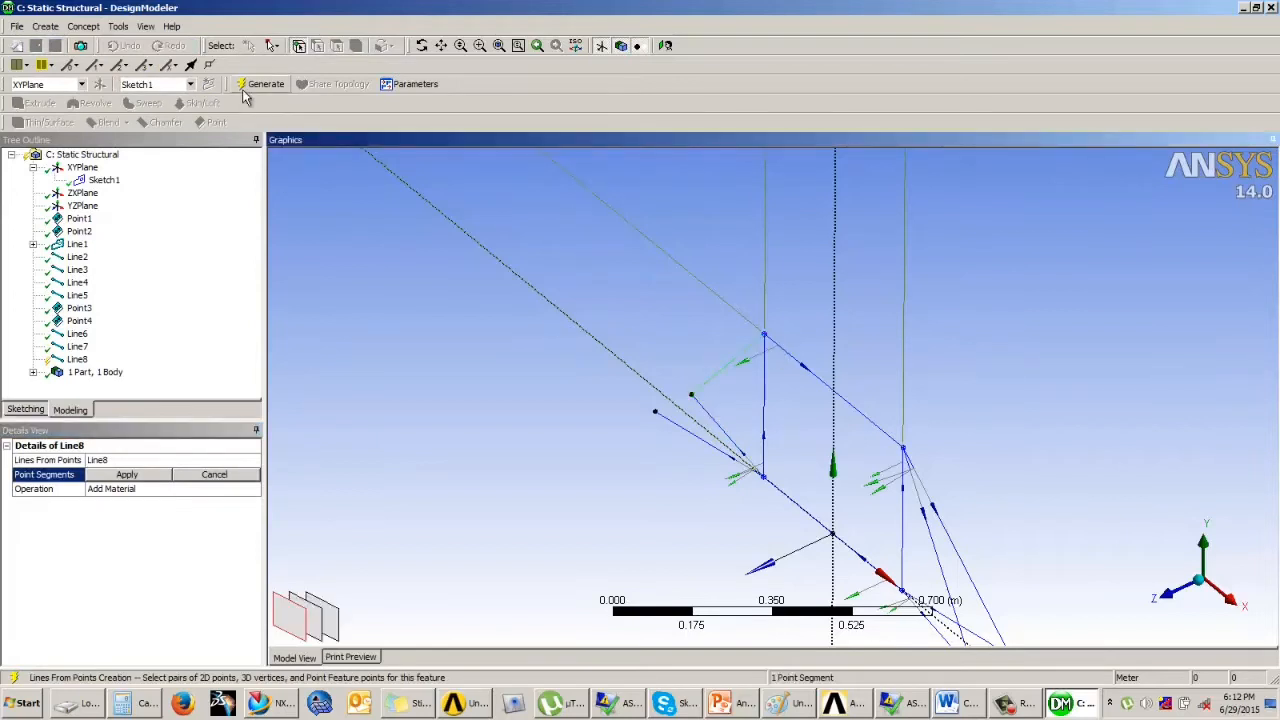
# - Create and generate a line from points joining Point4 to the rectangle's upper -X corner
pyautogui.click(83, 26)
pyautogui.click(112, 46)
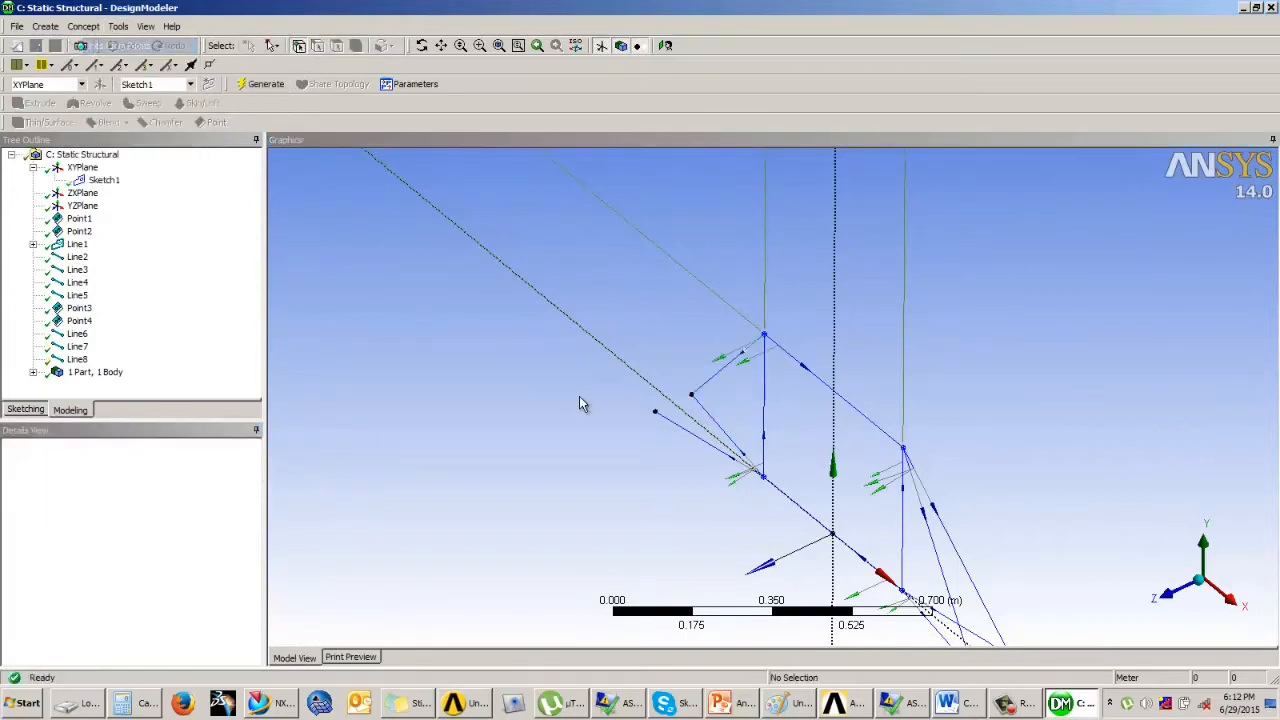
pyautogui.click(656, 412)
pyautogui.keyDown('ctrl'); pyautogui.click(764, 336); pyautogui.keyUp('ctrl')
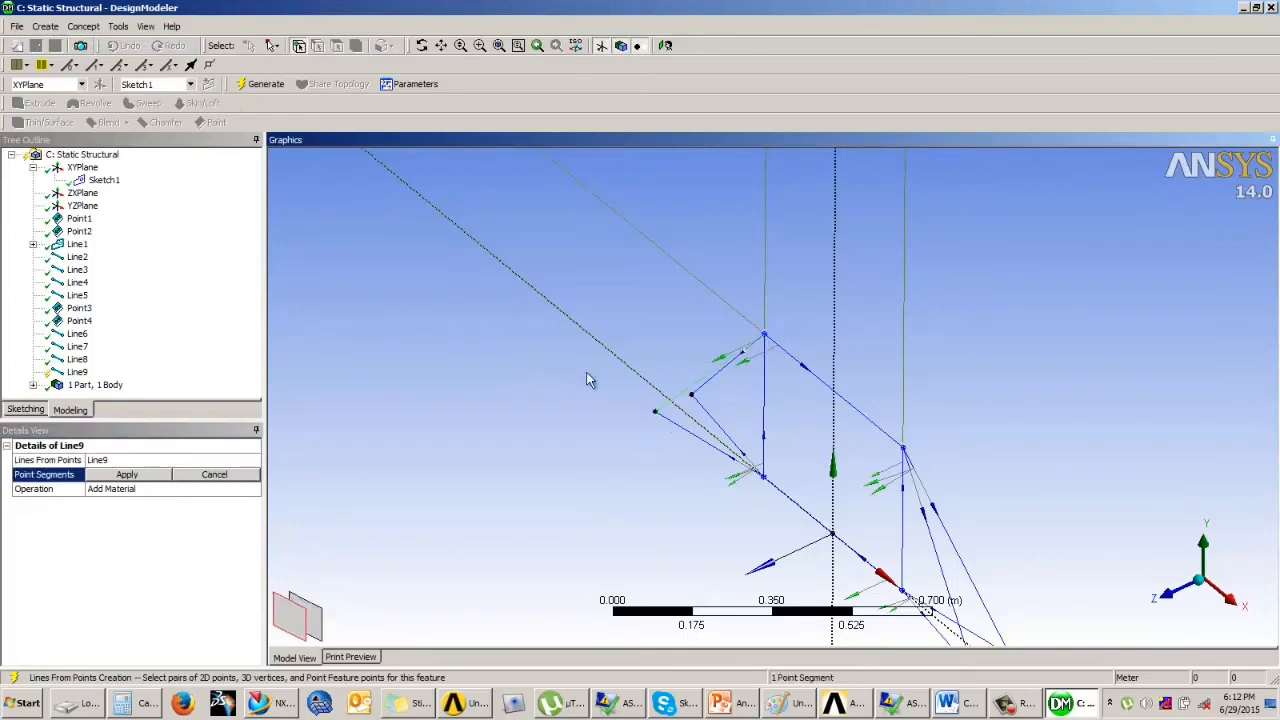
pyautogui.click(250, 86)
pyautogui.click(878, 318)
pyautogui.scroll(2, 878, 323)
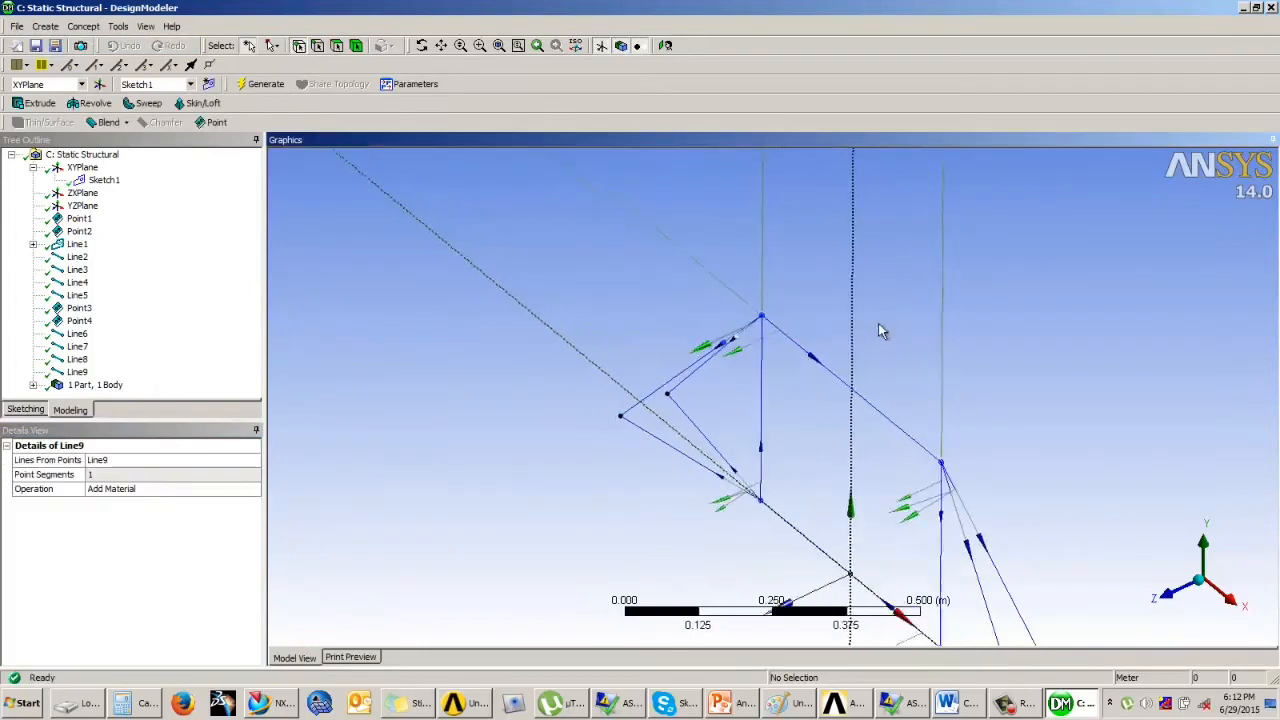
pyautogui.scroll(-4, 878, 323)
pyautogui.moveTo(929, 461); pyautogui.dragTo(849, 433, button='middle')
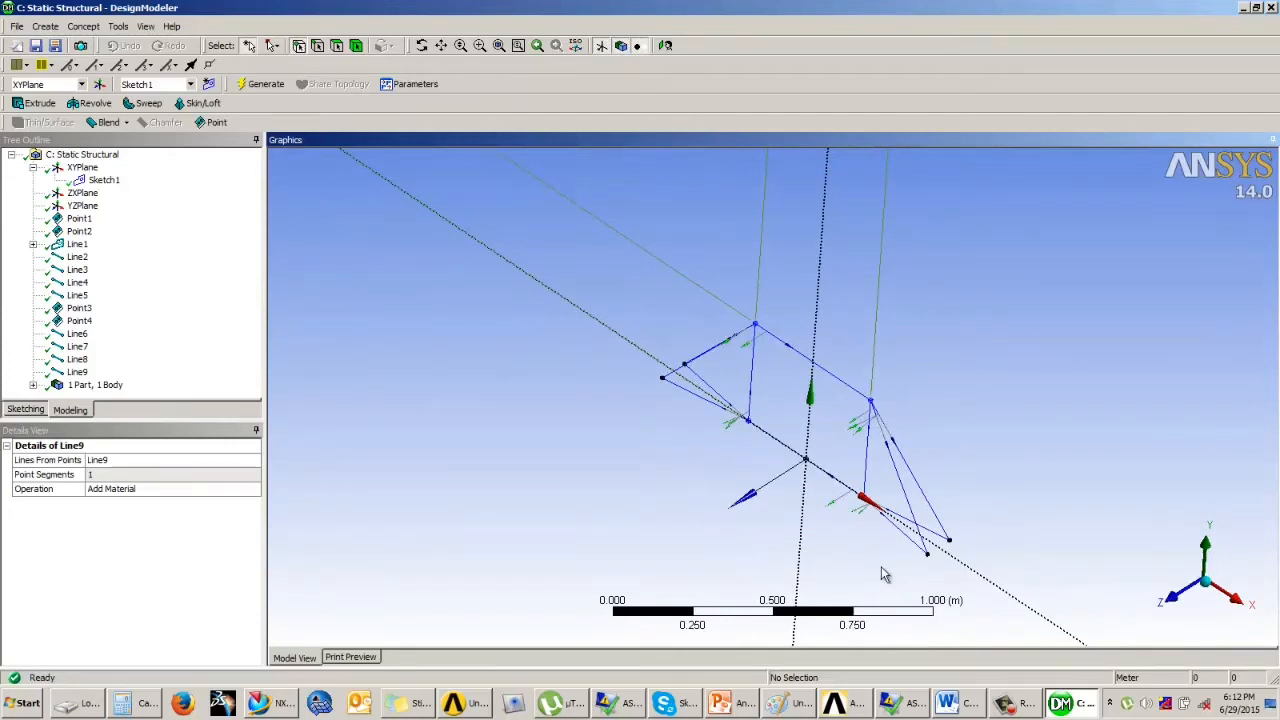
pyautogui.click(1022, 705)
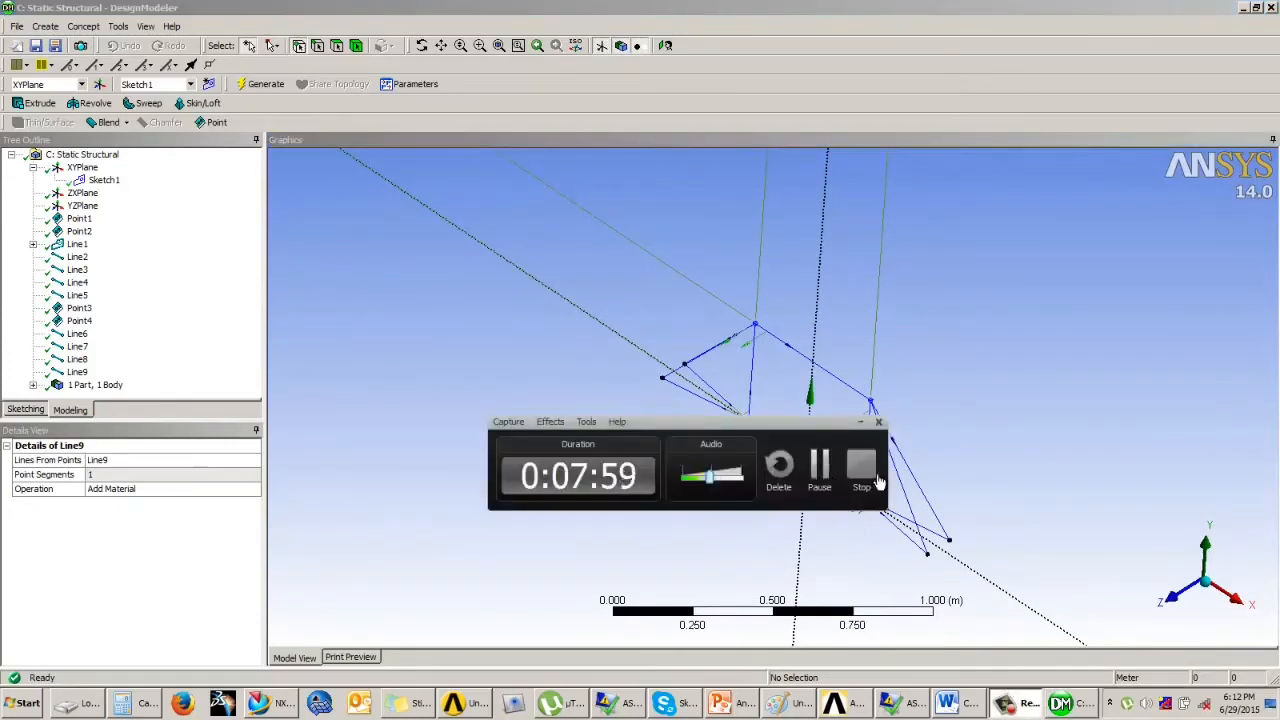
pyautogui.moveTo(820, 436); pyautogui.dragTo(826, 462, button='middle')
# - Create a circular tube cross section for the frame members
pyautogui.click(84, 26)
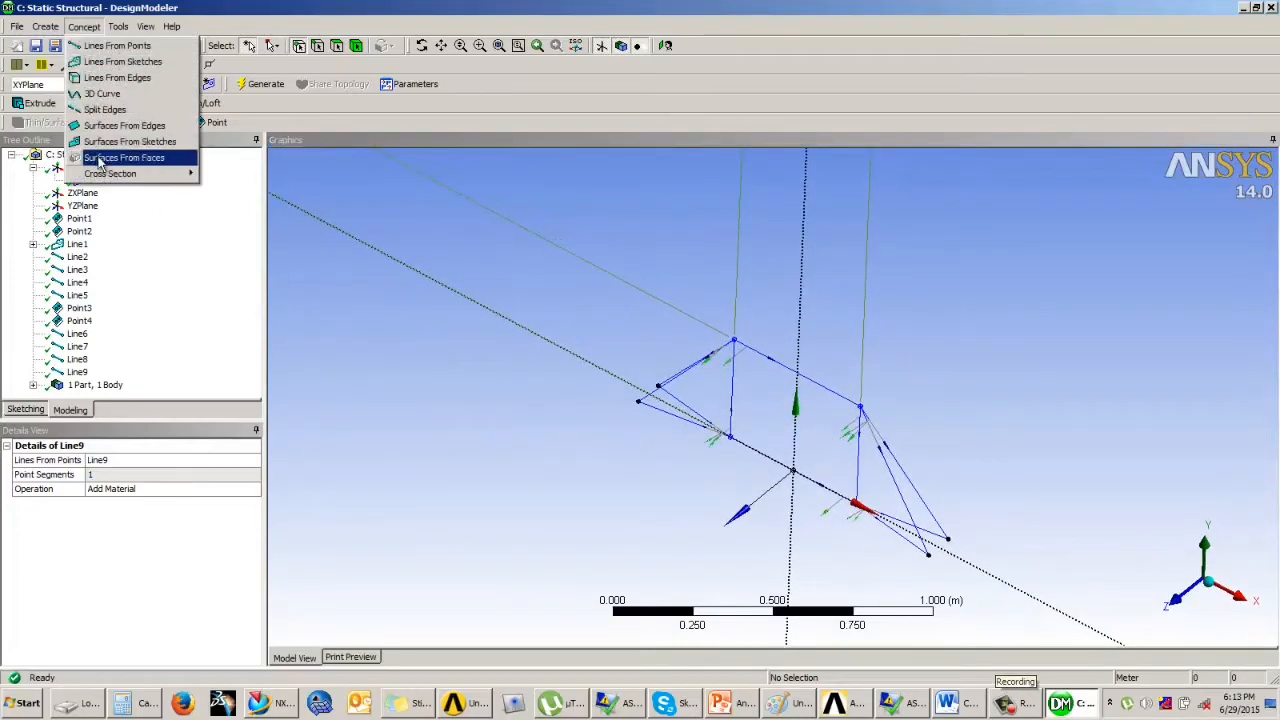
pyautogui.moveTo(185, 173)
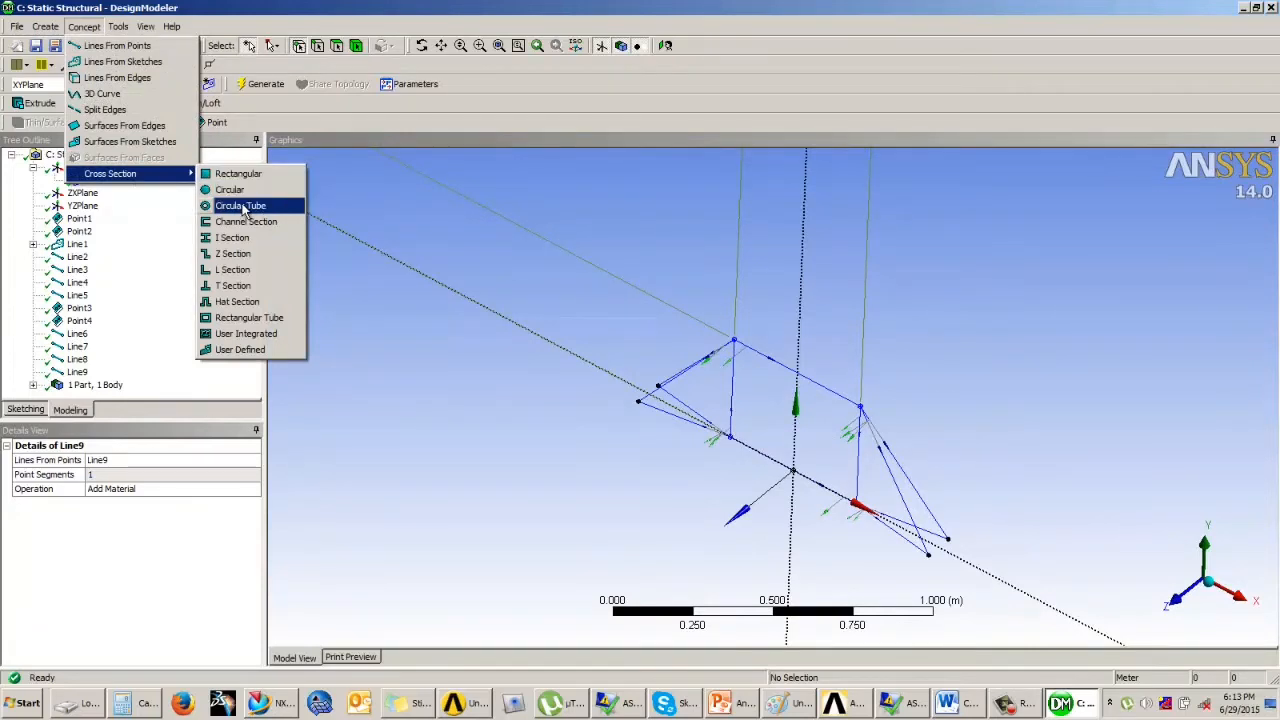
pyautogui.click(244, 207)
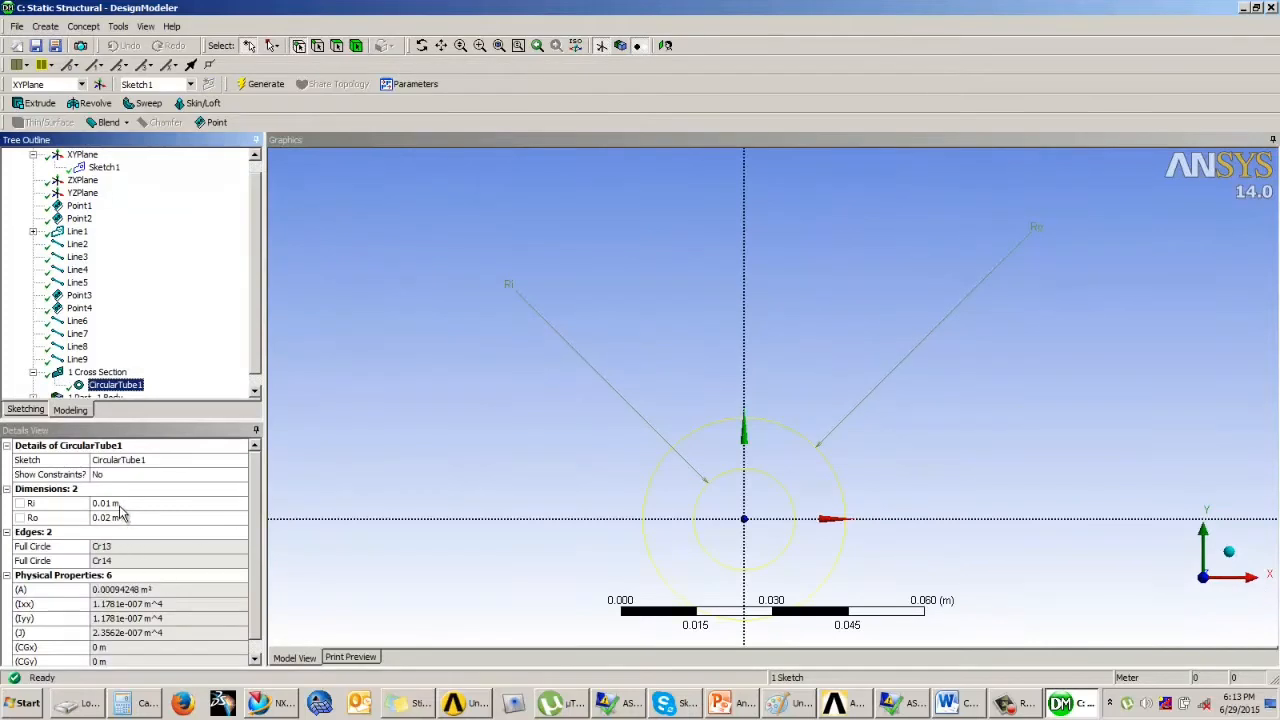
# - Check the tubing dimensions on the Example 3 slide in PowerPoint and set the circular tube's outer radius Ro to 0.0125 m
pyautogui.click(118, 505)
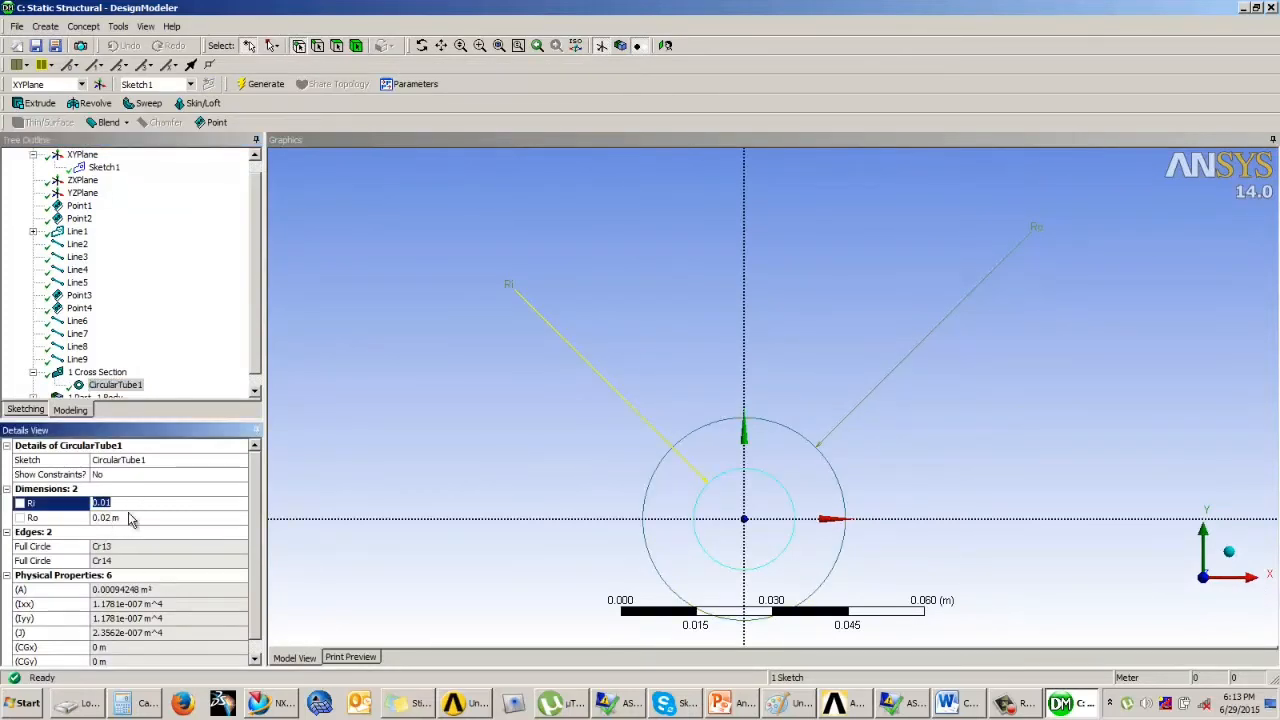
pyautogui.click(118, 516)
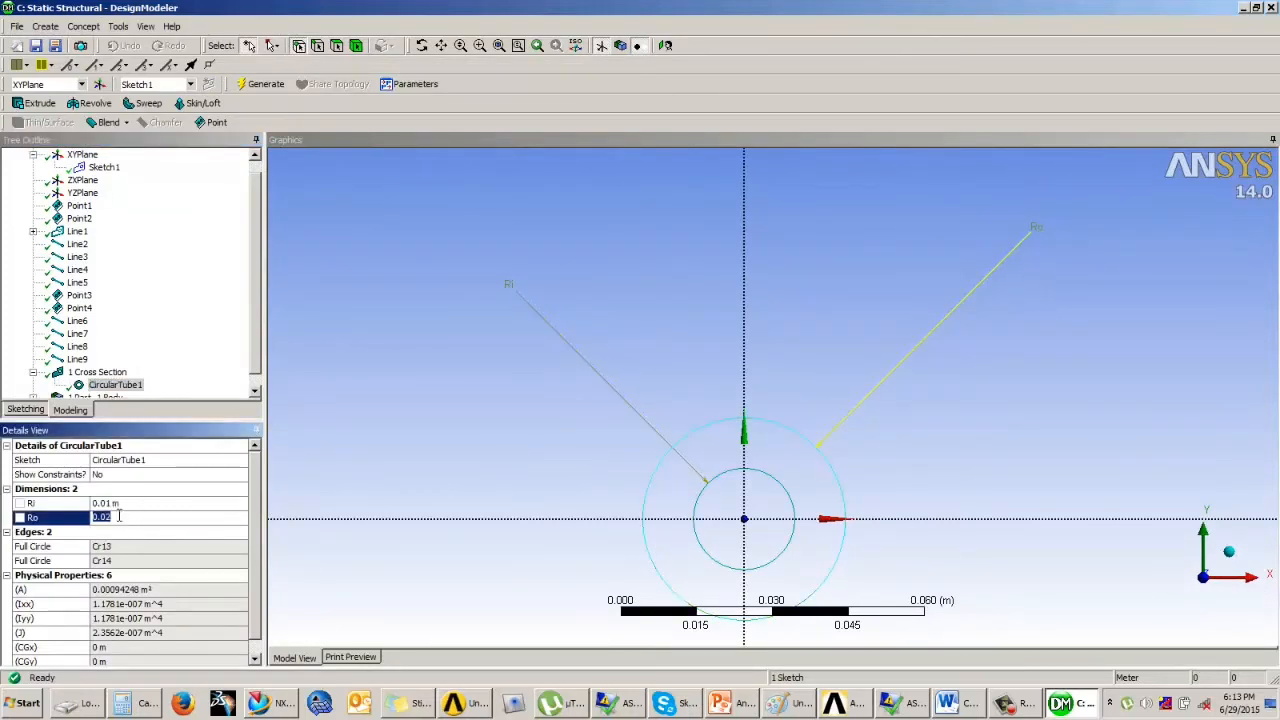
pyautogui.click(742, 706)
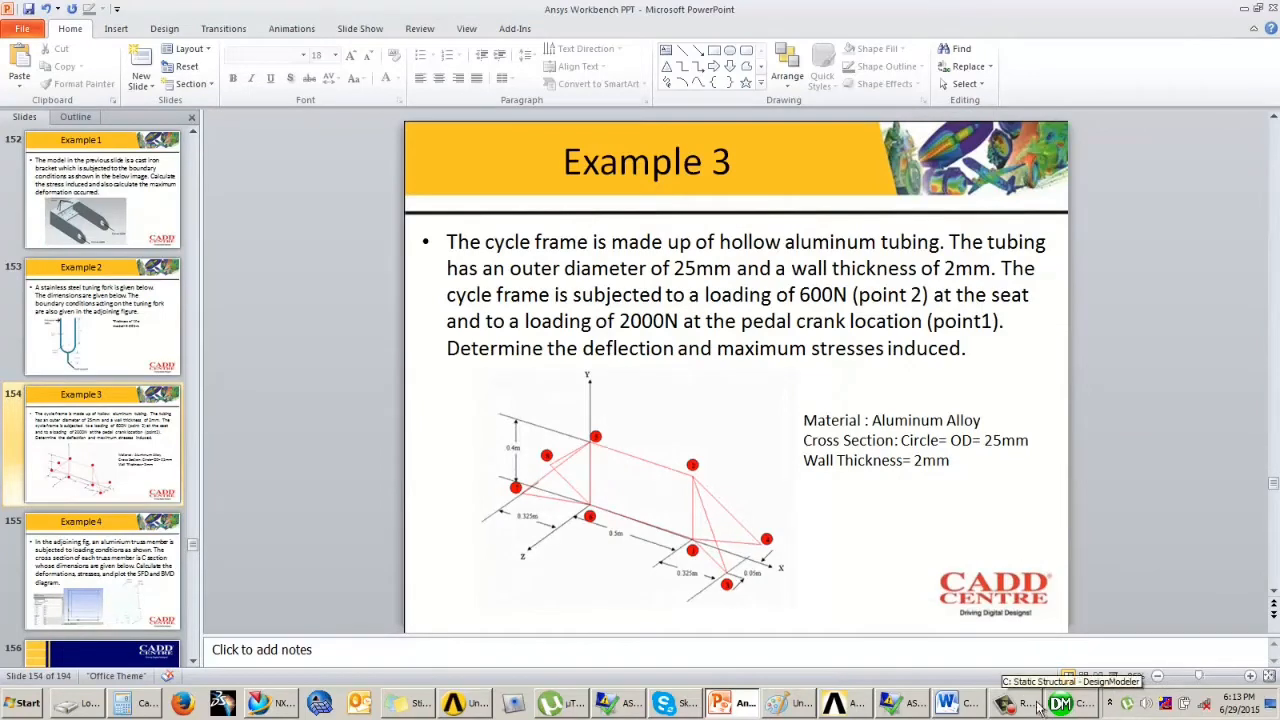
pyautogui.click(1080, 704)
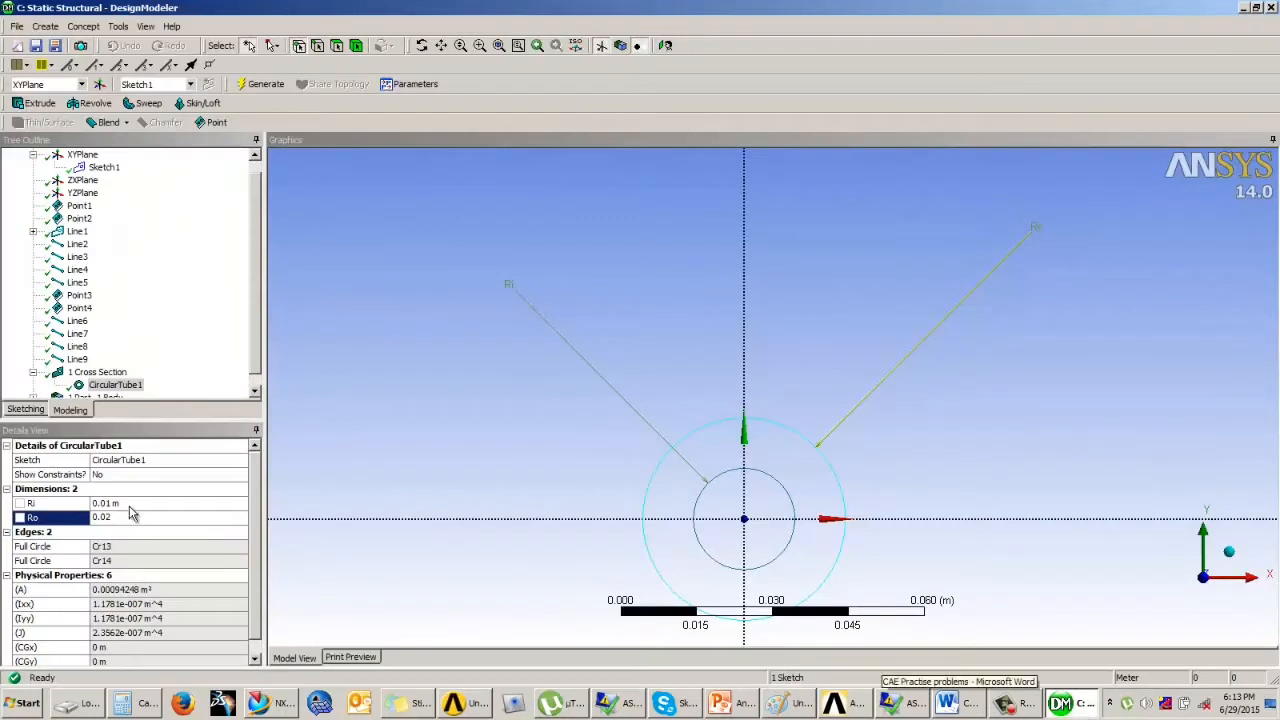
pyautogui.click(132, 505)
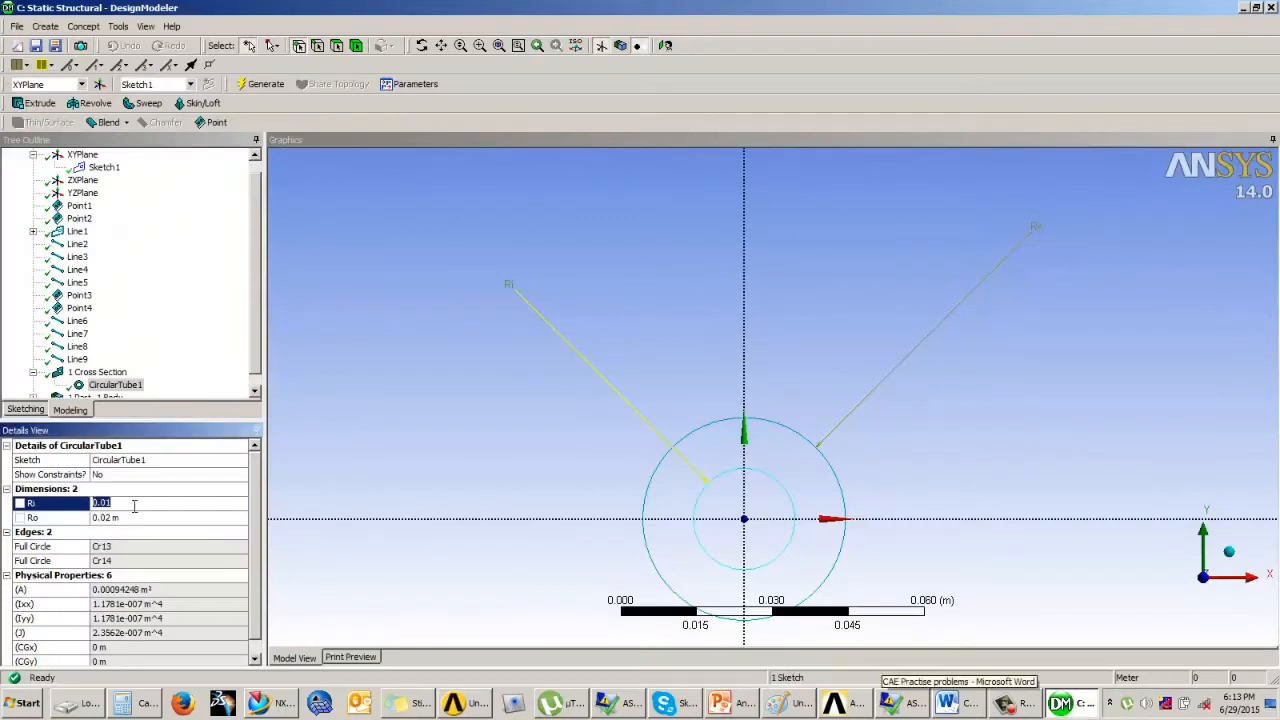
pyautogui.click(131, 517)
pyautogui.write('0')
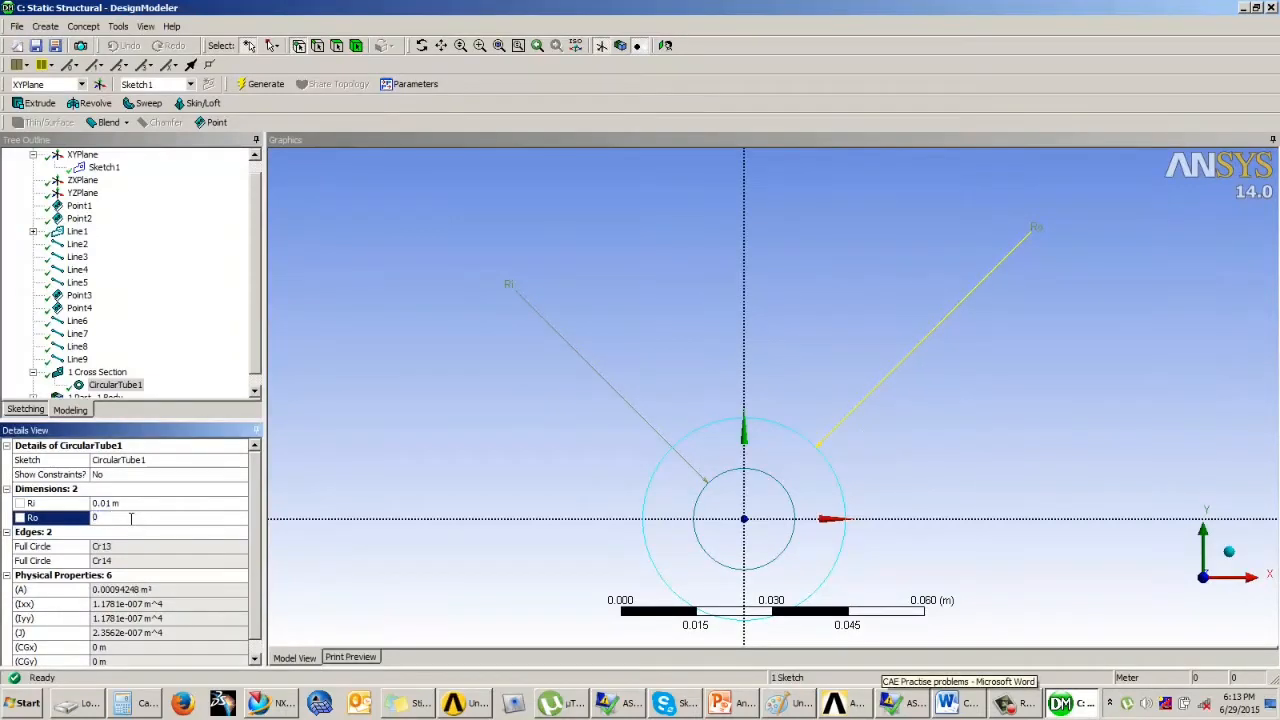
pyautogui.write('.0125')
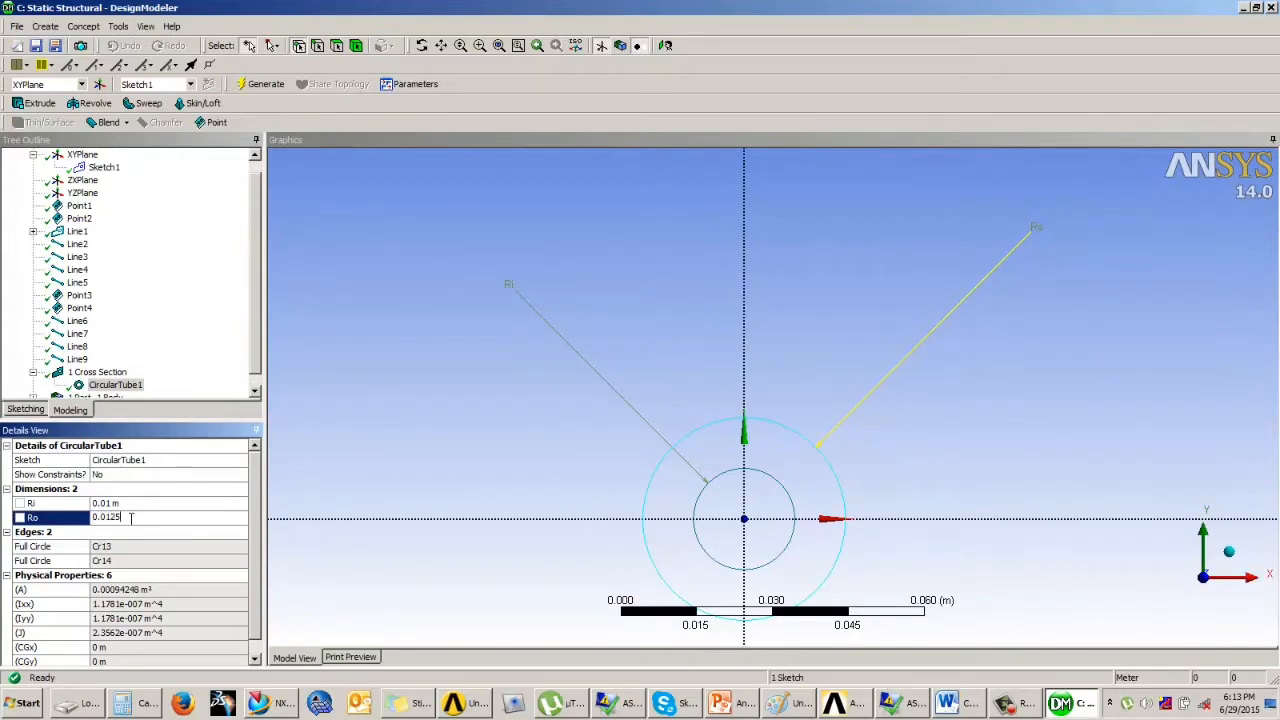
pyautogui.press('Return')
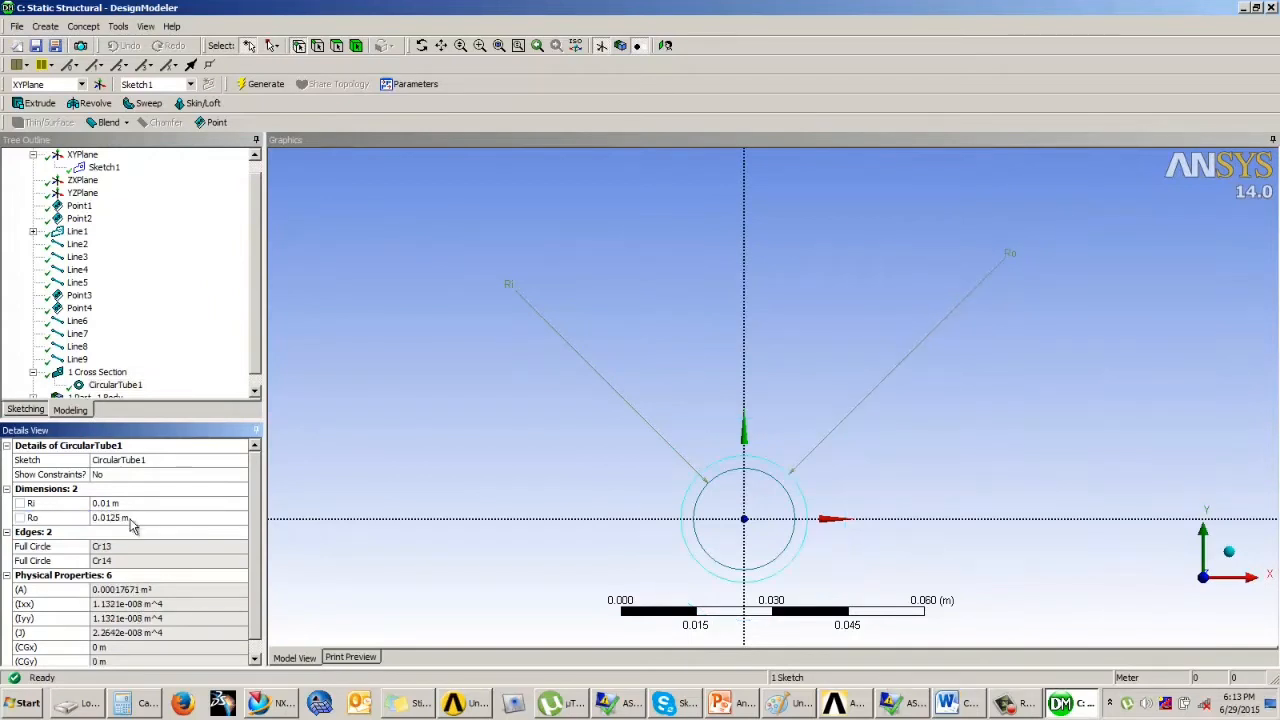
# - Set the circular tube's inner radius Ri to 0.0105 m
pyautogui.click(126, 503)
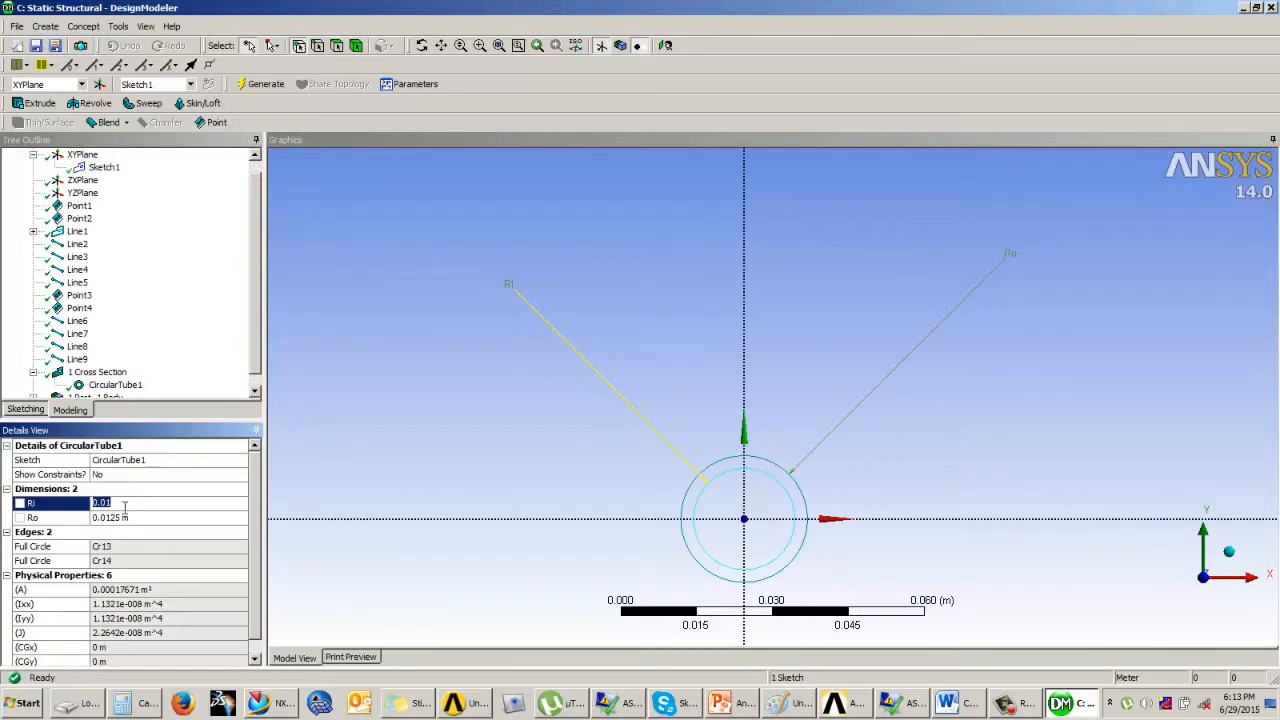
pyautogui.click(121, 503)
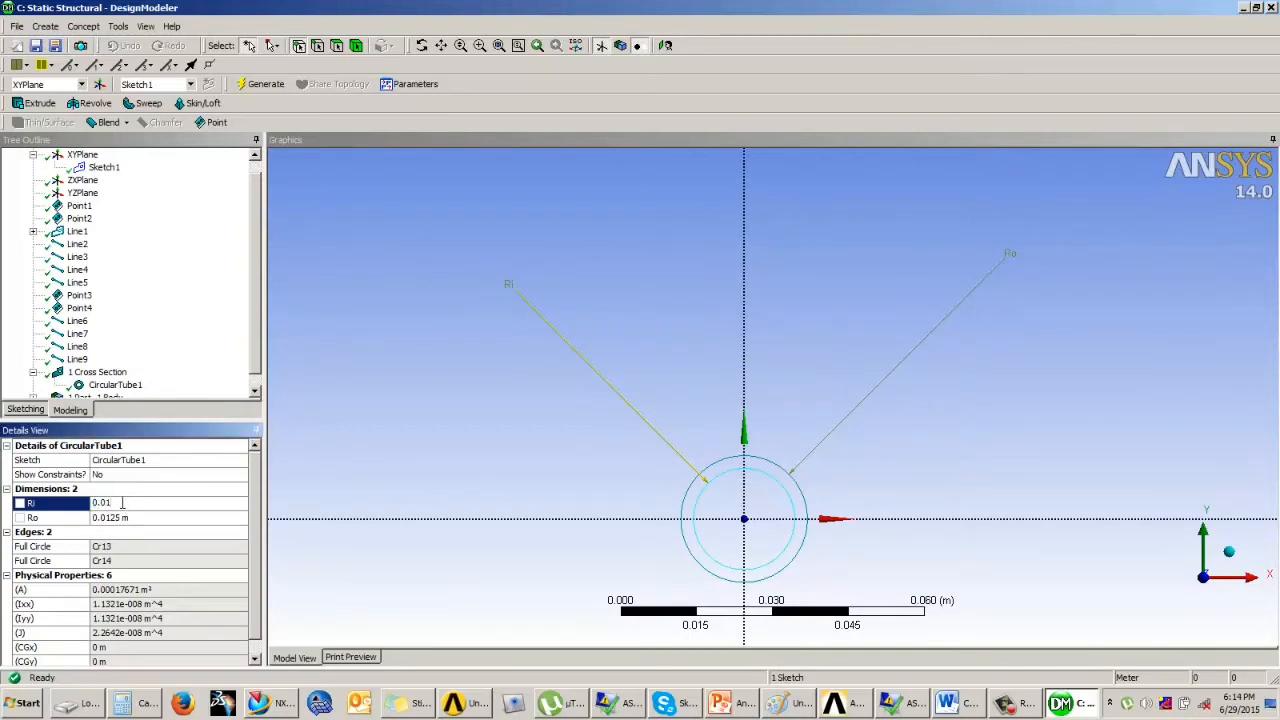
pyautogui.write('05')
pyautogui.press('Return')
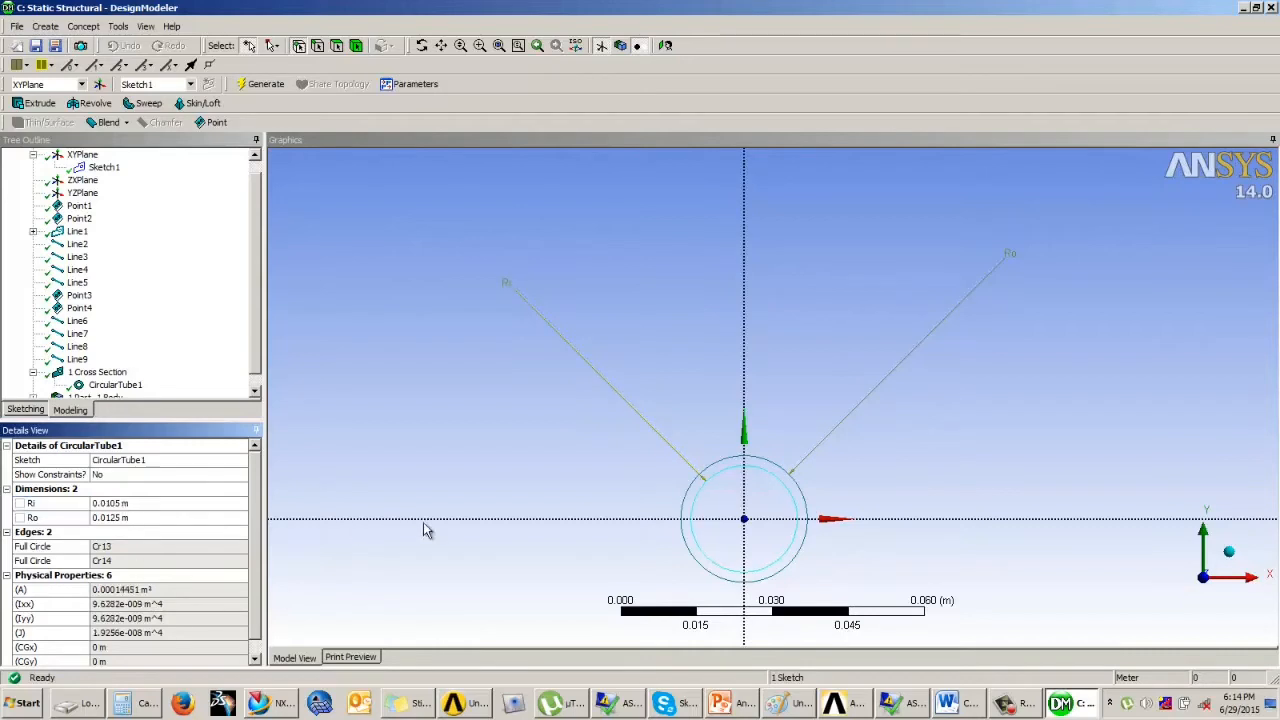
pyautogui.scroll(2, 688, 477)
pyautogui.scroll(-1, 688, 477)
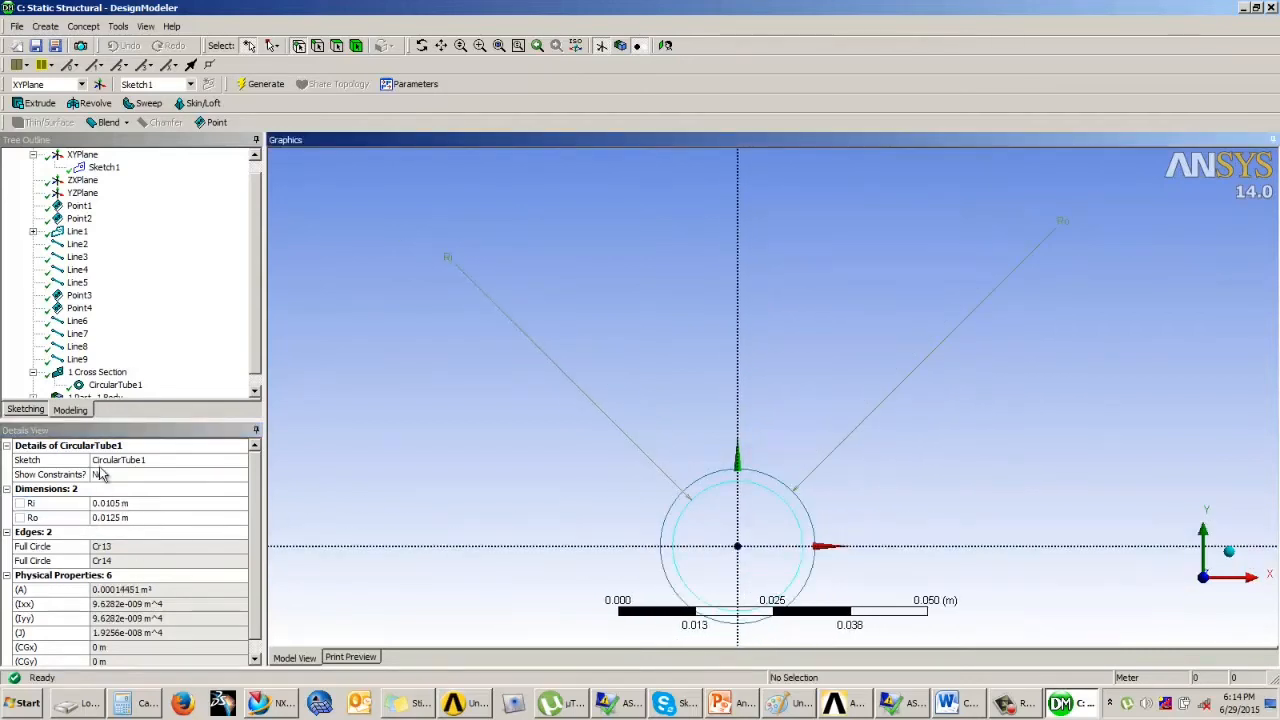
# - Assign the CircularTube1 cross section to the frame's line body
pyautogui.scroll(-1, 255, 292)
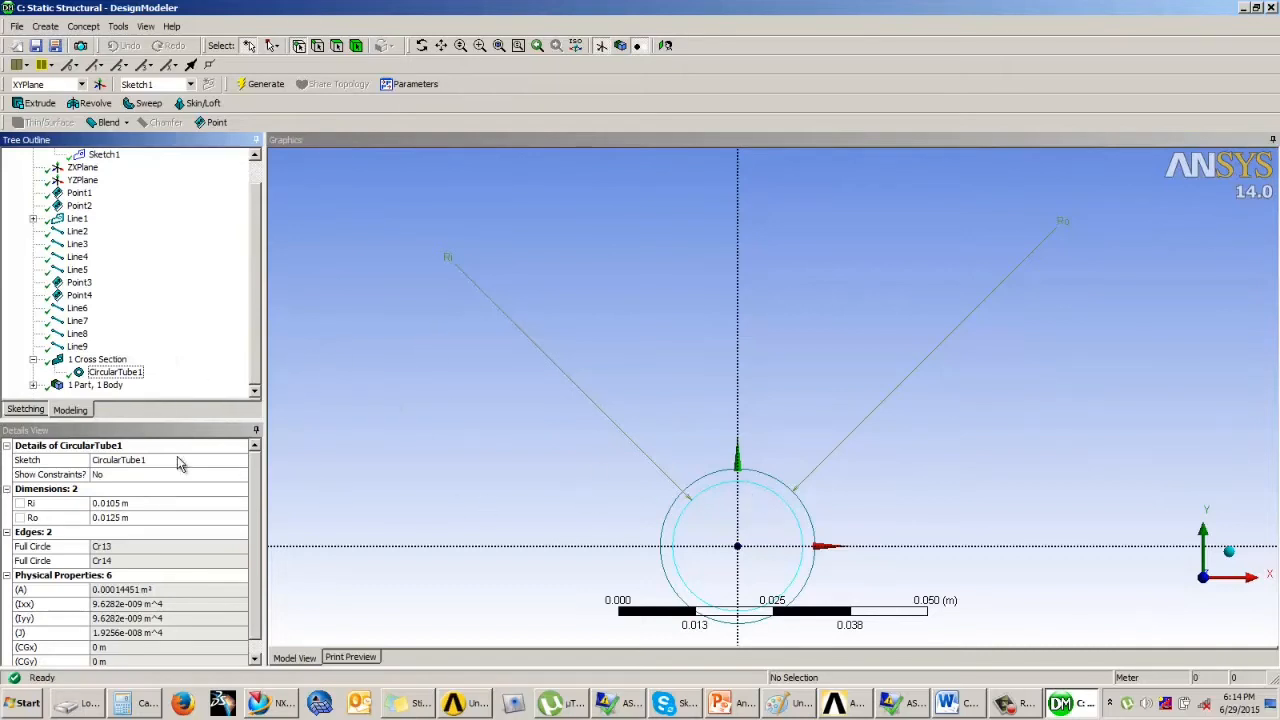
pyautogui.click(33, 386)
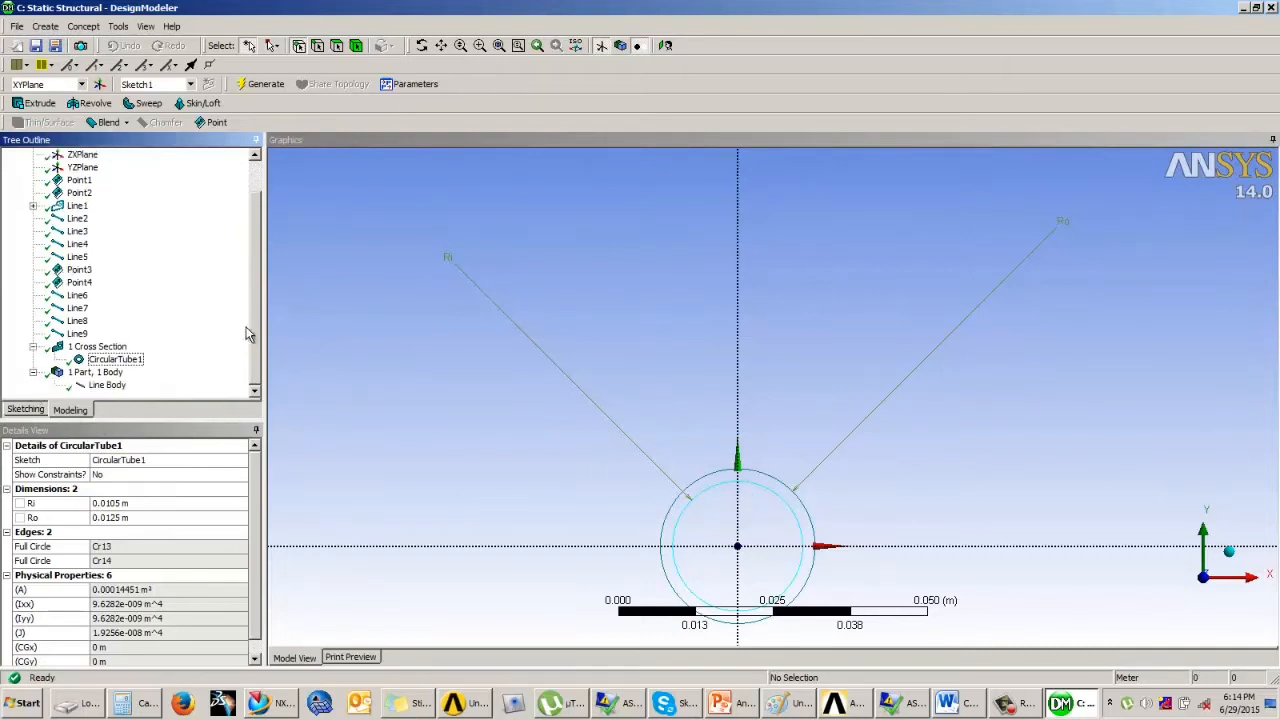
pyautogui.click(108, 386)
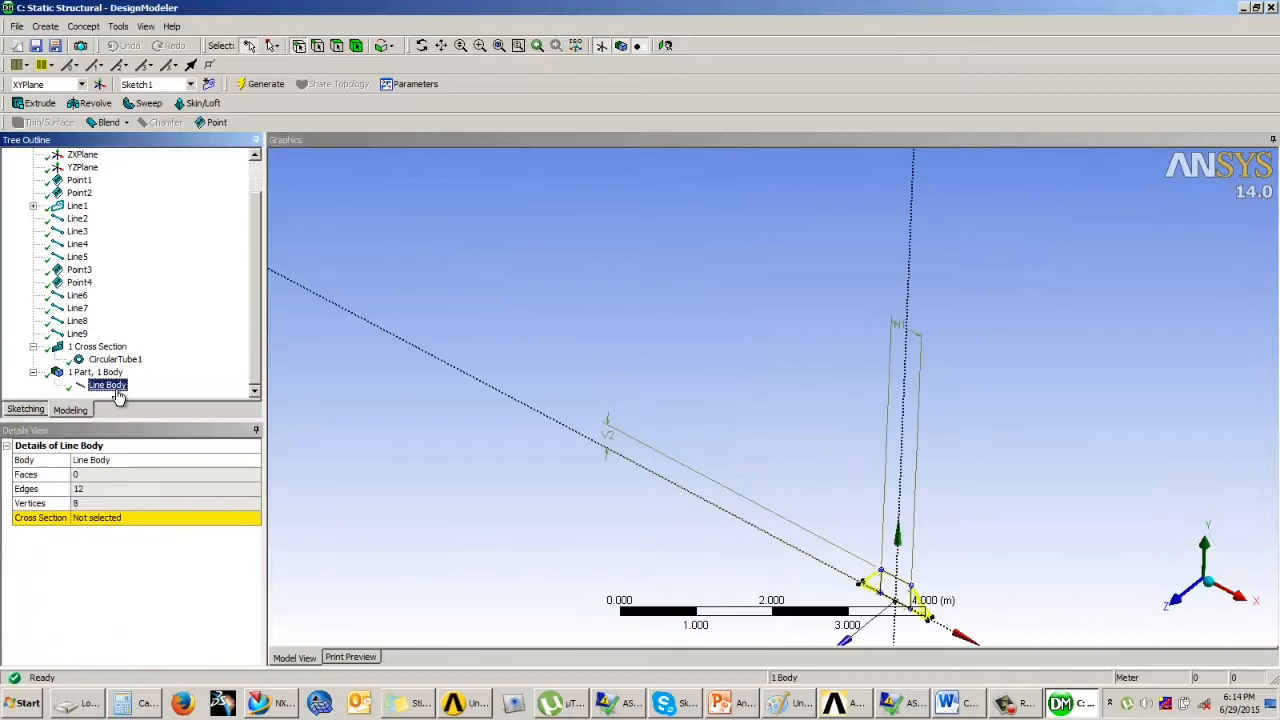
pyautogui.click(97, 522)
pyautogui.click(254, 520)
pyautogui.click(148, 545)
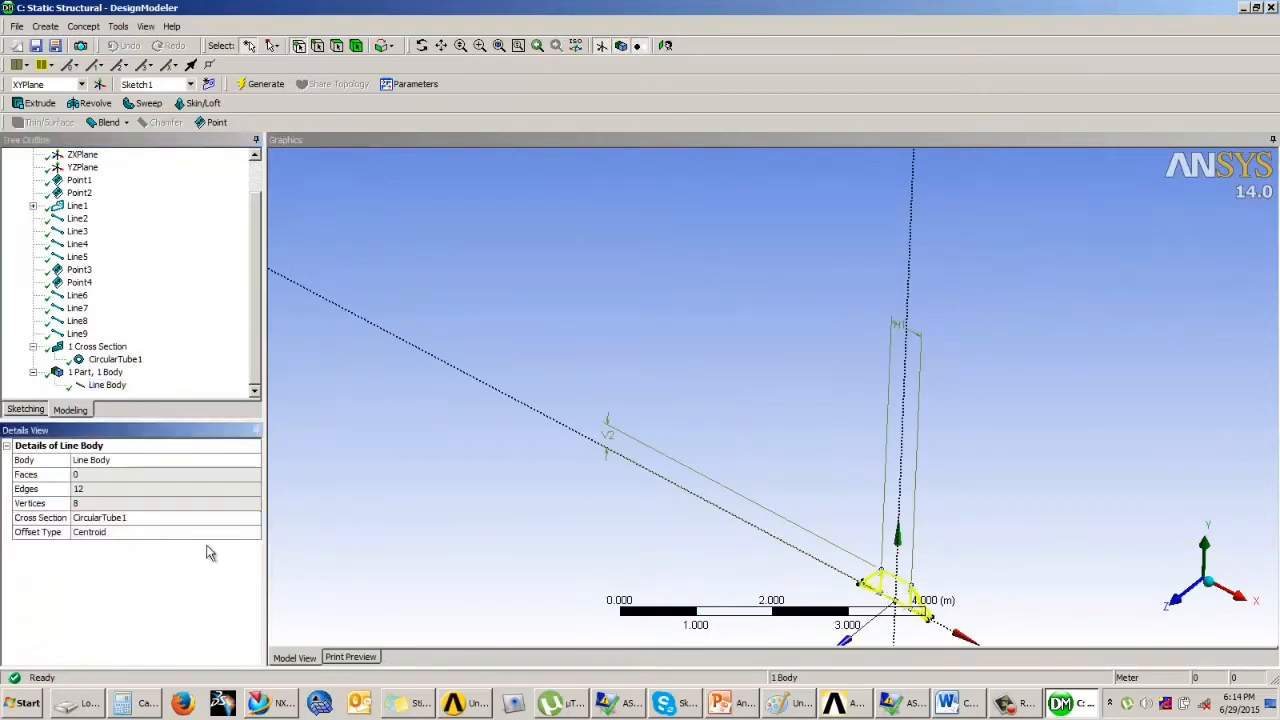
# - Turn on the display of cross section solids and inspect the frame's tubular members
pyautogui.click(699, 368)
pyautogui.scroll(4, 803, 411)
pyautogui.scroll(-1, 851, 483)
pyautogui.keyDown('ctrl'); pyautogui.moveTo(877, 484); pyautogui.dragTo(697, 255, button='middle'); pyautogui.keyUp('ctrl')
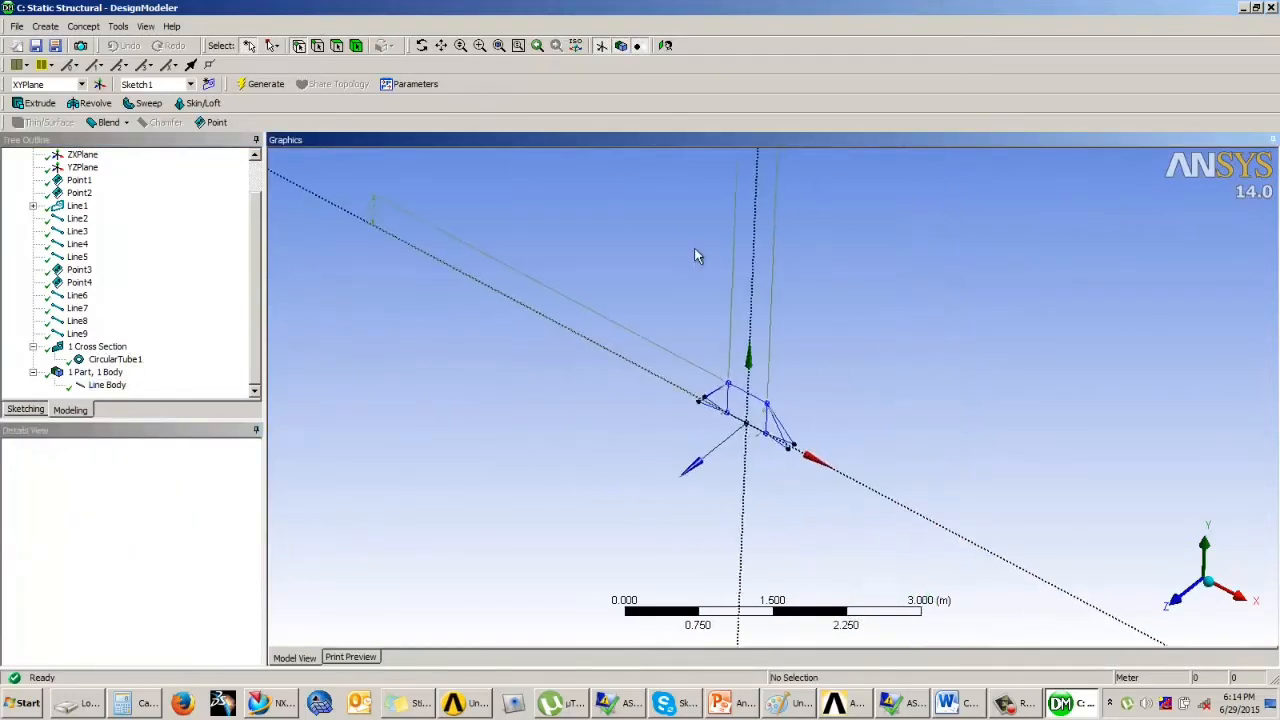
pyautogui.scroll(5, 669, 451)
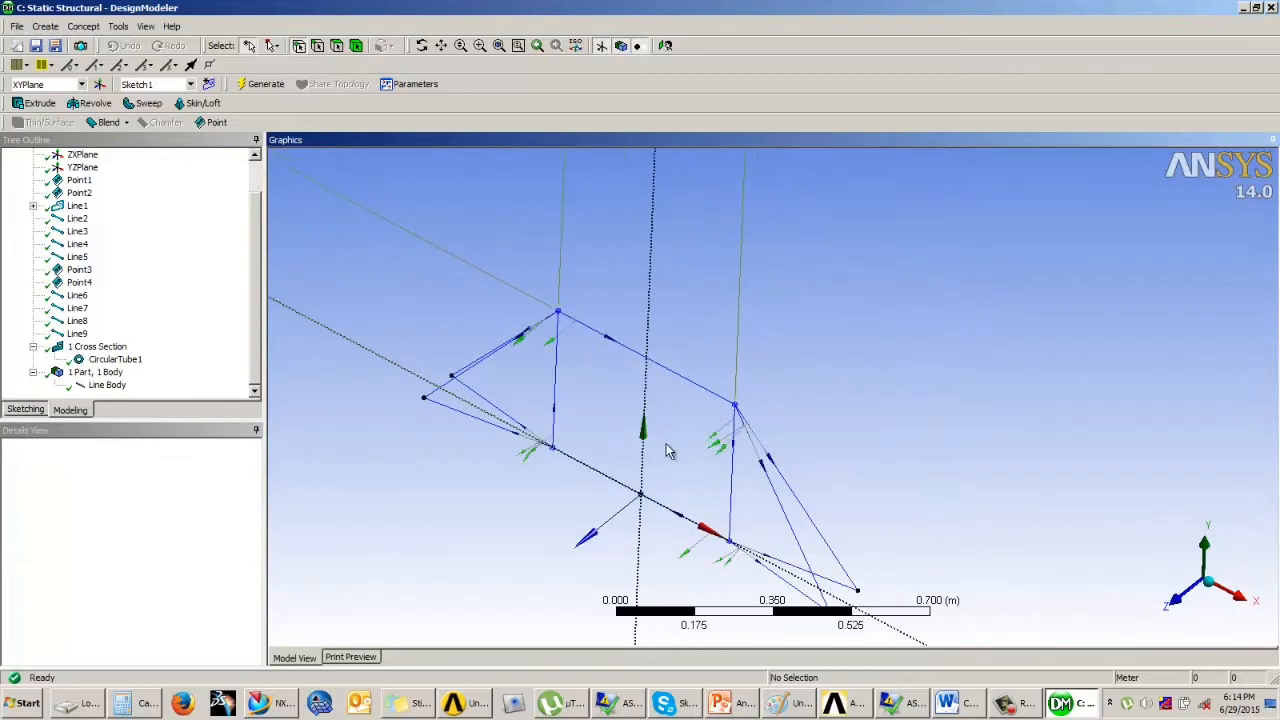
pyautogui.keyDown('ctrl'); pyautogui.moveTo(669, 451); pyautogui.dragTo(738, 391, button='middle'); pyautogui.keyUp('ctrl')
pyautogui.click(146, 26)
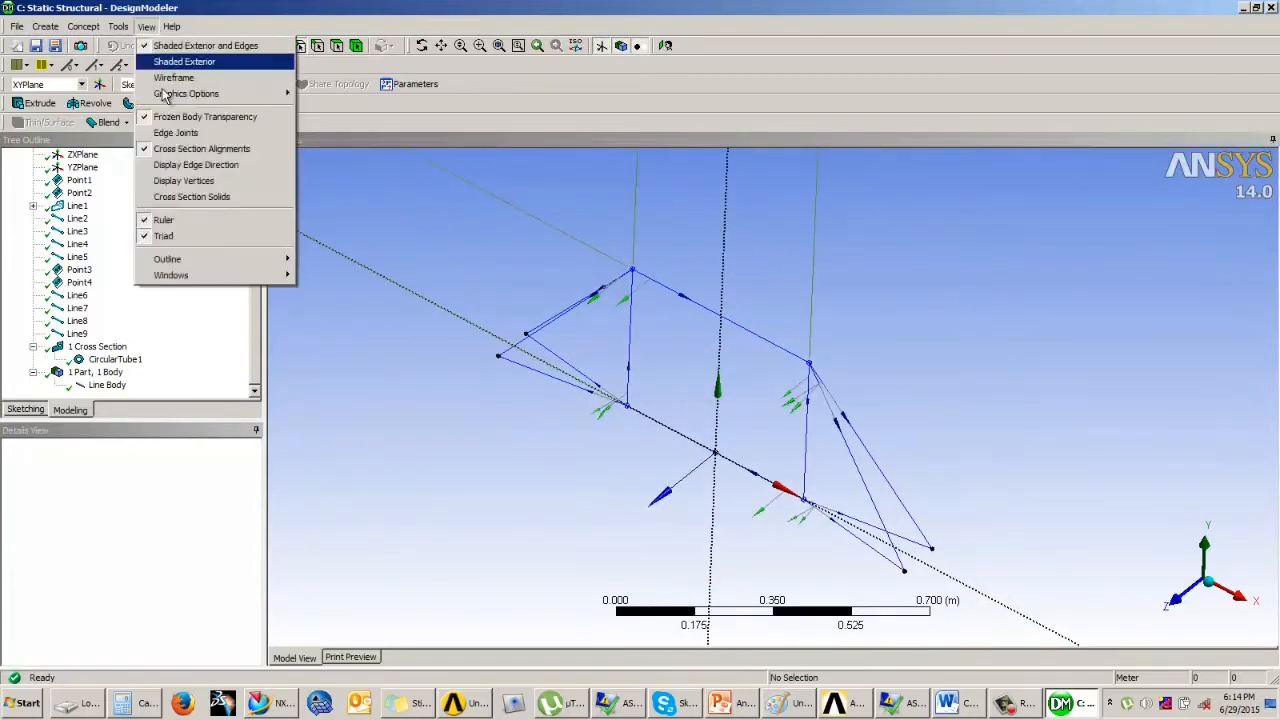
pyautogui.click(180, 197)
pyautogui.moveTo(698, 380); pyautogui.dragTo(642, 373, button='middle')
pyautogui.scroll(3, 675, 351)
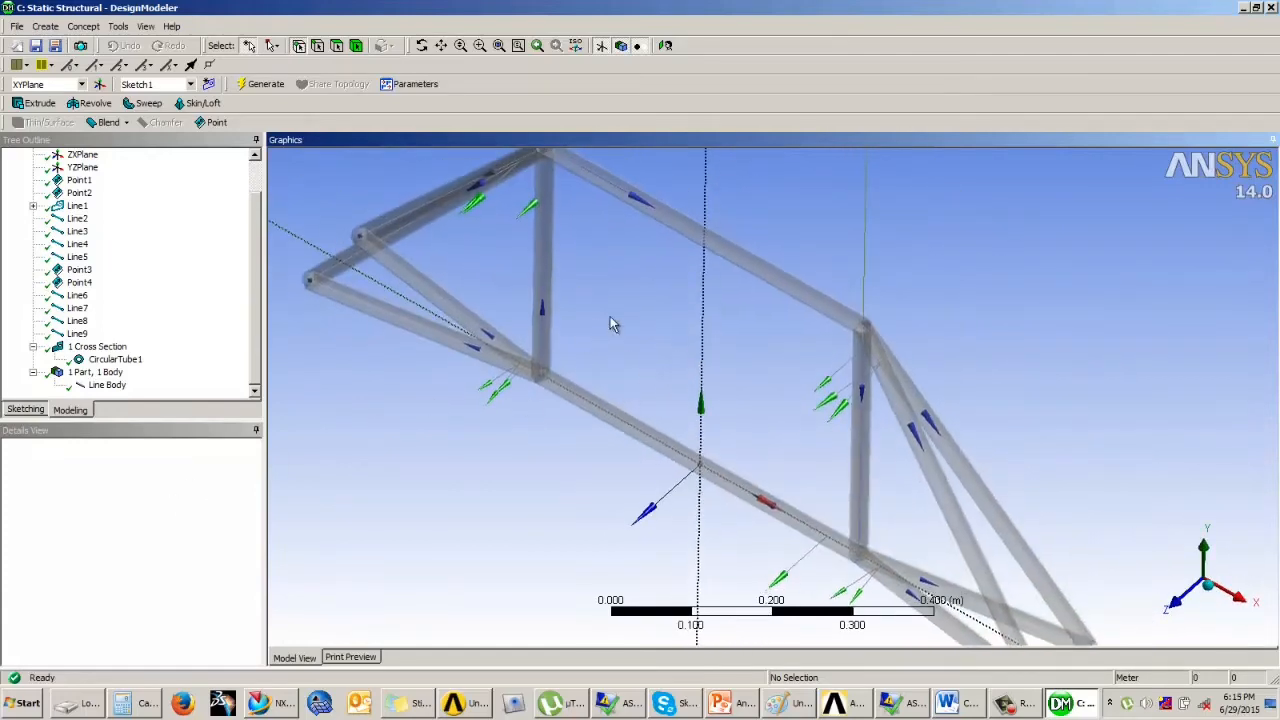
# - Leave DesignModeler for the Workbench project and open the cycle frame's static structural model in Mechanical
pyautogui.click(1262, 9)
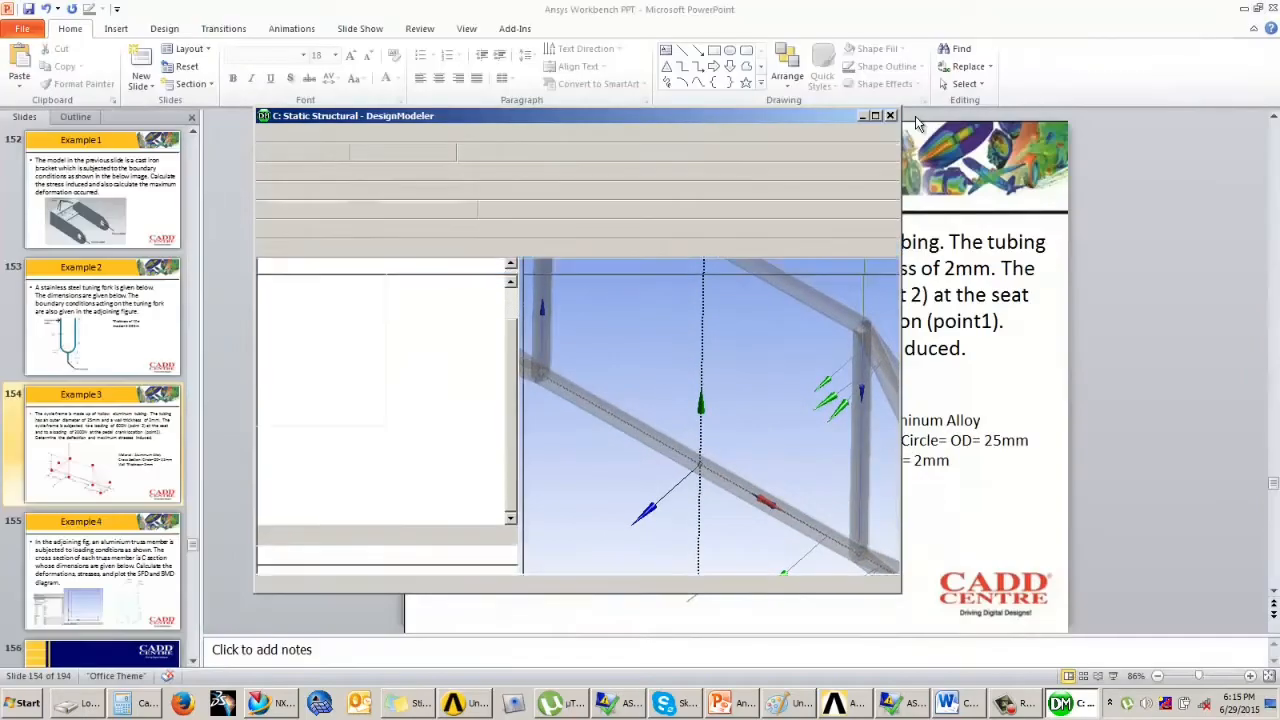
pyautogui.click(468, 705)
pyautogui.doubleClick(420, 381)
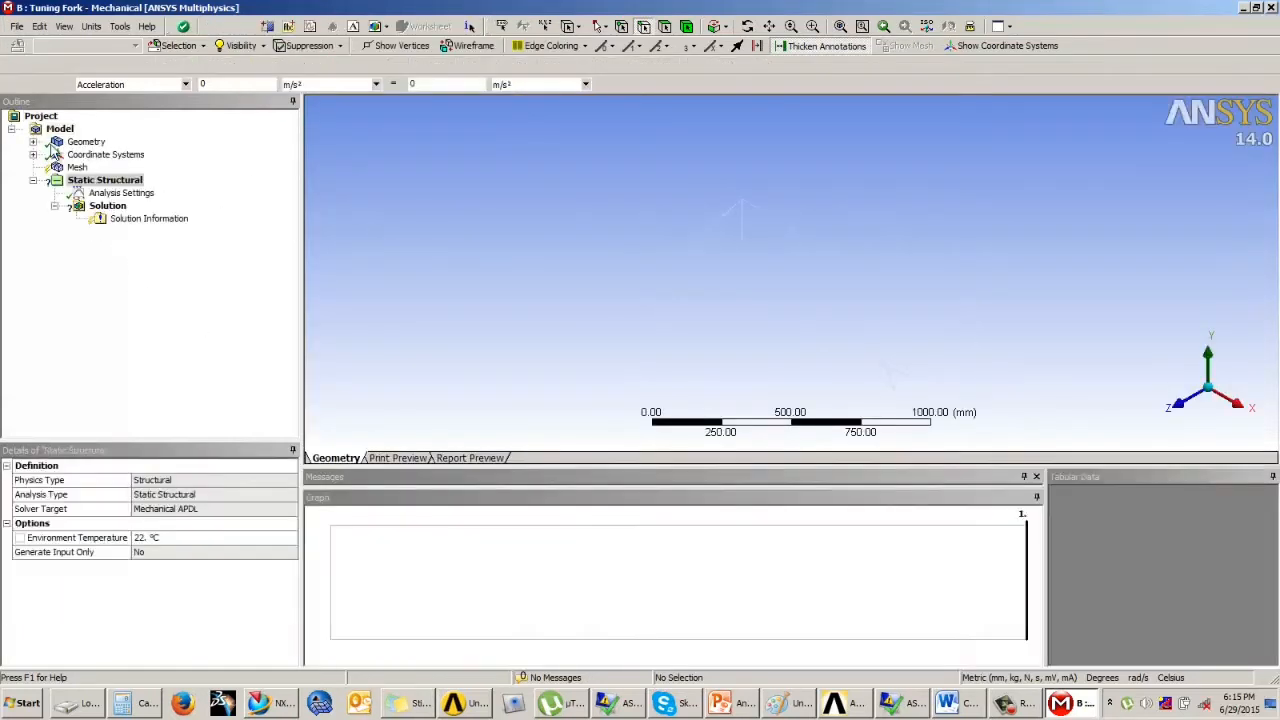
# - Assign Aluminum Alloy as the material of the line body
pyautogui.click(110, 155)
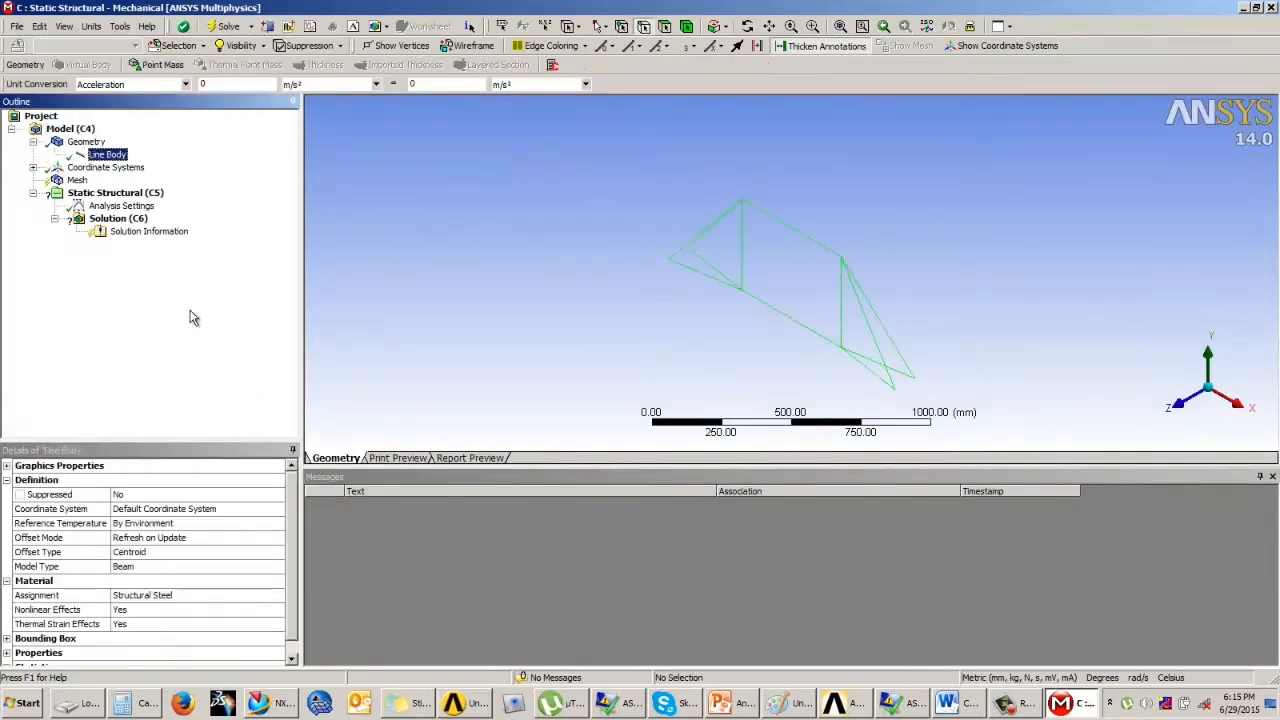
pyautogui.click(162, 596)
pyautogui.click(279, 596)
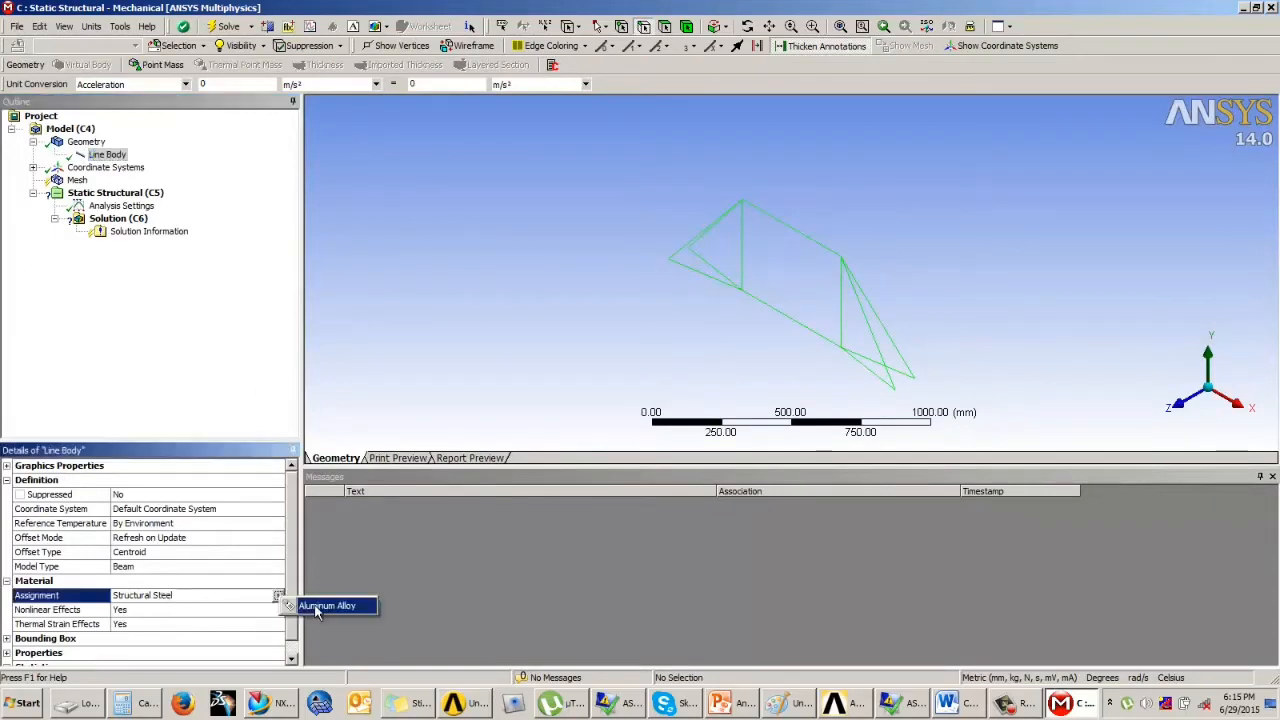
pyautogui.click(312, 609)
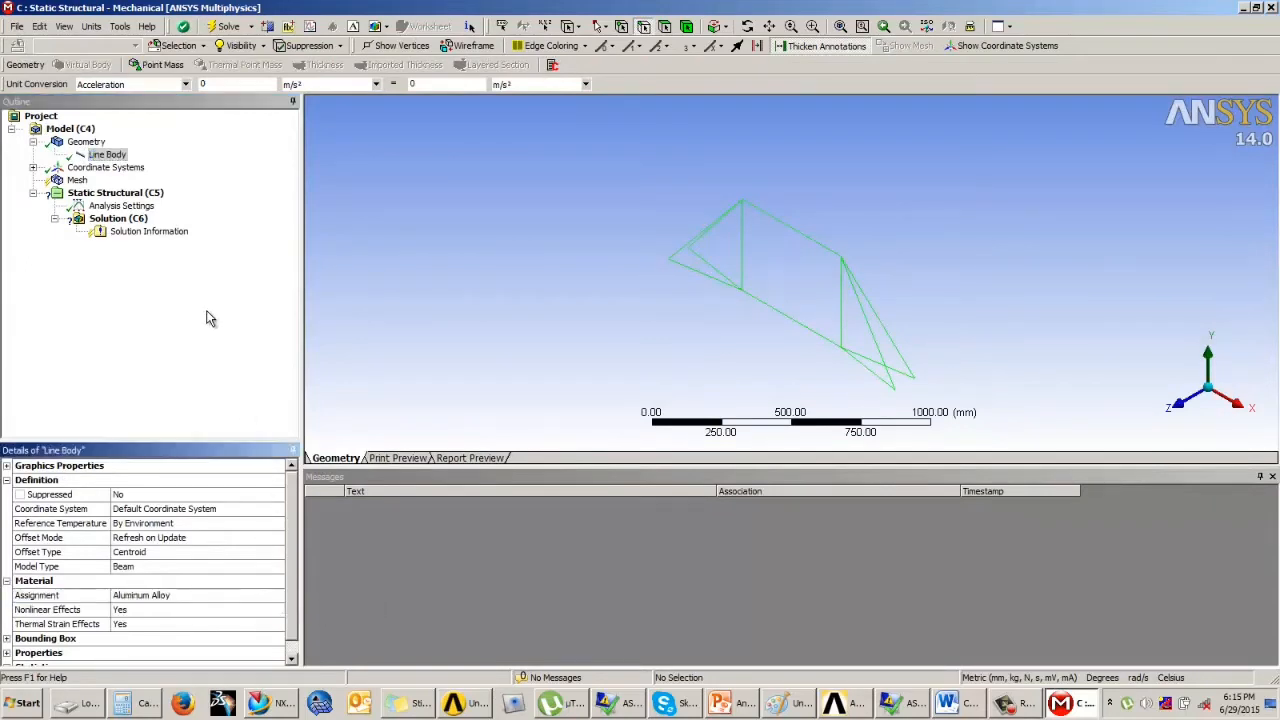
# - Generate the frame's mesh with the default settings and inspect it
pyautogui.click(77, 181)
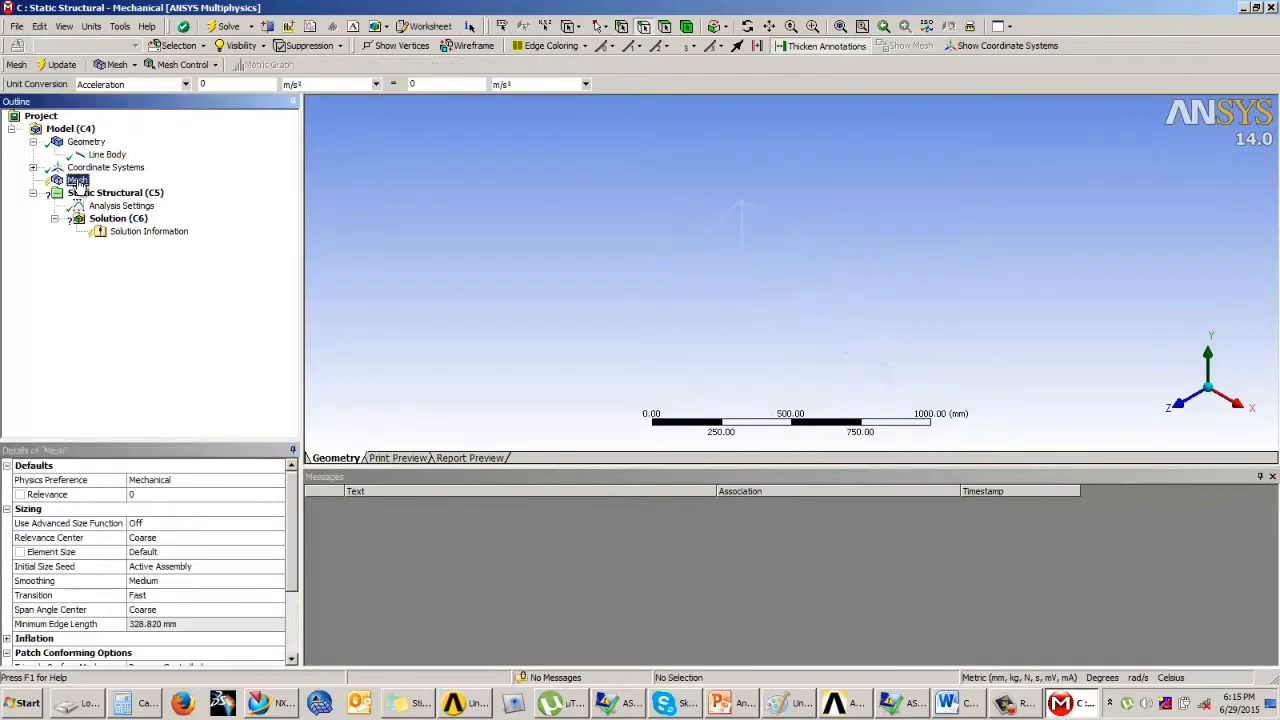
pyautogui.click(62, 65)
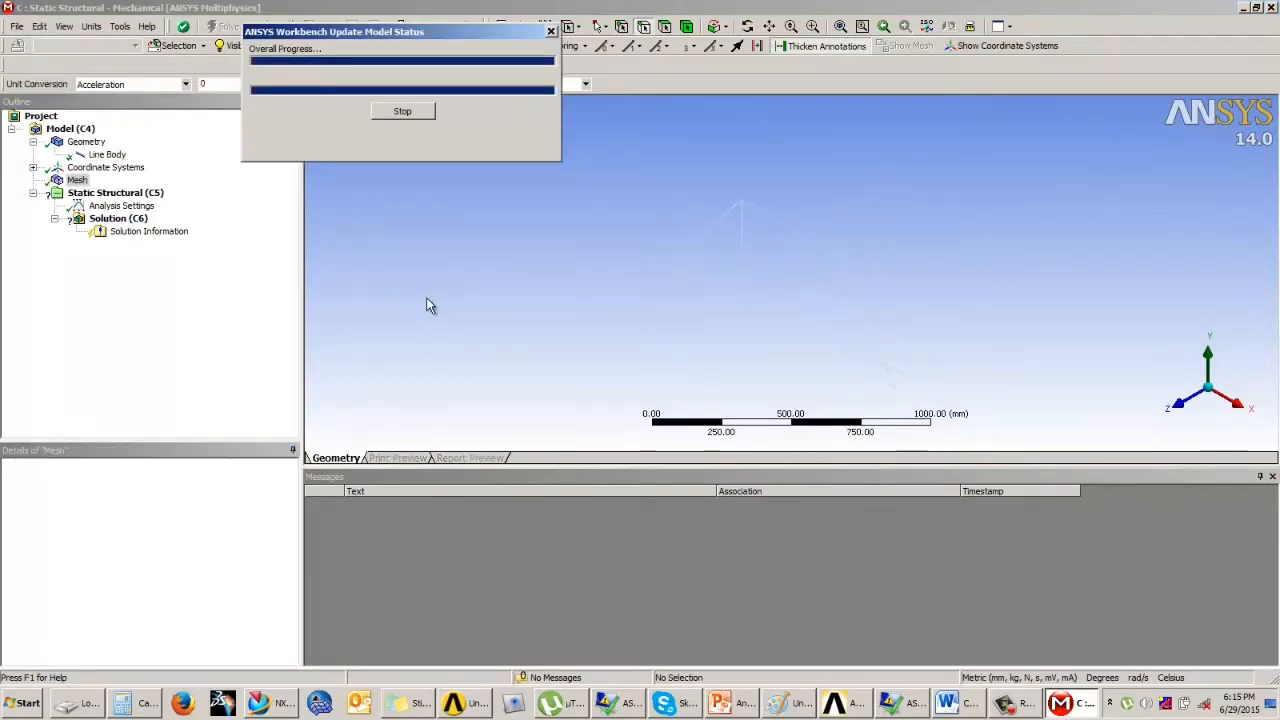
pyautogui.scroll(5, 686, 306)
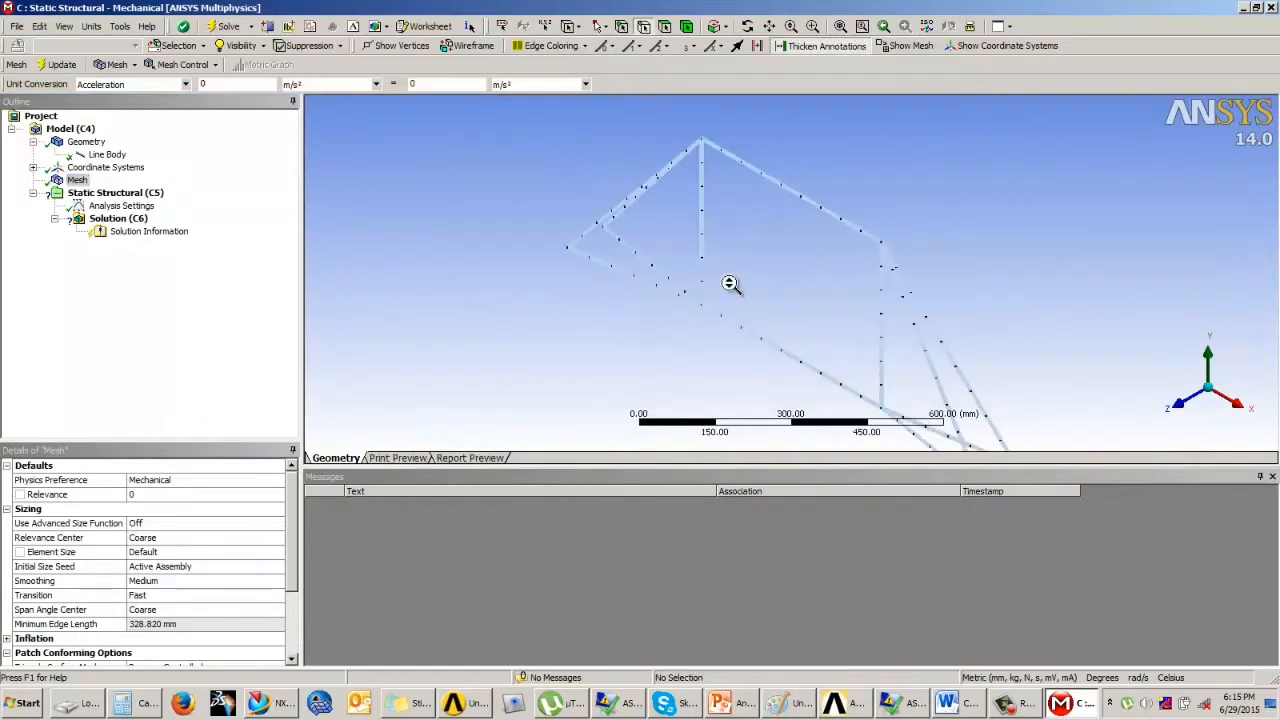
pyautogui.moveTo(855, 287); pyautogui.dragTo(840, 296, button='middle')
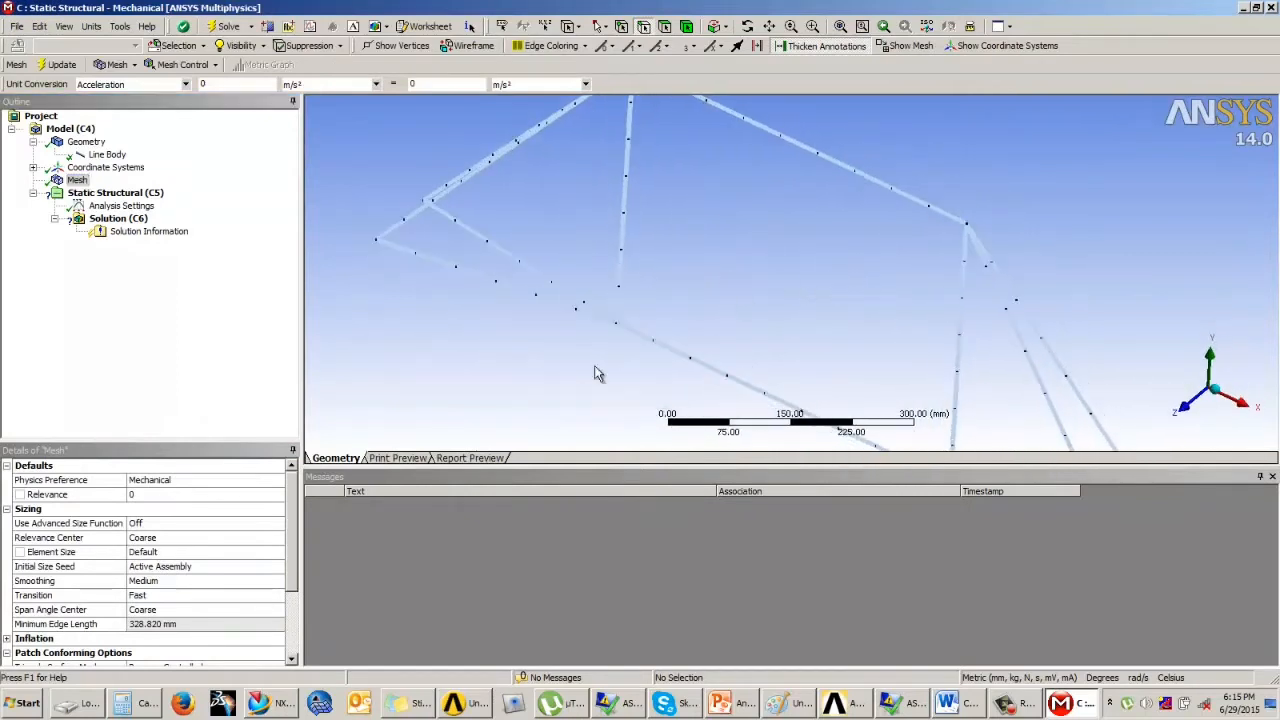
# - Select the Static Structural branch and check the loads and their locations on the Example 3 slide in PowerPoint
pyautogui.click(112, 193)
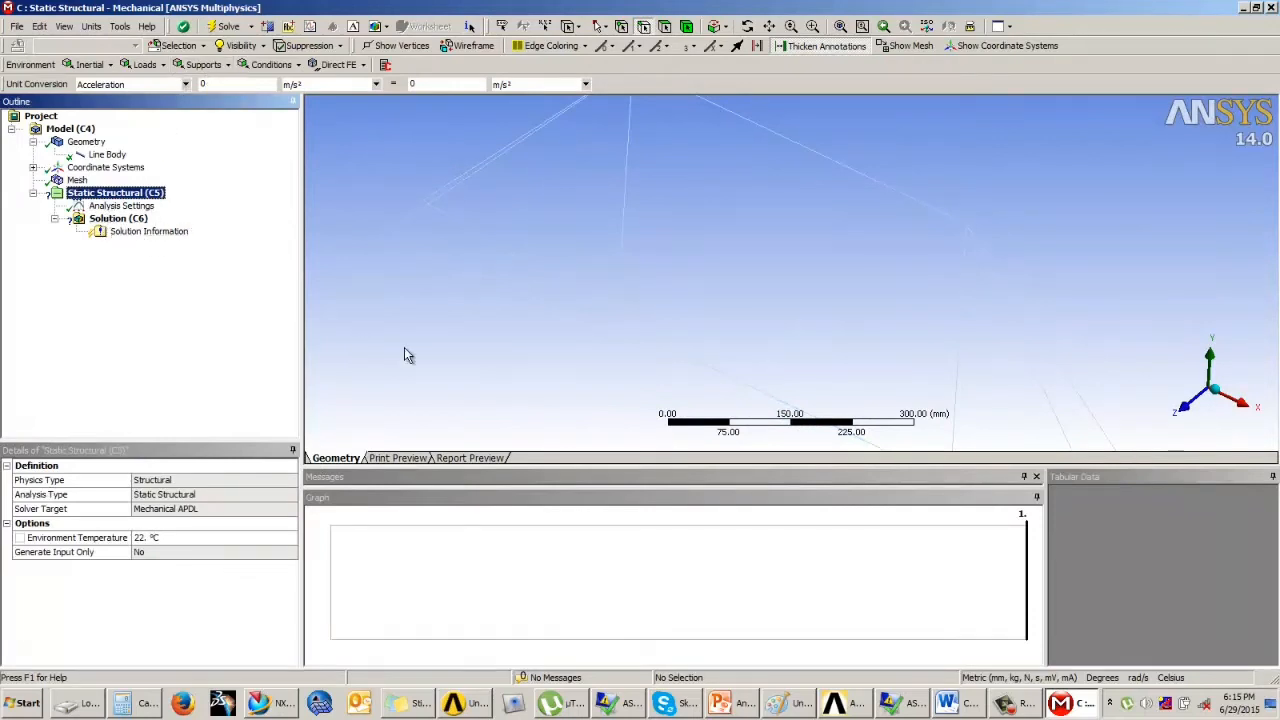
pyautogui.click(436, 368)
pyautogui.click(733, 703)
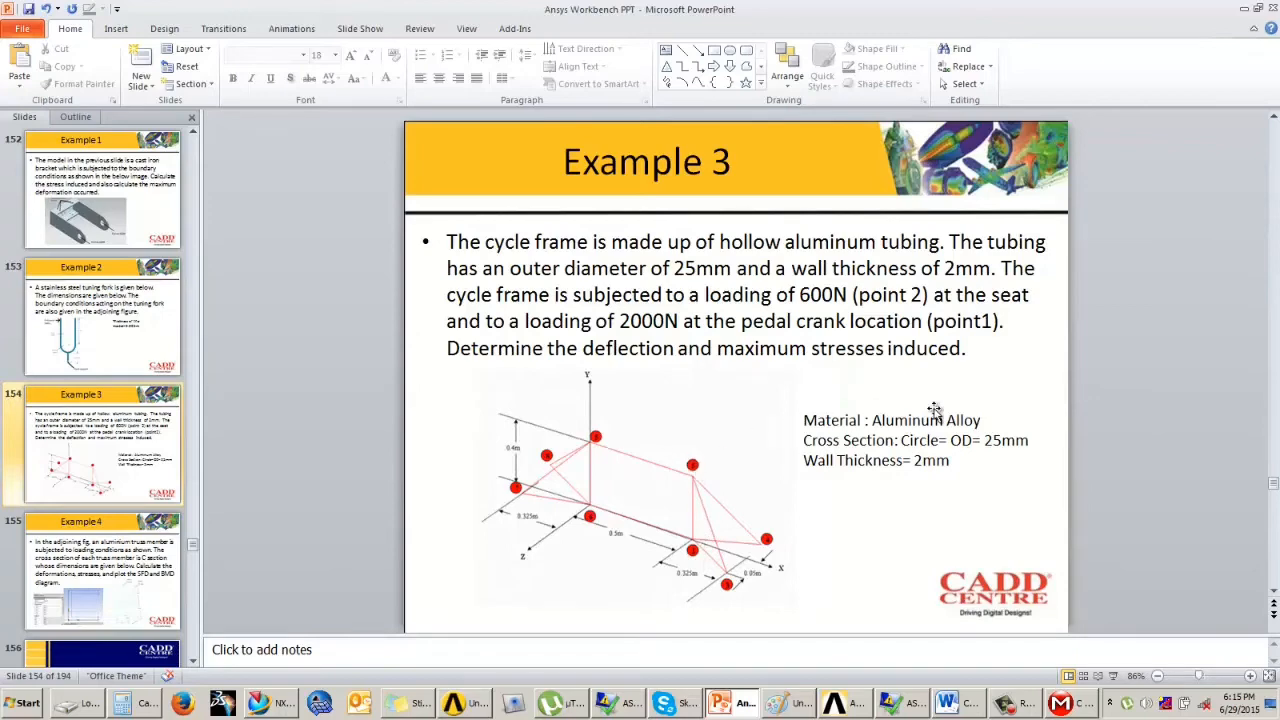
# - Switch to ANSYS Mechanical and apply a force load to the vertex at the upper end of the seat tube
pyautogui.click(1245, 12)
pyautogui.click(733, 703)
pyautogui.click(1244, 9)
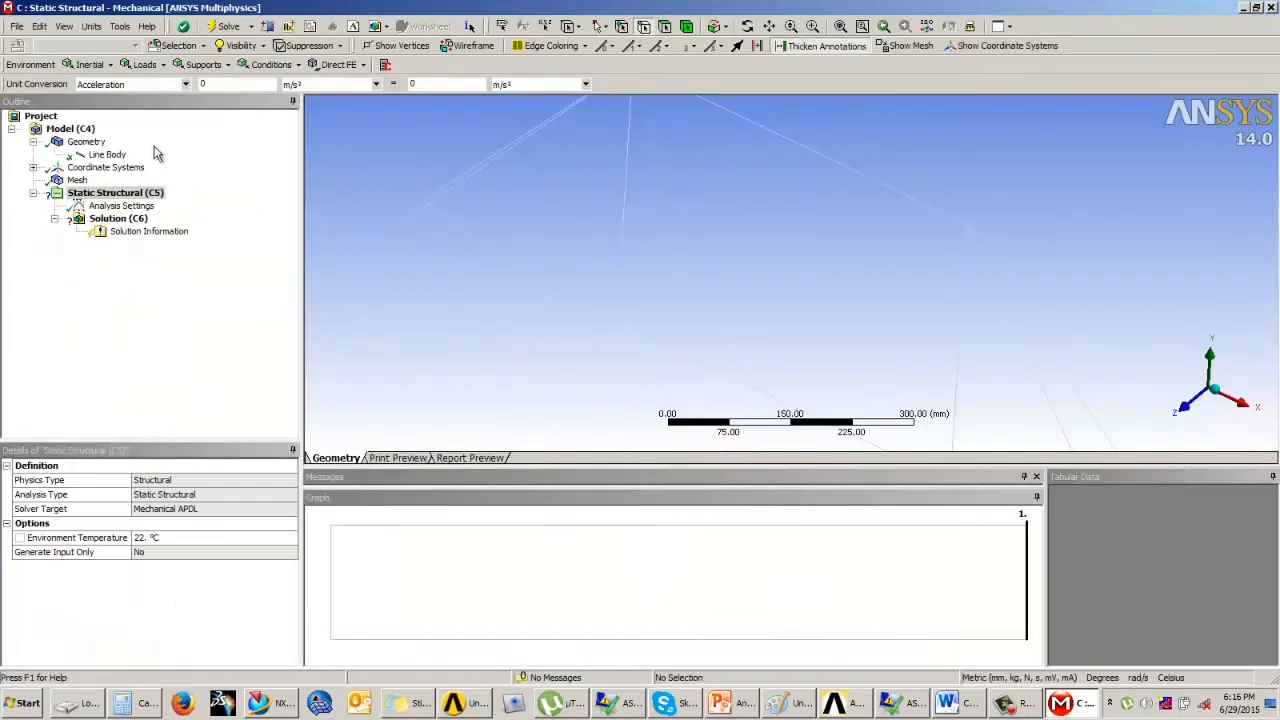
pyautogui.click(158, 64)
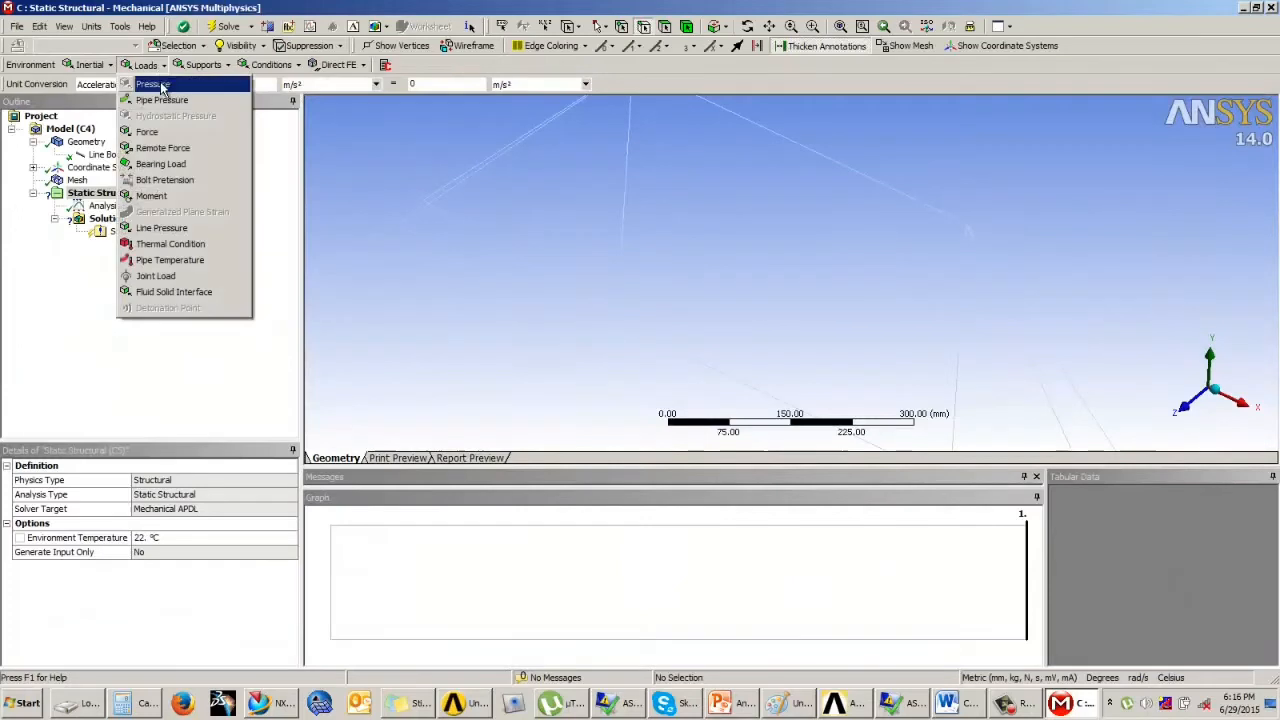
pyautogui.click(168, 140)
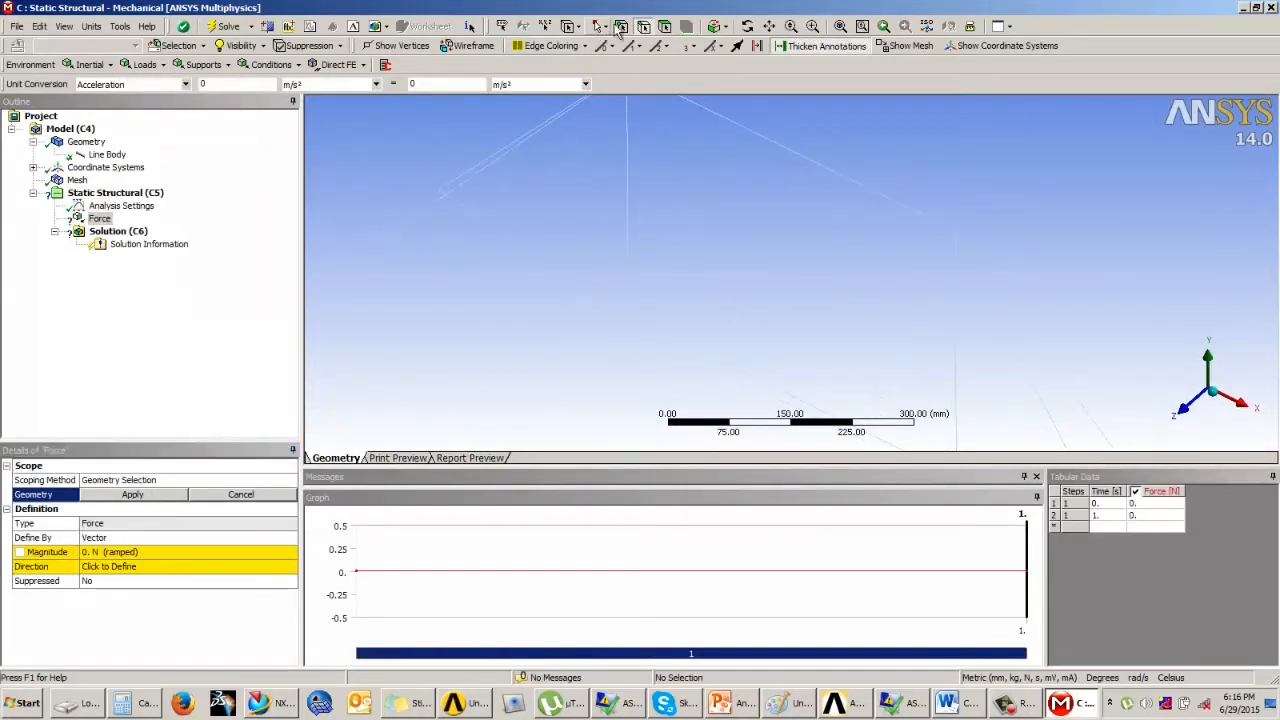
pyautogui.click(953, 232)
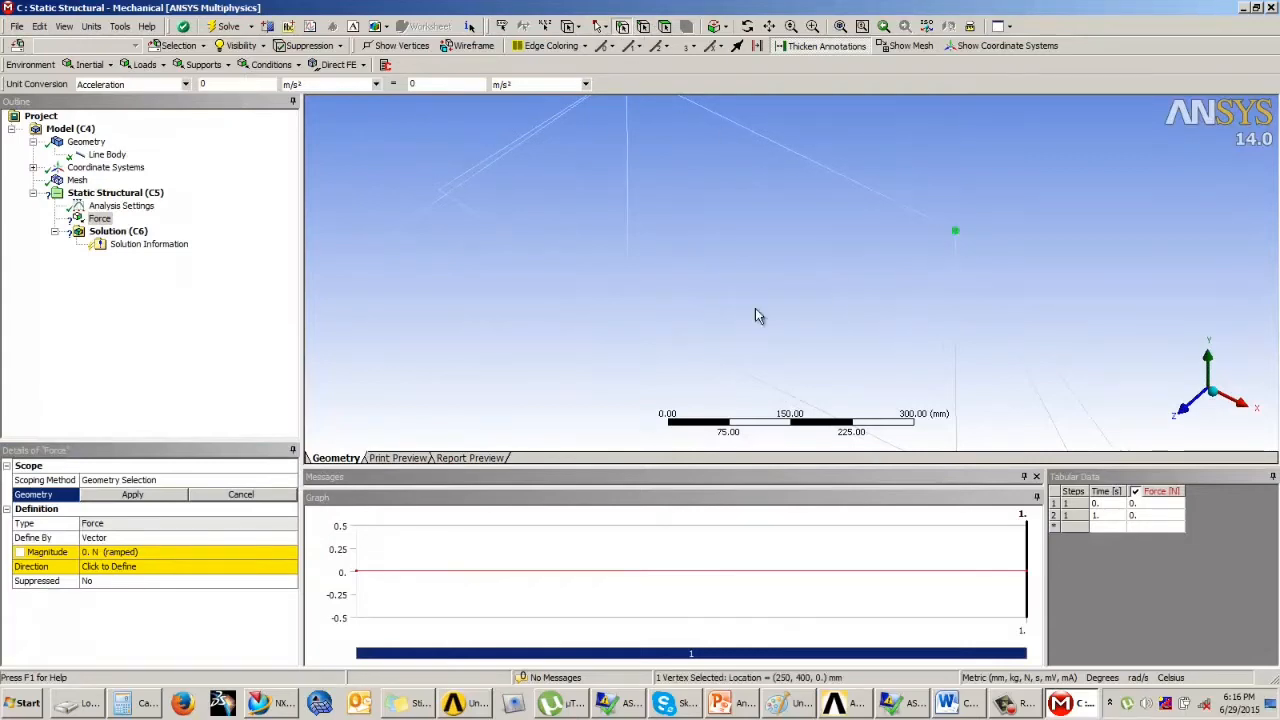
pyautogui.click(132, 495)
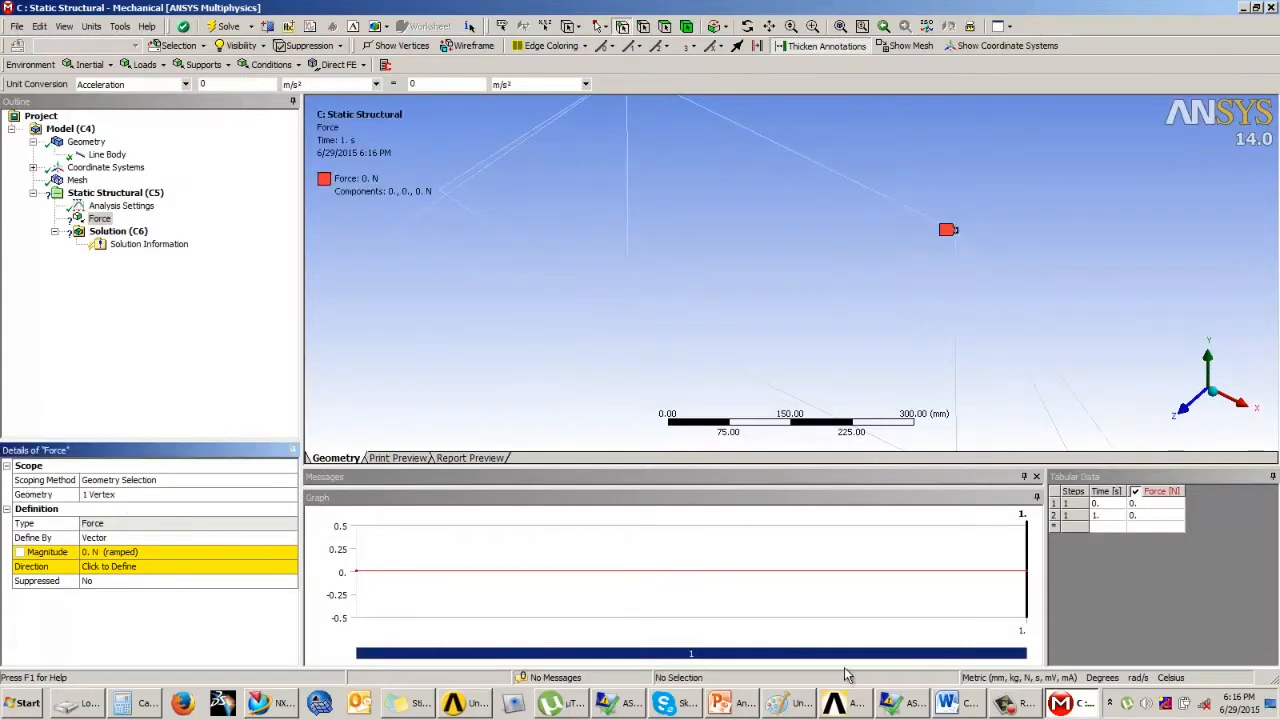
# - Set the seat force magnitude to 600 N and direct it downward along the vertical seat tube edge
pyautogui.click(742, 703)
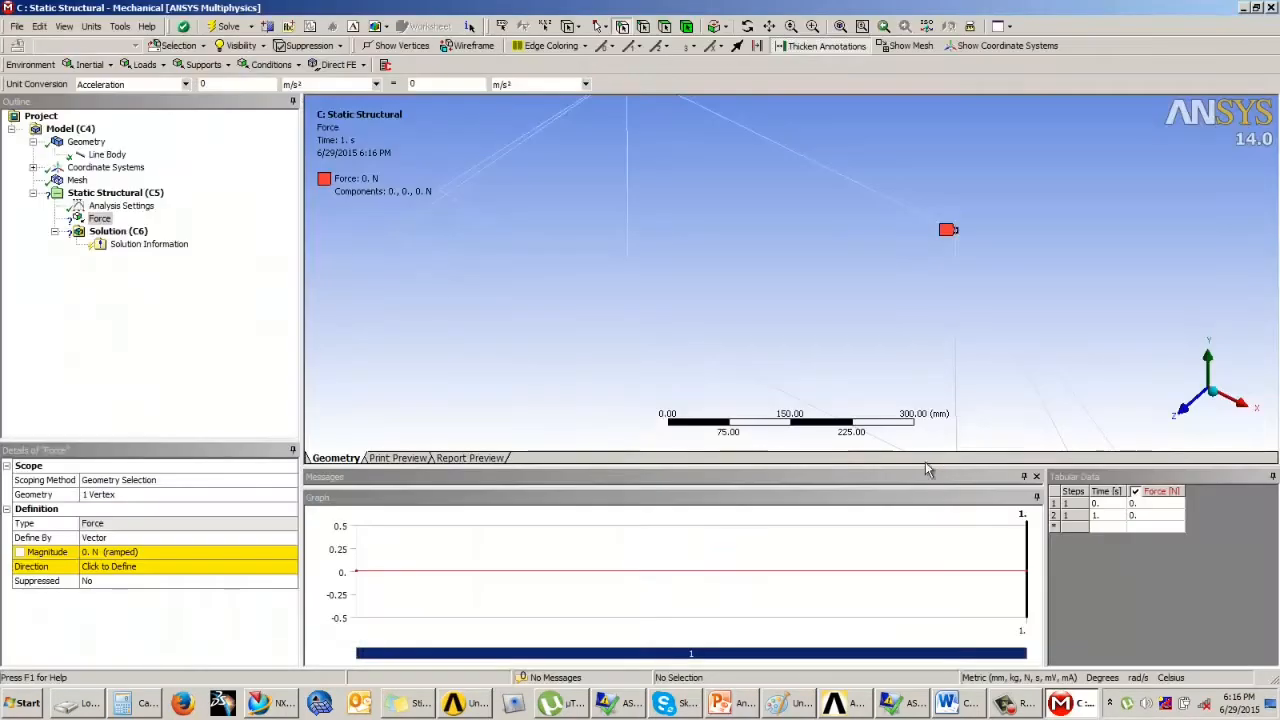
pyautogui.hotkey('alt', 'Tab')
pyautogui.click(128, 552)
pyautogui.write('600')
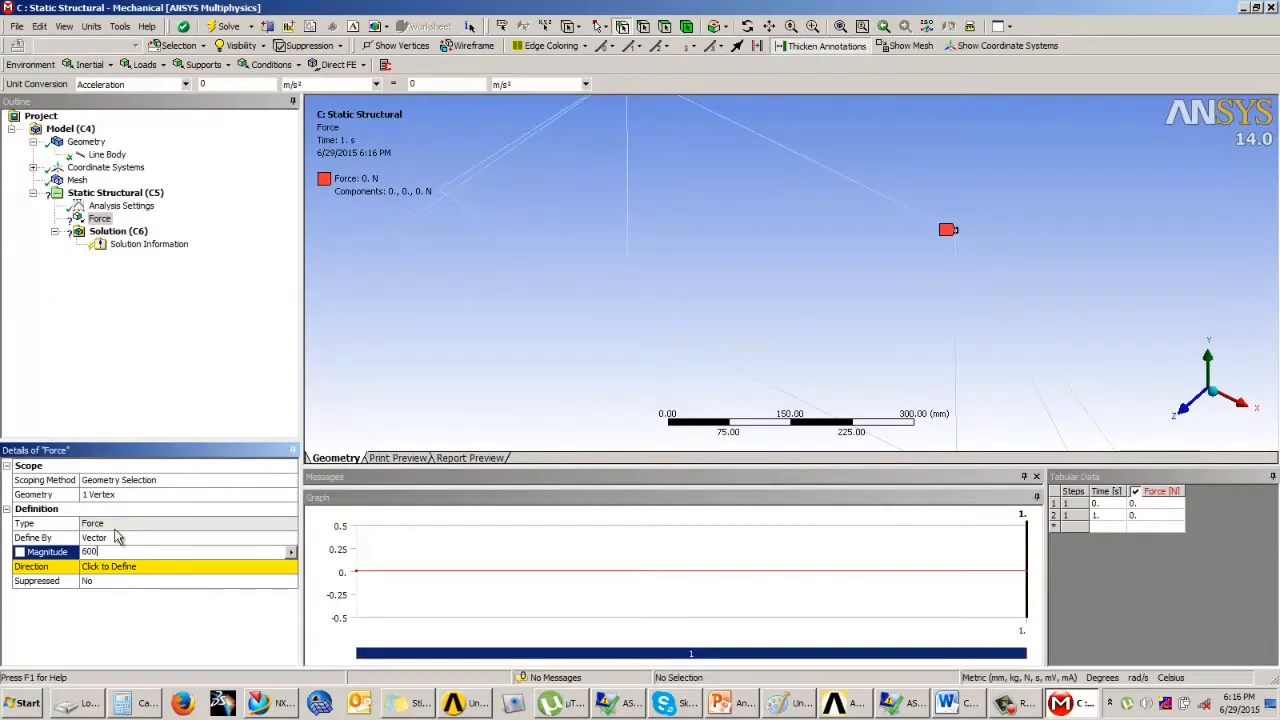
pyautogui.press('Return')
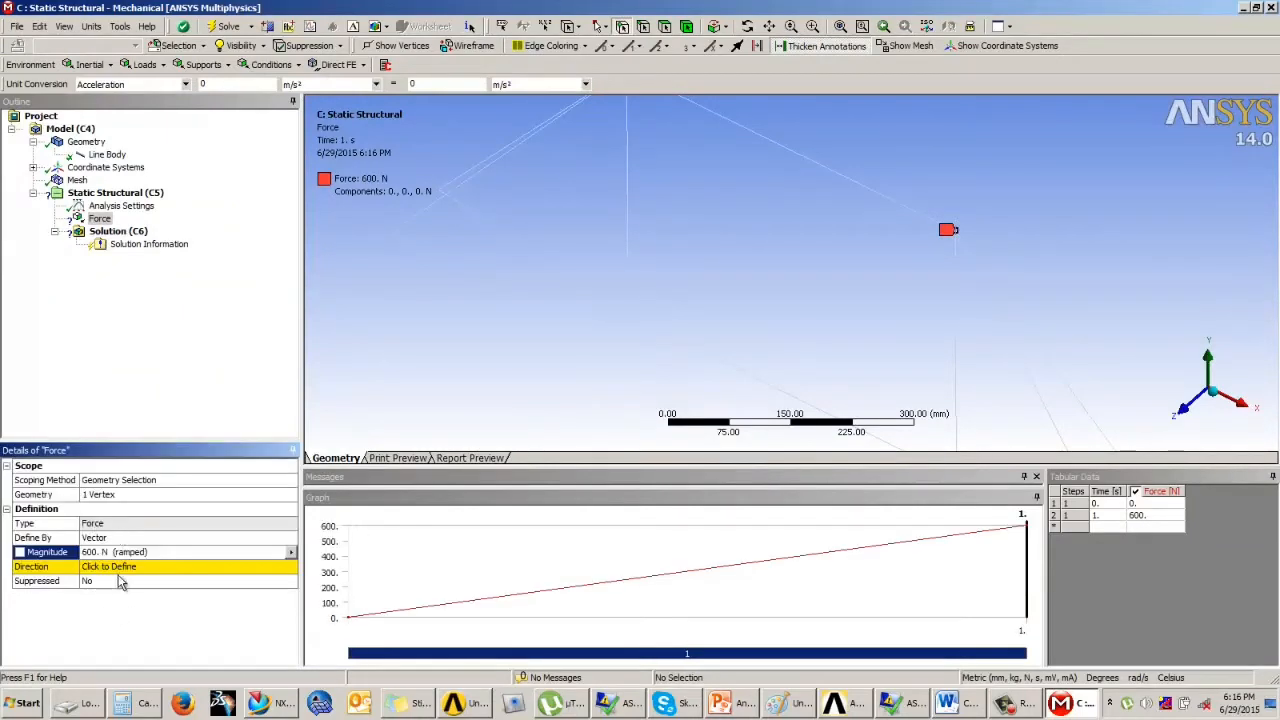
pyautogui.click(112, 566)
pyautogui.click(954, 322)
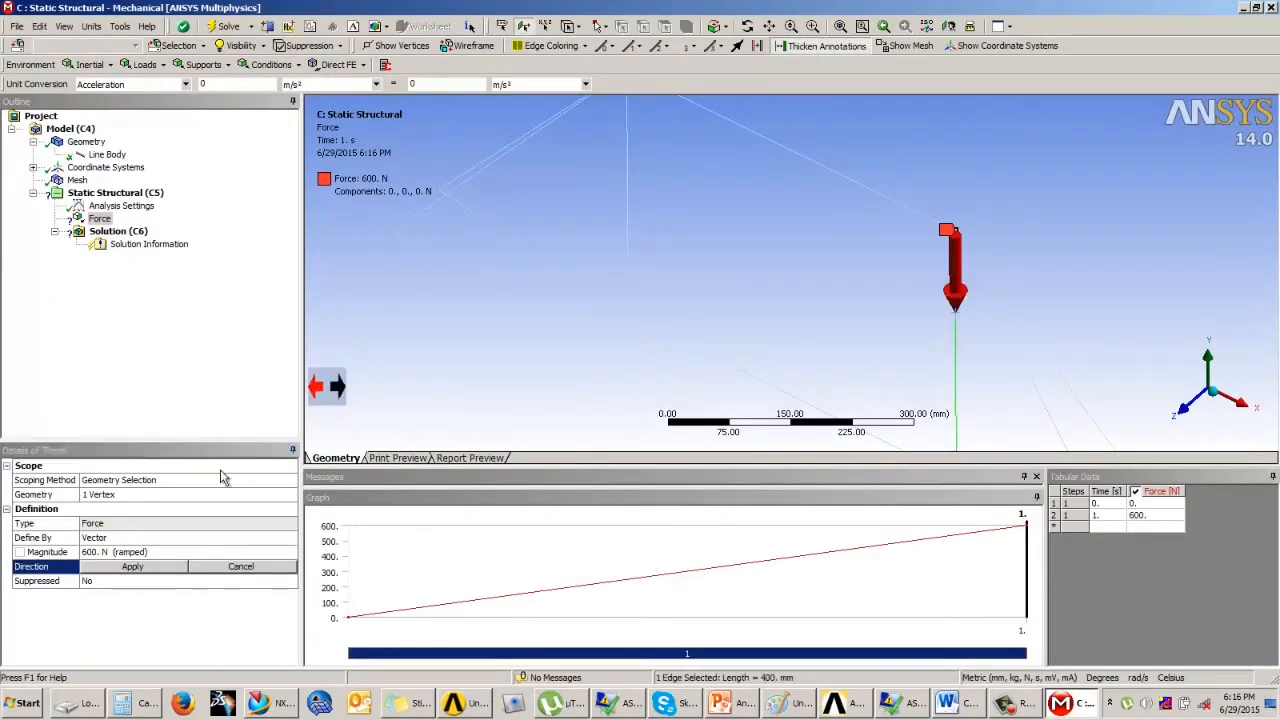
pyautogui.click(133, 567)
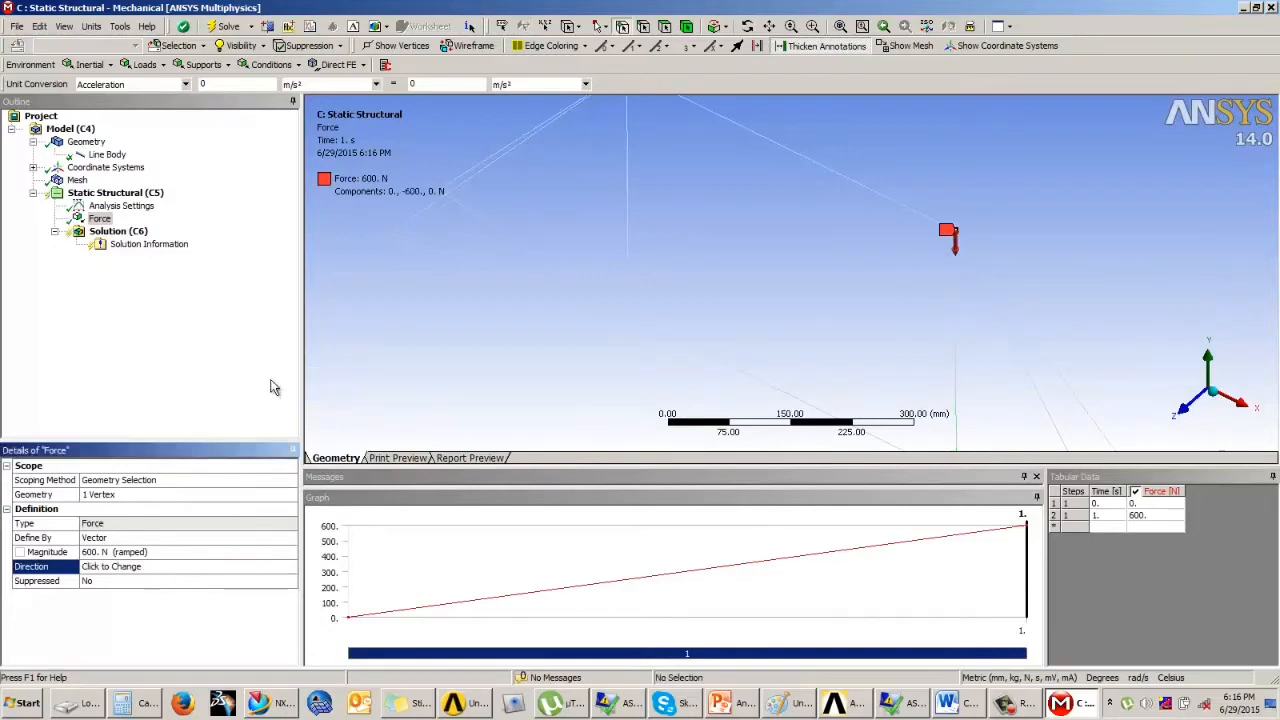
# - Check the pedal crank location on the Example 3 slide and apply a second force to the seat tube's lower vertex
pyautogui.click(720, 705)
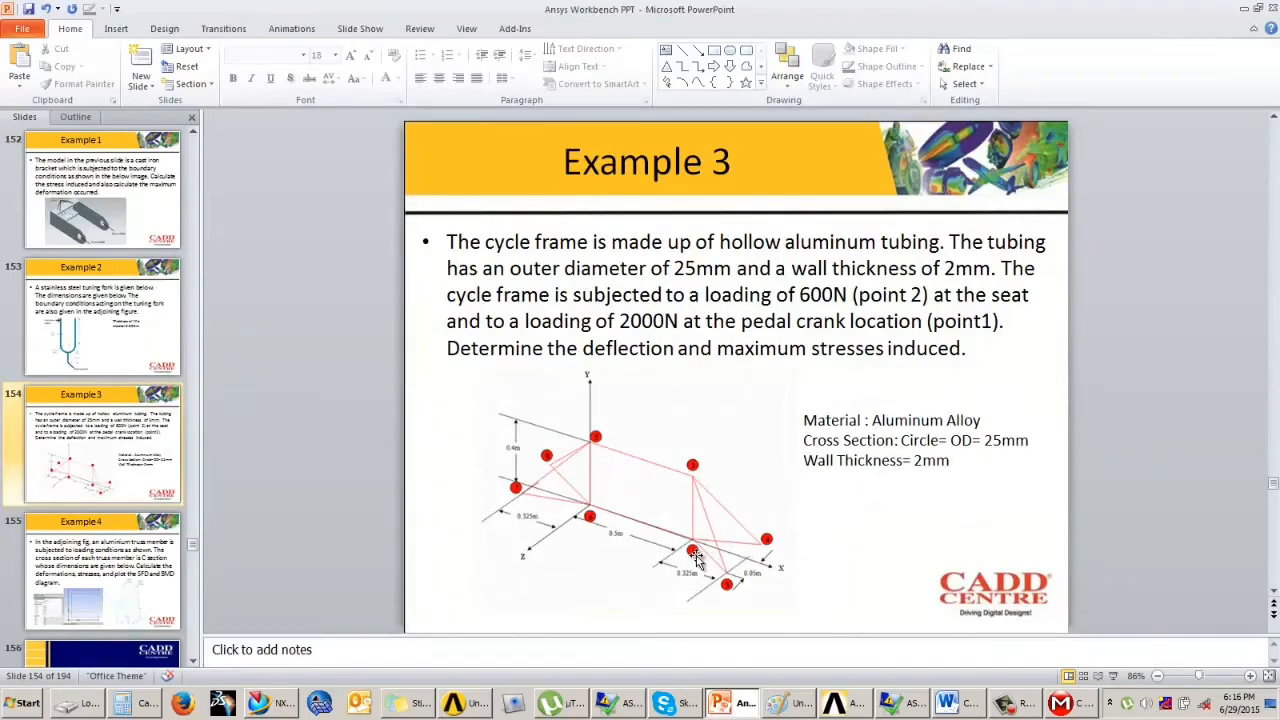
pyautogui.click(1242, 8)
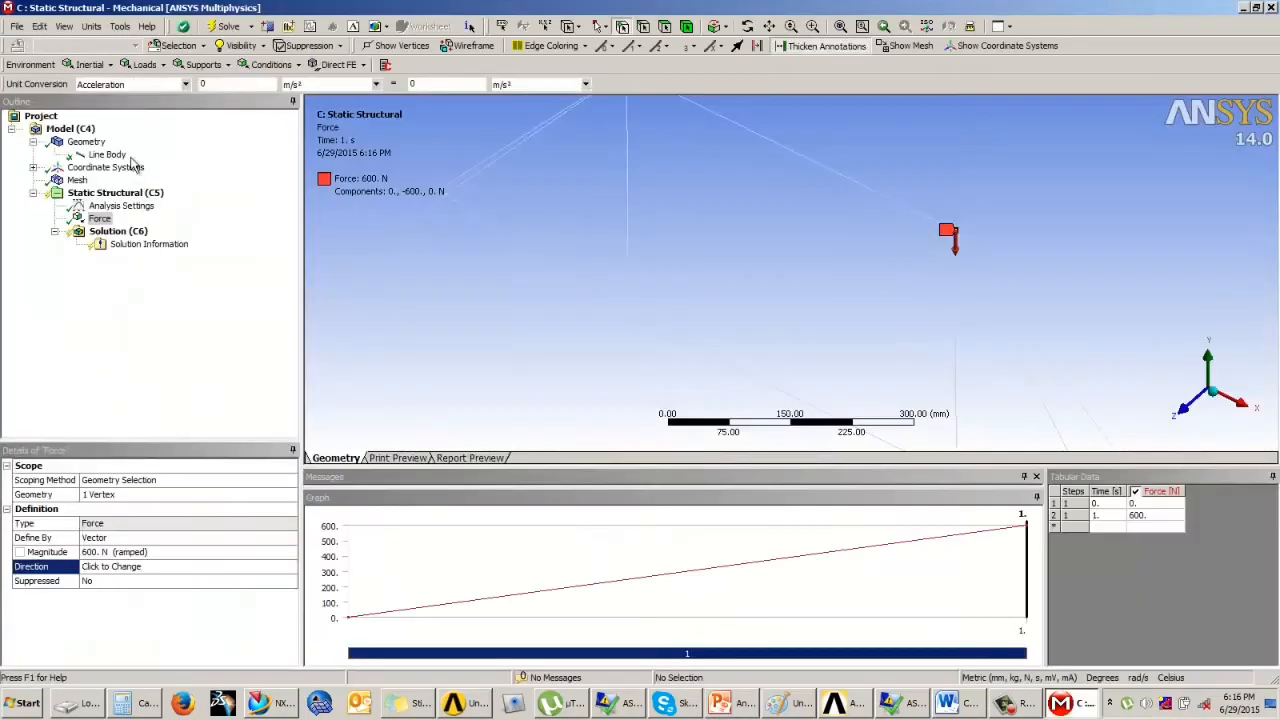
pyautogui.click(150, 64)
pyautogui.click(157, 136)
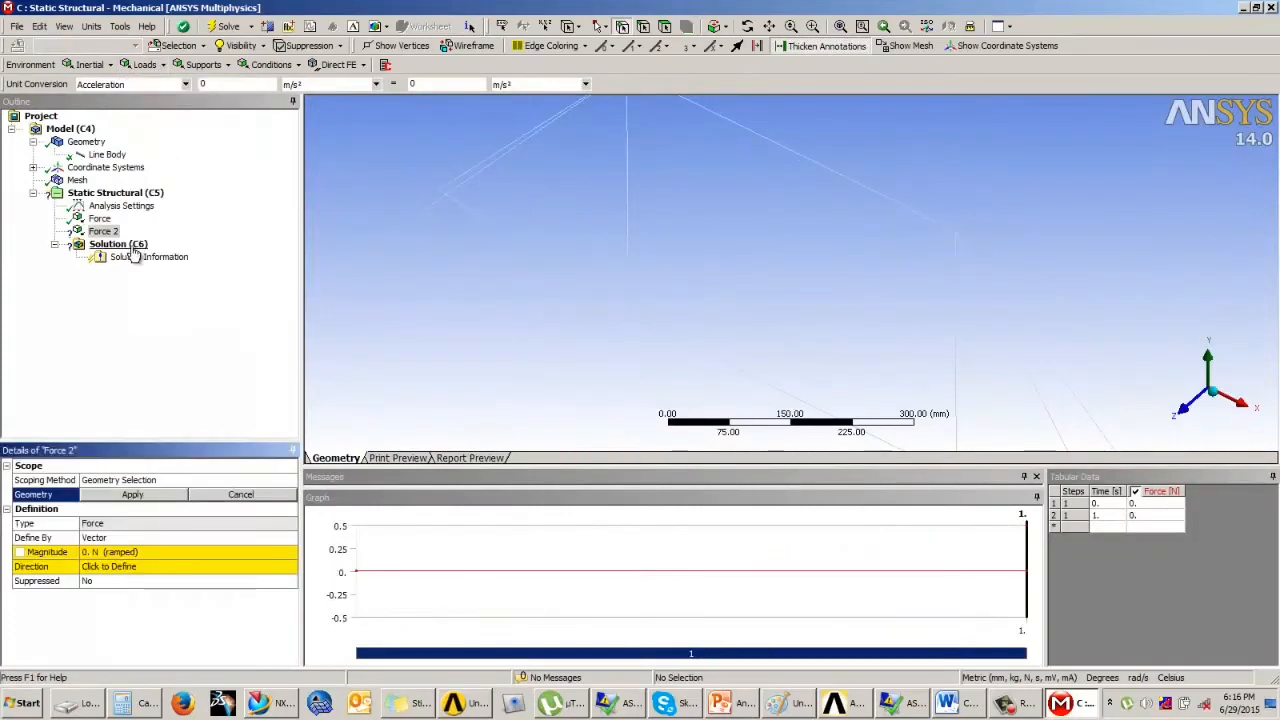
pyautogui.click(787, 310)
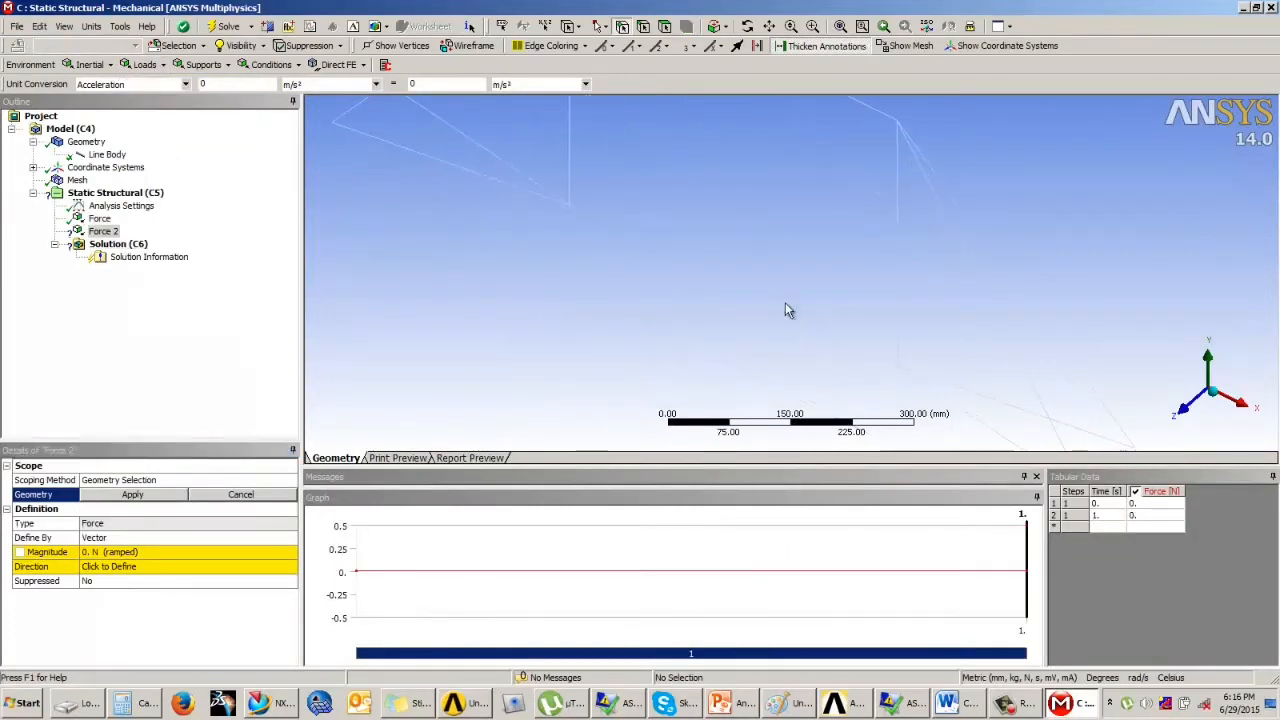
pyautogui.click(894, 366)
pyautogui.click(124, 496)
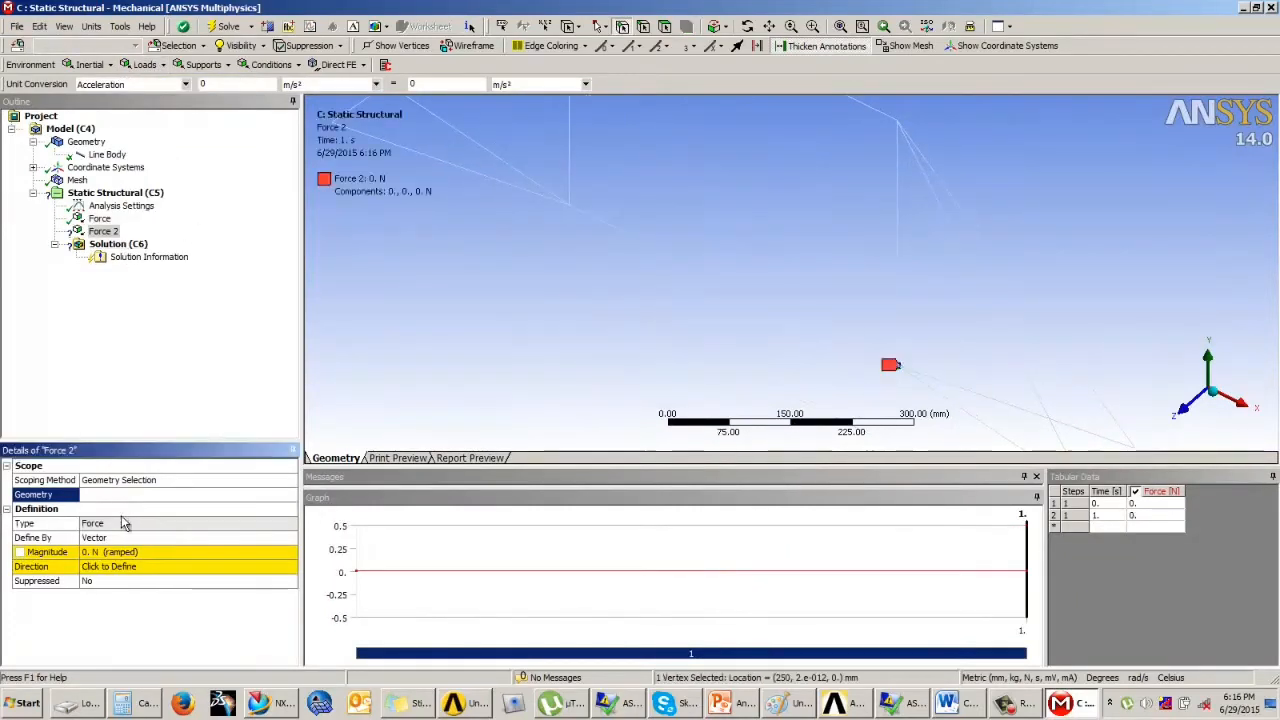
# - Set the pedal crank force magnitude to 2000 N and direct it downward along the vertical seat tube edge
pyautogui.click(111, 554)
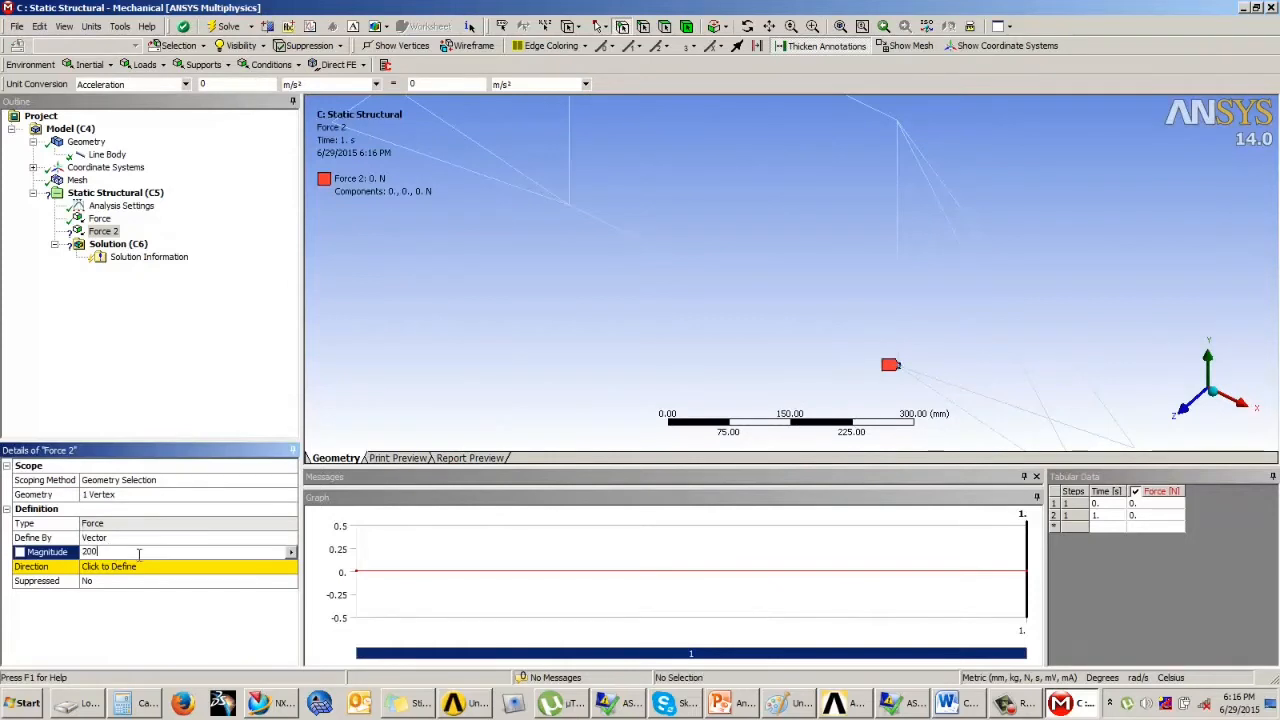
pyautogui.write('2000')
pyautogui.press('Return')
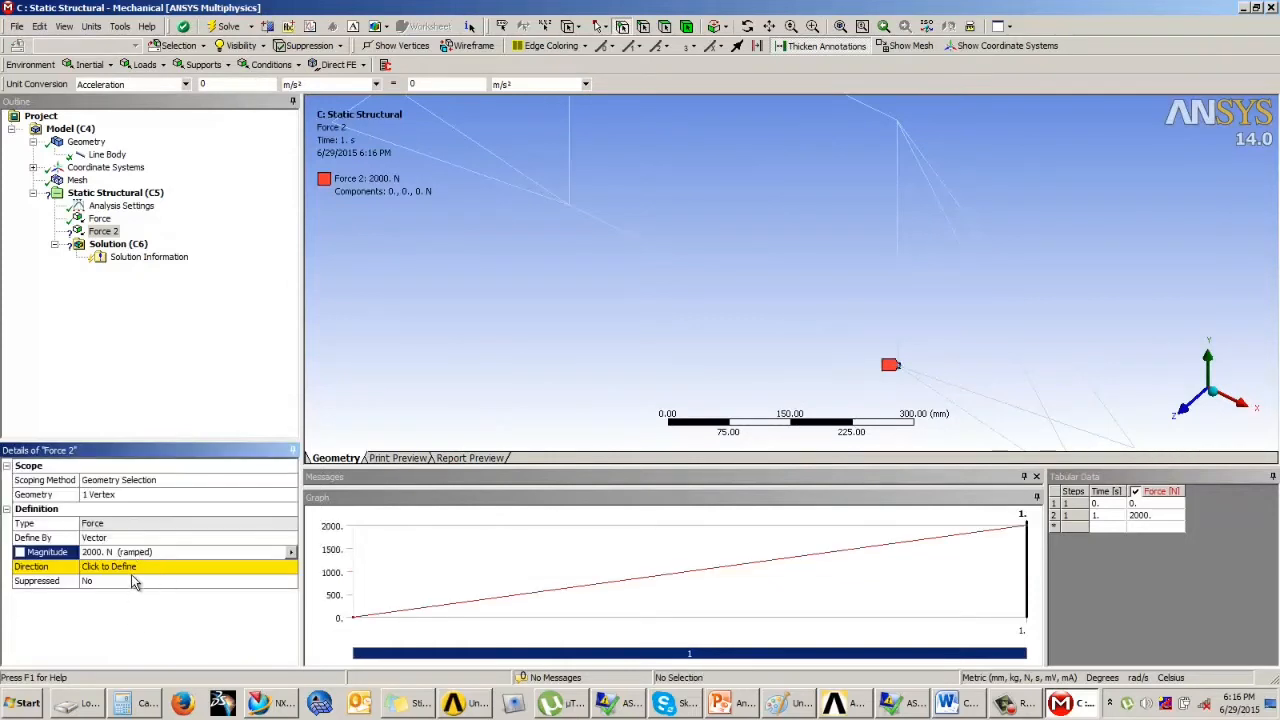
pyautogui.click(131, 567)
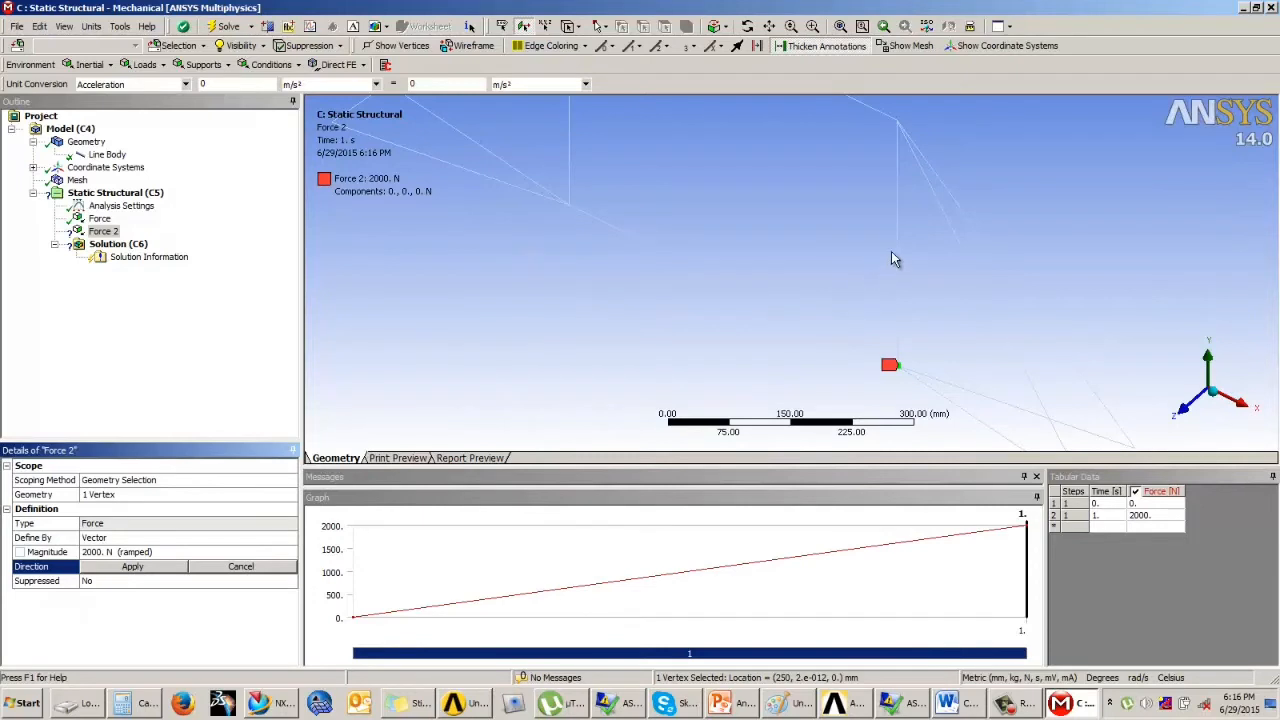
pyautogui.click(897, 259)
pyautogui.click(132, 567)
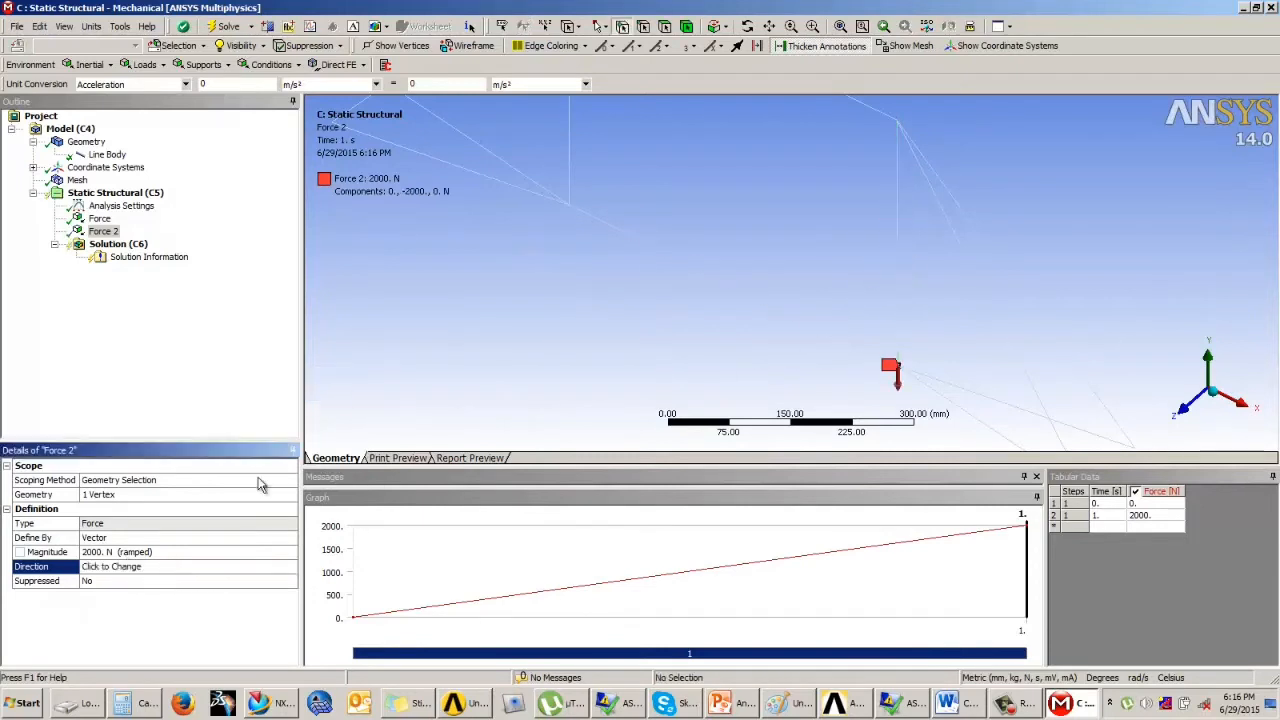
# - Add a fixed support on the four outer end vertices of the frame, two at the front and two at the rear
pyautogui.scroll(-4, 680, 322)
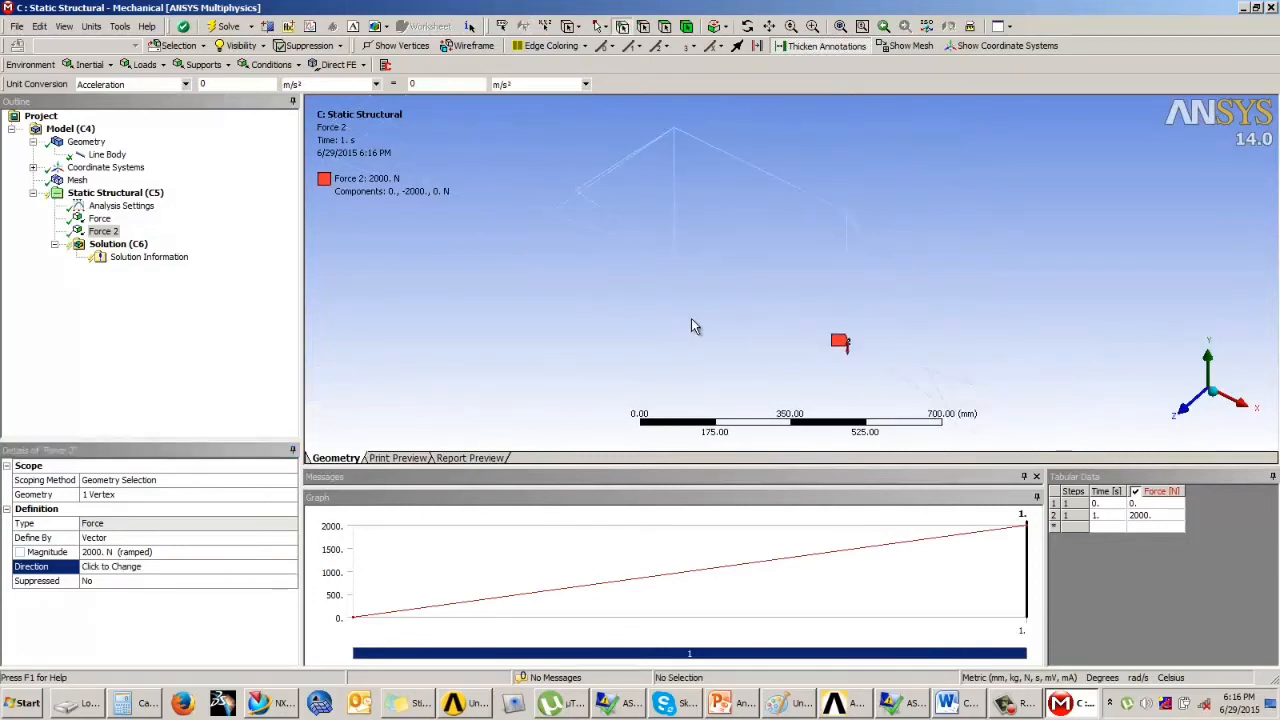
pyautogui.moveTo(691, 326); pyautogui.dragTo(766, 309, button='middle')
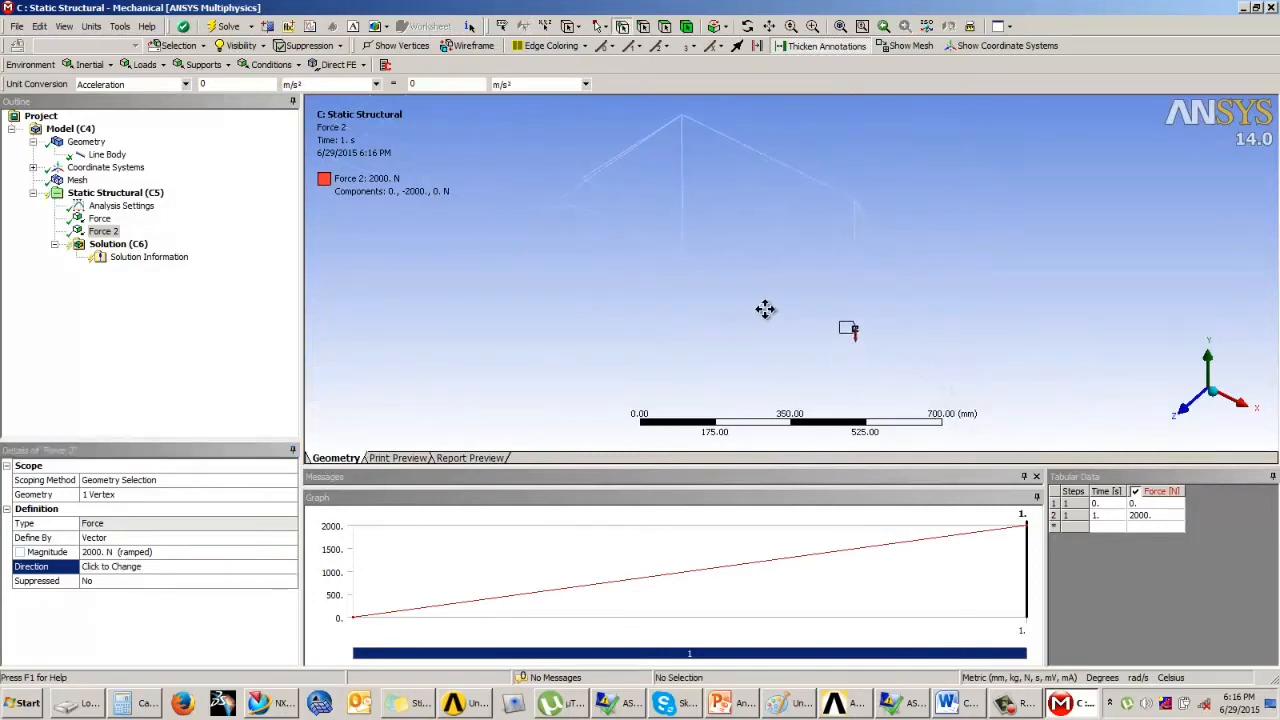
pyautogui.click(204, 64)
pyautogui.click(210, 85)
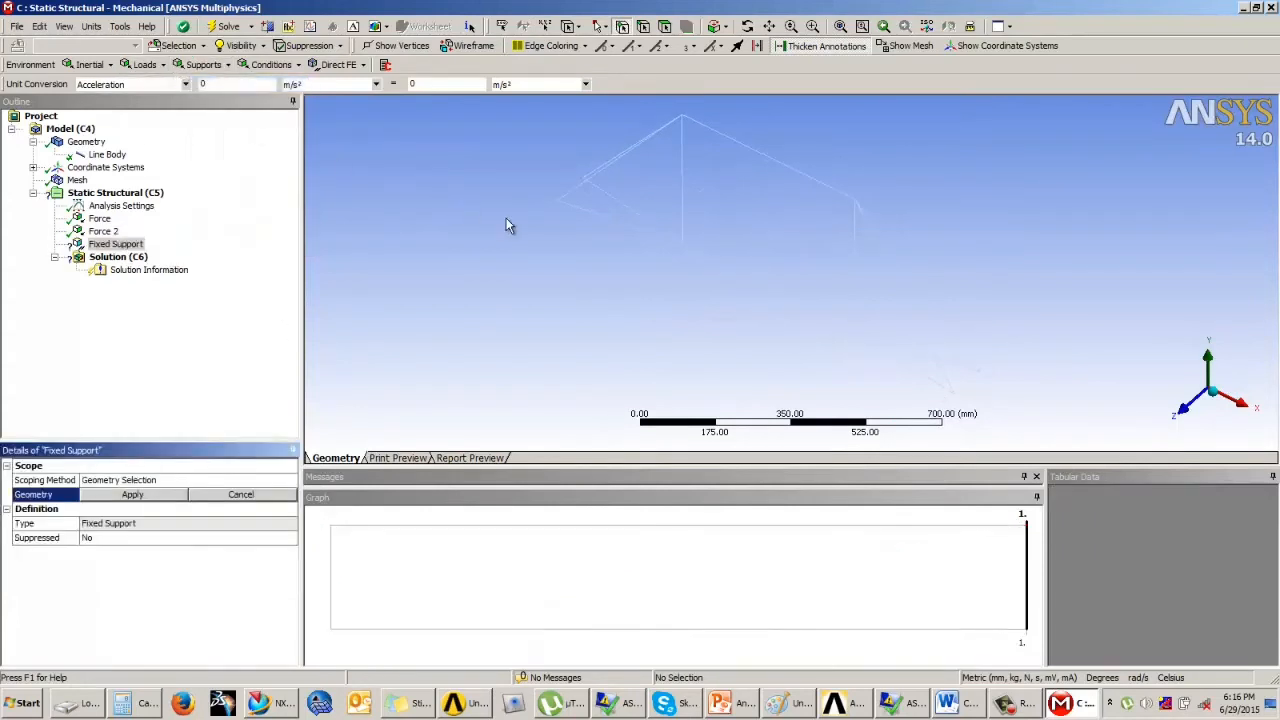
pyautogui.click(557, 201)
pyautogui.keyDown('ctrl'); pyautogui.click(583, 178); pyautogui.keyUp('ctrl')
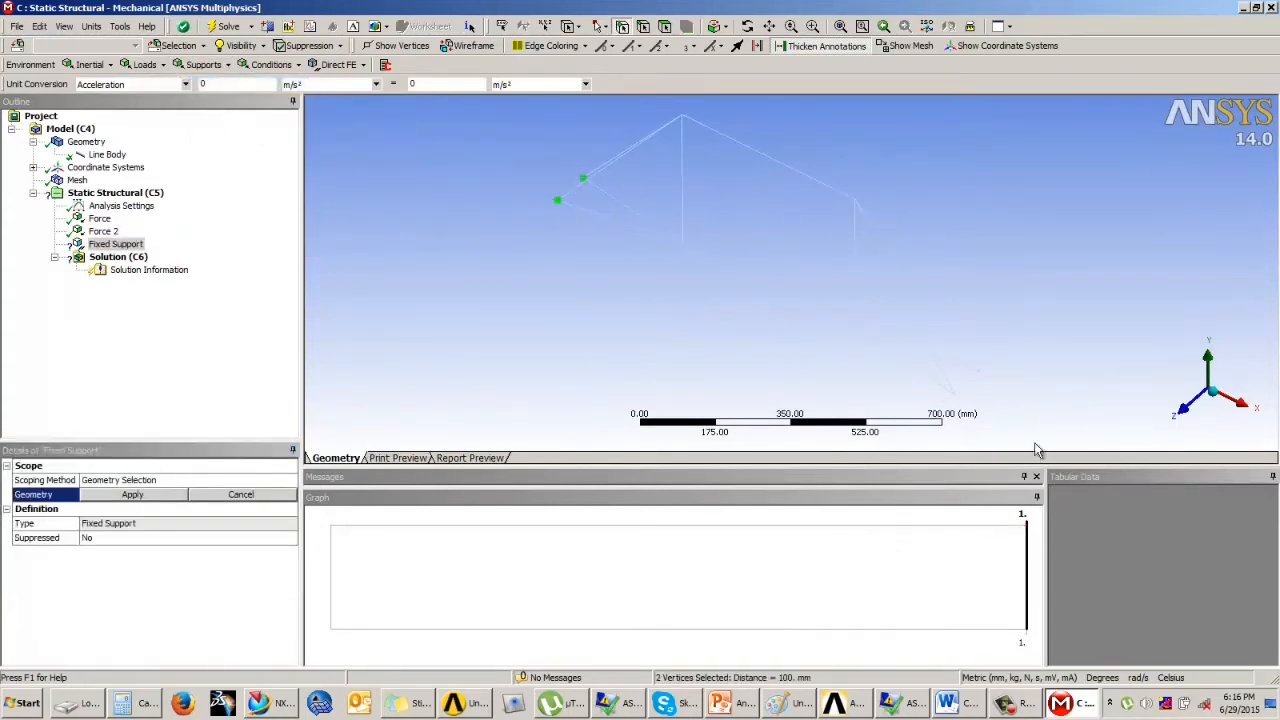
pyautogui.keyDown('ctrl'); pyautogui.click(955, 395); pyautogui.keyUp('ctrl')
pyautogui.keyDown('ctrl'); pyautogui.click(980, 373); pyautogui.keyUp('ctrl')
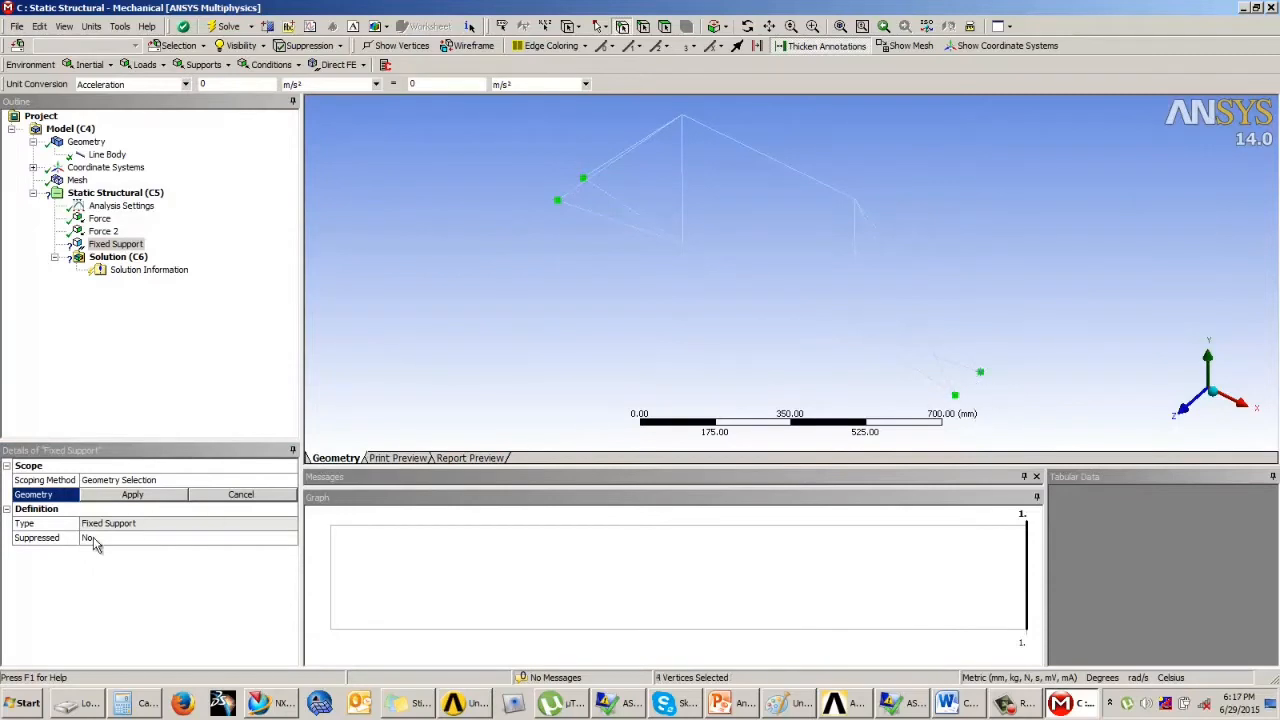
pyautogui.click(133, 496)
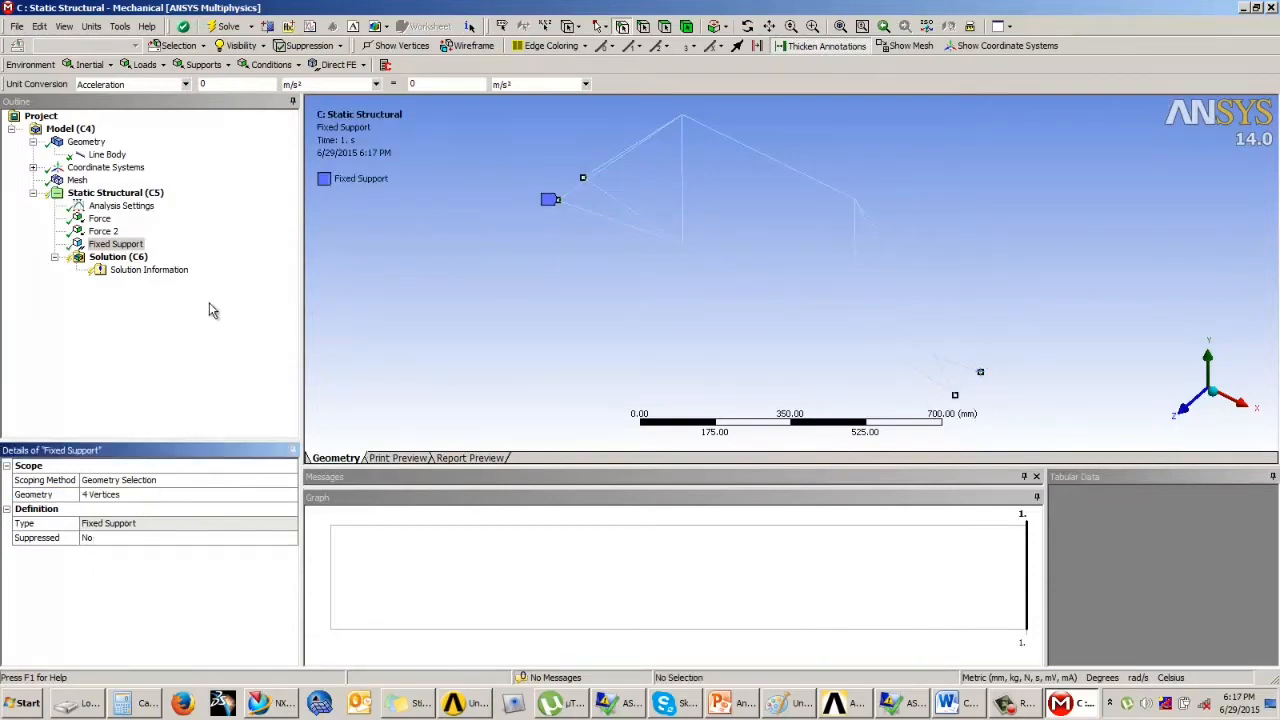
# - Add a total deformation result to the solution
pyautogui.click(118, 257)
pyautogui.click(100, 68)
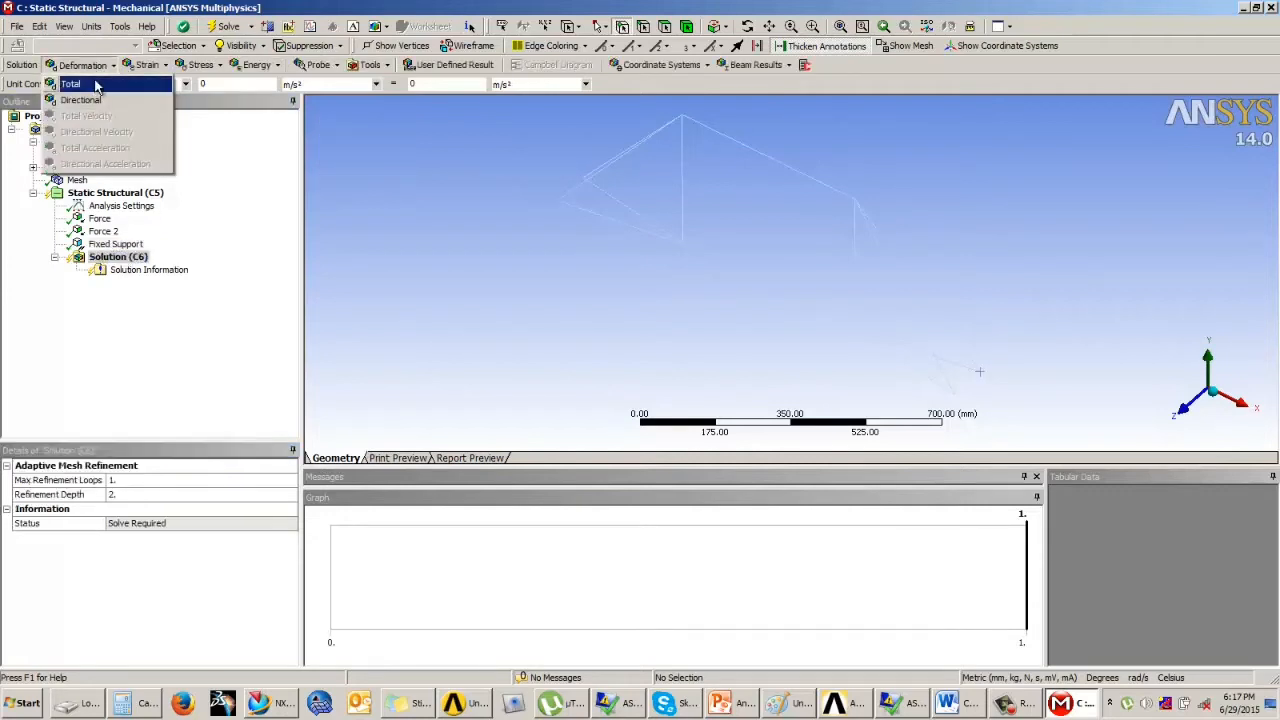
pyautogui.click(90, 85)
pyautogui.click(184, 68)
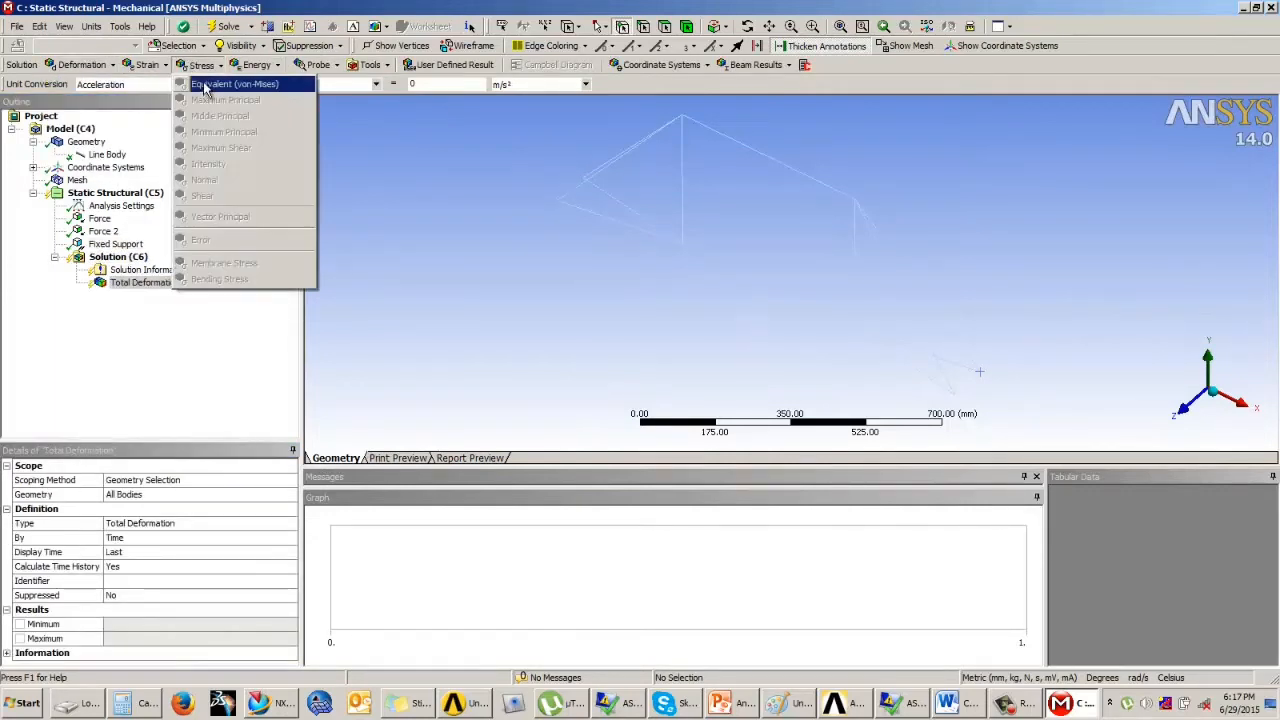
pyautogui.click(146, 71)
pyautogui.click(147, 66)
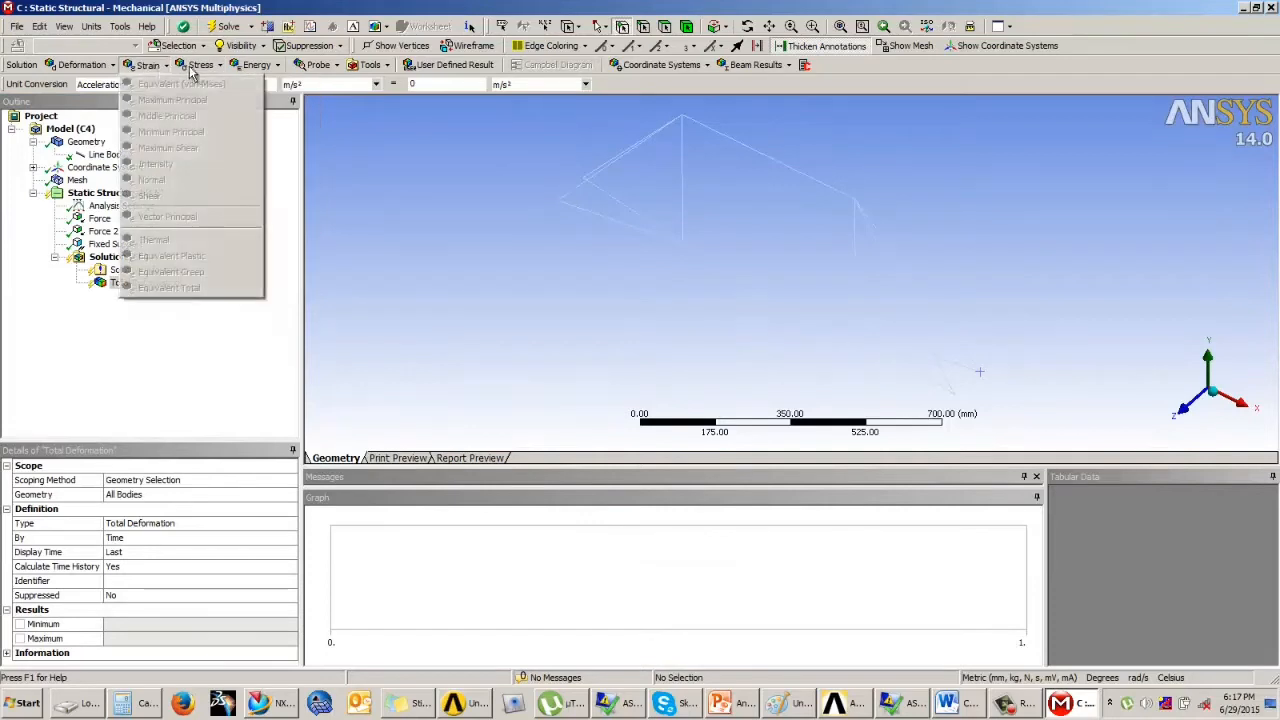
pyautogui.click(169, 416)
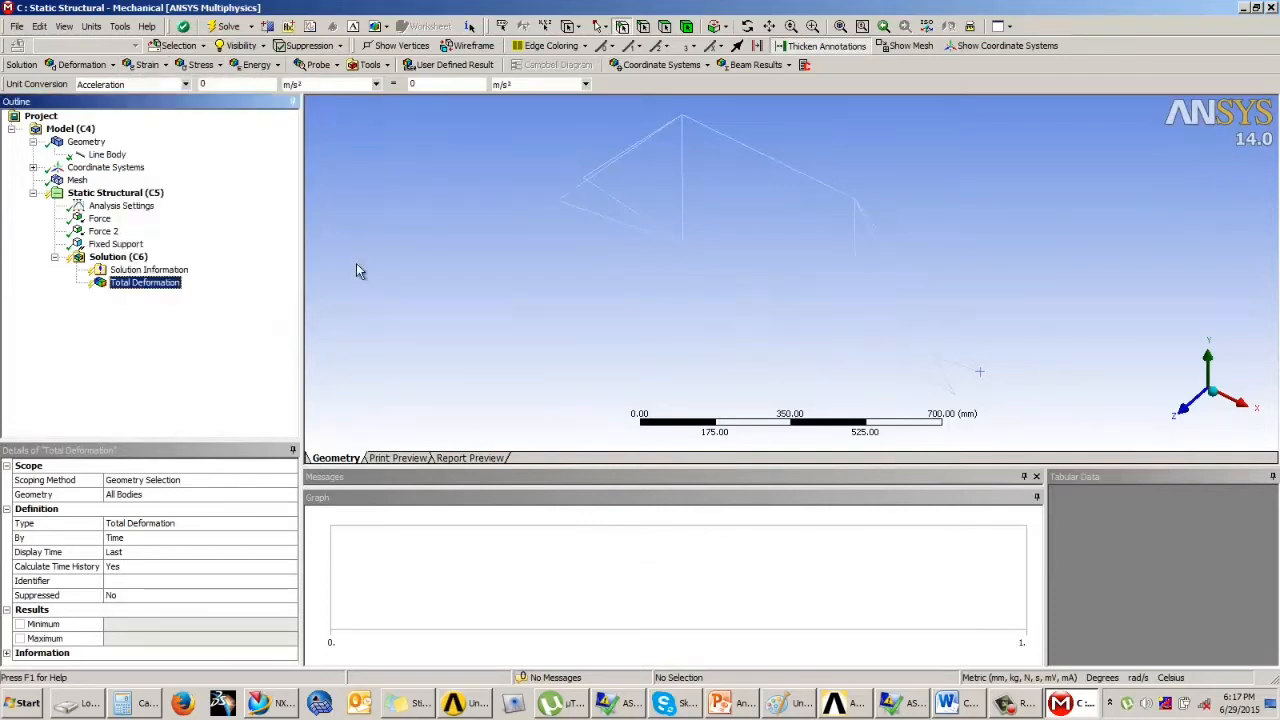
# - Add a Beam Tool to the solution and solve the static structural analysis
pyautogui.click(369, 64)
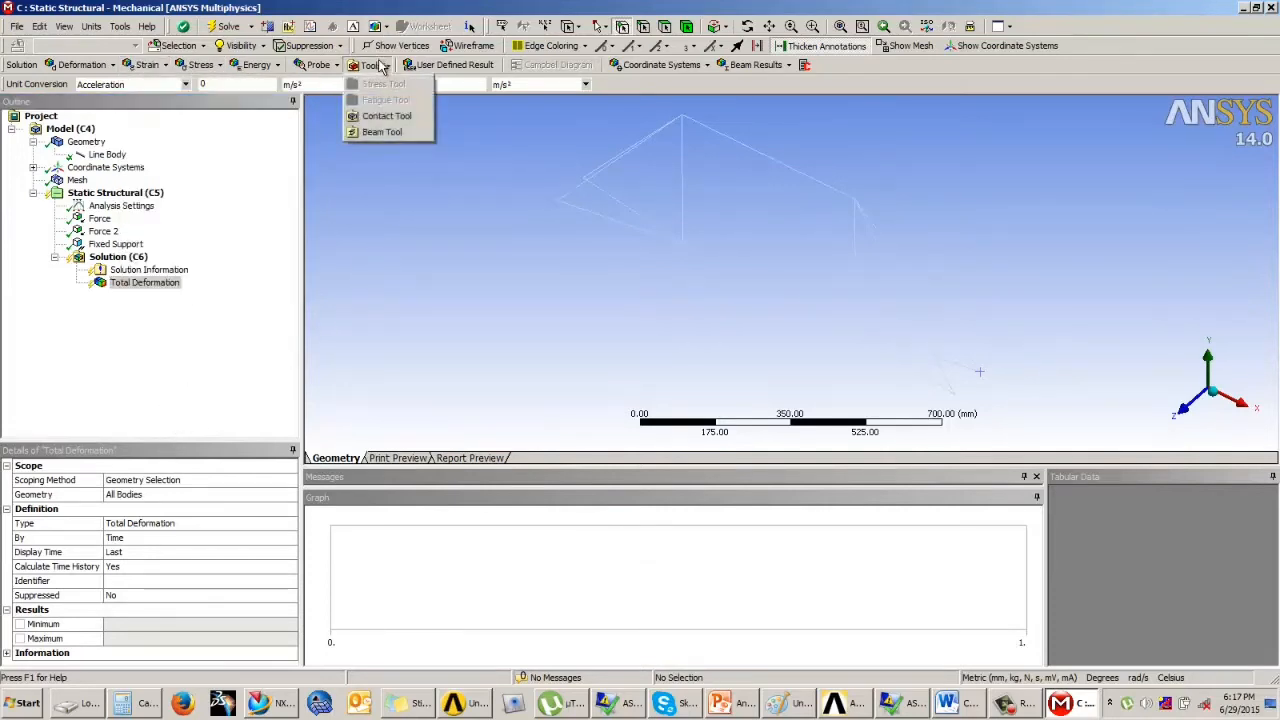
pyautogui.click(382, 133)
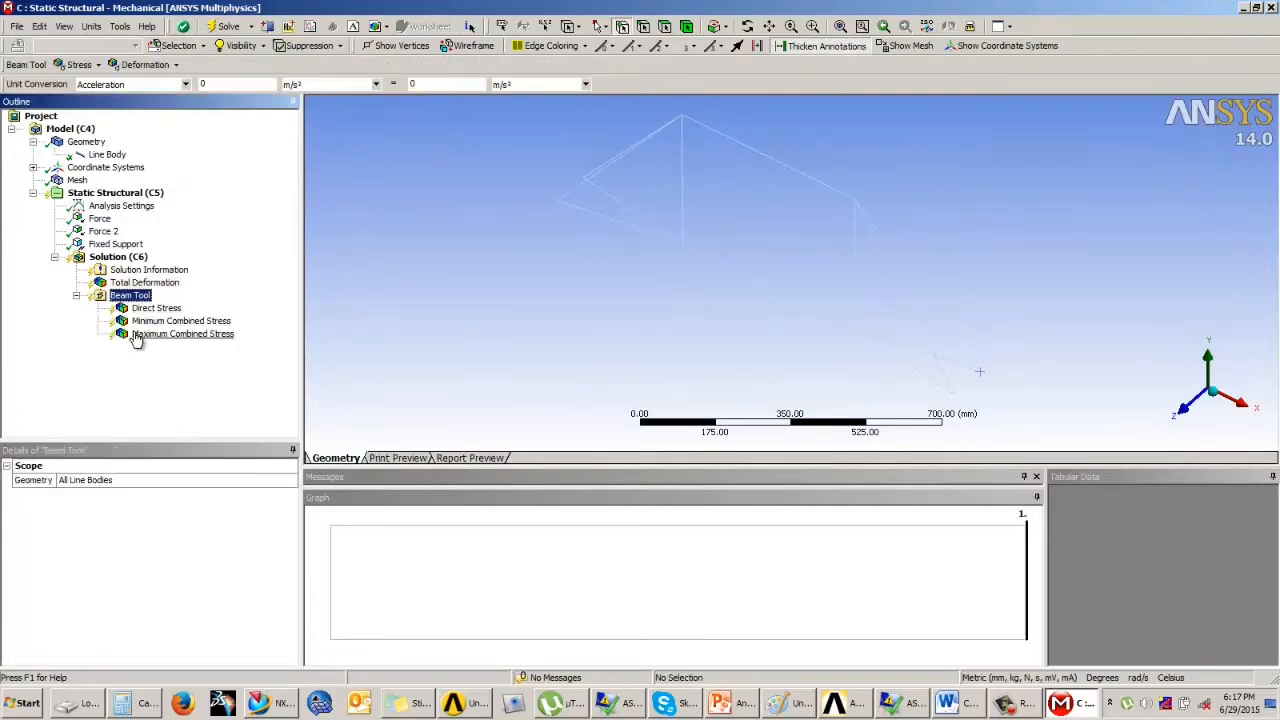
pyautogui.rightClick(122, 258)
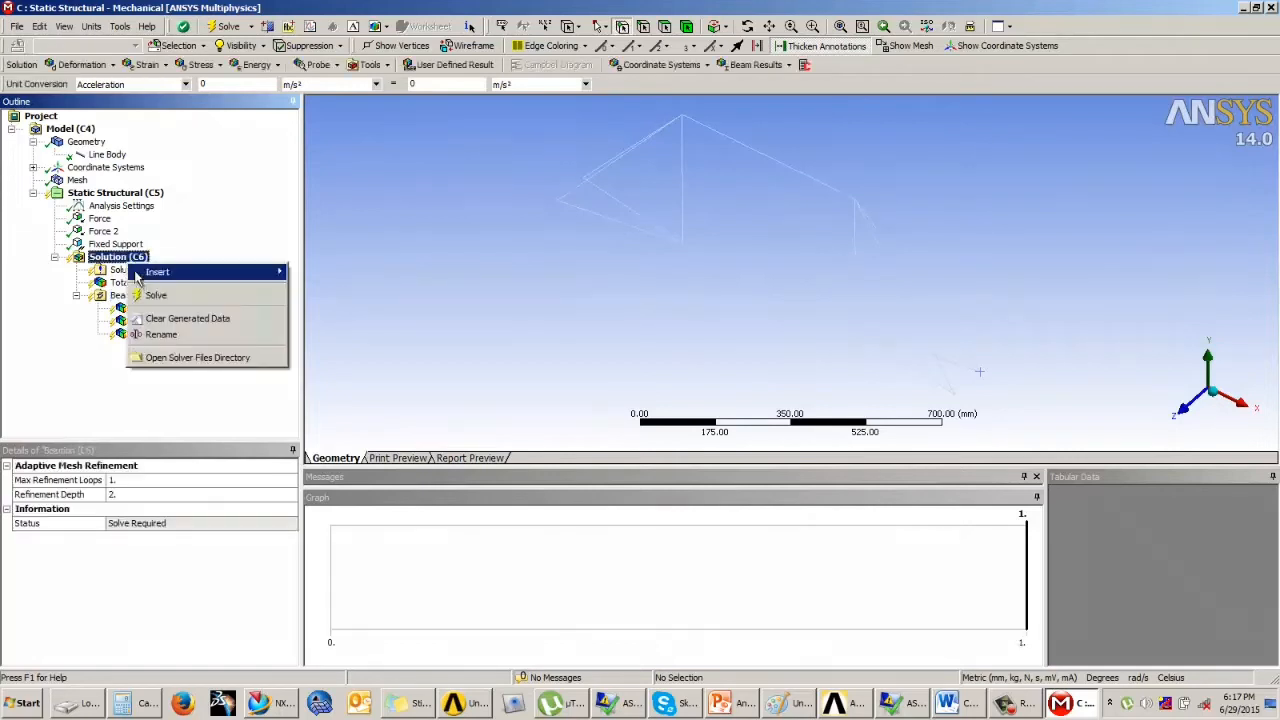
pyautogui.click(160, 294)
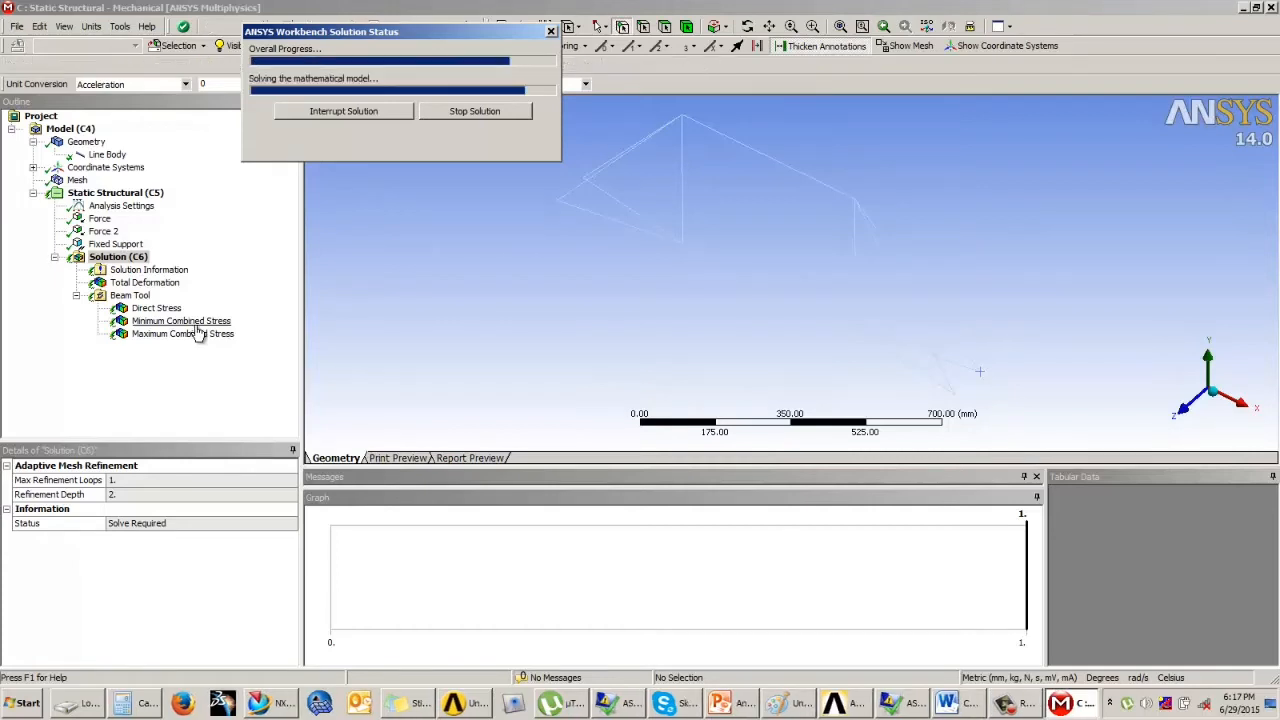
# - Display the total deformation result and examine the deformed frame from a rotated view
pyautogui.click(140, 283)
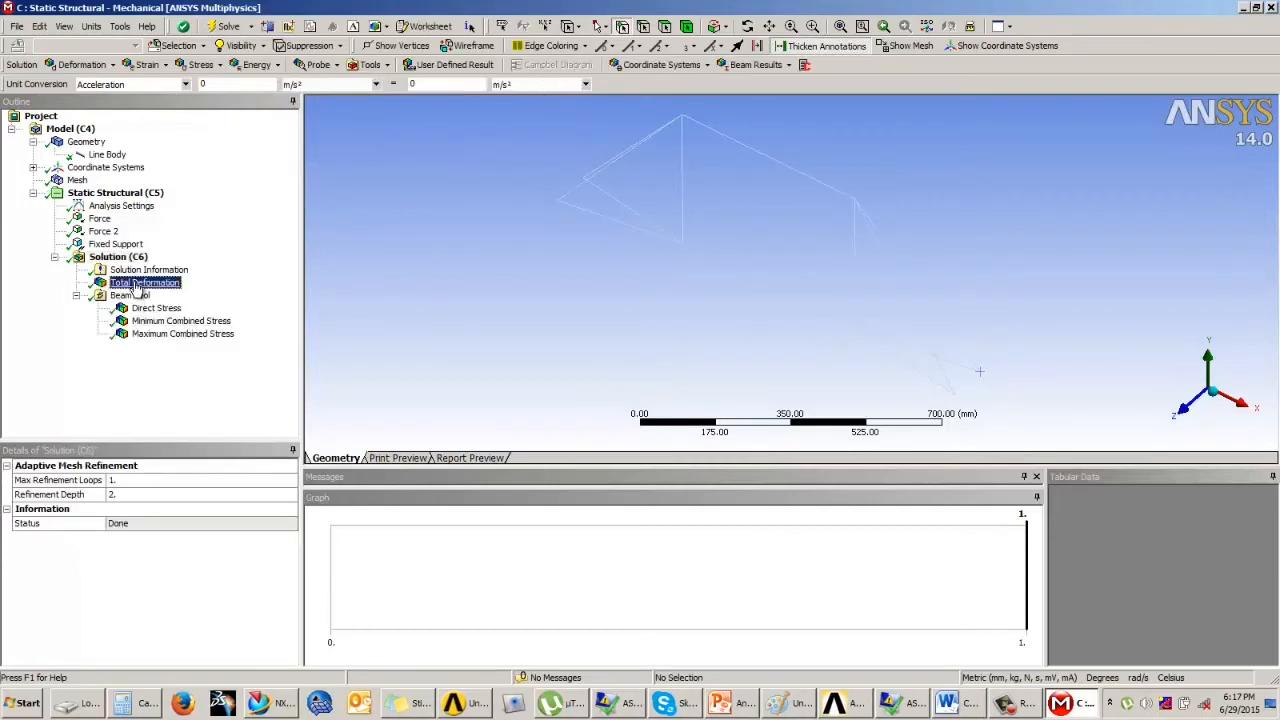
pyautogui.moveTo(666, 274); pyautogui.dragTo(775, 248)
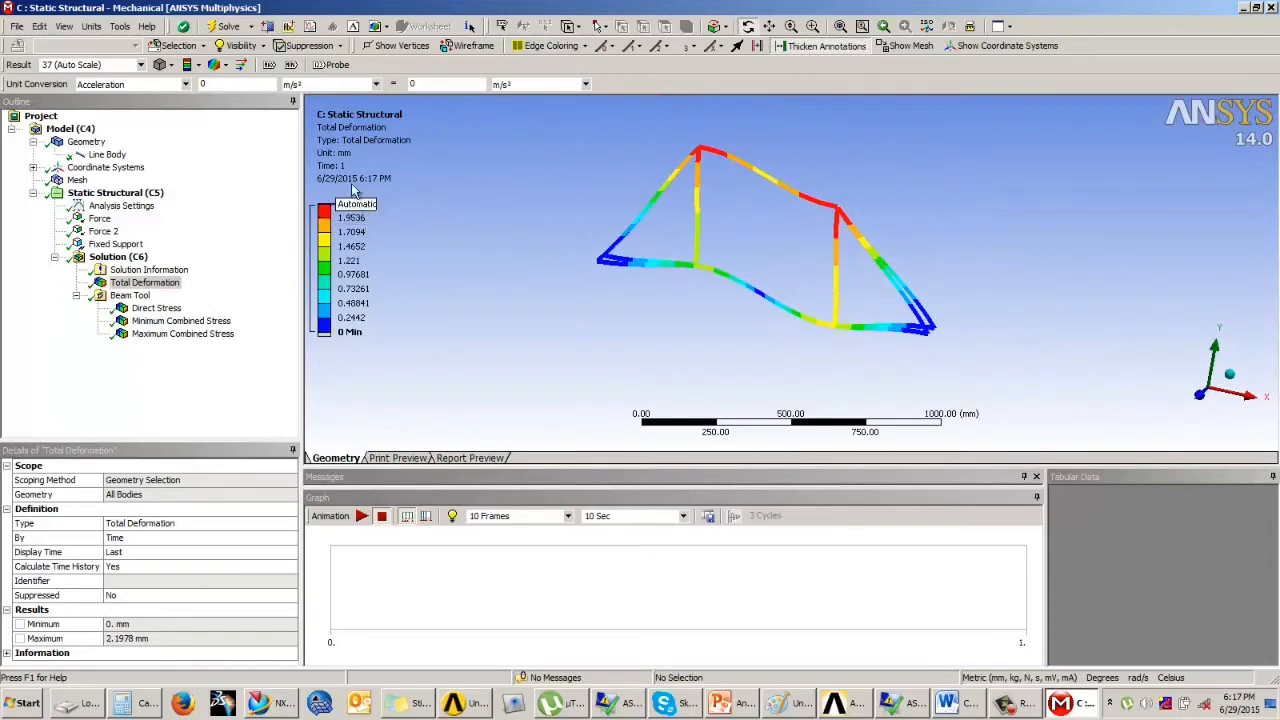
# - Play the total deformation animation, and display and animate the Beam Tool's direct stress result
pyautogui.click(361, 516)
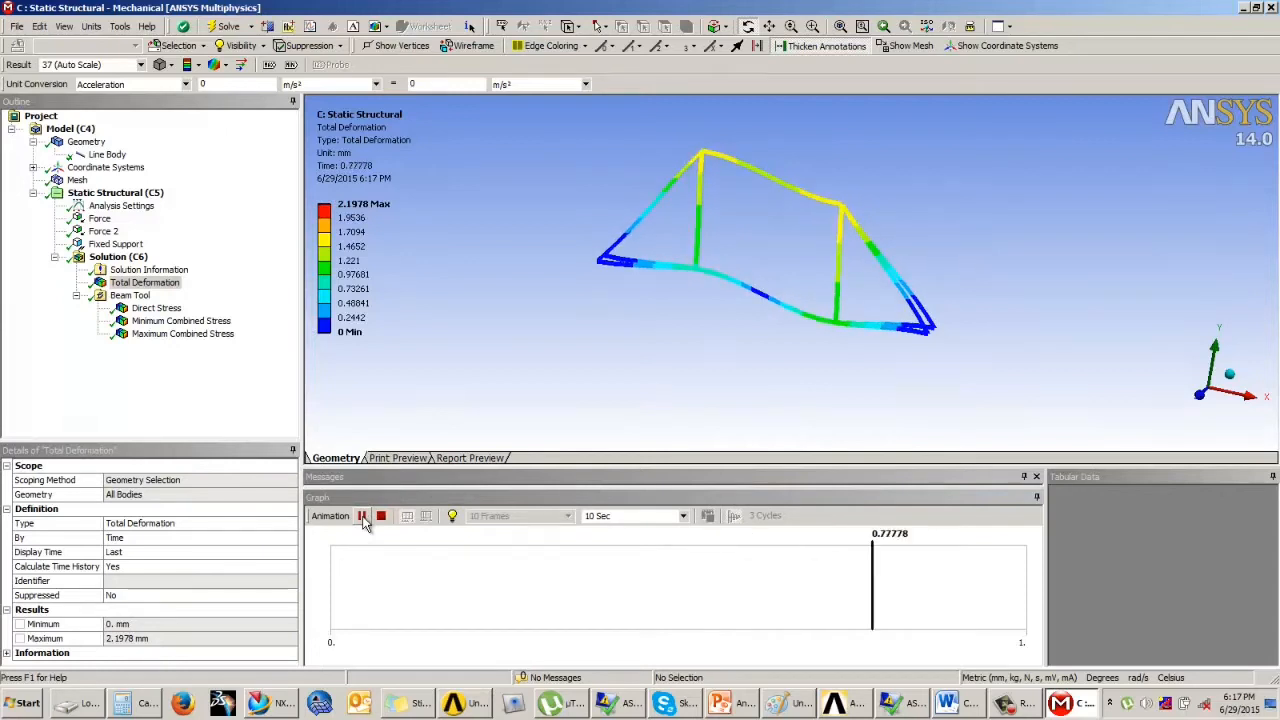
pyautogui.click(381, 516)
pyautogui.click(156, 308)
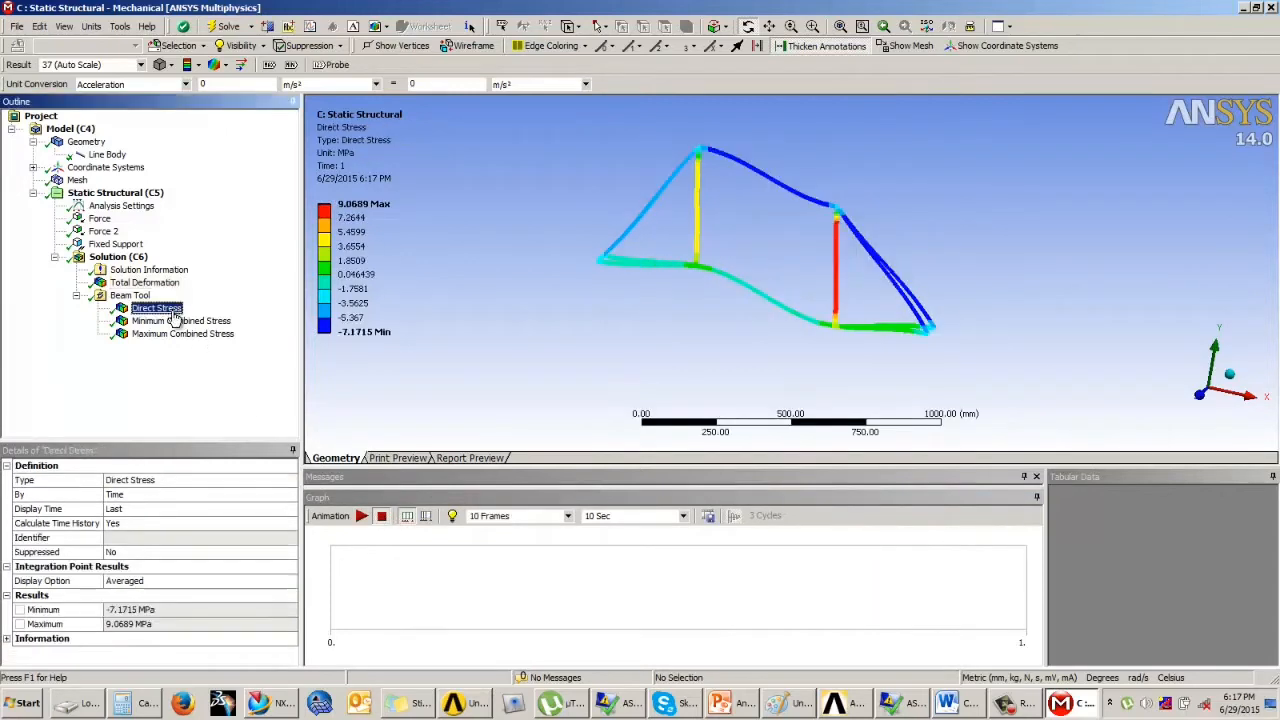
pyautogui.moveTo(666, 313)
pyautogui.mouseDown()
pyautogui.moveTo(675, 295)
pyautogui.moveTo(647, 314)
pyautogui.mouseUp()
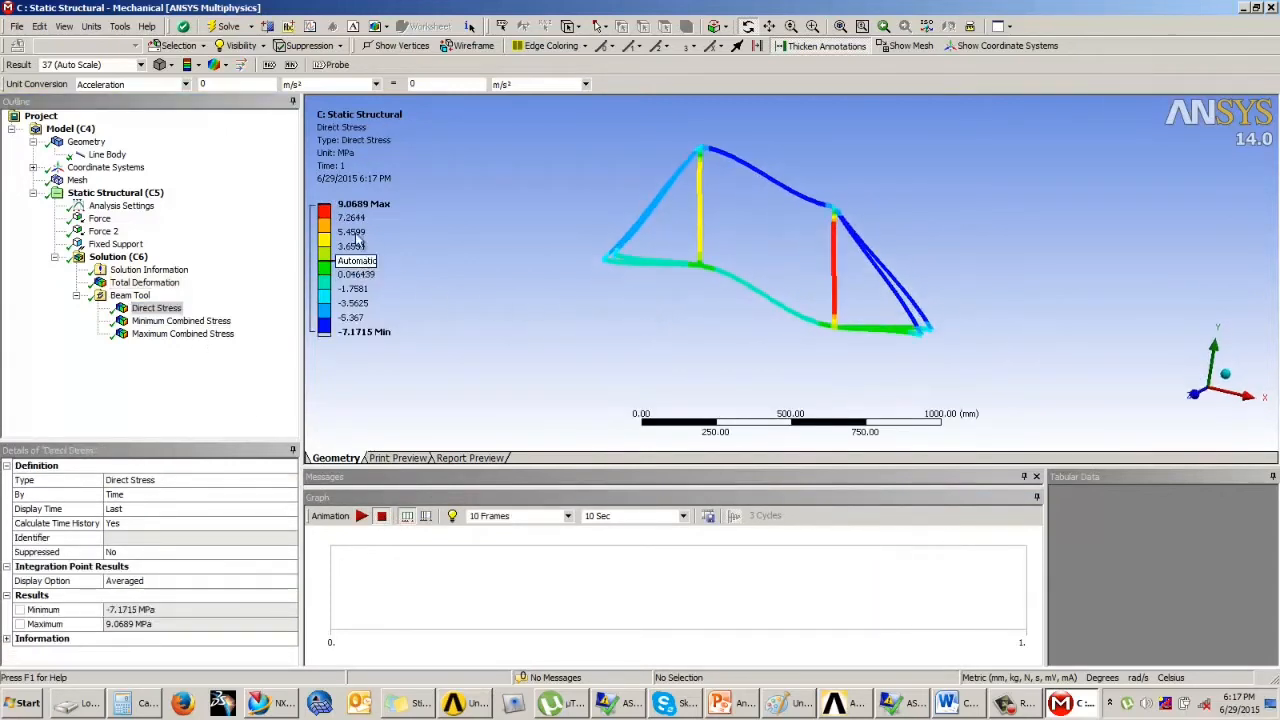
pyautogui.click(363, 517)
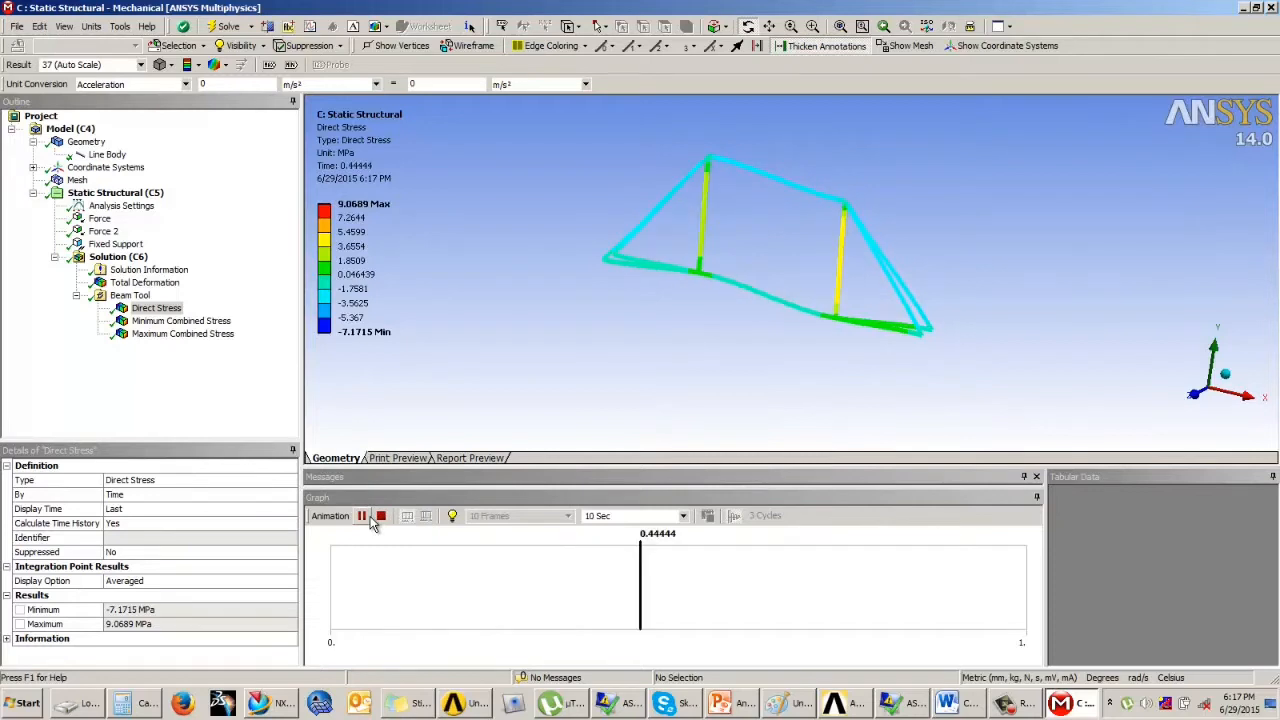
pyautogui.click(380, 517)
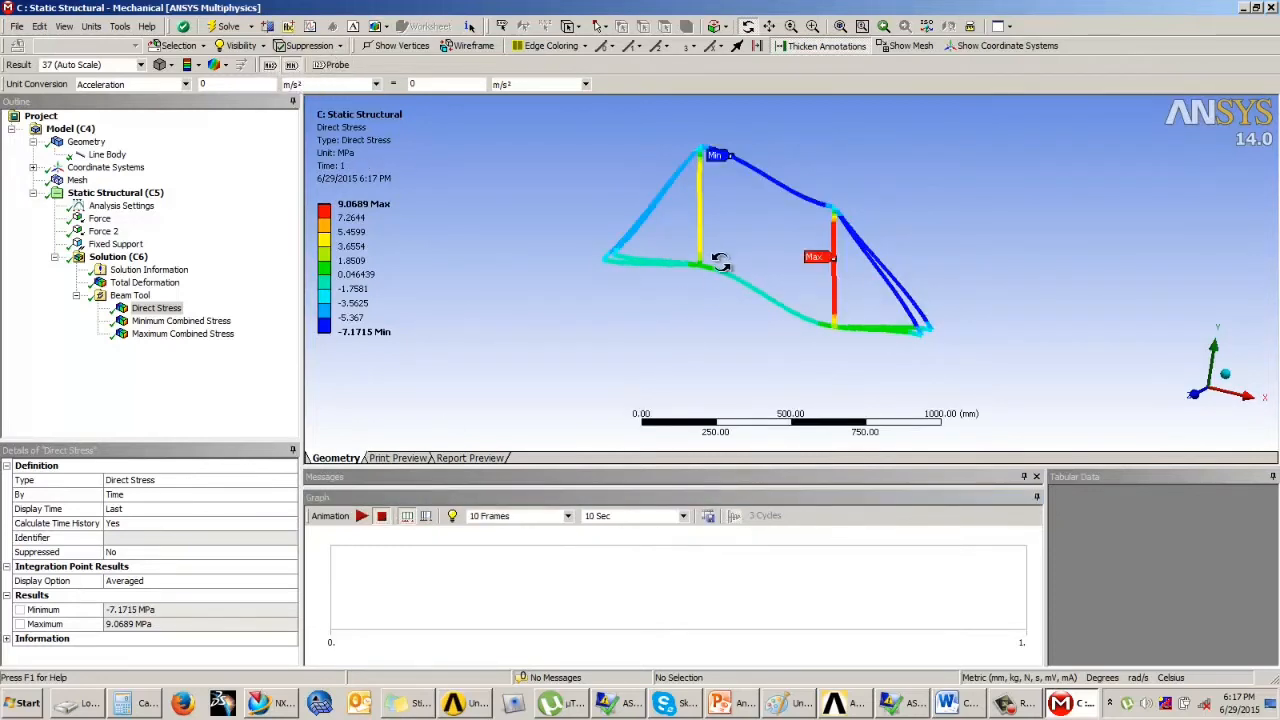
pyautogui.moveTo(720, 262); pyautogui.dragTo(703, 283)
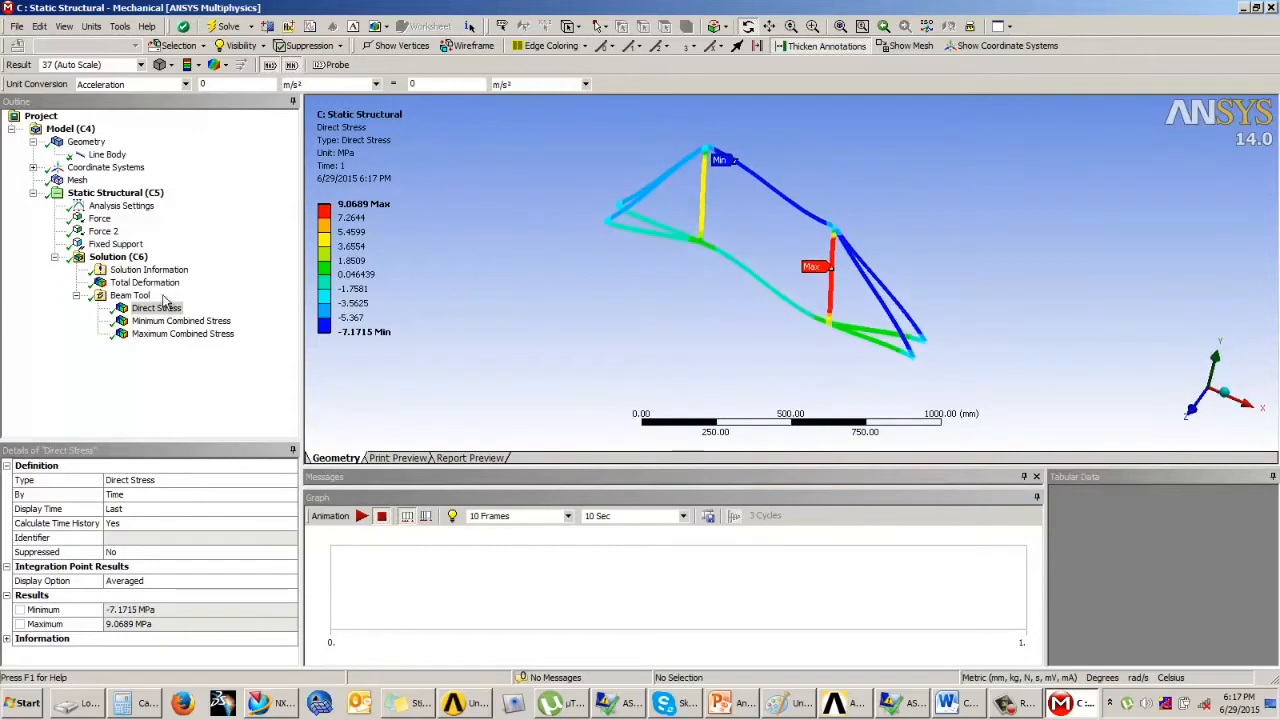
# - Add a bending moment beam result to the solution, evaluate it and view the plotted frame
pyautogui.click(118, 257)
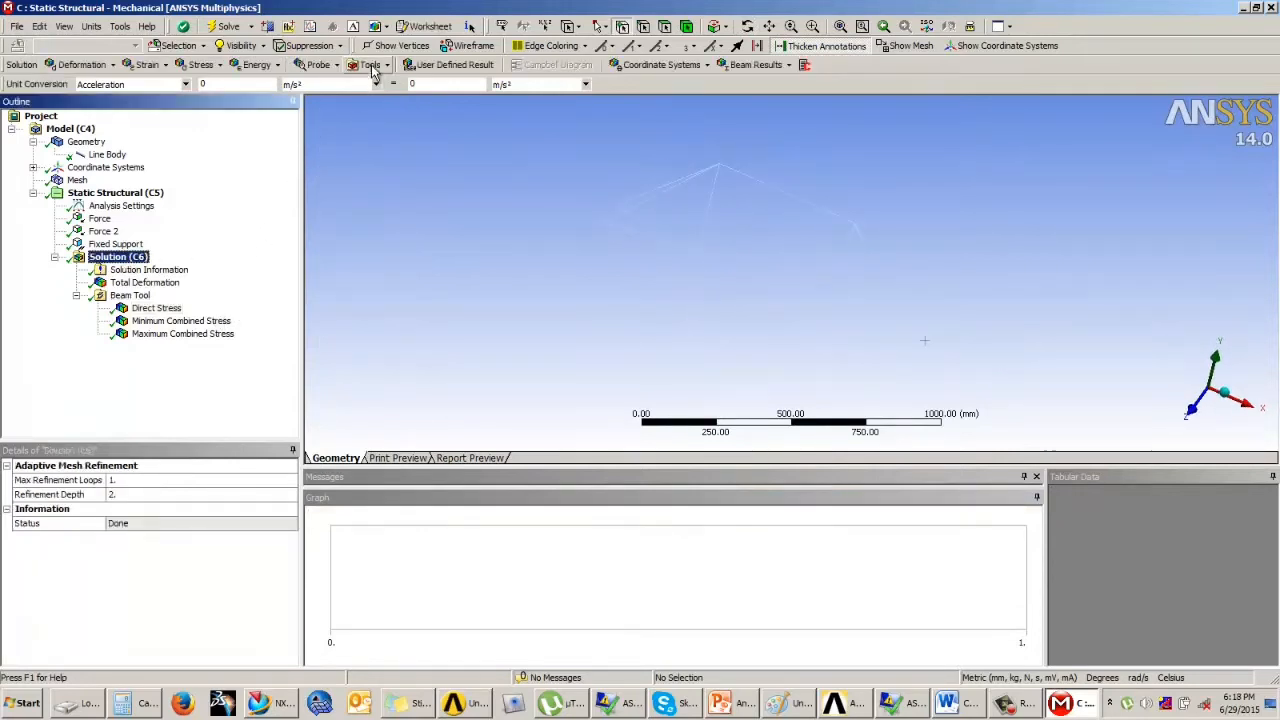
pyautogui.click(201, 66)
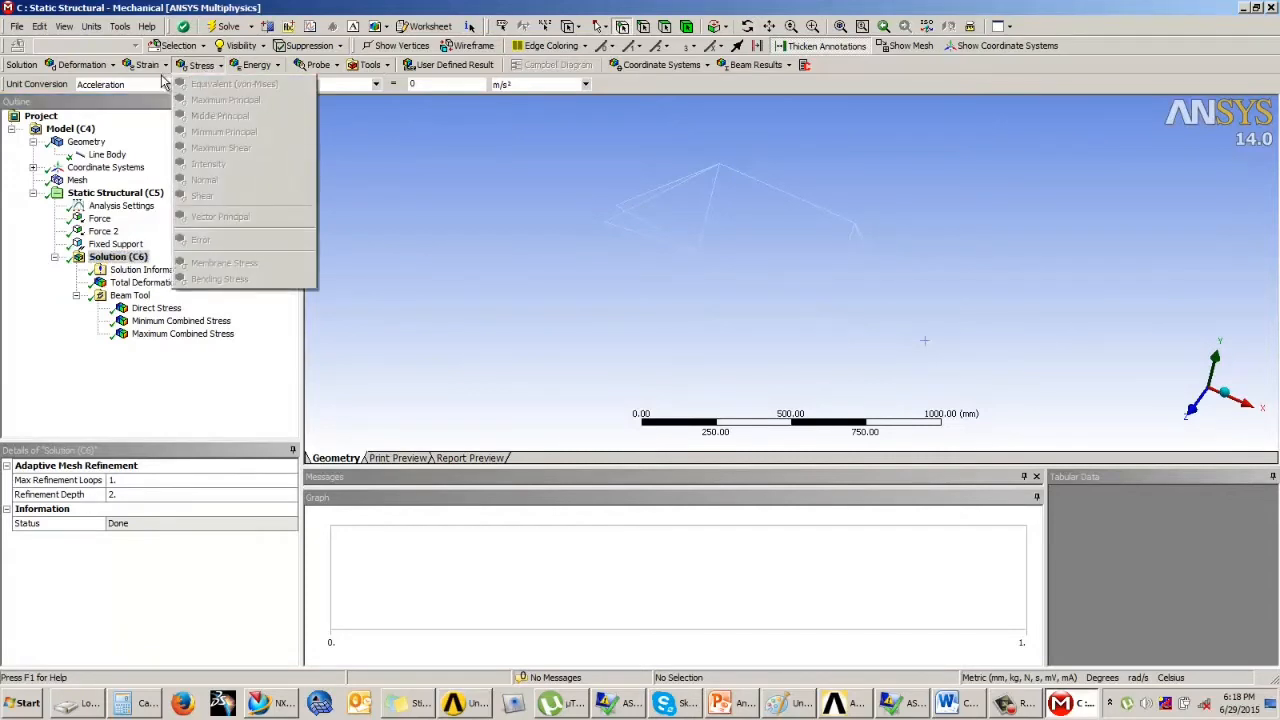
pyautogui.click(373, 70)
pyautogui.click(371, 65)
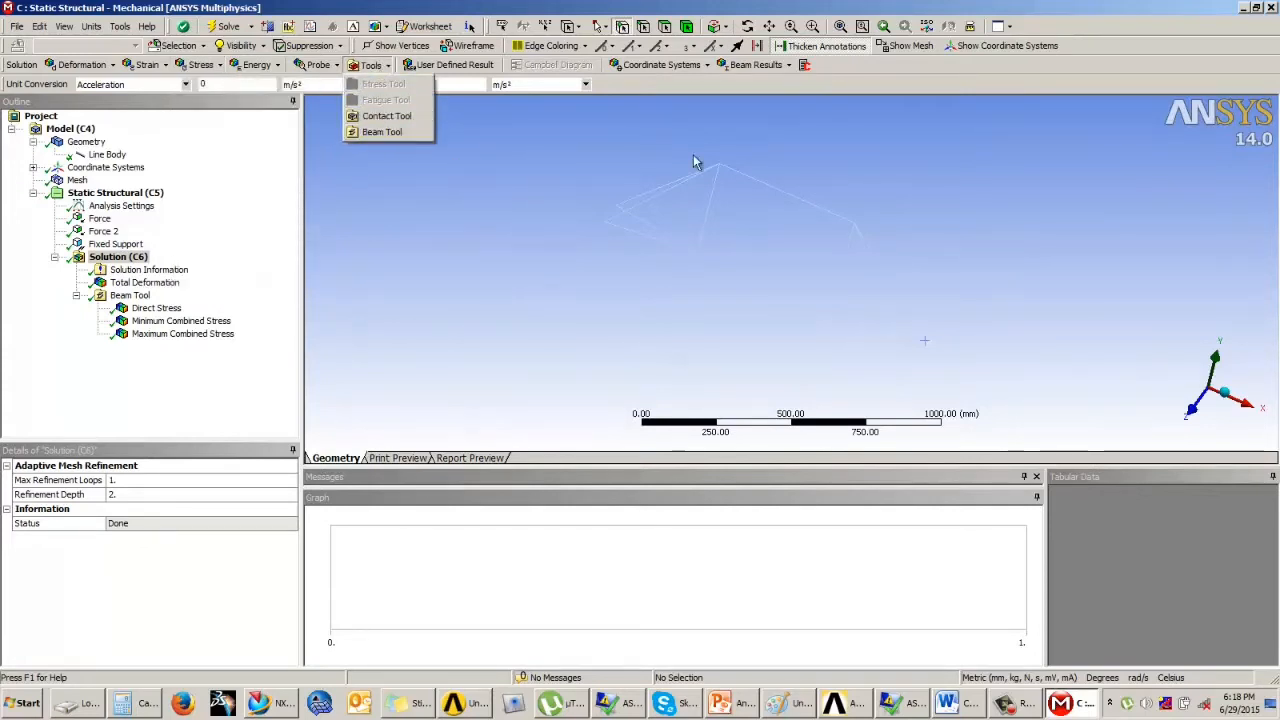
pyautogui.click(768, 66)
pyautogui.click(770, 66)
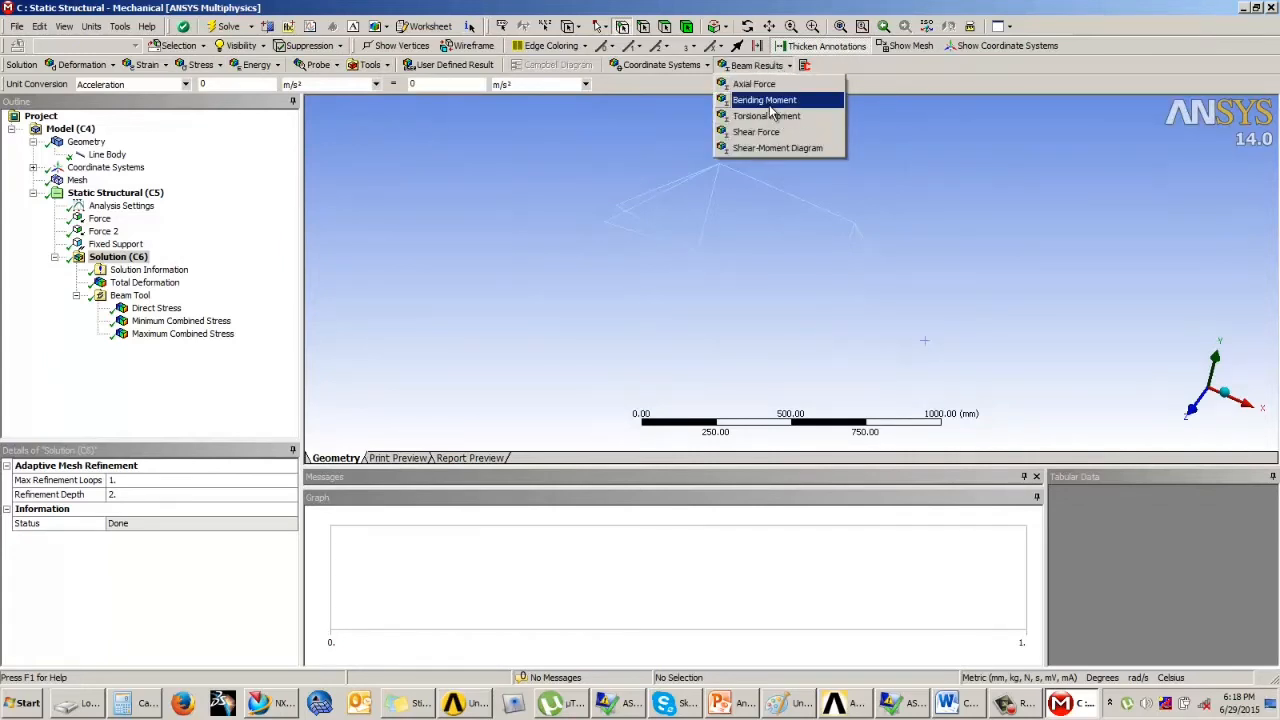
pyautogui.click(771, 101)
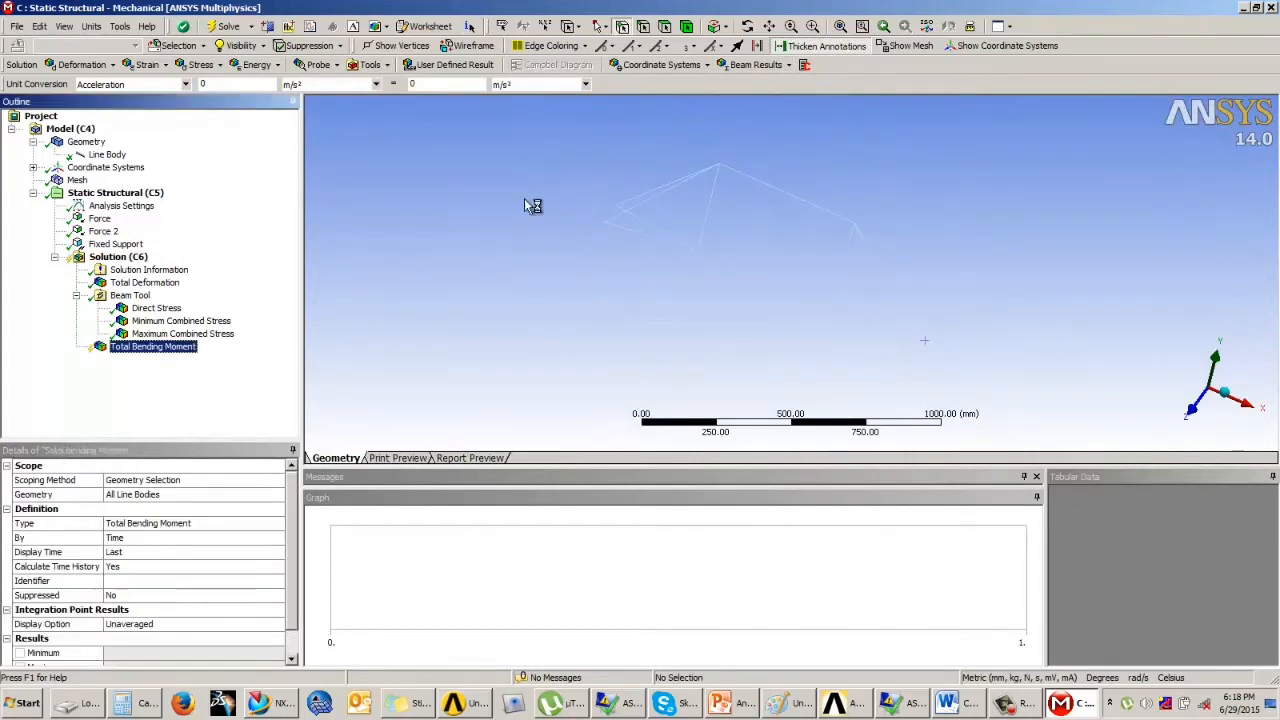
pyautogui.rightClick(171, 348)
pyautogui.click(200, 382)
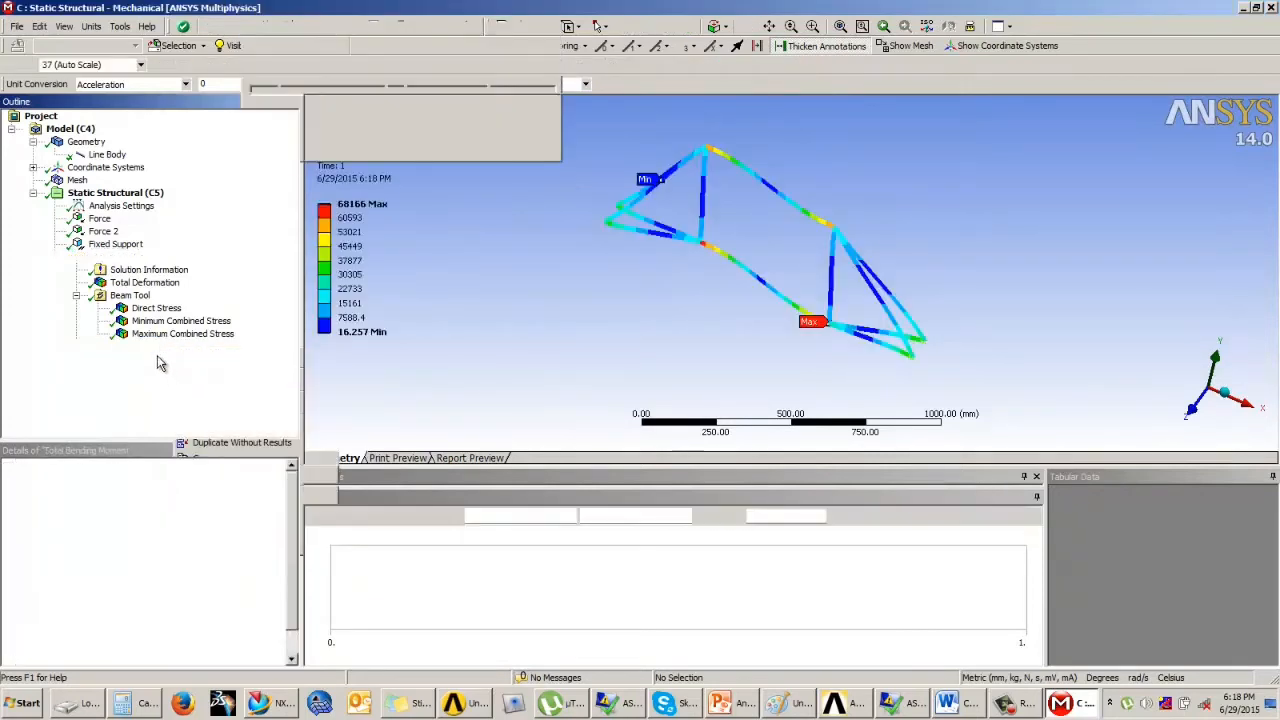
pyautogui.moveTo(677, 252); pyautogui.dragTo(668, 244, button='middle')
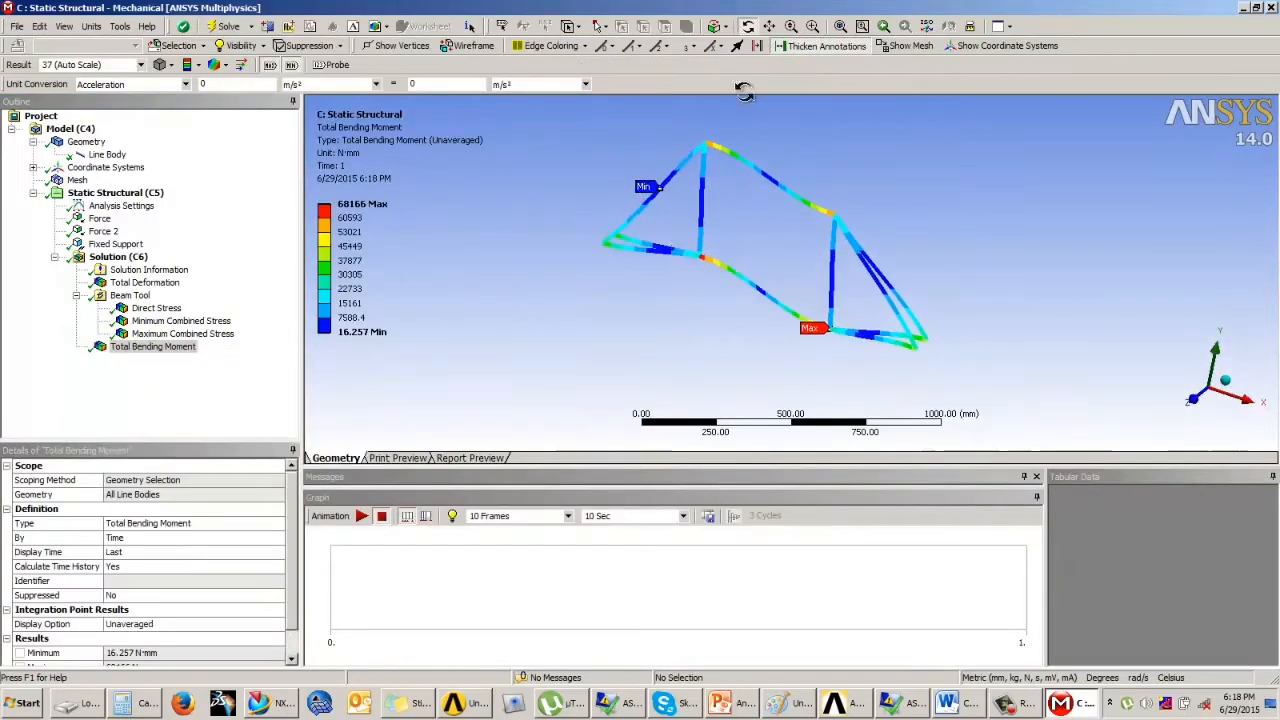
# - Add a shear force beam result to the solution, evaluate it and examine the plot from rotated views
pyautogui.click(145, 283)
pyautogui.click(130, 295)
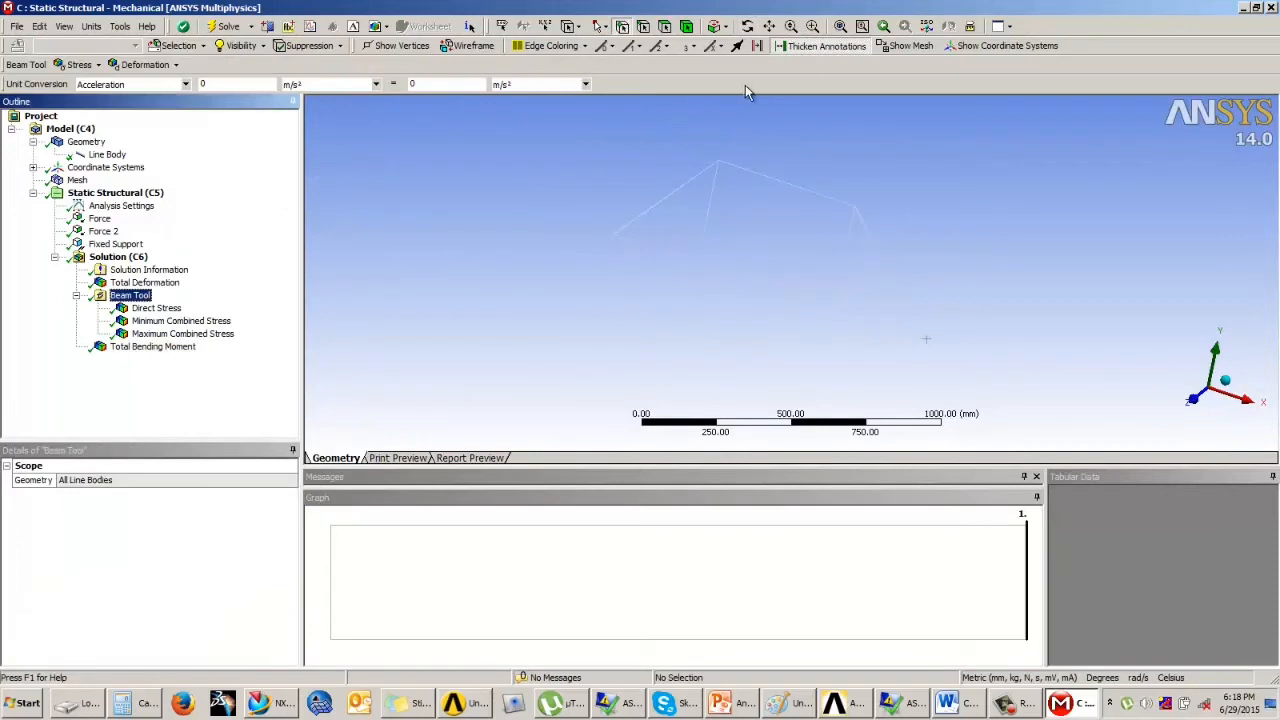
pyautogui.click(133, 297)
pyautogui.click(118, 256)
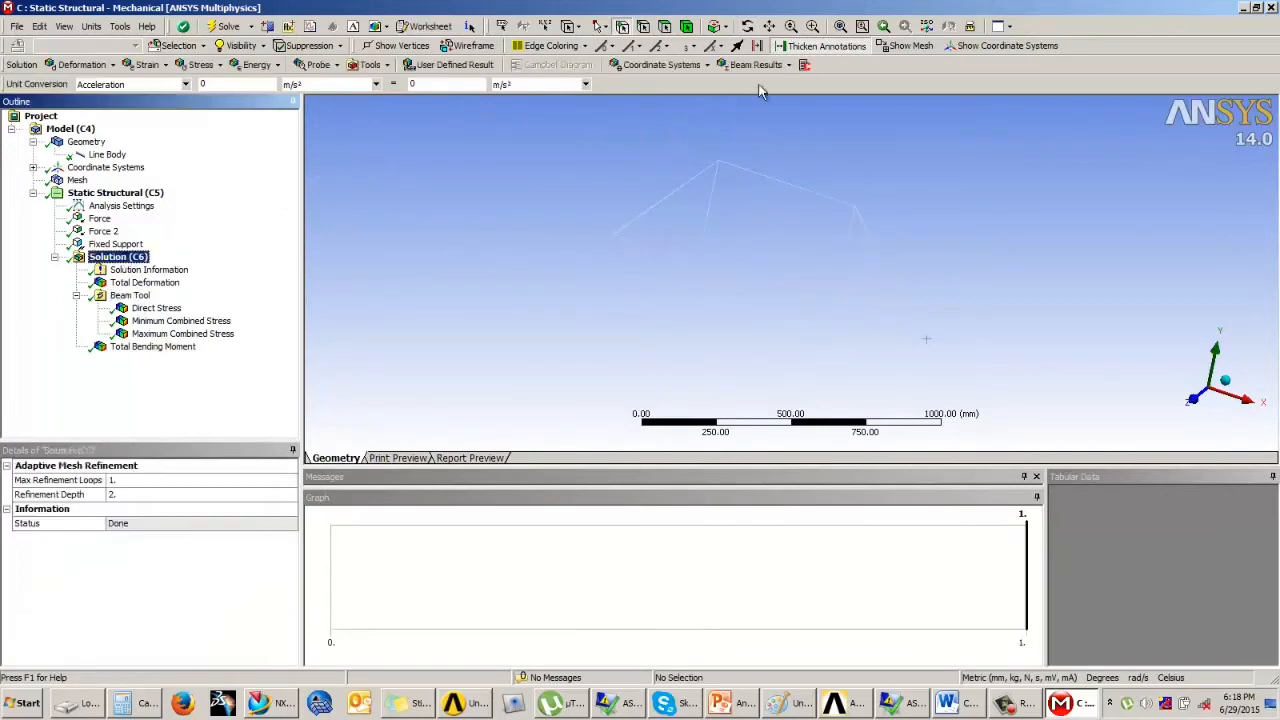
pyautogui.click(756, 65)
pyautogui.click(763, 135)
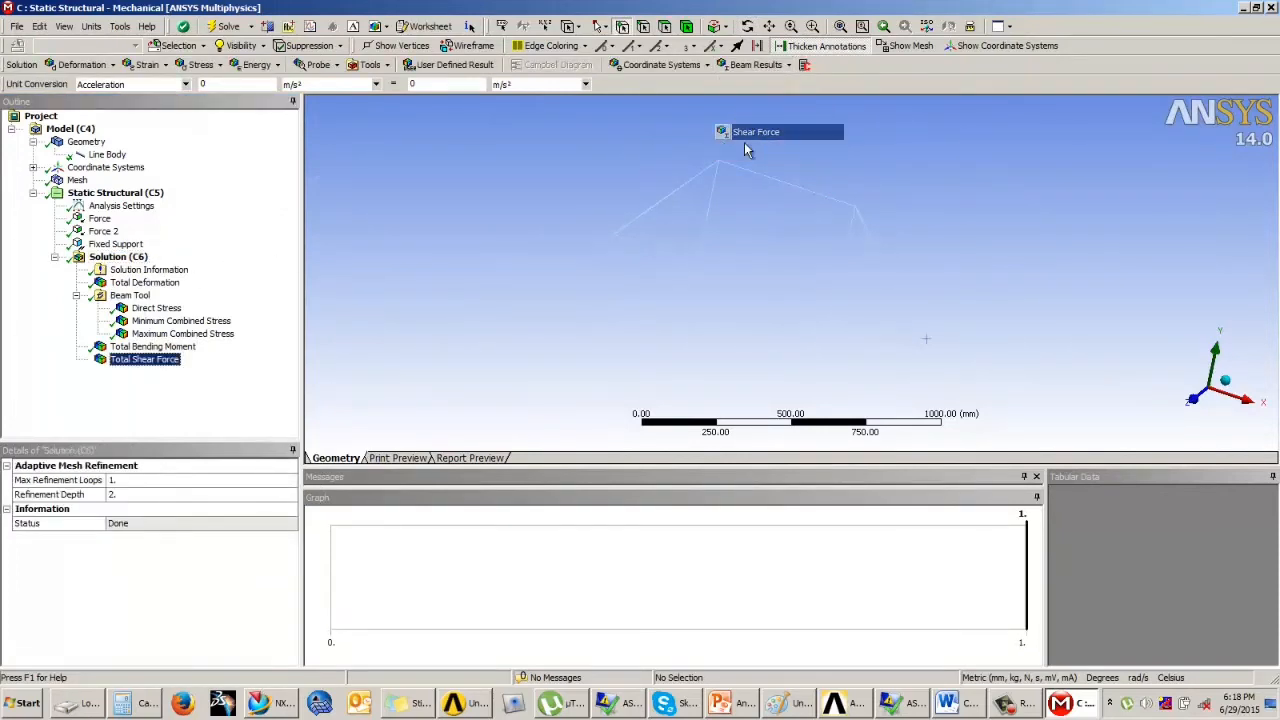
pyautogui.rightClick(142, 362)
pyautogui.click(167, 400)
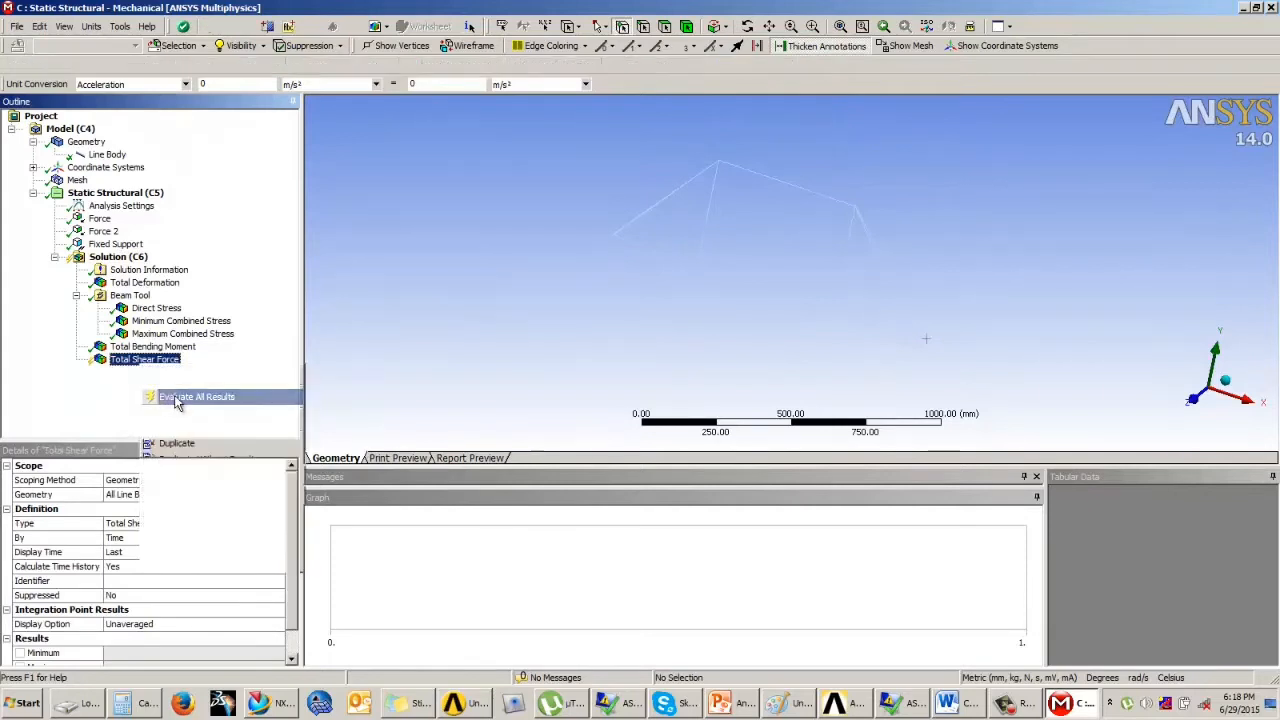
pyautogui.moveTo(735, 262)
pyautogui.mouseDown()
pyautogui.moveTo(729, 271)
pyautogui.moveTo(740, 253)
pyautogui.mouseUp()
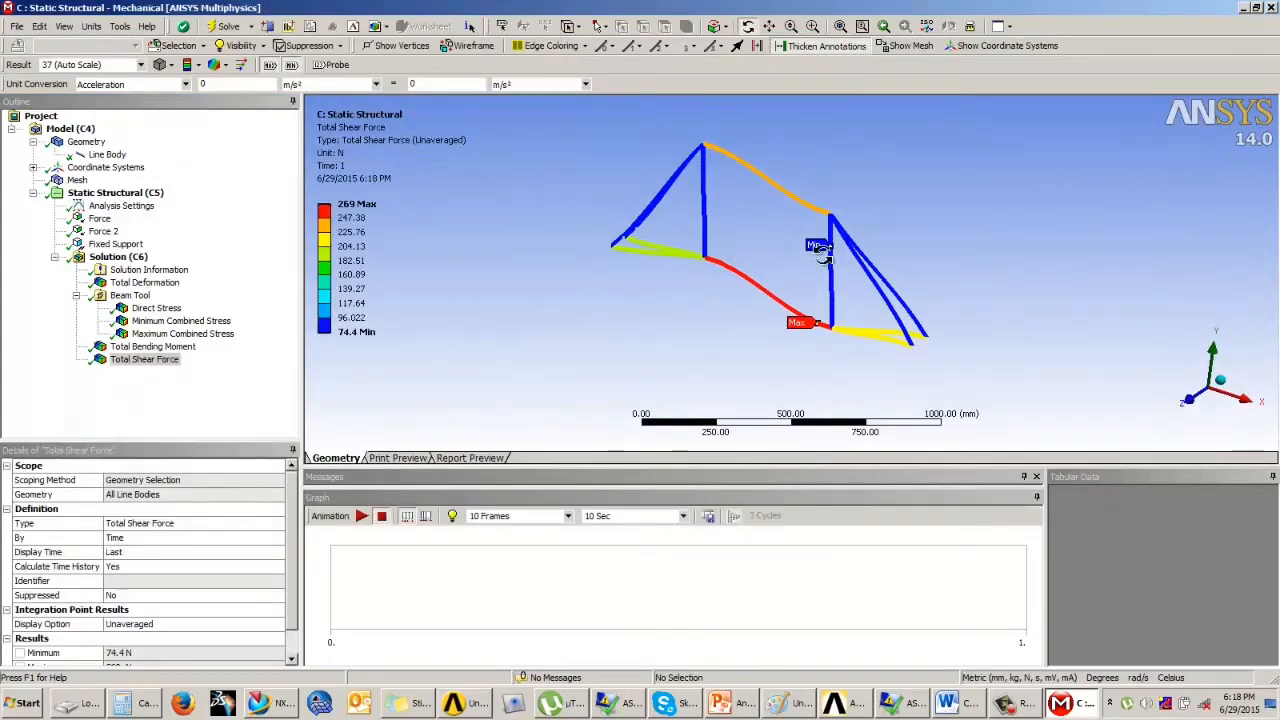
pyautogui.moveTo(824, 256); pyautogui.dragTo(852, 236)
pyautogui.scroll(2, 827, 251)
pyautogui.scroll(-2, 827, 251)
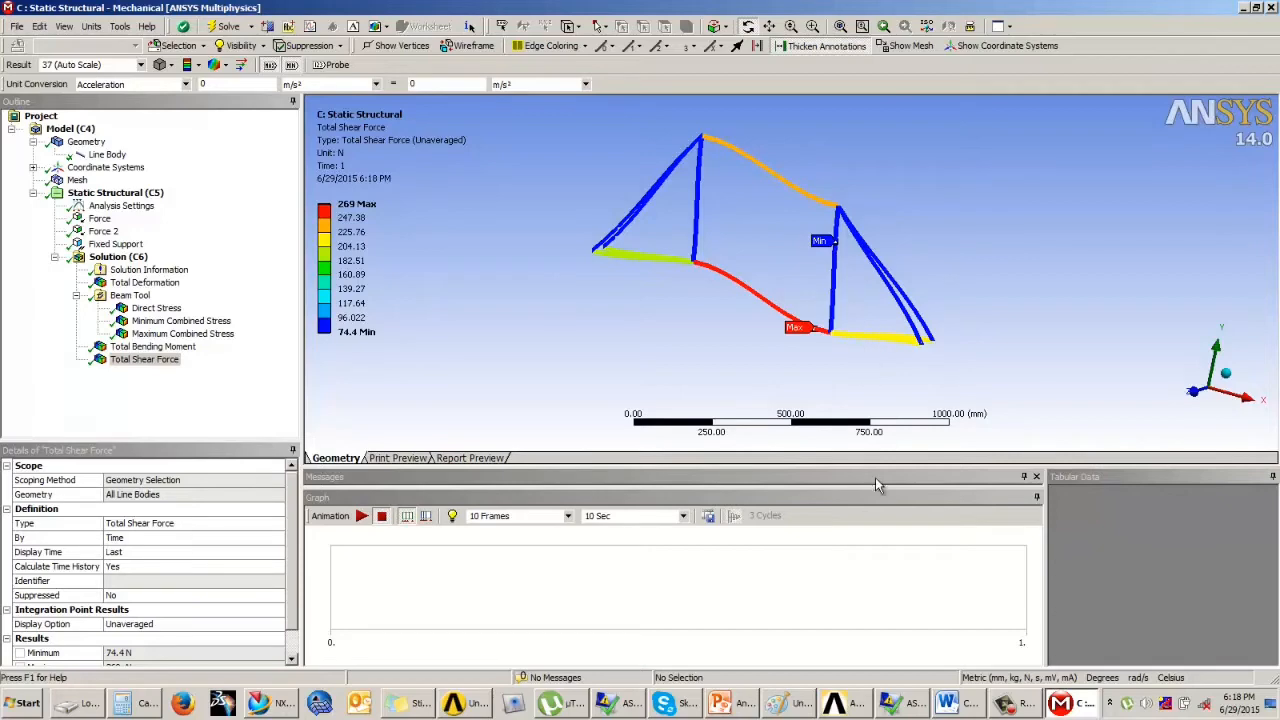
# - Exit the Example 4 slide show, switch to Workbench and add a new Static Structural system to the project schematic
pyautogui.click(1005, 700)
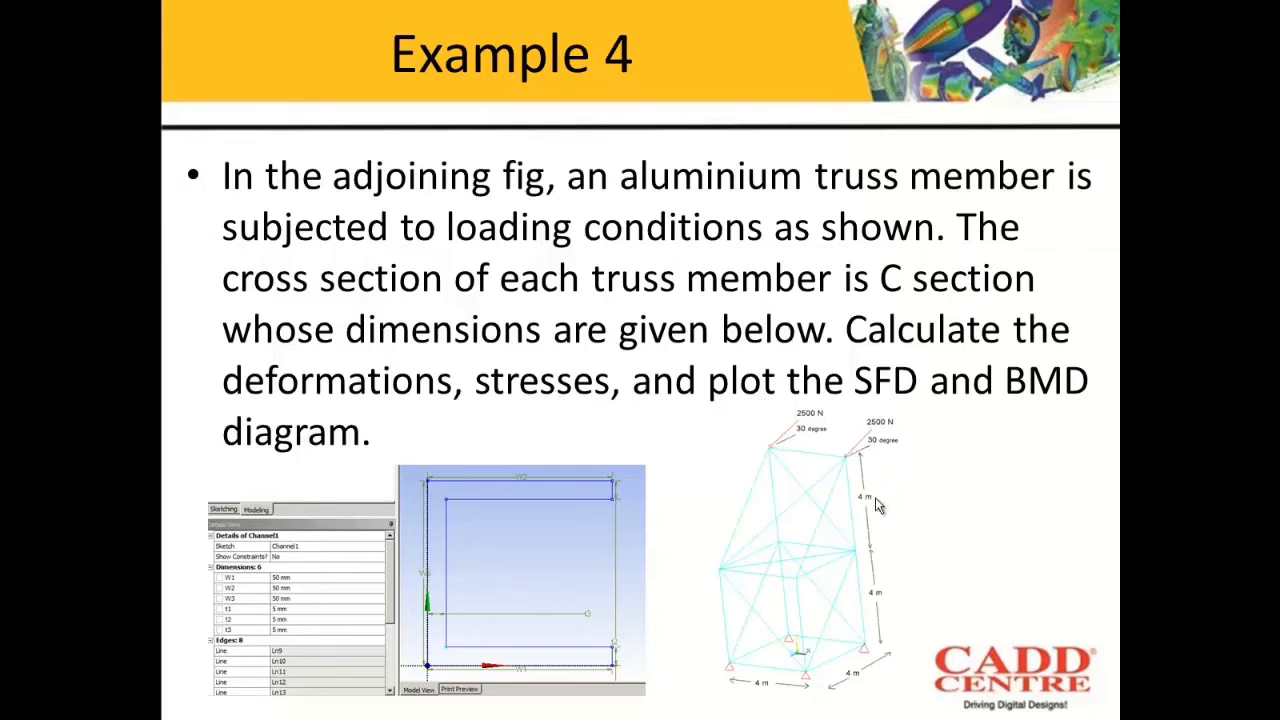
pyautogui.press('Escape')
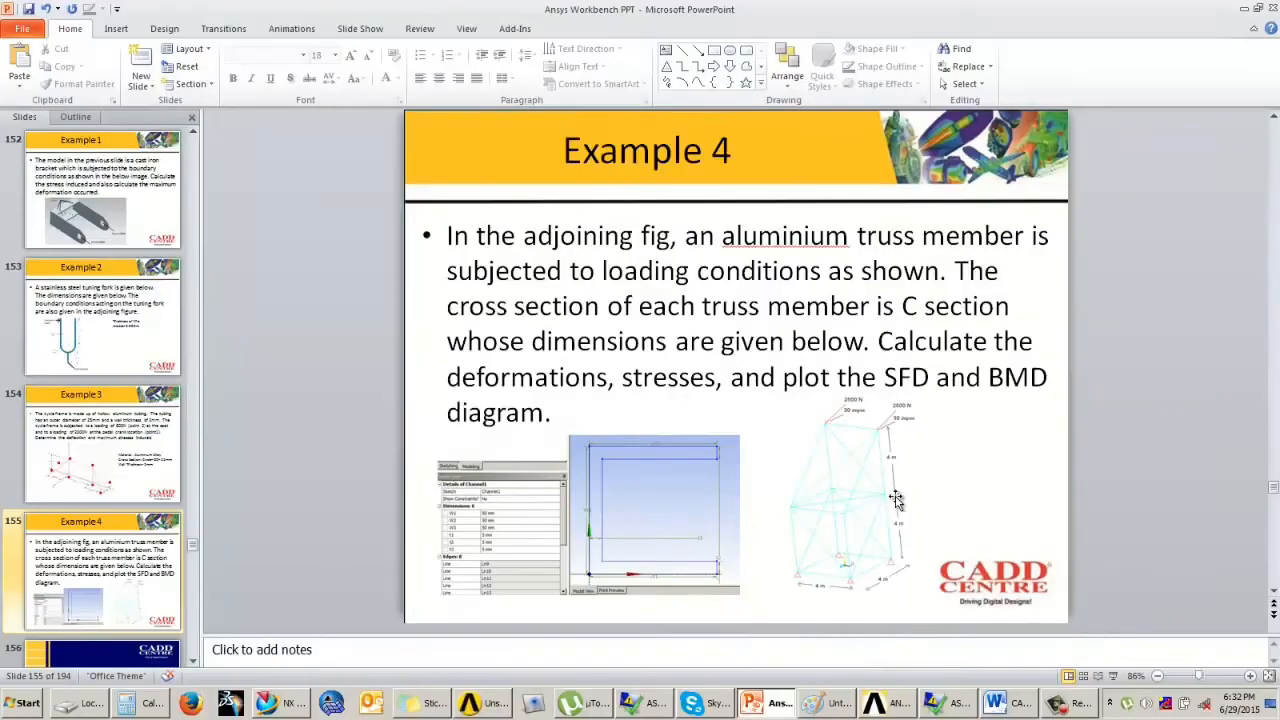
pyautogui.click(484, 703)
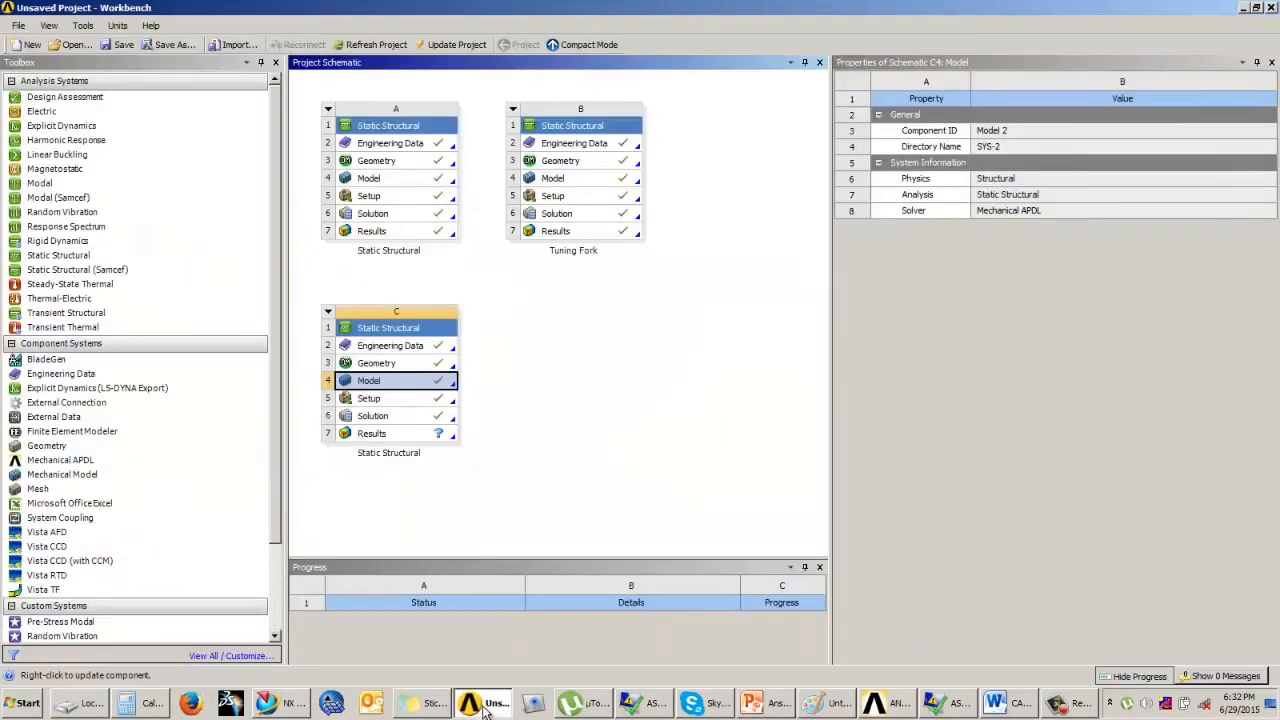
pyautogui.click(765, 704)
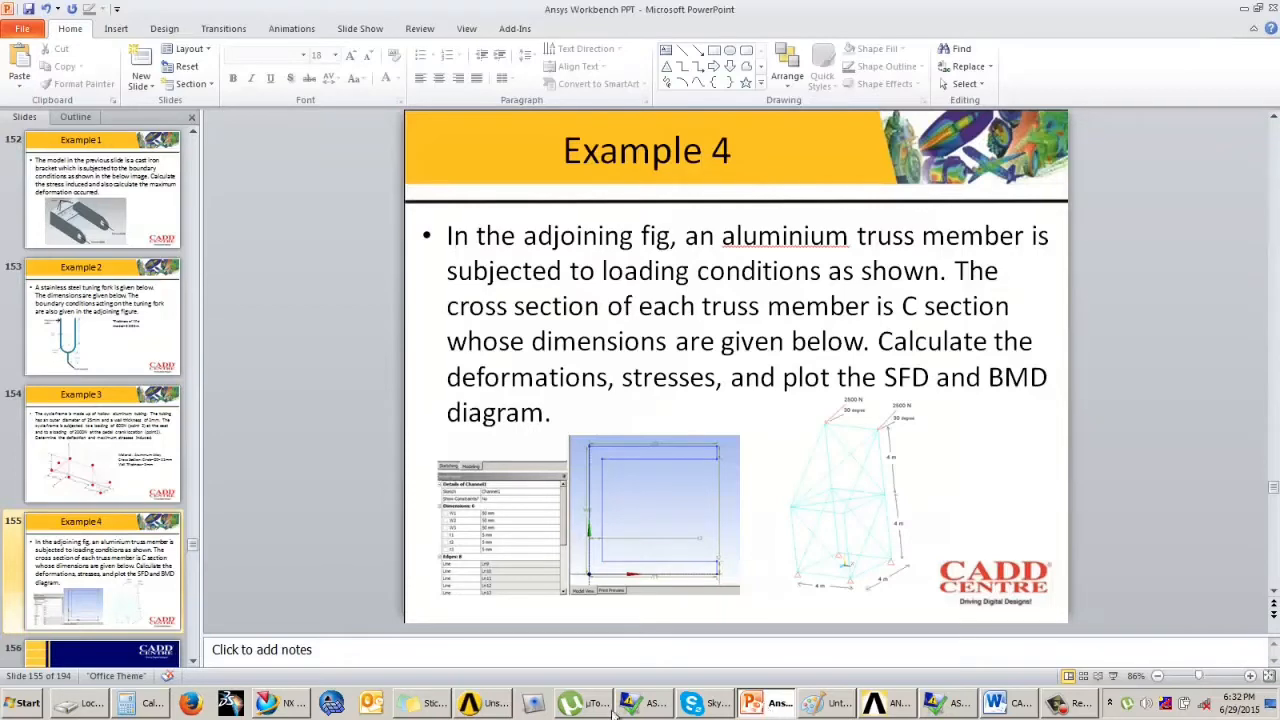
pyautogui.click(487, 704)
pyautogui.click(420, 530)
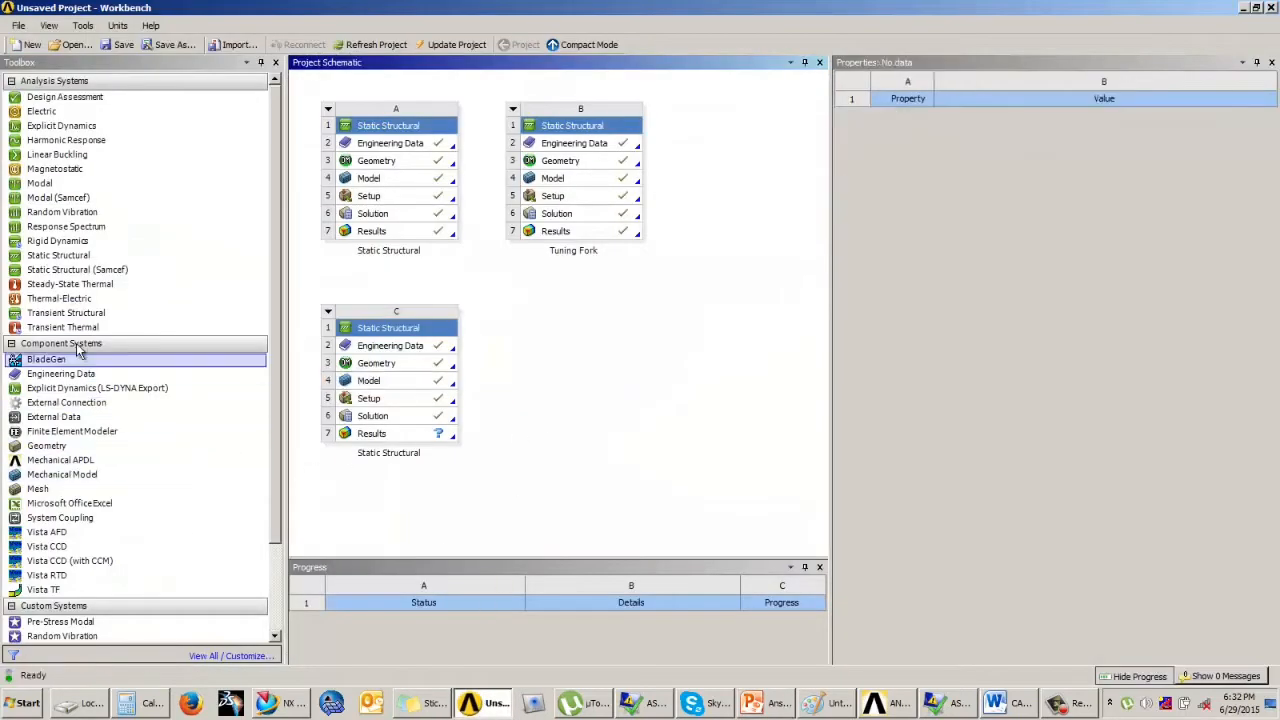
pyautogui.doubleClick(73, 262)
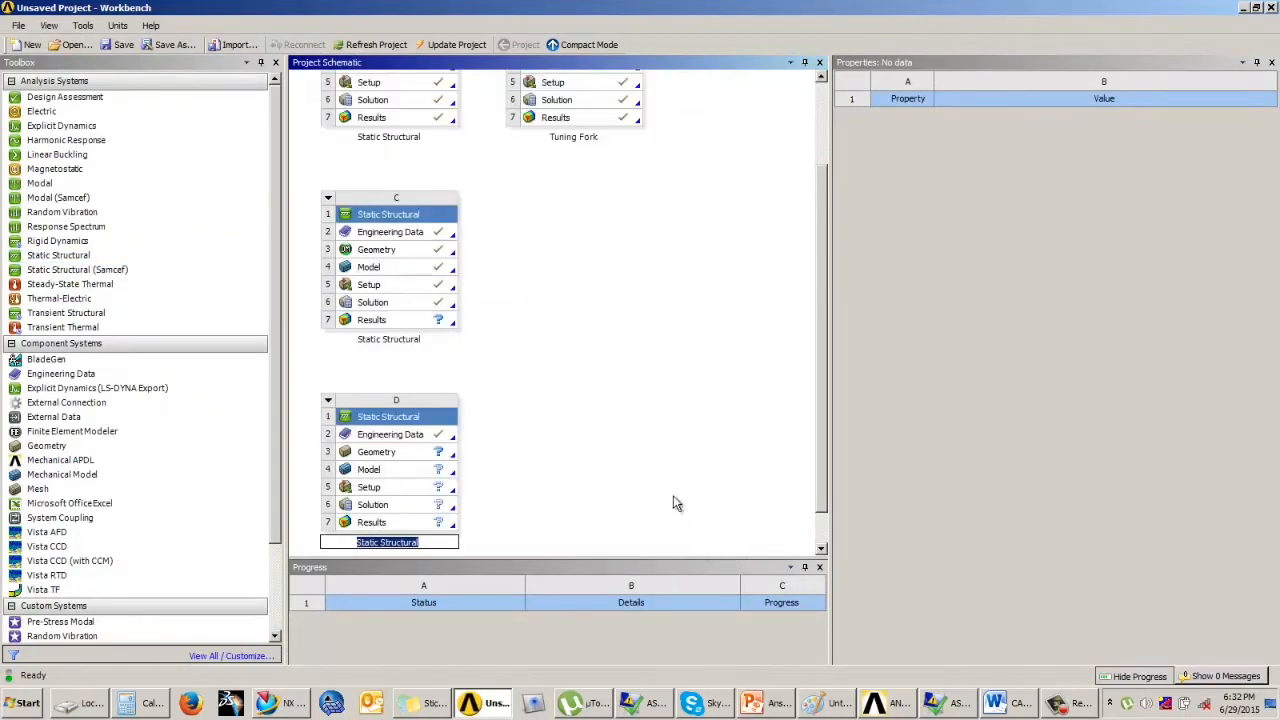
# - Add Aluminum Alloy from the General Materials library to system D's engineering data and return to the project
pyautogui.click(390, 411)
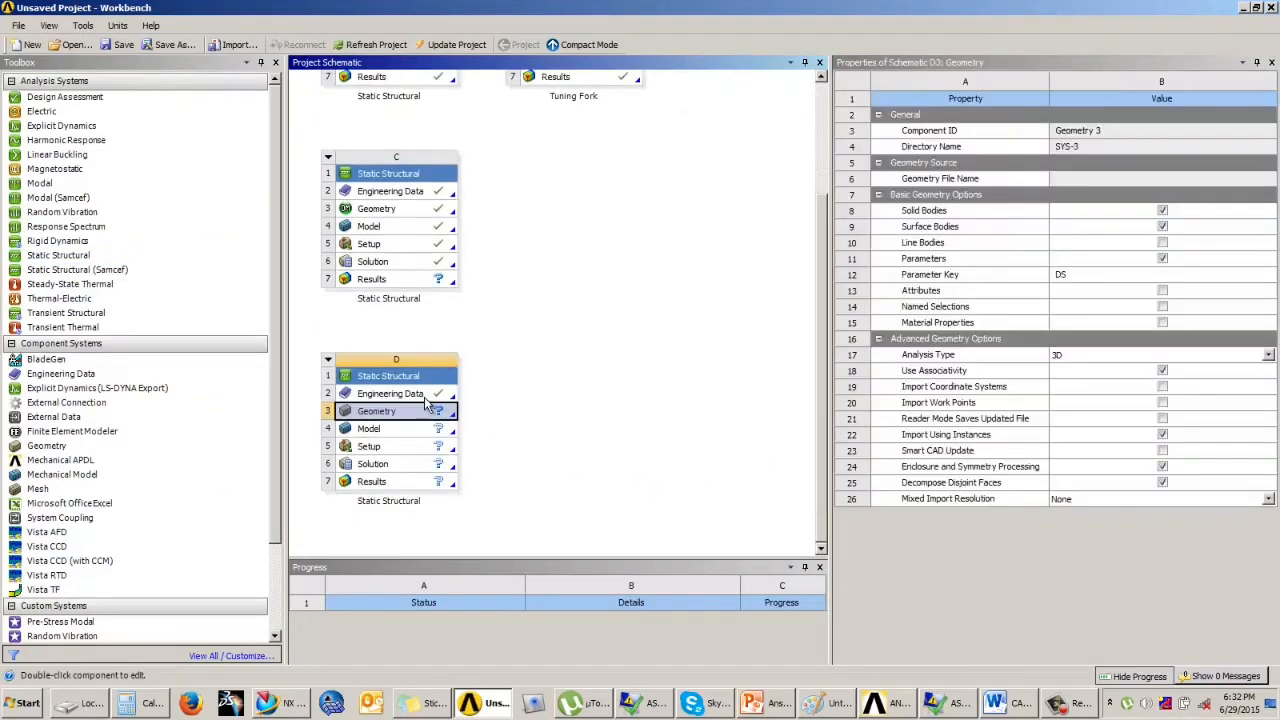
pyautogui.click(432, 393)
pyautogui.doubleClick(425, 395)
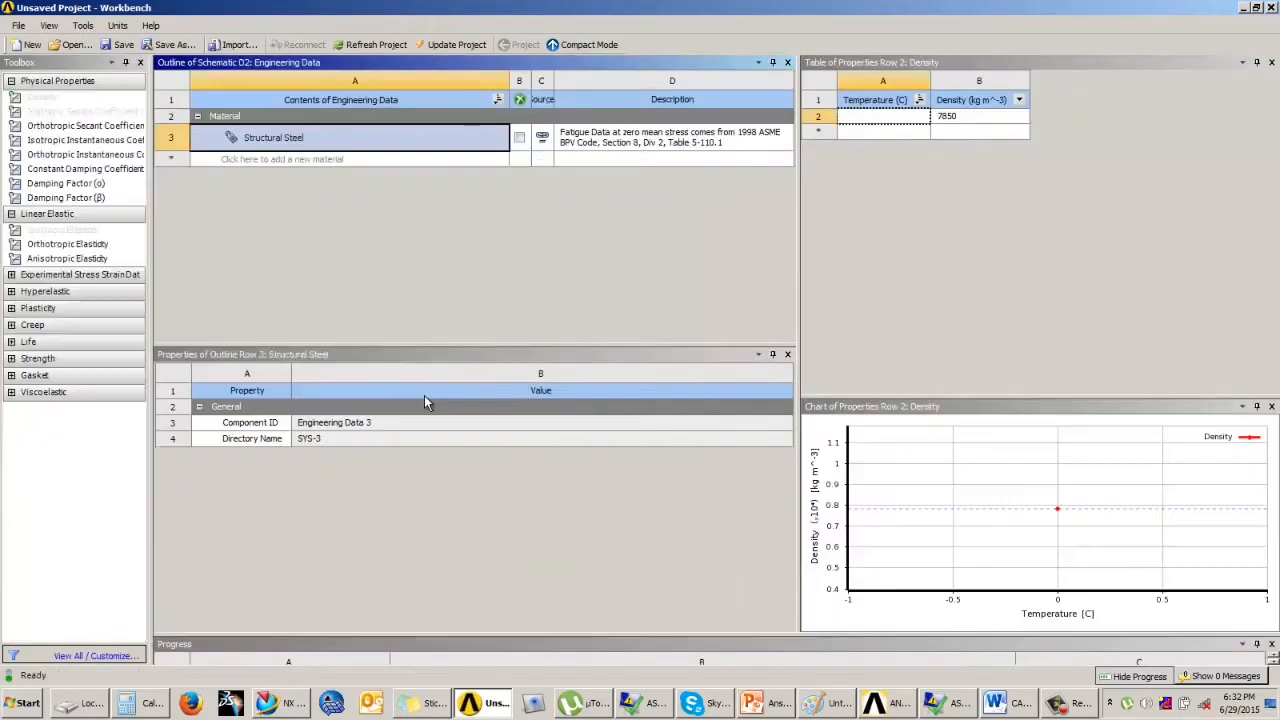
pyautogui.click(697, 44)
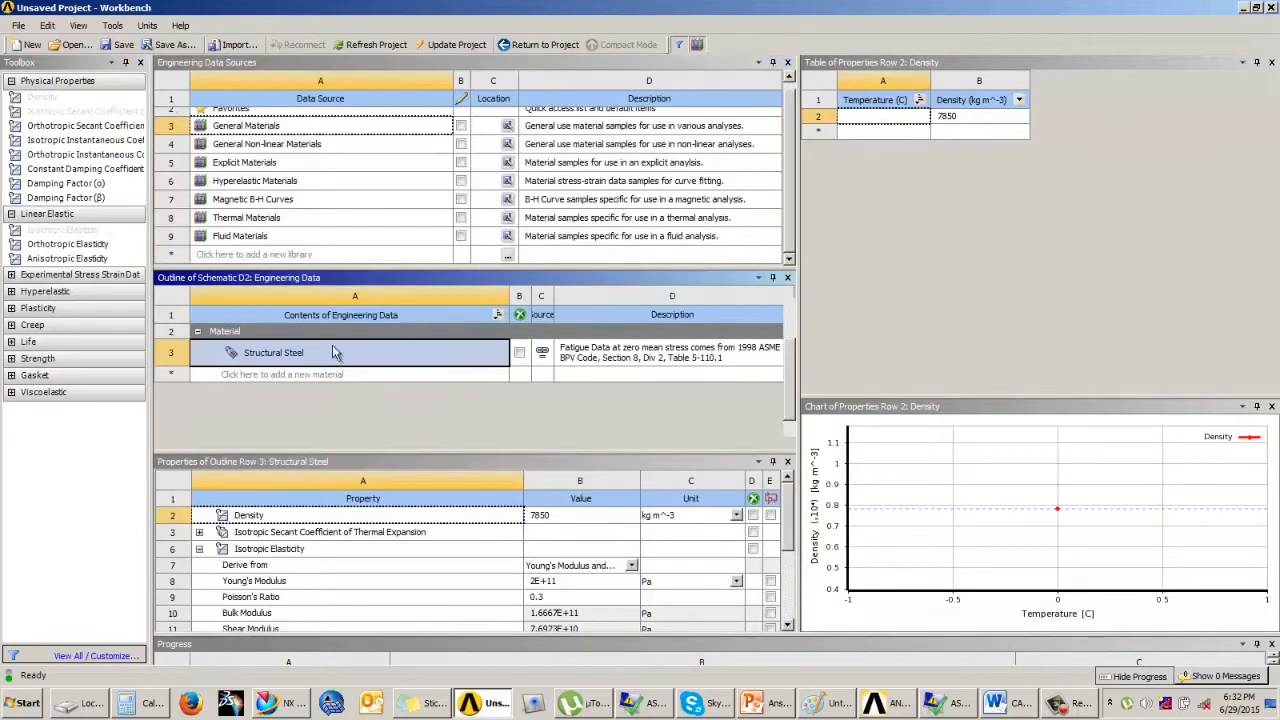
pyautogui.scroll(3, 789, 340)
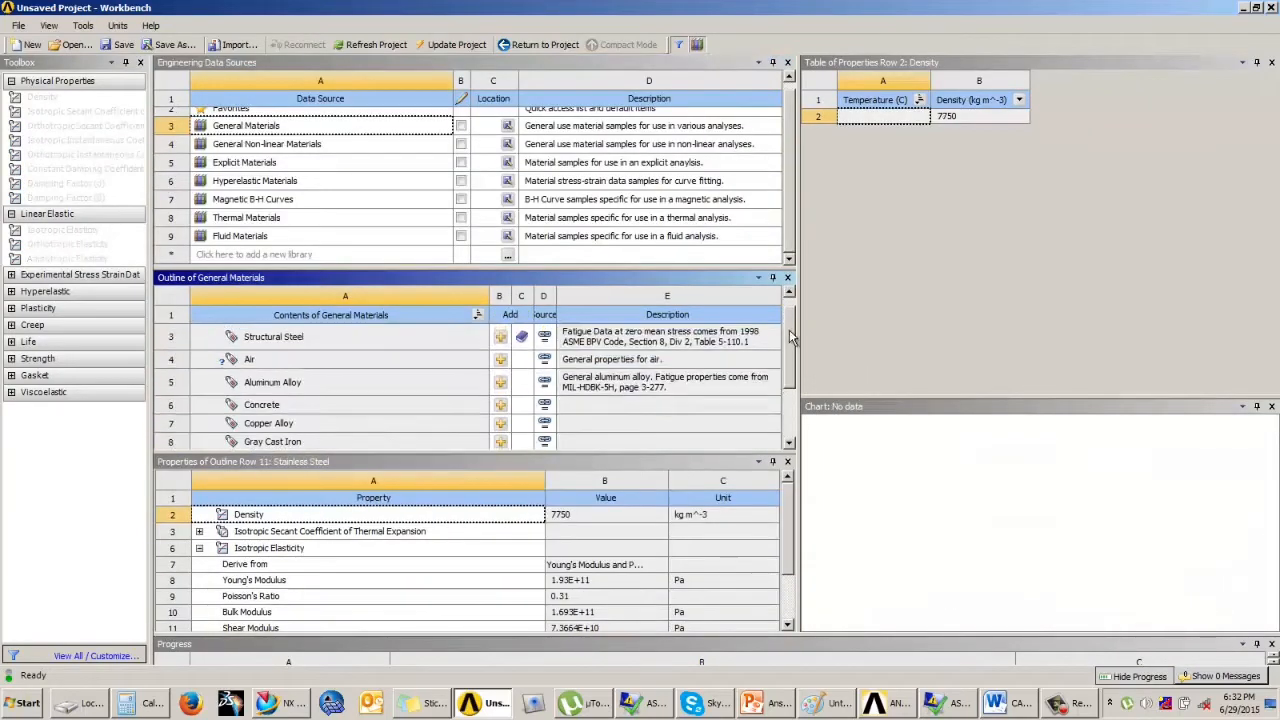
pyautogui.click(501, 384)
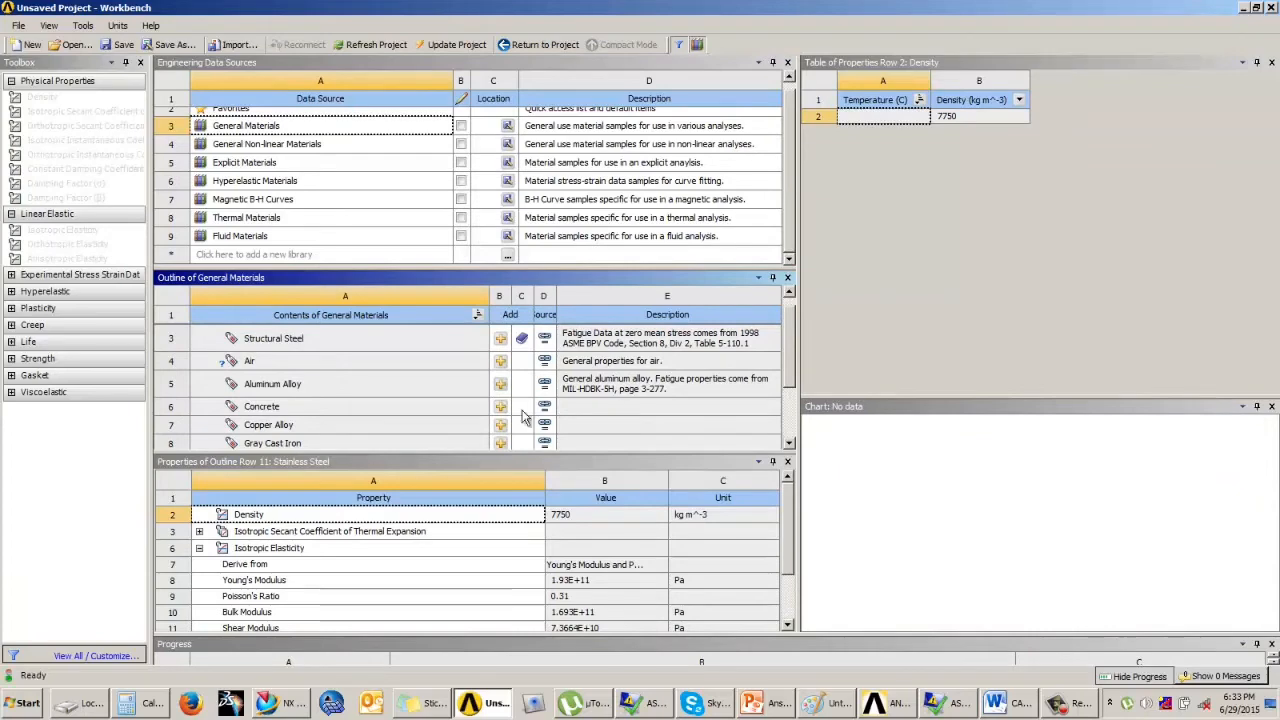
pyautogui.click(697, 44)
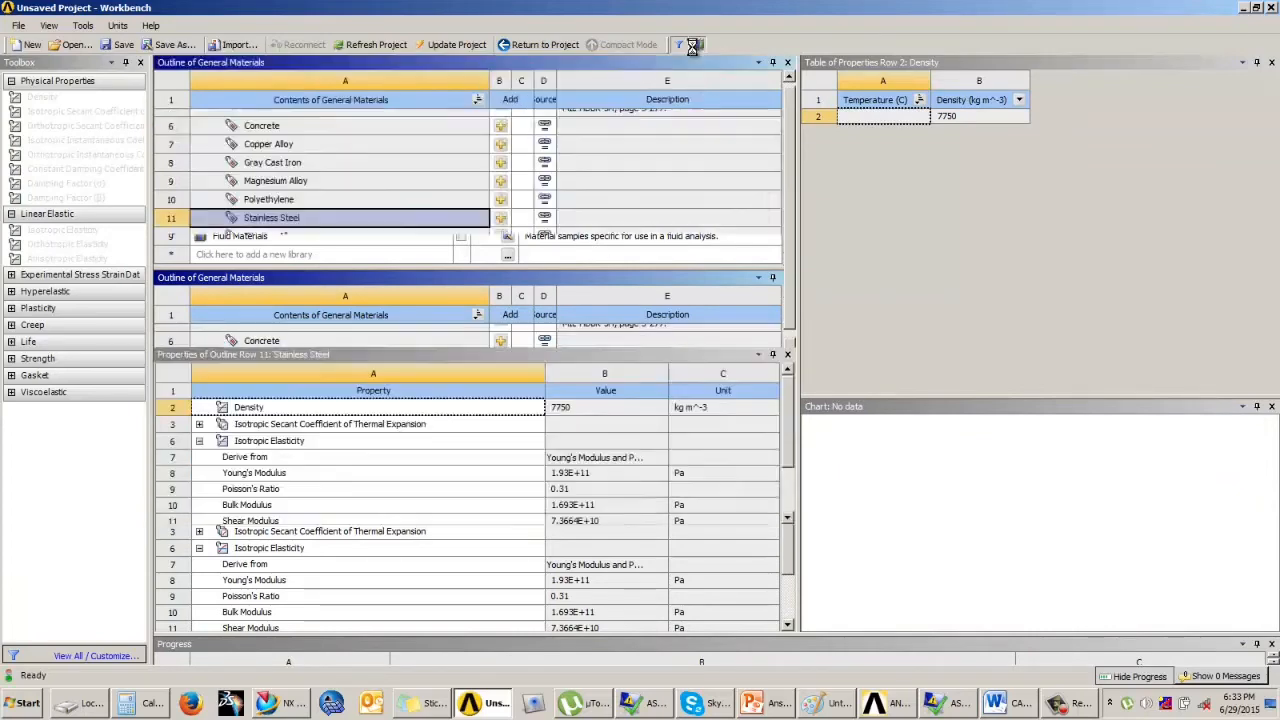
pyautogui.click(545, 46)
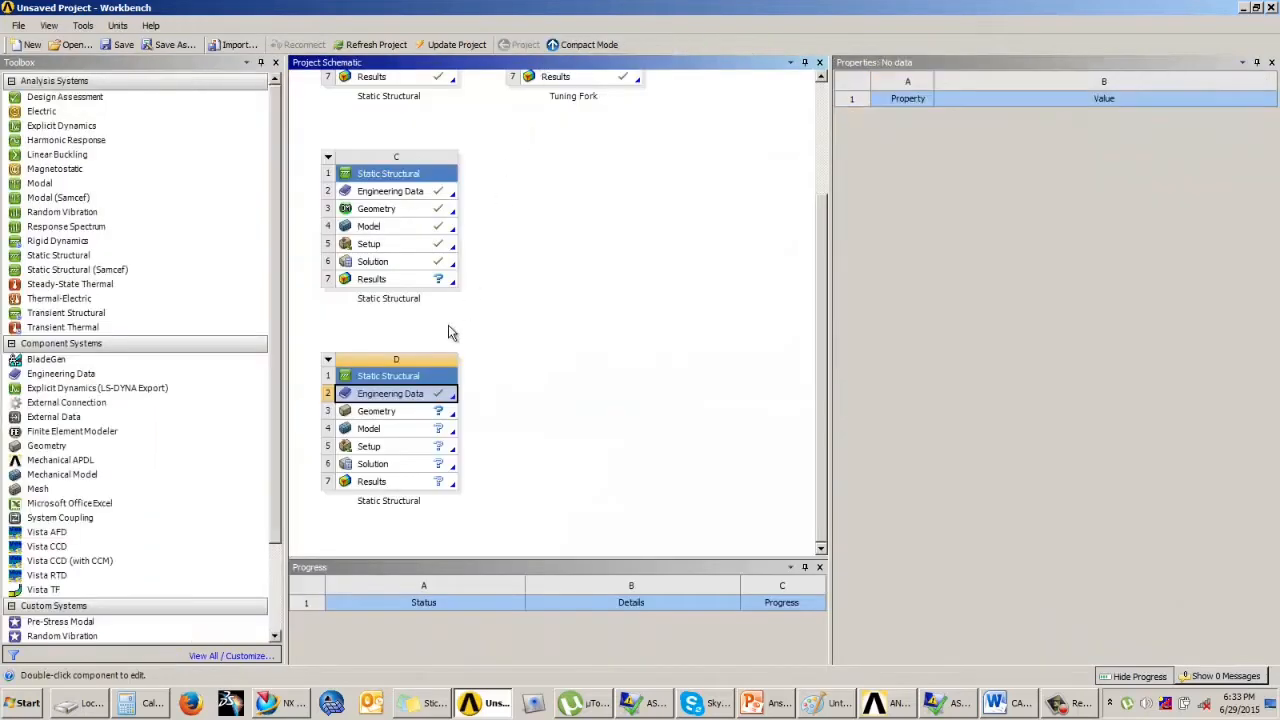
# - Open system D's geometry in DesignModeler and confirm the desired length unit
pyautogui.click(402, 414)
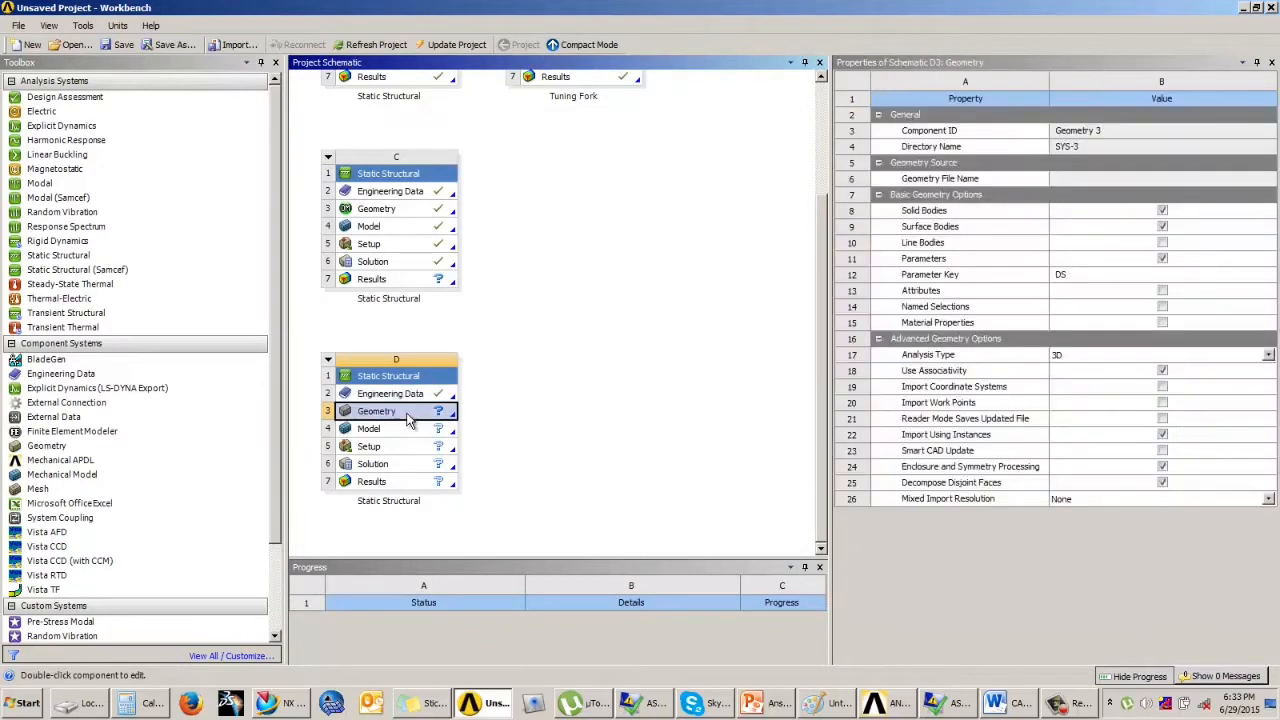
pyautogui.doubleClick(408, 420)
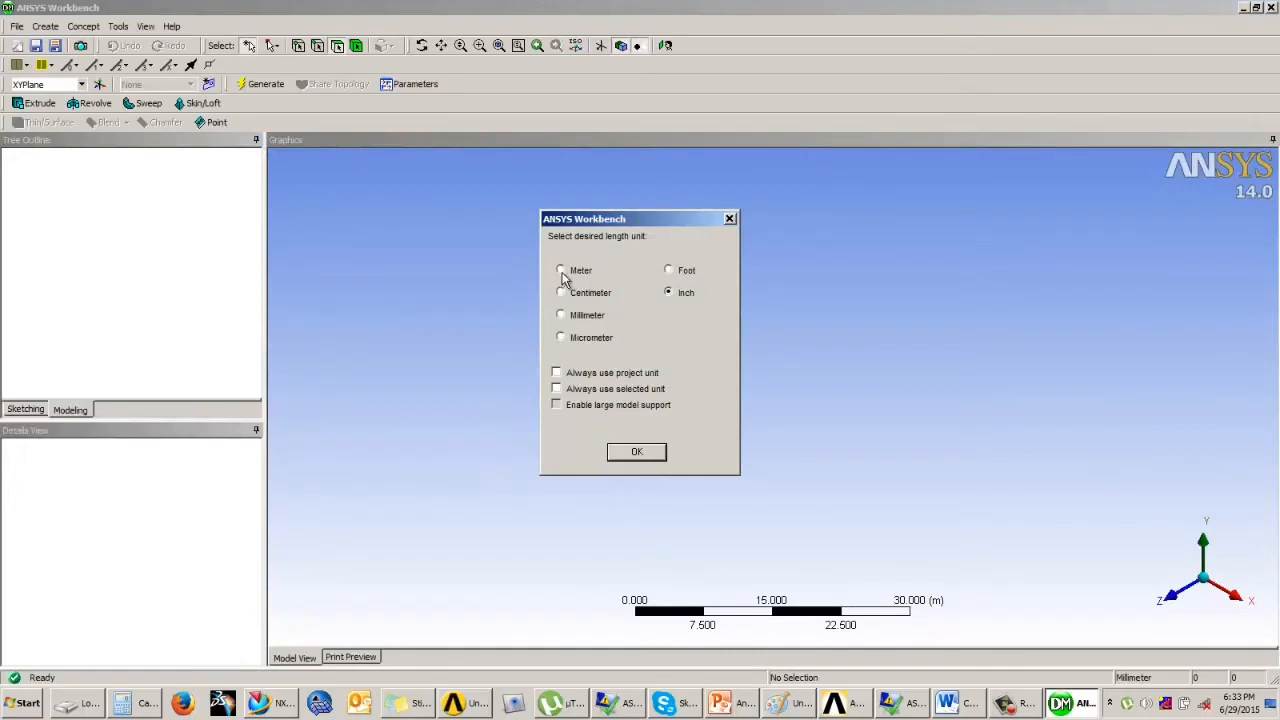
pyautogui.click(634, 453)
# - Switch to PowerPoint to check the Example 4 truss dimensions and C section
pyautogui.click(738, 704)
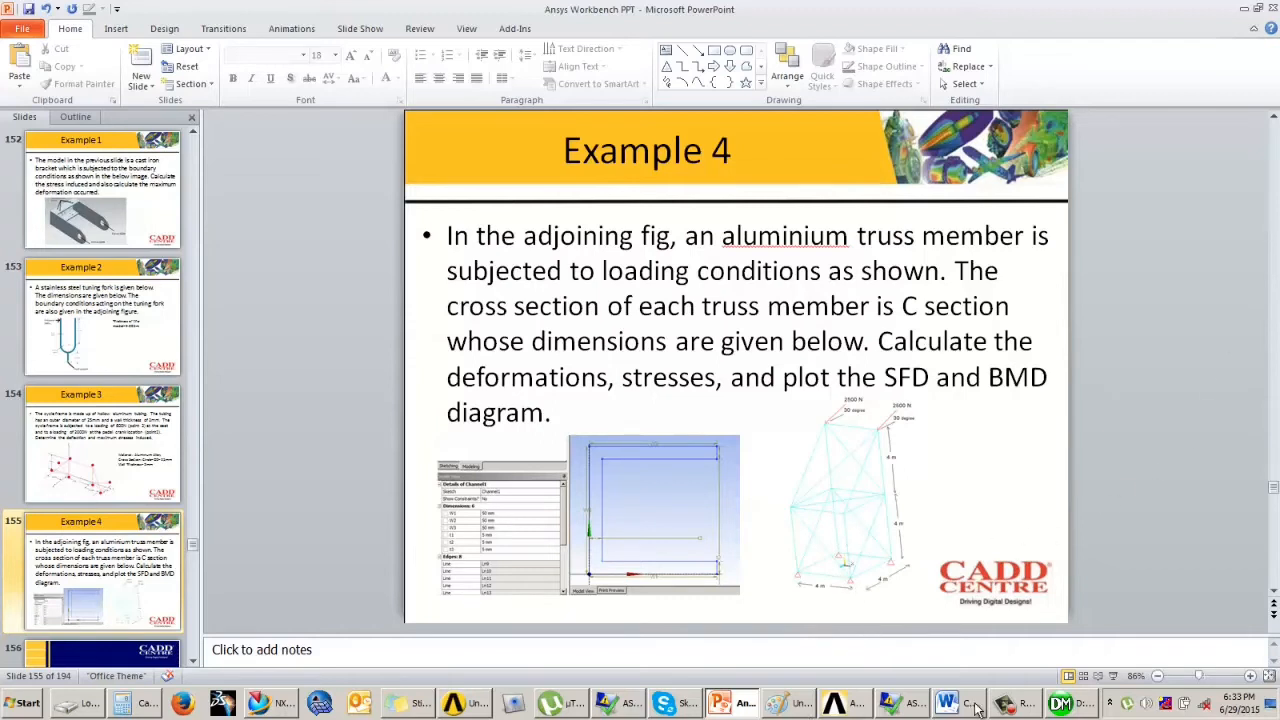
# - Switch to DesignModeler and open the ZXPlane for sketching in a face-on view
pyautogui.click(1060, 704)
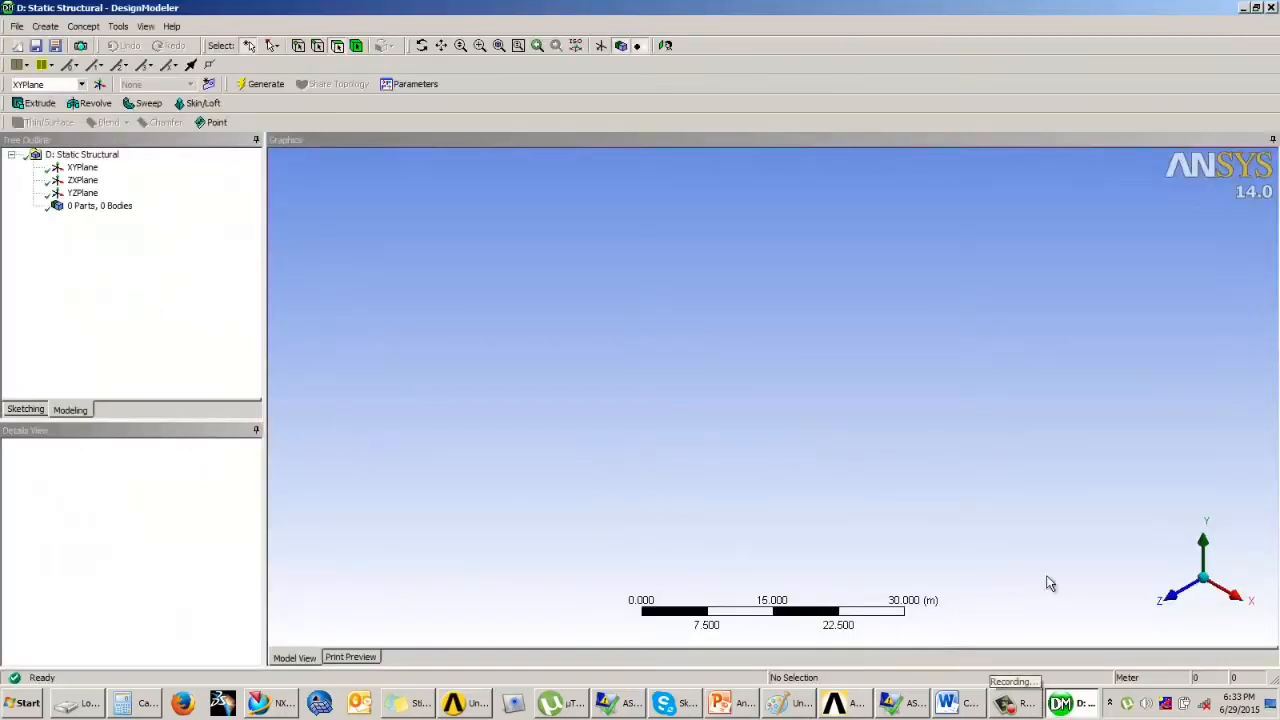
pyautogui.click(82, 180)
pyautogui.click(33, 412)
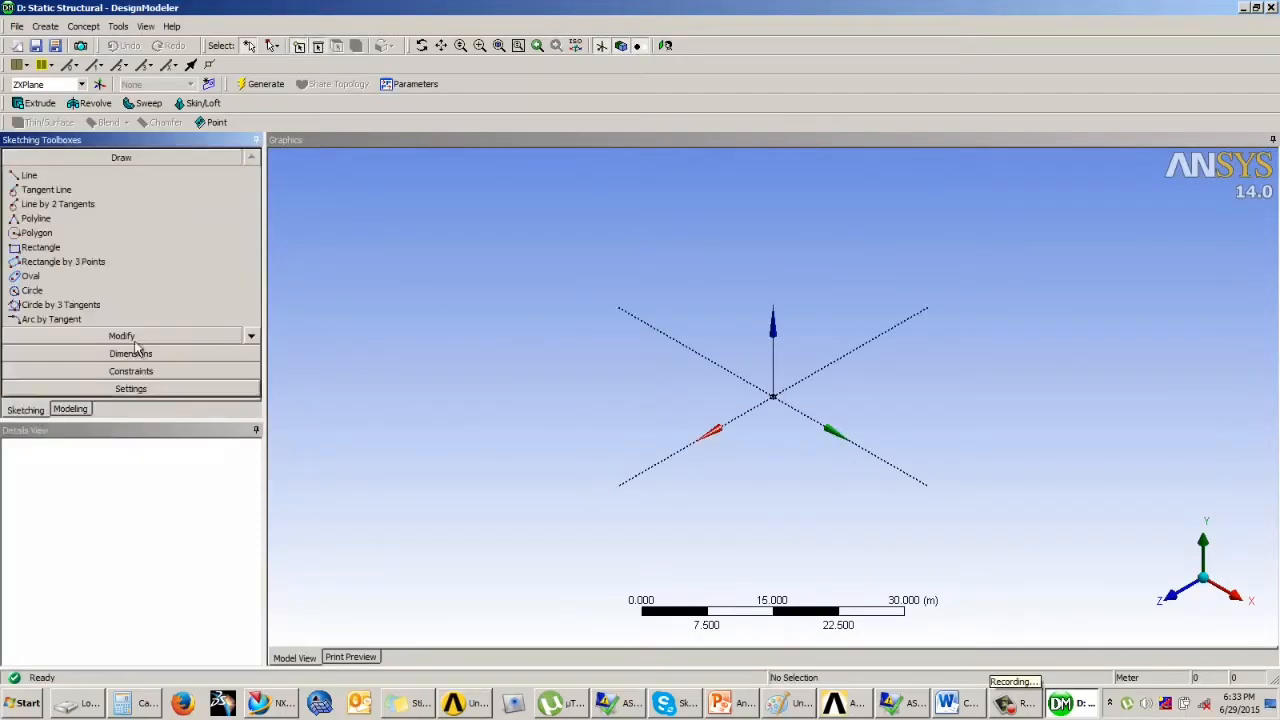
pyautogui.click(664, 45)
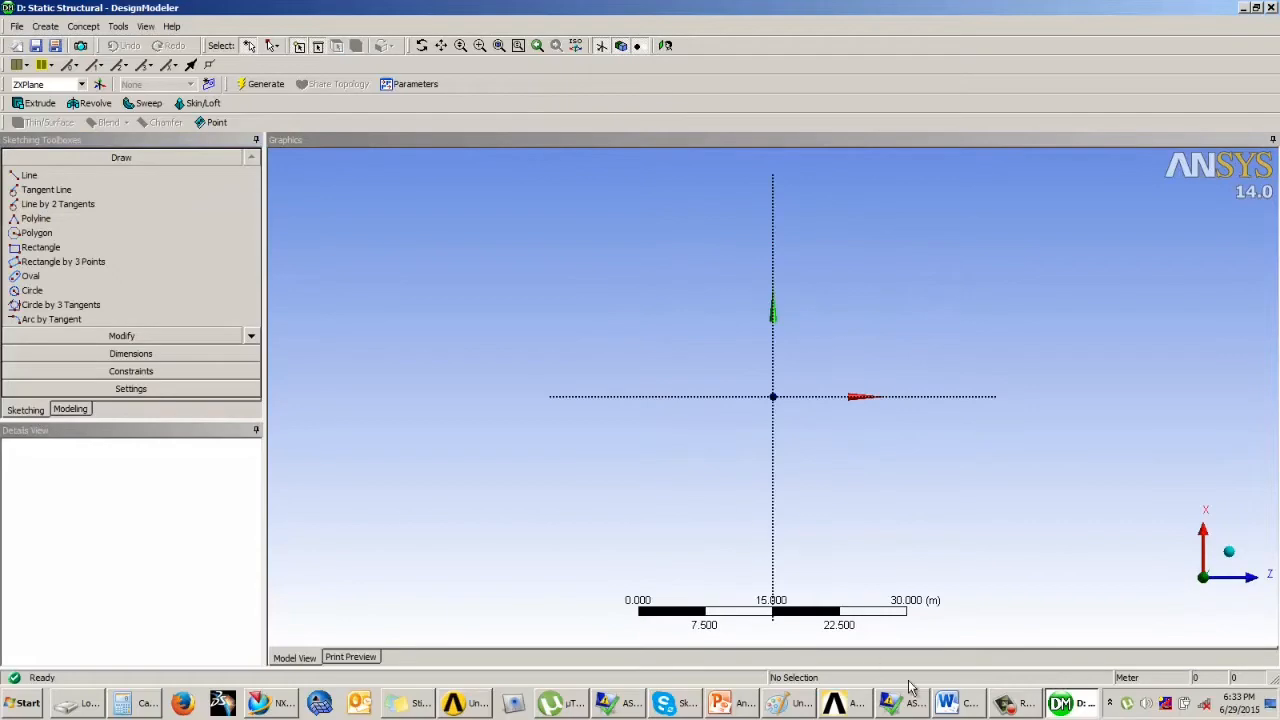
# - Check the truss base dimensions on the PowerPoint slide, and back in DesignModeler sketch a rectangle about 29 m by 25 m around the origin
pyautogui.click(733, 706)
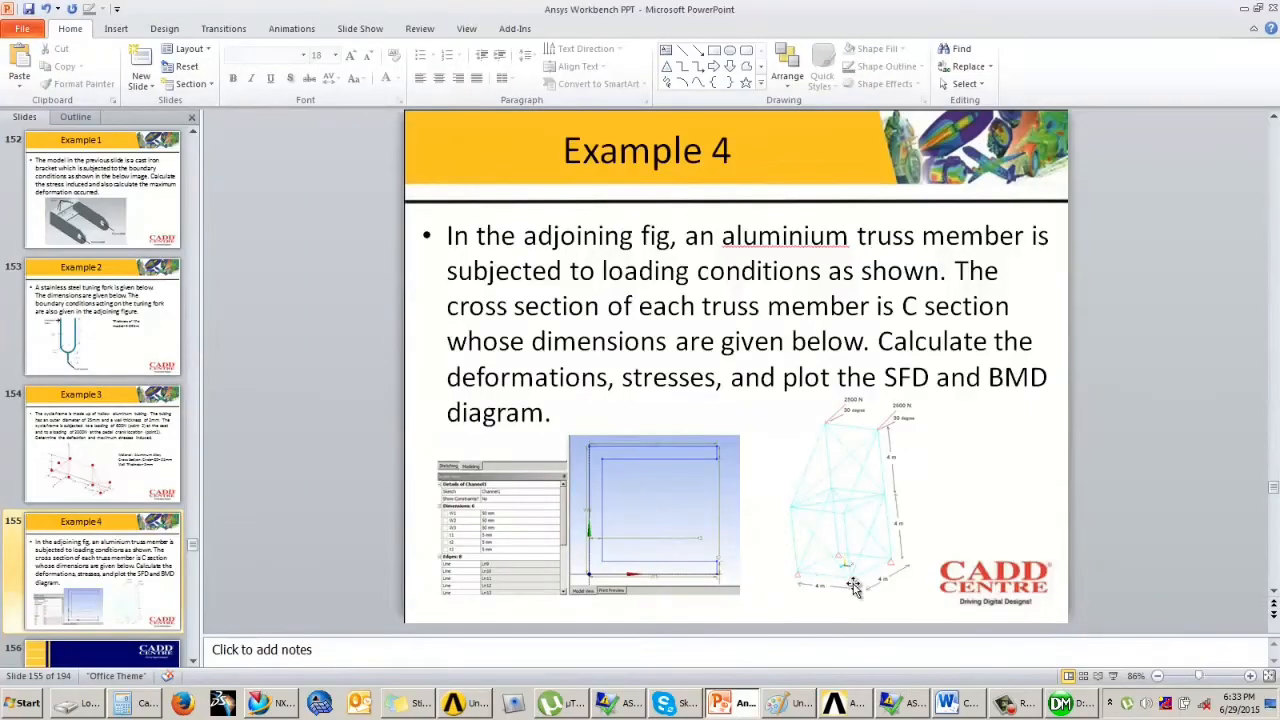
pyautogui.click(1058, 705)
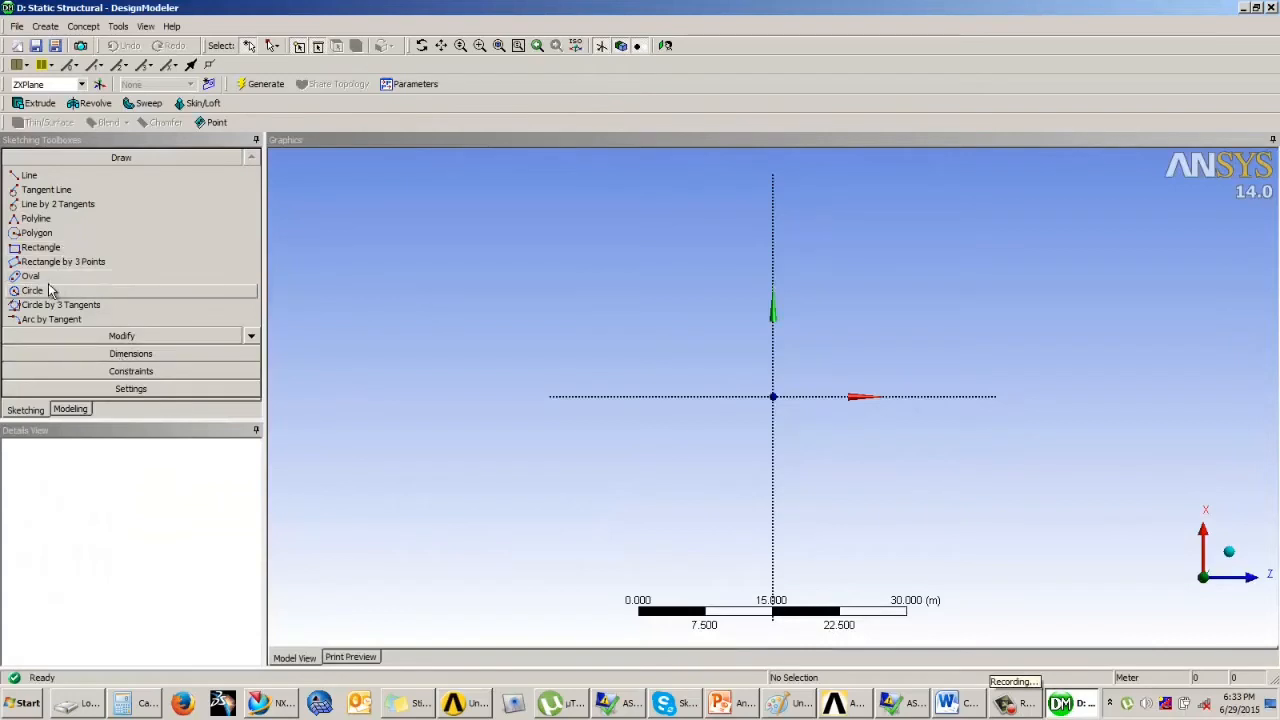
pyautogui.click(40, 247)
pyautogui.moveTo(647, 285)
pyautogui.mouseDown()
pyautogui.moveTo(864, 490)
pyautogui.moveTo(908, 508)
pyautogui.mouseUp()
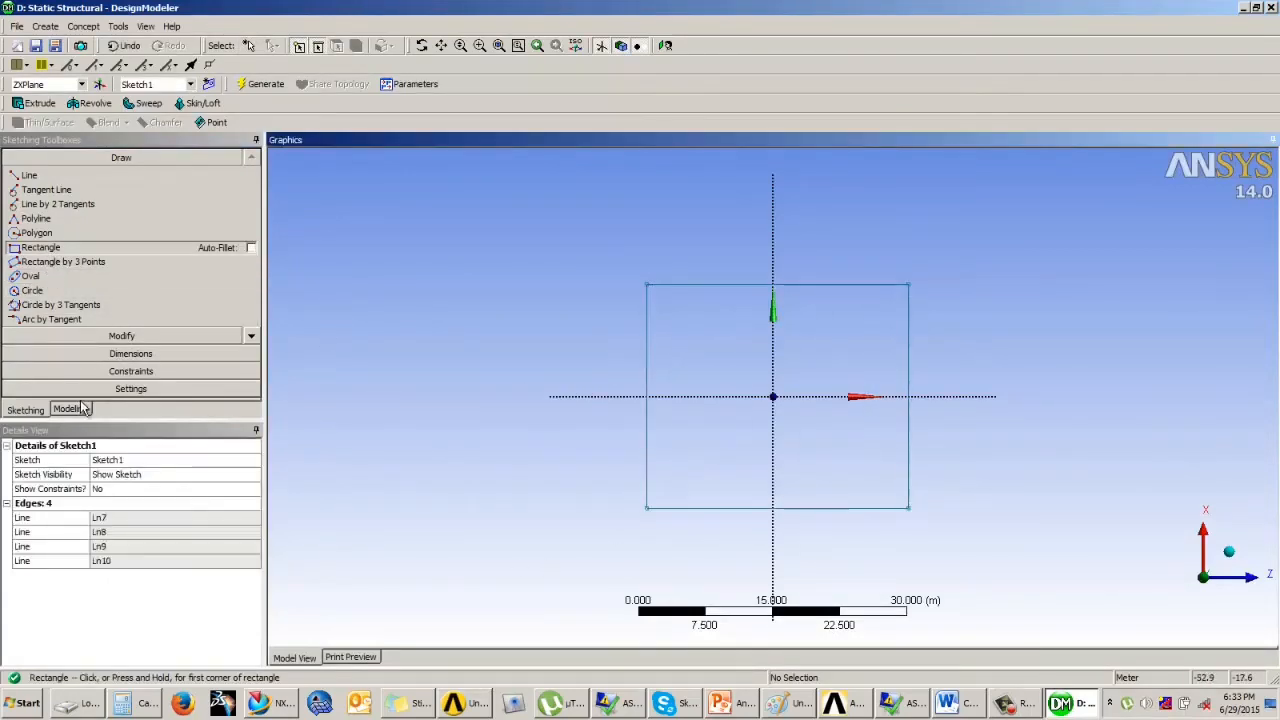
# - Dimension the rectangle's horizontal width and vertical height
pyautogui.click(130, 353)
pyautogui.click(705, 285)
pyautogui.click(718, 233)
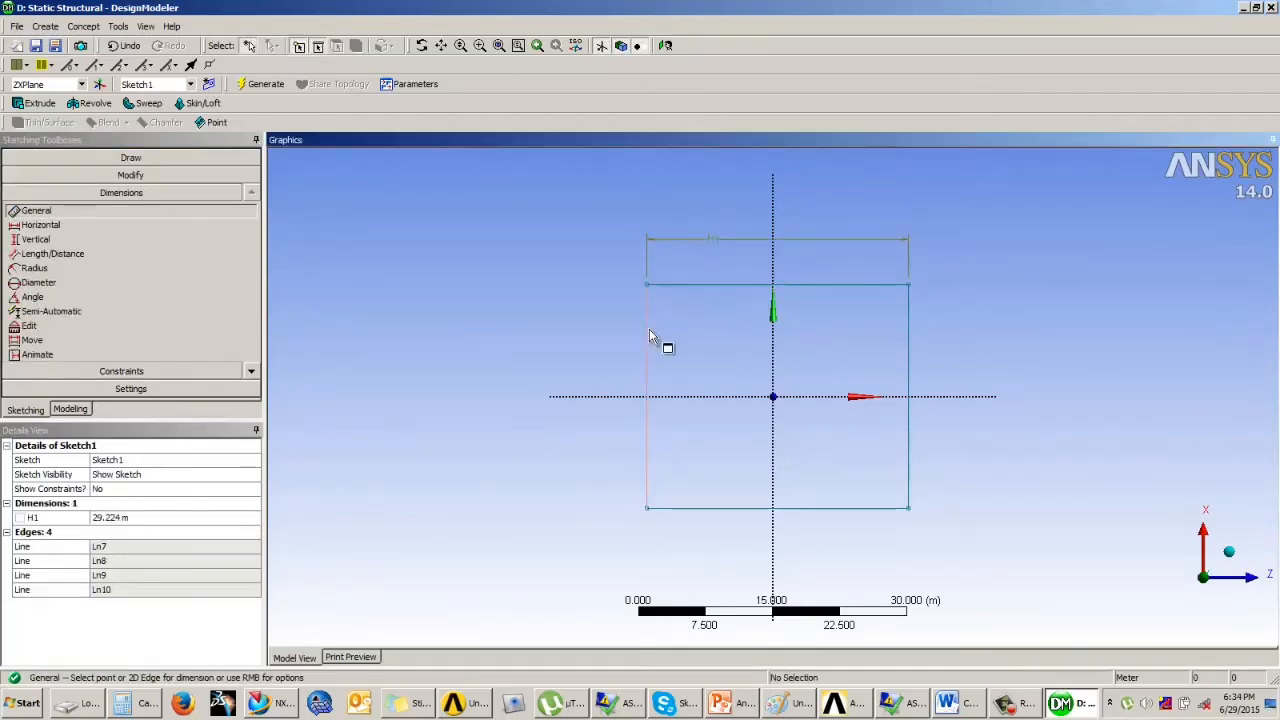
pyautogui.click(647, 330)
pyautogui.click(597, 345)
# - Set both the horizontal and vertical dimensions of the rectangle to 4 m
pyautogui.click(152, 516)
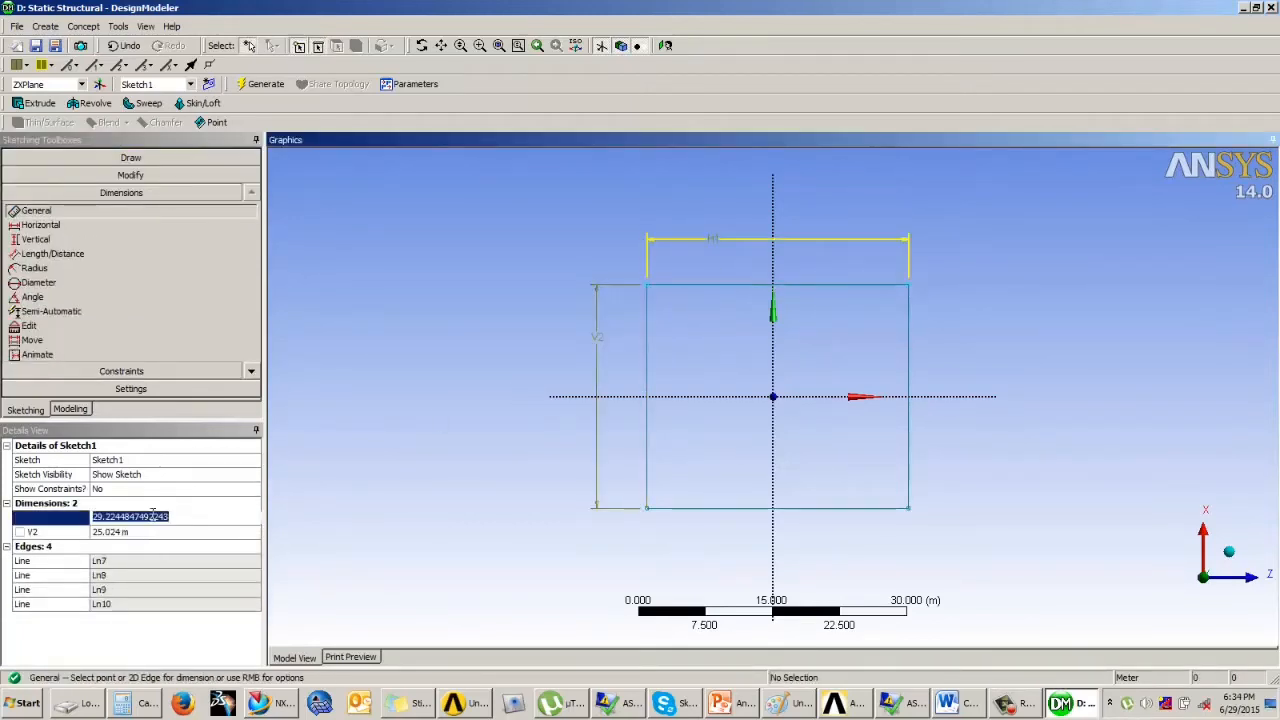
pyautogui.write('4')
pyautogui.press('Return')
pyautogui.click(134, 532)
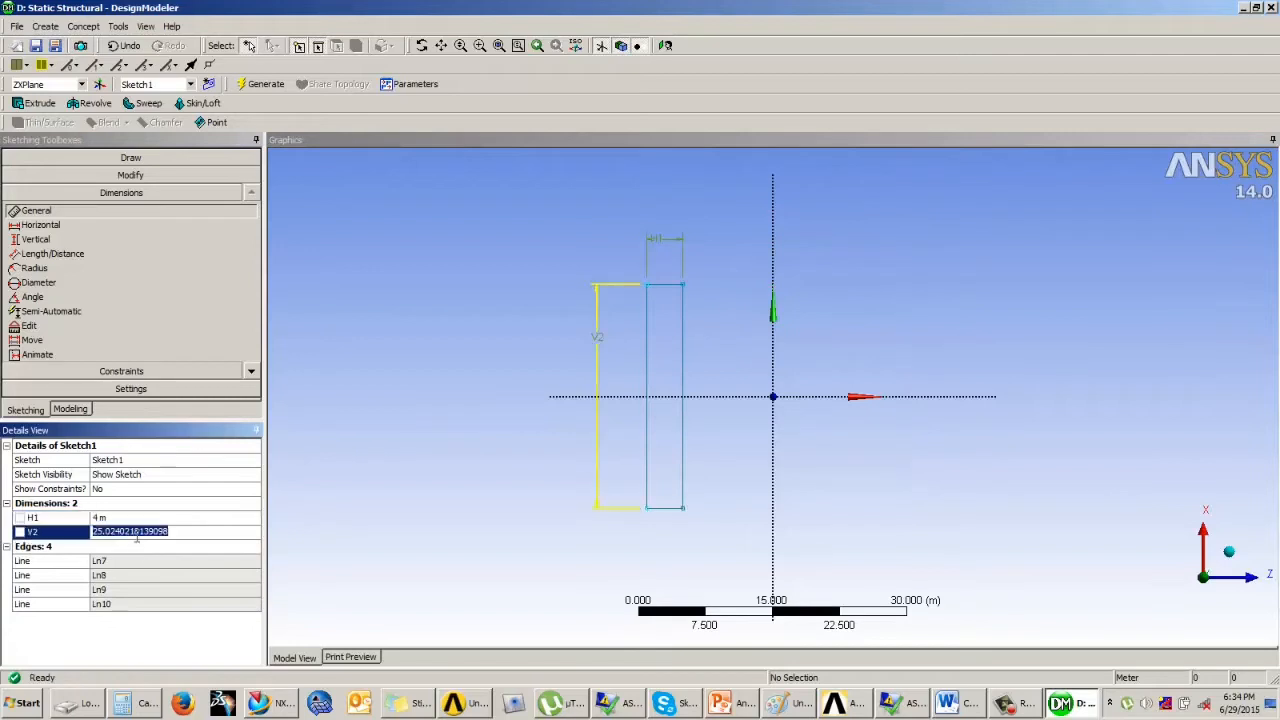
pyautogui.write('4')
pyautogui.press('Return')
# - Constrain the square's two vertical sides to be symmetric about the vertical sketch axis
pyautogui.click(121, 371)
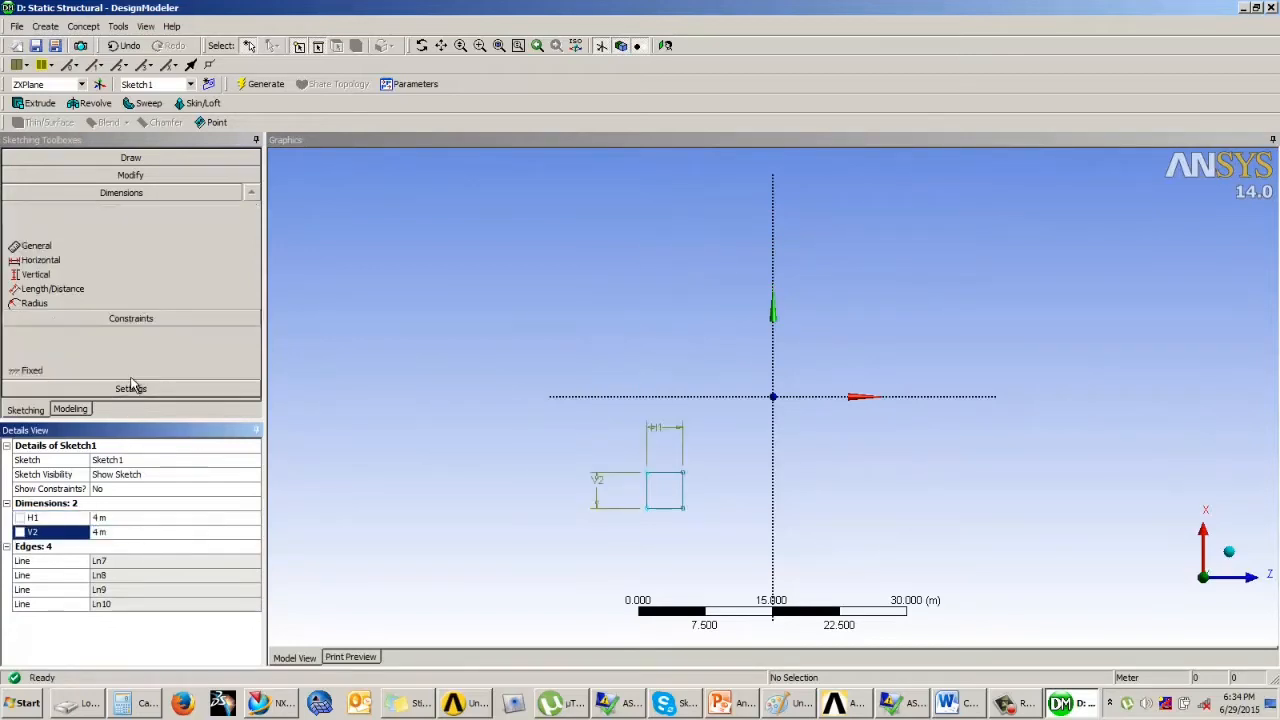
pyautogui.click(60, 329)
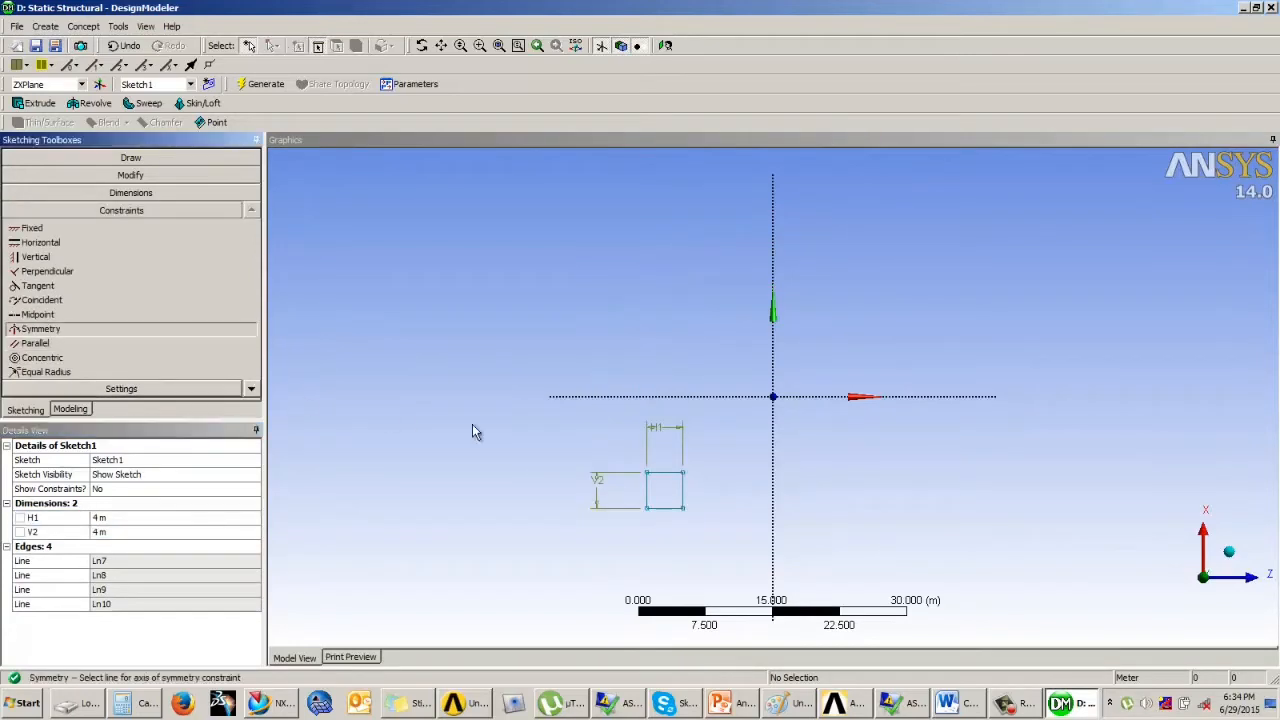
pyautogui.click(773, 448)
pyautogui.click(648, 497)
pyautogui.click(682, 497)
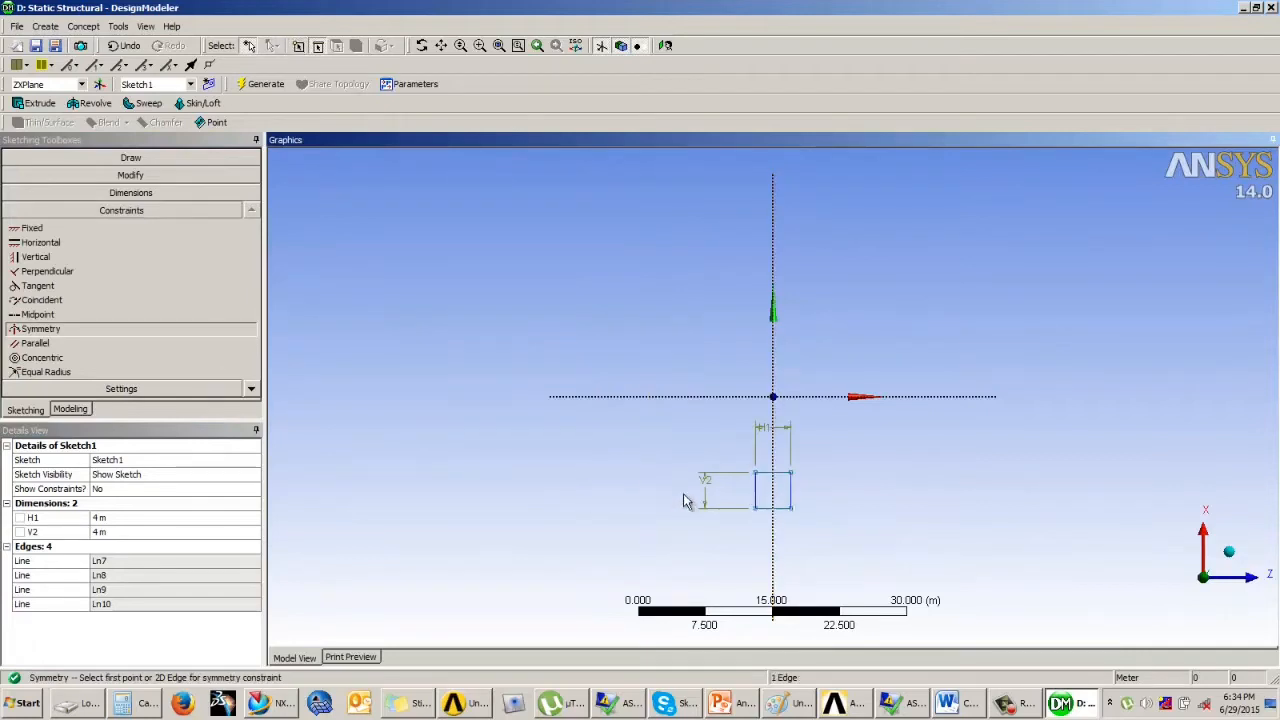
# - Try a symmetry constraint on the square's upper edge using the horizontal axis, and undo it
pyautogui.click(61, 332)
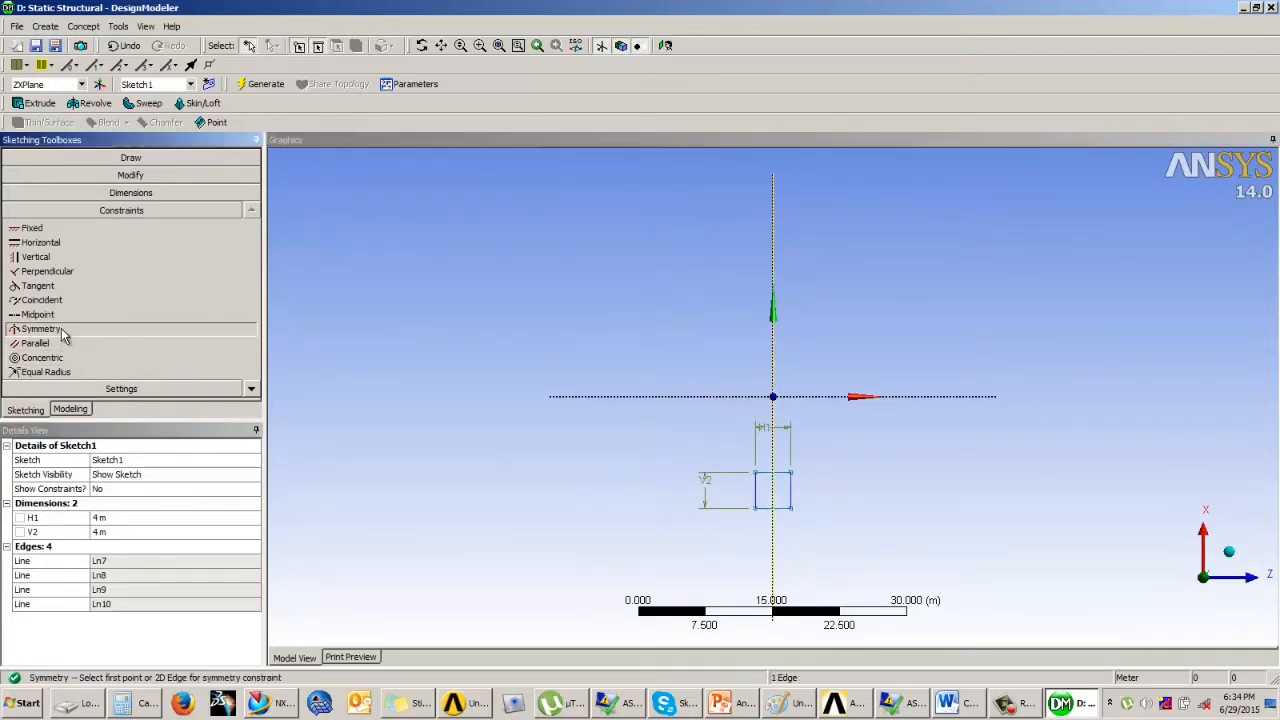
pyautogui.click(689, 399)
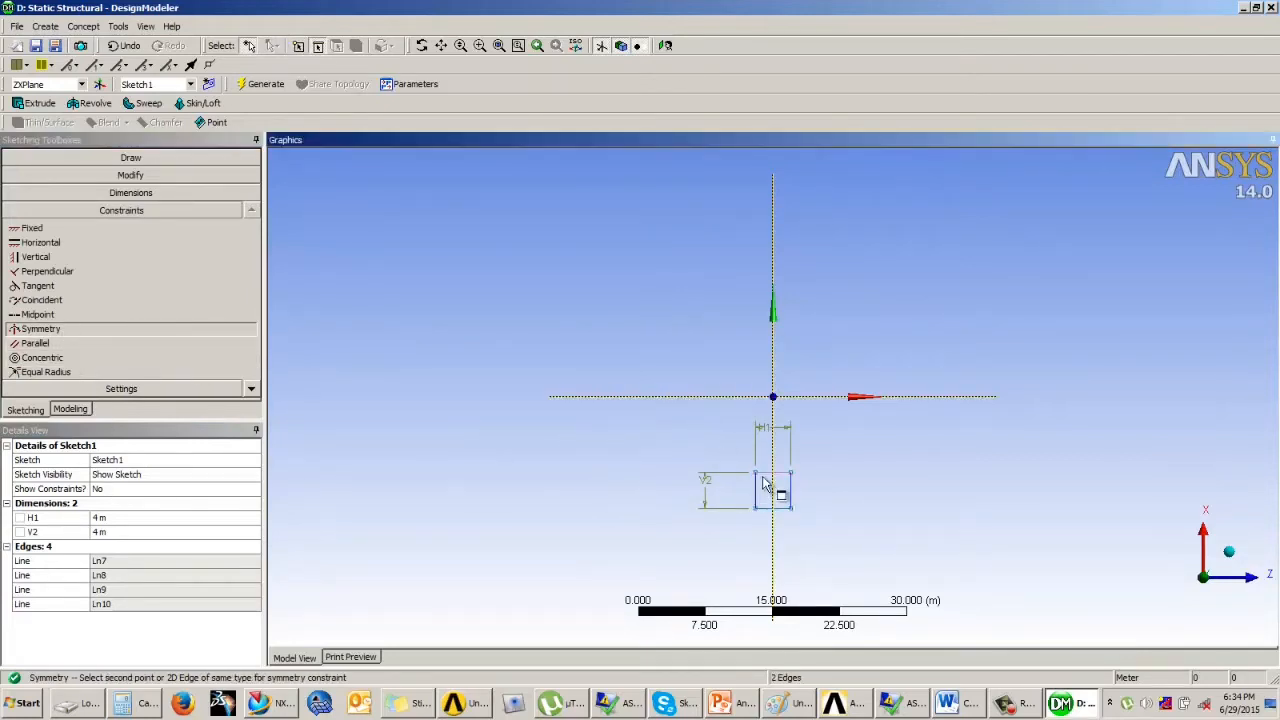
pyautogui.click(768, 474)
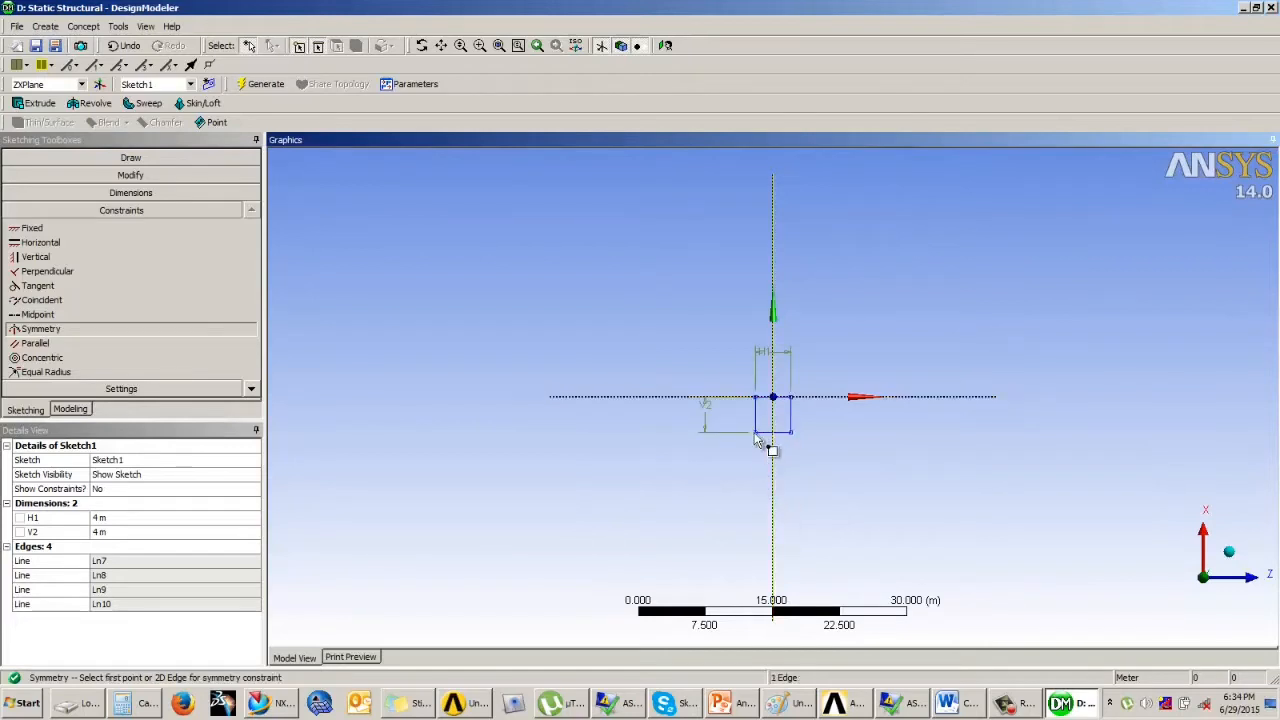
pyautogui.hotkey('ctrl', 'z')
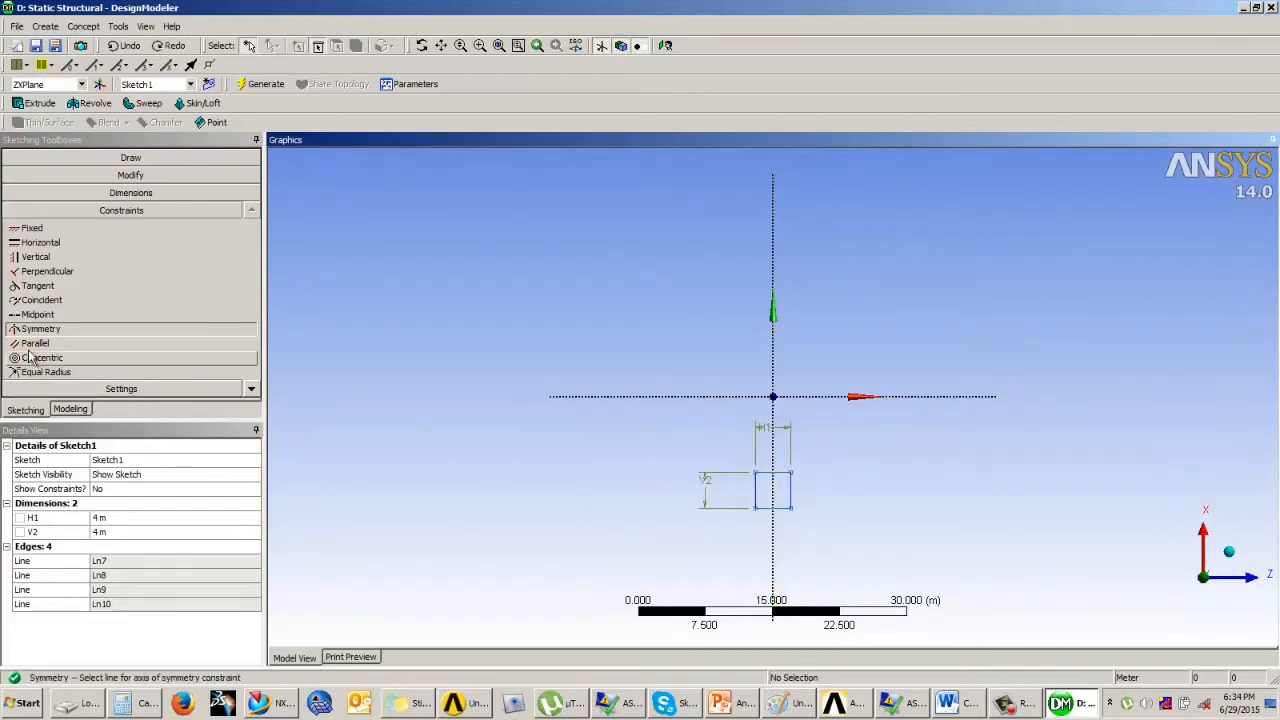
# - Constrain the square's upper and lower edges to be symmetric about the horizontal sketch axis
pyautogui.click(700, 398)
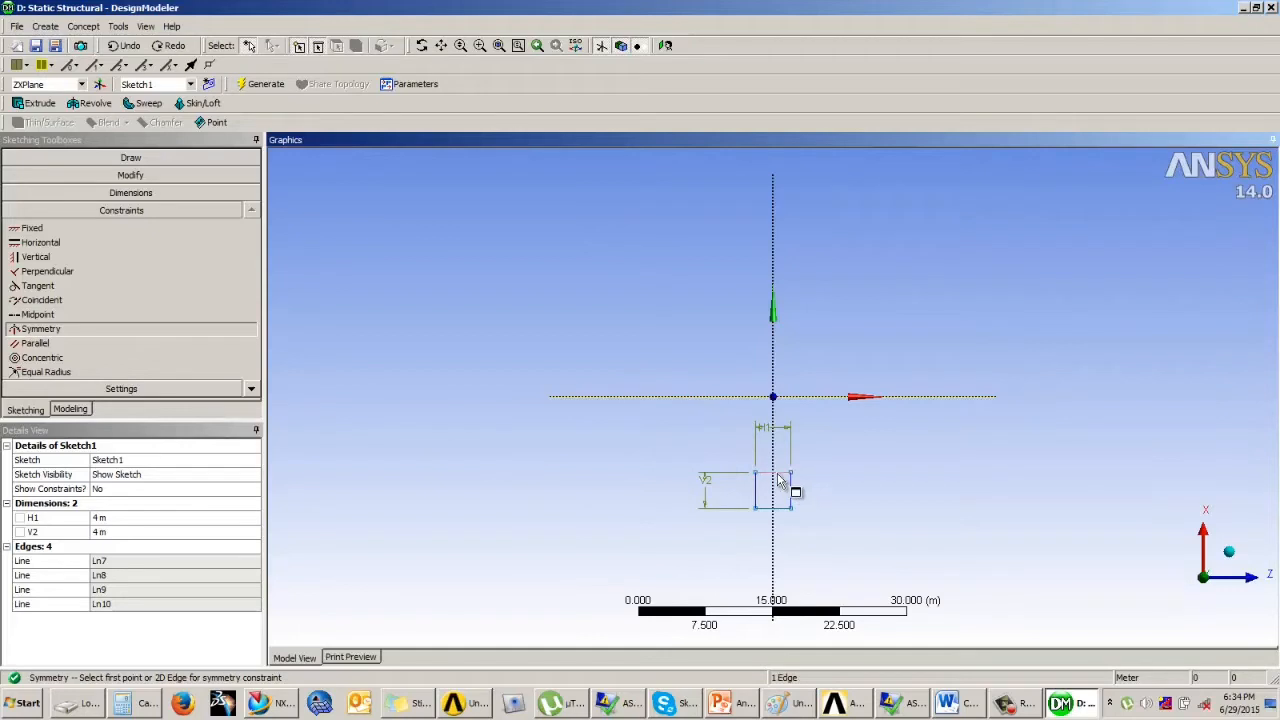
pyautogui.click(780, 474)
pyautogui.click(781, 509)
pyautogui.scroll(5, 800, 420)
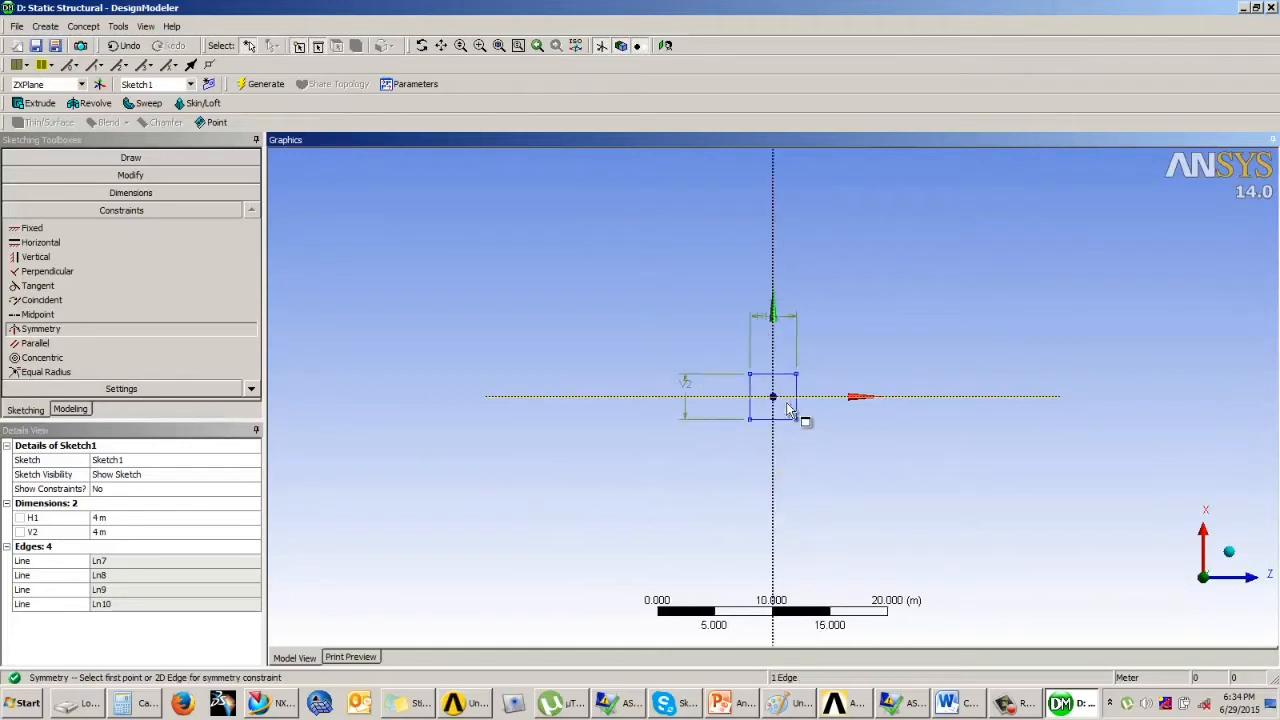
pyautogui.scroll(2, 883, 345)
# - Generate a line body from the 4 m square sketch using Lines From Sketches with Add Material
pyautogui.click(72, 409)
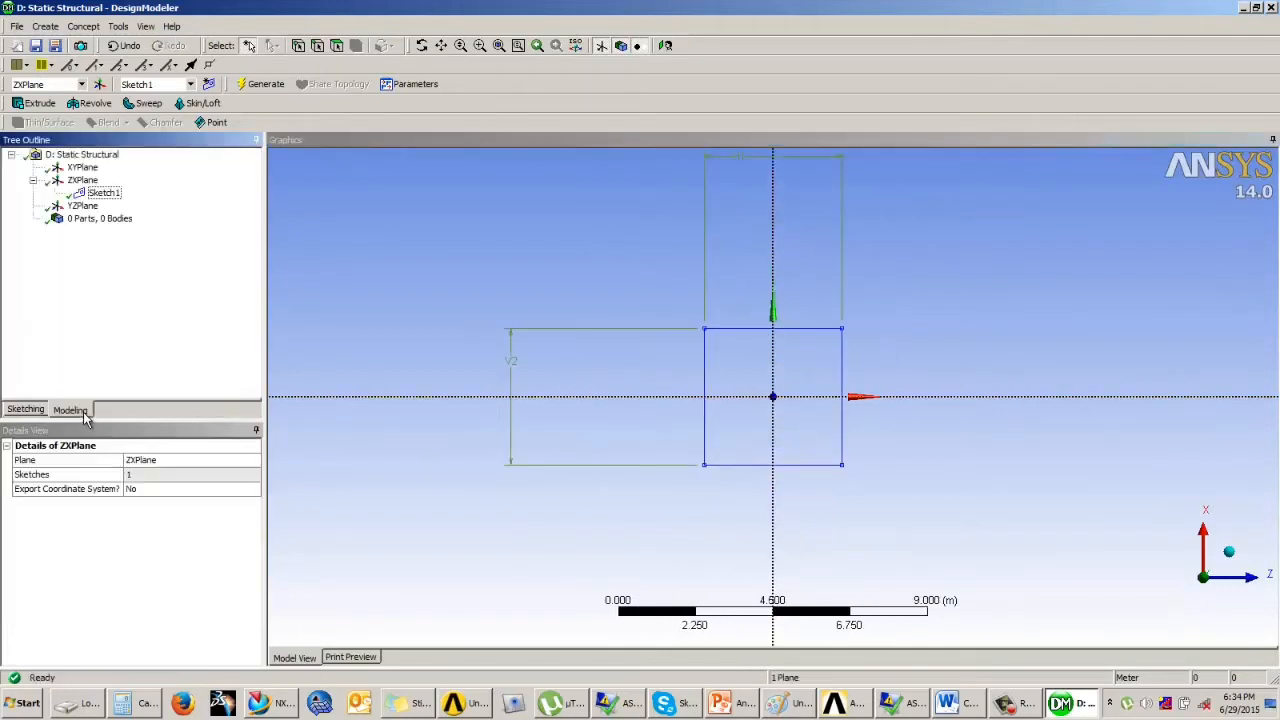
pyautogui.moveTo(606, 457); pyautogui.dragTo(461, 381, button='middle')
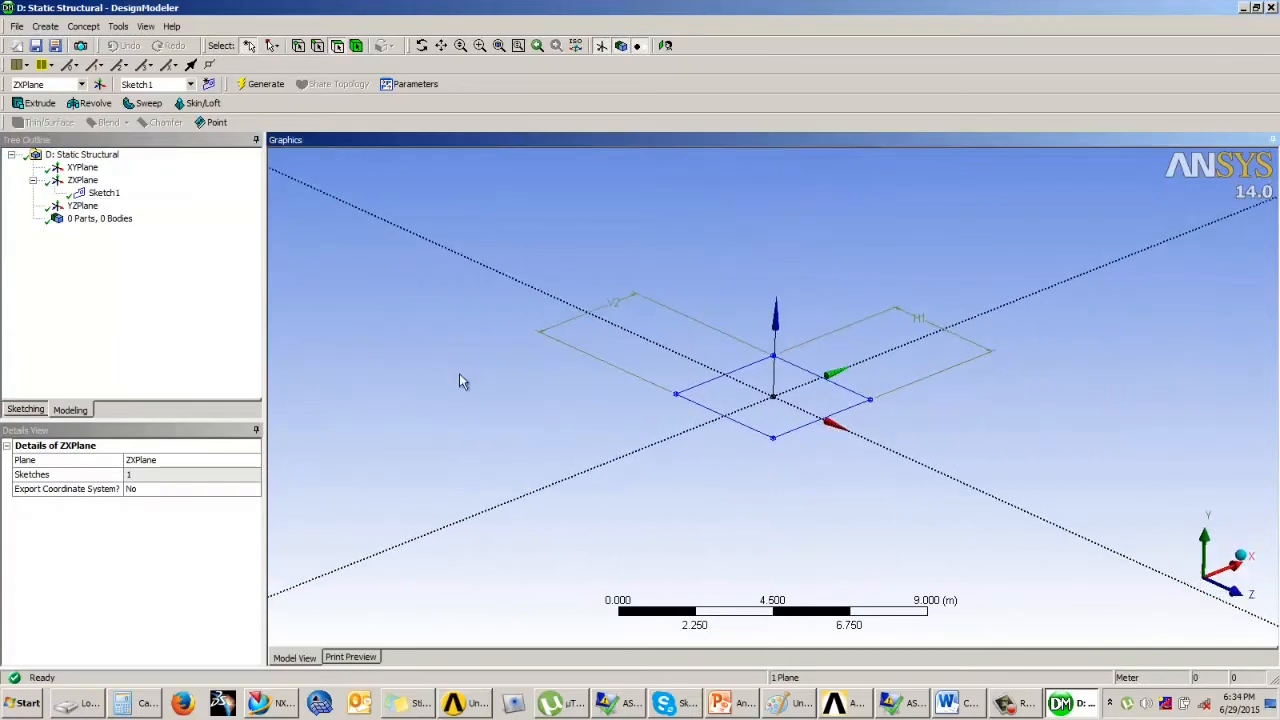
pyautogui.click(84, 27)
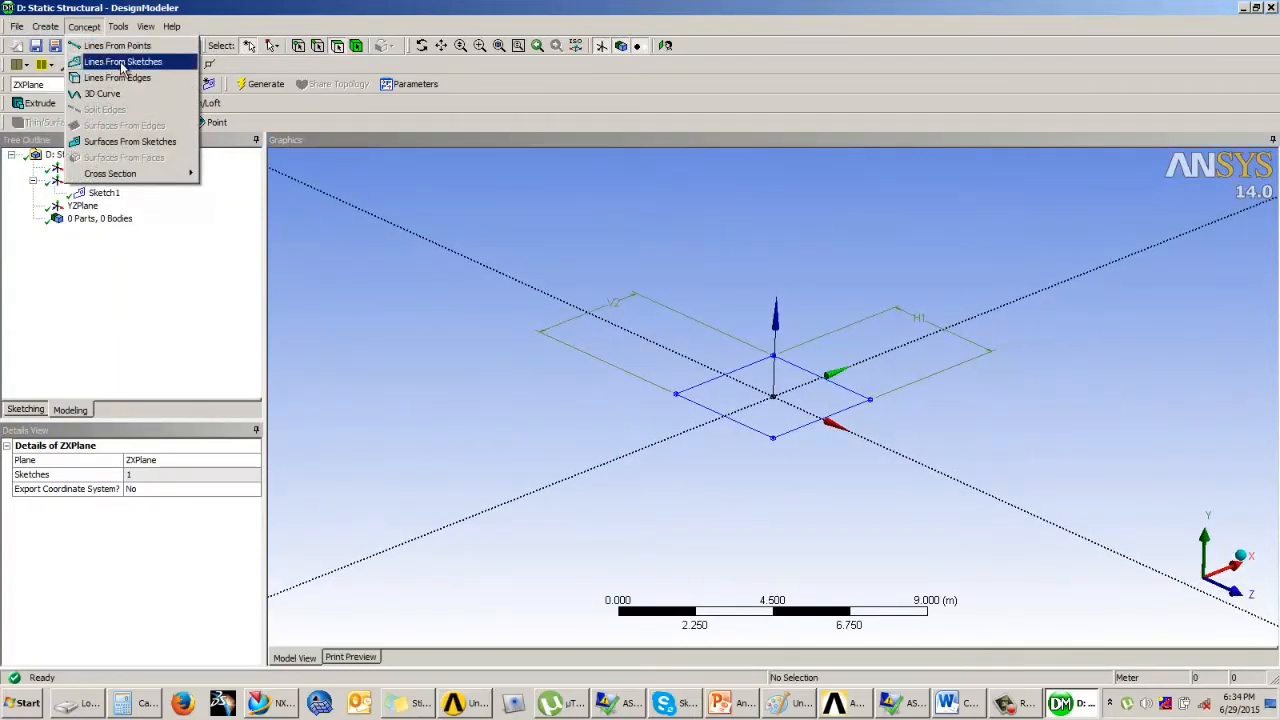
pyautogui.click(122, 62)
pyautogui.click(720, 414)
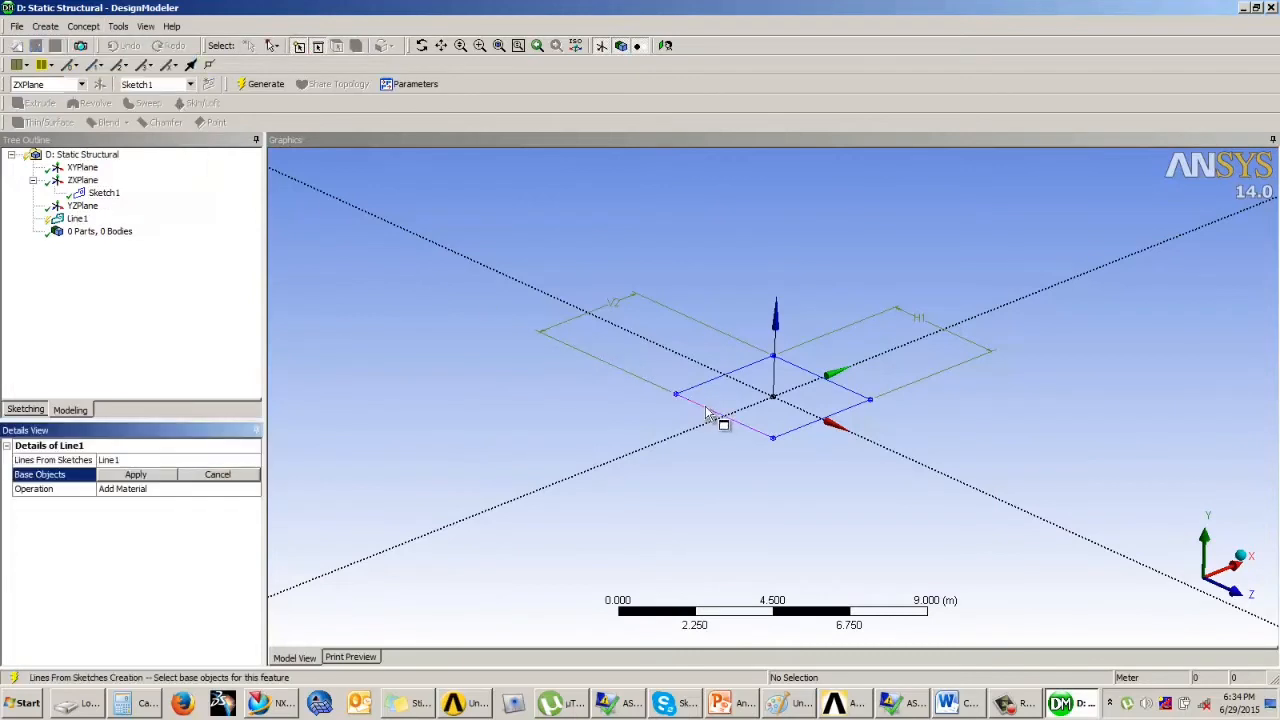
pyautogui.click(137, 475)
pyautogui.click(262, 84)
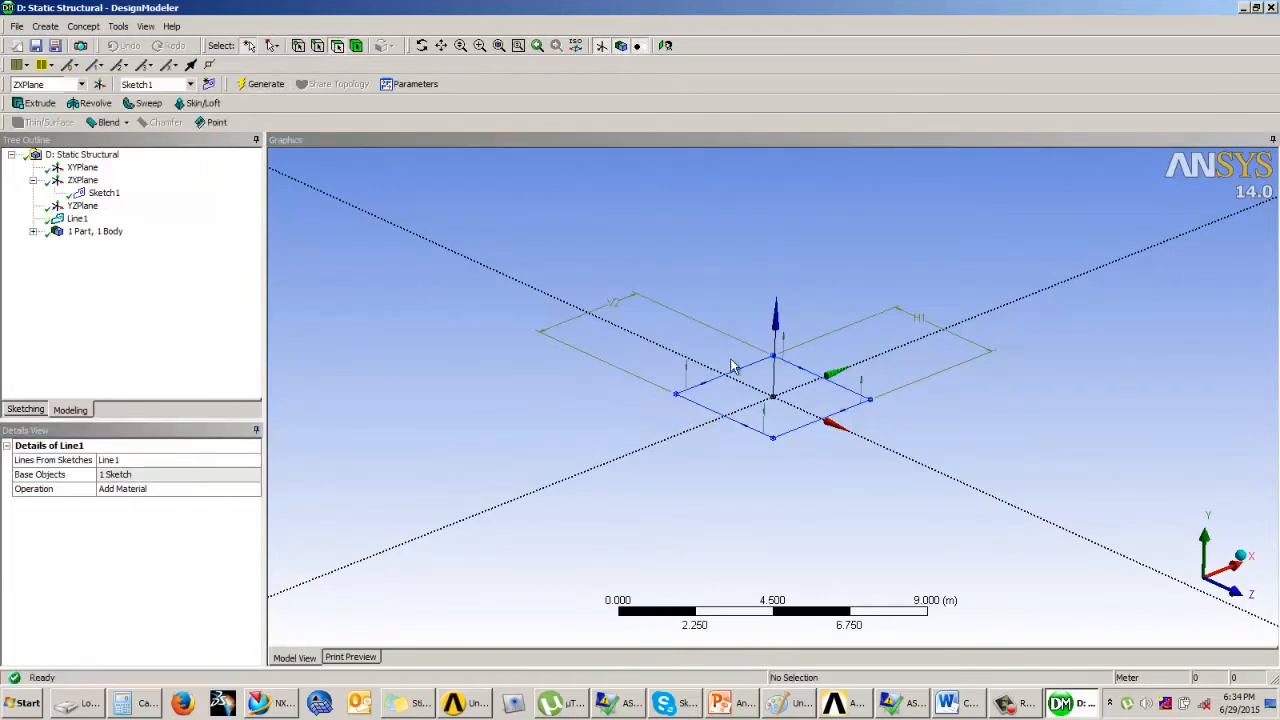
pyautogui.moveTo(731, 366)
pyautogui.mouseDown(button='middle')
pyautogui.moveTo(737, 347)
pyautogui.moveTo(734, 371)
pyautogui.mouseUp(button='middle')
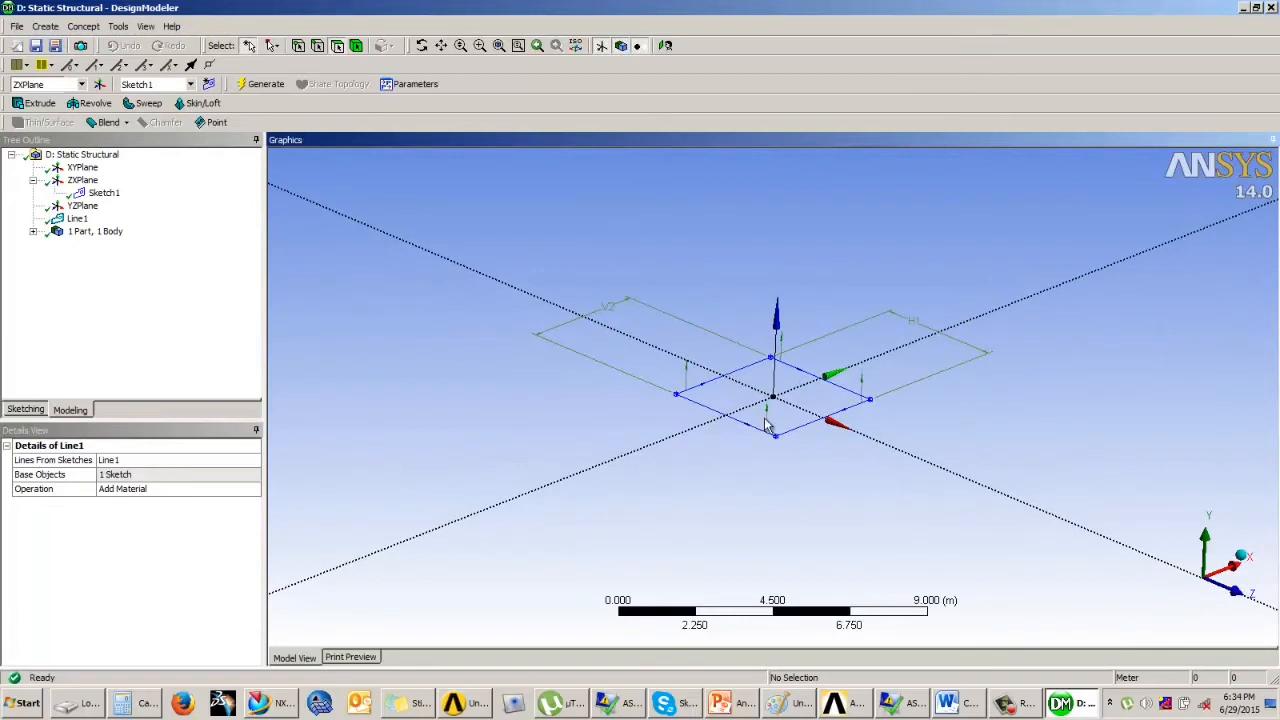
pyautogui.click(45, 26)
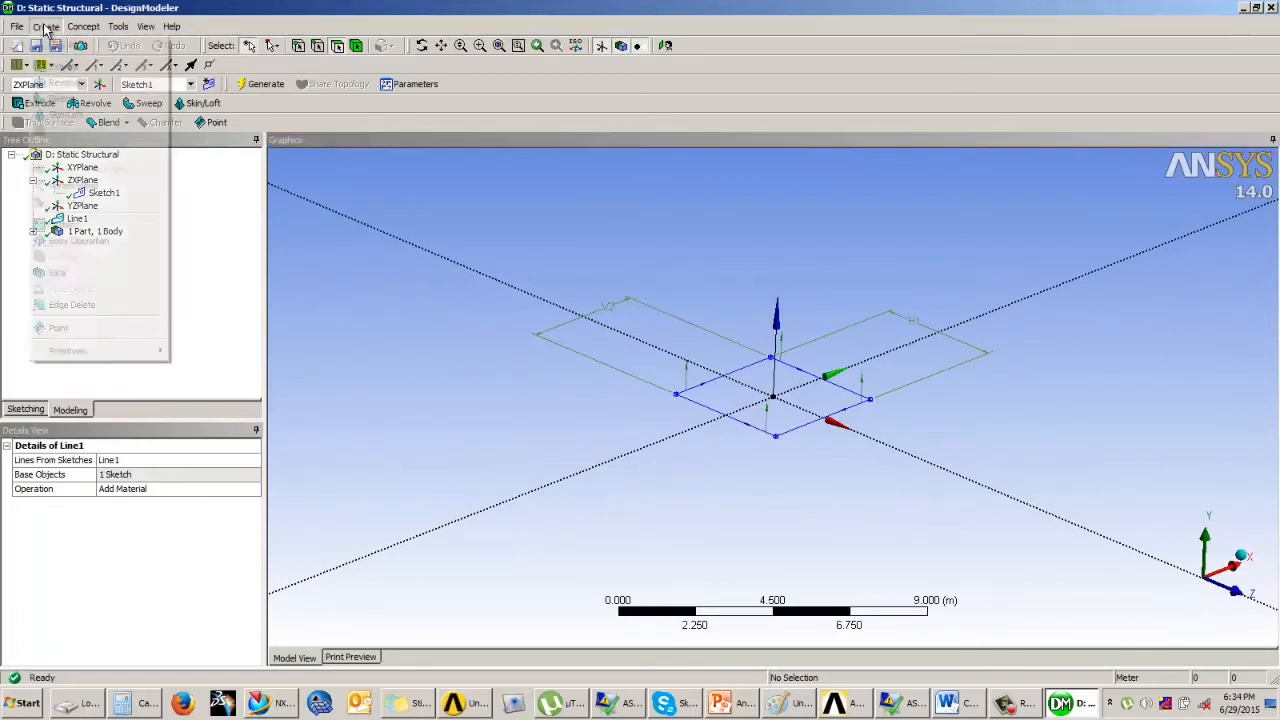
pyautogui.click(85, 241)
pyautogui.click(140, 475)
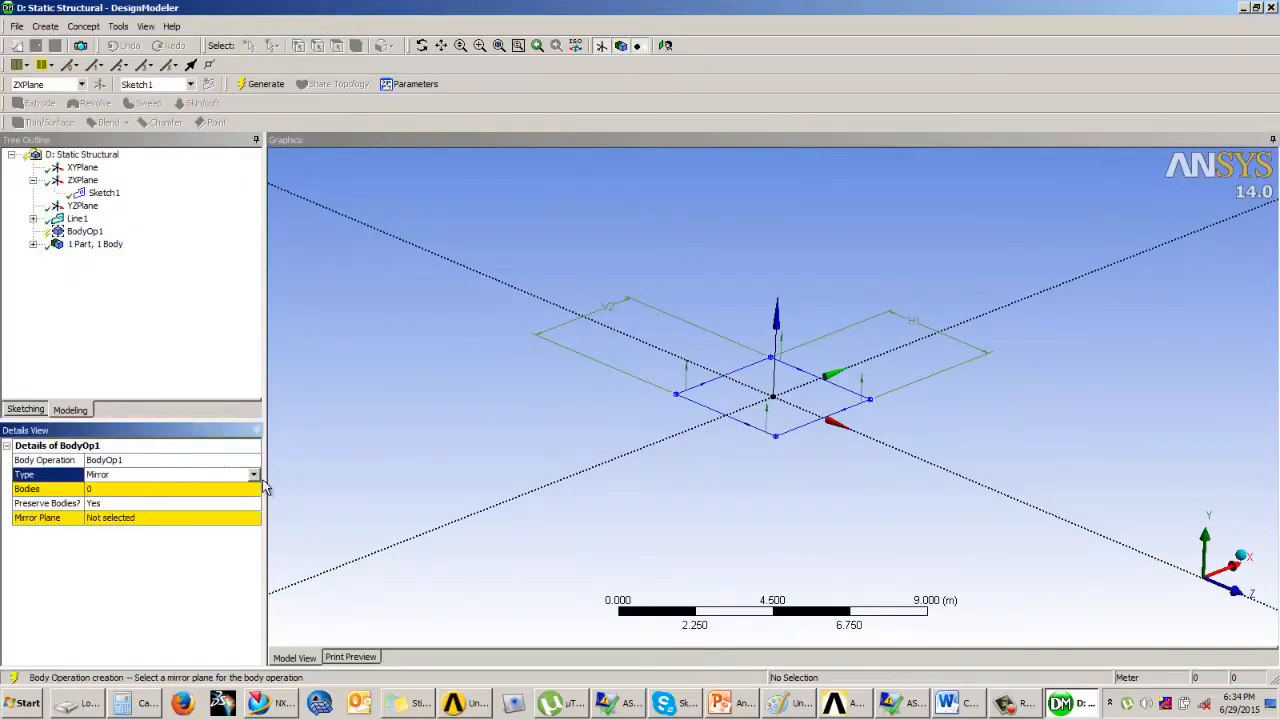
pyautogui.click(256, 476)
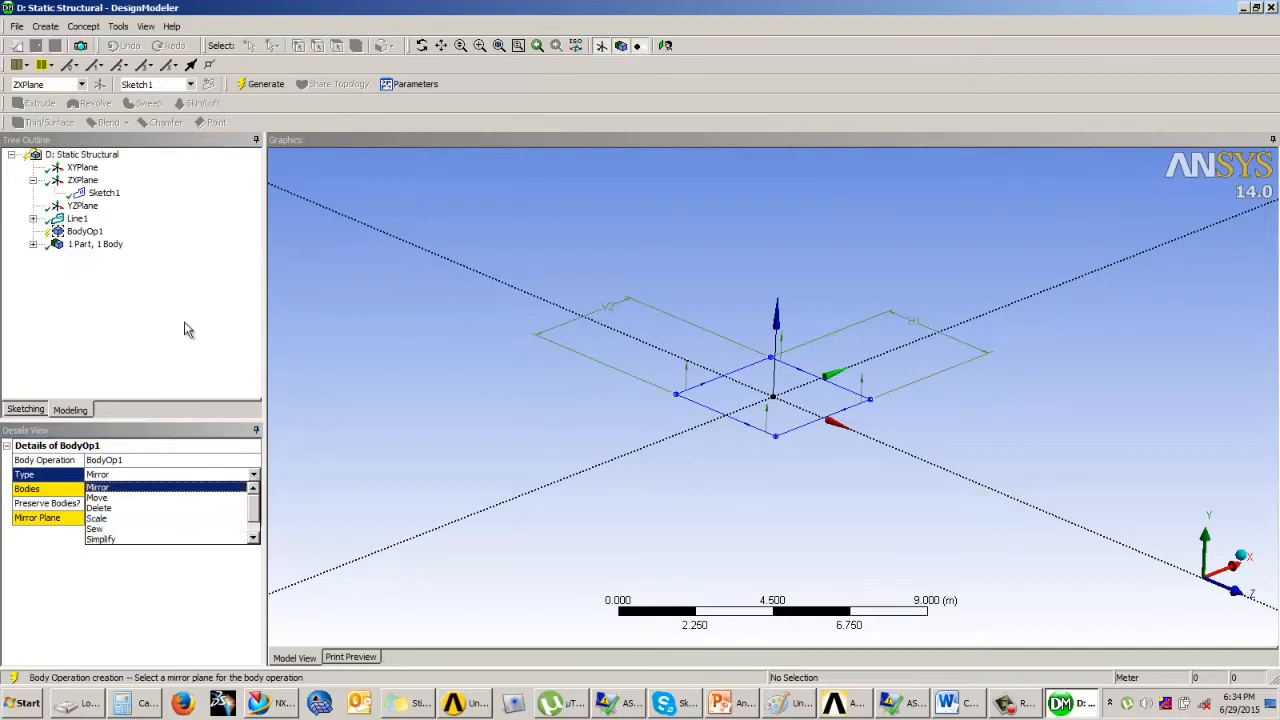
pyautogui.click(84, 255)
pyautogui.click(85, 232)
pyautogui.rightClick(88, 235)
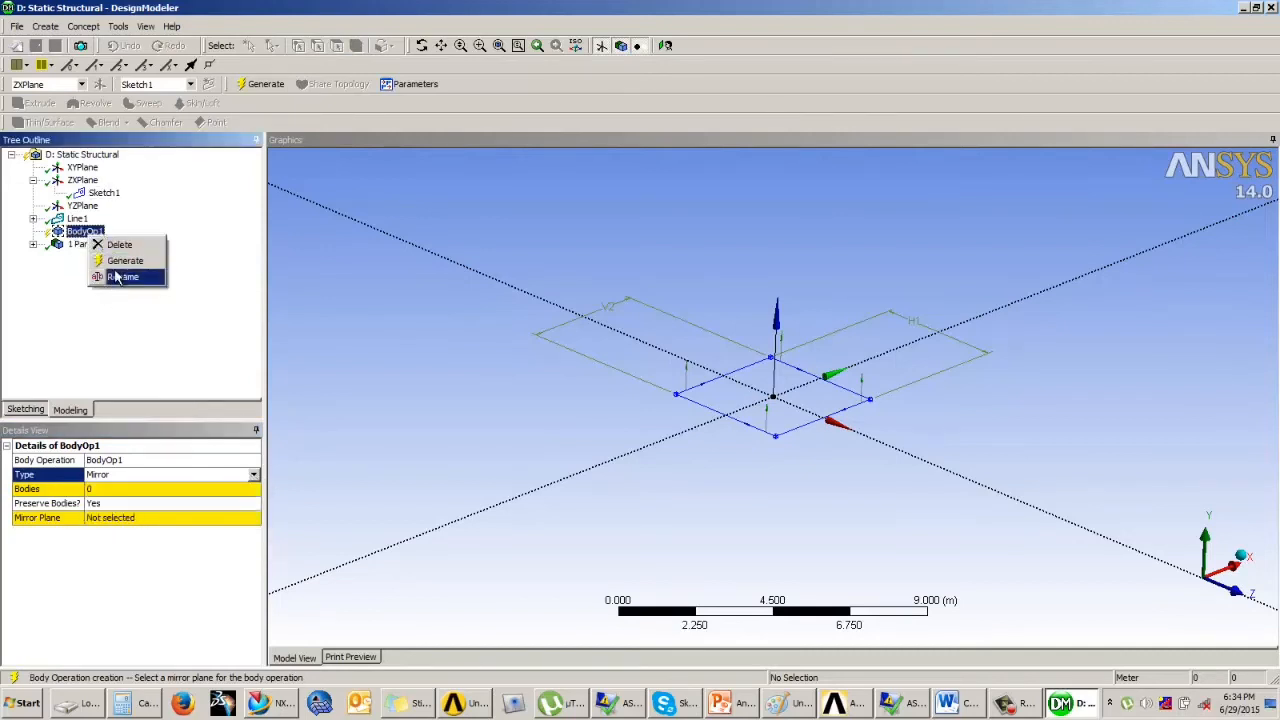
pyautogui.click(119, 245)
pyautogui.click(589, 401)
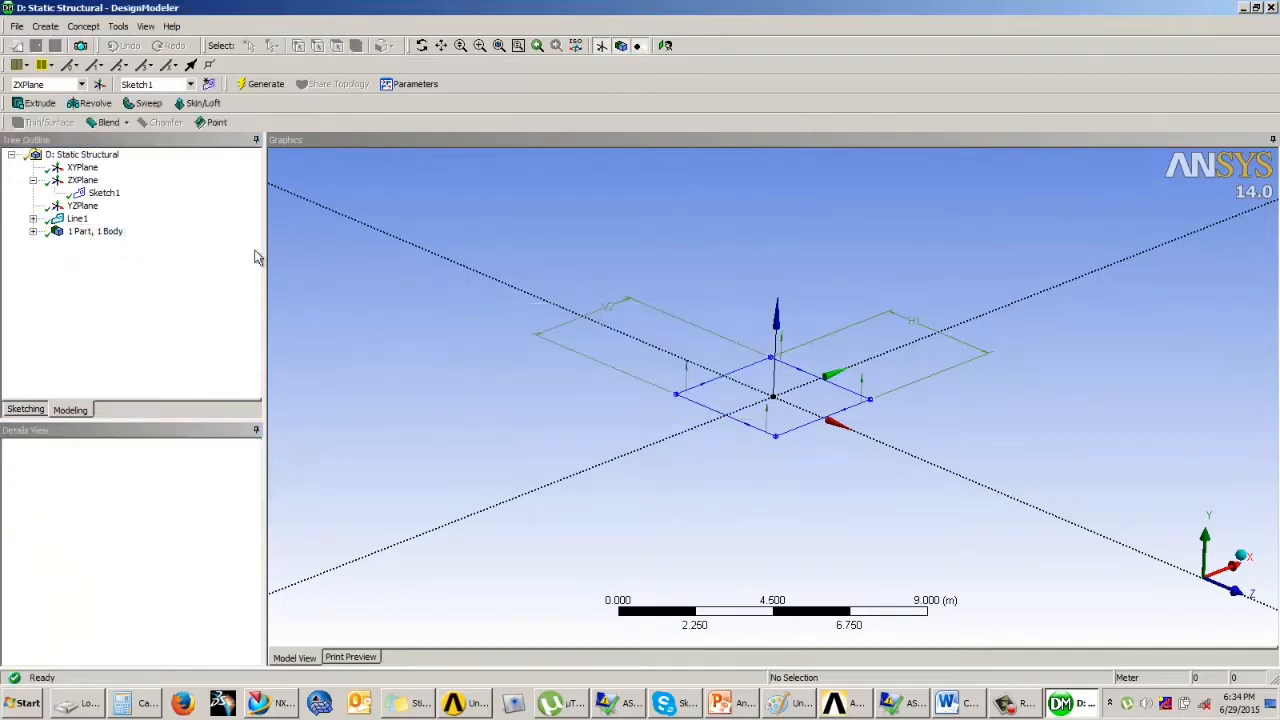
# - Set up a linear Pattern of the square line body along the XY plane's vertical axis
pyautogui.click(46, 27)
pyautogui.click(75, 225)
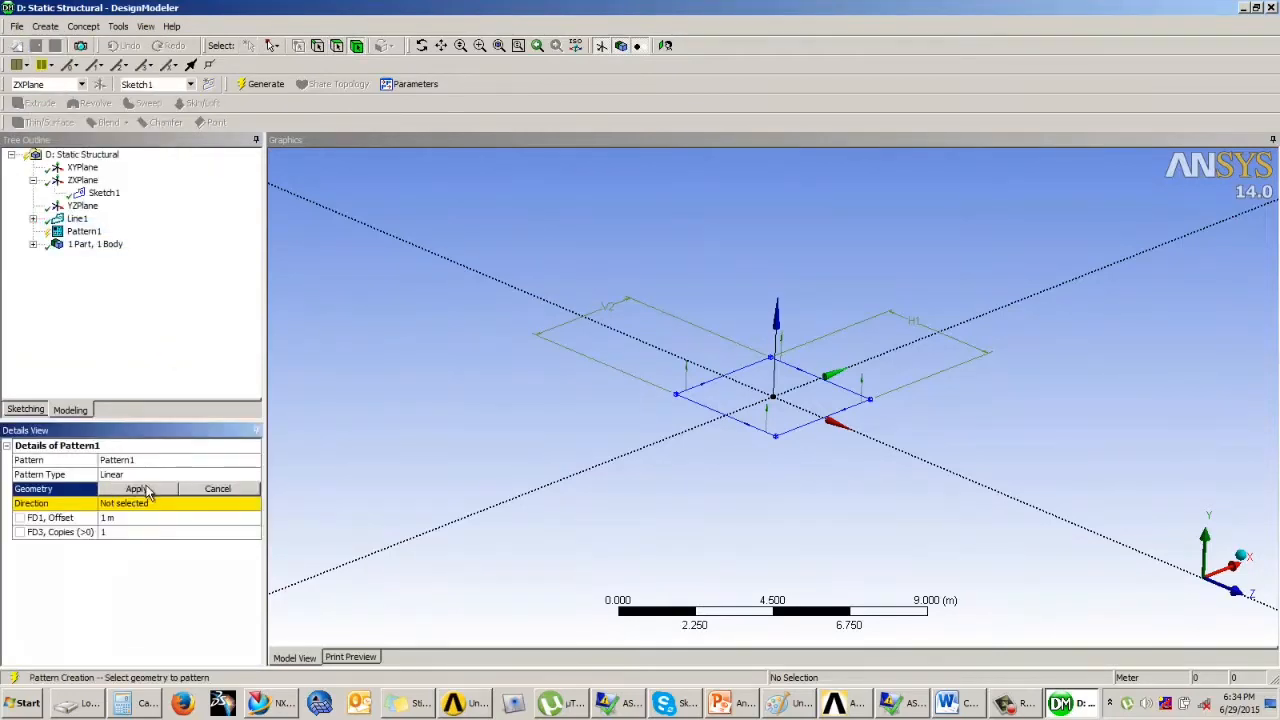
pyautogui.click(692, 412)
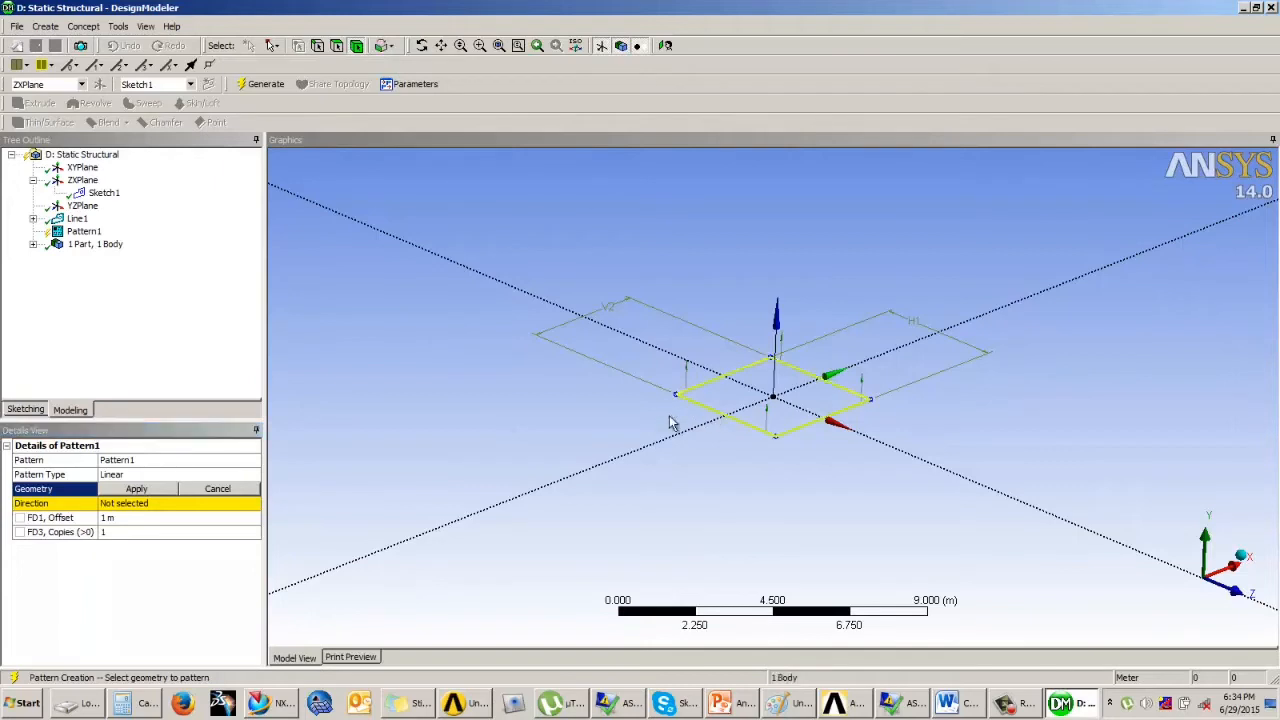
pyautogui.click(158, 490)
pyautogui.click(143, 505)
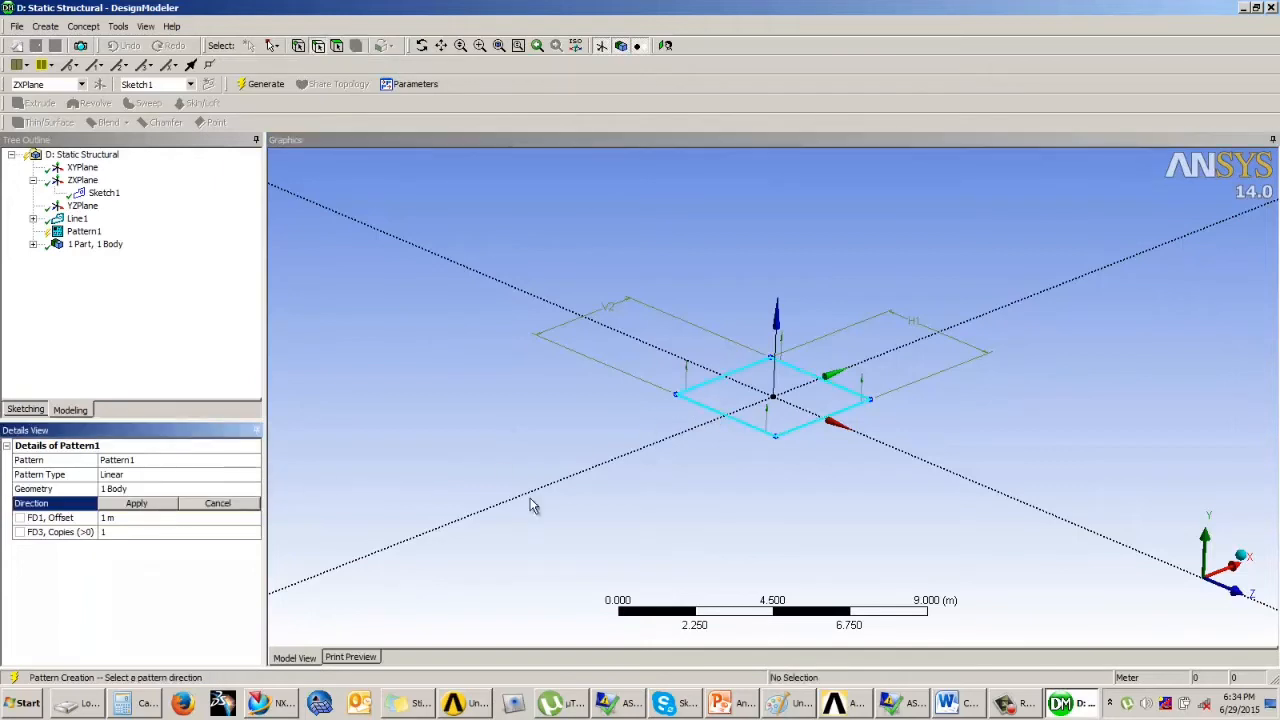
pyautogui.click(82, 167)
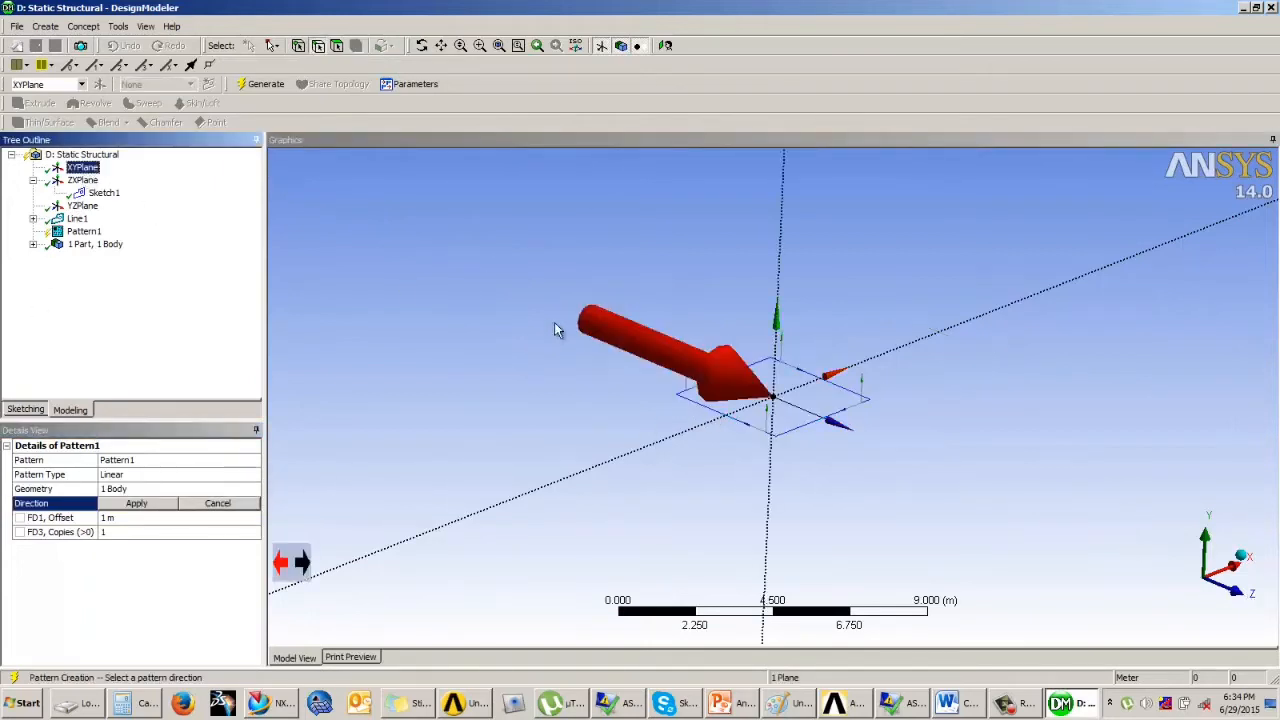
pyautogui.click(781, 300)
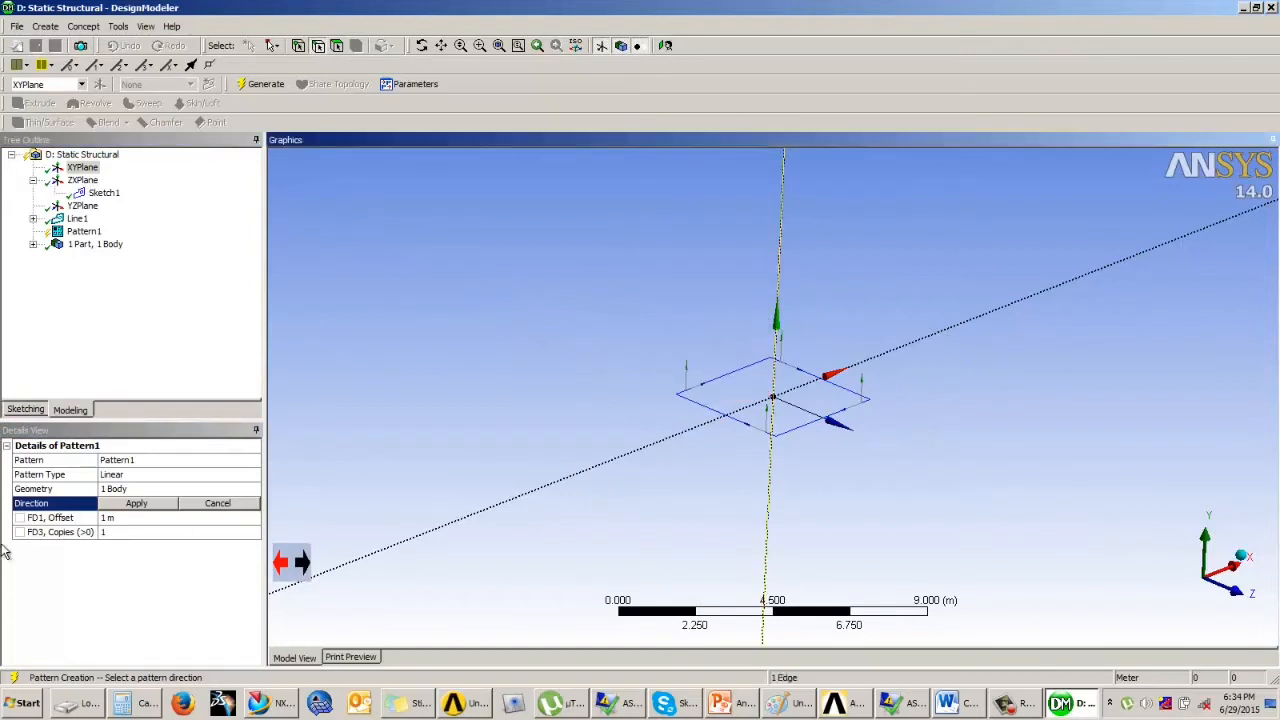
pyautogui.click(126, 505)
# - Set the pattern offset to 4 m and generate one copy of the square above the base
pyautogui.click(122, 518)
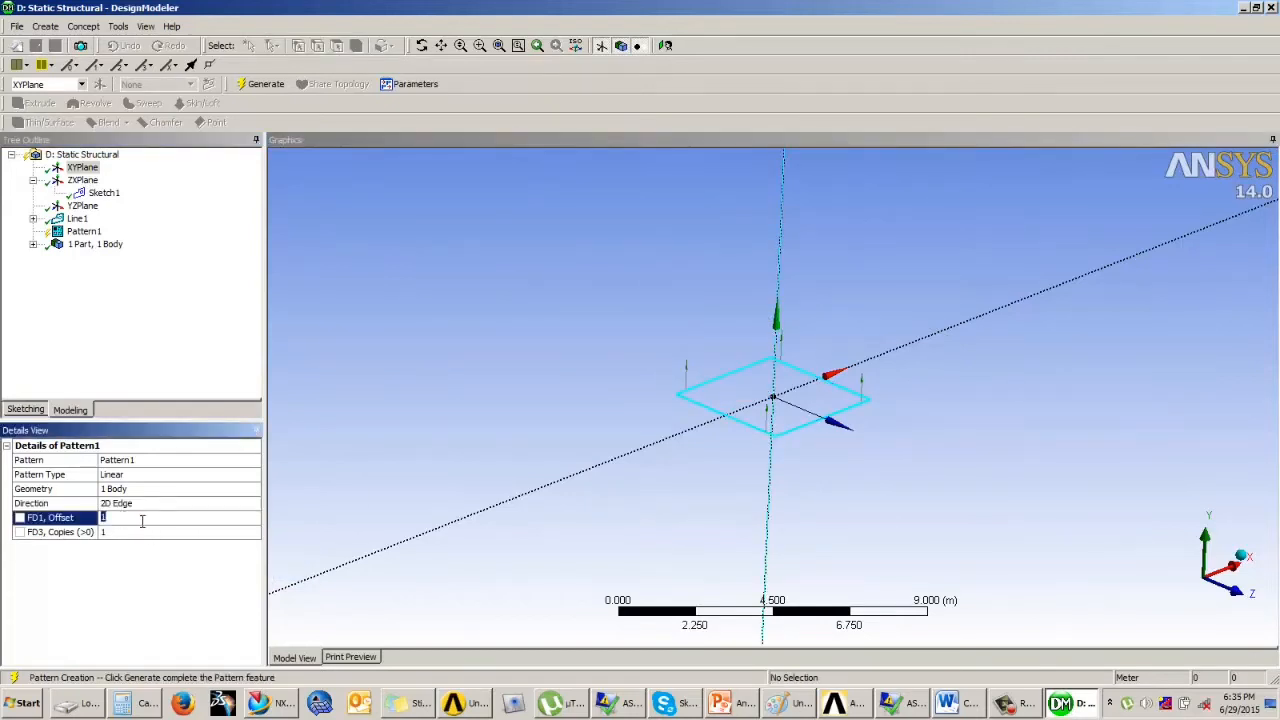
pyautogui.write('4')
pyautogui.press('Return')
pyautogui.click(266, 86)
pyautogui.moveTo(666, 402); pyautogui.dragTo(690, 381, button='middle')
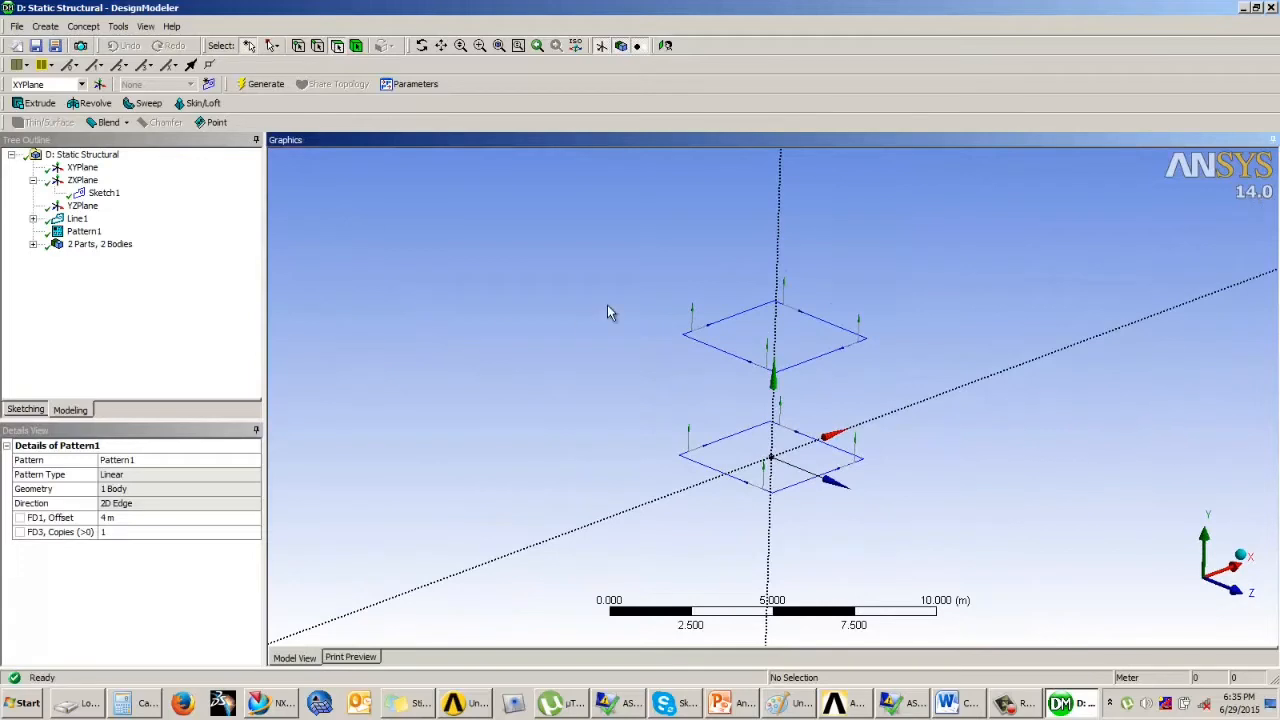
# - Add a construction Point feature and set its definition to Manual Input
pyautogui.scroll(3, 612, 314)
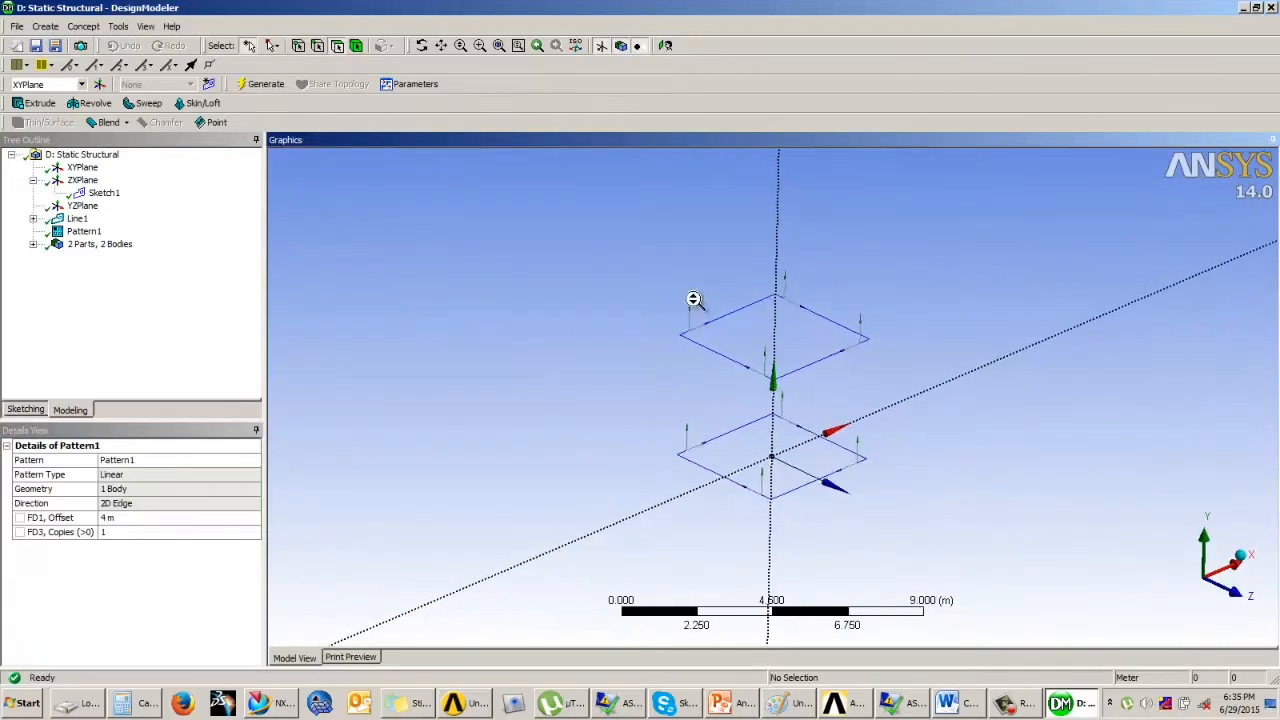
pyautogui.scroll(2, 694, 299)
pyautogui.scroll(2, 782, 305)
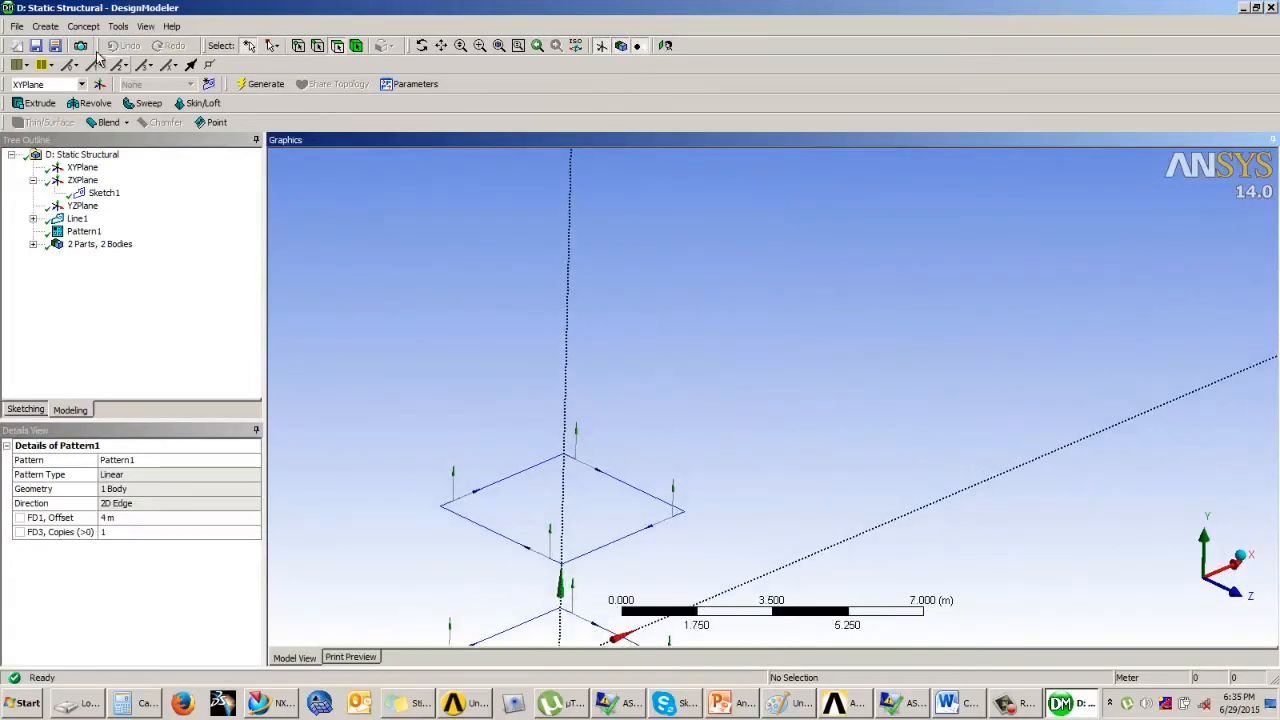
pyautogui.click(45, 26)
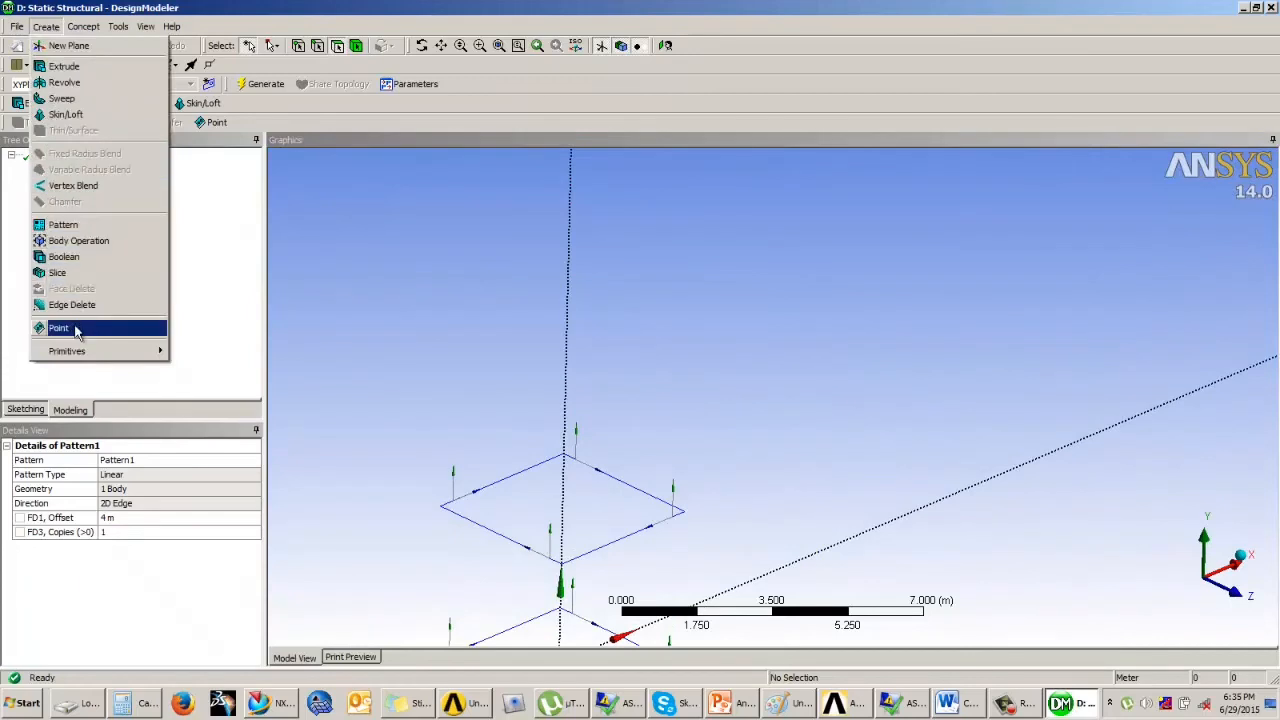
pyautogui.click(113, 329)
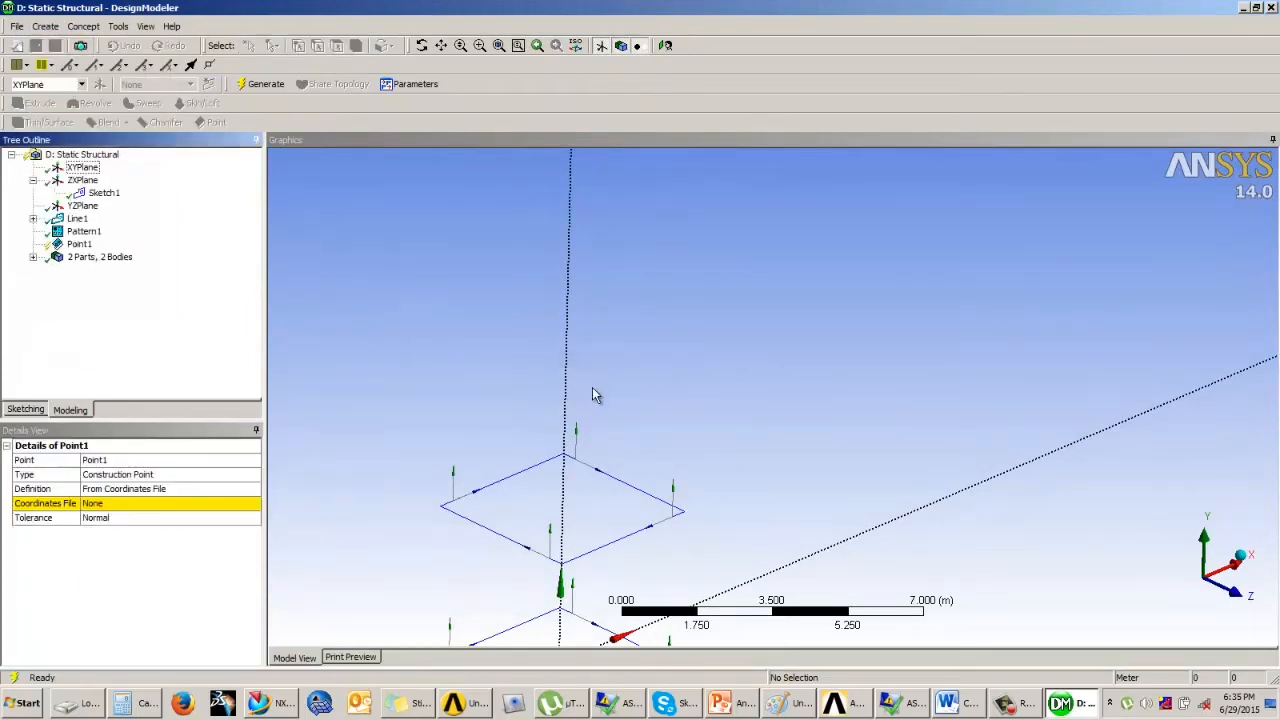
pyautogui.click(137, 489)
pyautogui.click(253, 489)
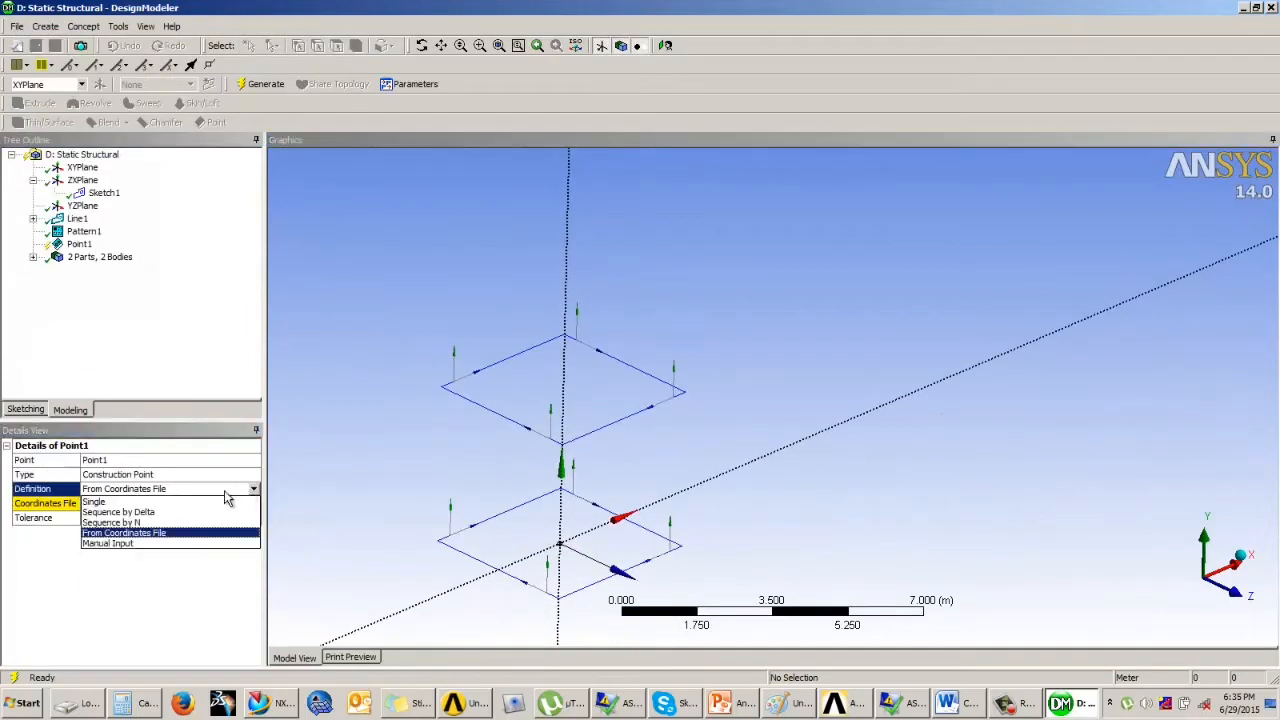
pyautogui.click(139, 545)
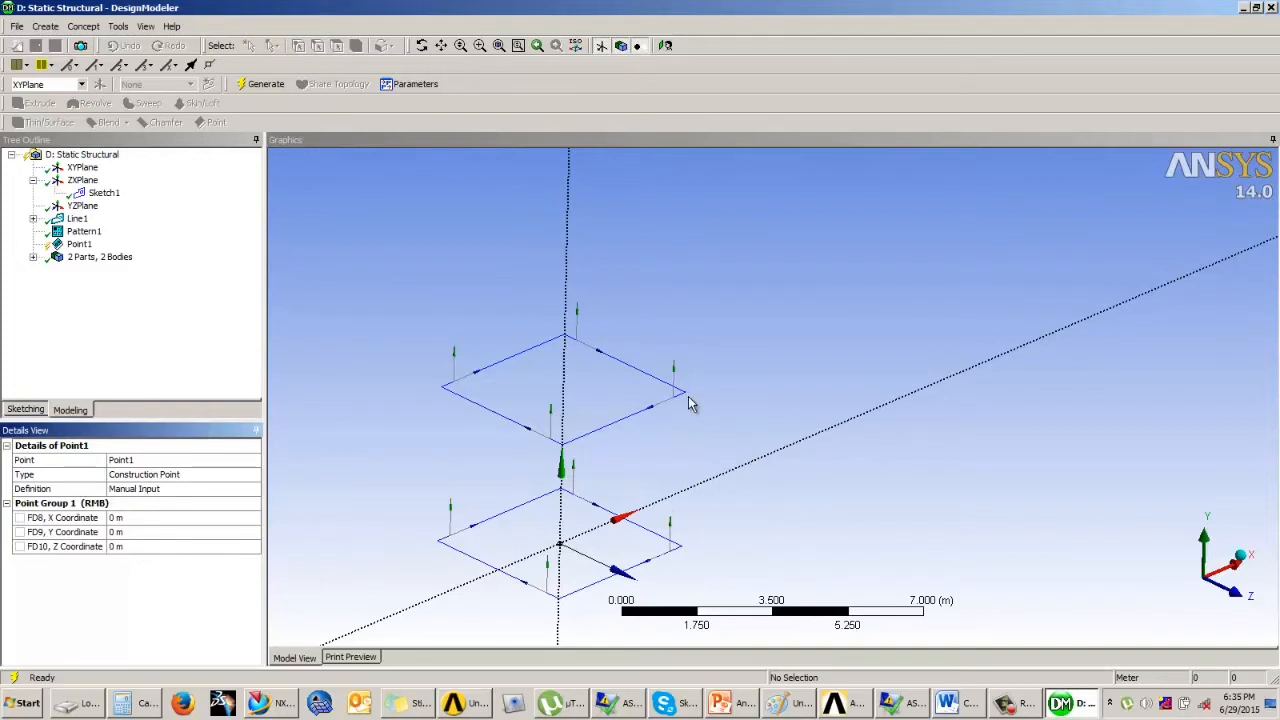
# - Set the construction point's Y coordinate to 8 m and X coordinate to 2 m, and generate it
pyautogui.click(142, 532)
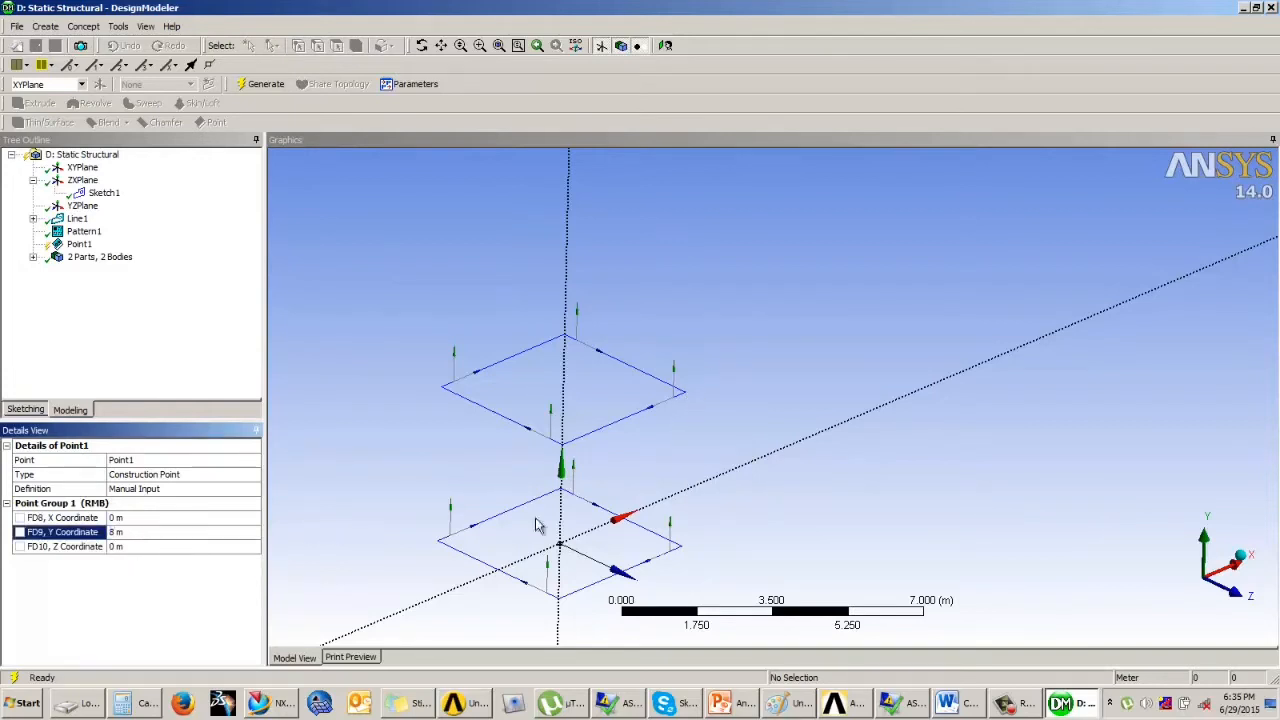
pyautogui.click(125, 518)
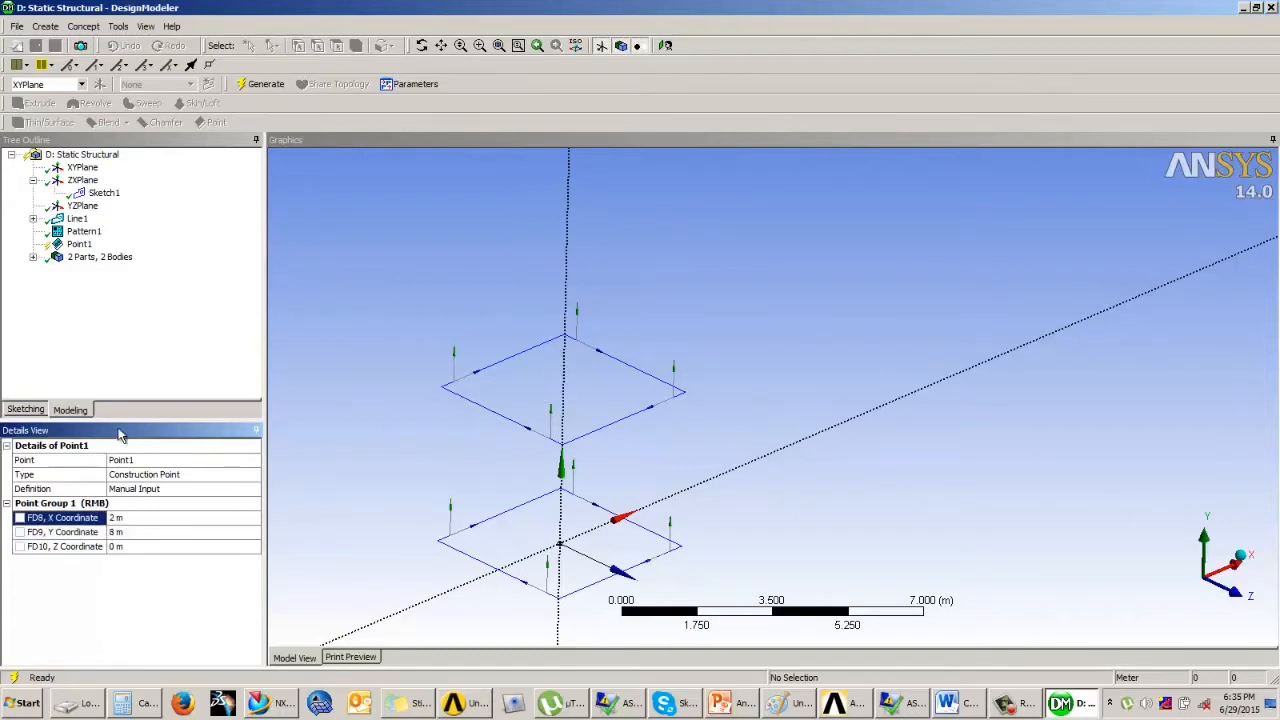
pyautogui.click(258, 84)
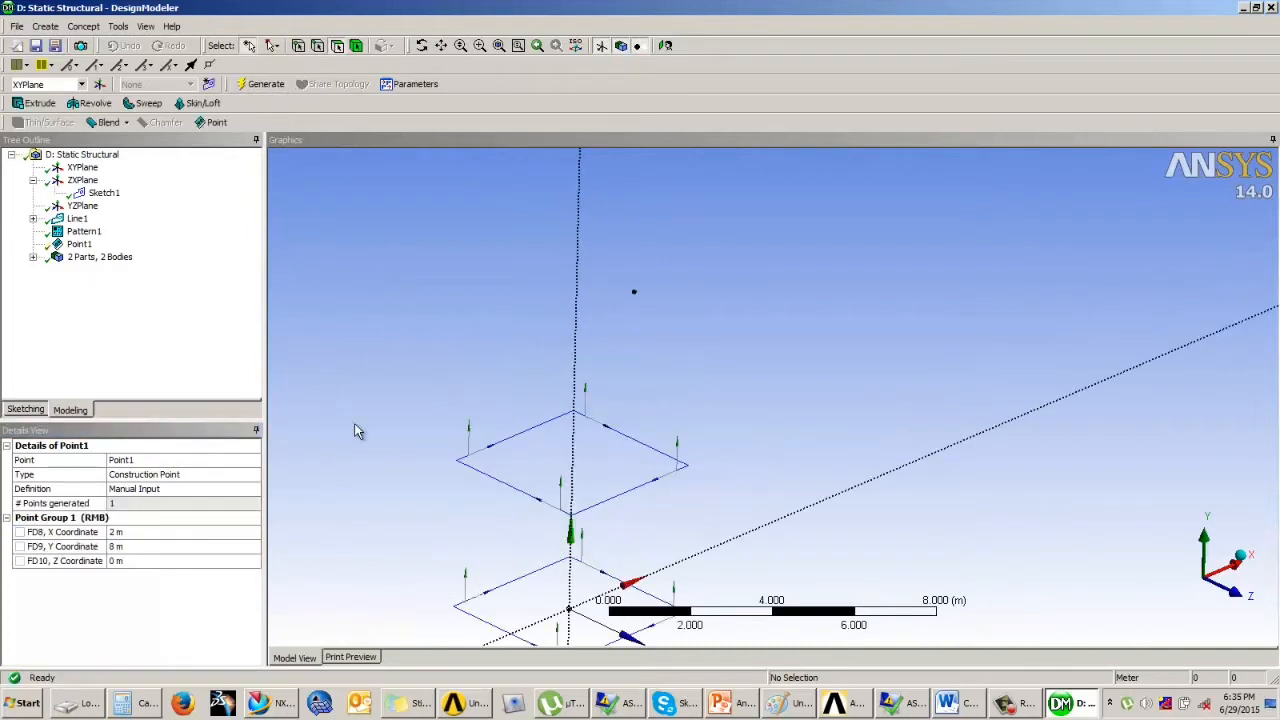
# - Set the construction point's Z coordinate to 2 m and regenerate the point
pyautogui.moveTo(585, 440); pyautogui.dragTo(650, 390, button='middle')
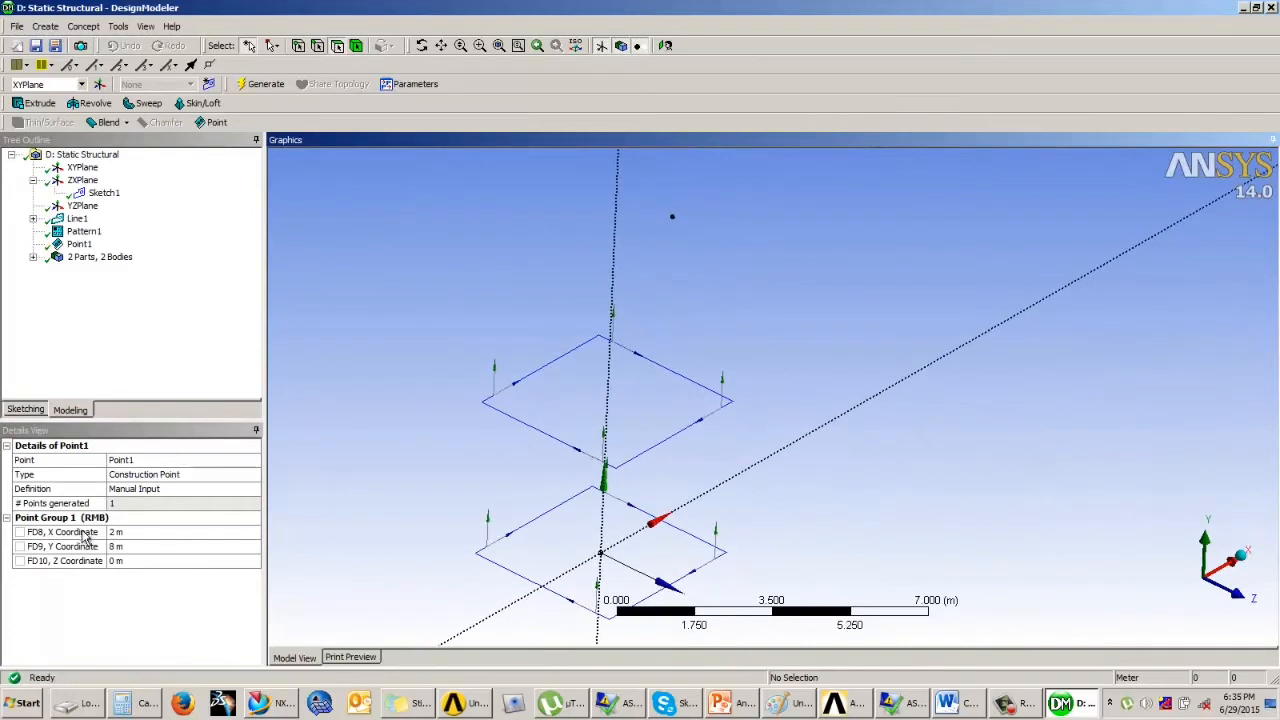
pyautogui.click(128, 562)
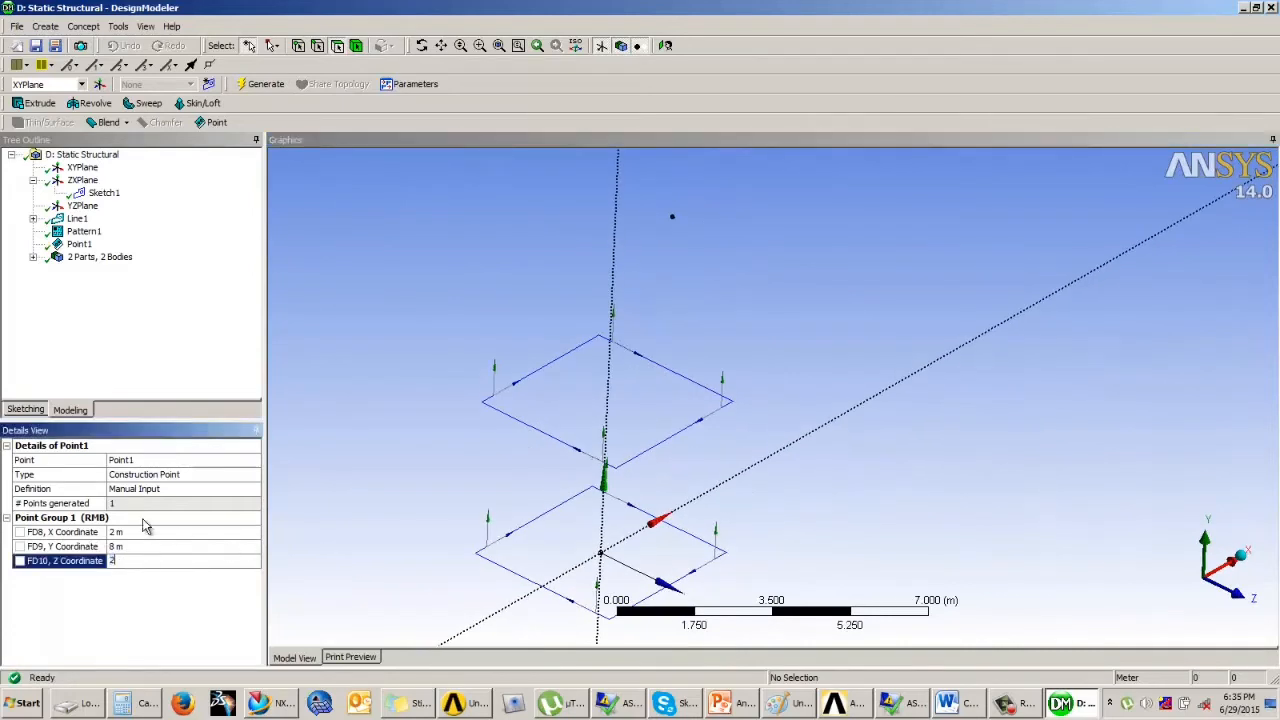
pyautogui.click(262, 88)
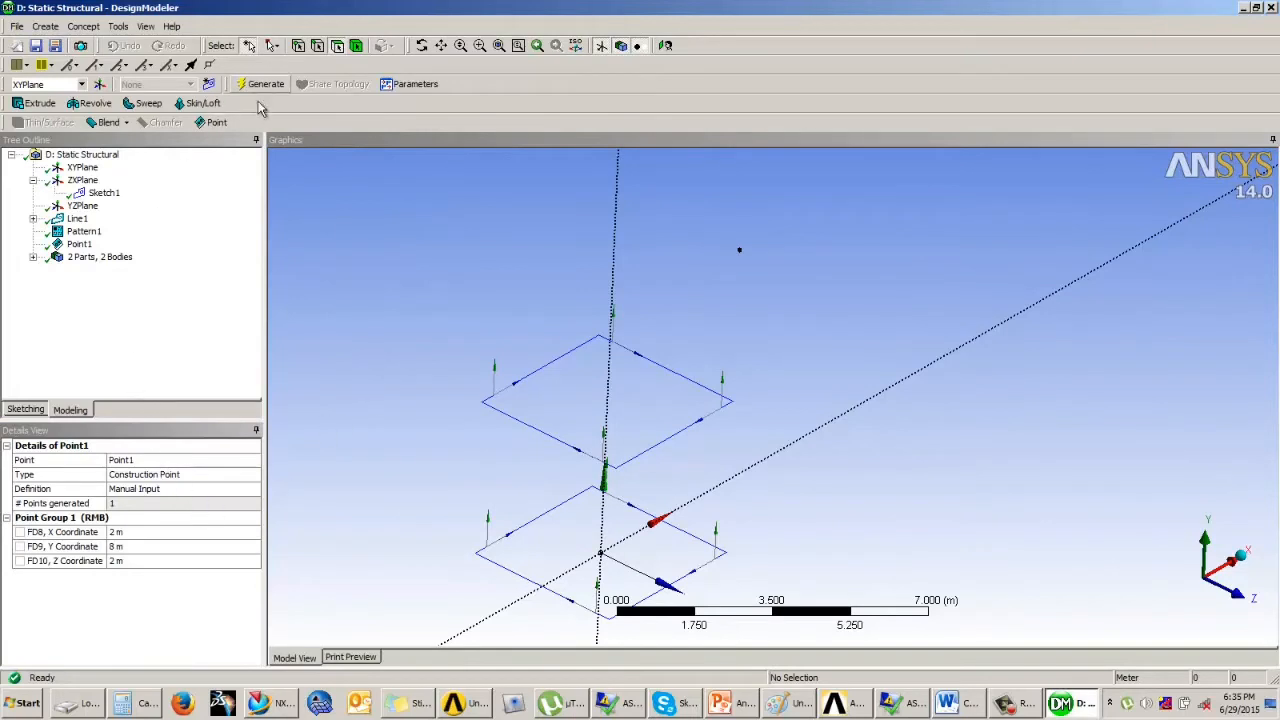
pyautogui.click(116, 380)
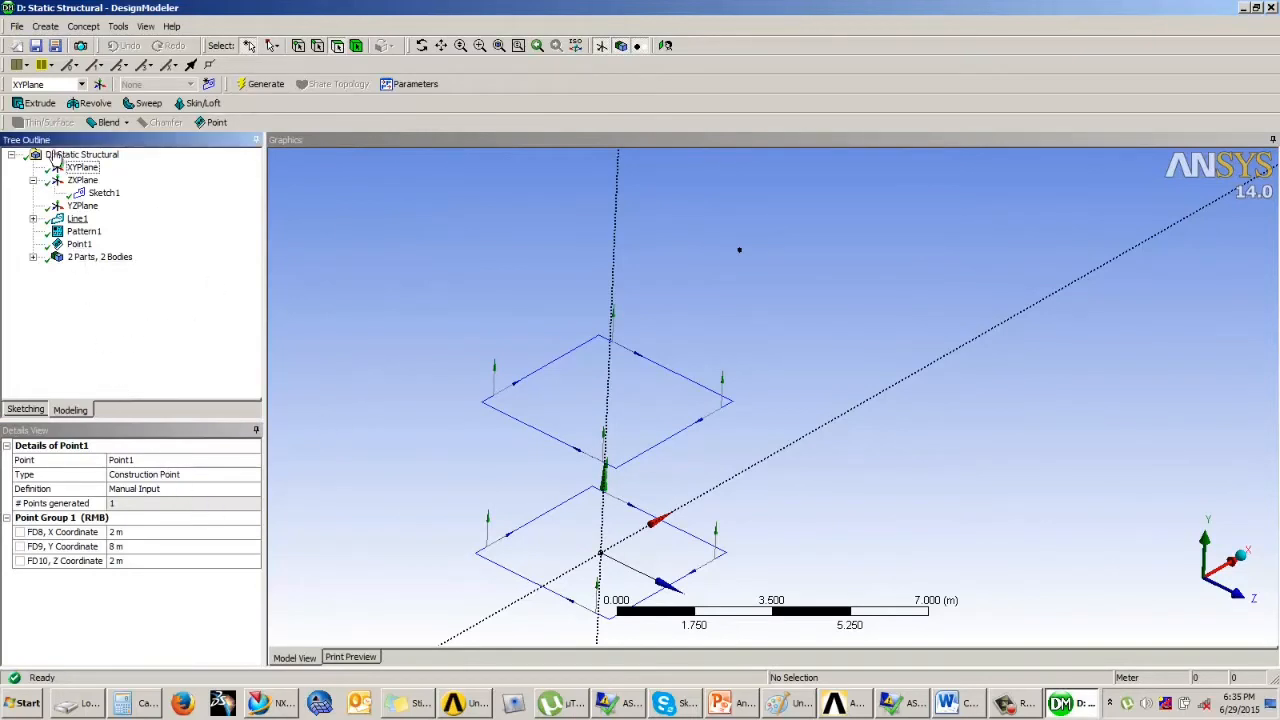
# - Generate a second construction point by Manual Input at X 2 m, Y 8 m, Z -2 m
pyautogui.click(45, 26)
pyautogui.click(57, 330)
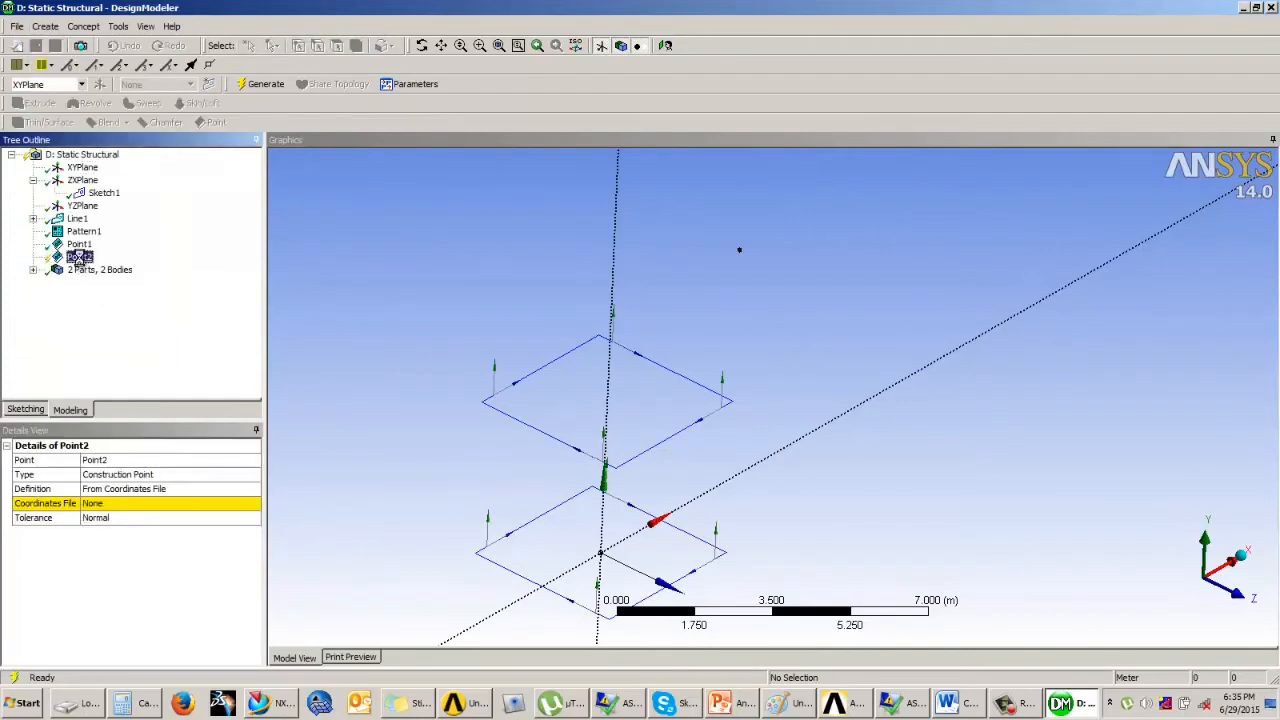
pyautogui.click(178, 489)
pyautogui.click(255, 489)
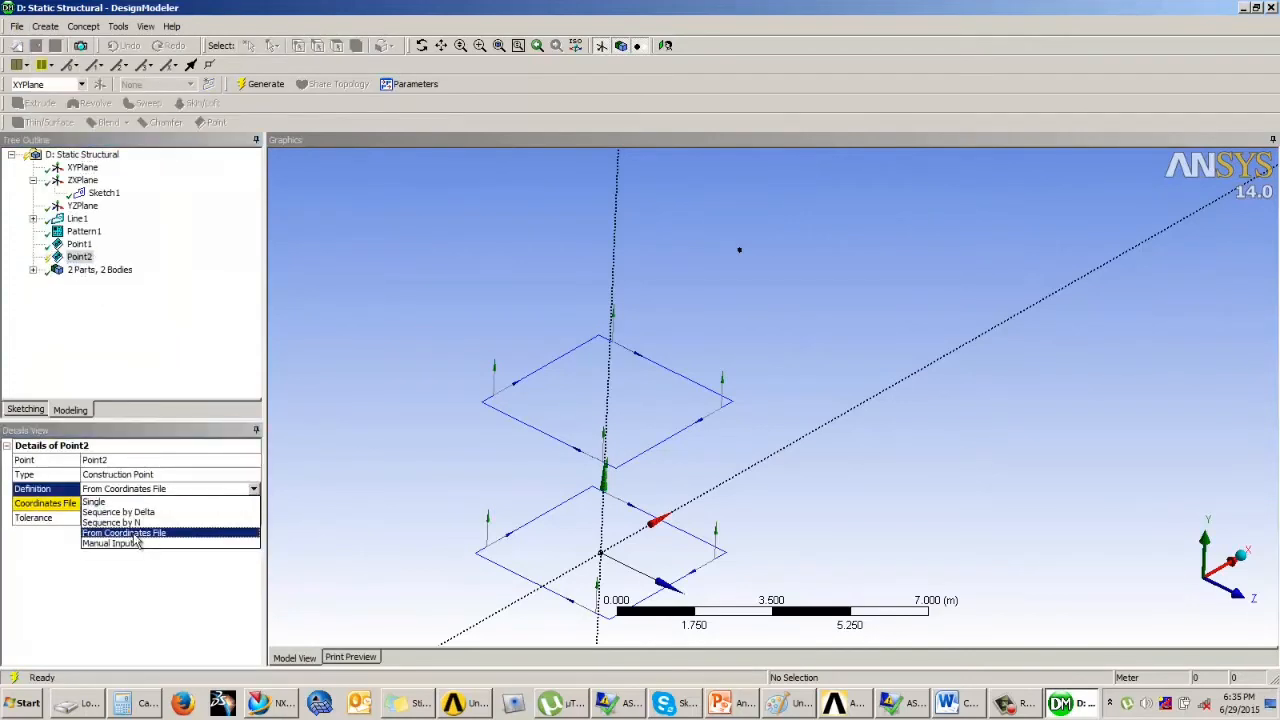
pyautogui.click(128, 543)
pyautogui.click(138, 517)
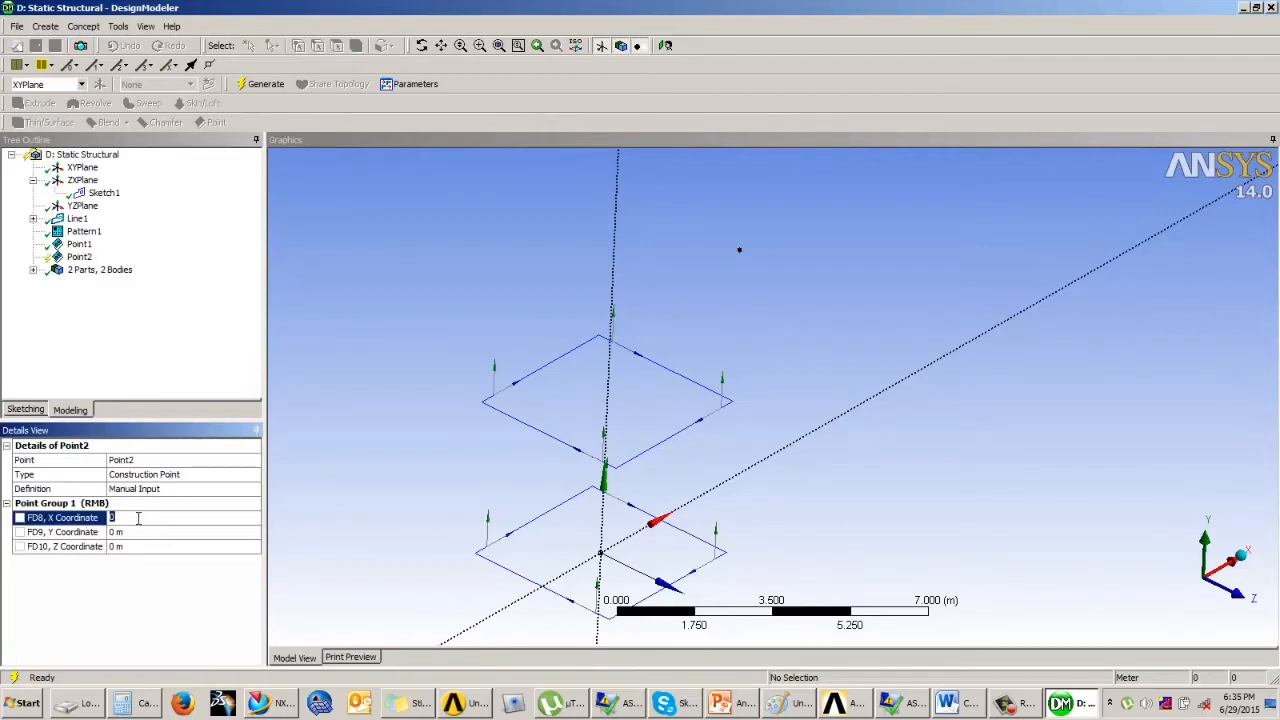
pyautogui.click(149, 535)
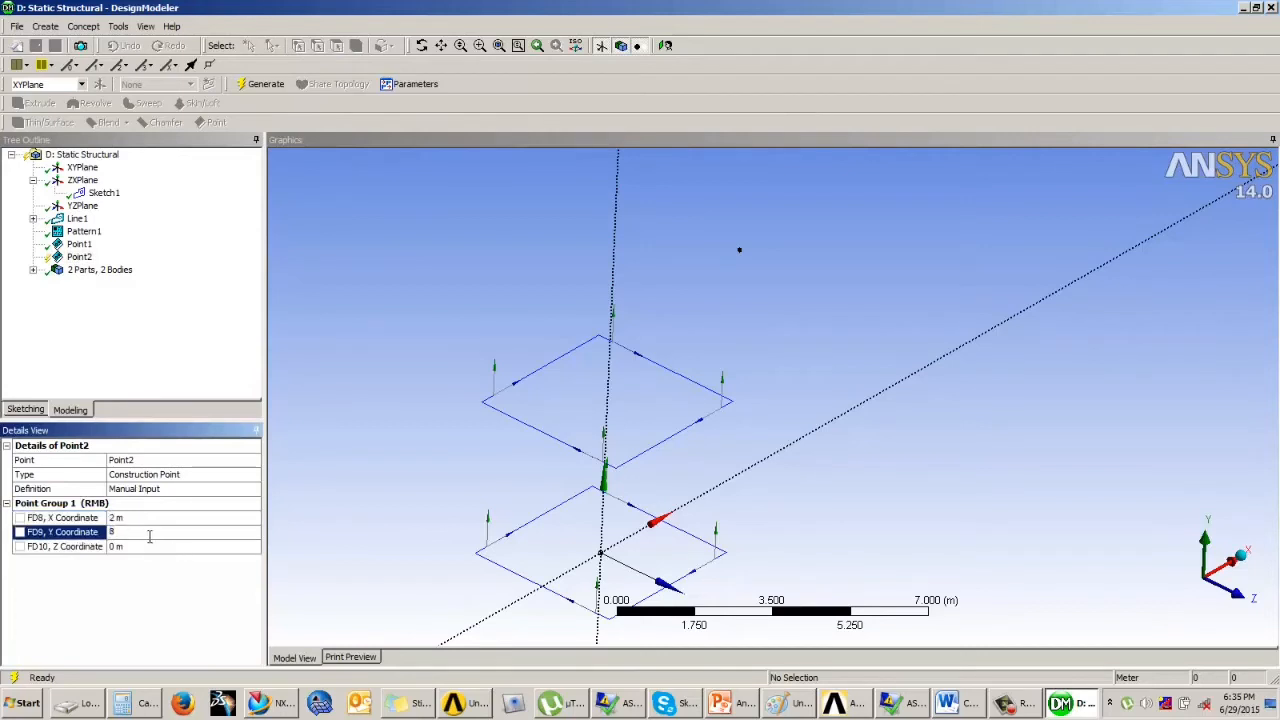
pyautogui.click(131, 546)
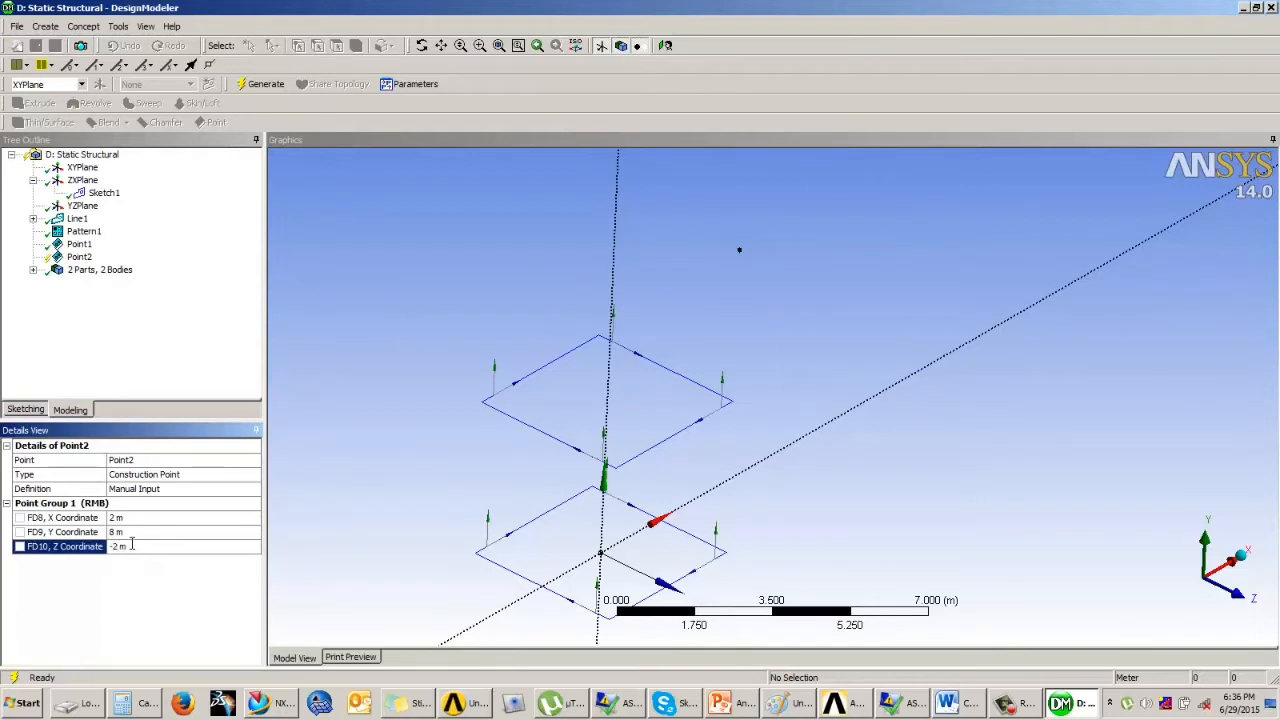
pyautogui.click(256, 84)
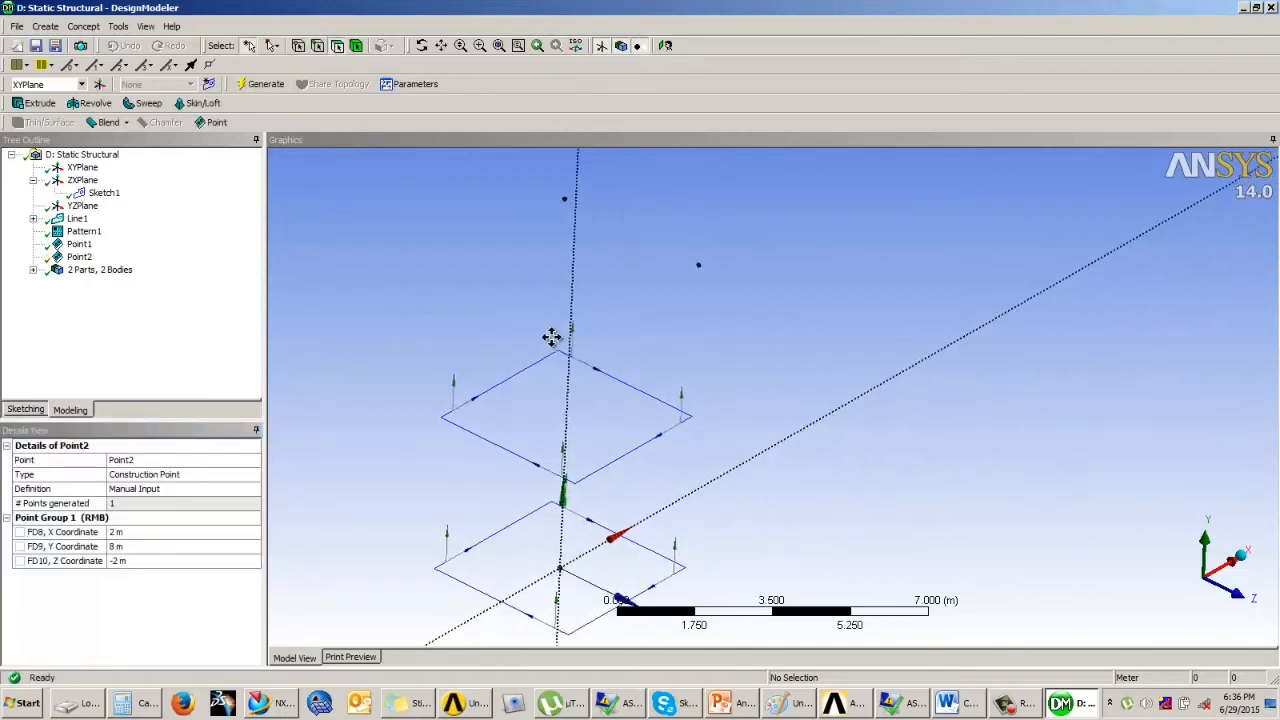
# - Define a Lines From Points segment joining the two construction points above the squares
pyautogui.click(84, 26)
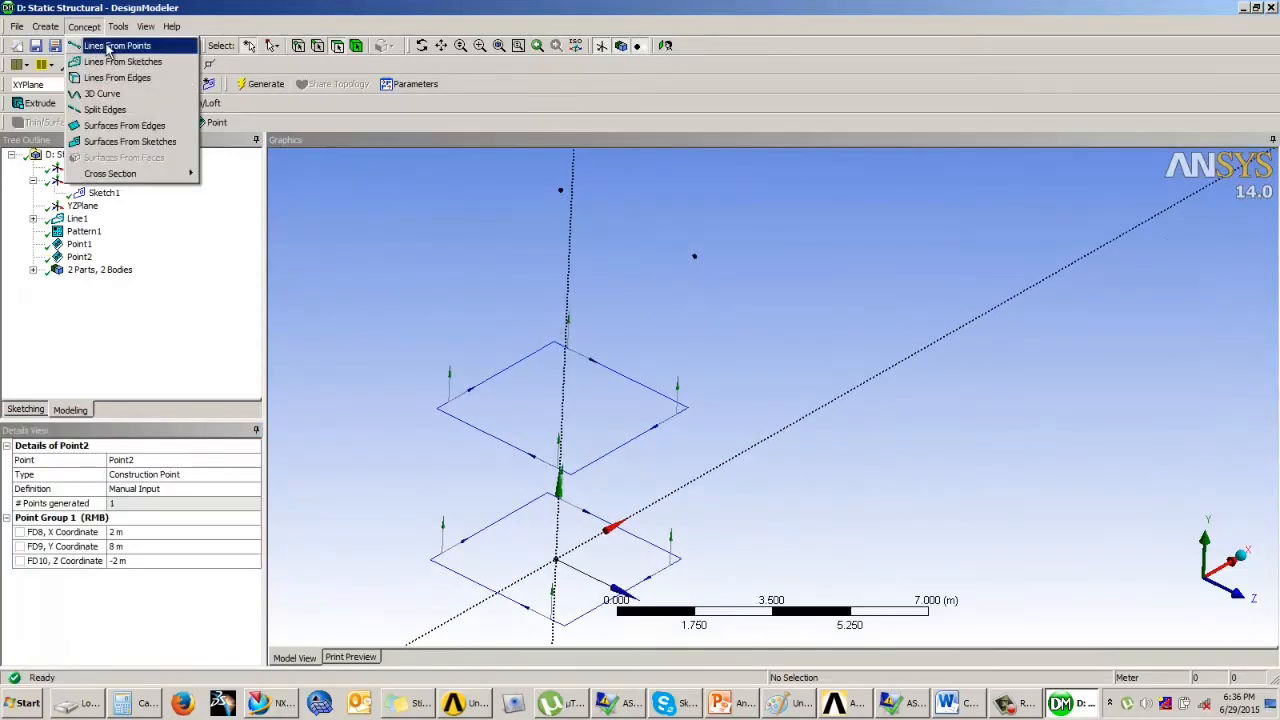
pyautogui.click(110, 47)
pyautogui.click(561, 190)
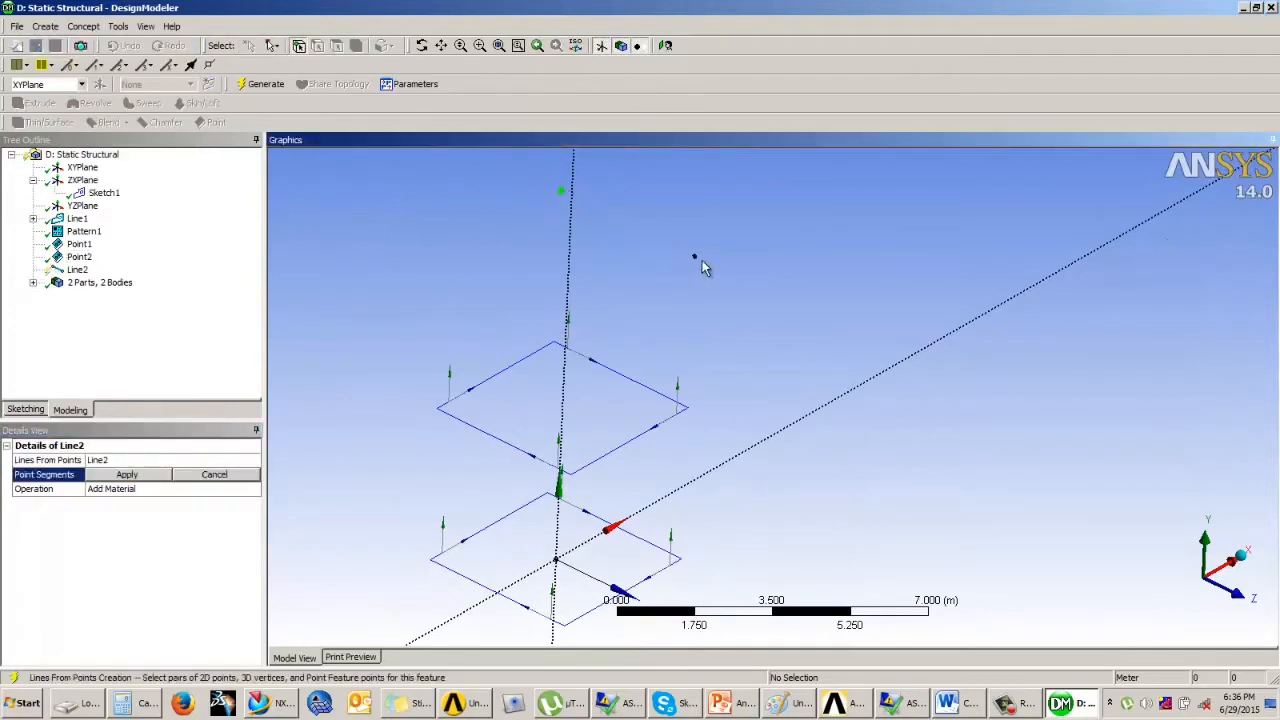
pyautogui.click(694, 257)
pyautogui.keyDown('ctrl'); pyautogui.click(561, 190); pyautogui.keyUp('ctrl')
pyautogui.click(127, 474)
# - Check which square each existing line body represents, and generate the line between the construction points with Add Material
pyautogui.moveTo(579, 331); pyautogui.dragTo(577, 320, button='middle')
pyautogui.click(34, 283)
pyautogui.click(106, 296)
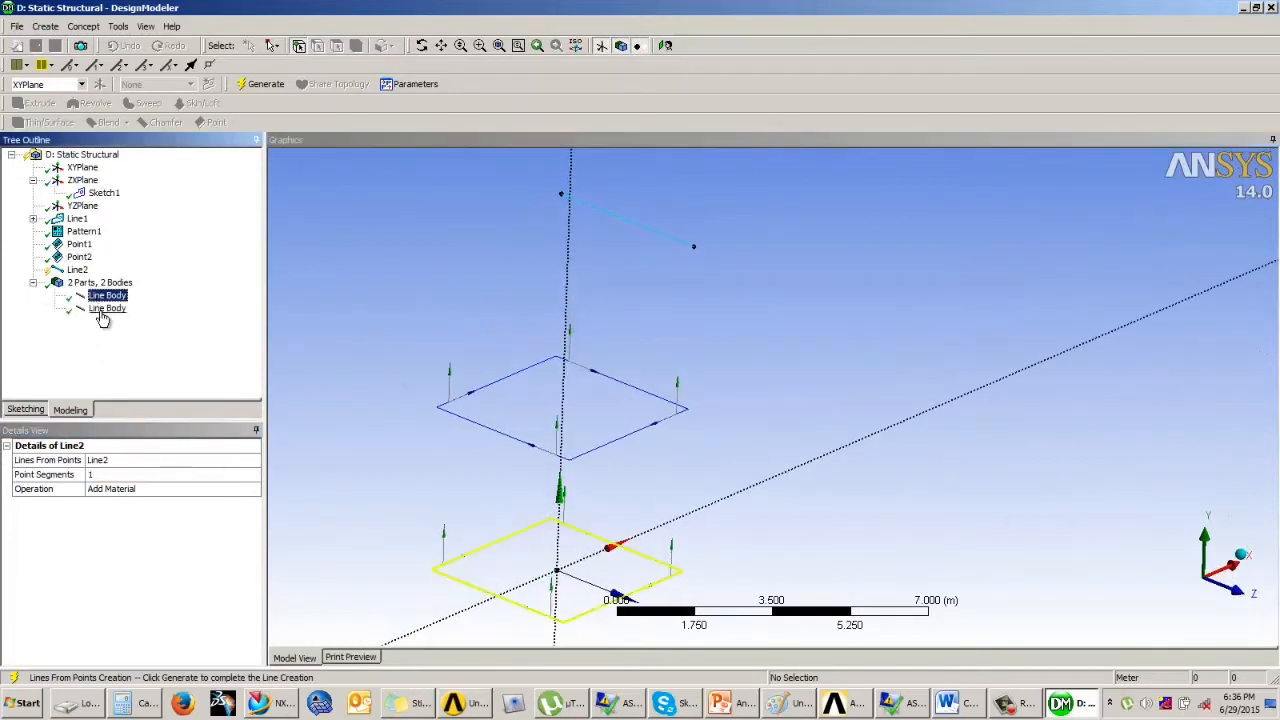
pyautogui.click(106, 309)
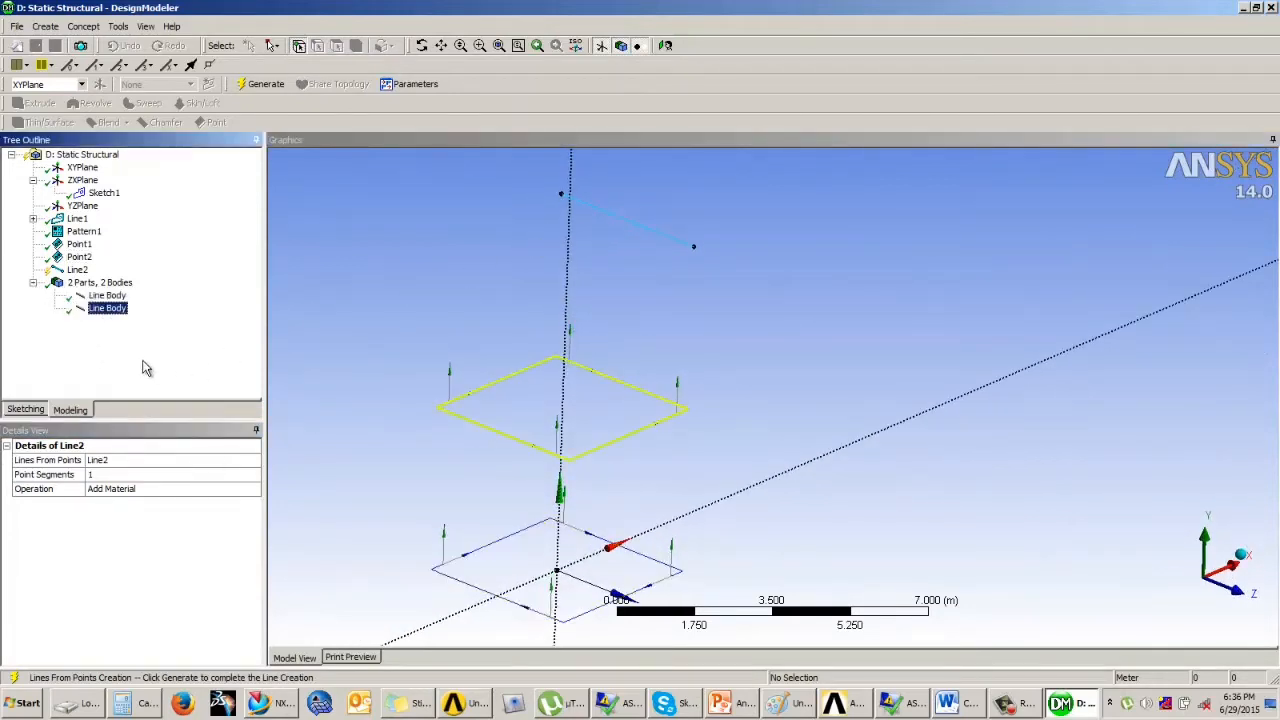
pyautogui.click(84, 26)
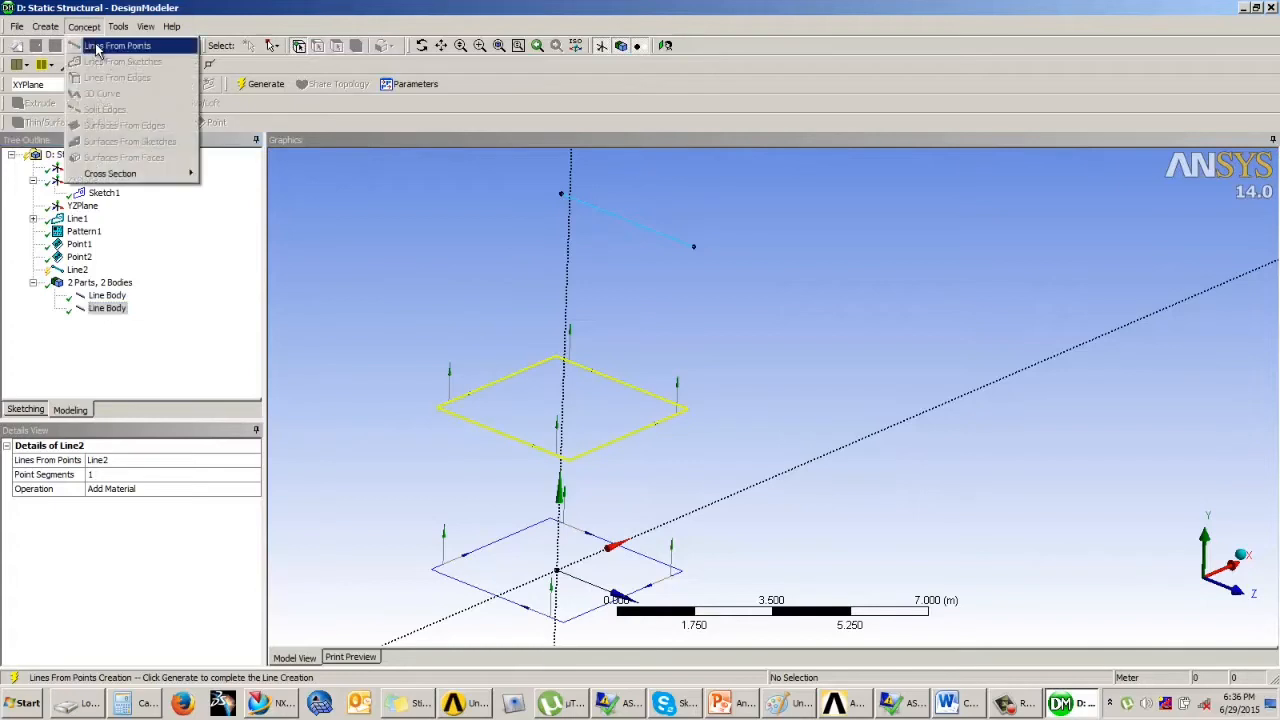
pyautogui.click(272, 86)
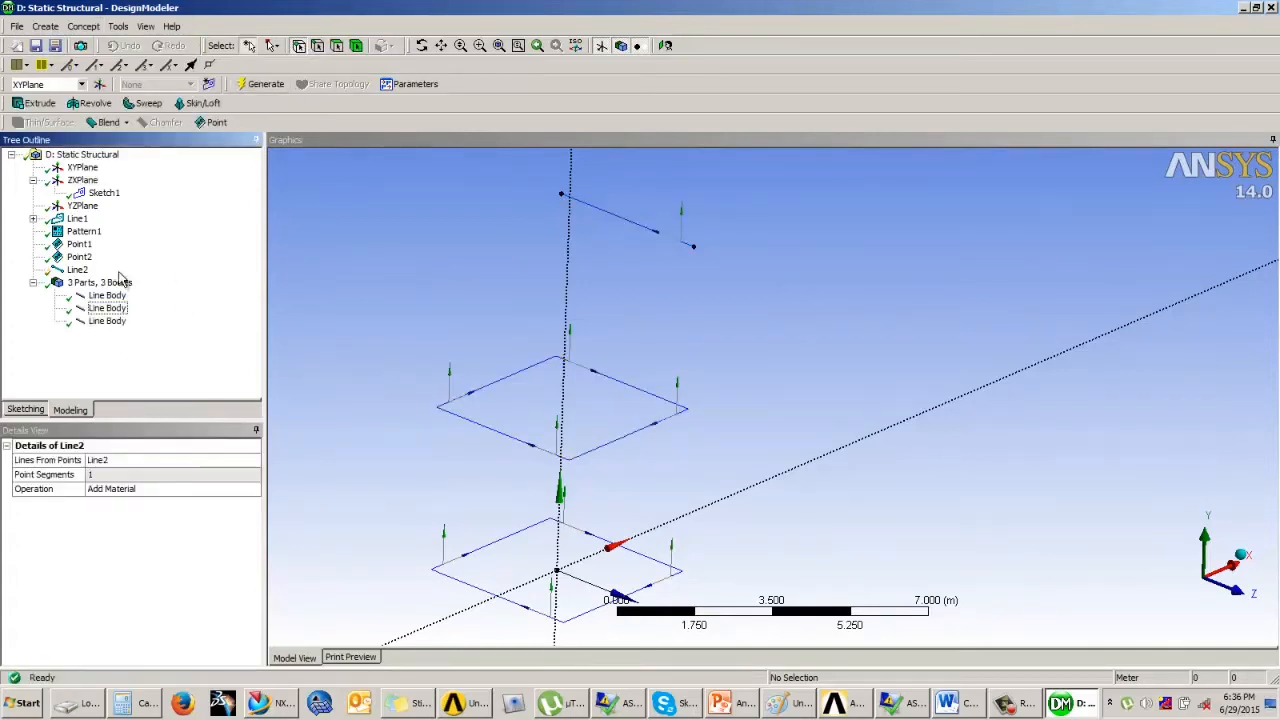
# - Generate a Lines From Points segment joining the Z 2 m top point to the upper square's corner directly beneath it
pyautogui.click(84, 26)
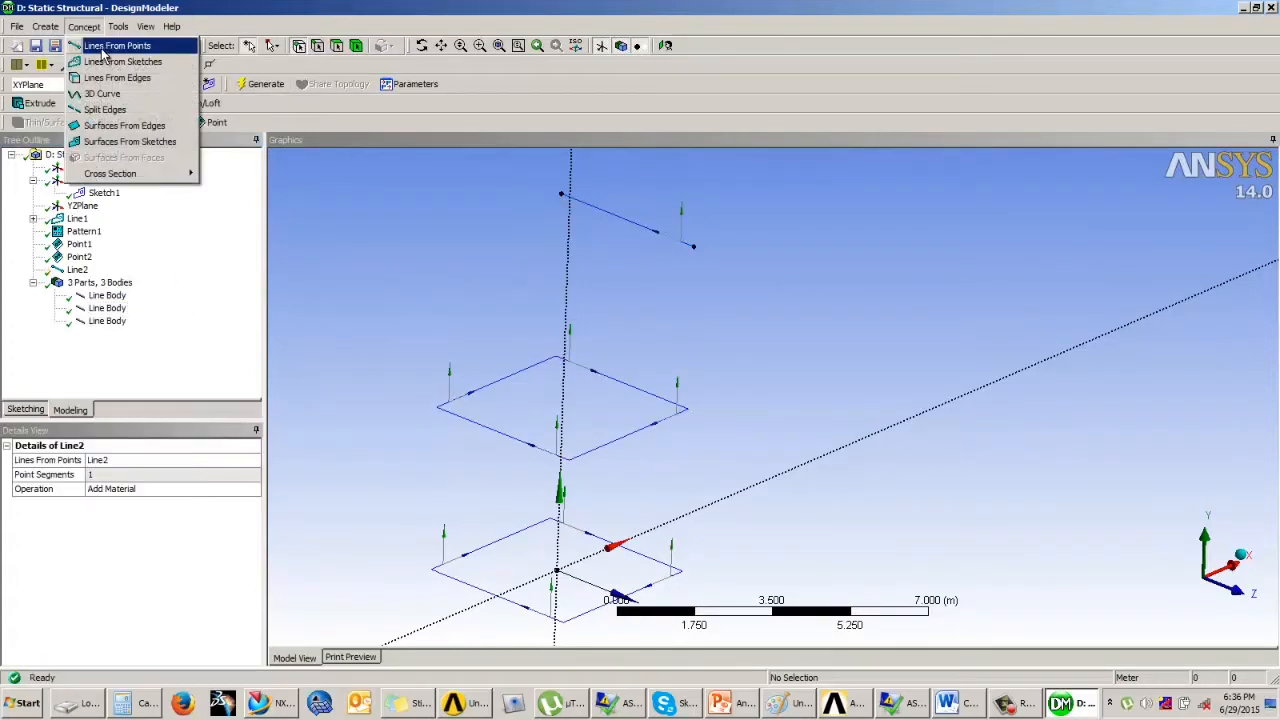
pyautogui.click(105, 44)
pyautogui.click(693, 246)
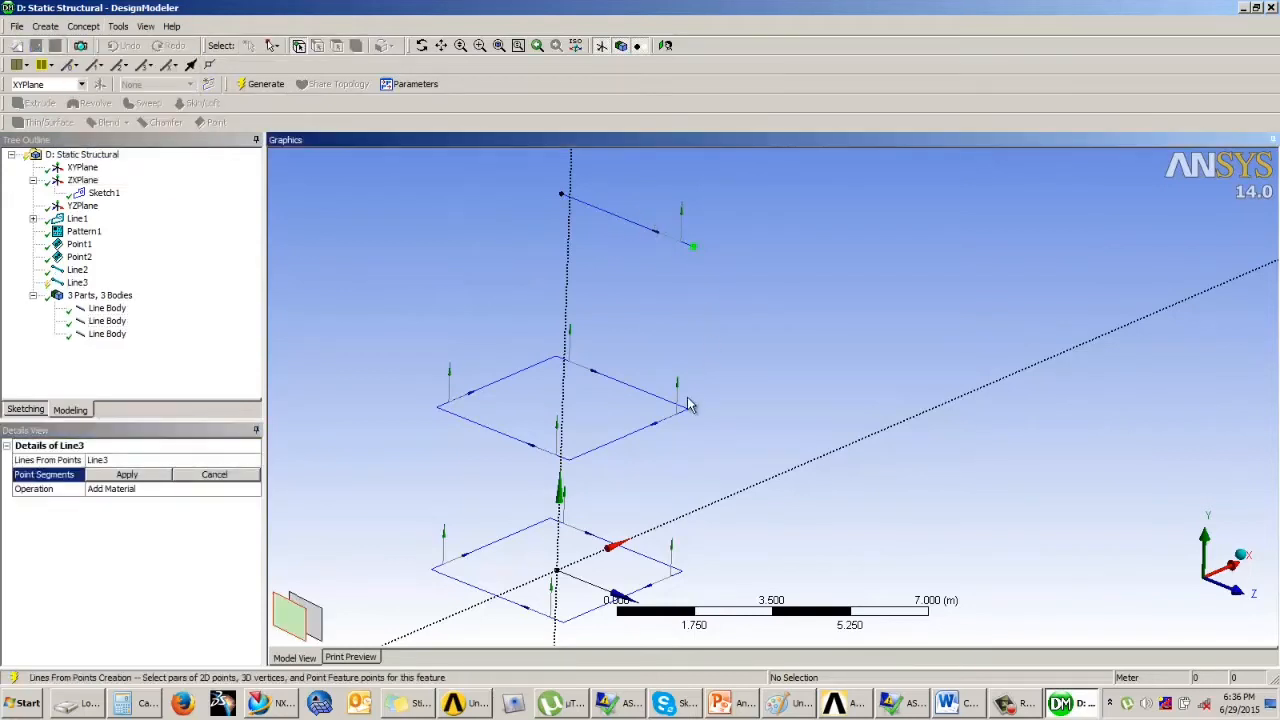
pyautogui.click(688, 409)
pyautogui.click(146, 476)
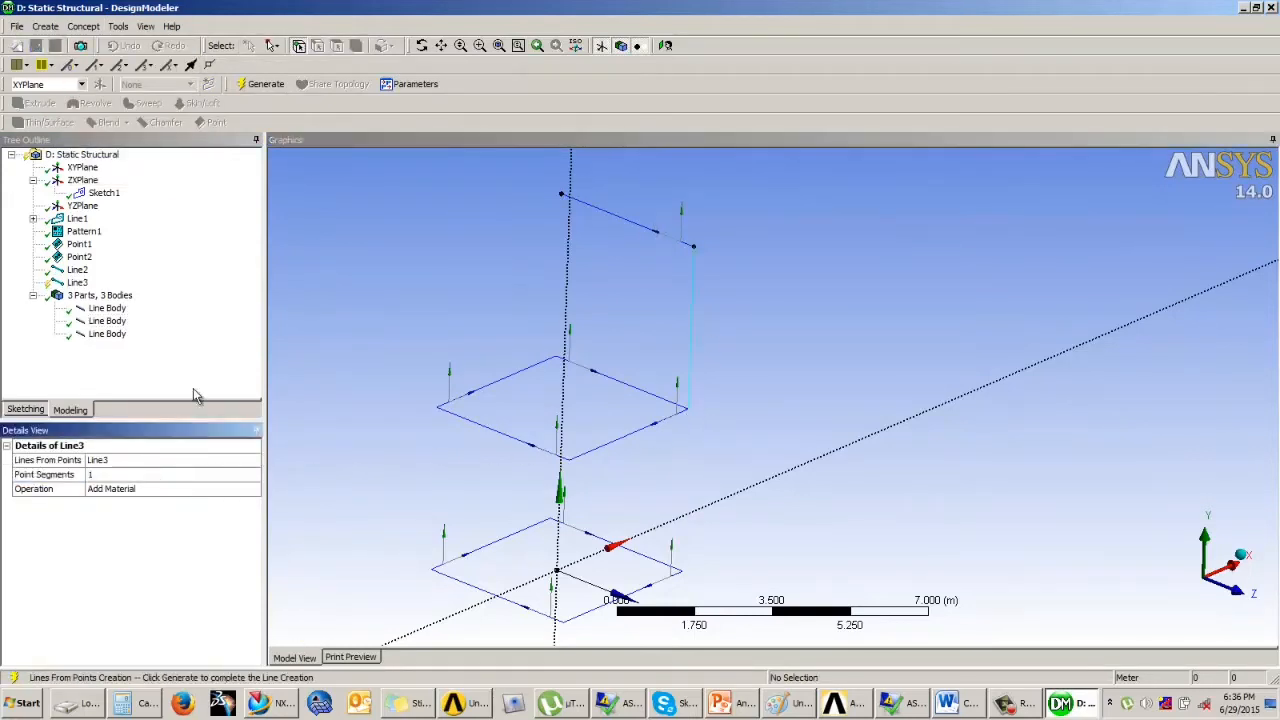
pyautogui.click(263, 84)
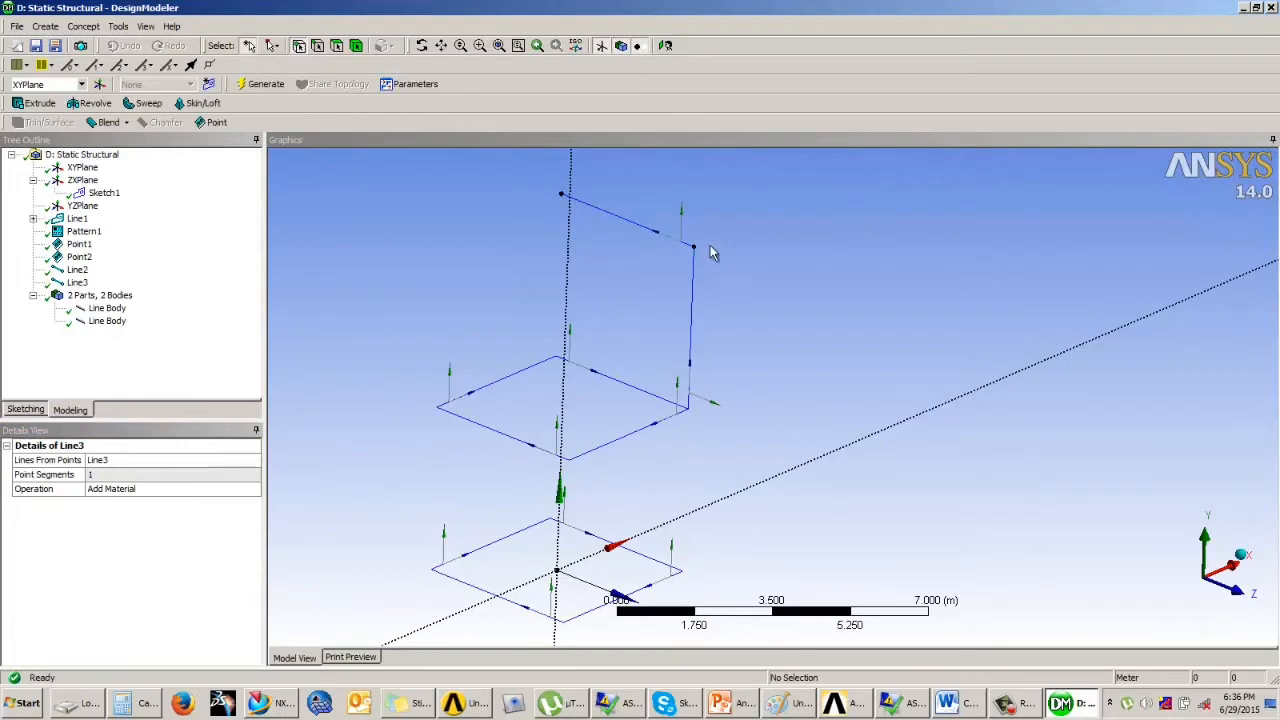
# - Generate a Lines From Points segment joining the Z -2 m top point to the upper square's corner directly beneath it
pyautogui.click(83, 26)
pyautogui.click(117, 45)
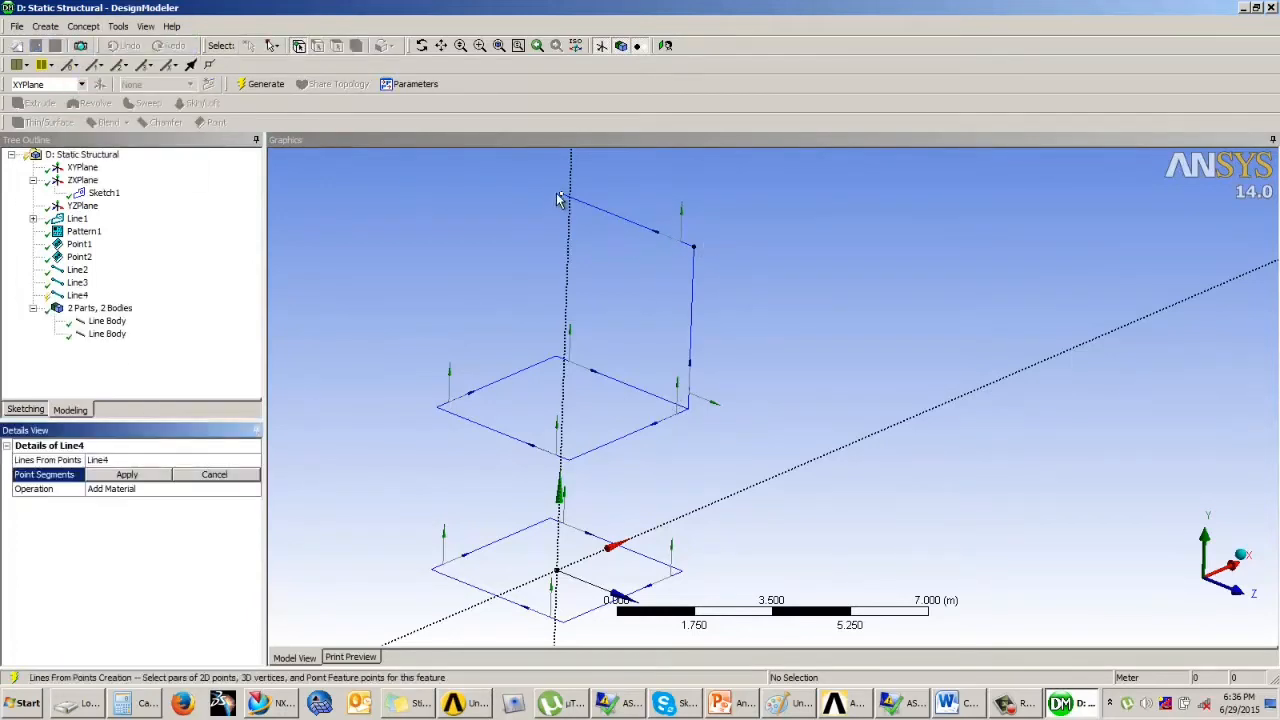
pyautogui.click(560, 196)
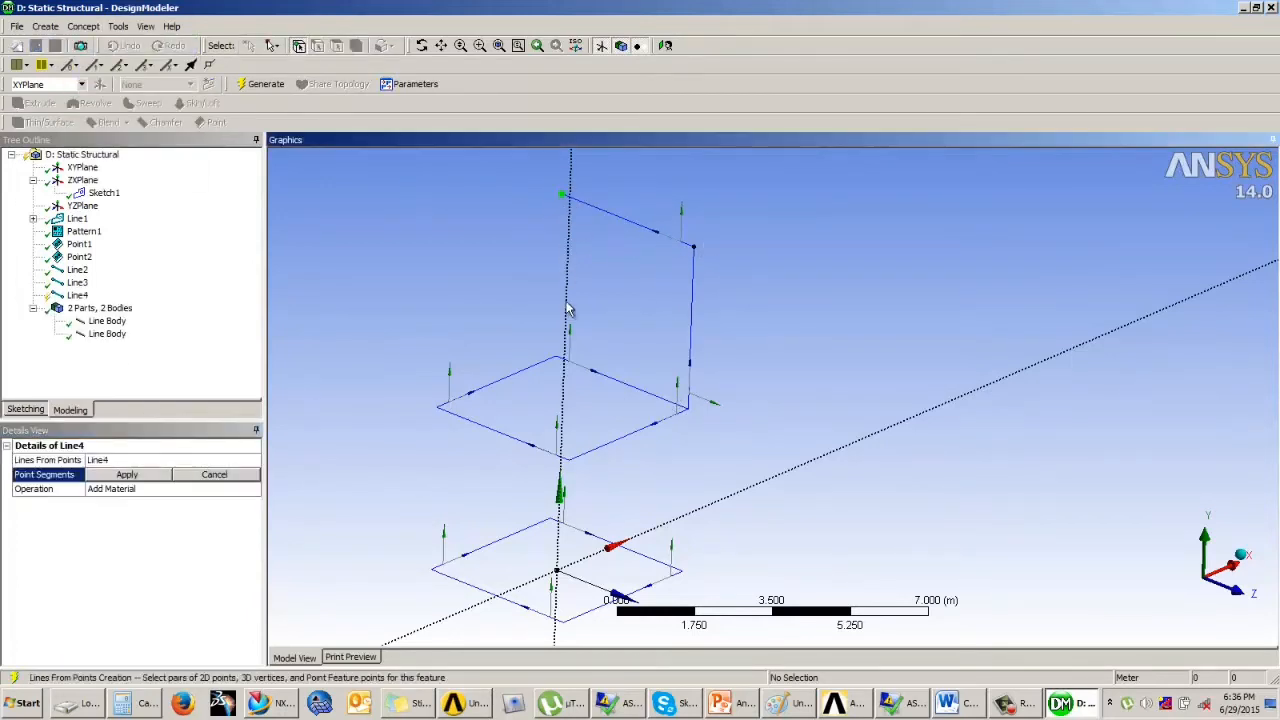
pyautogui.click(562, 358)
pyautogui.click(135, 480)
pyautogui.moveTo(687, 453); pyautogui.dragTo(633, 444, button='middle')
pyautogui.click(83, 26)
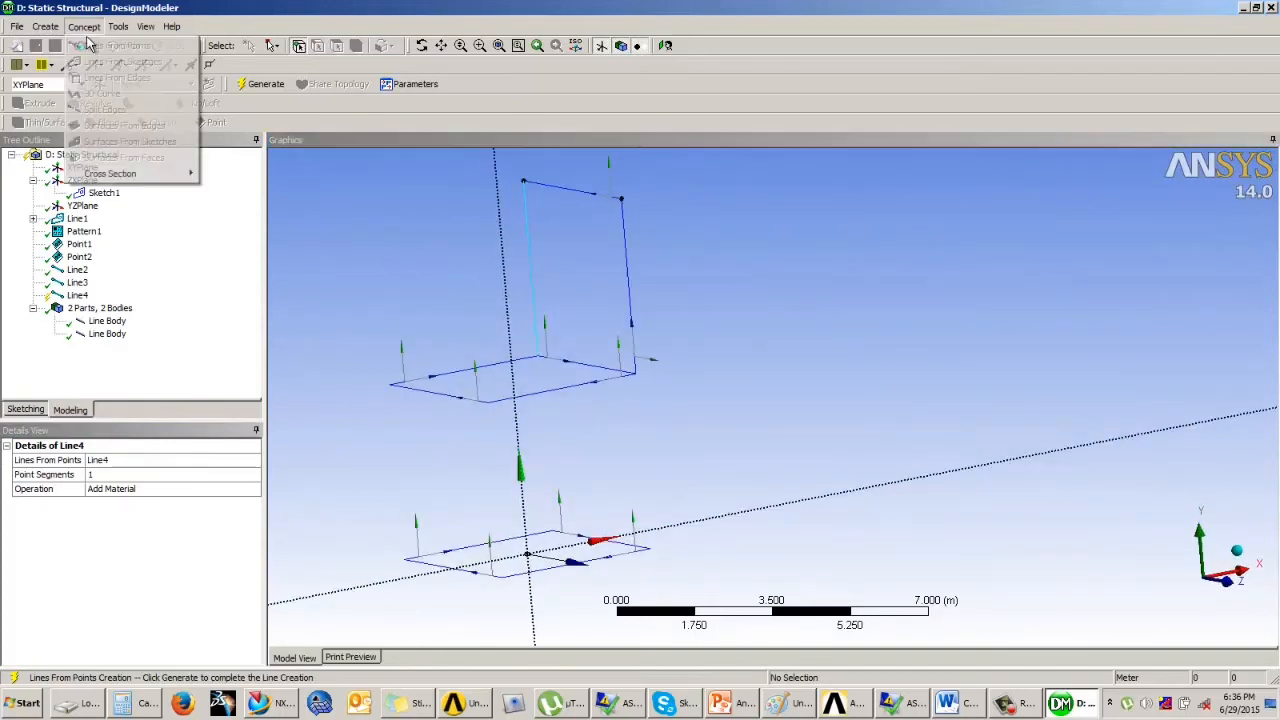
pyautogui.click(265, 84)
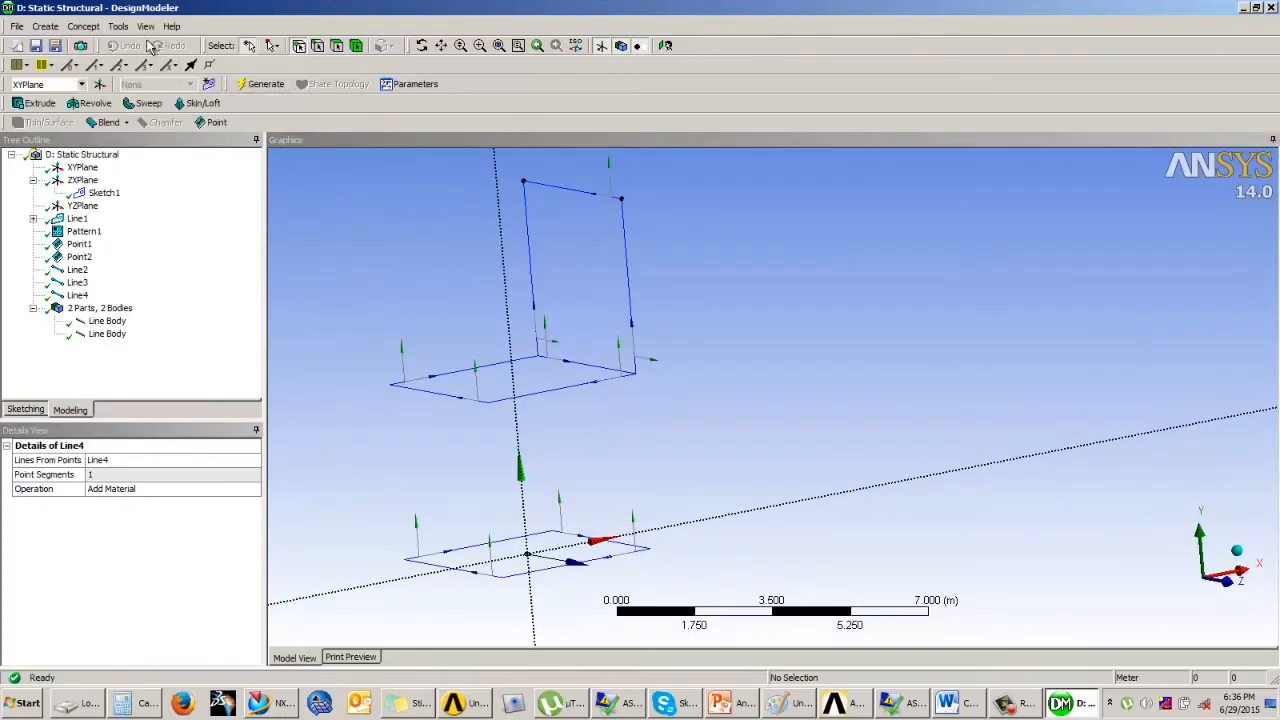
# - Generate a vertical Lines From Points segment joining the upper and lower squares at their +X, +Z corners
pyautogui.click(83, 26)
pyautogui.click(114, 48)
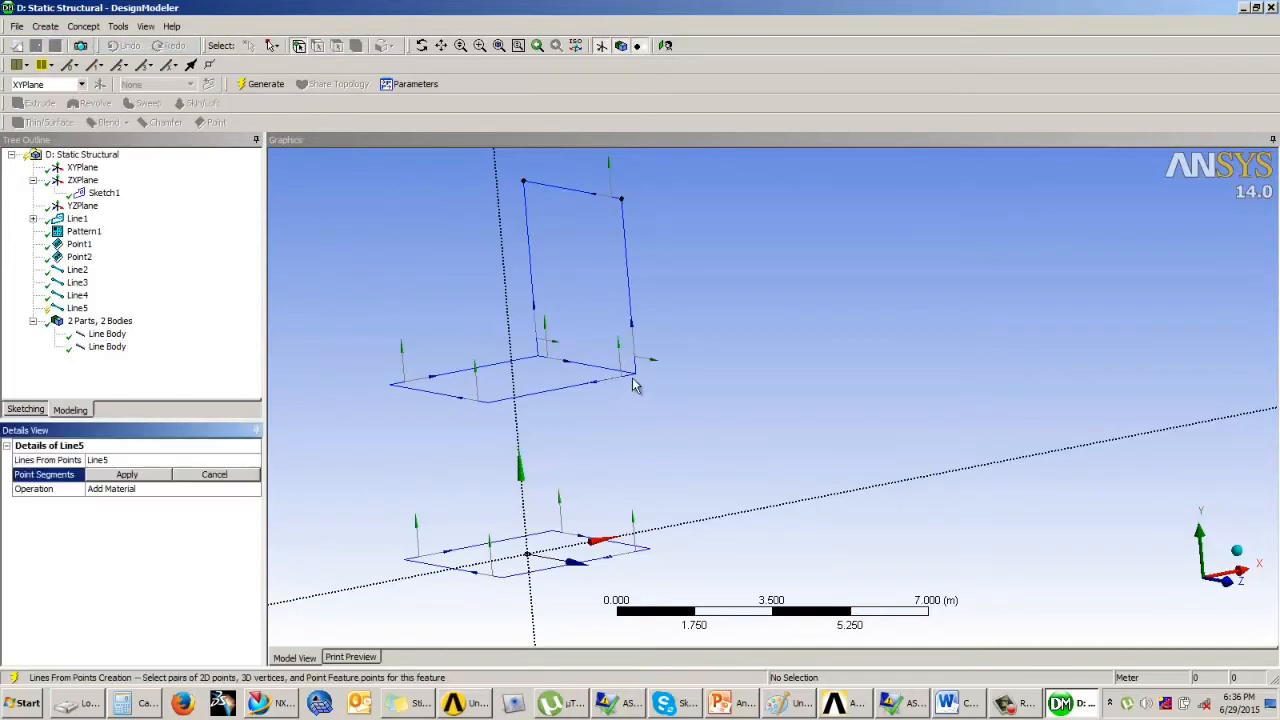
pyautogui.moveTo(612, 376); pyautogui.dragTo(640, 388, button='middle')
pyautogui.click(647, 538)
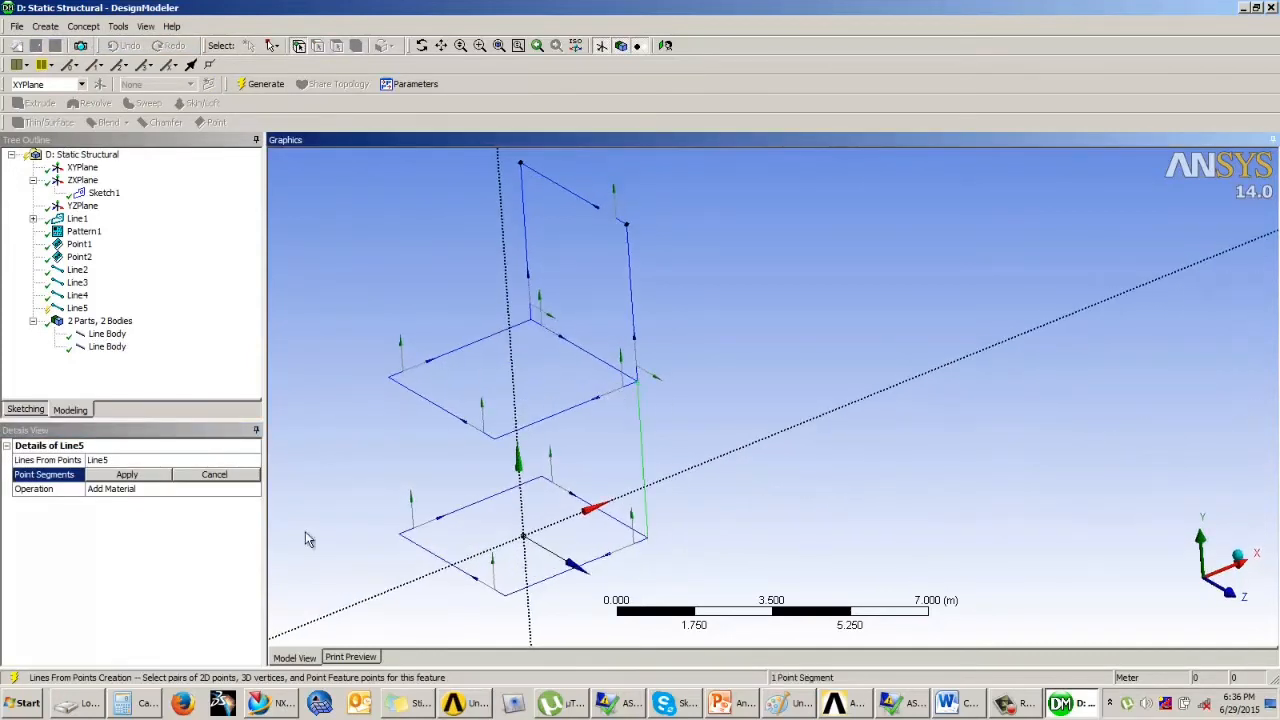
pyautogui.click(148, 476)
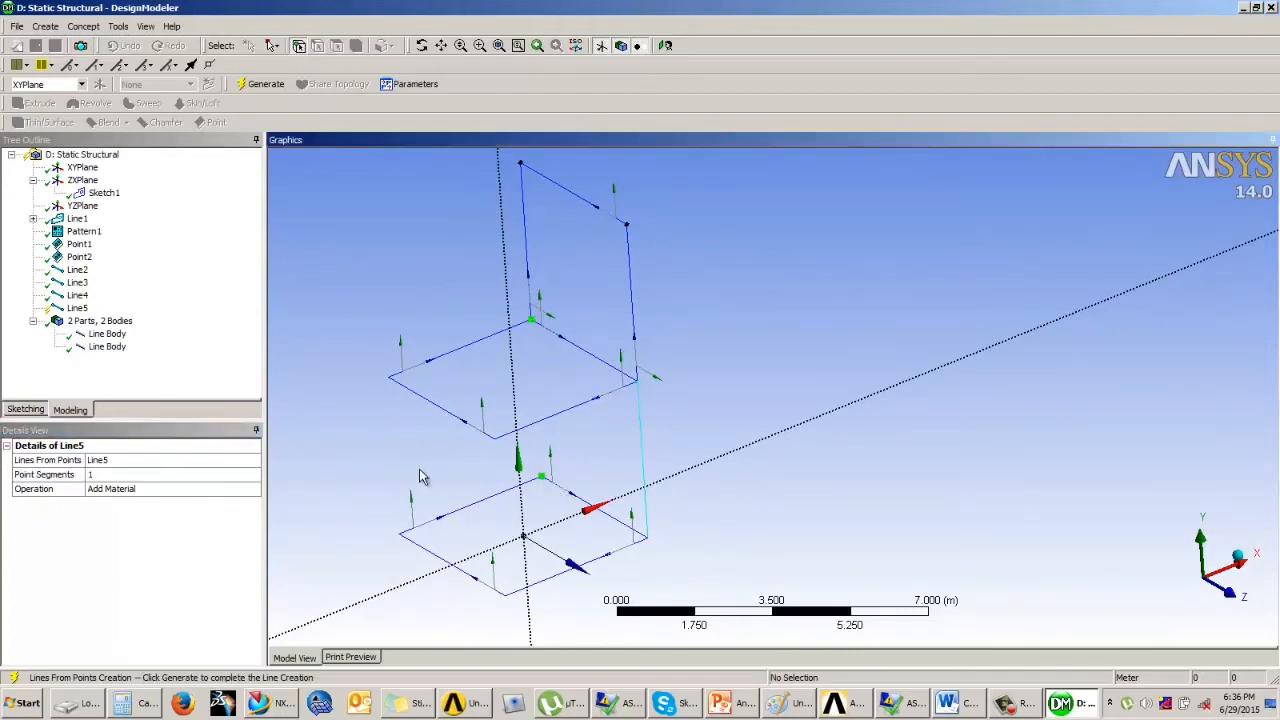
pyautogui.click(262, 84)
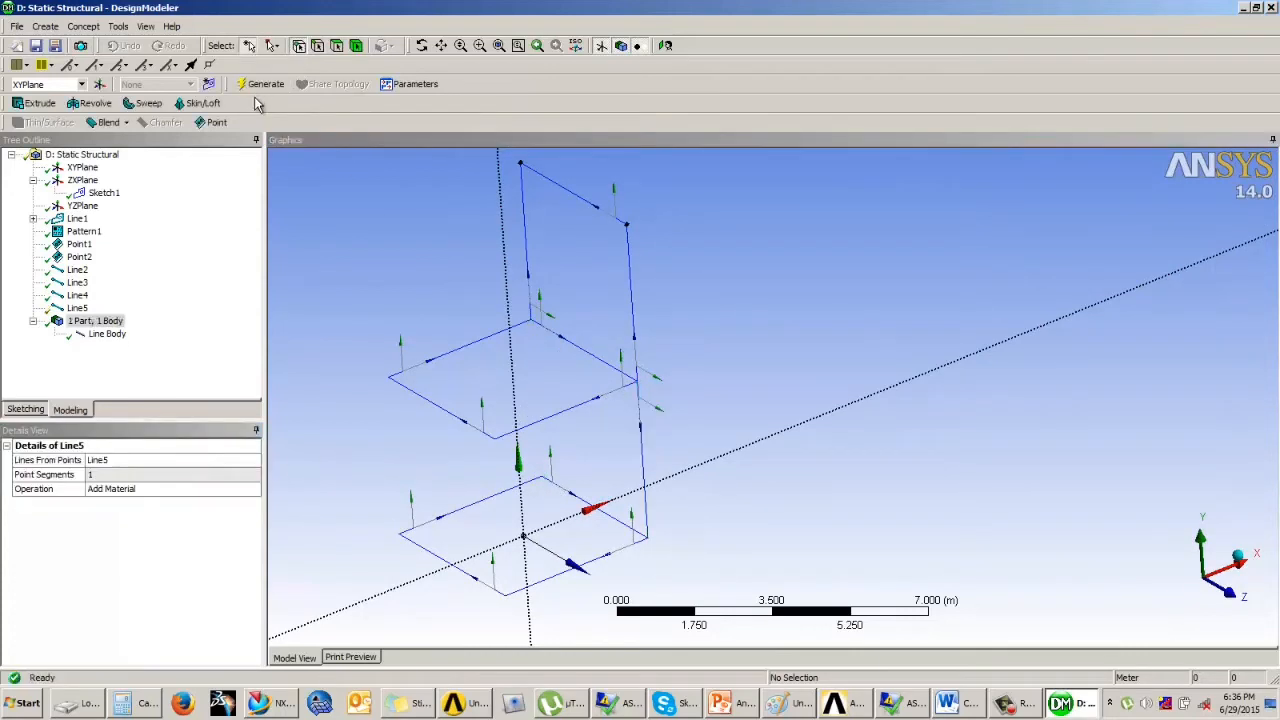
# - Generate a vertical Lines From Points segment joining the upper and lower squares at their +X, -Z corners
pyautogui.click(83, 26)
pyautogui.click(130, 43)
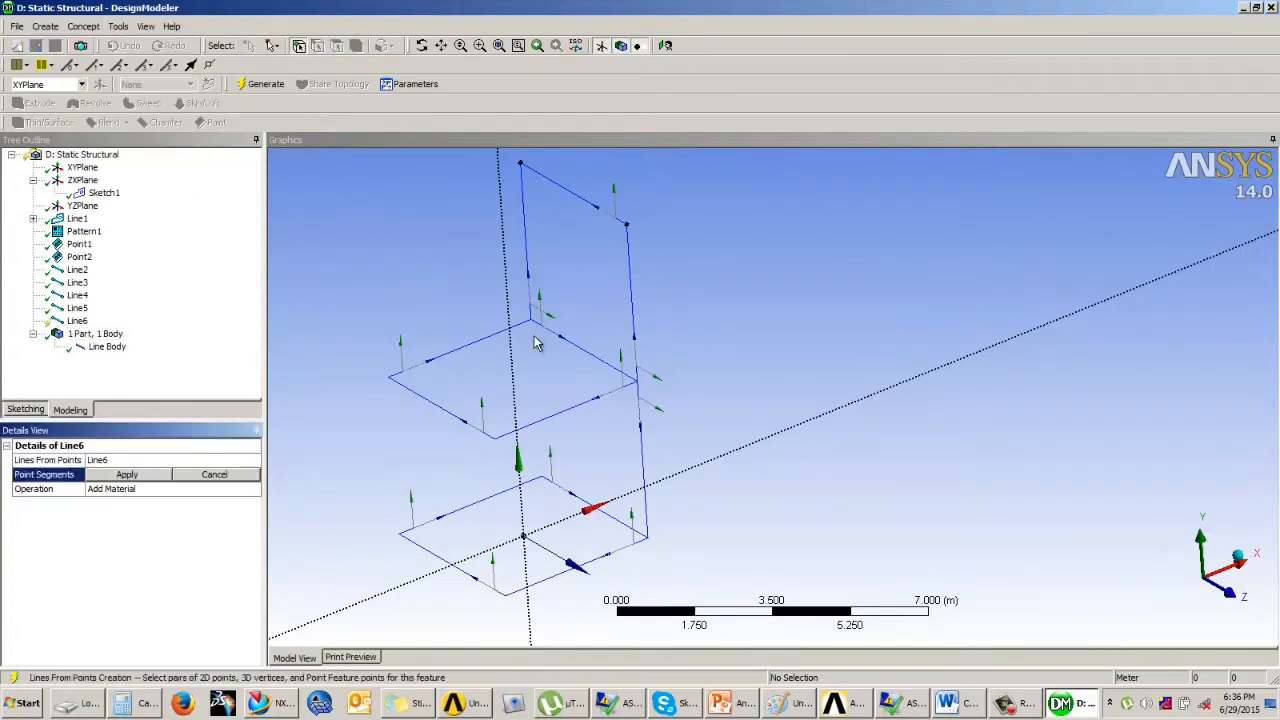
pyautogui.click(542, 480)
pyautogui.click(262, 84)
# - Generate a vertical Lines From Points segment joining the upper and lower squares at their -X, -Z corners
pyautogui.click(83, 26)
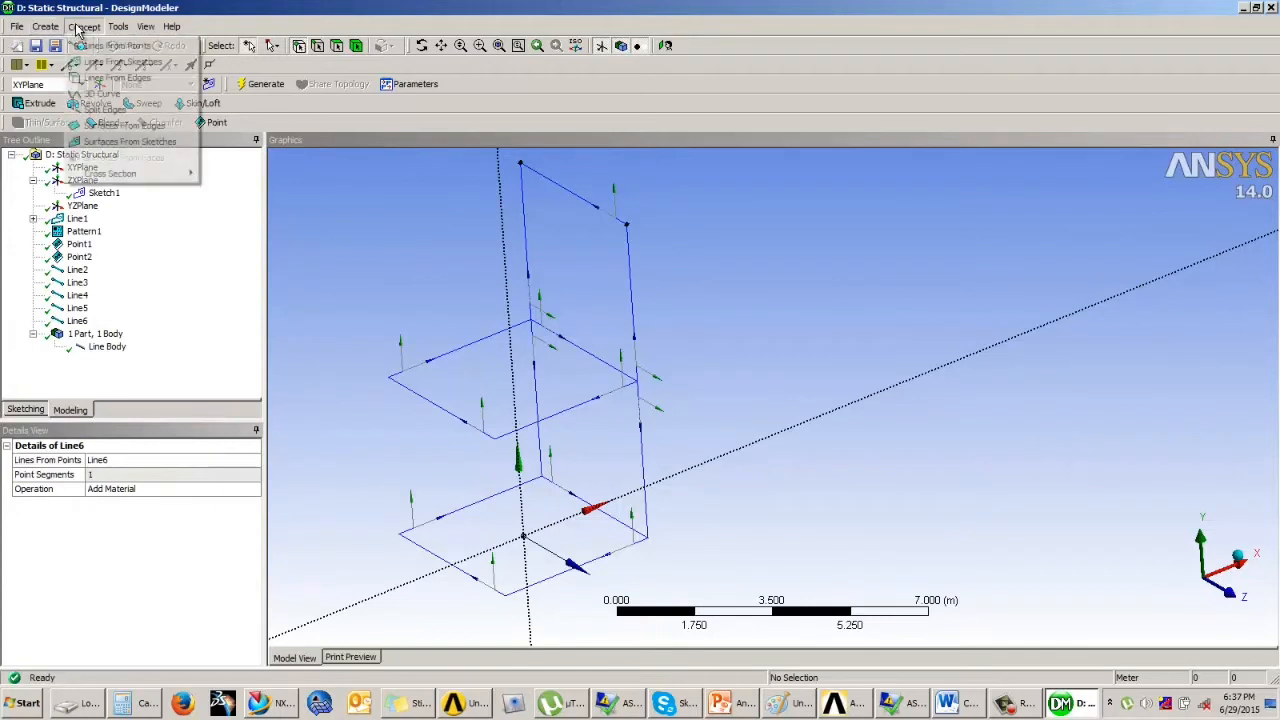
pyautogui.click(130, 43)
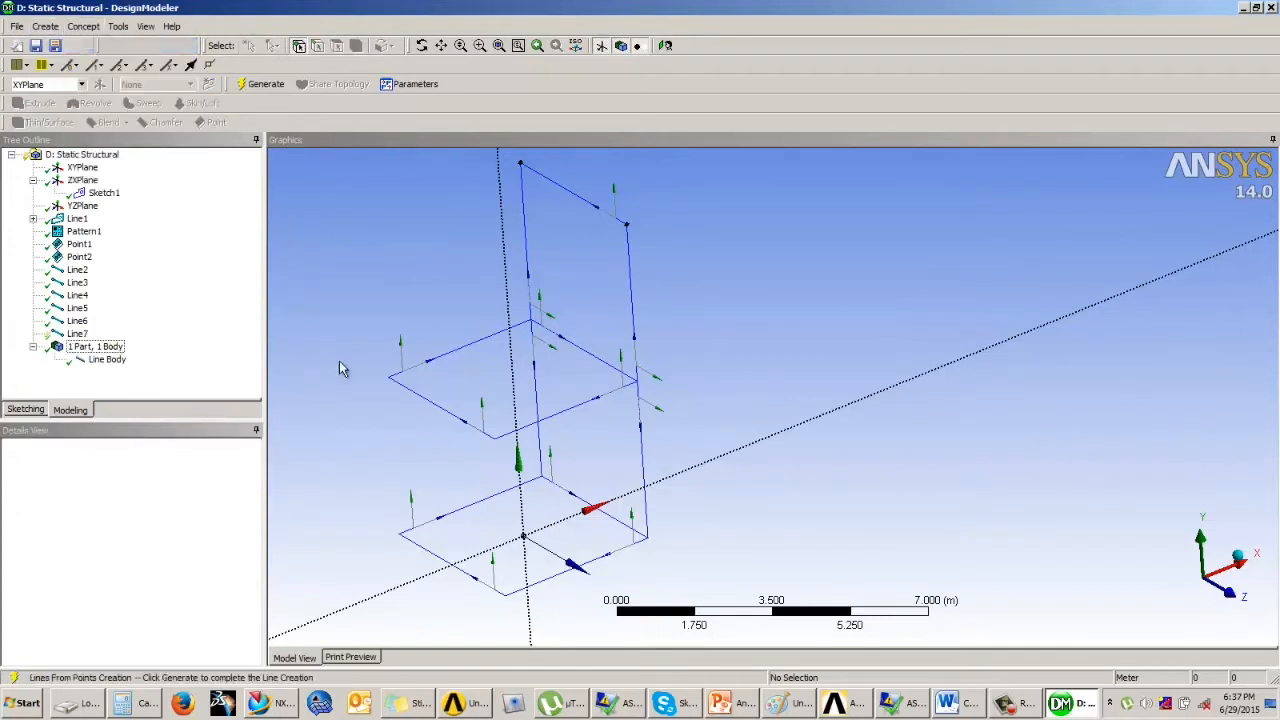
pyautogui.click(389, 377)
pyautogui.click(398, 535)
pyautogui.click(262, 84)
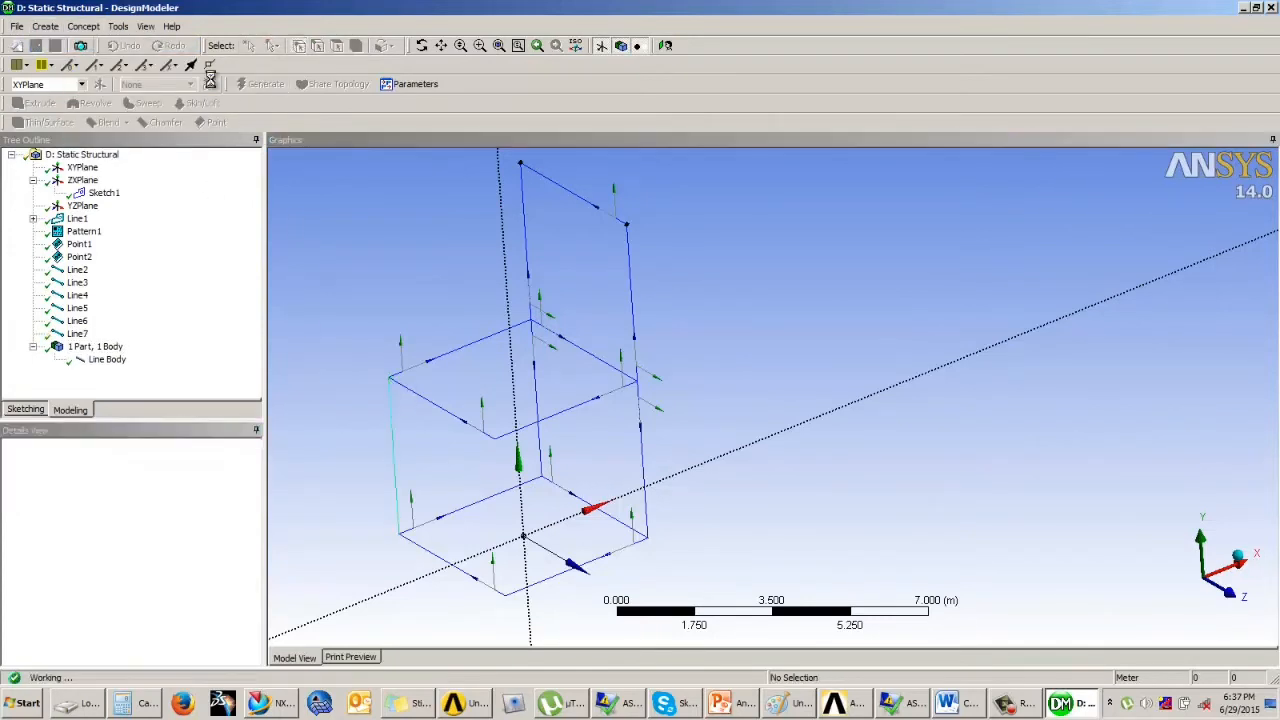
# - Generate a vertical Lines From Points segment joining the upper and lower squares at their -X, +Z corners
pyautogui.click(83, 26)
pyautogui.click(117, 45)
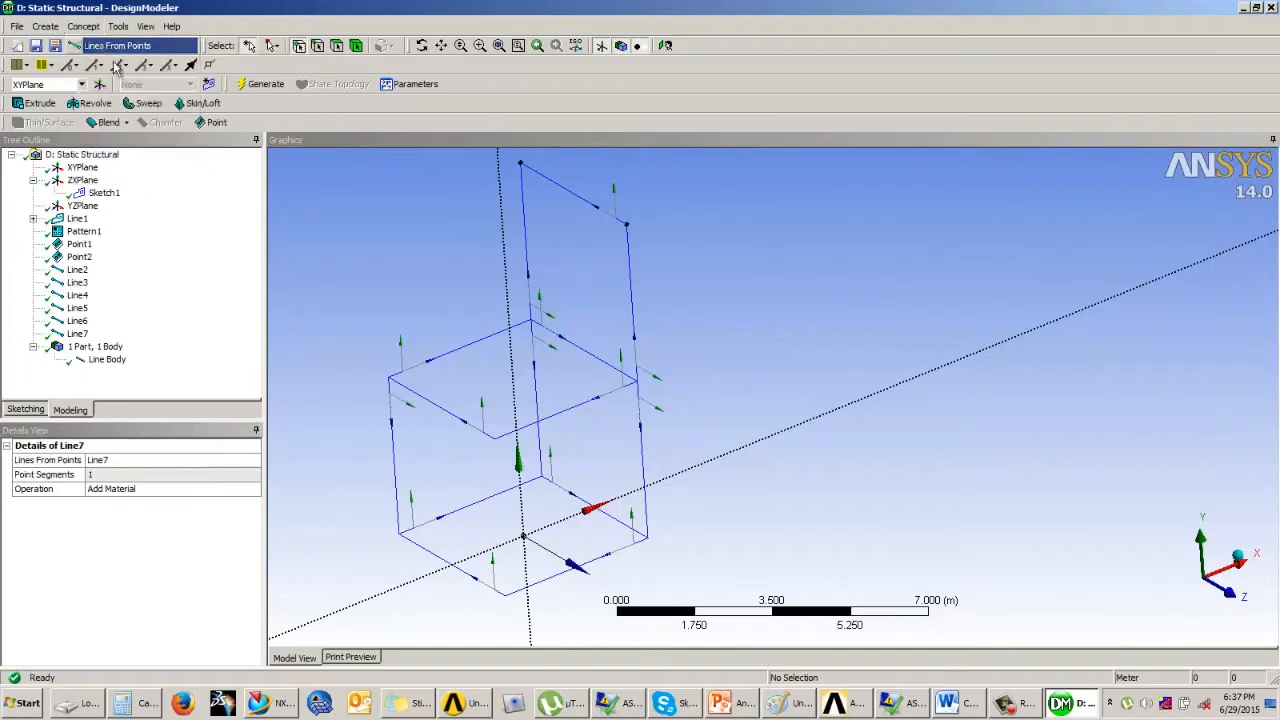
pyautogui.click(494, 440)
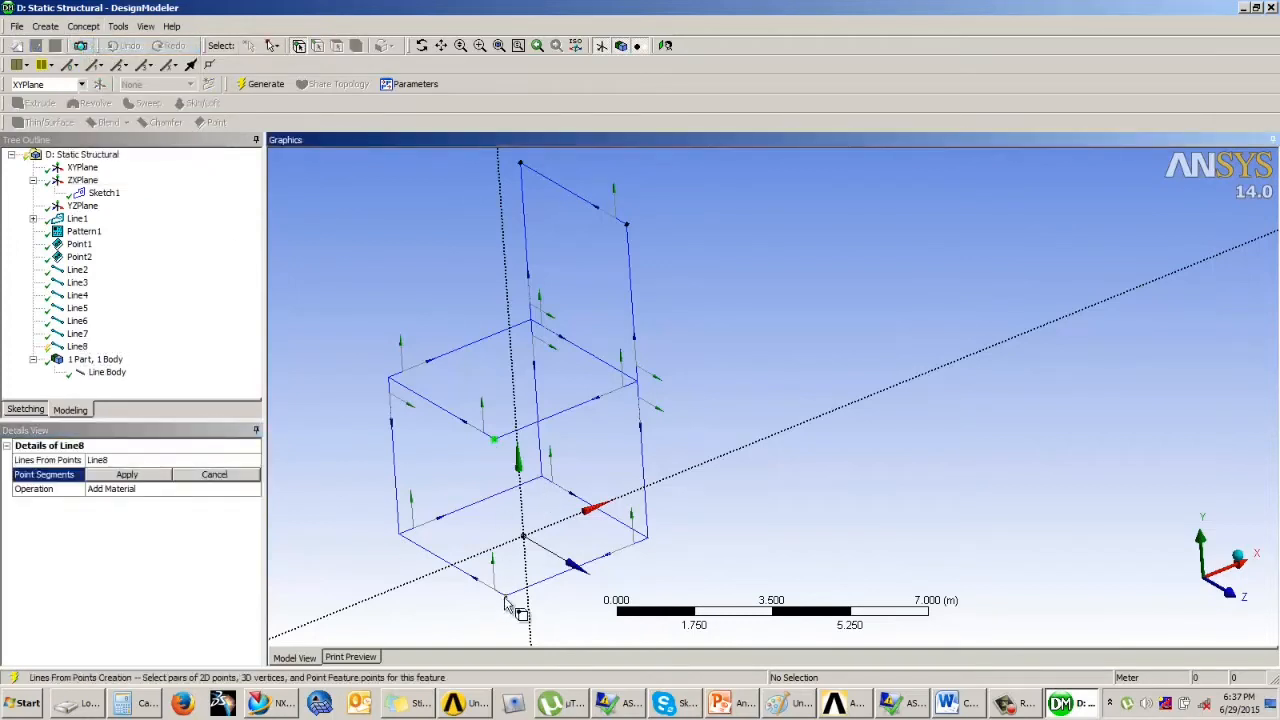
pyautogui.click(502, 593)
pyautogui.click(276, 84)
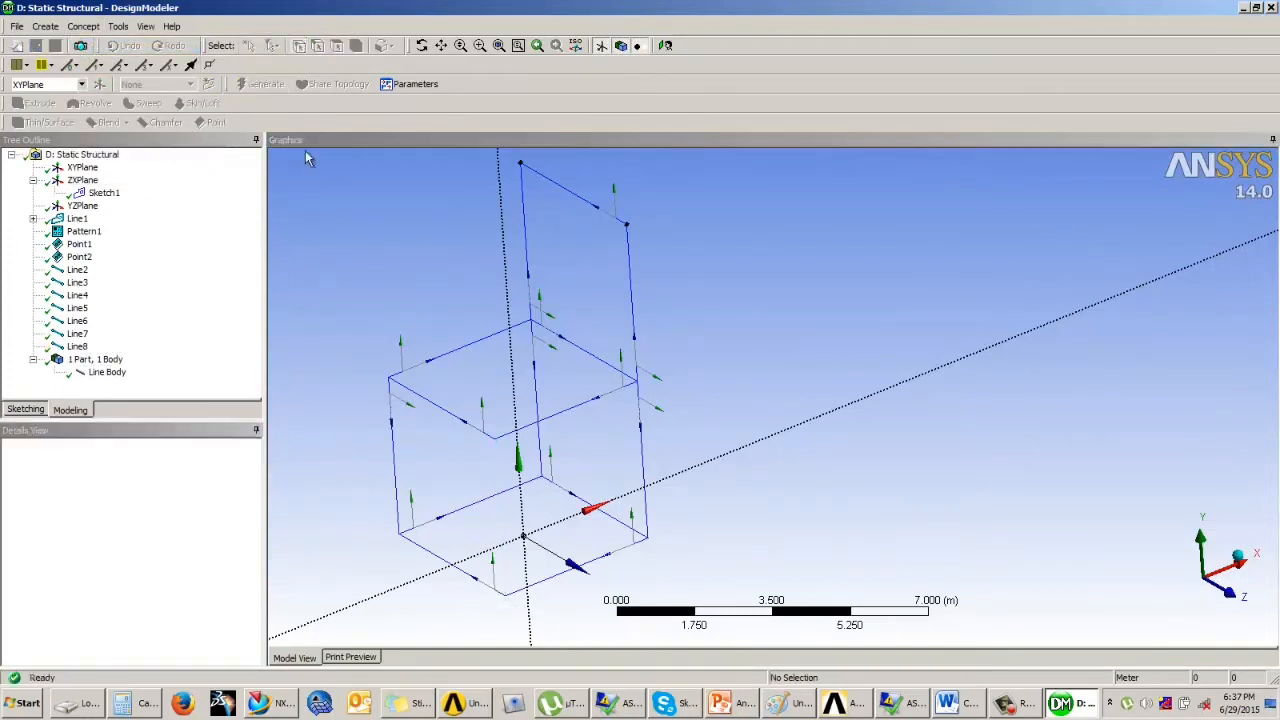
pyautogui.moveTo(525, 418); pyautogui.dragTo(602, 396, button='middle')
# - Generate a sloped Lines From Points segment from the Z -2 m top point to the upper square's -X, -Z corner
pyautogui.click(83, 26)
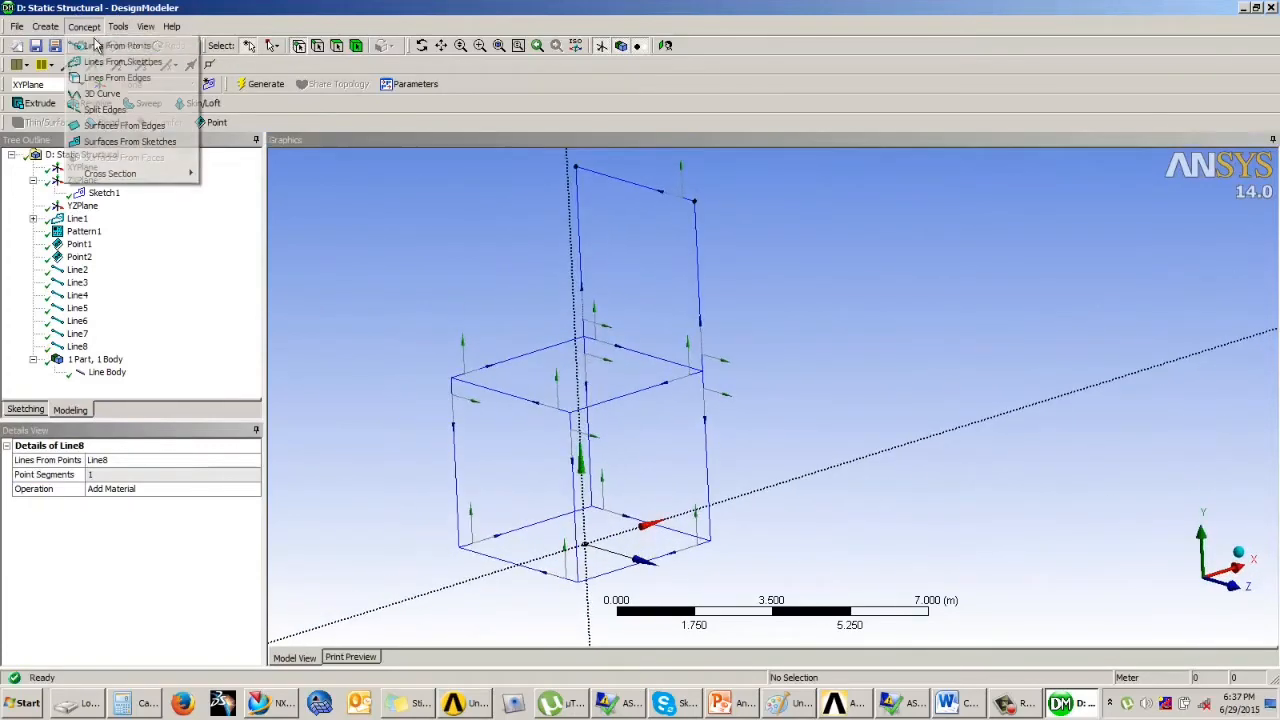
pyautogui.click(105, 45)
pyautogui.click(576, 169)
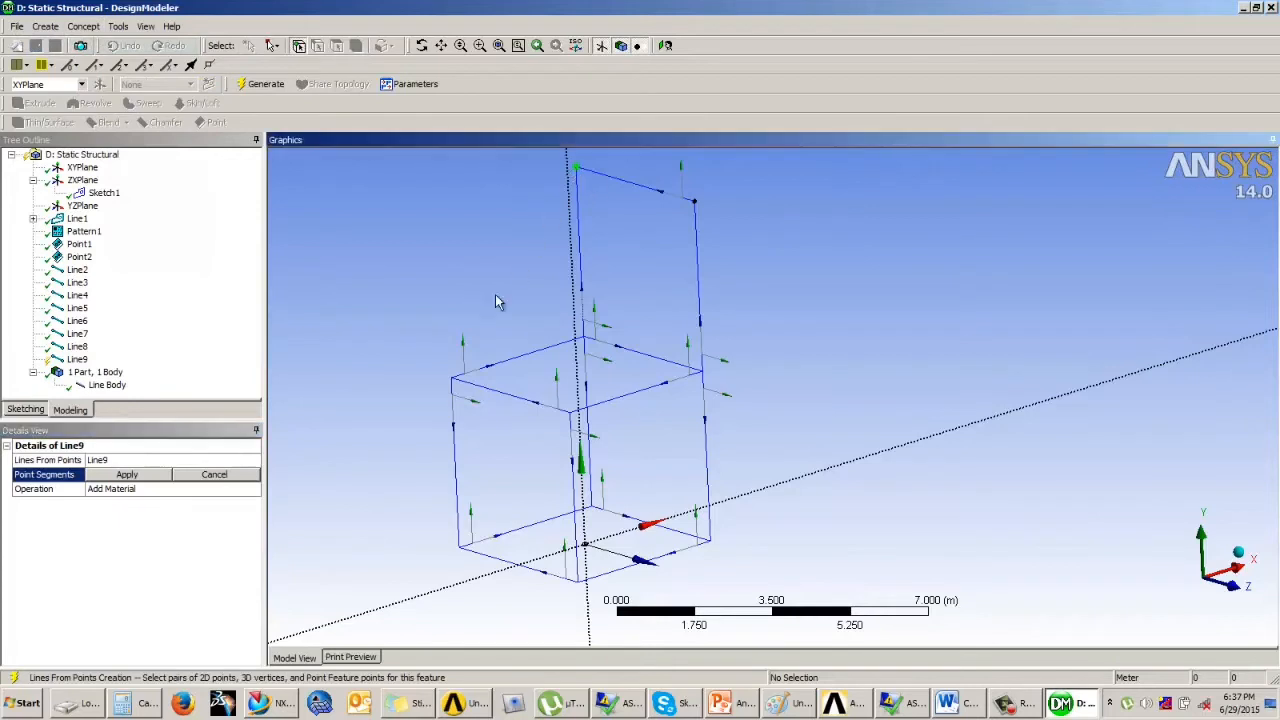
pyautogui.keyDown('ctrl'); pyautogui.click(451, 381); pyautogui.keyUp('ctrl')
pyautogui.click(262, 83)
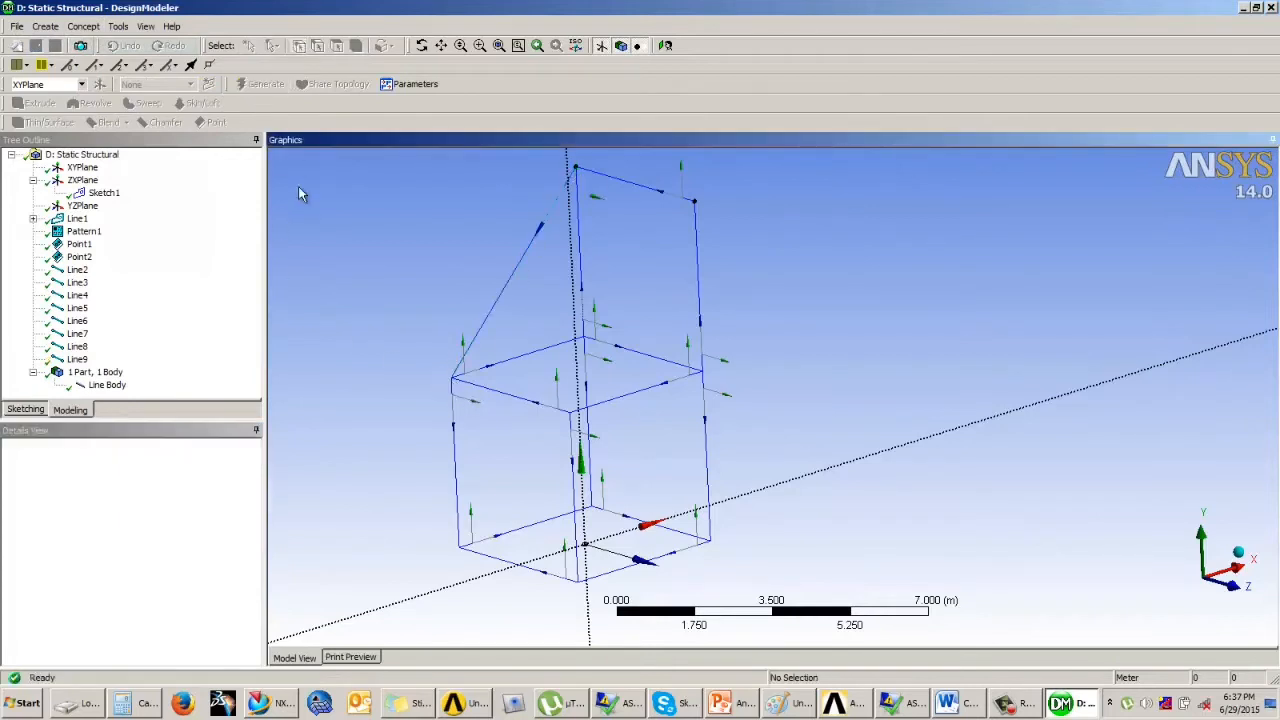
# - Generate a sloped Lines From Points segment from the Z 2 m top point to the upper square's -X, +Z corner
pyautogui.click(80, 27)
pyautogui.click(110, 45)
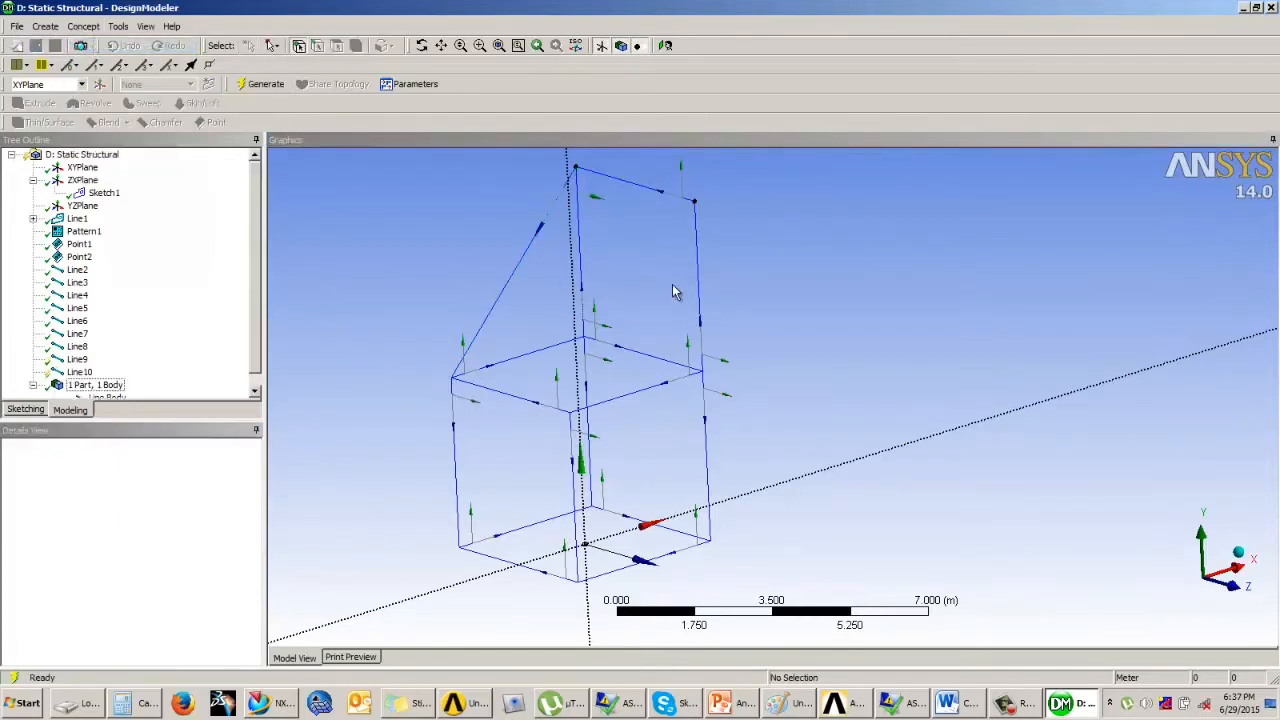
pyautogui.click(694, 202)
pyautogui.keyDown('ctrl'); pyautogui.click(574, 410); pyautogui.keyUp('ctrl')
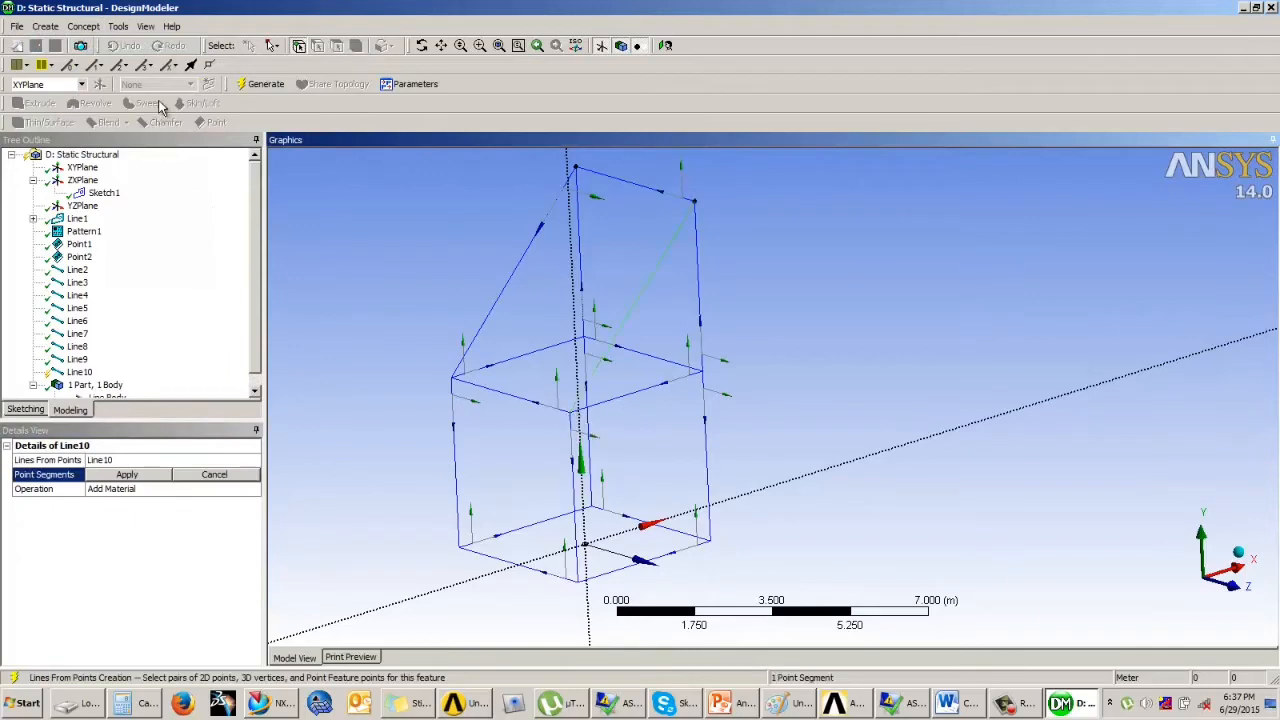
pyautogui.click(262, 83)
pyautogui.moveTo(615, 281)
pyautogui.mouseDown(button='middle')
pyautogui.moveTo(674, 366)
pyautogui.moveTo(621, 300)
pyautogui.moveTo(571, 277)
pyautogui.moveTo(603, 277)
pyautogui.moveTo(626, 304)
pyautogui.mouseUp(button='middle')
# - Check the truss member layout on the Example 4 slide in PowerPoint full screen, and return to DesignModeler
pyautogui.click(738, 708)
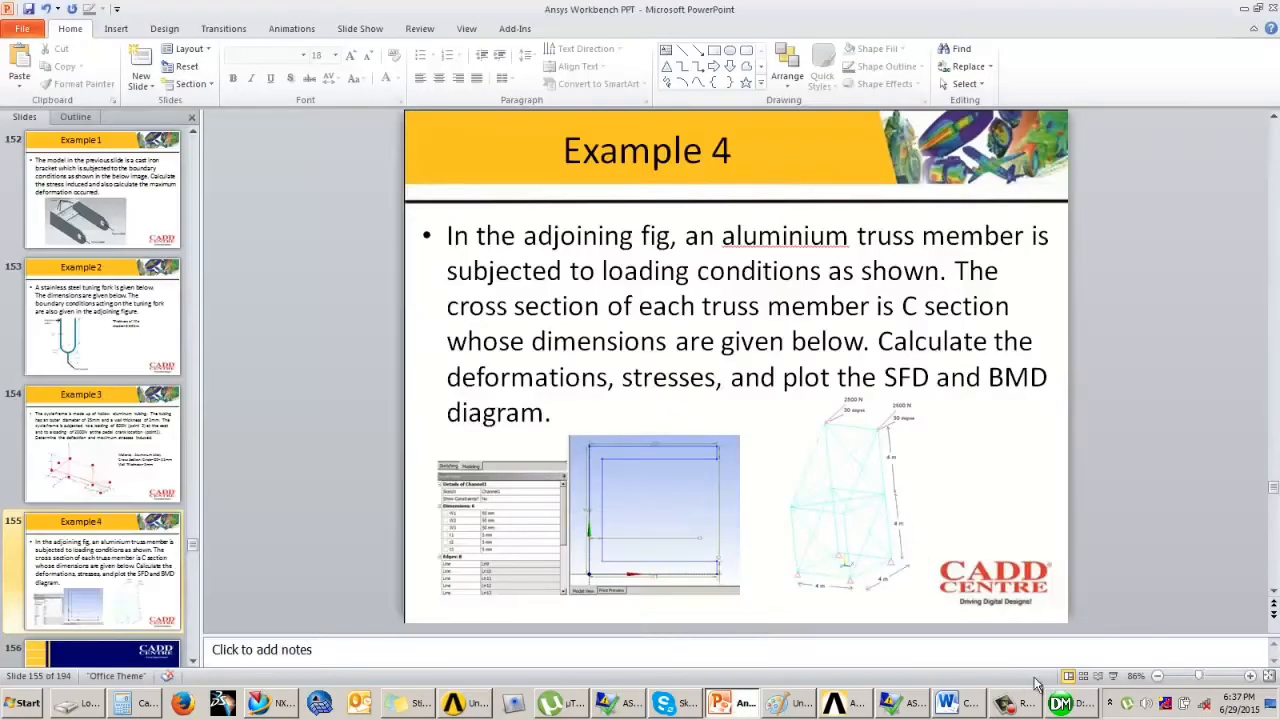
pyautogui.click(1110, 682)
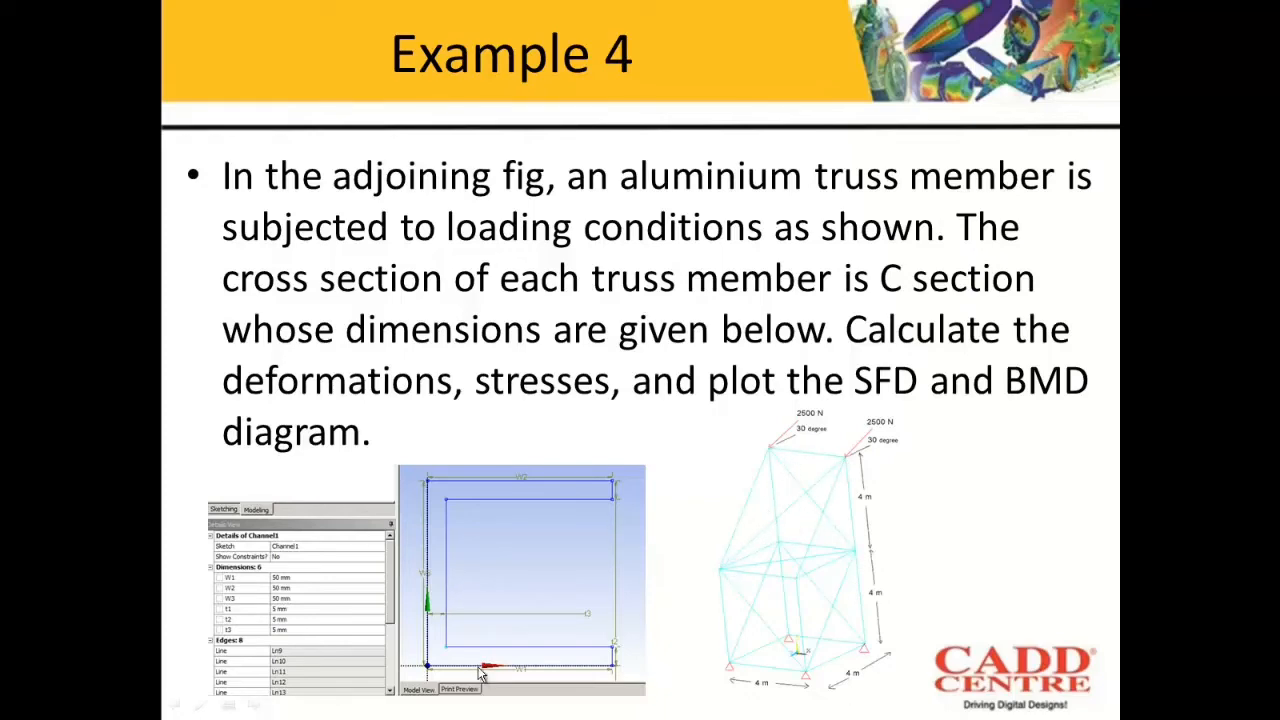
pyautogui.press('Escape')
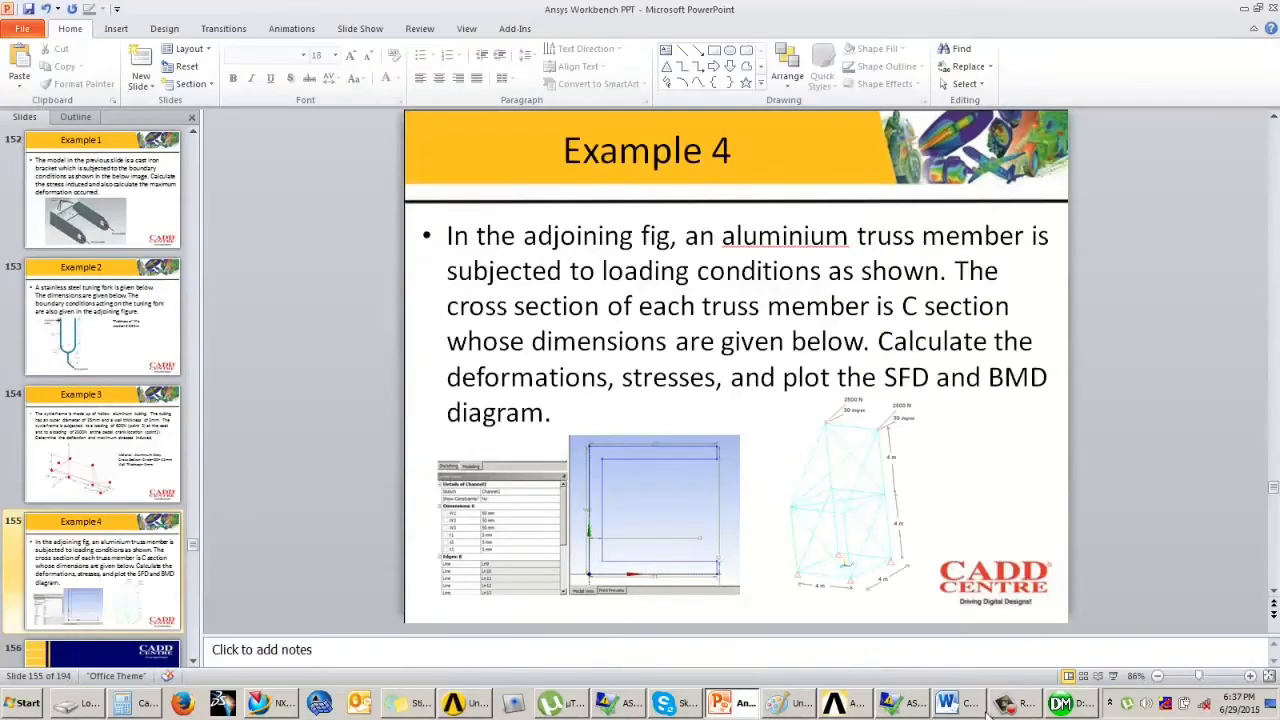
pyautogui.click(1068, 703)
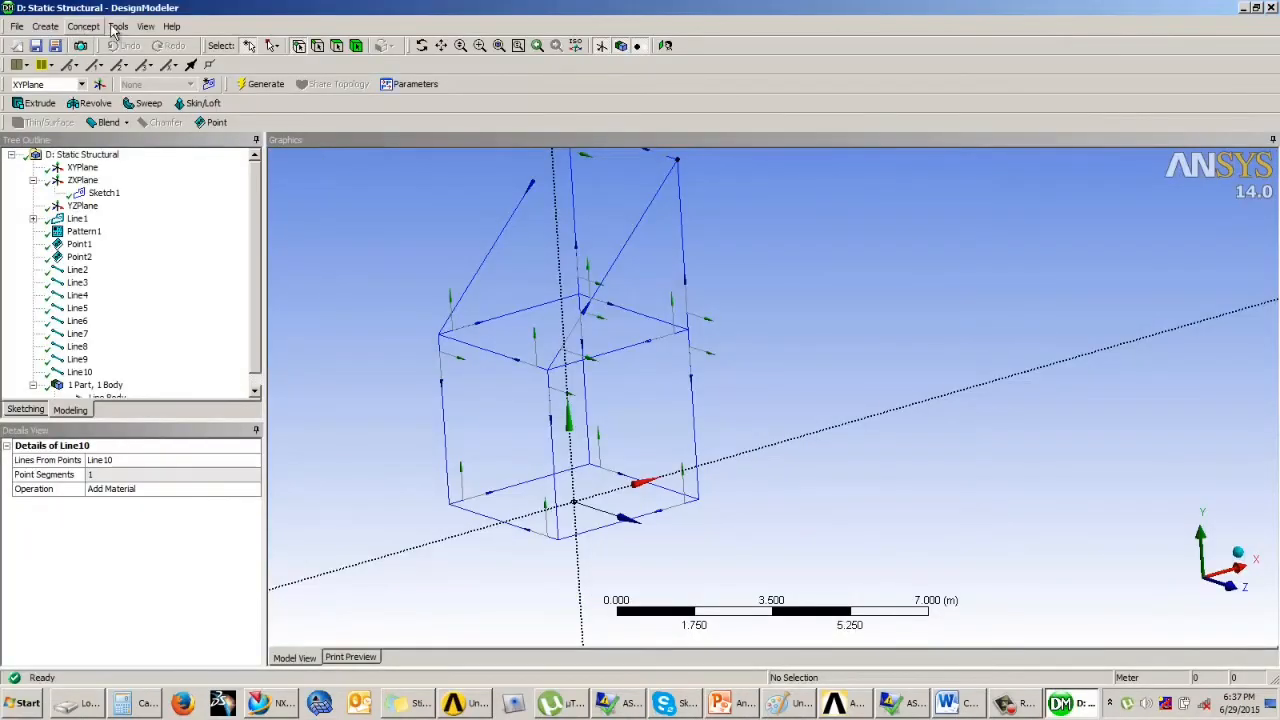
# - Generate a diagonal line across the sloped face from the Z 2 m top point to the upper square's -X, -Z corner
pyautogui.click(85, 27)
pyautogui.click(103, 47)
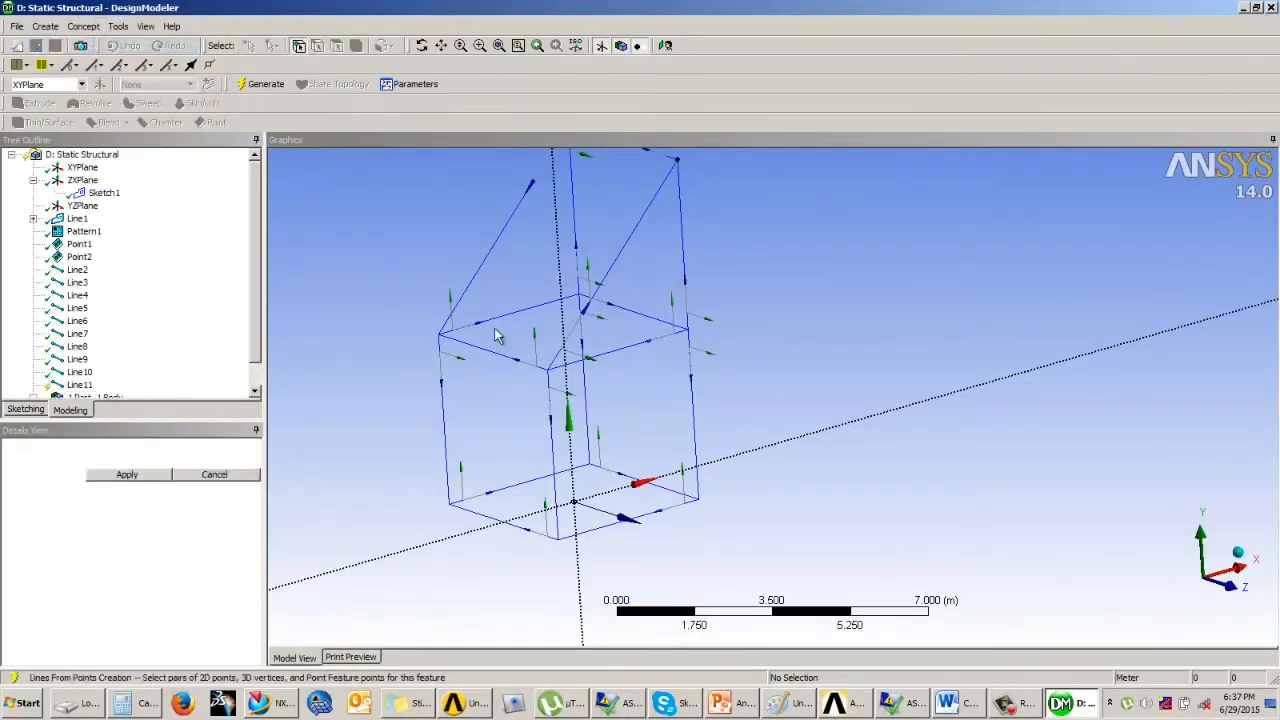
pyautogui.moveTo(491, 334); pyautogui.dragTo(565, 372, button='middle')
pyautogui.click(697, 178)
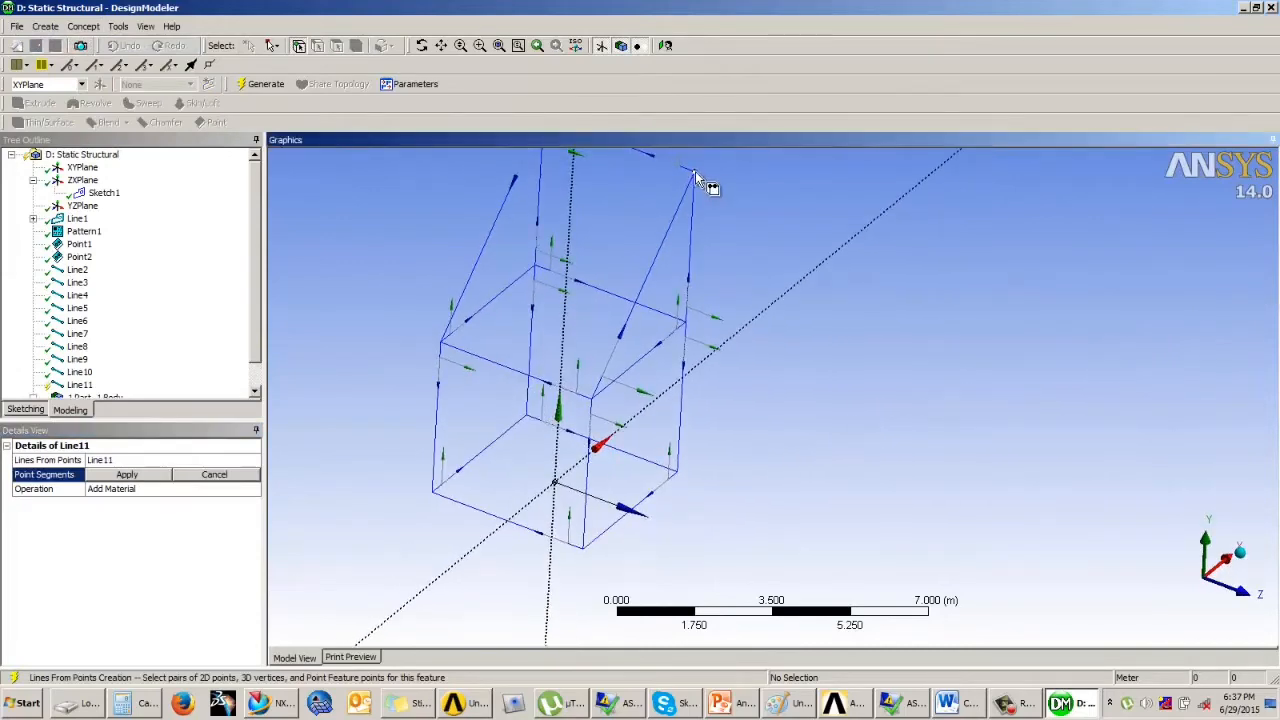
pyautogui.keyDown('ctrl'); pyautogui.click(442, 362); pyautogui.keyUp('ctrl')
pyautogui.click(252, 85)
pyautogui.moveTo(577, 323); pyautogui.dragTo(560, 360, button='middle')
# - Generate a diagonal line across the upper vertical face from the Z 2 m top point to the upper square's +X, -Z corner
pyautogui.click(83, 26)
pyautogui.click(103, 47)
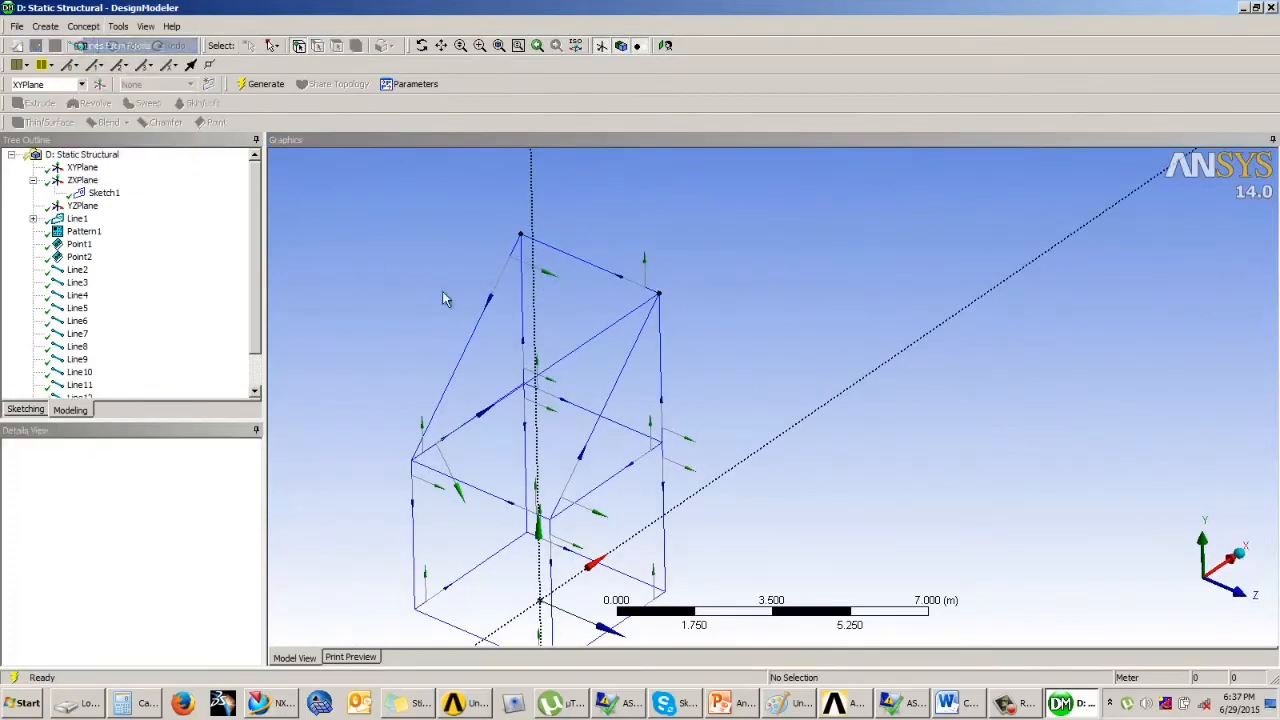
pyautogui.moveTo(535, 402); pyautogui.dragTo(529, 372, button='middle')
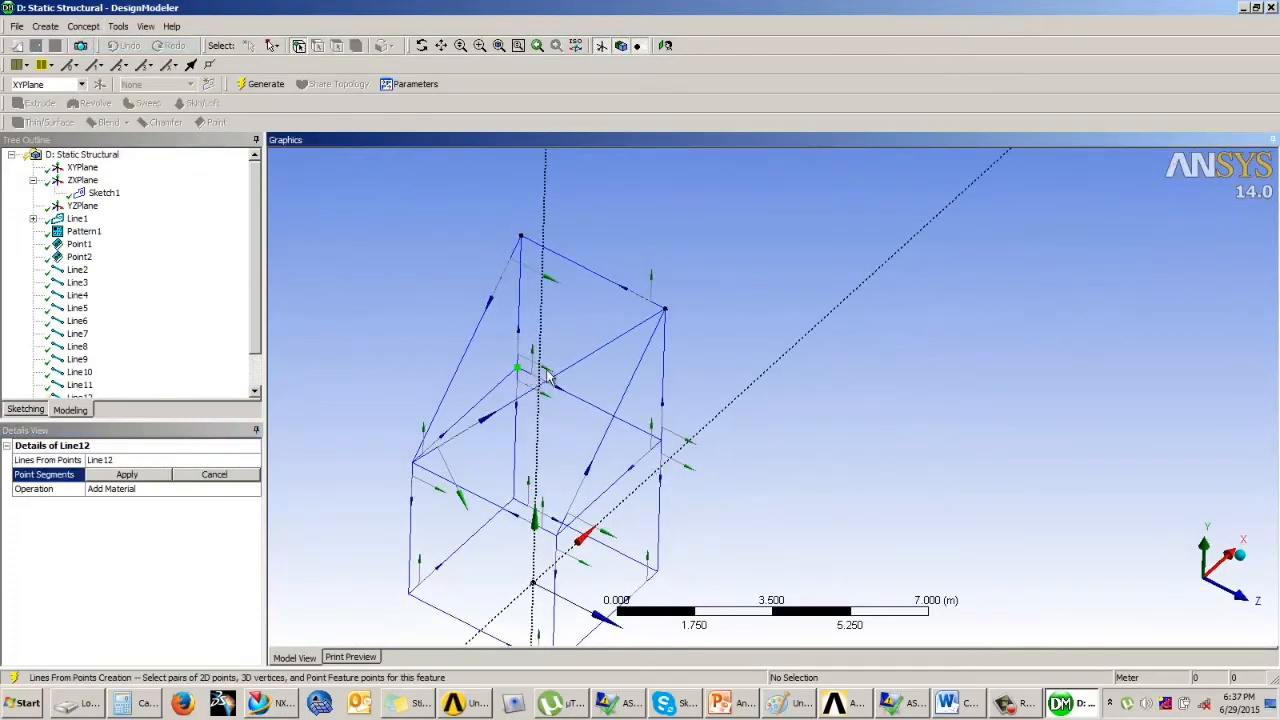
pyautogui.click(262, 84)
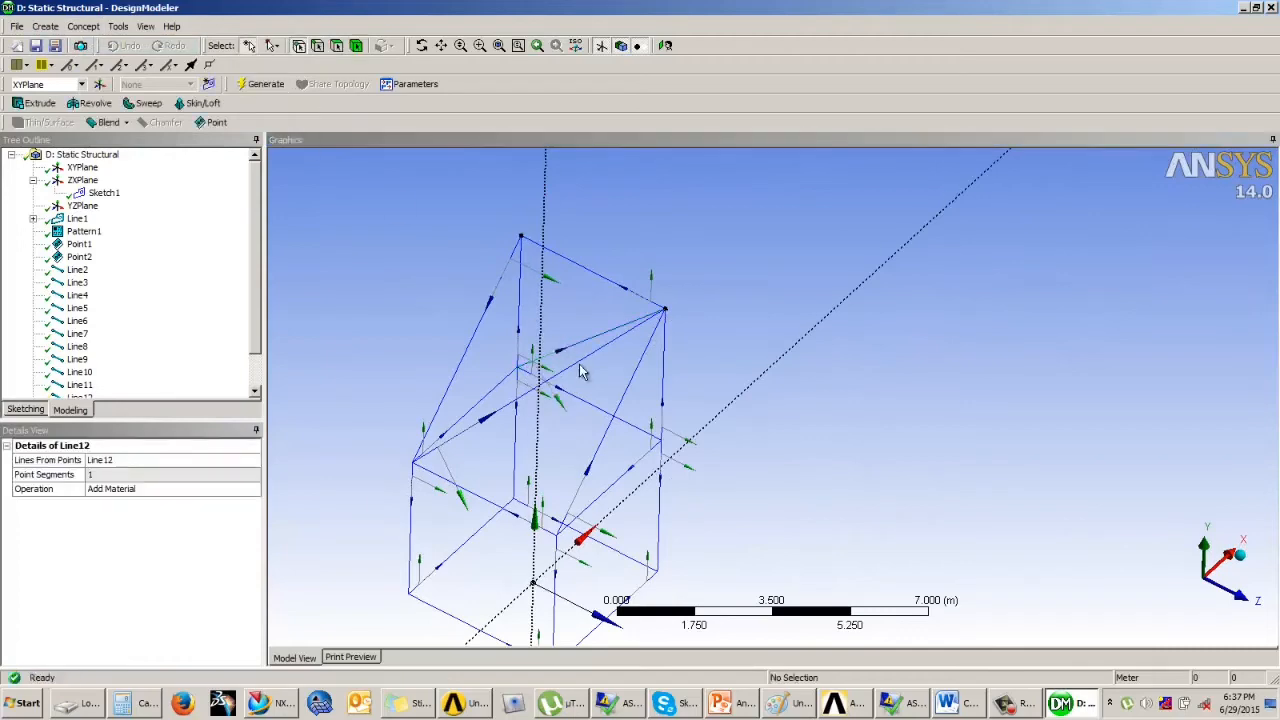
pyautogui.moveTo(560, 340)
pyautogui.mouseDown(button='middle')
pyautogui.moveTo(536, 325)
pyautogui.moveTo(570, 346)
pyautogui.mouseUp(button='middle')
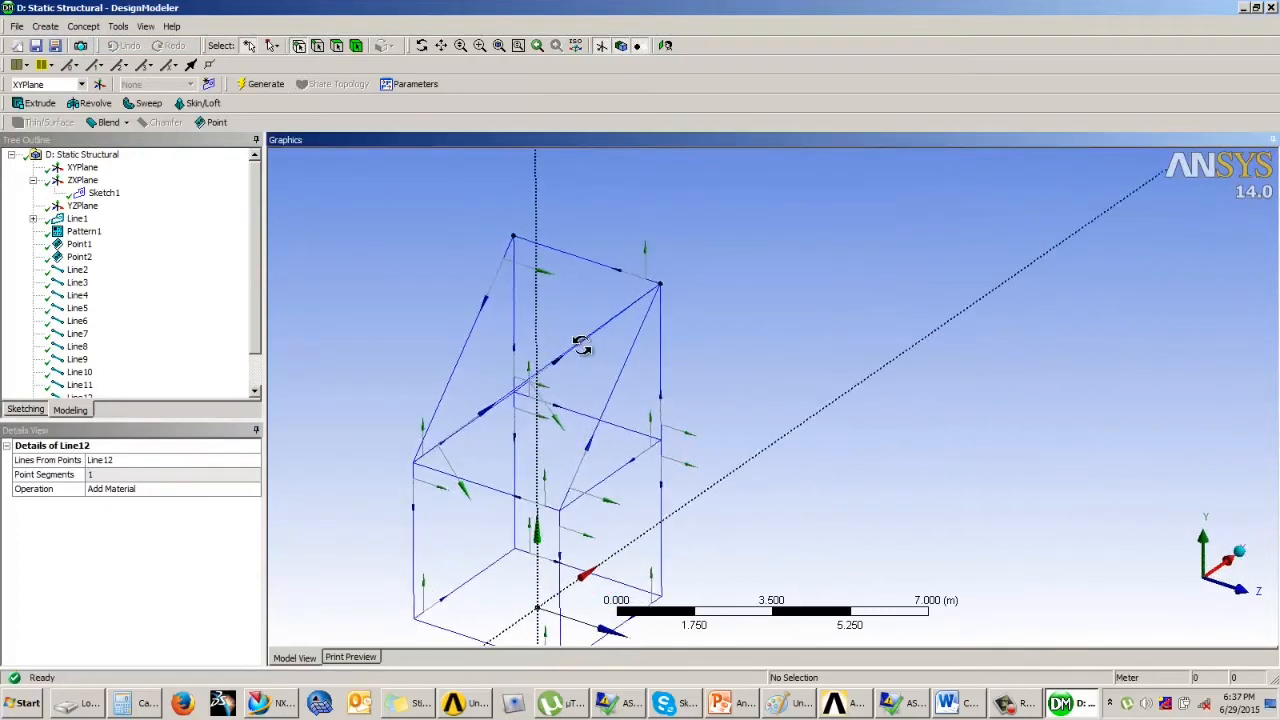
# - Generate a Lines From Points diagonal across the upper square from its -X, -Z corner to its +X, +Z corner
pyautogui.click(83, 26)
pyautogui.click(98, 47)
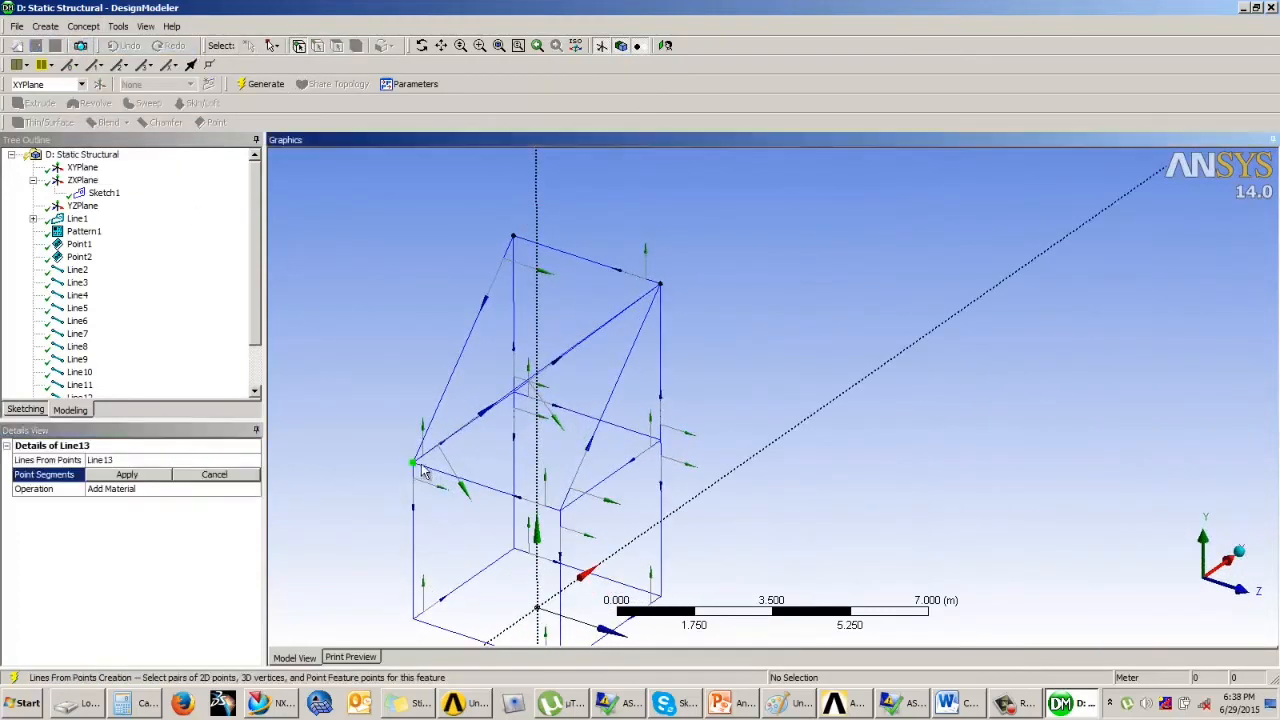
pyautogui.keyDown('ctrl'); pyautogui.click(659, 444); pyautogui.keyUp('ctrl')
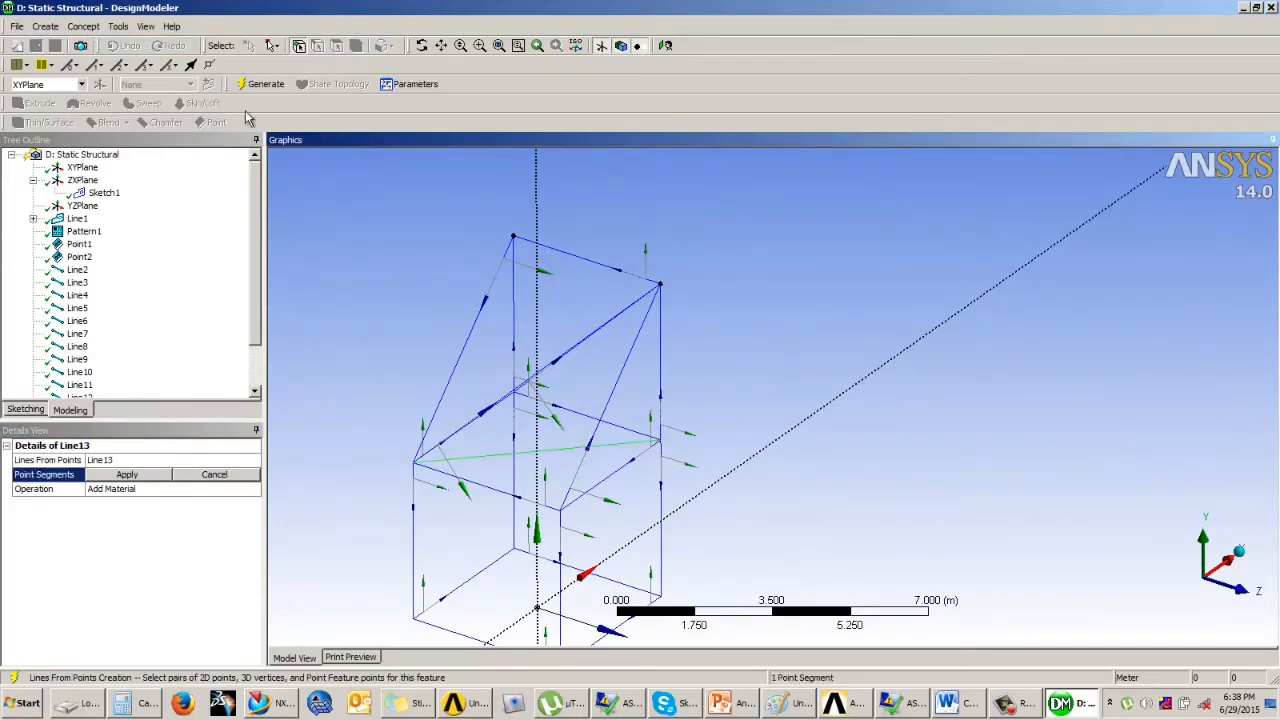
pyautogui.click(262, 84)
pyautogui.moveTo(305, 200); pyautogui.dragTo(573, 467, button='middle')
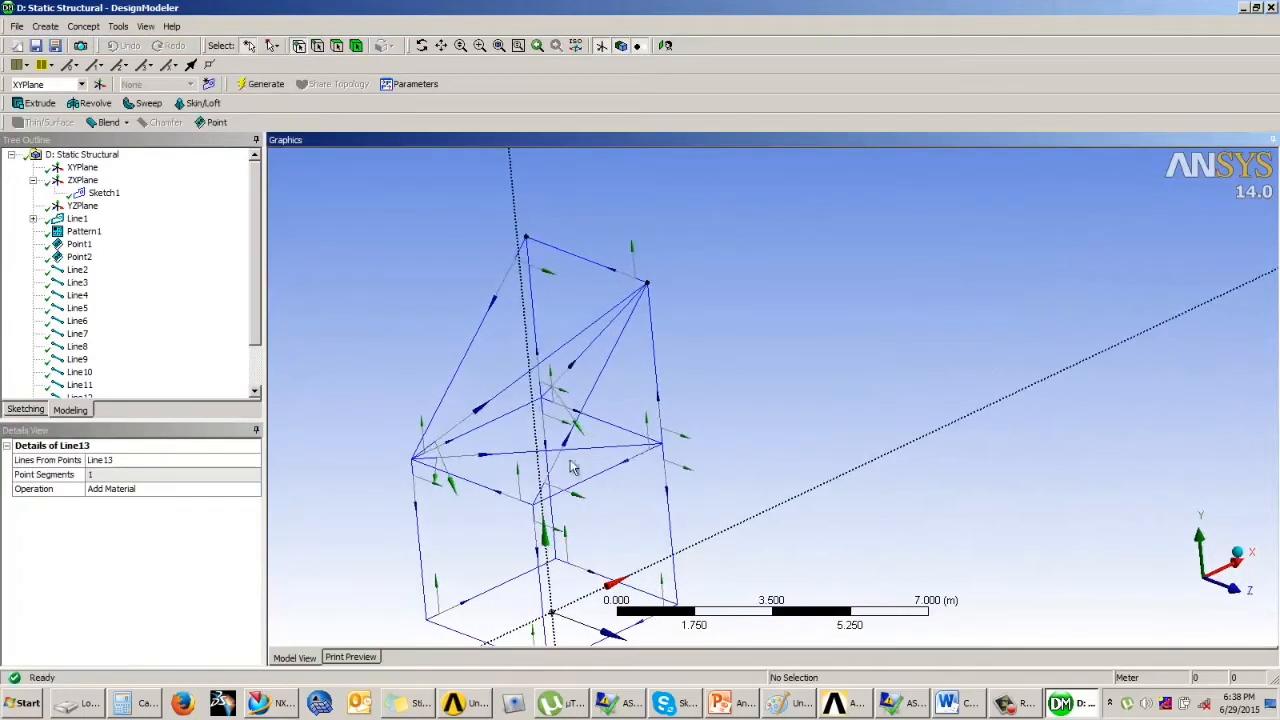
# - Review the lower-bay bracing on the Example 4 slide in PowerPoint full screen, and return to DesignModeler
pyautogui.click(722, 705)
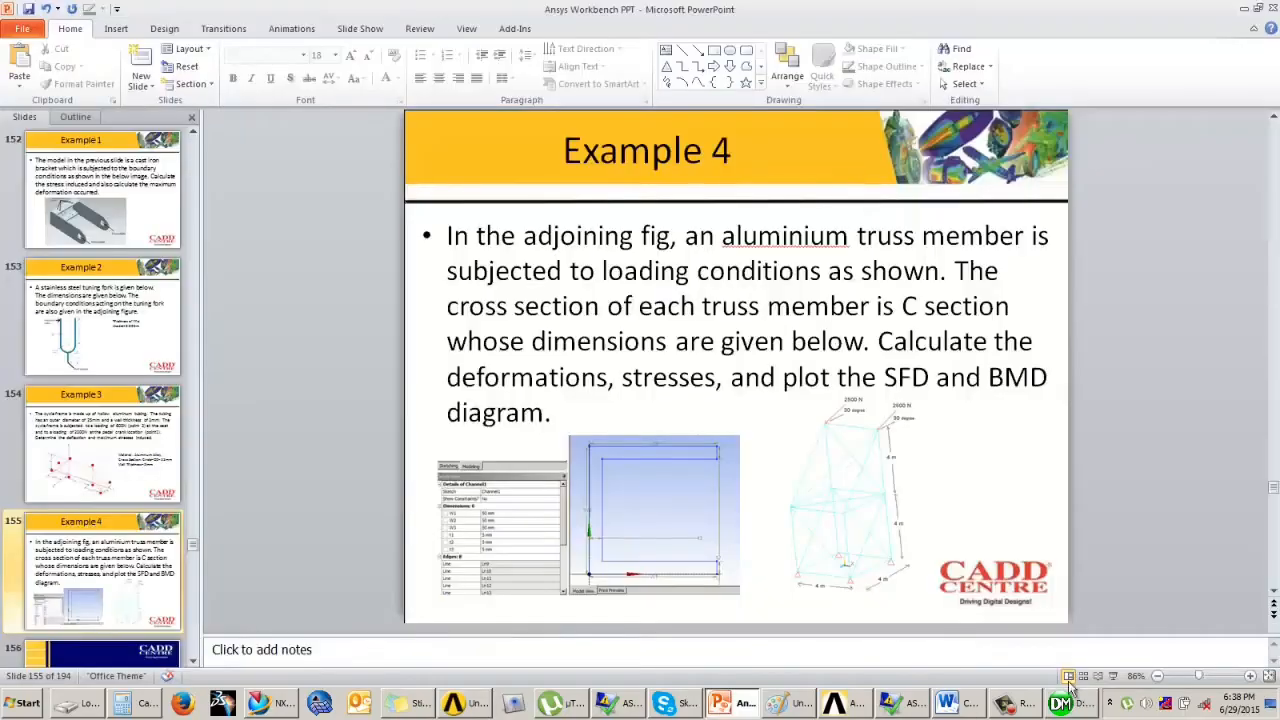
pyautogui.click(1110, 682)
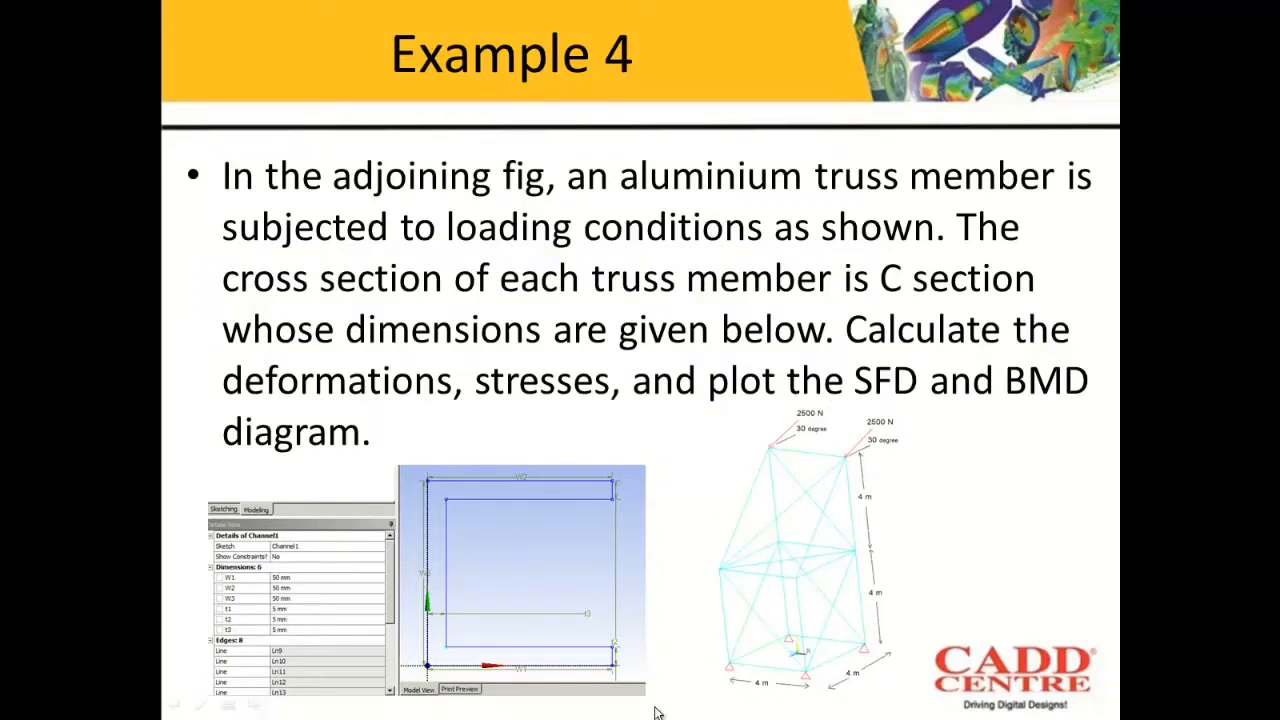
pyautogui.press('Escape')
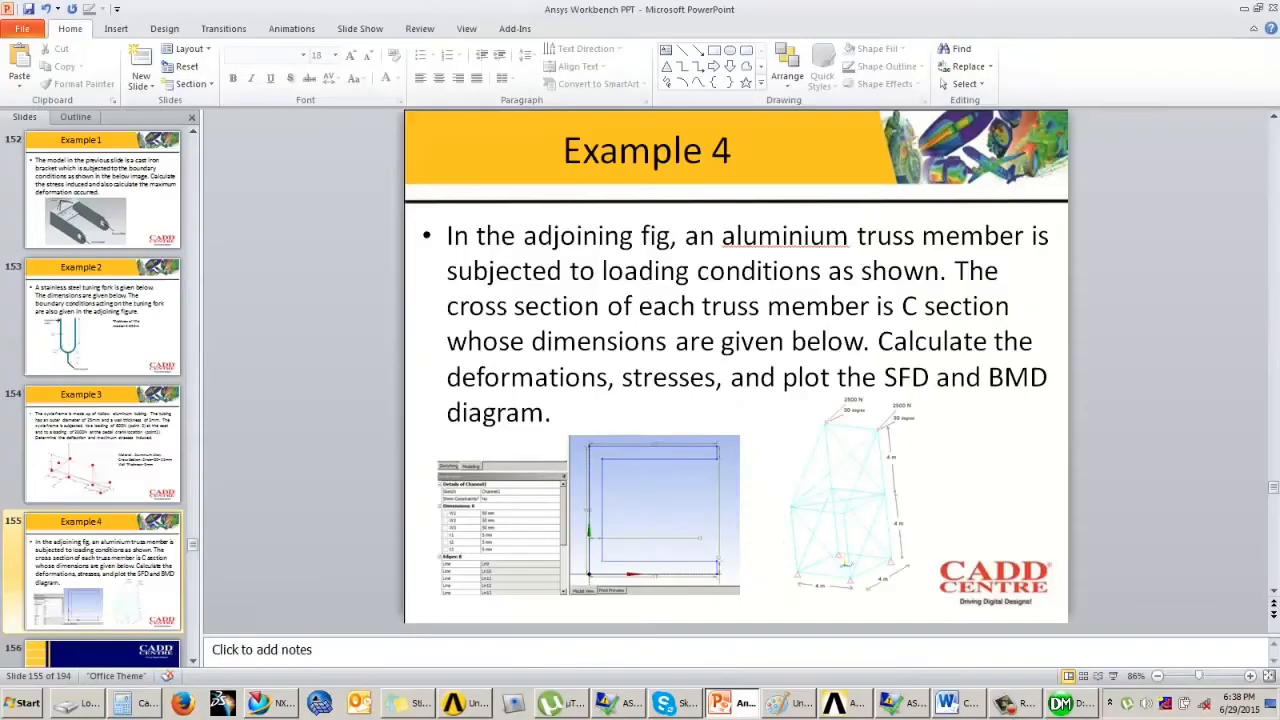
pyautogui.click(1074, 708)
# - Generate a diagonal line on the lower -Z face from the upper square's +X, -Z corner to the base's -X, -Z corner
pyautogui.moveTo(575, 485); pyautogui.dragTo(692, 382, button='middle')
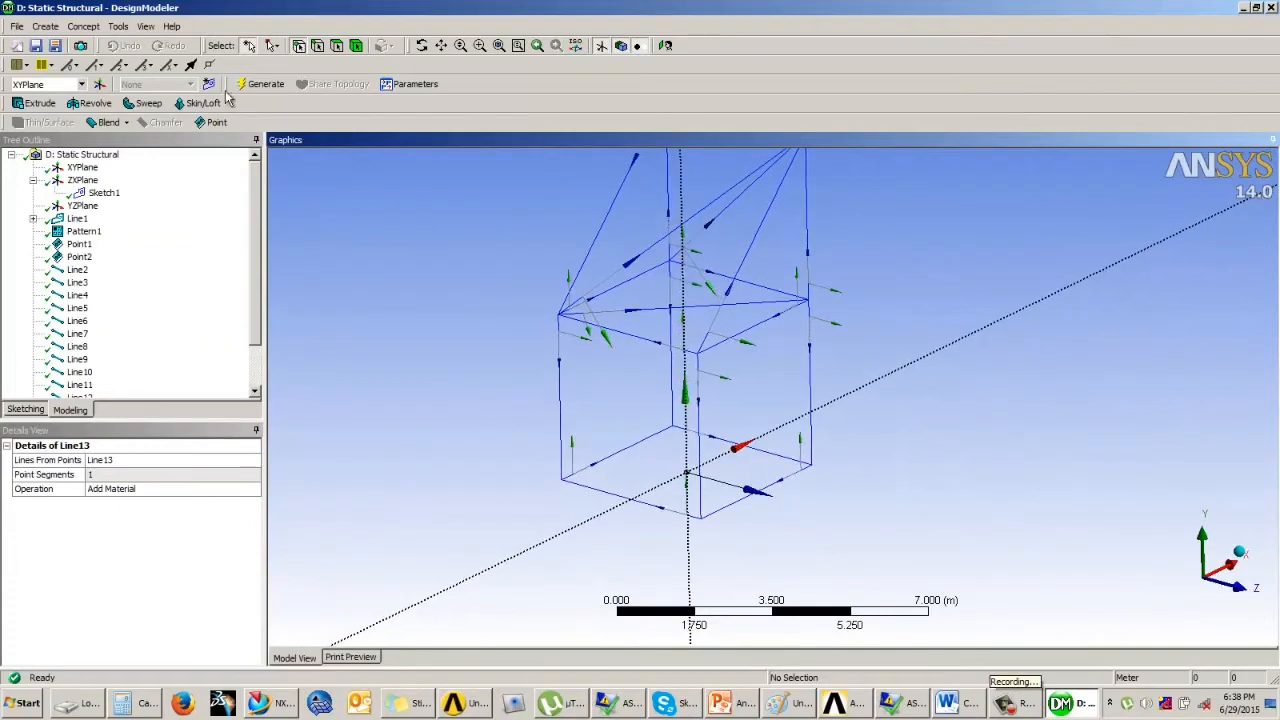
pyautogui.click(86, 27)
pyautogui.click(106, 47)
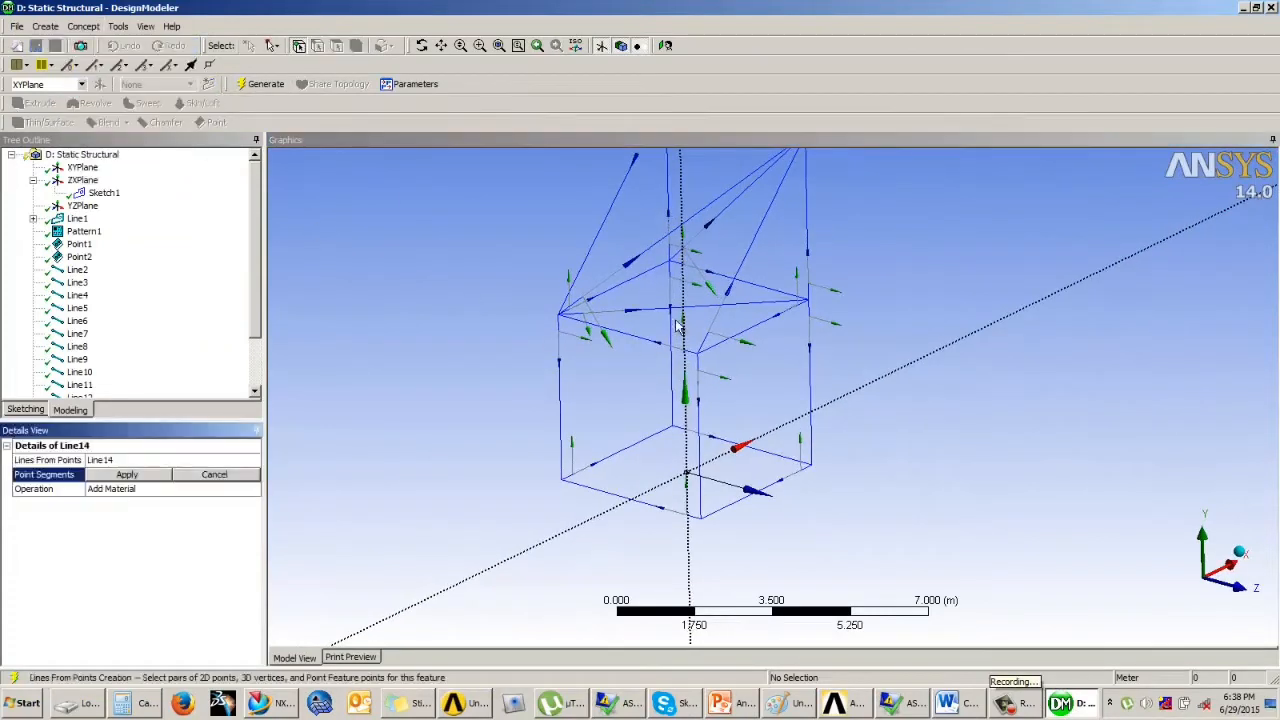
pyautogui.click(671, 264)
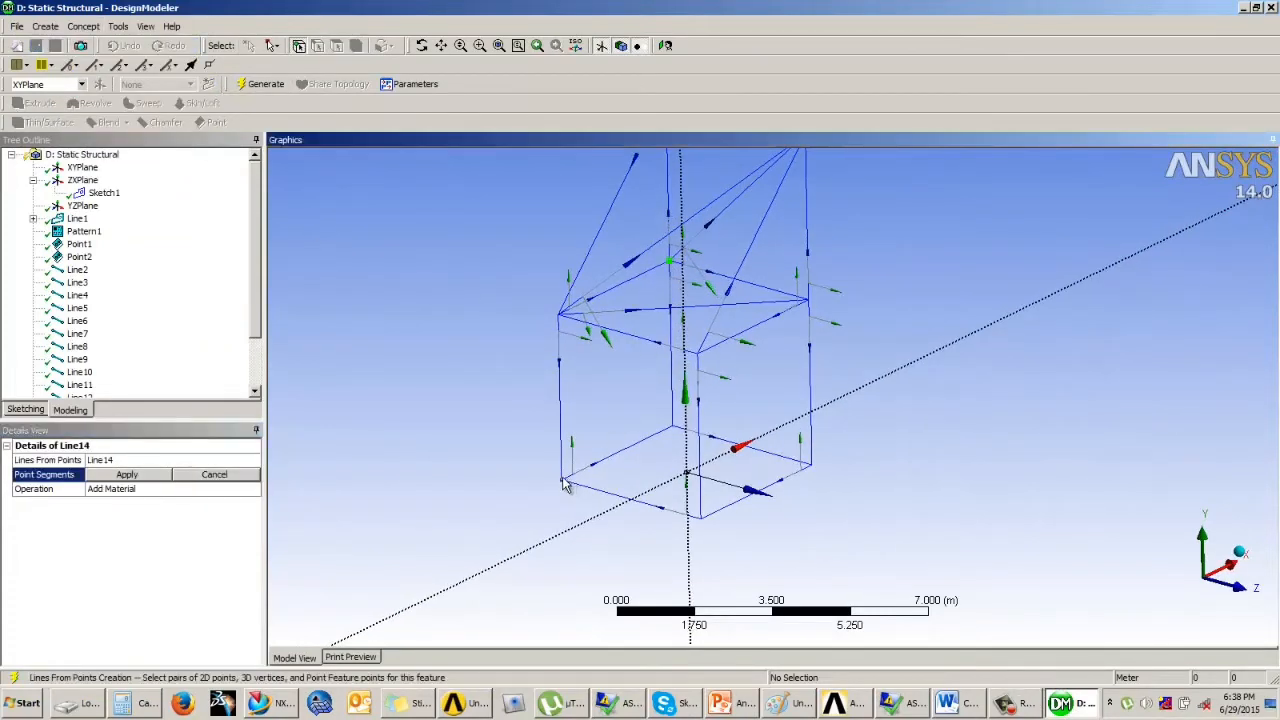
pyautogui.click(563, 479)
pyautogui.click(262, 84)
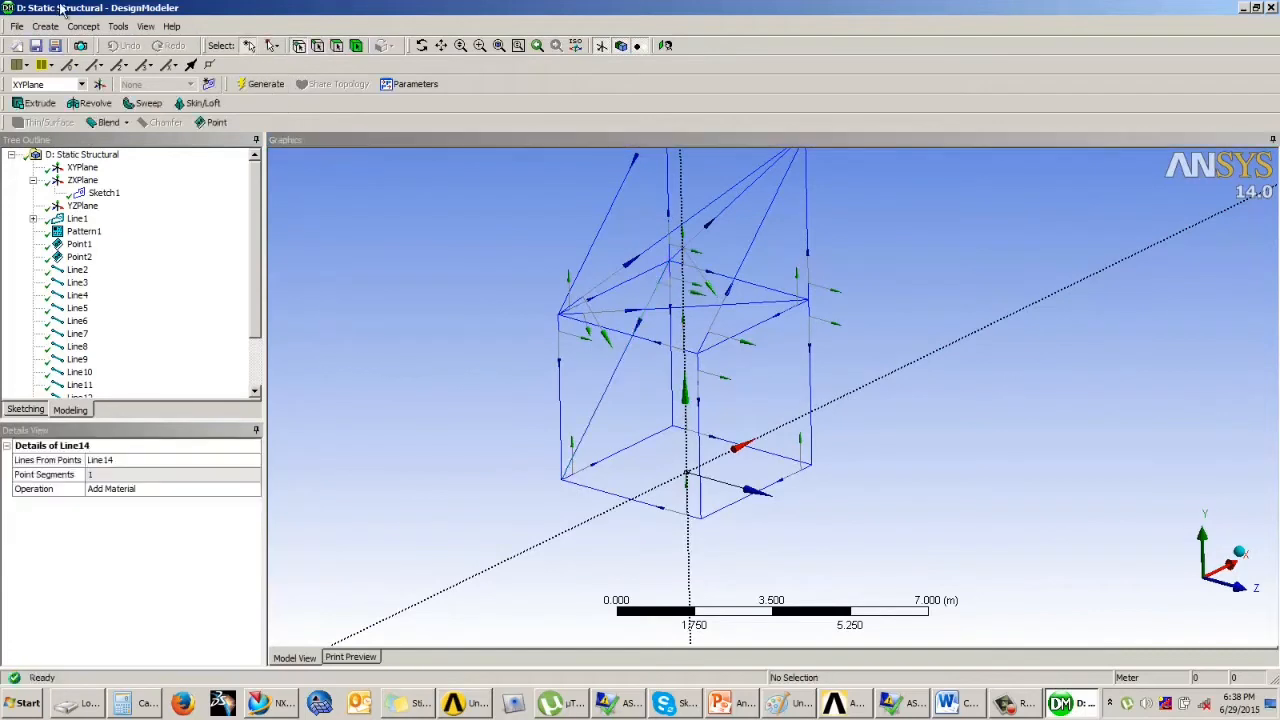
# - Generate a diagonal line on the lower +X face from the upper square's +X, -Z corner to the base's +X, +Z corner
pyautogui.click(83, 26)
pyautogui.click(106, 47)
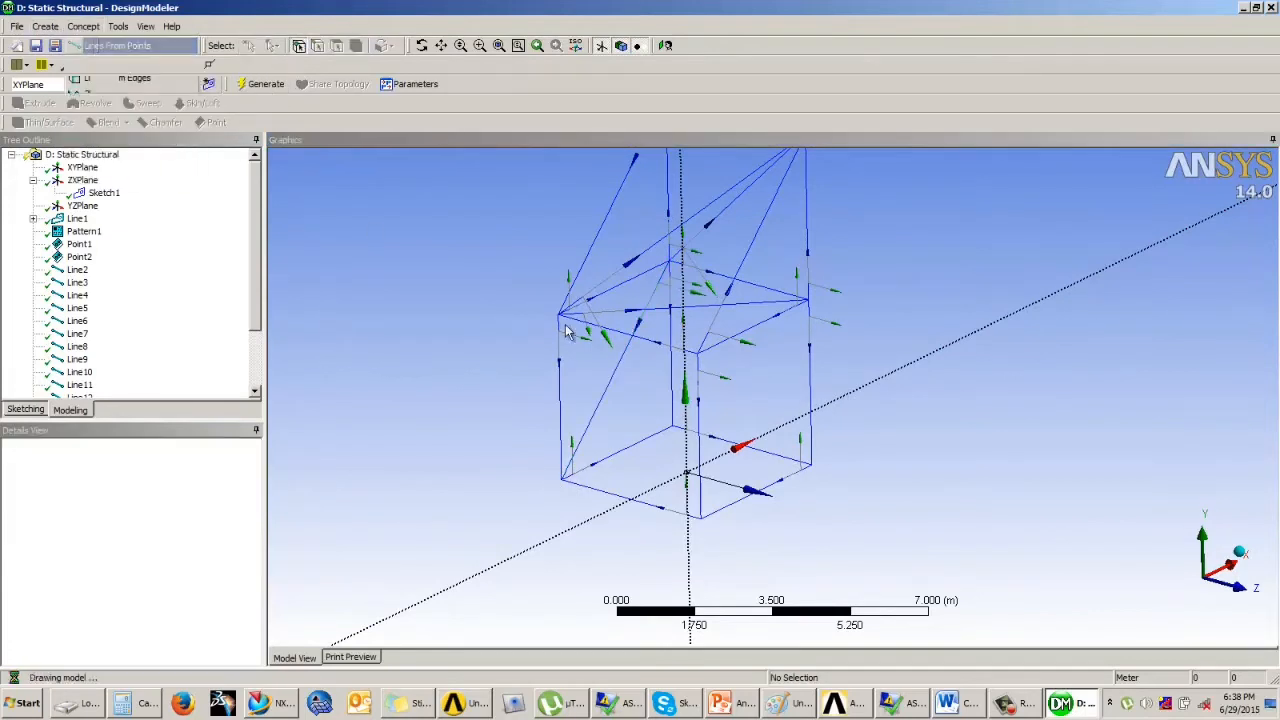
pyautogui.click(671, 264)
pyautogui.click(811, 466)
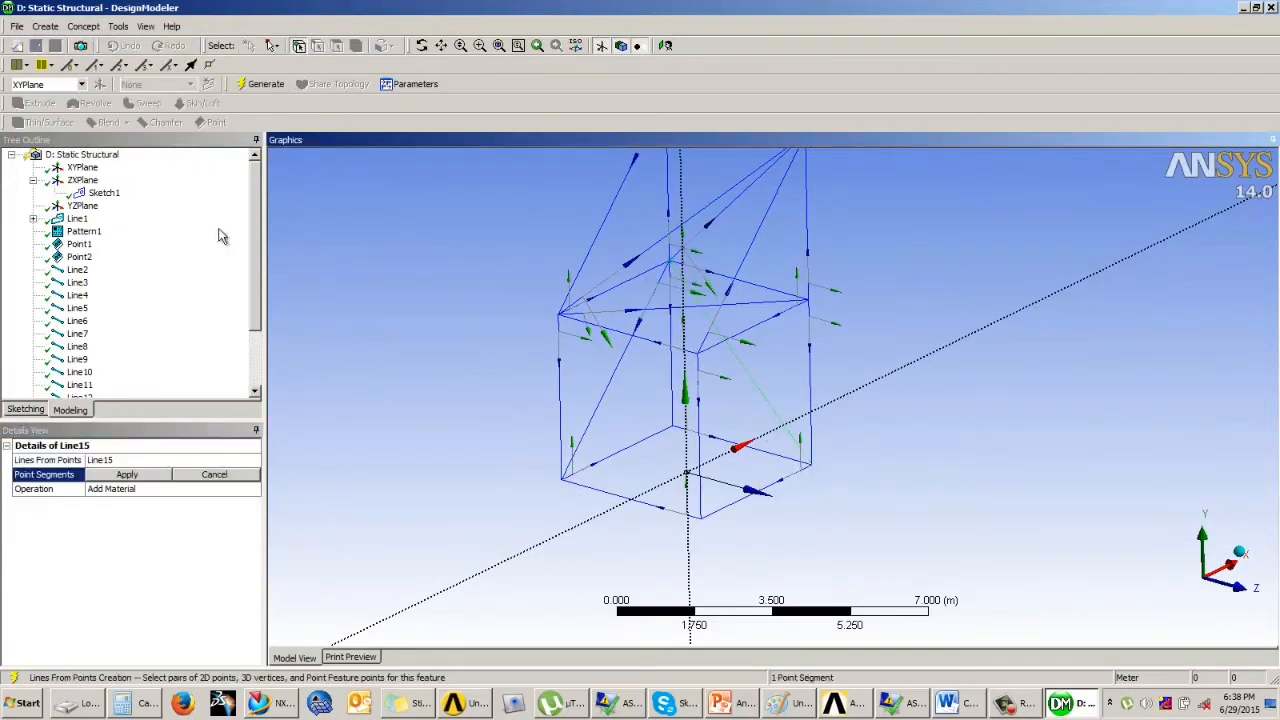
pyautogui.click(262, 84)
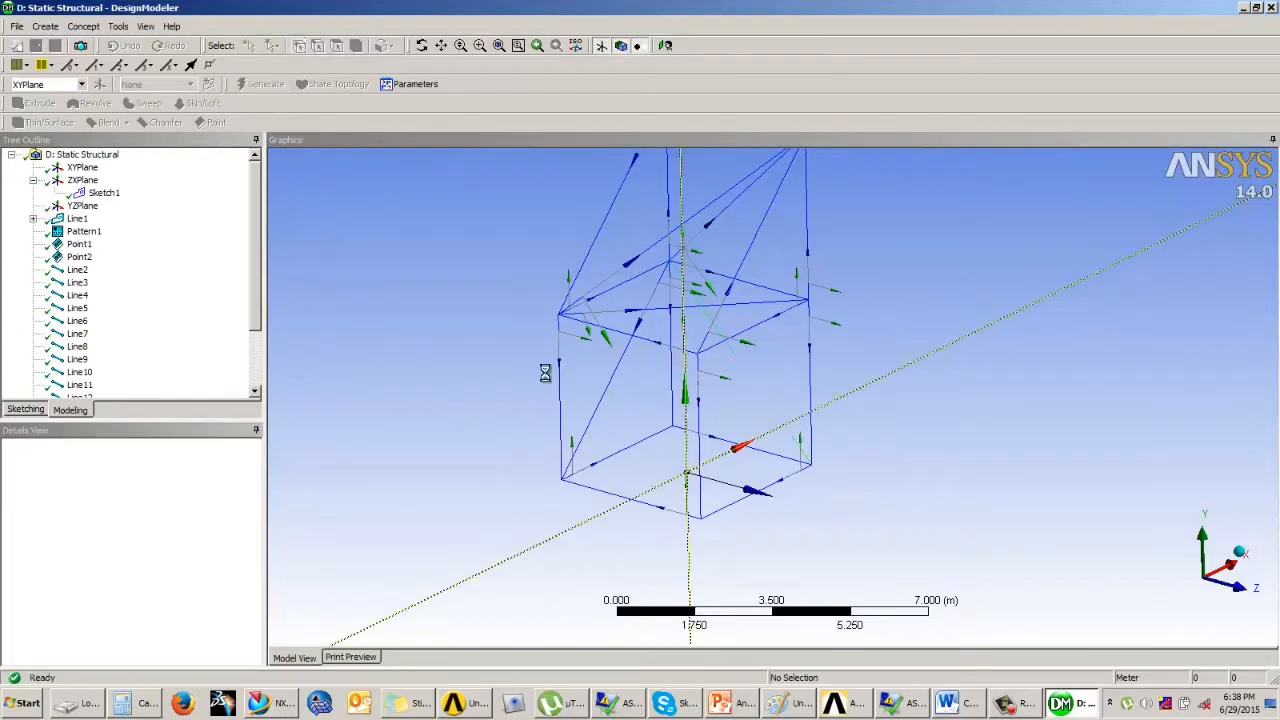
# - Generate a diagonal line on the lower +Z face between the upper square's +X, +Z corner and the base's -X, +Z corner, consulting the PowerPoint slide
pyautogui.click(83, 26)
pyautogui.click(108, 47)
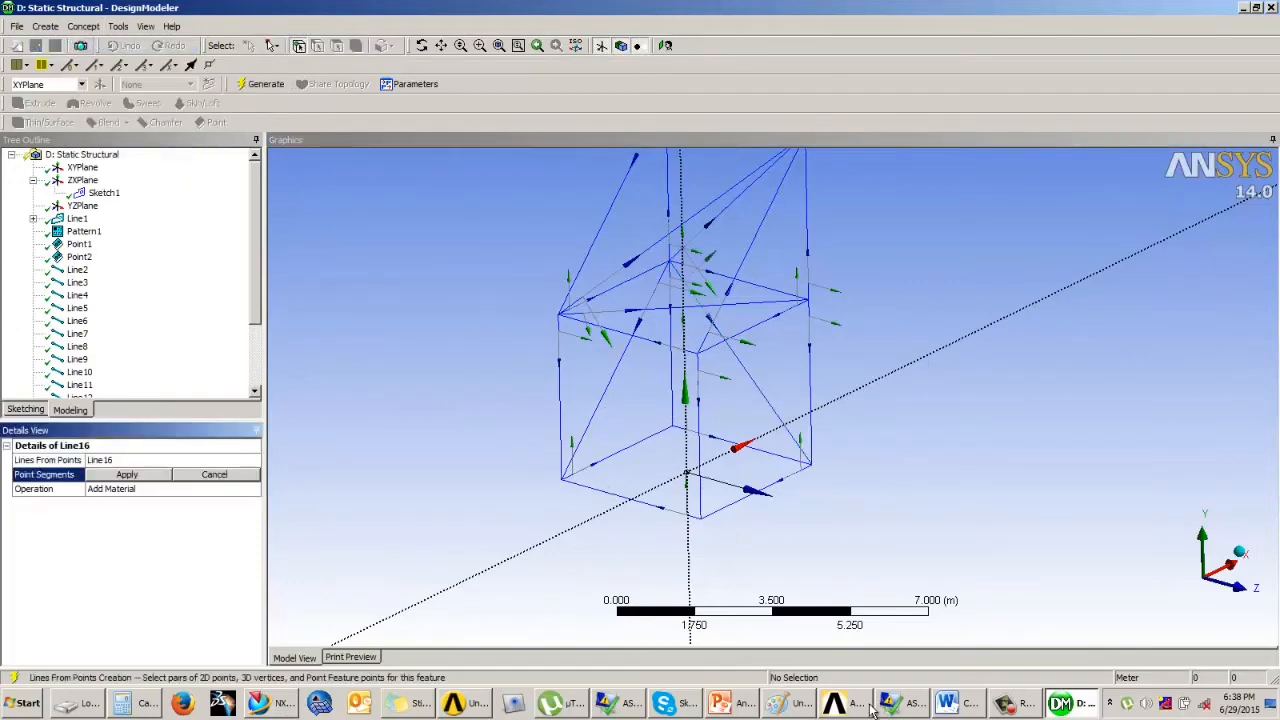
pyautogui.click(720, 710)
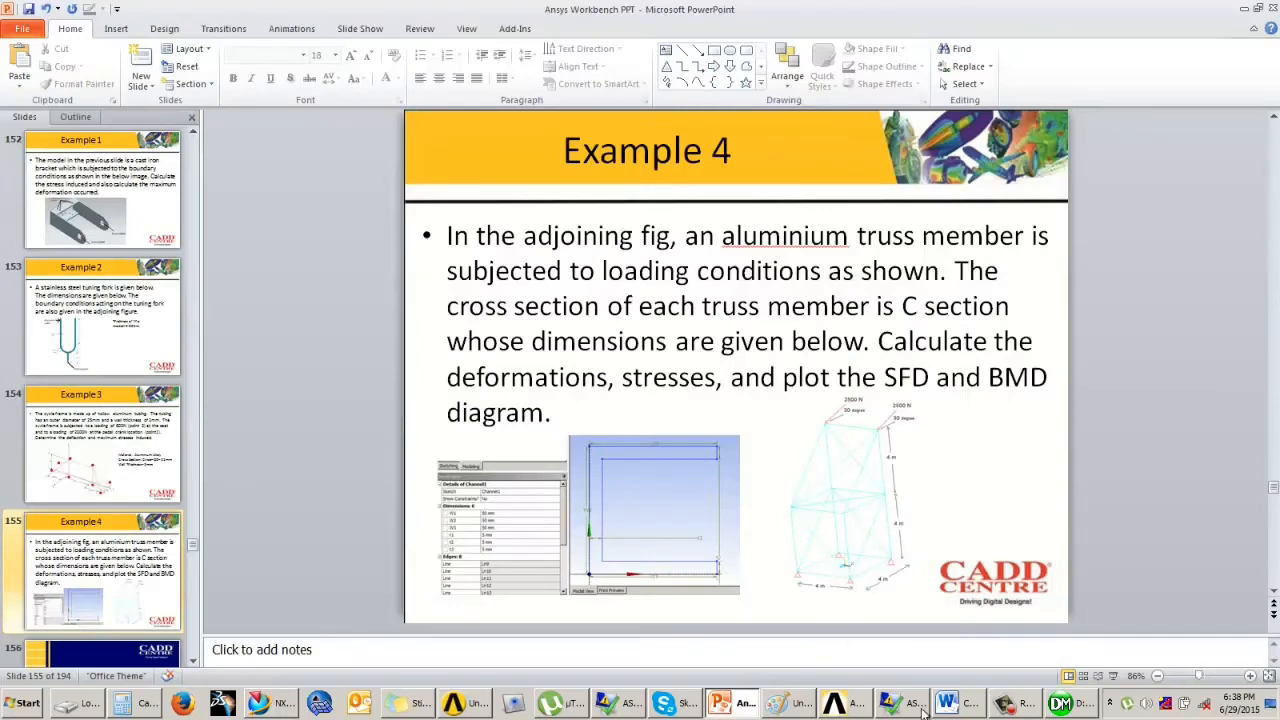
pyautogui.click(1066, 704)
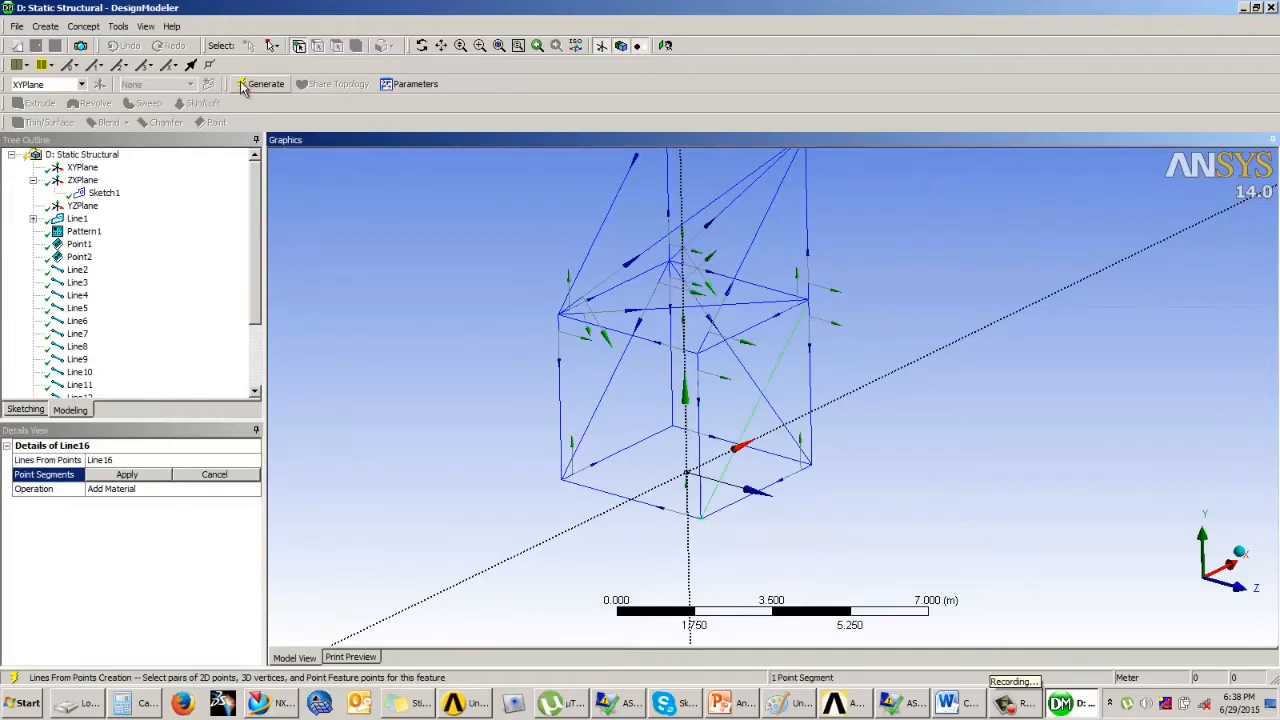
pyautogui.hotkey('ctrl', 's')
# - Generate a diagonal line on the lower -X face from the base's -X, +Z corner to the upper square's -X, -Z corner
pyautogui.click(83, 26)
pyautogui.click(110, 38)
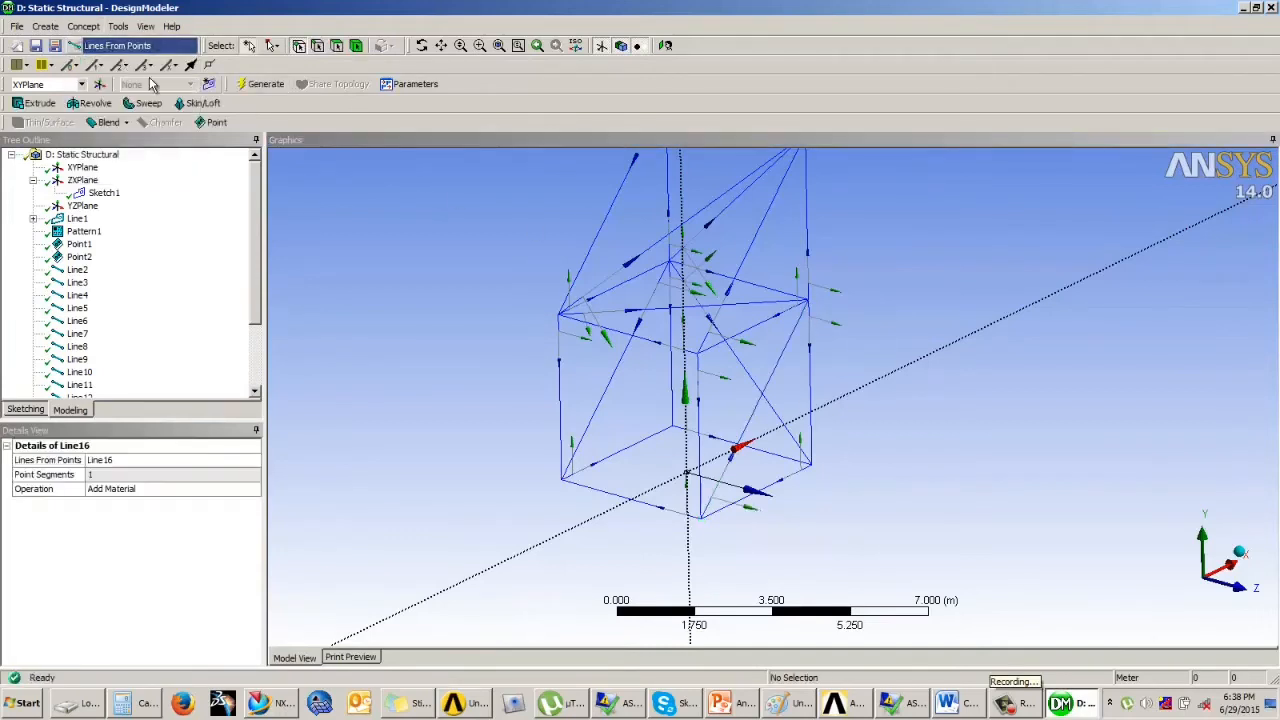
pyautogui.click(700, 519)
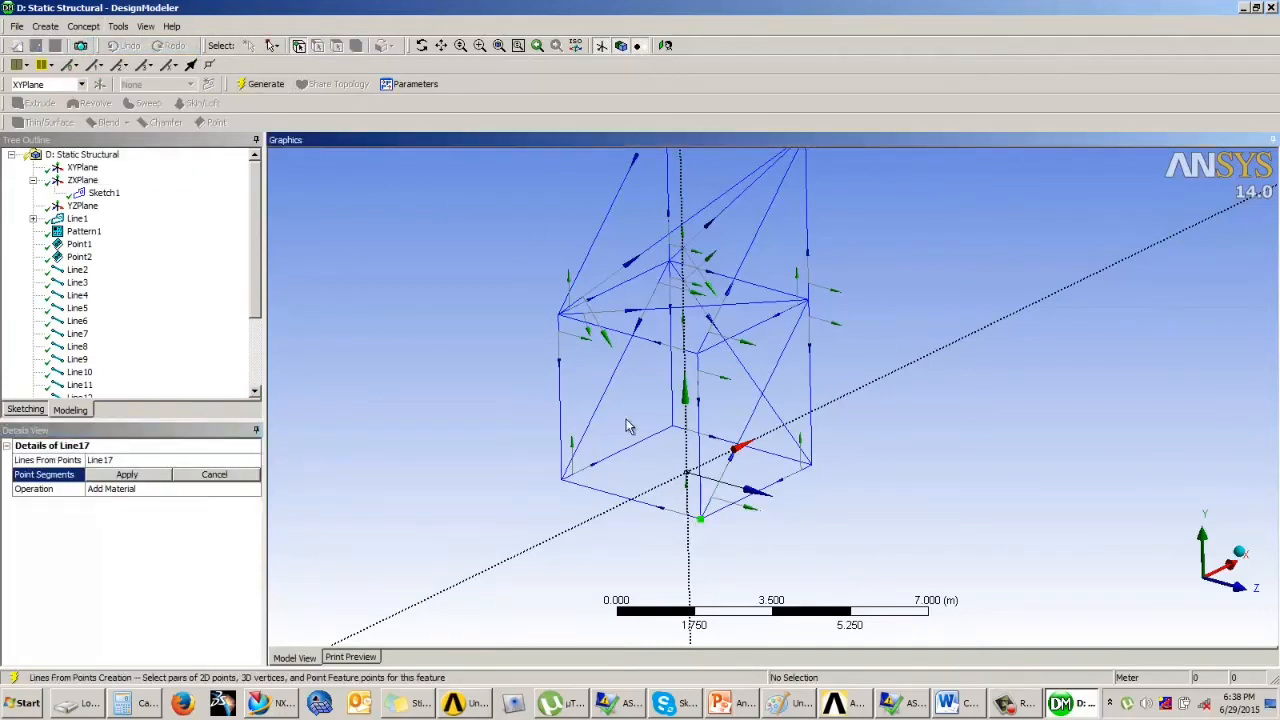
pyautogui.click(560, 318)
pyautogui.click(258, 84)
pyautogui.moveTo(690, 360); pyautogui.dragTo(721, 343, button='middle')
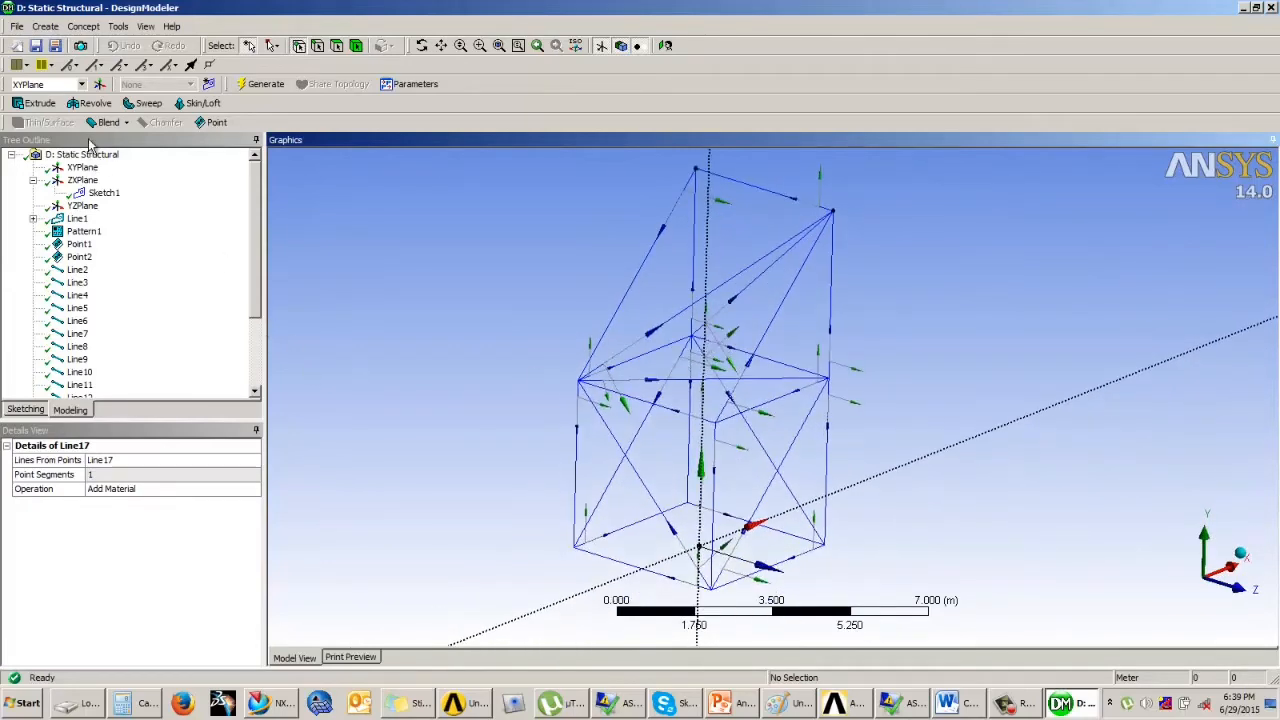
# - Read the C-section dimensions on the Example 4 slide in PowerPoint full screen, and return to DesignModeler
pyautogui.click(718, 704)
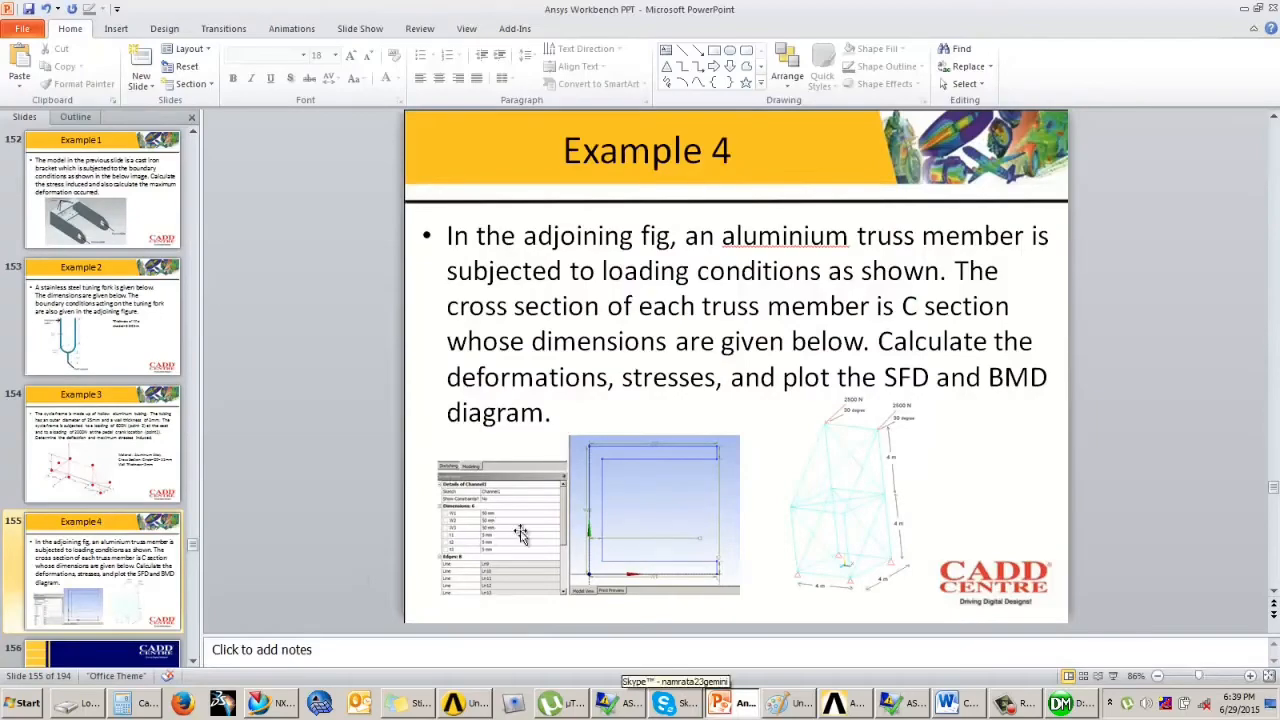
pyautogui.click(1109, 676)
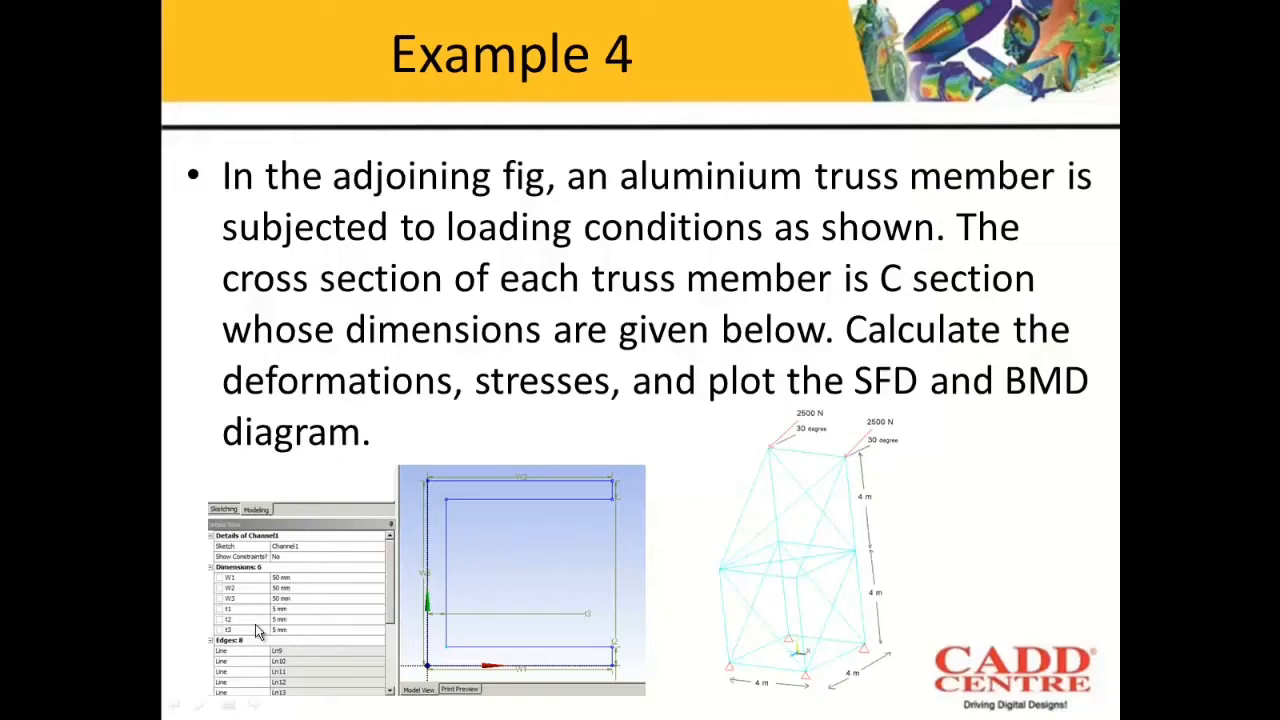
pyautogui.press('Escape')
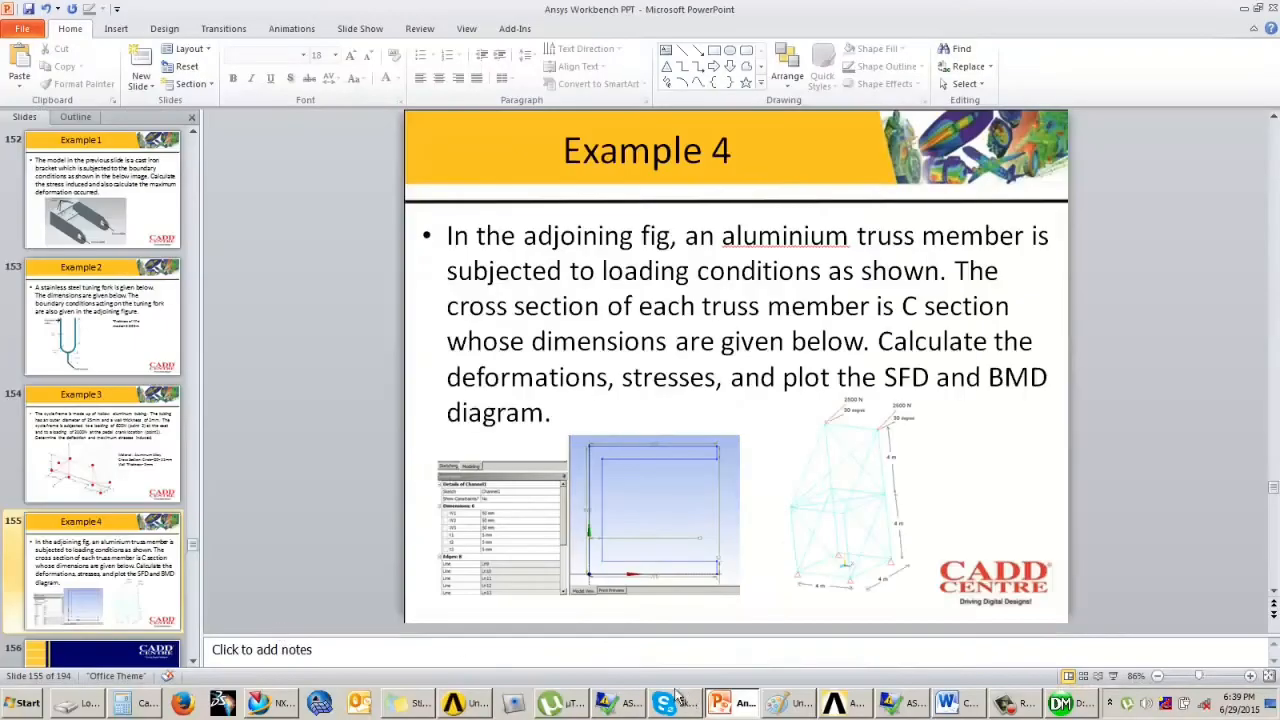
pyautogui.click(1078, 708)
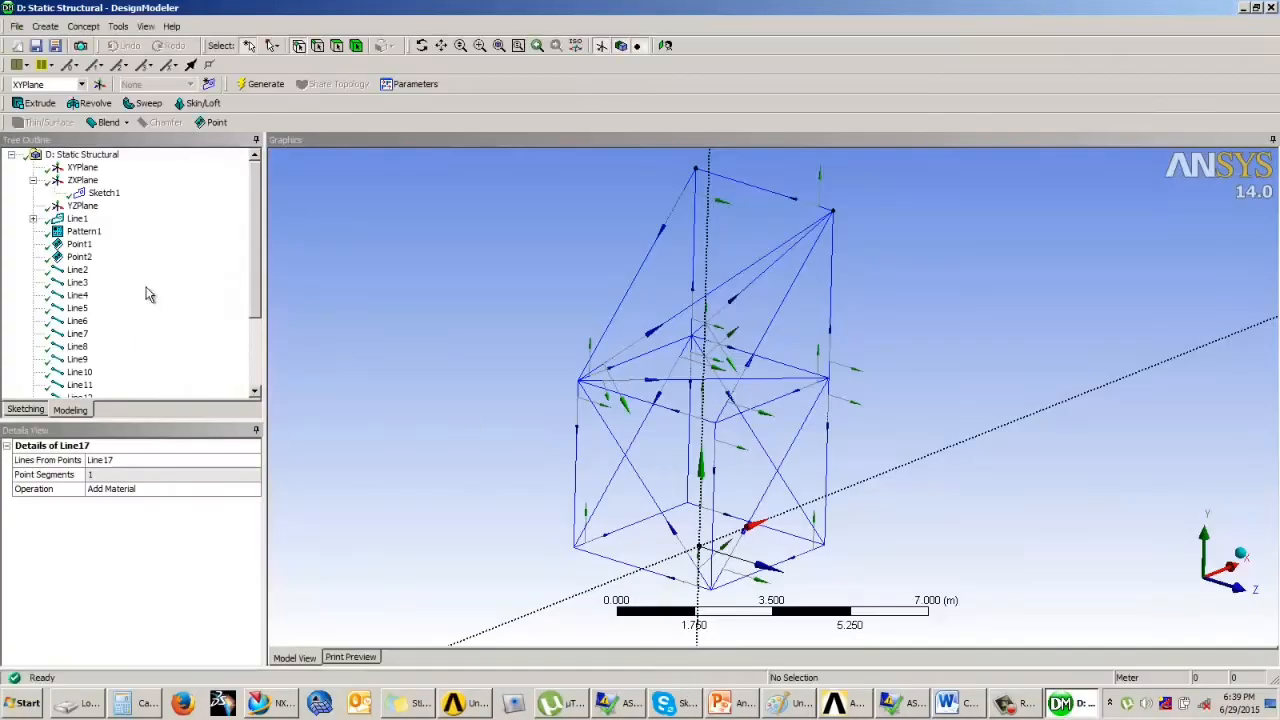
# - Add a Channel Section cross section to the truss model
pyautogui.click(84, 27)
pyautogui.moveTo(168, 176)
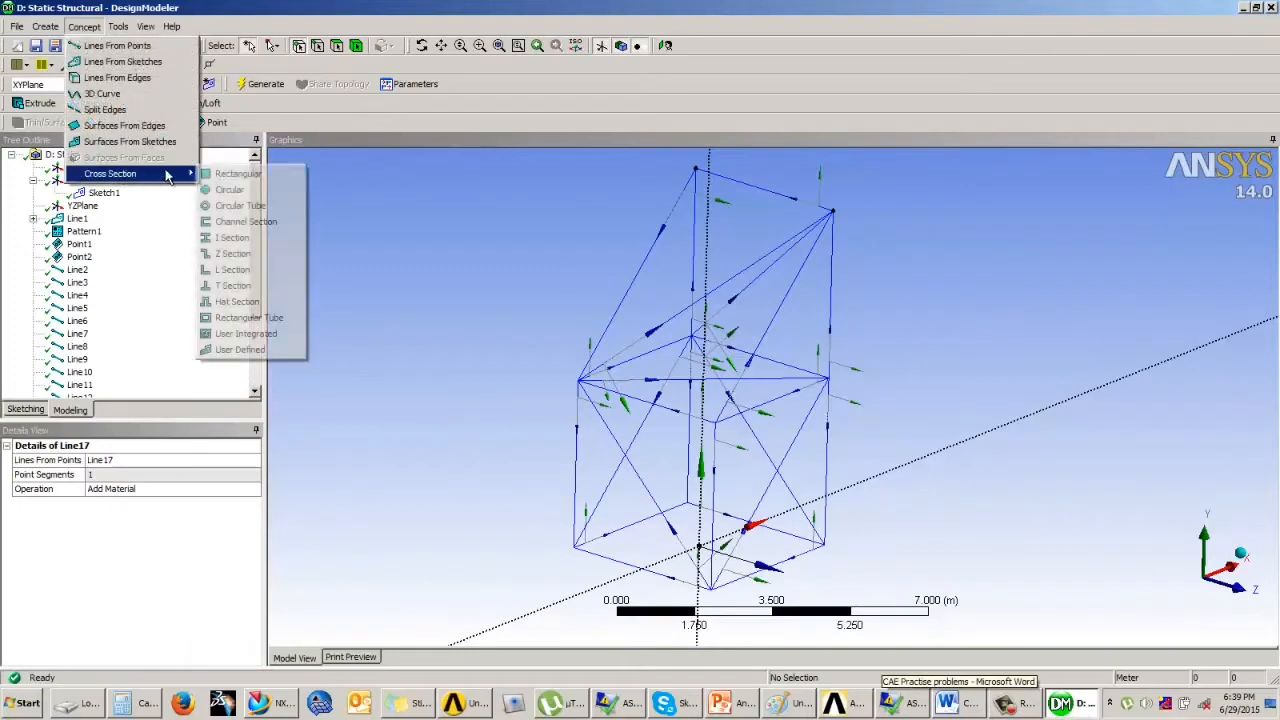
pyautogui.click(232, 222)
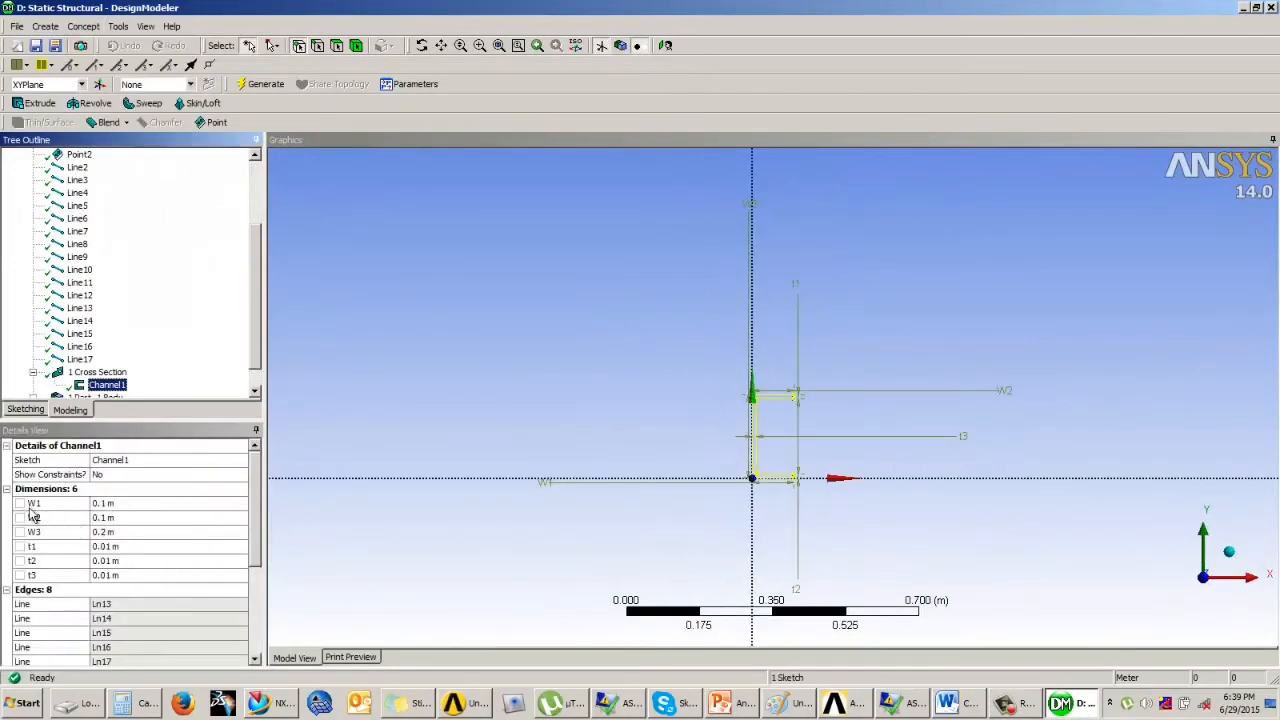
pyautogui.click(146, 503)
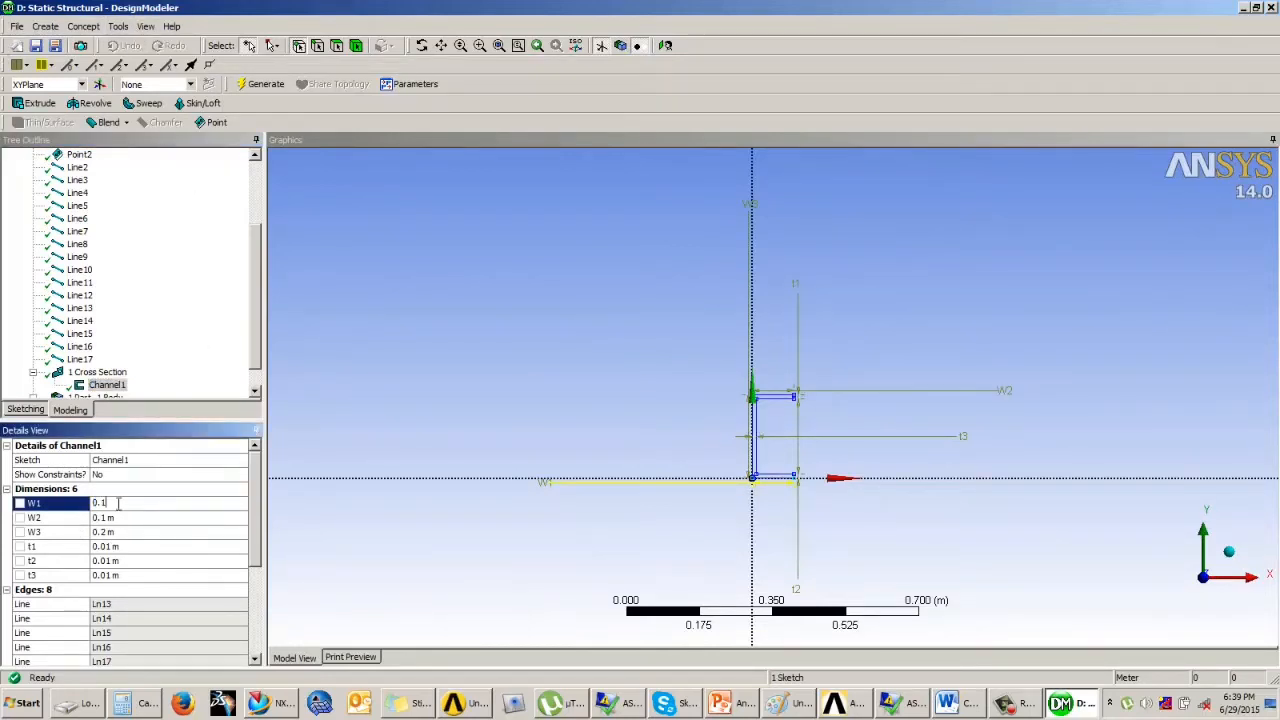
pyautogui.moveTo(118, 503); pyautogui.dragTo(90, 504)
pyautogui.click(366, 423)
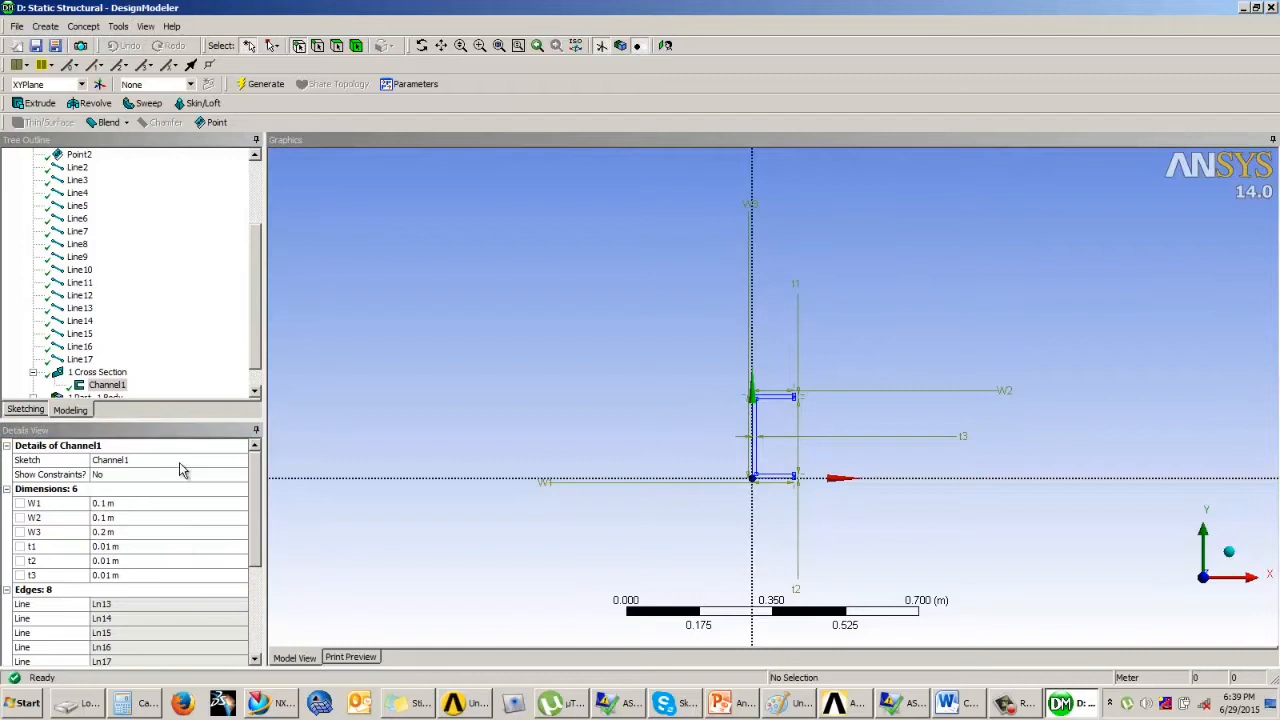
# - Set the channel section's widths W1, W2 and W3 to 0.05 m each
pyautogui.click(128, 503)
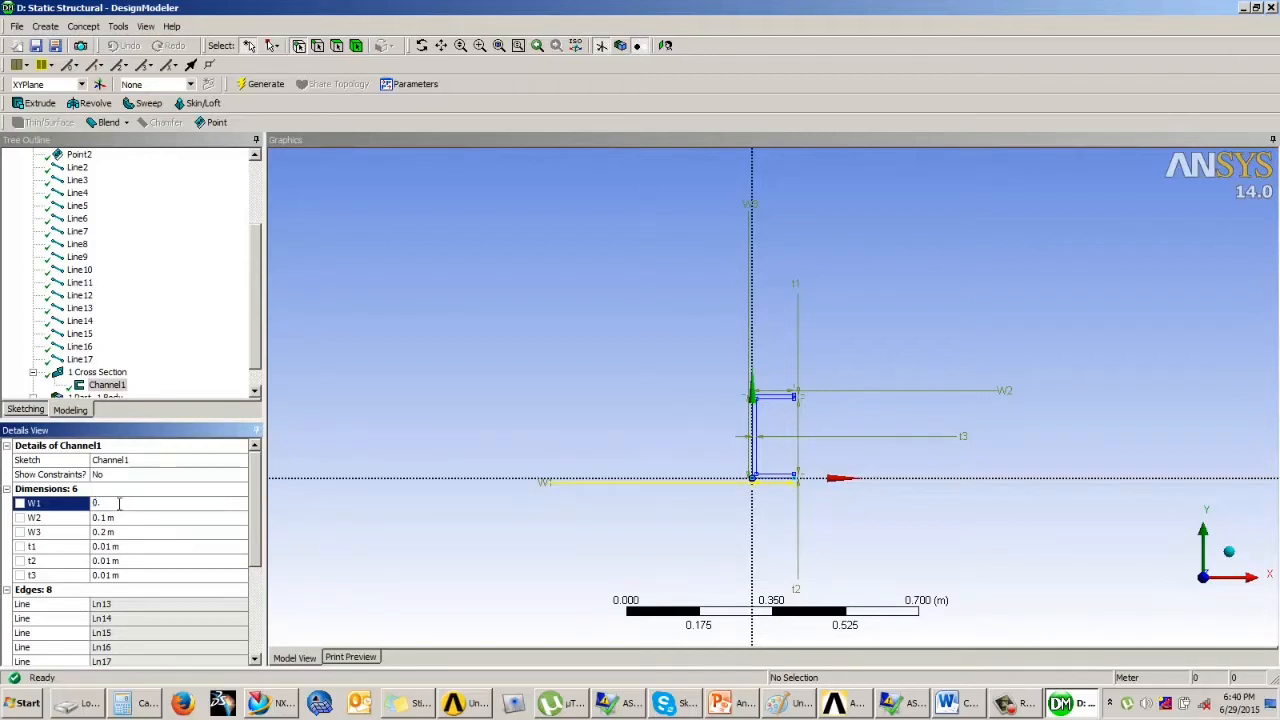
pyautogui.press('Return')
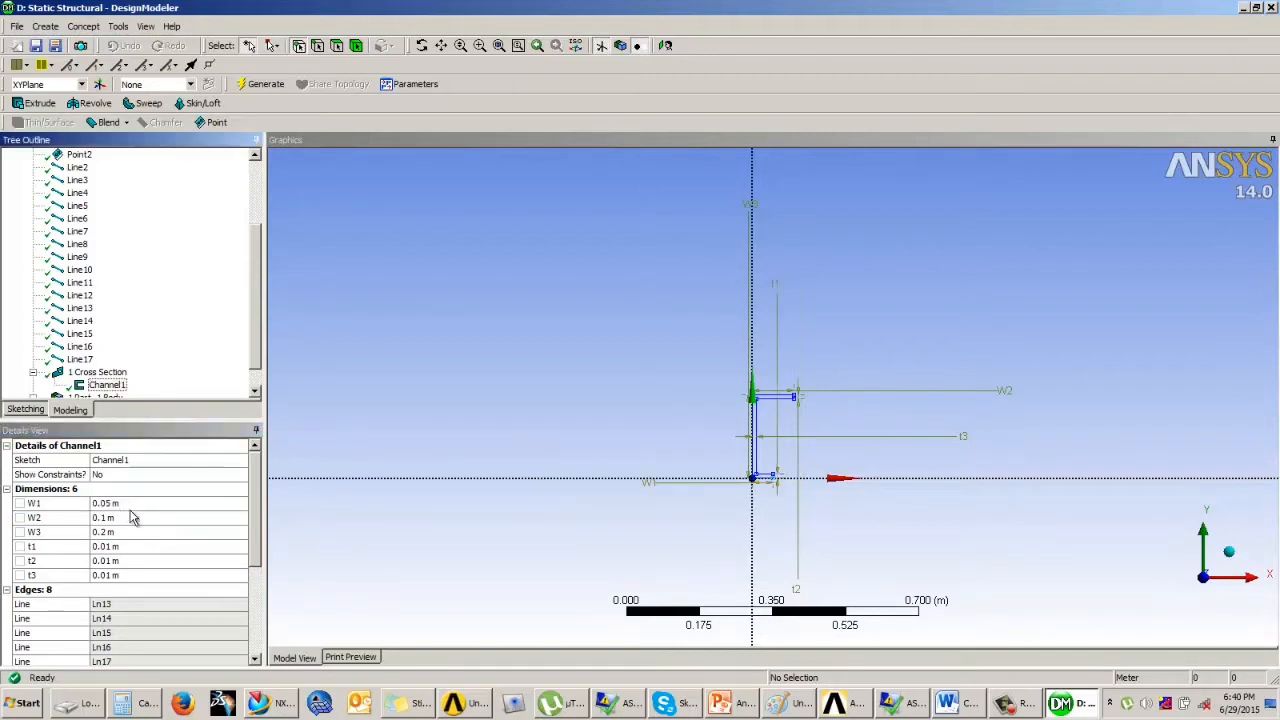
pyautogui.click(132, 517)
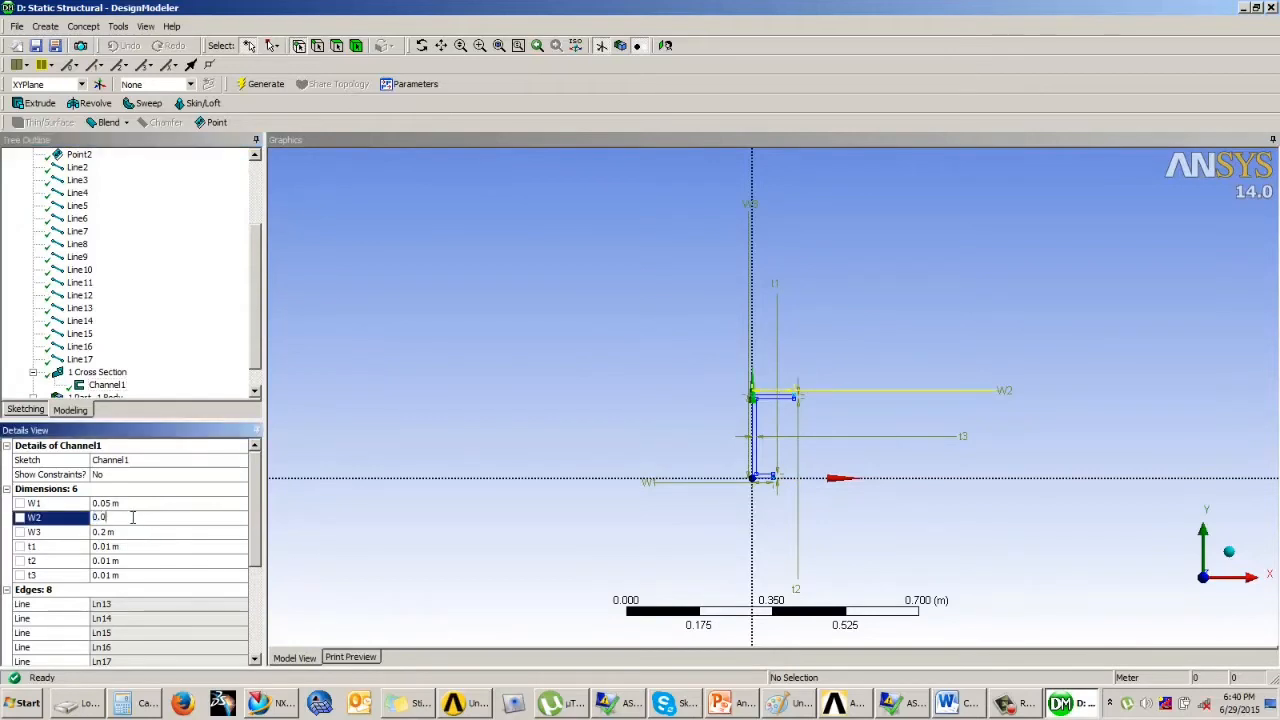
pyautogui.write('0.05')
pyautogui.press('Return')
pyautogui.click(128, 533)
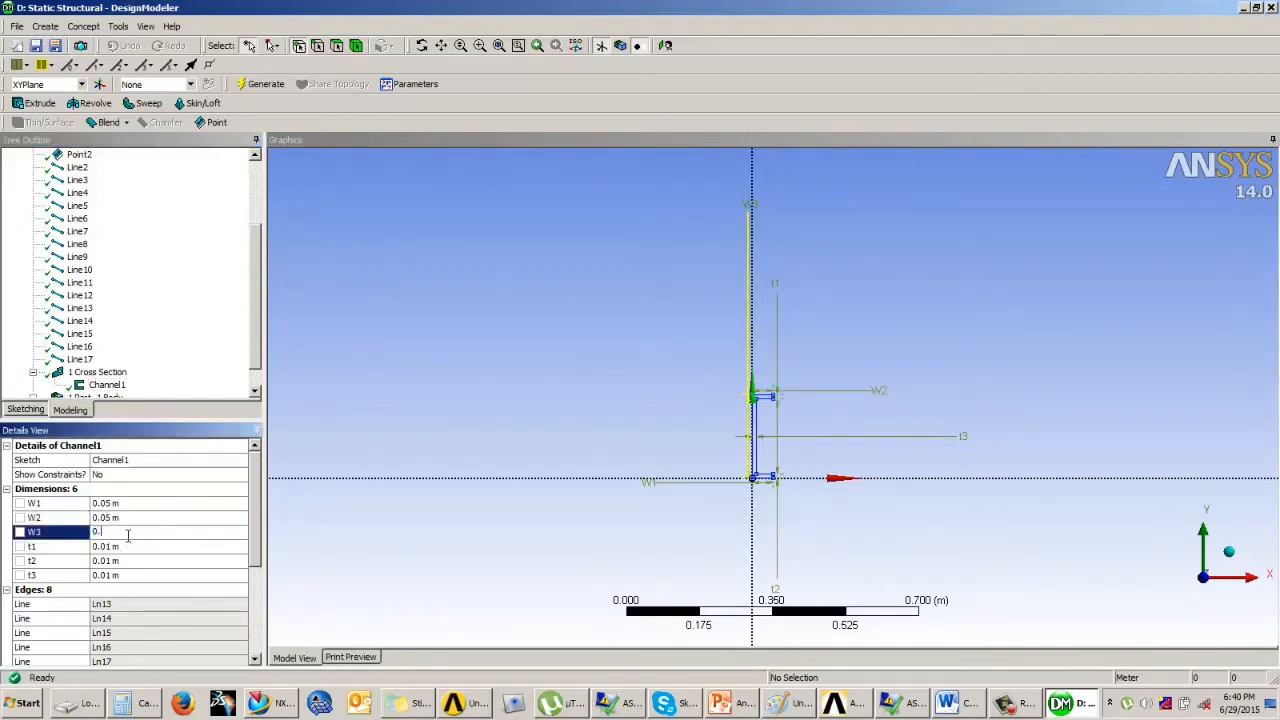
pyautogui.press('Return')
# - Set the channel section's thicknesses t1 and t2 to 0.005 m each
pyautogui.click(108, 548)
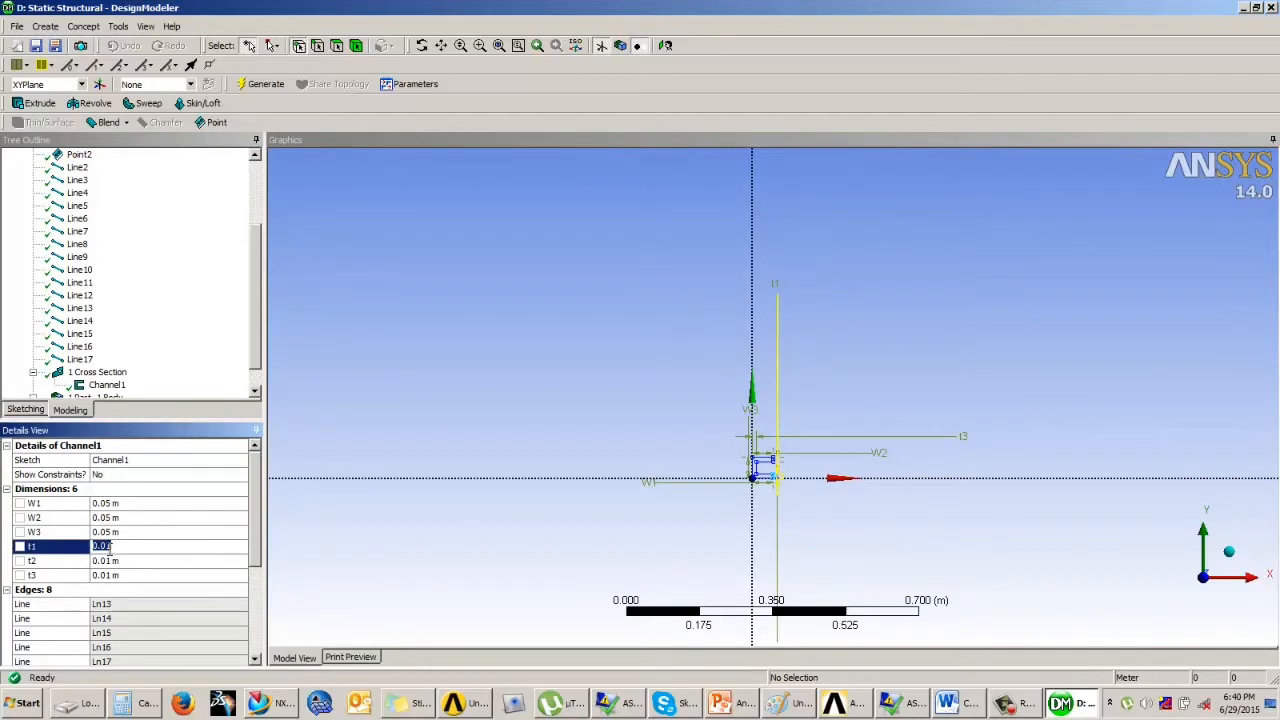
pyautogui.press('Return')
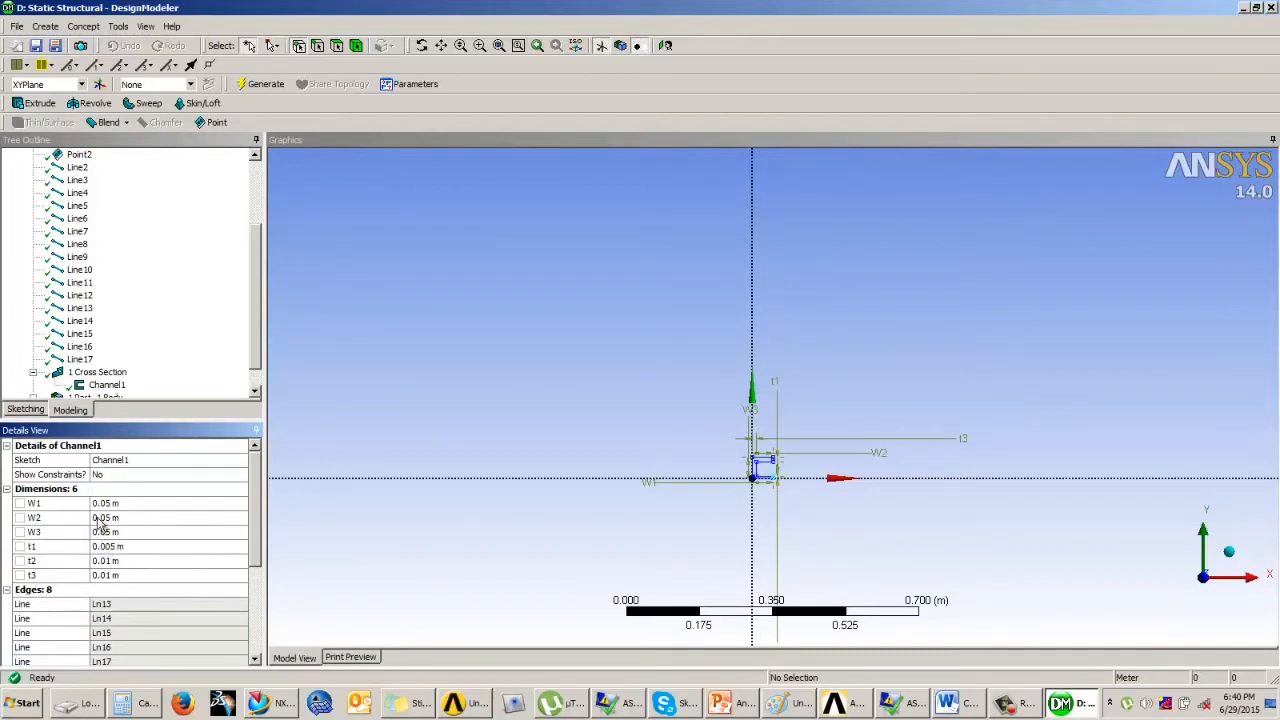
pyautogui.click(120, 547)
pyautogui.click(117, 561)
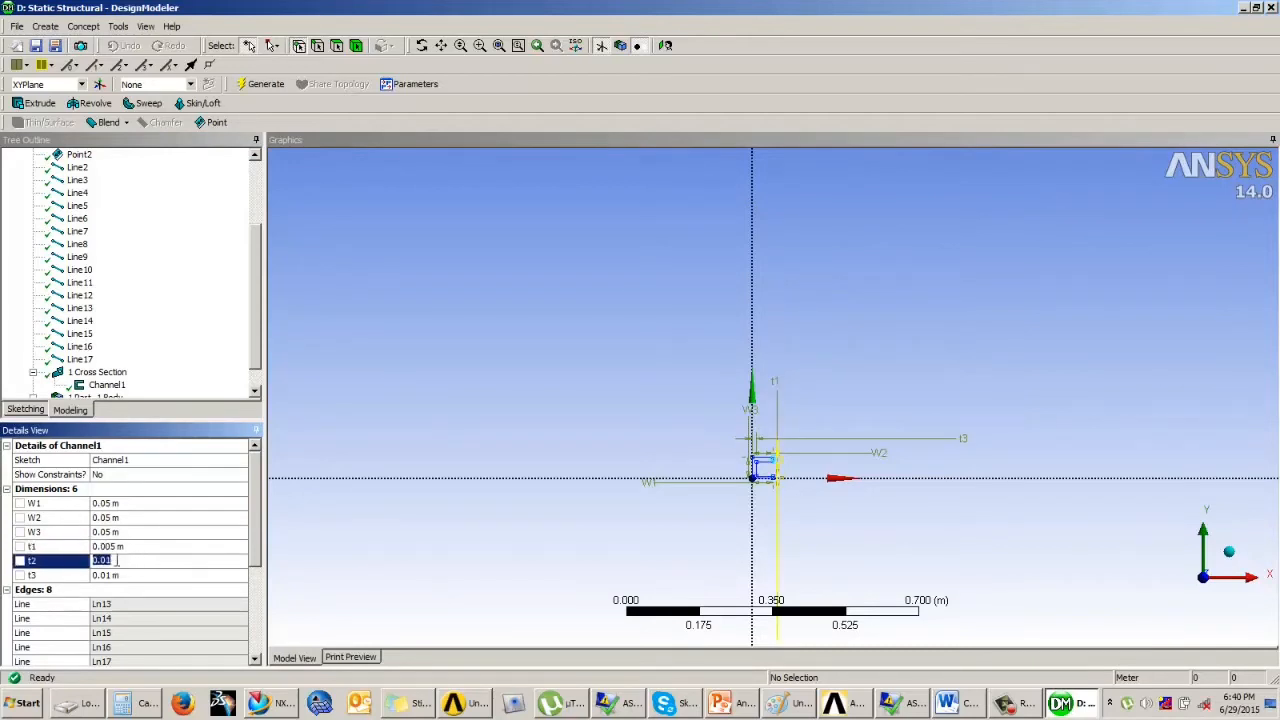
pyautogui.write('0.0')
pyautogui.press('Return')
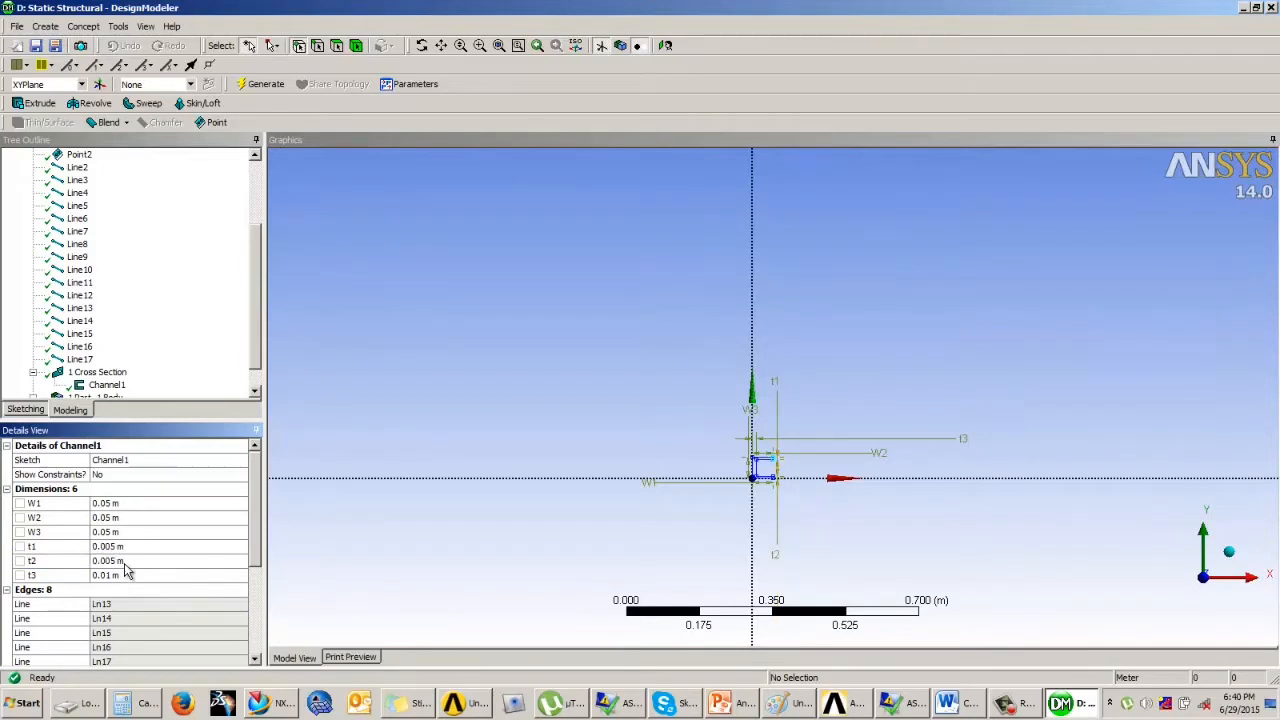
# - Set the channel section's thickness t3 to 0.005 m
pyautogui.click(150, 576)
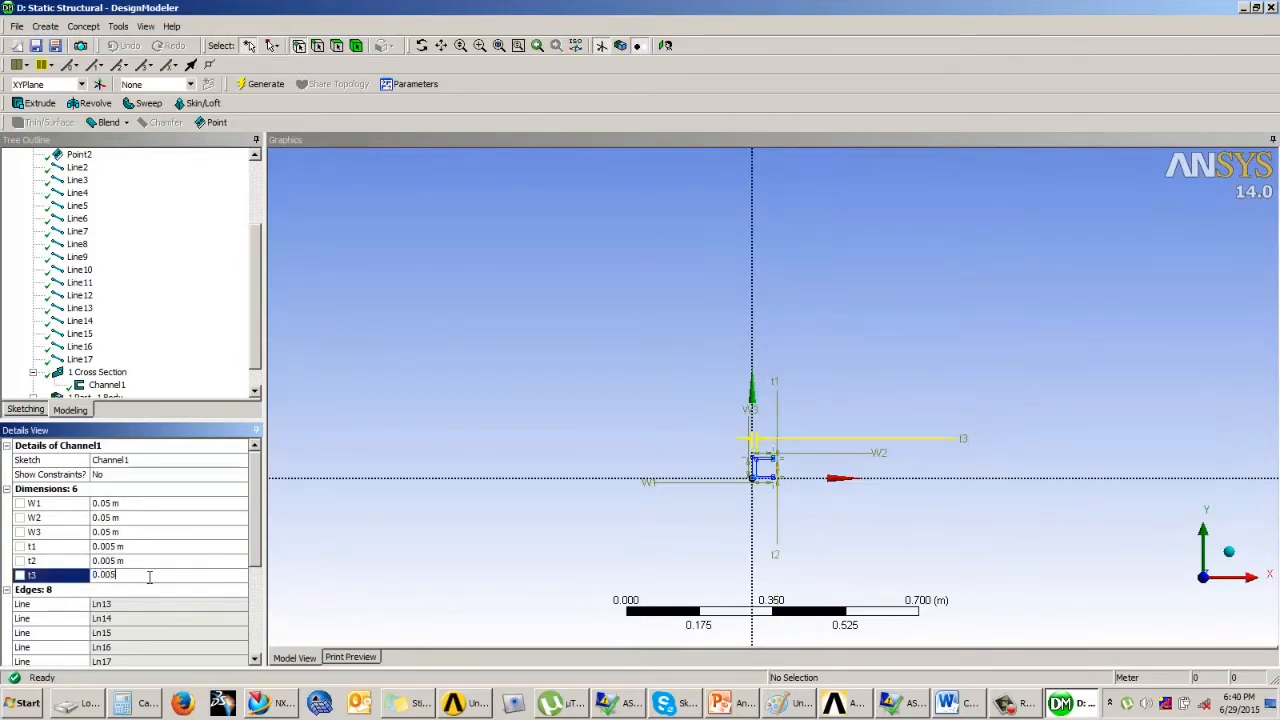
pyautogui.press('Return')
pyautogui.scroll(5, 766, 491)
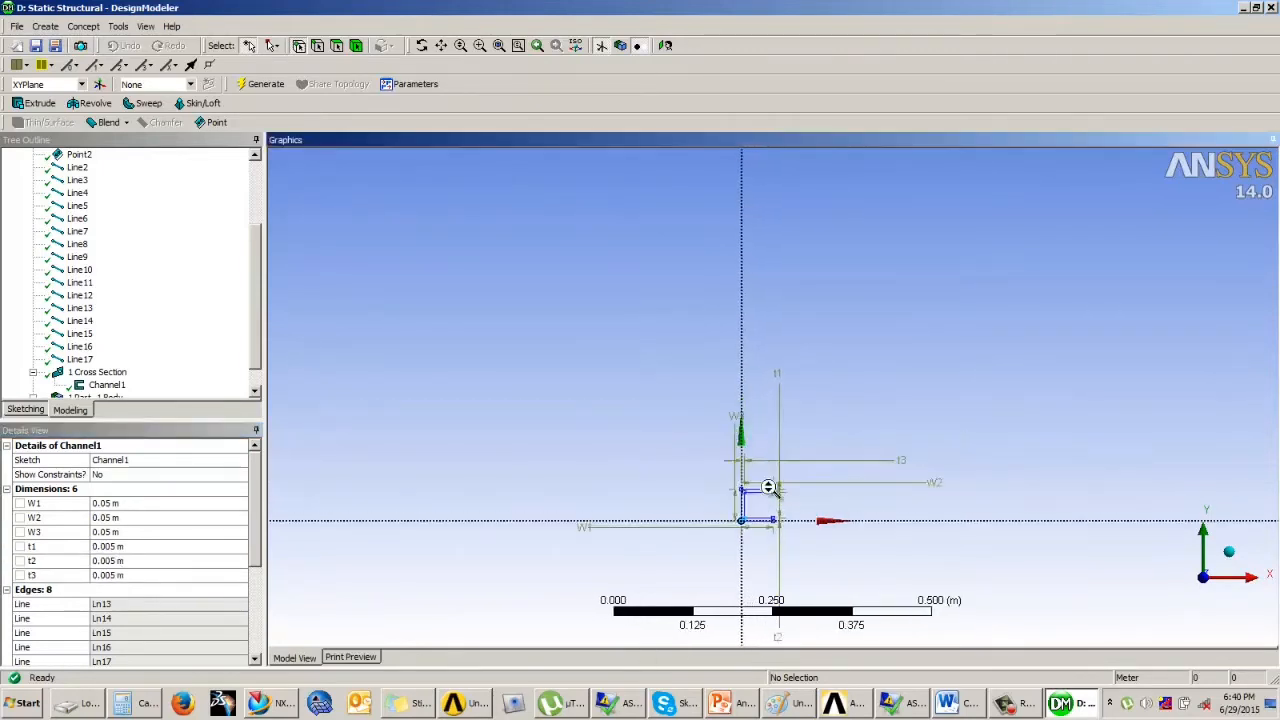
pyautogui.scroll(2, 752, 440)
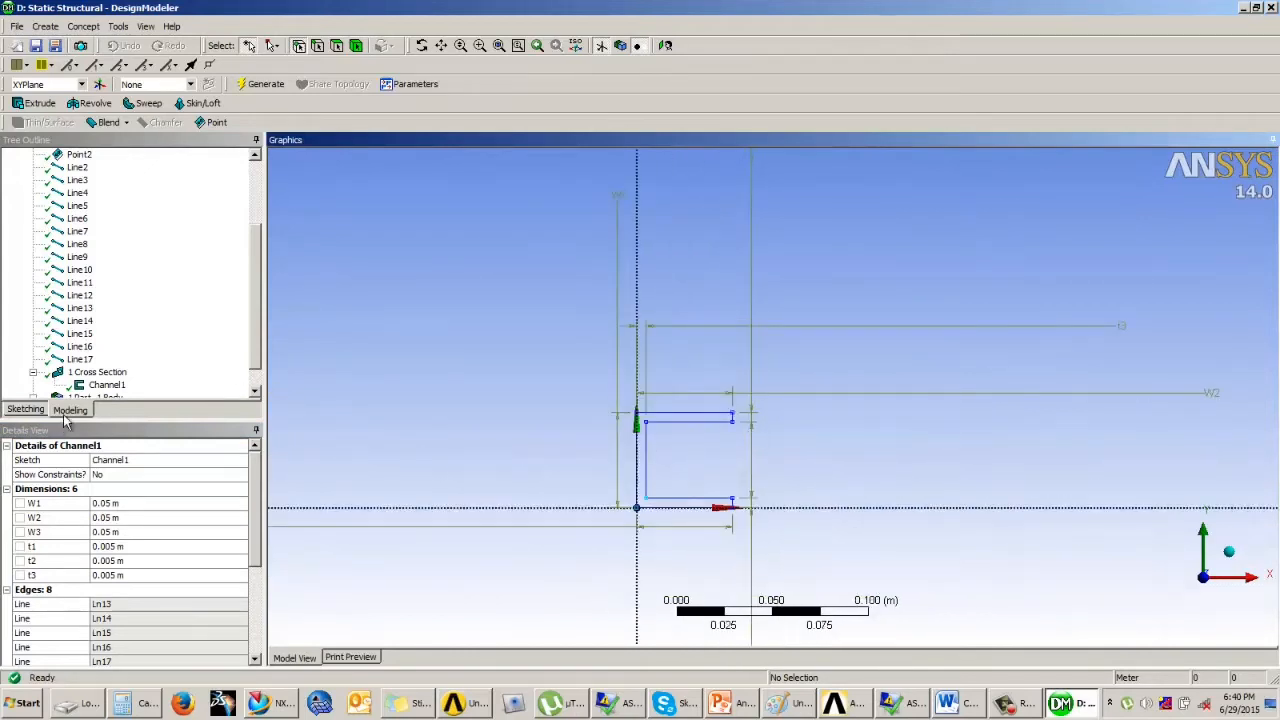
# - Assign the Channel1 cross section to the truss's line body
pyautogui.scroll(-1, 258, 307)
pyautogui.click(107, 384)
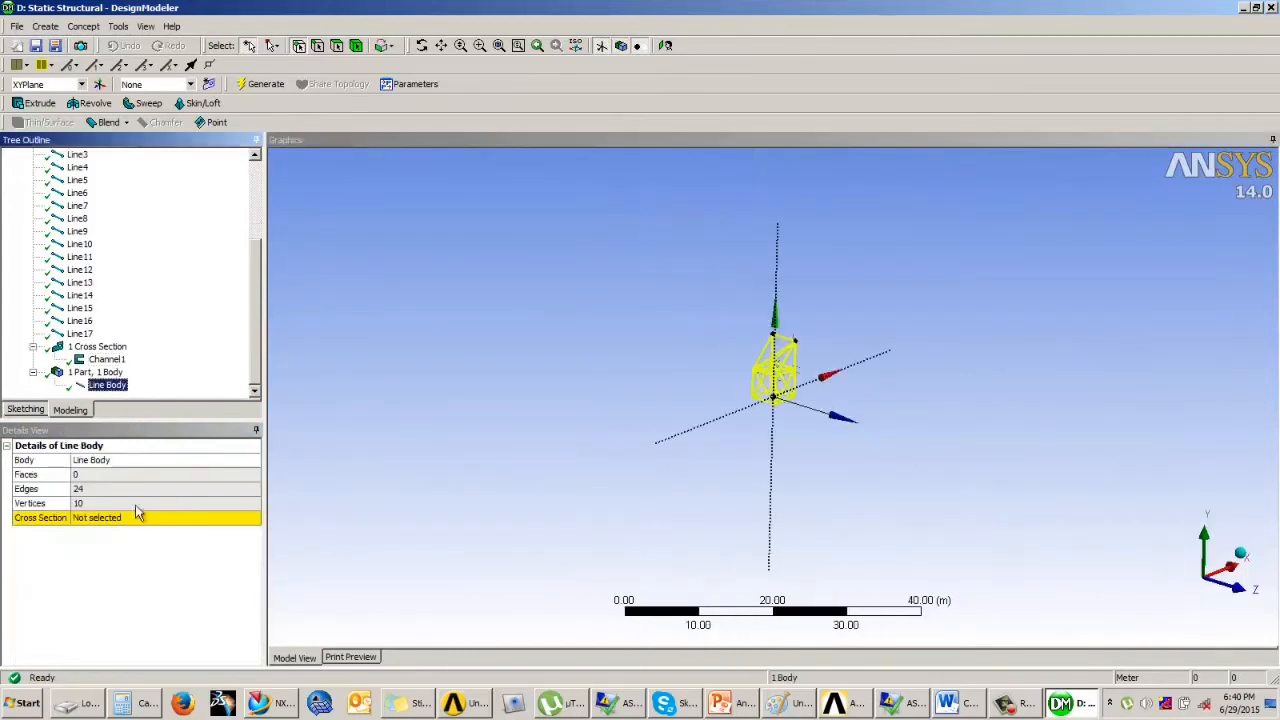
pyautogui.click(223, 519)
pyautogui.click(254, 518)
pyautogui.click(206, 542)
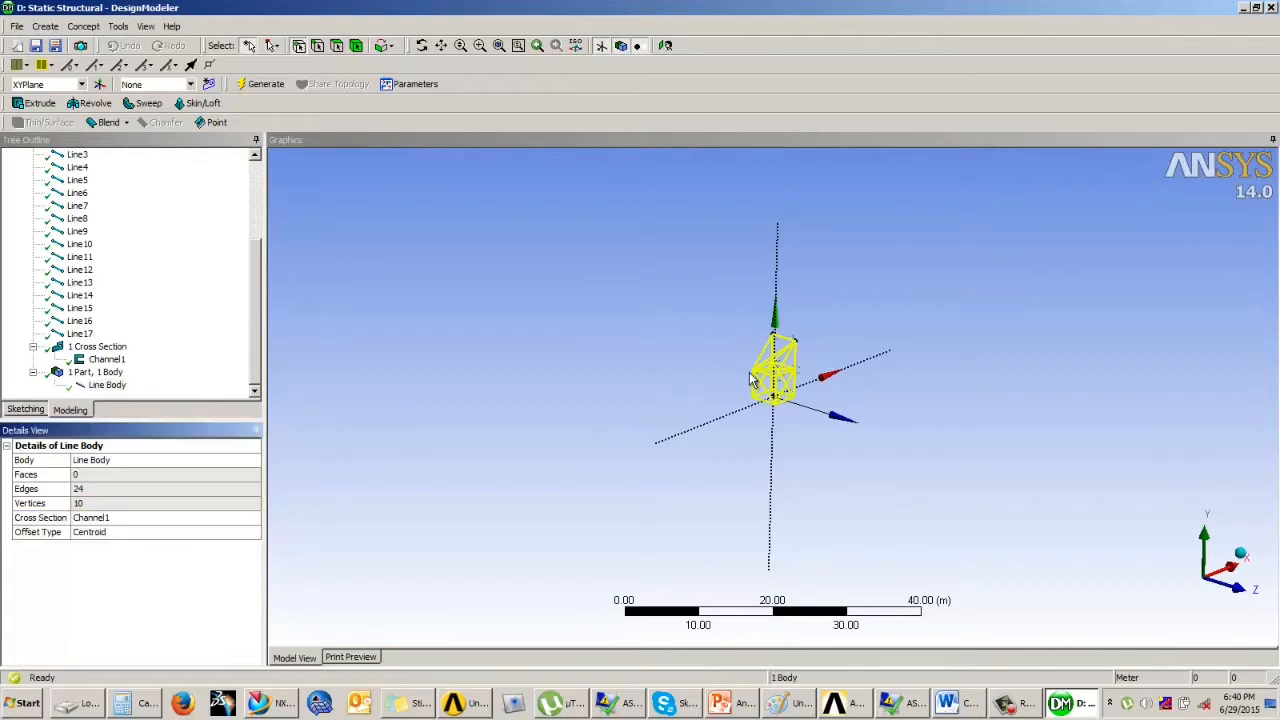
# - Turn on the display of cross-section solids for the truss members
pyautogui.scroll(5, 833, 345)
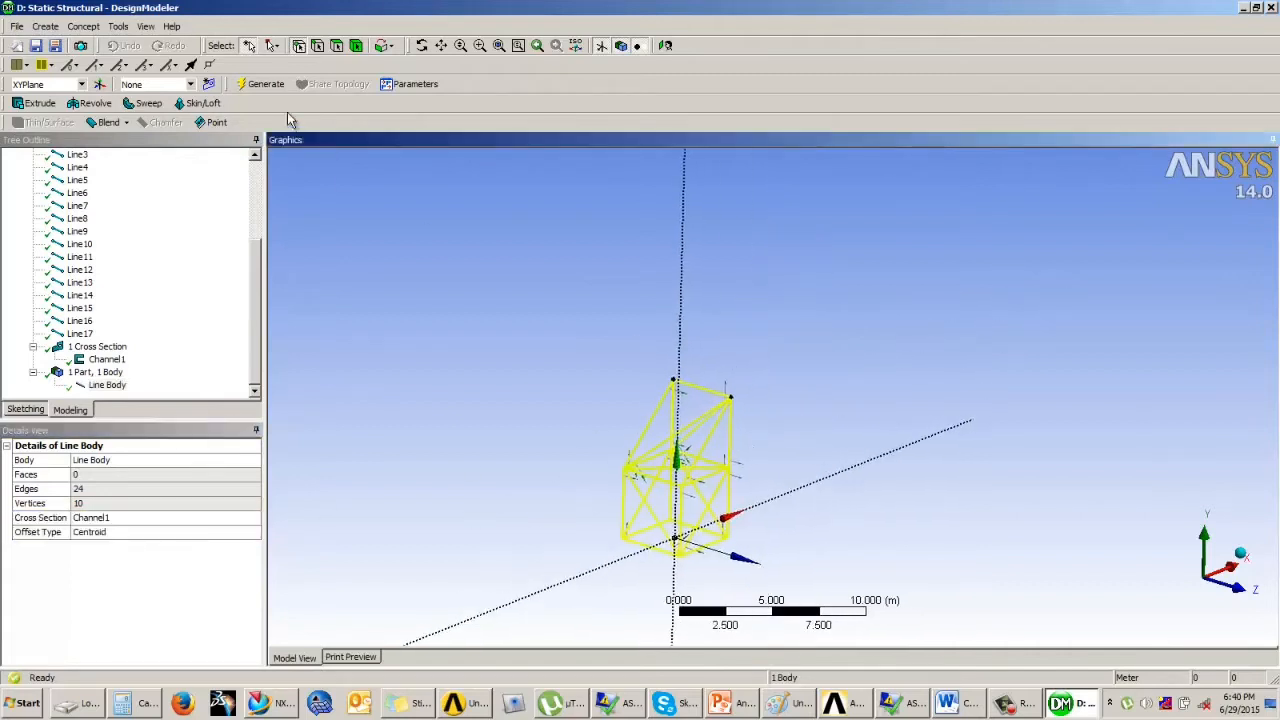
pyautogui.click(145, 26)
pyautogui.click(188, 195)
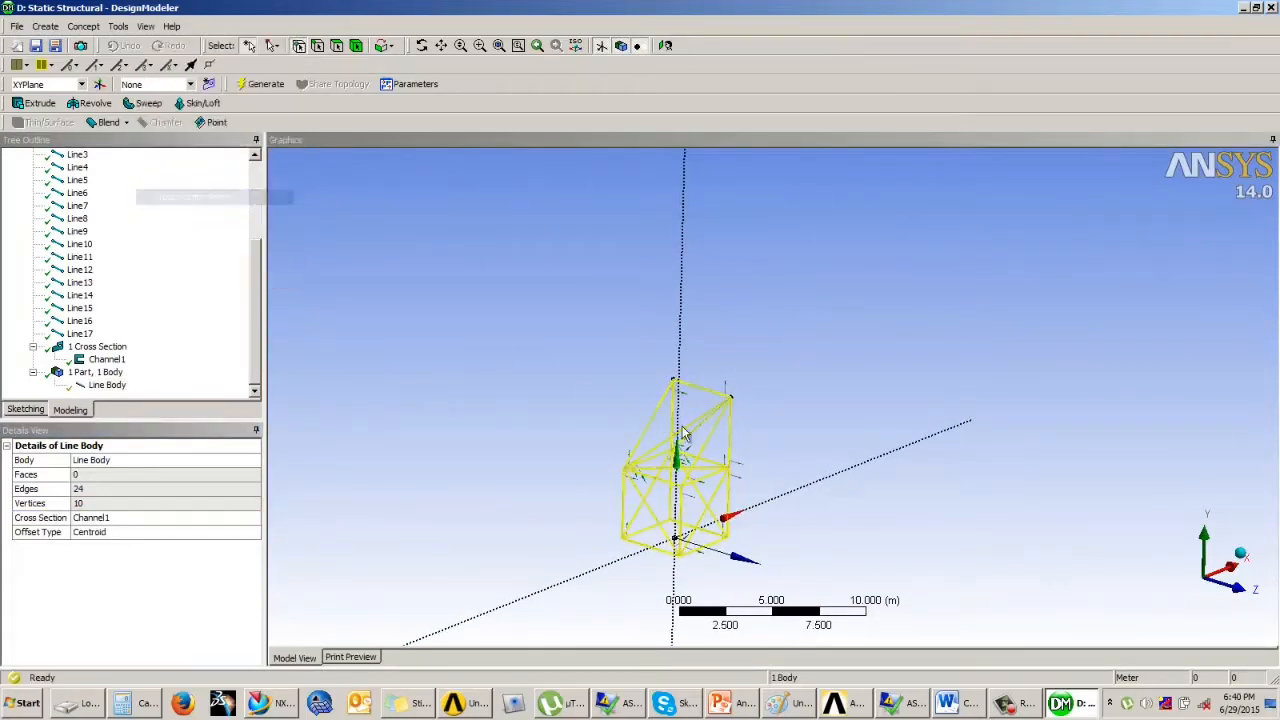
# - Examine the C-section members at the truss's upper joint and across the whole frame
pyautogui.scroll(4, 620, 428)
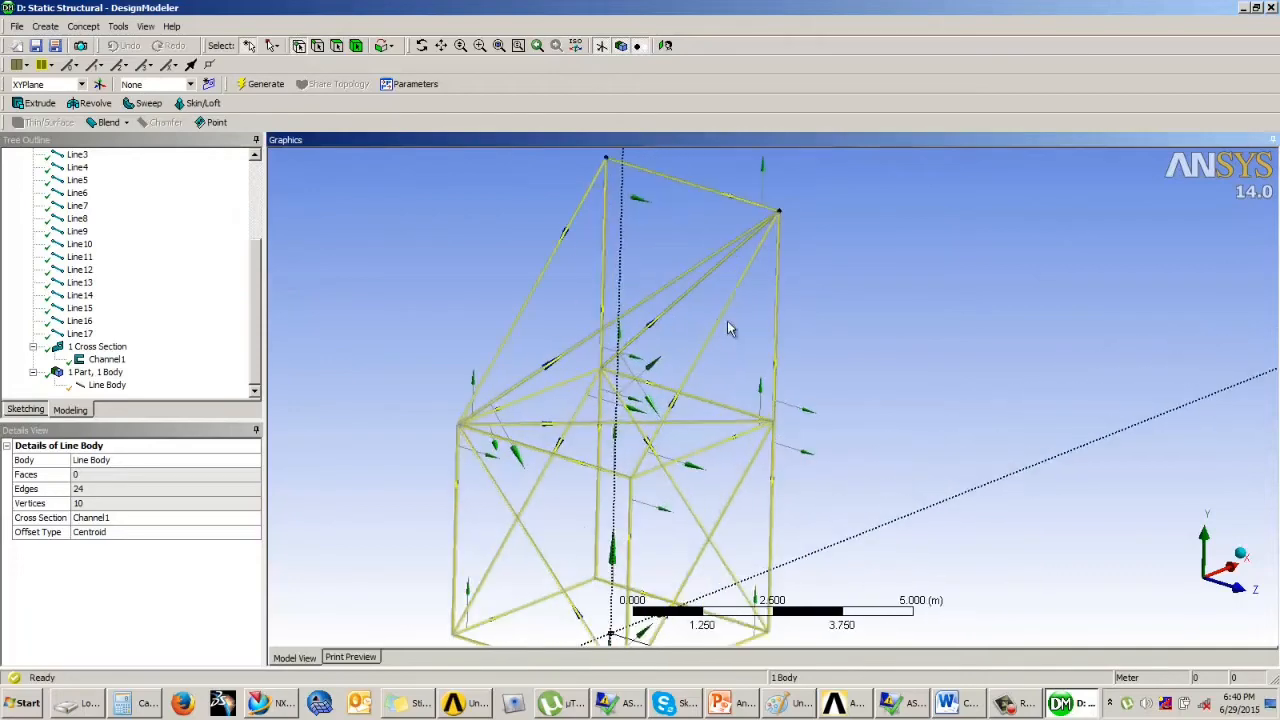
pyautogui.scroll(3, 730, 246)
pyautogui.moveTo(730, 246); pyautogui.dragTo(723, 300, button='middle')
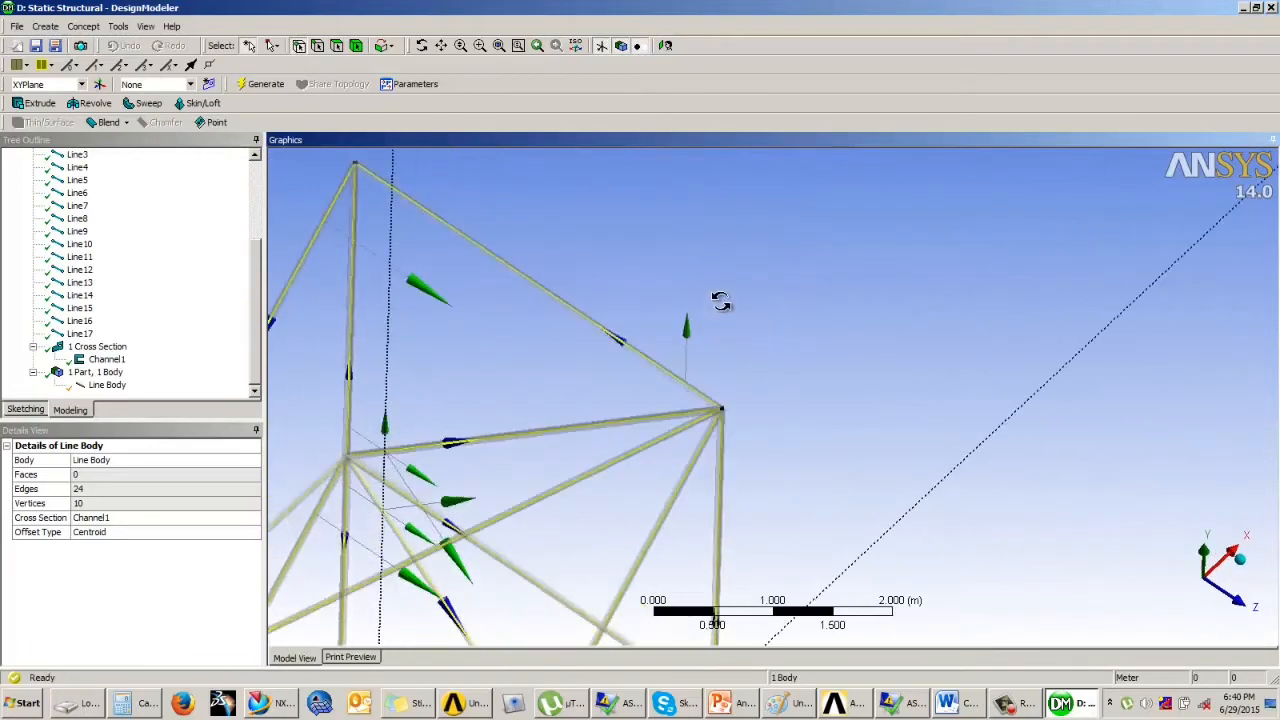
pyautogui.scroll(1, 727, 402)
pyautogui.scroll(3, 646, 477)
pyautogui.moveTo(638, 450)
pyautogui.mouseDown(button='middle')
pyautogui.moveTo(620, 423)
pyautogui.moveTo(613, 453)
pyautogui.moveTo(624, 436)
pyautogui.mouseUp(button='middle')
pyautogui.scroll(3, 624, 436)
pyautogui.scroll(-7, 642, 413)
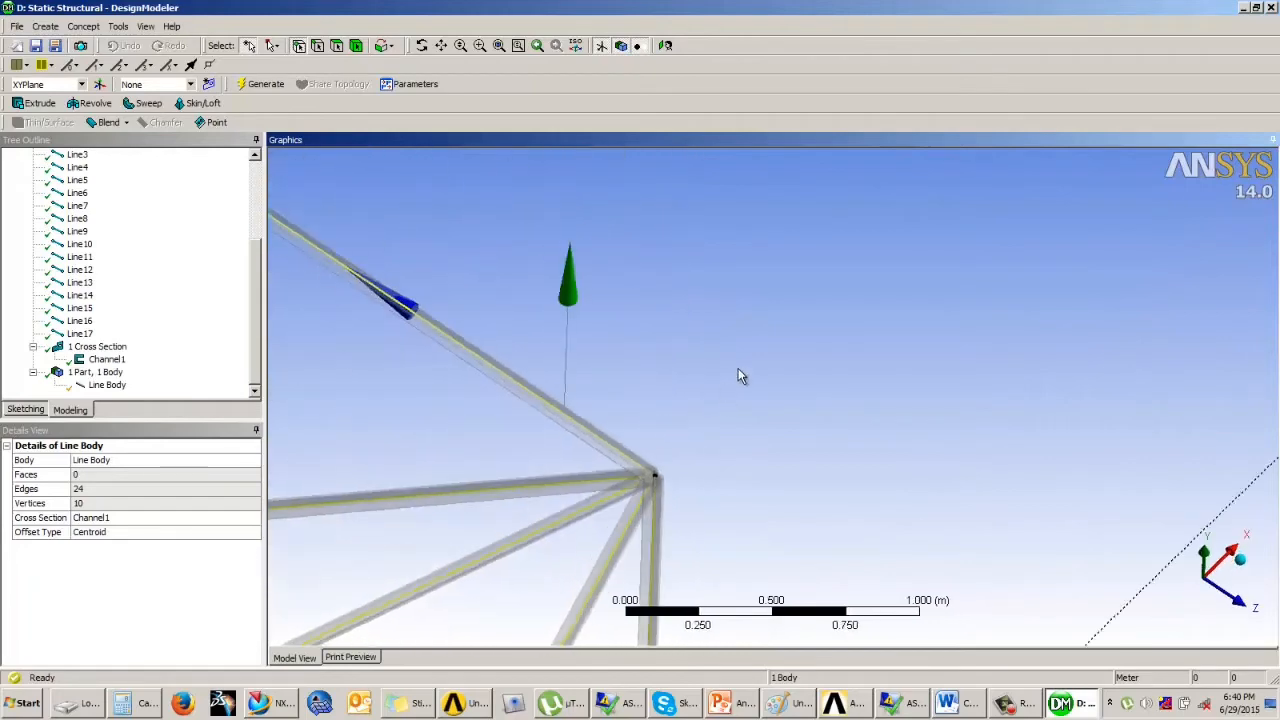
pyautogui.scroll(-5, 716, 420)
pyautogui.keyDown('ctrl'); pyautogui.moveTo(711, 449); pyautogui.dragTo(820, 329, button='middle'); pyautogui.keyUp('ctrl')
pyautogui.moveTo(830, 436); pyautogui.dragTo(831, 383, button='middle')
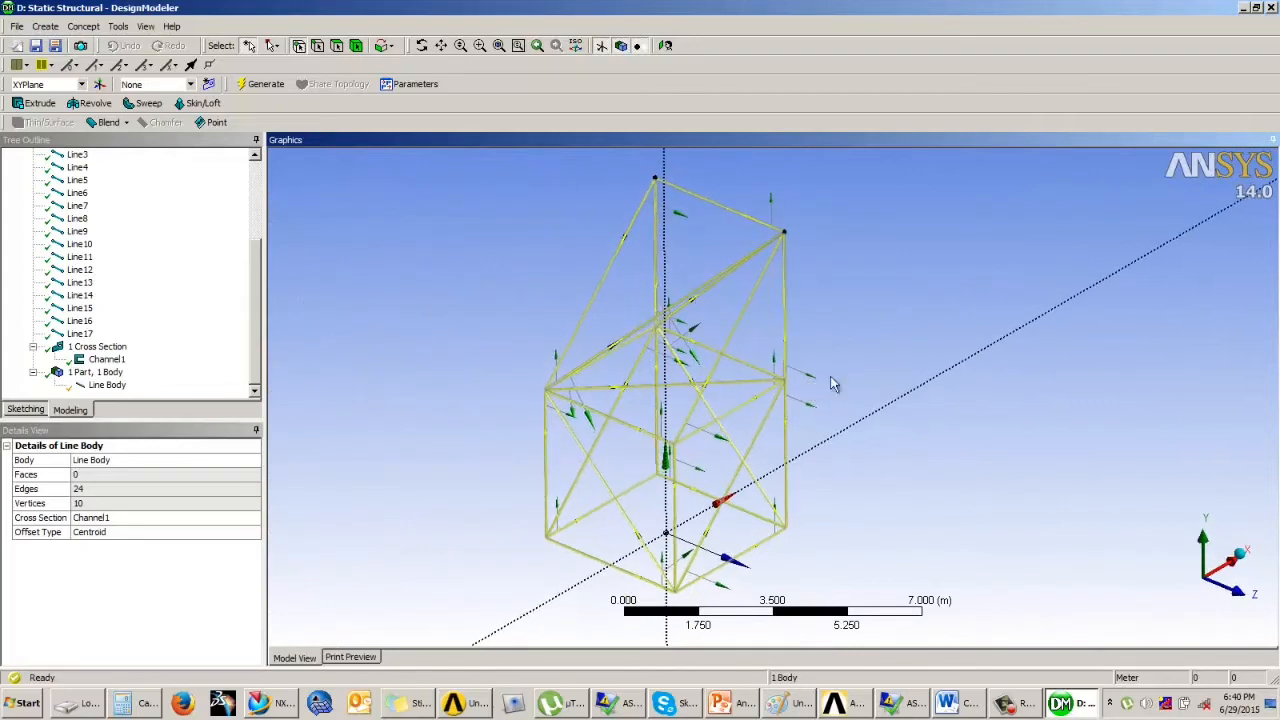
pyautogui.click(882, 309)
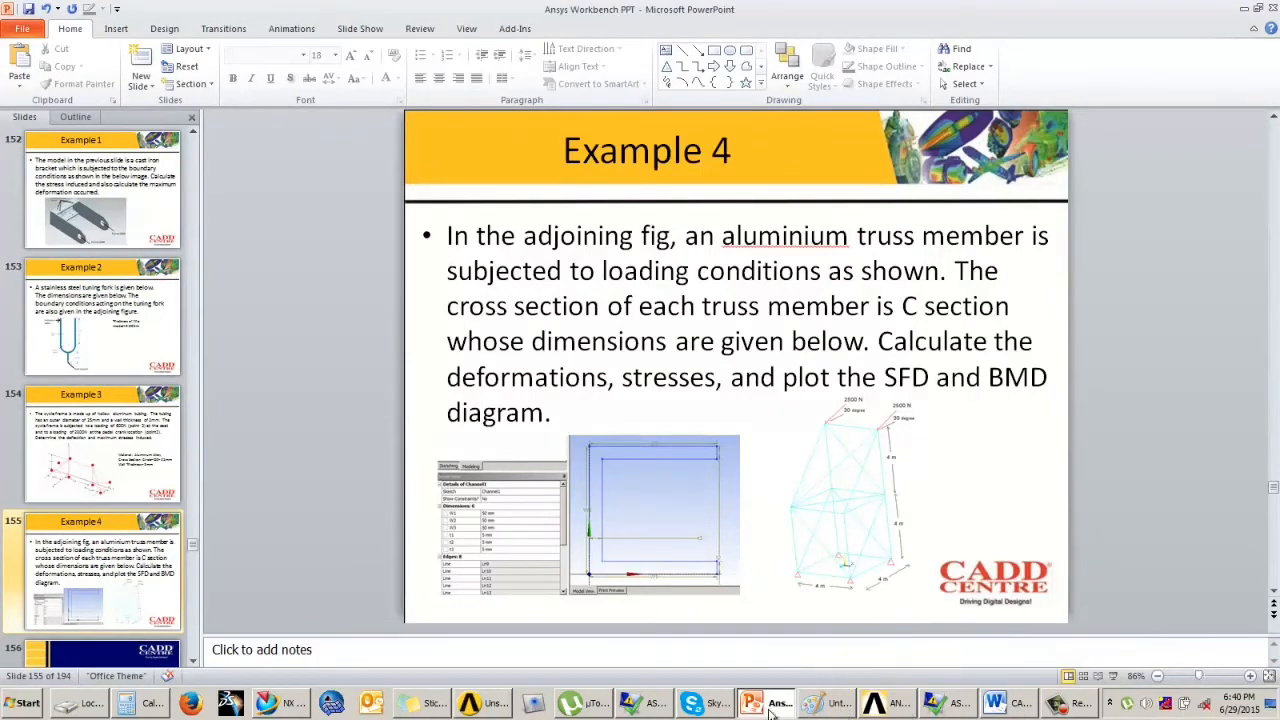
# - Switch to Workbench and open the truss's static structural model in Mechanical
pyautogui.click(490, 703)
pyautogui.doubleClick(418, 430)
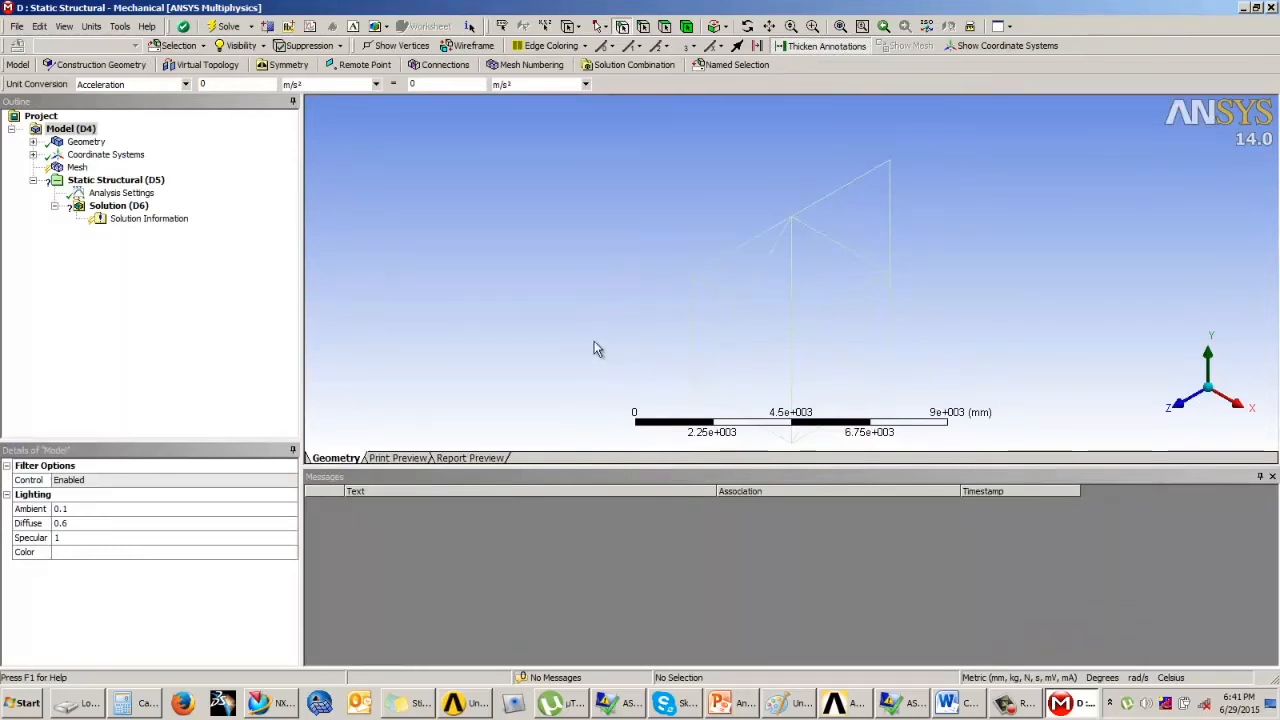
pyautogui.moveTo(600, 312); pyautogui.dragTo(869, 306, button='middle')
# - Assign Aluminum Alloy as the material of the truss's line body
pyautogui.click(33, 141)
pyautogui.click(107, 154)
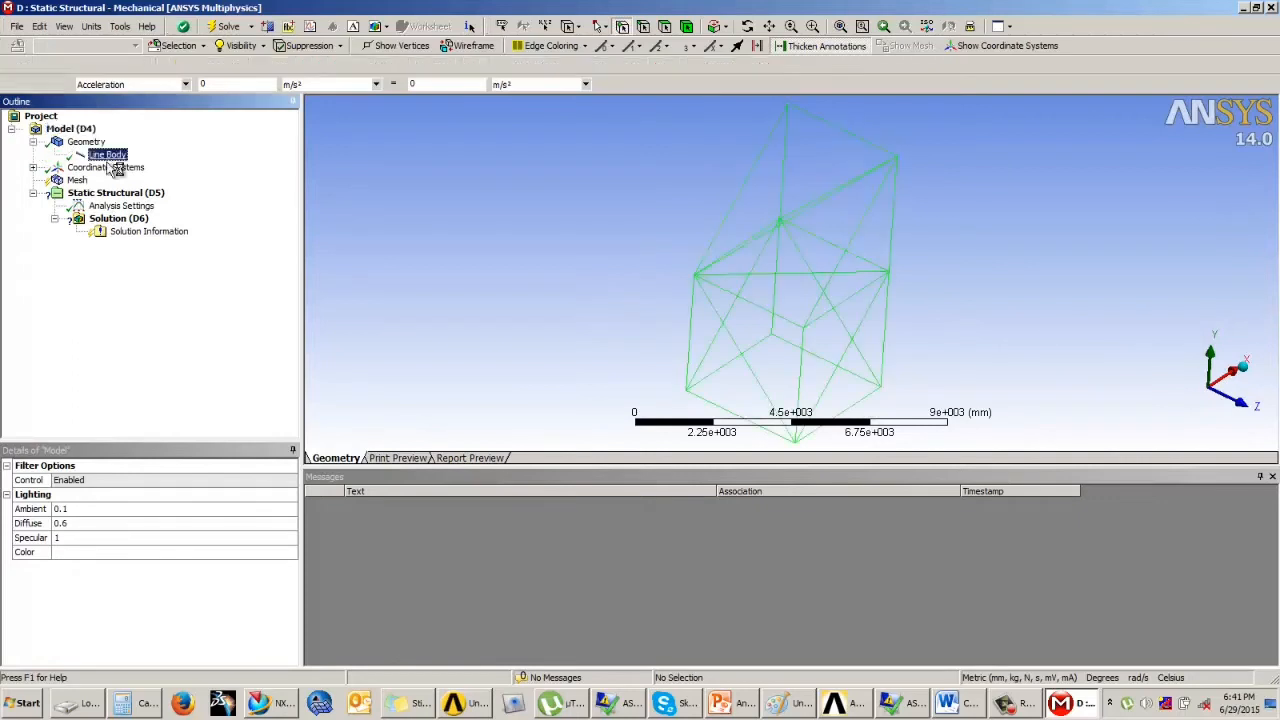
pyautogui.click(233, 597)
pyautogui.click(278, 595)
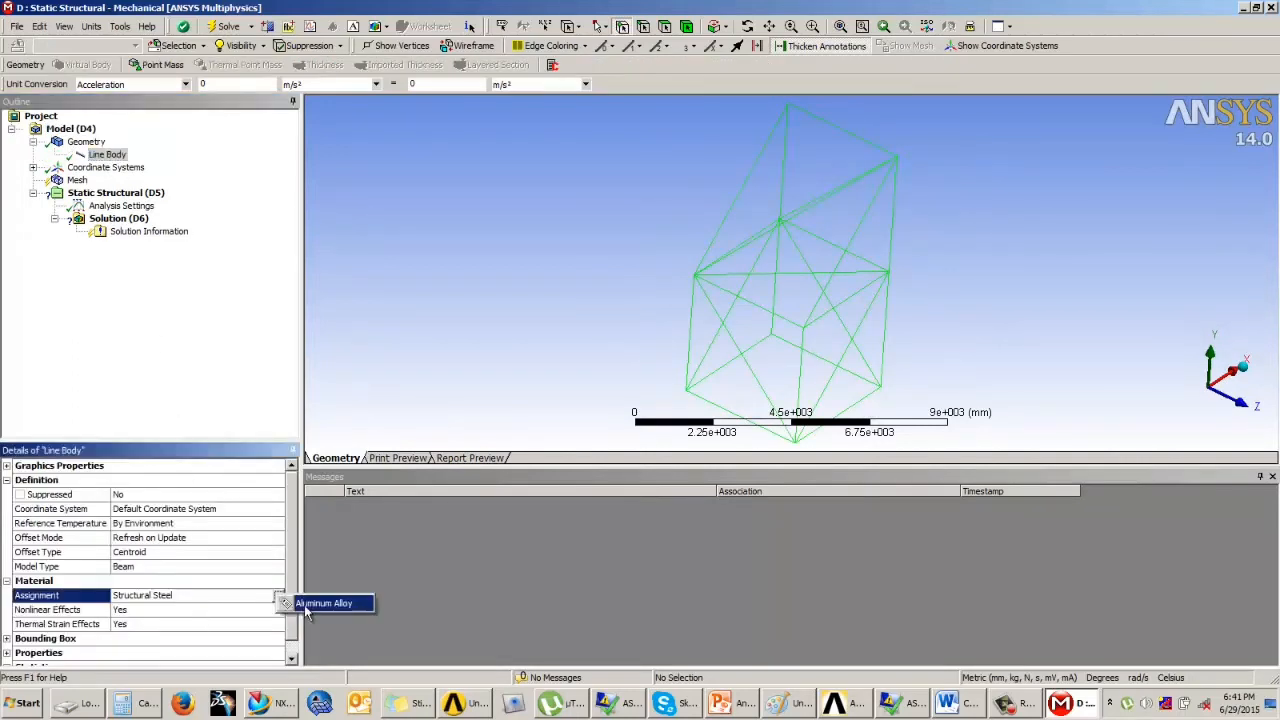
pyautogui.click(329, 604)
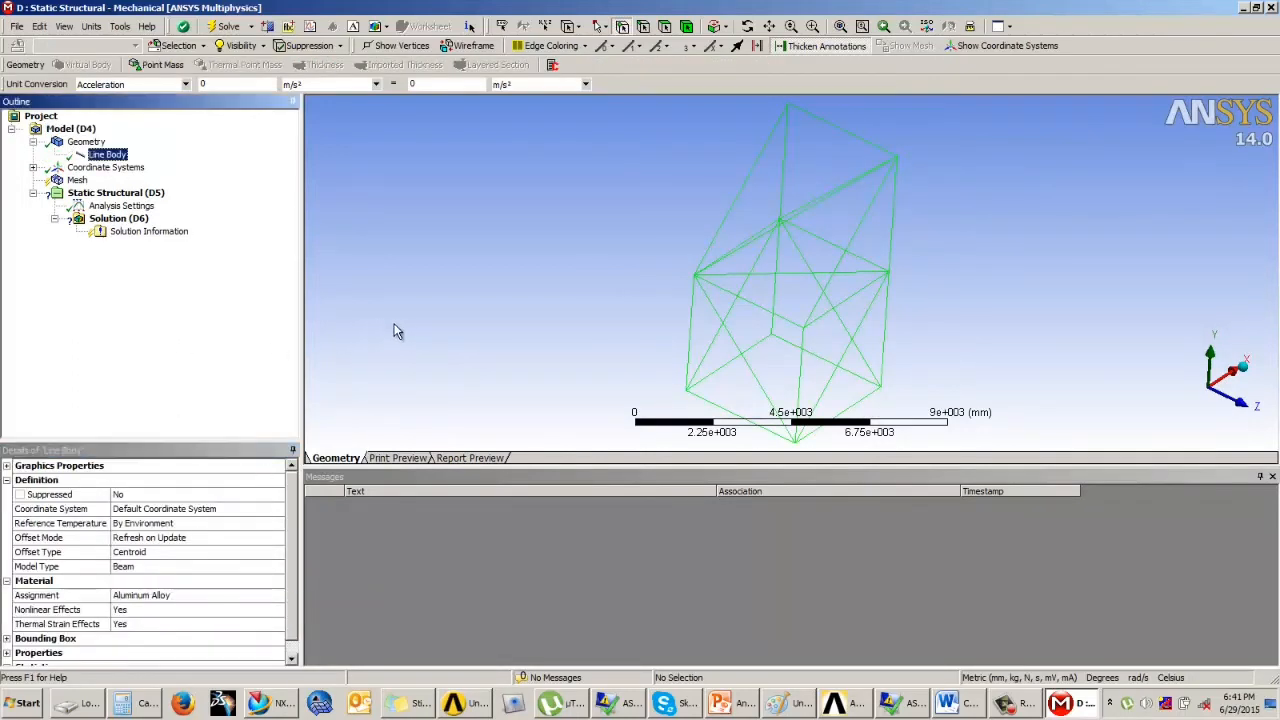
# - Generate the truss mesh with default settings and inspect it around the base
pyautogui.click(76, 181)
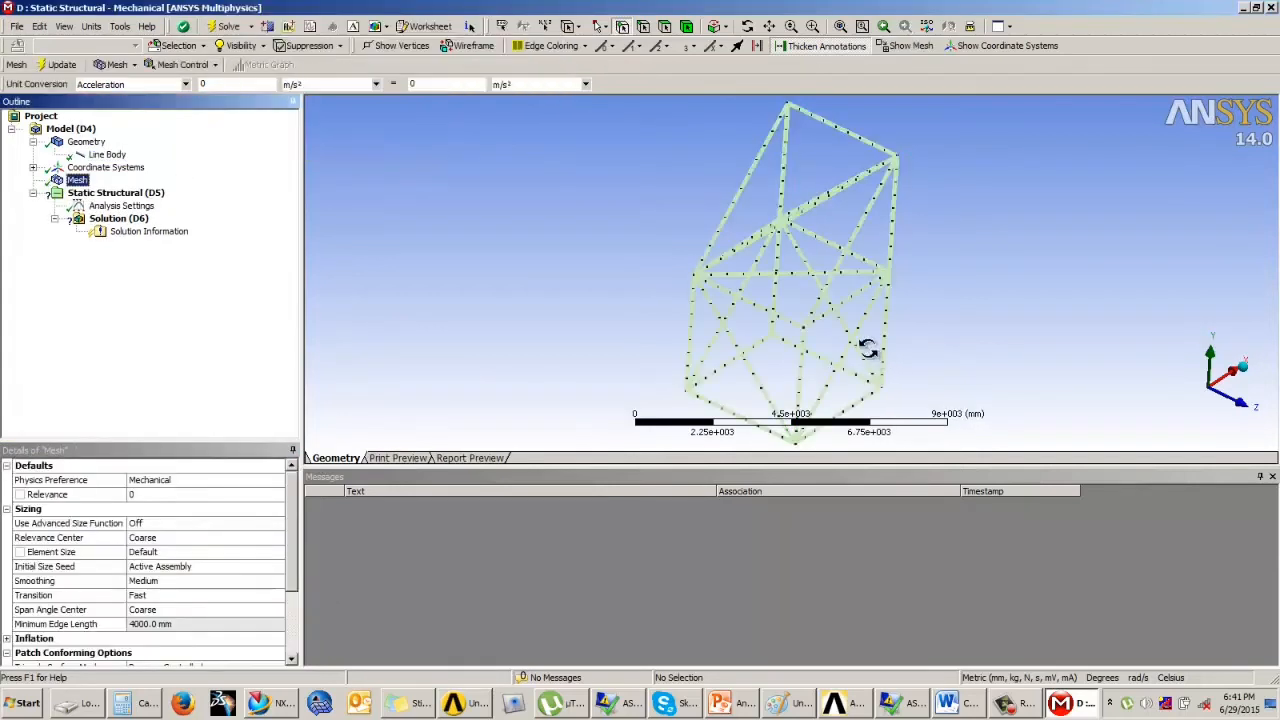
pyautogui.moveTo(871, 350); pyautogui.dragTo(850, 284, button='middle')
pyautogui.scroll(4, 851, 298)
pyautogui.keyDown('ctrl'); pyautogui.moveTo(866, 370); pyautogui.dragTo(860, 264, button='middle'); pyautogui.keyUp('ctrl')
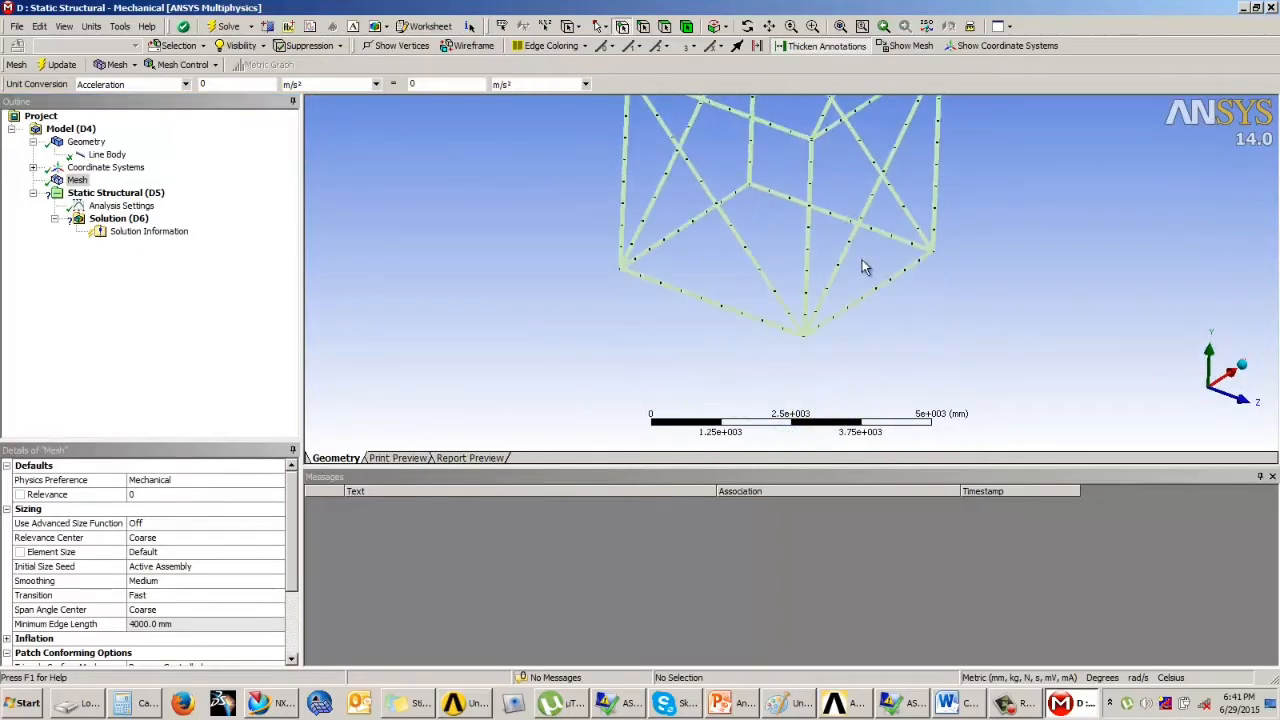
pyautogui.scroll(2, 860, 268)
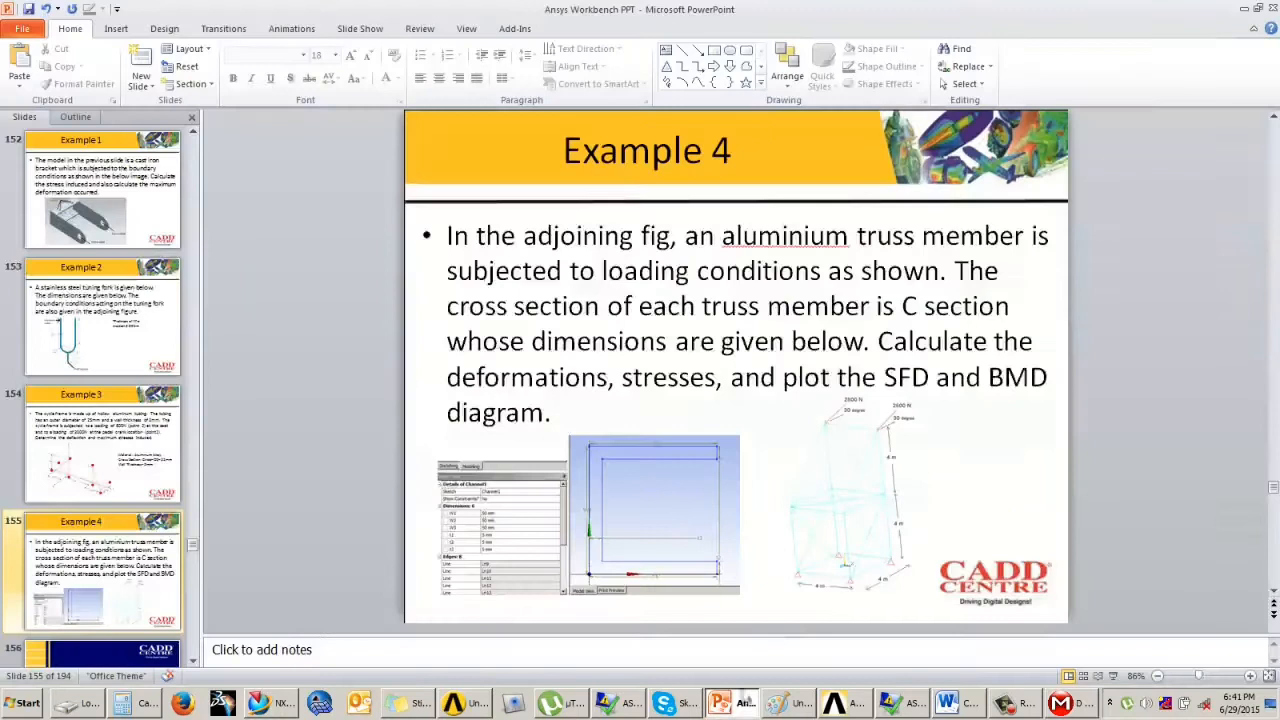
# - Consult the Example 4 slide in PowerPoint and, back in Mechanical, apply a Fixed Support to the truss's four base vertices
pyautogui.click(742, 704)
pyautogui.click(1063, 704)
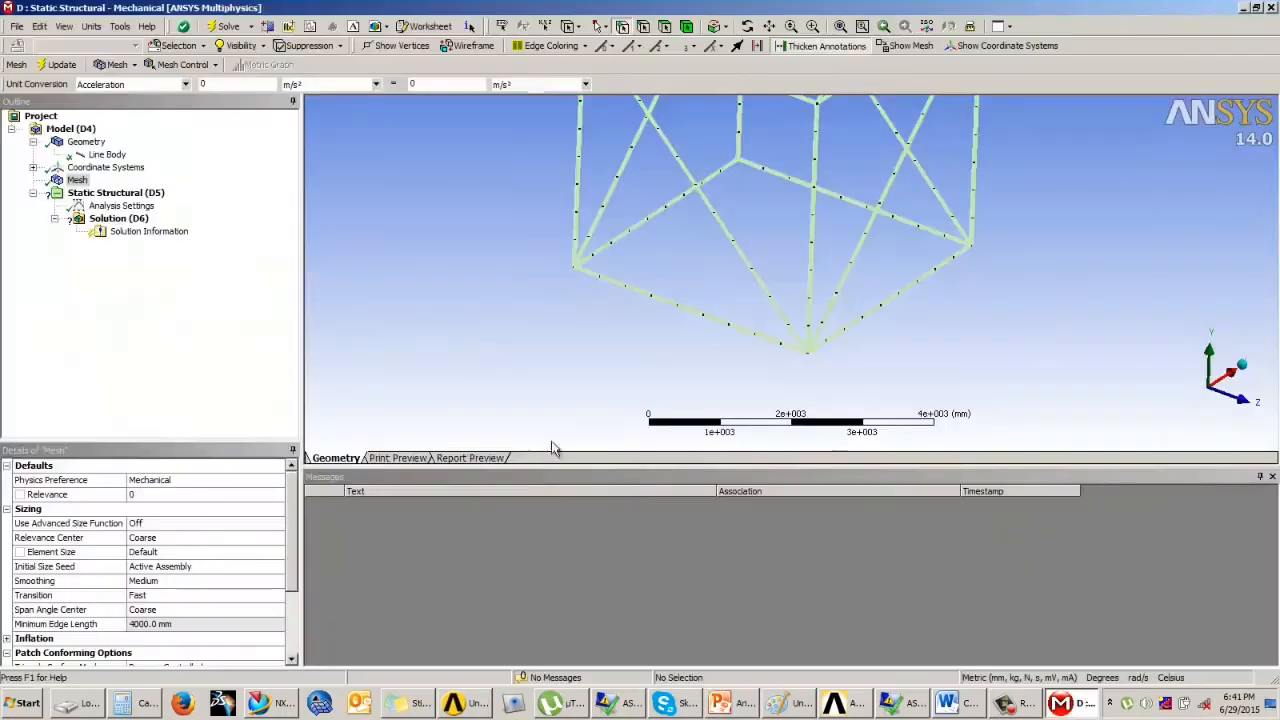
pyautogui.click(112, 192)
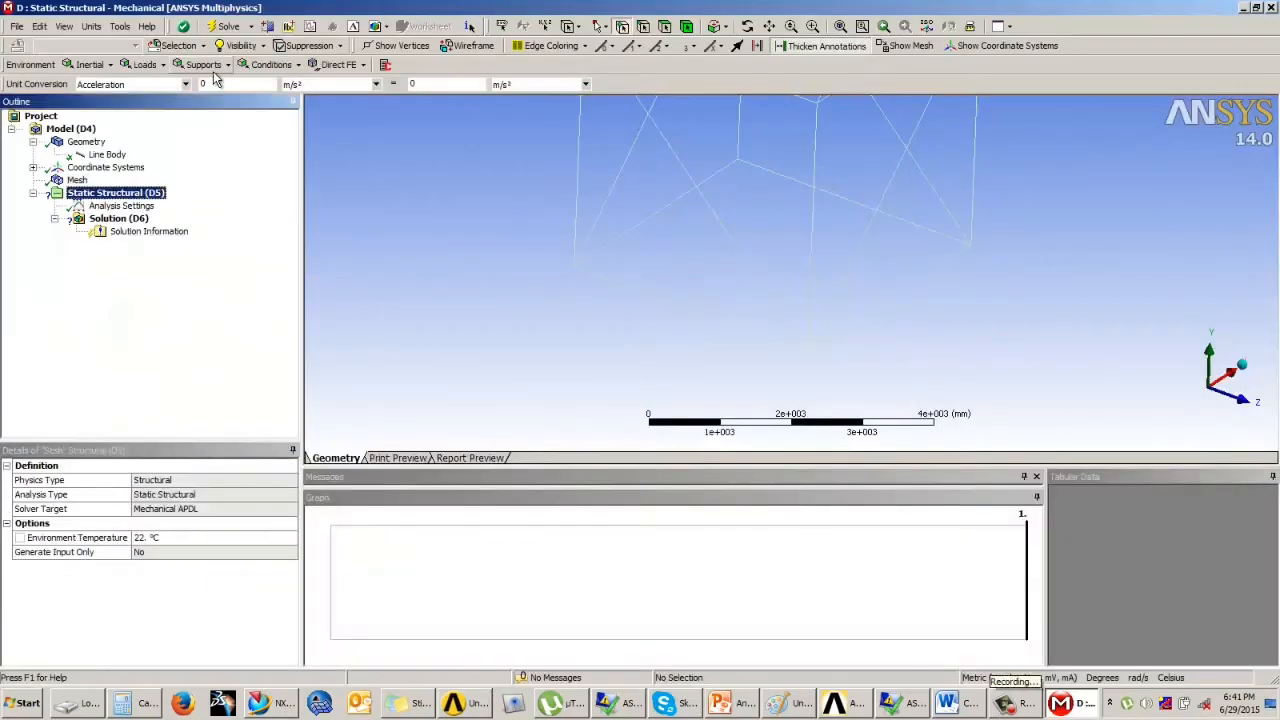
pyautogui.click(203, 64)
pyautogui.click(222, 85)
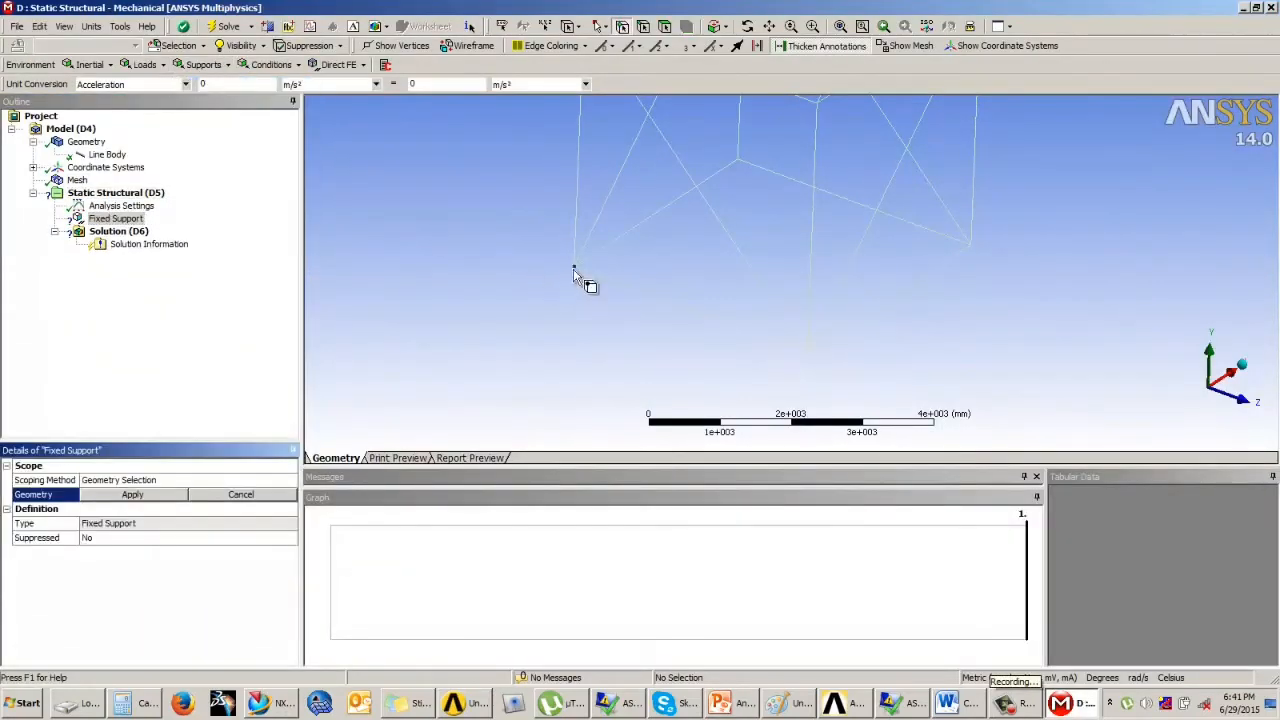
pyautogui.click(574, 266)
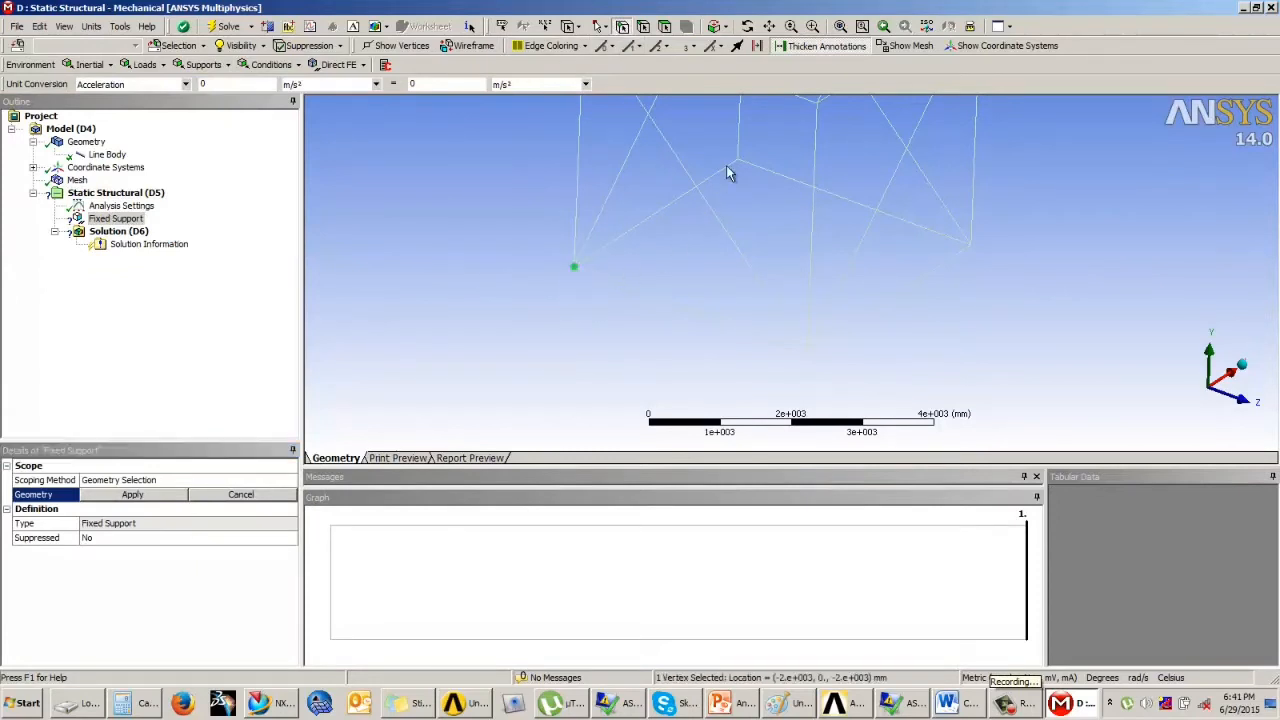
pyautogui.keyDown('ctrl'); pyautogui.click(738, 160); pyautogui.keyUp('ctrl')
pyautogui.keyDown('ctrl'); pyautogui.click(970, 244); pyautogui.keyUp('ctrl')
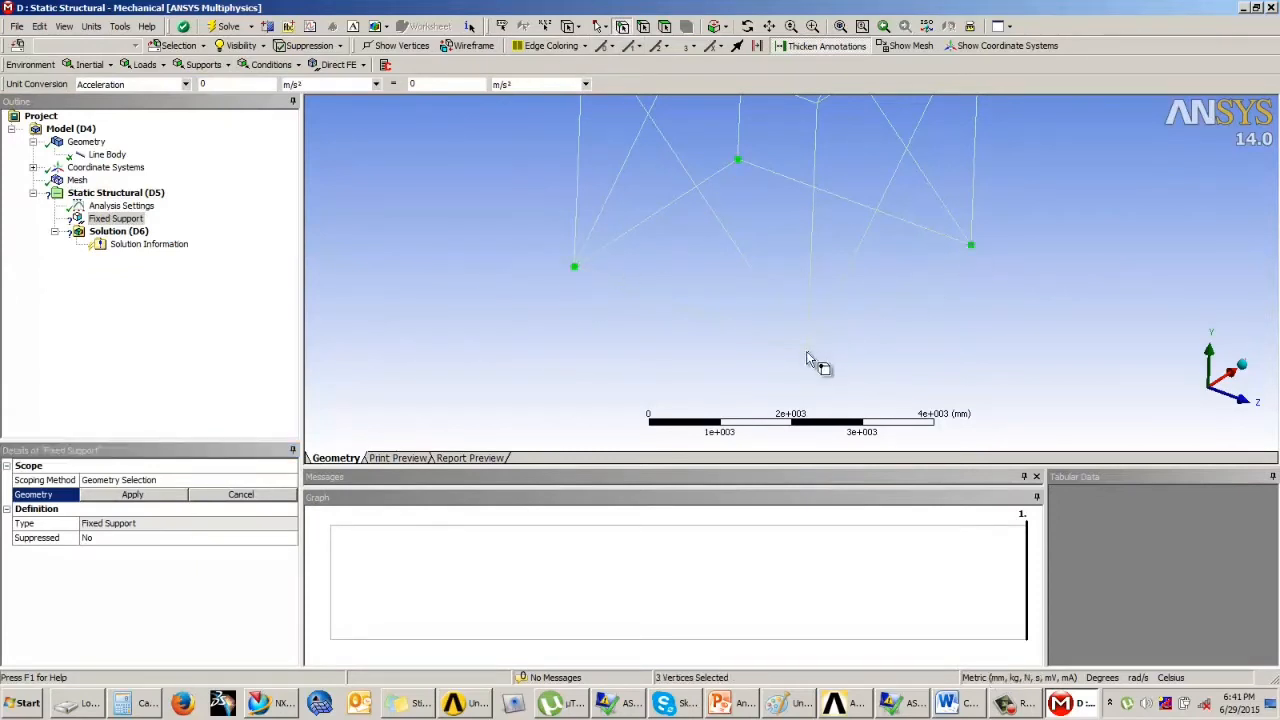
pyautogui.keyDown('ctrl'); pyautogui.click(807, 353); pyautogui.keyUp('ctrl')
pyautogui.click(165, 497)
pyautogui.moveTo(749, 317)
pyautogui.keyDown('ctrl'); pyautogui.mouseDown(button='middle')
pyautogui.moveTo(752, 297)
pyautogui.moveTo(714, 342)
pyautogui.mouseUp(button='middle'); pyautogui.keyUp('ctrl')
pyautogui.scroll(-4, 729, 304)
pyautogui.keyDown('ctrl'); pyautogui.moveTo(755, 250); pyautogui.dragTo(722, 289, button='middle'); pyautogui.keyUp('ctrl')
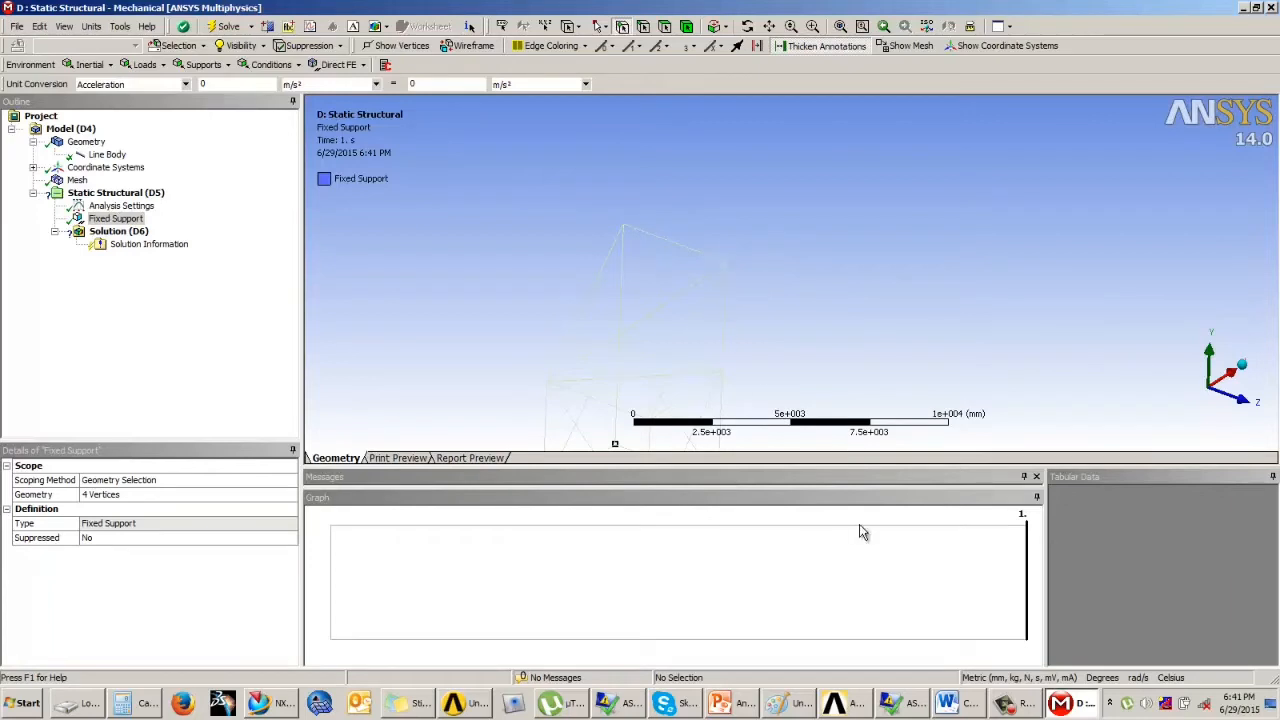
# - Switch to Paint and sketch an inclined force with its horizontal and vertical component arrows meeting at one point
pyautogui.click(801, 706)
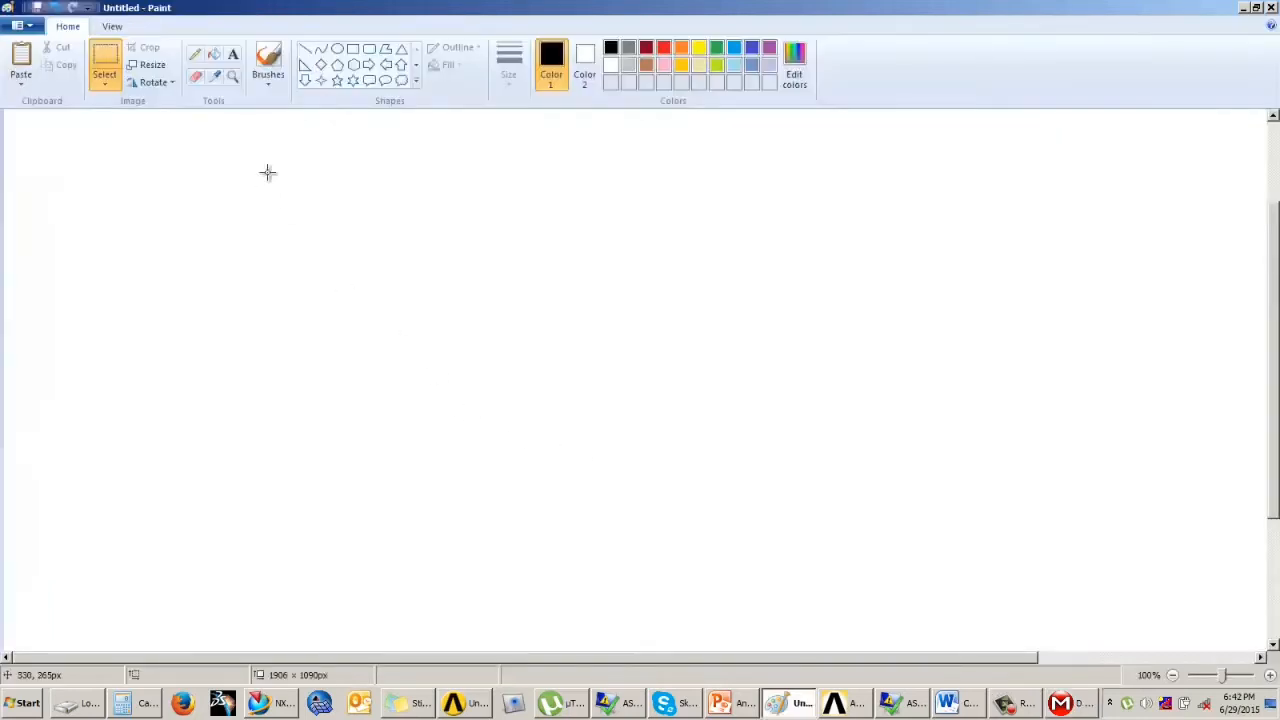
pyautogui.click(270, 62)
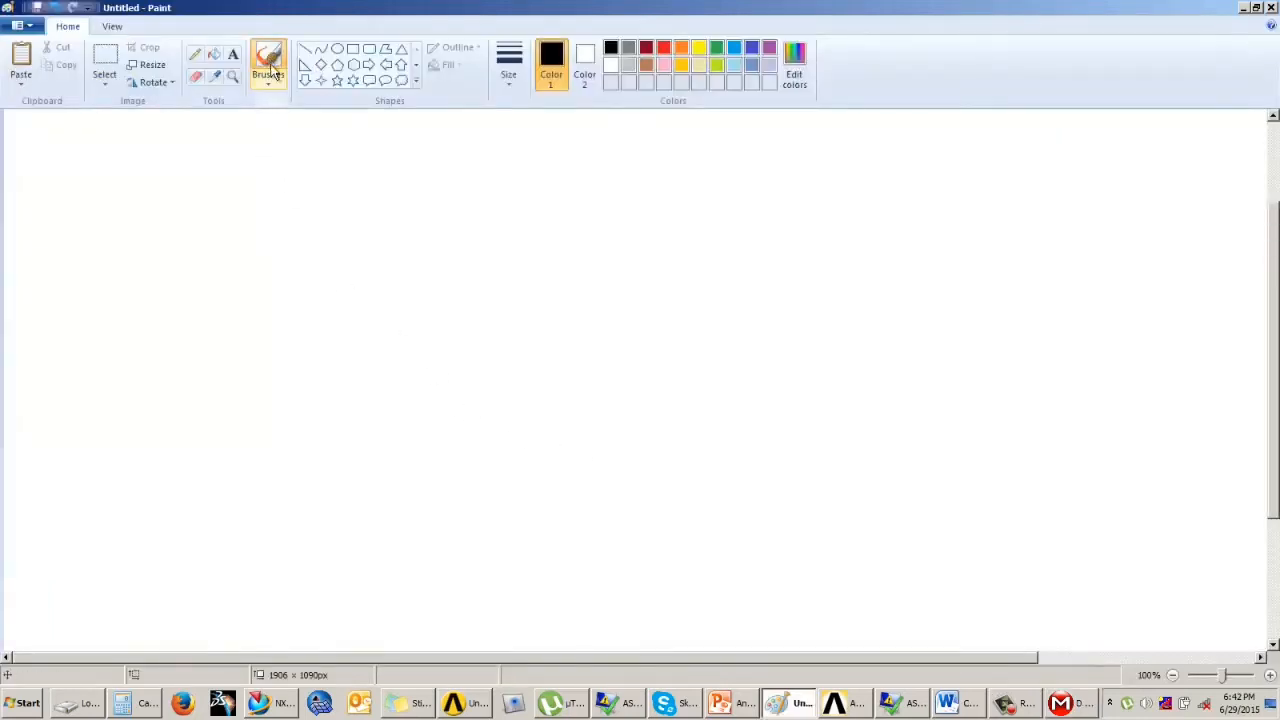
pyautogui.click(384, 282)
pyautogui.moveTo(451, 216)
pyautogui.mouseDown()
pyautogui.moveTo(391, 270)
pyautogui.moveTo(538, 284)
pyautogui.mouseUp()
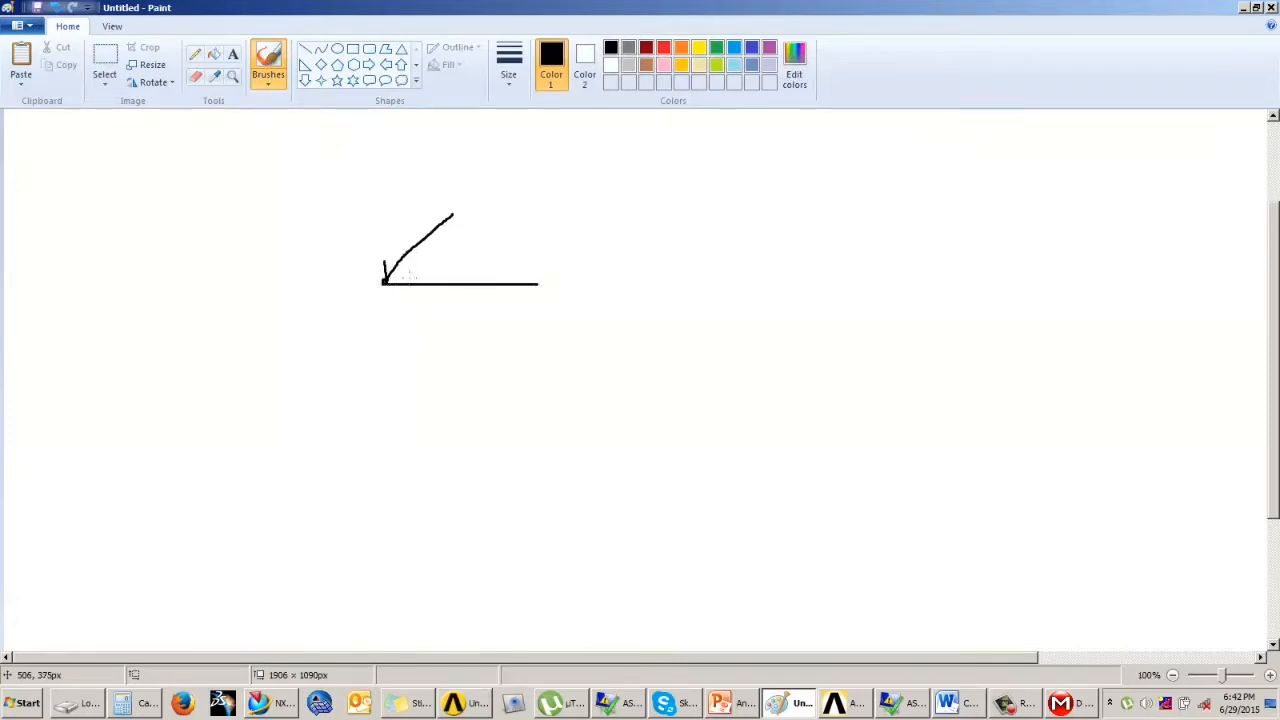
pyautogui.moveTo(407, 276)
pyautogui.mouseDown()
pyautogui.moveTo(430, 307)
pyautogui.moveTo(384, 167)
pyautogui.mouseUp()
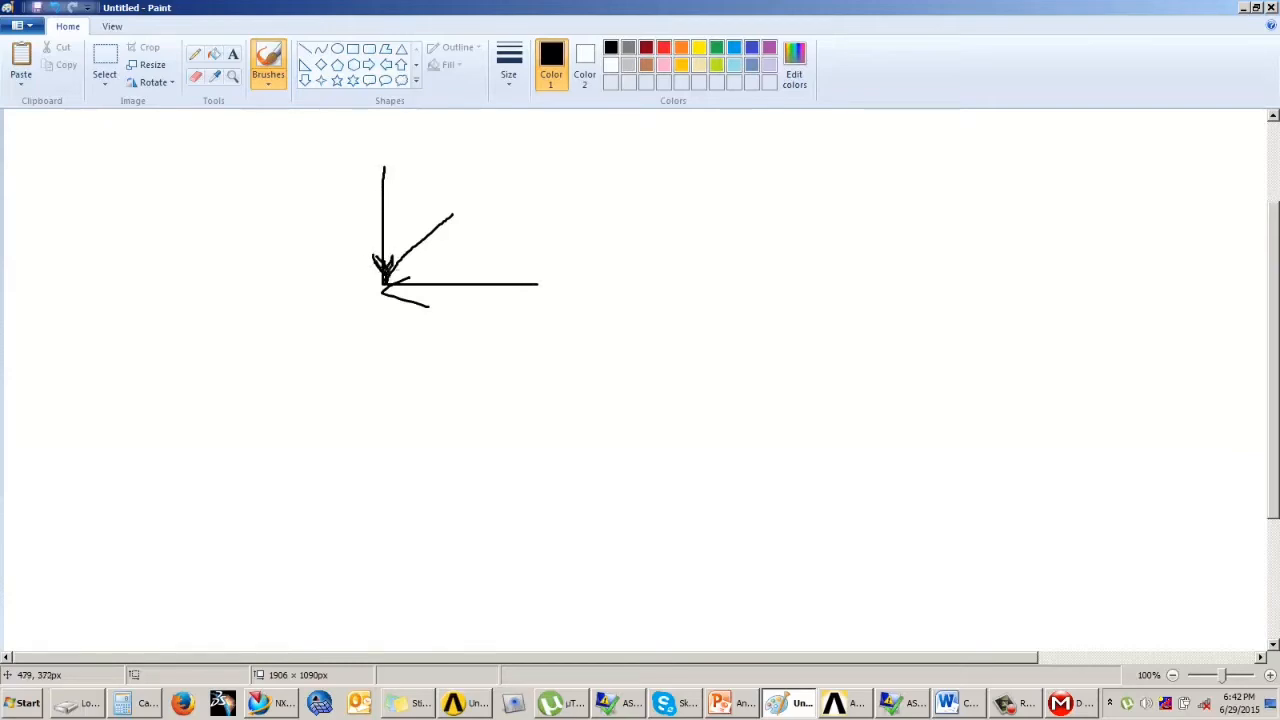
# - Label the inclined force 2500, mark its angle to the horizontal as 30°, and retrace the horizontal arrow
pyautogui.moveTo(443, 211)
pyautogui.mouseDown()
pyautogui.moveTo(477, 231)
pyautogui.moveTo(544, 212)
pyautogui.mouseUp()
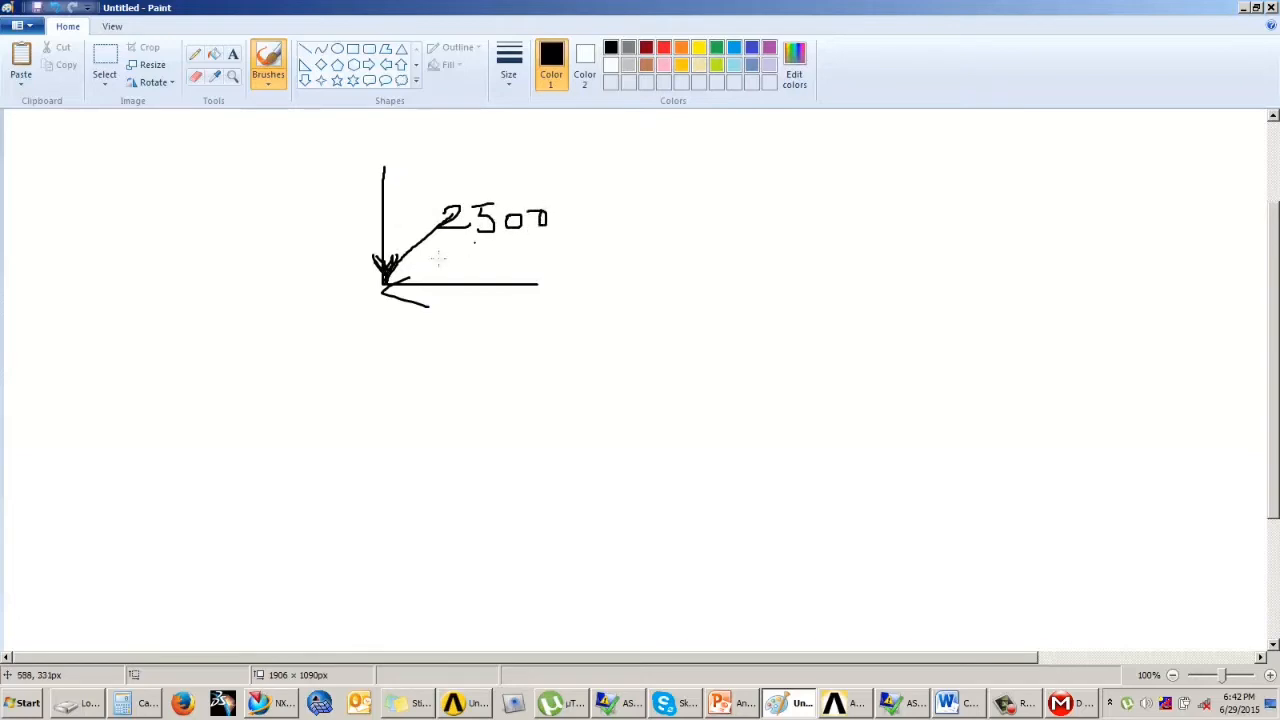
pyautogui.moveTo(416, 250); pyautogui.dragTo(430, 280)
pyautogui.moveTo(442, 246)
pyautogui.mouseDown()
pyautogui.moveTo(458, 249)
pyautogui.moveTo(448, 267)
pyautogui.mouseUp()
pyautogui.moveTo(560, 284); pyautogui.dragTo(390, 285)
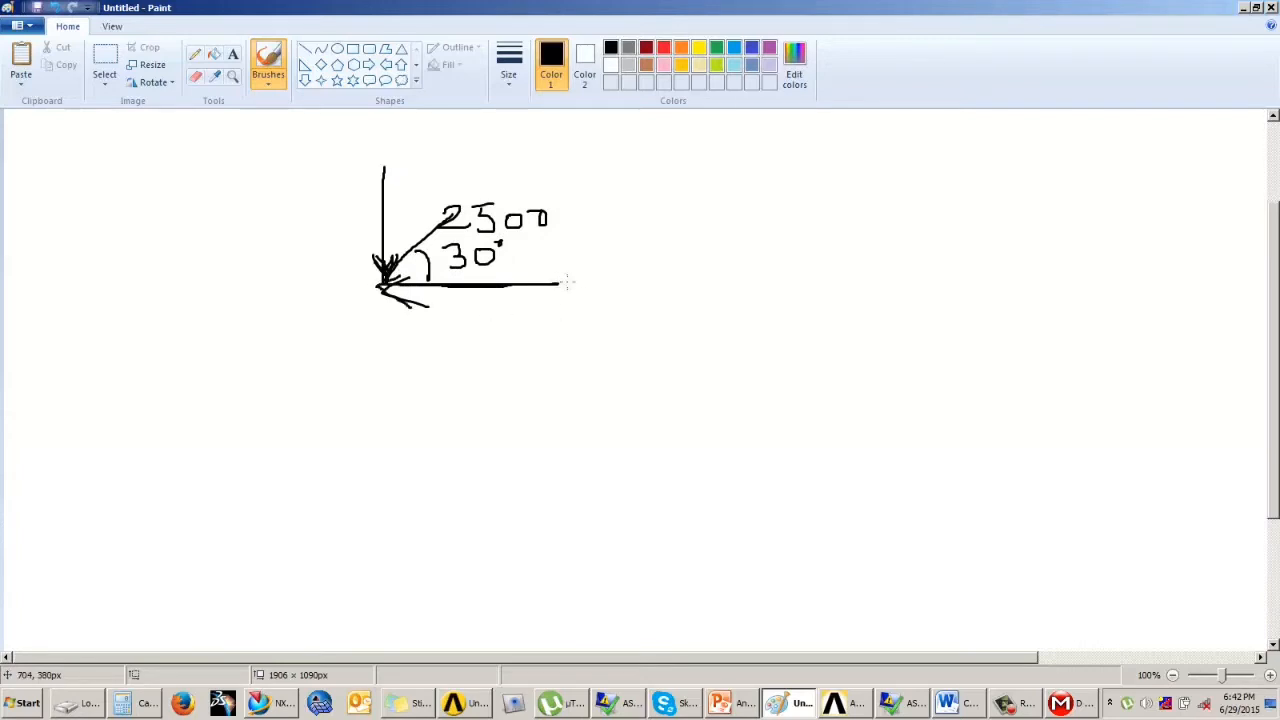
# - Label the horizontal component arrow as 2500 x cos30
pyautogui.moveTo(581, 288)
pyautogui.mouseDown()
pyautogui.moveTo(604, 296)
pyautogui.moveTo(650, 278)
pyautogui.mouseUp()
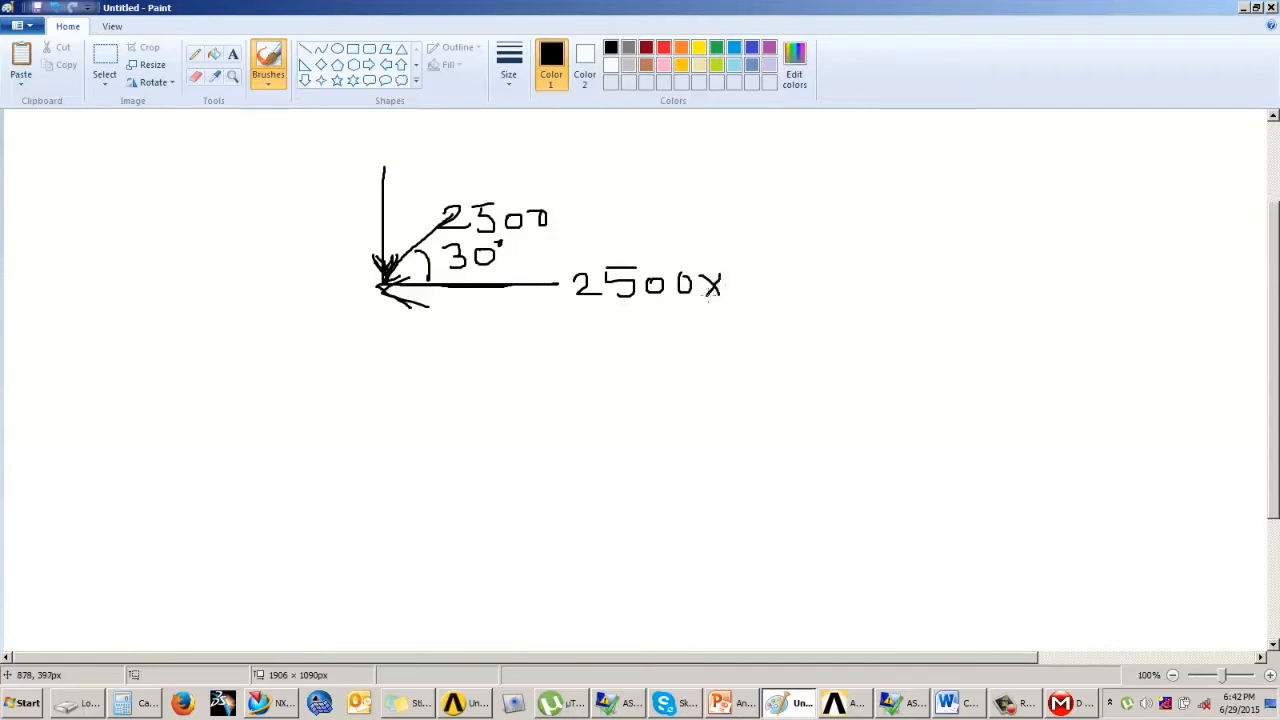
pyautogui.moveTo(744, 280); pyautogui.dragTo(814, 306)
pyautogui.moveTo(843, 276); pyautogui.dragTo(841, 286)
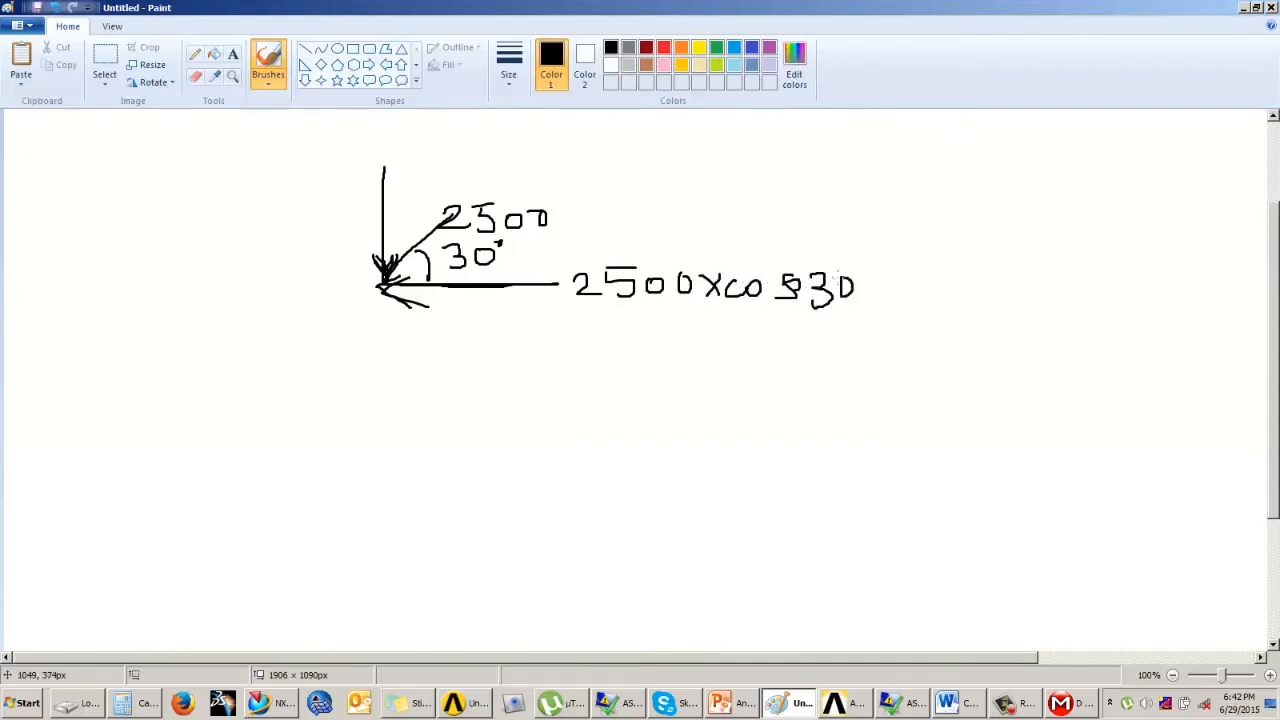
# - Label the vertical component arrow as 2500 sin30 and switch to Calculator
pyautogui.moveTo(376, 160); pyautogui.dragTo(400, 161)
pyautogui.moveTo(399, 141); pyautogui.dragTo(505, 161)
pyautogui.moveTo(575, 140); pyautogui.dragTo(588, 148)
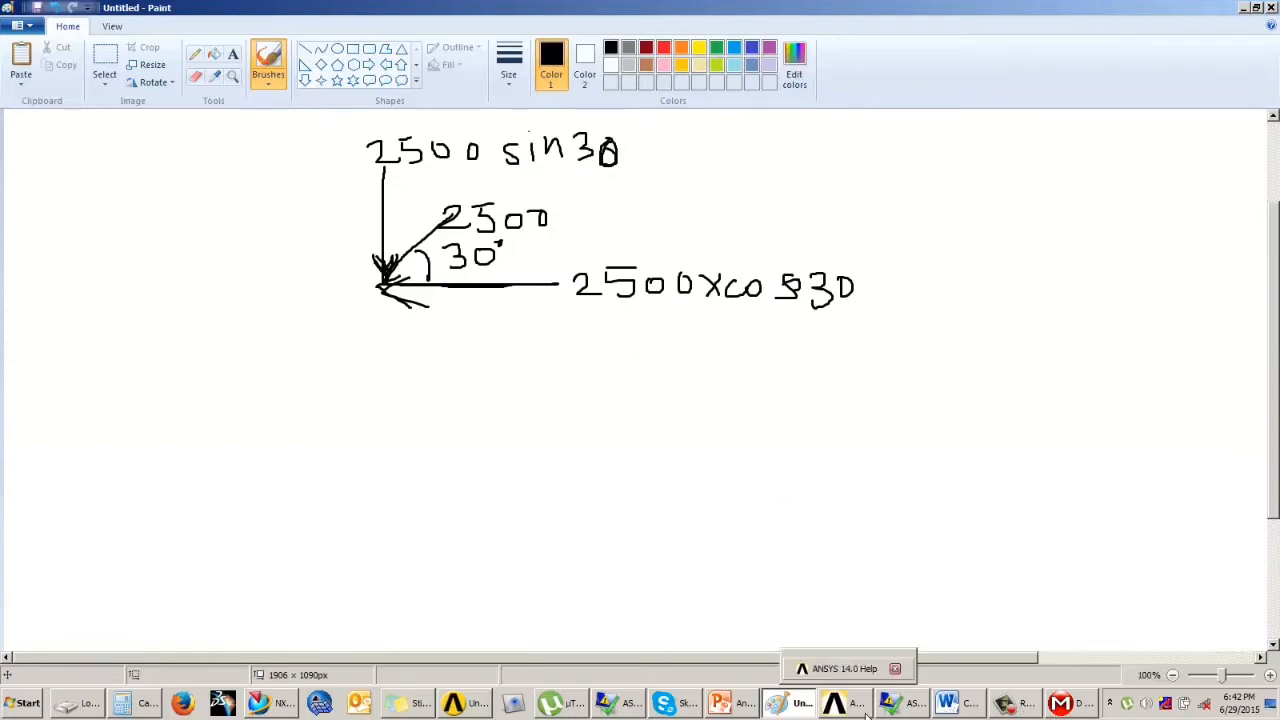
pyautogui.moveTo(948, 716)
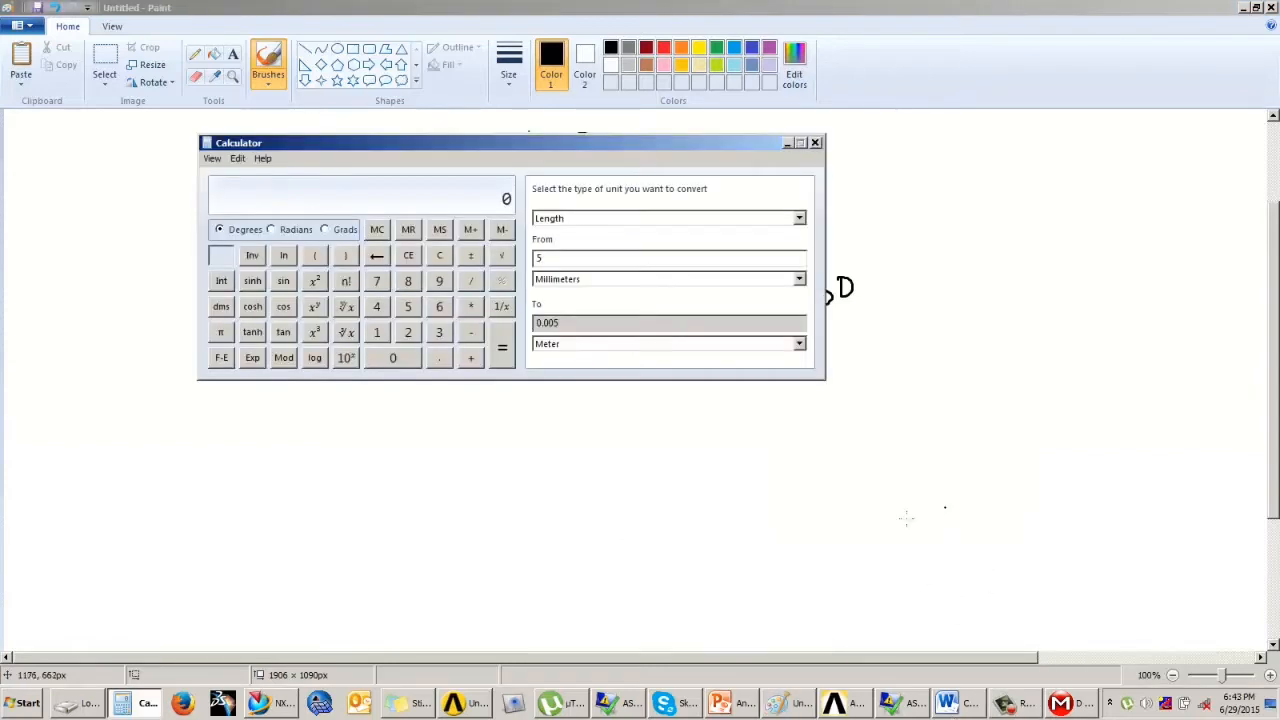
# - Calculate the vertical force component as sin(30) times 2500 in degrees mode
pyautogui.moveTo(456, 150); pyautogui.dragTo(503, 174)
pyautogui.write('30')
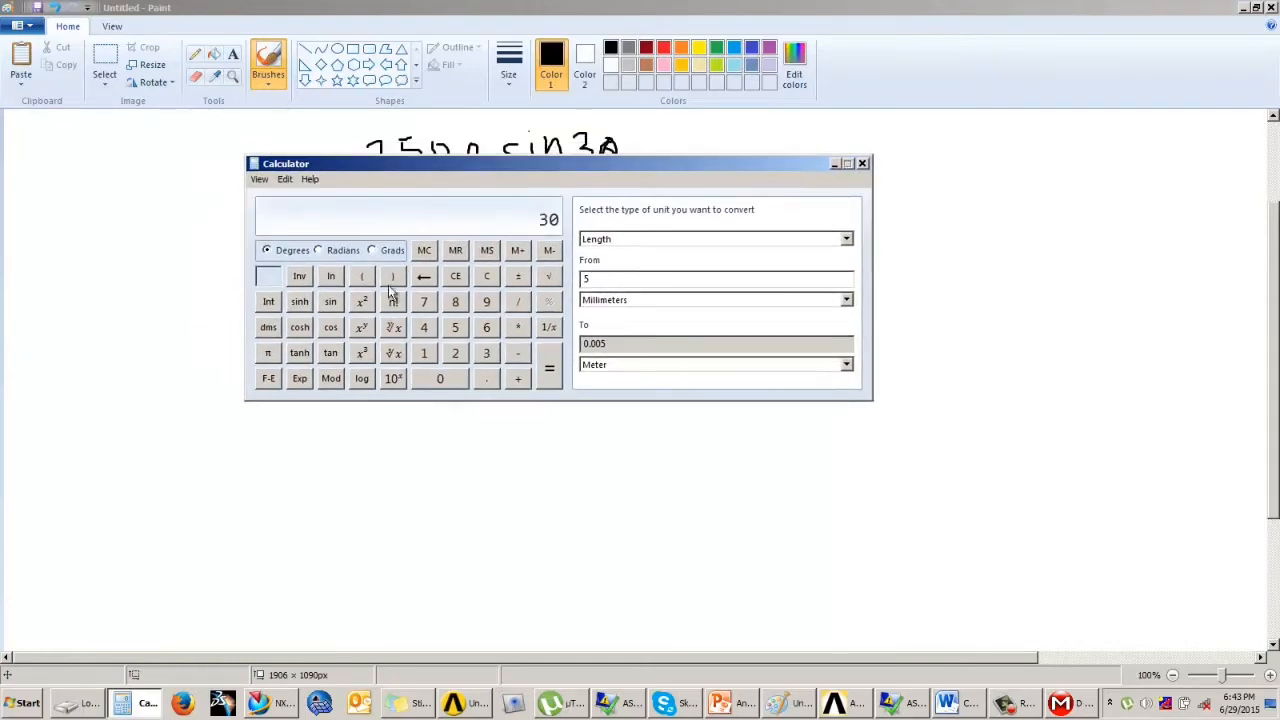
pyautogui.click(338, 303)
pyautogui.click(520, 328)
pyautogui.write('2500')
pyautogui.press('Return')
# - Calculate the horizontal force component as cos(30) times 2500, and put the calculator away
pyautogui.write('3')
pyautogui.click(326, 328)
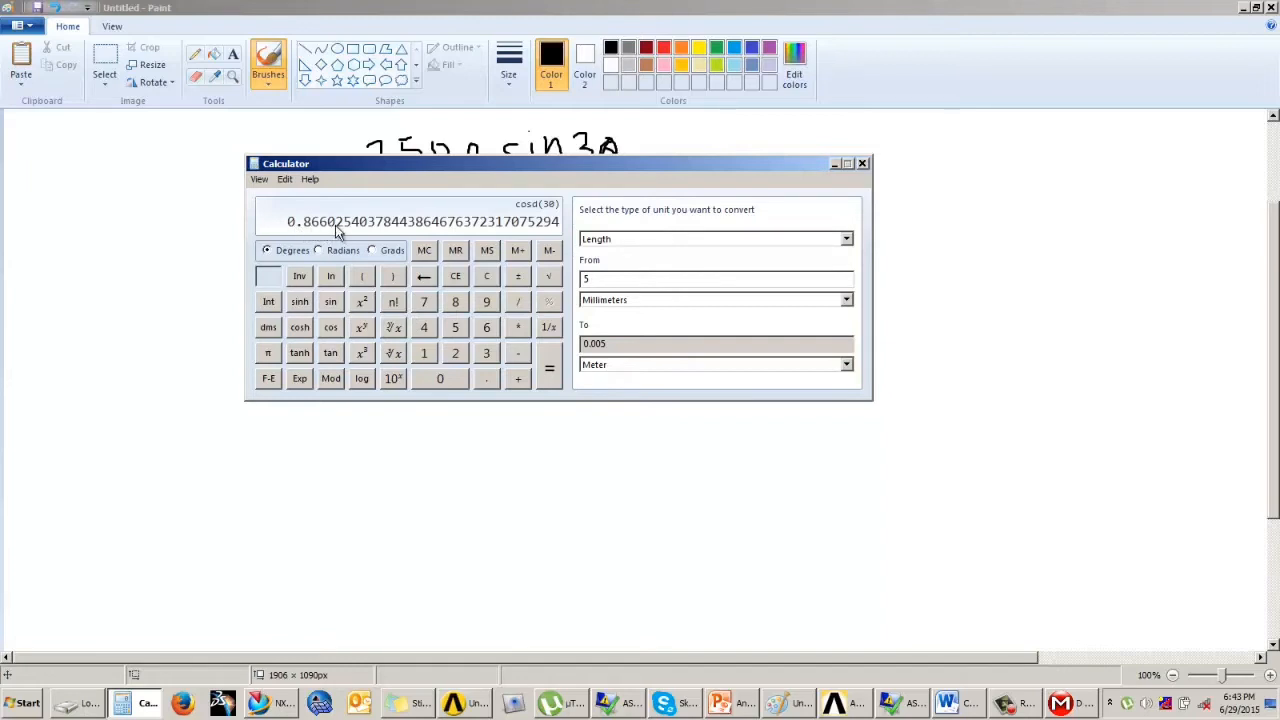
pyautogui.write('* 2500')
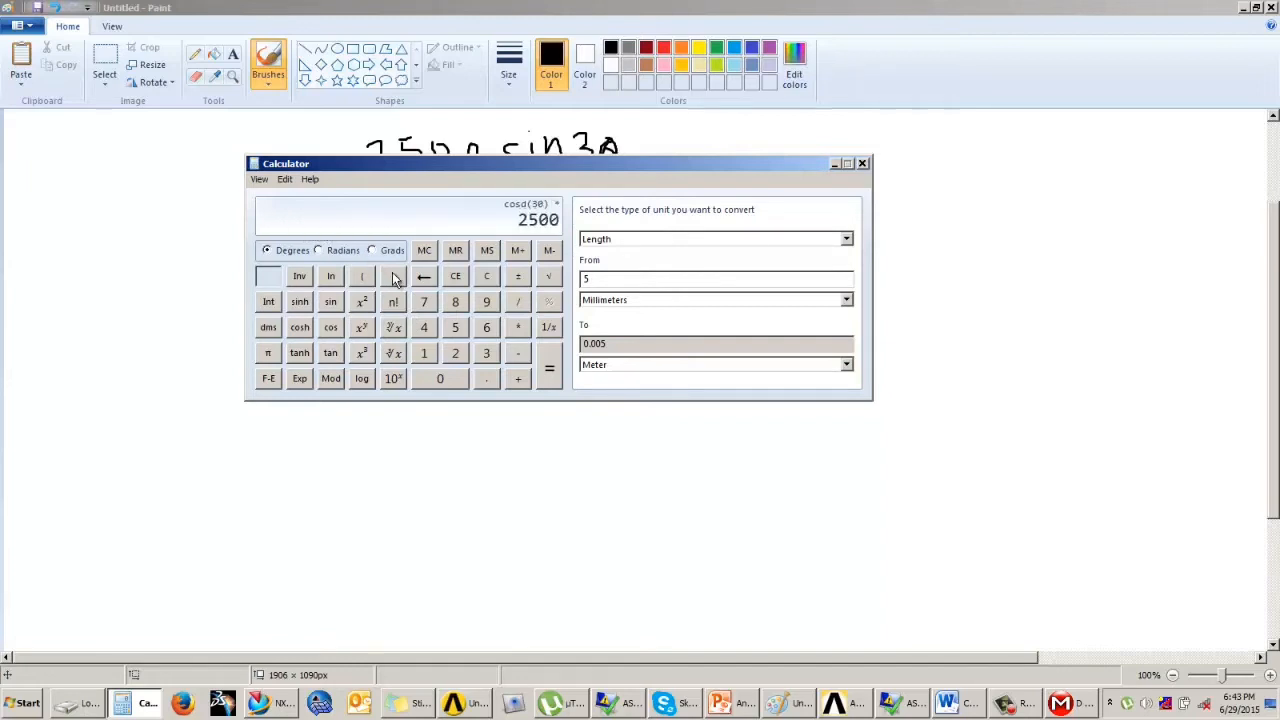
pyautogui.press('Return')
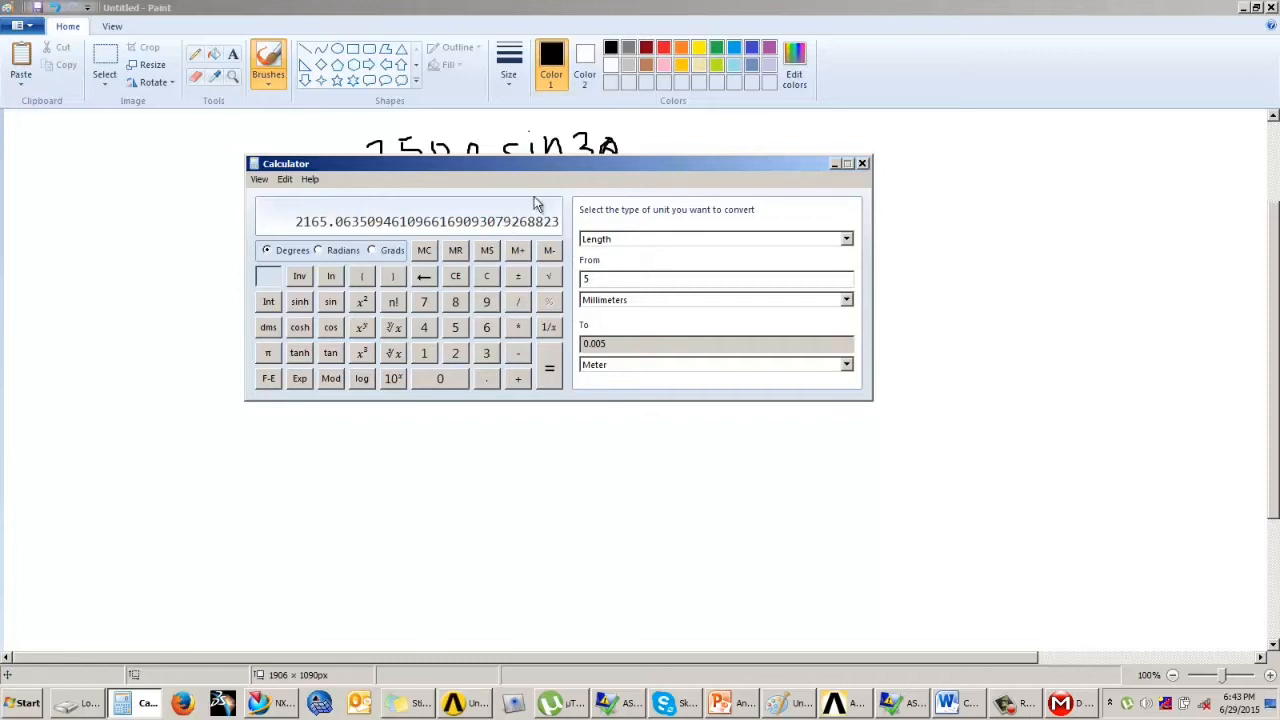
pyautogui.click(836, 163)
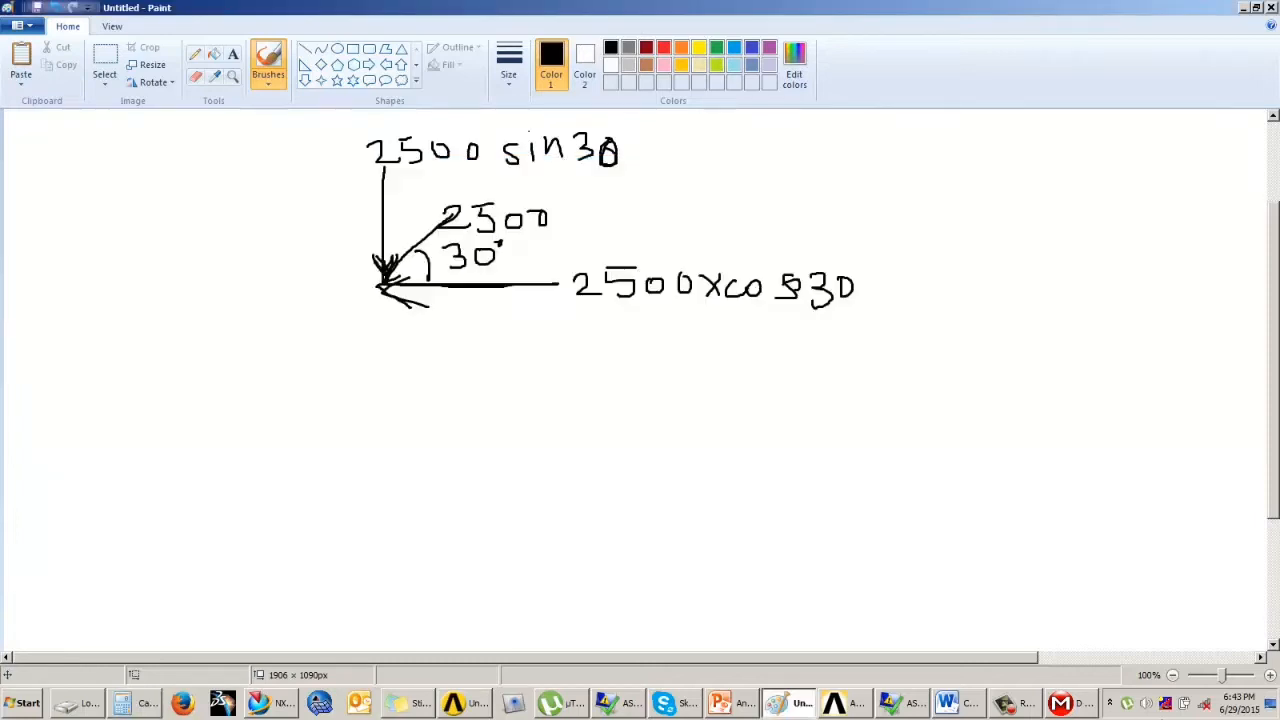
# - Switch to Mechanical and add a force to the static structural analysis, scoped to the truss's top vertex on the +Z side
pyautogui.click(1068, 703)
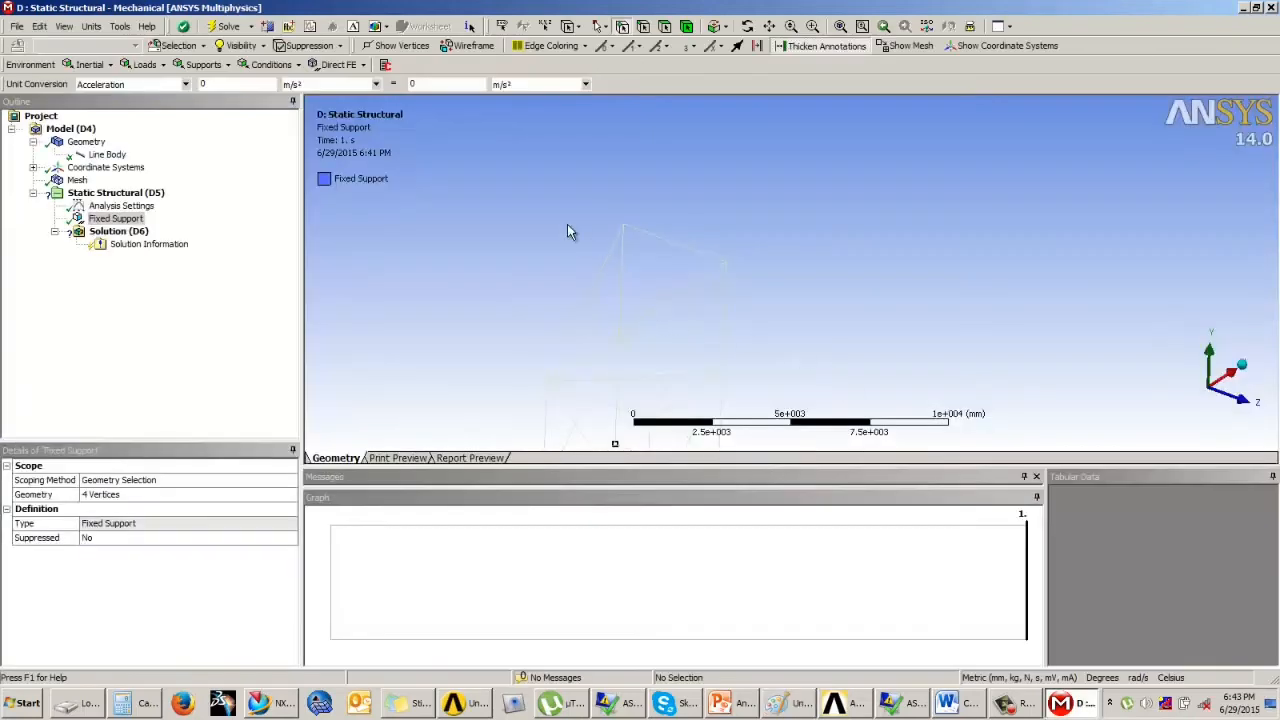
pyautogui.moveTo(554, 208); pyautogui.dragTo(572, 234, button='middle')
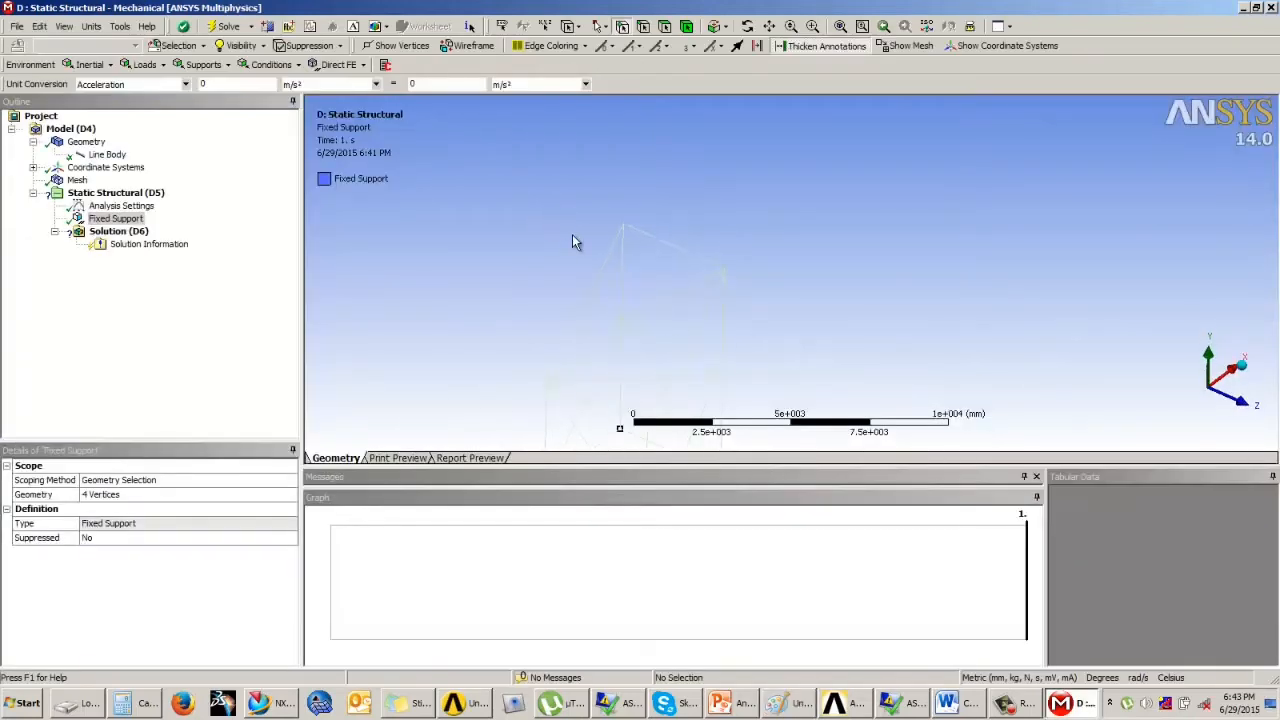
pyautogui.scroll(2, 572, 234)
pyautogui.click(115, 192)
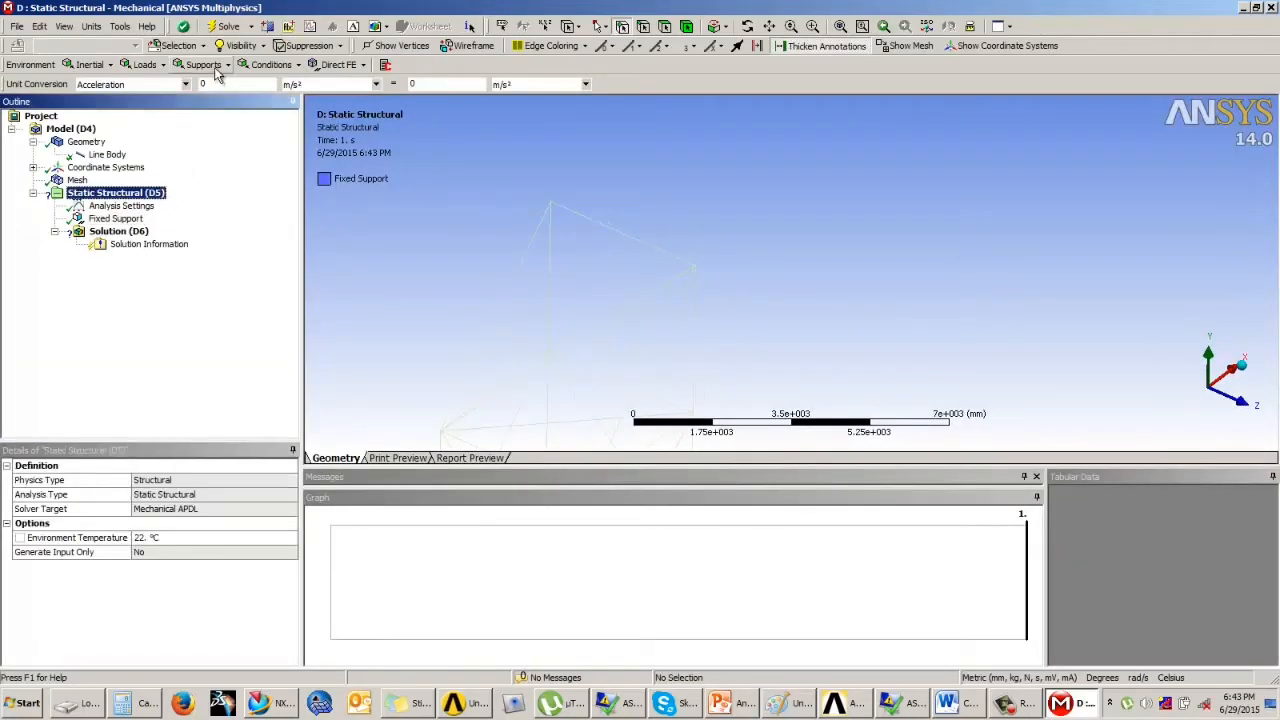
pyautogui.click(200, 64)
pyautogui.click(157, 68)
pyautogui.click(157, 65)
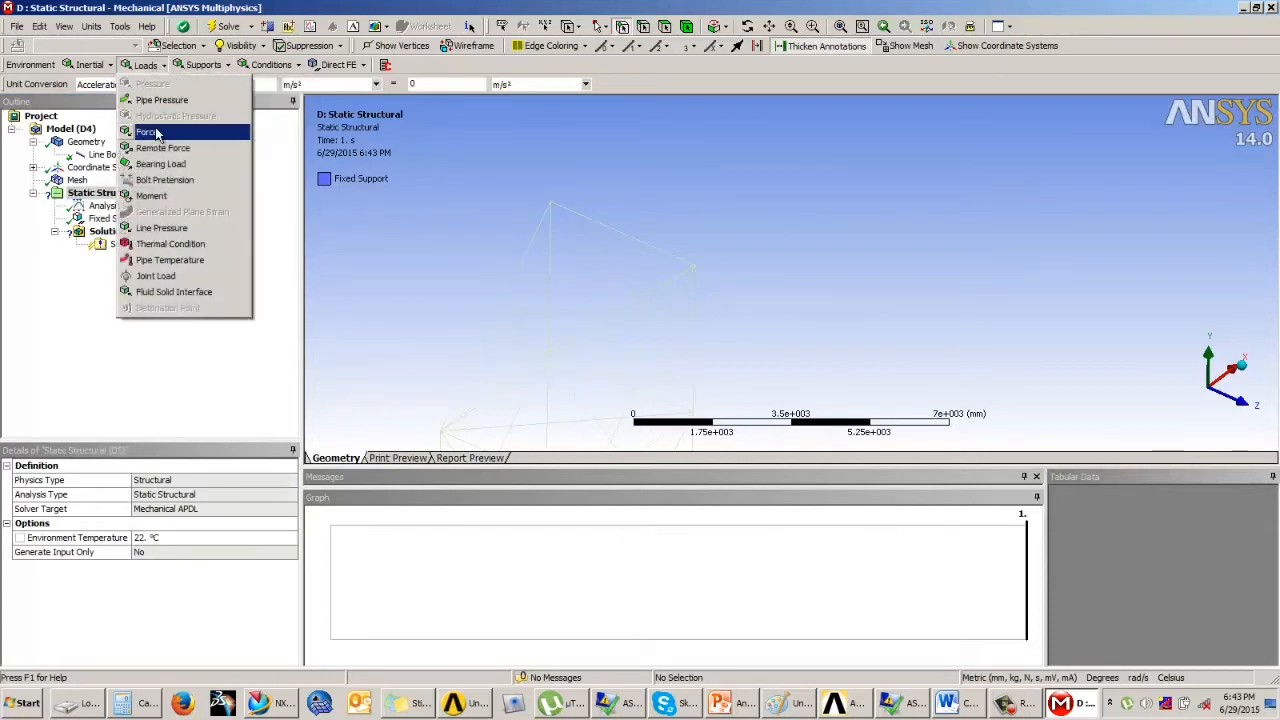
pyautogui.click(162, 130)
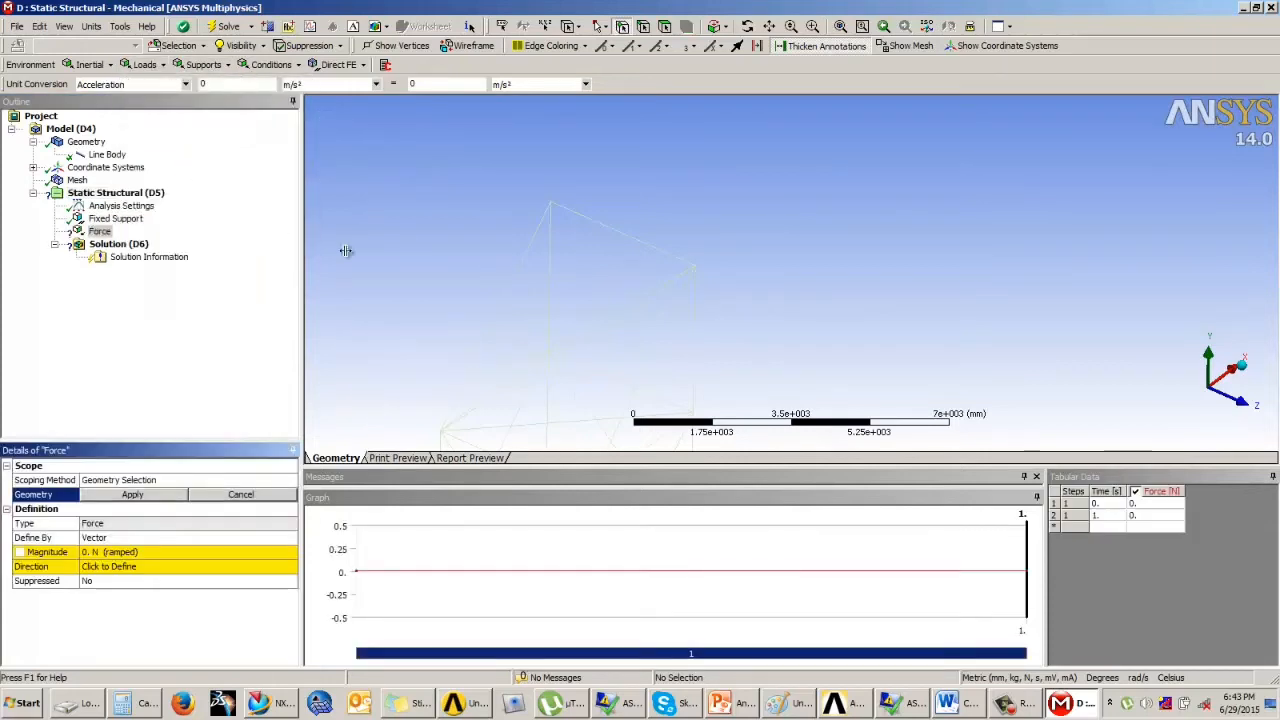
pyautogui.click(699, 267)
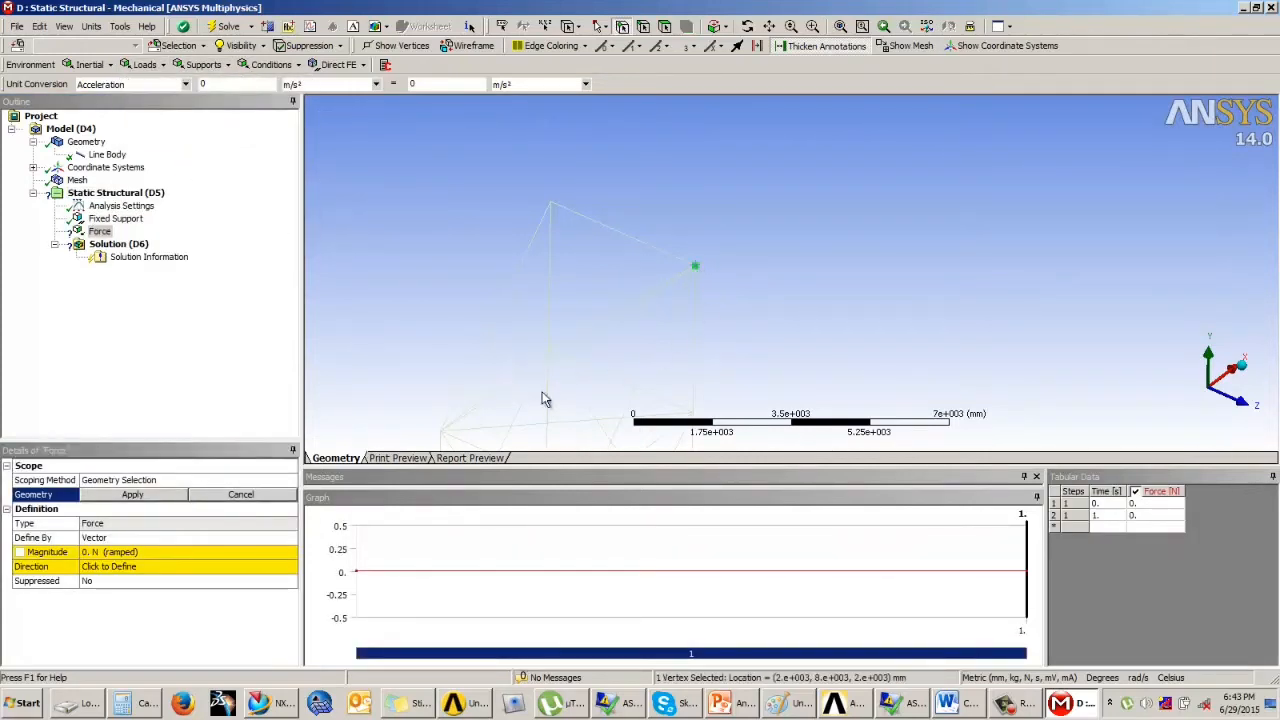
pyautogui.click(168, 500)
# - Define the force by components, with X at -2165.1 N and Y at -1250 N
pyautogui.click(275, 541)
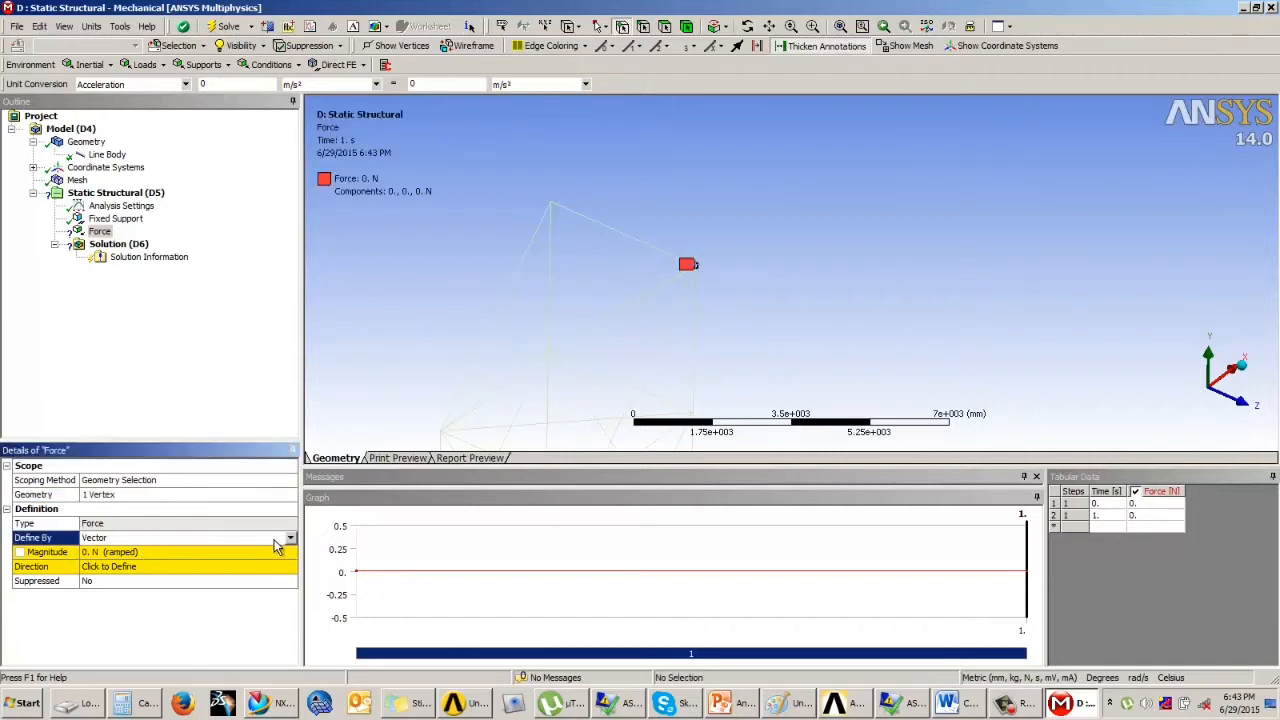
pyautogui.click(276, 543)
pyautogui.click(132, 566)
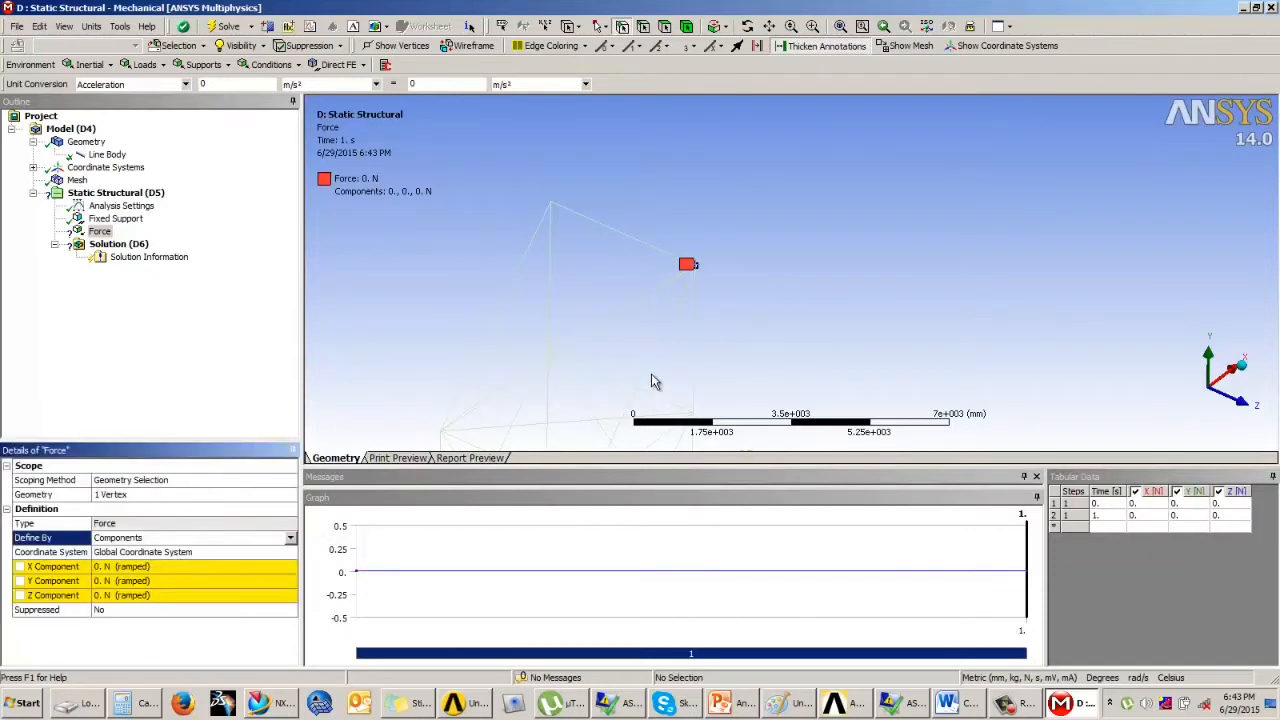
pyautogui.moveTo(651, 381)
pyautogui.mouseDown(button='middle')
pyautogui.moveTo(671, 320)
pyautogui.moveTo(717, 254)
pyautogui.mouseUp(button='middle')
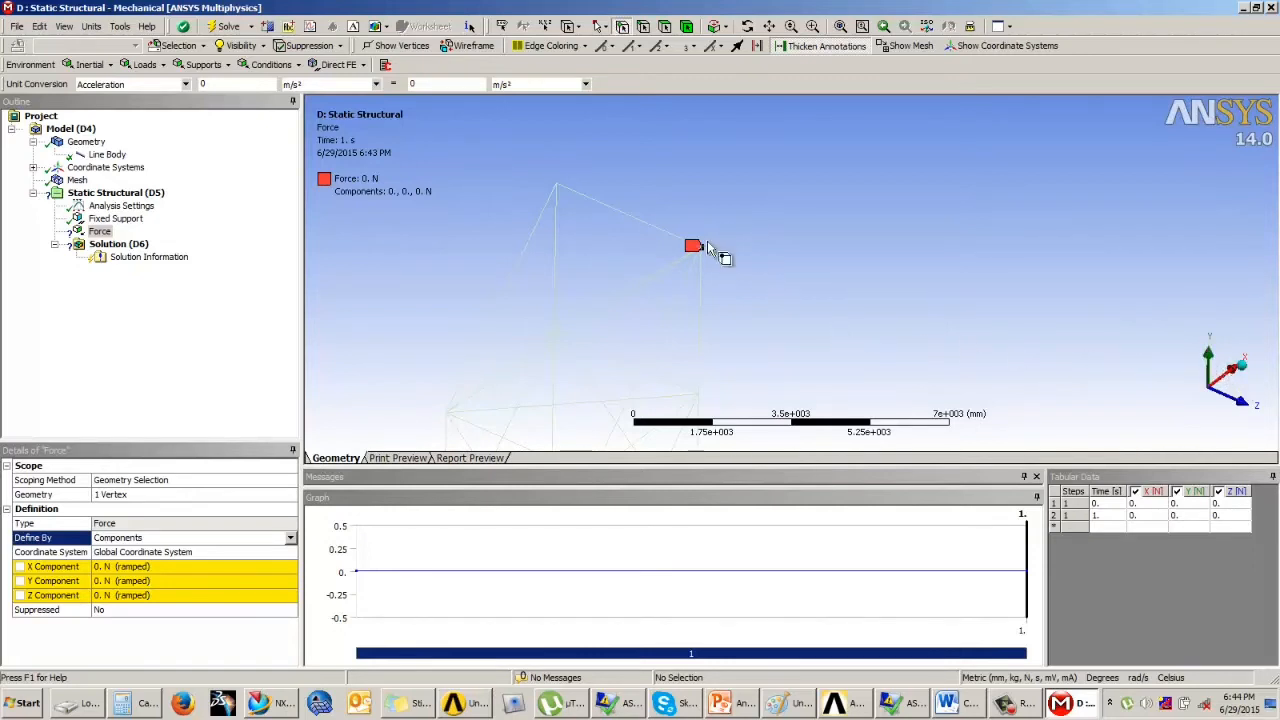
pyautogui.click(143, 567)
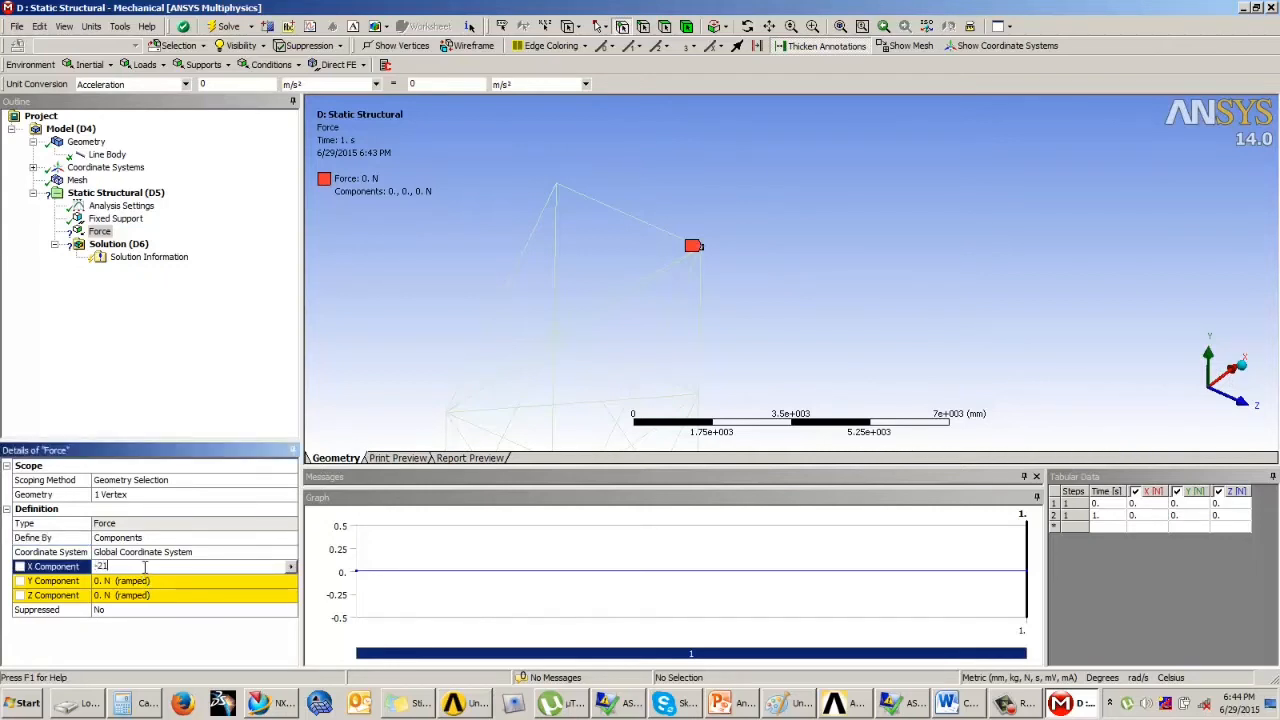
pyautogui.write('-216')
pyautogui.write('5.1')
pyautogui.press('Return')
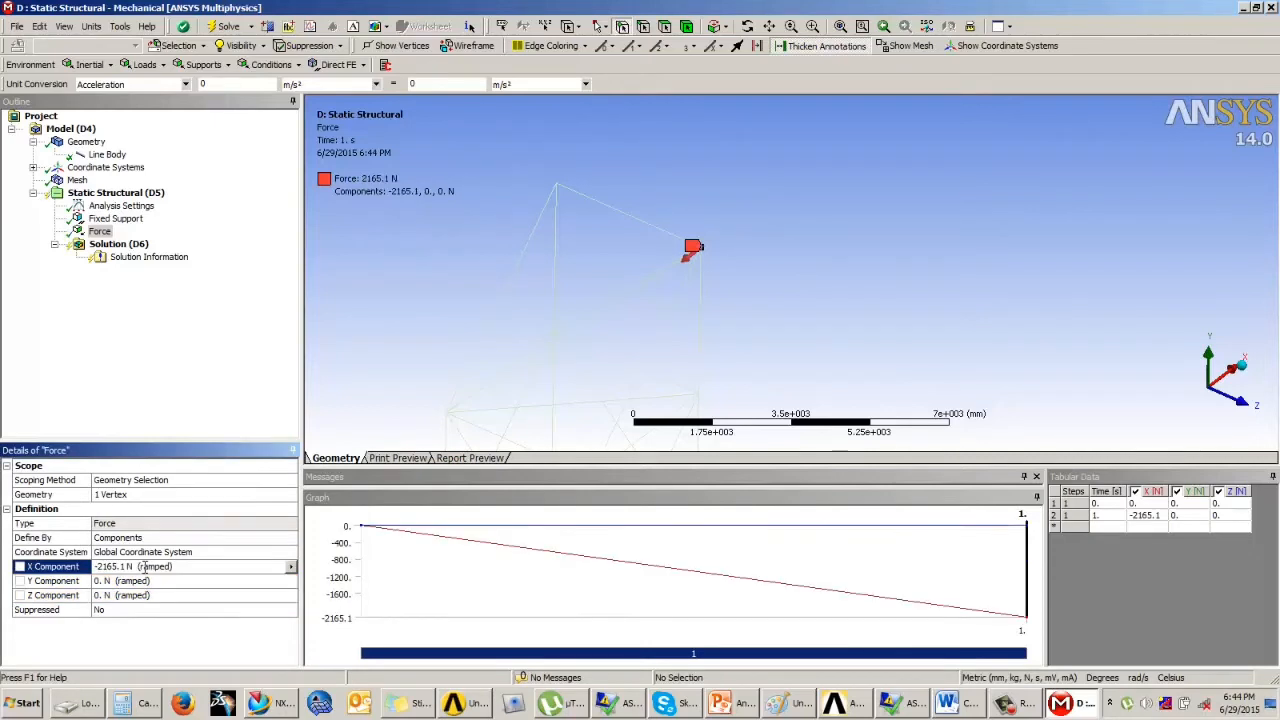
pyautogui.click(140, 581)
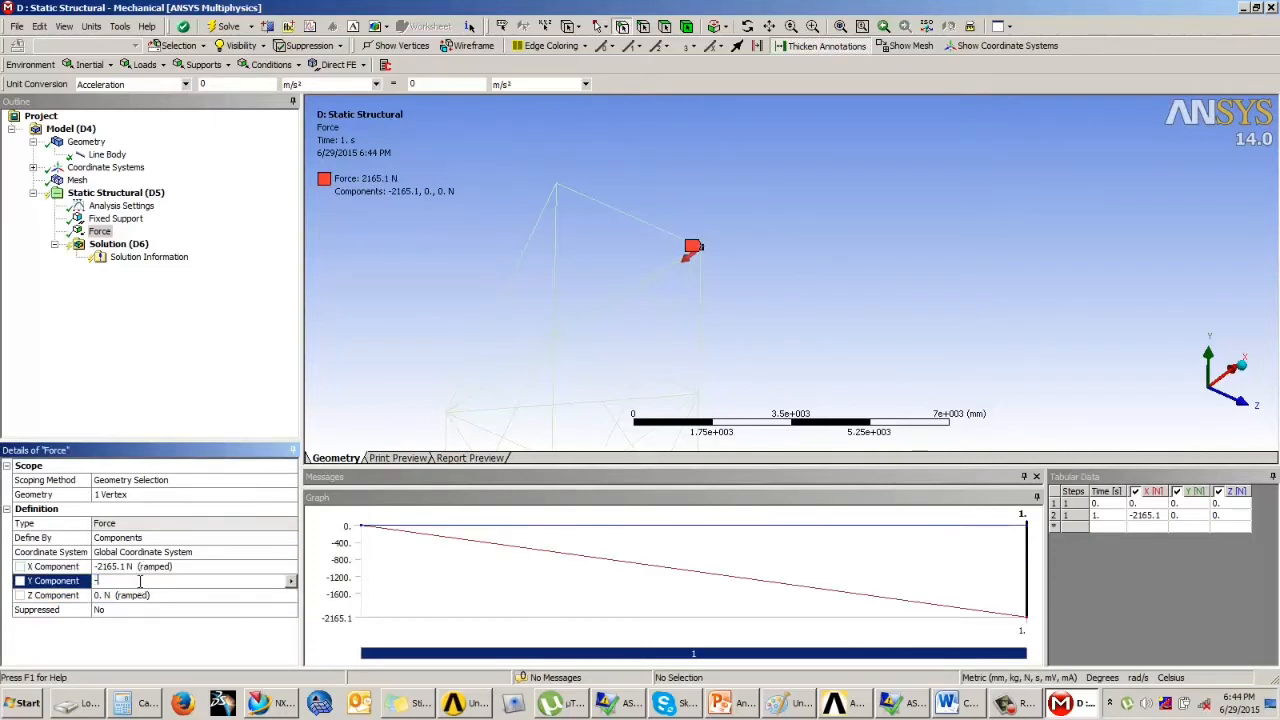
pyautogui.write('-1250')
pyautogui.press('Return')
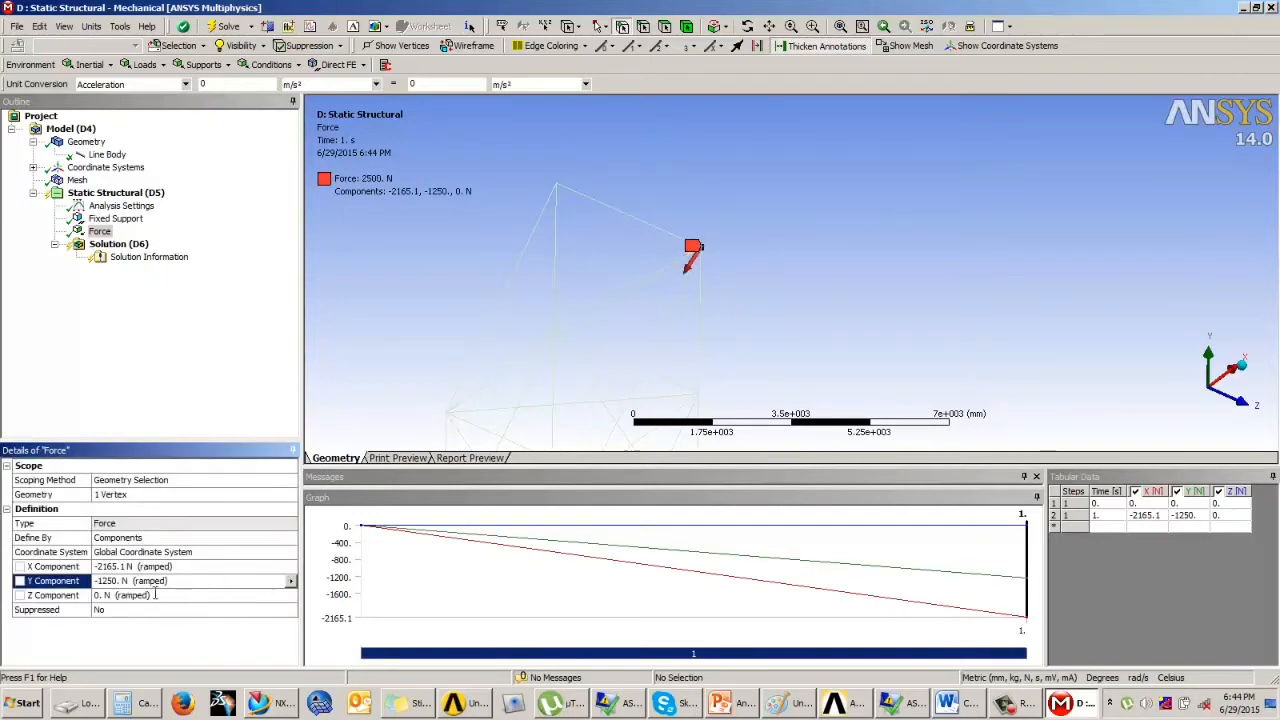
# - Add a second force to the static structural analysis, scoped to the truss's other top vertex
pyautogui.click(145, 64)
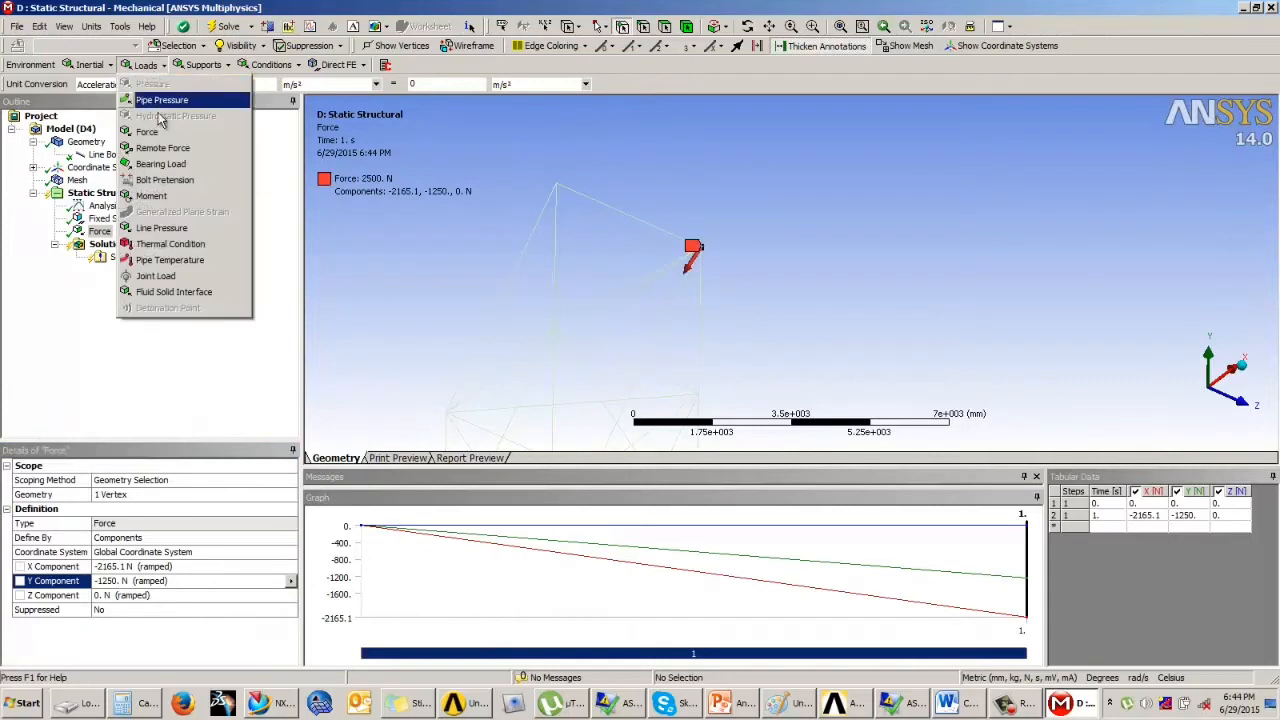
pyautogui.click(123, 372)
pyautogui.click(115, 192)
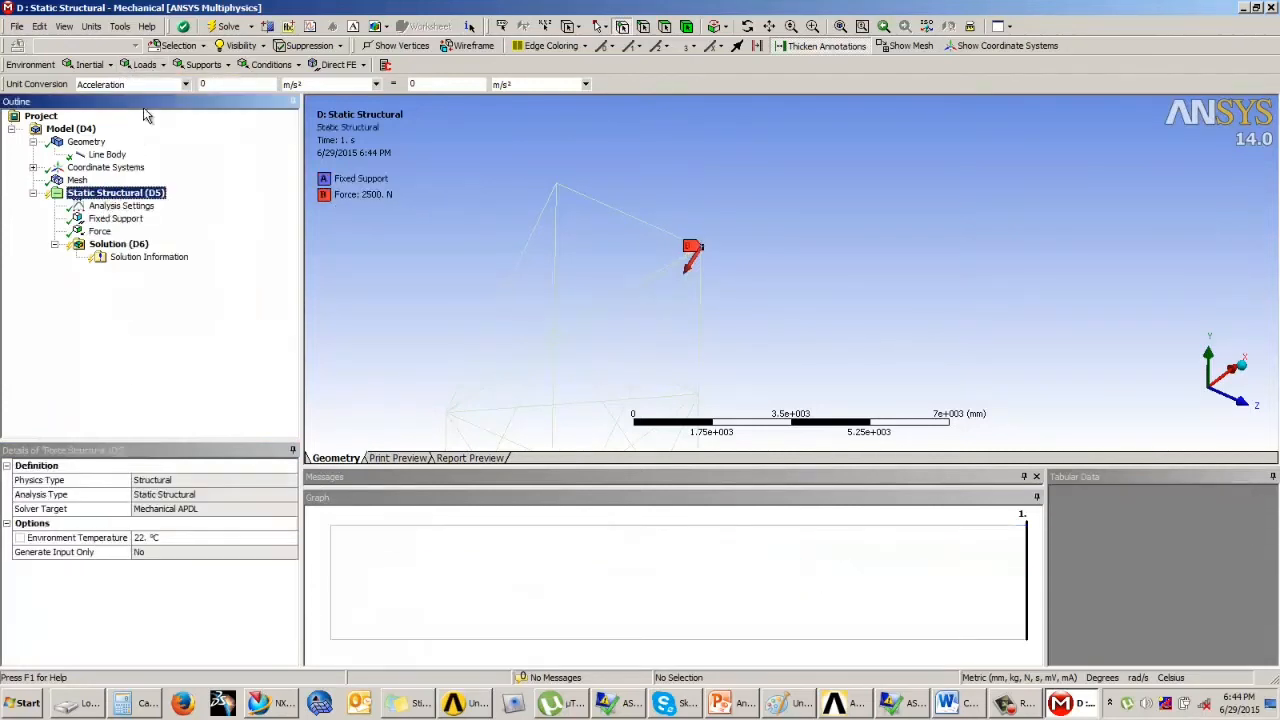
pyautogui.click(145, 64)
pyautogui.click(160, 131)
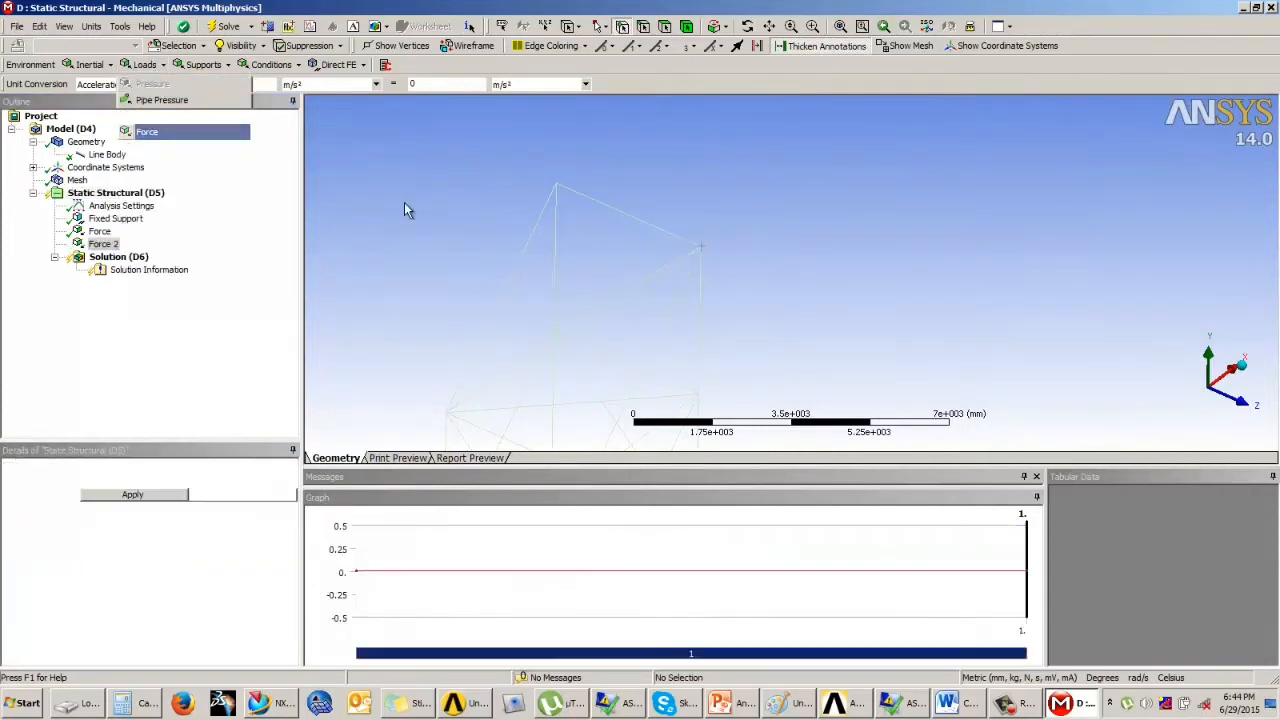
pyautogui.click(557, 186)
pyautogui.click(160, 495)
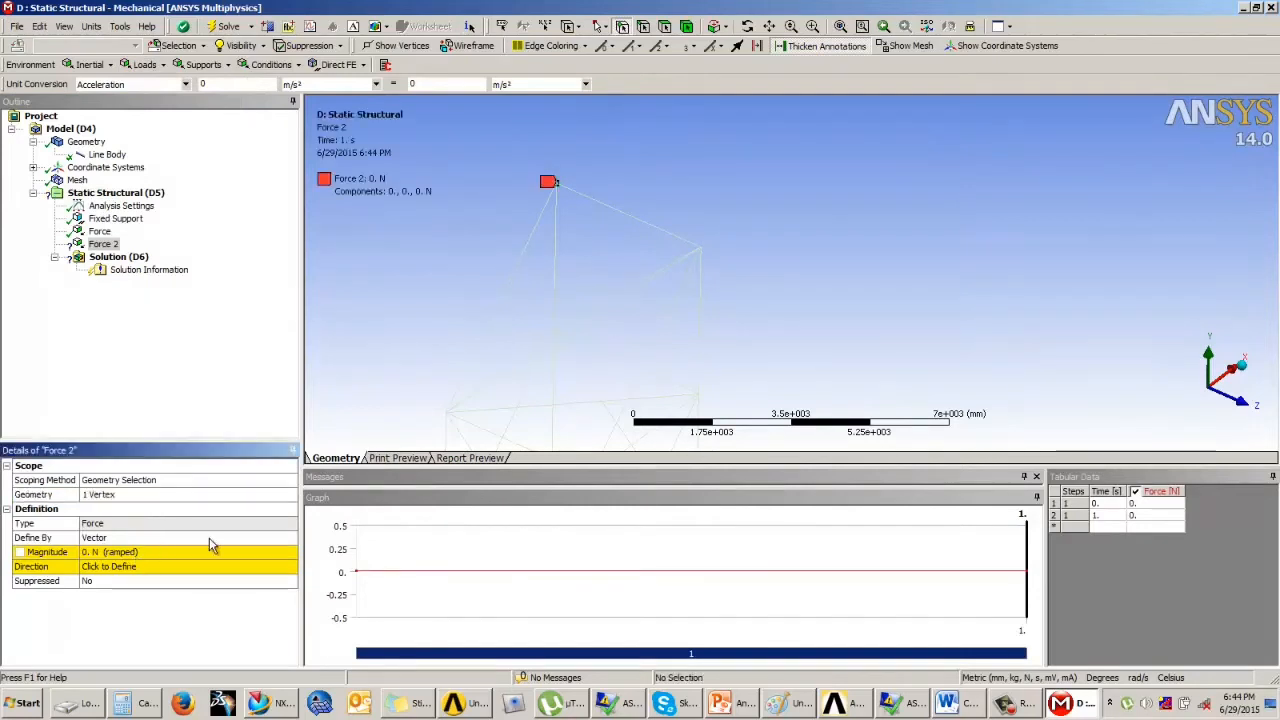
# - Define the second force by components, with X at -2165.1 N and Y at -1250 N
pyautogui.click(210, 538)
pyautogui.click(290, 538)
pyautogui.click(145, 560)
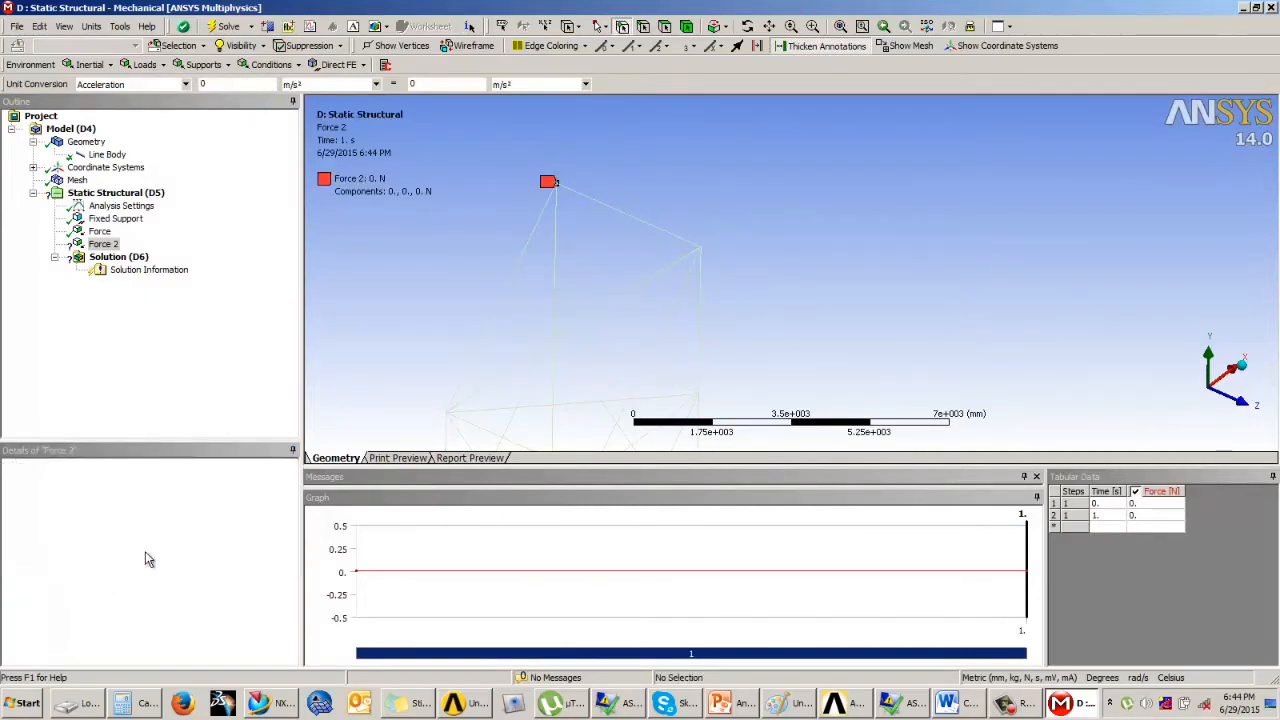
pyautogui.click(140, 567)
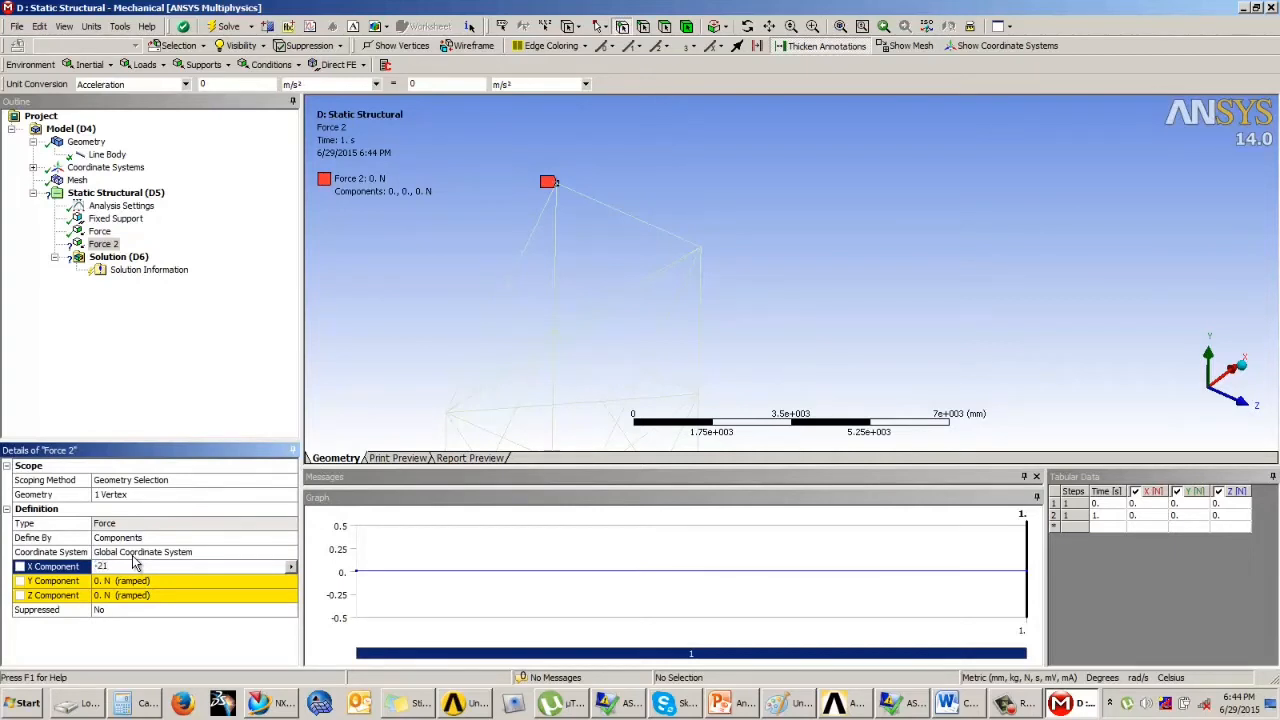
pyautogui.press('Return')
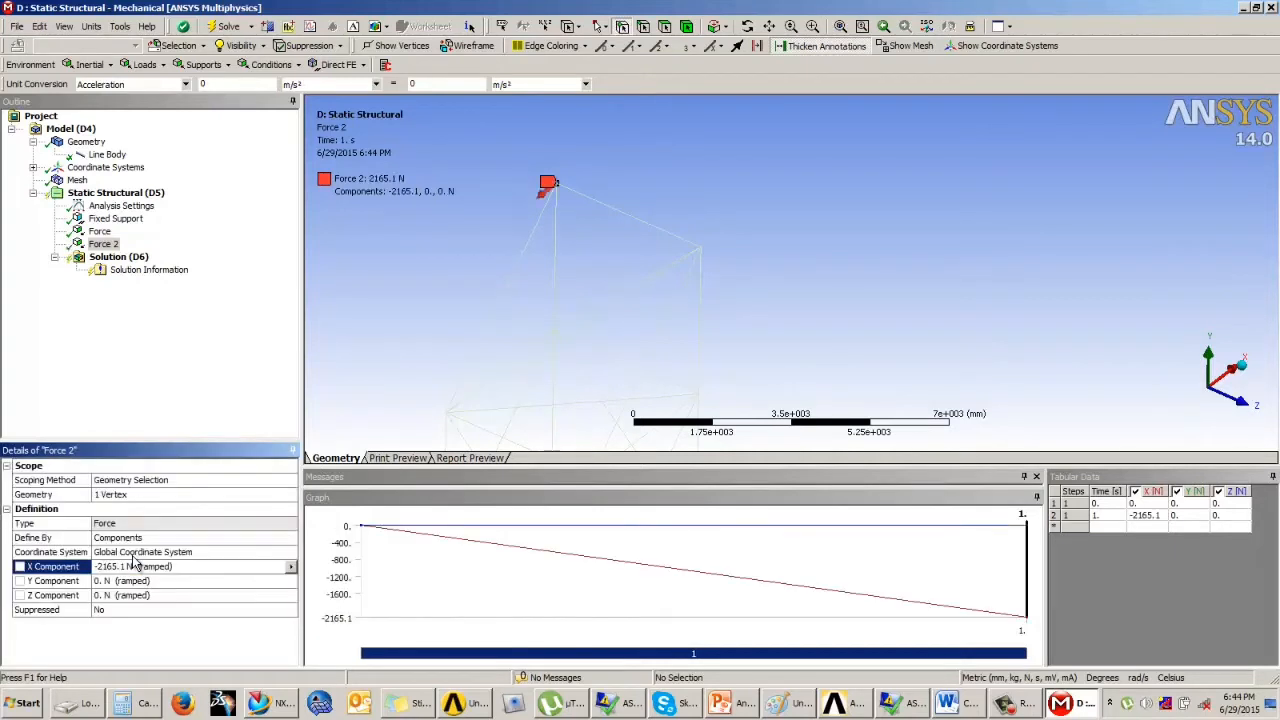
pyautogui.click(115, 581)
pyautogui.write('-12')
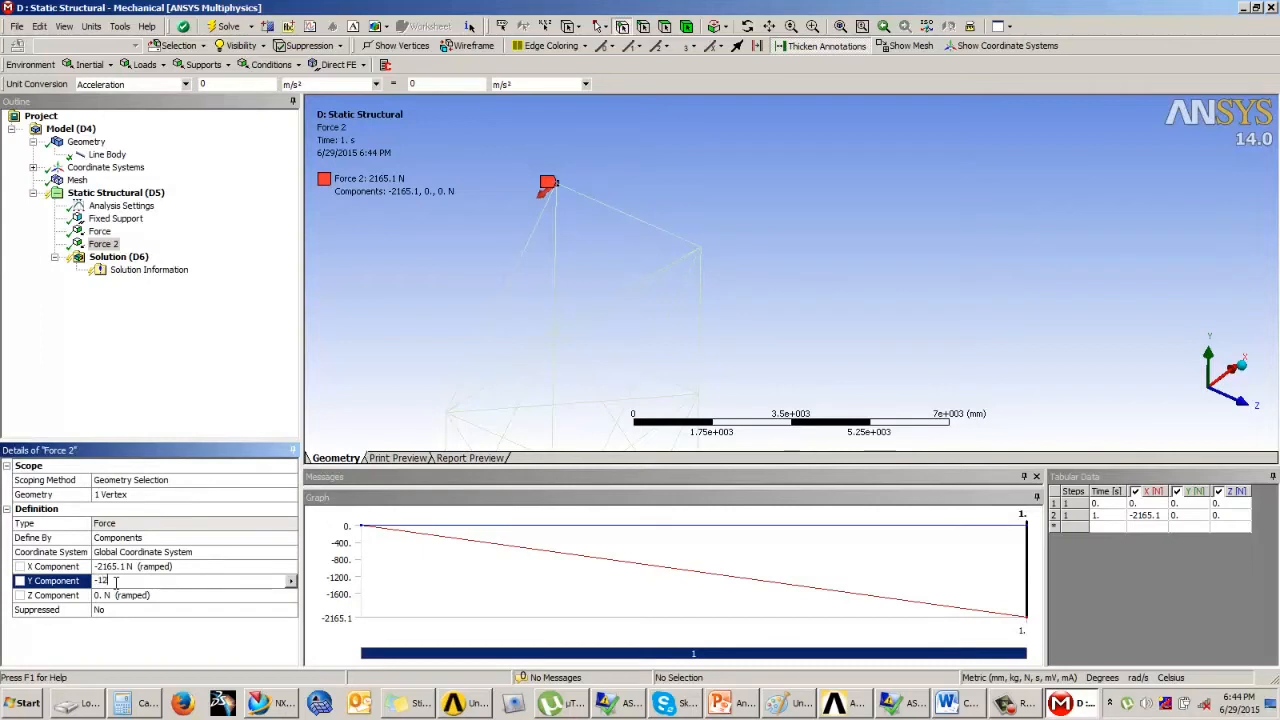
pyautogui.write('50')
pyautogui.press('Return')
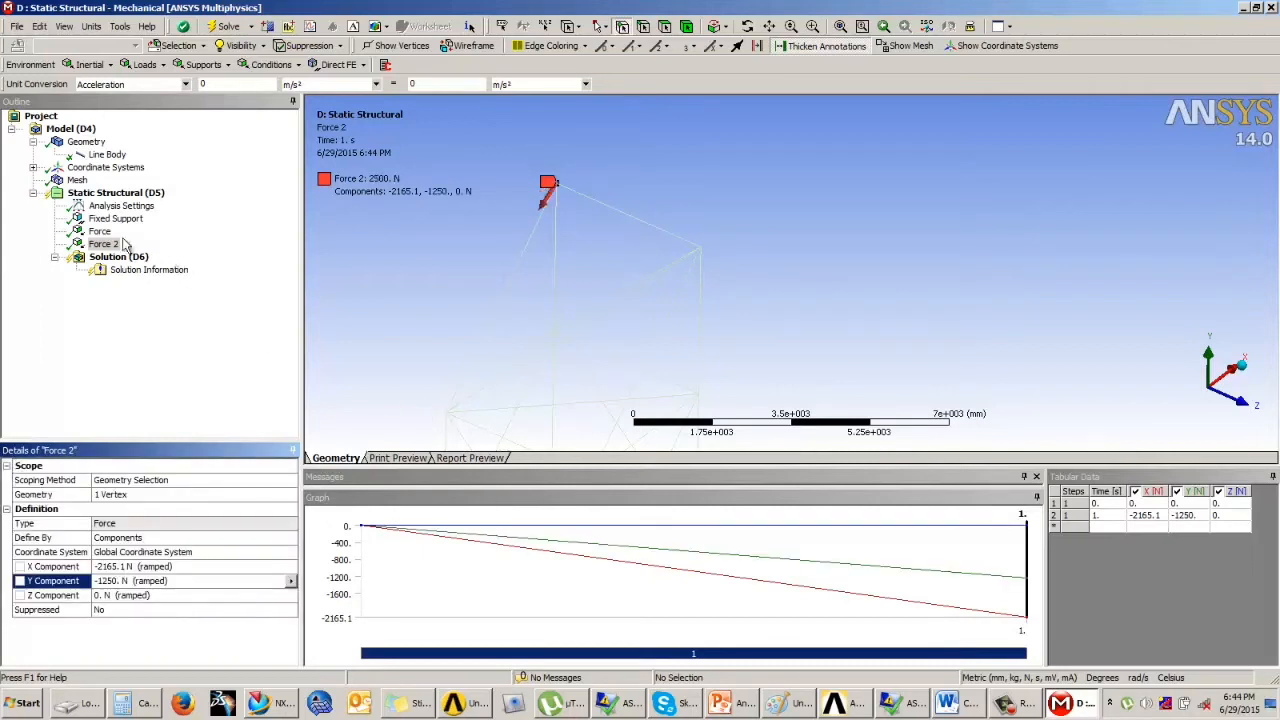
# - Display both forces and the fixed support together to check where they act on the truss
pyautogui.keyDown('ctrl'); pyautogui.click(100, 231); pyautogui.keyUp('ctrl')
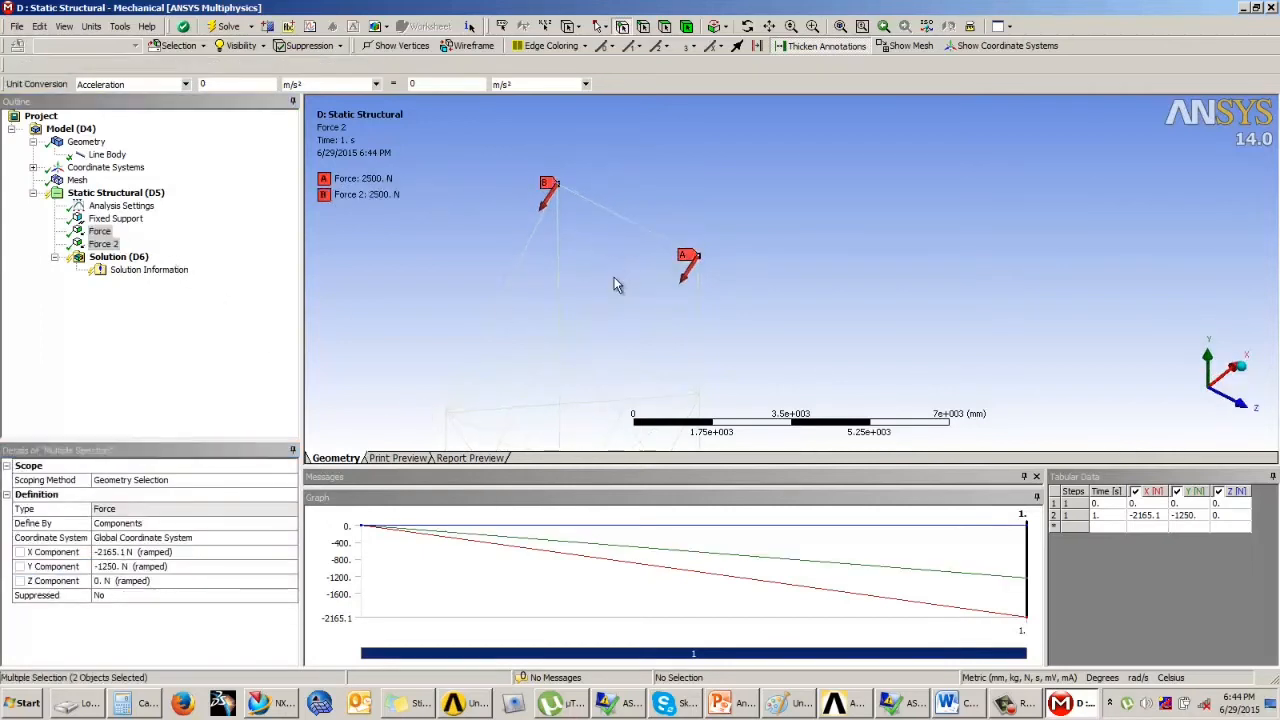
pyautogui.moveTo(615, 285); pyautogui.dragTo(663, 240, button='middle')
pyautogui.keyDown('ctrl'); pyautogui.click(115, 218); pyautogui.keyUp('ctrl')
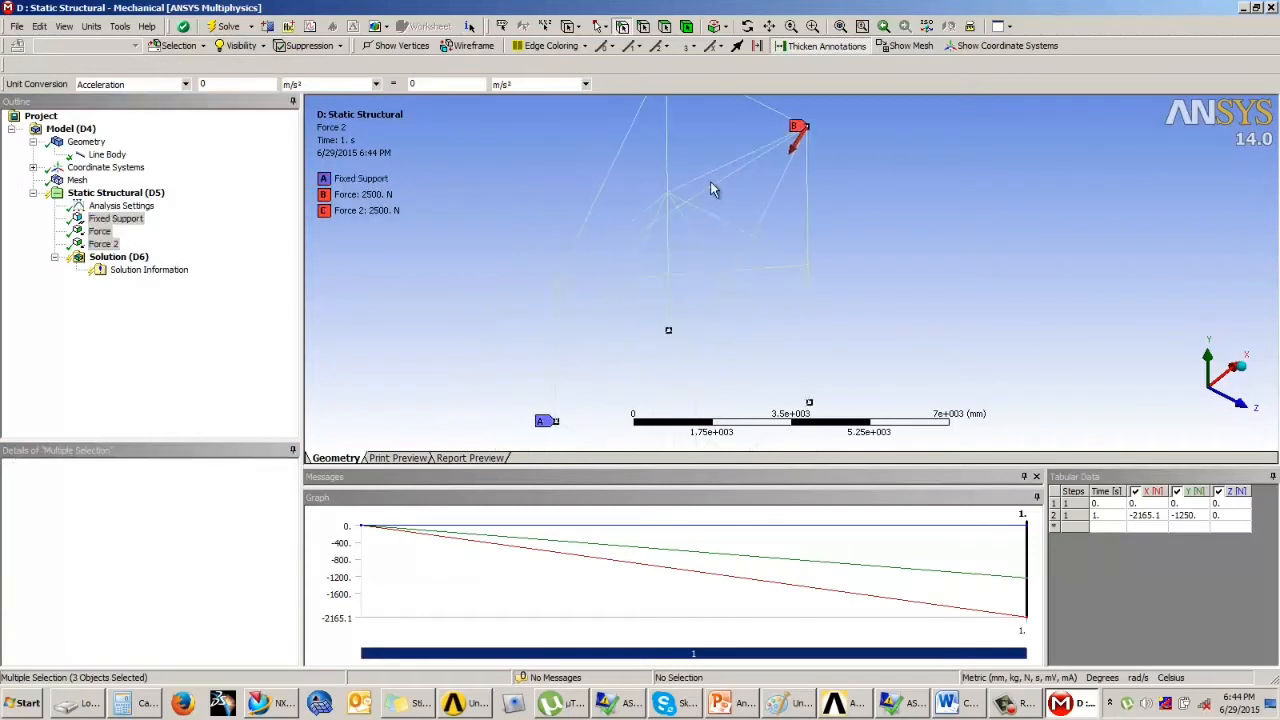
pyautogui.moveTo(710, 187); pyautogui.dragTo(751, 237, button='middle')
# - Add a total deformation result for all bodies to the solution
pyautogui.click(126, 259)
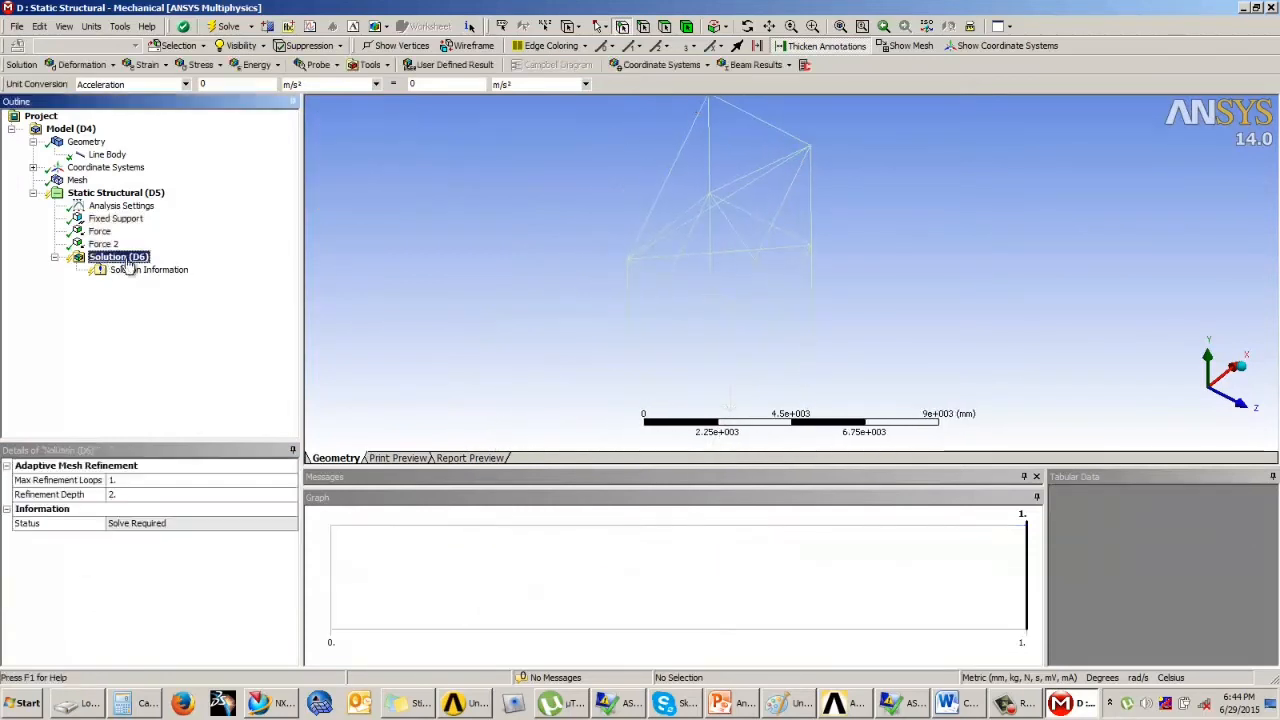
pyautogui.click(82, 64)
pyautogui.click(70, 83)
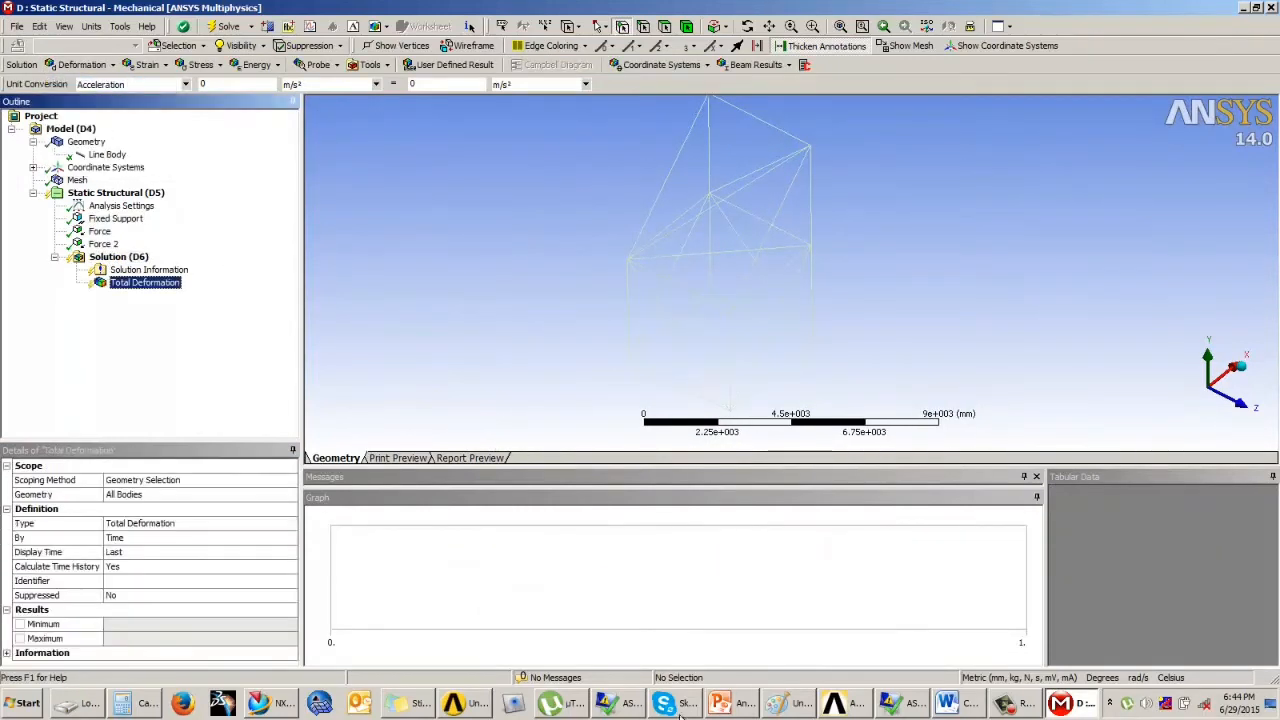
# - Switch to PowerPoint to review which results the Example 4 slide asks for, and return to Mechanical
pyautogui.click(733, 705)
pyautogui.click(467, 376)
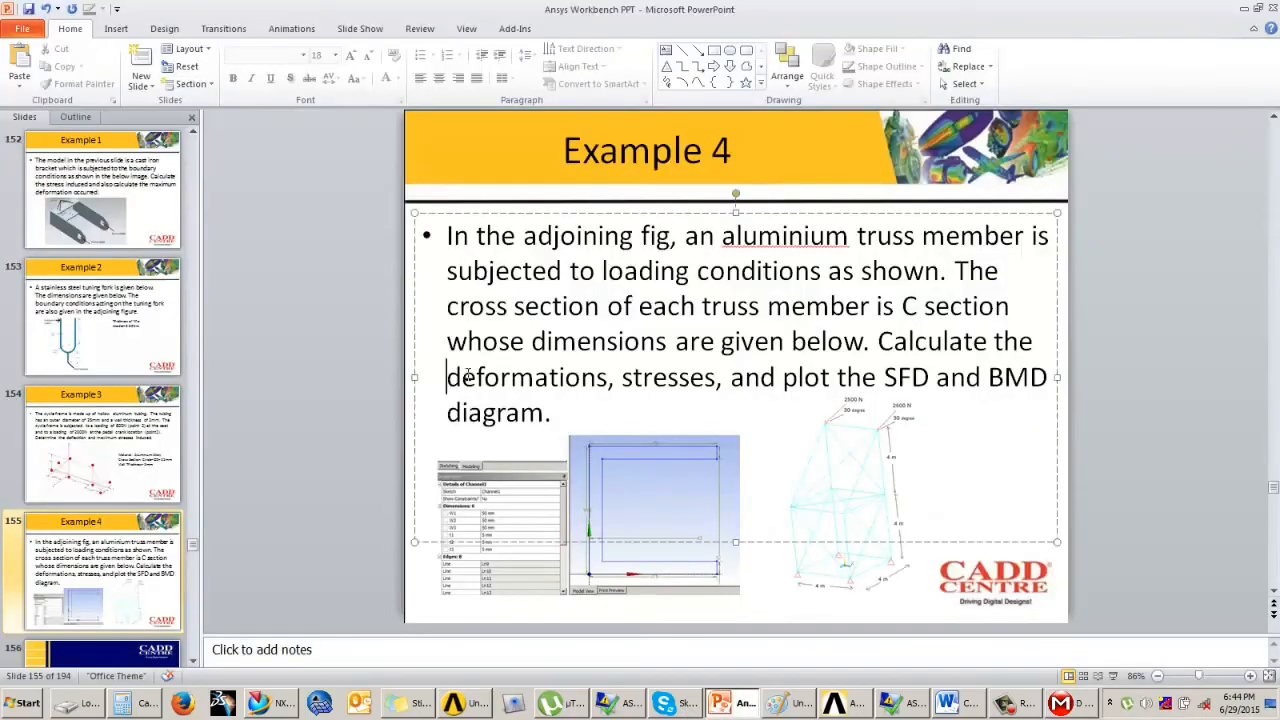
pyautogui.moveTo(467, 376); pyautogui.dragTo(712, 378)
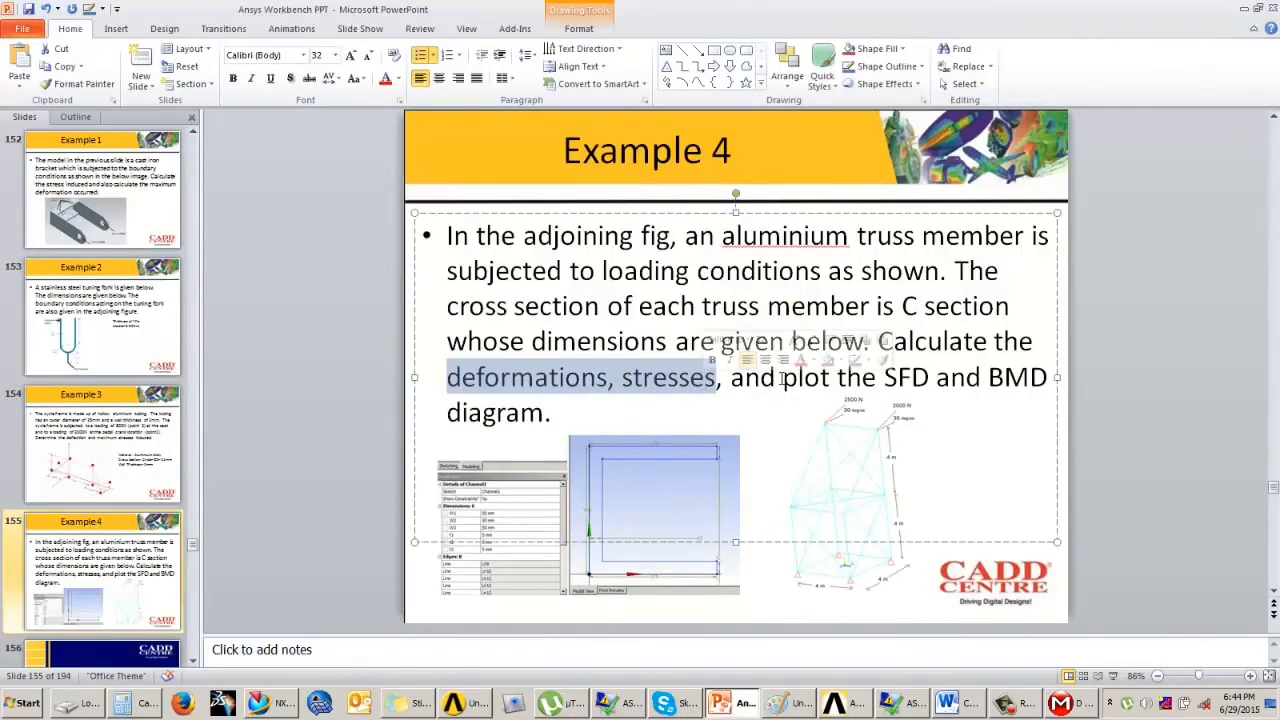
pyautogui.click(783, 378)
pyautogui.click(1099, 434)
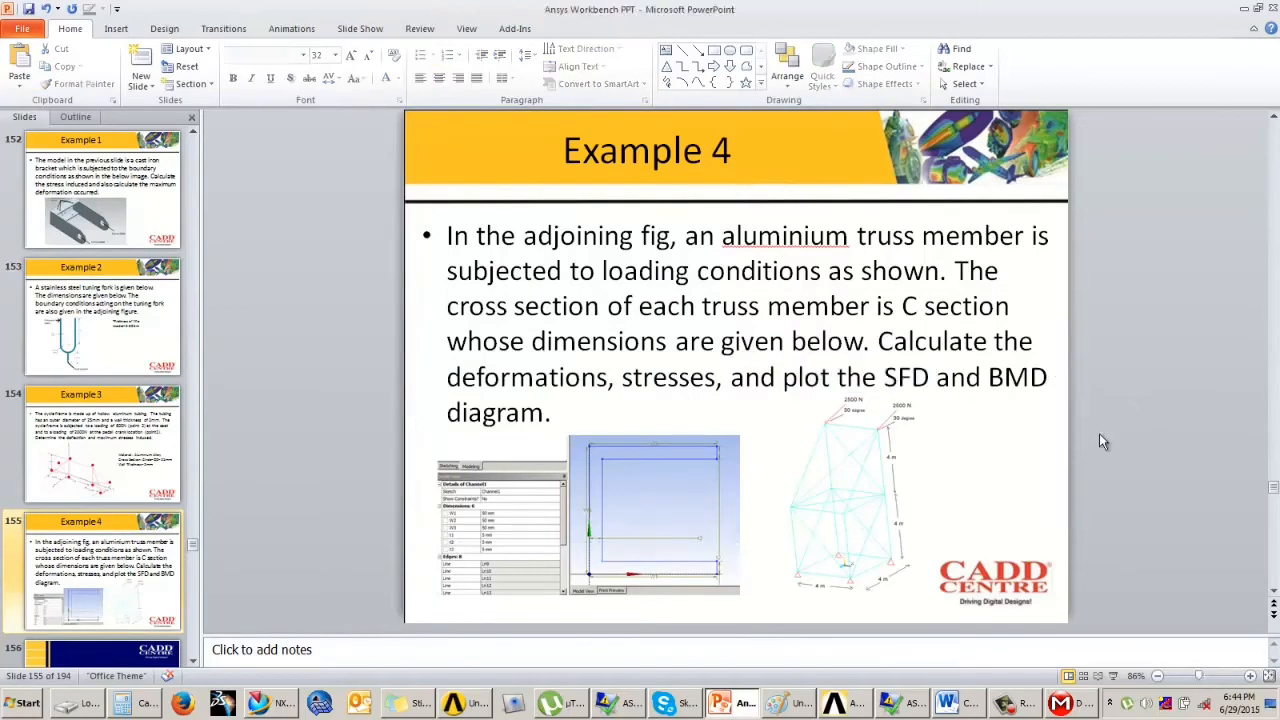
pyautogui.click(1066, 706)
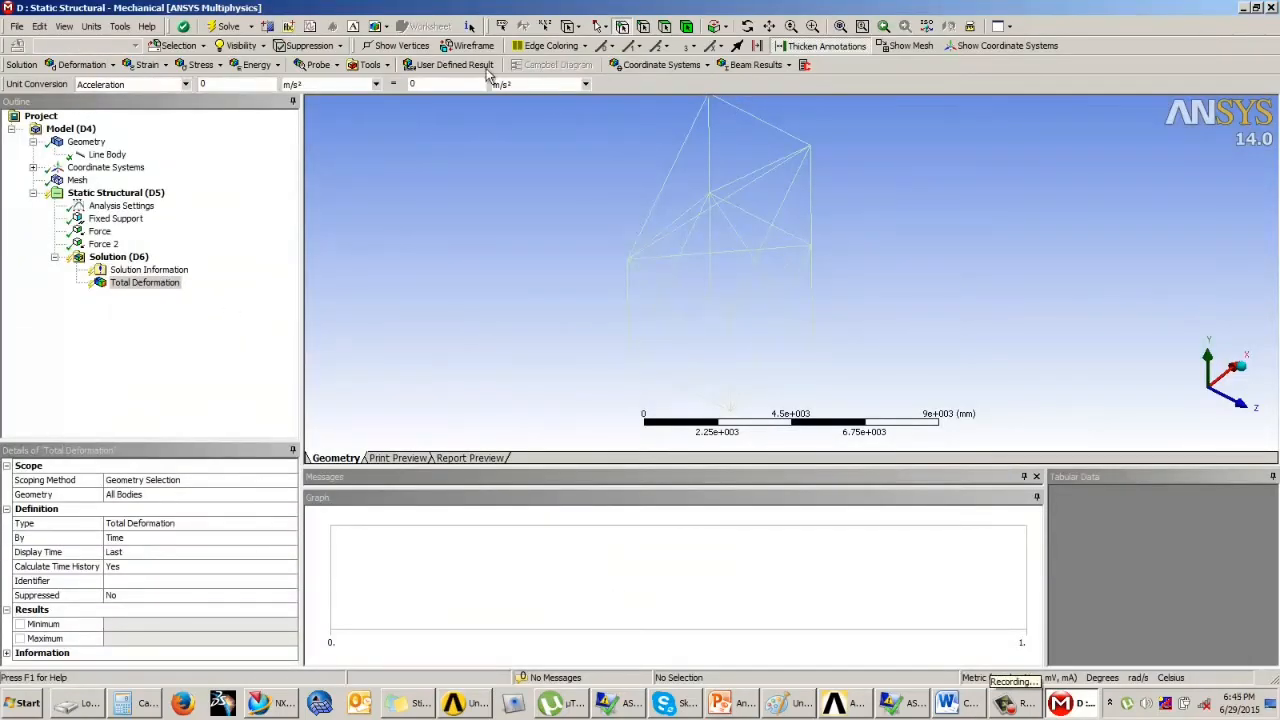
# - Add a Beam Tool to the solution and show its stress results
pyautogui.click(370, 64)
pyautogui.click(379, 133)
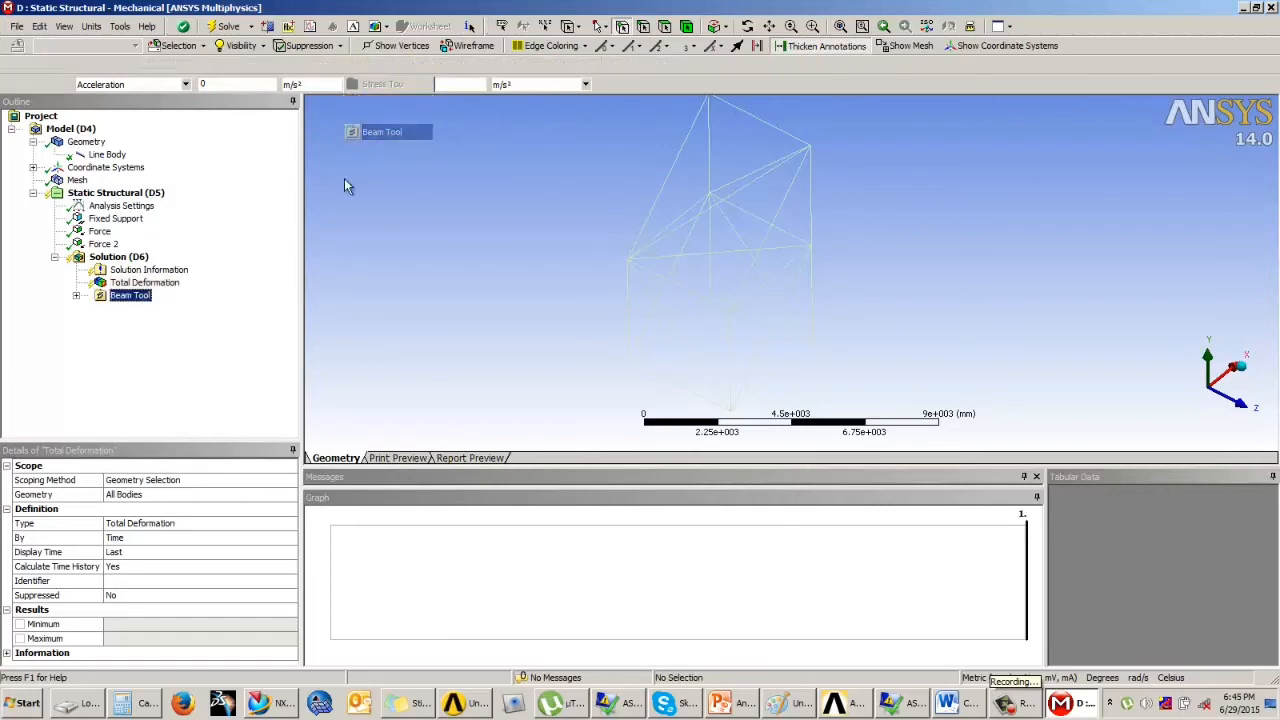
pyautogui.click(76, 295)
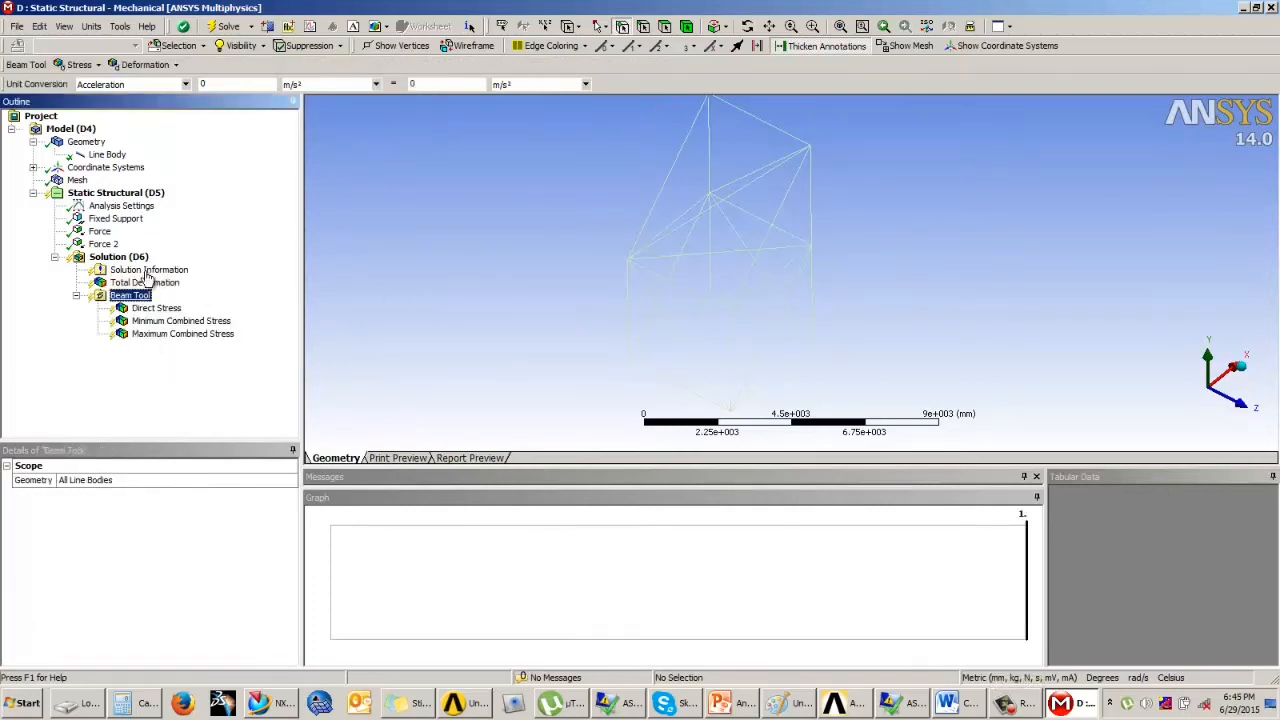
# - Add a total shear-moment diagram to the solution and open its path setting
pyautogui.click(118, 257)
pyautogui.click(755, 65)
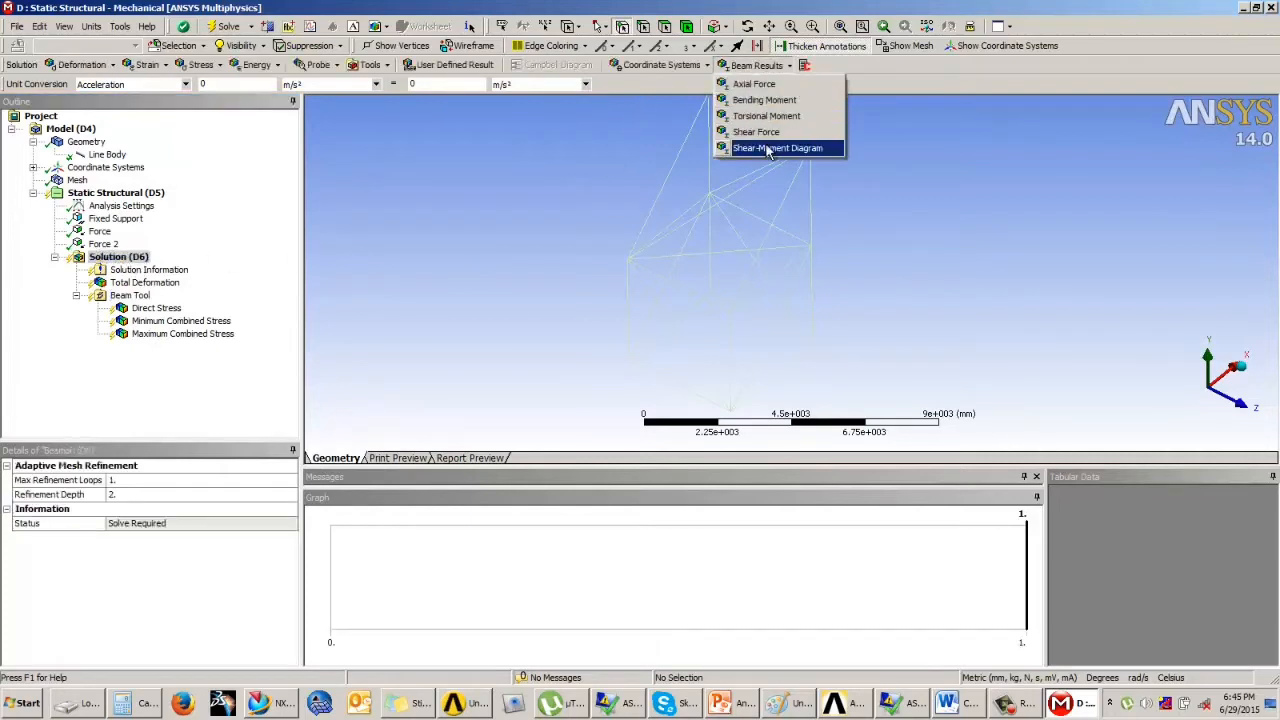
pyautogui.click(768, 148)
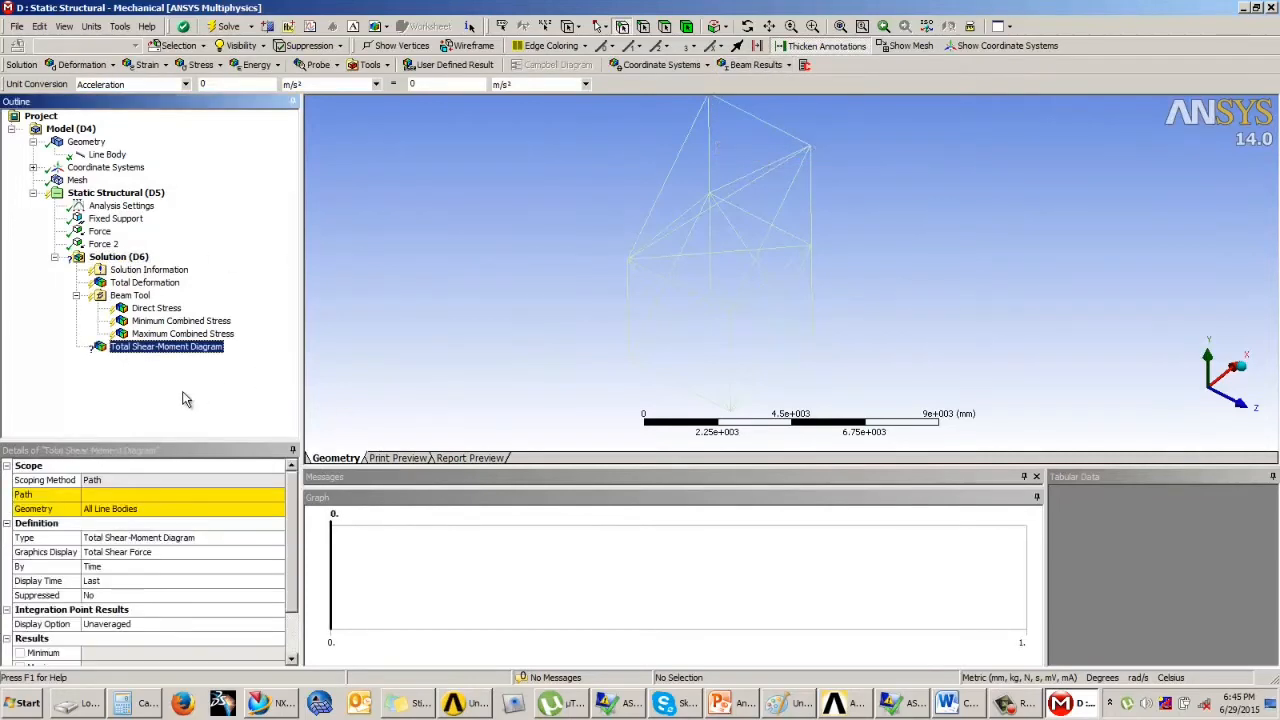
pyautogui.click(86, 497)
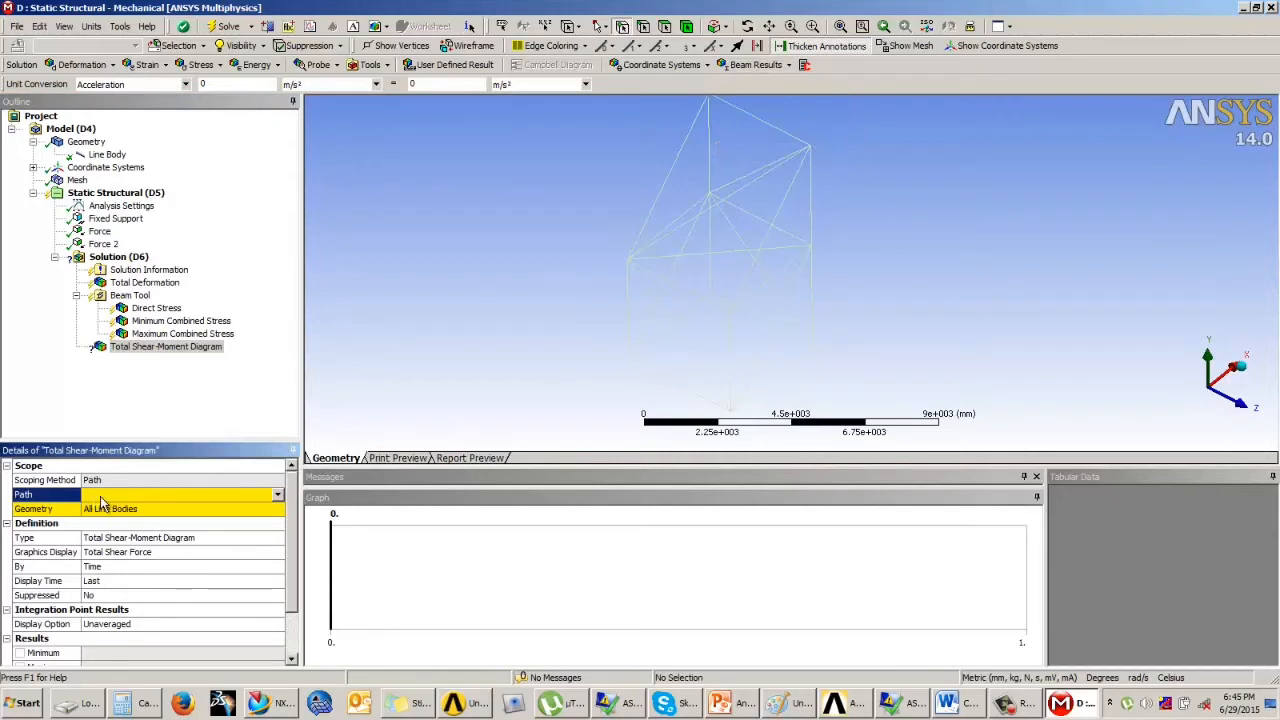
pyautogui.rightClick(127, 348)
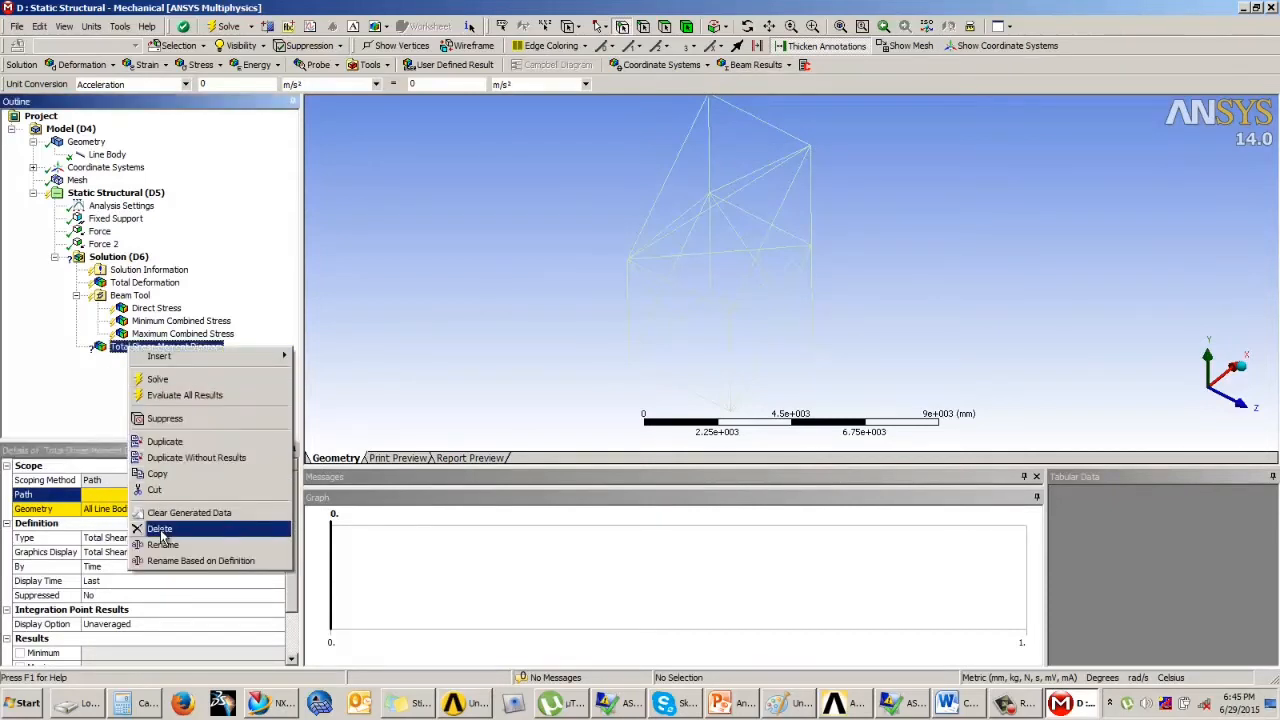
pyautogui.click(58, 398)
# - Add construction geometry to the model
pyautogui.click(71, 131)
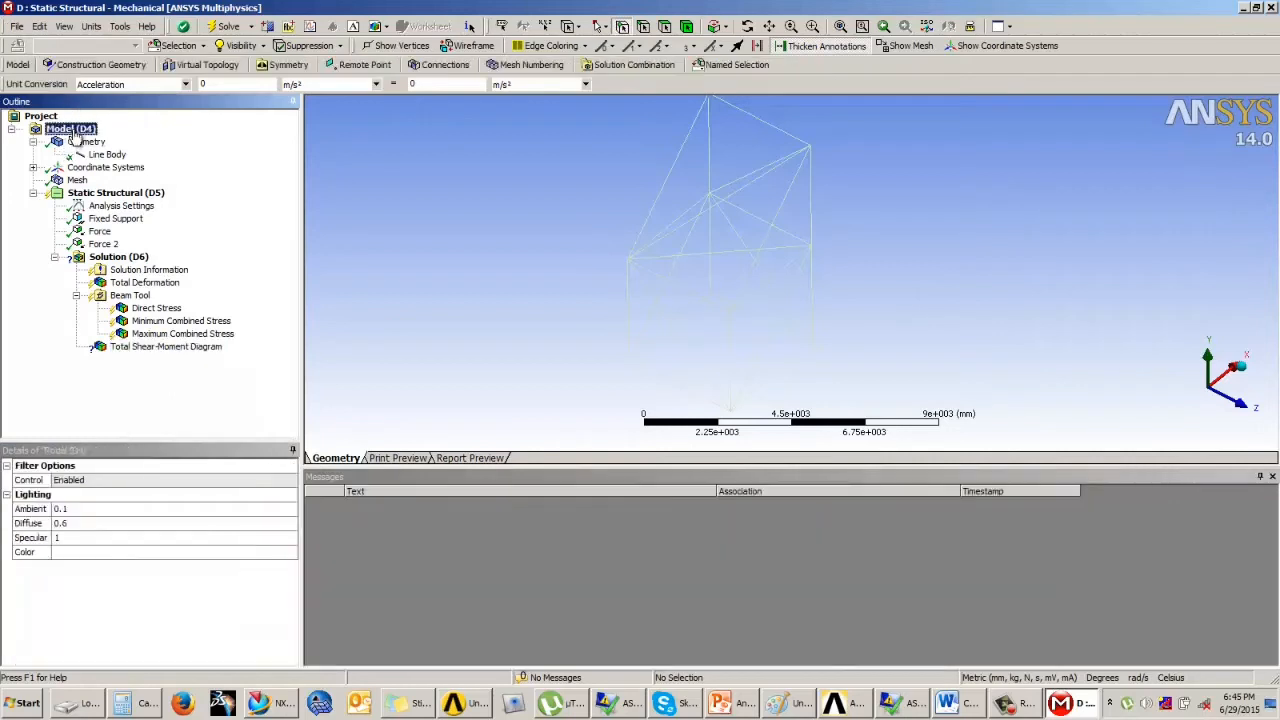
pyautogui.click(103, 66)
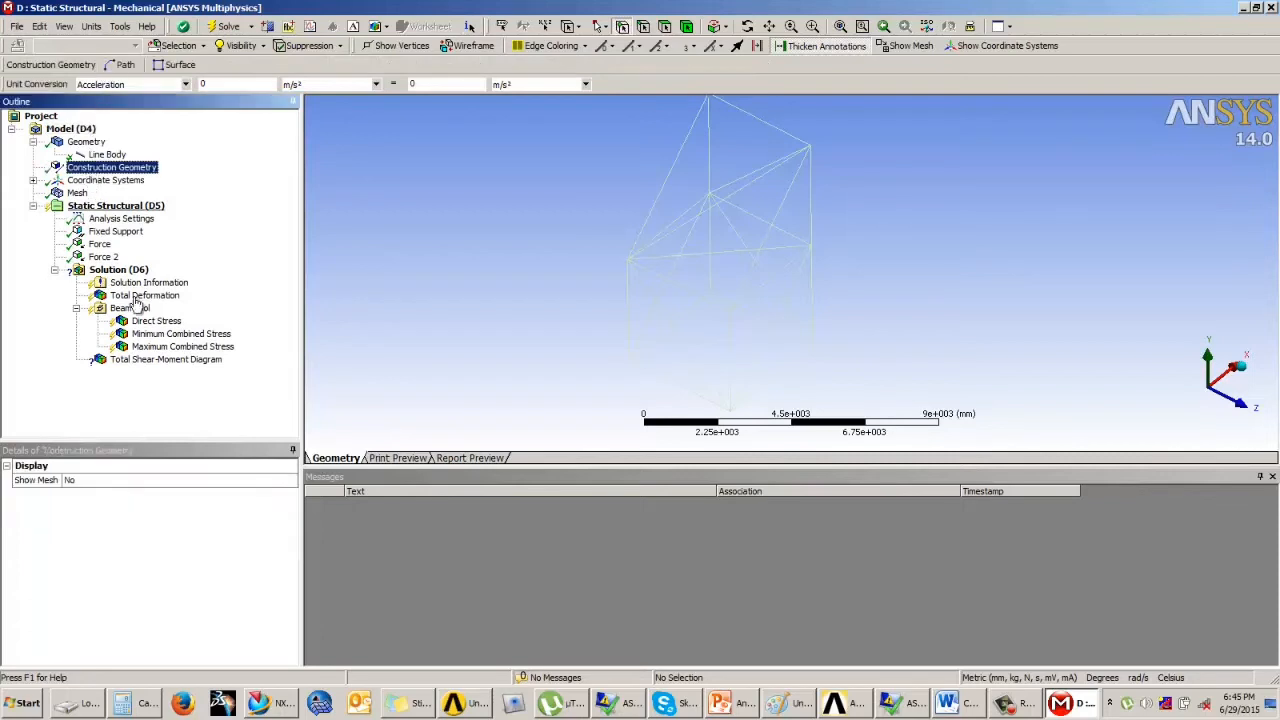
pyautogui.click(111, 168)
# - Insert a path in the construction geometry and keep its type as Two Points
pyautogui.rightClick(112, 172)
pyautogui.moveTo(170, 176)
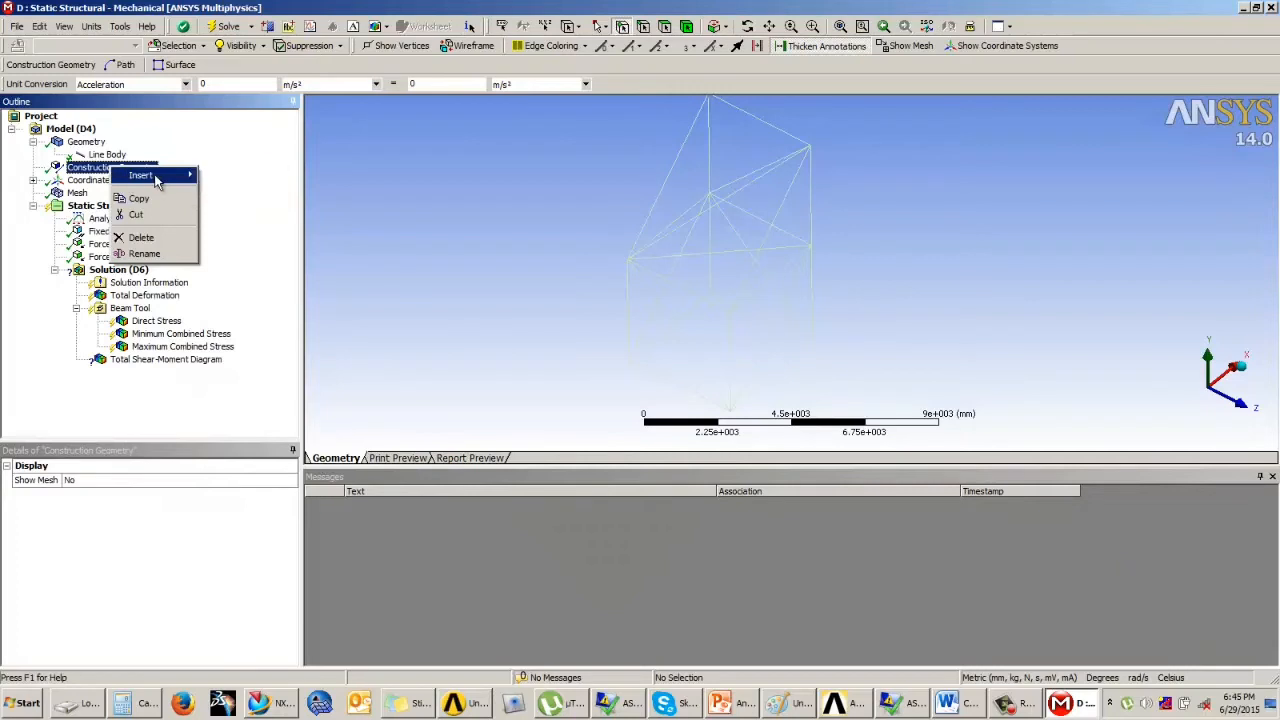
pyautogui.click(220, 176)
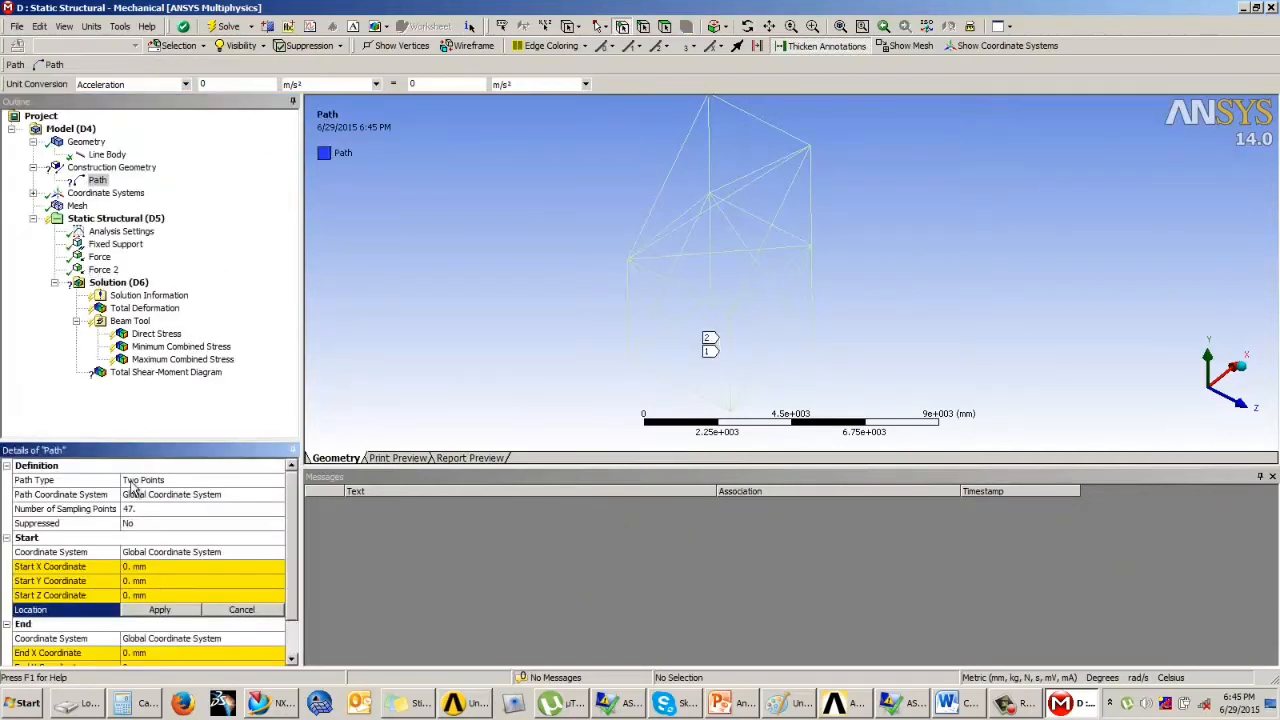
pyautogui.click(183, 484)
pyautogui.click(277, 480)
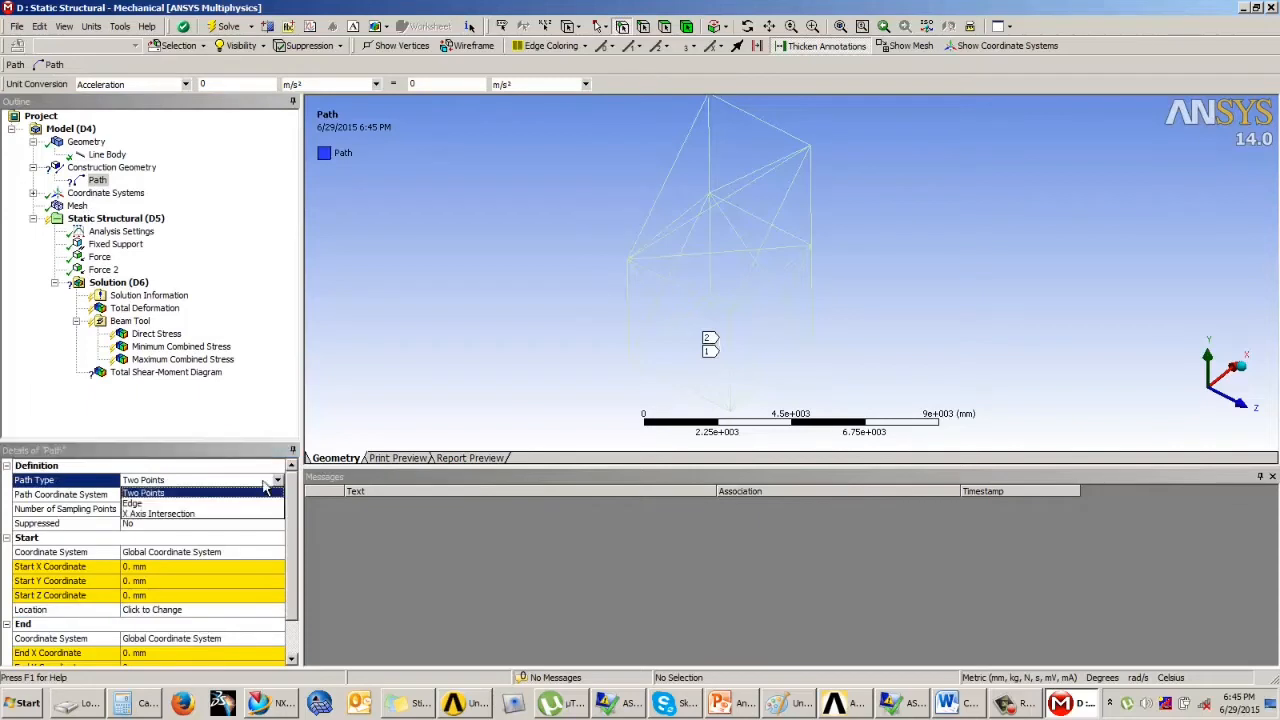
pyautogui.click(145, 490)
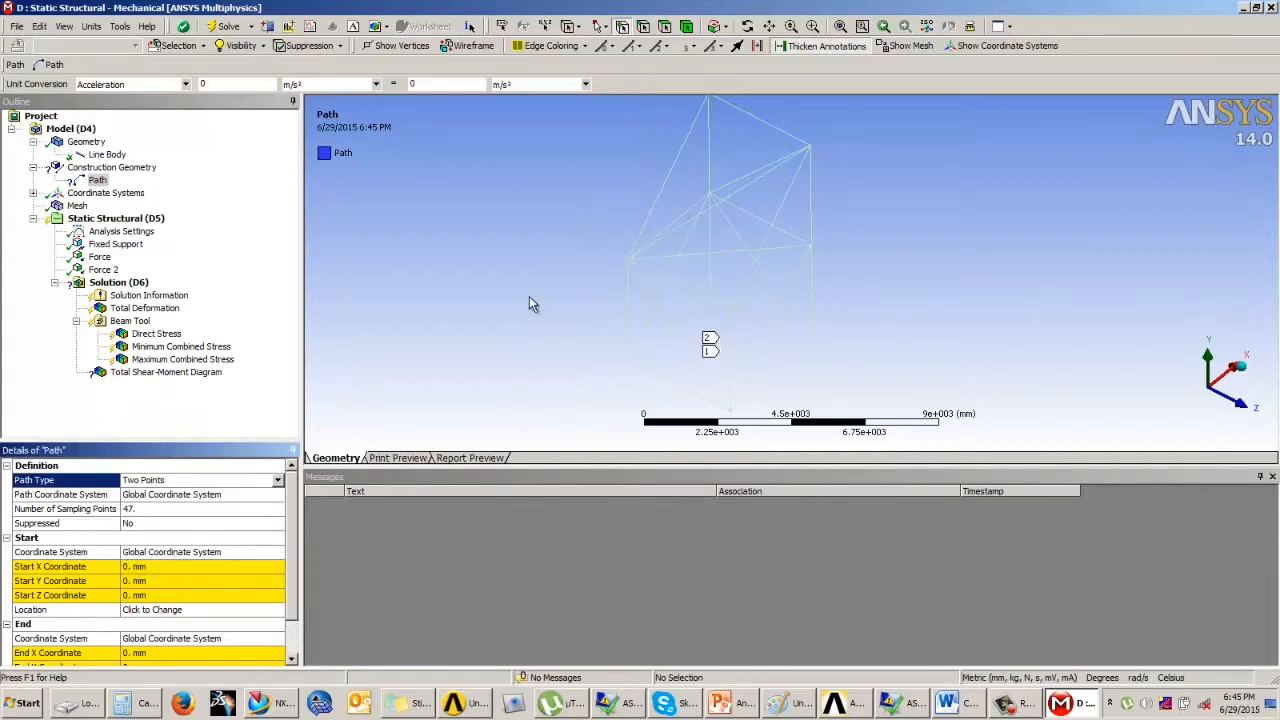
# - Try to set the path's end location from the two vertices at opposite ends of a mid-height truss diagonal
pyautogui.moveTo(650, 285)
pyautogui.mouseDown(button='middle')
pyautogui.moveTo(694, 263)
pyautogui.moveTo(669, 280)
pyautogui.mouseUp(button='middle')
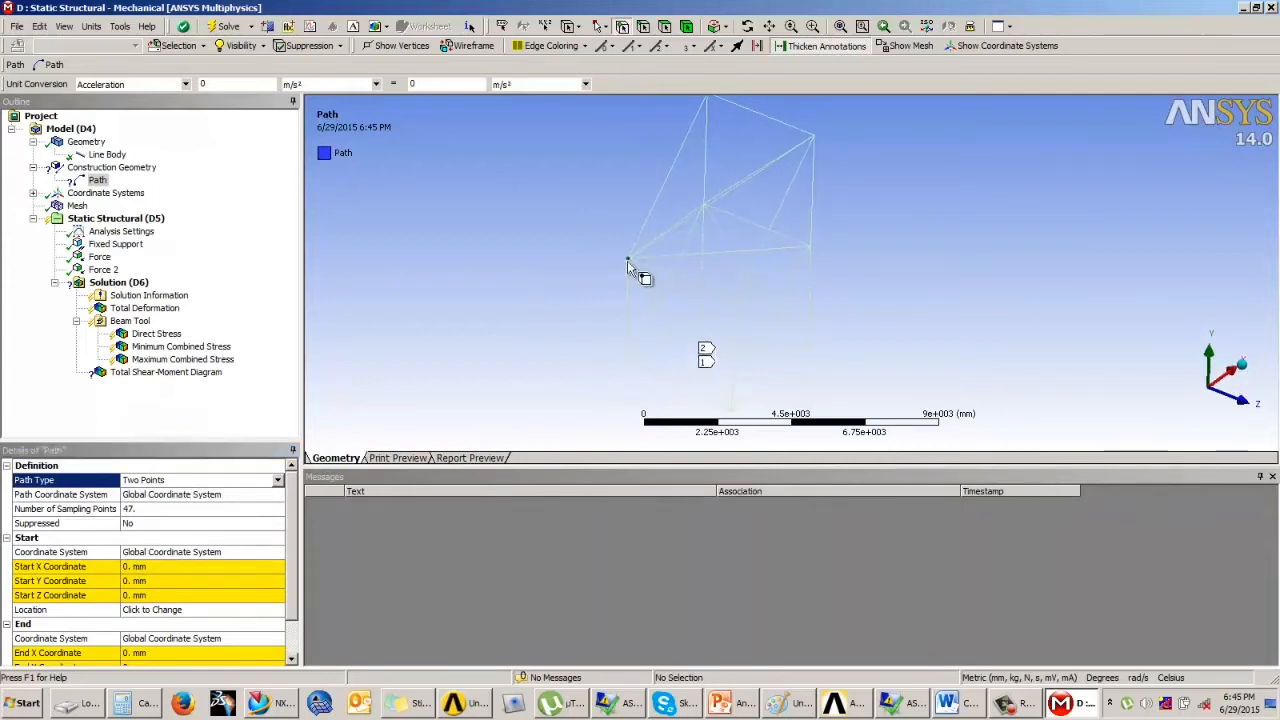
pyautogui.click(647, 266)
pyautogui.keyDown('ctrl'); pyautogui.click(806, 249); pyautogui.keyUp('ctrl')
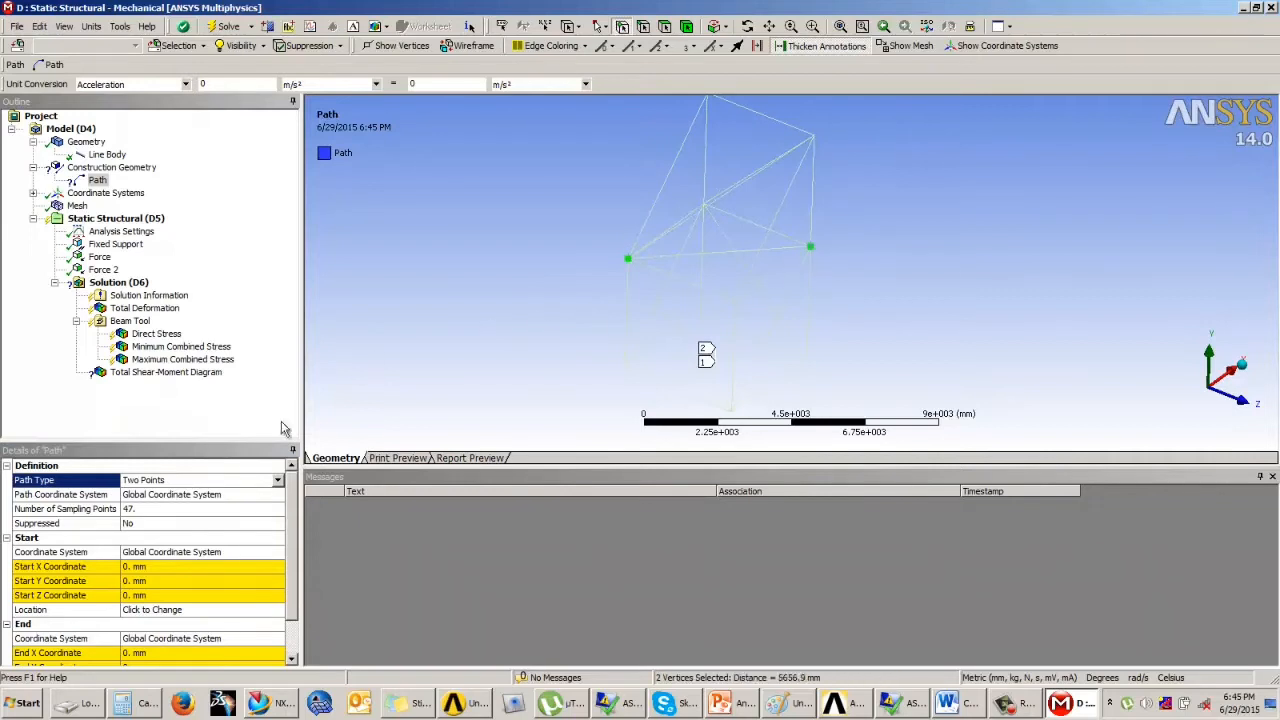
pyautogui.scroll(-3, 245, 525)
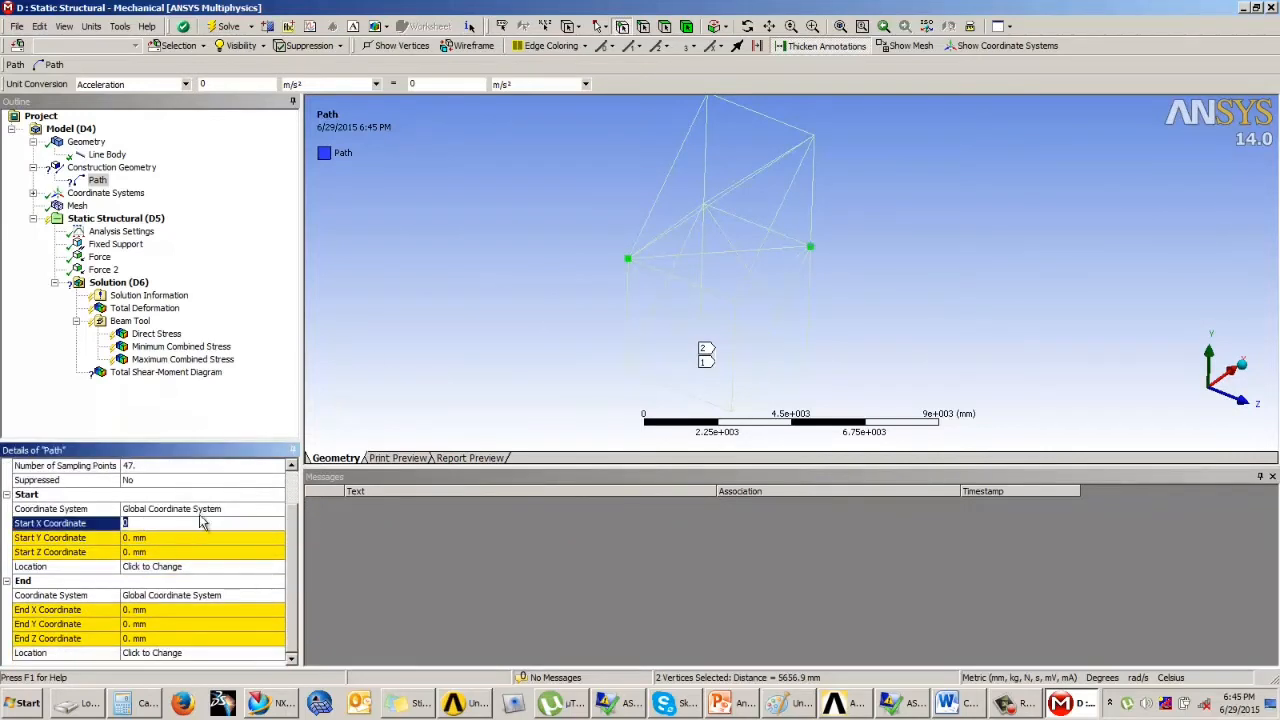
pyautogui.click(200, 509)
pyautogui.click(277, 509)
pyautogui.click(163, 525)
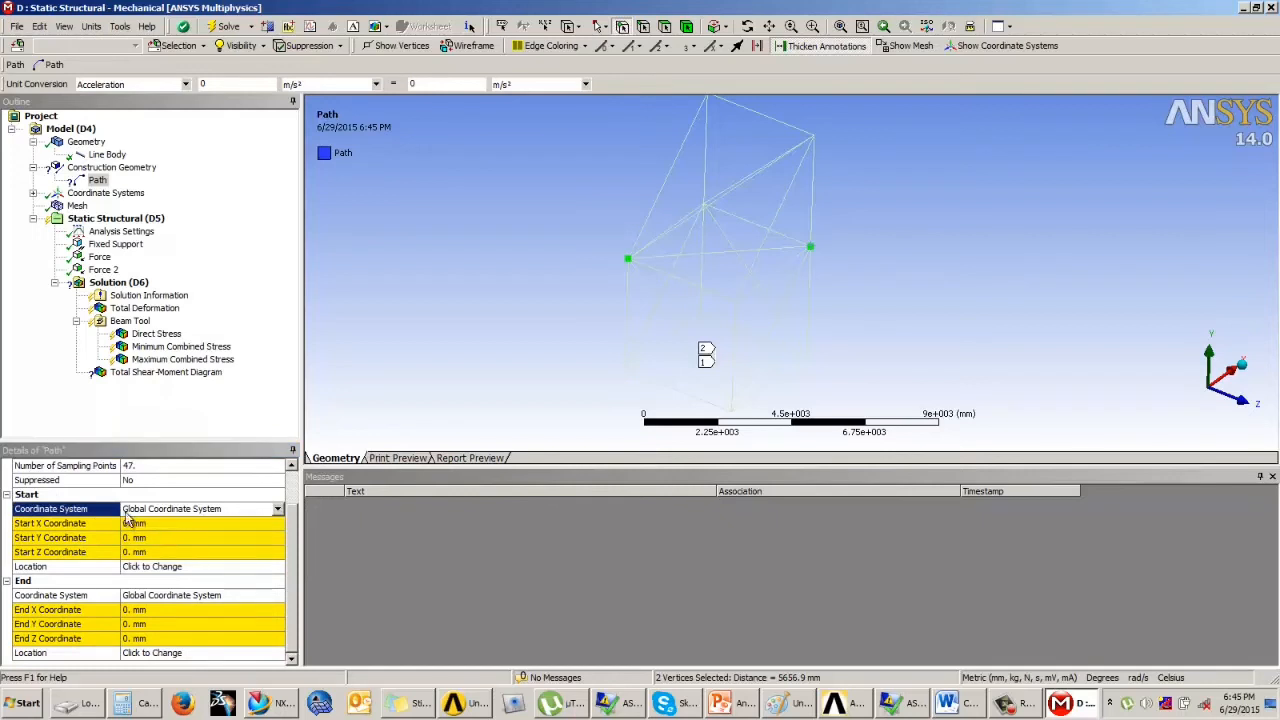
pyautogui.scroll(3, 292, 528)
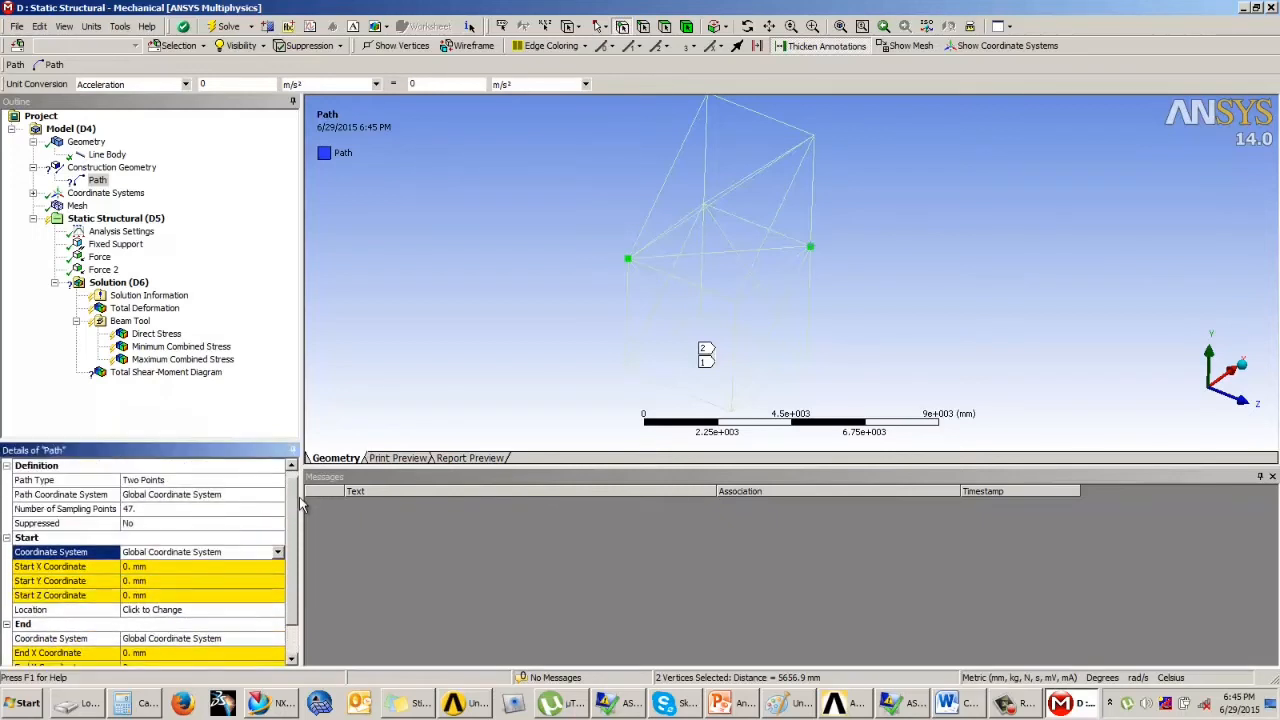
pyautogui.click(180, 610)
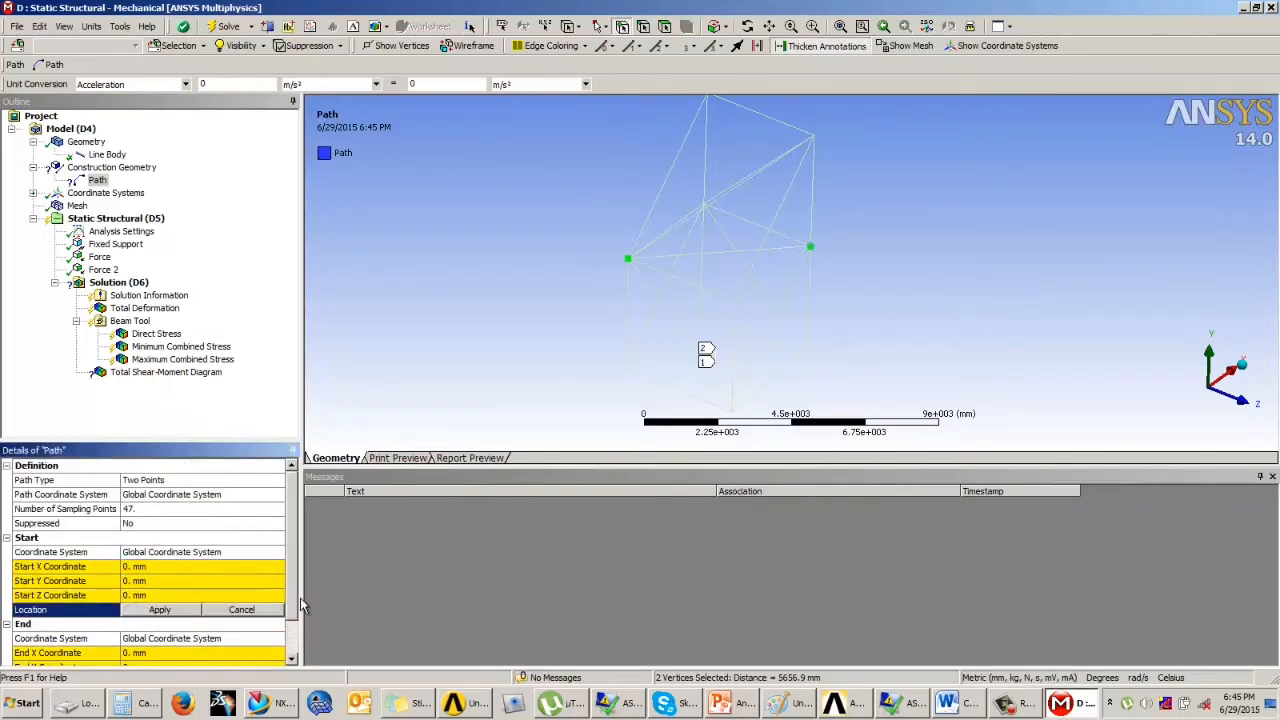
pyautogui.click(291, 659)
pyautogui.click(180, 654)
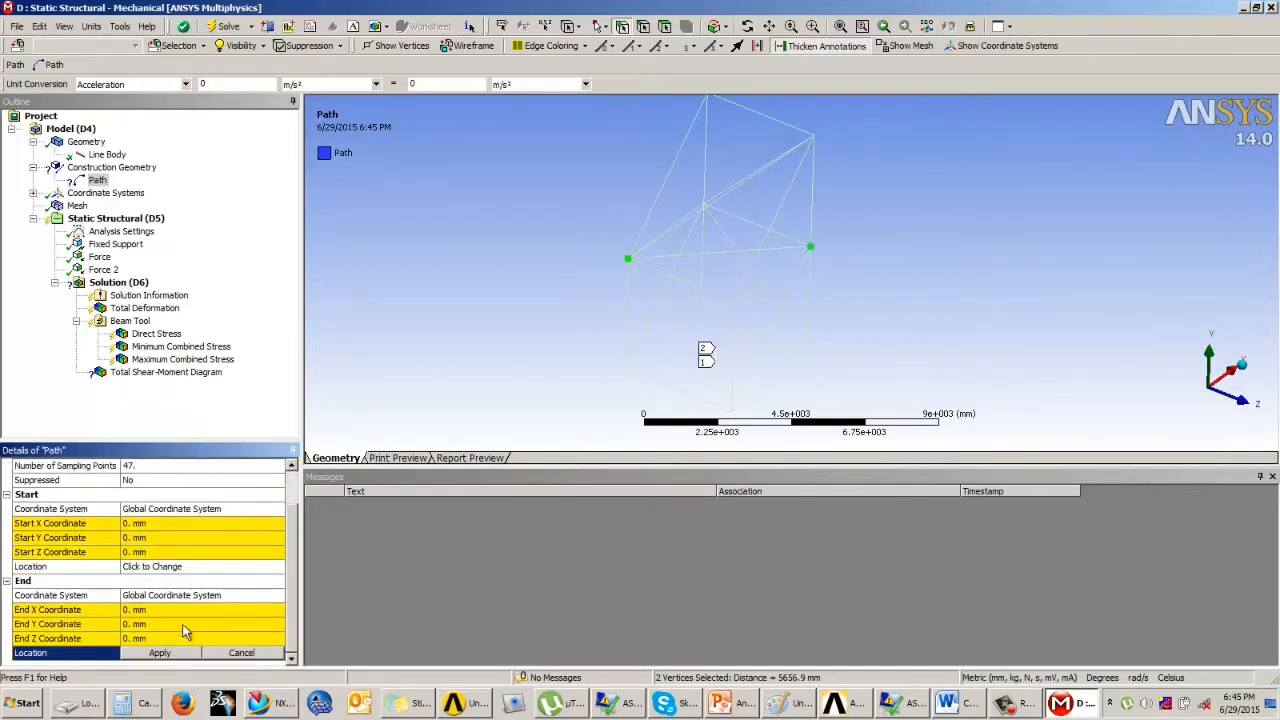
pyautogui.click(171, 651)
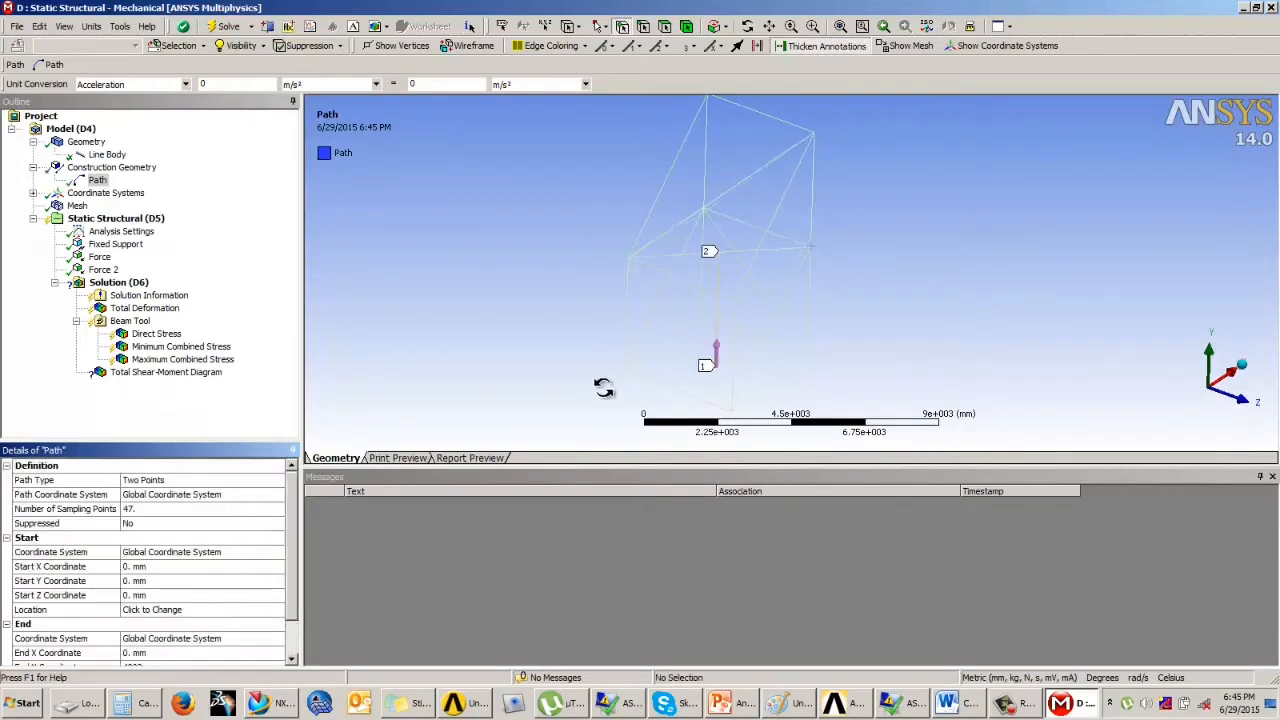
# - Delete the two-point path from the construction geometry
pyautogui.moveTo(603, 388); pyautogui.dragTo(643, 400, button='middle')
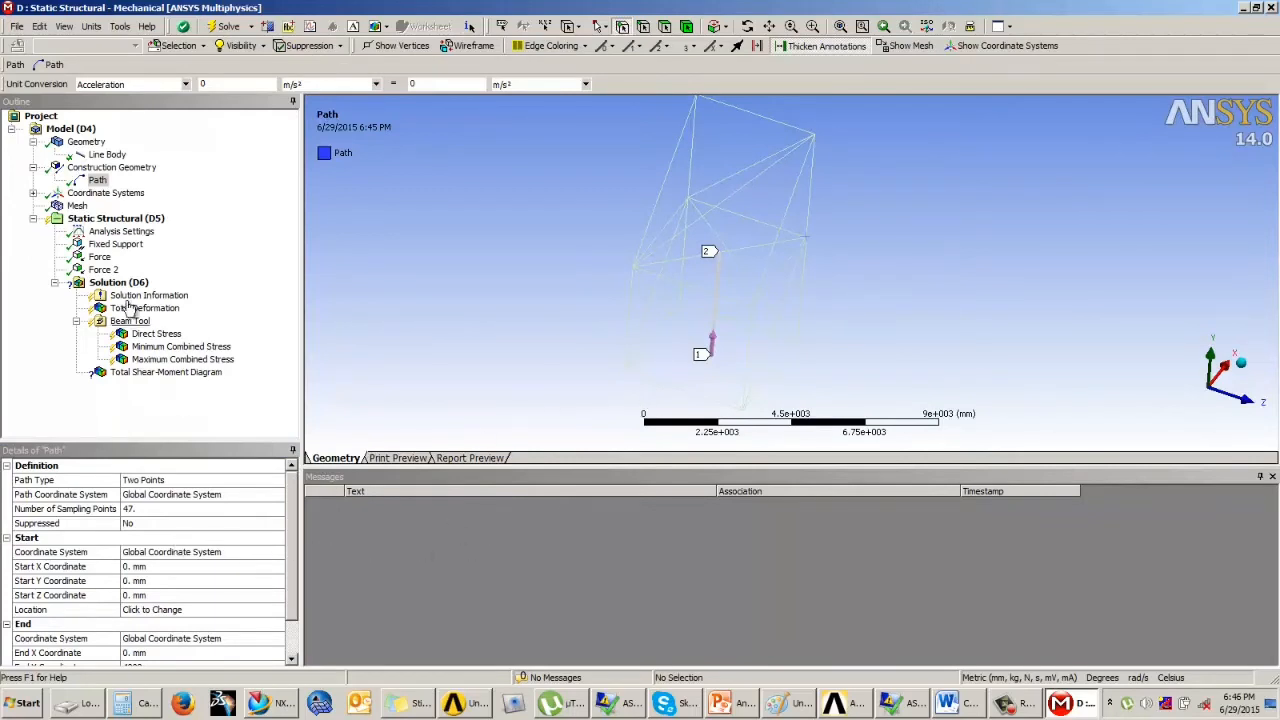
pyautogui.rightClick(97, 180)
pyautogui.click(122, 350)
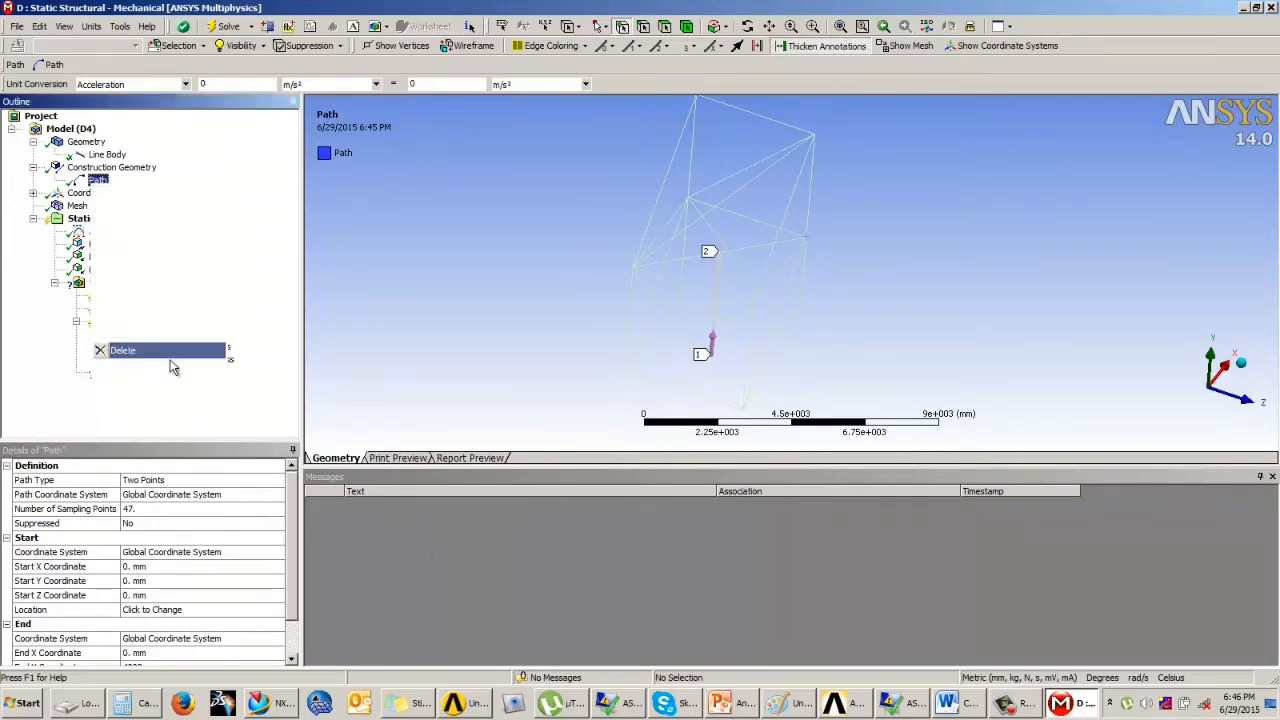
pyautogui.press('Return')
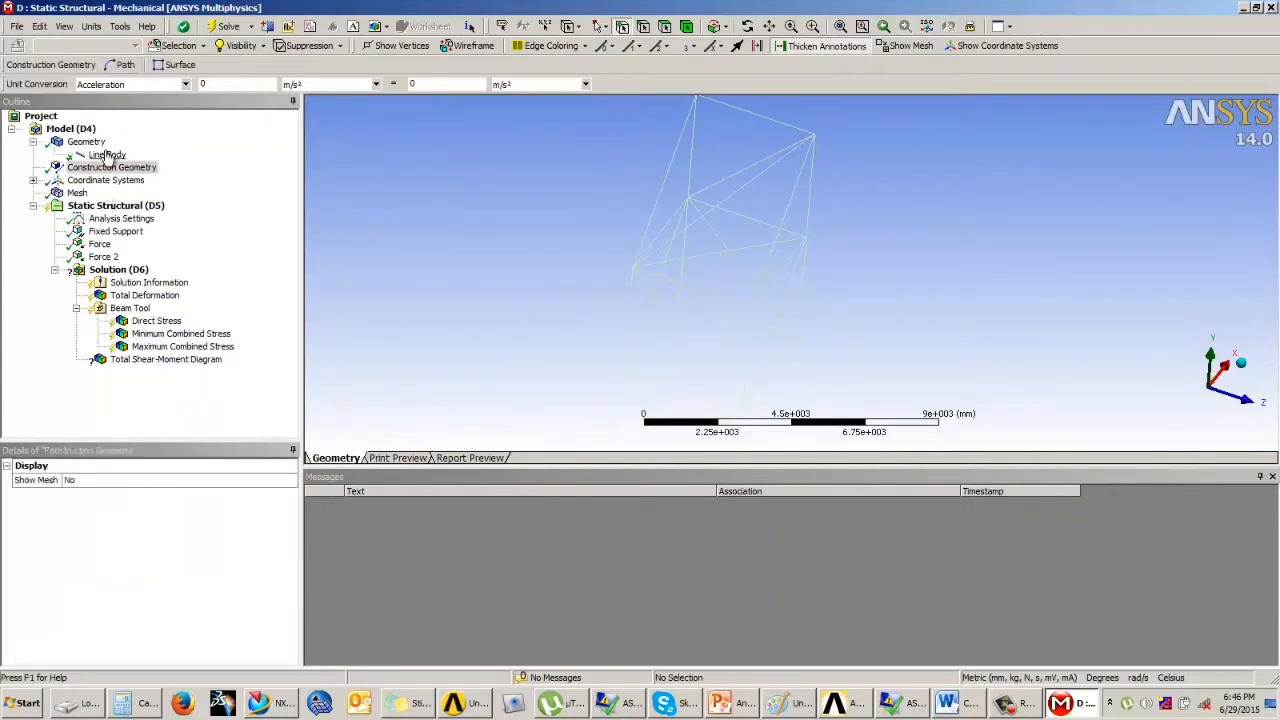
# - Insert a new path in the construction geometry and set its type to Edge
pyautogui.click(122, 64)
pyautogui.click(97, 181)
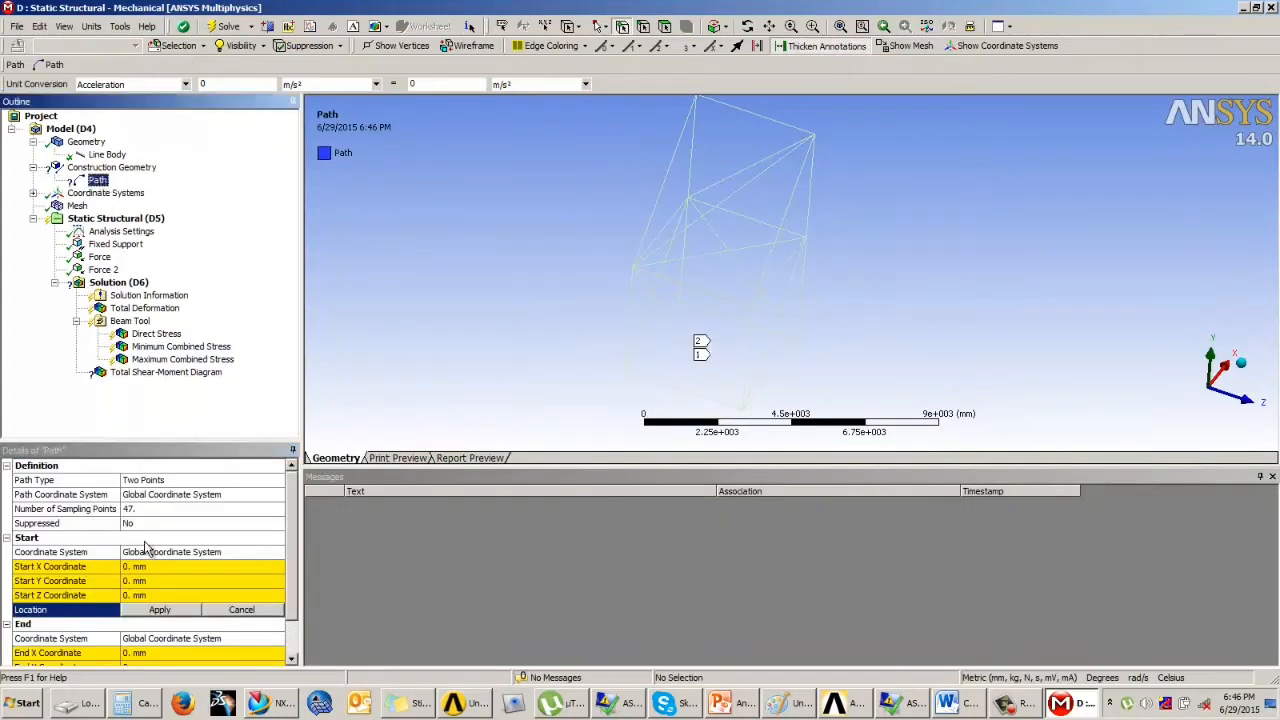
pyautogui.click(170, 484)
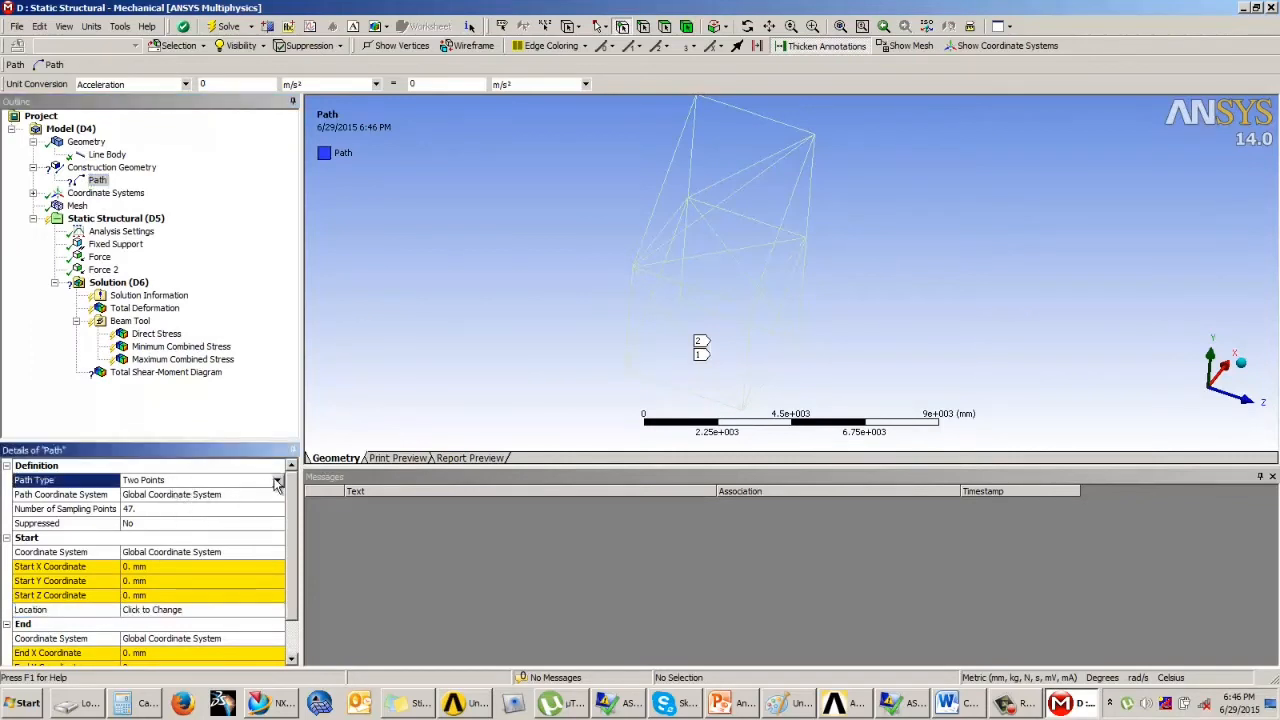
pyautogui.click(277, 482)
pyautogui.click(197, 509)
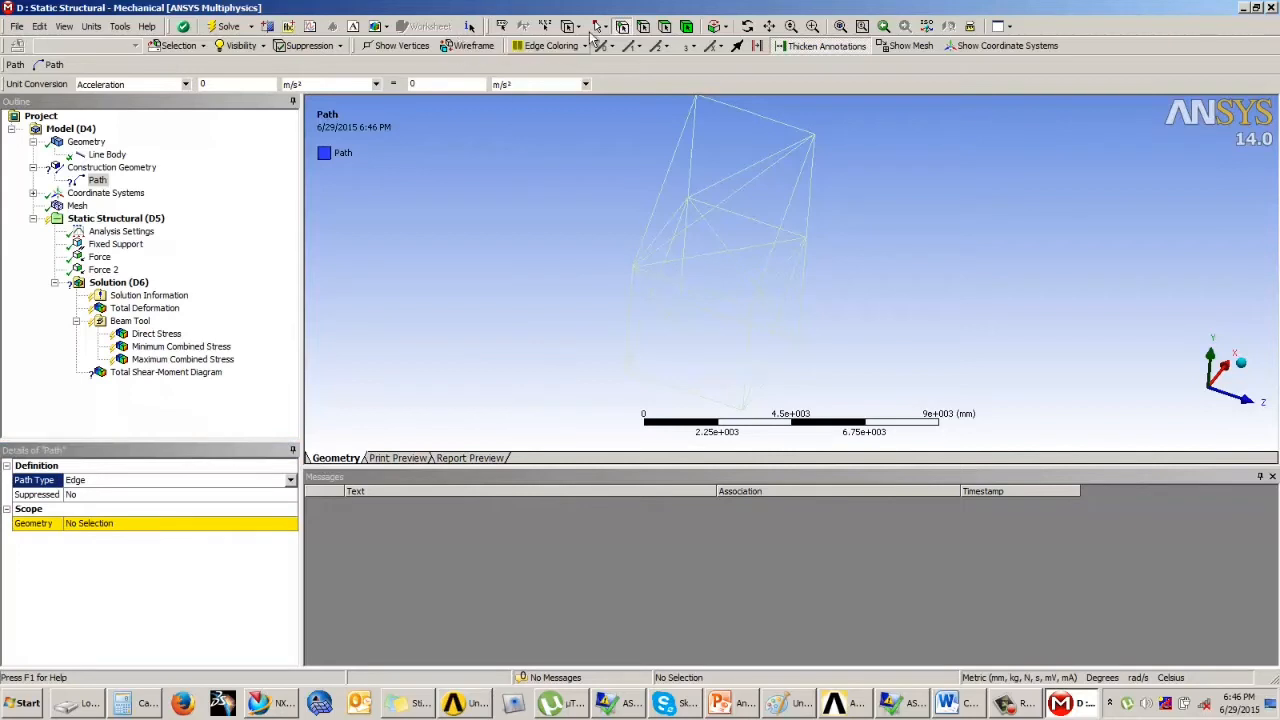
# - Scope the edge path to a single horizontal truss member at mid-height
pyautogui.click(643, 26)
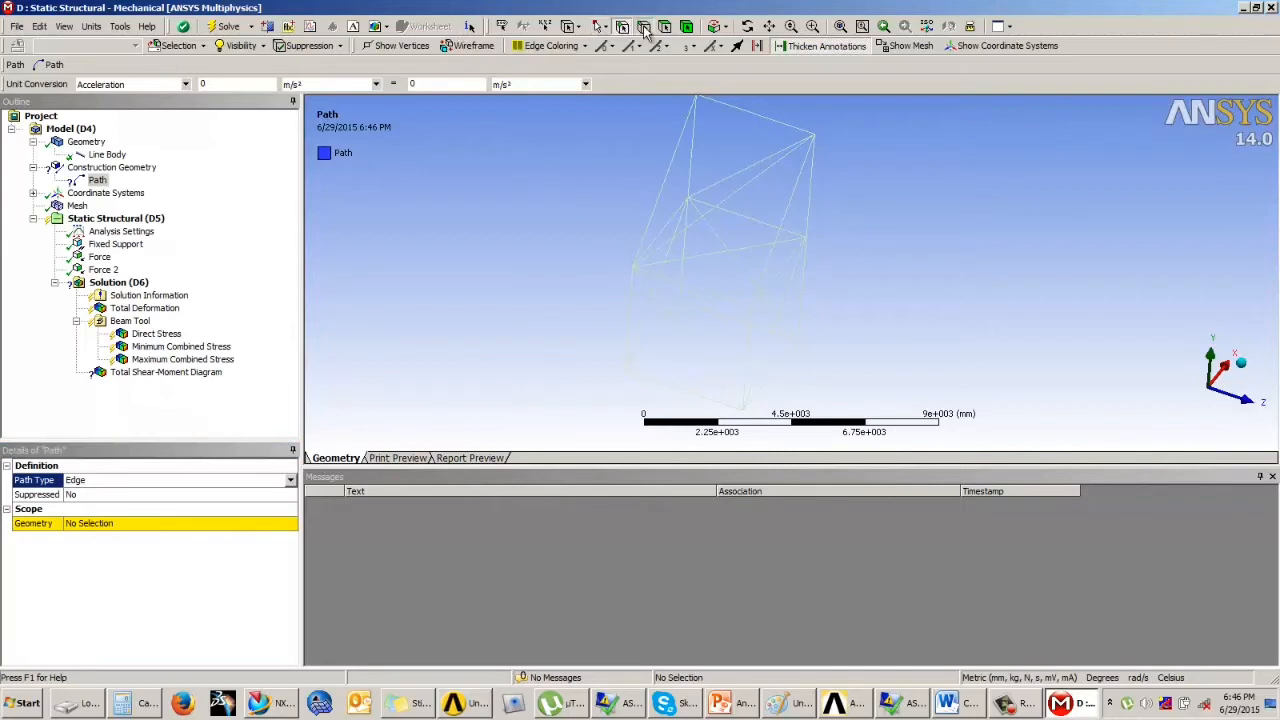
pyautogui.click(698, 289)
pyautogui.click(113, 528)
pyautogui.click(115, 526)
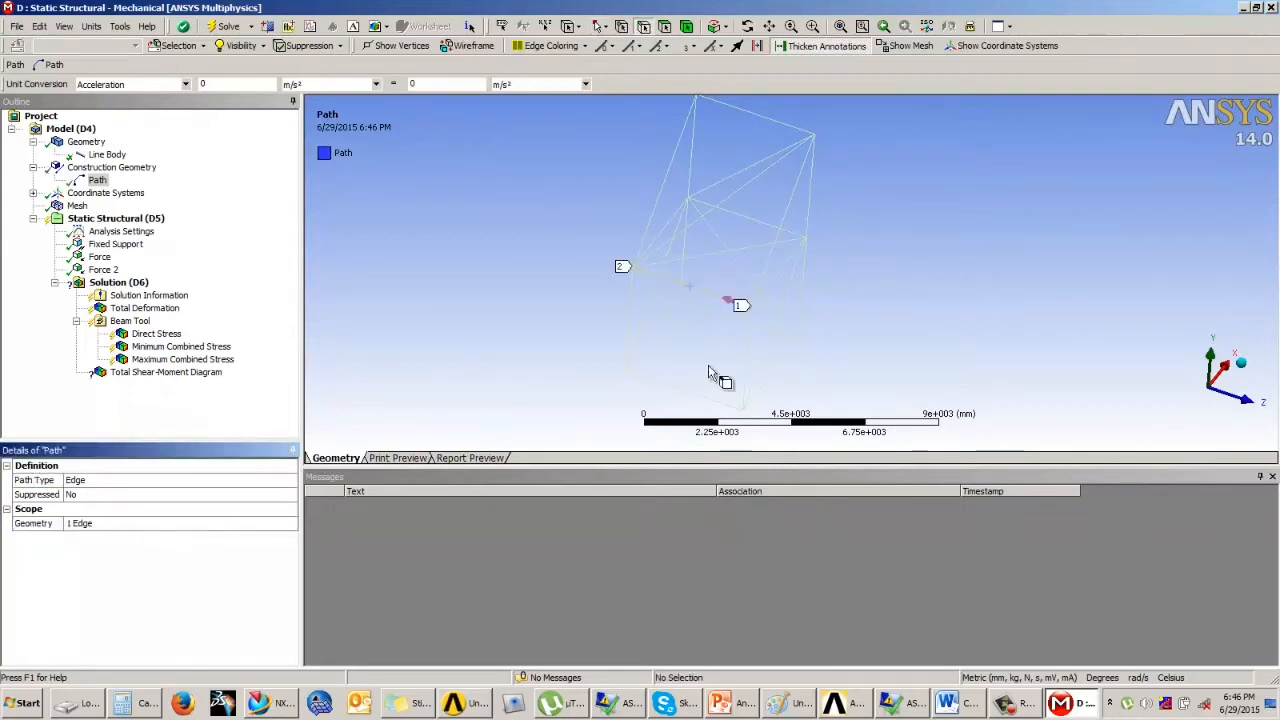
# - Insert a second path in the construction geometry
pyautogui.click(50, 64)
pyautogui.moveTo(710, 208)
pyautogui.mouseDown(button='middle')
pyautogui.moveTo(749, 257)
pyautogui.moveTo(720, 249)
pyautogui.moveTo(708, 224)
pyautogui.mouseUp(button='middle')
# - Try to set the start location of Path 2 from all of the truss's edges selected together
pyautogui.click(712, 211)
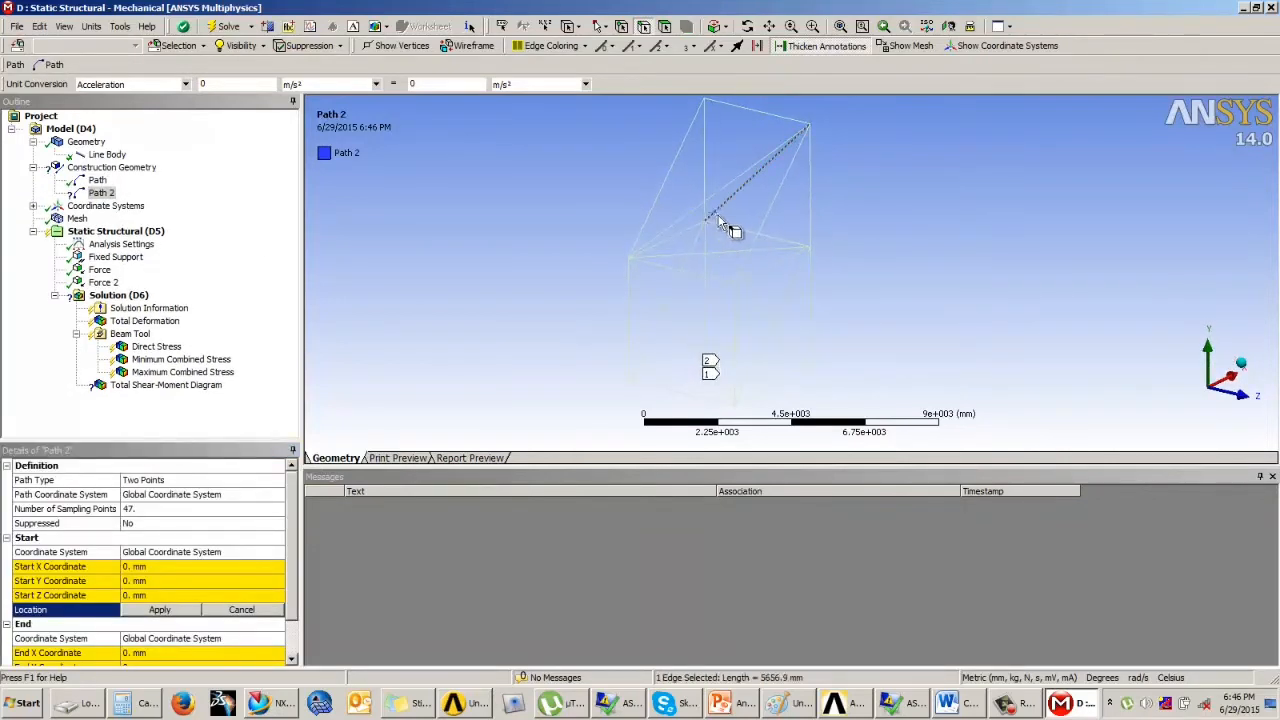
pyautogui.keyDown('ctrl'); pyautogui.click(727, 185); pyautogui.keyUp('ctrl')
pyautogui.keyDown('ctrl'); pyautogui.click(751, 112); pyautogui.keyUp('ctrl')
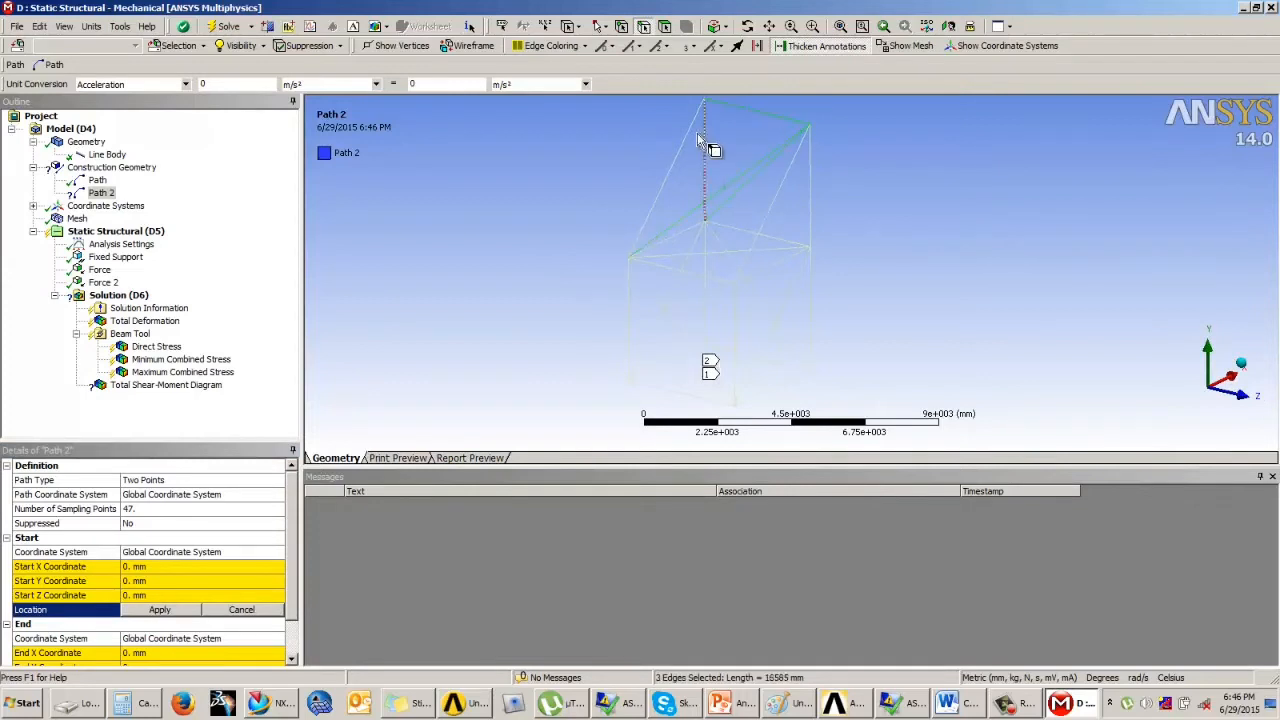
pyautogui.keyDown('ctrl'); pyautogui.click(690, 133); pyautogui.keyUp('ctrl')
pyautogui.keyDown('ctrl'); pyautogui.click(705, 152); pyautogui.keyUp('ctrl')
pyautogui.keyDown('ctrl'); pyautogui.click(786, 250); pyautogui.keyUp('ctrl')
pyautogui.keyDown('ctrl'); pyautogui.click(743, 266); pyautogui.keyUp('ctrl')
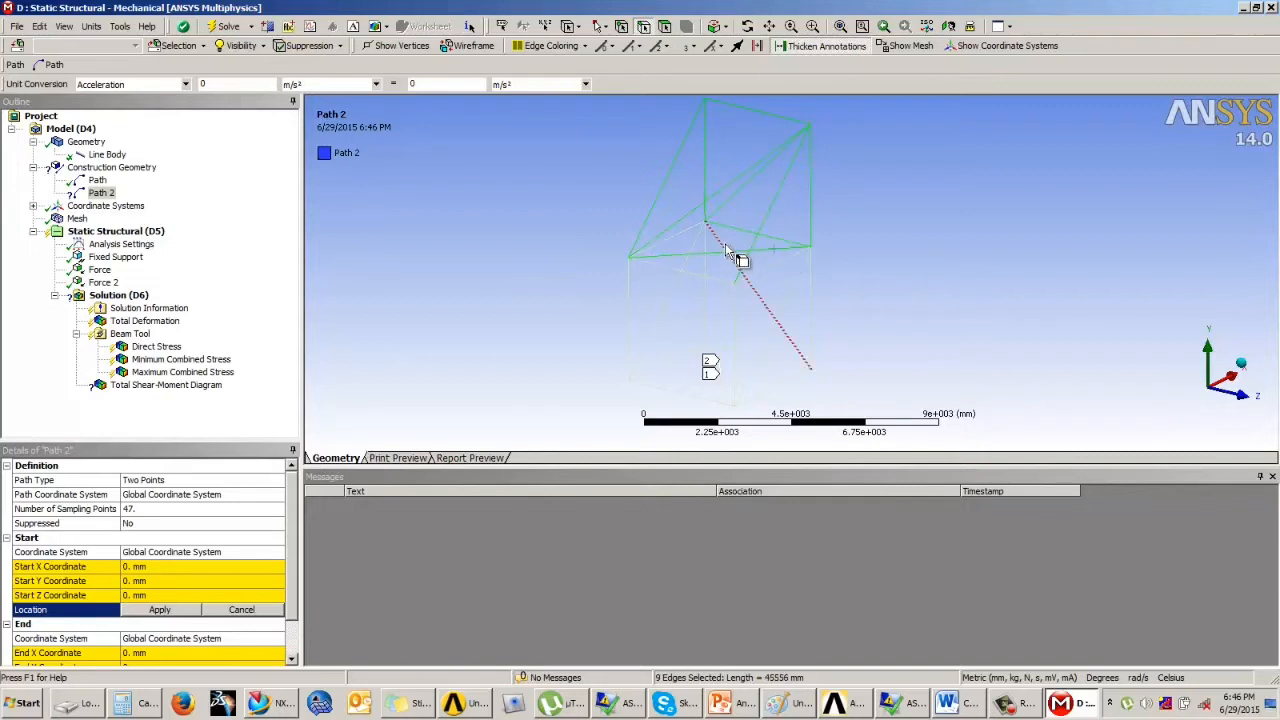
pyautogui.keyDown('ctrl'); pyautogui.click(700, 275); pyautogui.keyUp('ctrl')
pyautogui.keyDown('ctrl'); pyautogui.click(650, 289); pyautogui.keyUp('ctrl')
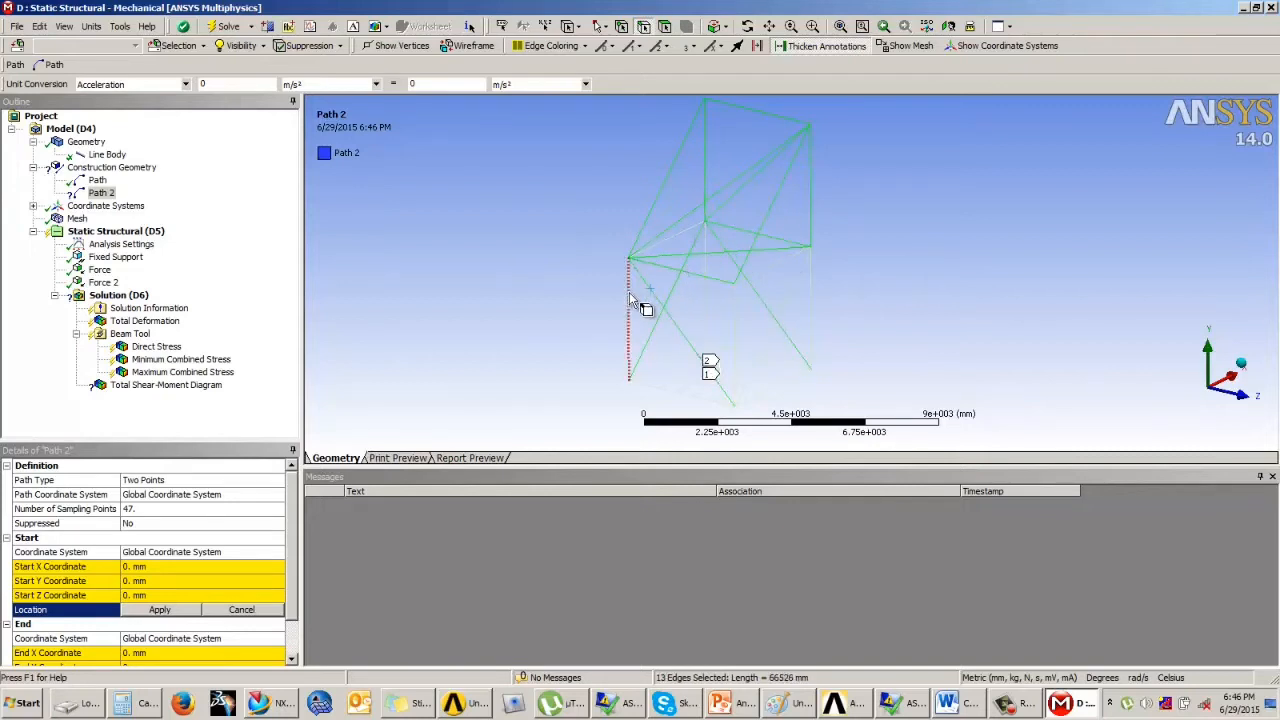
pyautogui.keyDown('ctrl'); pyautogui.click(628, 292); pyautogui.keyUp('ctrl')
pyautogui.keyDown('ctrl'); pyautogui.click(707, 309); pyautogui.keyUp('ctrl')
pyautogui.keyDown('ctrl'); pyautogui.click(731, 318); pyautogui.keyUp('ctrl')
pyautogui.keyDown('ctrl'); pyautogui.click(790, 302); pyautogui.keyUp('ctrl')
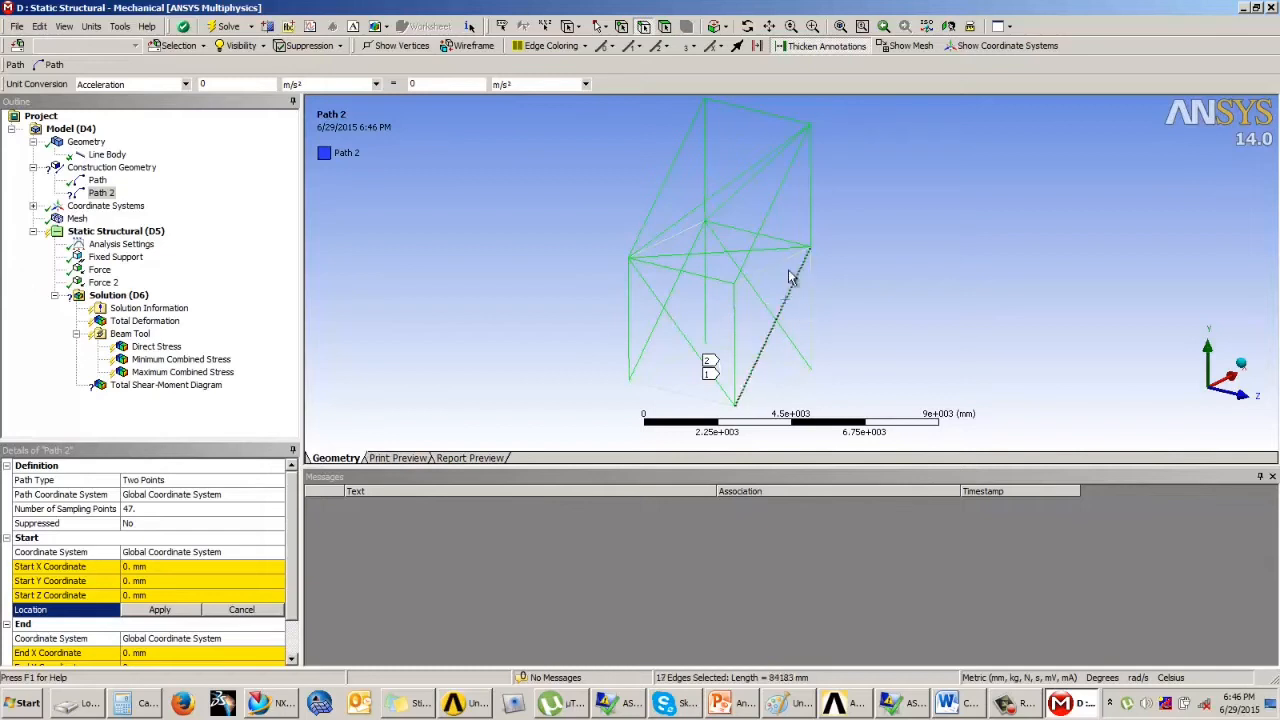
pyautogui.keyDown('ctrl'); pyautogui.click(800, 272); pyautogui.keyUp('ctrl')
pyautogui.keyDown('ctrl'); pyautogui.click(810, 320); pyautogui.keyUp('ctrl')
pyautogui.keyDown('ctrl'); pyautogui.click(792, 378); pyautogui.keyUp('ctrl')
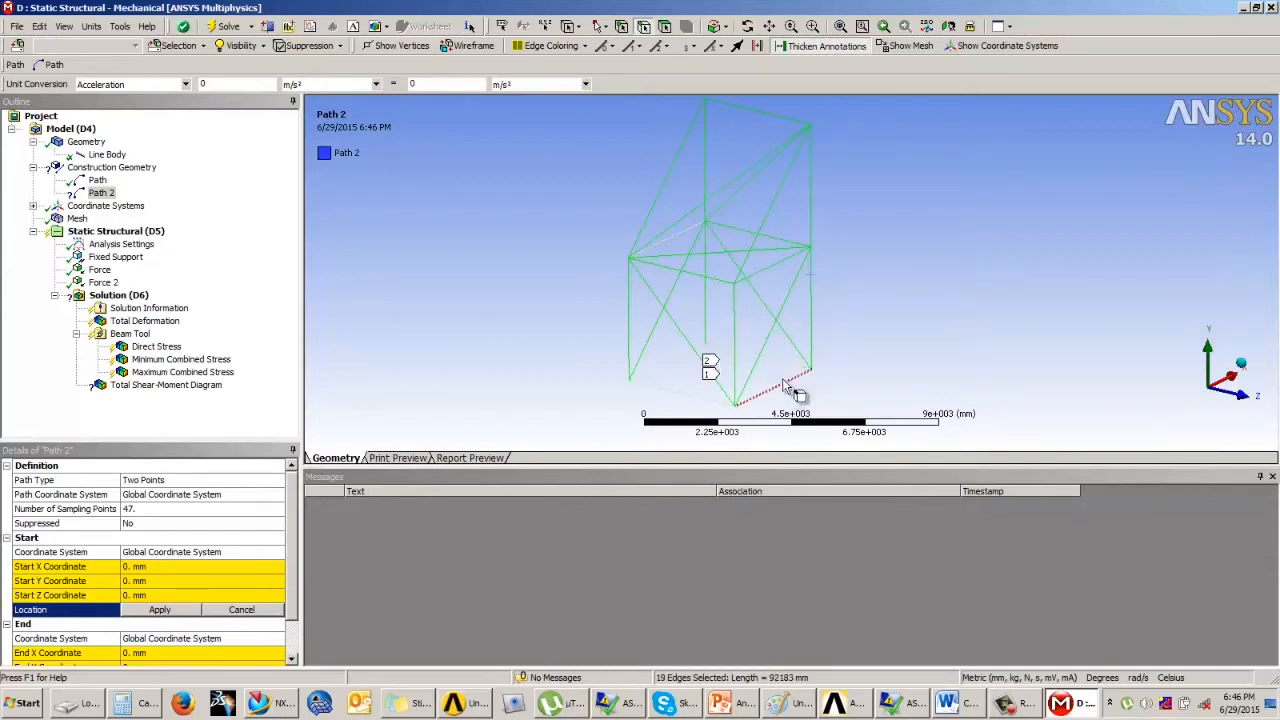
pyautogui.keyDown('ctrl'); pyautogui.click(770, 392); pyautogui.keyUp('ctrl')
pyautogui.keyDown('ctrl'); pyautogui.click(701, 367); pyautogui.keyUp('ctrl')
pyautogui.keyDown('ctrl'); pyautogui.click(682, 390); pyautogui.keyUp('ctrl')
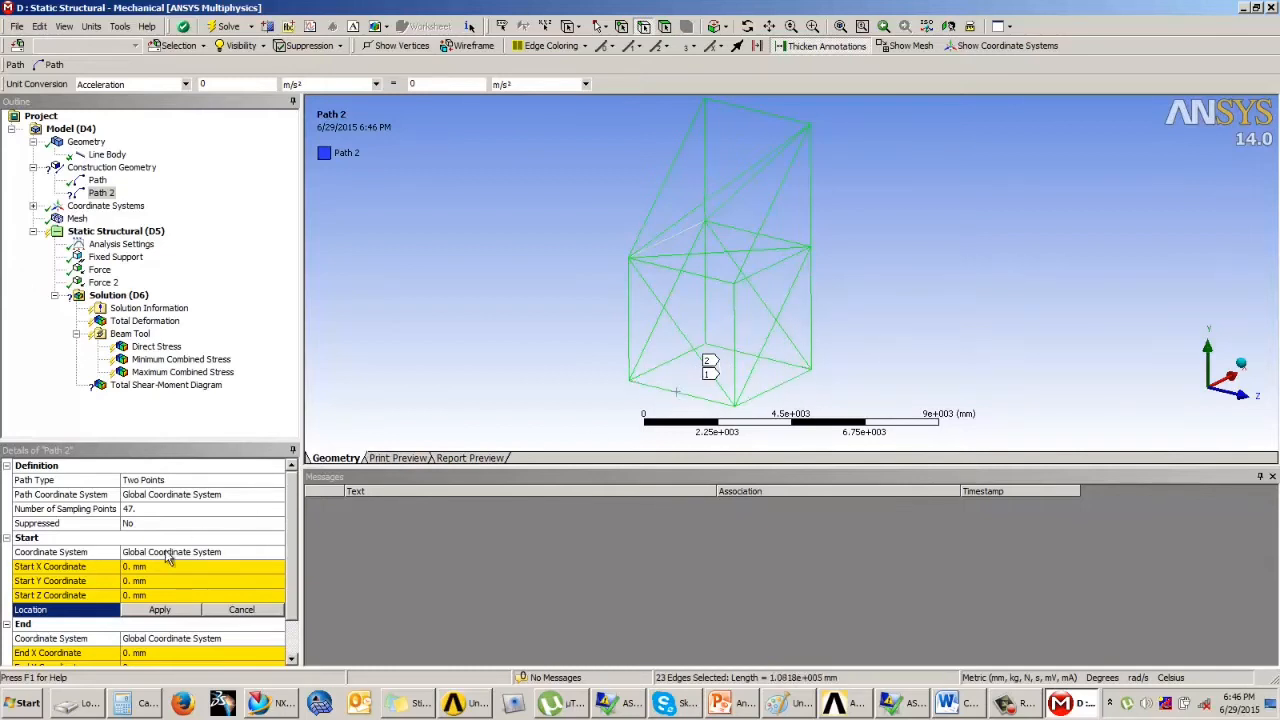
pyautogui.click(157, 610)
# - Set the path type of Path 2 to Edge
pyautogui.click(182, 481)
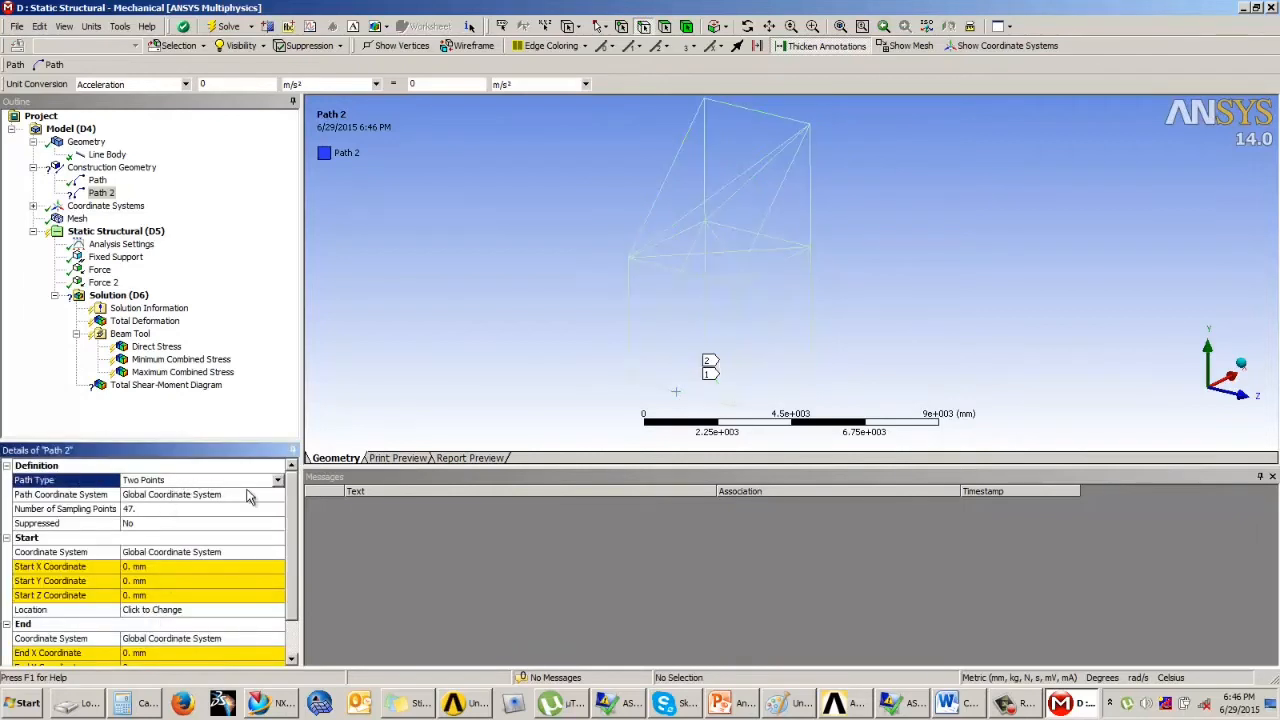
pyautogui.click(277, 481)
pyautogui.click(256, 503)
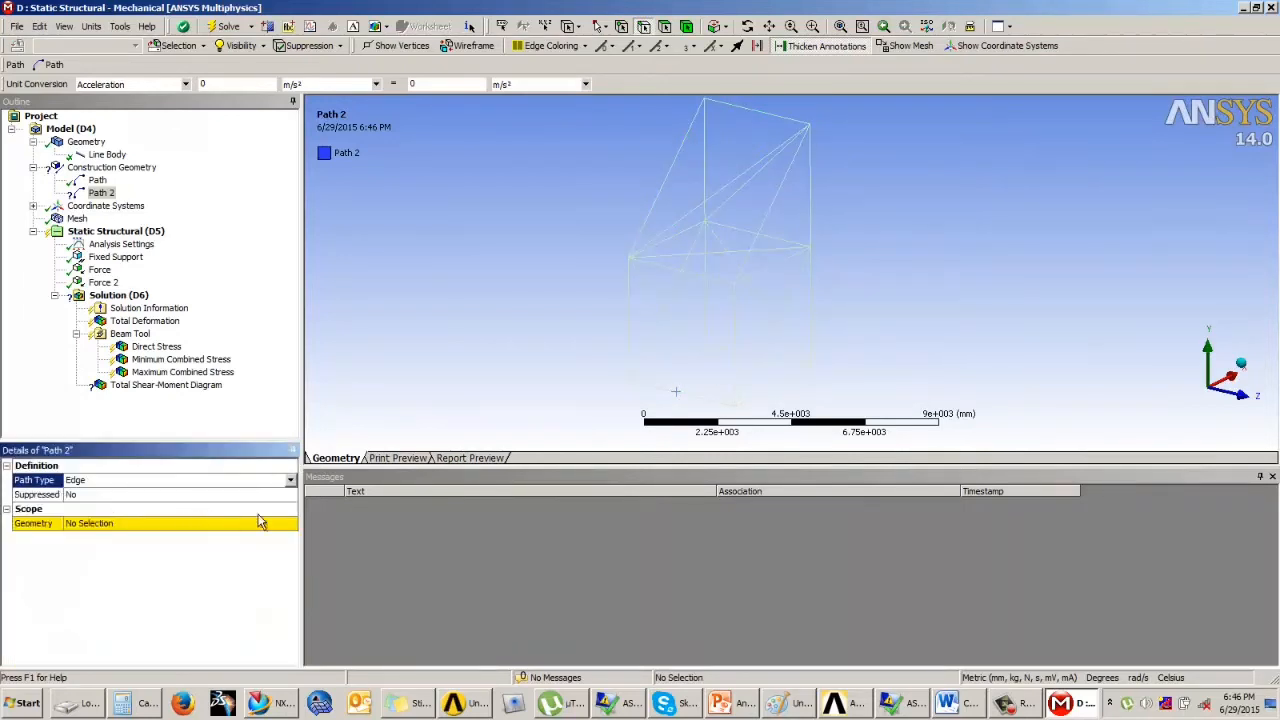
# - Try to select all of the truss's edges together as the scope of Path 2
pyautogui.click(663, 386)
pyautogui.keyDown('ctrl'); pyautogui.click(648, 345); pyautogui.keyUp('ctrl')
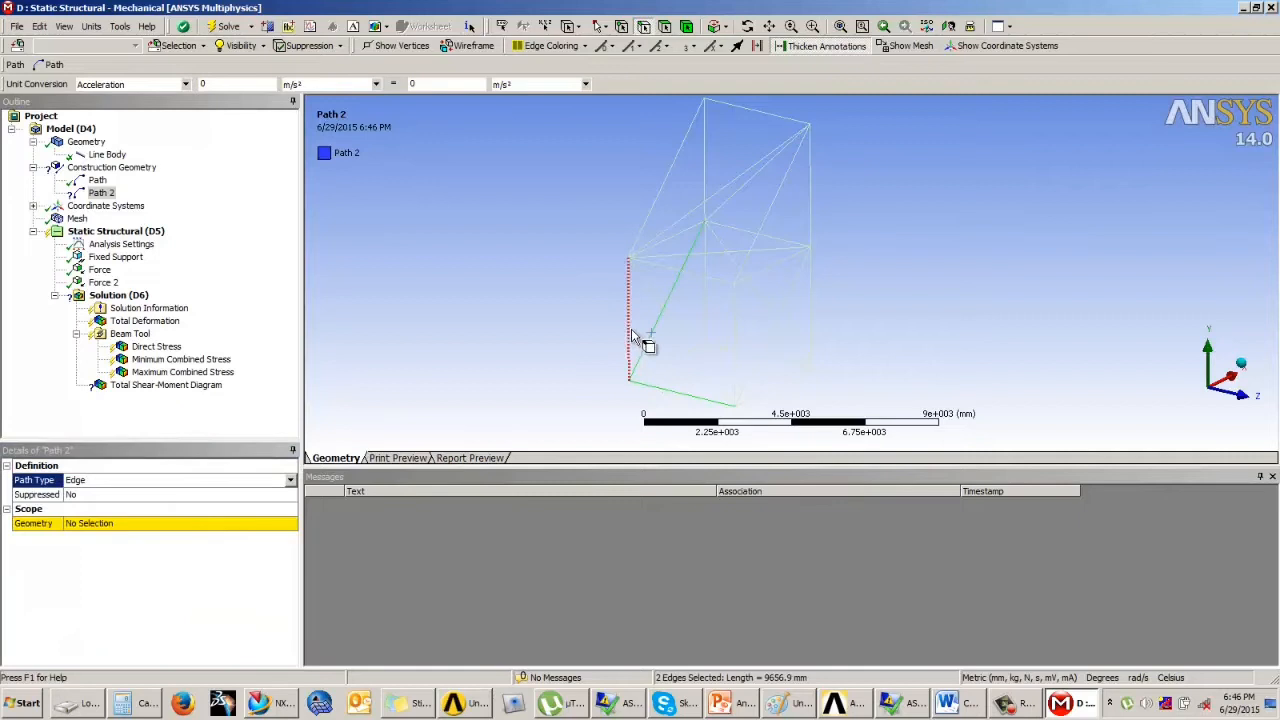
pyautogui.keyDown('ctrl'); pyautogui.click(662, 263); pyautogui.keyUp('ctrl')
pyautogui.keyDown('ctrl'); pyautogui.click(646, 279); pyautogui.keyUp('ctrl')
pyautogui.keyDown('ctrl'); pyautogui.click(667, 255); pyautogui.keyUp('ctrl')
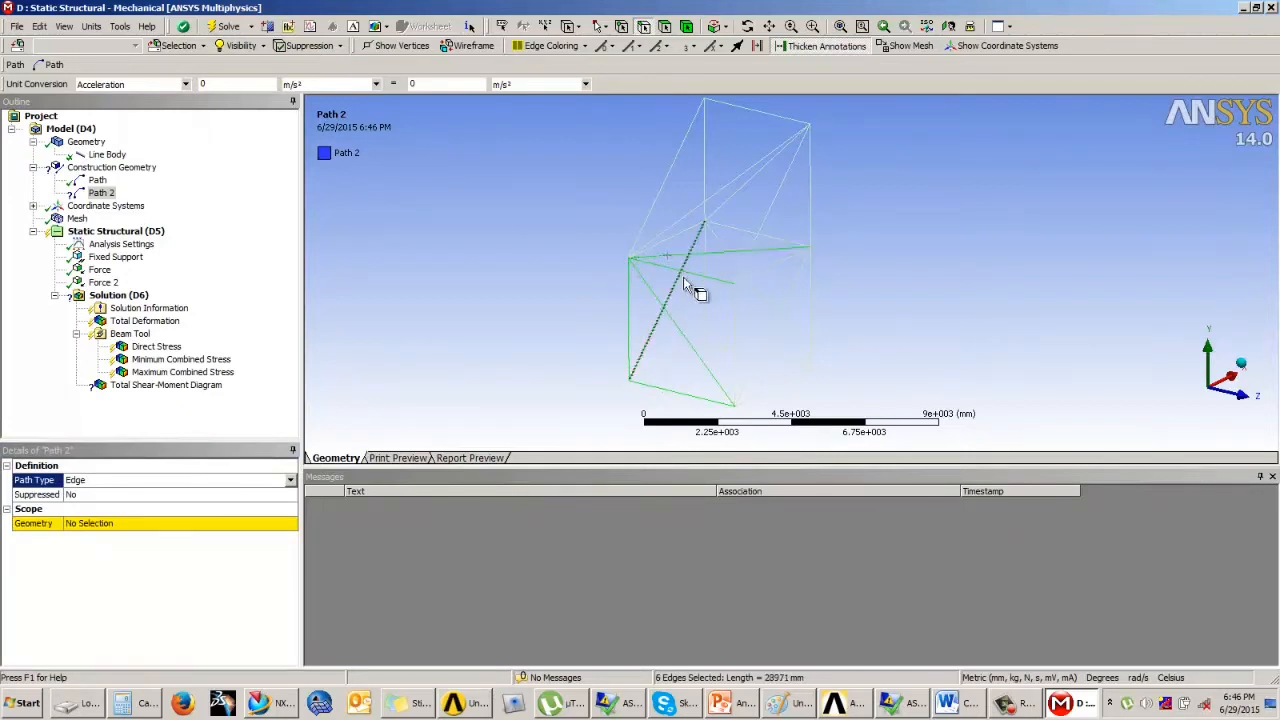
pyautogui.keyDown('ctrl'); pyautogui.click(684, 282); pyautogui.keyUp('ctrl')
pyautogui.keyDown('ctrl'); pyautogui.click(686, 230); pyautogui.keyUp('ctrl')
pyautogui.keyDown('ctrl'); pyautogui.click(678, 221); pyautogui.keyUp('ctrl')
pyautogui.keyDown('ctrl'); pyautogui.click(657, 195); pyautogui.keyUp('ctrl')
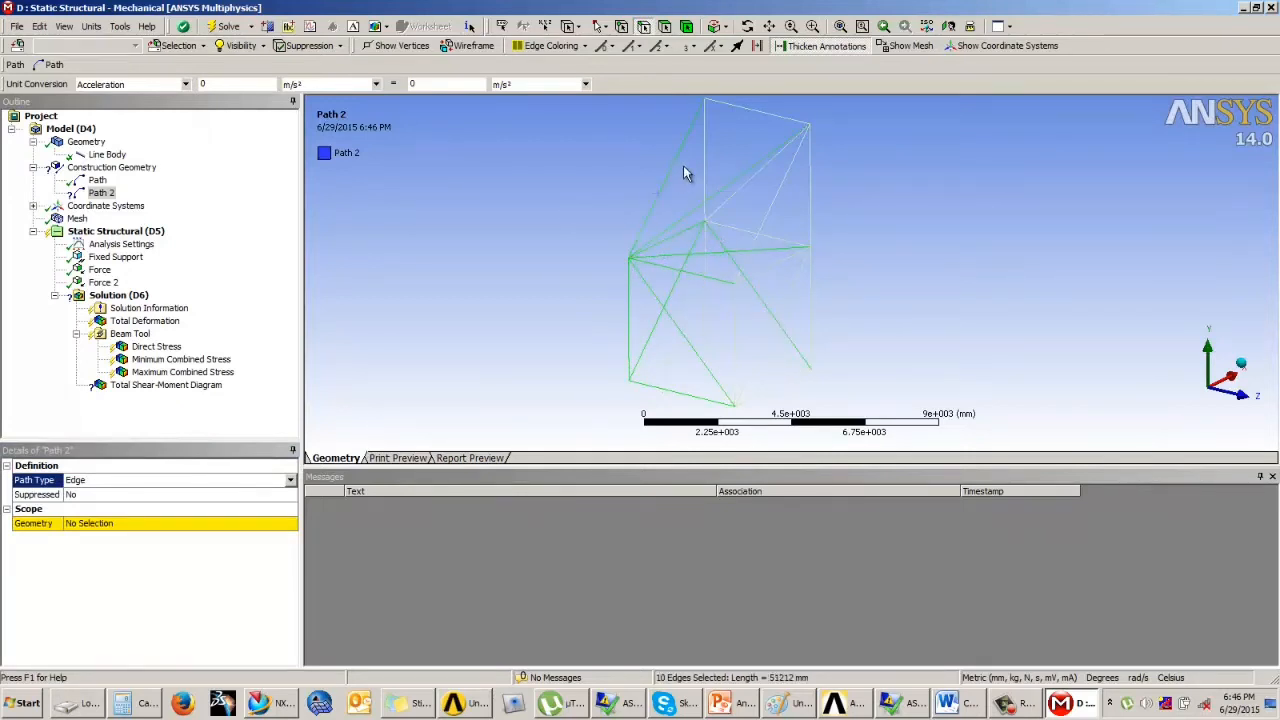
pyautogui.keyDown('ctrl'); pyautogui.click(748, 116); pyautogui.keyUp('ctrl')
pyautogui.keyDown('ctrl'); pyautogui.click(770, 176); pyautogui.keyUp('ctrl')
pyautogui.keyDown('ctrl'); pyautogui.click(777, 196); pyautogui.keyUp('ctrl')
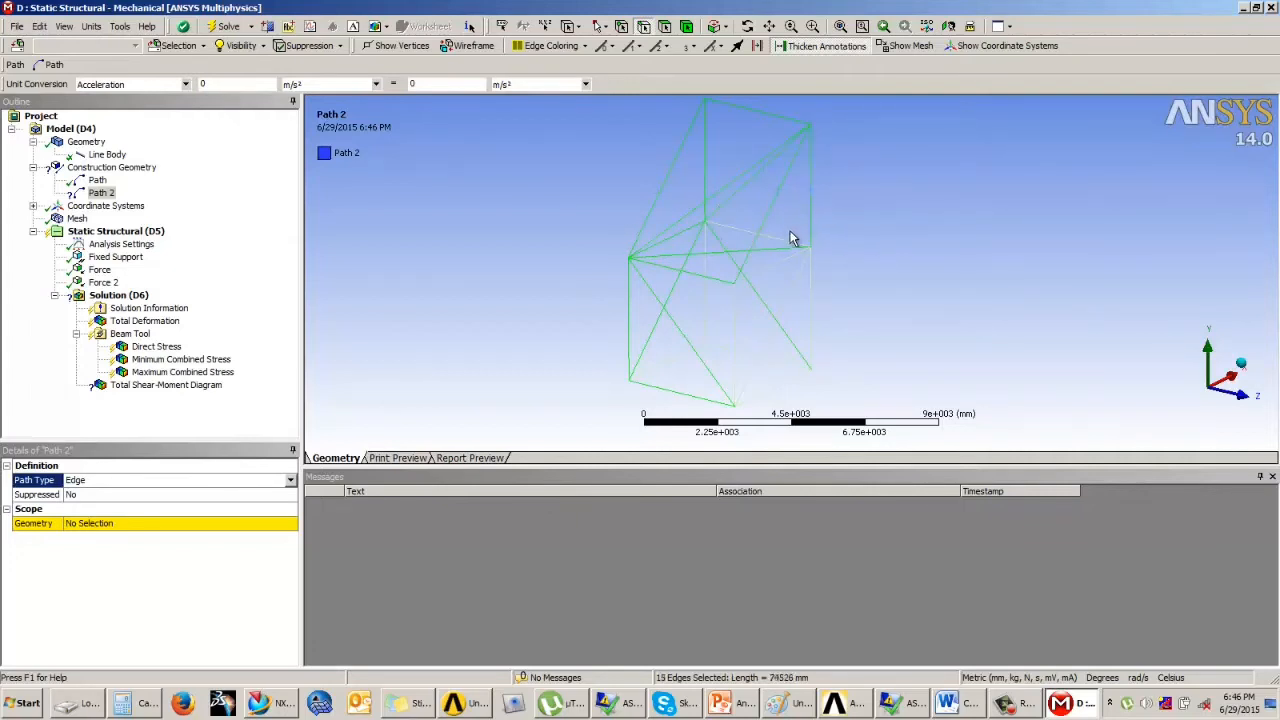
pyautogui.keyDown('ctrl'); pyautogui.click(790, 238); pyautogui.keyUp('ctrl')
pyautogui.keyDown('ctrl'); pyautogui.click(791, 292); pyautogui.keyUp('ctrl')
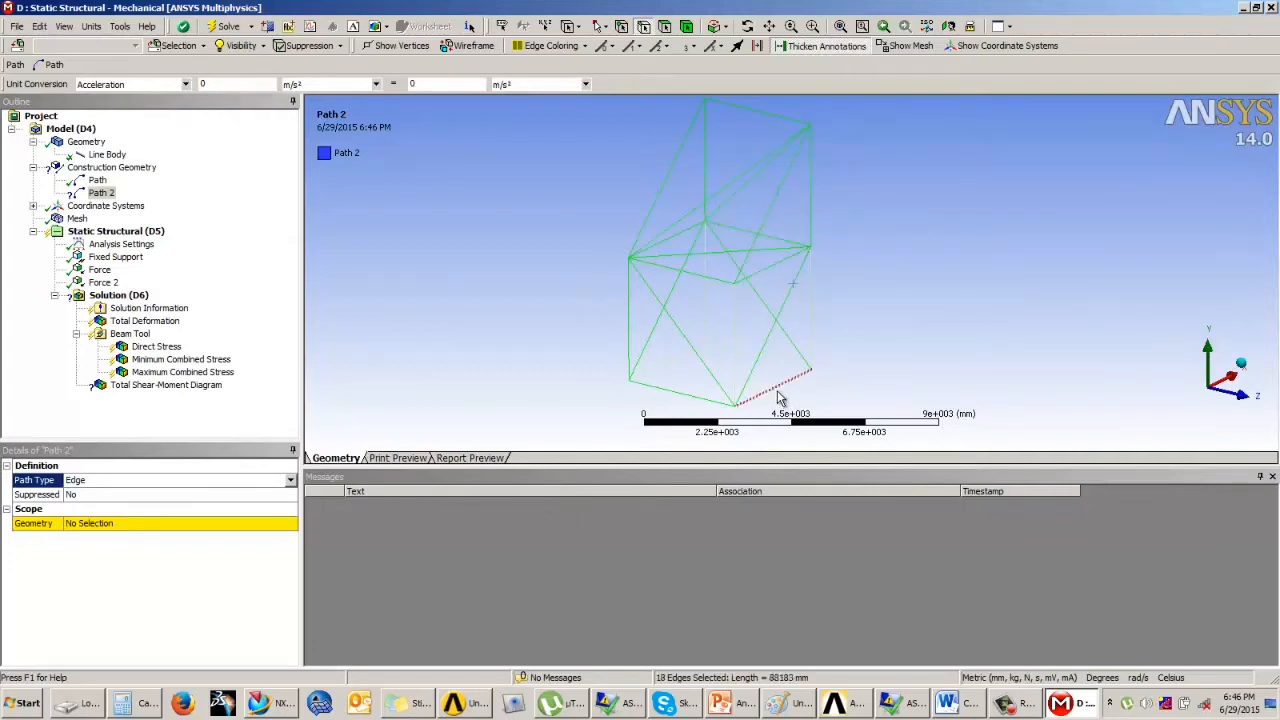
pyautogui.keyDown('ctrl'); pyautogui.click(779, 386); pyautogui.keyUp('ctrl')
pyautogui.keyDown('ctrl'); pyautogui.click(782, 368); pyautogui.keyUp('ctrl')
pyautogui.keyDown('ctrl'); pyautogui.click(810, 318); pyautogui.keyUp('ctrl')
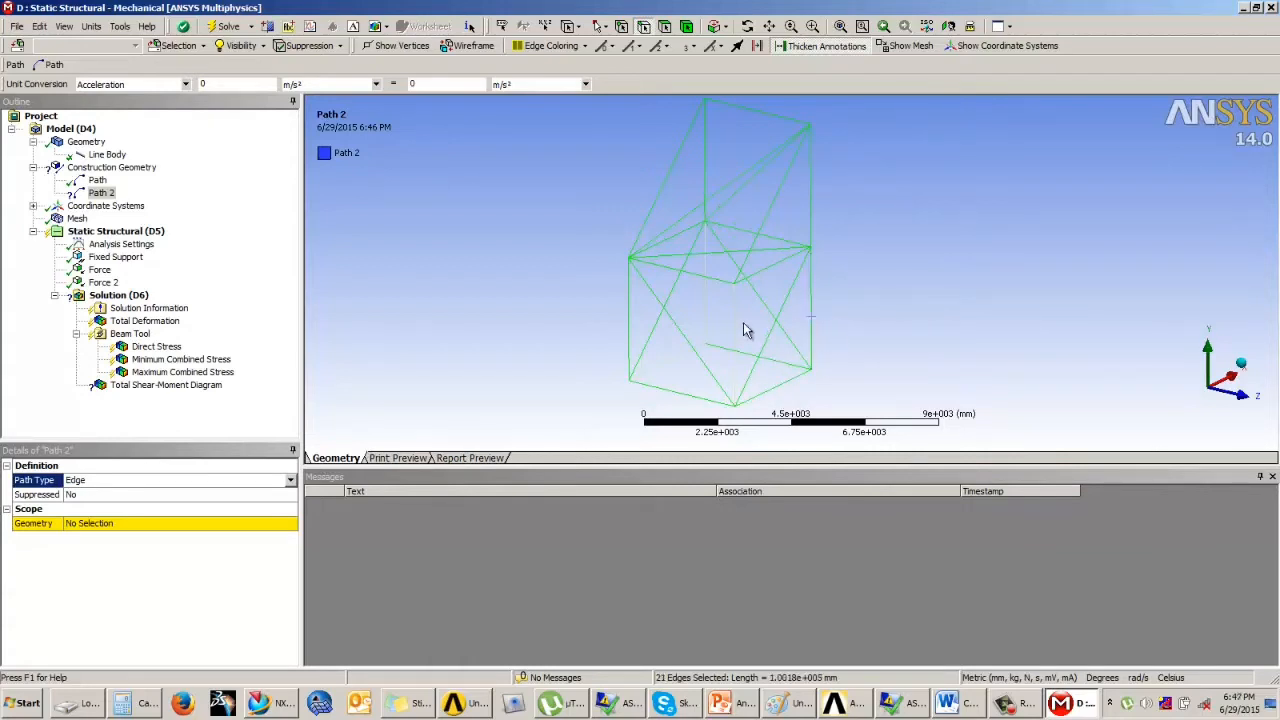
pyautogui.keyDown('ctrl'); pyautogui.click(743, 322); pyautogui.keyUp('ctrl')
# - Scope Path 2 to the single mid-height horizontal member running along X on the truss's +Z side
pyautogui.click(192, 523)
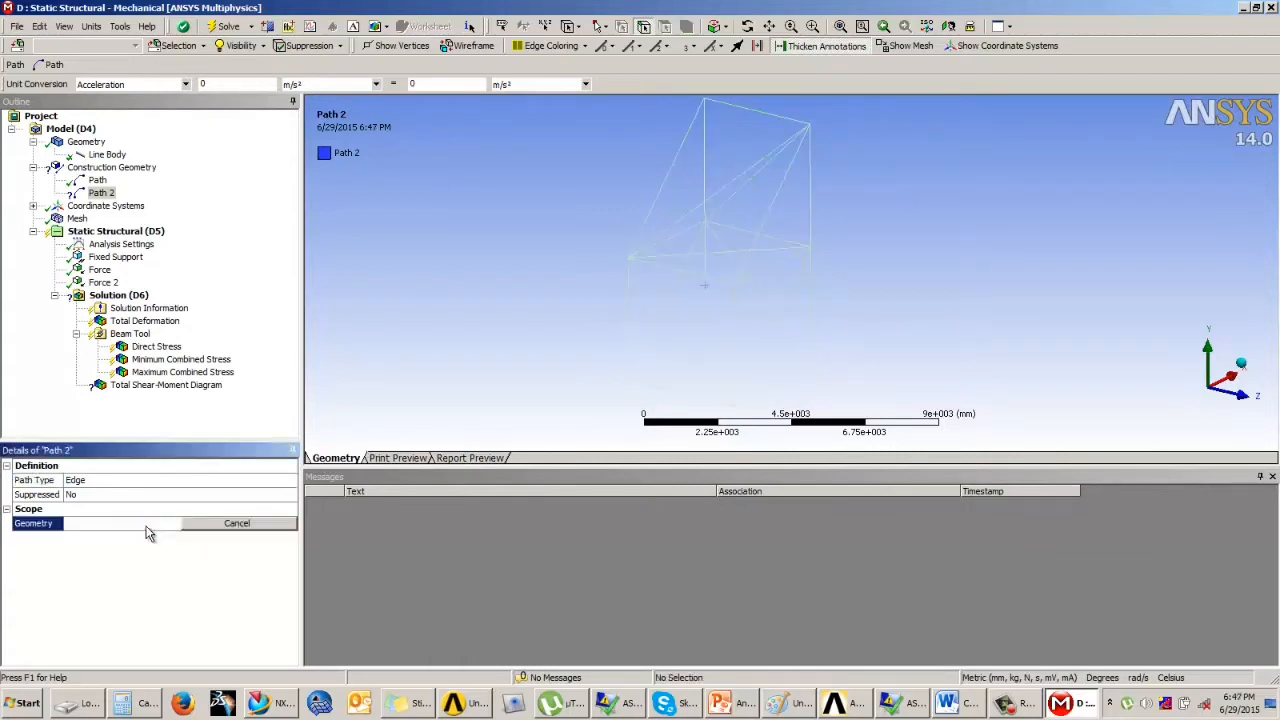
pyautogui.click(732, 340)
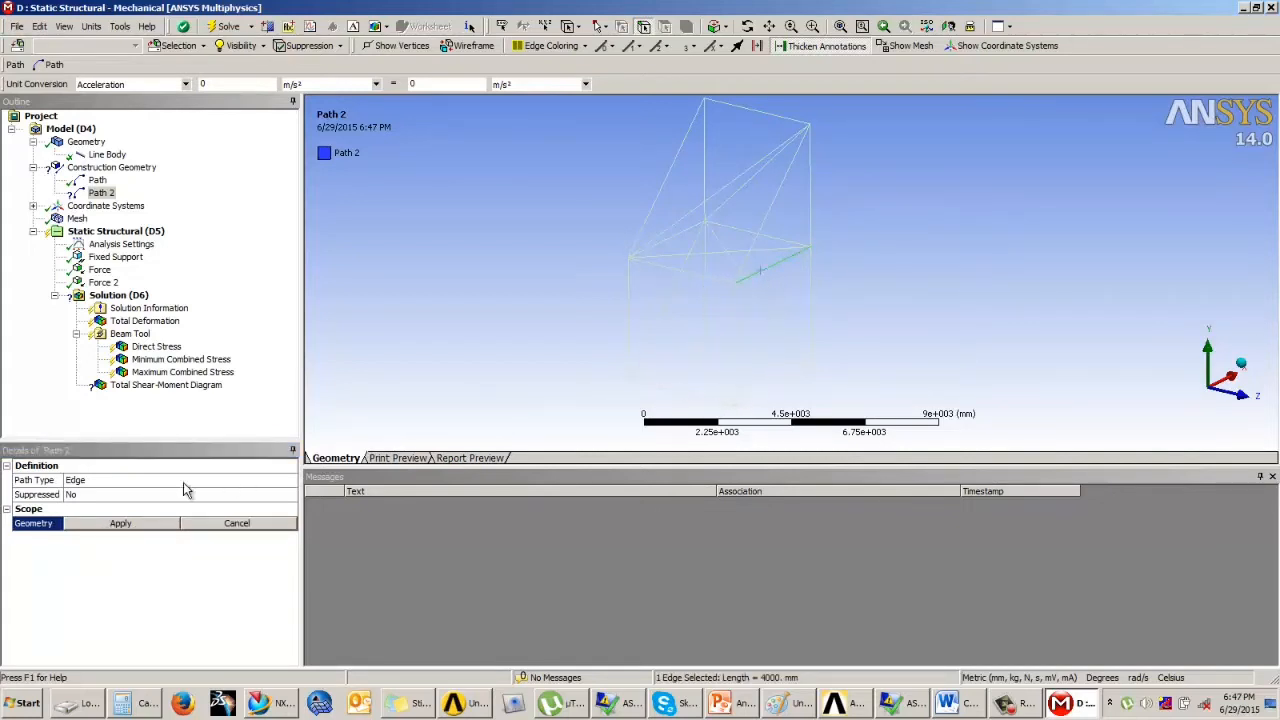
pyautogui.click(114, 531)
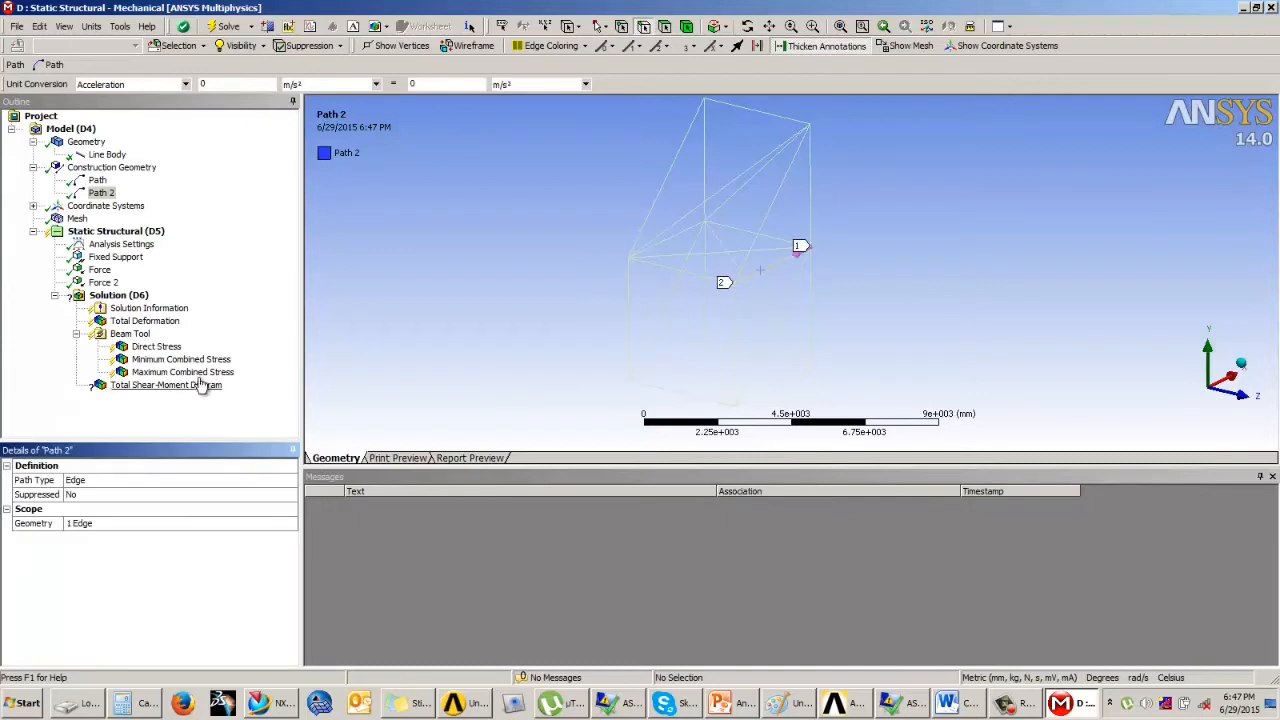
# - Insert a third path of type Edge and scope it to the upper vertical truss member on the +Z side
pyautogui.click(50, 64)
pyautogui.click(200, 480)
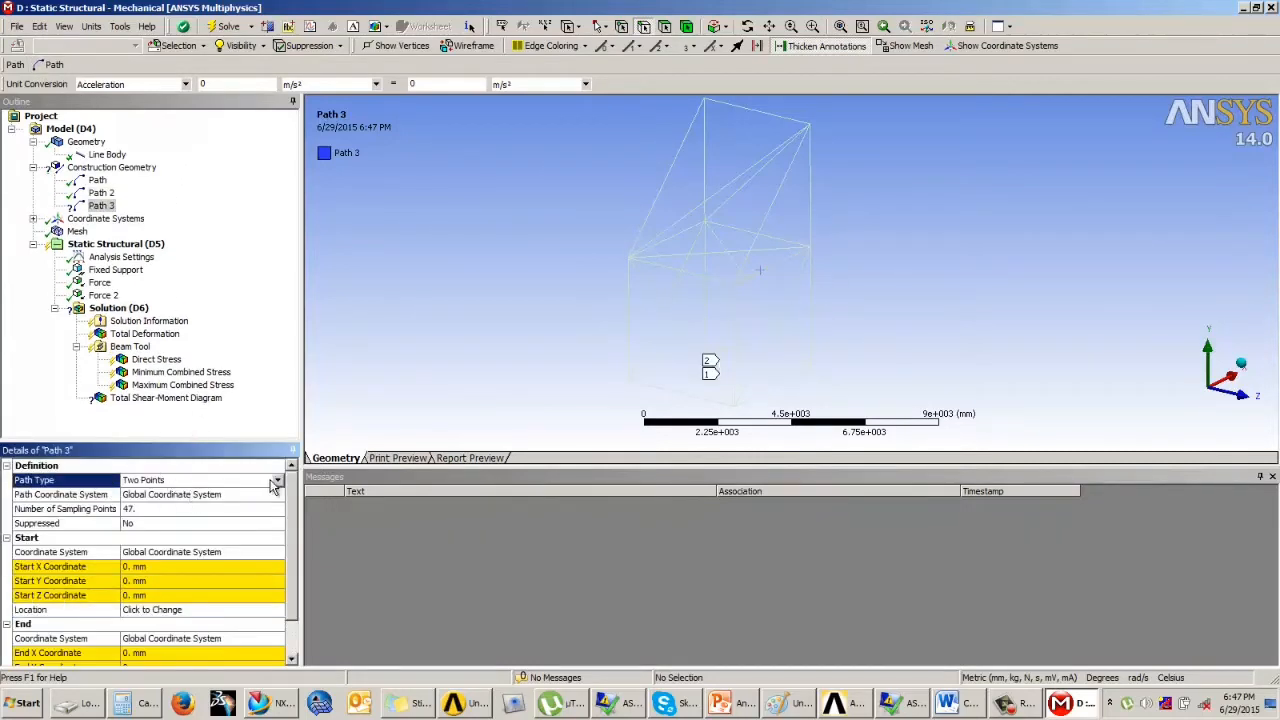
pyautogui.click(289, 480)
pyautogui.click(175, 510)
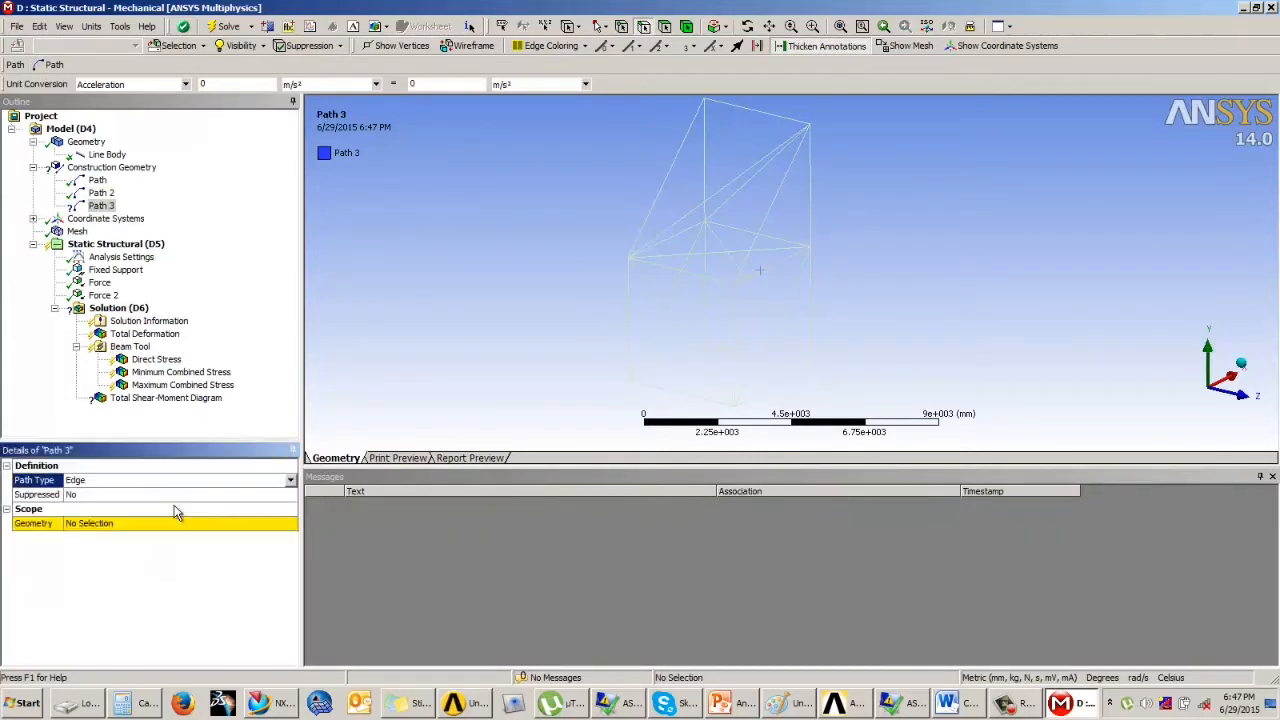
pyautogui.click(811, 226)
pyautogui.click(103, 529)
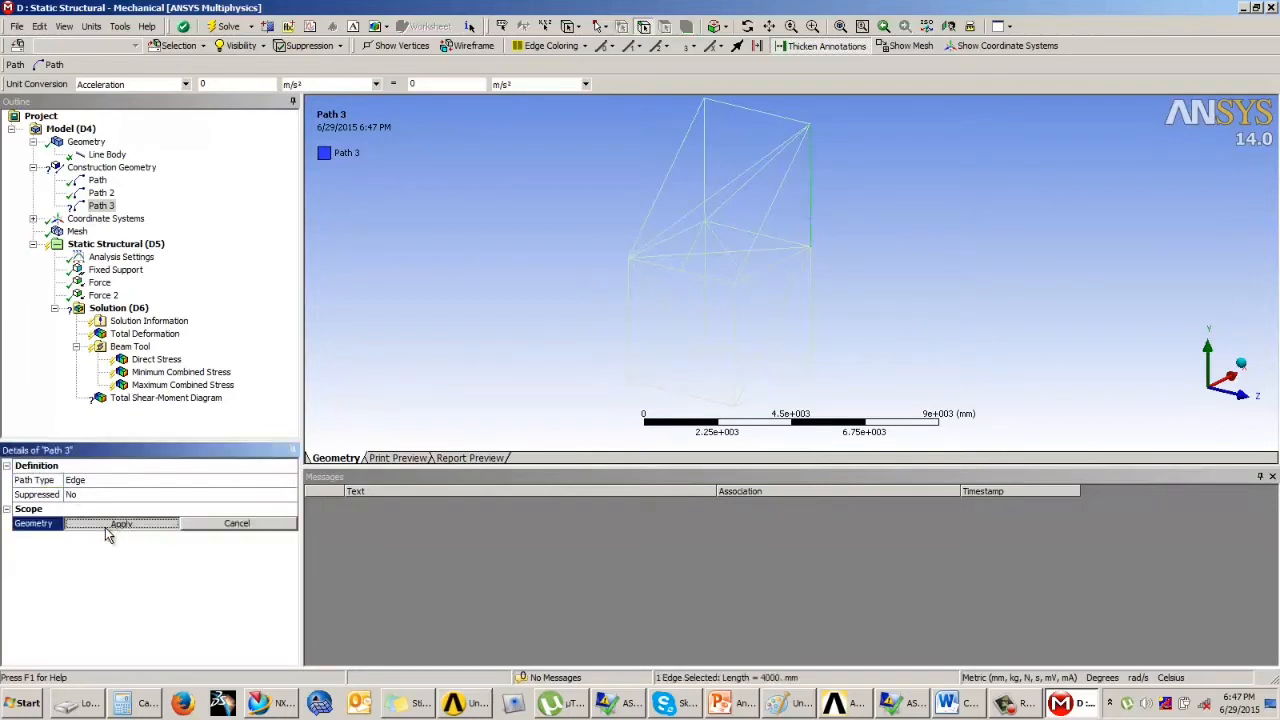
pyautogui.click(105, 527)
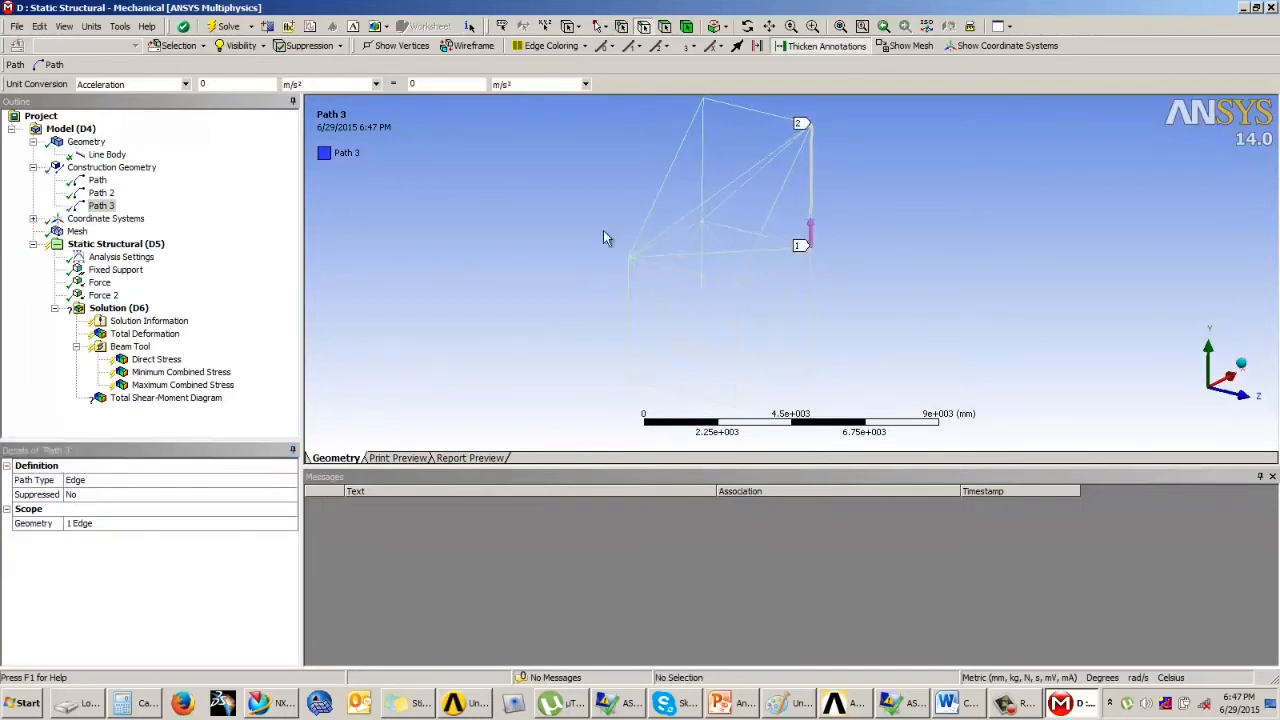
# - Assign the first path to the Total Shear-Moment Diagram and solve the analysis
pyautogui.click(150, 399)
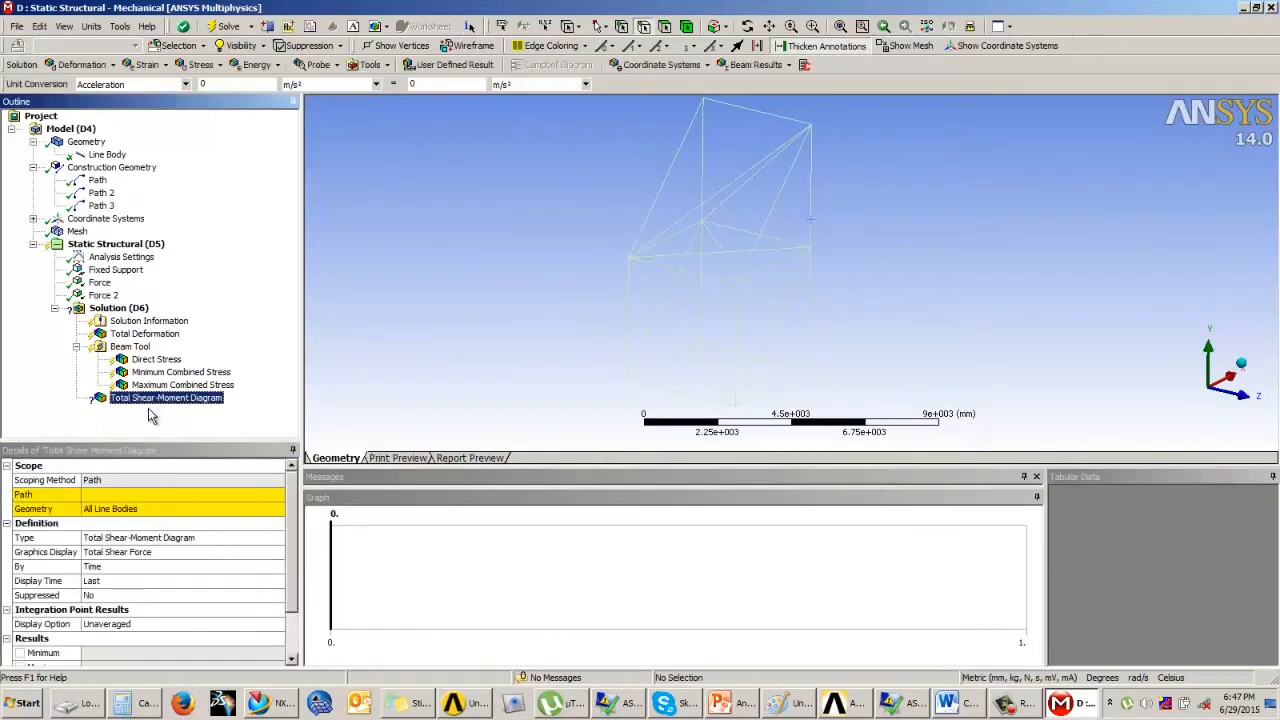
pyautogui.click(123, 497)
pyautogui.click(277, 495)
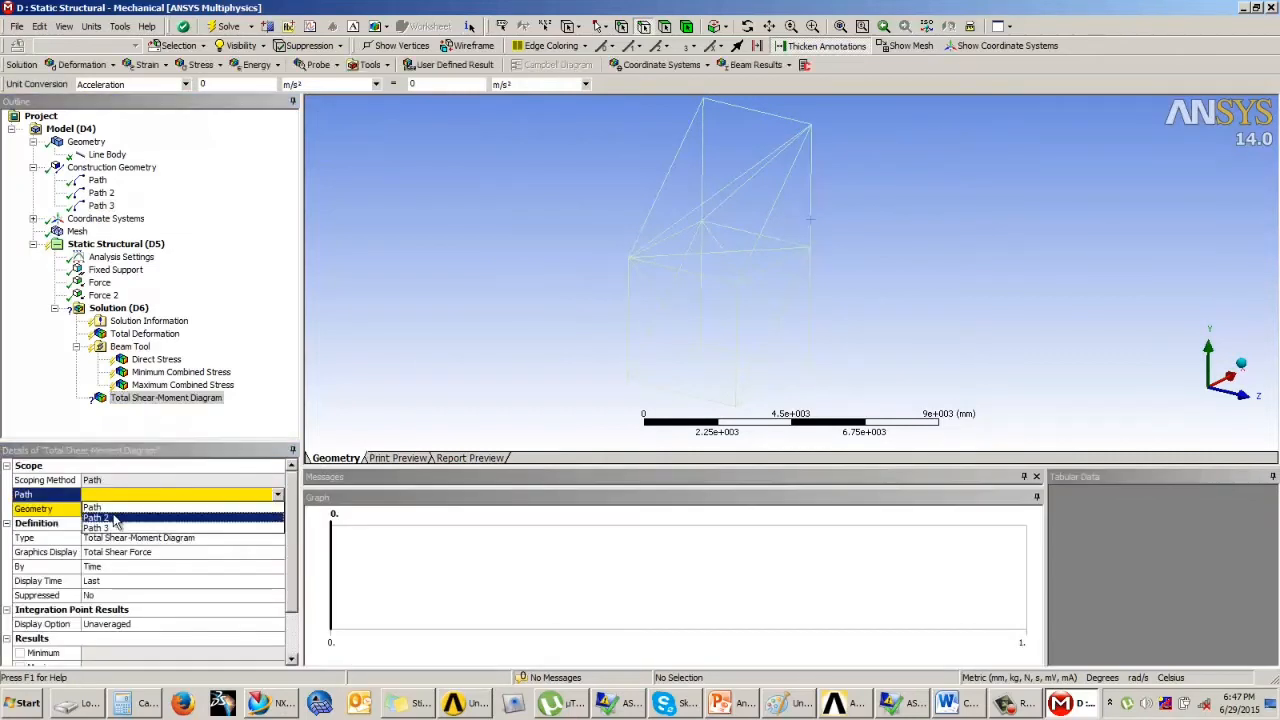
pyautogui.click(121, 508)
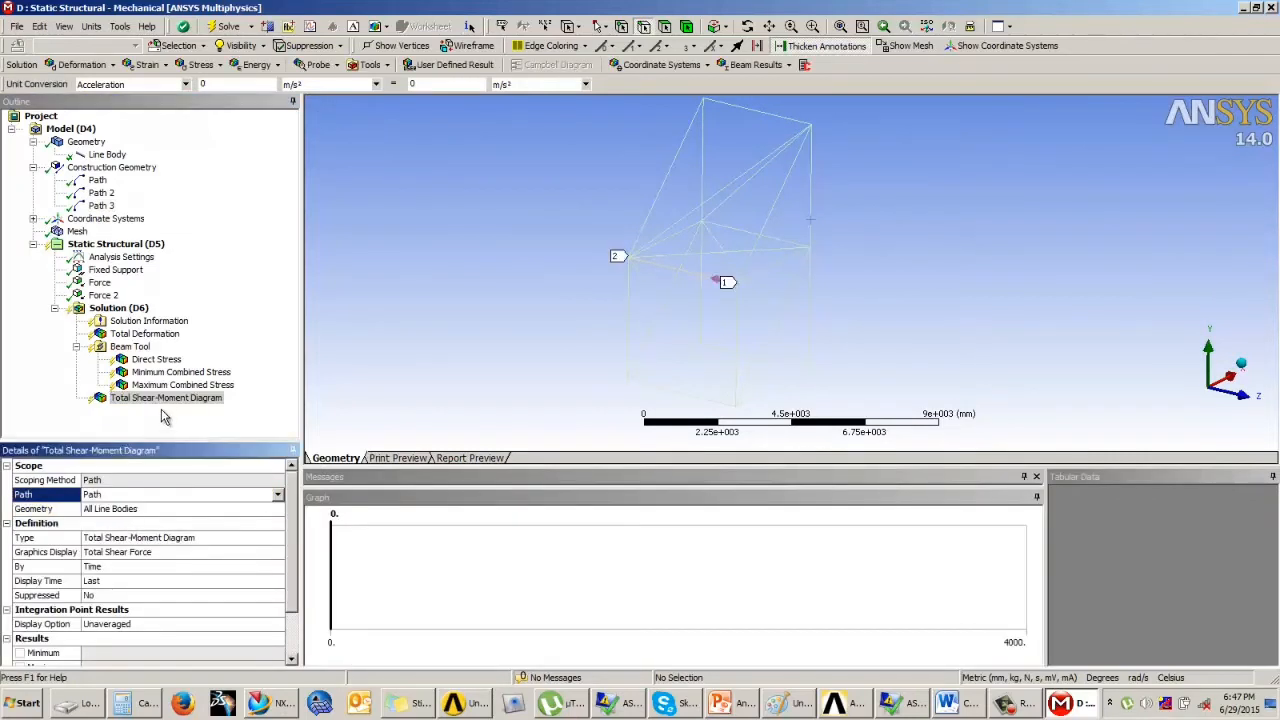
pyautogui.click(111, 309)
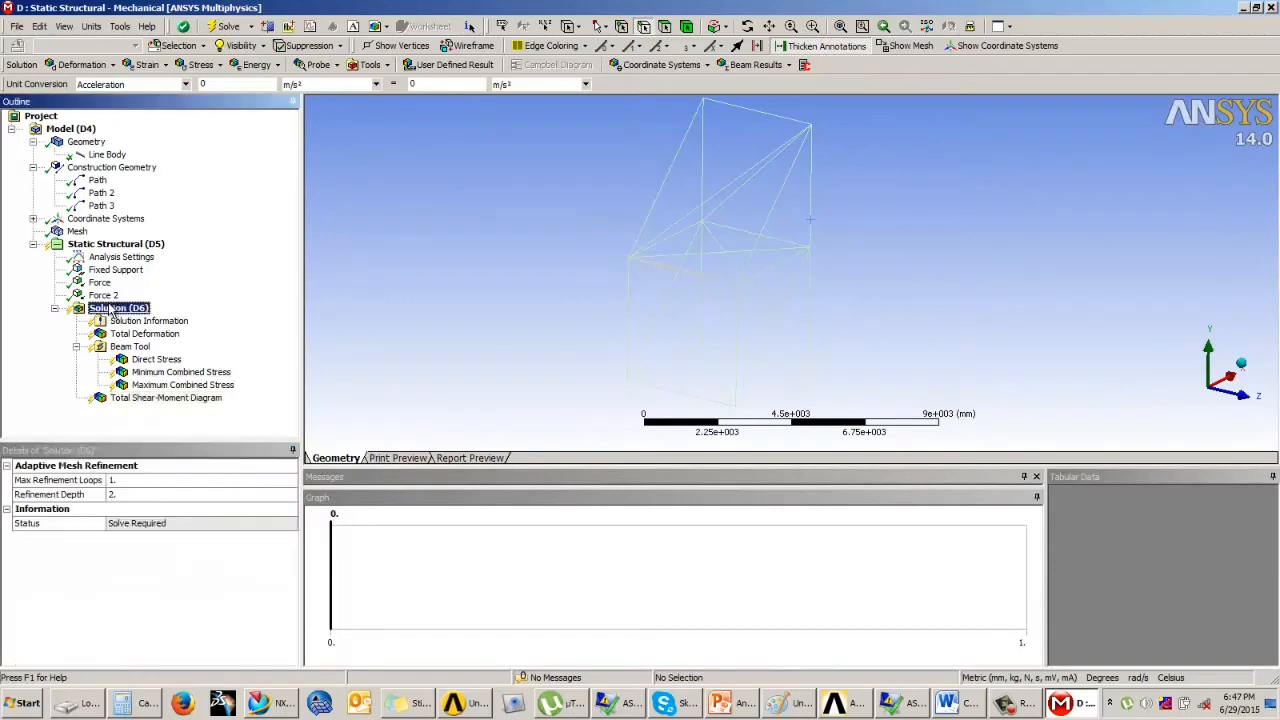
pyautogui.rightClick(111, 309)
pyautogui.click(130, 334)
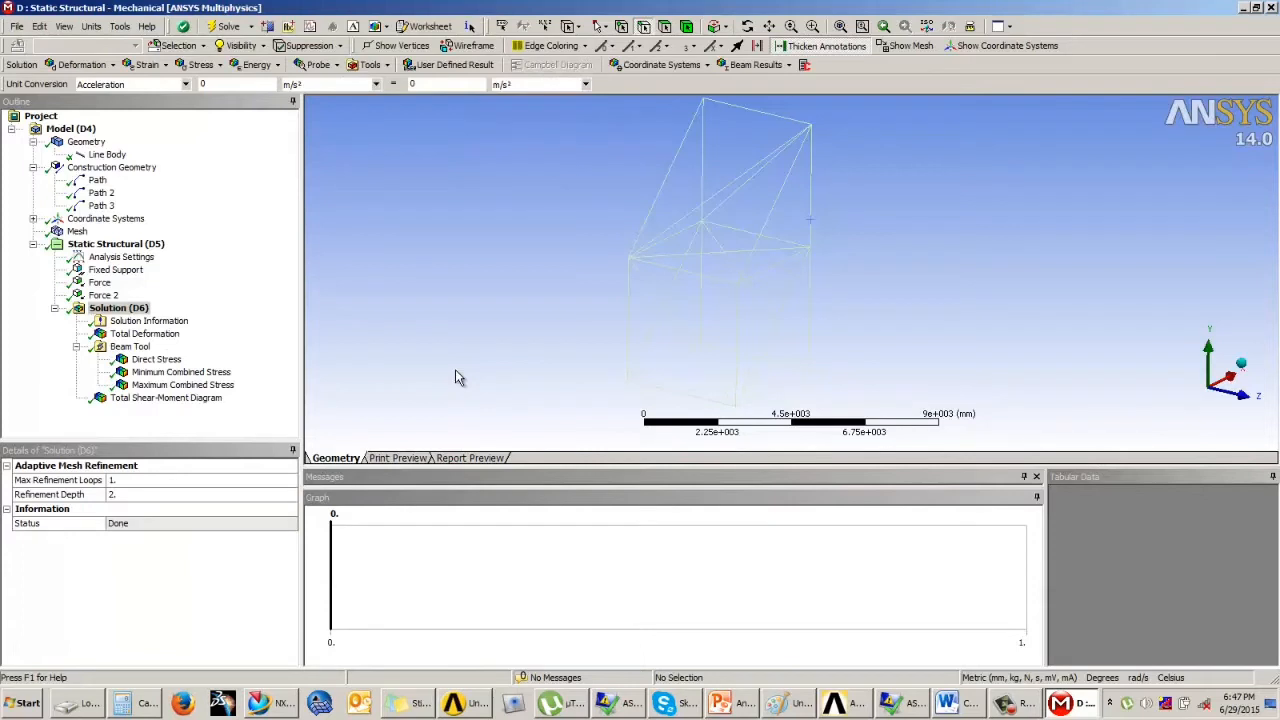
# - Review the truss's total deformation and the beam tool's direct stress results
pyautogui.click(145, 336)
pyautogui.moveTo(766, 245); pyautogui.dragTo(732, 246)
pyautogui.click(156, 359)
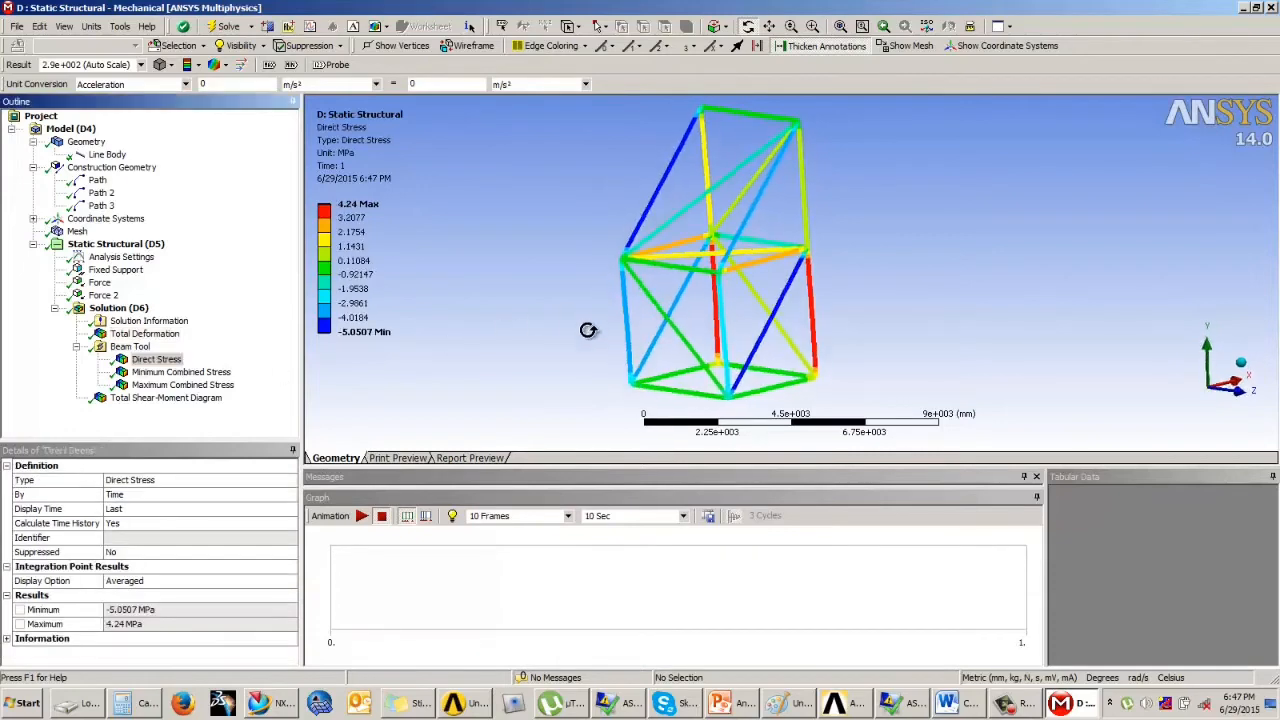
pyautogui.moveTo(588, 330); pyautogui.dragTo(417, 369)
# - Examine the shear-moment diagram for the first path with its graphs enlarged, and play its animation briefly
pyautogui.click(166, 398)
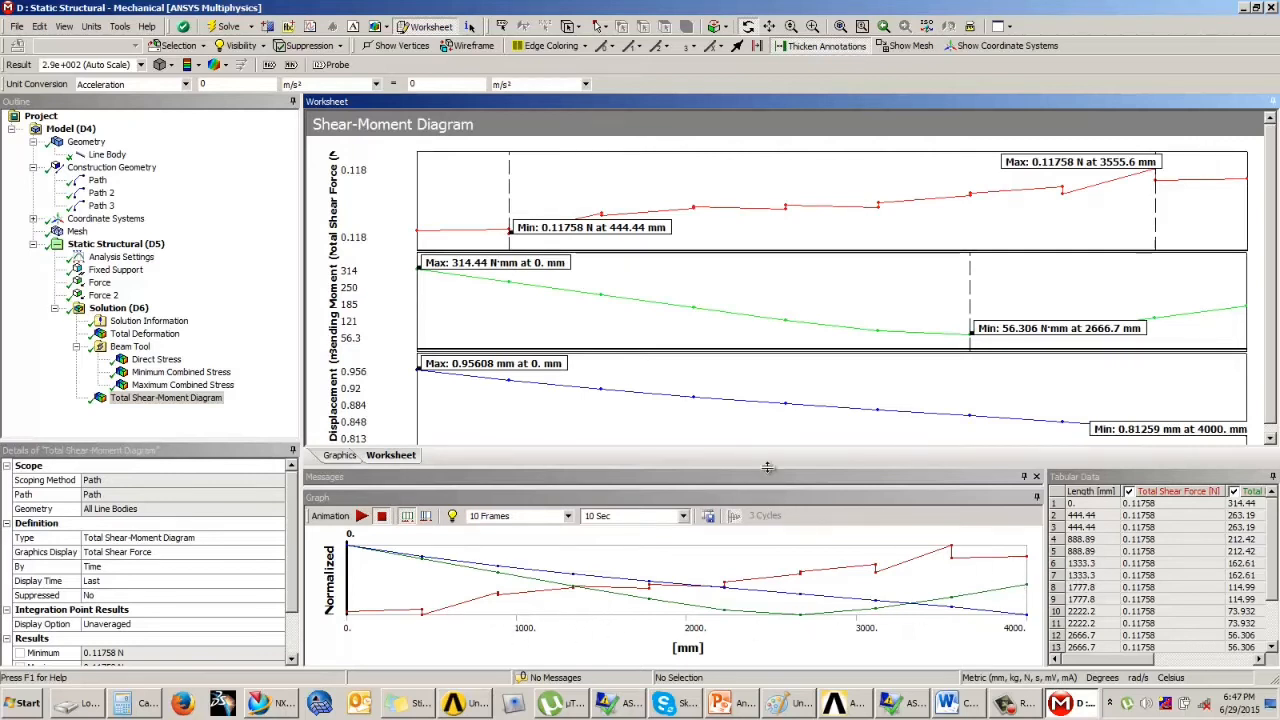
pyautogui.moveTo(768, 467); pyautogui.dragTo(766, 425)
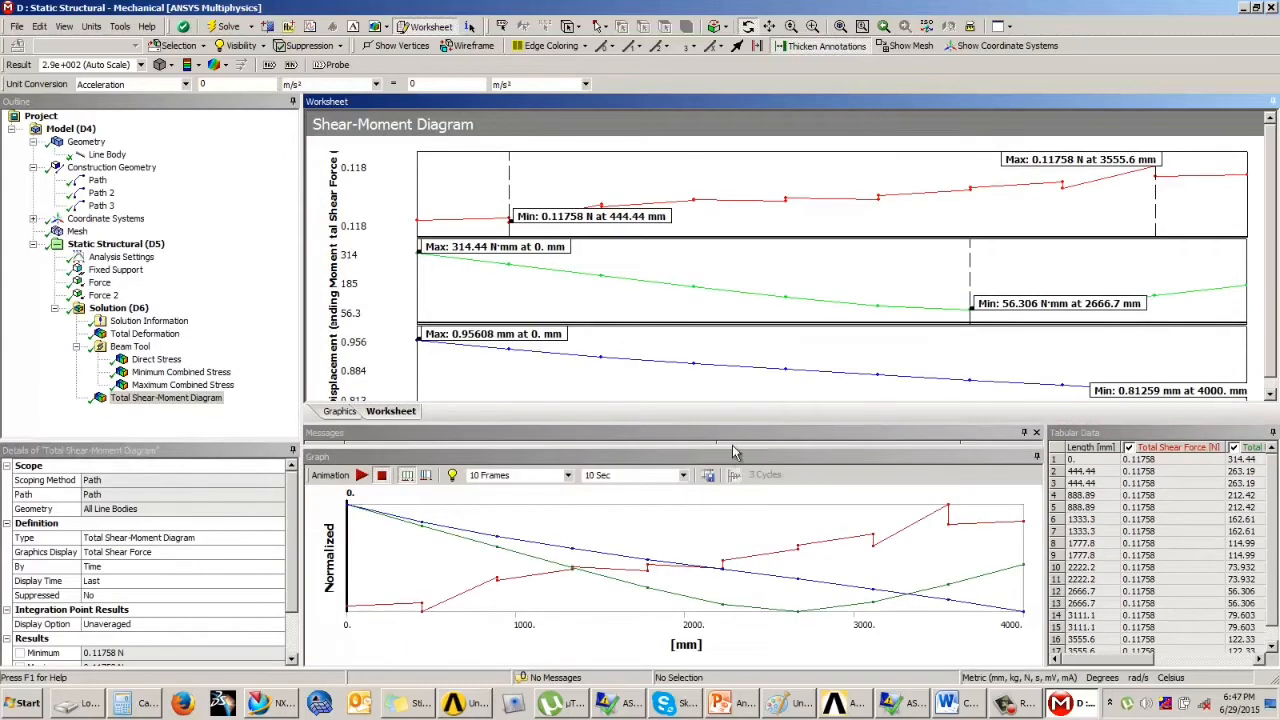
pyautogui.click(362, 475)
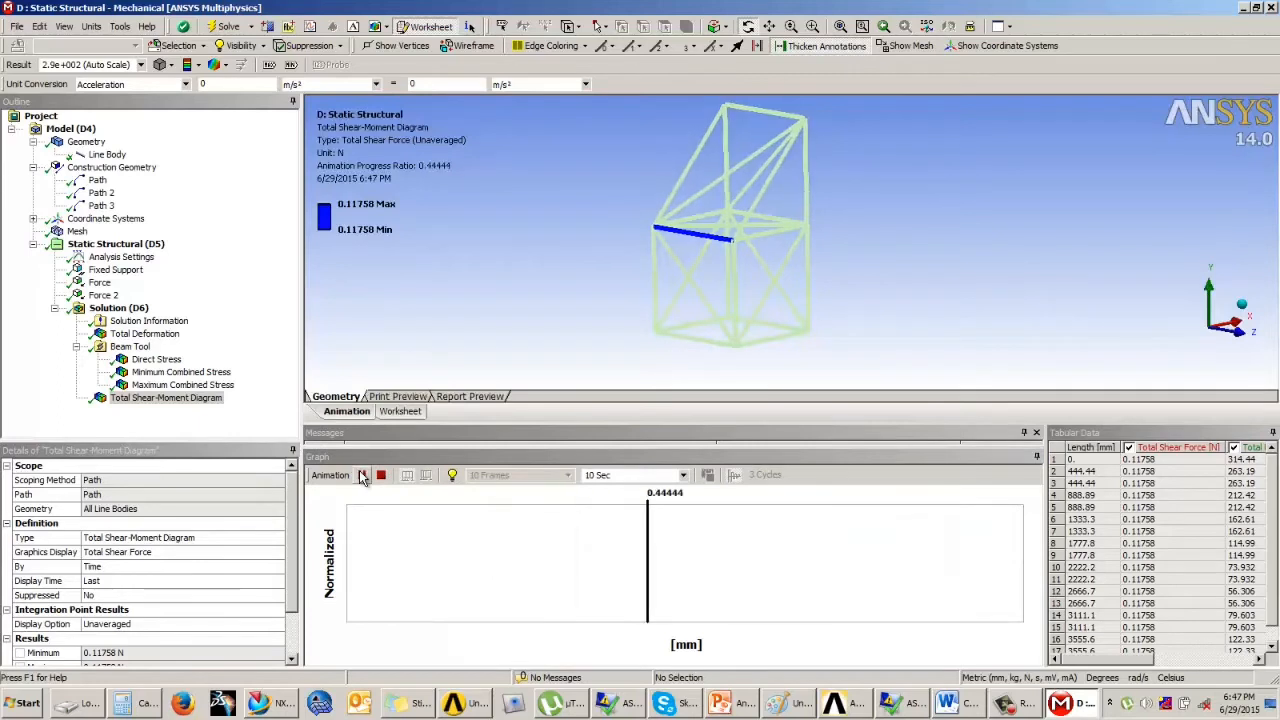
pyautogui.click(381, 475)
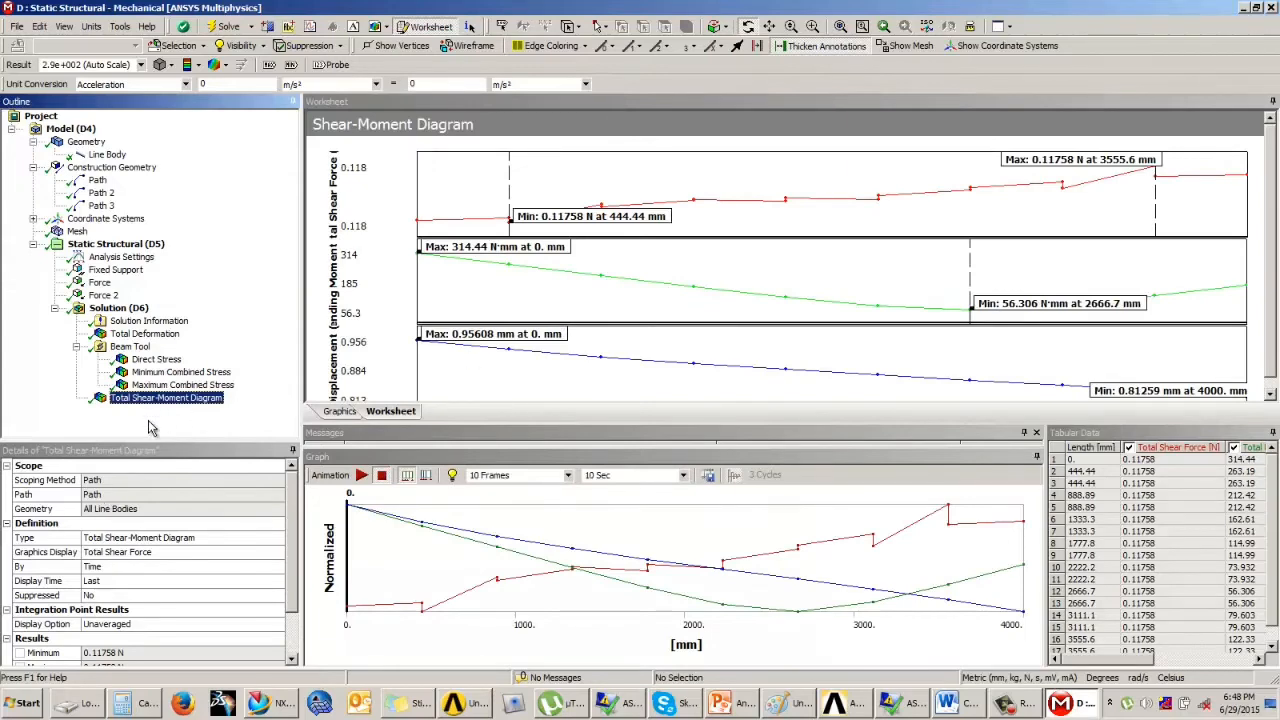
# - Add a second Shear-Moment Diagram to the solution, scope it to Path 2, and evaluate its results
pyautogui.click(125, 309)
pyautogui.click(785, 66)
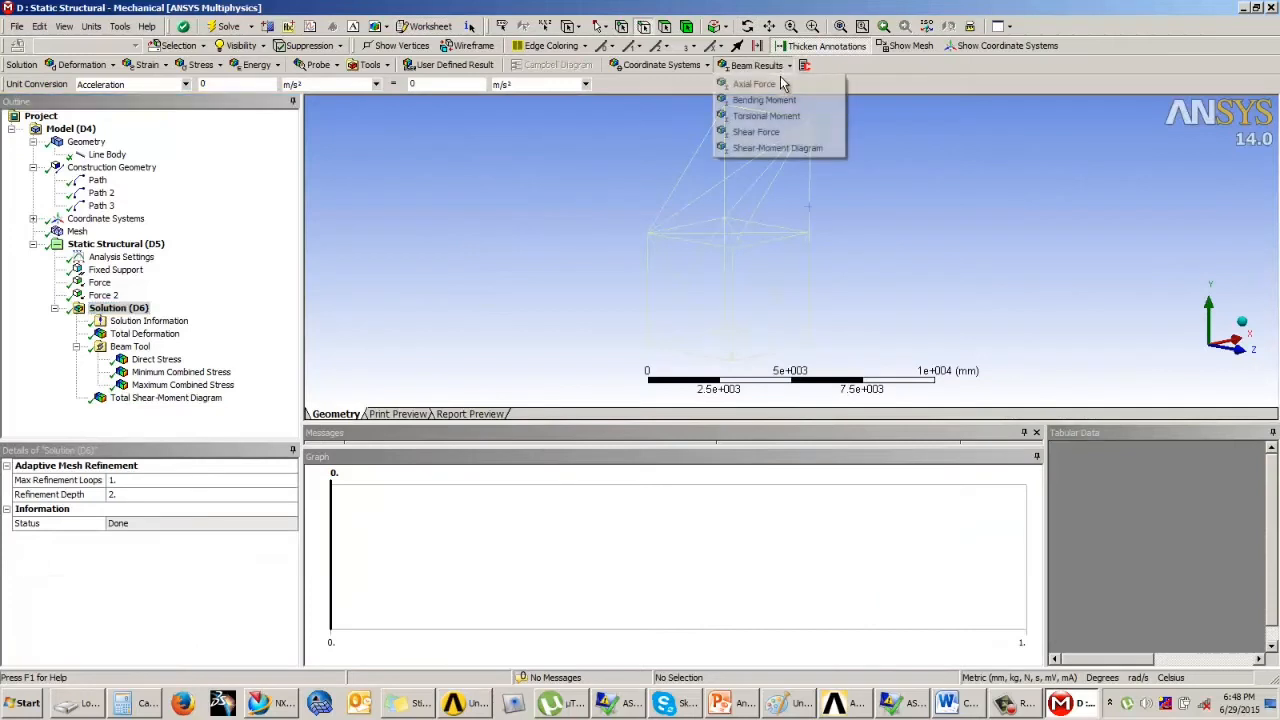
pyautogui.click(777, 148)
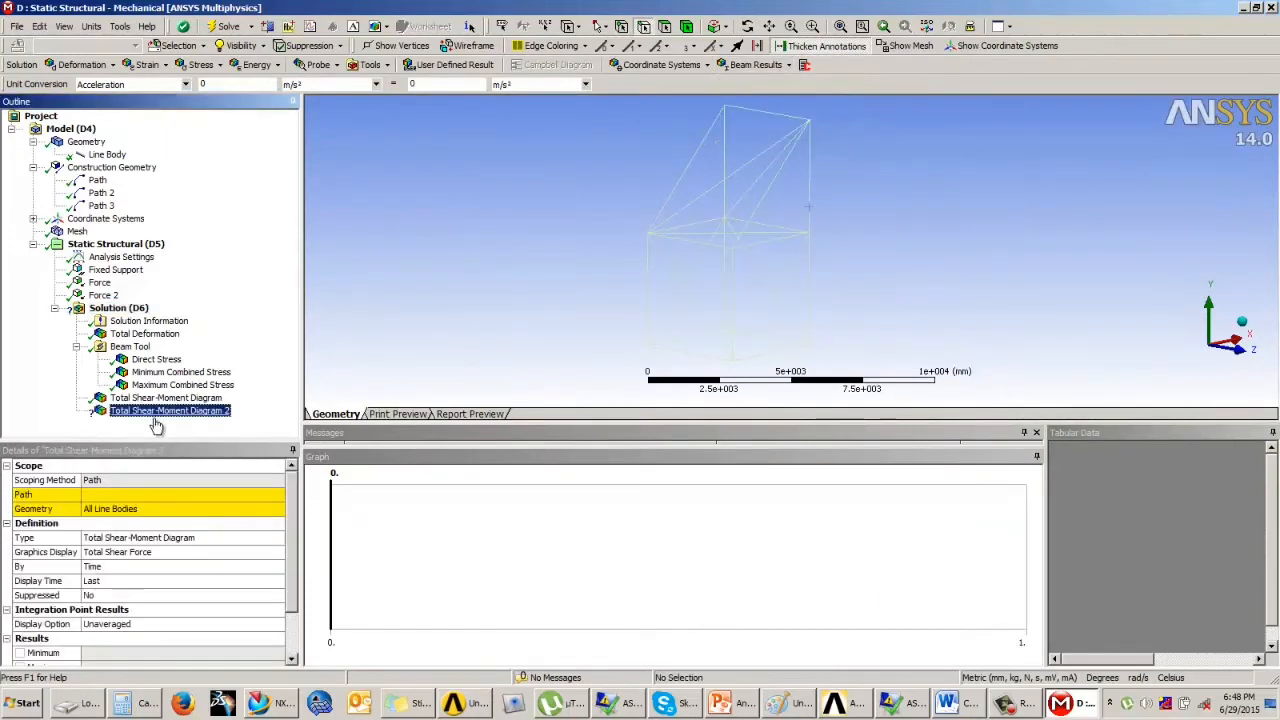
pyautogui.click(188, 494)
pyautogui.click(277, 494)
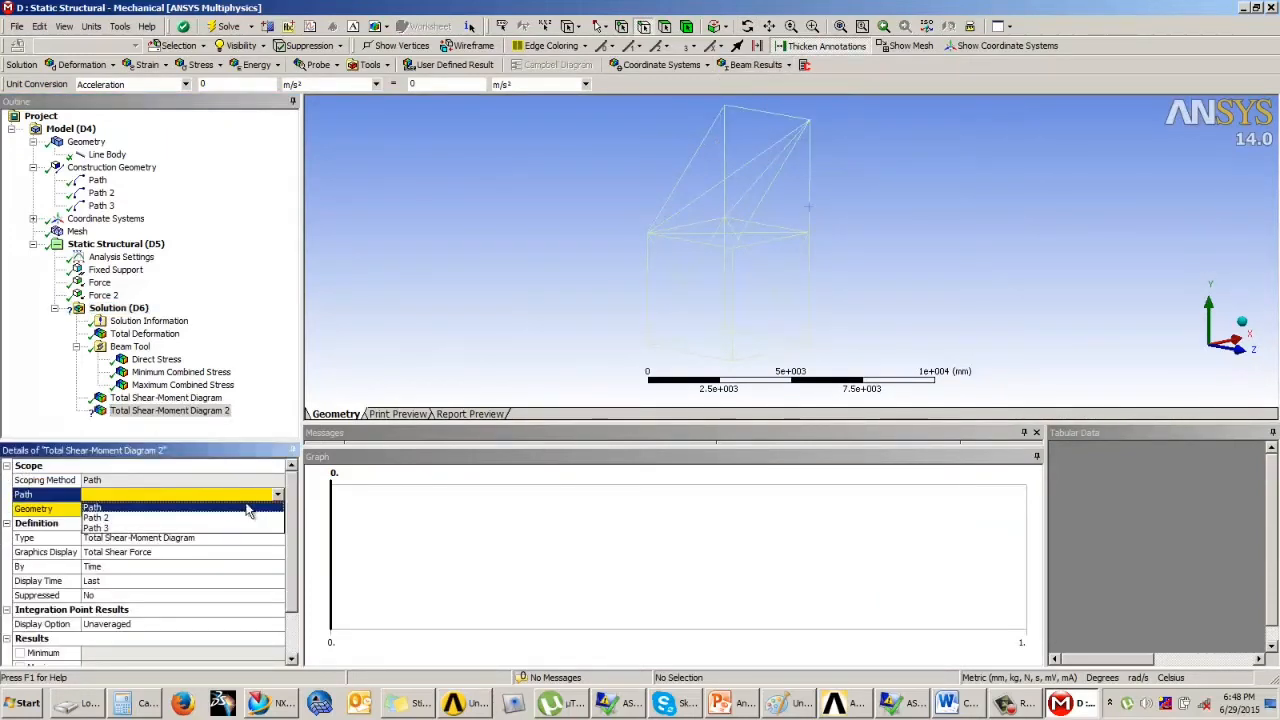
pyautogui.click(152, 518)
pyautogui.rightClick(140, 411)
pyautogui.click(172, 440)
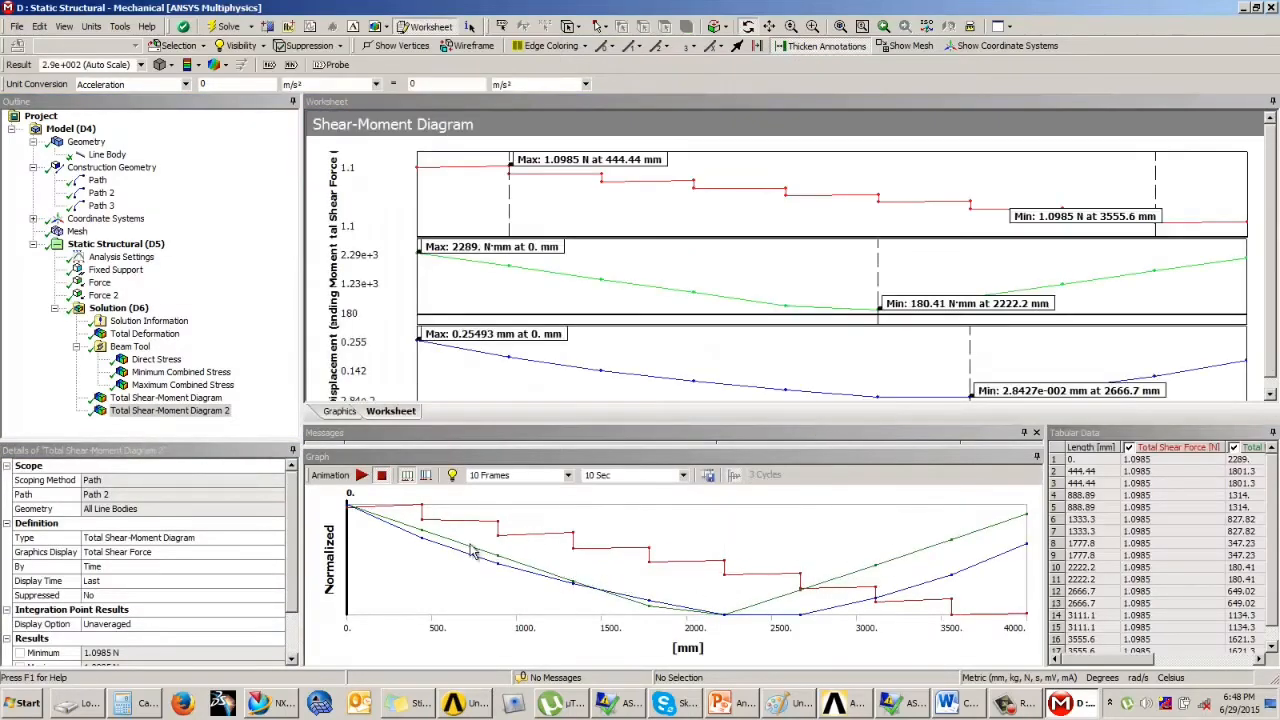
# - Review the second shear-moment diagram's graphs and examine the location of Path 2 on the truss model
pyautogui.click(160, 410)
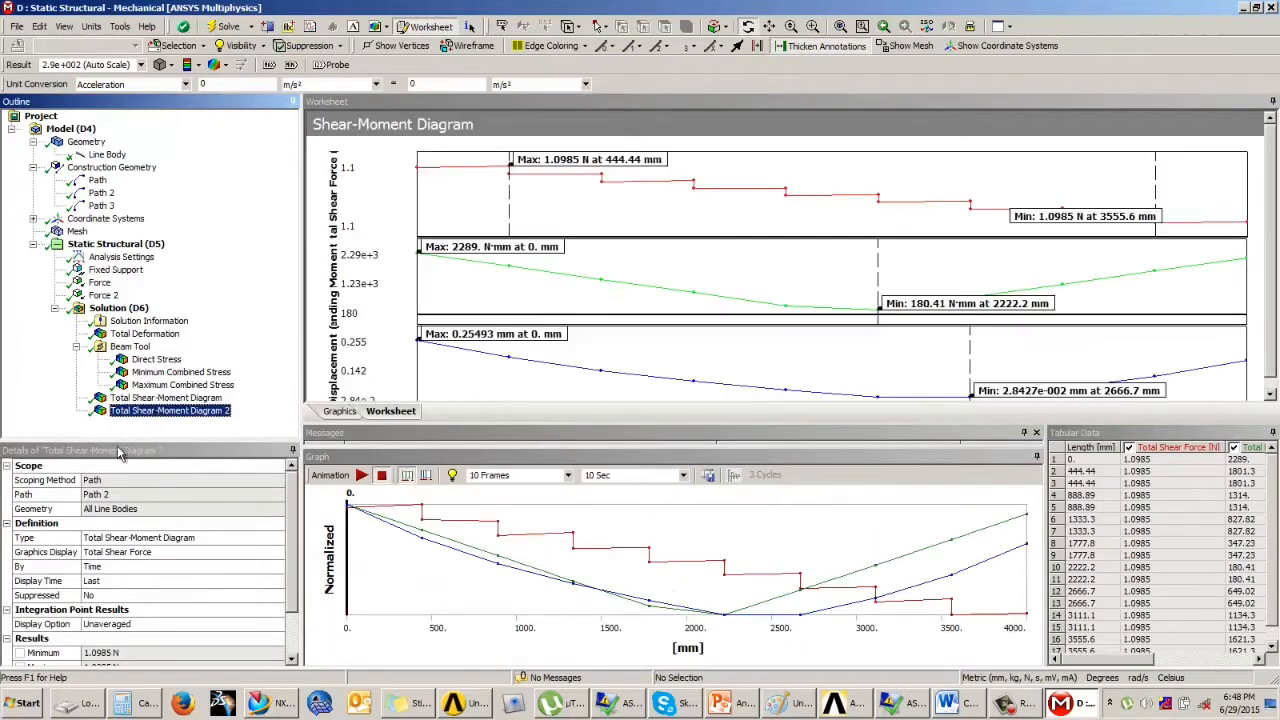
pyautogui.click(332, 413)
pyautogui.moveTo(623, 289); pyautogui.dragTo(862, 278)
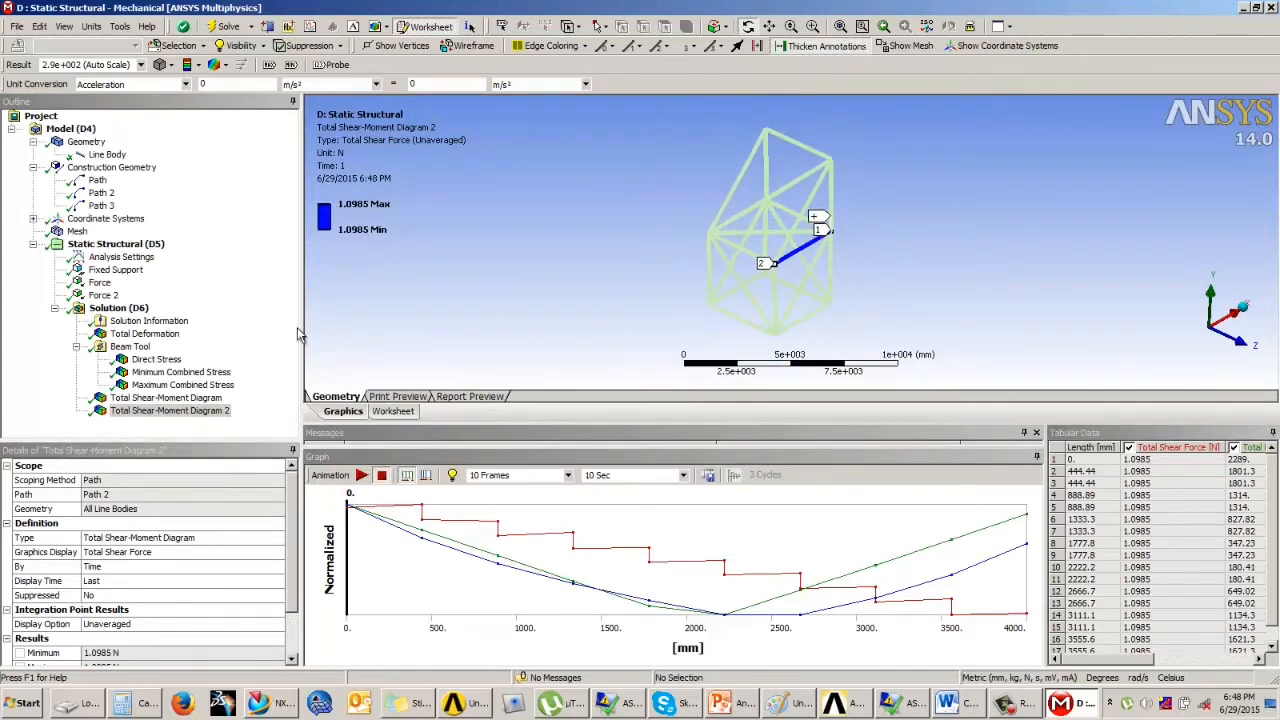
pyautogui.click(172, 411)
pyautogui.moveTo(586, 300); pyautogui.dragTo(588, 298)
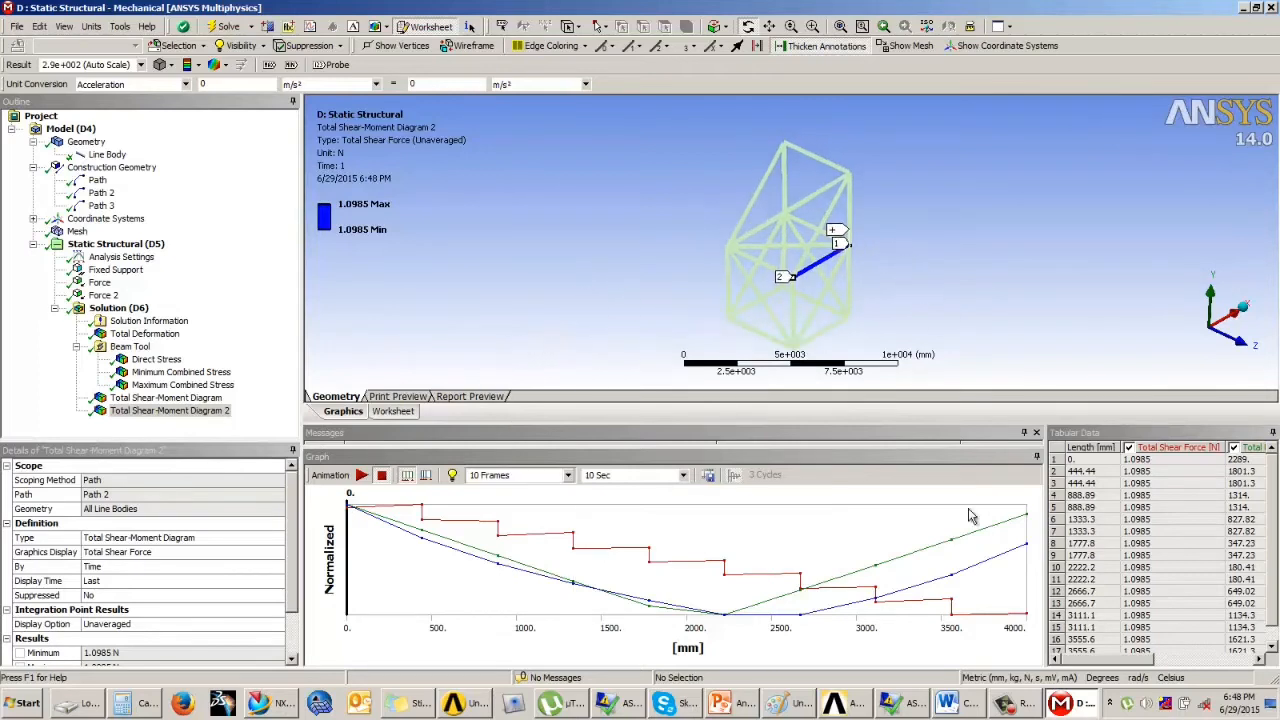
pyautogui.click(1017, 711)
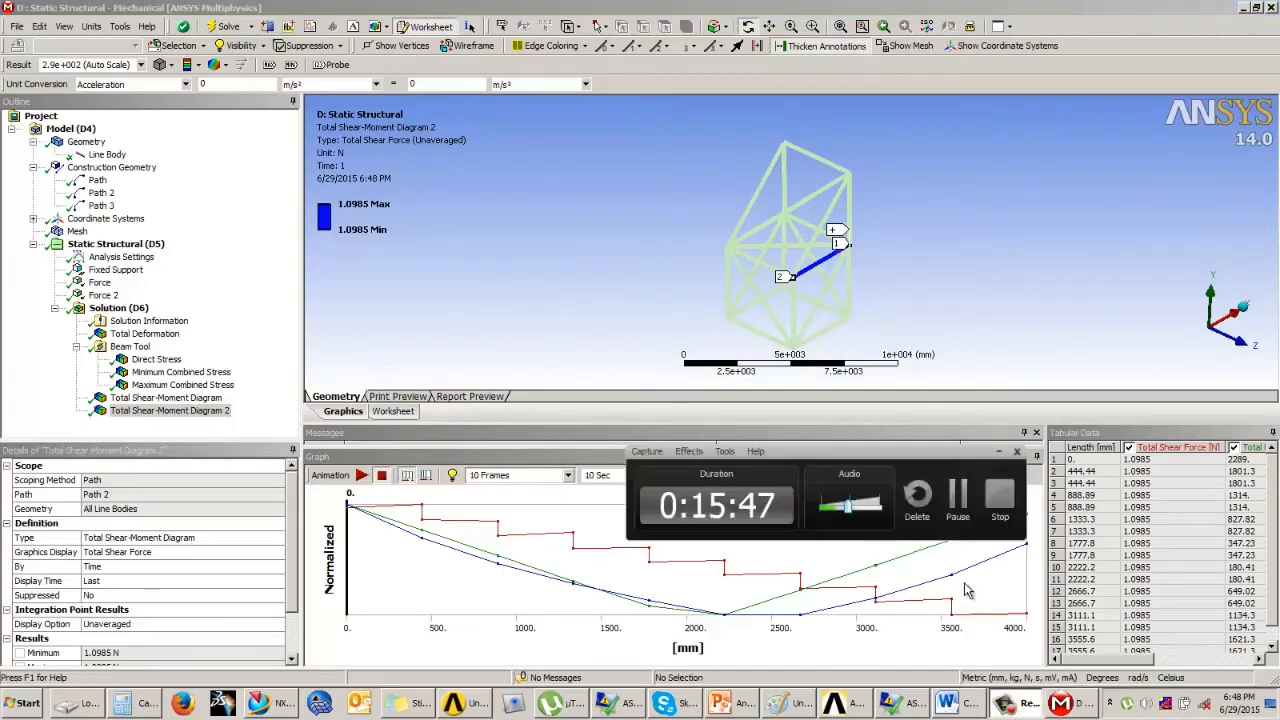
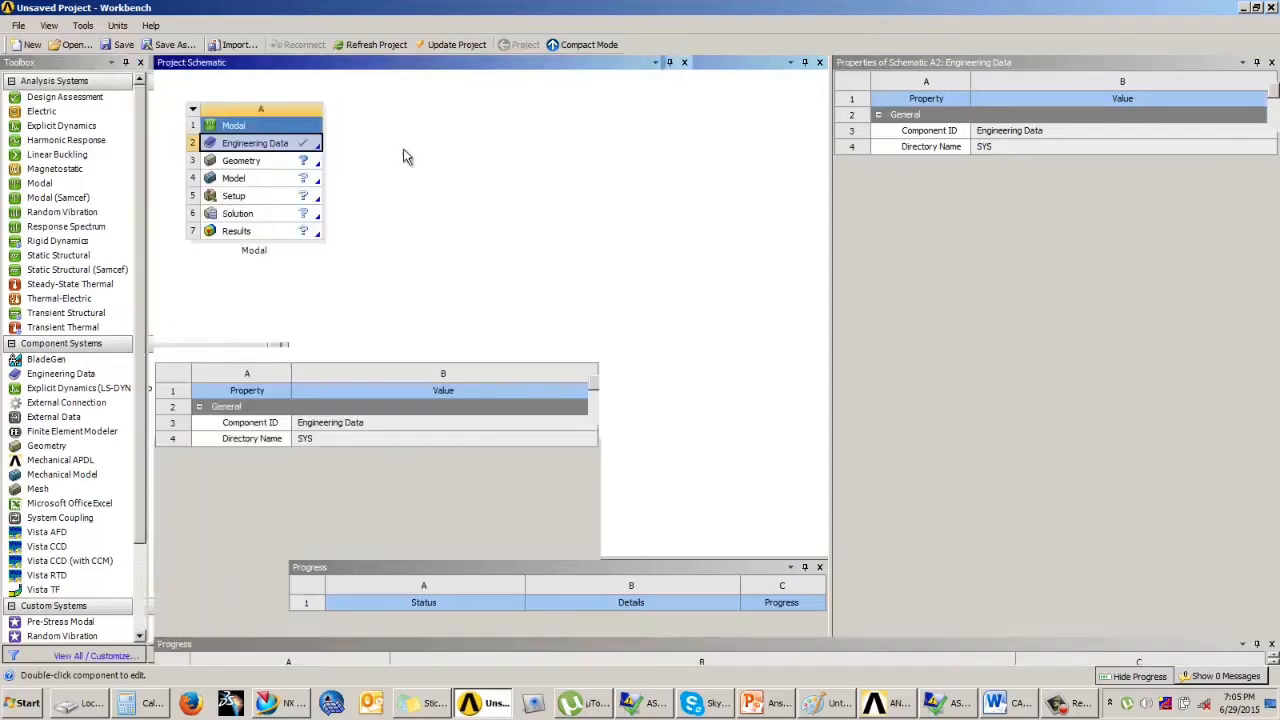
# - Add Aluminum Alloy from General Materials to the Modal system's engineering data and return to the project schematic
pyautogui.click(698, 44)
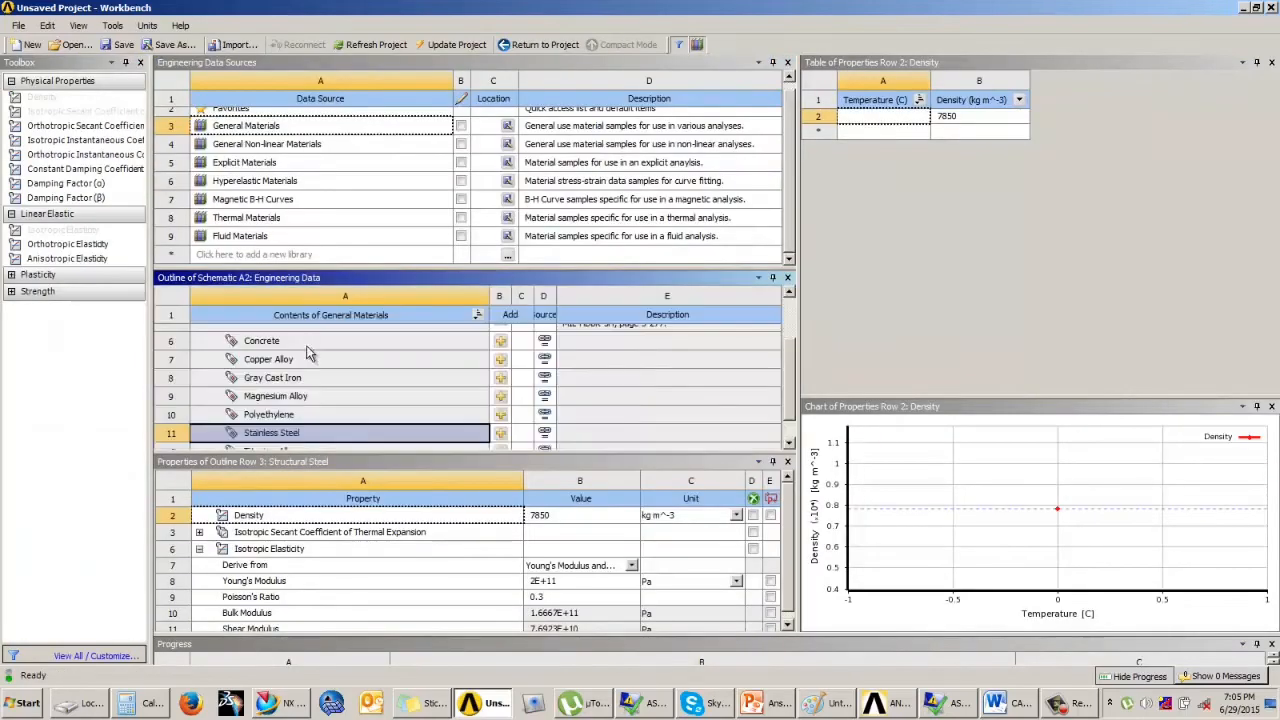
pyautogui.scroll(3, 785, 380)
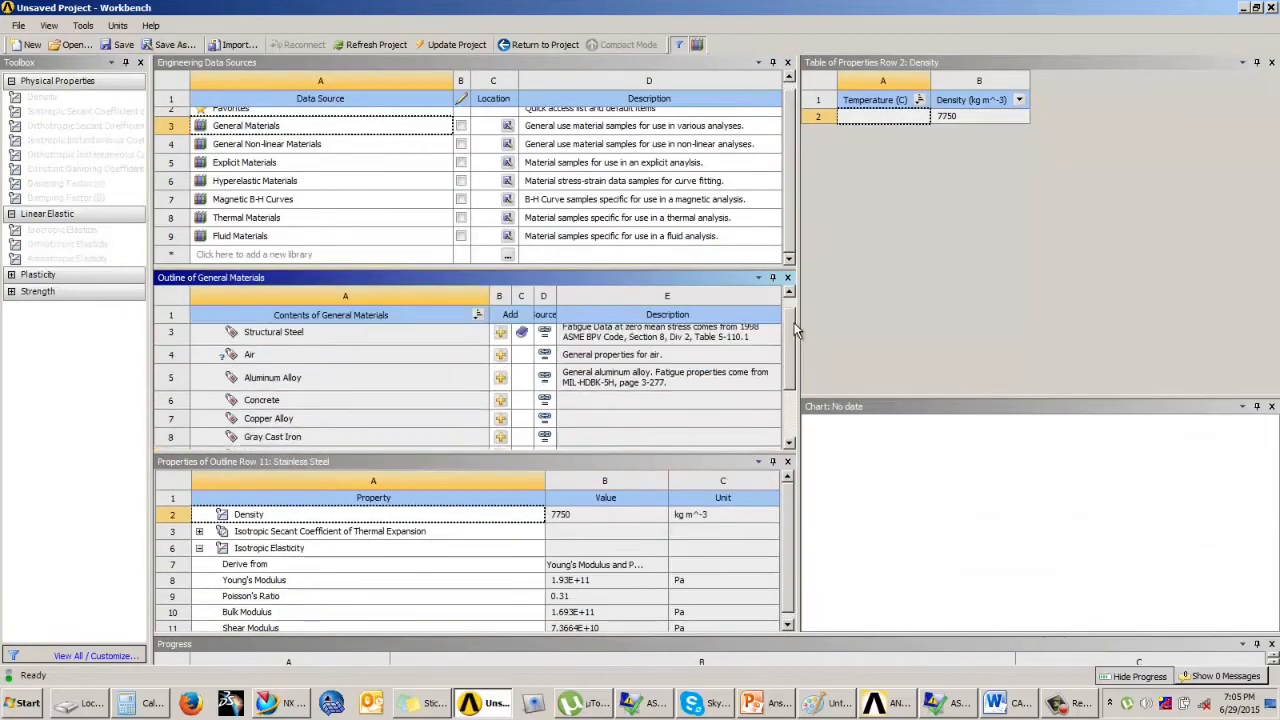
pyautogui.click(337, 390)
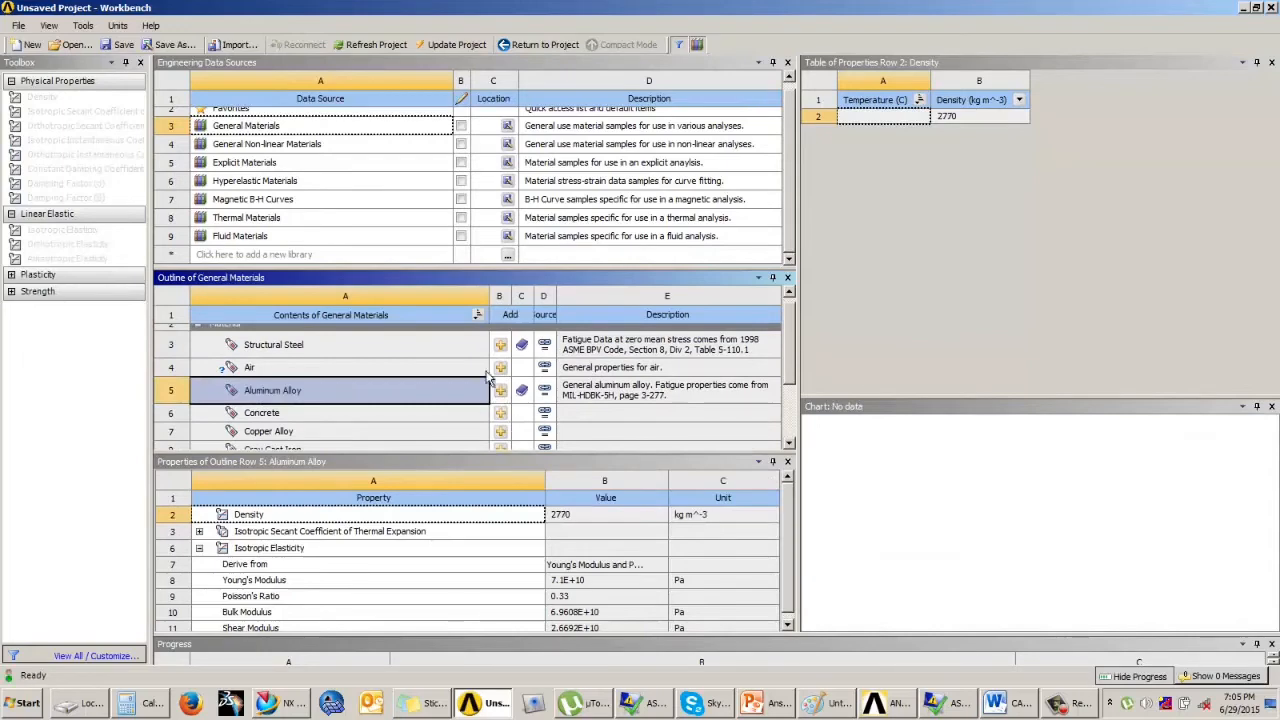
pyautogui.click(698, 44)
pyautogui.click(540, 44)
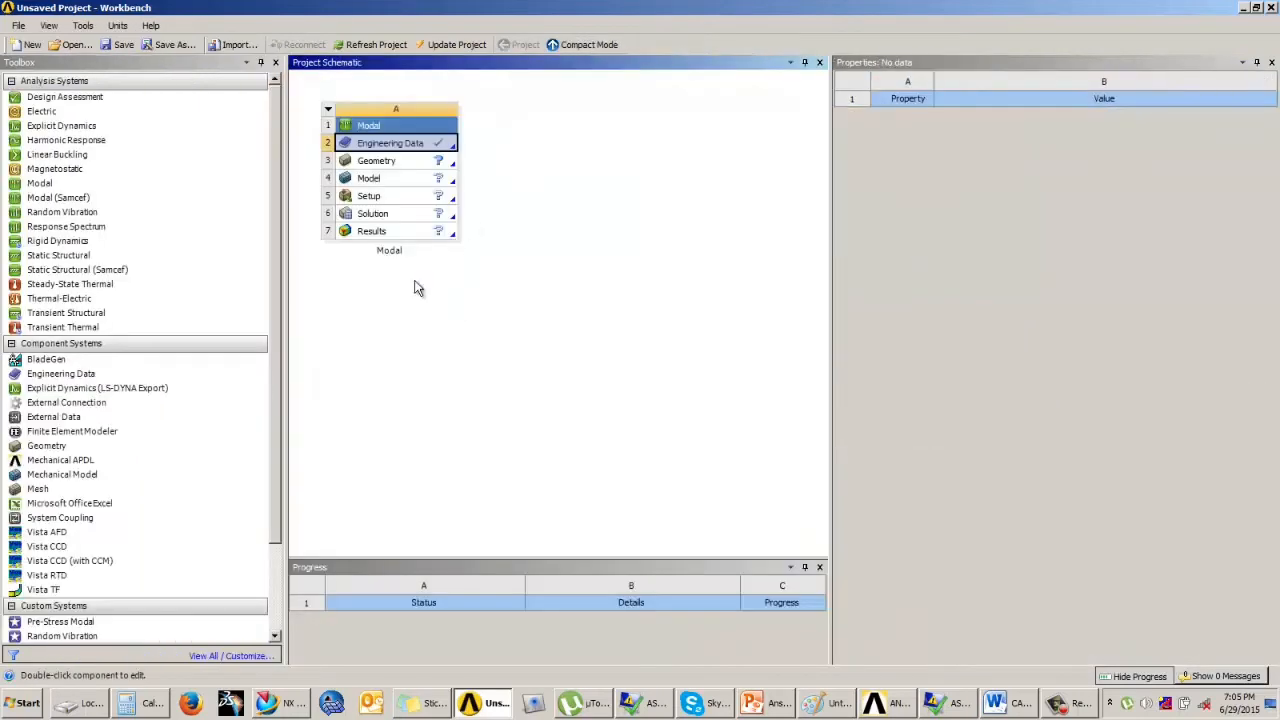
# - Import the file Geometry optimization Slice.stp as the Modal system's geometry
pyautogui.click(417, 163)
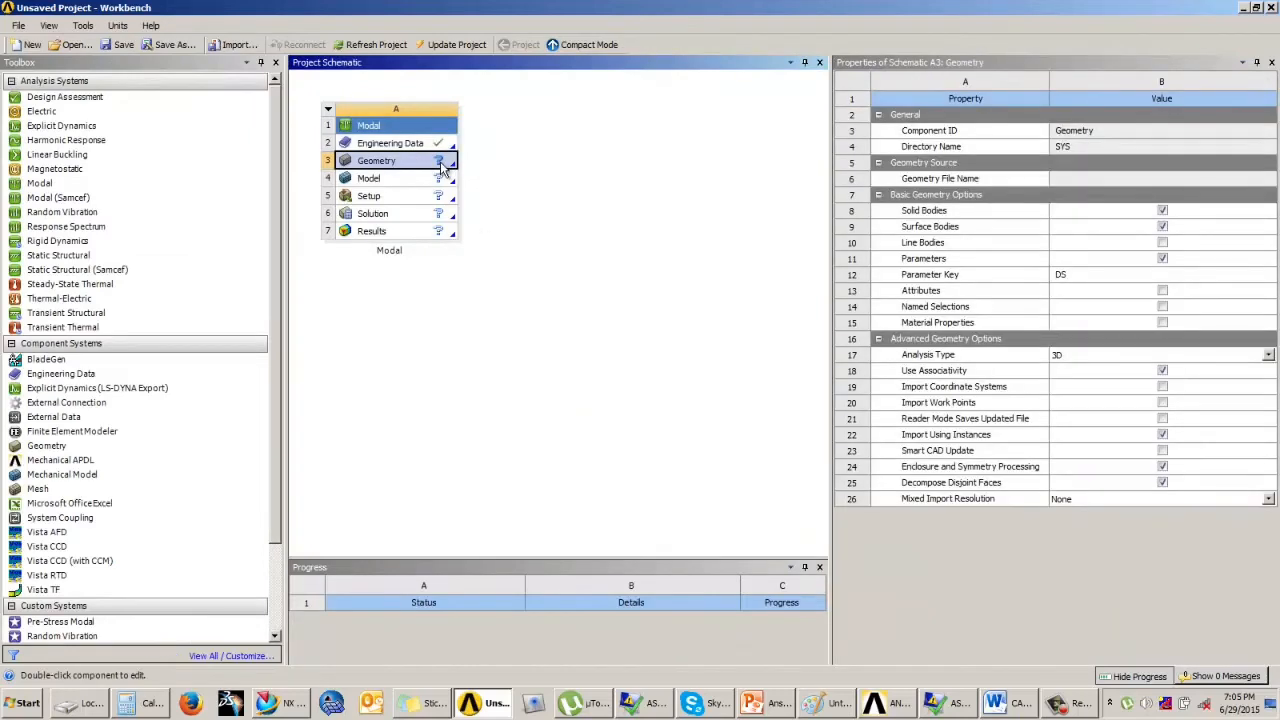
pyautogui.click(448, 167)
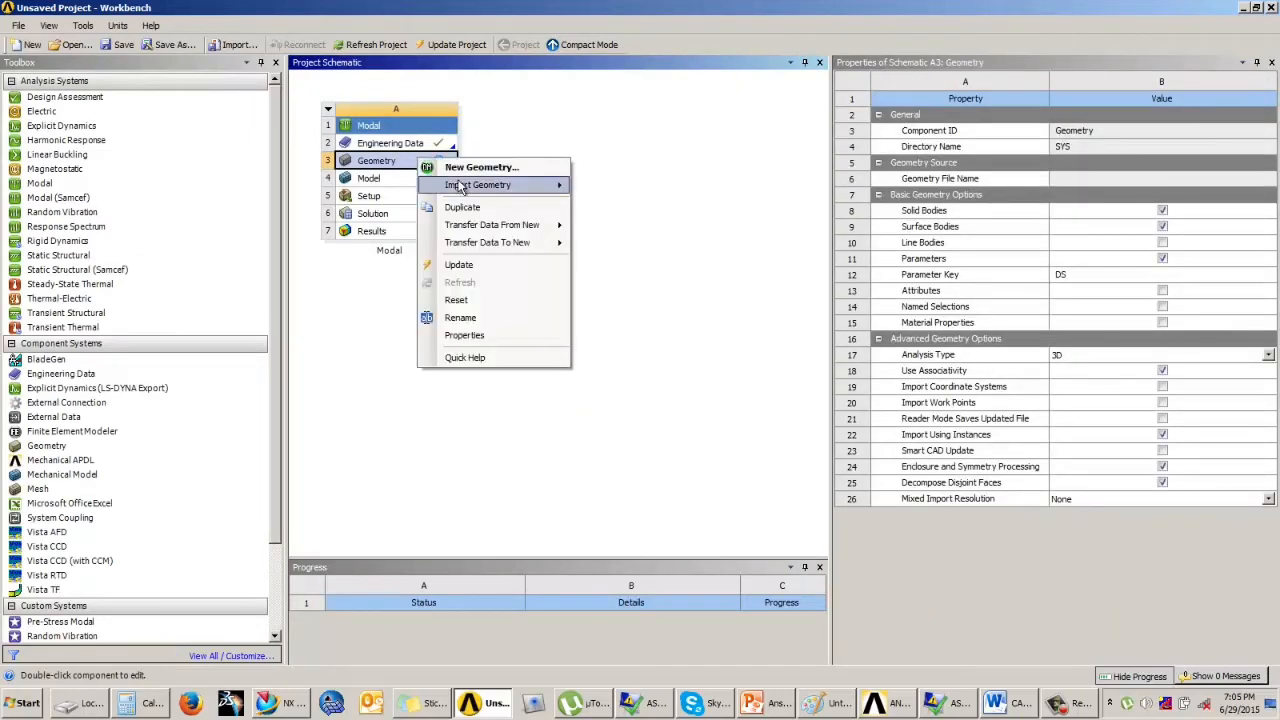
pyautogui.moveTo(478, 185)
pyautogui.click(645, 185)
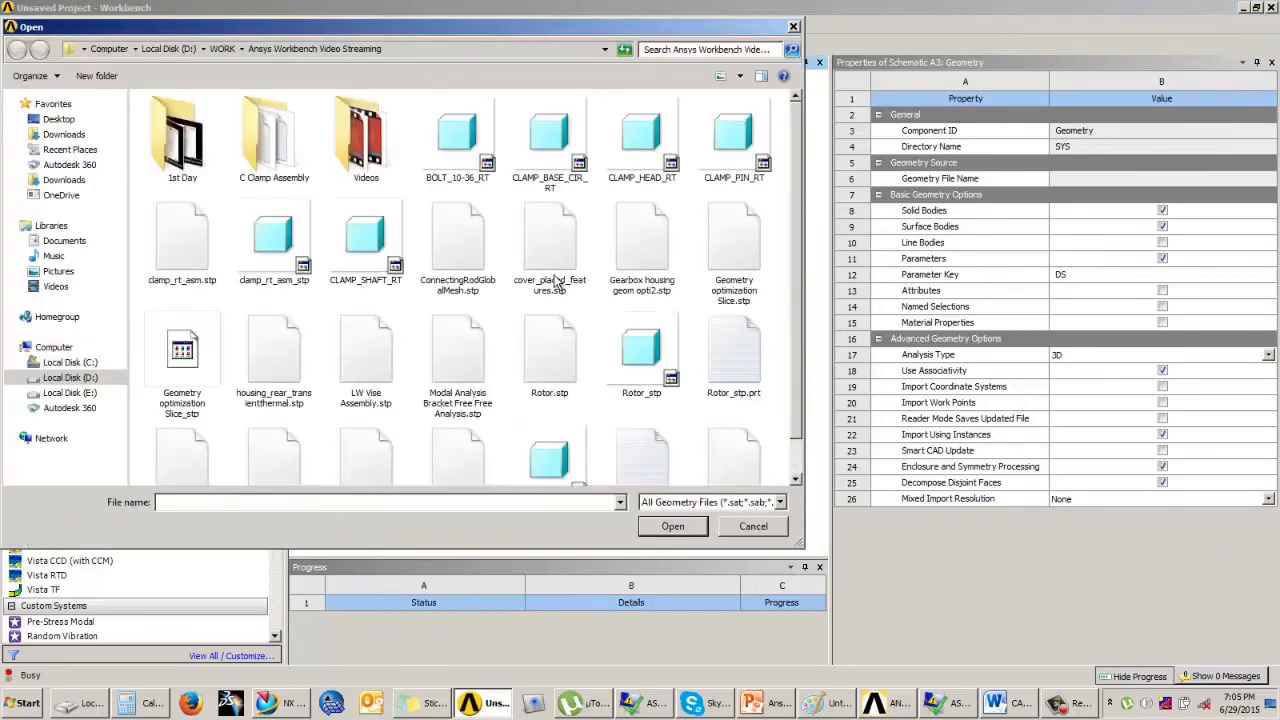
pyautogui.click(735, 260)
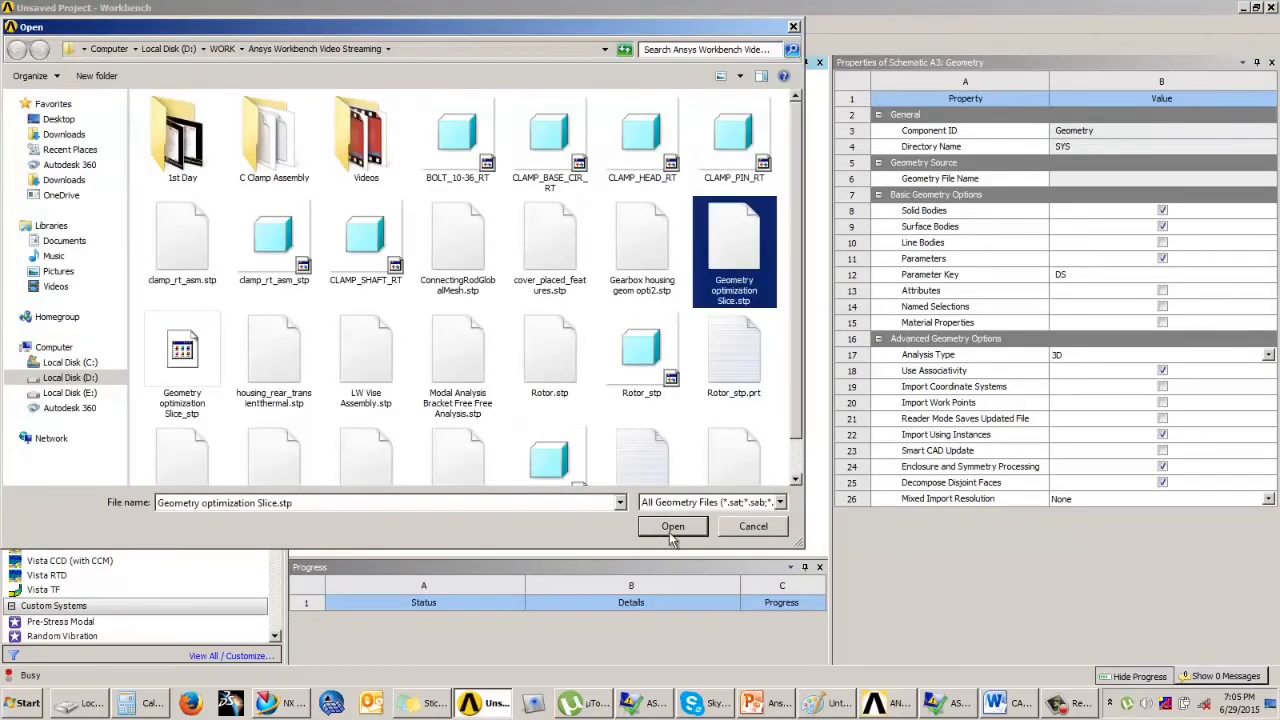
pyautogui.click(672, 527)
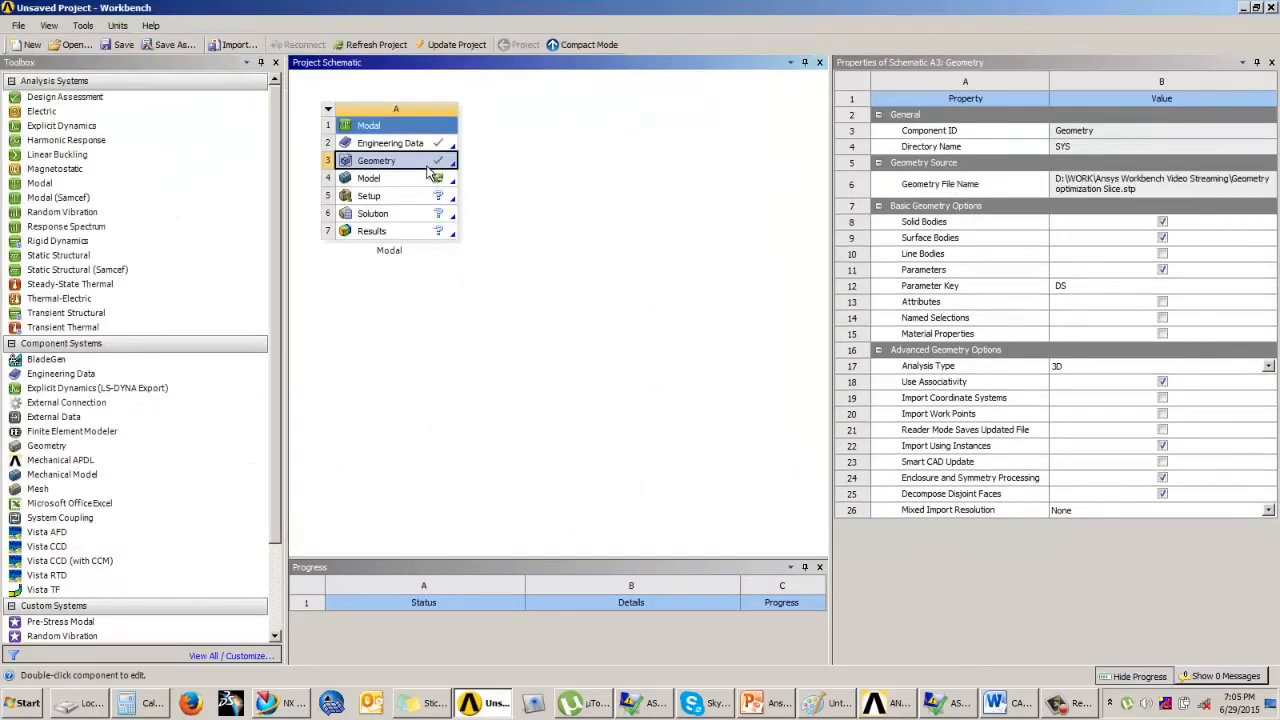
# - Open the geometry in DesignModeler with millimetre units and generate the imported body
pyautogui.doubleClick(430, 163)
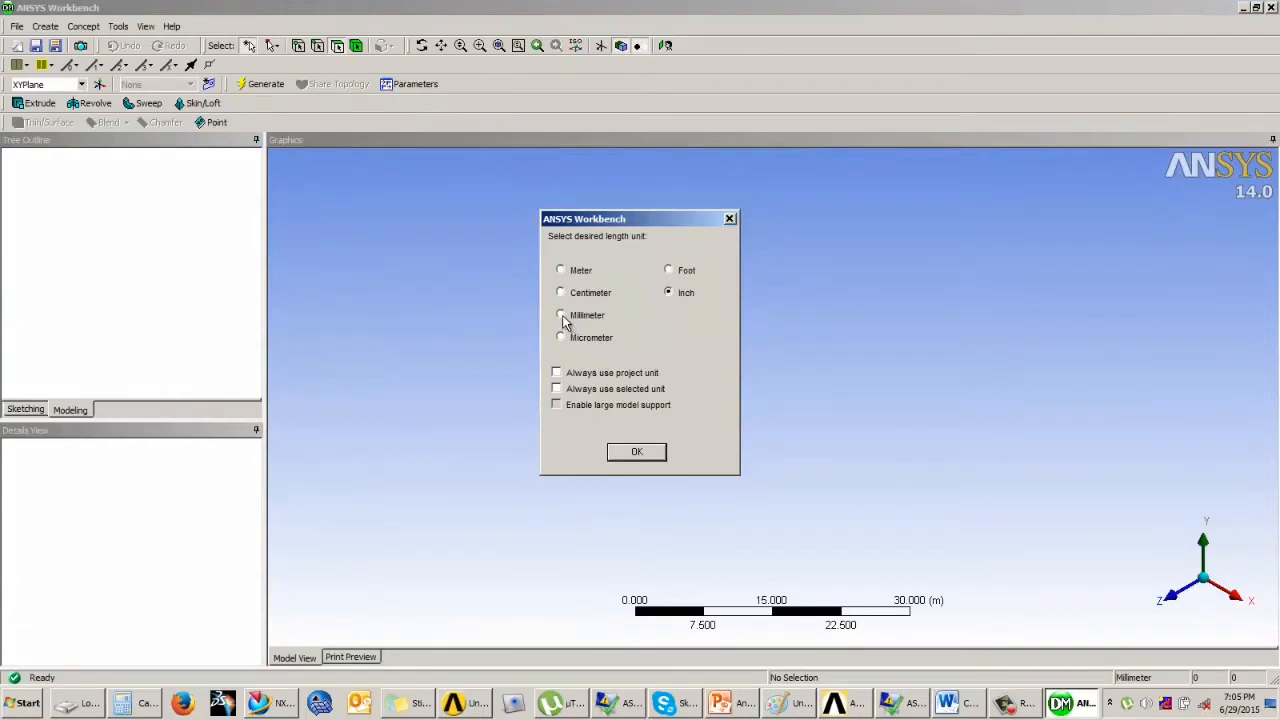
pyautogui.click(633, 454)
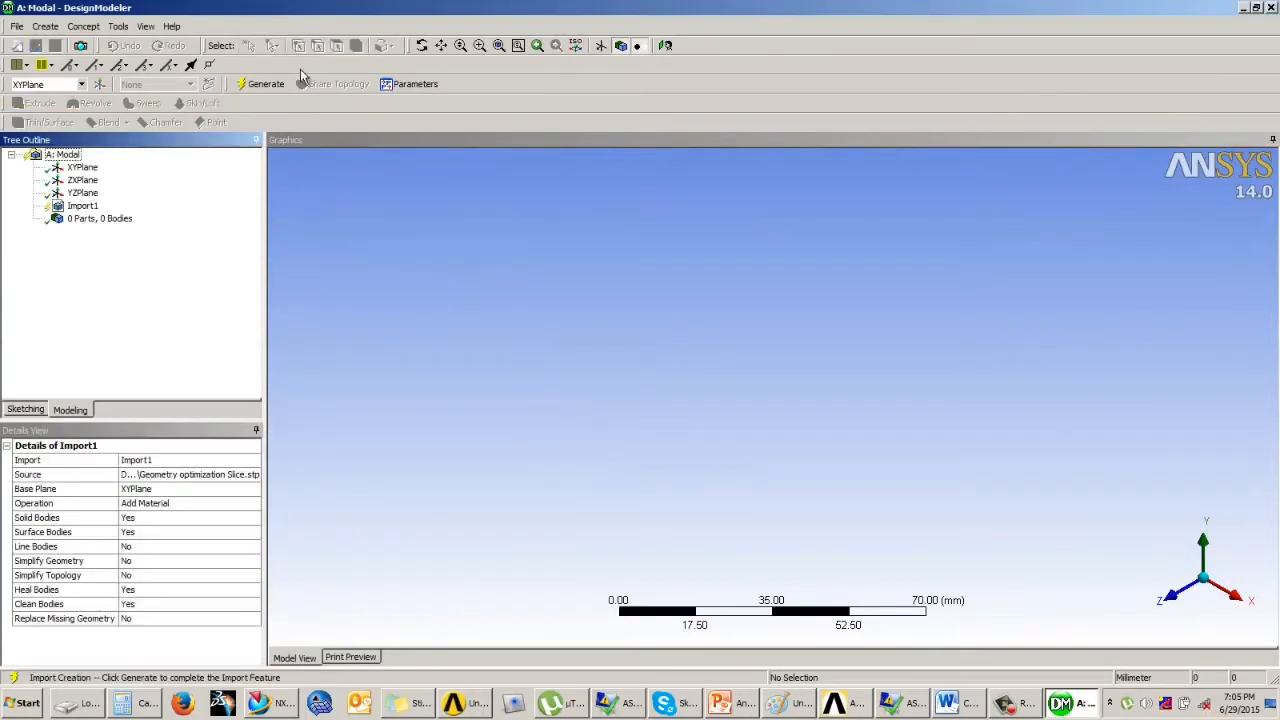
pyautogui.click(265, 84)
pyautogui.moveTo(701, 447); pyautogui.dragTo(791, 323, button='middle')
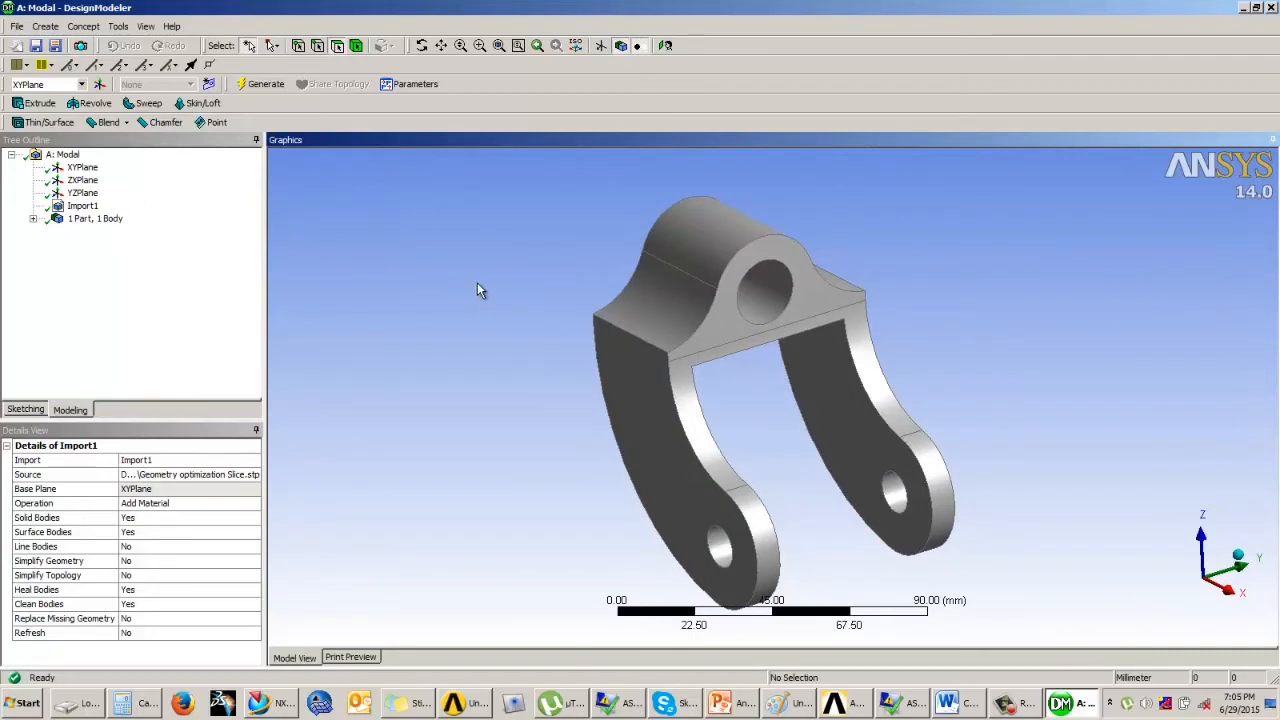
# - Examine the YZ, ZX and XY planes against the imported bracket to identify its symmetry plane
pyautogui.click(84, 193)
pyautogui.moveTo(686, 326); pyautogui.dragTo(574, 318, button='middle')
pyautogui.click(82, 181)
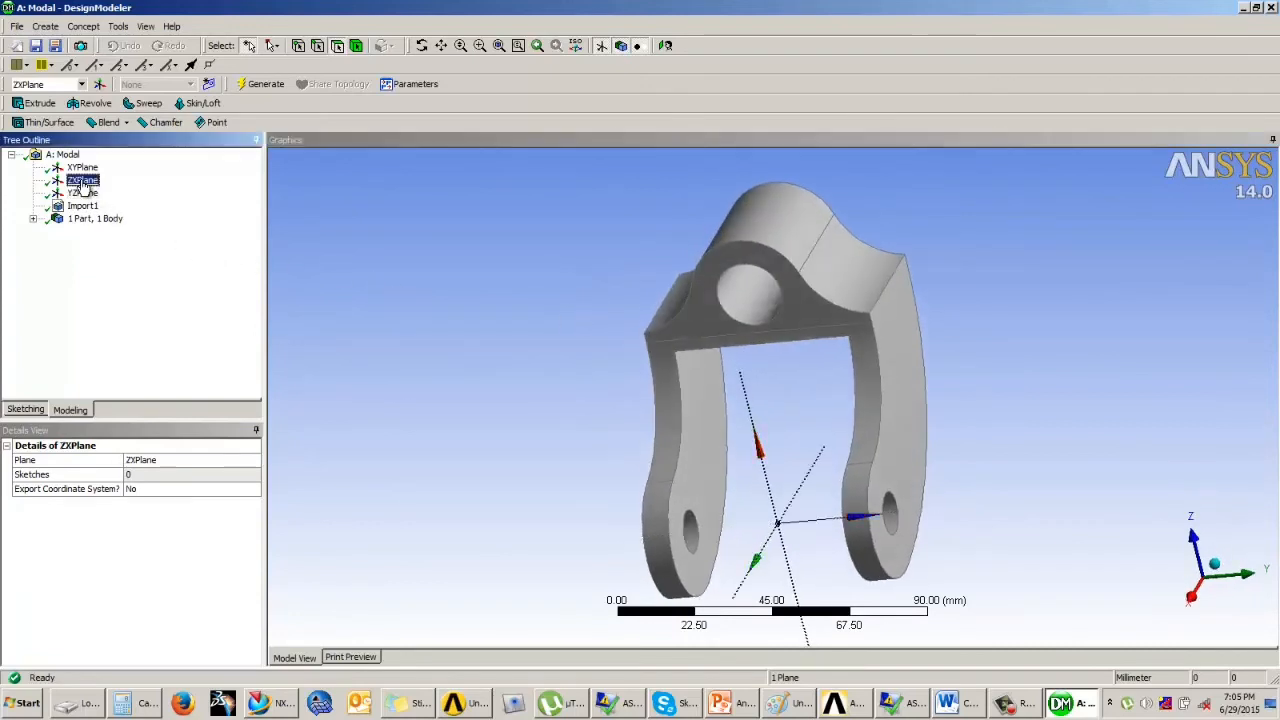
pyautogui.click(82, 167)
pyautogui.moveTo(591, 323); pyautogui.dragTo(772, 333, button='middle')
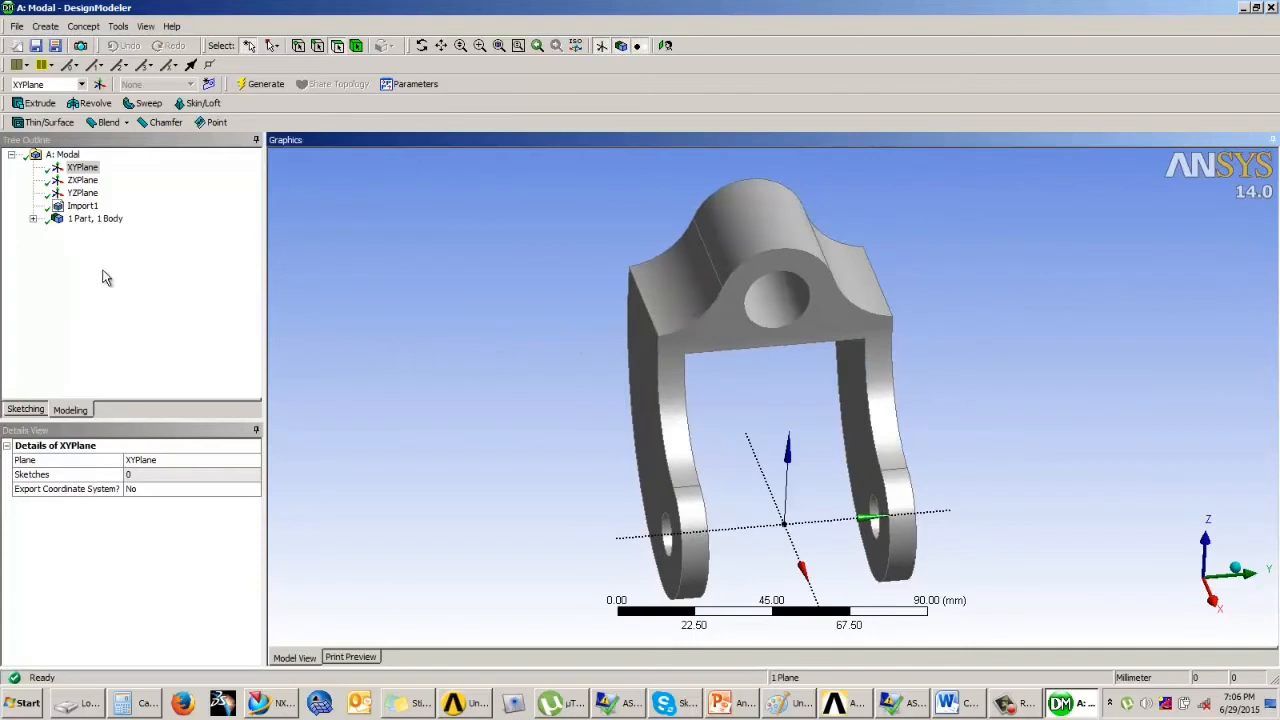
pyautogui.click(82, 180)
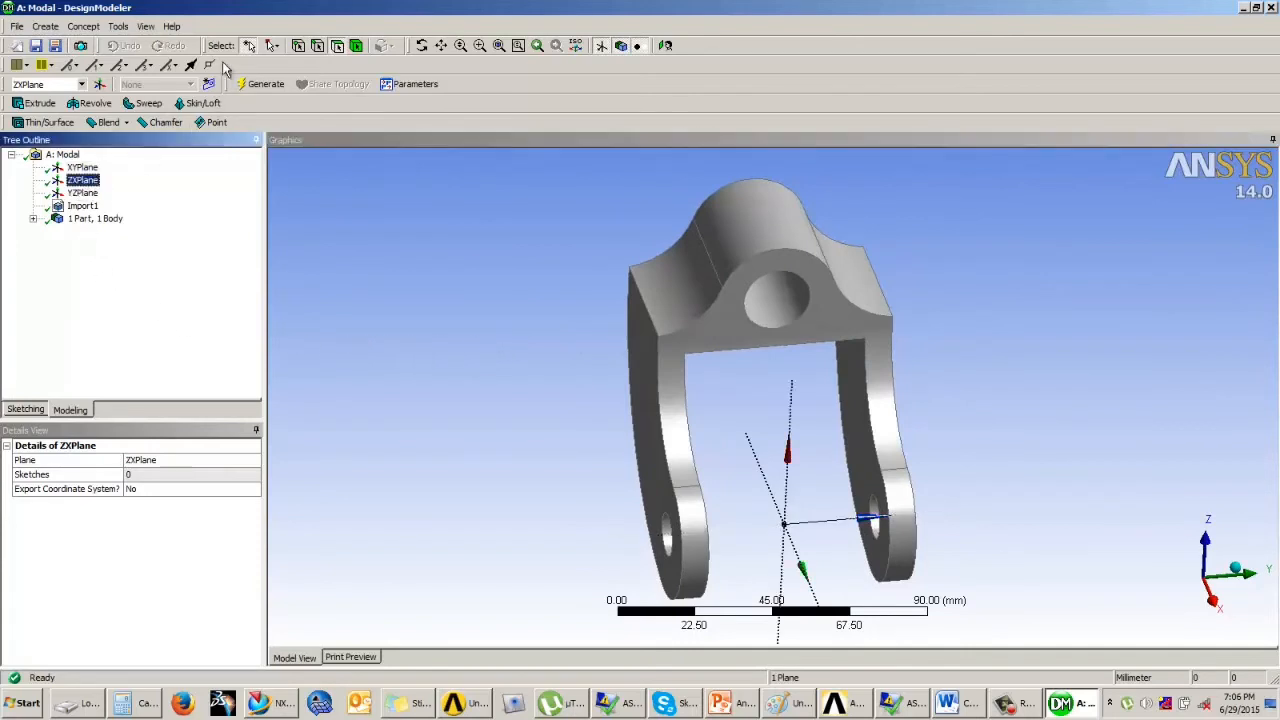
# - Create a Symmetry feature using ZXPlane as the symmetry plane and generate the half model of the bracket
pyautogui.click(119, 27)
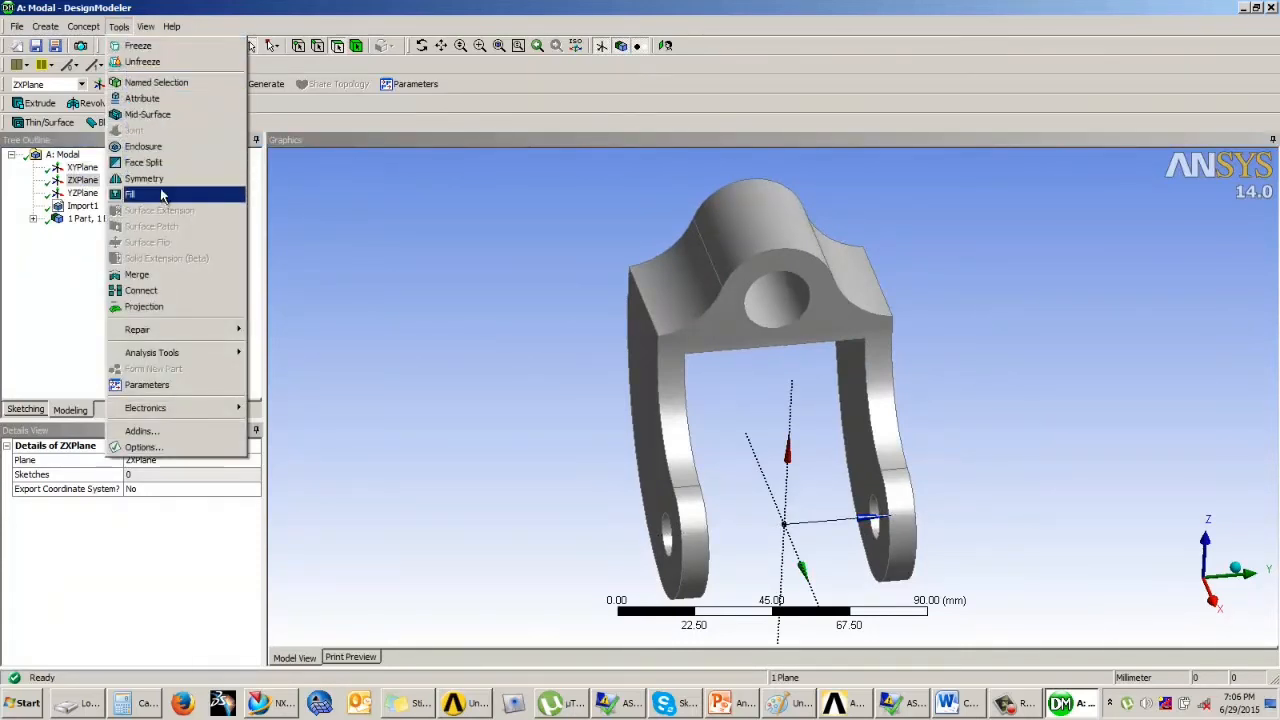
pyautogui.click(166, 179)
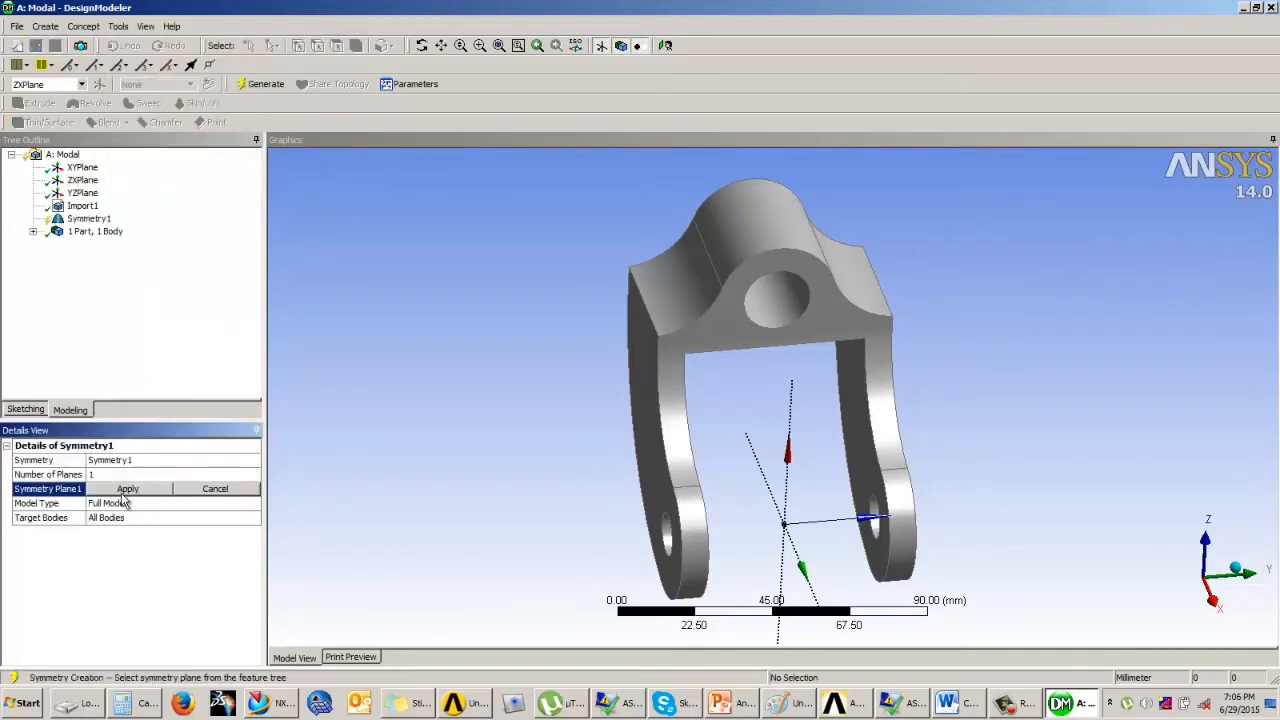
pyautogui.click(82, 180)
pyautogui.moveTo(794, 414); pyautogui.dragTo(831, 391, button='middle')
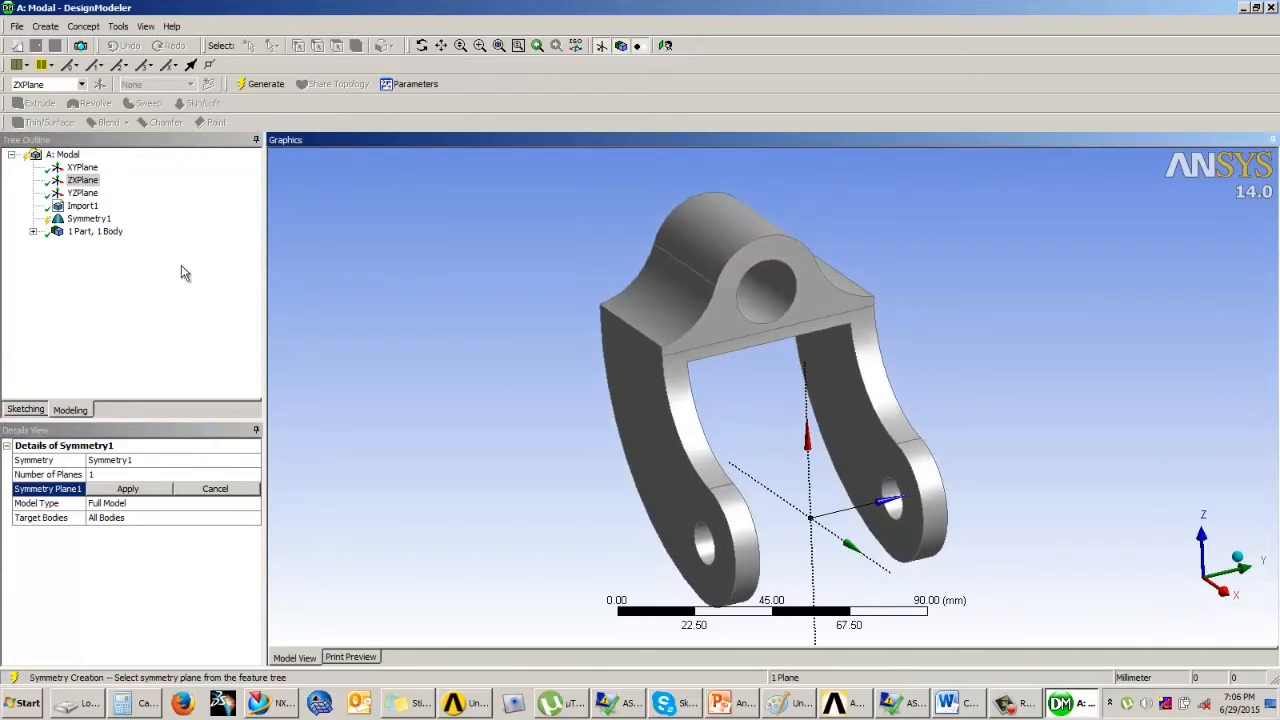
pyautogui.click(76, 172)
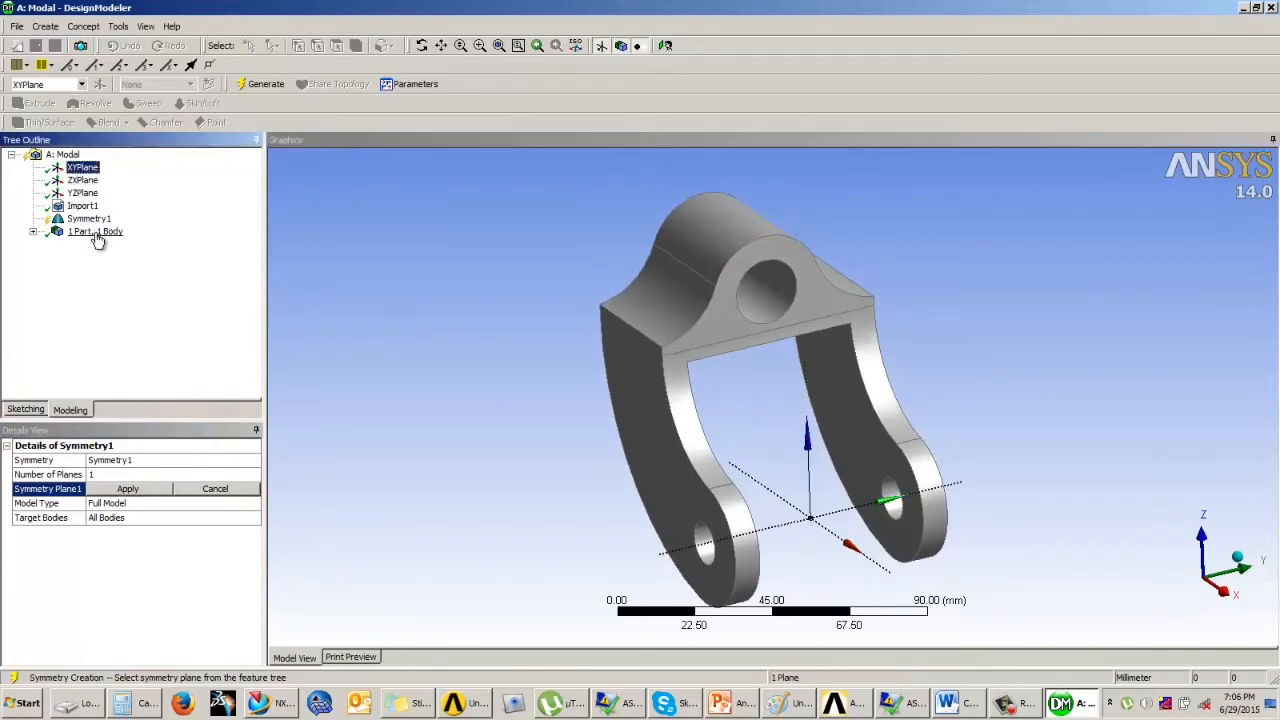
pyautogui.click(80, 181)
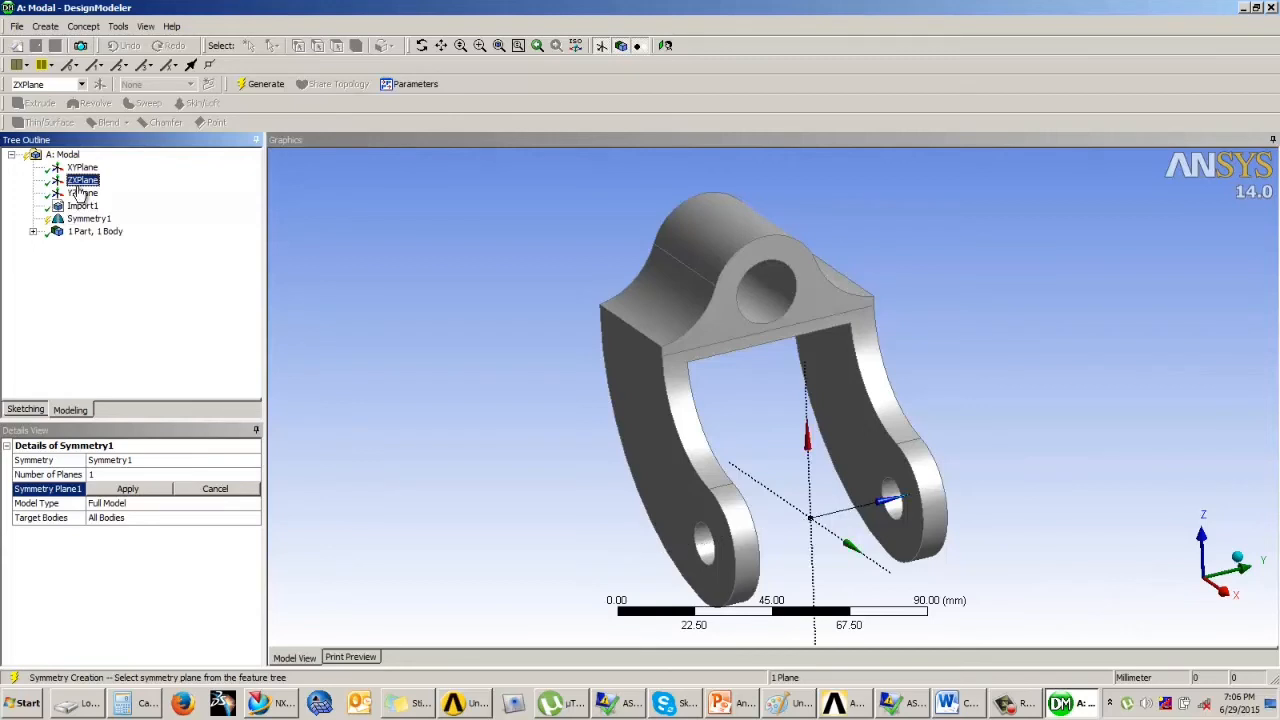
pyautogui.moveTo(660, 318)
pyautogui.mouseDown(button='middle')
pyautogui.moveTo(666, 329)
pyautogui.moveTo(651, 323)
pyautogui.moveTo(648, 338)
pyautogui.mouseUp(button='middle')
pyautogui.click(82, 183)
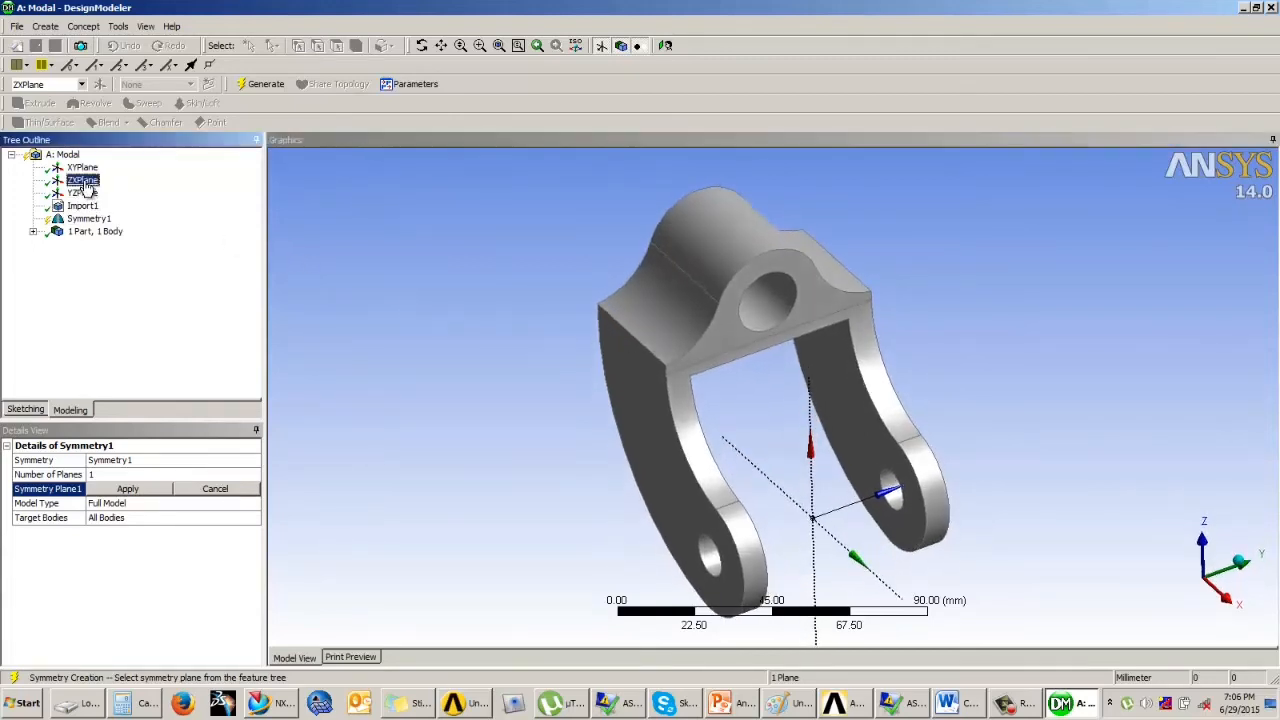
pyautogui.moveTo(797, 384); pyautogui.dragTo(798, 384, button='middle')
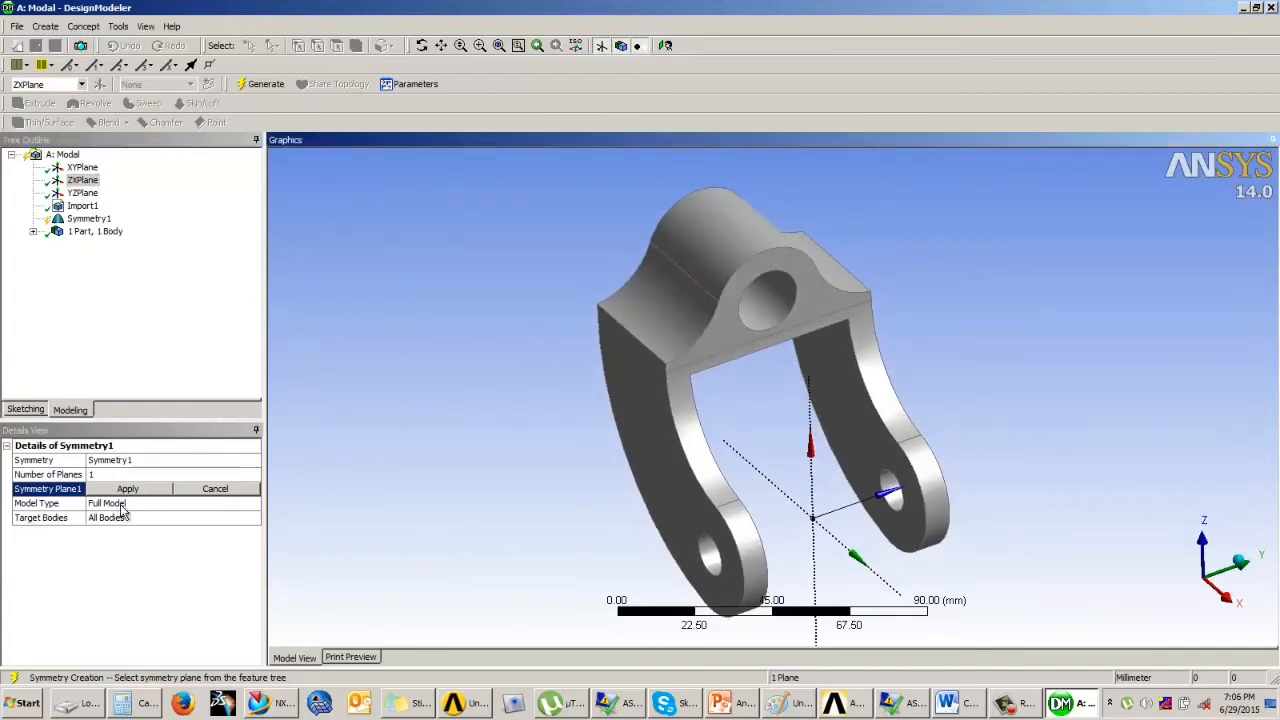
pyautogui.click(262, 84)
pyautogui.moveTo(834, 382)
pyautogui.mouseDown(button='middle')
pyautogui.moveTo(900, 337)
pyautogui.moveTo(827, 338)
pyautogui.moveTo(851, 366)
pyautogui.moveTo(831, 351)
pyautogui.moveTo(826, 374)
pyautogui.mouseUp(button='middle')
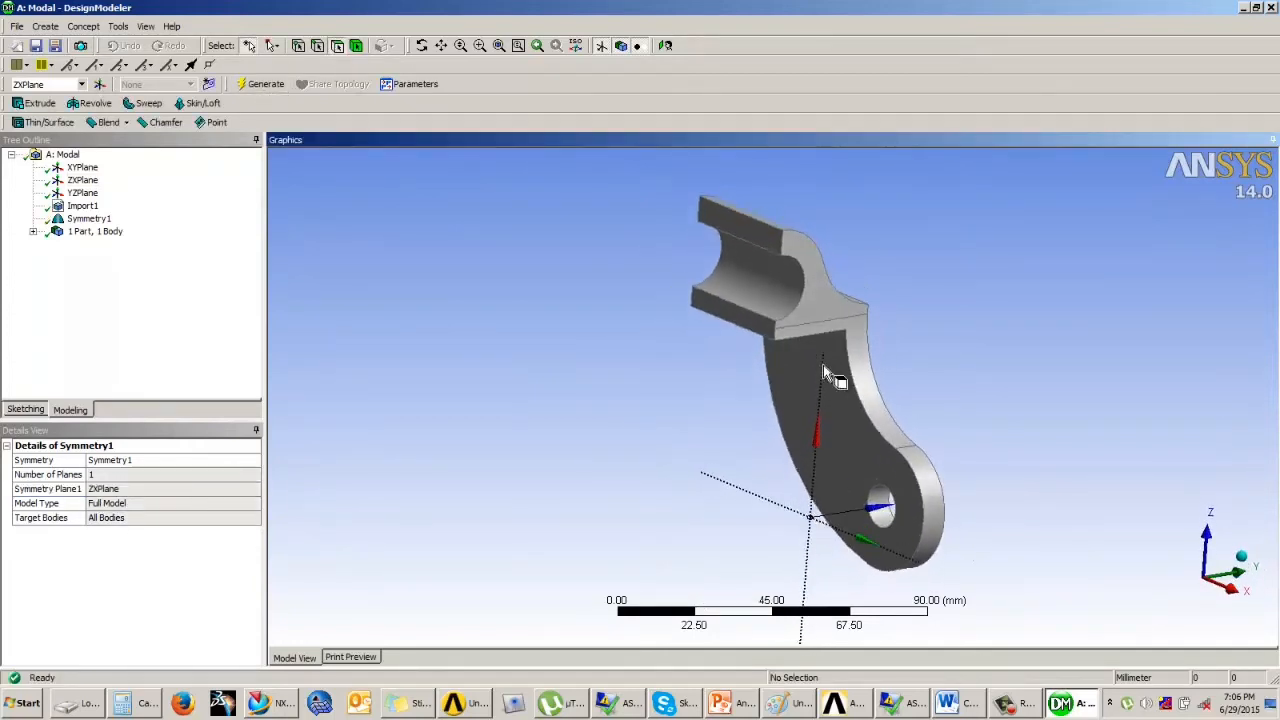
pyautogui.moveTo(921, 308)
pyautogui.mouseDown(button='middle')
pyautogui.moveTo(903, 320)
pyautogui.moveTo(931, 309)
pyautogui.mouseUp(button='middle')
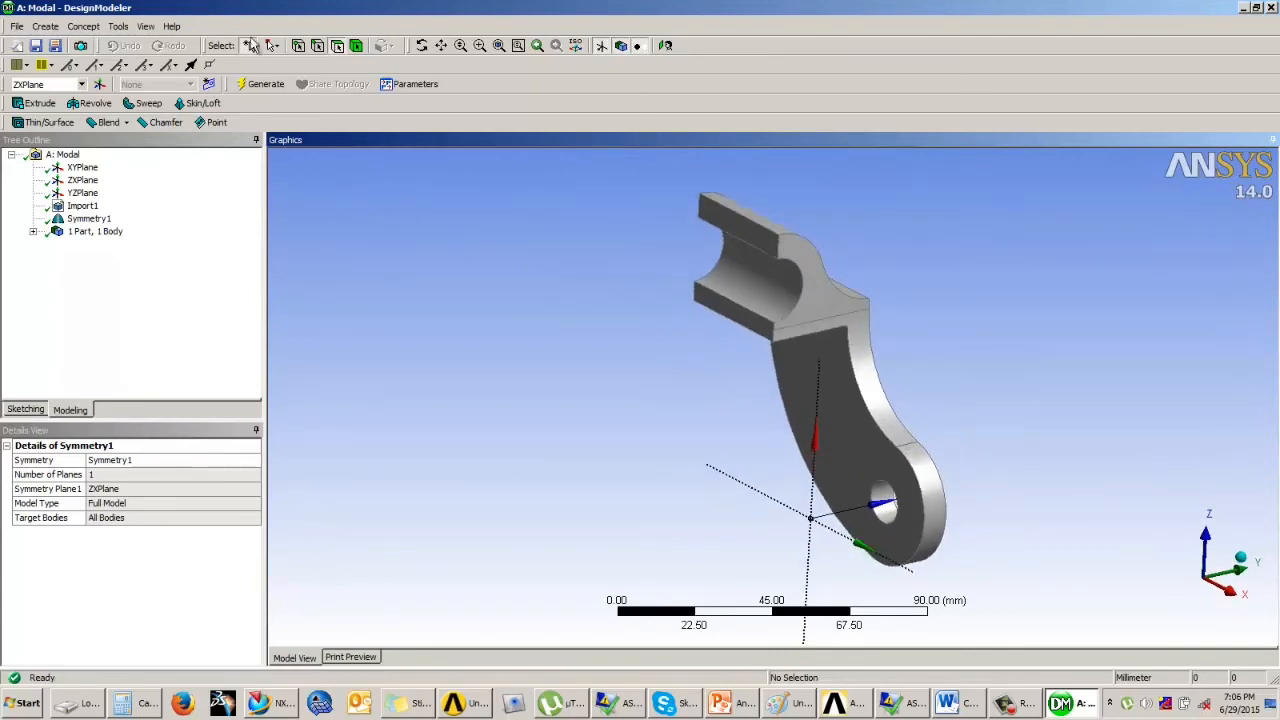
# - Create a Faces-type Merge feature joining the bracket's upper end profile face with the adjoining curved edge face, and generate it
pyautogui.click(122, 27)
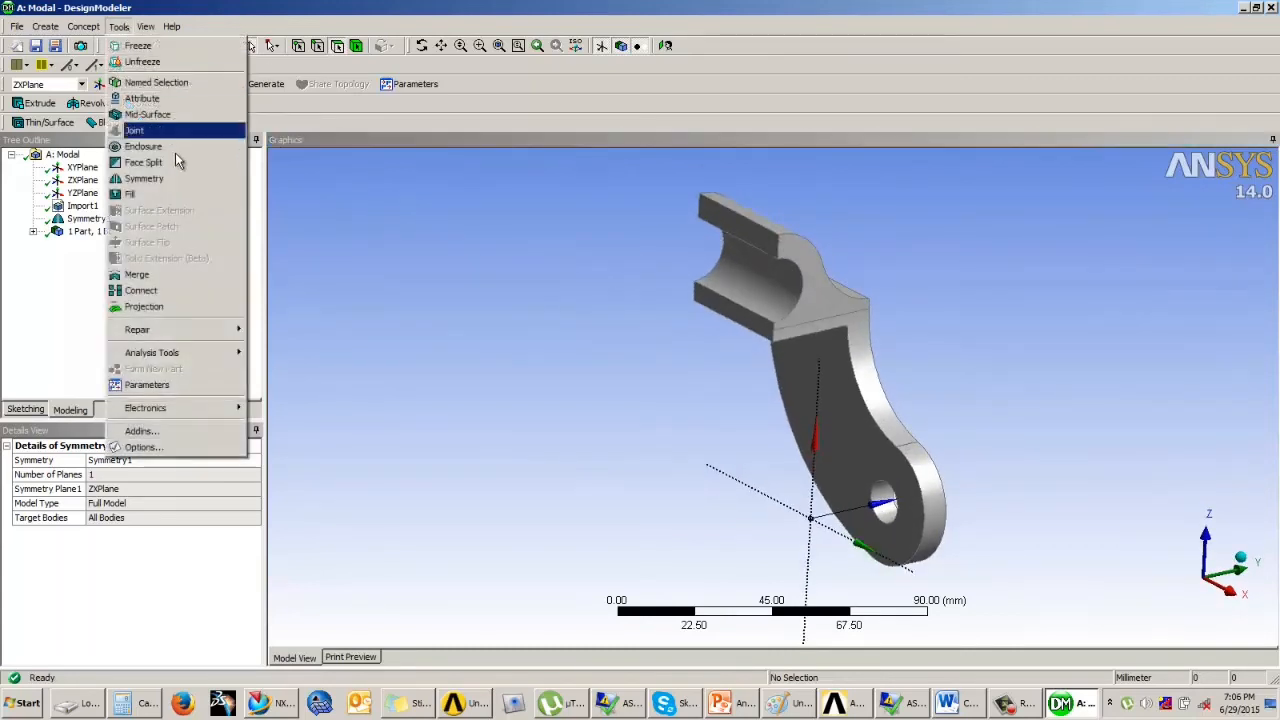
pyautogui.click(145, 271)
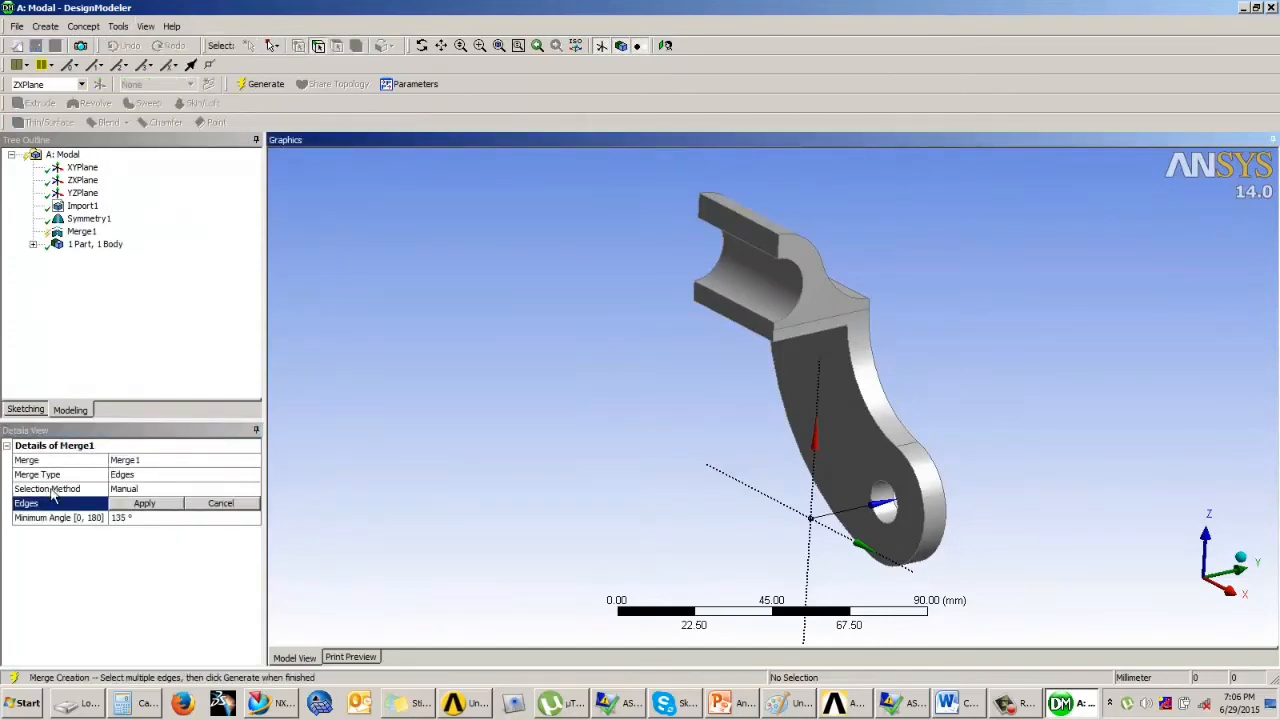
pyautogui.click(183, 474)
pyautogui.click(252, 477)
pyautogui.click(165, 503)
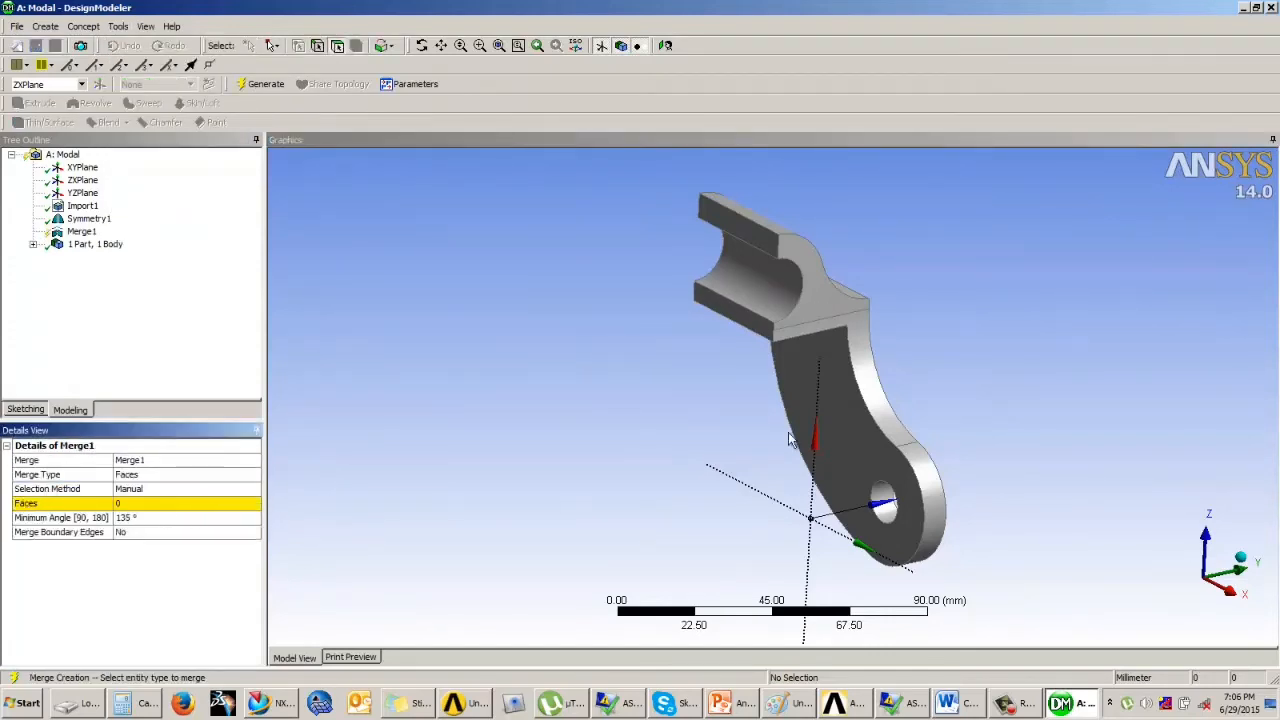
pyautogui.click(826, 307)
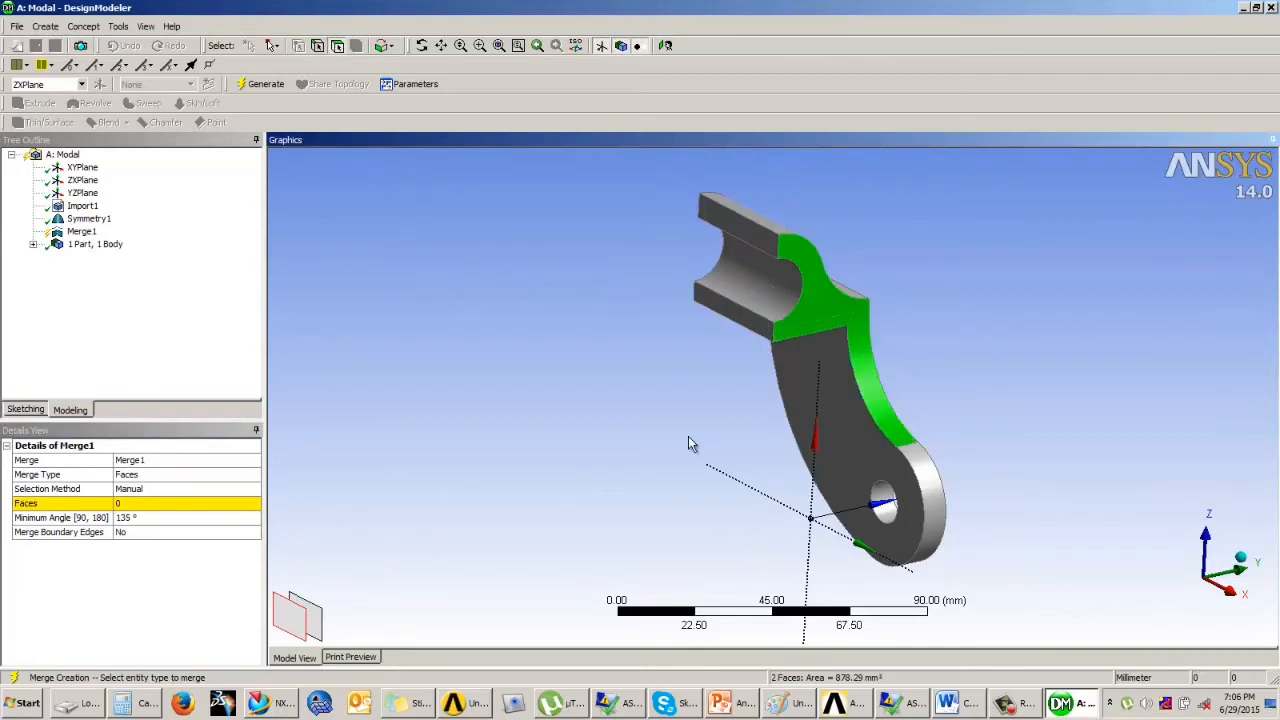
pyautogui.click(141, 504)
pyautogui.click(165, 503)
pyautogui.click(262, 84)
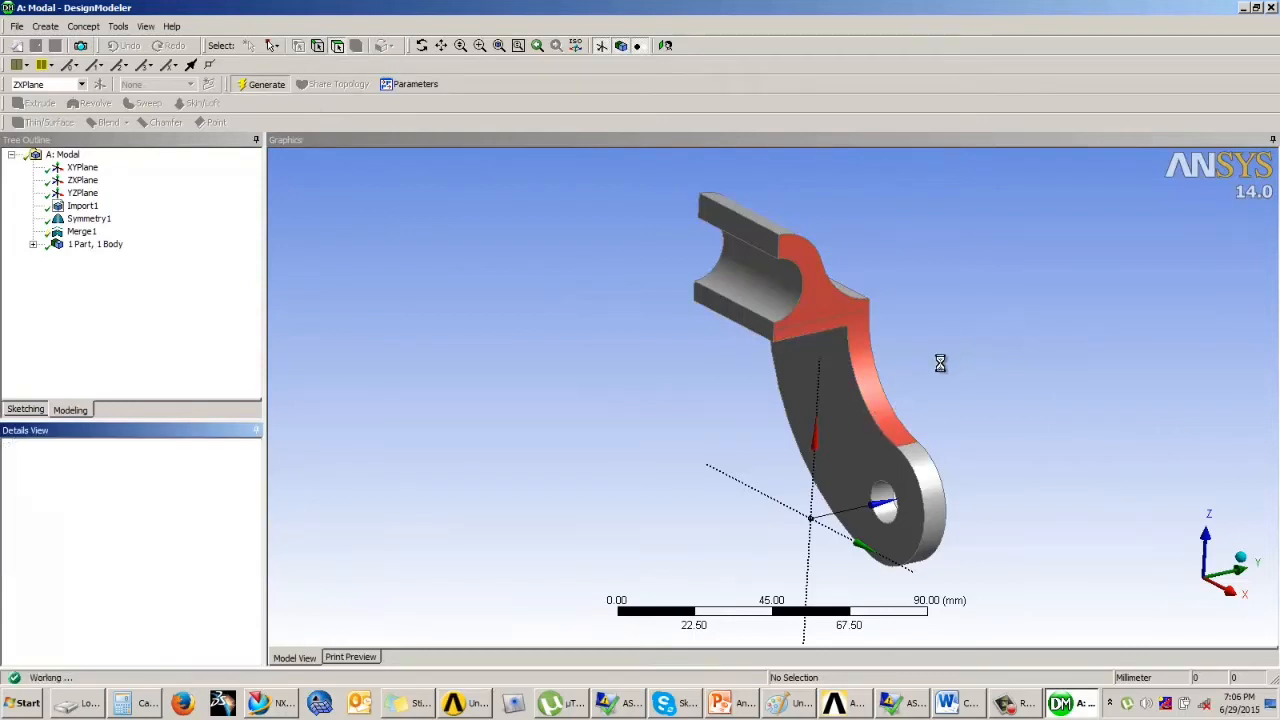
# - Create a second face Merge on the bracket's opposite side, joining the half-bore profile face with the narrow adjoining face, and generate it
pyautogui.moveTo(940, 360); pyautogui.dragTo(400, 300, button='middle')
pyautogui.click(120, 27)
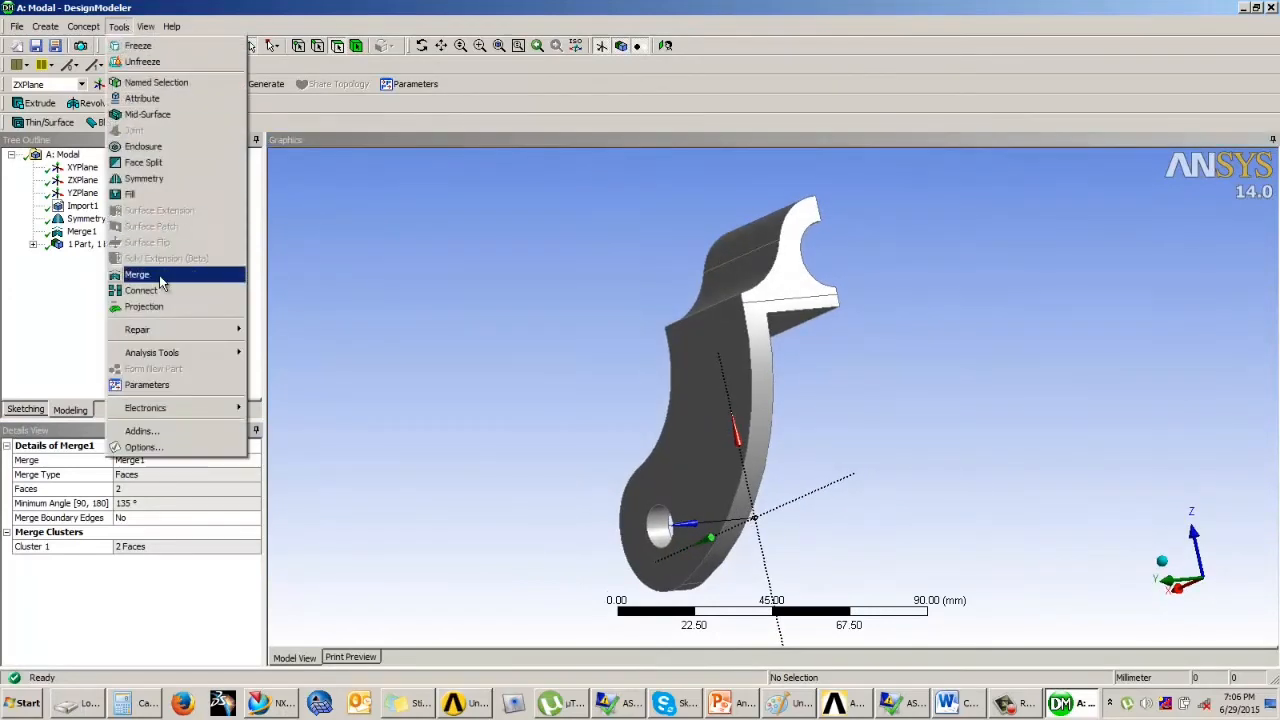
pyautogui.click(158, 277)
pyautogui.click(792, 305)
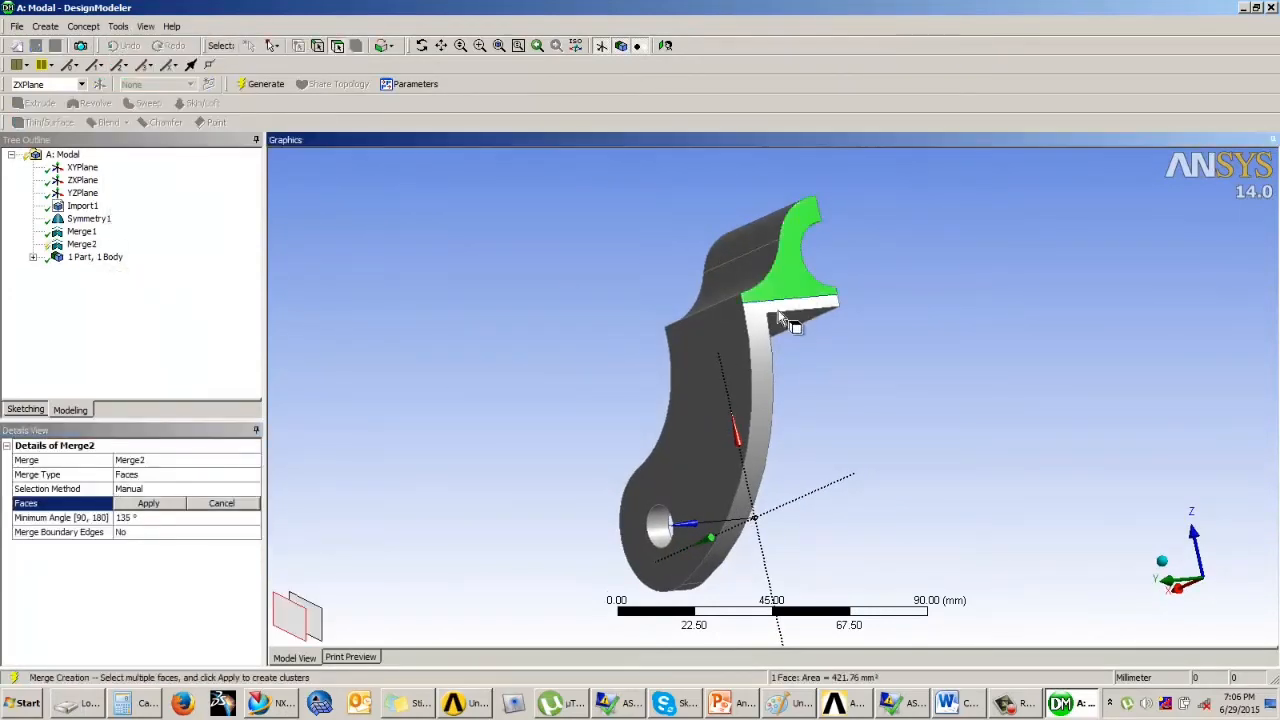
pyautogui.keyDown('ctrl'); pyautogui.click(759, 315); pyautogui.keyUp('ctrl')
pyautogui.click(268, 84)
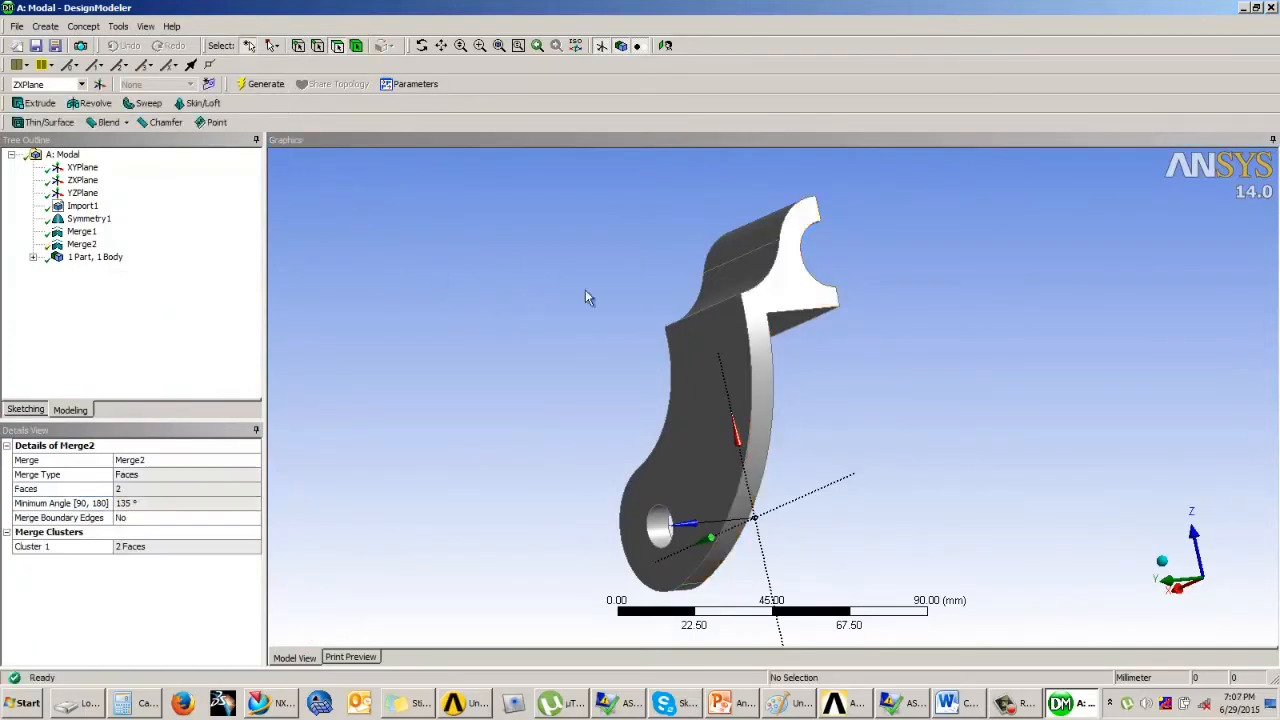
# - Switch to Workbench and open the Modal system's Model in Mechanical, with the half bracket turned to show its cut side
pyautogui.moveTo(587, 294); pyautogui.dragTo(1212, 292, button='middle')
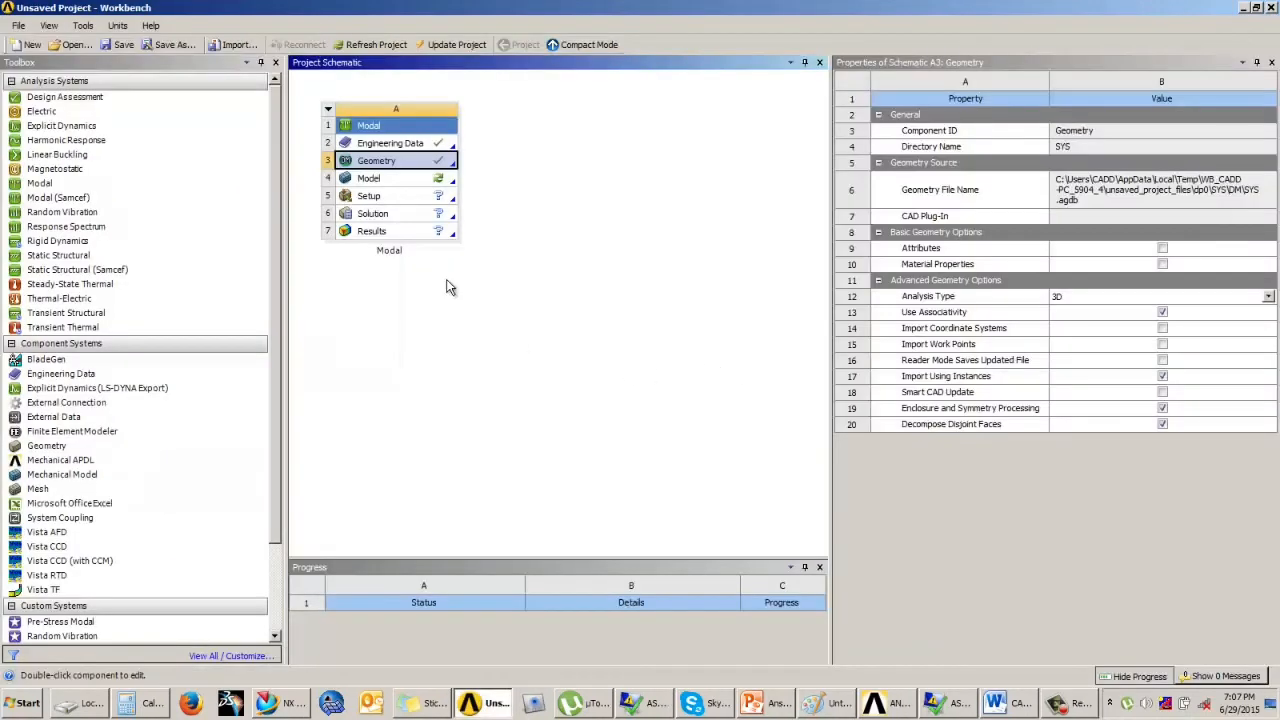
pyautogui.click(410, 178)
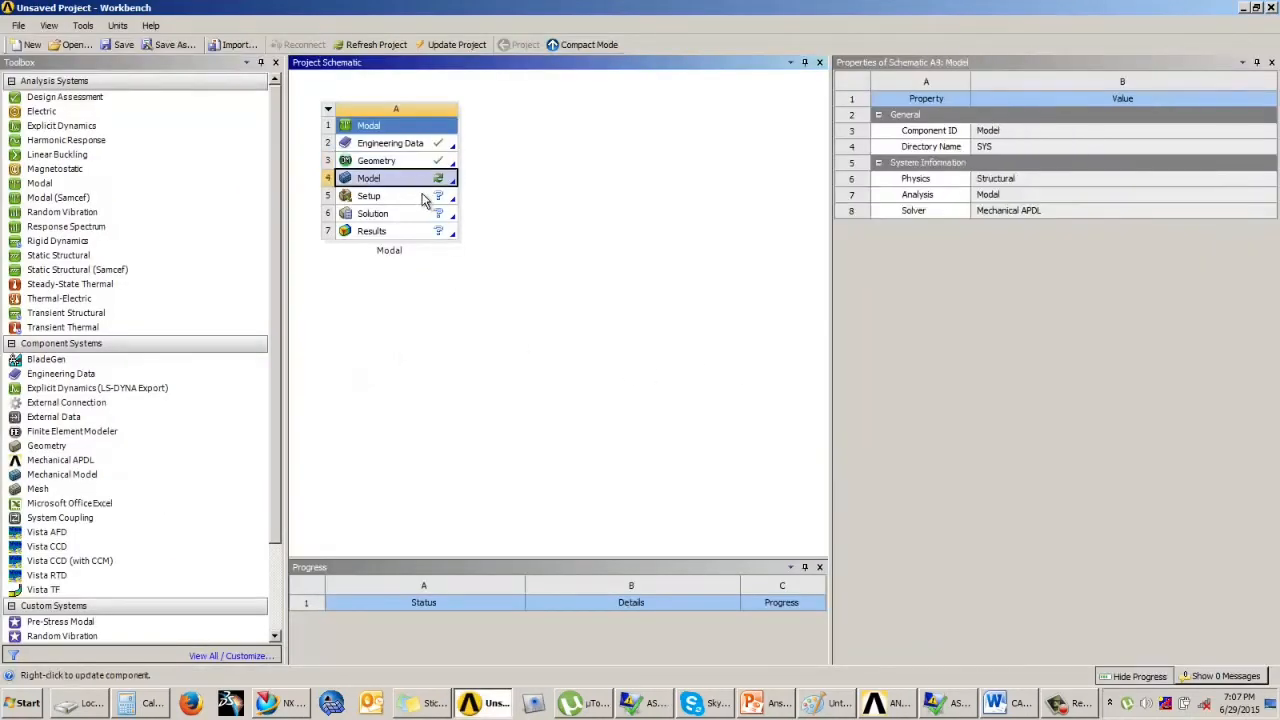
pyautogui.doubleClick(410, 180)
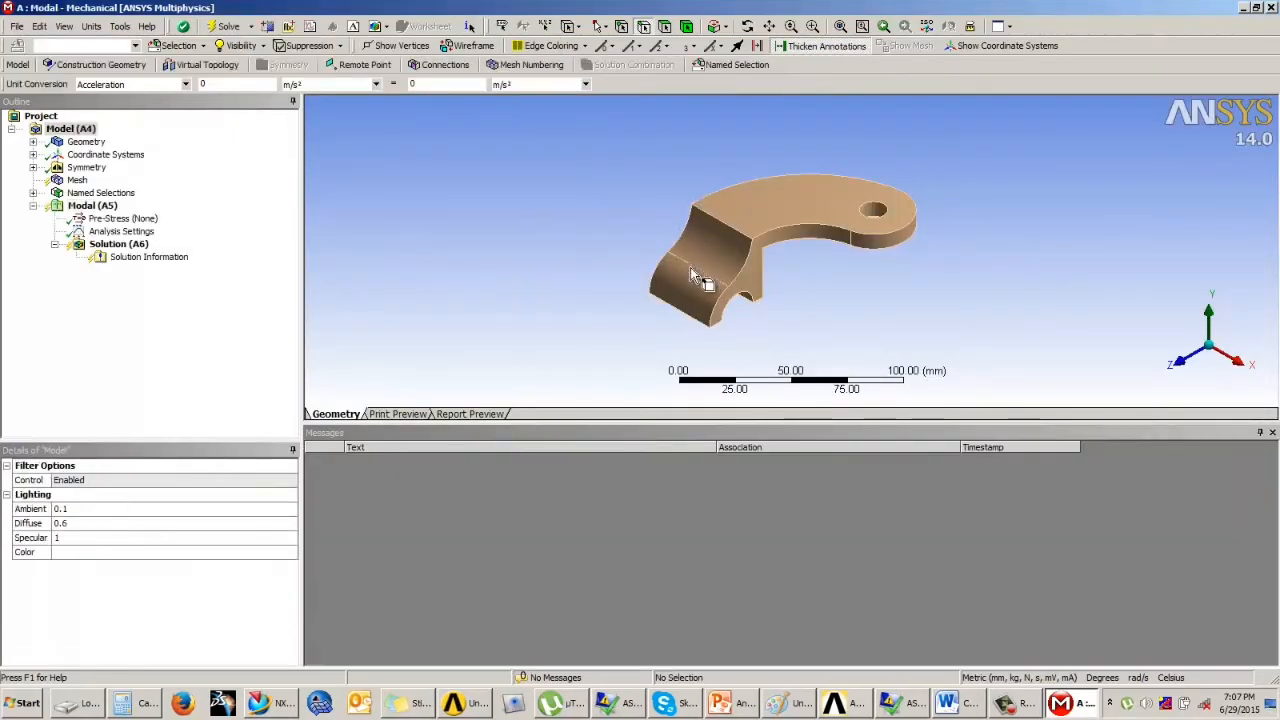
pyautogui.moveTo(866, 316); pyautogui.dragTo(794, 247, button='middle')
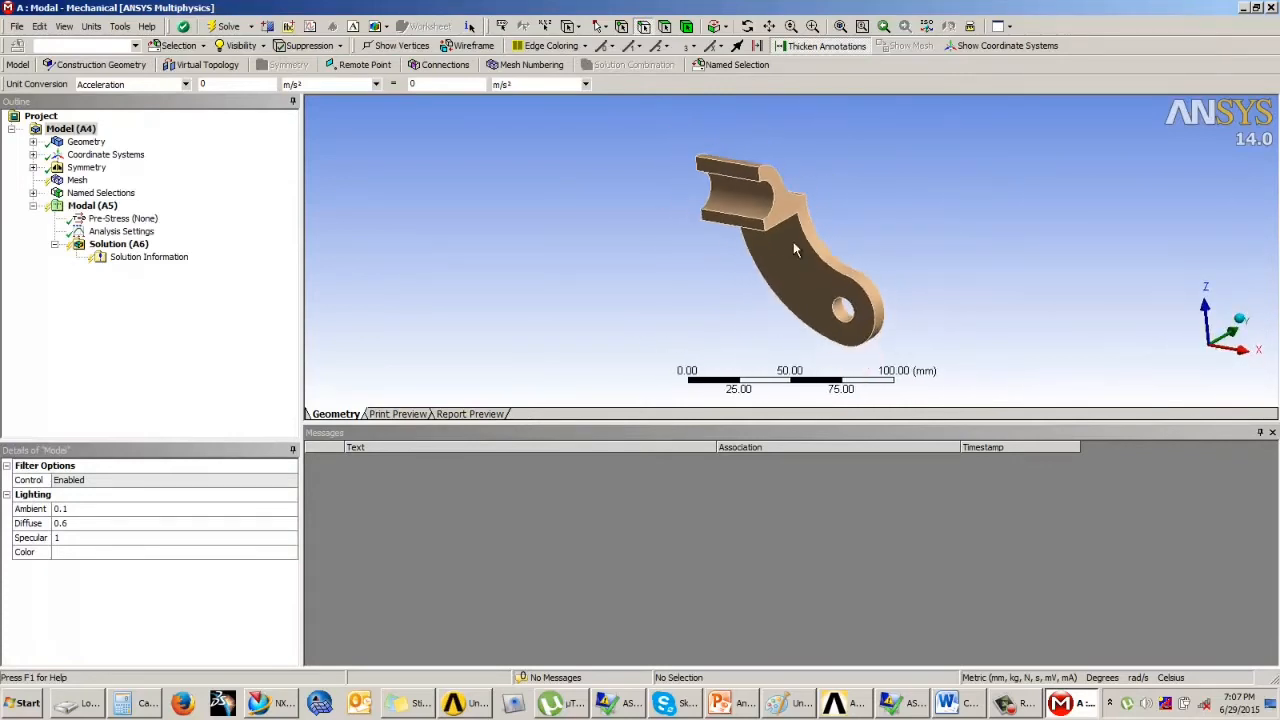
# - Assign Aluminum Alloy as the material of the caster_ipe_fork body
pyautogui.click(33, 141)
pyautogui.click(118, 154)
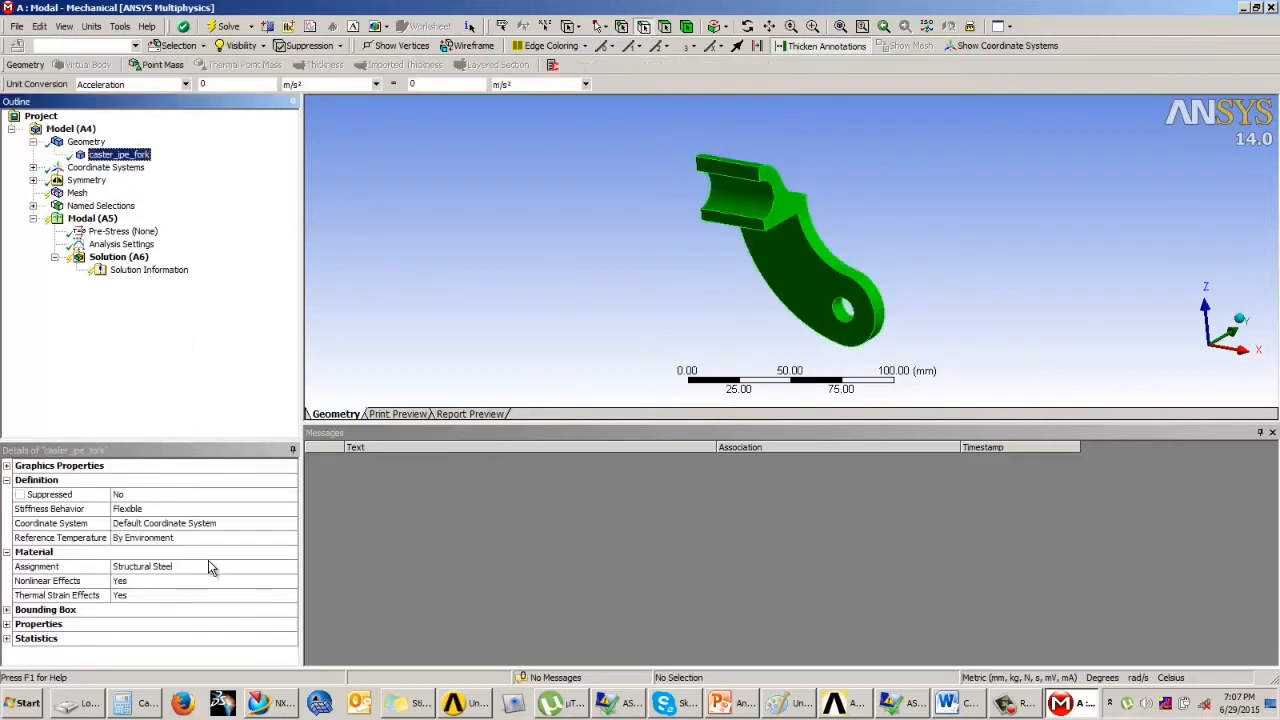
pyautogui.click(210, 567)
pyautogui.click(291, 571)
pyautogui.click(335, 575)
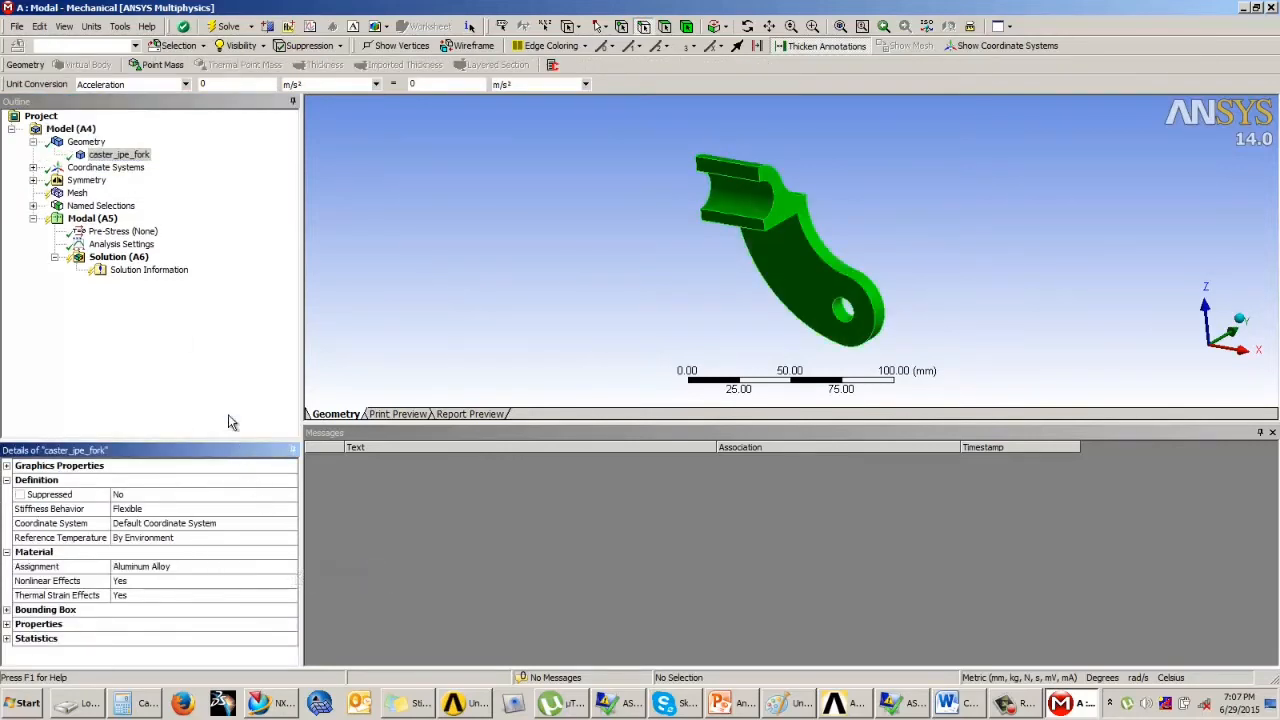
# - Mesh the fork, set Use Advanced Size Function to On: Proximity and Curvature, and update the mesh
pyautogui.click(77, 192)
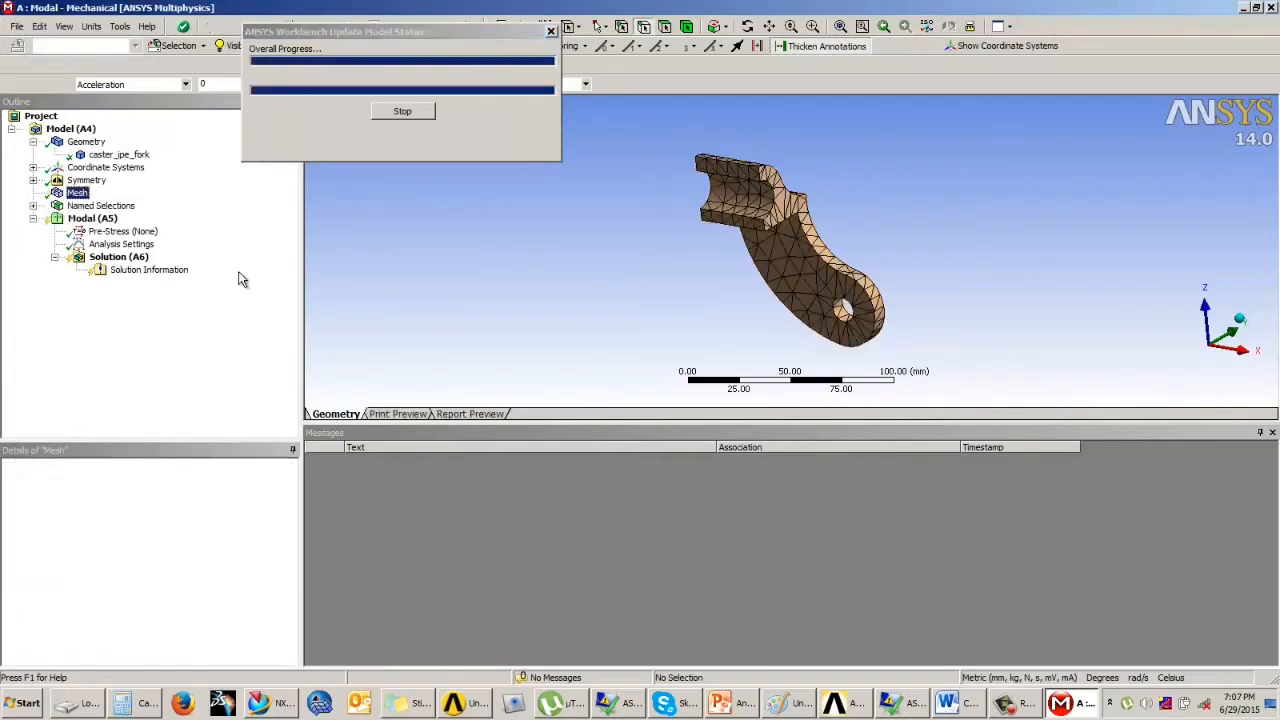
pyautogui.moveTo(892, 308); pyautogui.dragTo(700, 323, button='middle')
pyautogui.click(183, 524)
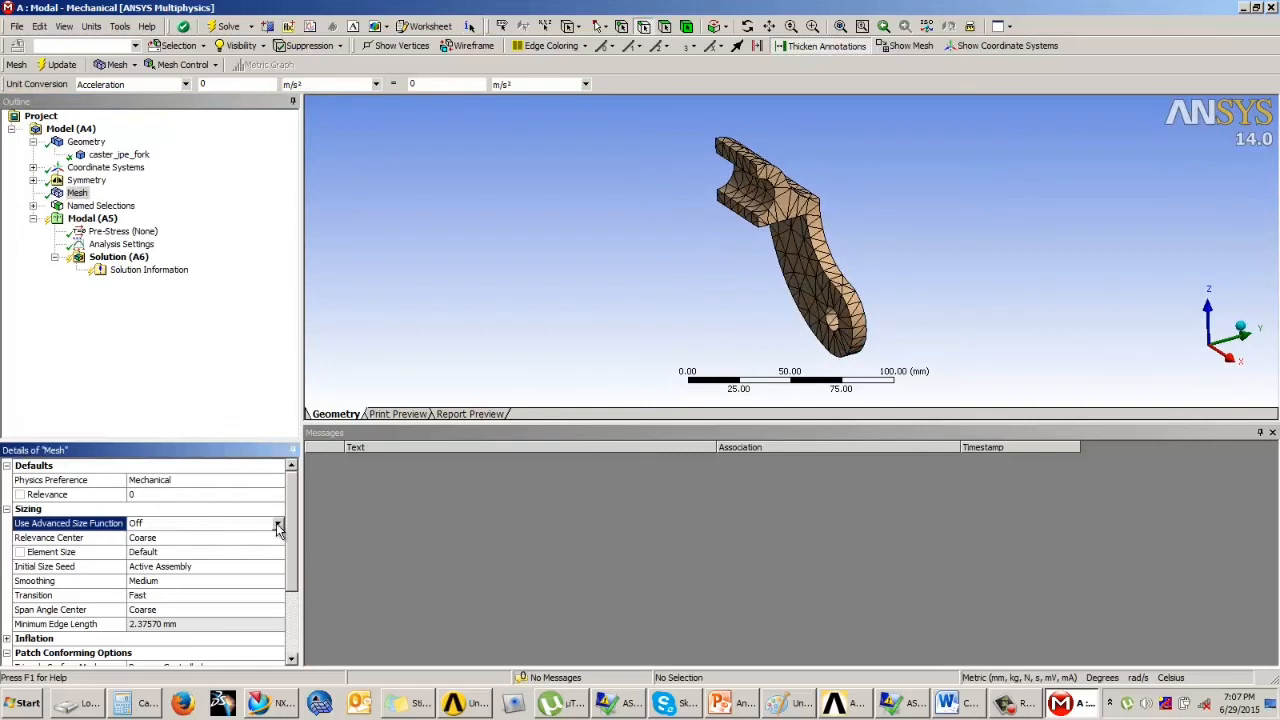
pyautogui.click(277, 524)
pyautogui.click(194, 549)
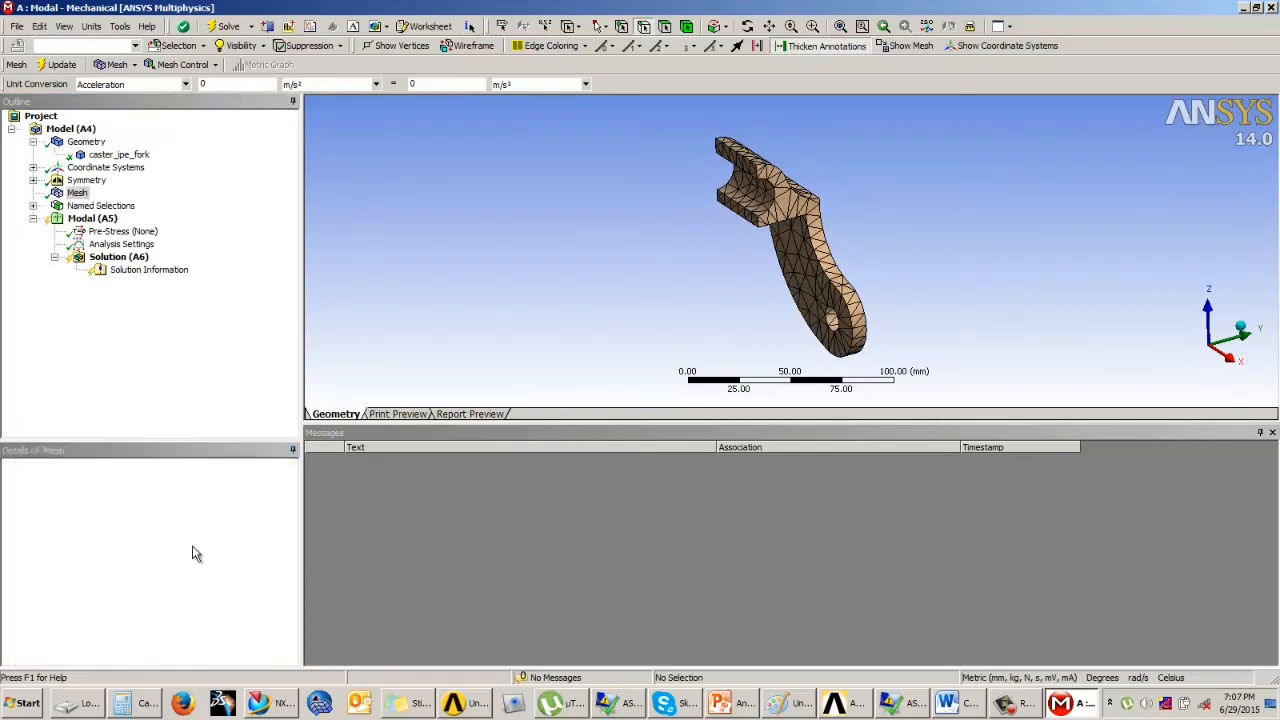
pyautogui.click(57, 64)
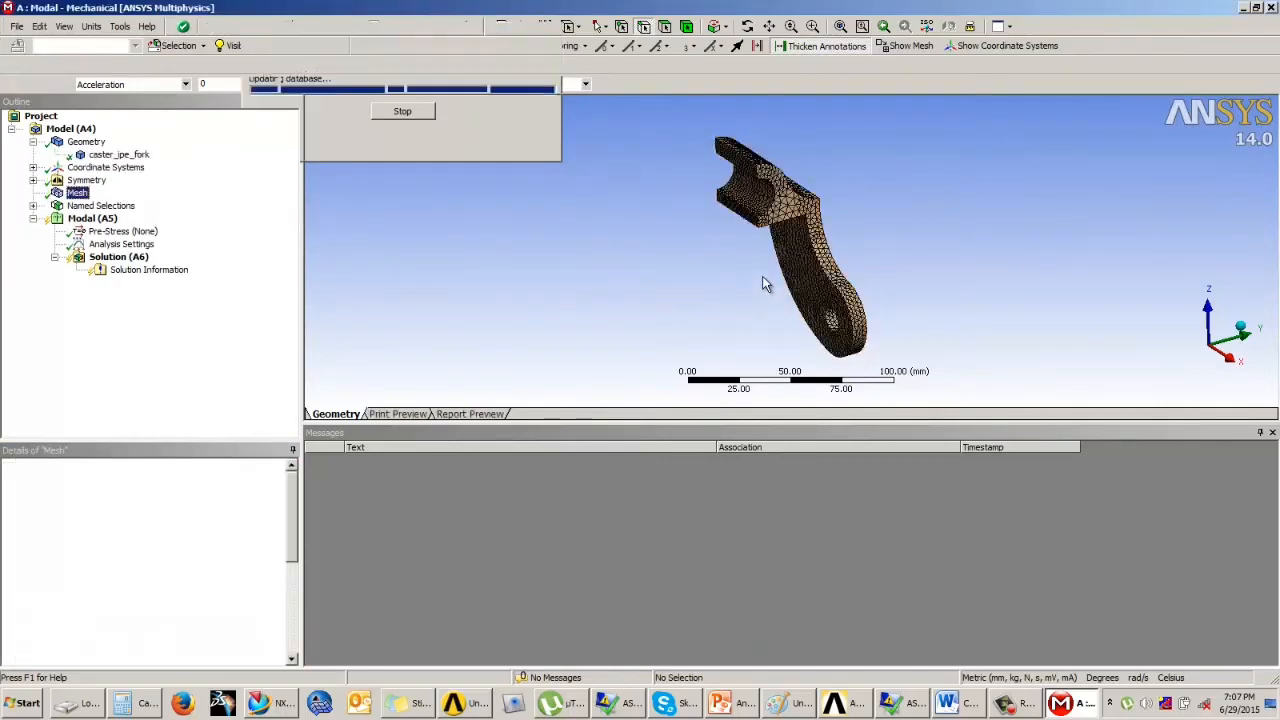
pyautogui.moveTo(766, 286); pyautogui.dragTo(843, 273, button='middle')
pyautogui.press('F7')
pyautogui.moveTo(760, 270); pyautogui.dragTo(648, 268, button='middle')
pyautogui.click(121, 349)
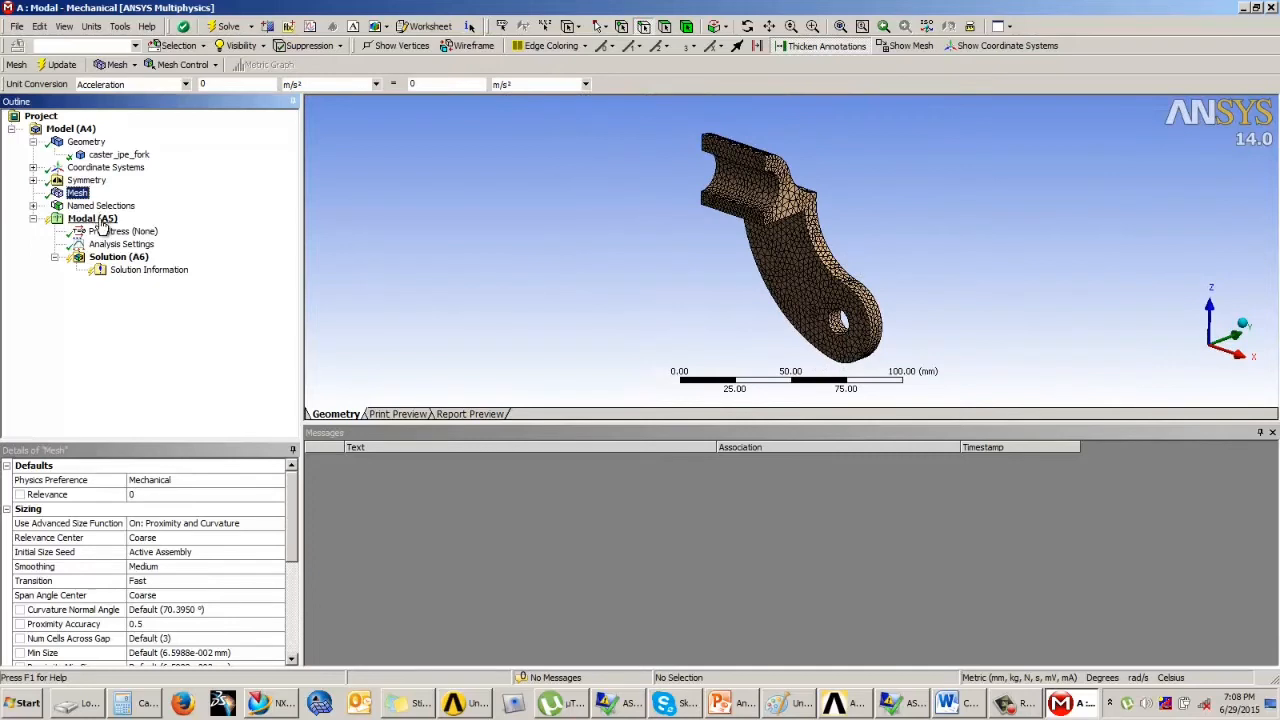
# - Try 10 and 3 as the Max Modes to Find in the modal Analysis Settings
pyautogui.click(92, 219)
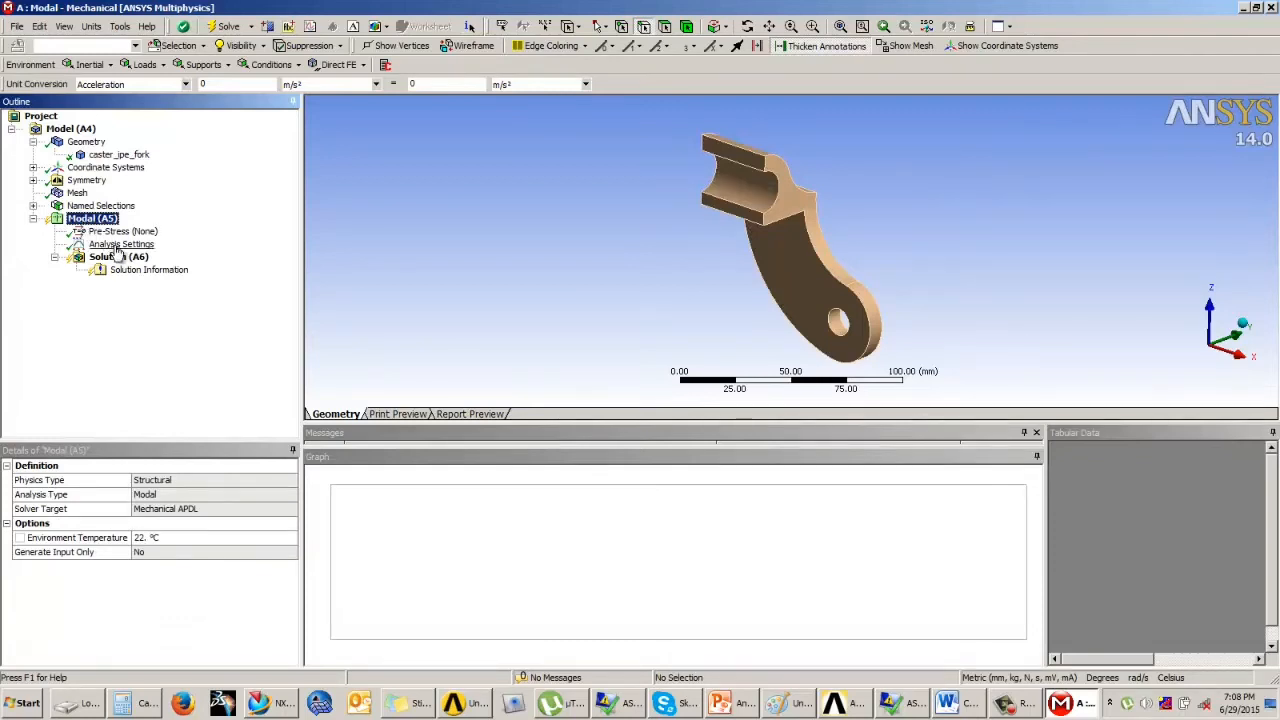
pyautogui.click(118, 245)
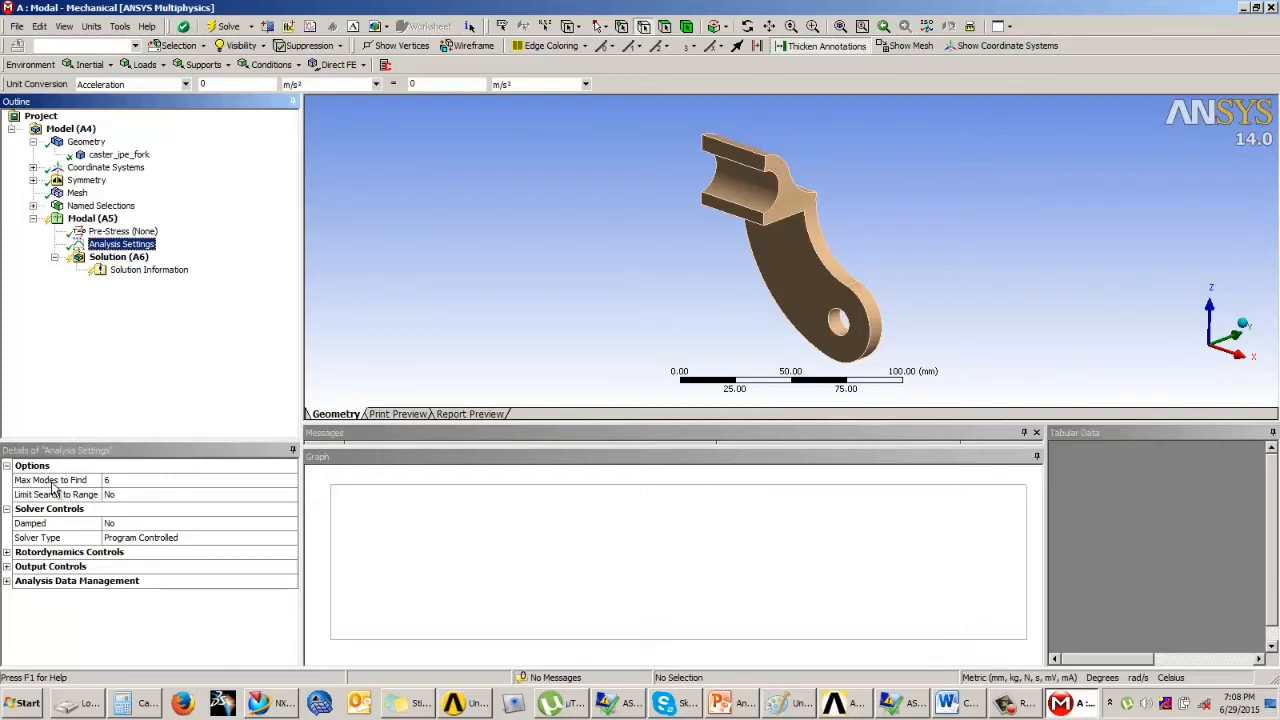
pyautogui.click(114, 481)
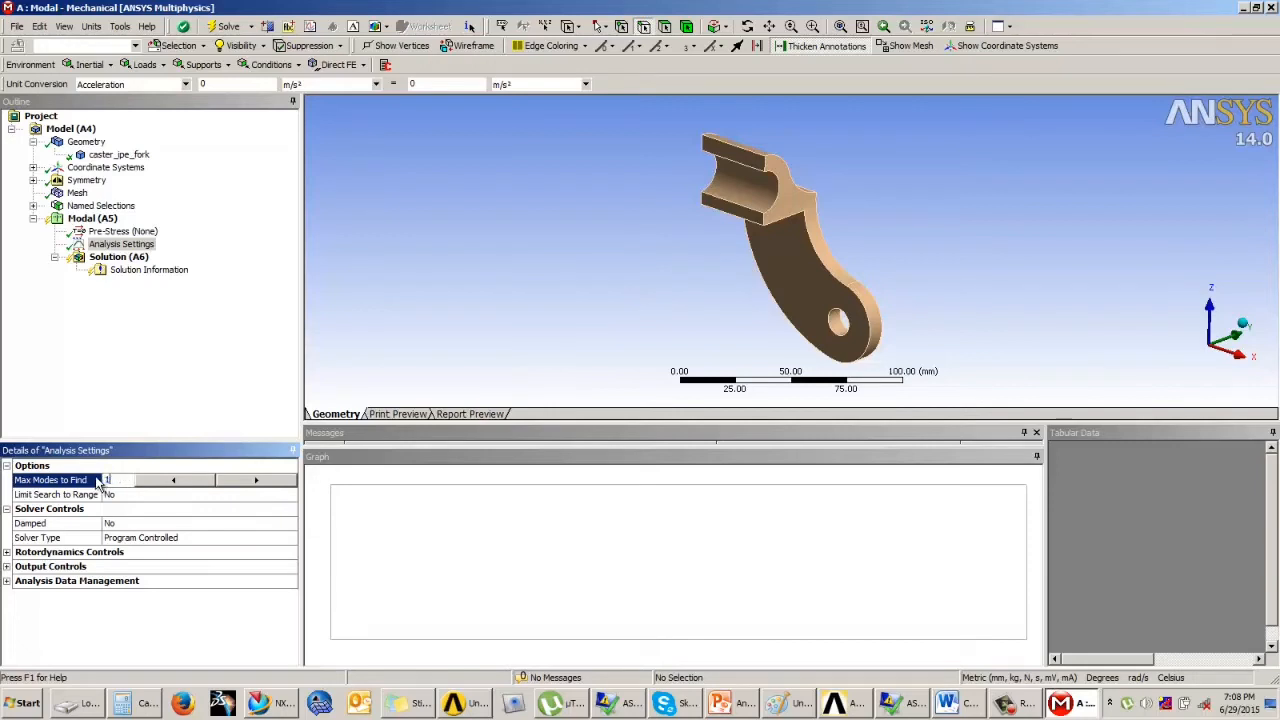
pyautogui.click(97, 478)
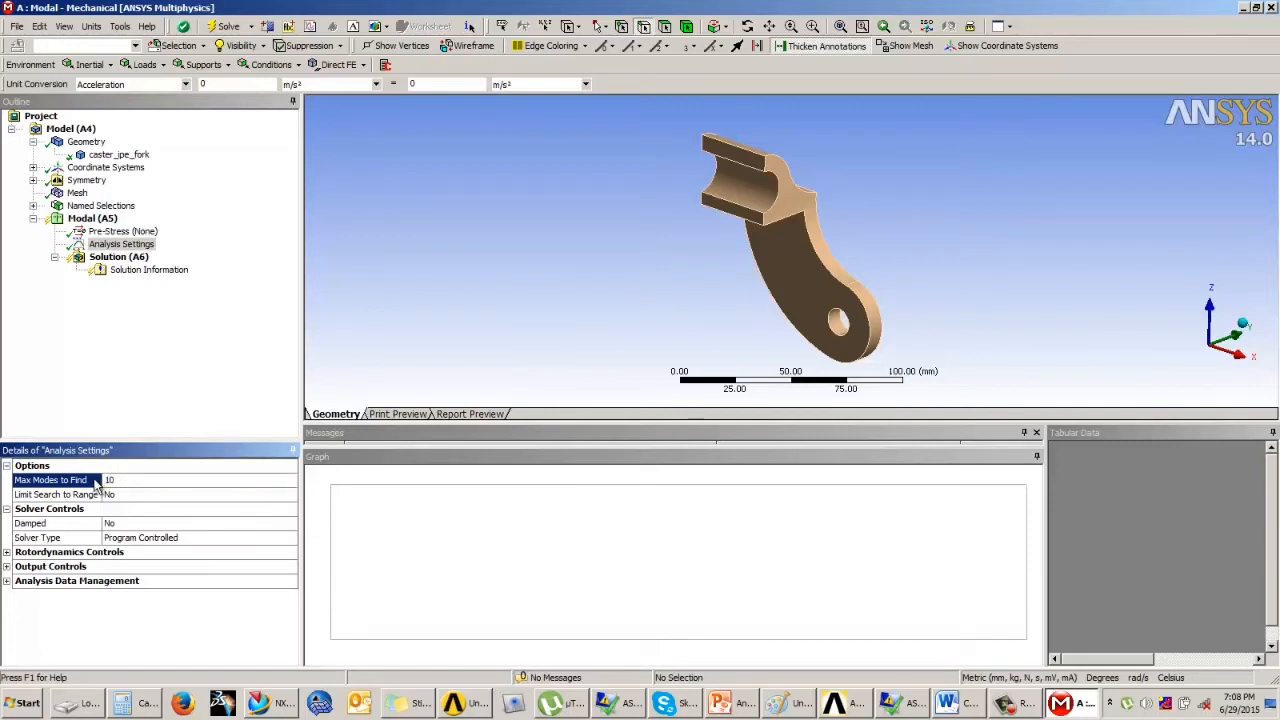
pyautogui.click(118, 481)
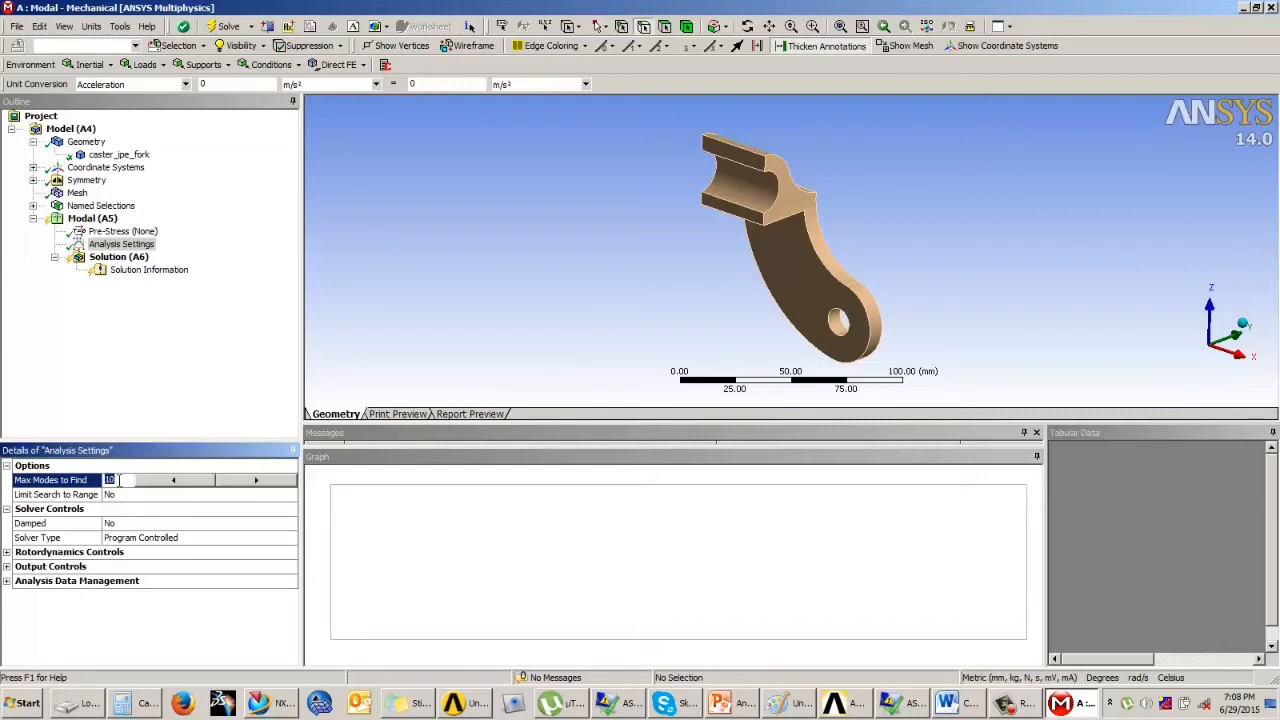
pyautogui.write('3')
pyautogui.press('Return')
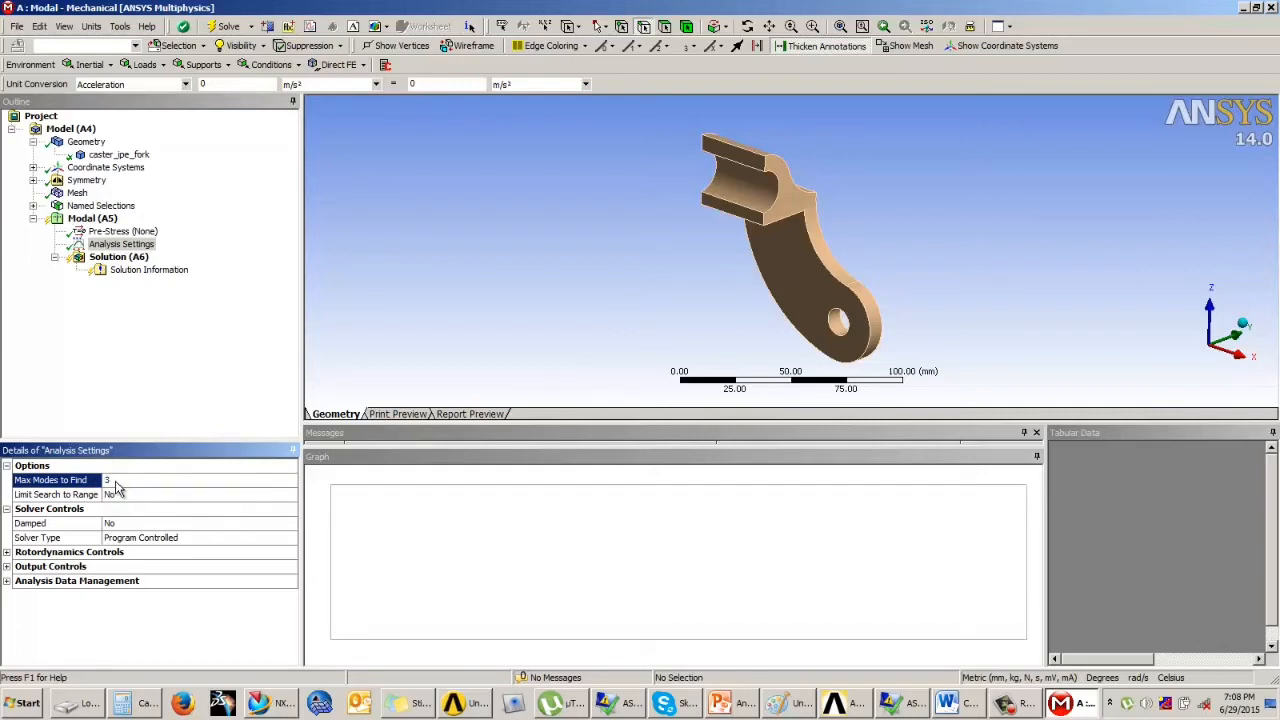
# - Set Max Modes to Find to 6 for the modal analysis
pyautogui.click(116, 481)
pyautogui.write('6')
pyautogui.press('Return')
# - Limit the mode search to a frequency range with a maximum of 5000 Hz and open the range minimum for editing
pyautogui.click(183, 497)
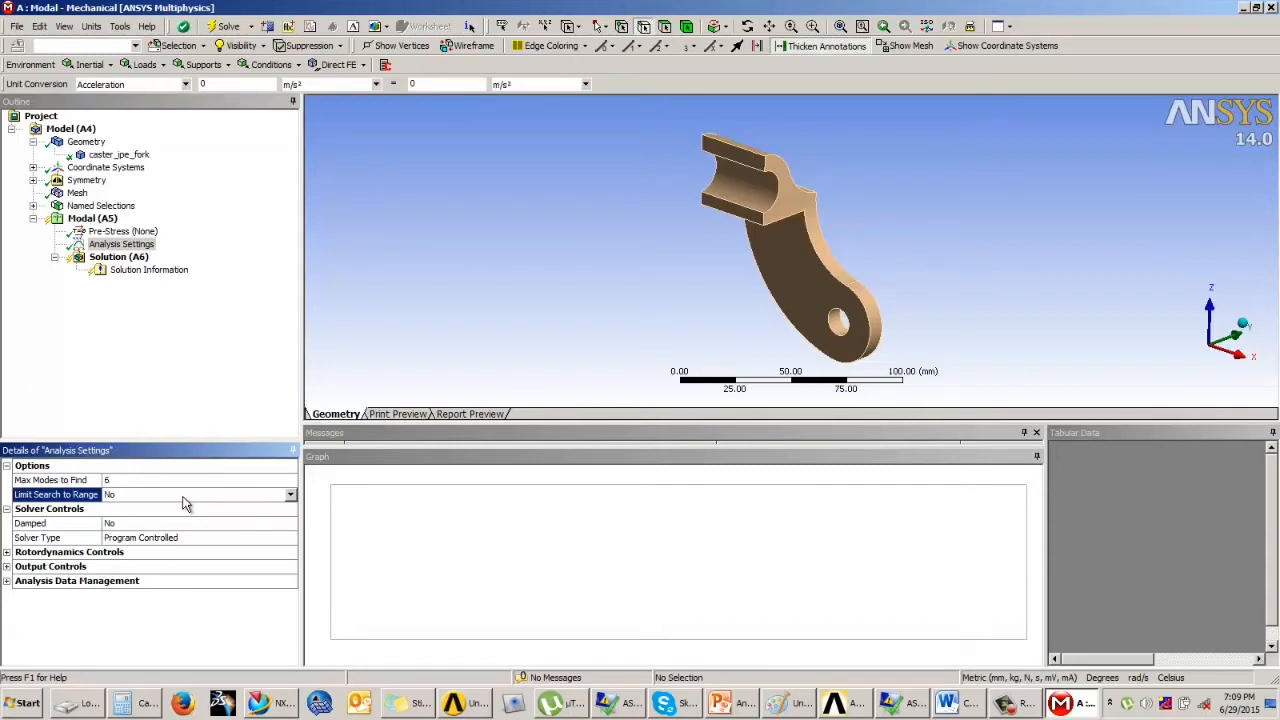
pyautogui.click(290, 497)
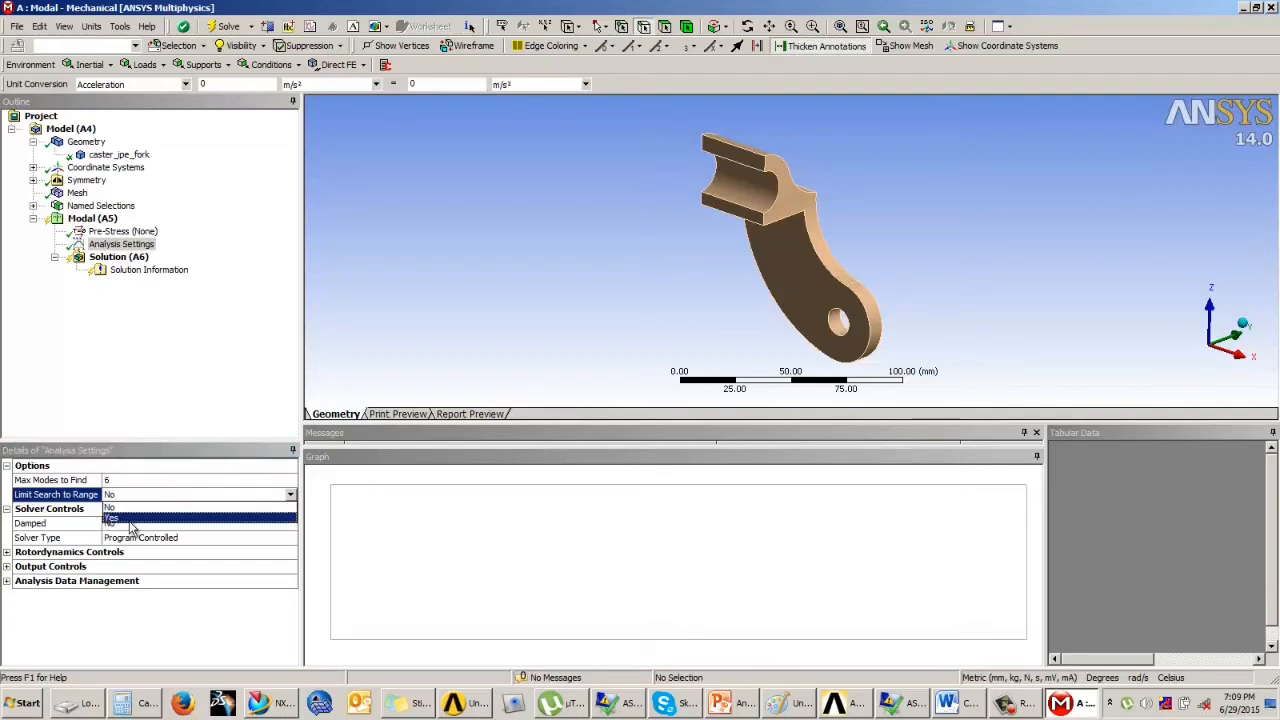
pyautogui.click(130, 525)
pyautogui.click(127, 523)
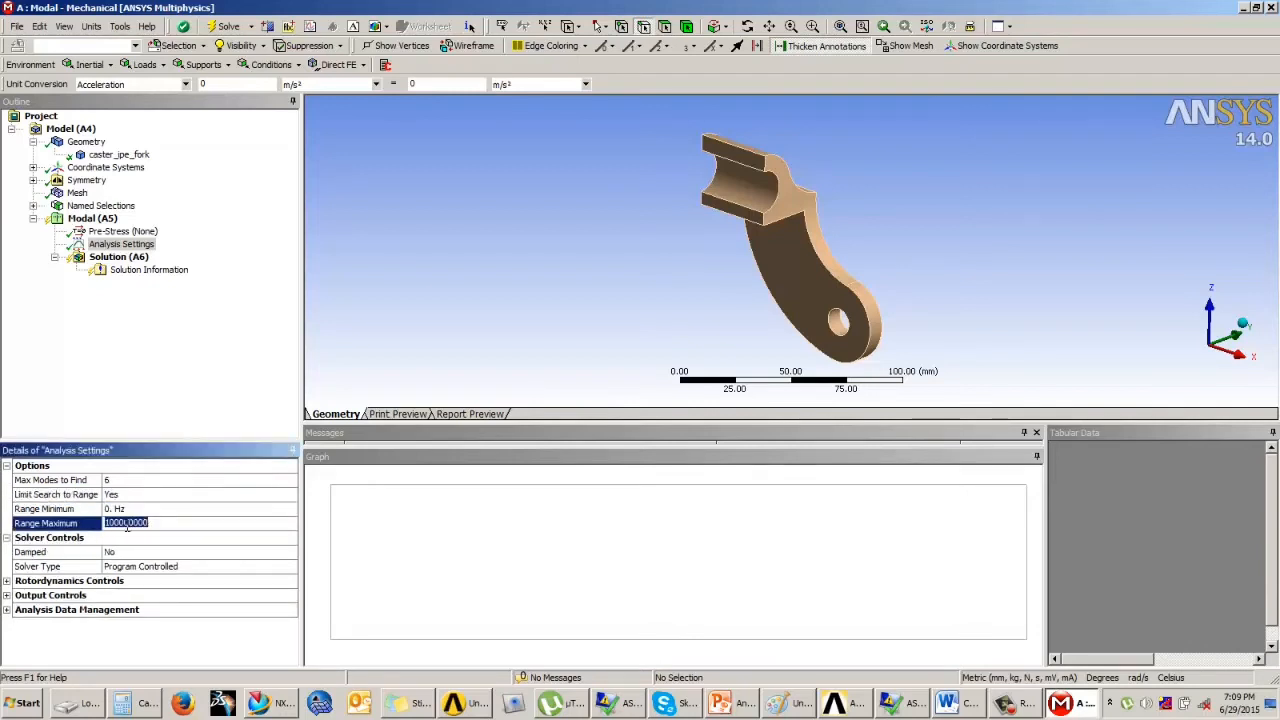
pyautogui.write('5000')
pyautogui.press('Return')
pyautogui.click(112, 509)
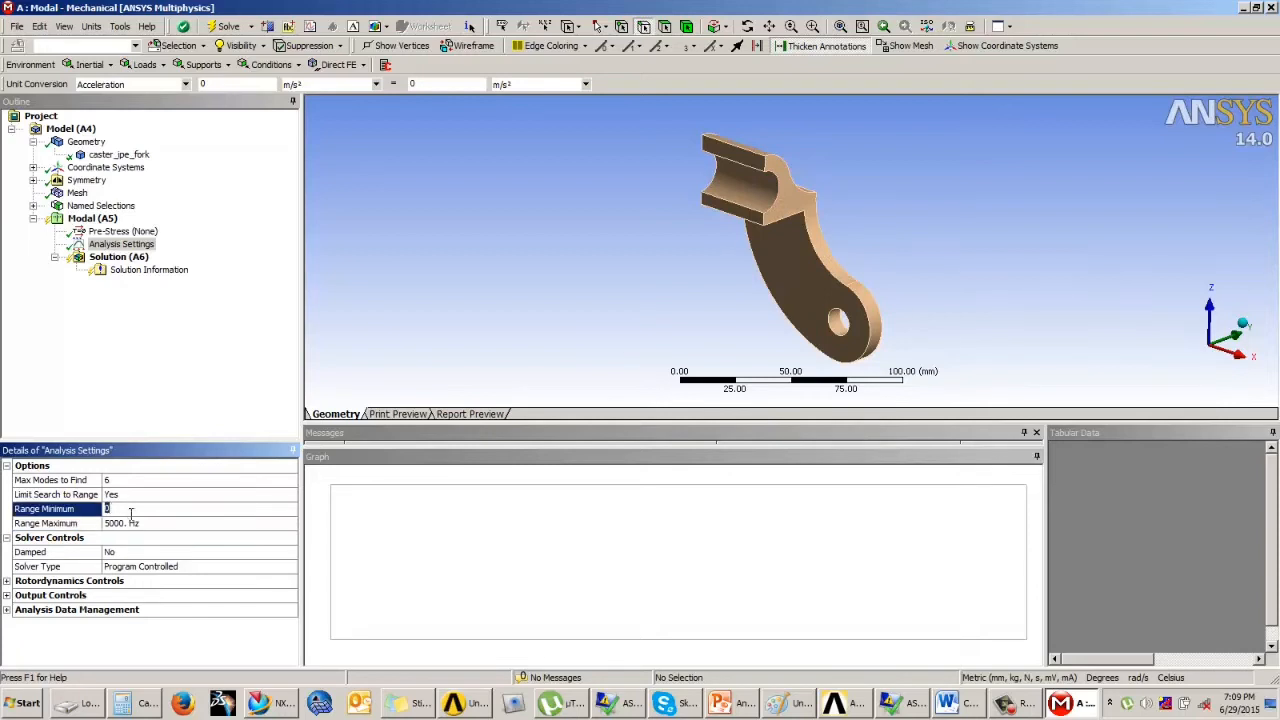
# - Set the frequency search range's minimum to 200 Hz with Limit Search to Range kept at Yes
pyautogui.write('200')
pyautogui.press('Return')
pyautogui.click(140, 495)
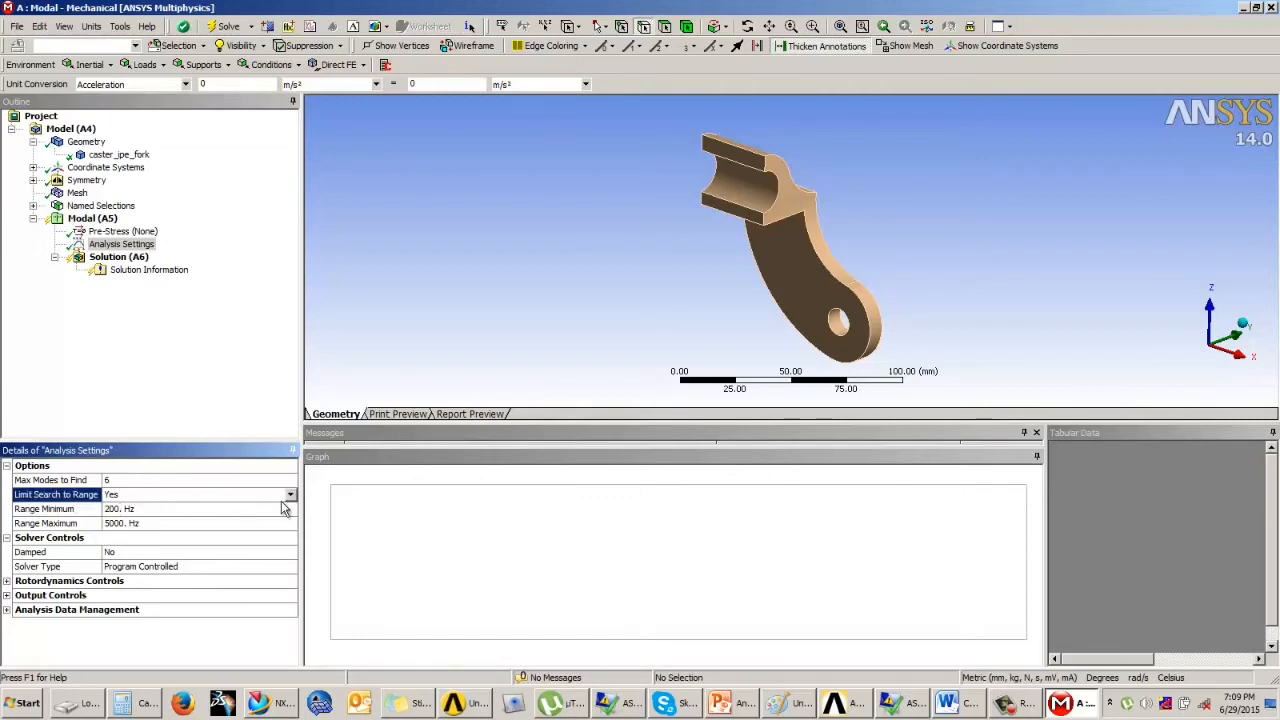
pyautogui.click(291, 495)
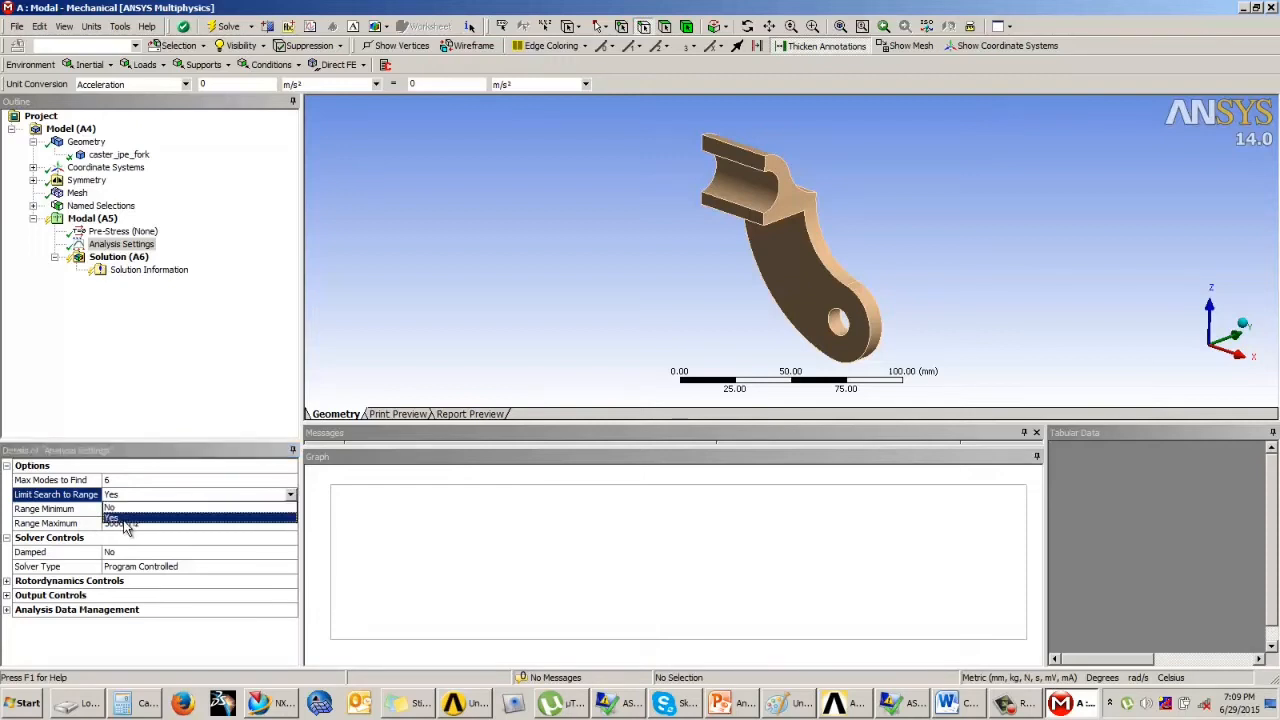
pyautogui.click(125, 523)
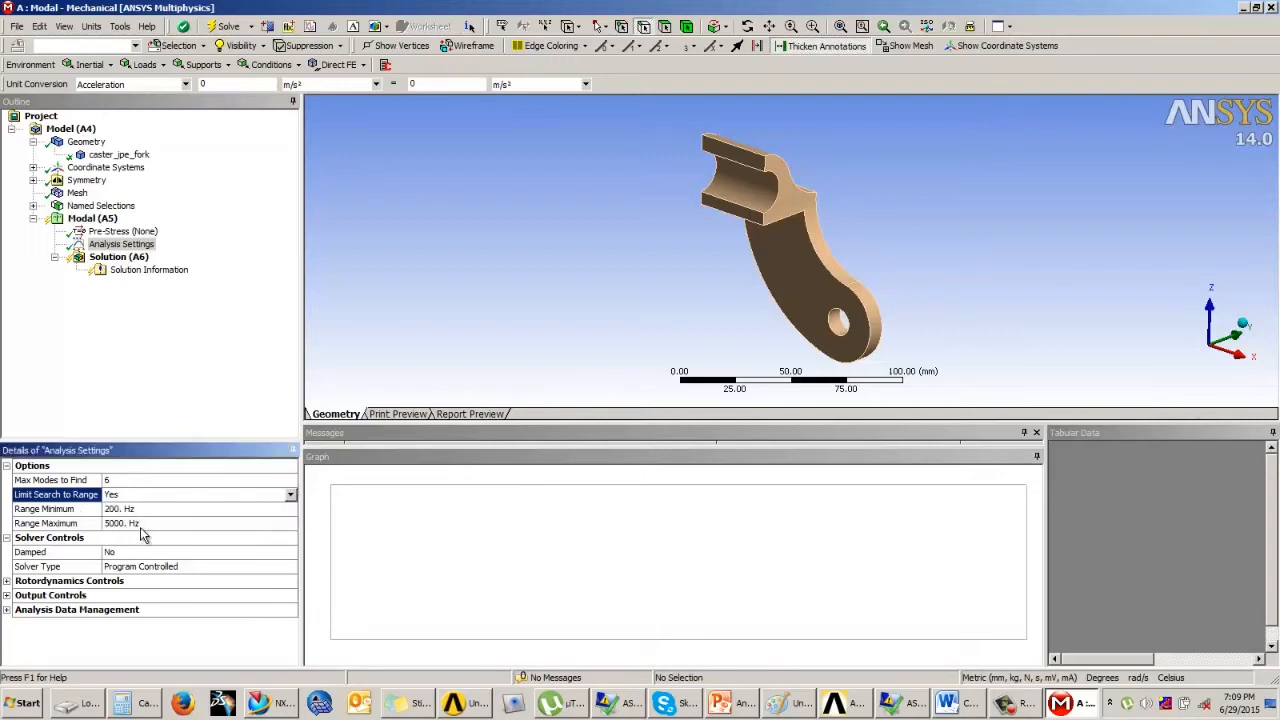
# - Set Limit Search to Range to No in the modal analysis settings
pyautogui.click(290, 498)
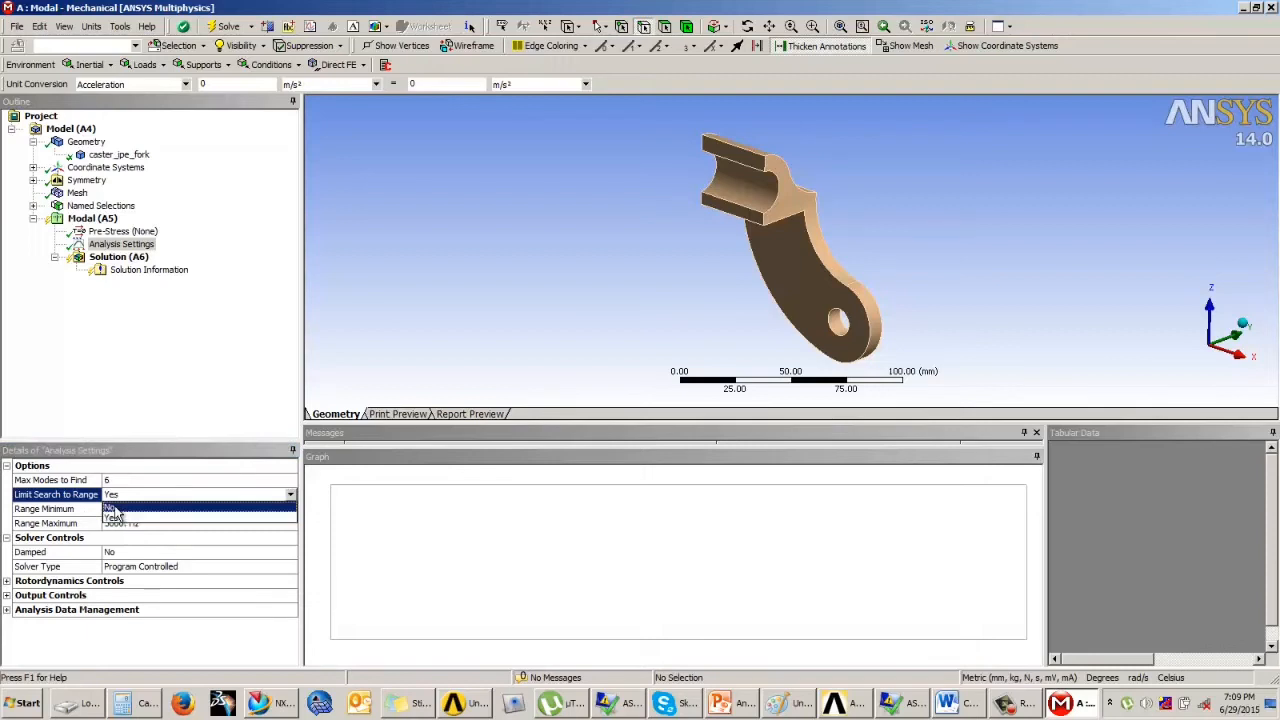
pyautogui.click(113, 510)
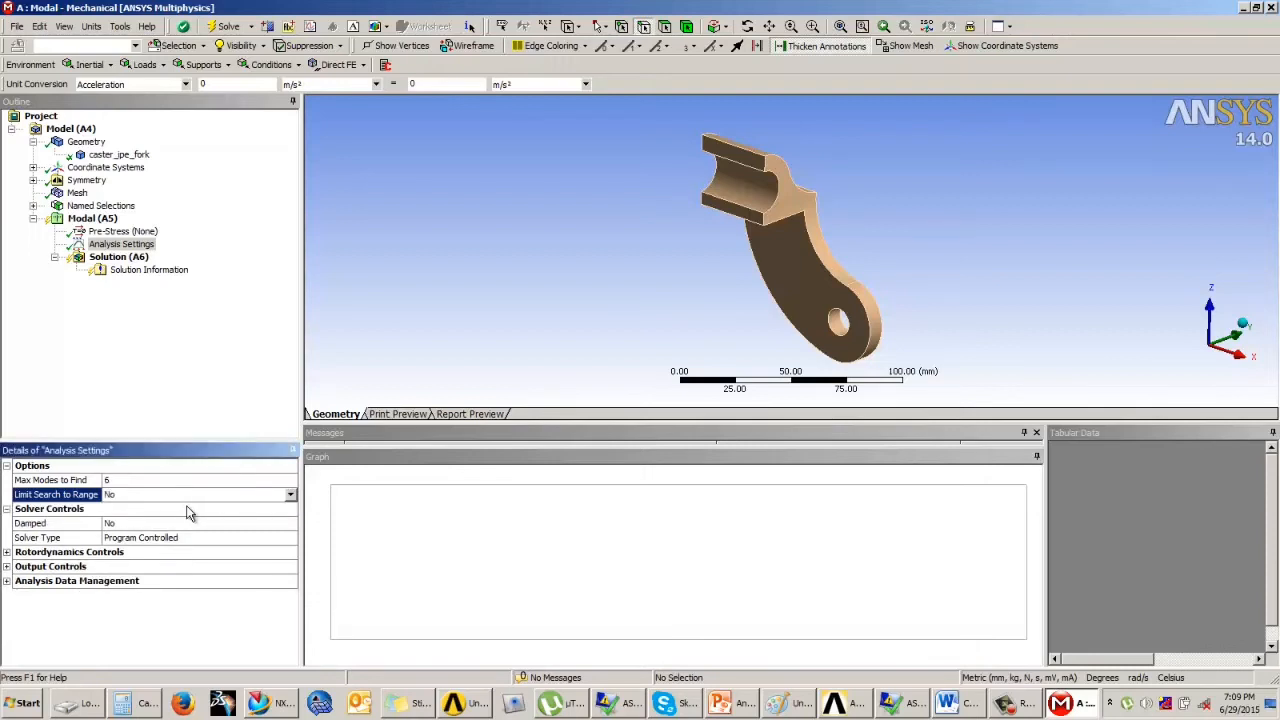
pyautogui.click(120, 481)
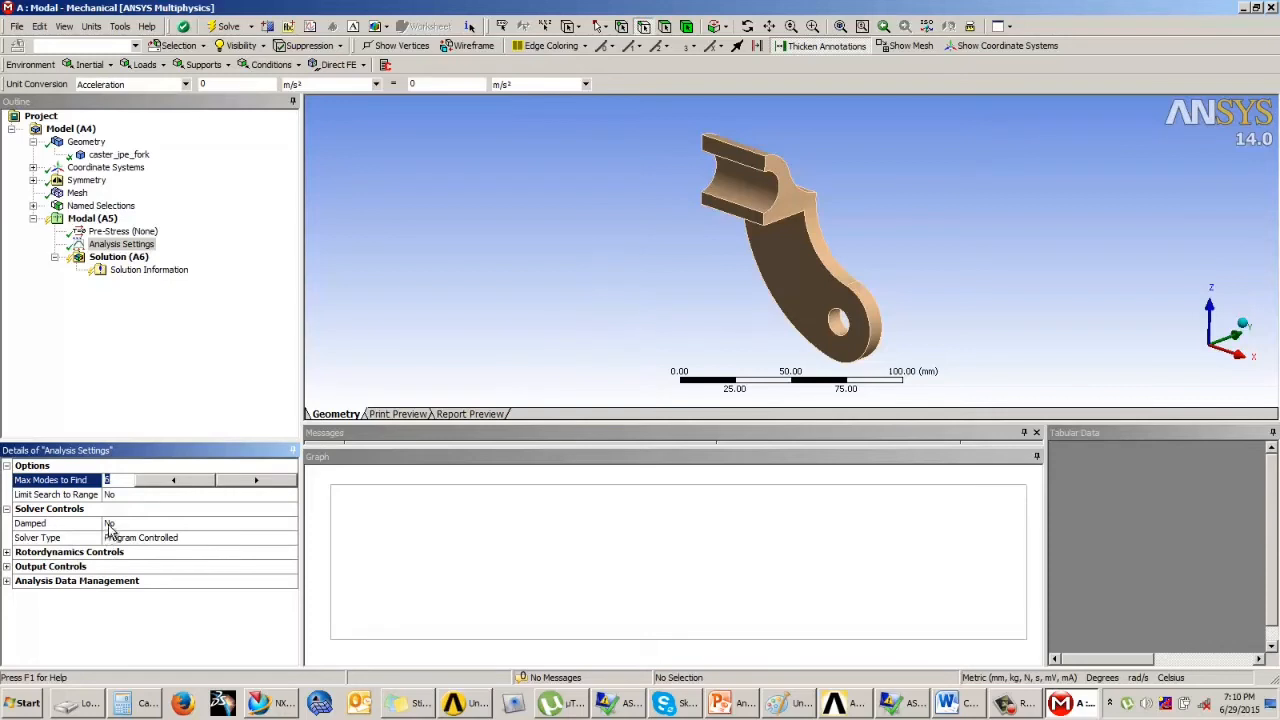
# - Try the Damped option with its stiffness damping coefficient opened for editing, and set Damped back to No
pyautogui.click(107, 523)
pyautogui.click(291, 524)
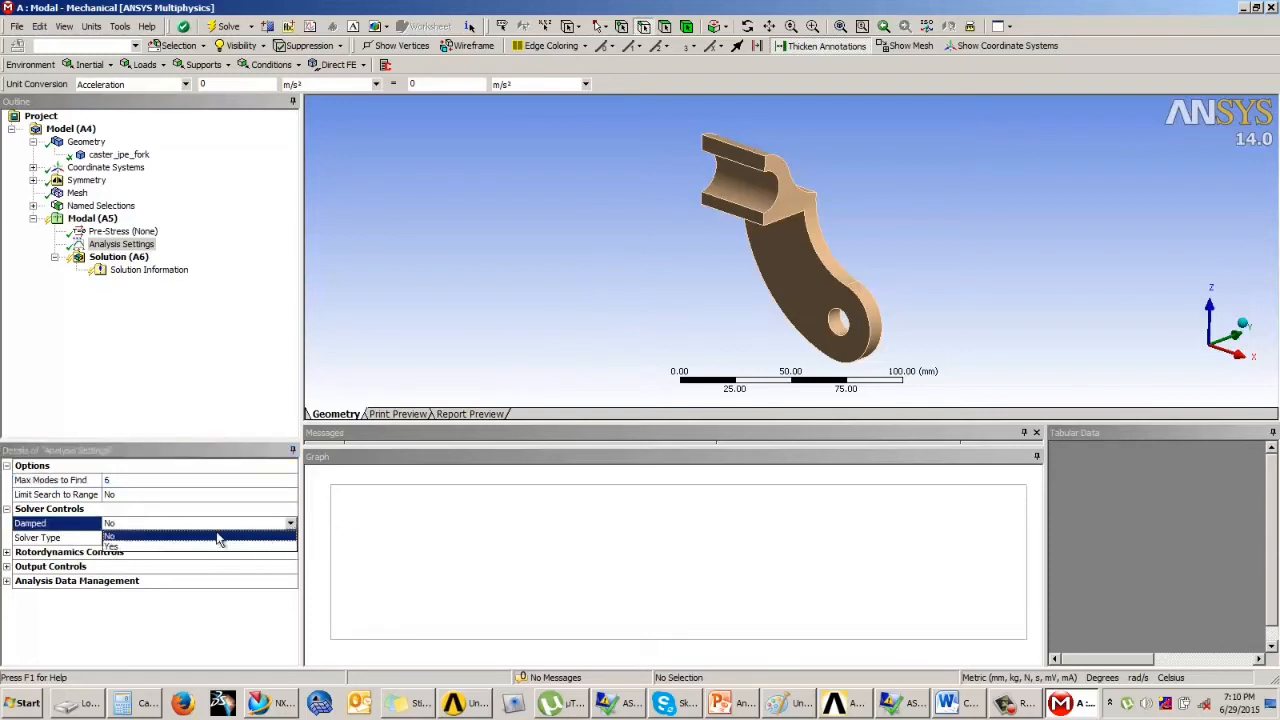
pyautogui.click(115, 552)
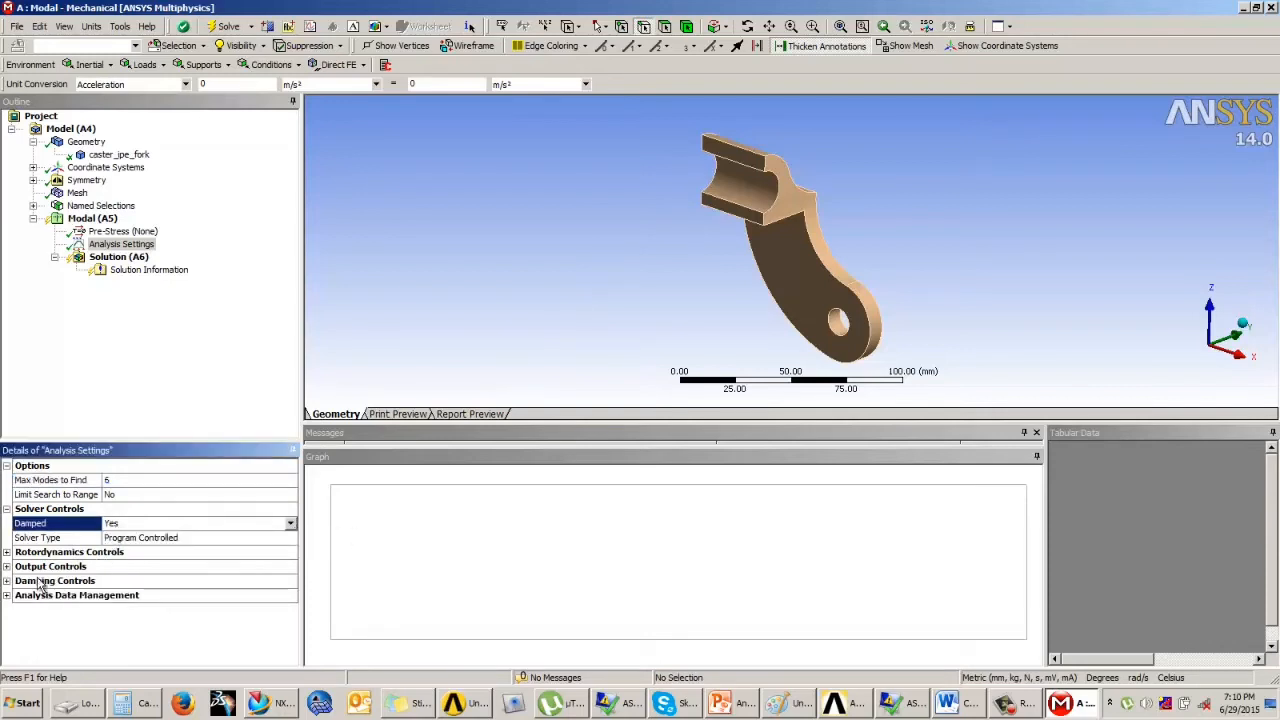
pyautogui.click(7, 581)
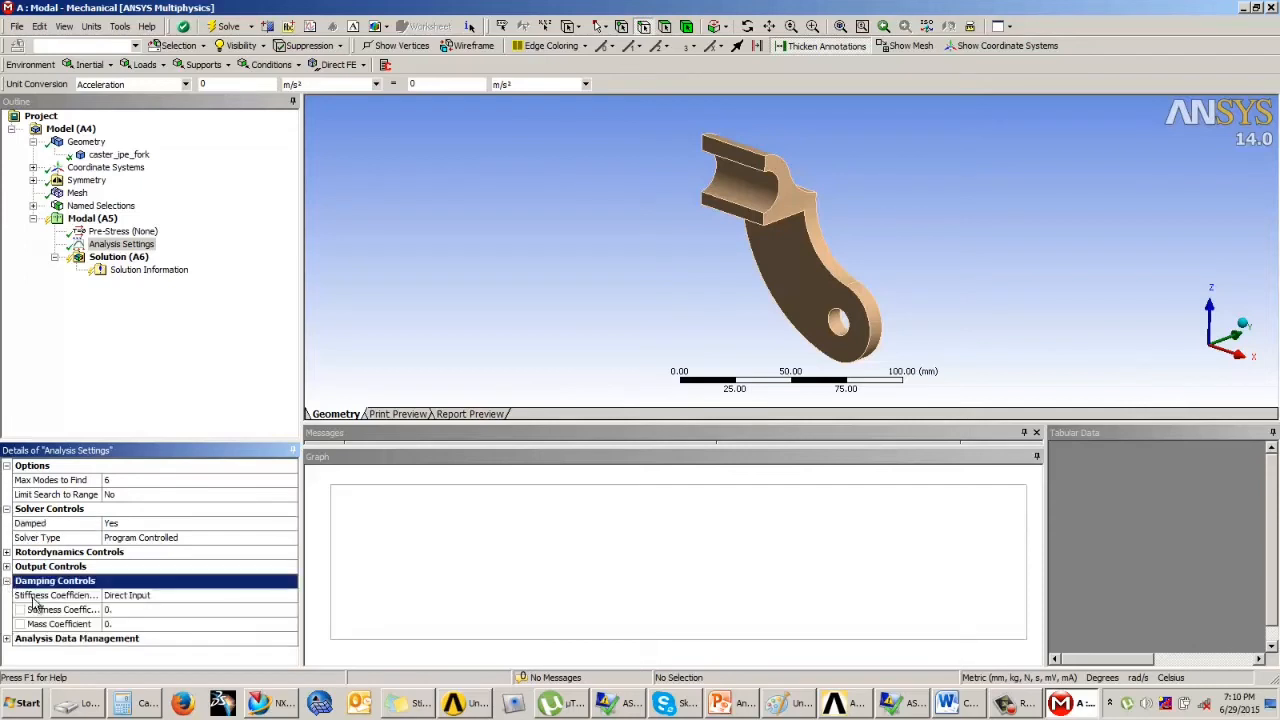
pyautogui.click(121, 609)
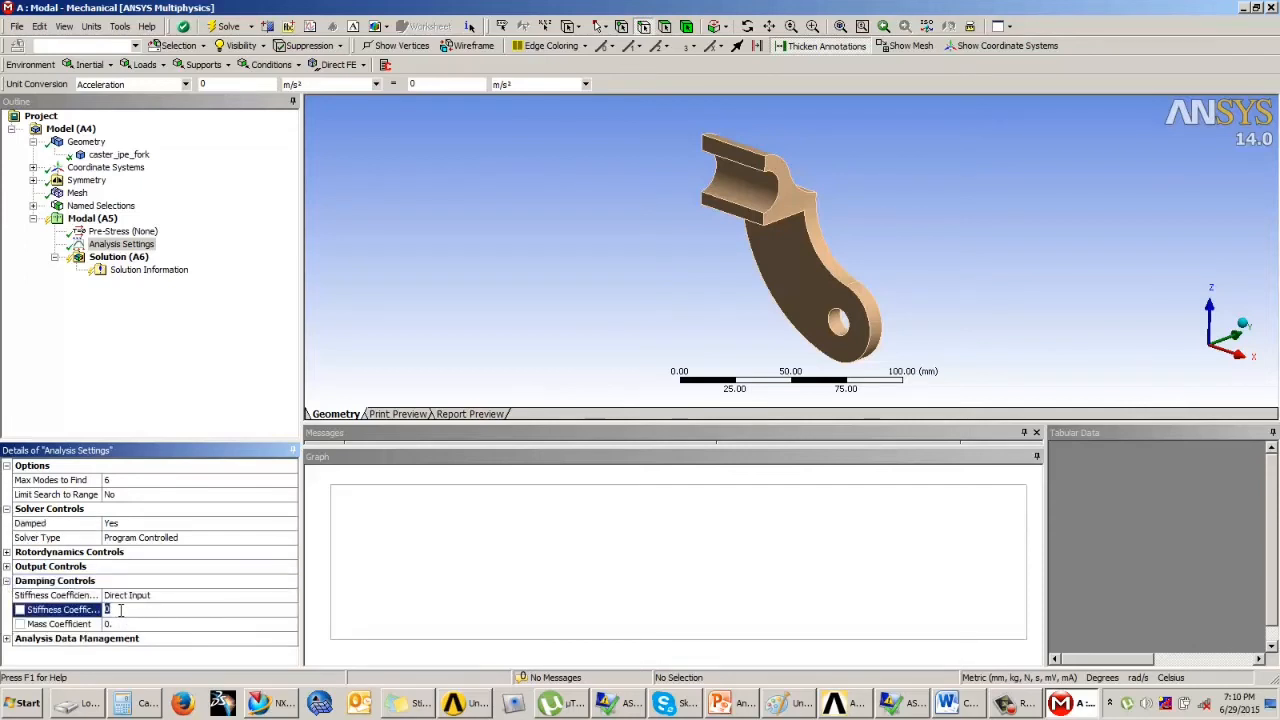
pyautogui.click(142, 525)
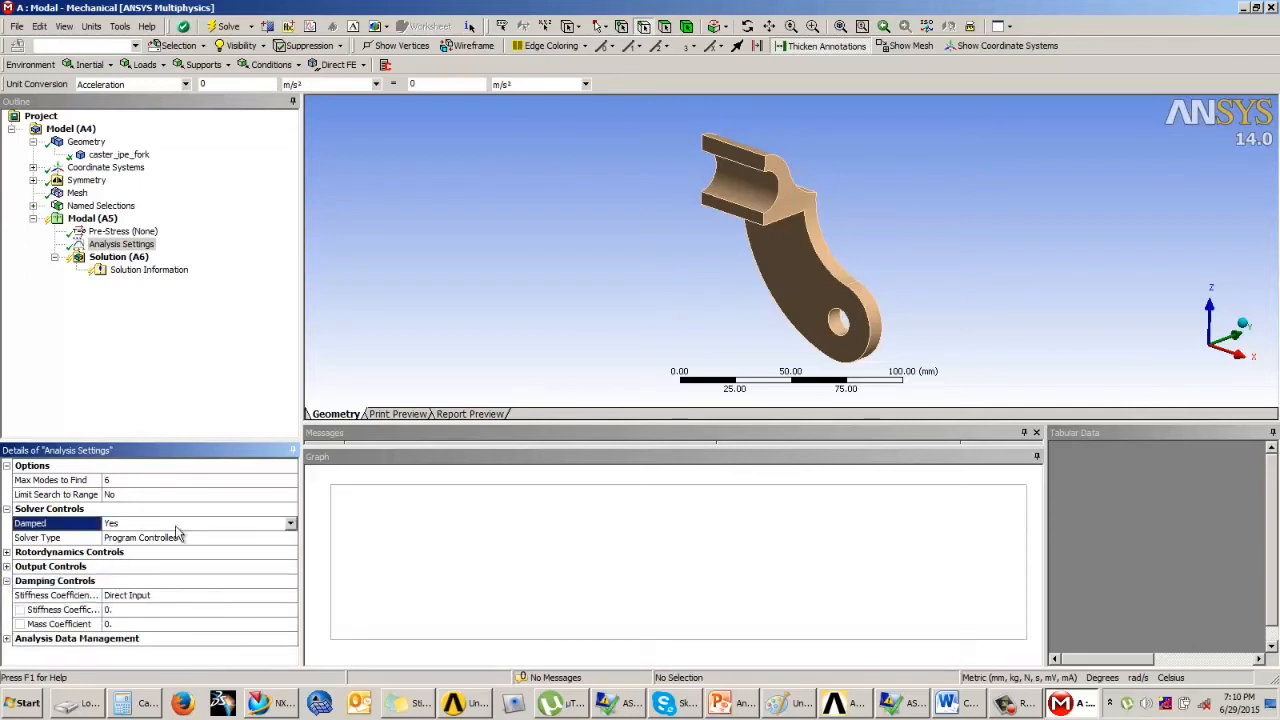
pyautogui.click(290, 524)
pyautogui.click(150, 546)
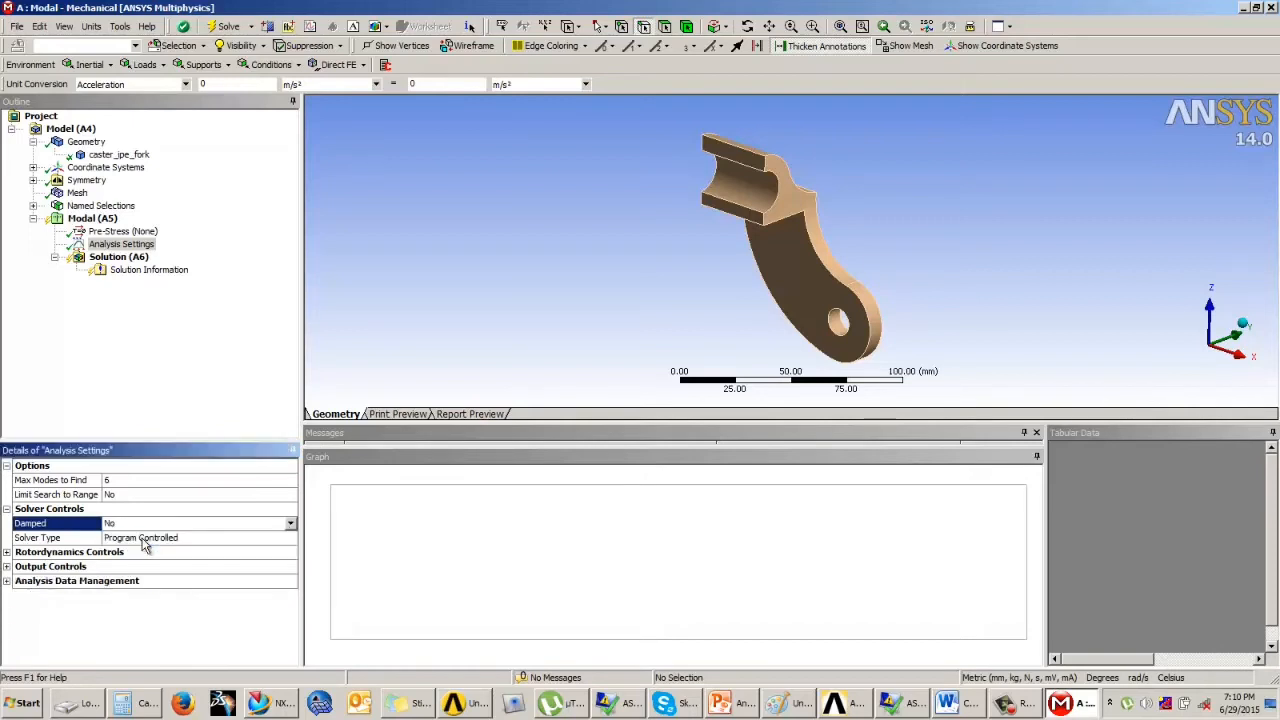
# - Add a Fixed Support to the modal analysis on the cylindrical inner face at the upper end of the fork
pyautogui.click(148, 406)
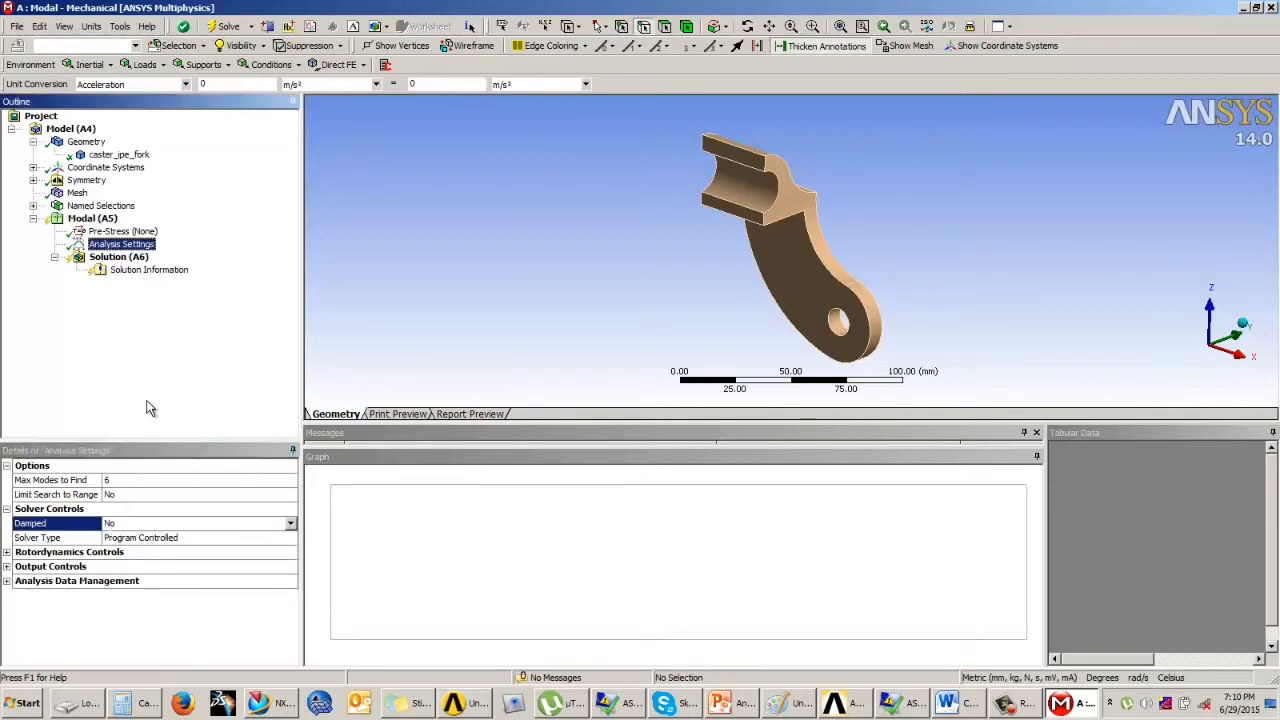
pyautogui.click(106, 219)
pyautogui.click(203, 64)
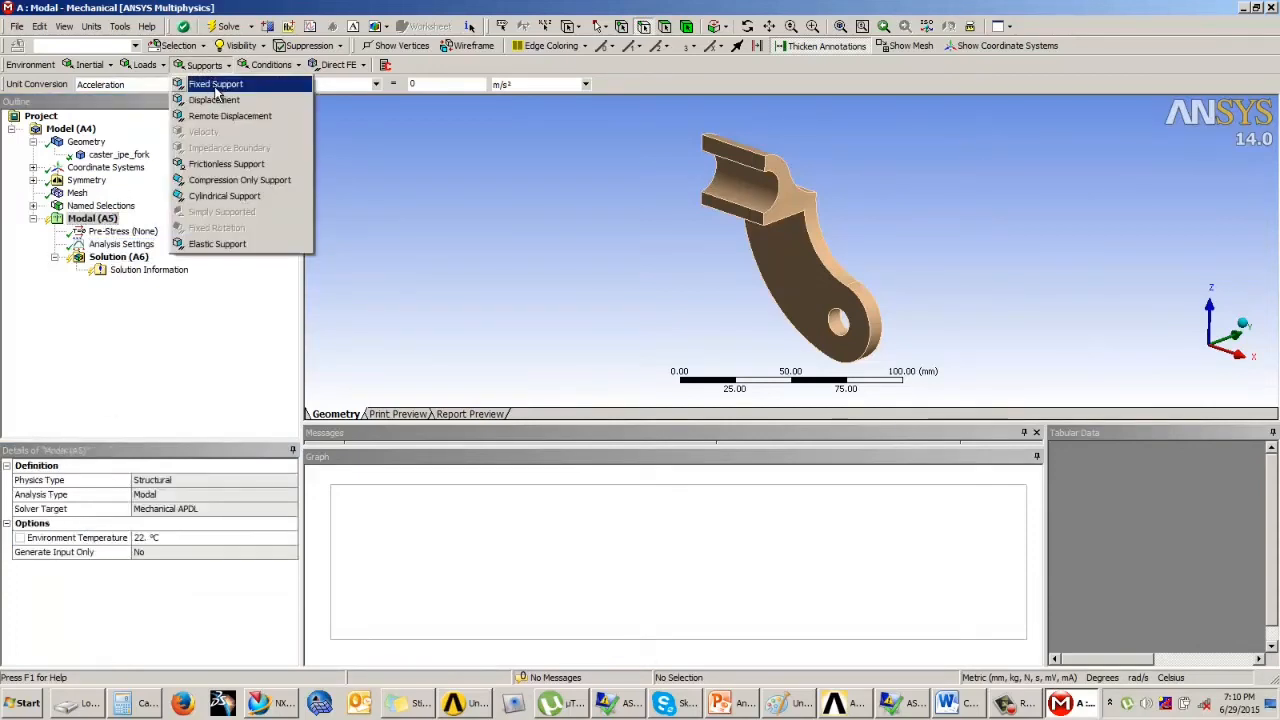
pyautogui.click(222, 87)
pyautogui.click(728, 204)
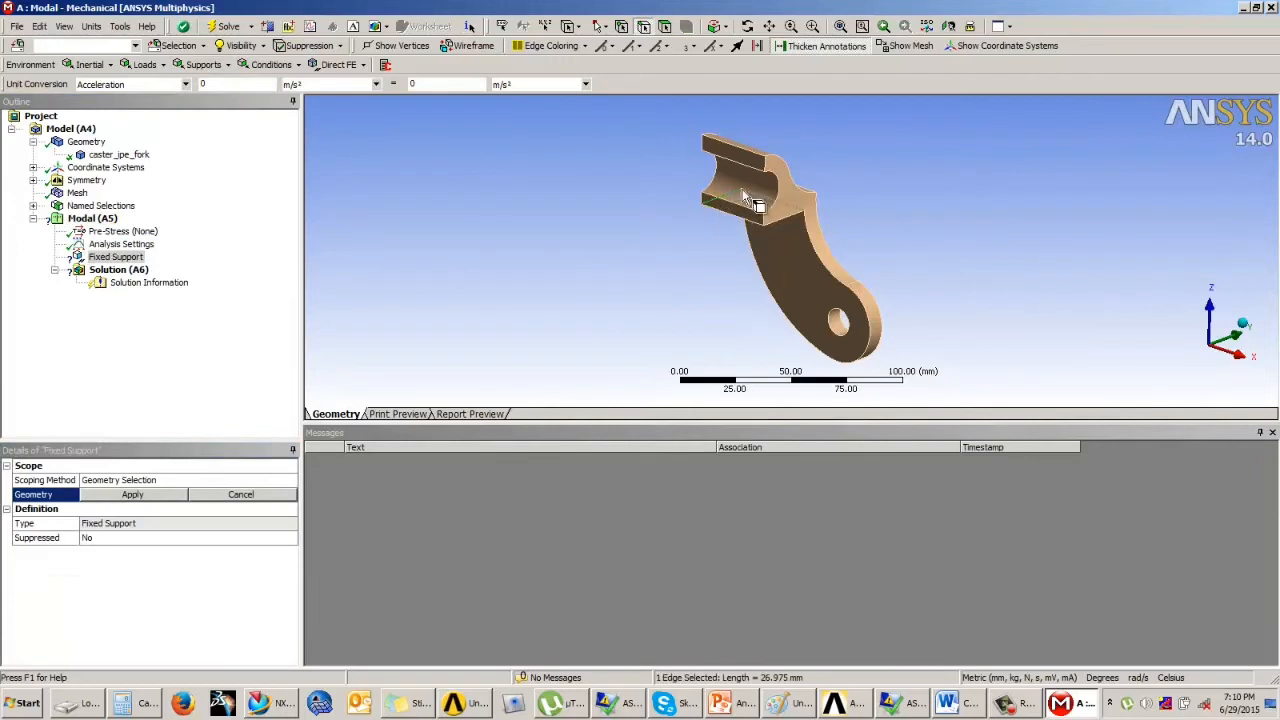
pyautogui.click(665, 26)
pyautogui.click(745, 185)
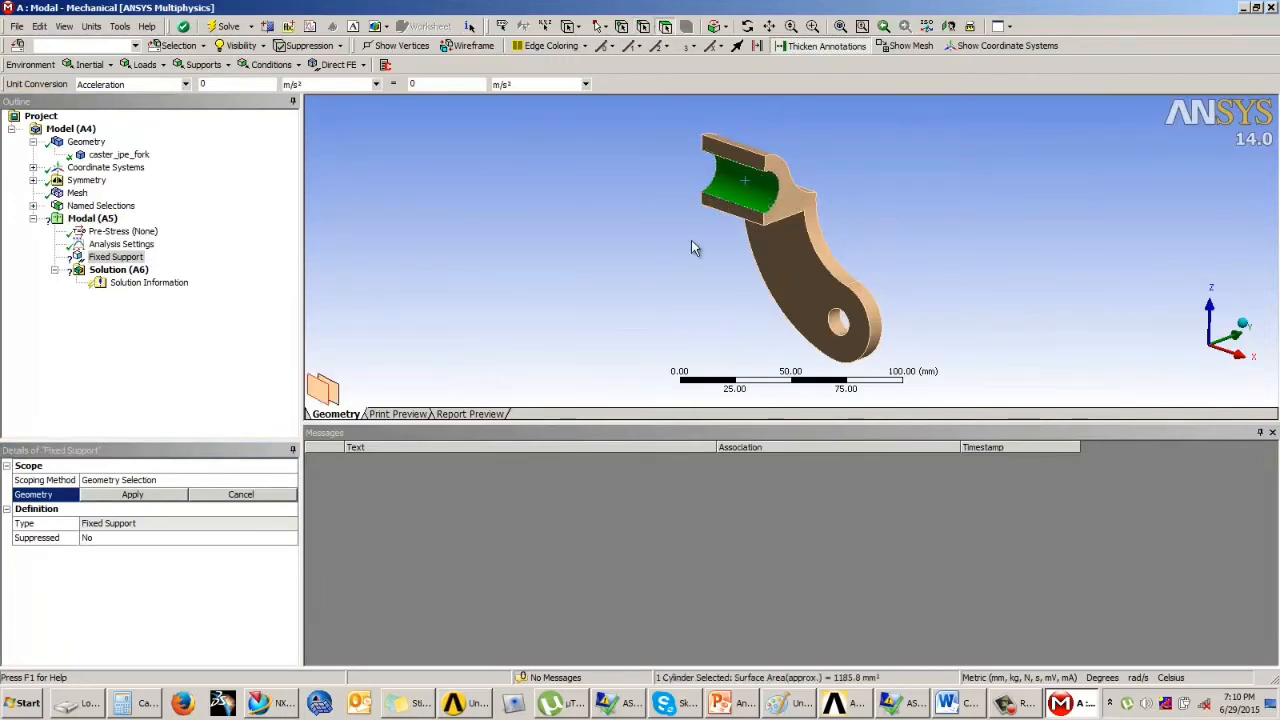
pyautogui.moveTo(694, 246); pyautogui.dragTo(887, 190, button='middle')
pyautogui.click(174, 494)
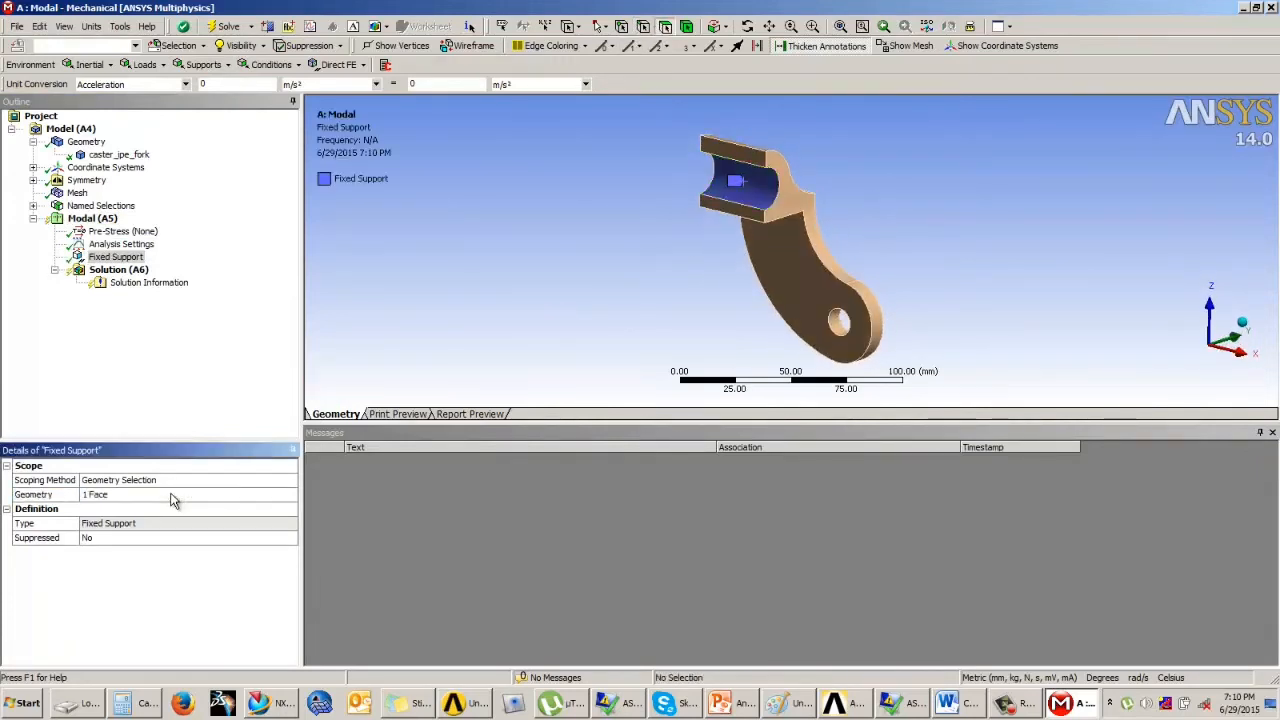
pyautogui.click(112, 218)
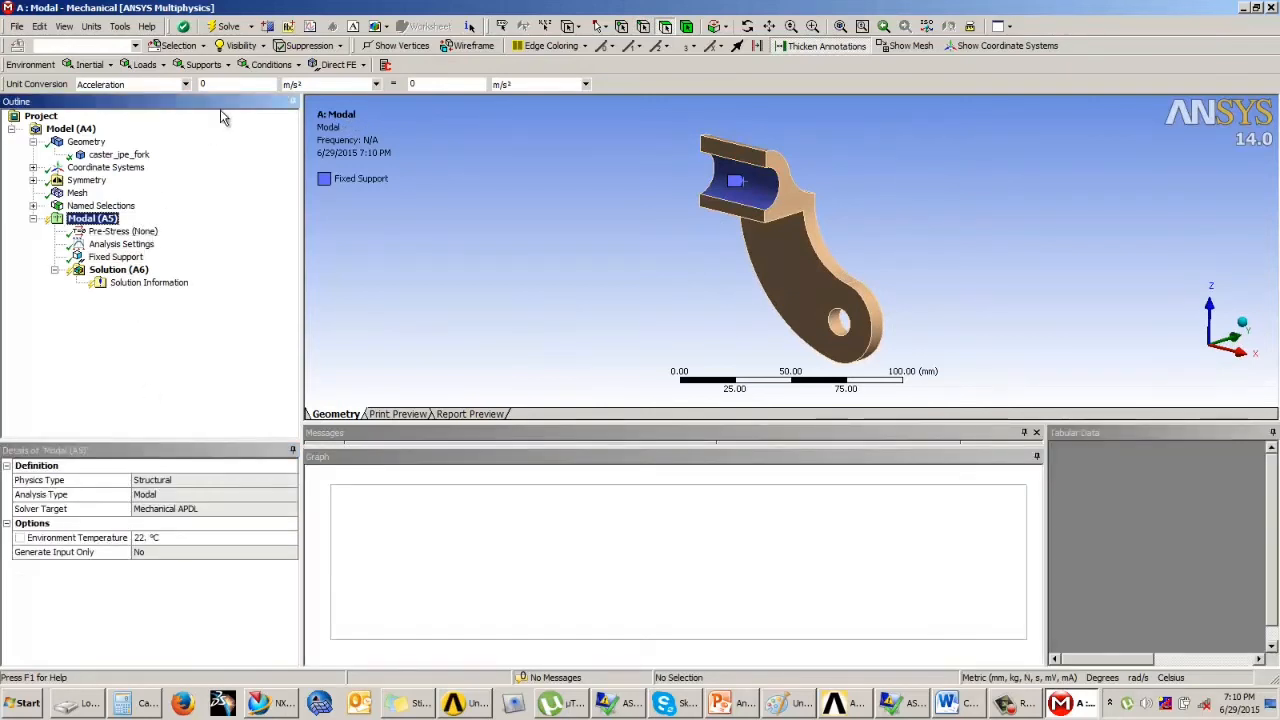
pyautogui.click(145, 64)
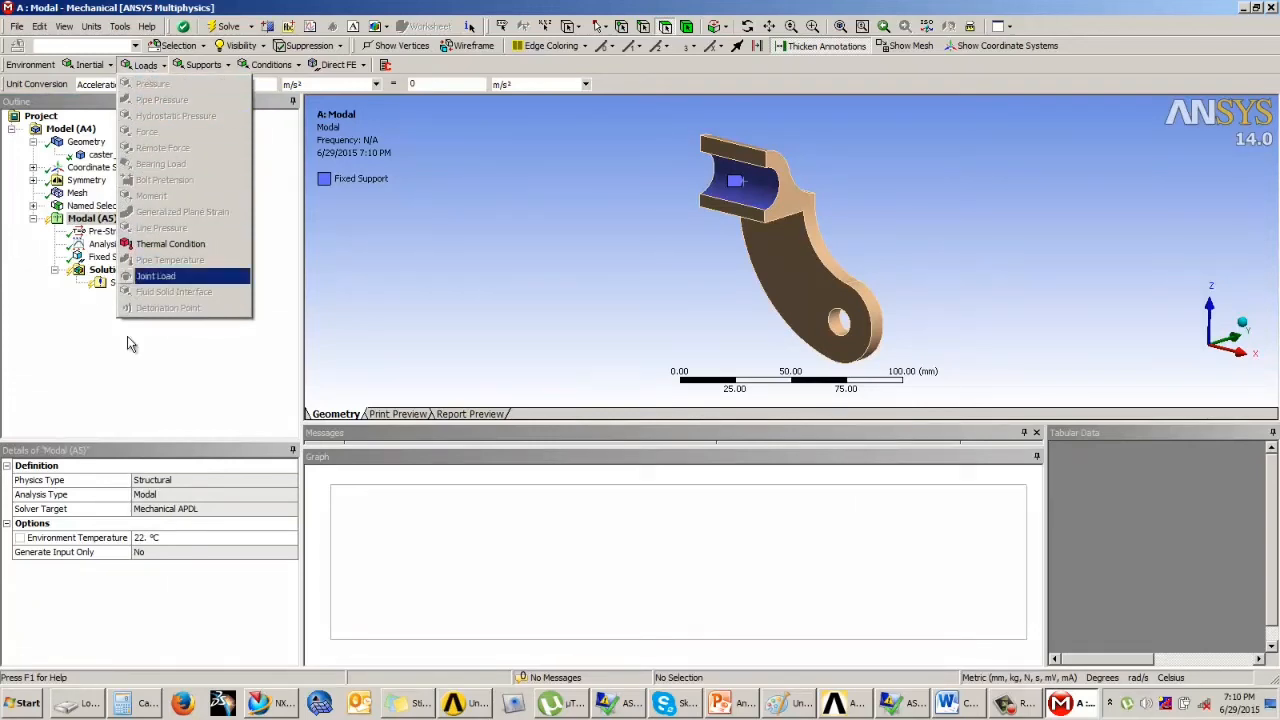
pyautogui.click(195, 355)
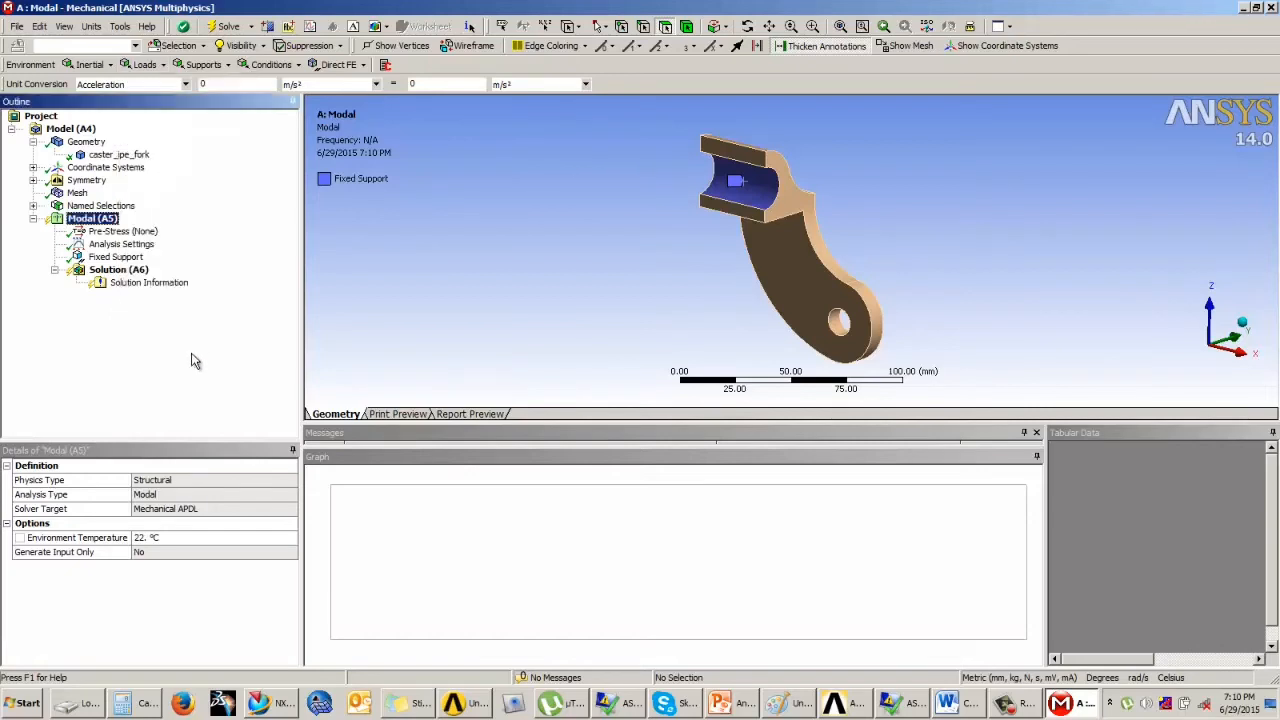
# - Solve the modal analysis of the caster fork
pyautogui.click(122, 273)
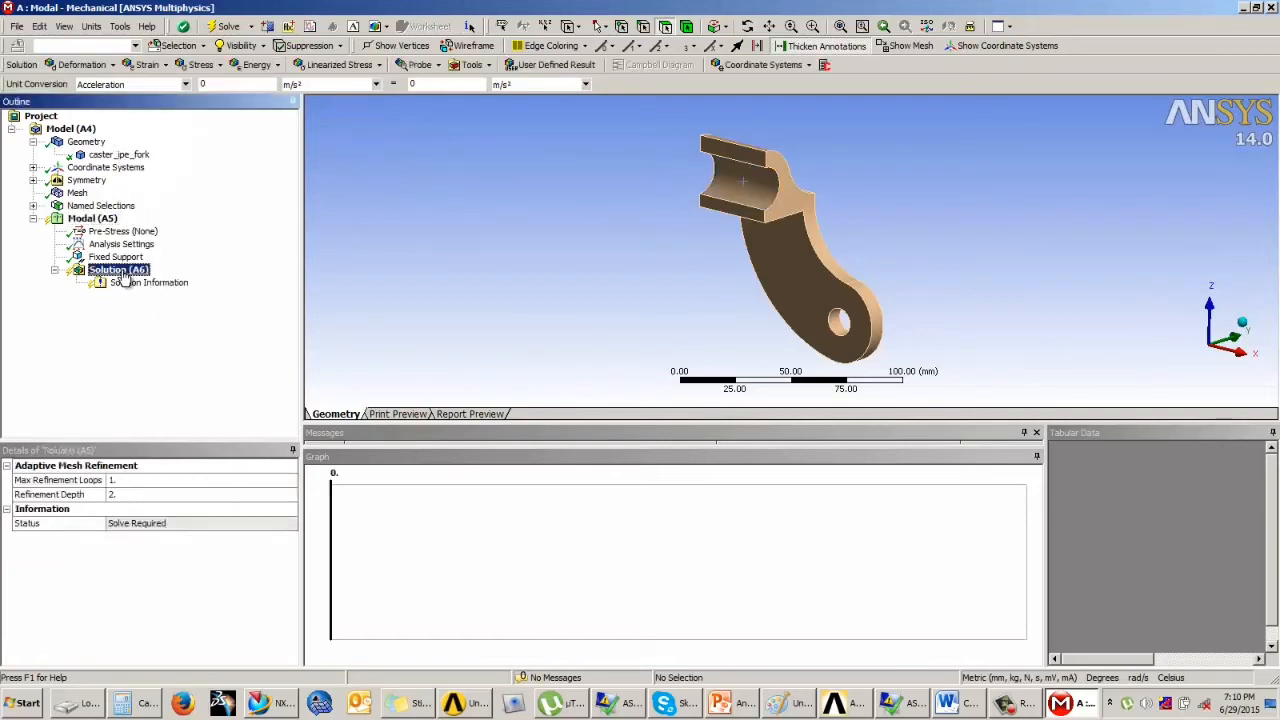
pyautogui.click(201, 64)
pyautogui.click(166, 384)
pyautogui.rightClick(122, 272)
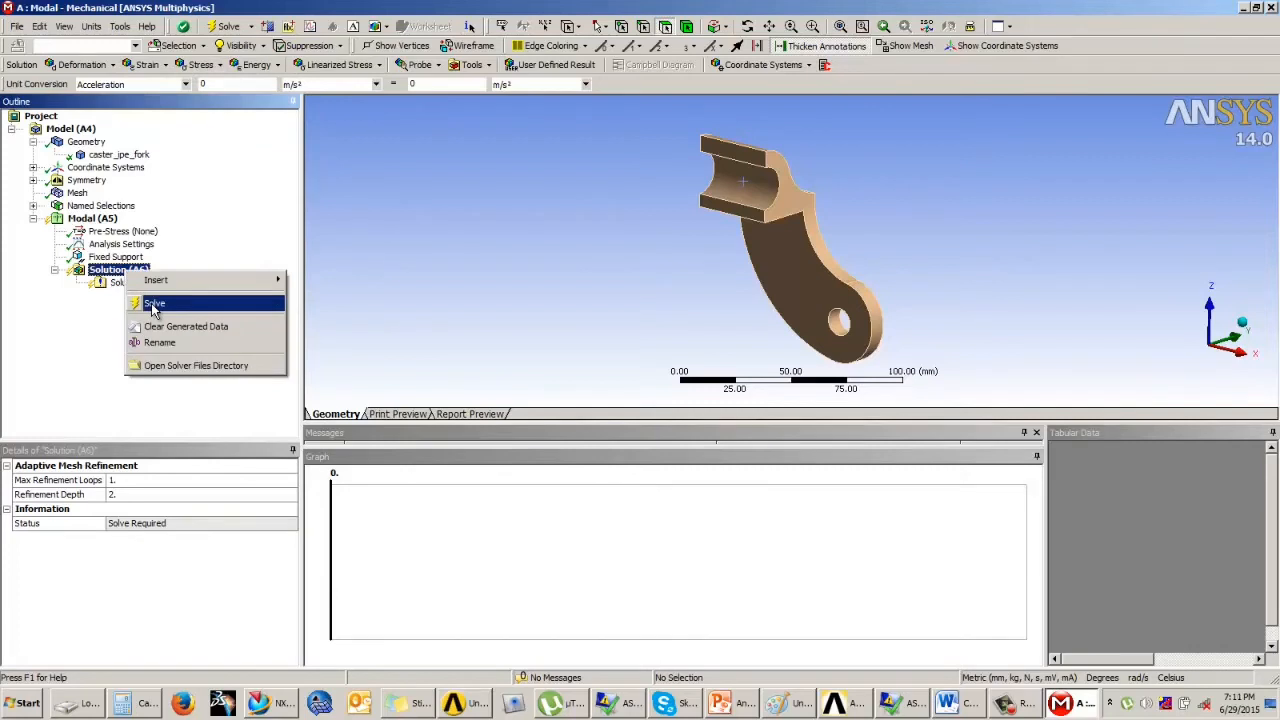
pyautogui.click(153, 305)
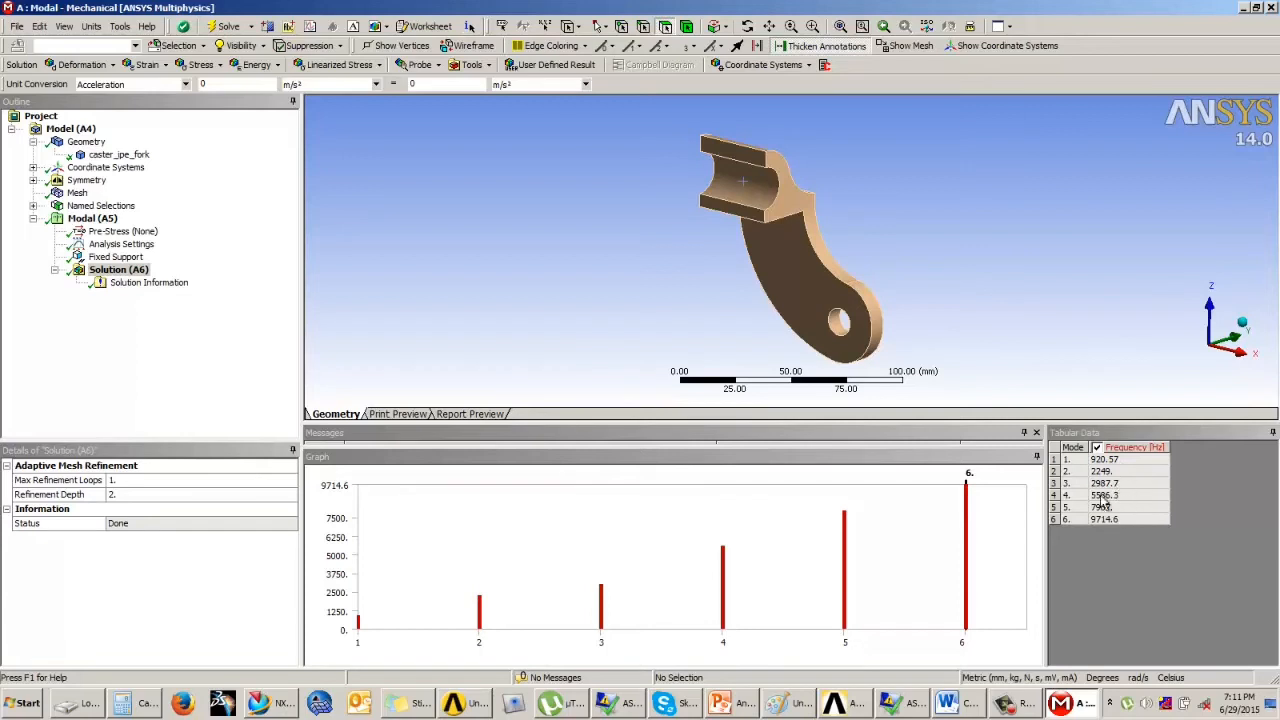
# - Examine the natural frequencies of the solved modes in the results table
pyautogui.click(1106, 461)
pyautogui.moveTo(1112, 470); pyautogui.dragTo(1112, 522)
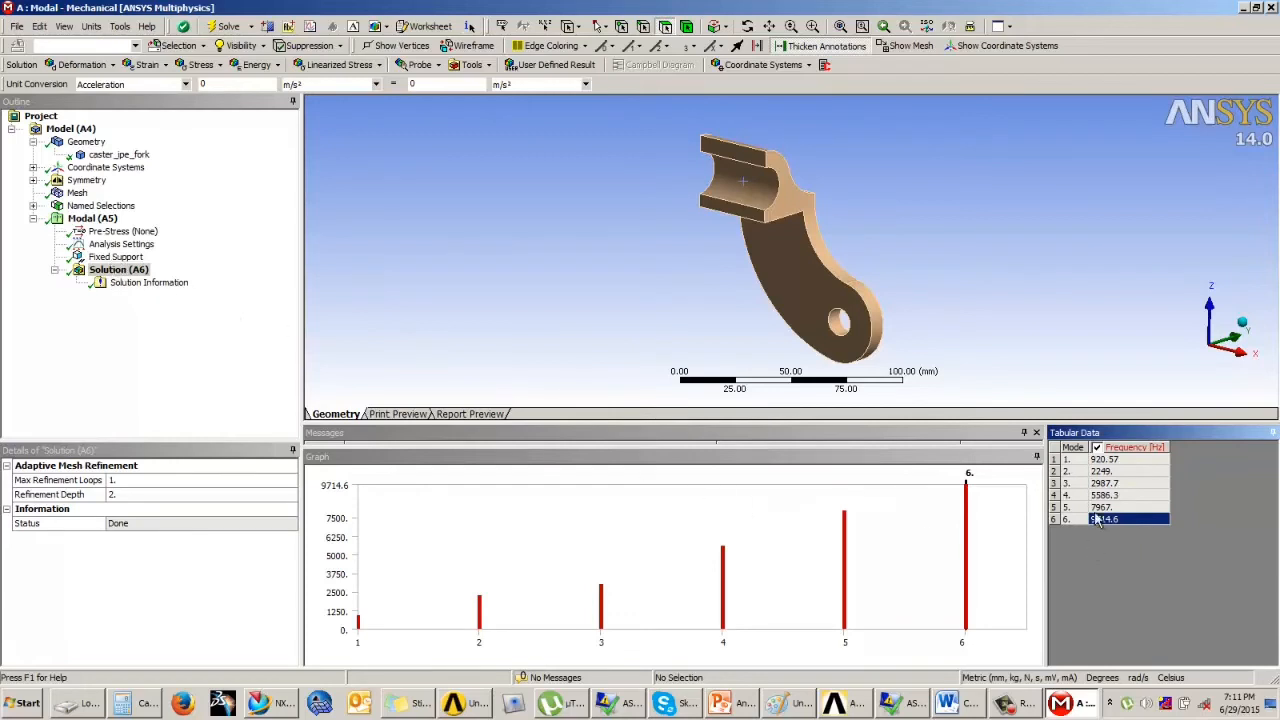
pyautogui.click(1104, 459)
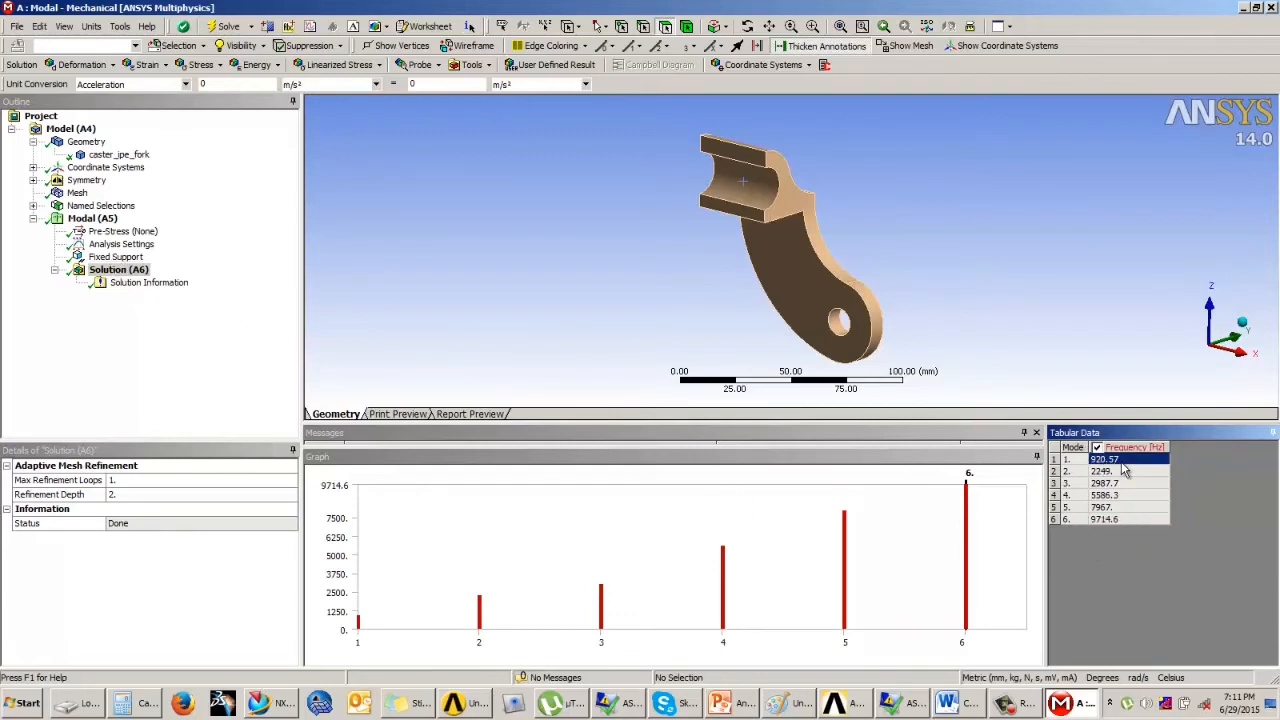
pyautogui.click(1122, 472)
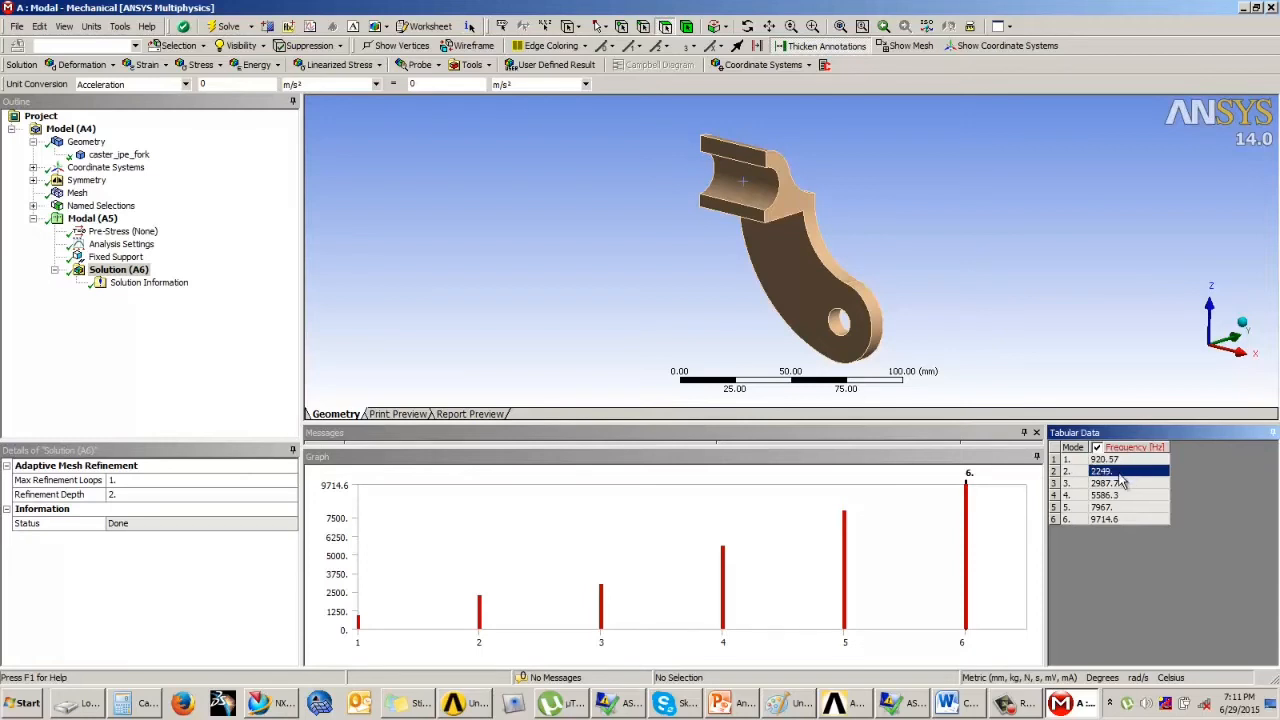
pyautogui.click(1115, 484)
pyautogui.click(1117, 495)
pyautogui.click(1115, 507)
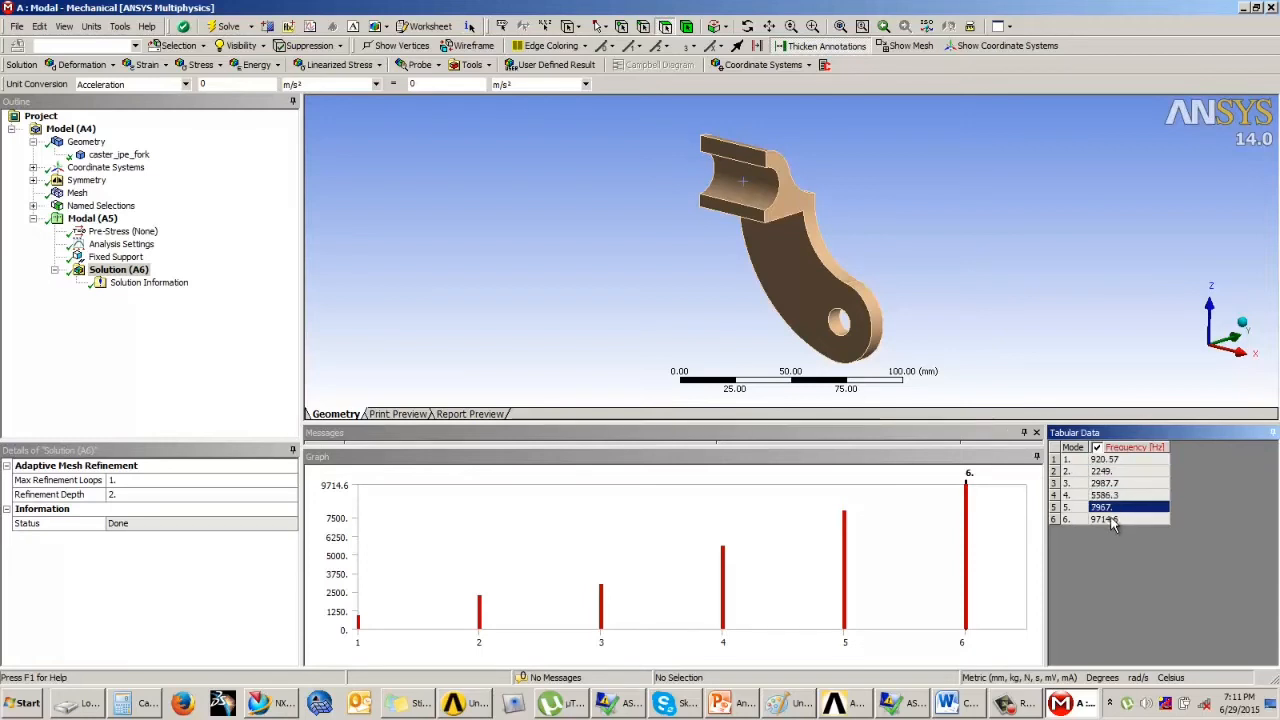
pyautogui.click(1110, 519)
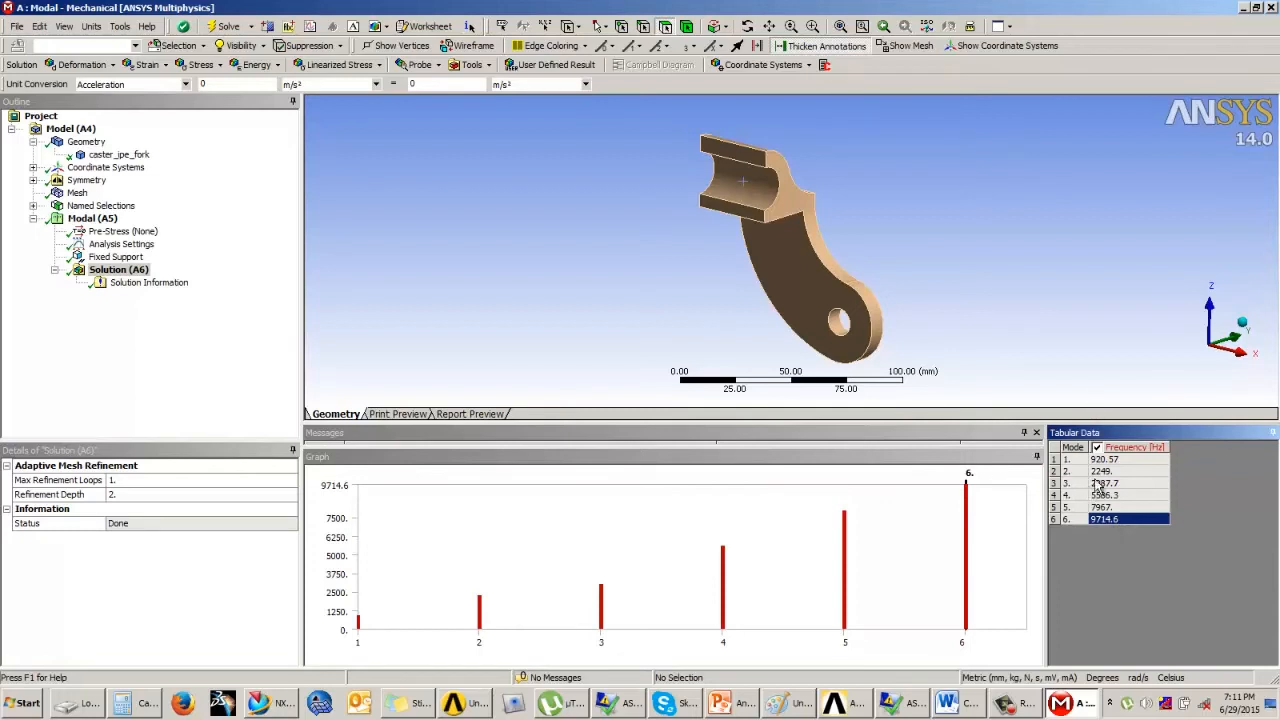
pyautogui.click(1107, 461)
pyautogui.click(1108, 472)
pyautogui.click(1110, 483)
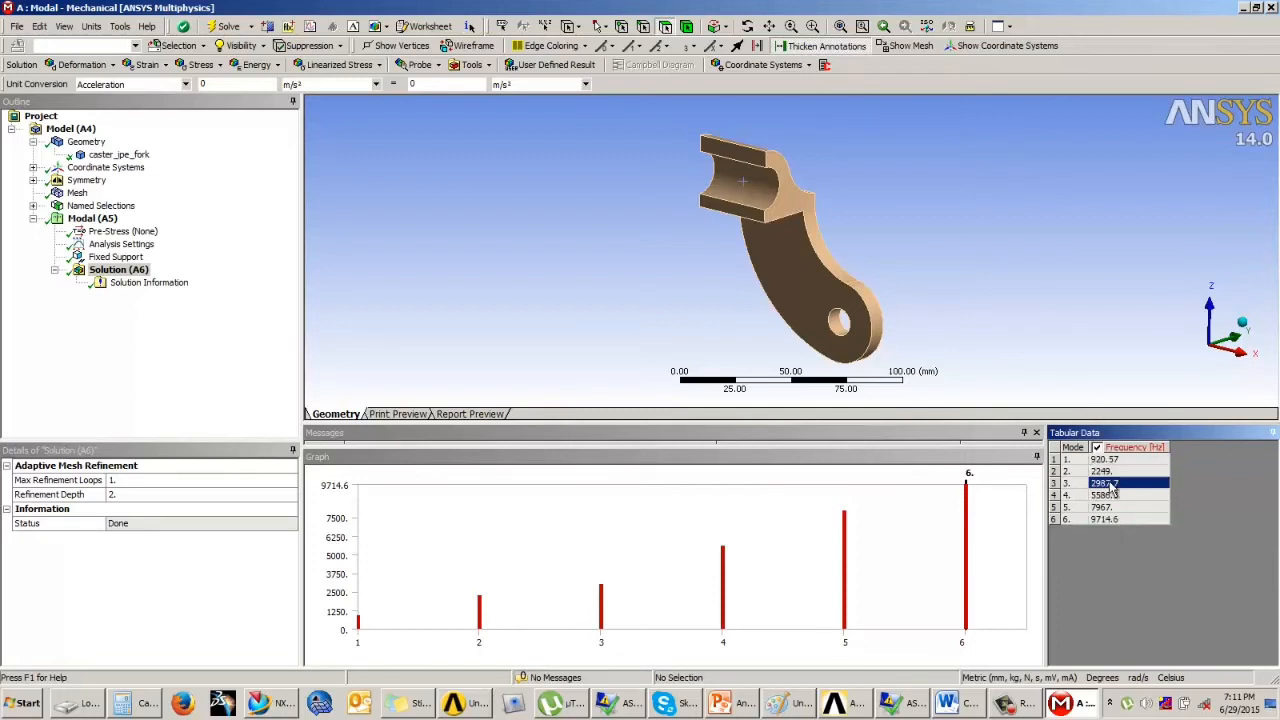
pyautogui.click(1108, 461)
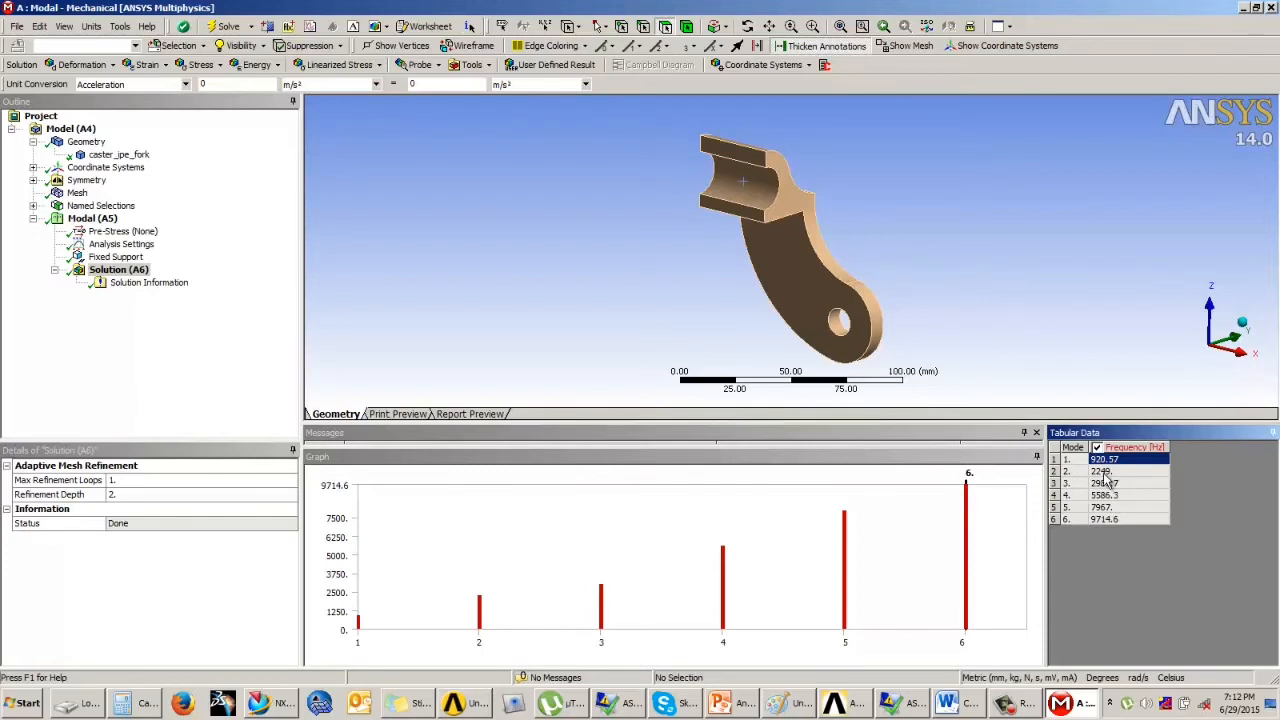
pyautogui.click(1117, 472)
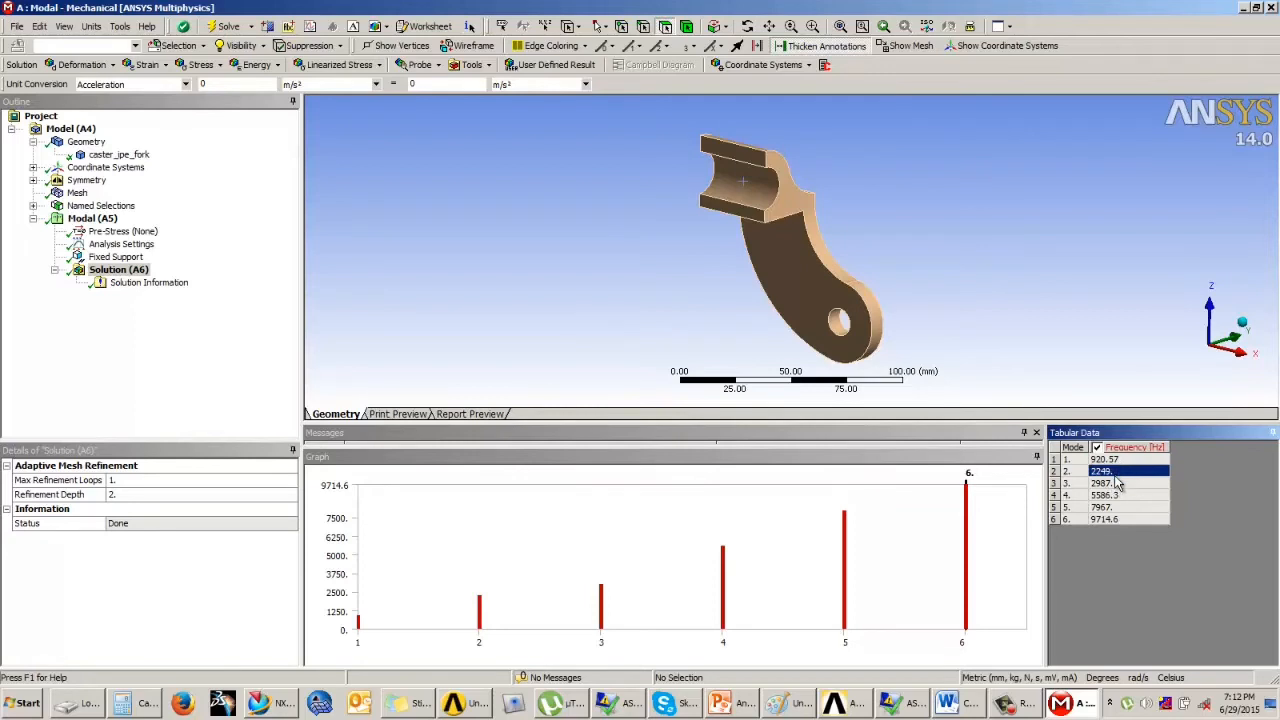
pyautogui.click(1117, 484)
pyautogui.click(1117, 496)
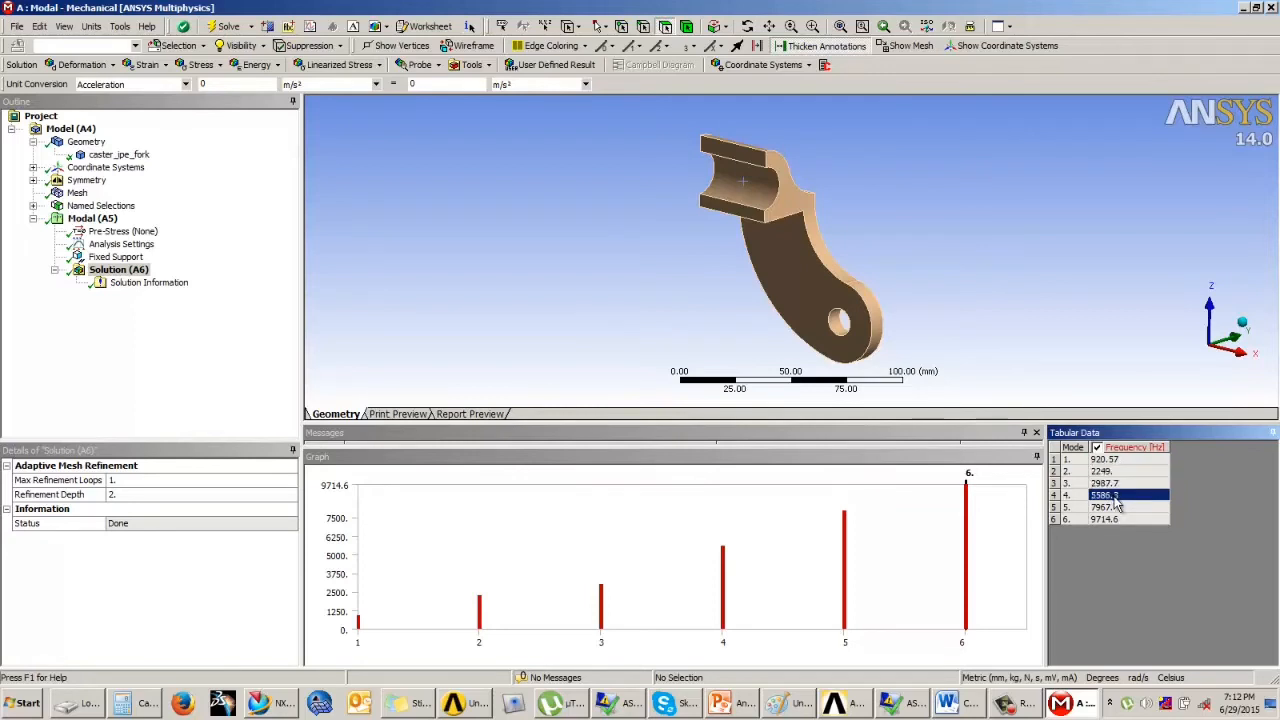
pyautogui.rightClick(1113, 486)
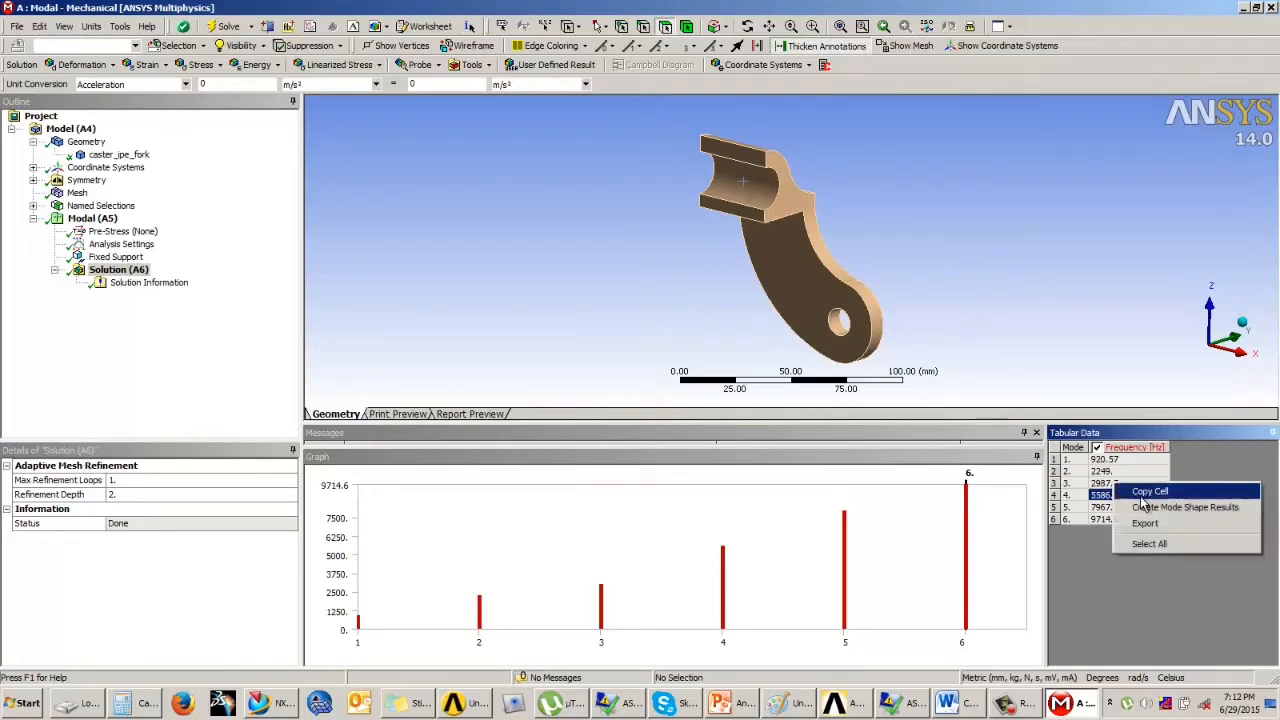
pyautogui.rightClick(1104, 472)
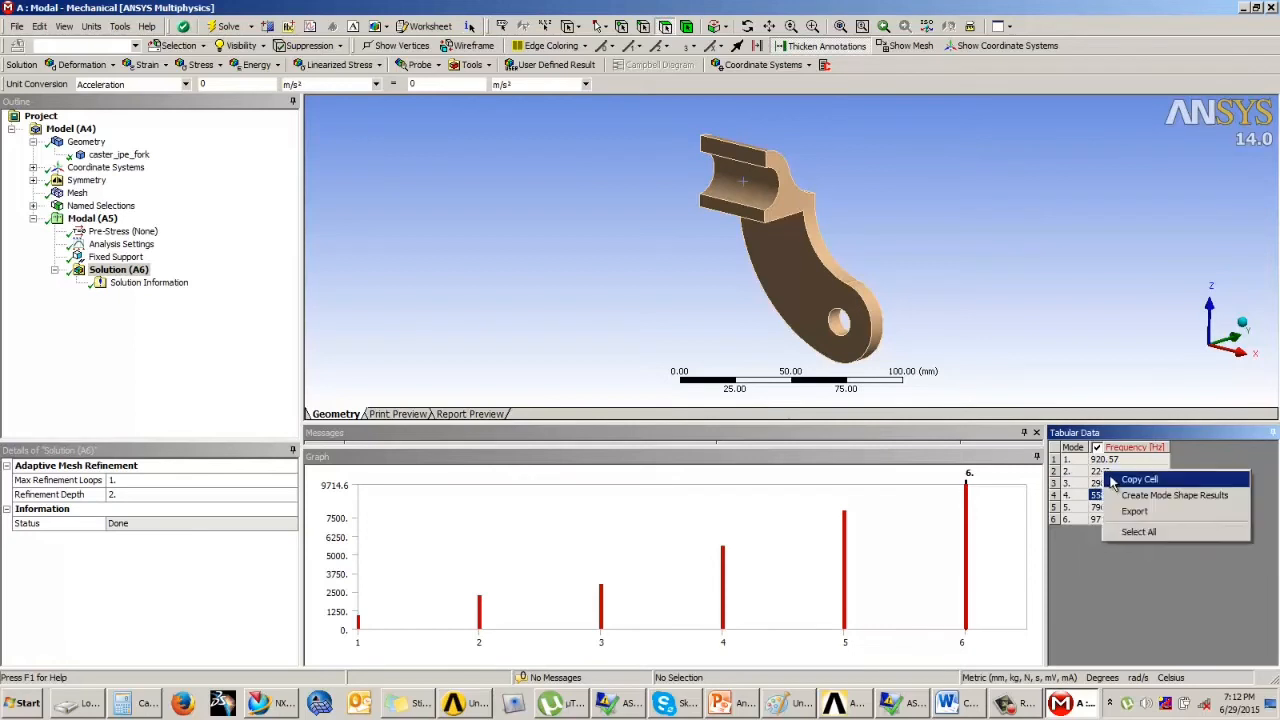
pyautogui.click(1148, 540)
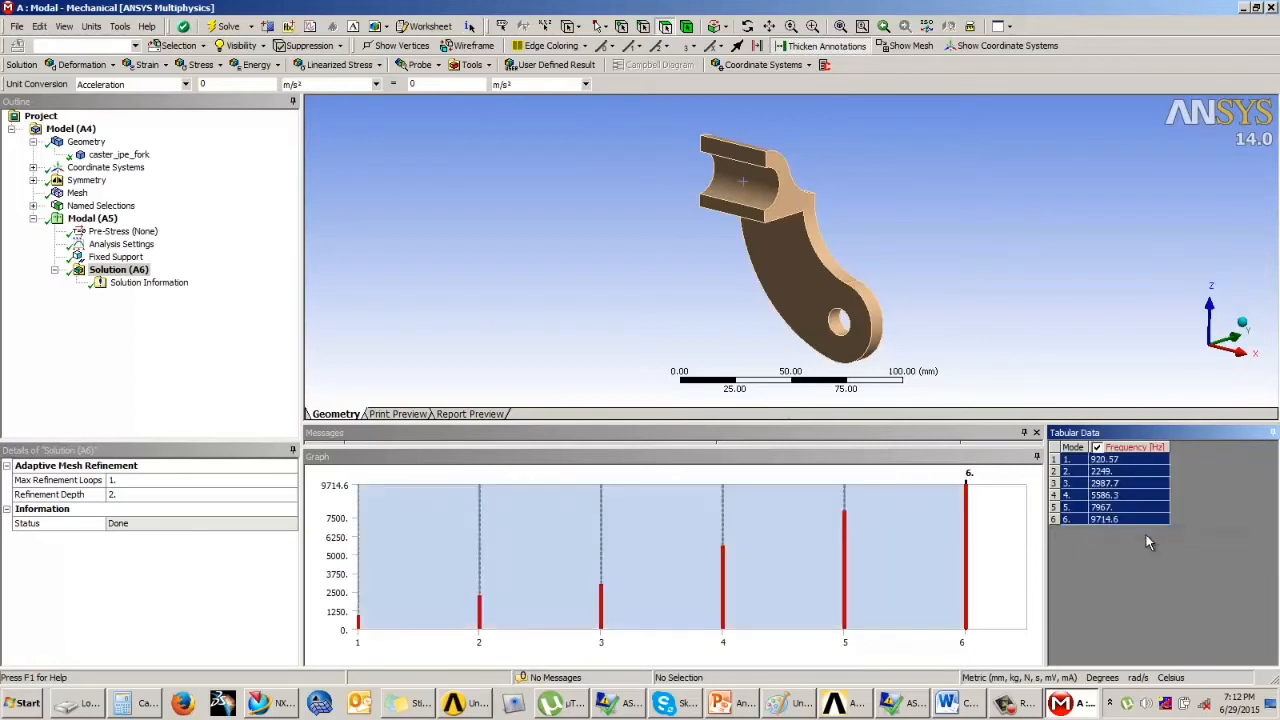
pyautogui.click(1017, 565)
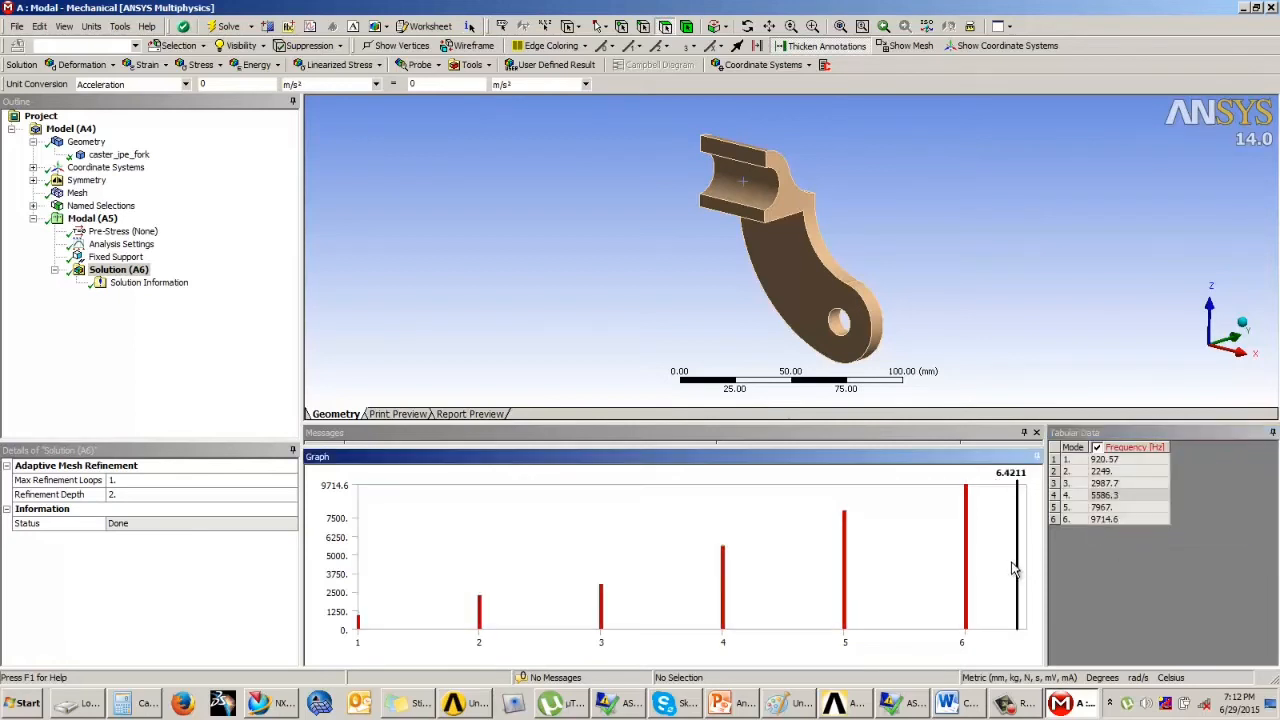
pyautogui.rightClick(510, 551)
pyautogui.click(540, 554)
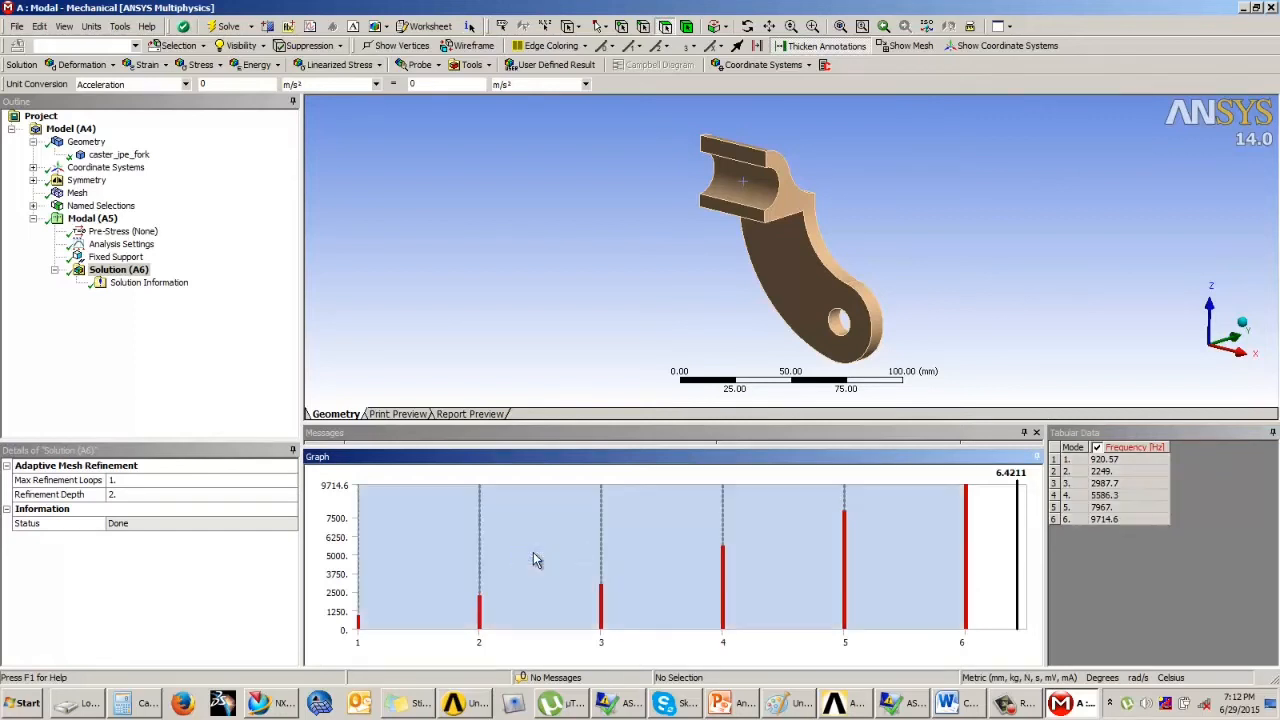
# - Create mode shape results for all six modes in the frequency table and evaluate all results
pyautogui.rightClick(1100, 511)
pyautogui.click(1140, 562)
pyautogui.rightClick(1110, 512)
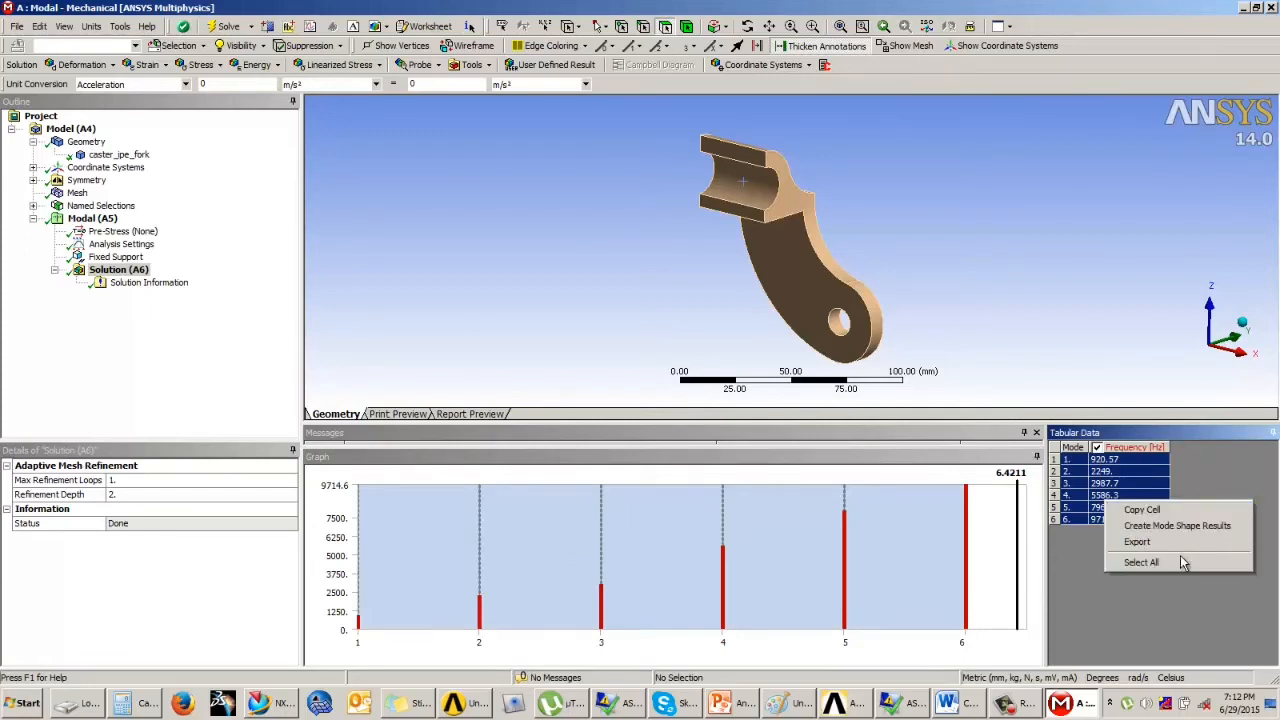
pyautogui.click(1141, 562)
pyautogui.rightClick(1132, 489)
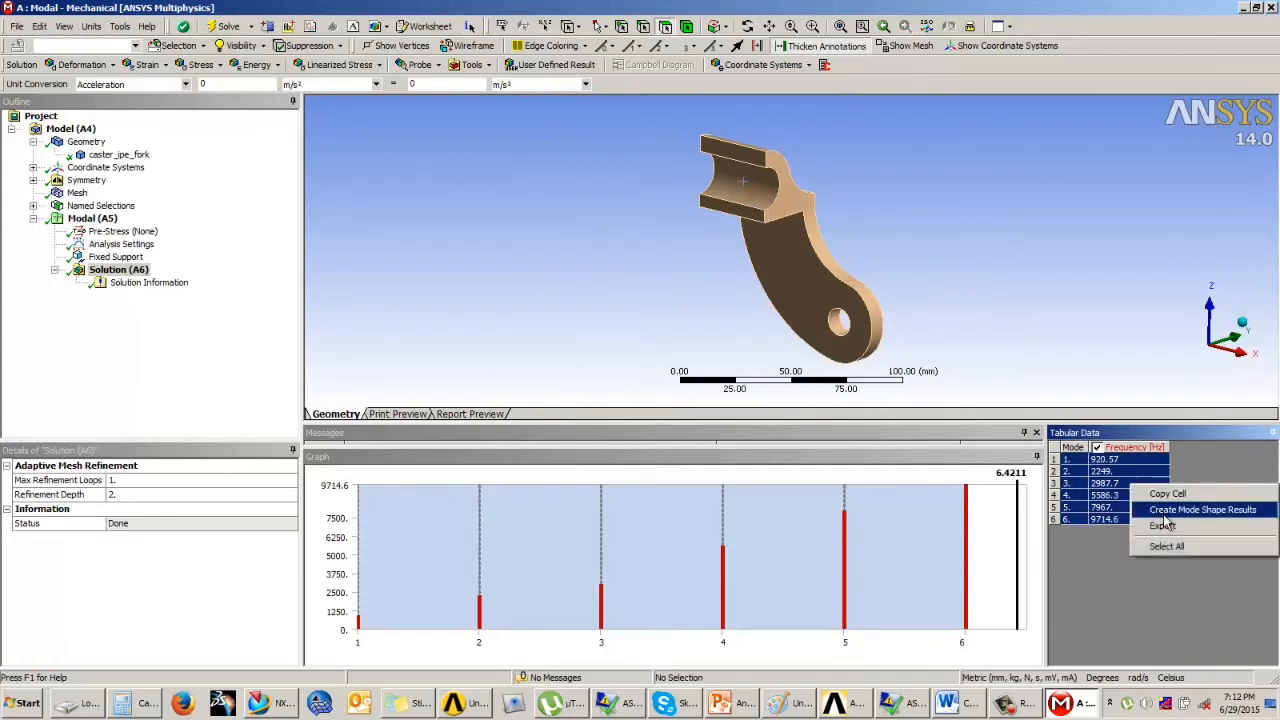
pyautogui.click(1163, 512)
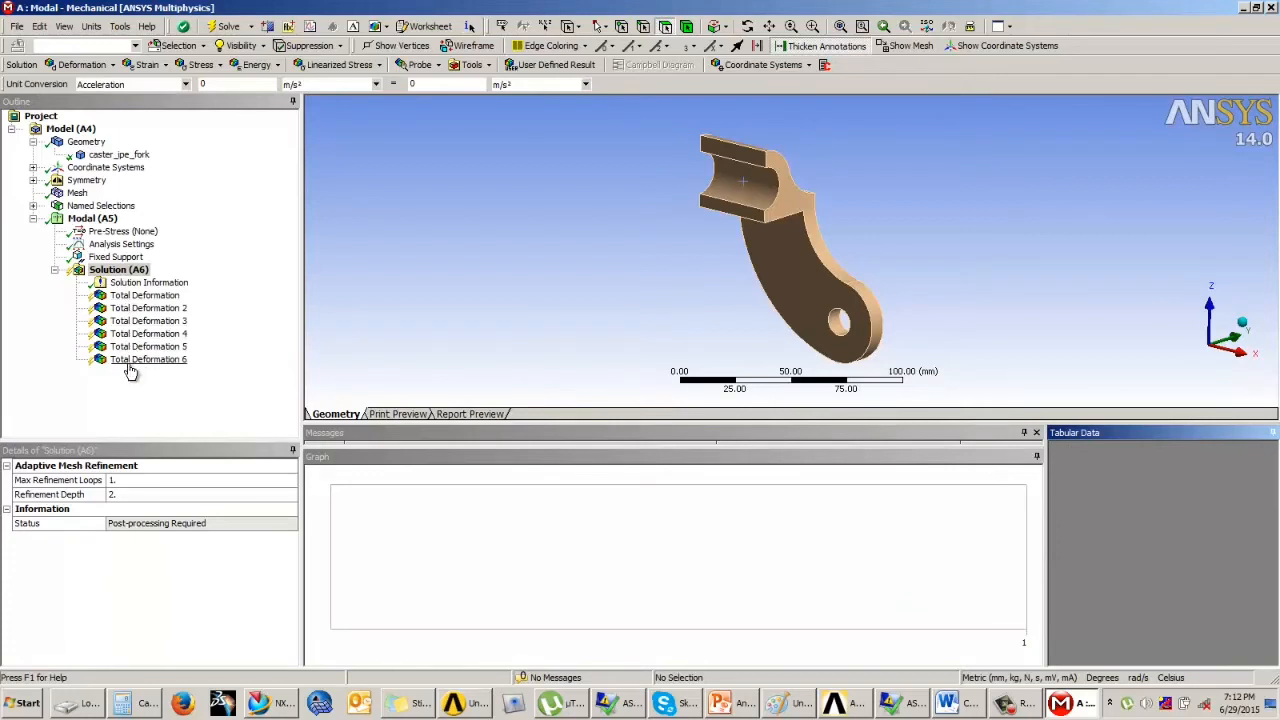
pyautogui.rightClick(117, 272)
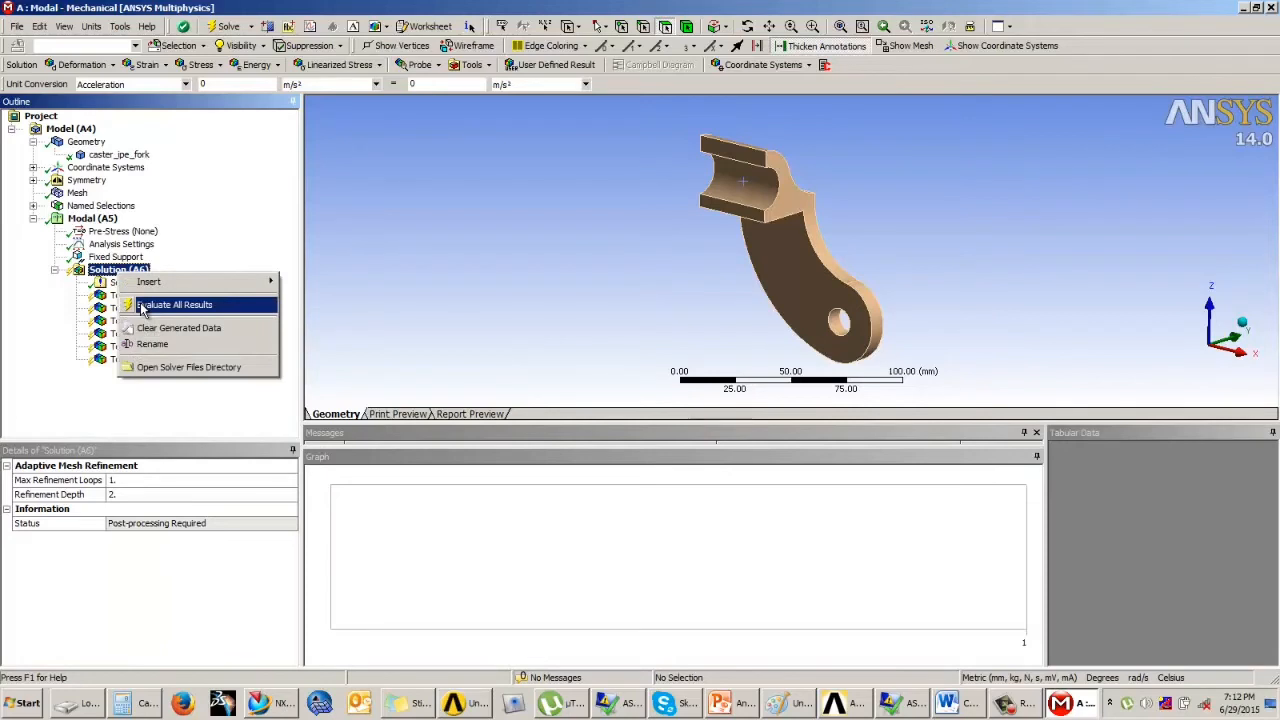
pyautogui.click(142, 305)
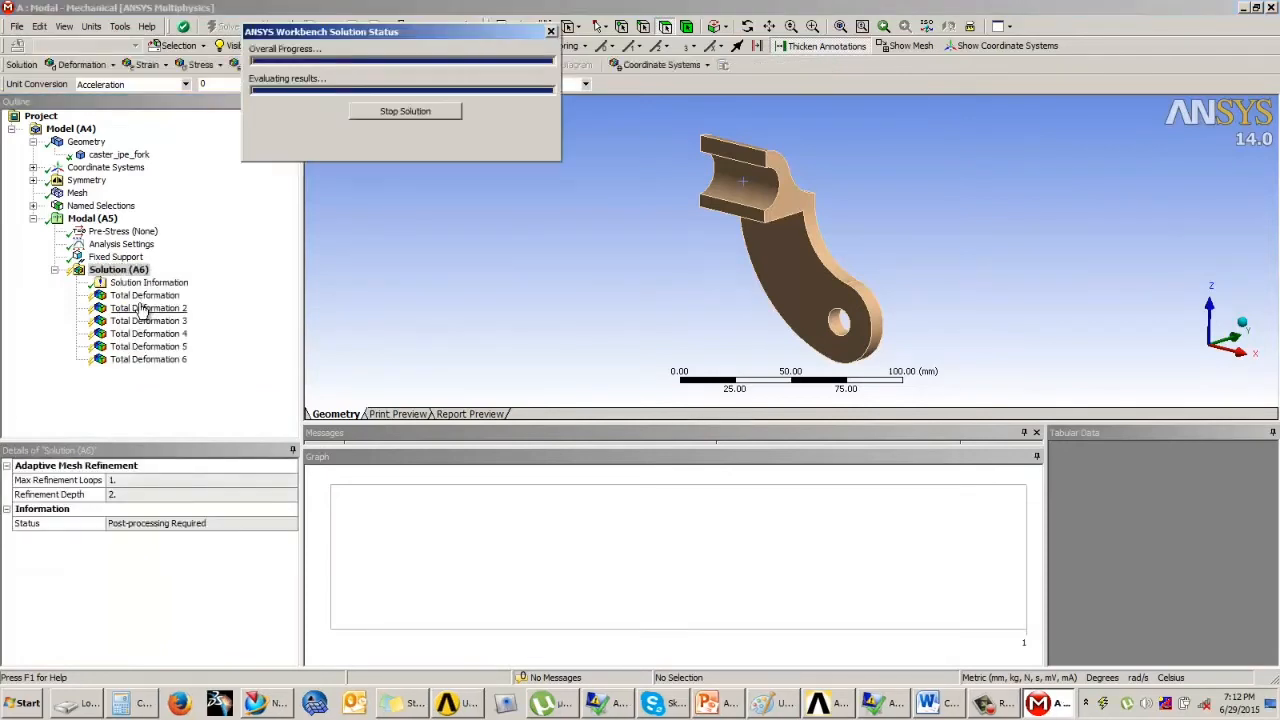
# - Review the total deformation contours of modes 1 through 6 one by one, viewing the fork from several sides
pyautogui.click(144, 296)
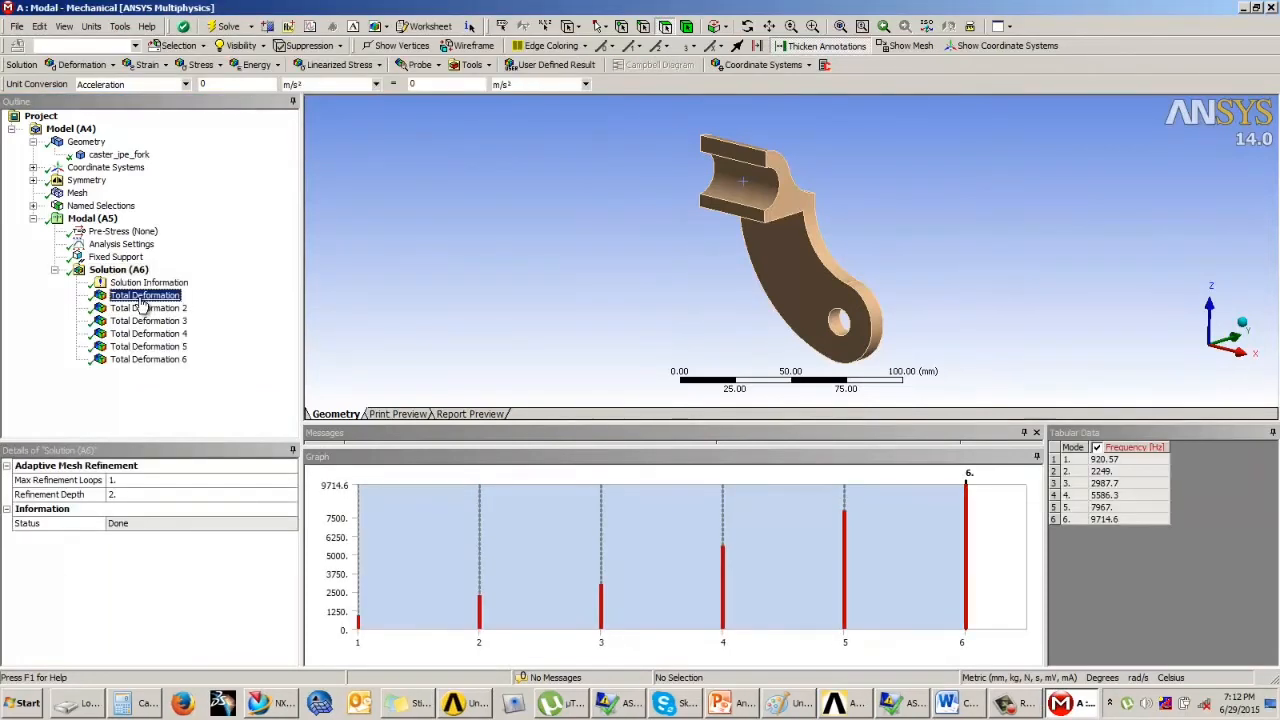
pyautogui.moveTo(826, 287); pyautogui.dragTo(636, 298)
pyautogui.click(148, 309)
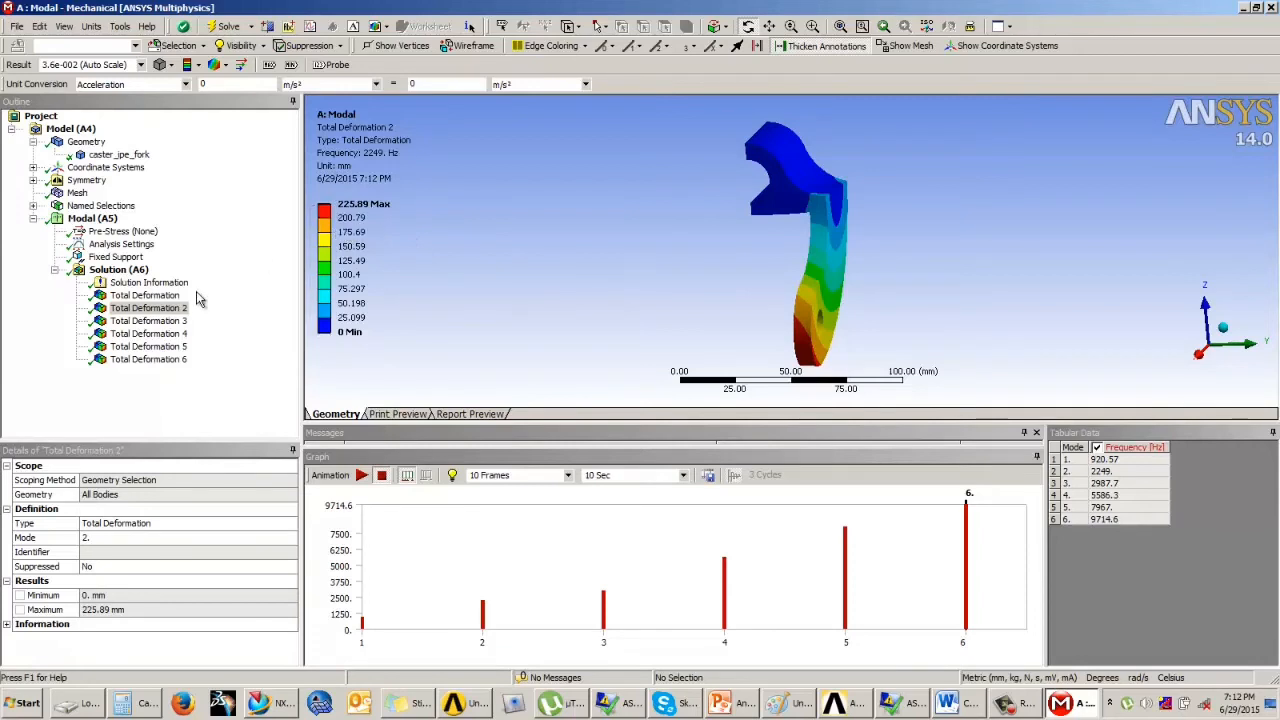
pyautogui.click(180, 322)
pyautogui.moveTo(1030, 300); pyautogui.dragTo(800, 240)
pyautogui.click(165, 334)
pyautogui.click(160, 347)
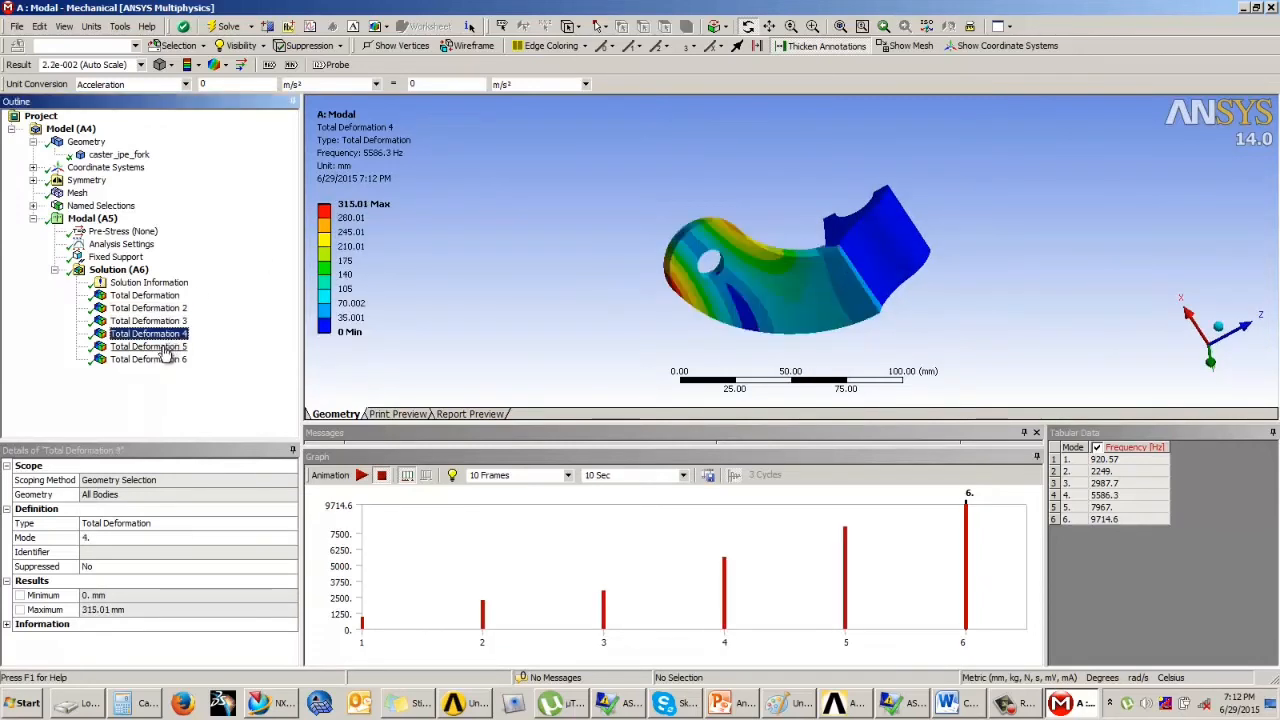
pyautogui.click(160, 358)
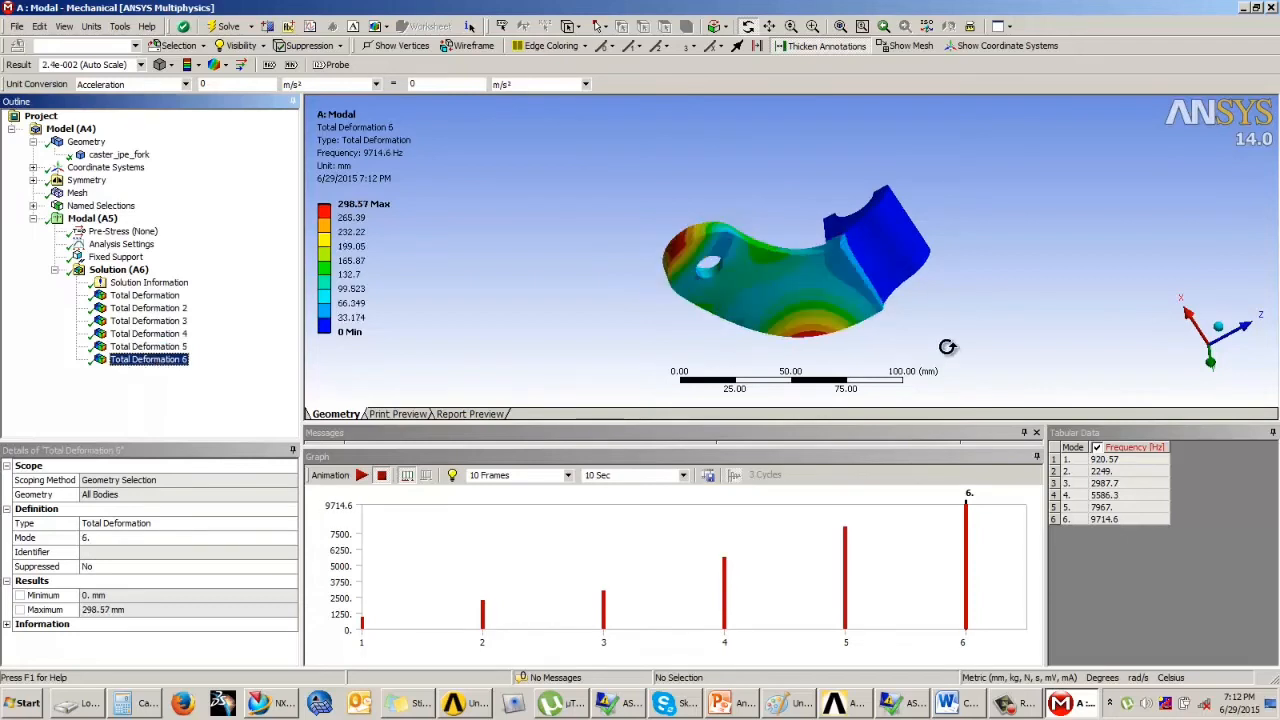
pyautogui.moveTo(943, 349); pyautogui.dragTo(618, 220)
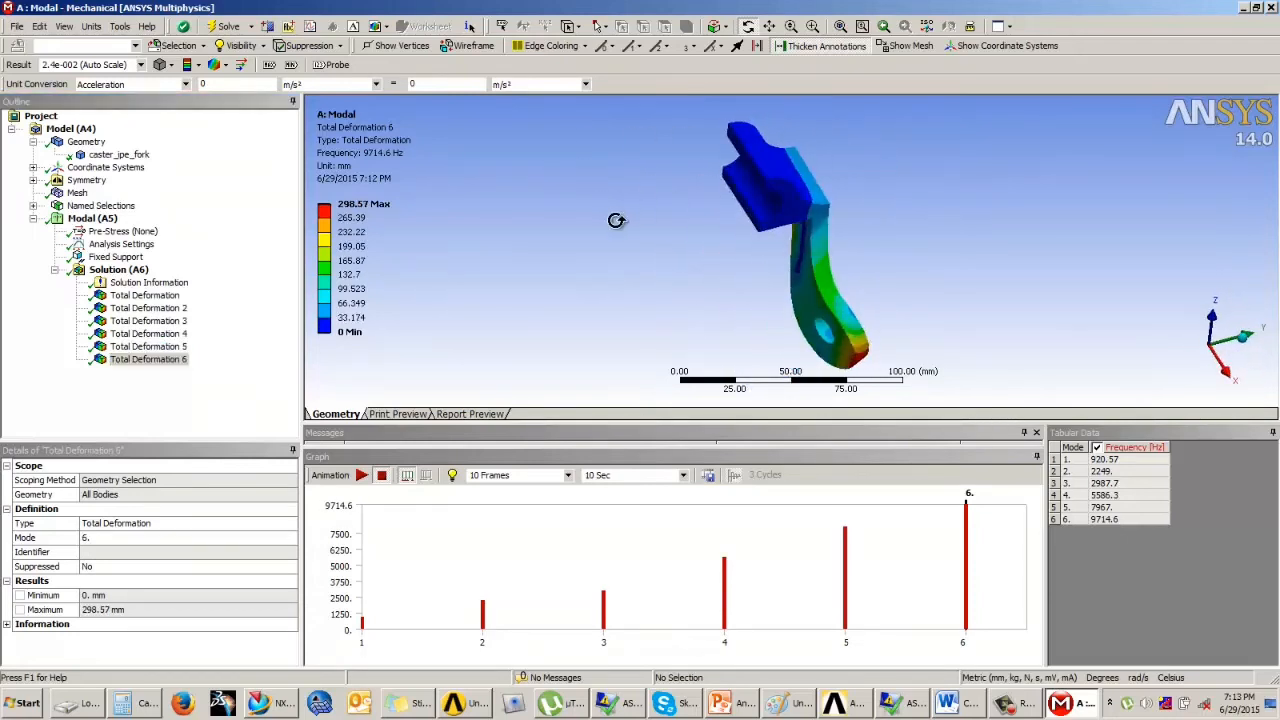
# - Compare the deformed shapes of modes 1 through 4 again, examining the mode 4 shape more closely
pyautogui.click(138, 295)
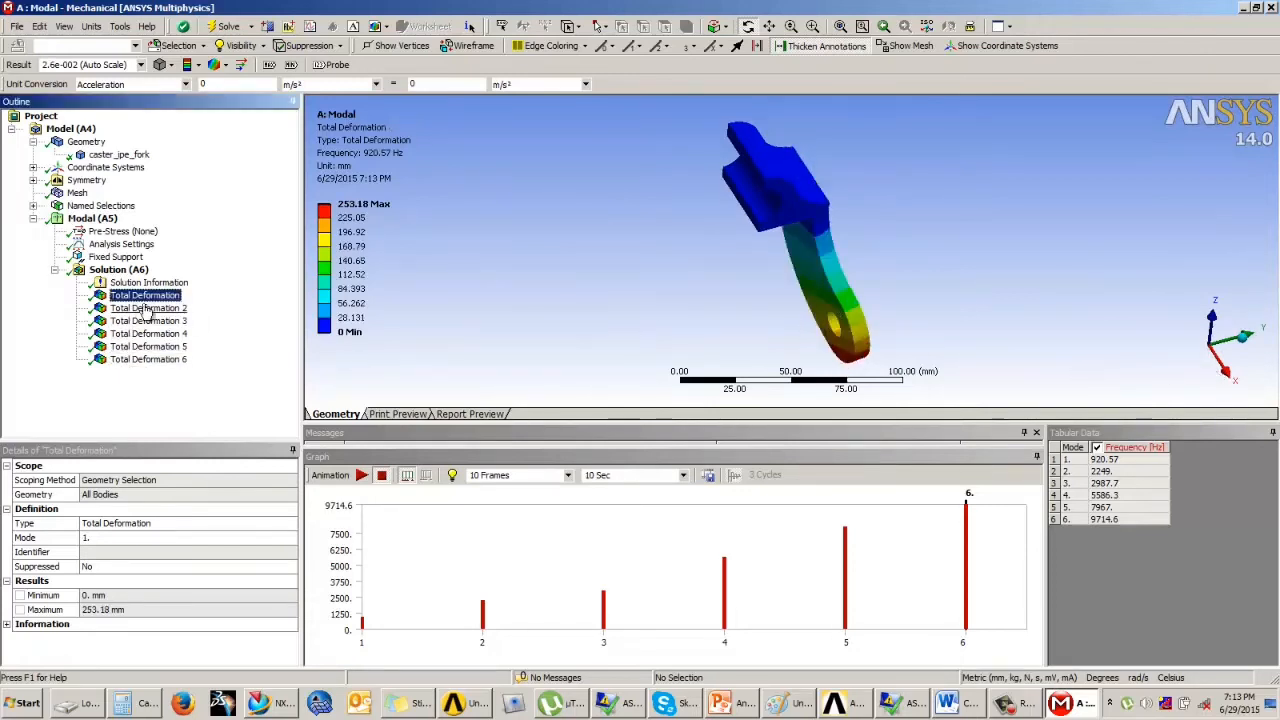
pyautogui.click(146, 309)
pyautogui.click(165, 321)
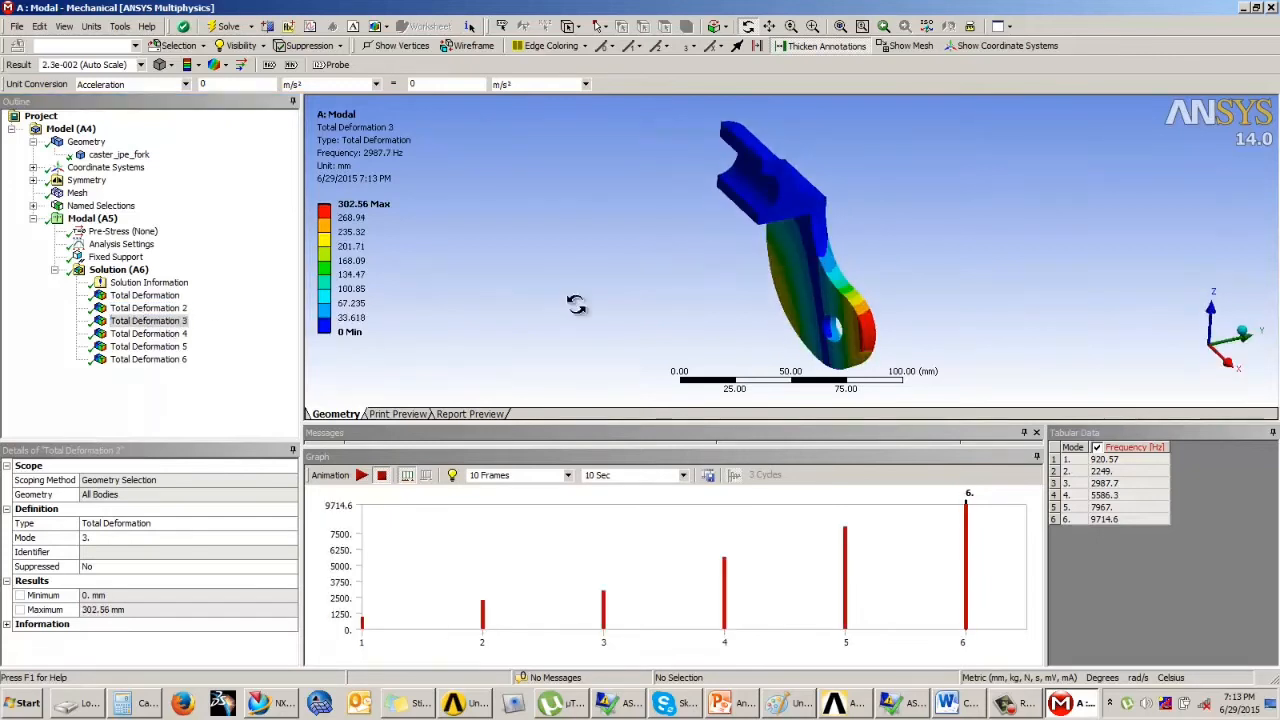
pyautogui.click(170, 335)
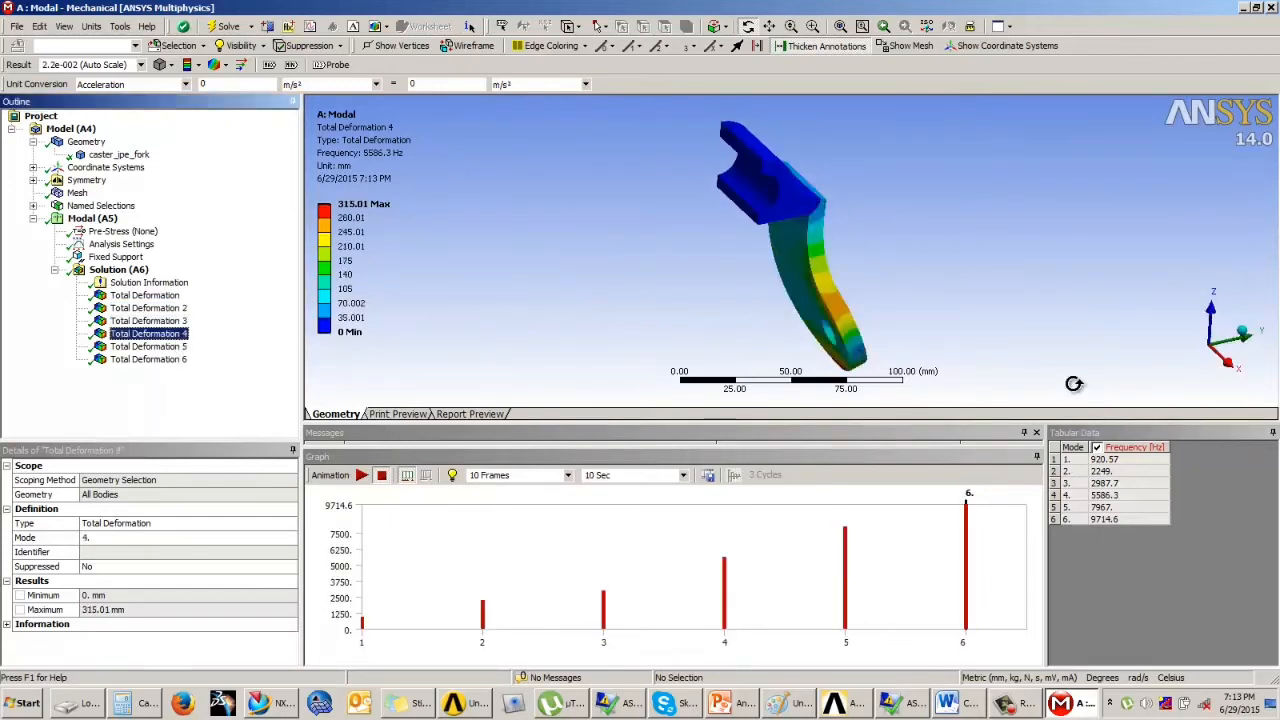
pyautogui.moveTo(842, 358); pyautogui.dragTo(777, 363)
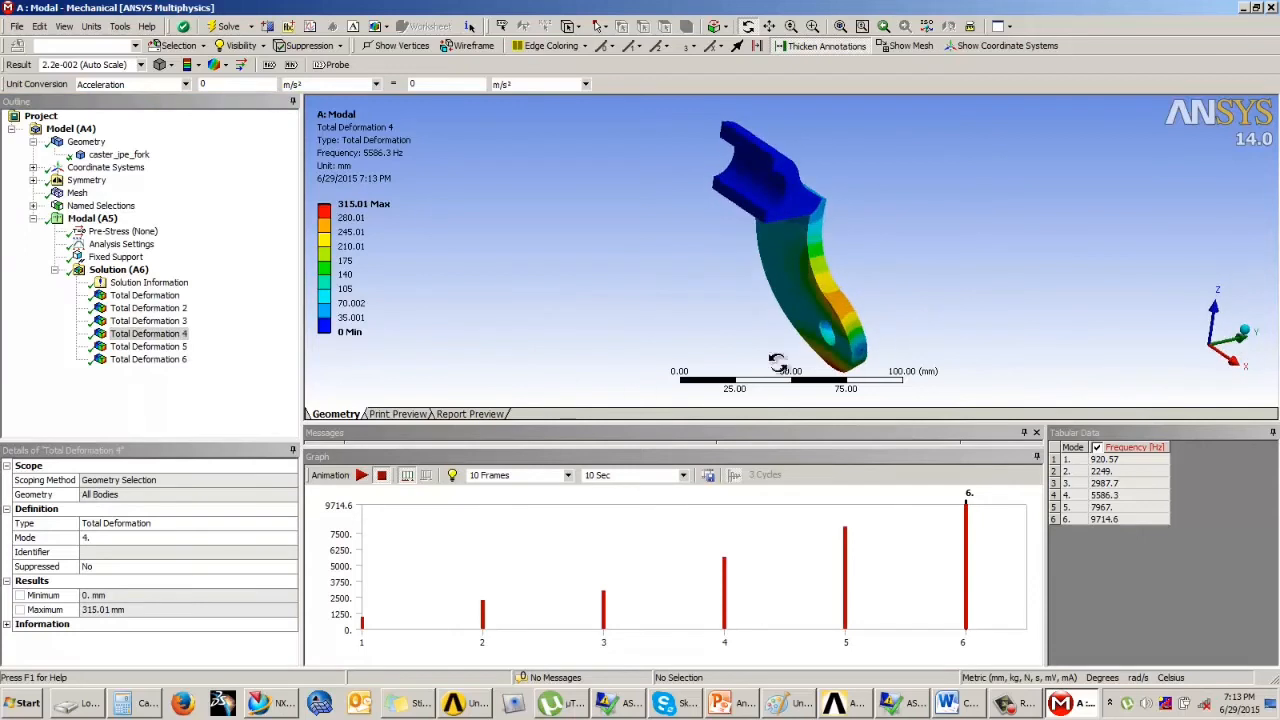
# - Play the deformation animations of modes 4, 5 and 6 in turn, and stop the last one
pyautogui.click(363, 476)
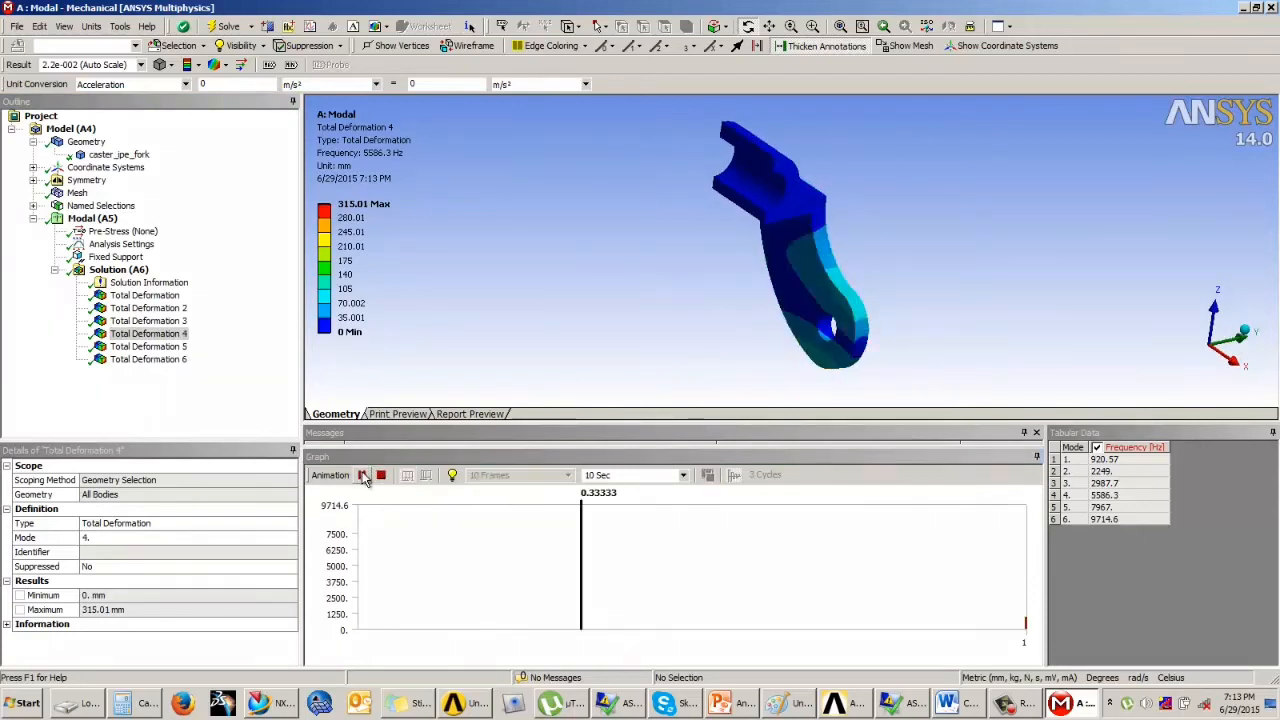
pyautogui.click(150, 346)
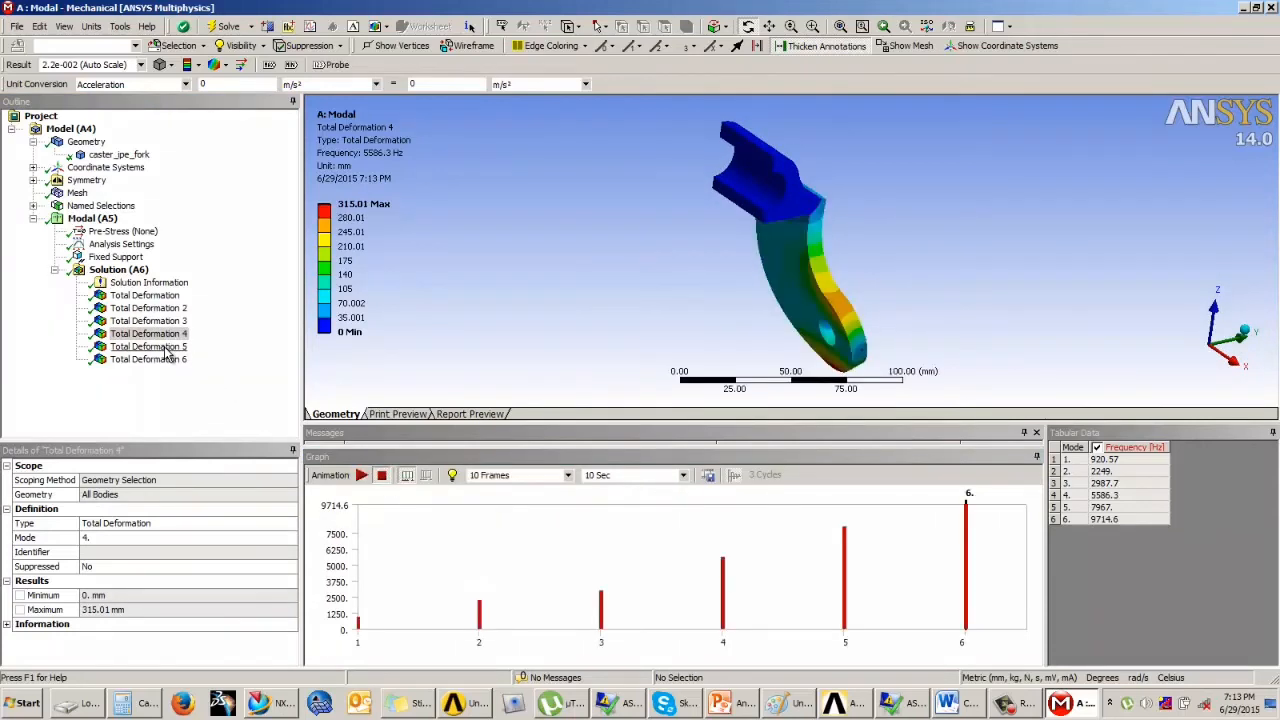
pyautogui.click(362, 476)
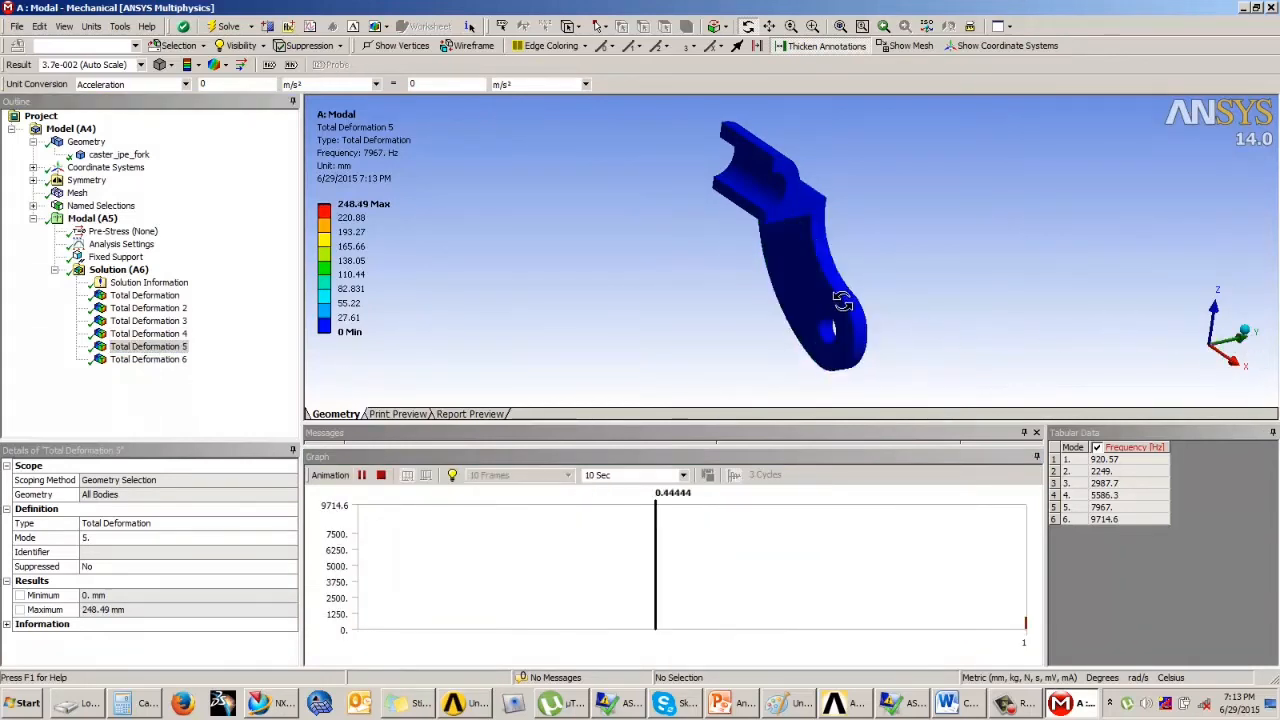
pyautogui.click(175, 359)
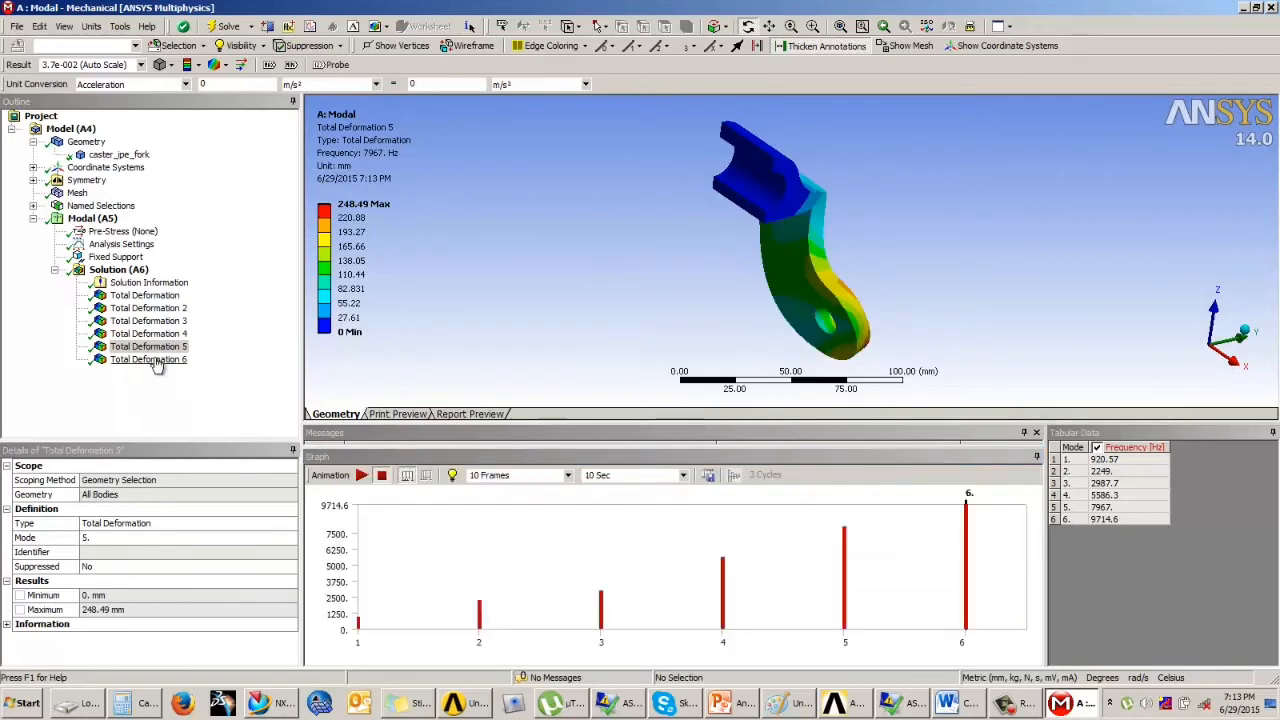
pyautogui.click(362, 476)
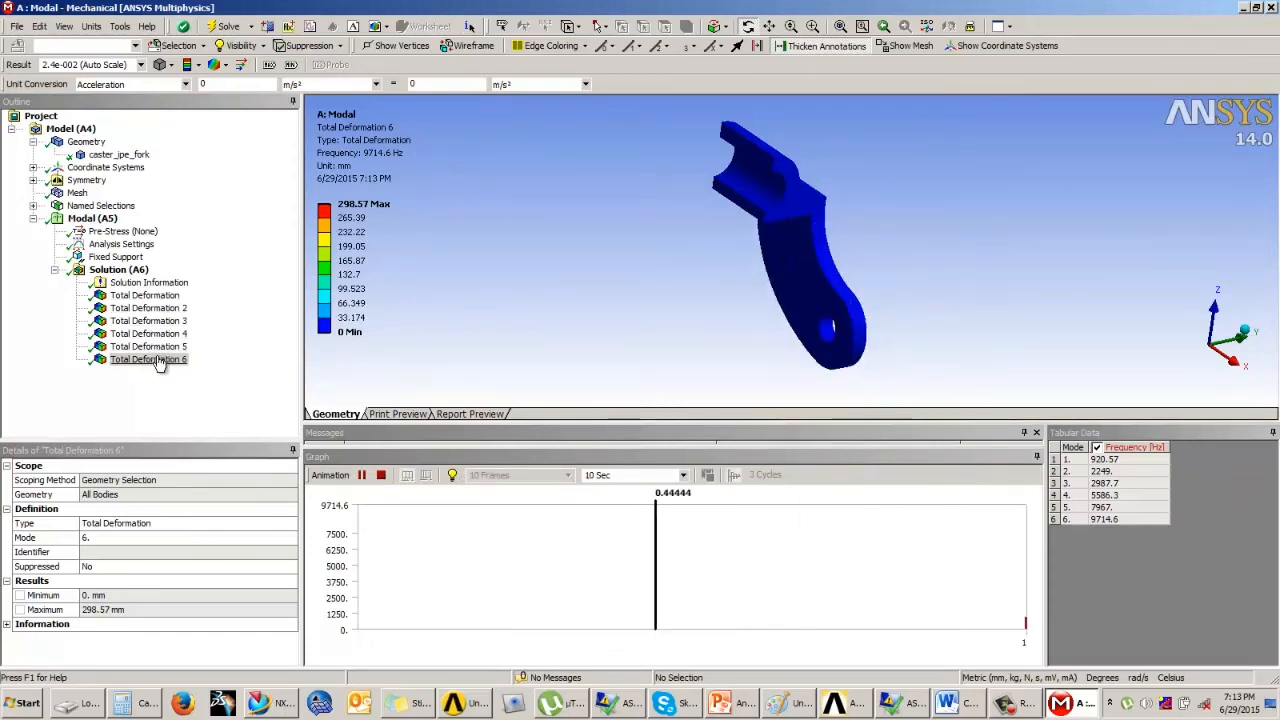
pyautogui.click(381, 476)
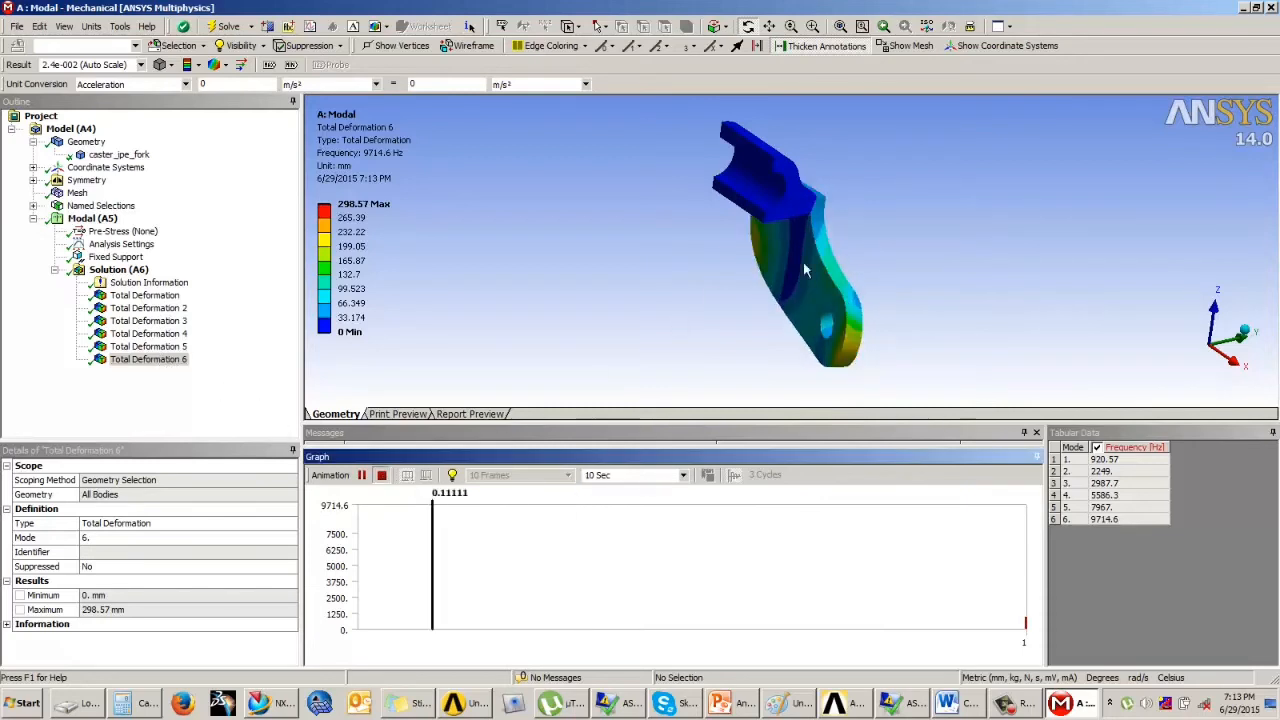
# - Step back through the total deformation results from mode 6 to mode 1 and inspect the first mode shape
pyautogui.moveTo(803, 262); pyautogui.dragTo(882, 293)
pyautogui.press('Up')
pyautogui.press('Up')
pyautogui.press('Up')
pyautogui.press('Up')
pyautogui.press('Up')
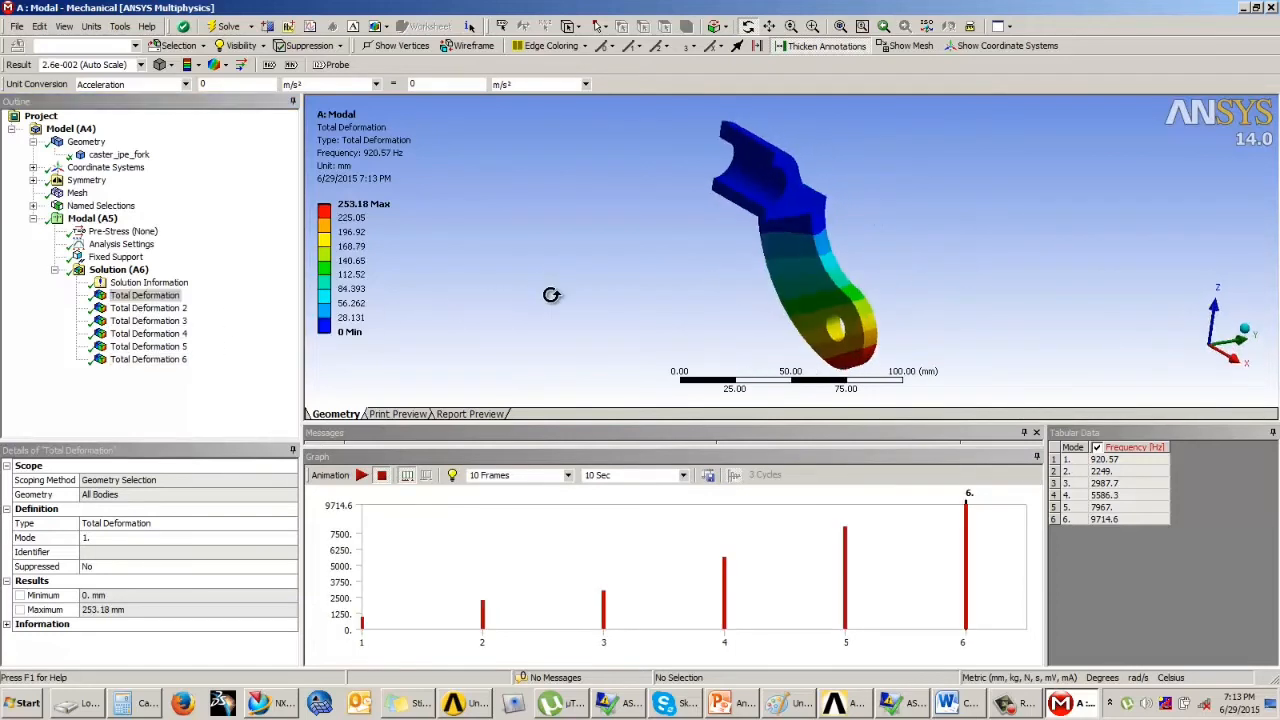
pyautogui.moveTo(794, 305); pyautogui.dragTo(828, 333)
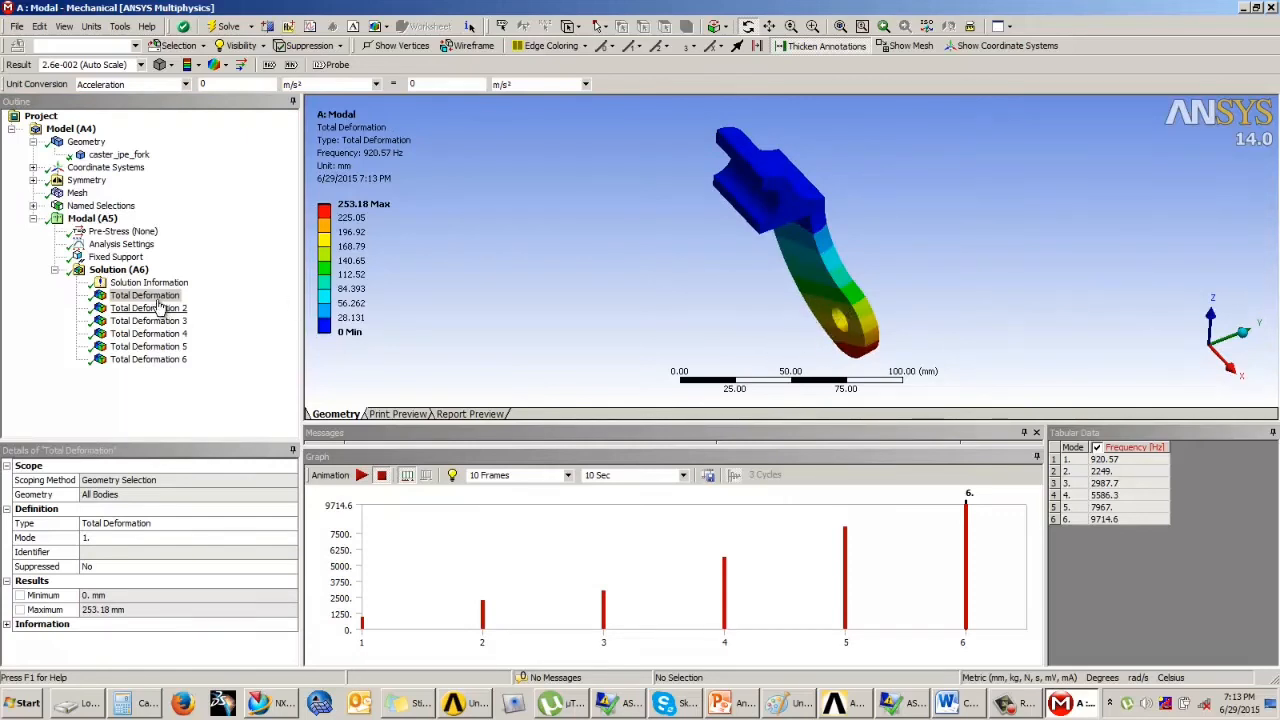
# - Animate the mode 1 deformation, stop the playback and examine the bending shape of the fork arm
pyautogui.click(361, 475)
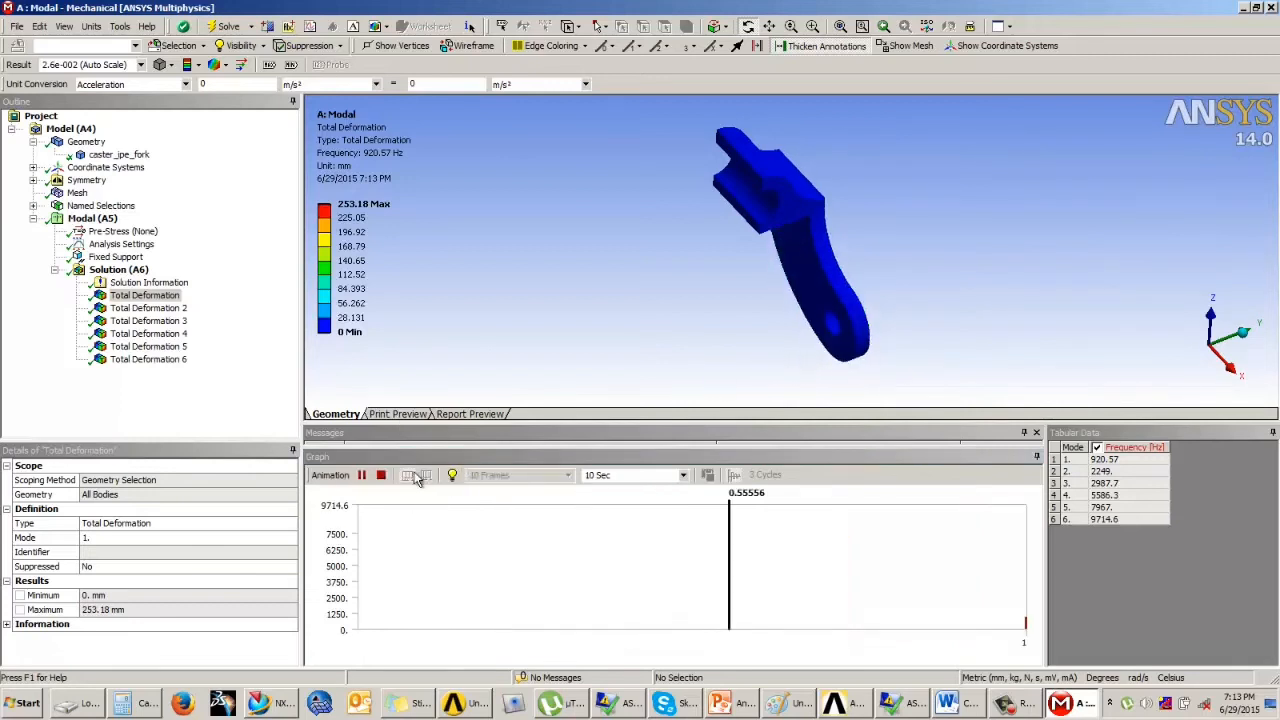
pyautogui.click(381, 476)
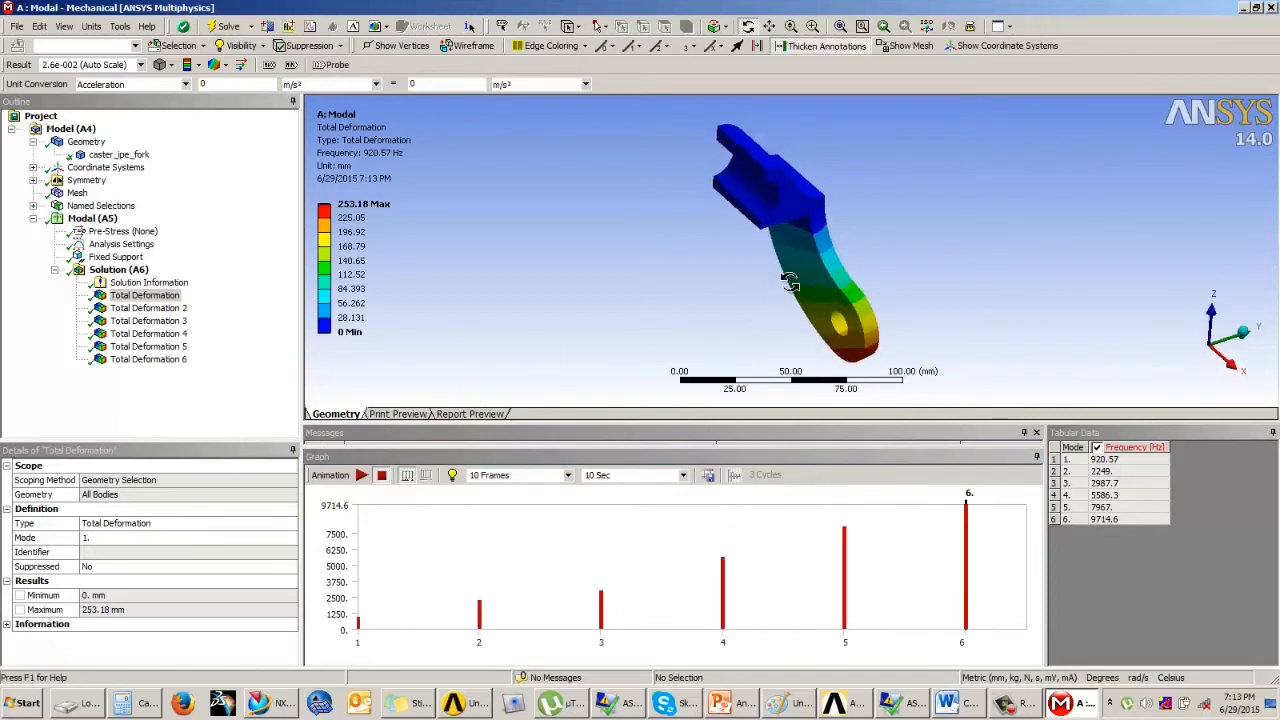
pyautogui.moveTo(790, 262); pyautogui.dragTo(808, 295)
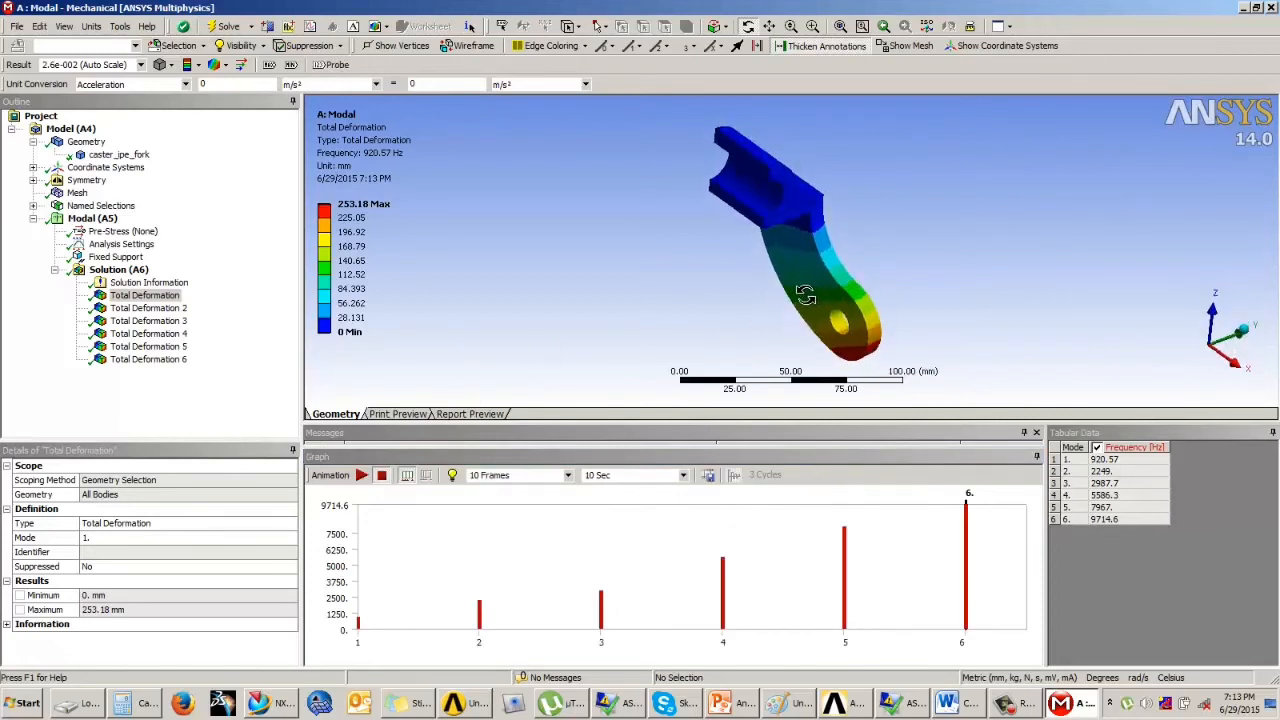
pyautogui.scroll(-1, 864, 272)
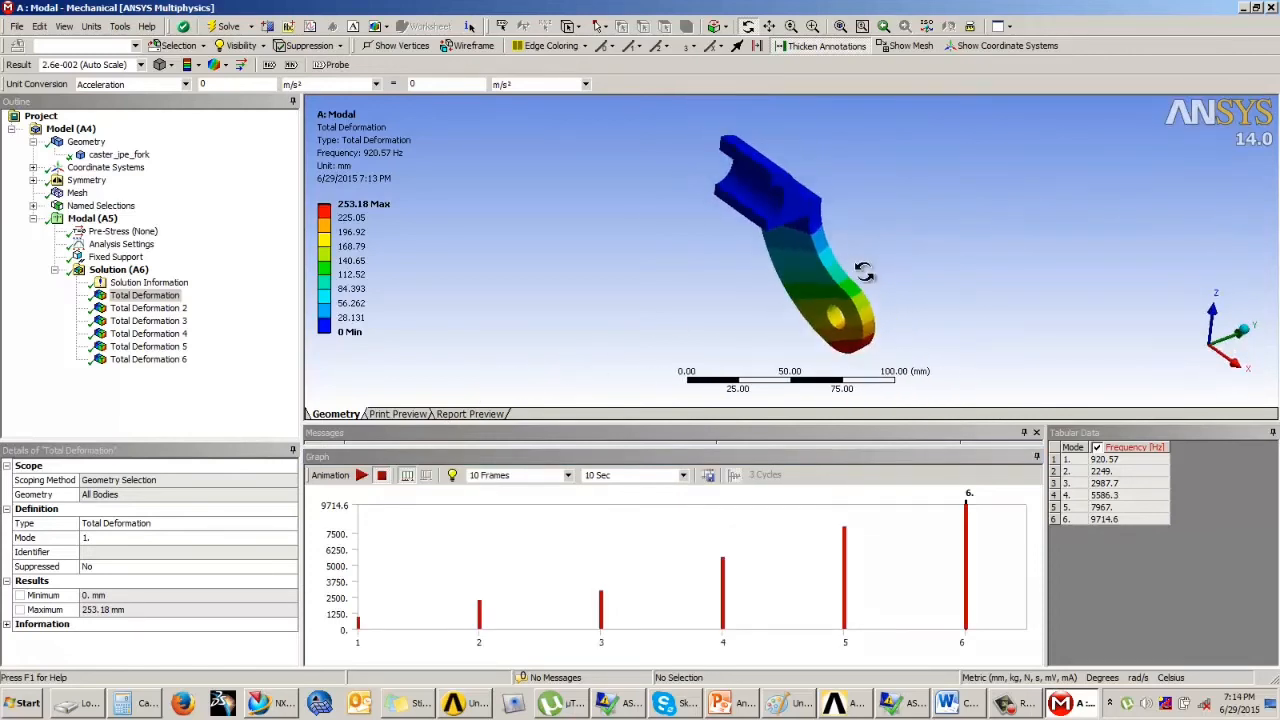
pyautogui.moveTo(840, 285)
pyautogui.mouseDown()
pyautogui.moveTo(847, 270)
pyautogui.moveTo(823, 275)
pyautogui.mouseUp()
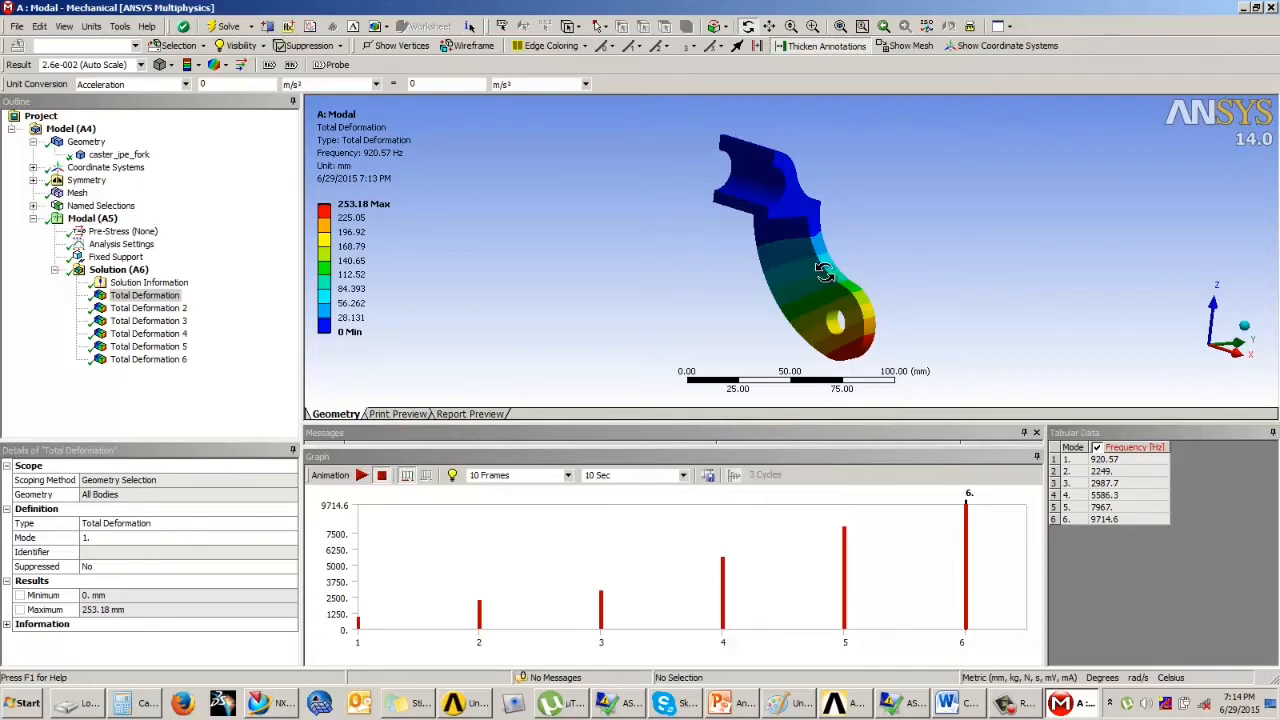
# - Display the total deformation of modes 6 and 5, and inspect mode 5 from the other side of the fork
pyautogui.click(148, 359)
pyautogui.click(148, 346)
pyautogui.moveTo(815, 237); pyautogui.dragTo(815, 263)
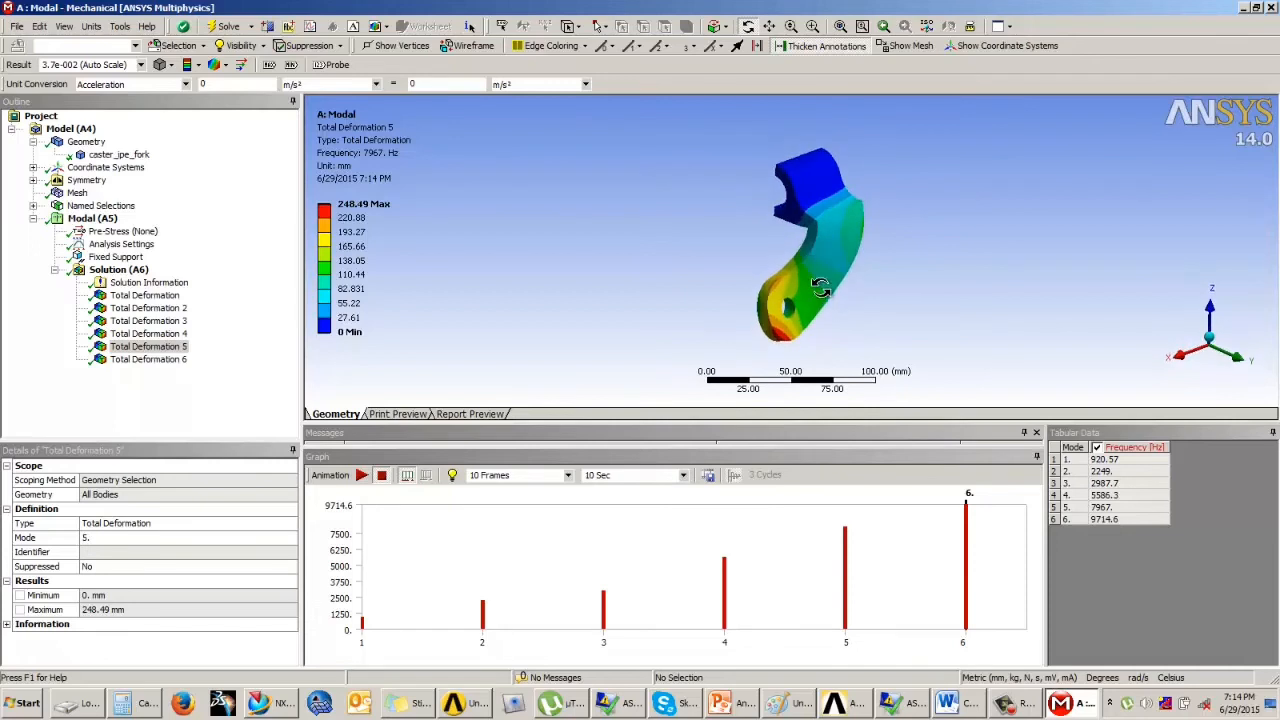
pyautogui.click(1003, 706)
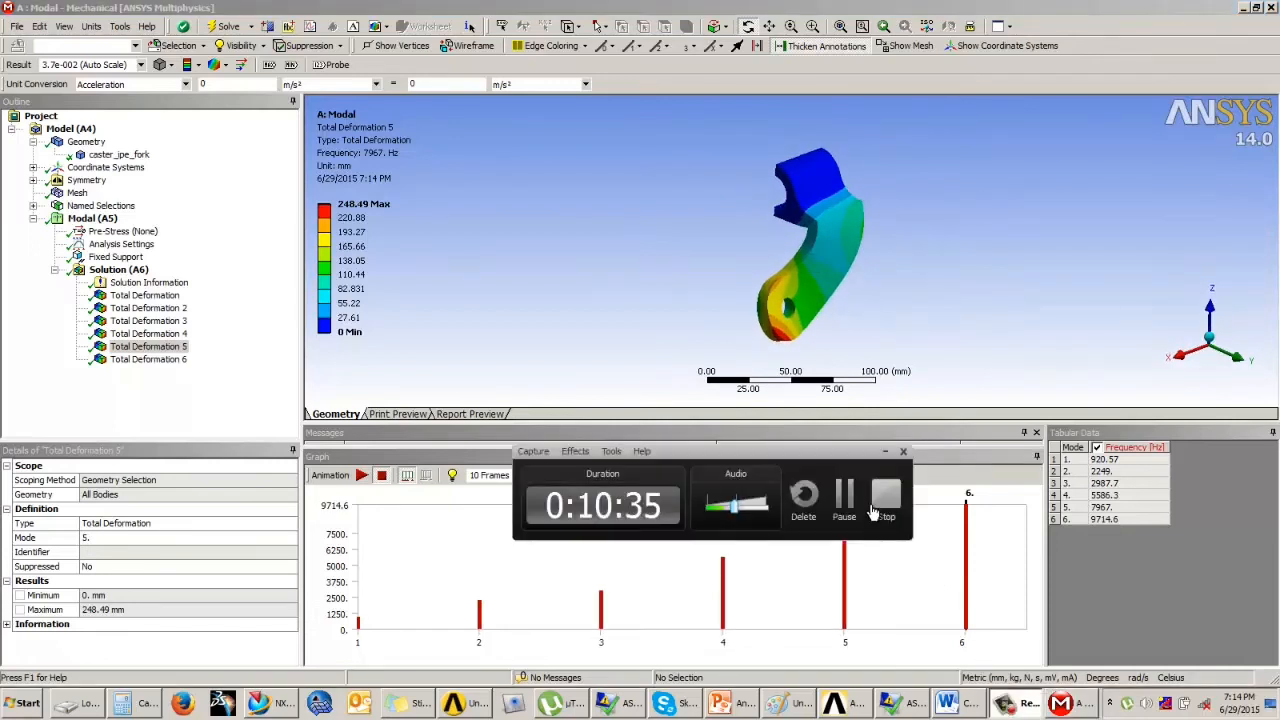
pyautogui.click(884, 510)
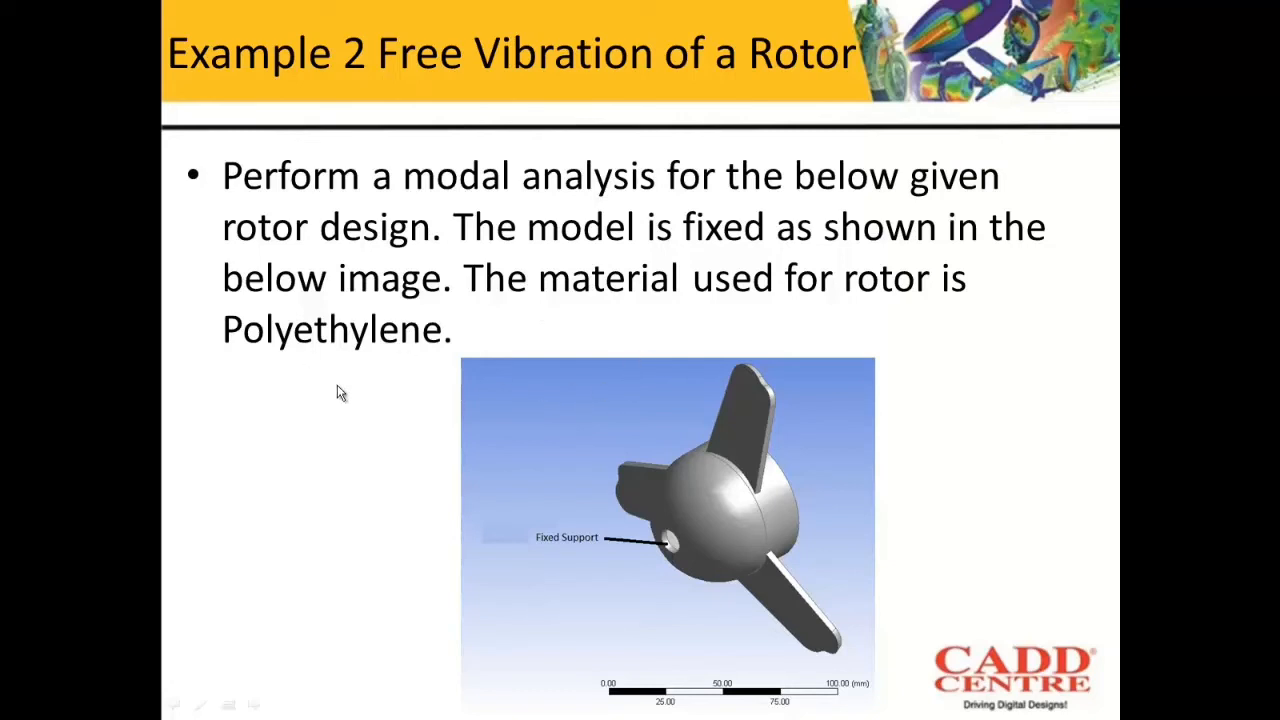
# - Leave the slide show, switch to ANSYS Workbench and add a second standalone Modal system below the existing one
pyautogui.press('Escape')
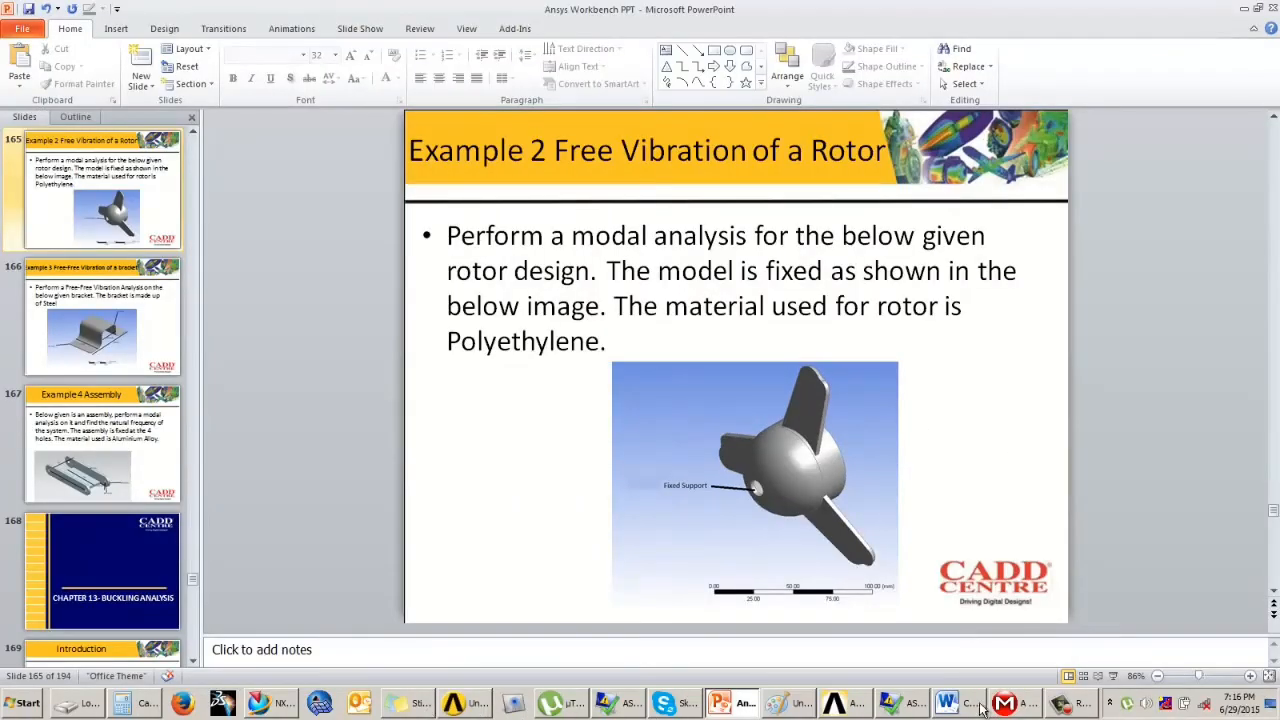
pyautogui.click(1059, 708)
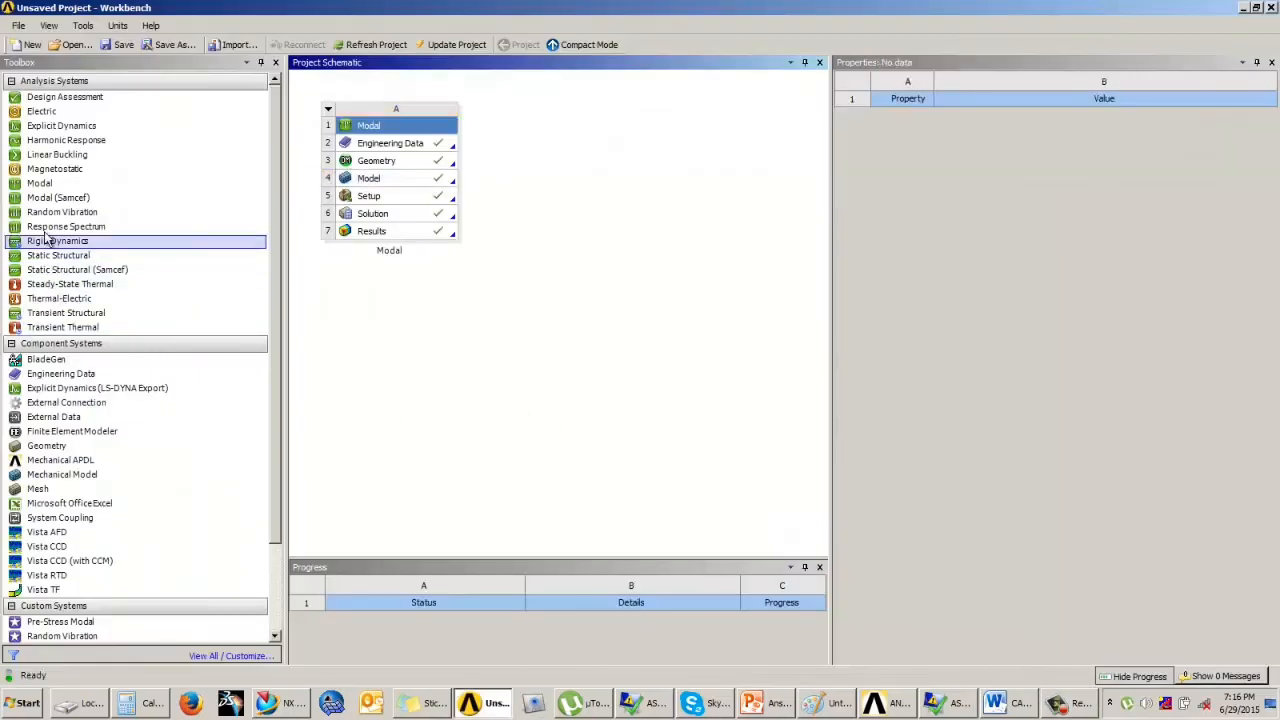
pyautogui.moveTo(57, 193); pyautogui.dragTo(443, 318)
# - Add Polyethylene from the General Materials library to the new Modal system's engineering data and return to the project
pyautogui.click(407, 346)
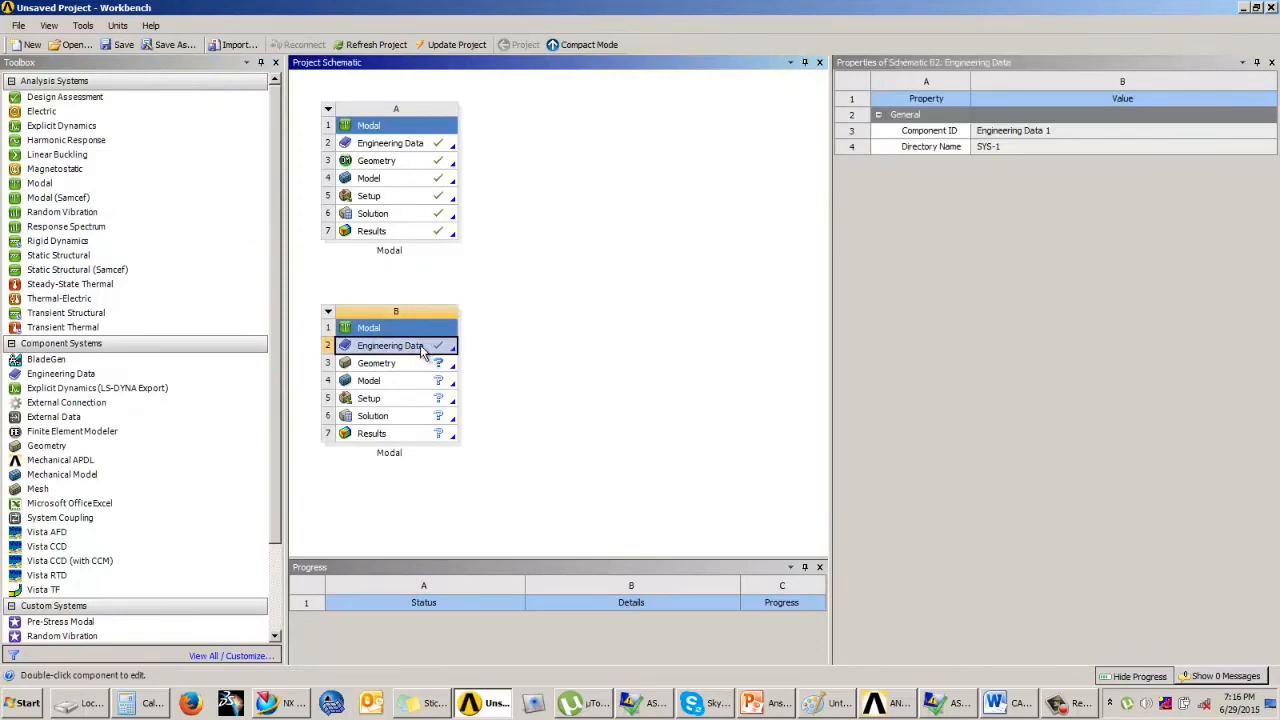
pyautogui.doubleClick(420, 346)
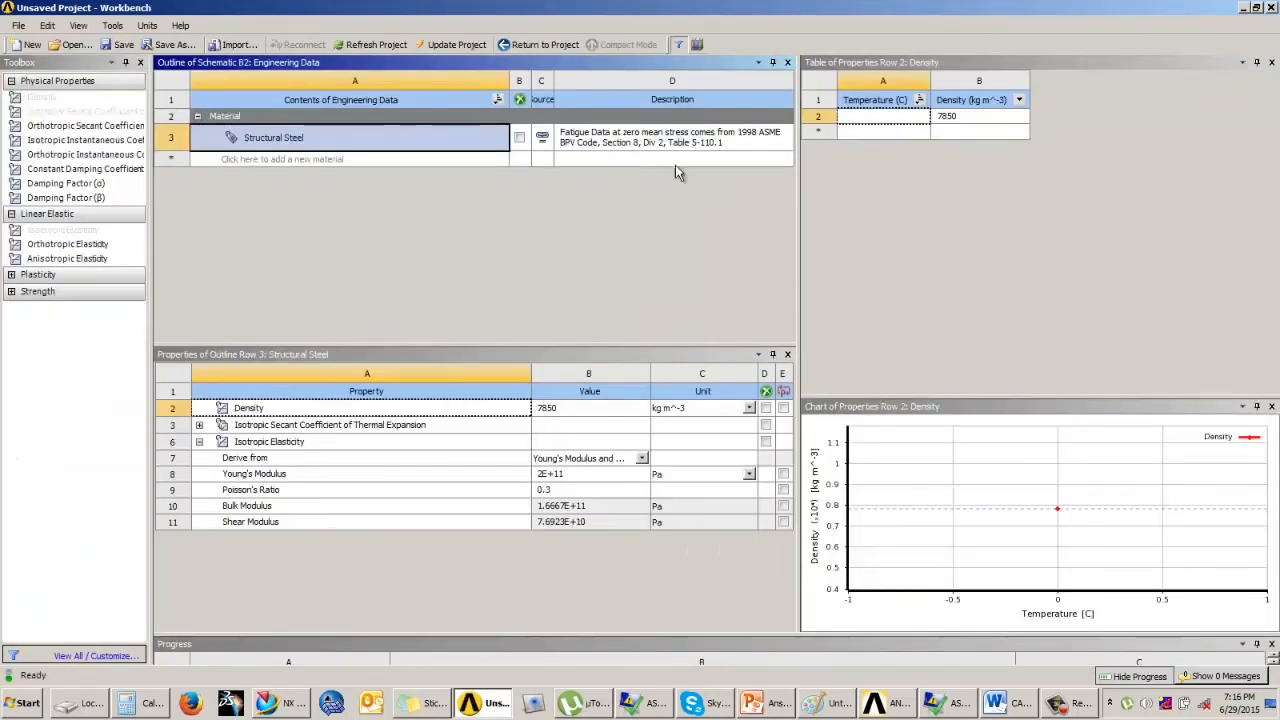
pyautogui.click(697, 45)
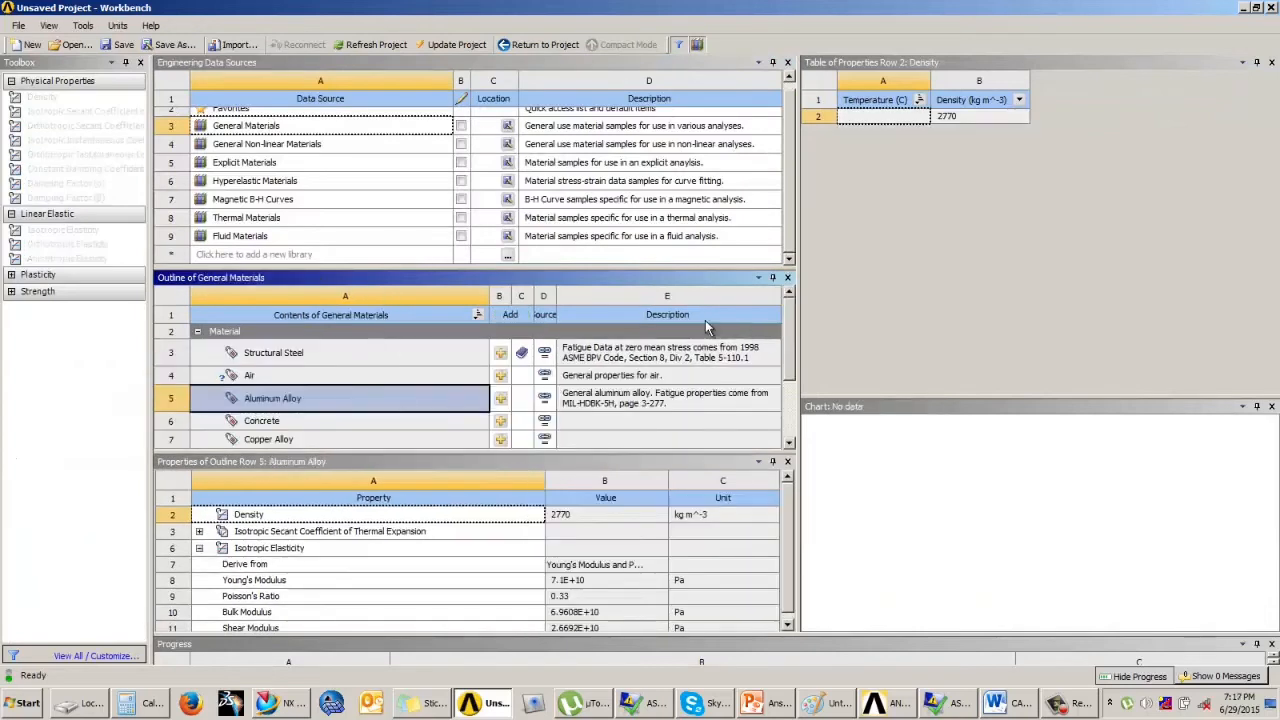
pyautogui.moveTo(789, 352); pyautogui.dragTo(687, 397)
pyautogui.click(317, 386)
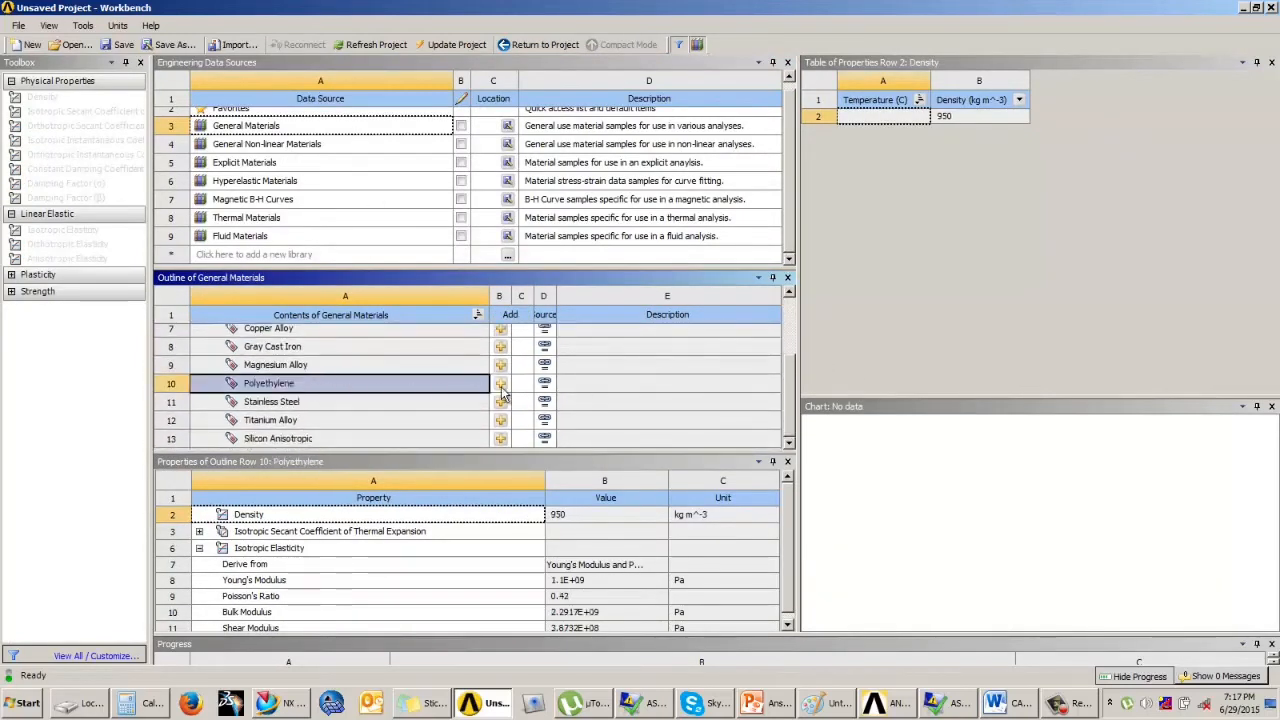
pyautogui.click(501, 386)
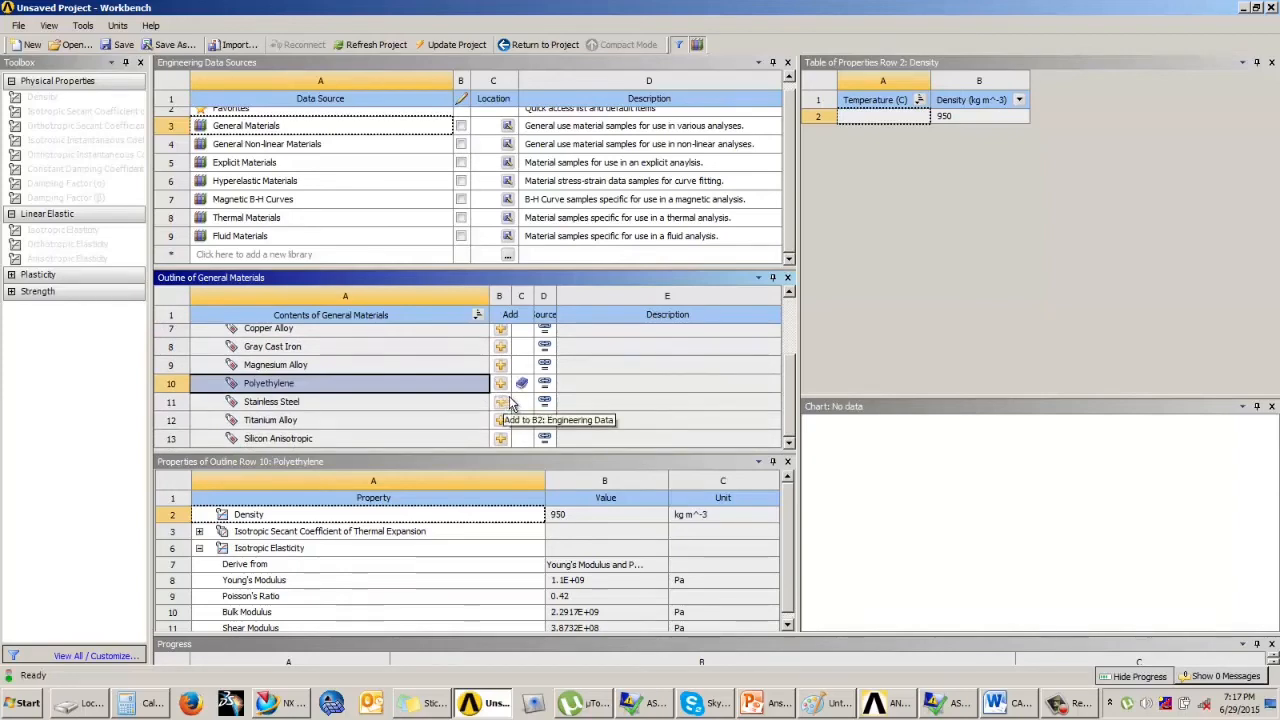
pyautogui.click(697, 44)
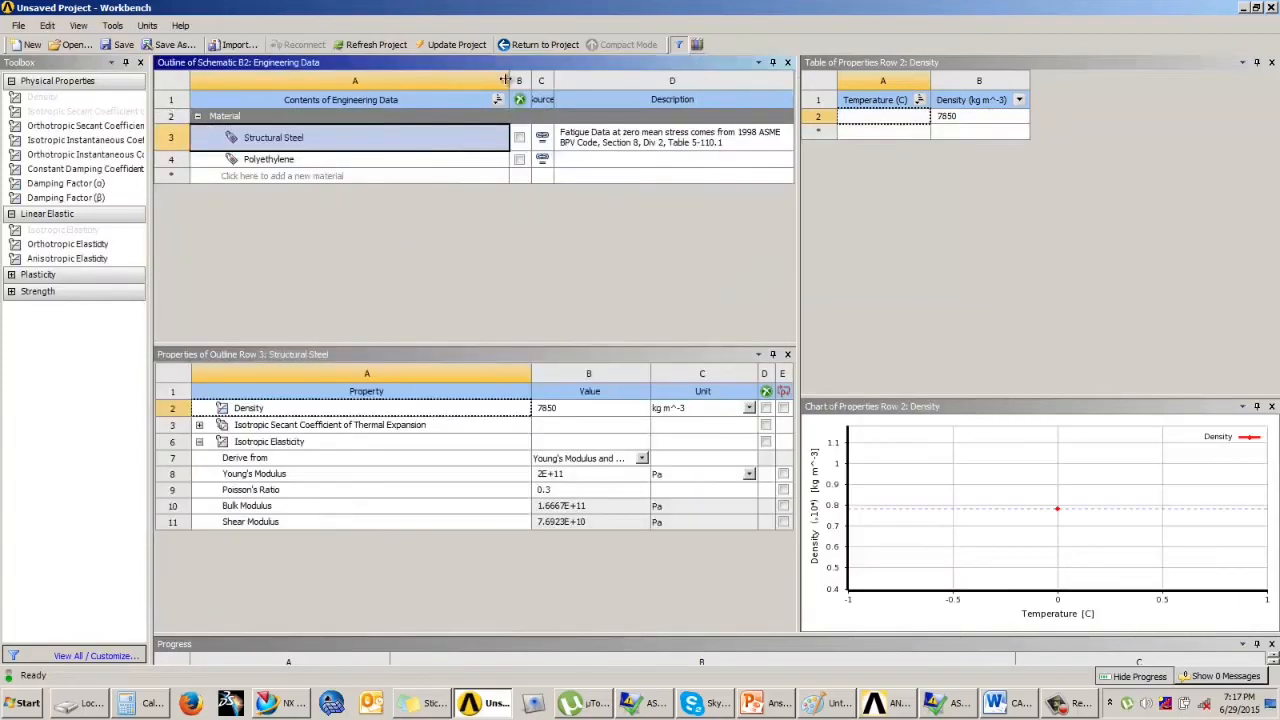
pyautogui.click(530, 47)
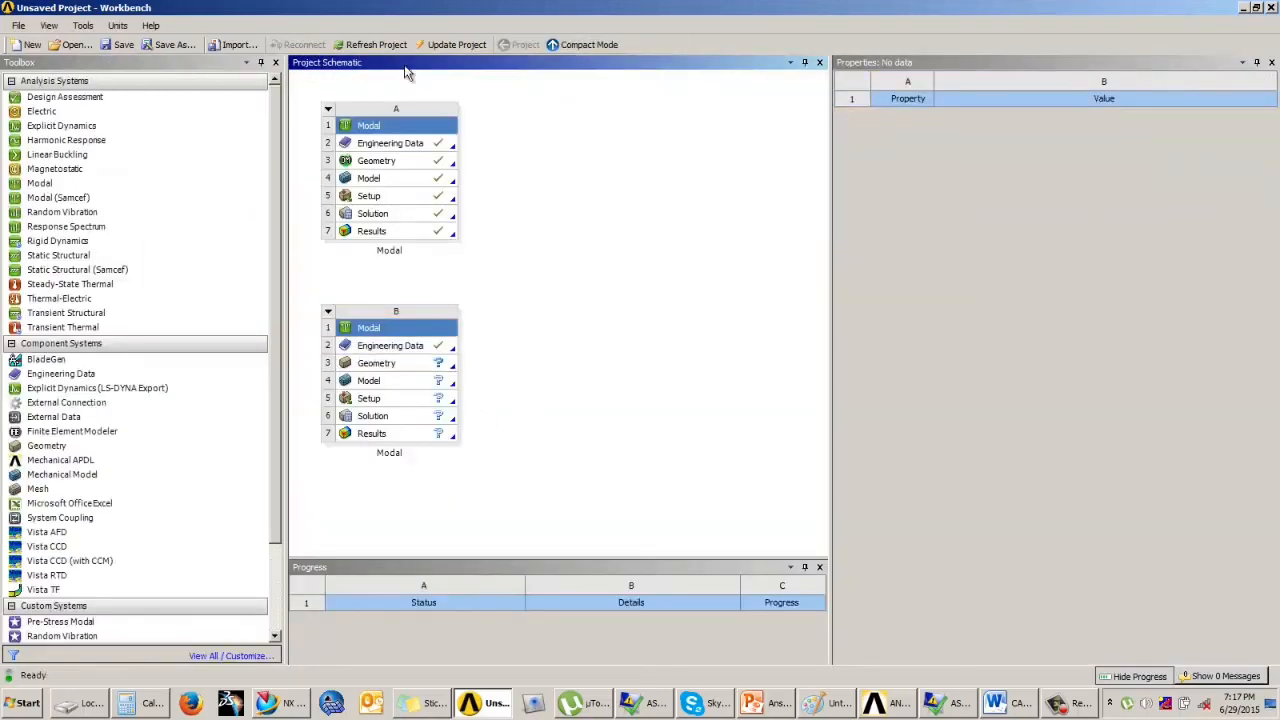
# - Import the Rotor_stp file as the geometry of the second Modal system
pyautogui.click(399, 364)
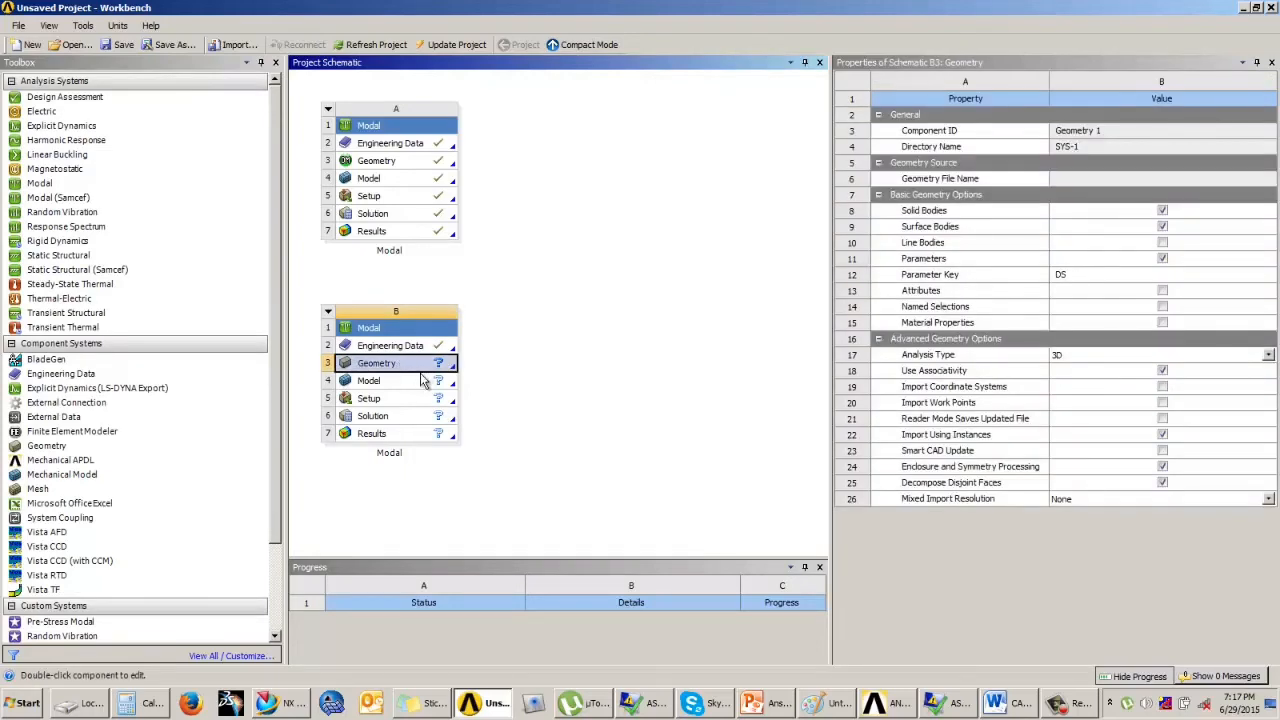
pyautogui.rightClick(410, 365)
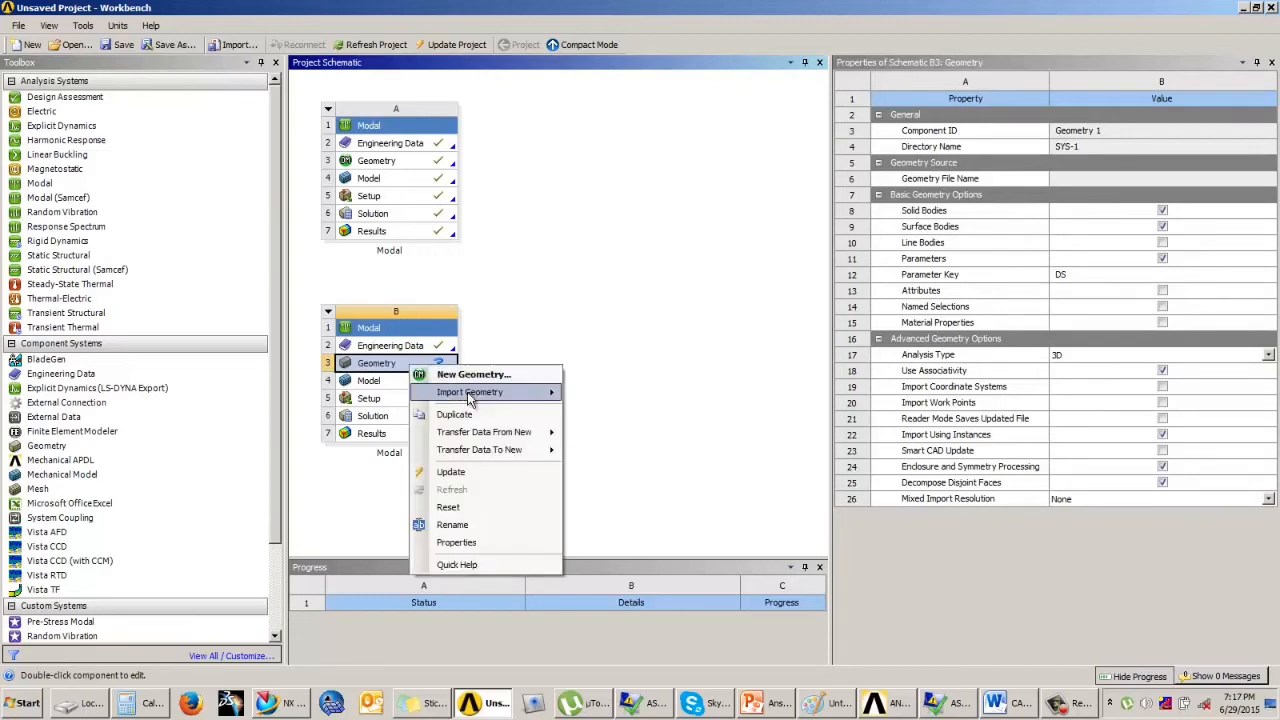
pyautogui.moveTo(480, 395)
pyautogui.click(620, 400)
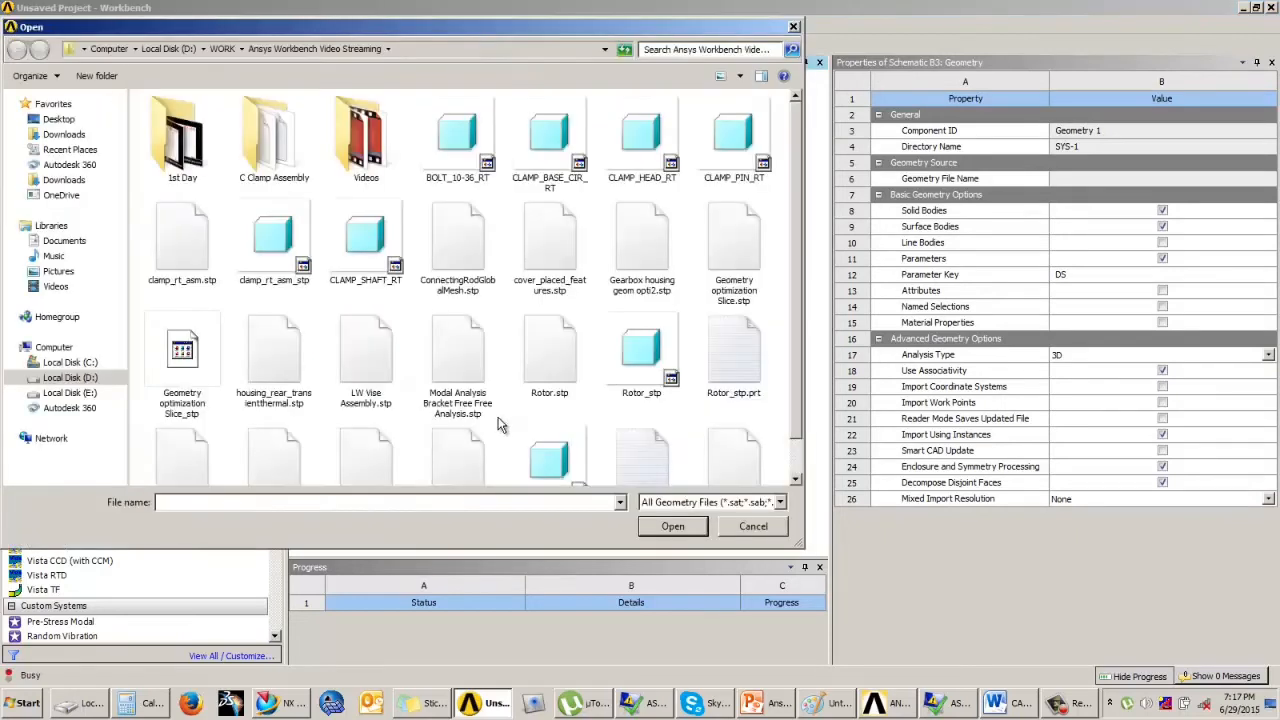
pyautogui.click(643, 370)
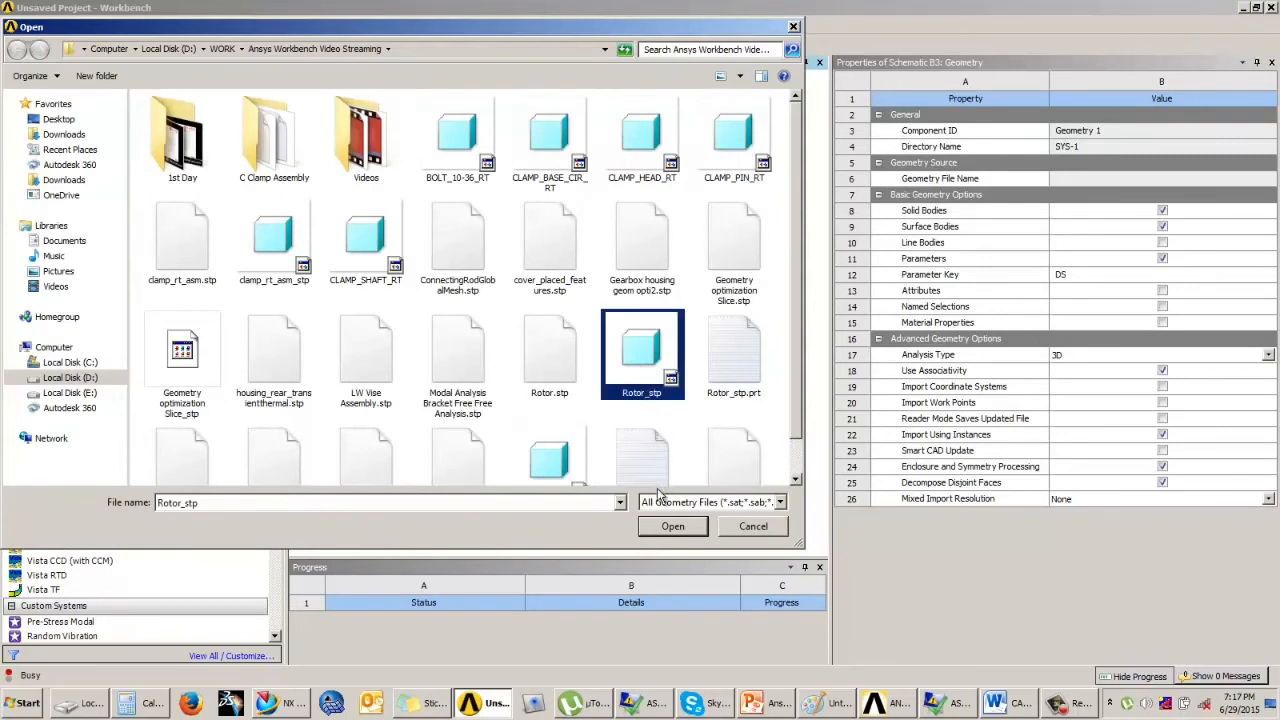
pyautogui.click(660, 530)
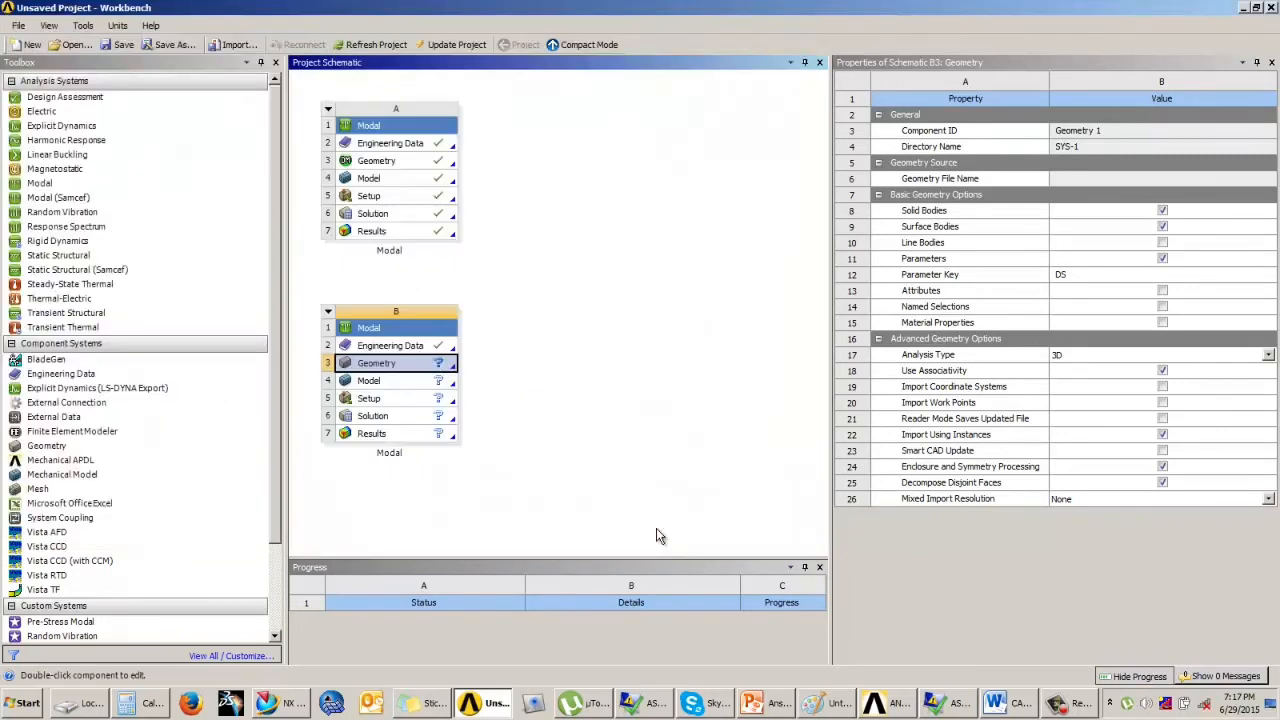
# - Open the rotor geometry in DesignModeler with millimetre units and inspect the imported hub with its single blade
pyautogui.doubleClick(433, 368)
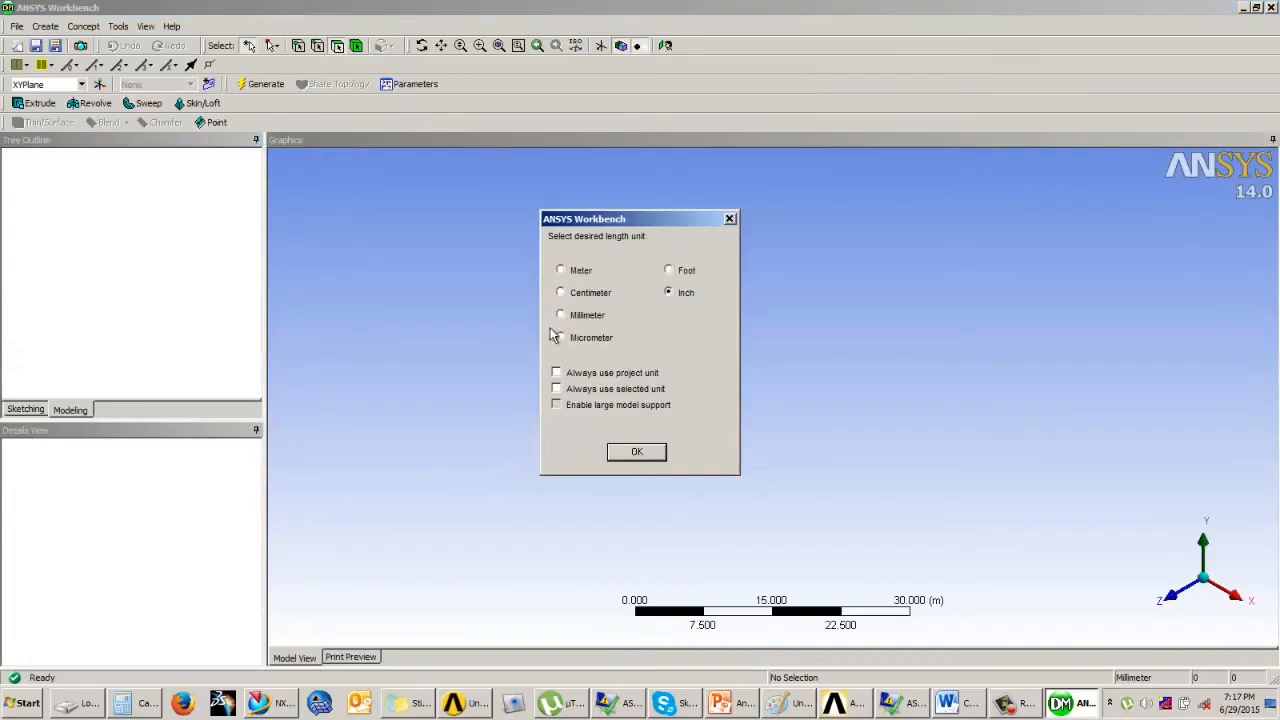
pyautogui.click(636, 452)
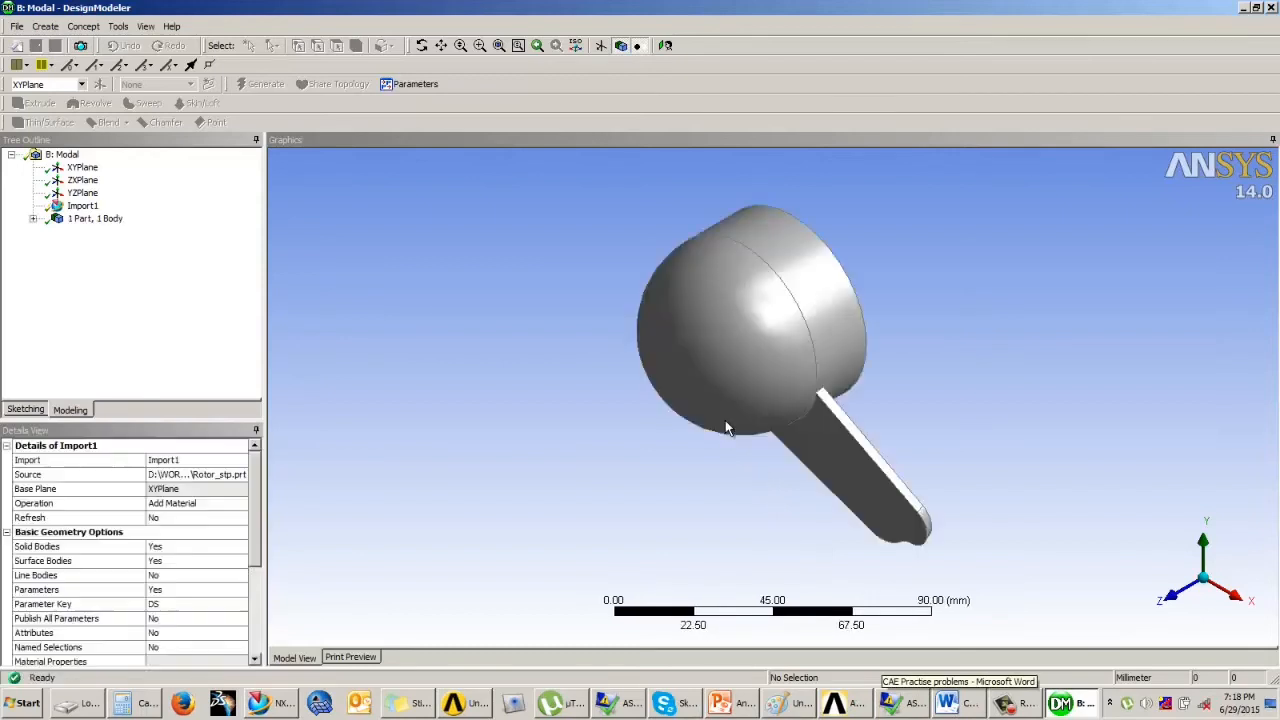
pyautogui.moveTo(643, 431); pyautogui.dragTo(968, 396, button='middle')
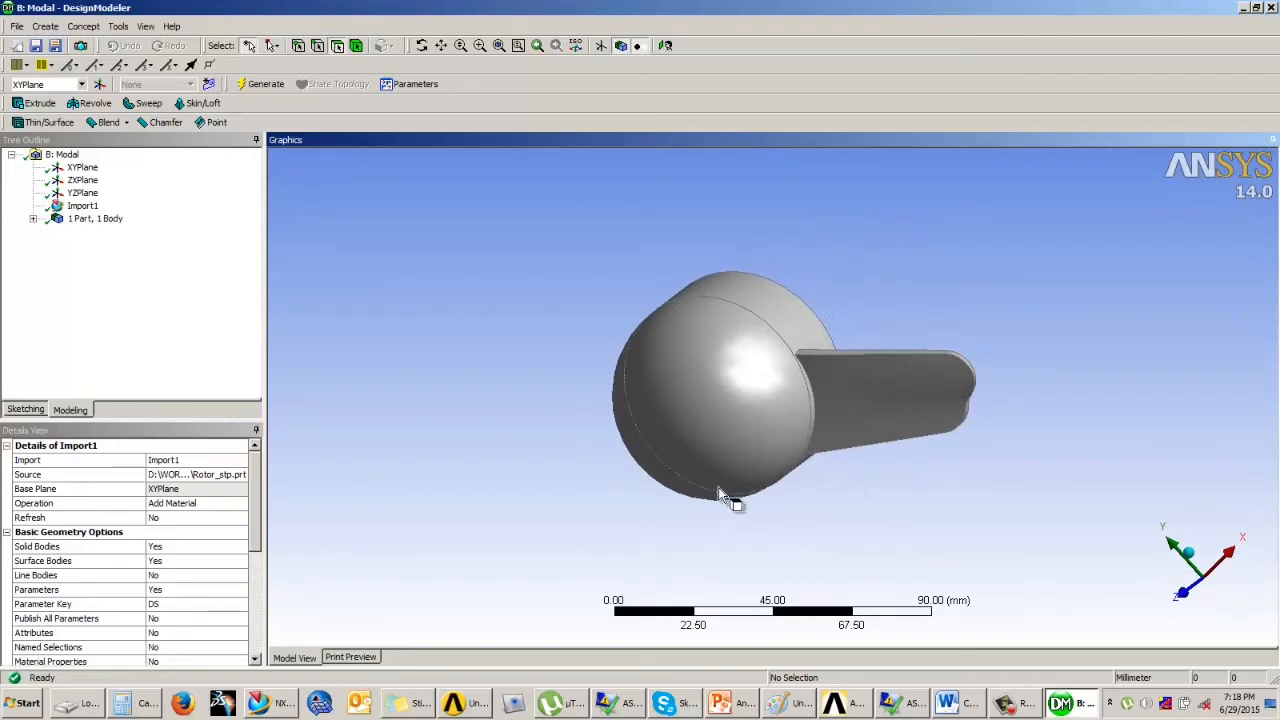
pyautogui.moveTo(745, 420); pyautogui.dragTo(805, 400, button='middle')
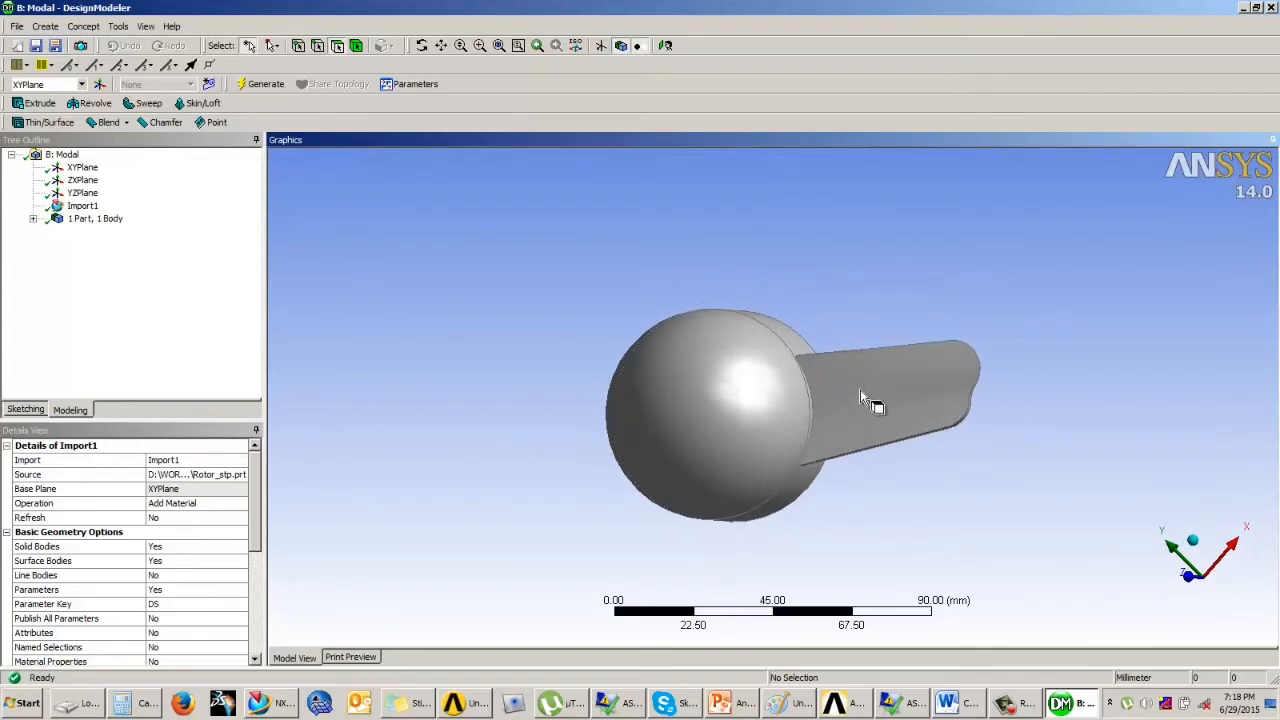
pyautogui.moveTo(776, 440); pyautogui.dragTo(760, 385, button='middle')
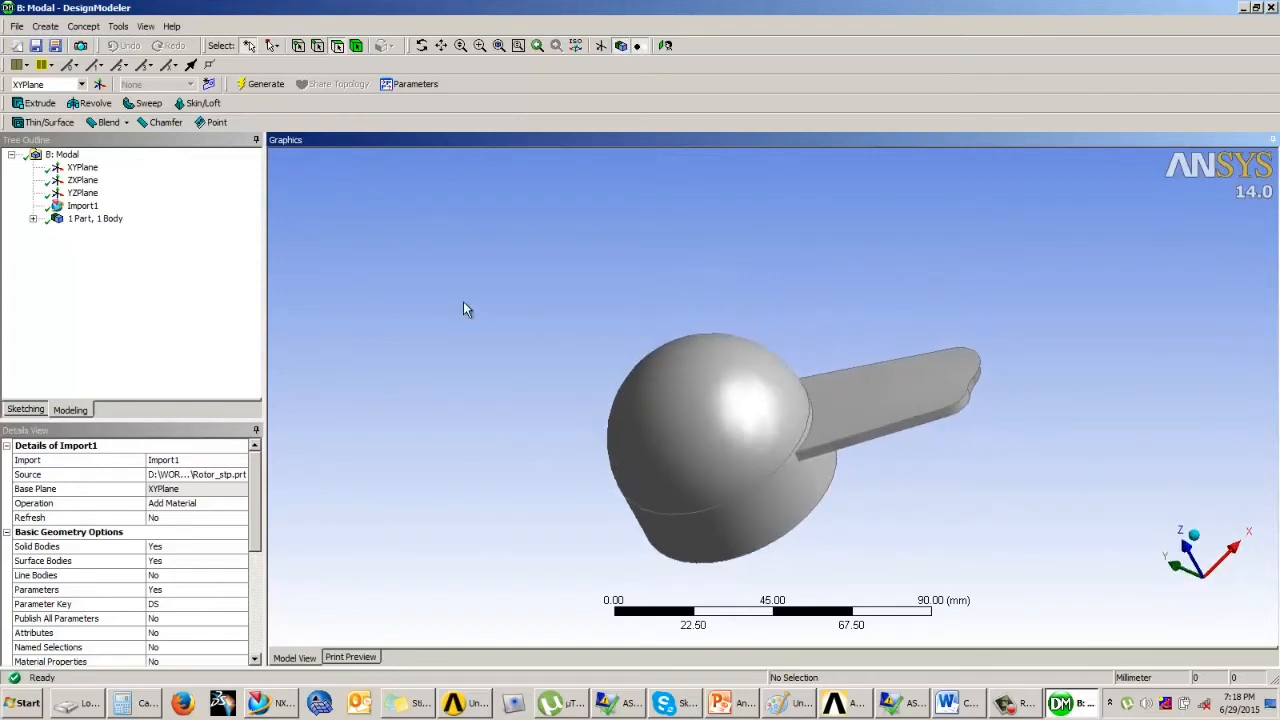
# - Create a pattern feature and set its pattern type to Circular
pyautogui.click(45, 26)
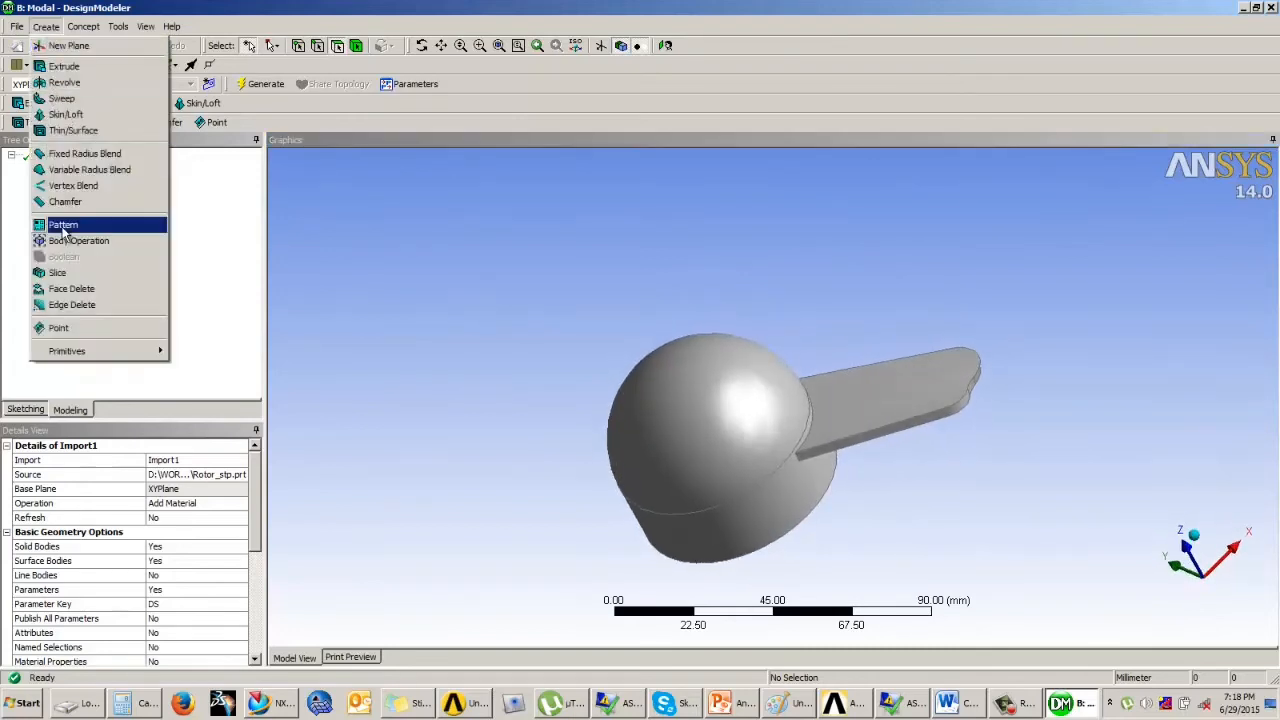
pyautogui.click(66, 226)
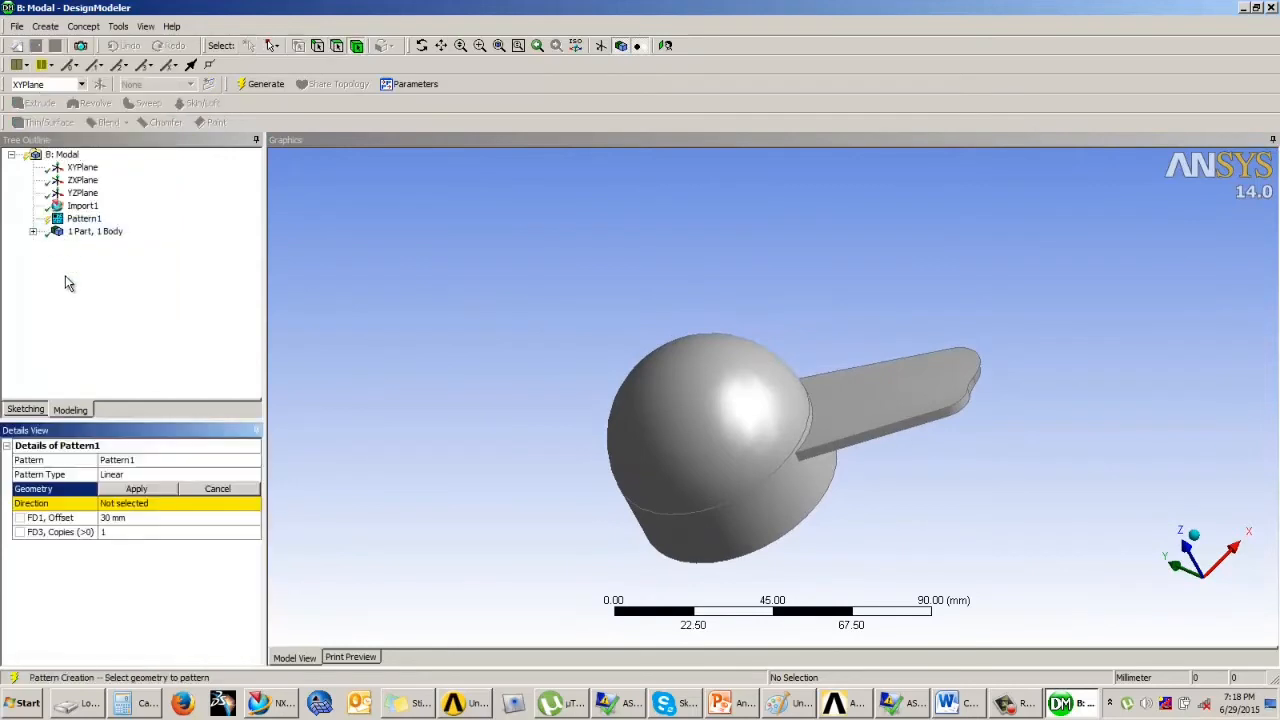
pyautogui.click(175, 475)
pyautogui.click(253, 475)
pyautogui.click(172, 497)
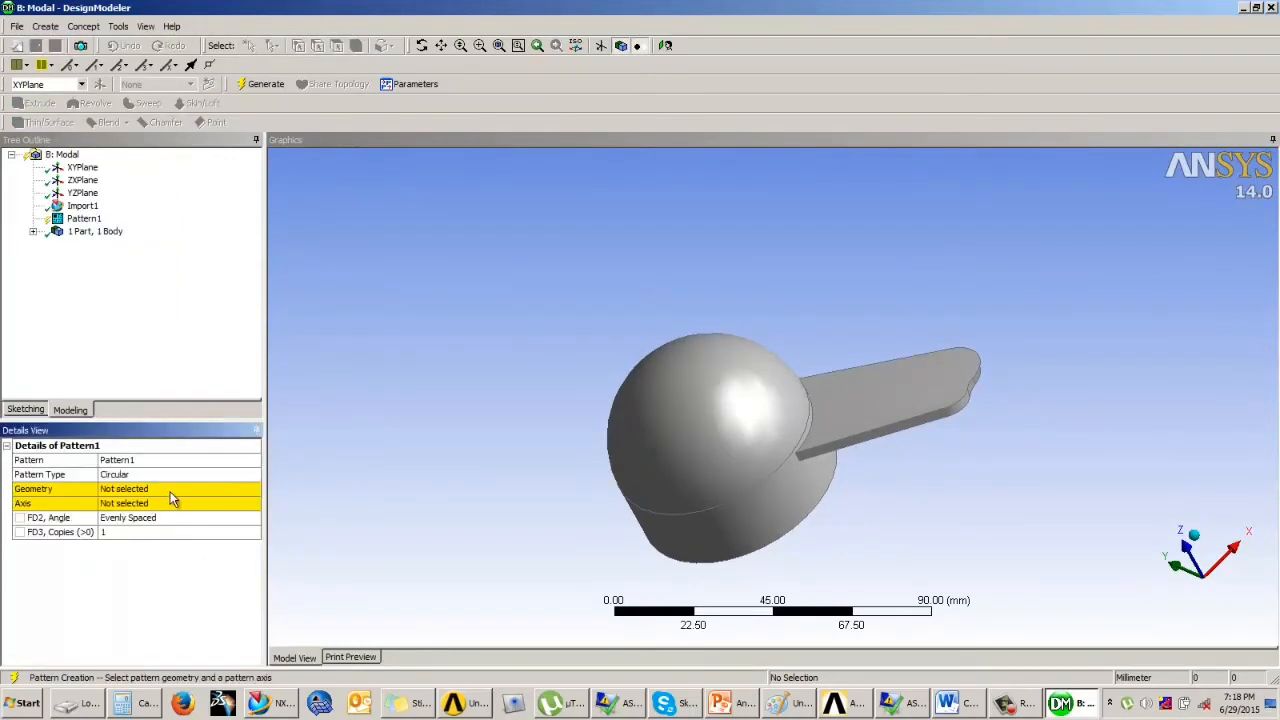
# - Assign all seven faces of the rotor blade, including its edges and underside, as the circular pattern's geometry
pyautogui.click(170, 489)
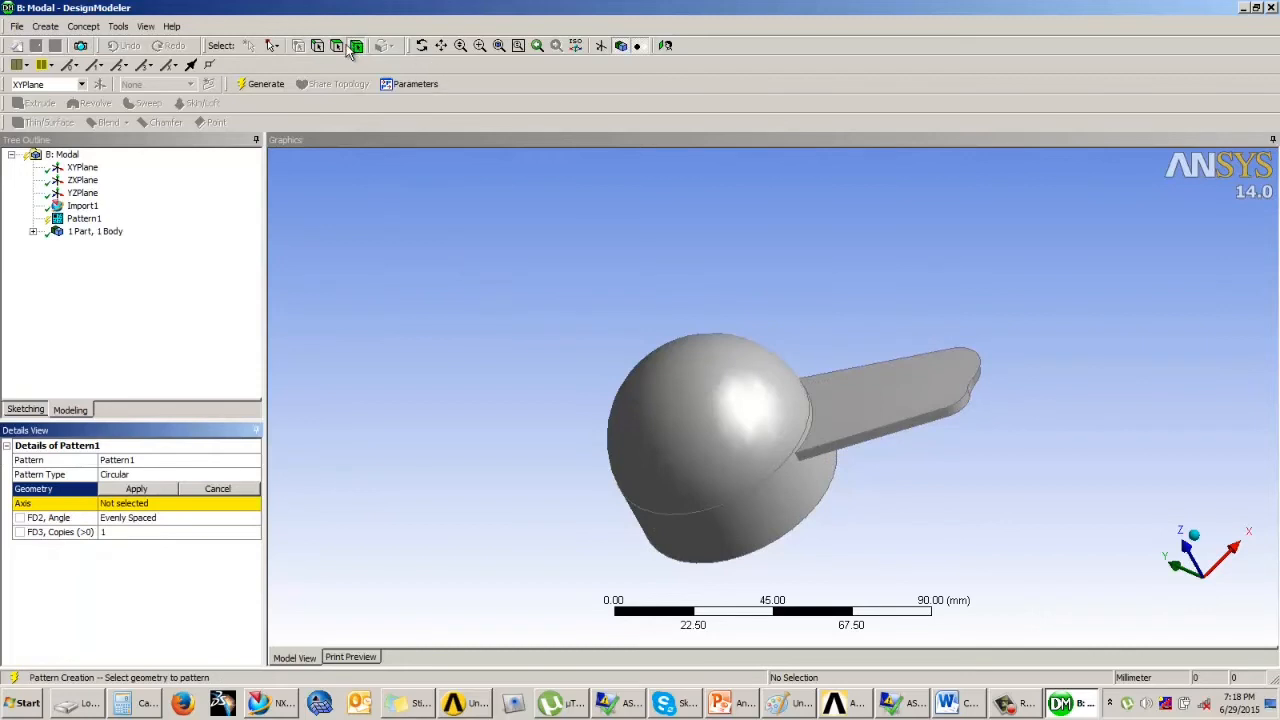
pyautogui.click(862, 398)
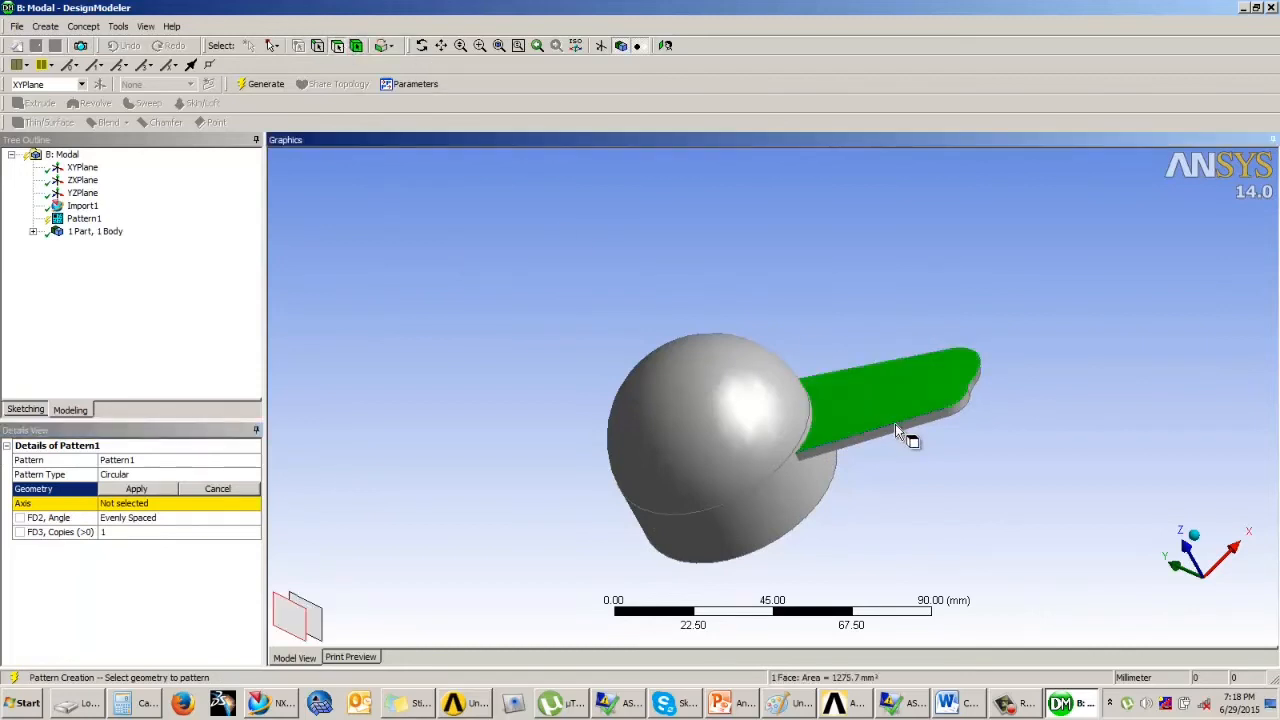
pyautogui.keyDown('ctrl'); pyautogui.click(897, 428); pyautogui.keyUp('ctrl')
pyautogui.moveTo(897, 428); pyautogui.dragTo(777, 413, button='middle')
pyautogui.scroll(3, 871, 408)
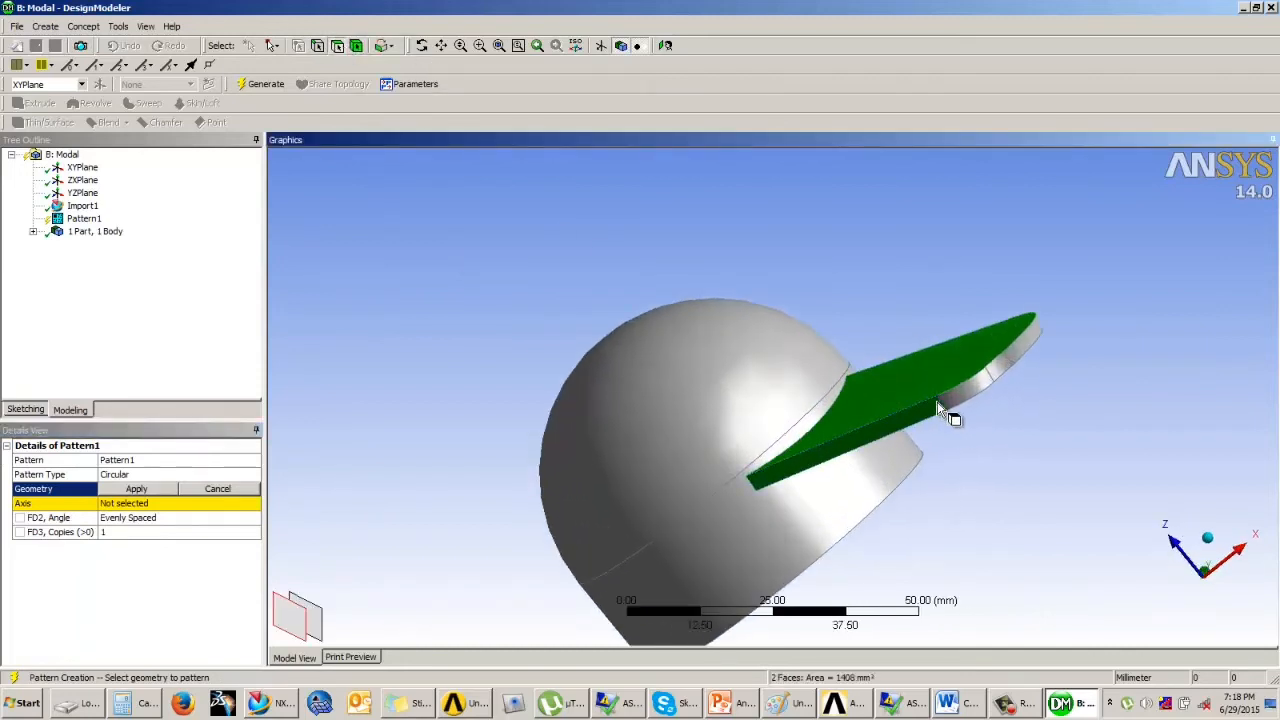
pyautogui.keyDown('ctrl'); pyautogui.click(984, 394); pyautogui.keyUp('ctrl')
pyautogui.keyDown('ctrl'); pyautogui.click(1021, 372); pyautogui.keyUp('ctrl')
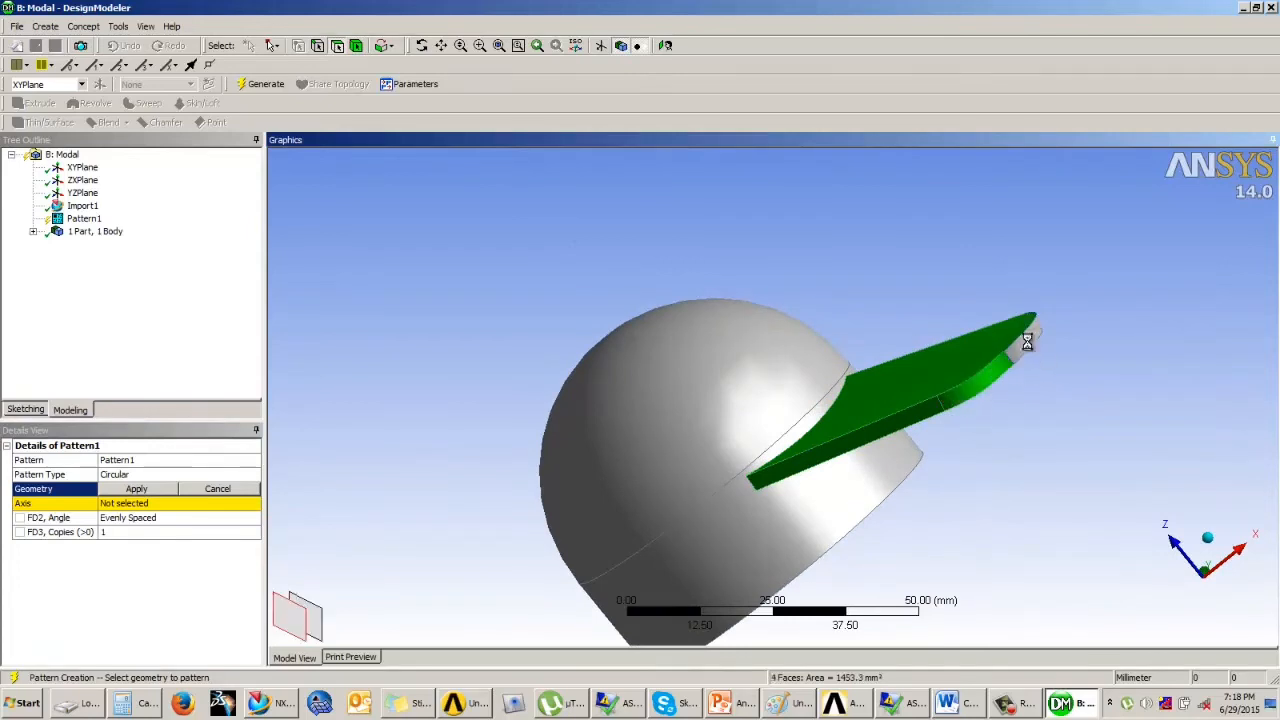
pyautogui.keyDown('ctrl'); pyautogui.click(1030, 338); pyautogui.keyUp('ctrl')
pyautogui.moveTo(1030, 338); pyautogui.dragTo(709, 380, button='middle')
pyautogui.keyDown('ctrl'); pyautogui.click(745, 455); pyautogui.keyUp('ctrl')
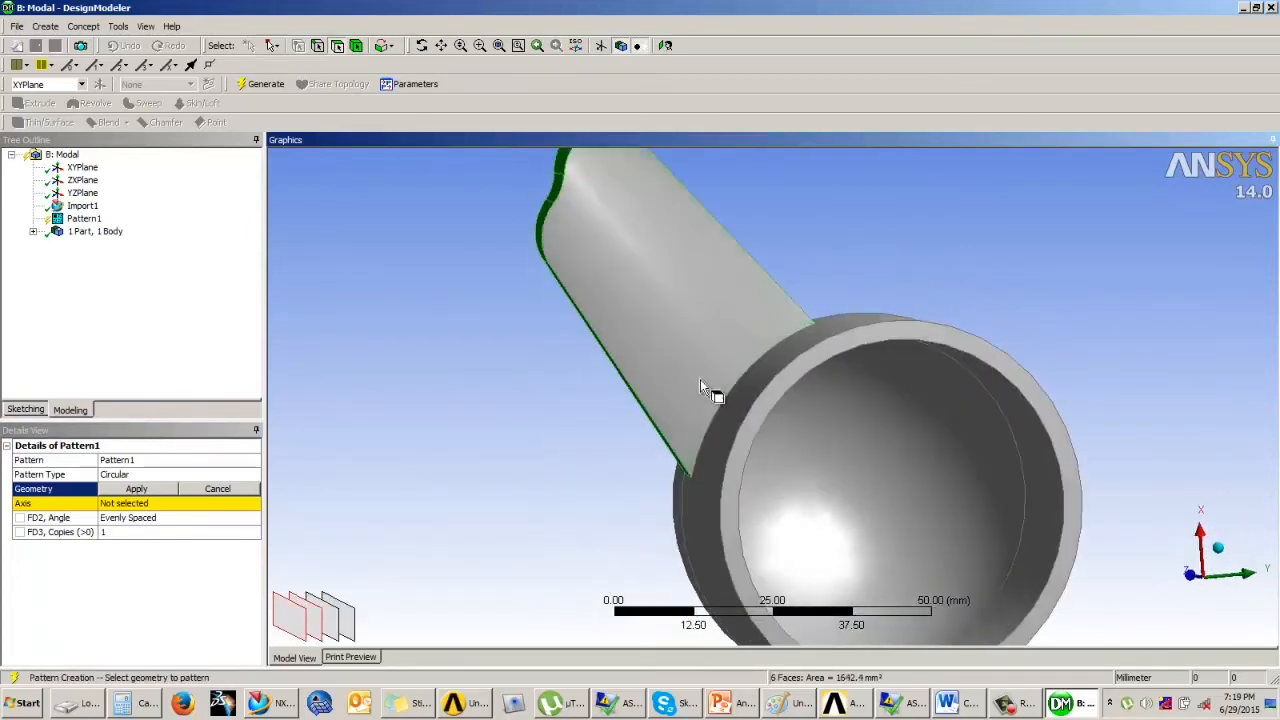
pyautogui.keyDown('ctrl'); pyautogui.click(700, 318); pyautogui.keyUp('ctrl')
pyautogui.moveTo(700, 318); pyautogui.dragTo(1134, 324, button='middle')
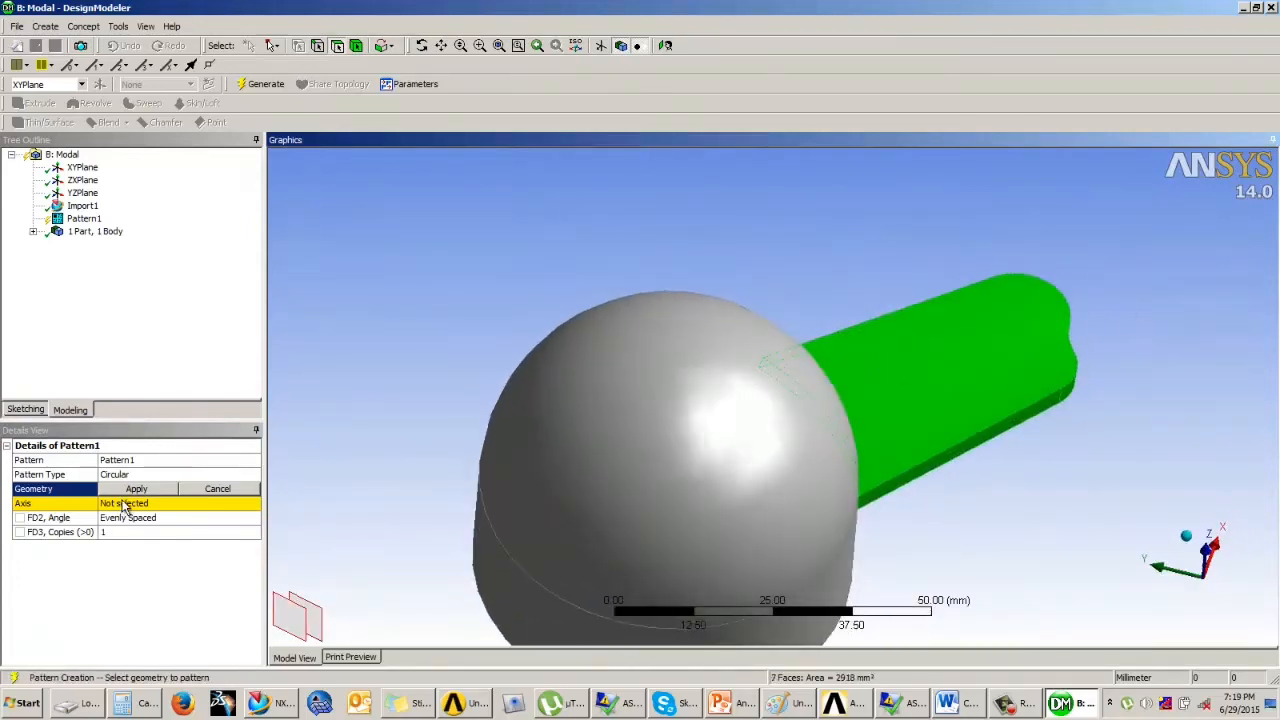
pyautogui.click(136, 488)
# - Set the pattern axis to the ZXPlane axis that runs along the hub's centreline
pyautogui.click(125, 503)
pyautogui.moveTo(503, 466); pyautogui.dragTo(734, 388, button='middle')
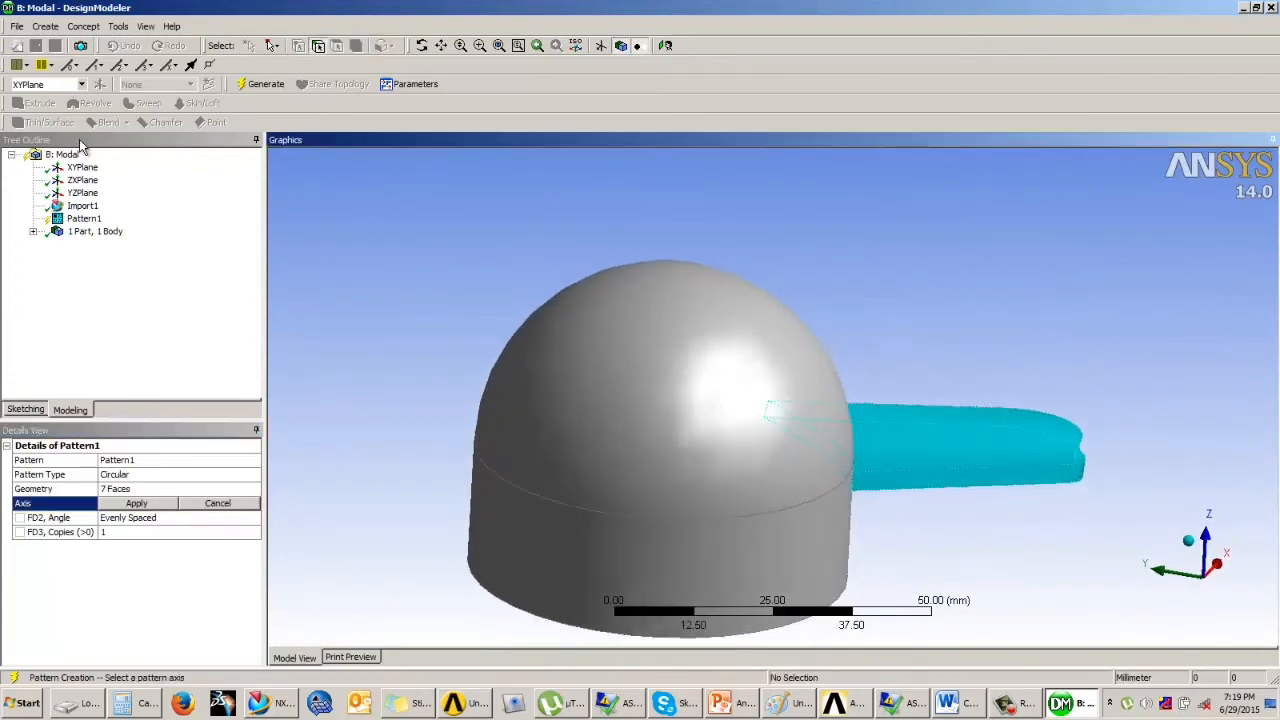
pyautogui.click(82, 180)
pyautogui.click(679, 246)
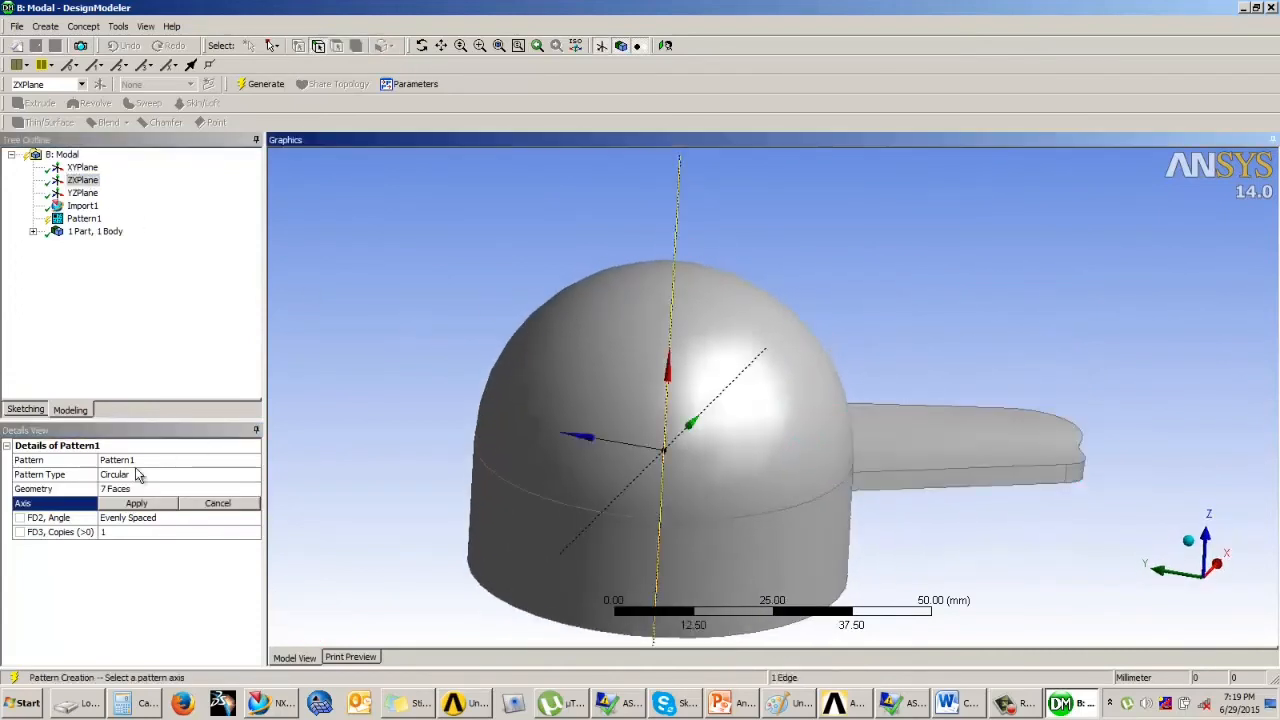
pyautogui.click(114, 504)
# - Set the evenly spaced pattern to 2 copies, generate it and inspect the blades around the hub
pyautogui.click(133, 533)
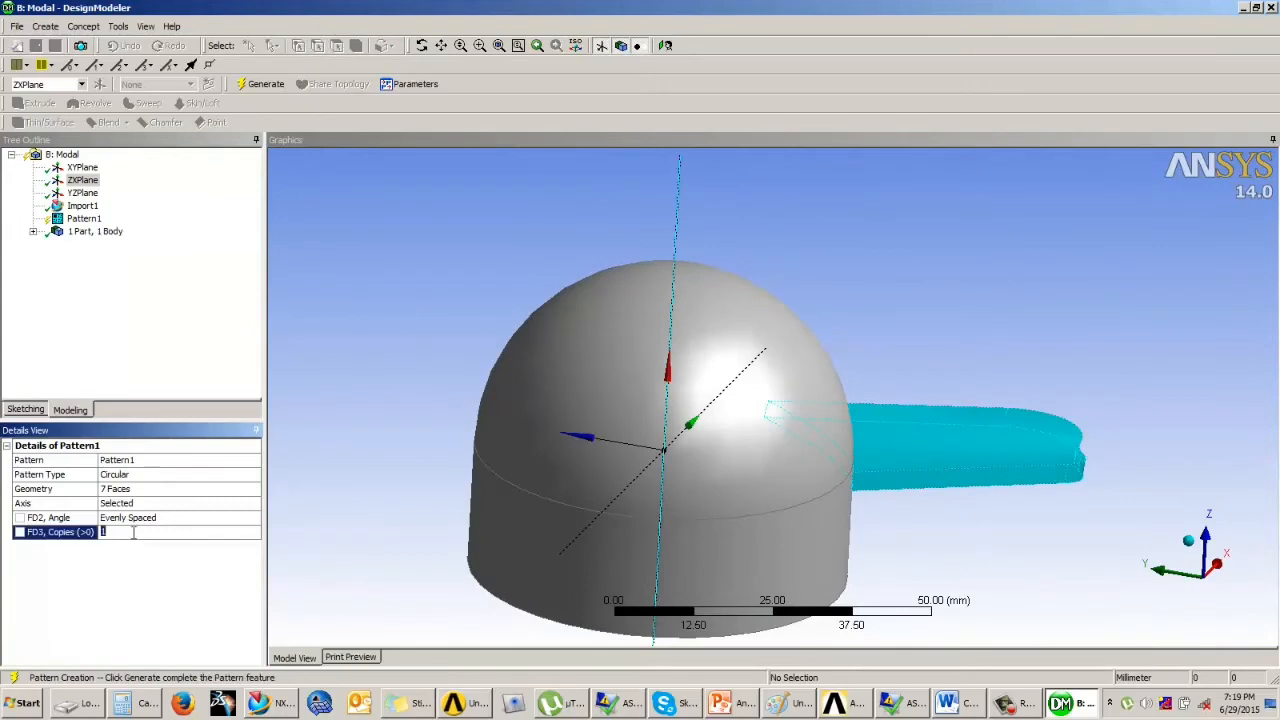
pyautogui.click(261, 86)
pyautogui.keyDown('ctrl'); pyautogui.moveTo(603, 282); pyautogui.dragTo(766, 251, button='middle'); pyautogui.keyUp('ctrl')
pyautogui.moveTo(822, 385); pyautogui.dragTo(366, 380, button='middle')
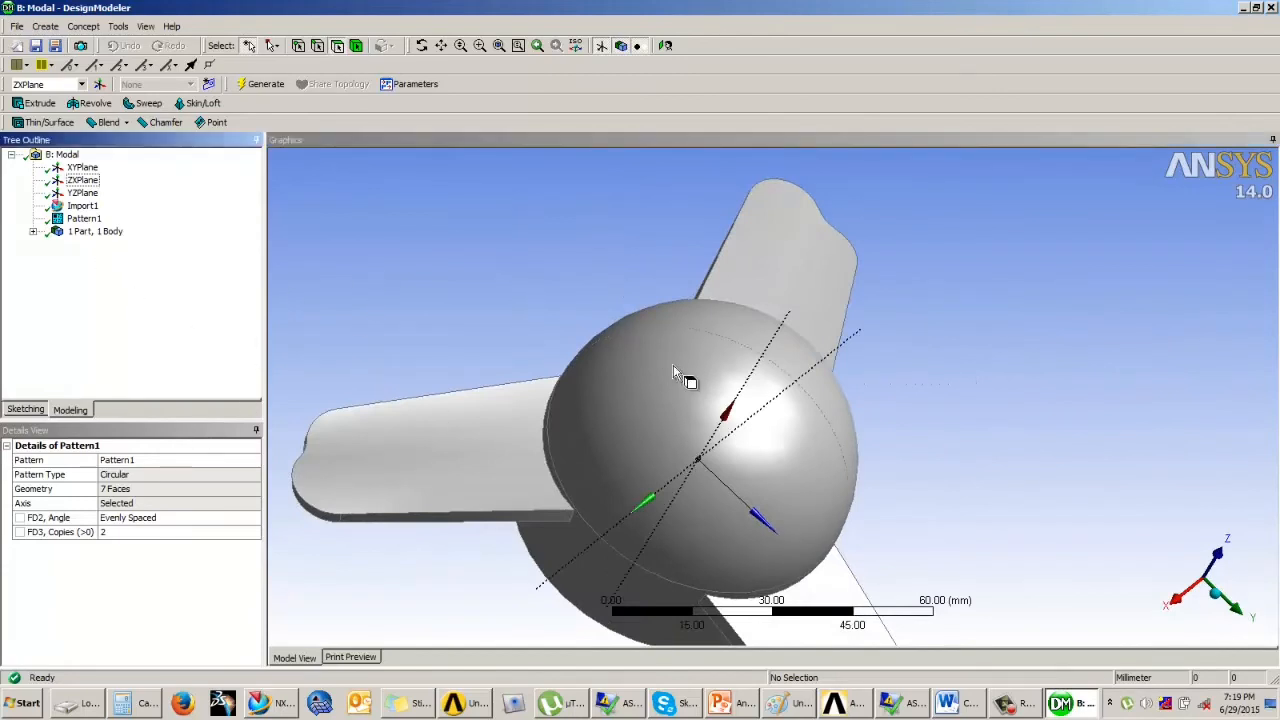
pyautogui.moveTo(686, 371); pyautogui.dragTo(655, 330, button='middle')
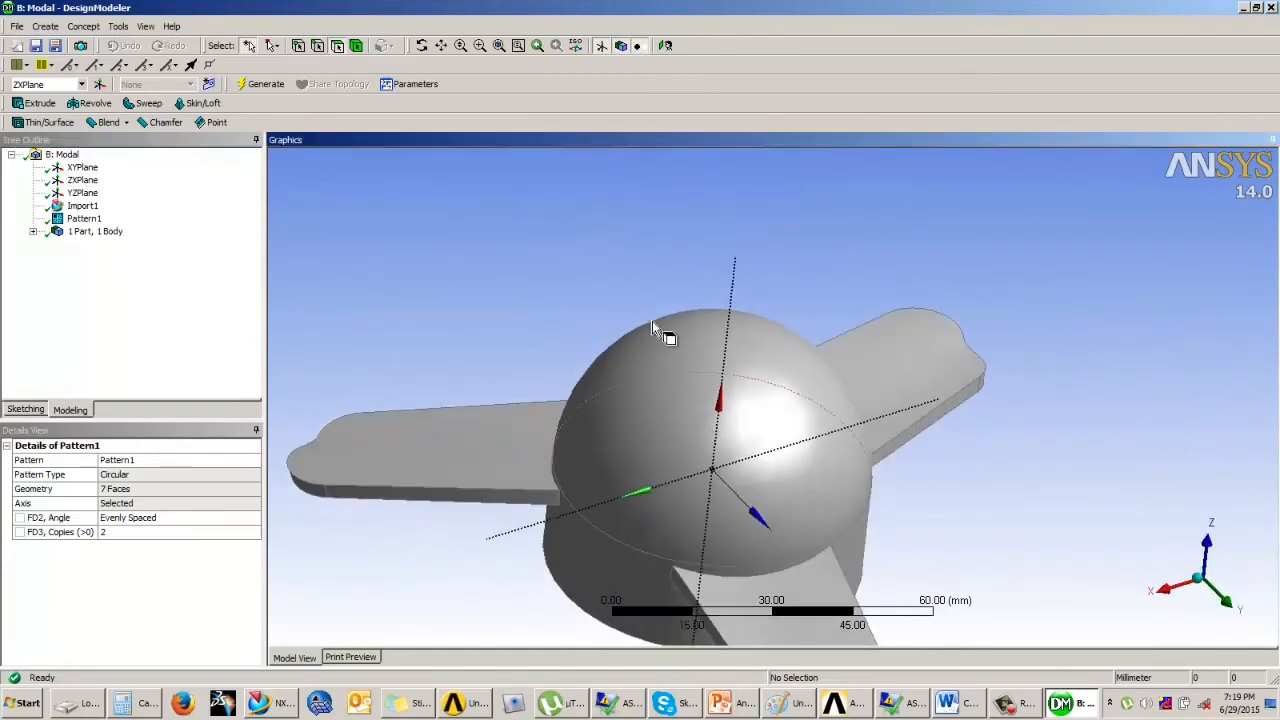
# - Sketch a circle centred on the origin of the XYPlane, viewing the plane face-on
pyautogui.click(84, 168)
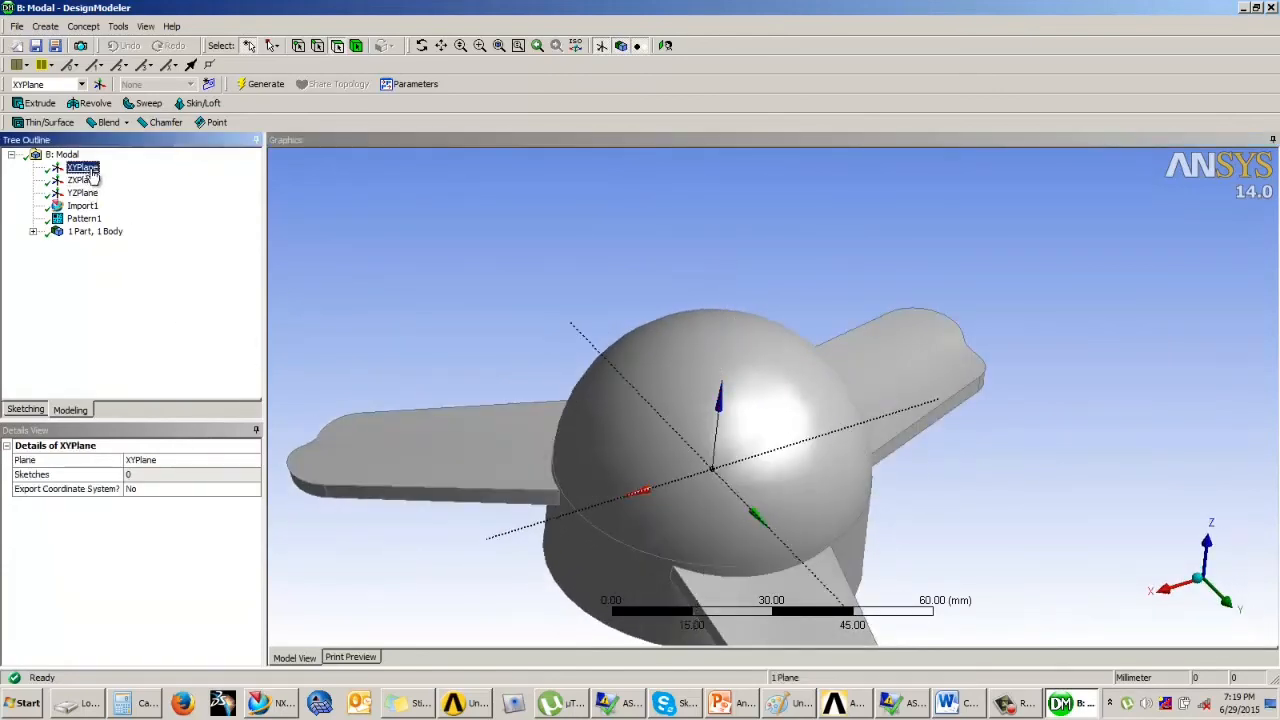
pyautogui.click(27, 410)
pyautogui.click(662, 47)
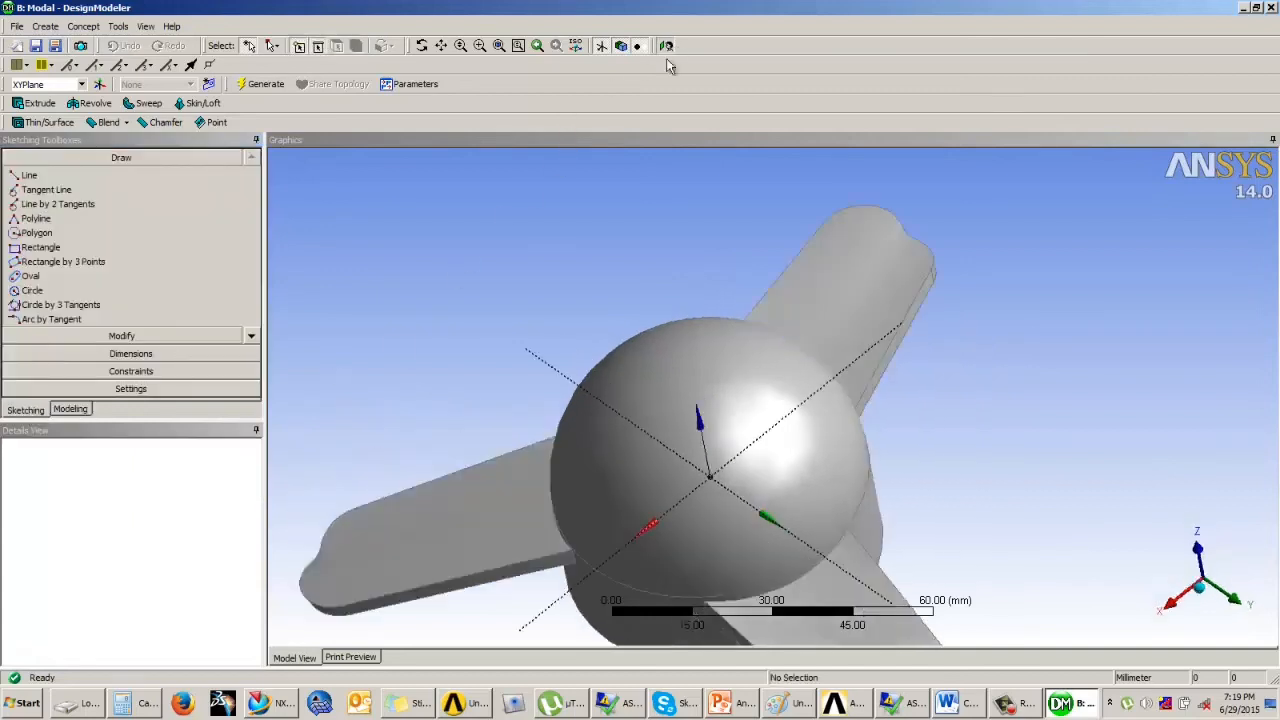
pyautogui.click(40, 290)
pyautogui.click(788, 437)
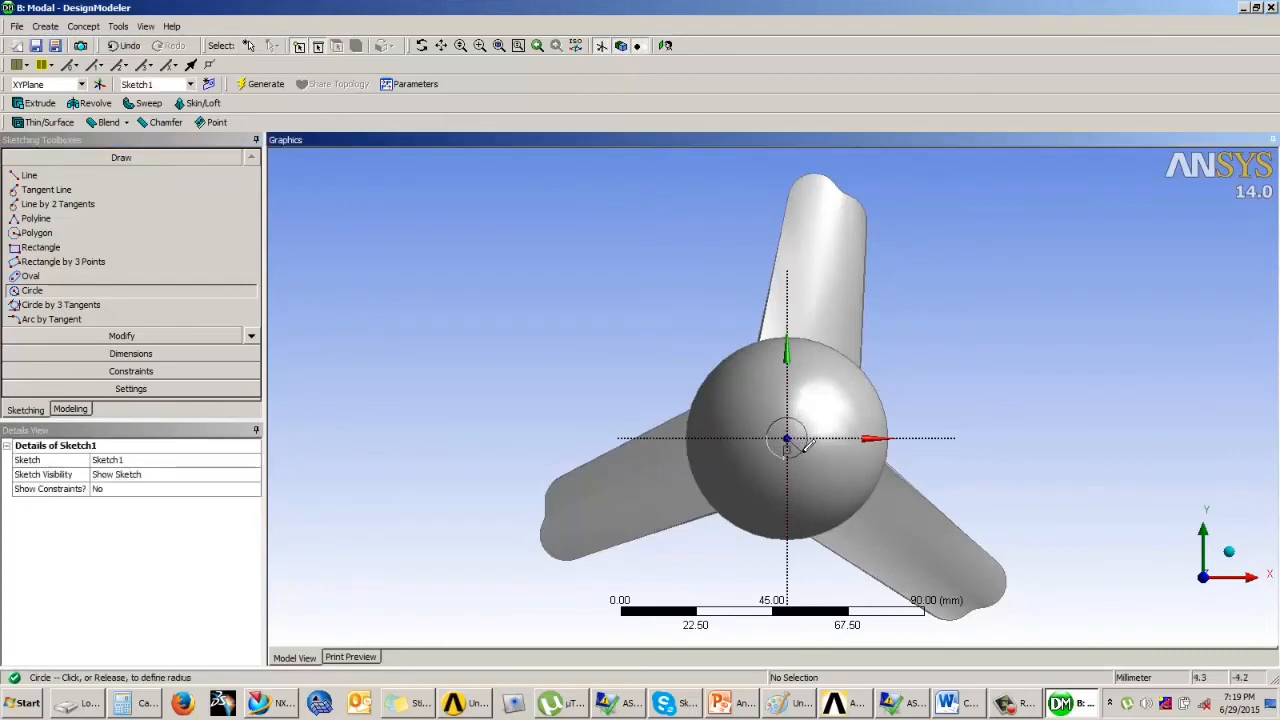
pyautogui.click(803, 430)
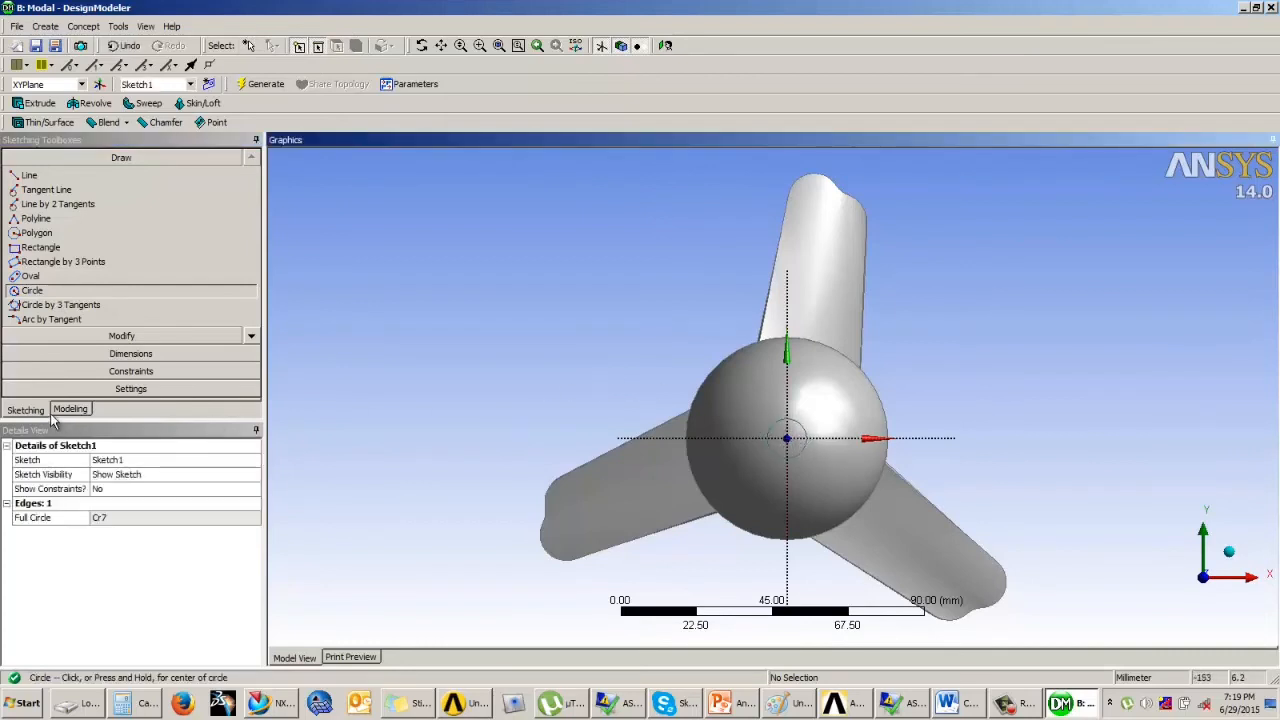
# - Dimension the circle's diameter and set it to 10 mm
pyautogui.click(130, 353)
pyautogui.click(803, 428)
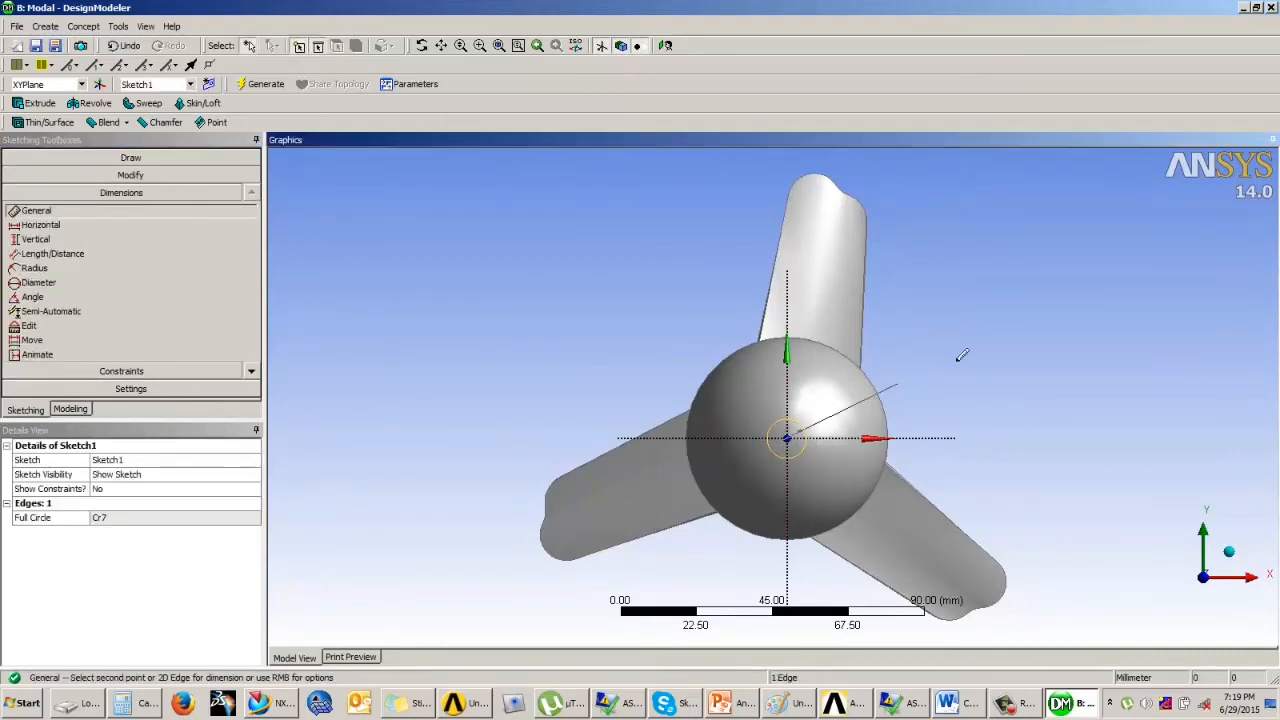
pyautogui.click(958, 357)
pyautogui.click(140, 518)
pyautogui.write('10')
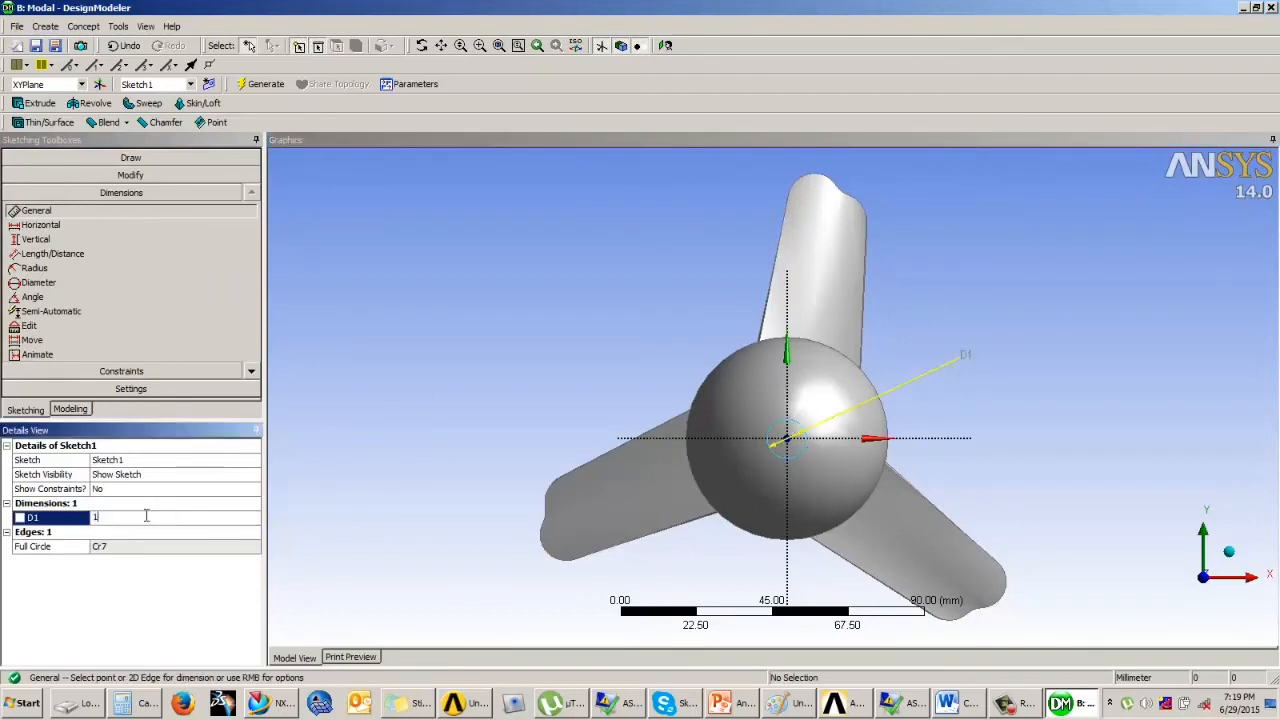
pyautogui.press('Return')
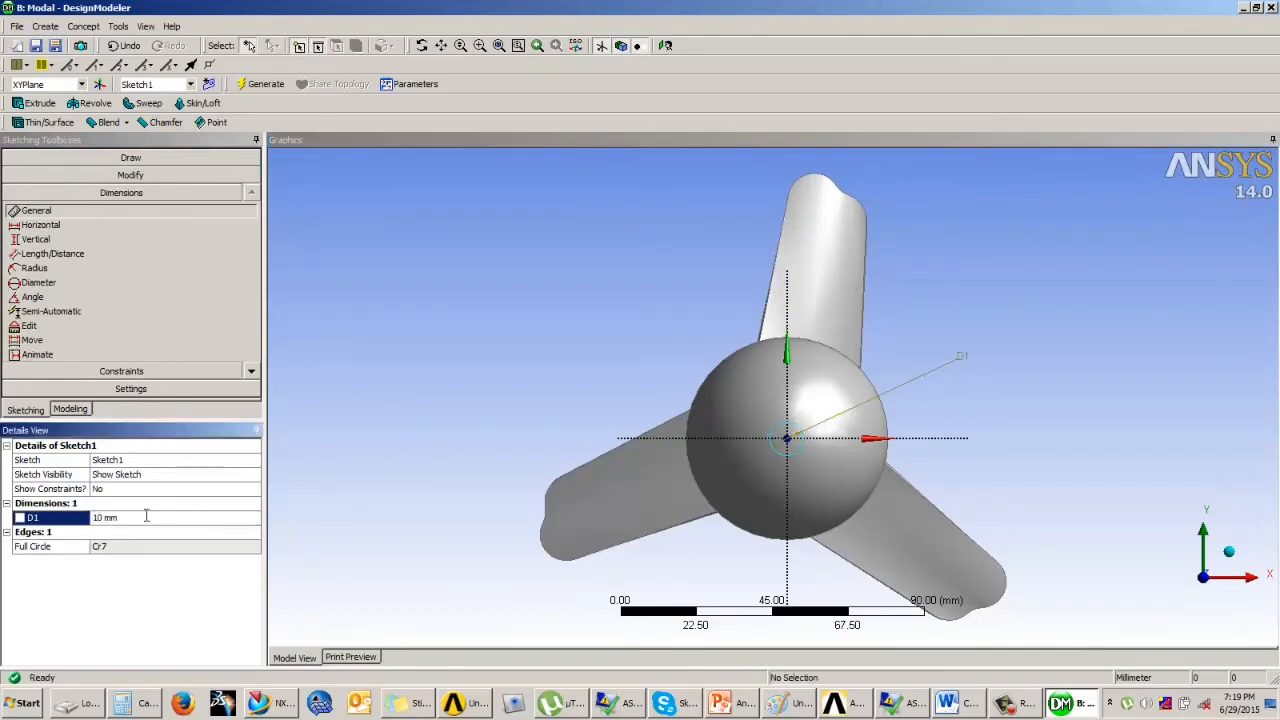
# - Create an Extrude feature with the circle sketch on the XYPlane as its geometry
pyautogui.click(70, 410)
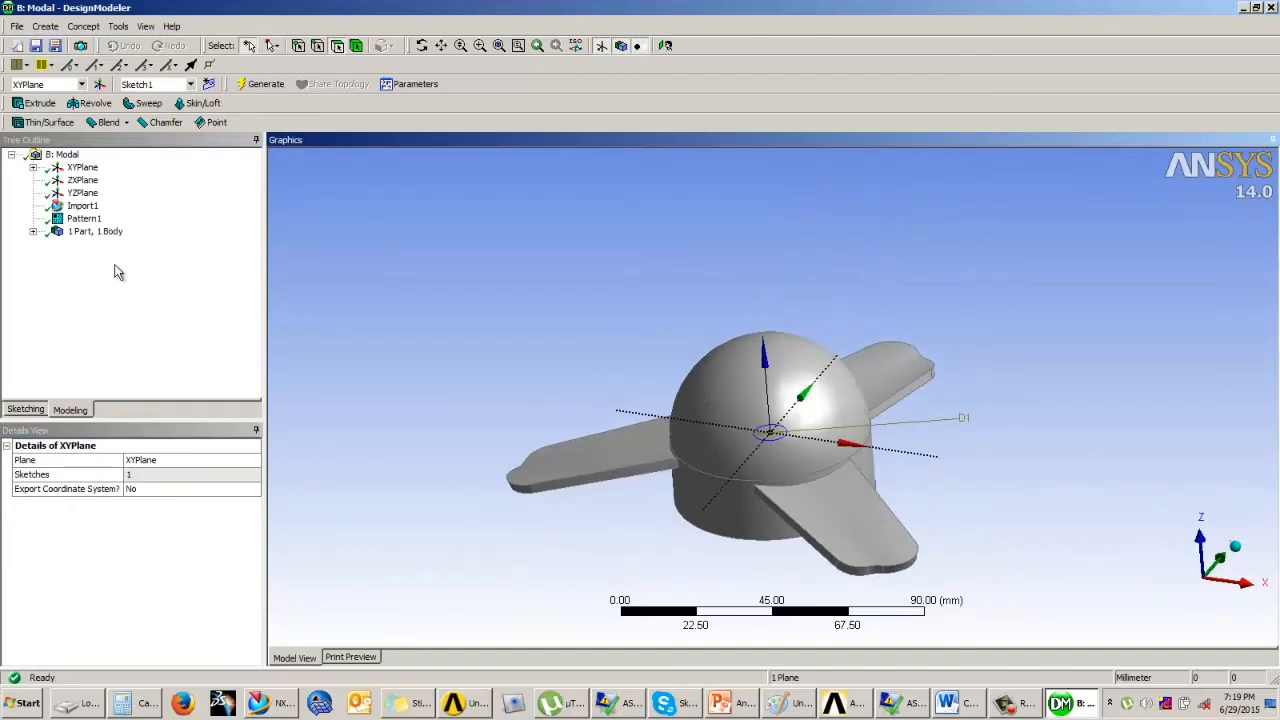
pyautogui.click(40, 103)
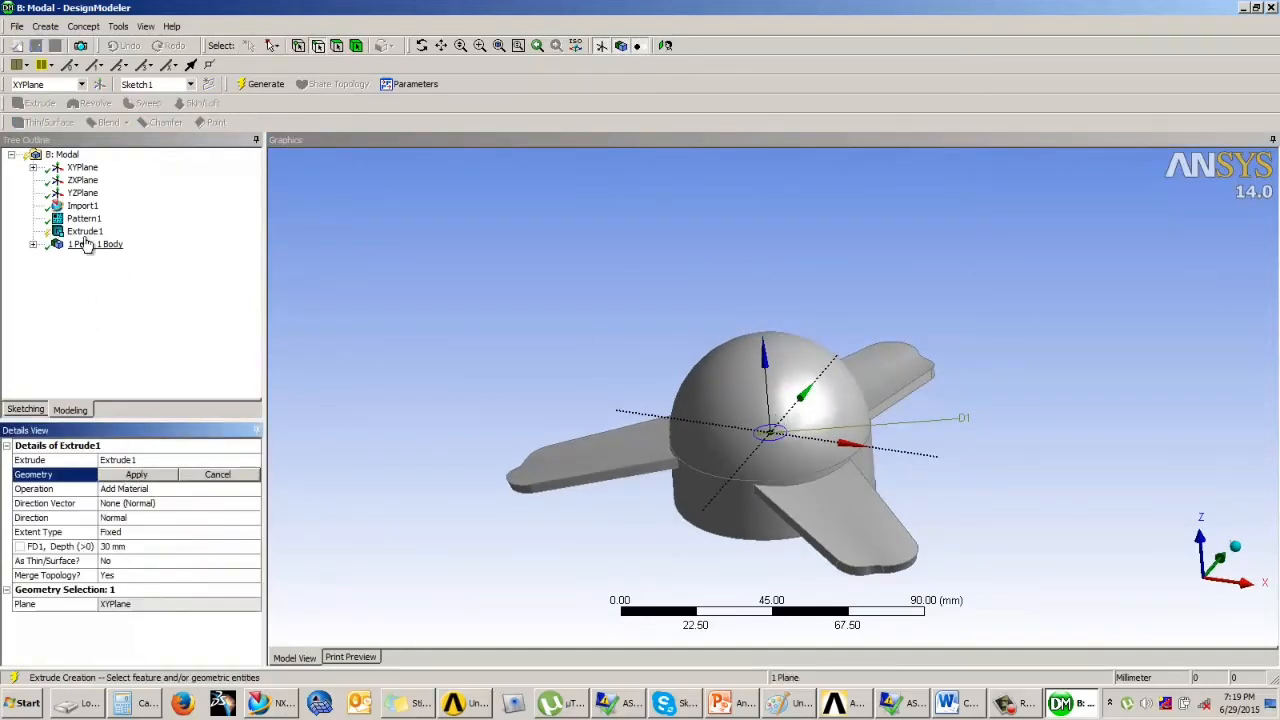
pyautogui.click(33, 167)
pyautogui.click(103, 180)
pyautogui.click(135, 475)
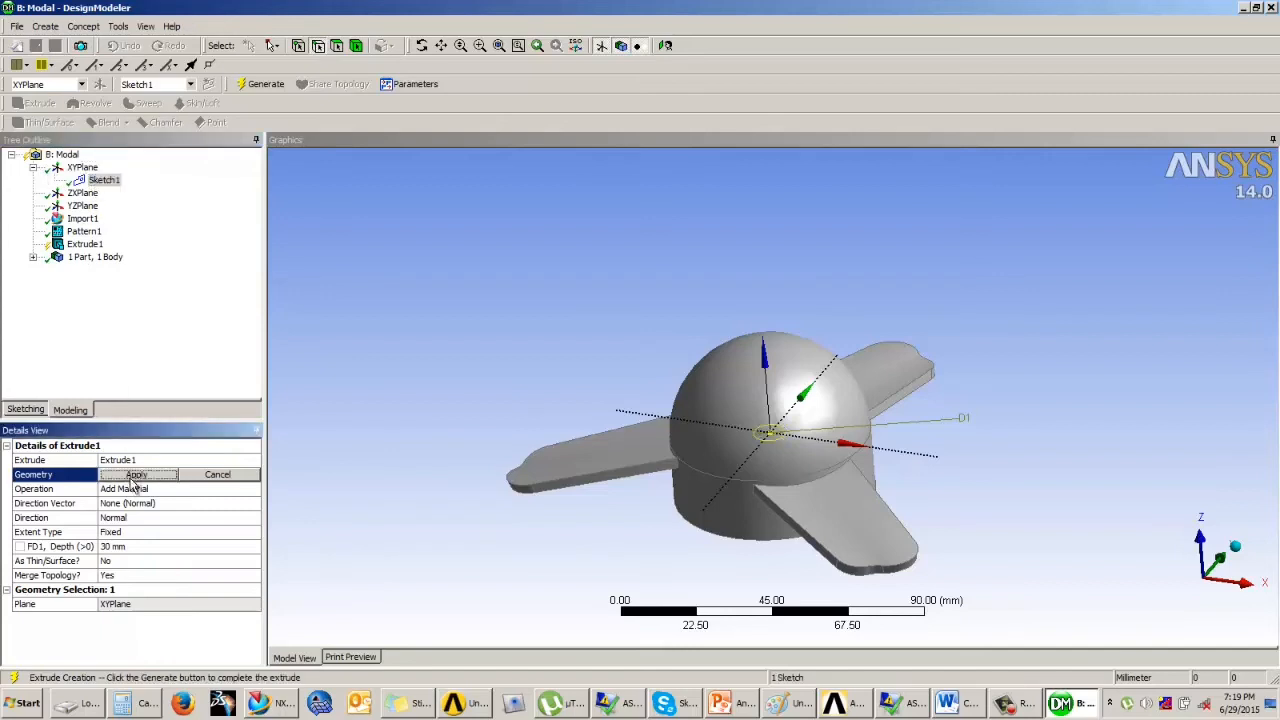
# - Set the extrude to Cut Material with a depth of 35 mm, generate it and inspect the hole in the hub's dome
pyautogui.click(140, 489)
pyautogui.click(254, 489)
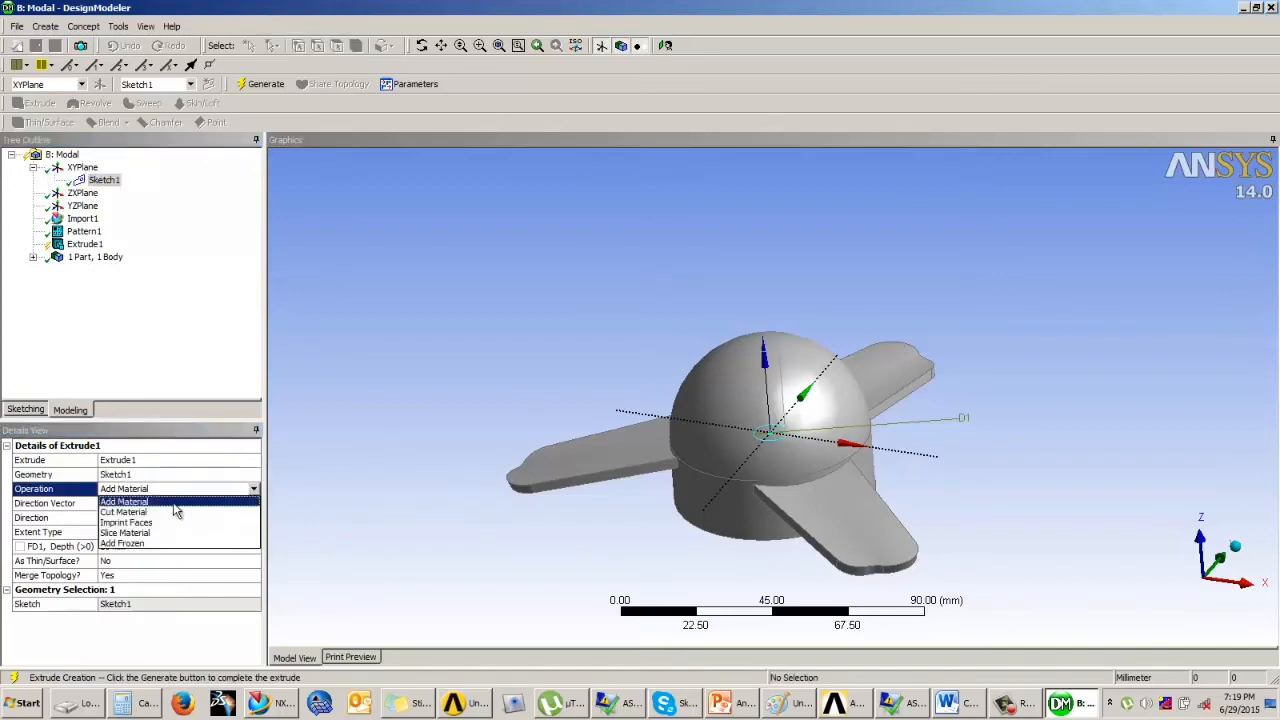
pyautogui.click(124, 512)
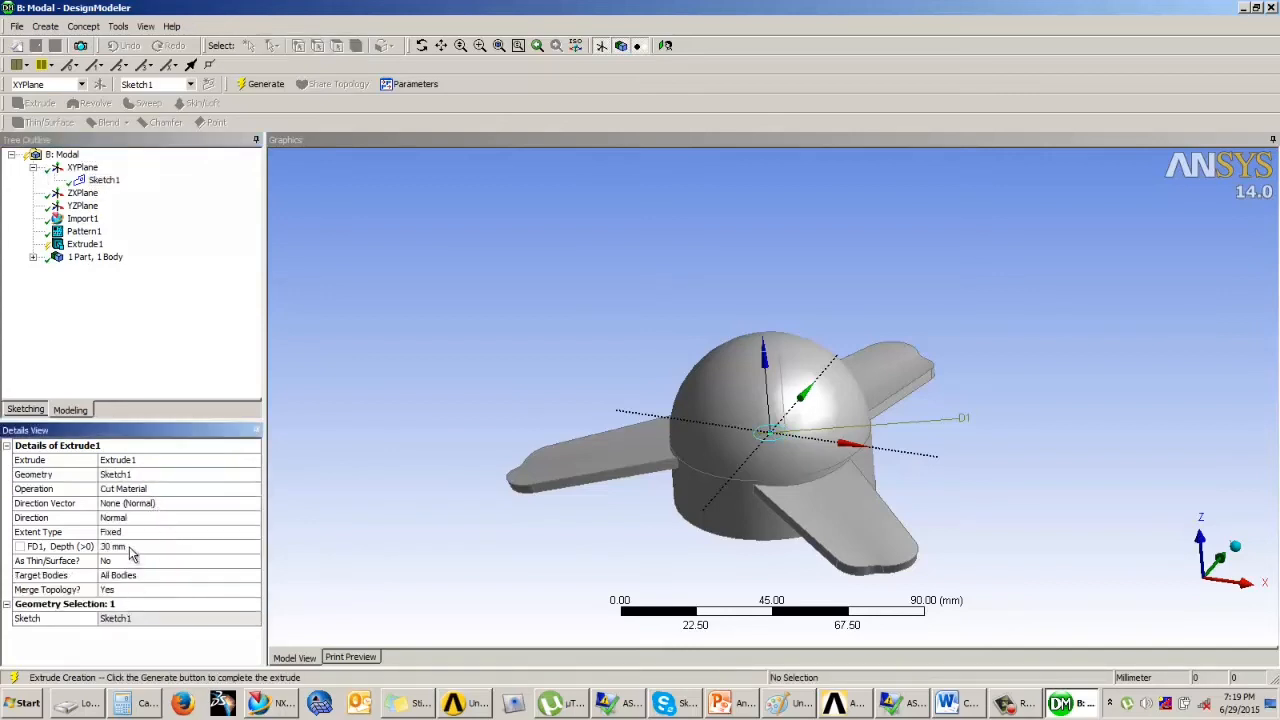
pyautogui.click(130, 546)
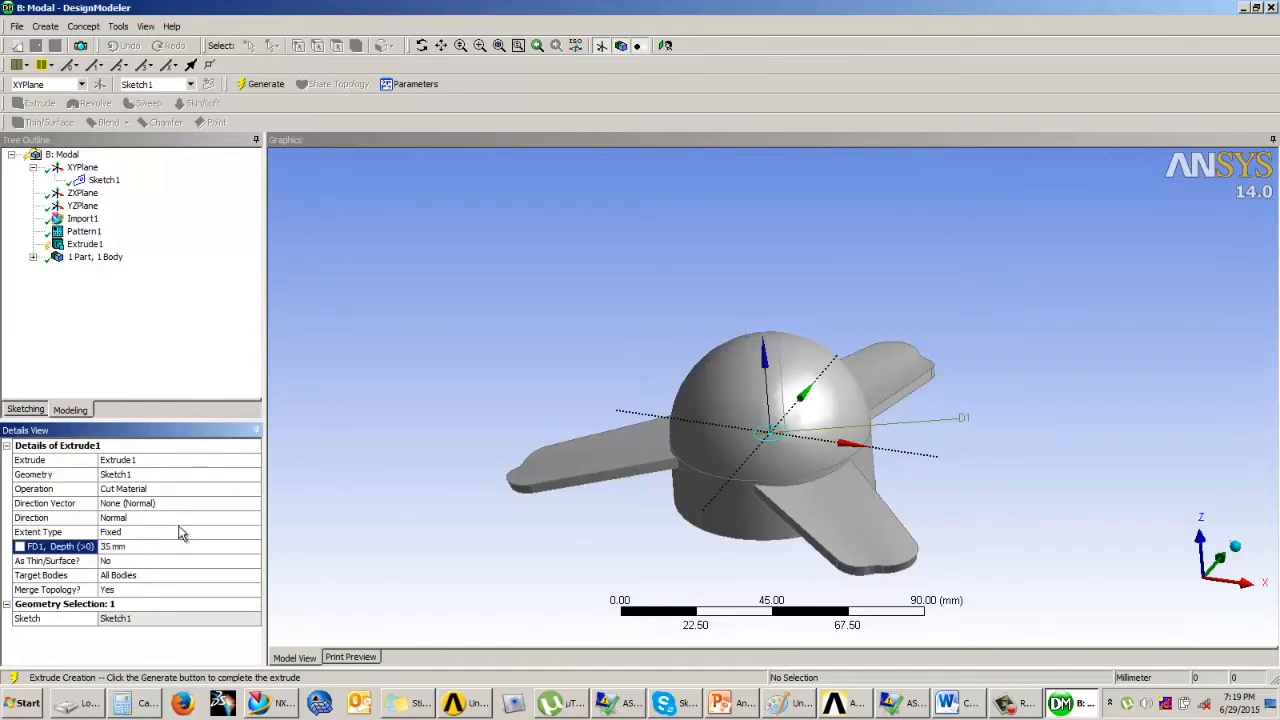
pyautogui.click(258, 86)
pyautogui.moveTo(807, 251); pyautogui.dragTo(741, 330, button='middle')
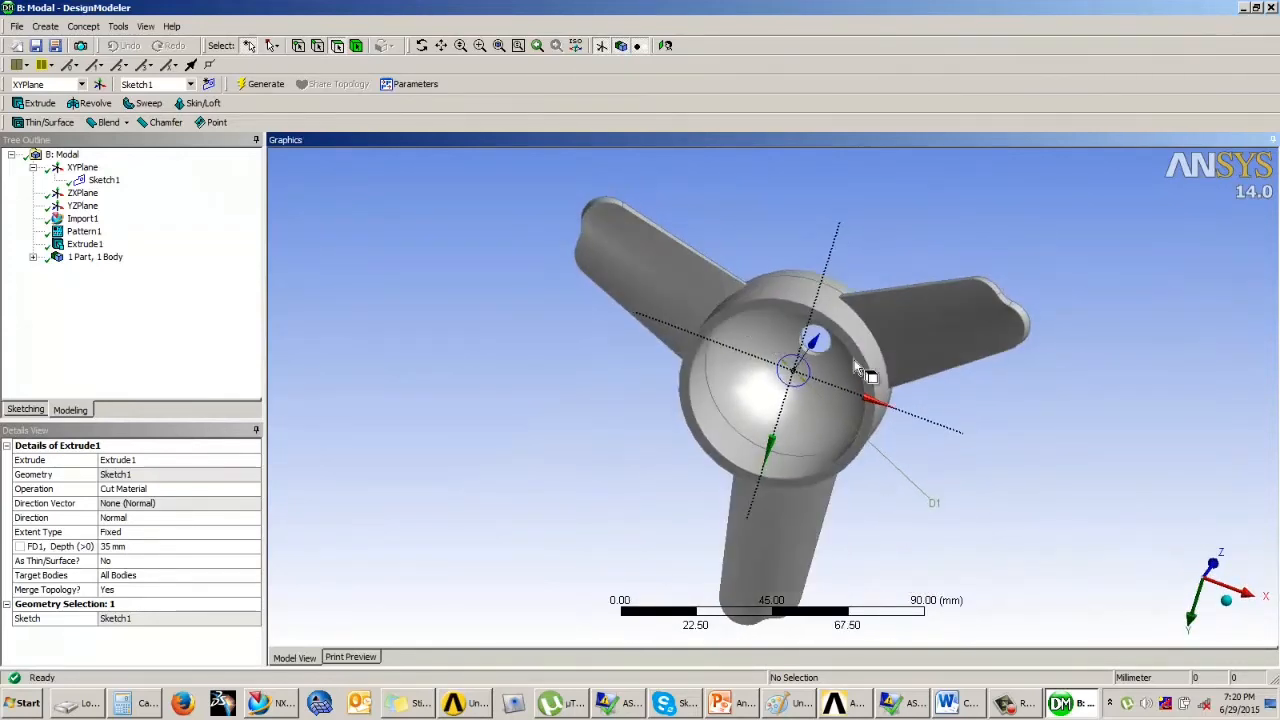
pyautogui.moveTo(929, 403); pyautogui.dragTo(623, 450, button='middle')
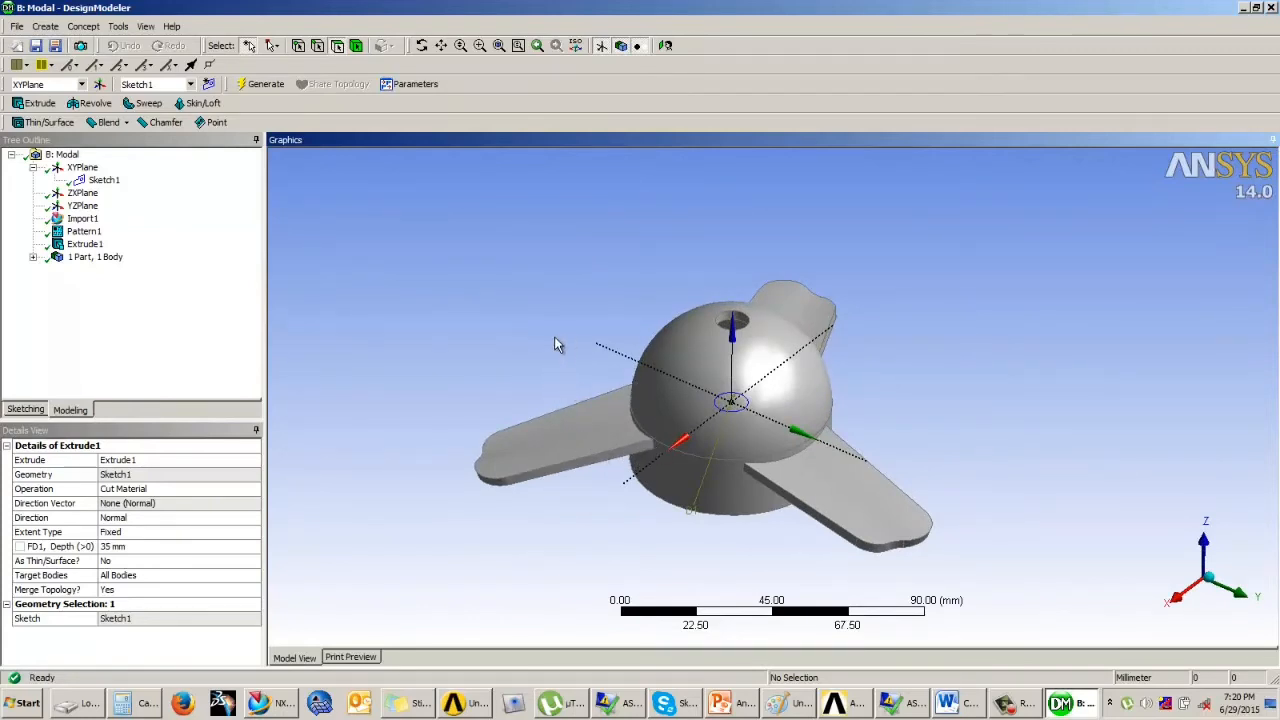
# - Create a Mid-Surface feature and set its selection method to Automatic
pyautogui.click(119, 27)
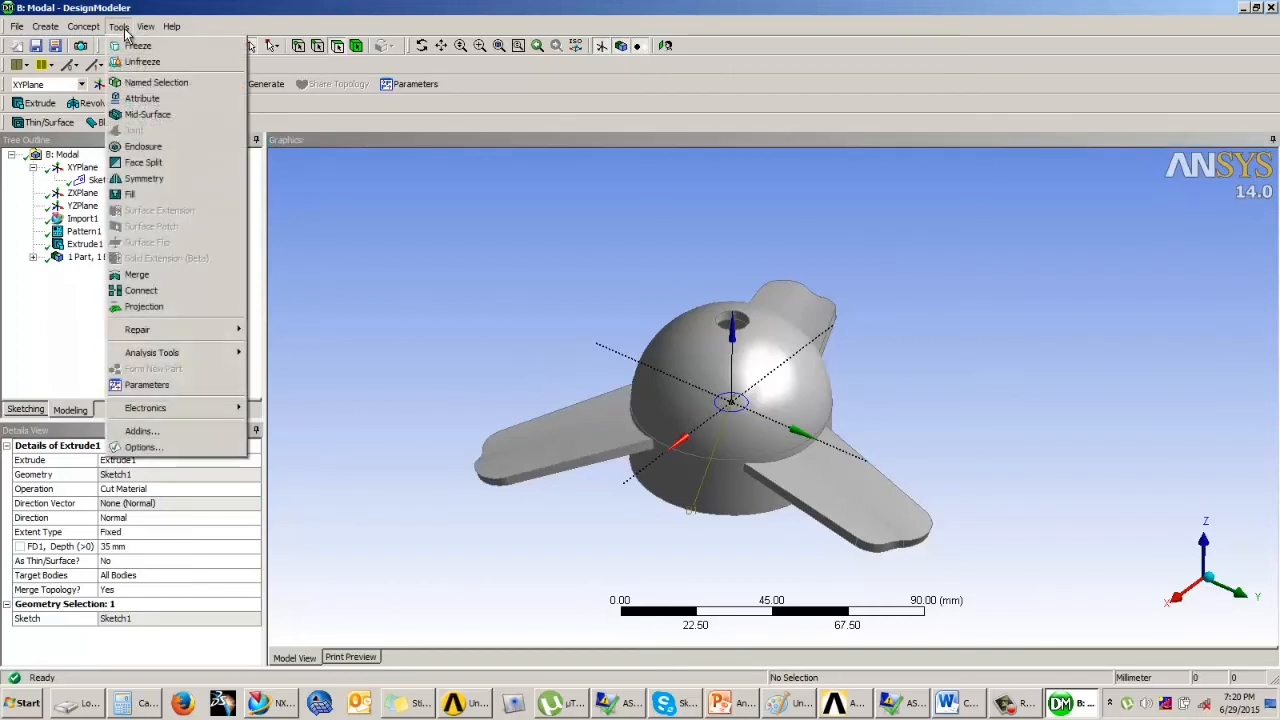
pyautogui.click(148, 115)
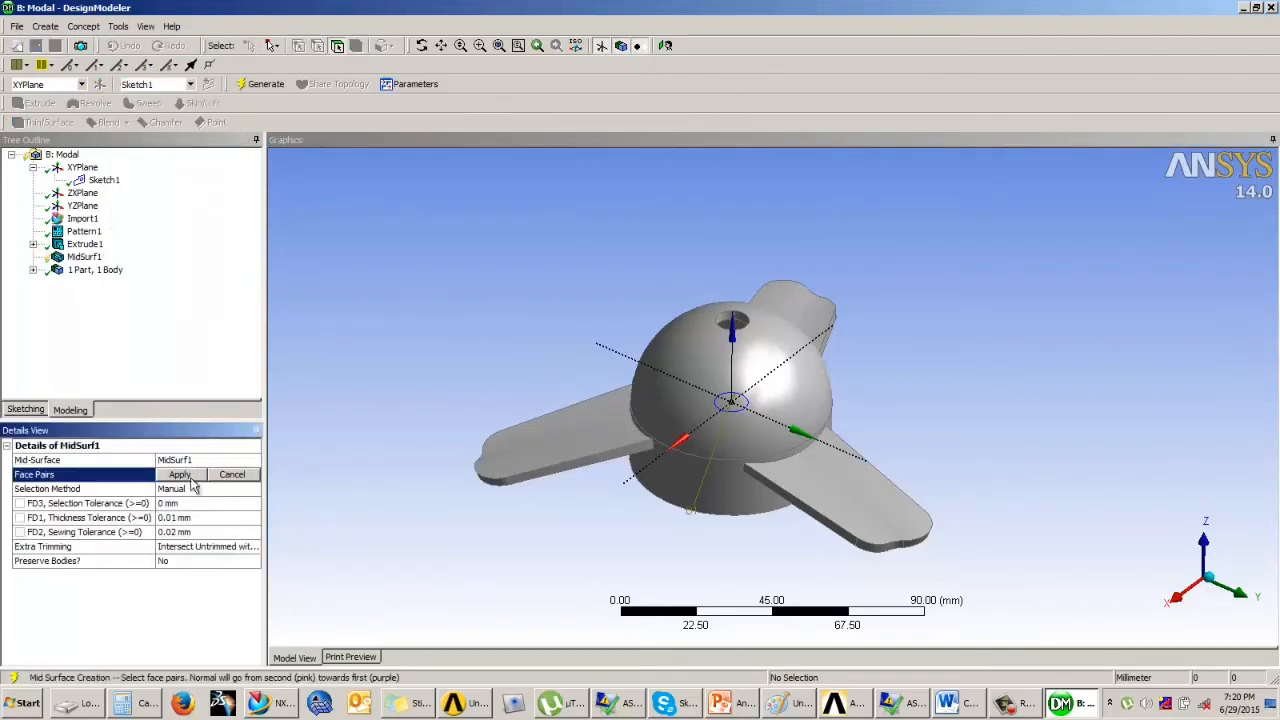
pyautogui.moveTo(897, 279); pyautogui.dragTo(799, 376, button='middle')
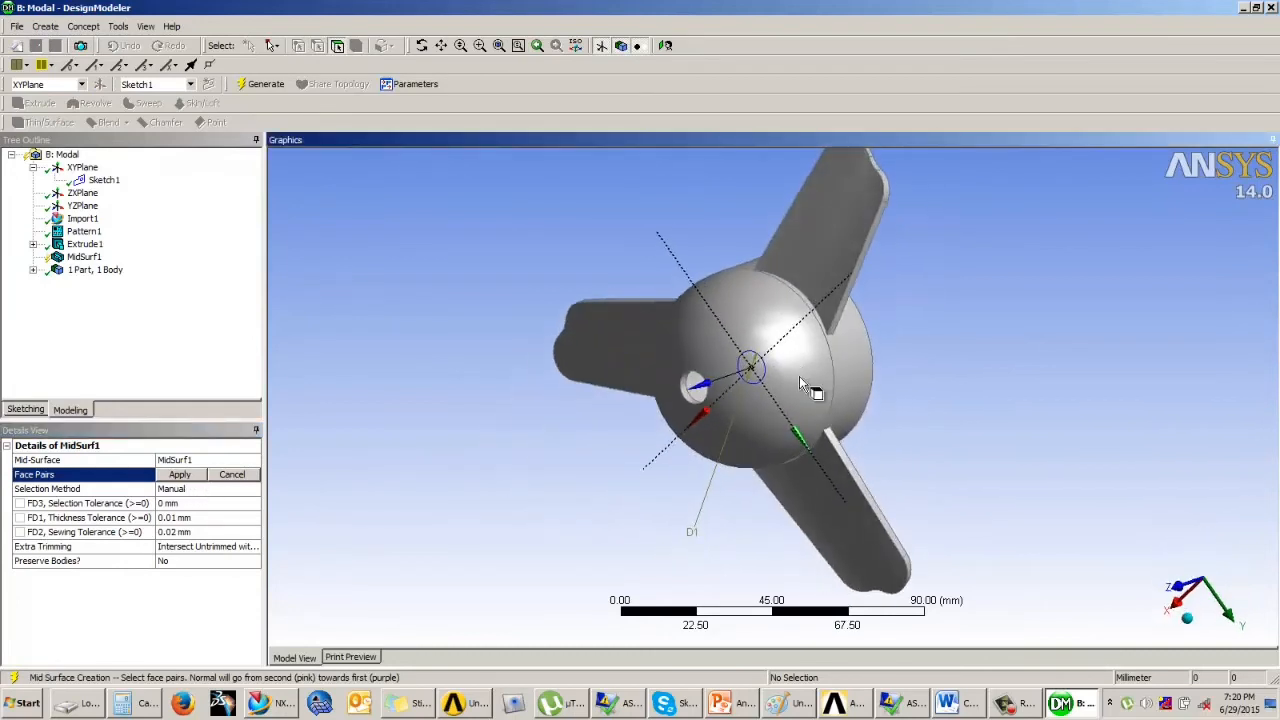
pyautogui.click(212, 490)
pyautogui.click(255, 490)
pyautogui.click(213, 517)
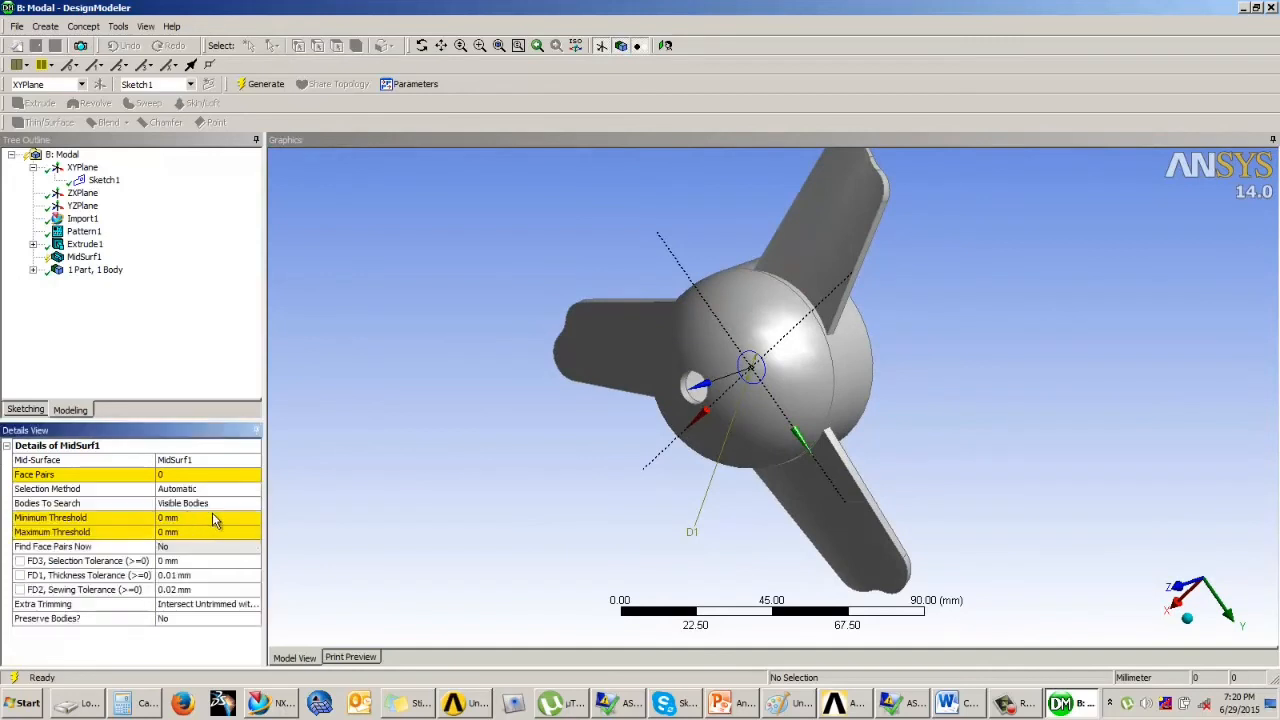
# - Try to select the opposite faces of one rotor blade as the mid-surface's face pair
pyautogui.moveTo(712, 343); pyautogui.dragTo(725, 349, button='middle')
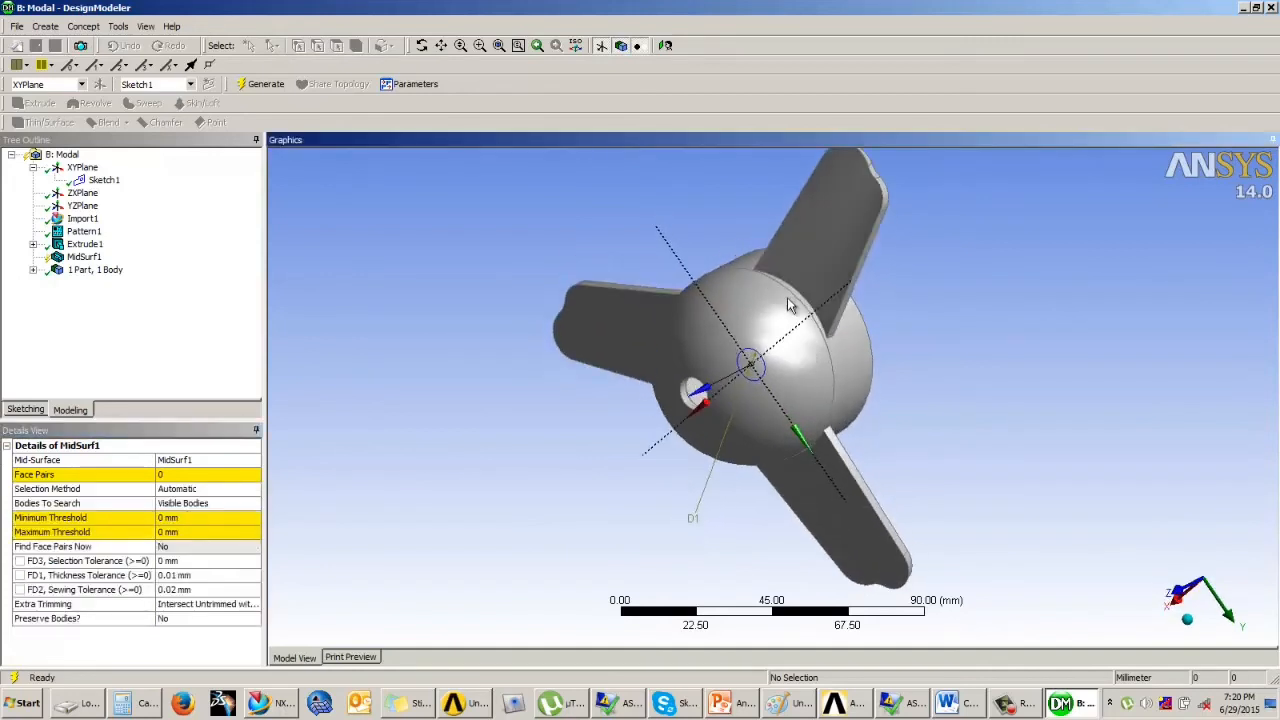
pyautogui.keyDown('ctrl'); pyautogui.moveTo(788, 305); pyautogui.dragTo(533, 398, button='middle'); pyautogui.keyUp('ctrl')
pyautogui.click(174, 477)
pyautogui.click(820, 282)
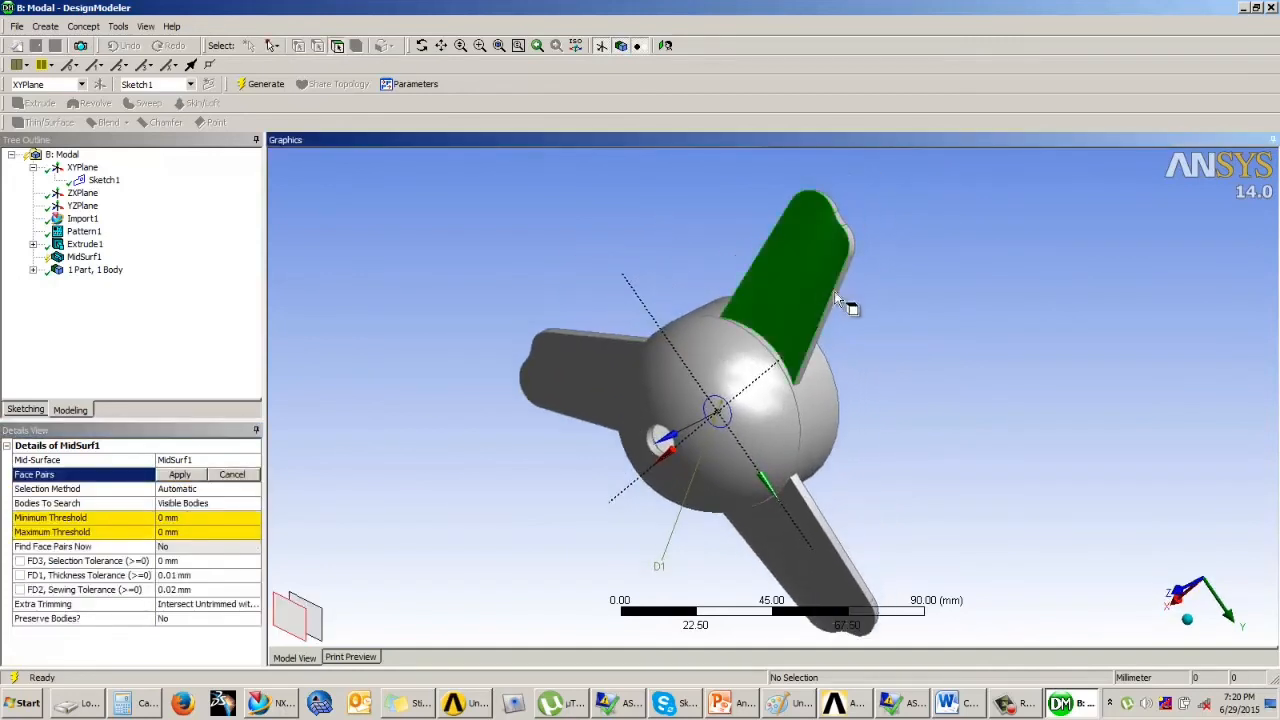
pyautogui.moveTo(845, 300); pyautogui.dragTo(698, 325, button='middle')
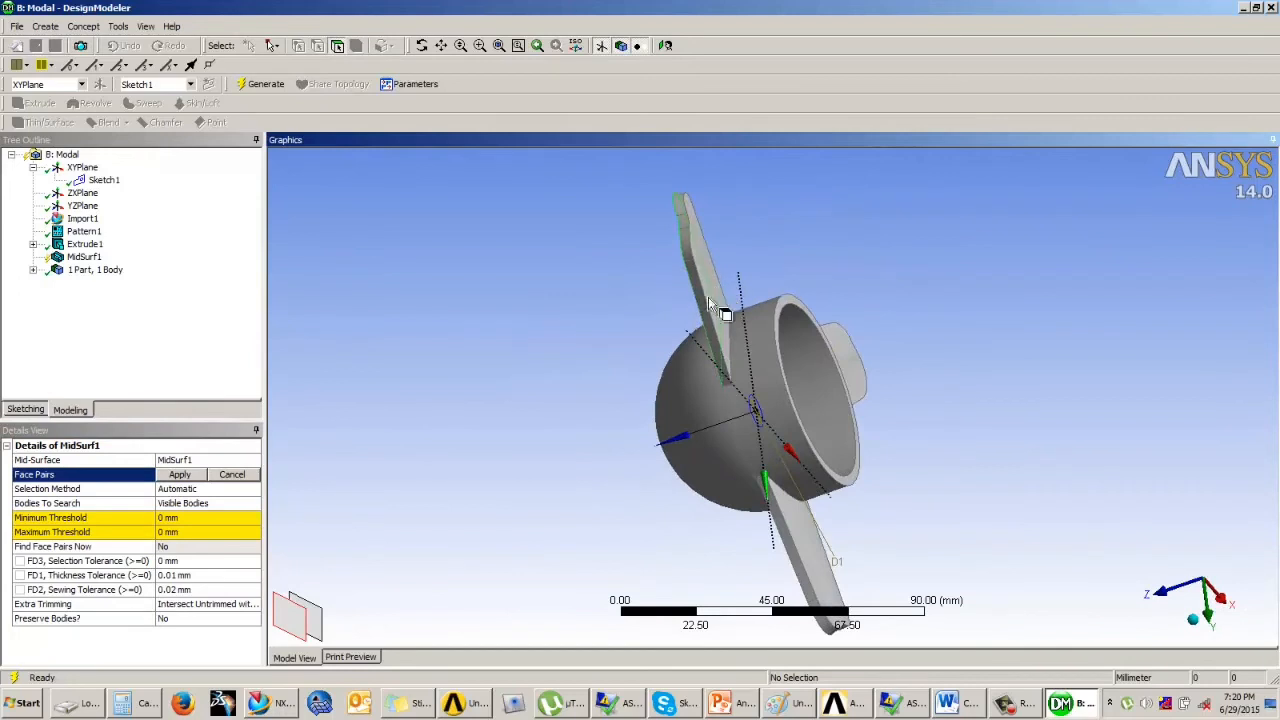
pyautogui.click(714, 304)
pyautogui.click(754, 402)
pyautogui.moveTo(614, 391); pyautogui.dragTo(535, 443, button='middle')
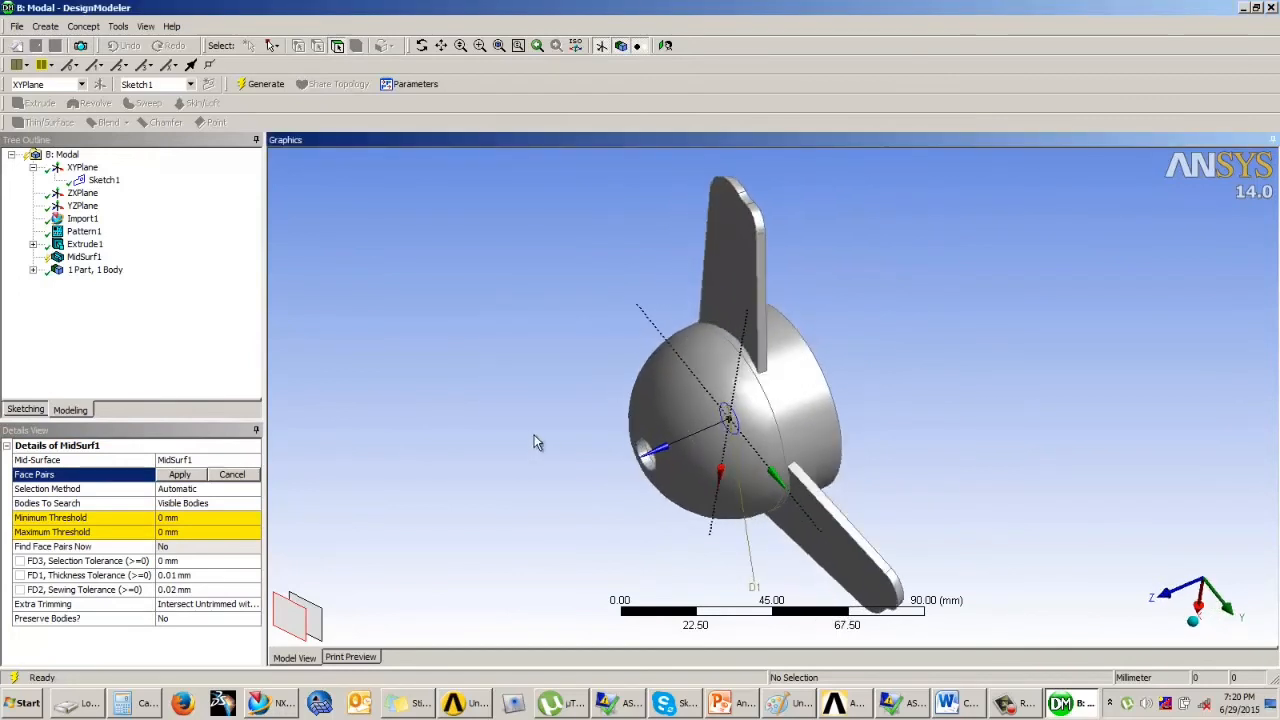
# - Set the mid-surface's minimum and maximum thresholds to 3 mm
pyautogui.click(185, 506)
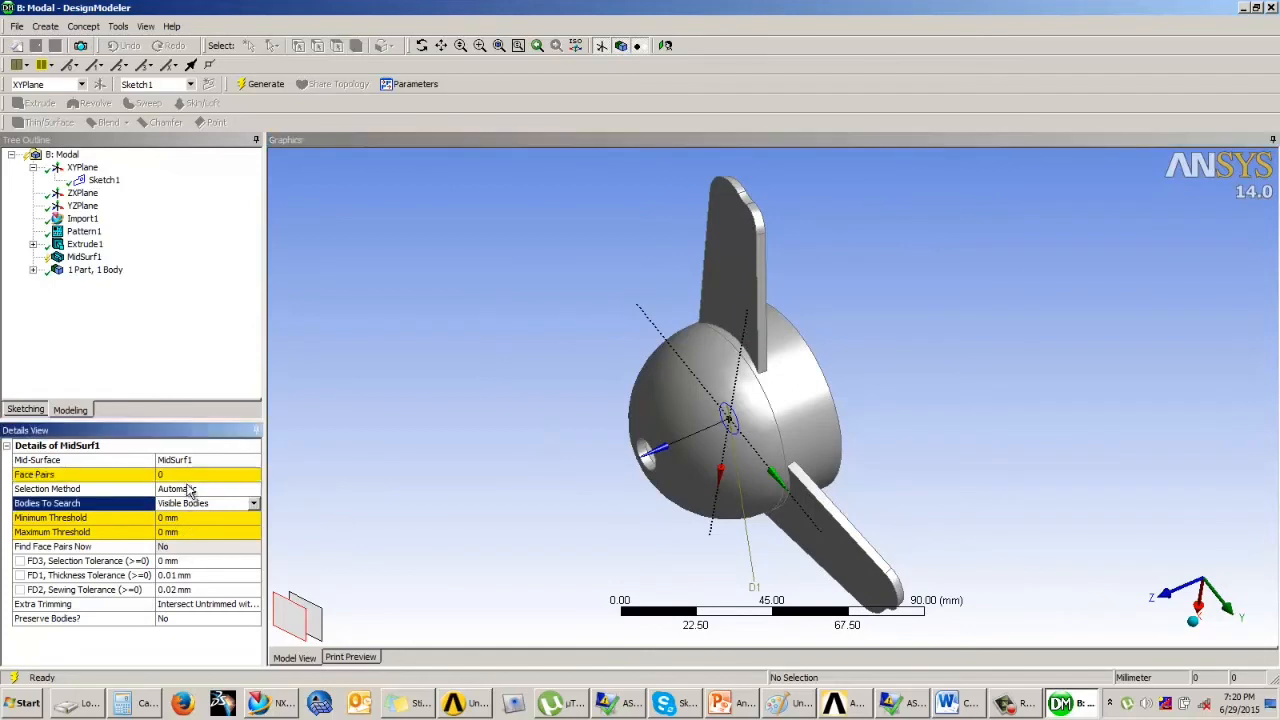
pyautogui.click(177, 518)
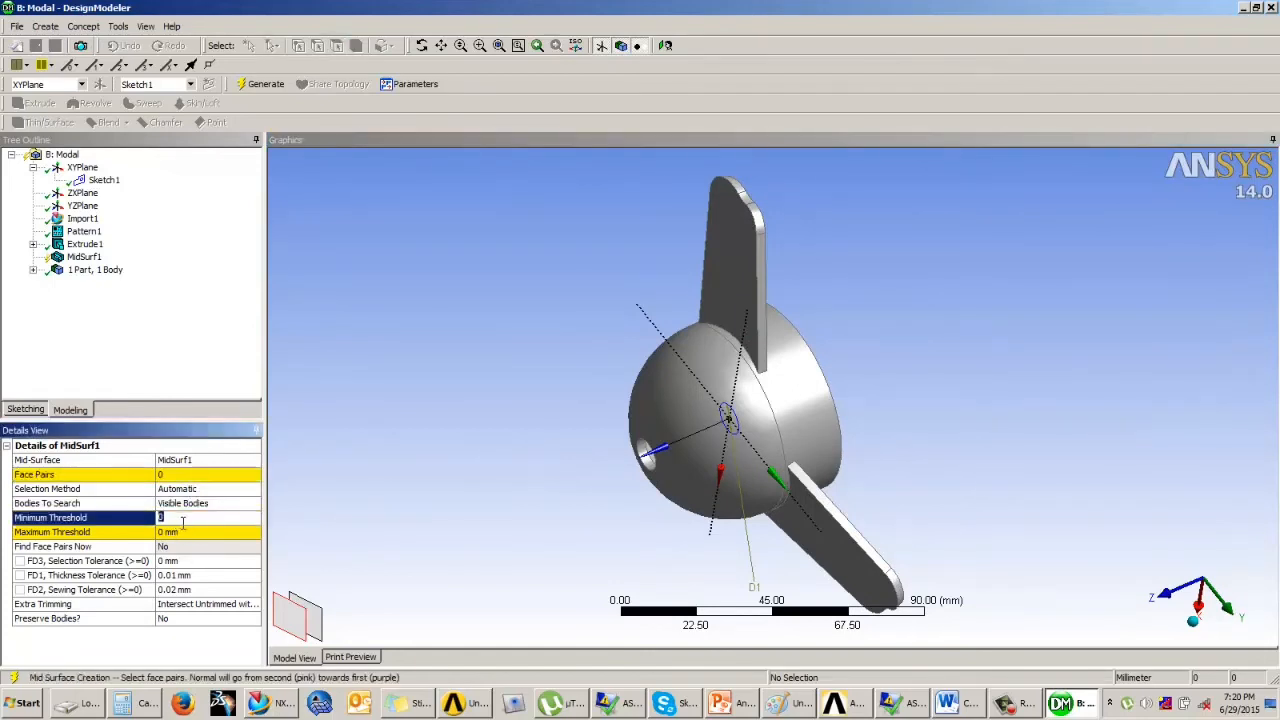
pyautogui.press('Return')
# - Try again to pair the blade's front and back faces for the mid-surface
pyautogui.click(200, 478)
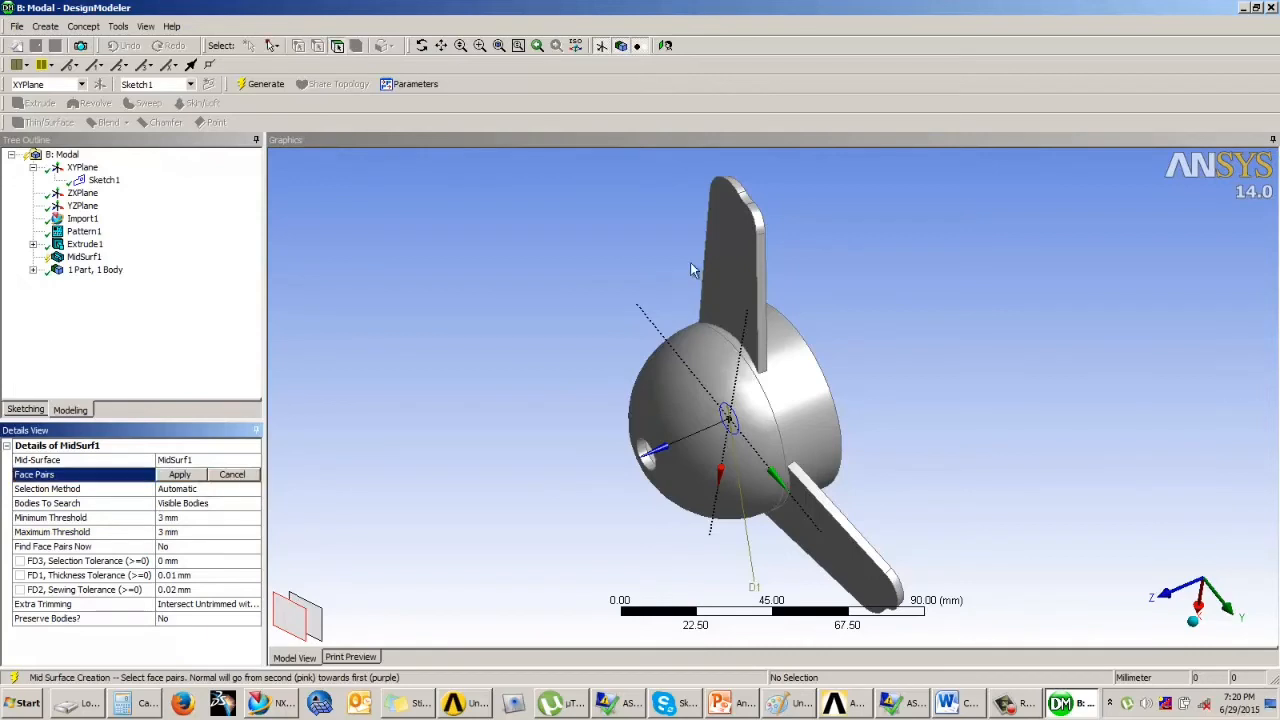
pyautogui.click(735, 275)
pyautogui.moveTo(654, 294); pyautogui.dragTo(608, 331, button='middle')
pyautogui.click(652, 318)
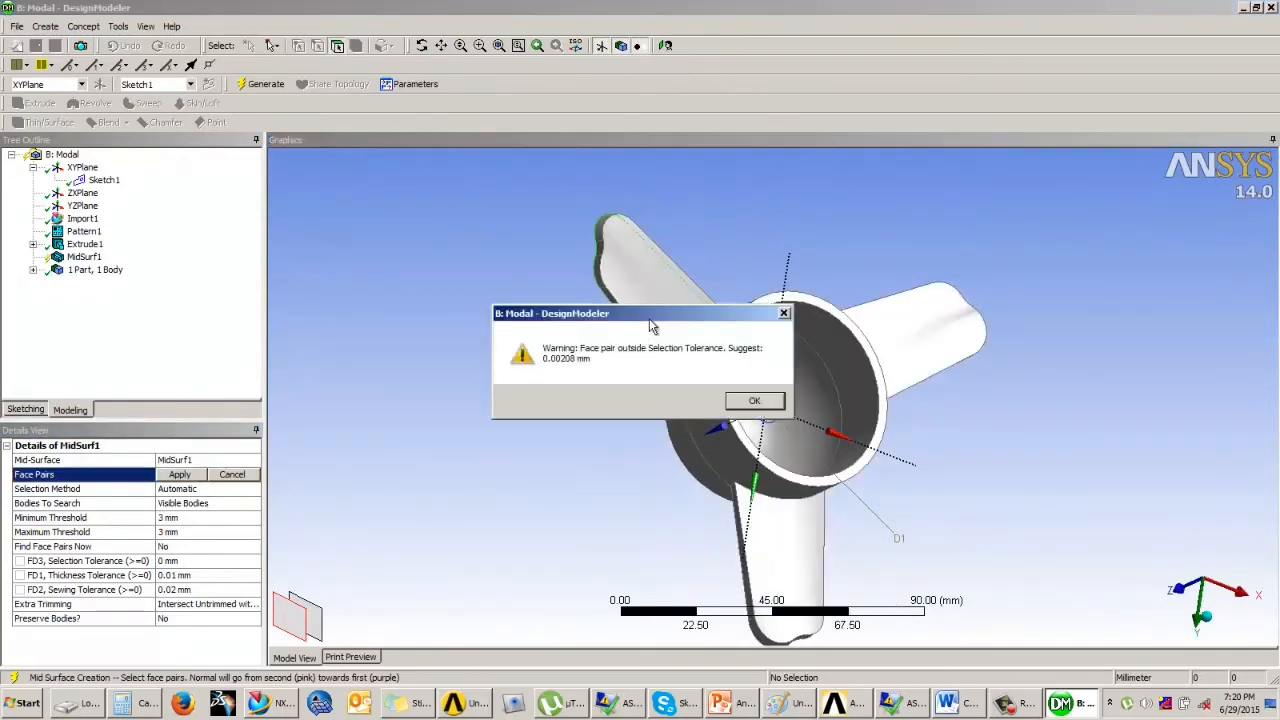
pyautogui.click(752, 401)
# - Set the mid-surface's selection tolerance and thickness tolerance to 3 mm
pyautogui.click(186, 562)
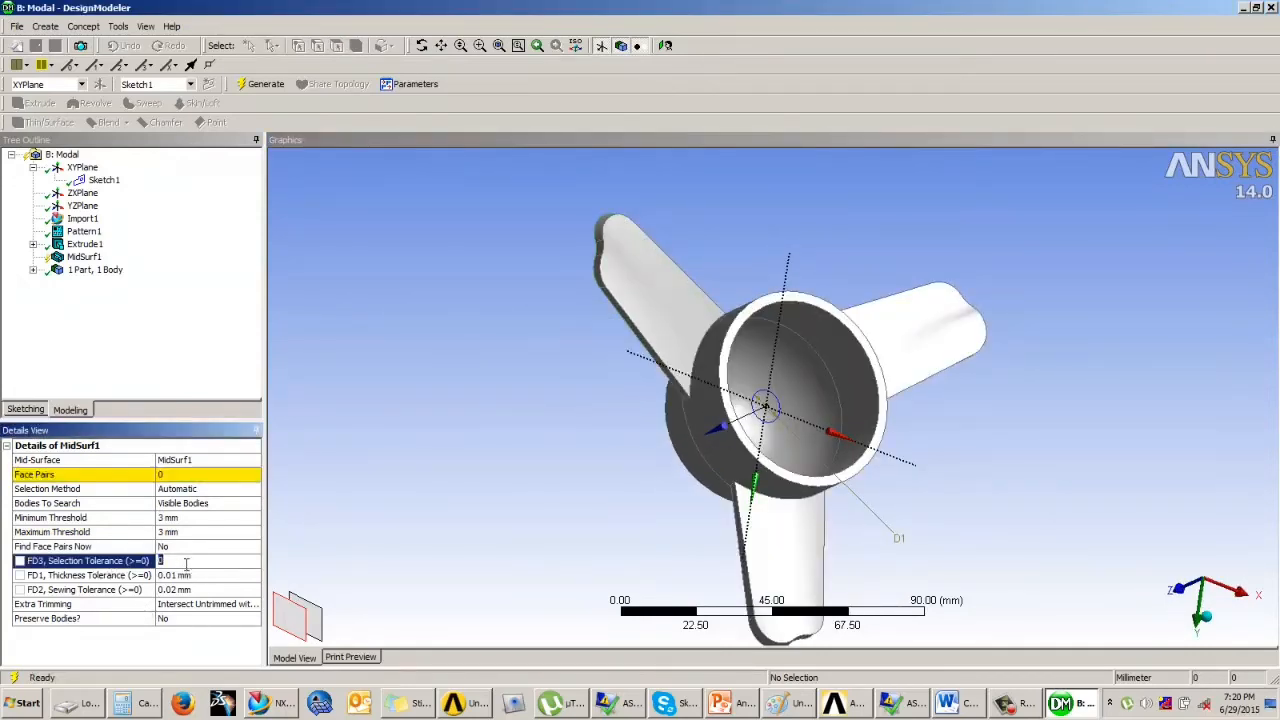
pyautogui.write('3')
pyautogui.press('Return')
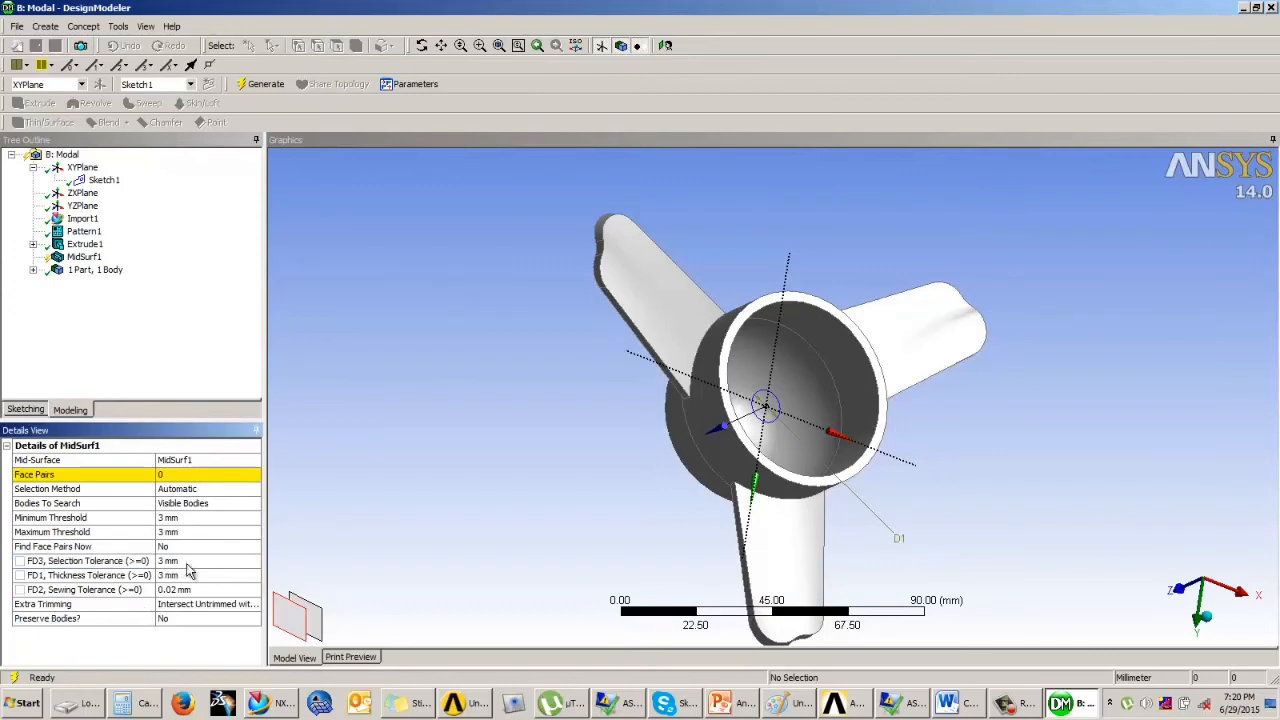
# - Select the two opposite large faces of one blade as the mid-surface's first face pair
pyautogui.click(198, 478)
pyautogui.moveTo(623, 323); pyautogui.dragTo(998, 296, button='middle')
pyautogui.click(695, 301)
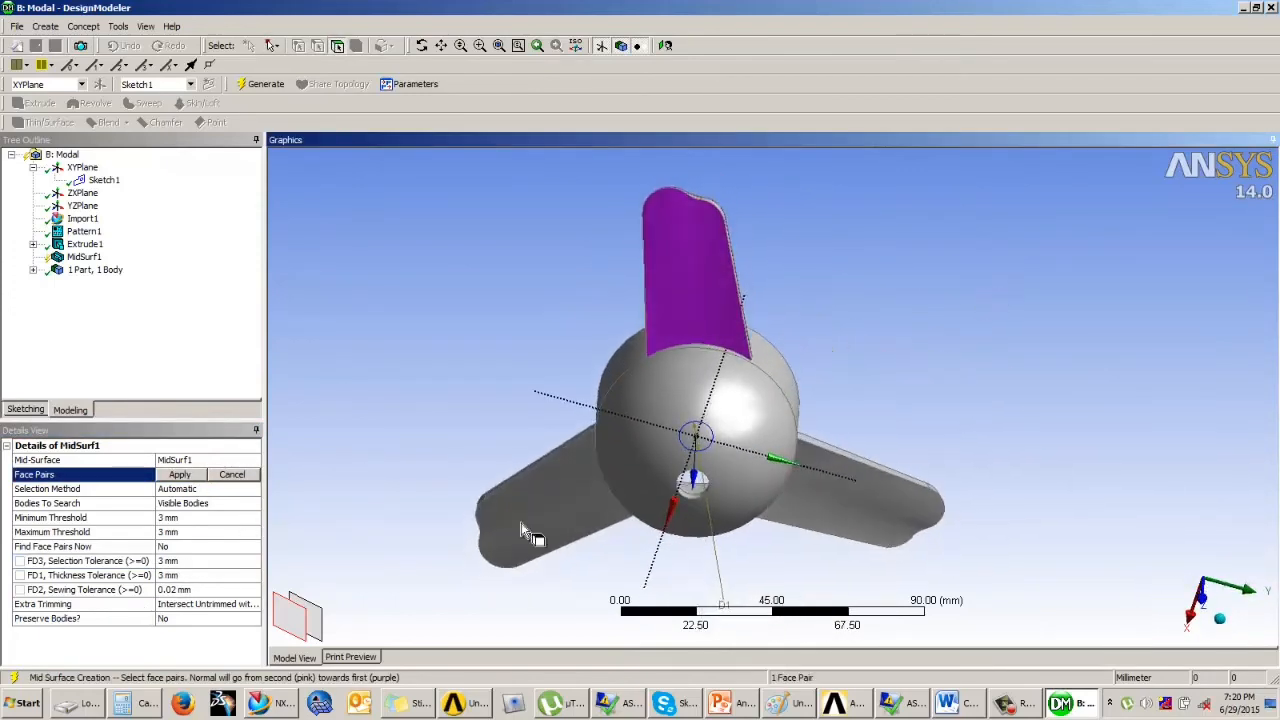
# - Find the remaining face pairs automatically, generate the mid-surface and inspect the resulting rotor surfaces
pyautogui.click(212, 549)
pyautogui.click(254, 547)
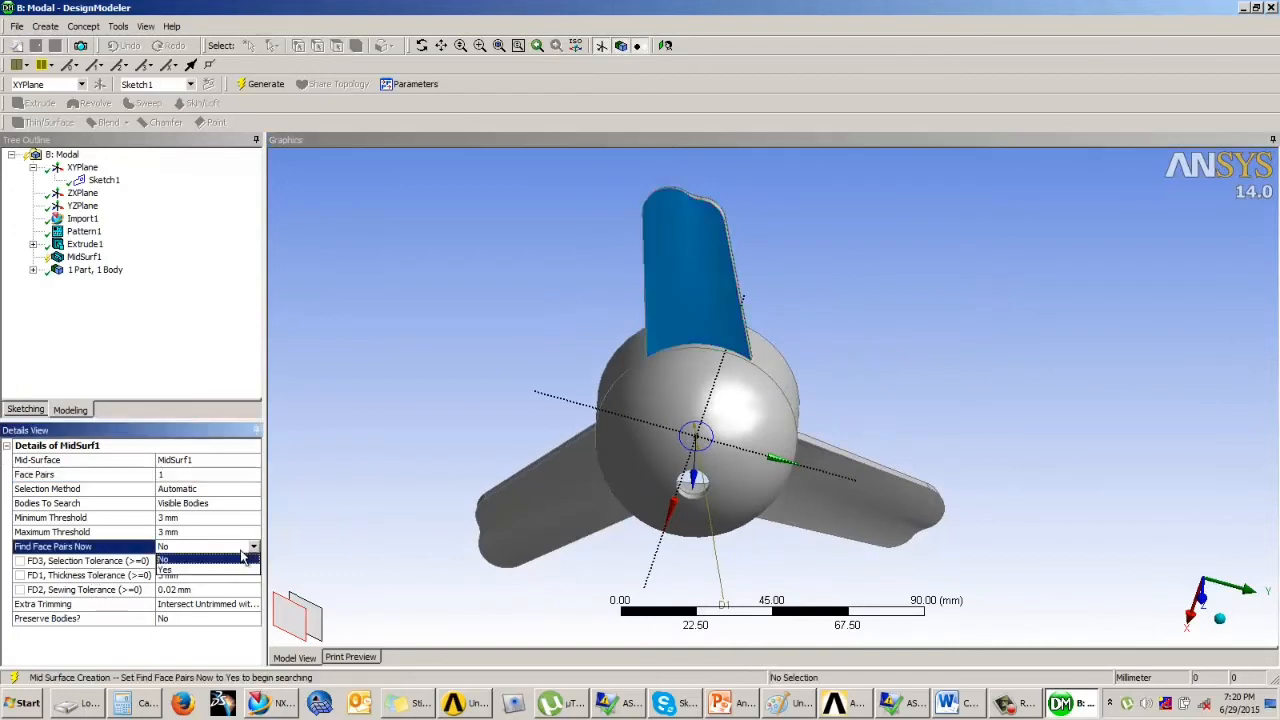
pyautogui.click(184, 571)
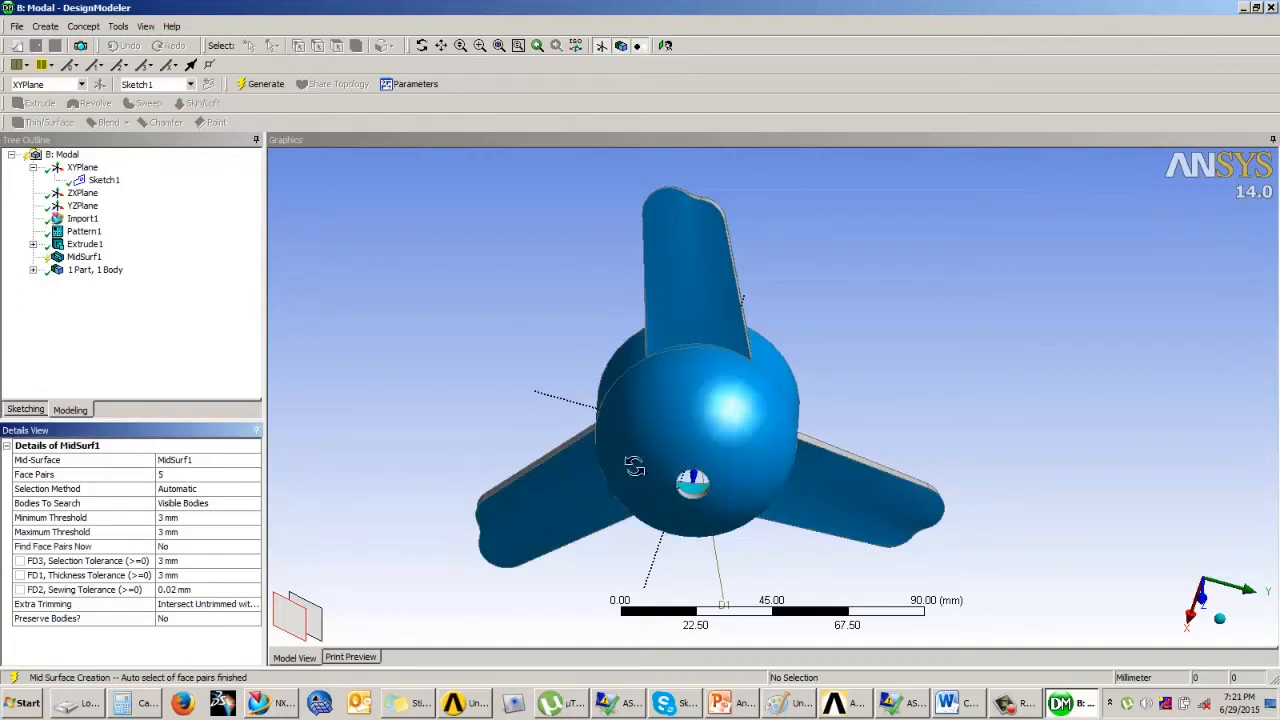
pyautogui.moveTo(634, 463); pyautogui.dragTo(507, 481, button='middle')
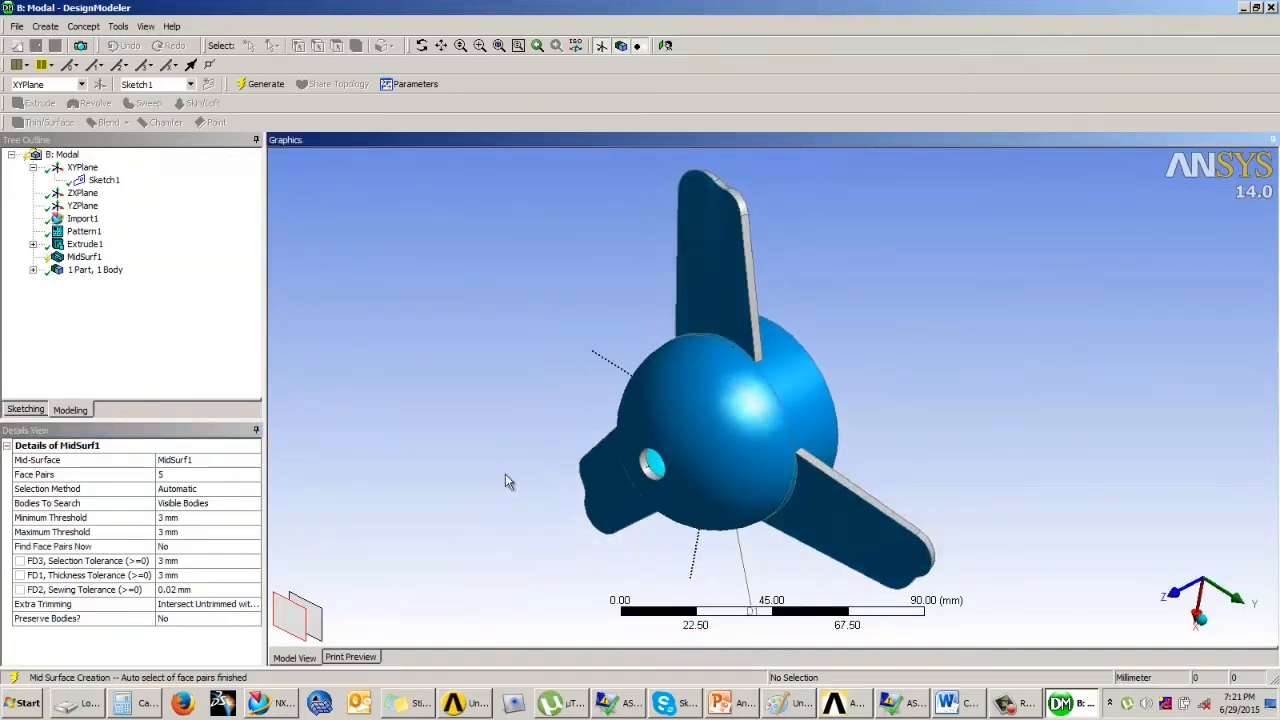
pyautogui.click(281, 85)
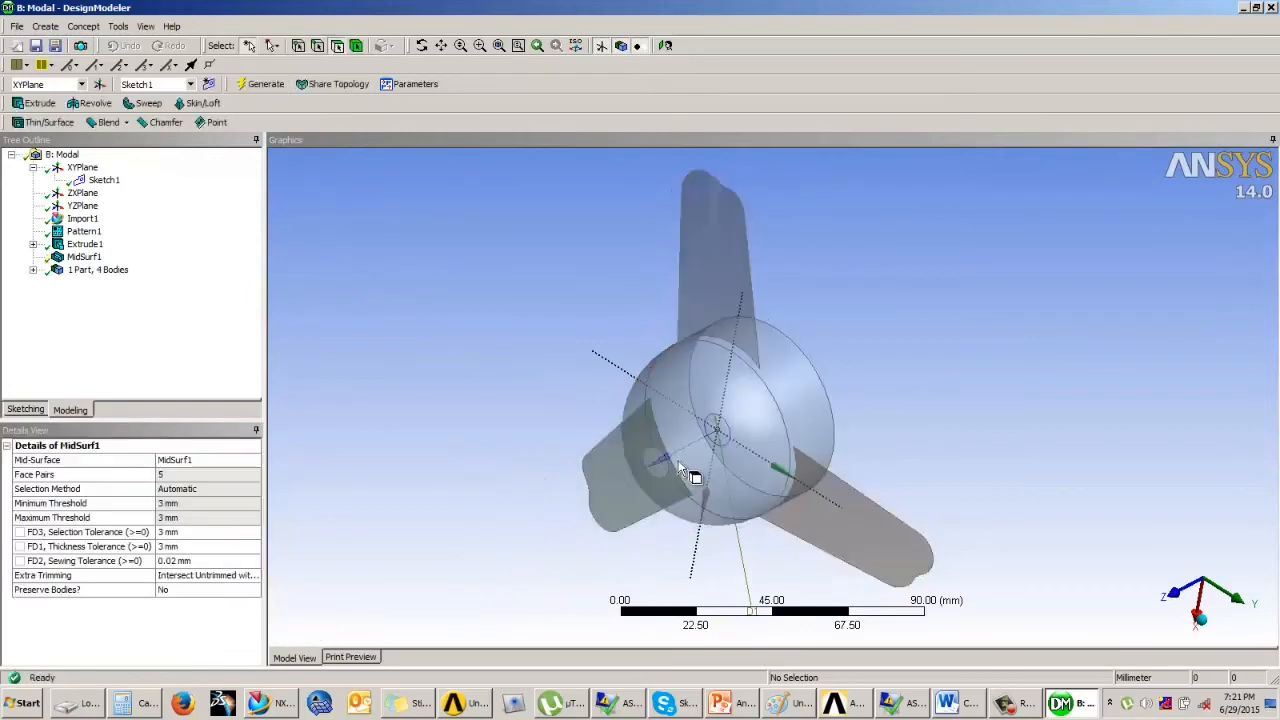
pyautogui.moveTo(882, 433); pyautogui.dragTo(1133, 408, button='middle')
pyautogui.moveTo(772, 404); pyautogui.dragTo(736, 376, button='middle')
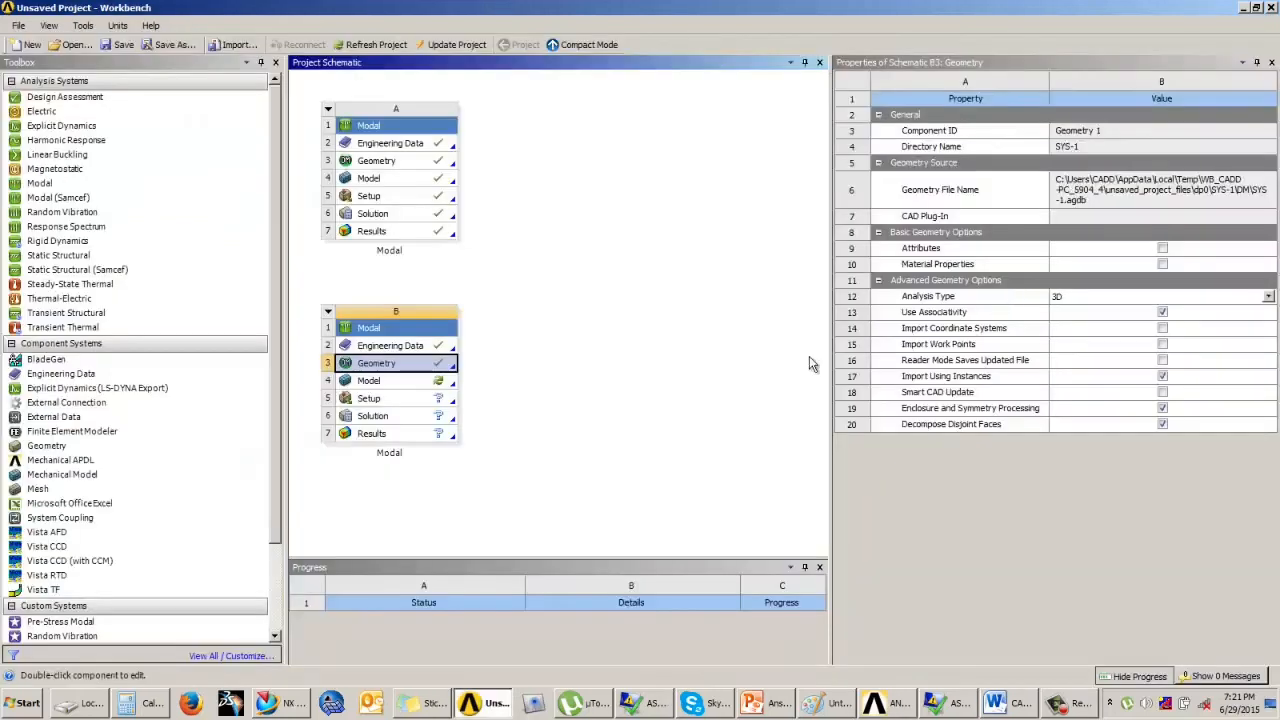
# - Open the second modal system's model in Mechanical and list the surface bodies of the rotor part
pyautogui.doubleClick(410, 381)
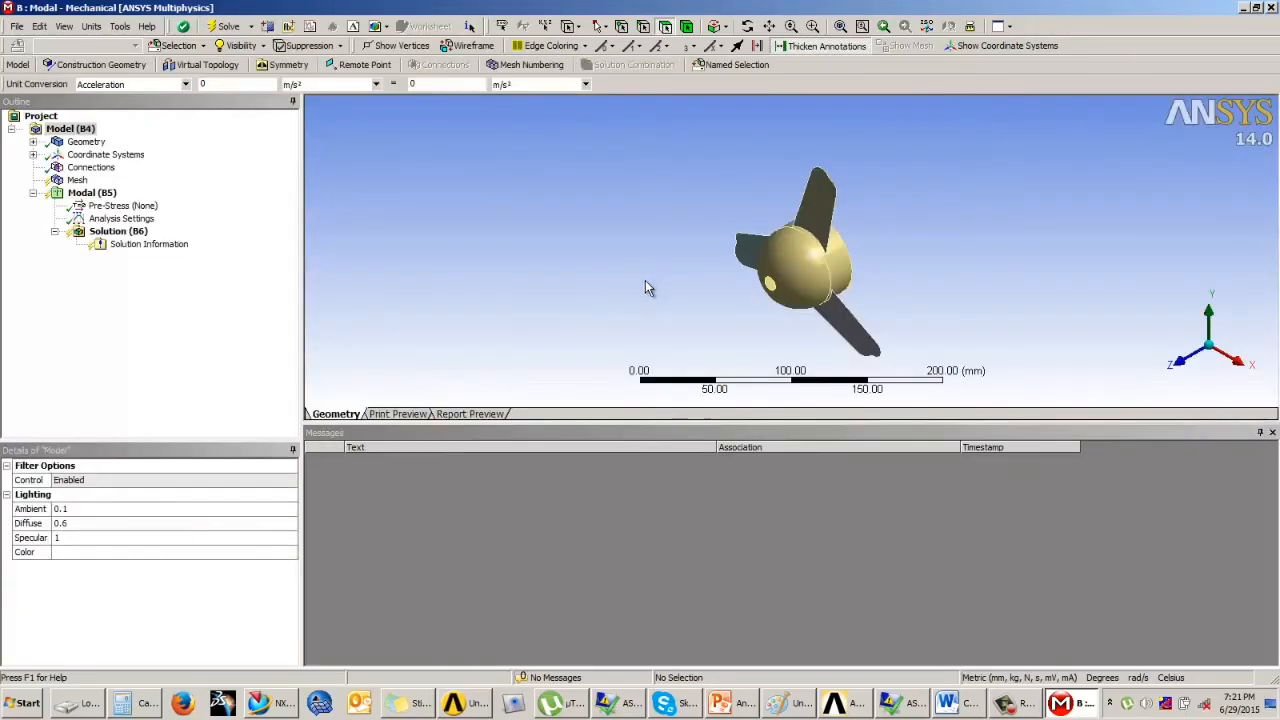
pyautogui.moveTo(705, 301); pyautogui.dragTo(790, 300, button='middle')
pyautogui.scroll(2, 763, 290)
pyautogui.click(33, 141)
pyautogui.click(106, 155)
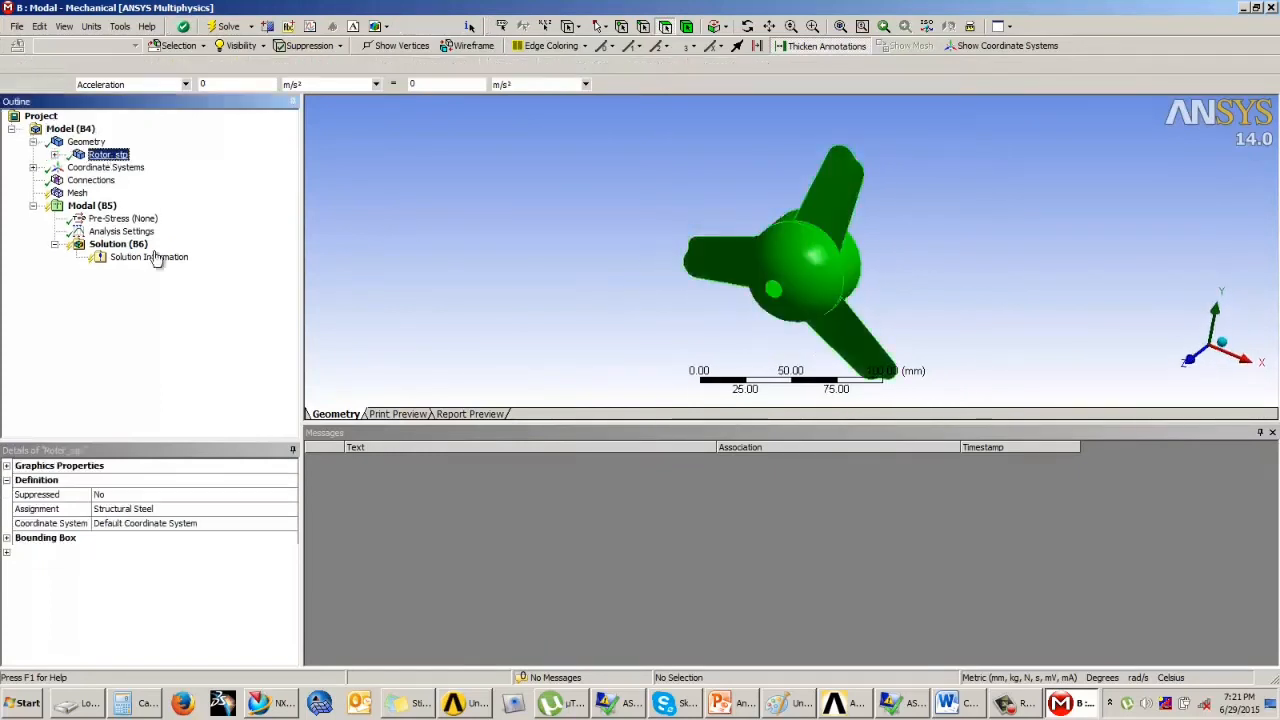
pyautogui.click(54, 155)
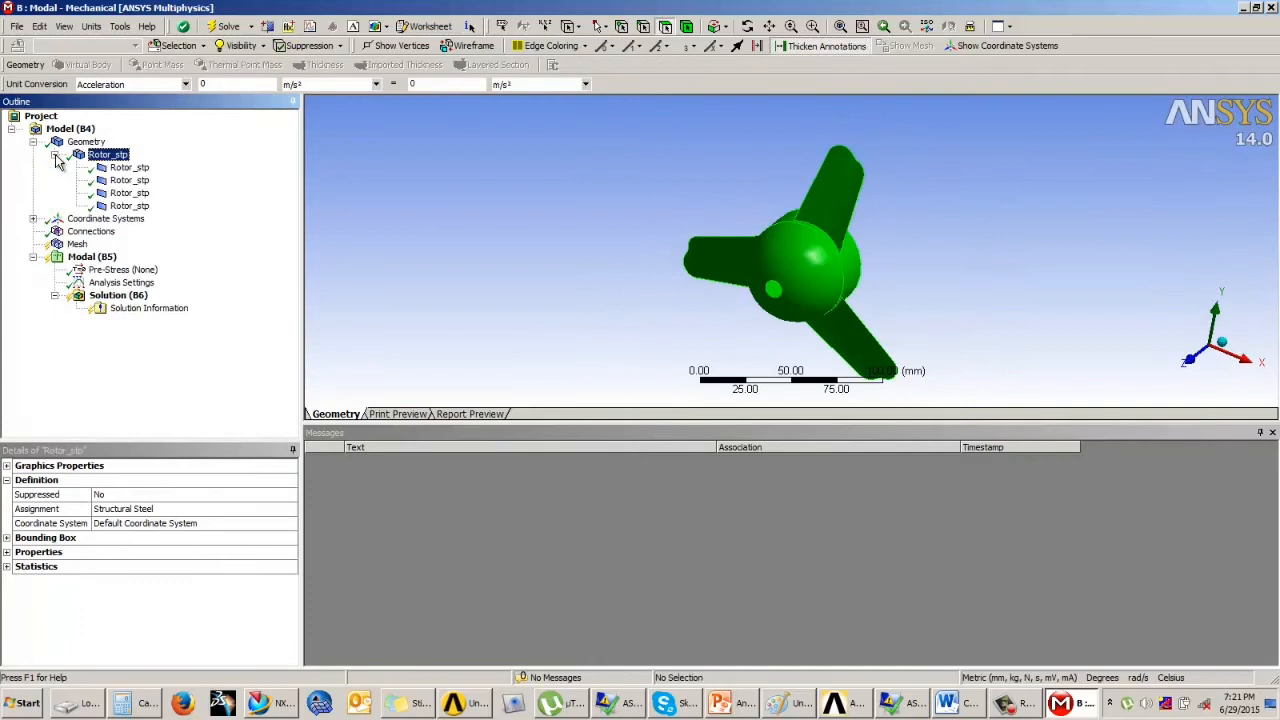
# - Assign Polyethylene as the material of all four rotor surface bodies together
pyautogui.click(129, 167)
pyautogui.keyDown('ctrl'); pyautogui.click(129, 180); pyautogui.keyUp('ctrl')
pyautogui.keyDown('ctrl'); pyautogui.click(129, 193); pyautogui.keyUp('ctrl')
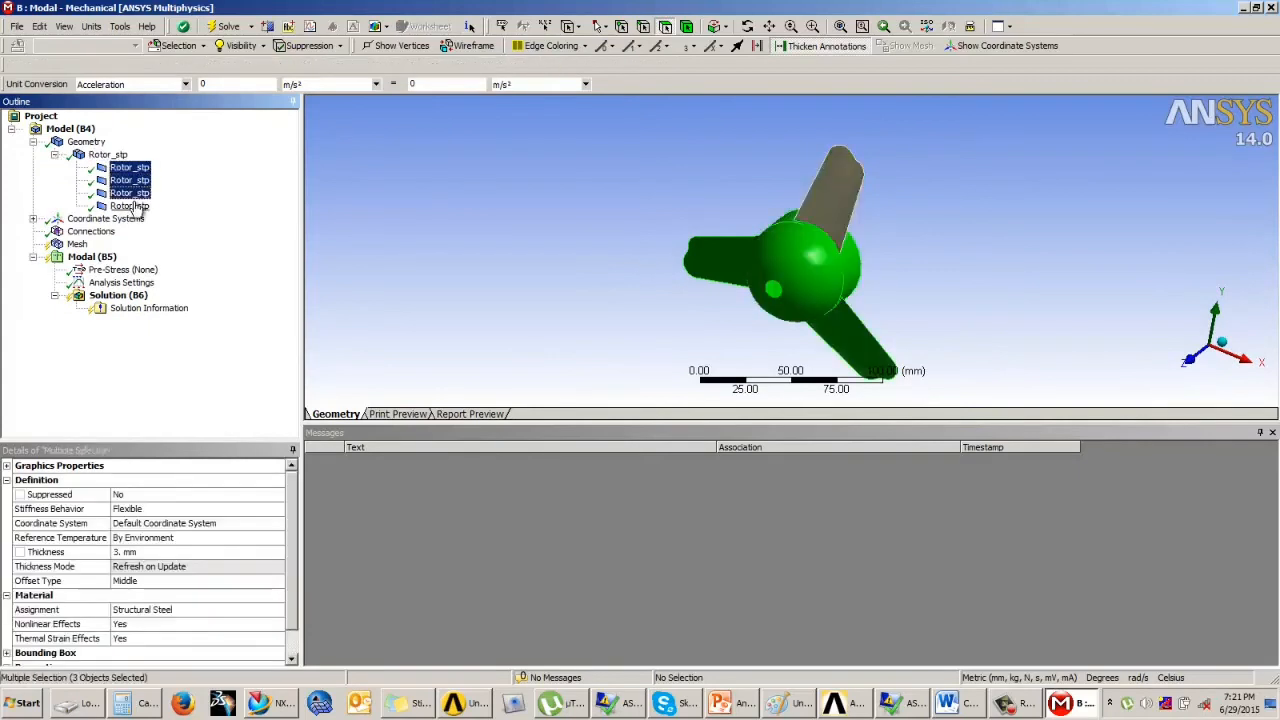
pyautogui.keyDown('ctrl'); pyautogui.click(129, 205); pyautogui.keyUp('ctrl')
pyautogui.click(196, 612)
pyautogui.click(282, 612)
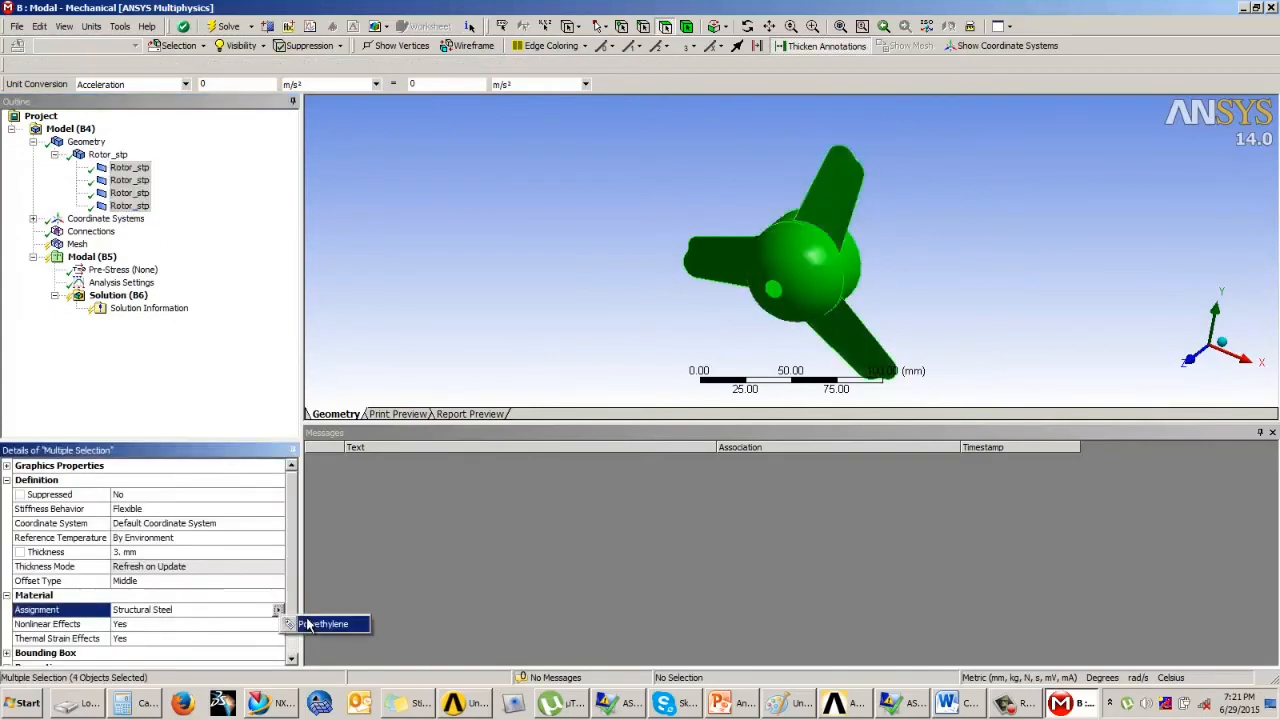
pyautogui.click(328, 625)
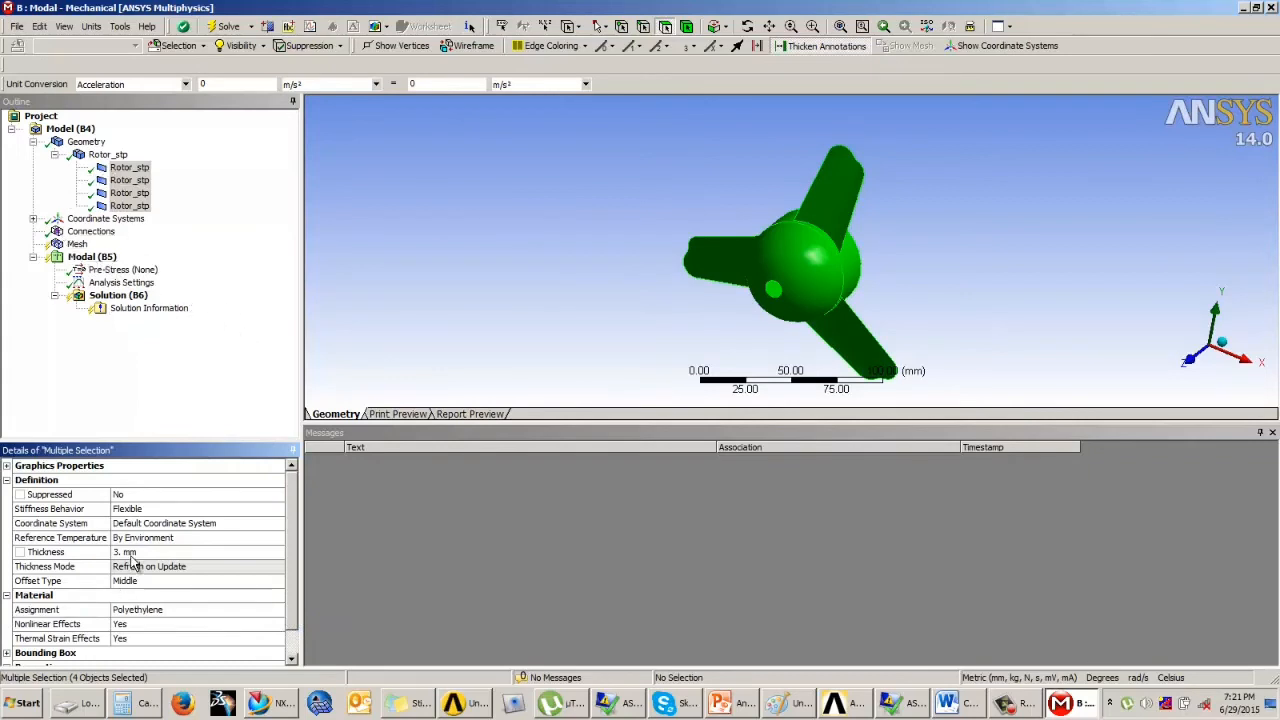
pyautogui.click(169, 411)
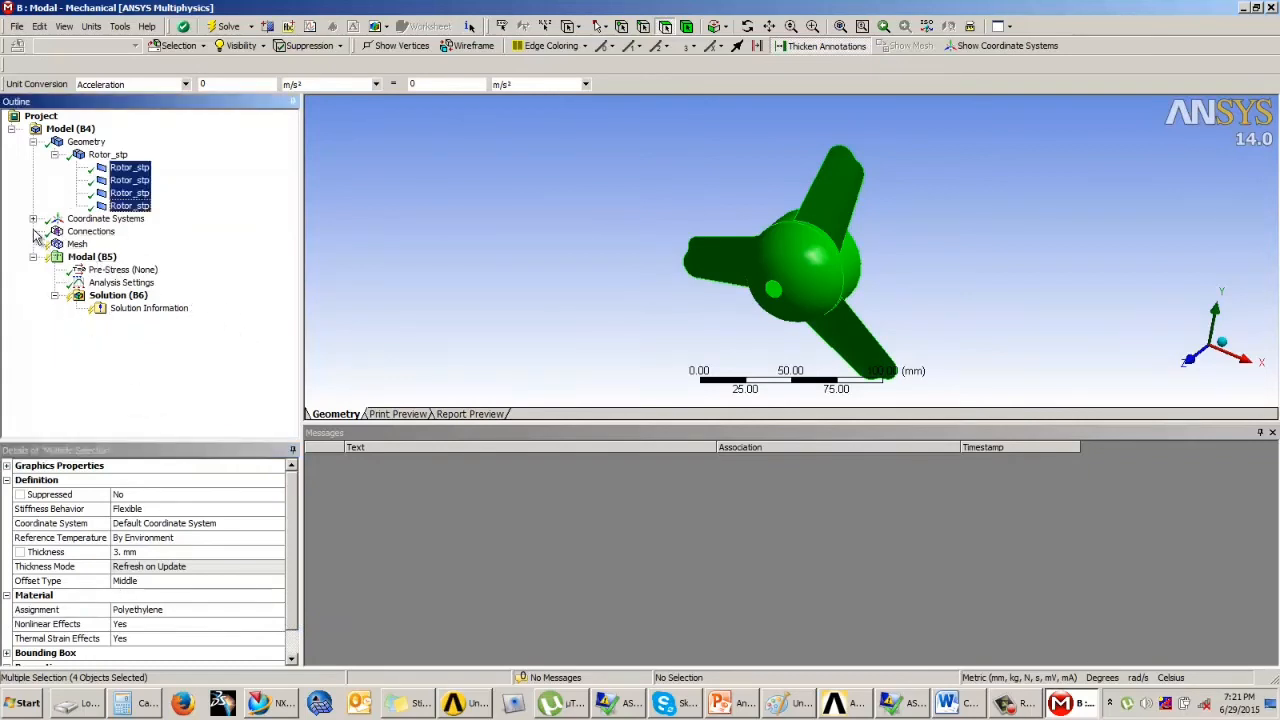
# - Mesh the rotor with the advanced size function set to On: Proximity and Curvature, and inspect the elements around the hub and blades
pyautogui.click(76, 245)
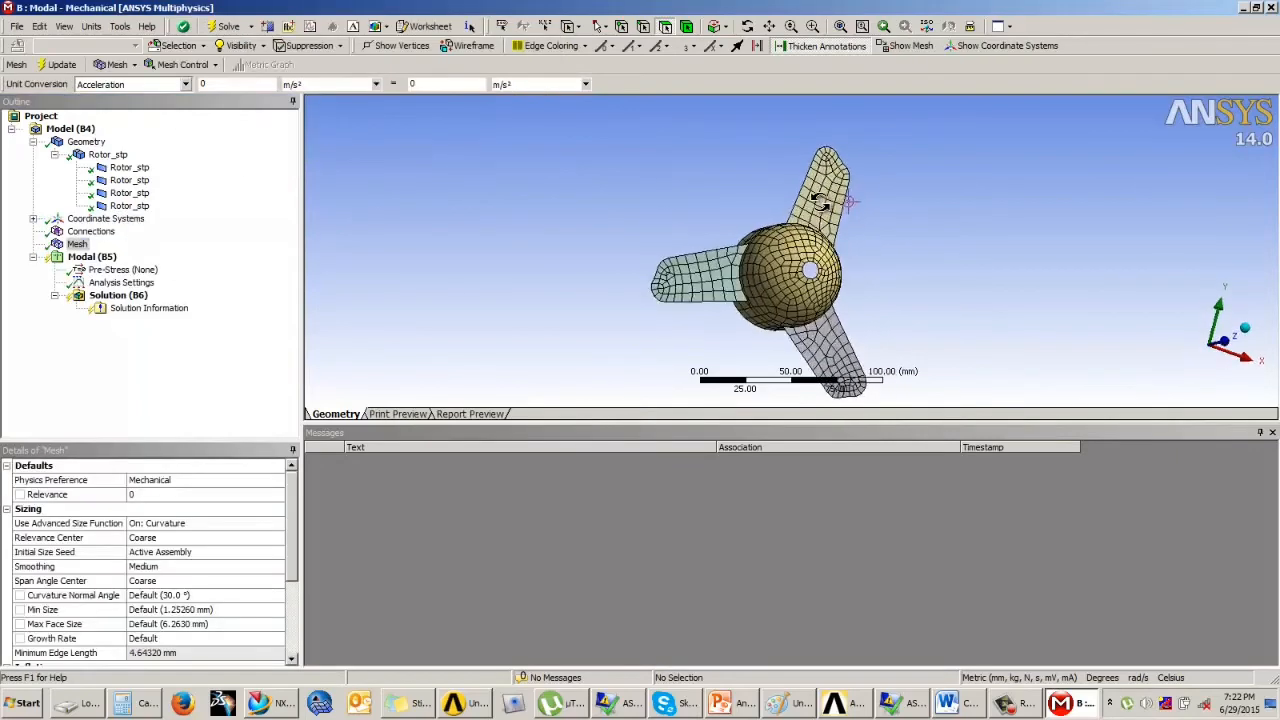
pyautogui.click(242, 524)
pyautogui.click(278, 523)
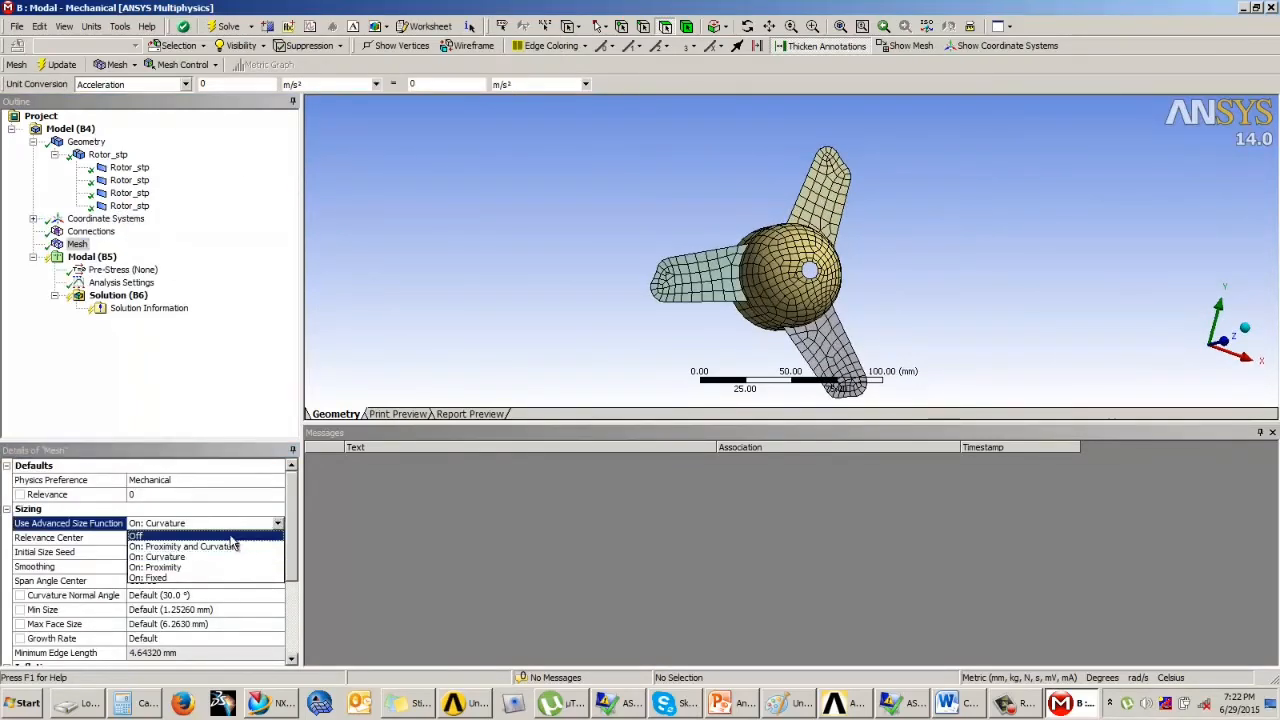
pyautogui.click(193, 548)
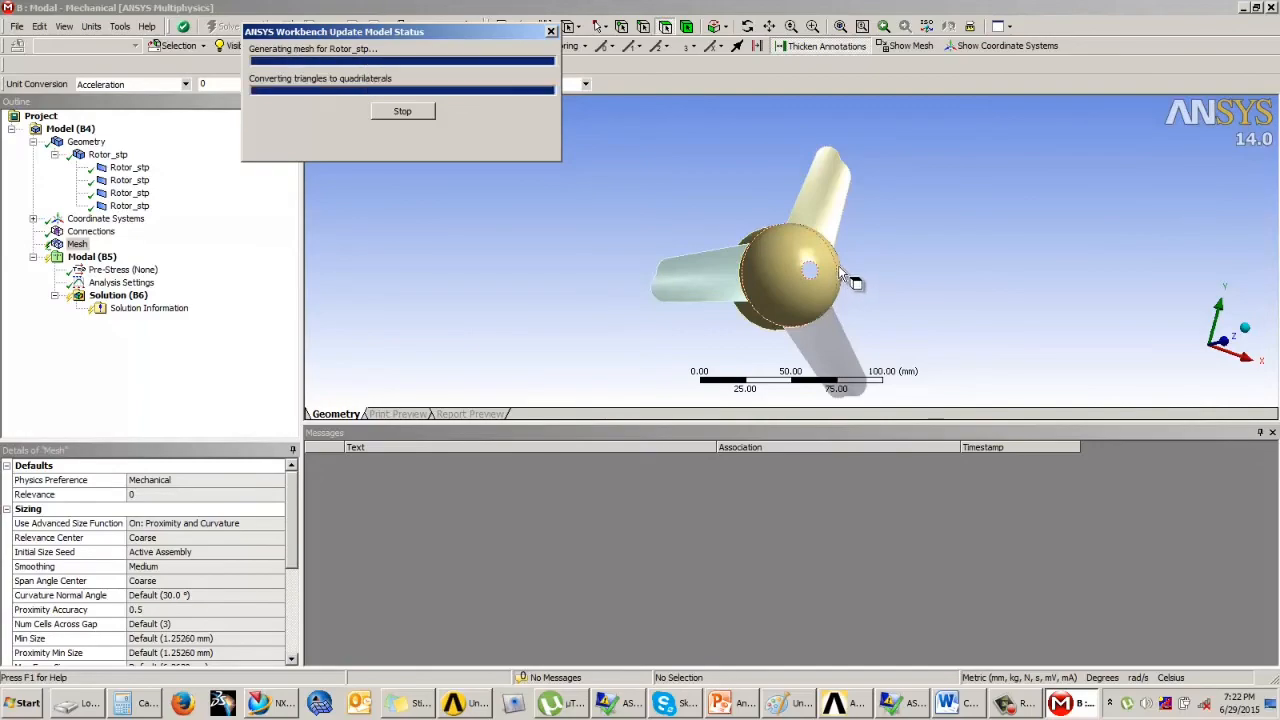
pyautogui.moveTo(872, 307); pyautogui.dragTo(906, 277, button='middle')
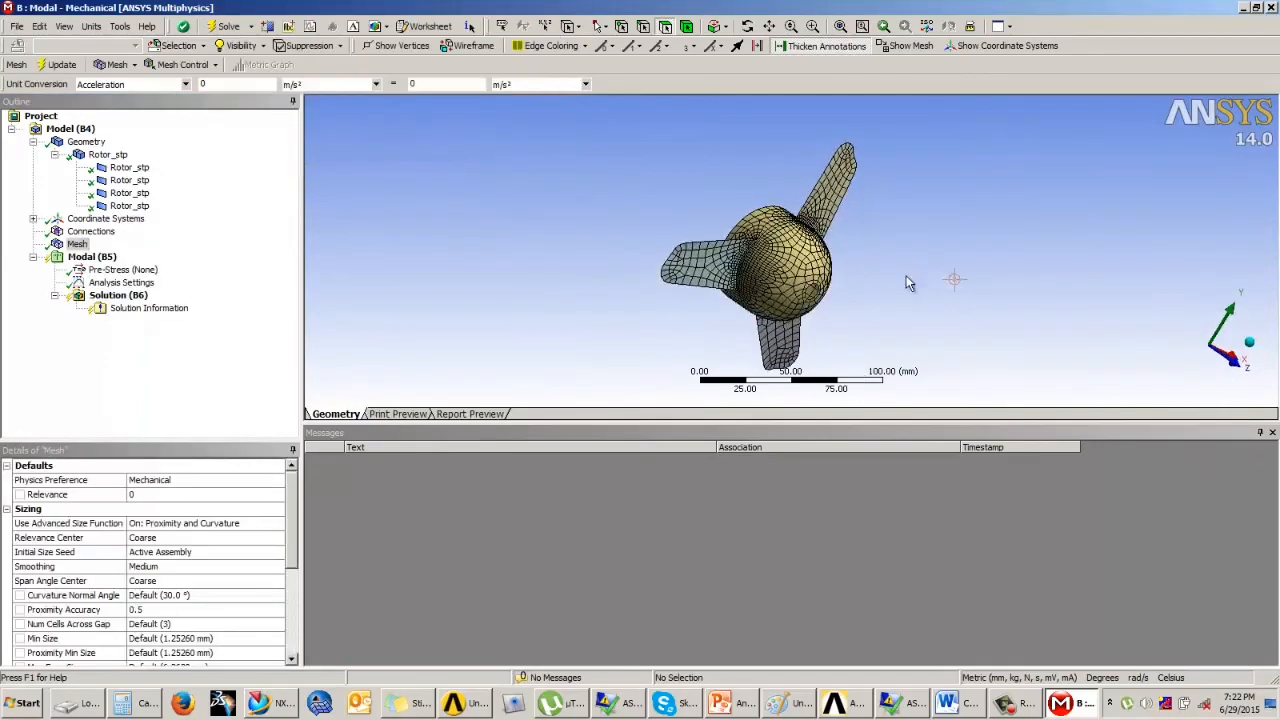
pyautogui.scroll(5, 803, 266)
pyautogui.moveTo(751, 271); pyautogui.dragTo(860, 212, button='middle')
pyautogui.scroll(-3, 600, 300)
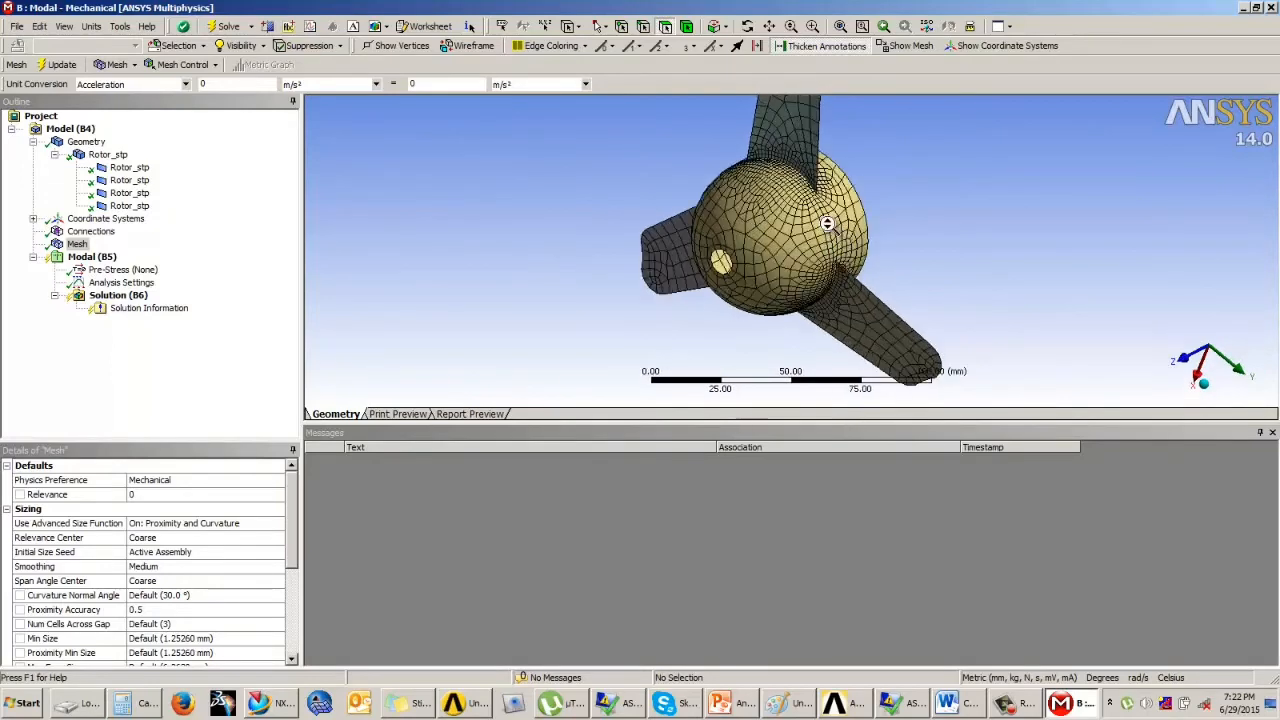
# - Set the maximum number of modes to find to 10 in the modal analysis settings
pyautogui.click(90, 257)
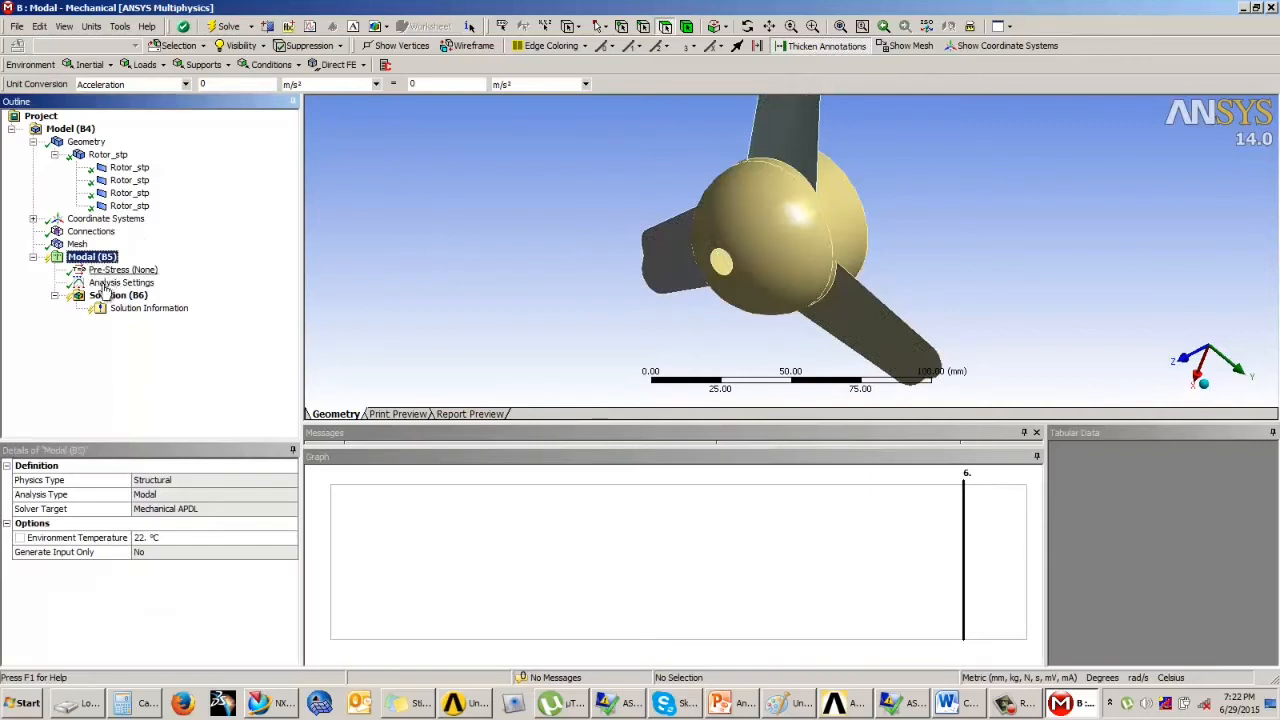
pyautogui.click(120, 284)
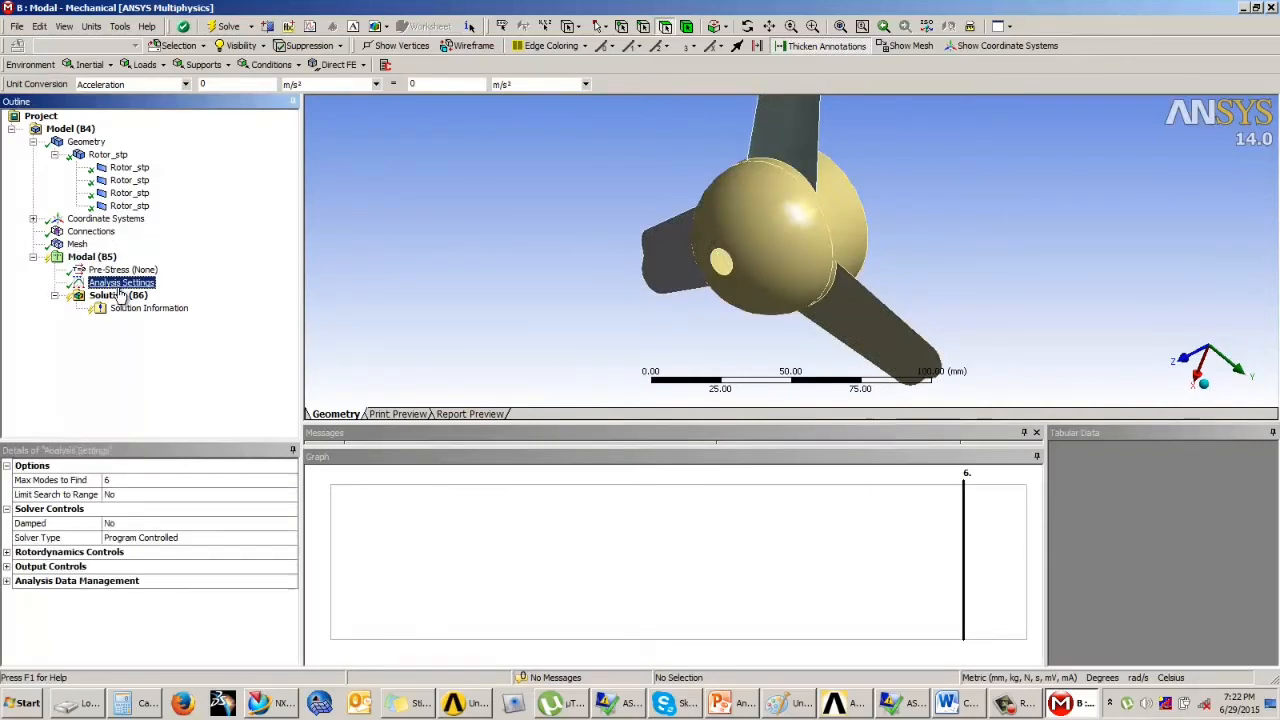
pyautogui.click(110, 481)
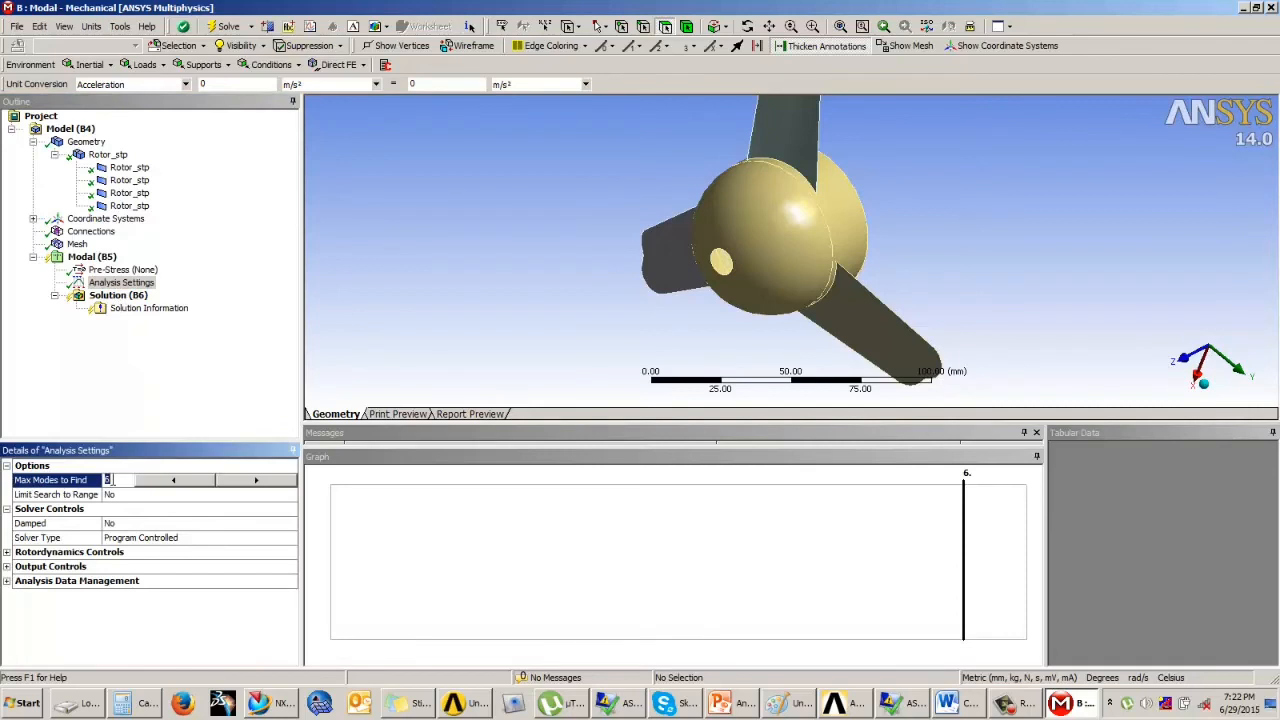
pyautogui.write('10')
pyautogui.press('Return')
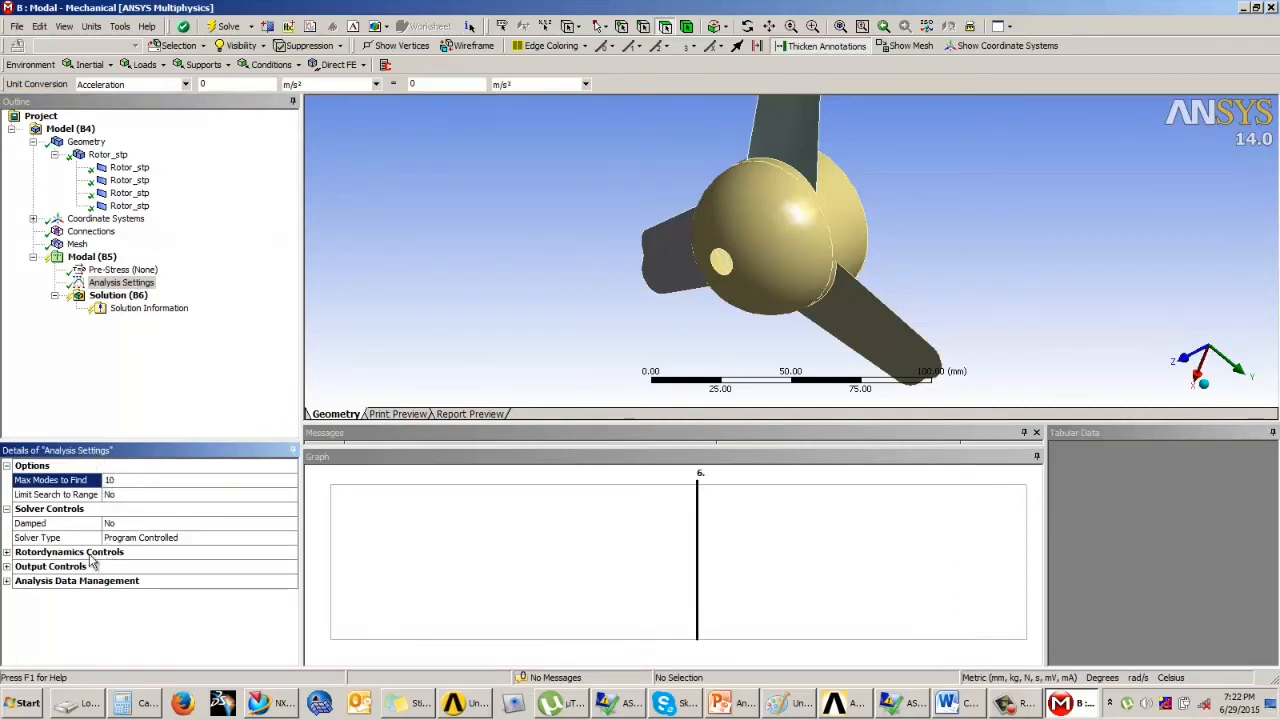
pyautogui.click(87, 367)
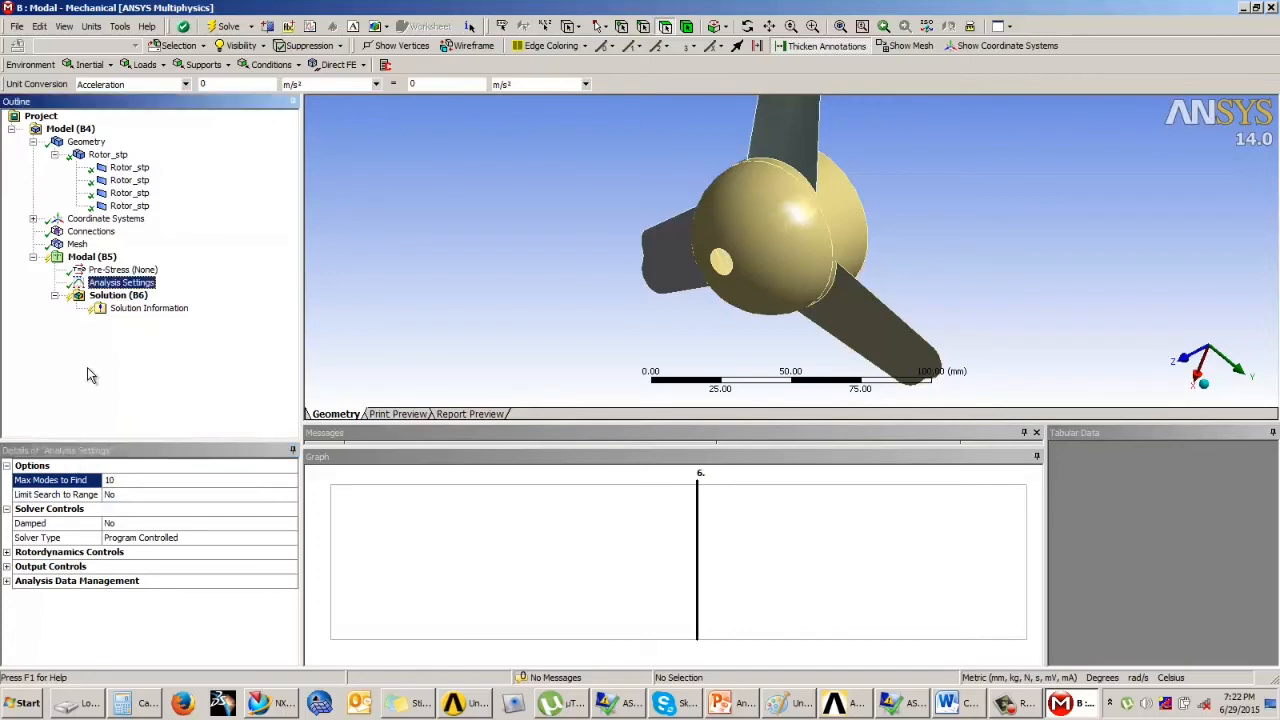
# - Add a fixed support to the modal analysis on the circular edge of the hub hole
pyautogui.click(78, 262)
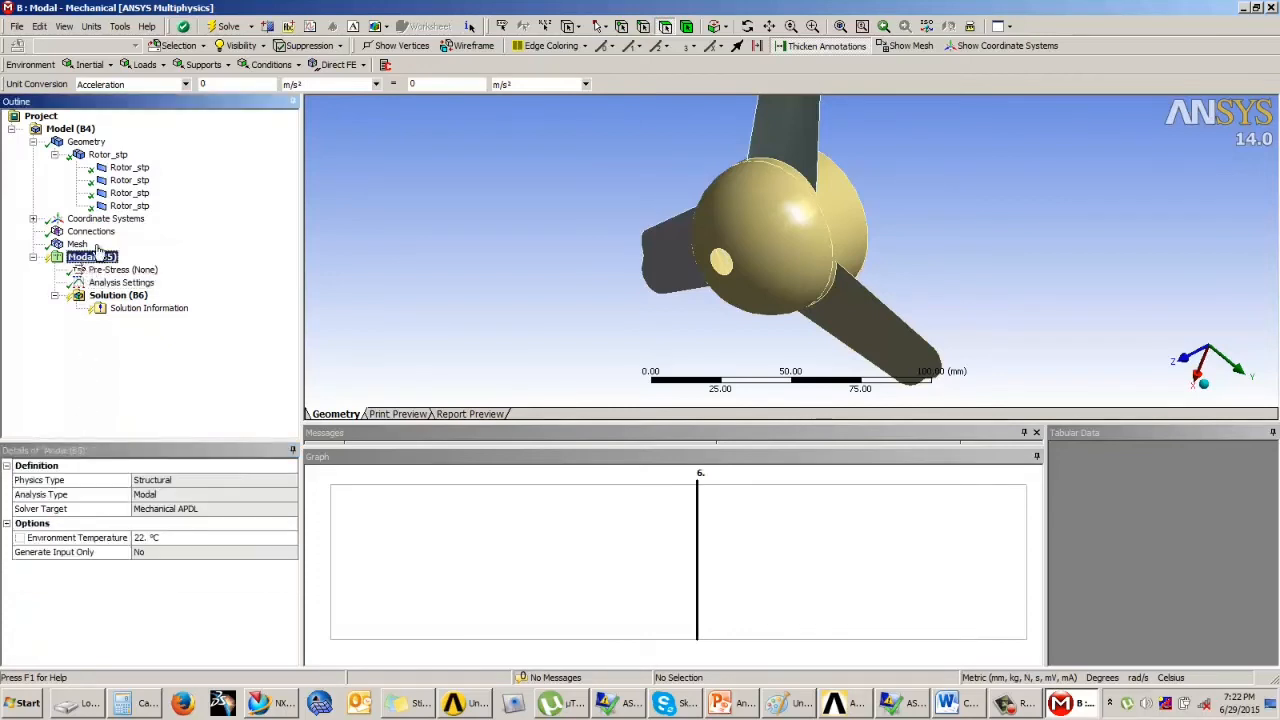
pyautogui.click(202, 64)
pyautogui.click(212, 84)
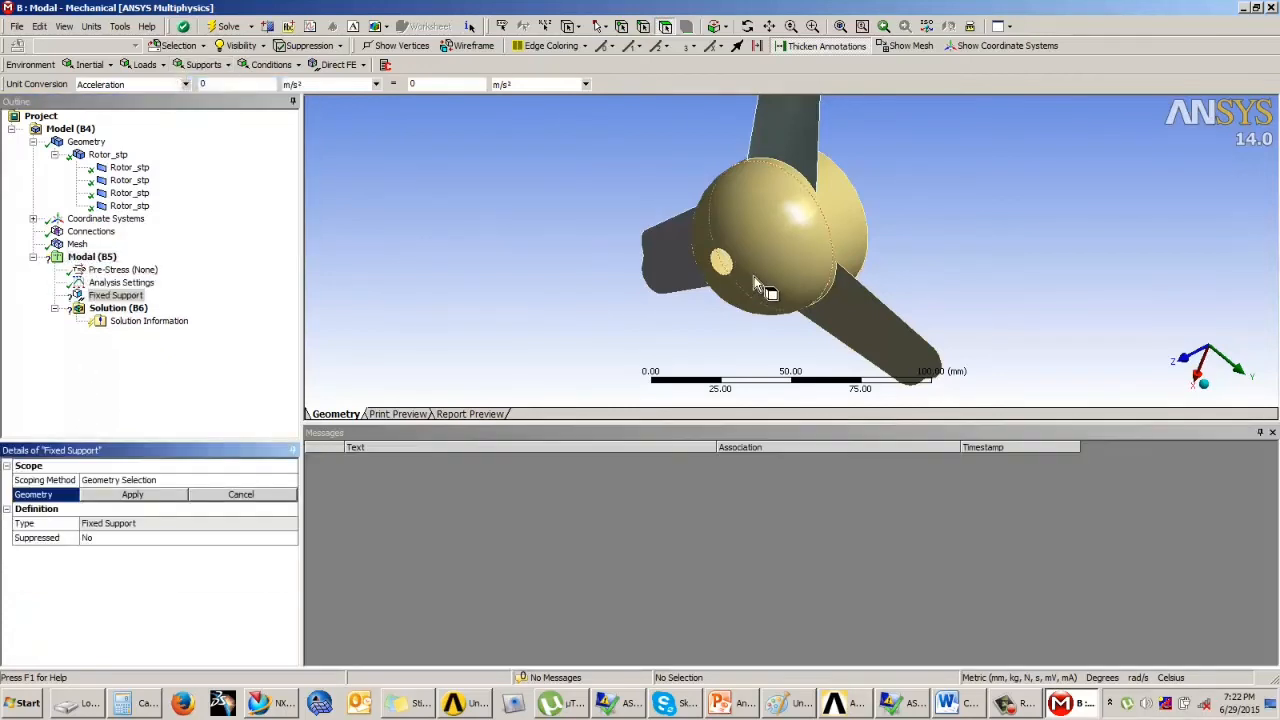
pyautogui.click(621, 26)
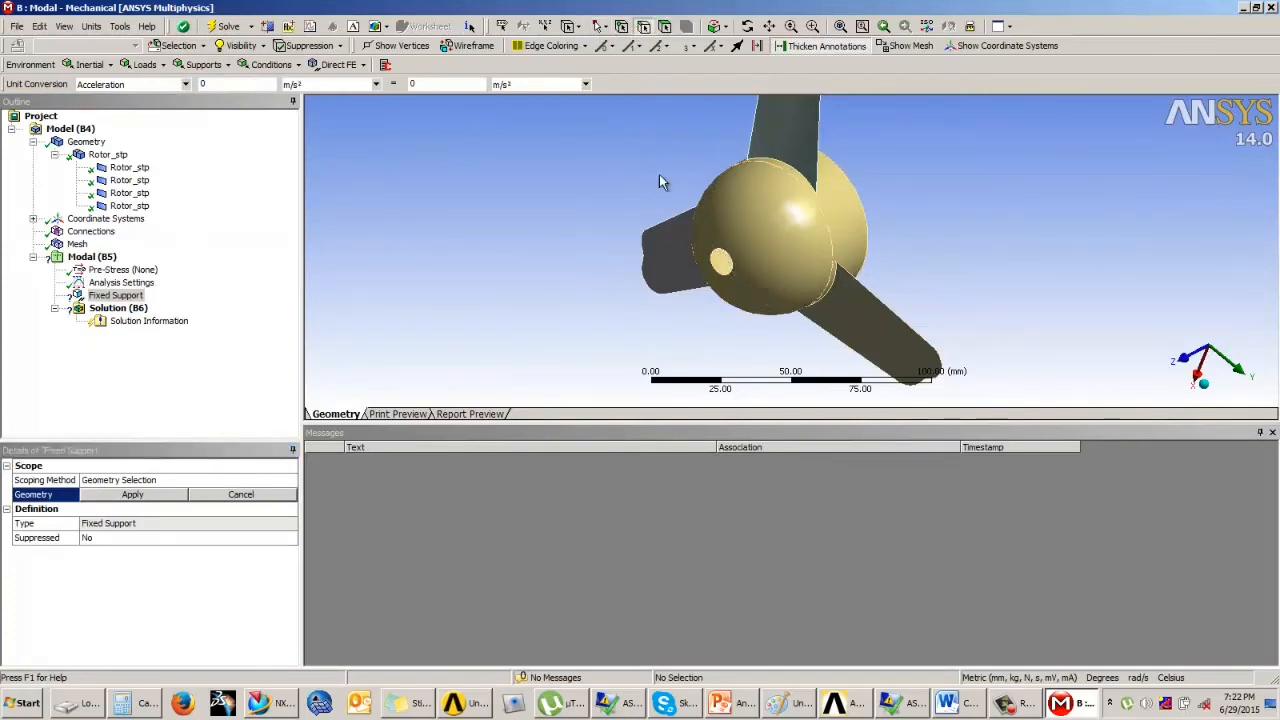
pyautogui.click(709, 262)
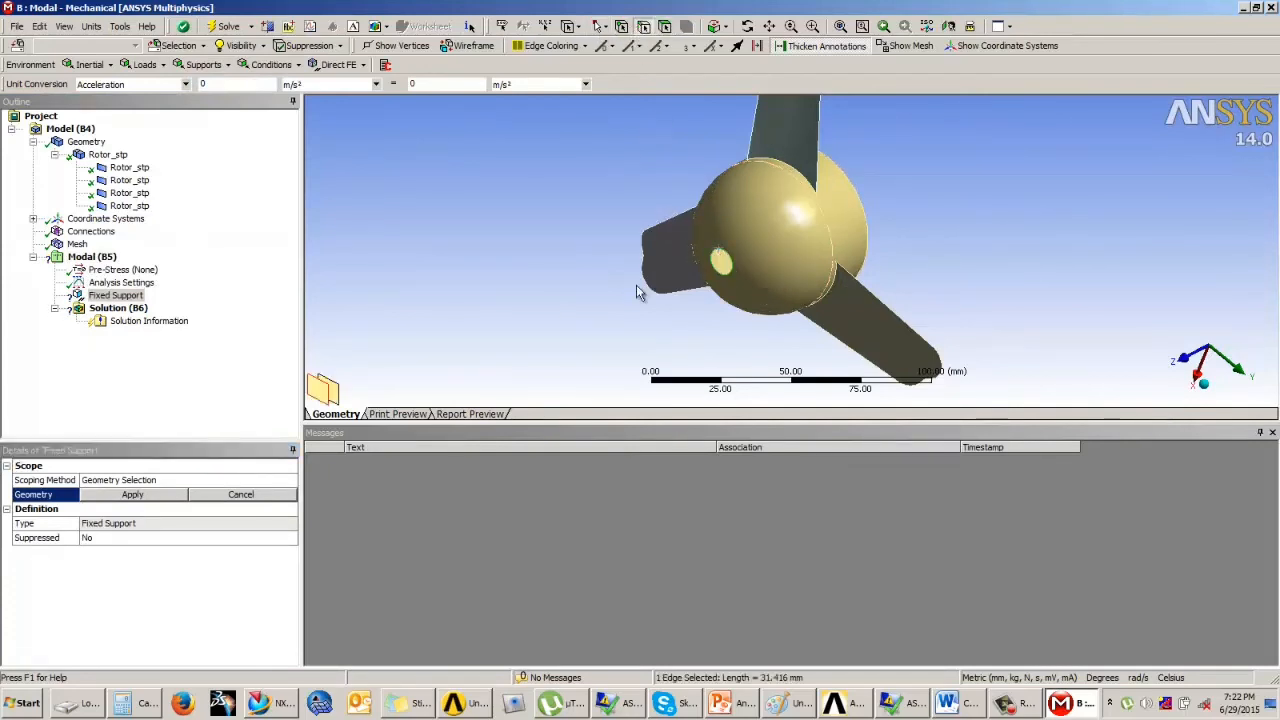
pyautogui.click(141, 500)
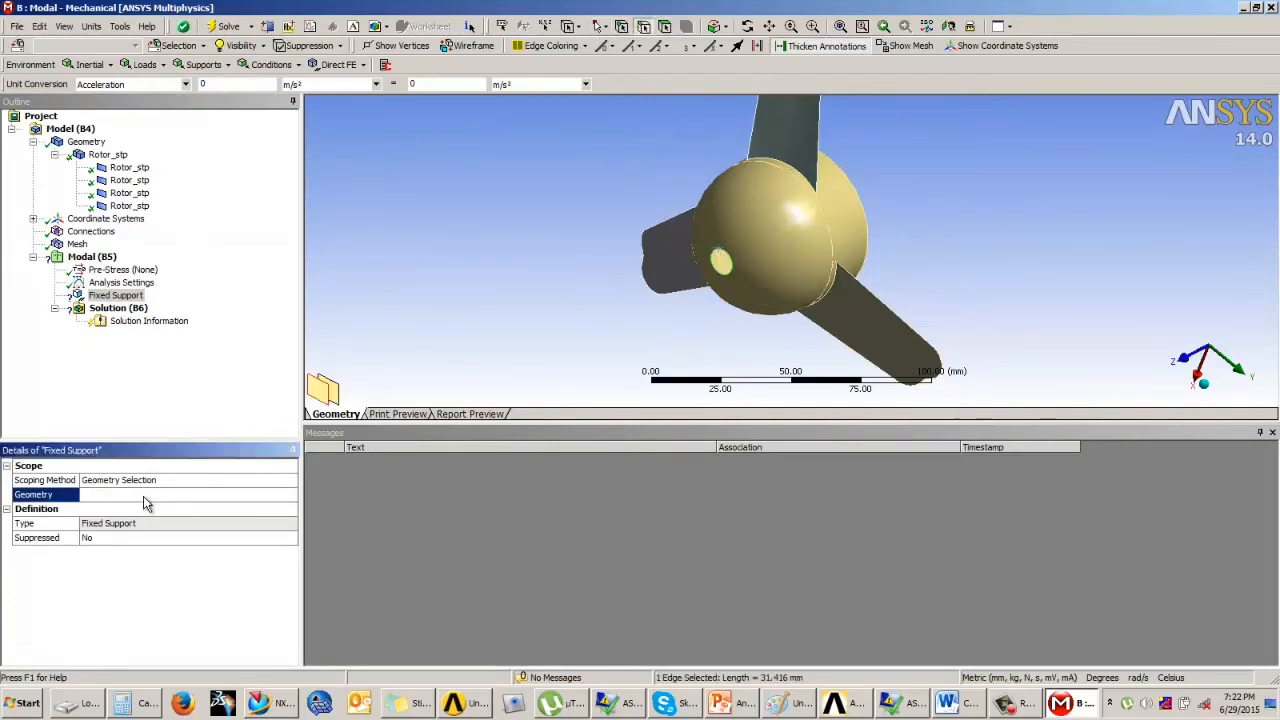
# - Solve the modal analysis of the rotor
pyautogui.click(116, 309)
pyautogui.rightClick(118, 315)
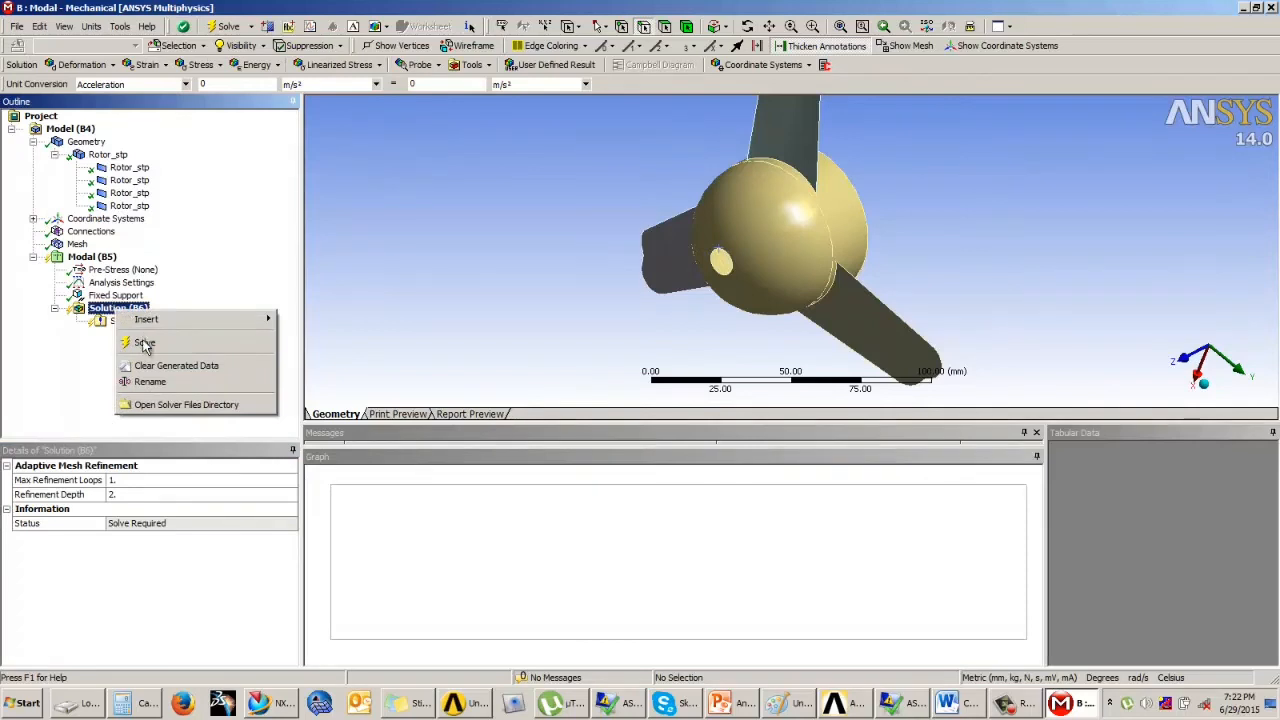
pyautogui.click(145, 343)
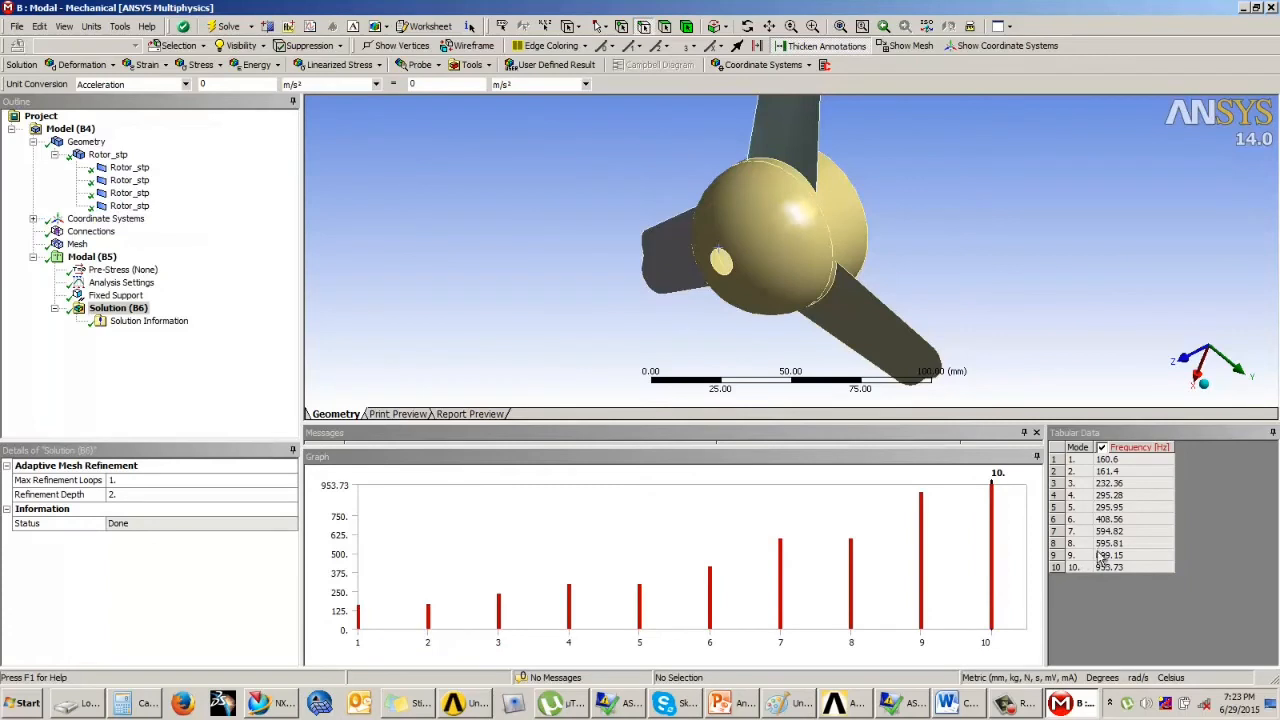
# - Create total deformation mode shape results for all ten computed frequencies and evaluate them
pyautogui.click(1110, 461)
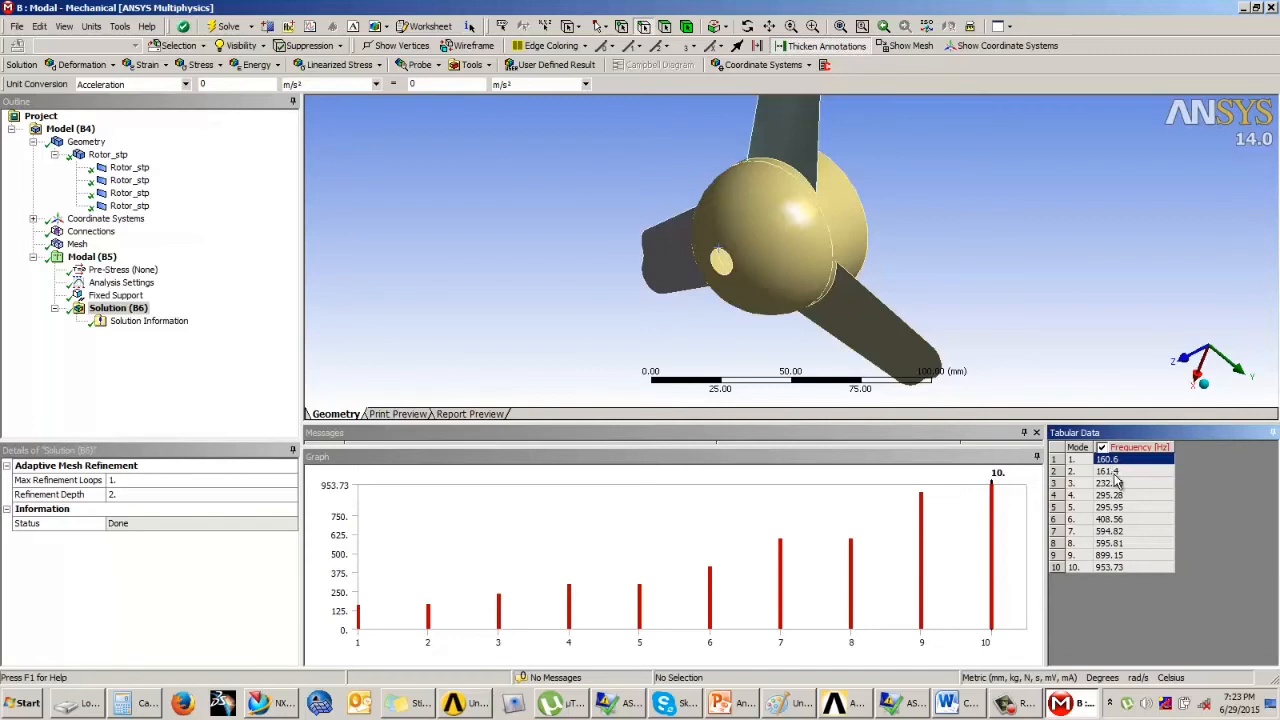
pyautogui.rightClick(1114, 512)
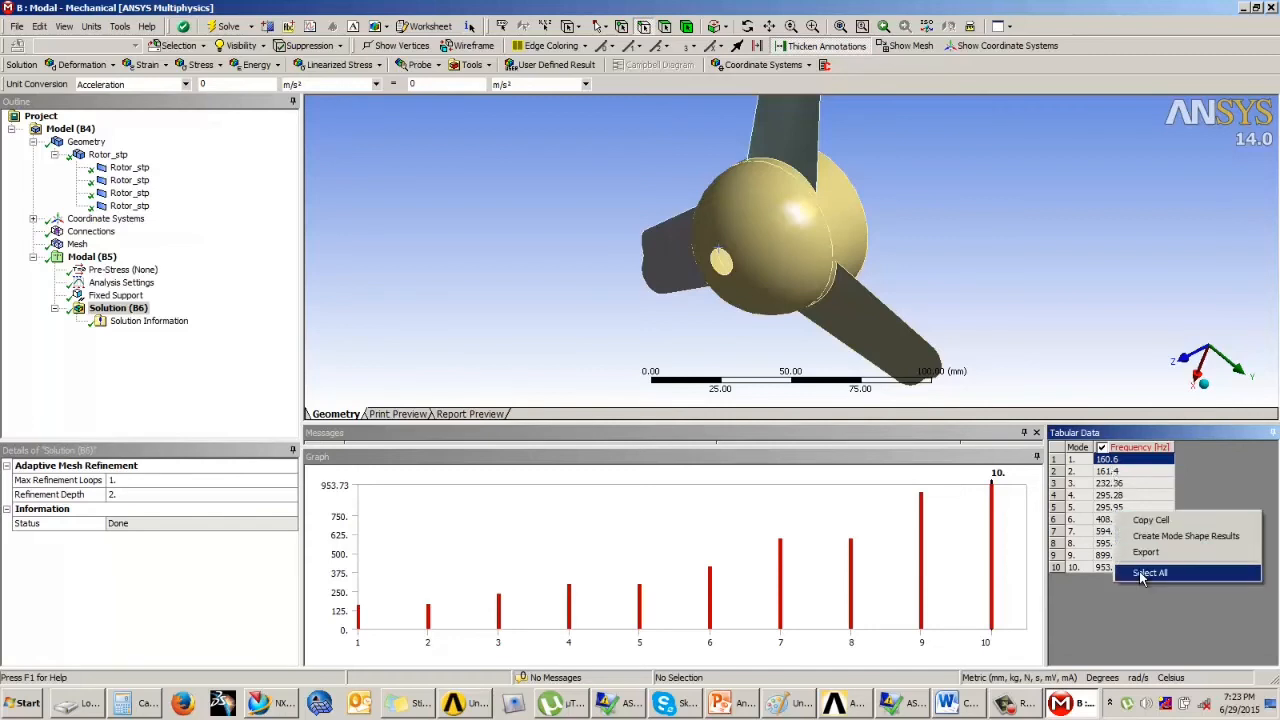
pyautogui.click(1142, 576)
pyautogui.rightClick(1106, 508)
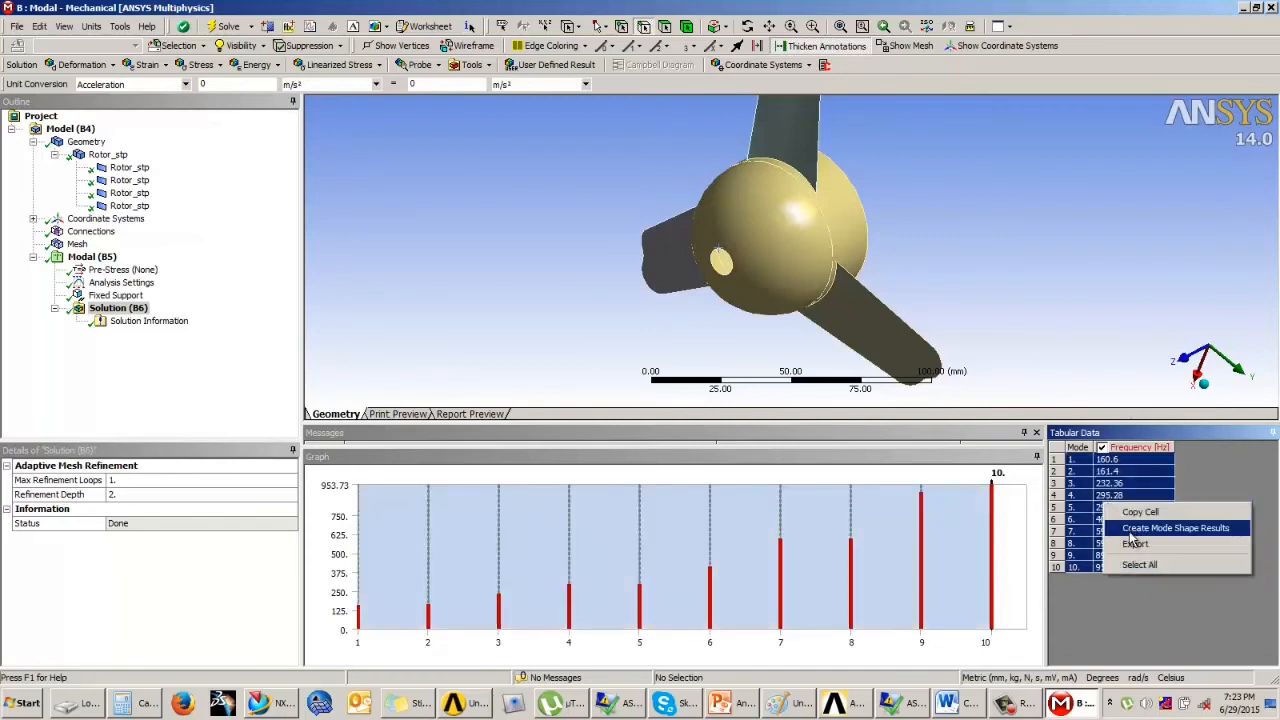
pyautogui.click(1133, 530)
pyautogui.click(116, 309)
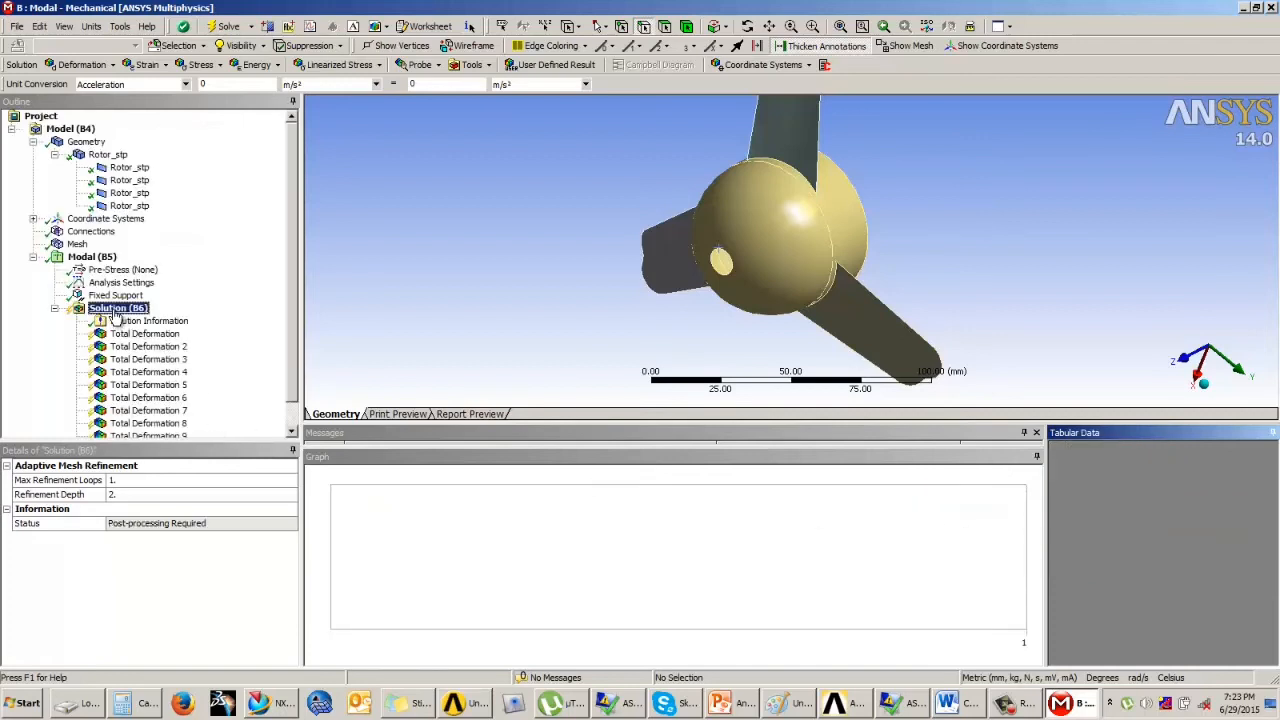
pyautogui.rightClick(116, 310)
pyautogui.click(145, 343)
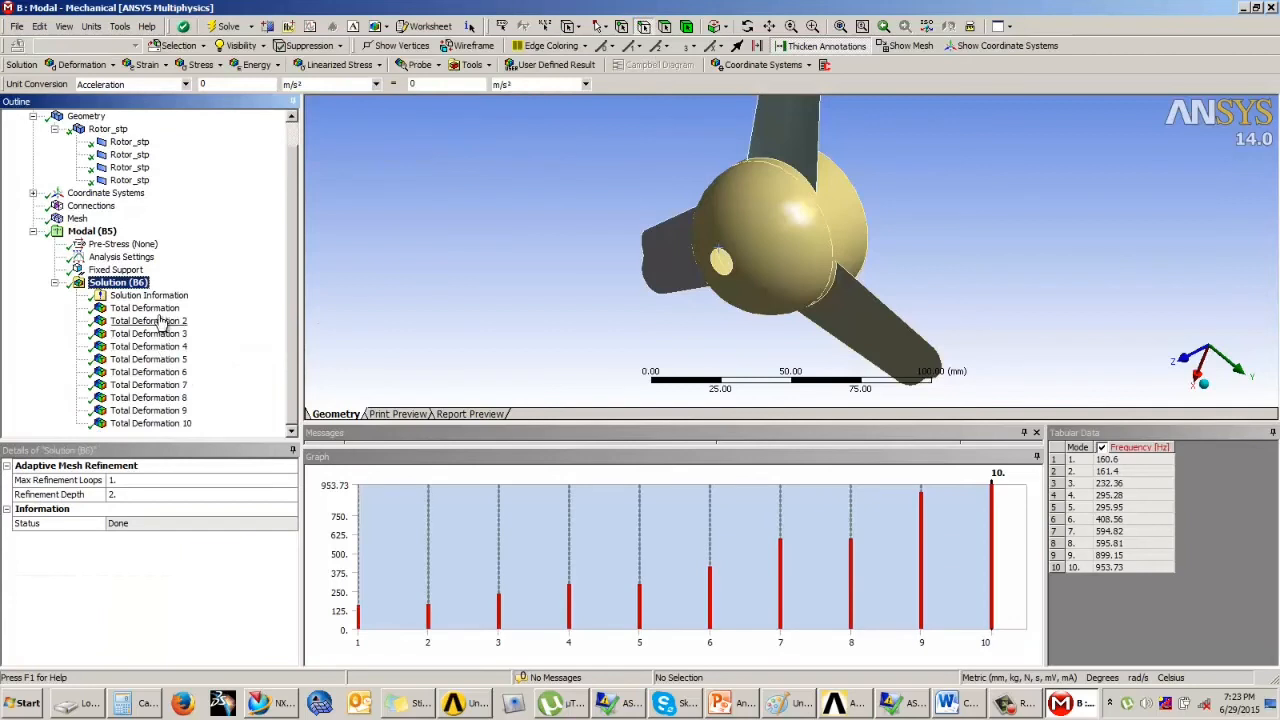
# - View the hub and blades in the first mode's total deformation, and animate the first and second mode shapes
pyautogui.click(145, 309)
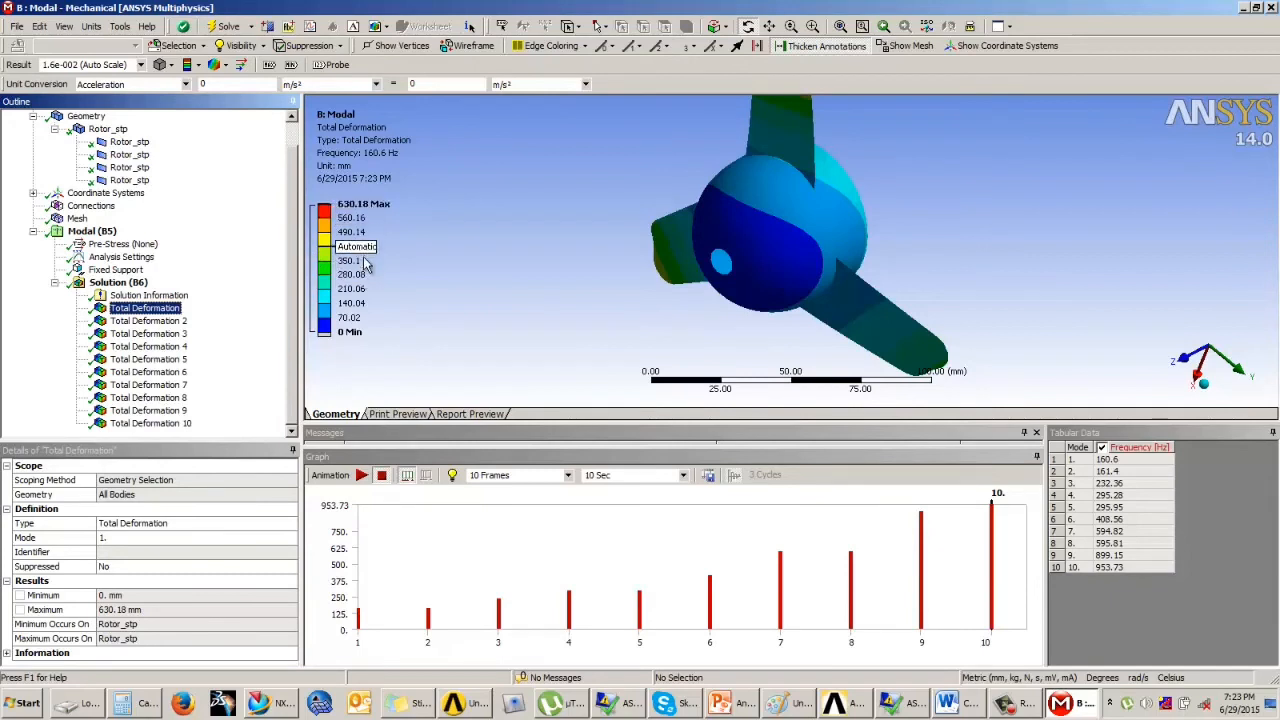
pyautogui.moveTo(730, 215); pyautogui.dragTo(640, 412)
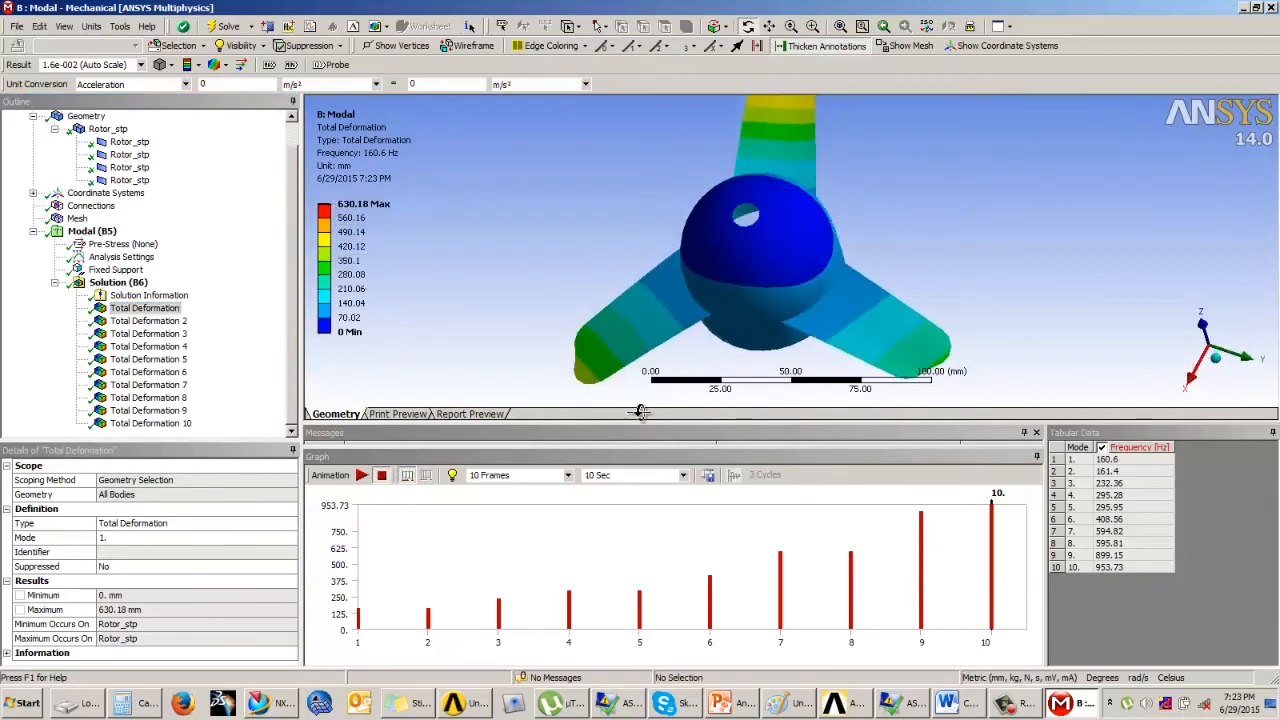
pyautogui.click(363, 477)
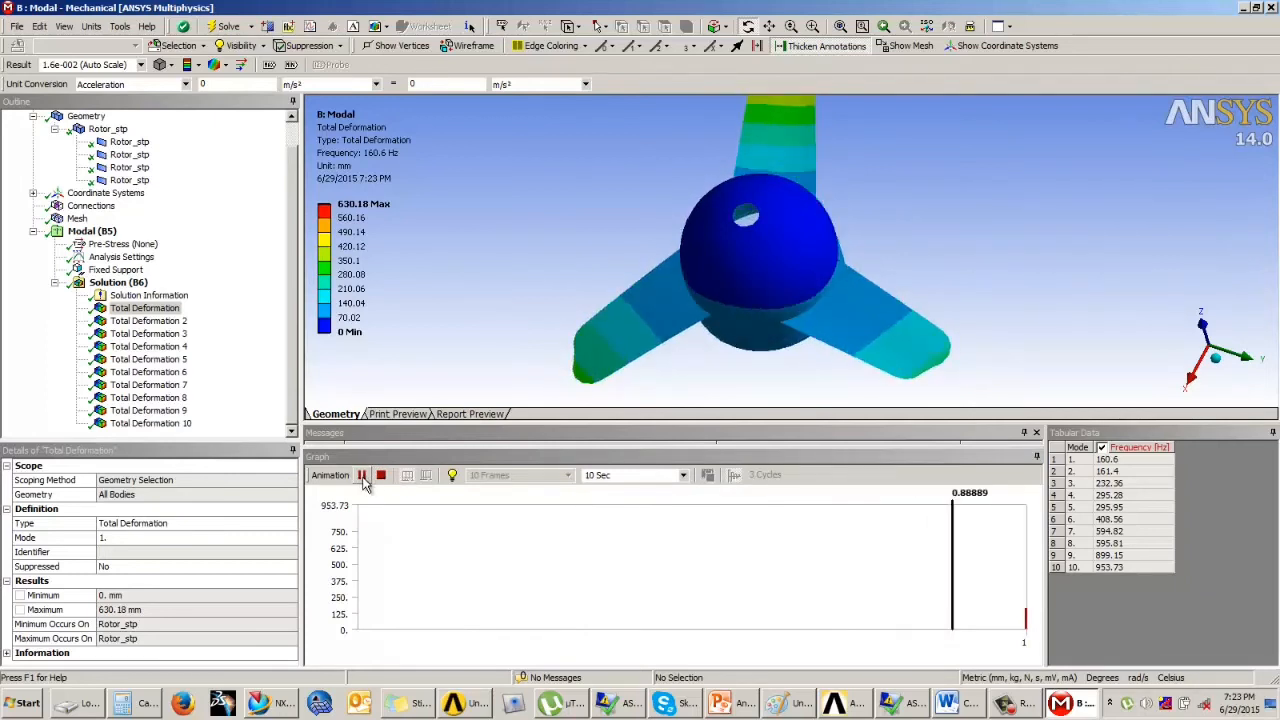
pyautogui.click(381, 476)
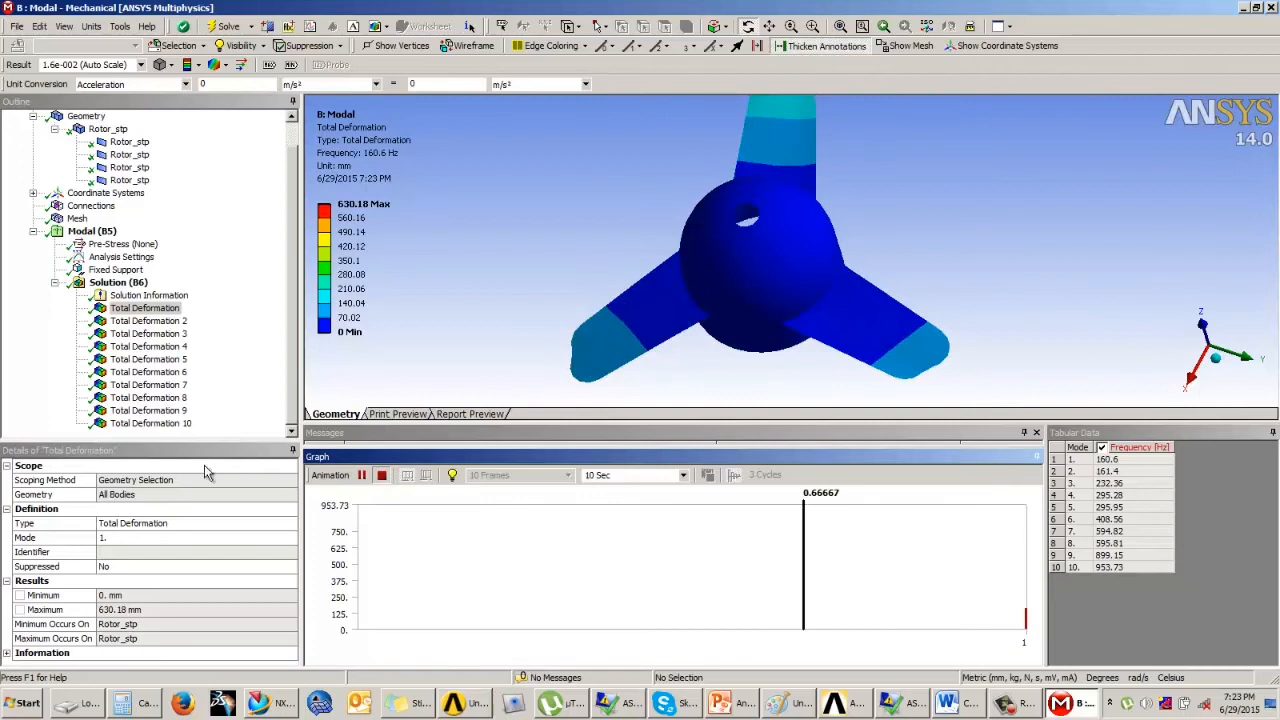
pyautogui.click(148, 320)
pyautogui.click(362, 476)
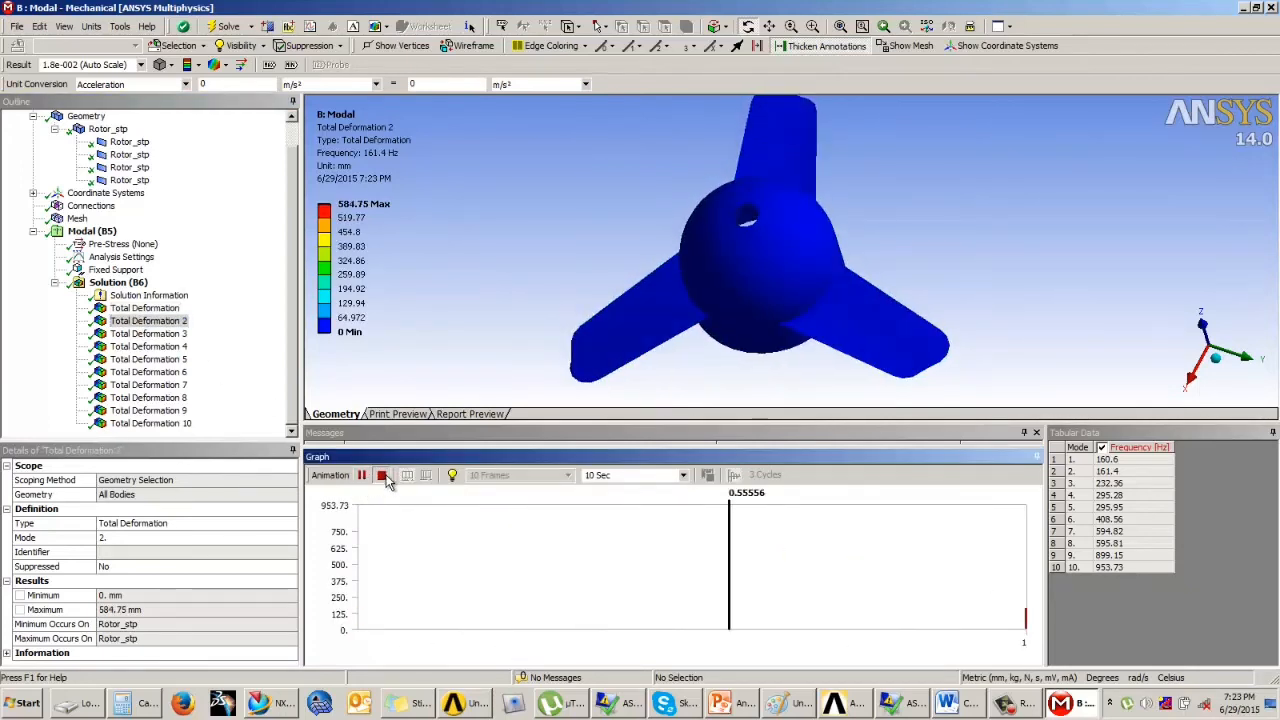
pyautogui.click(381, 476)
# - Look through the total deformation plots from mode 9 back to mode 6
pyautogui.click(160, 411)
pyautogui.press('Up')
pyautogui.press('Up')
pyautogui.press('Up')
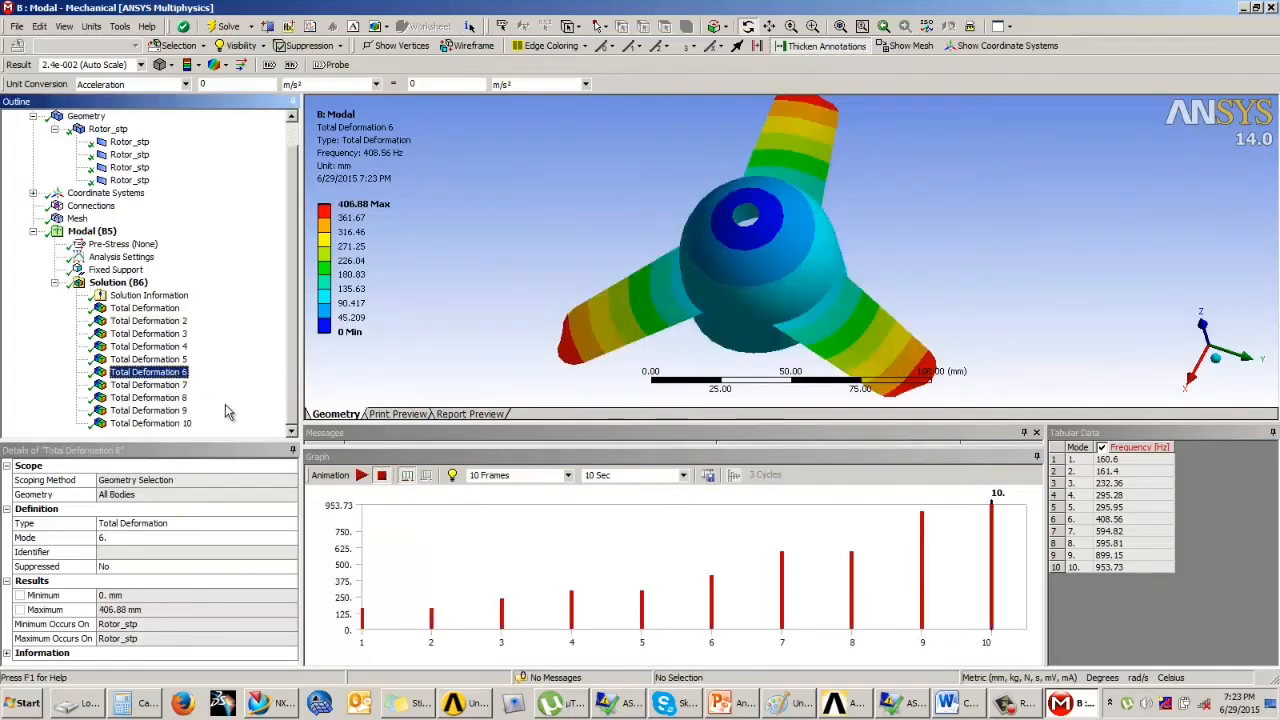
# - Animate the sixth mode's total deformation, stop it, and view the rotor from another angle
pyautogui.click(362, 476)
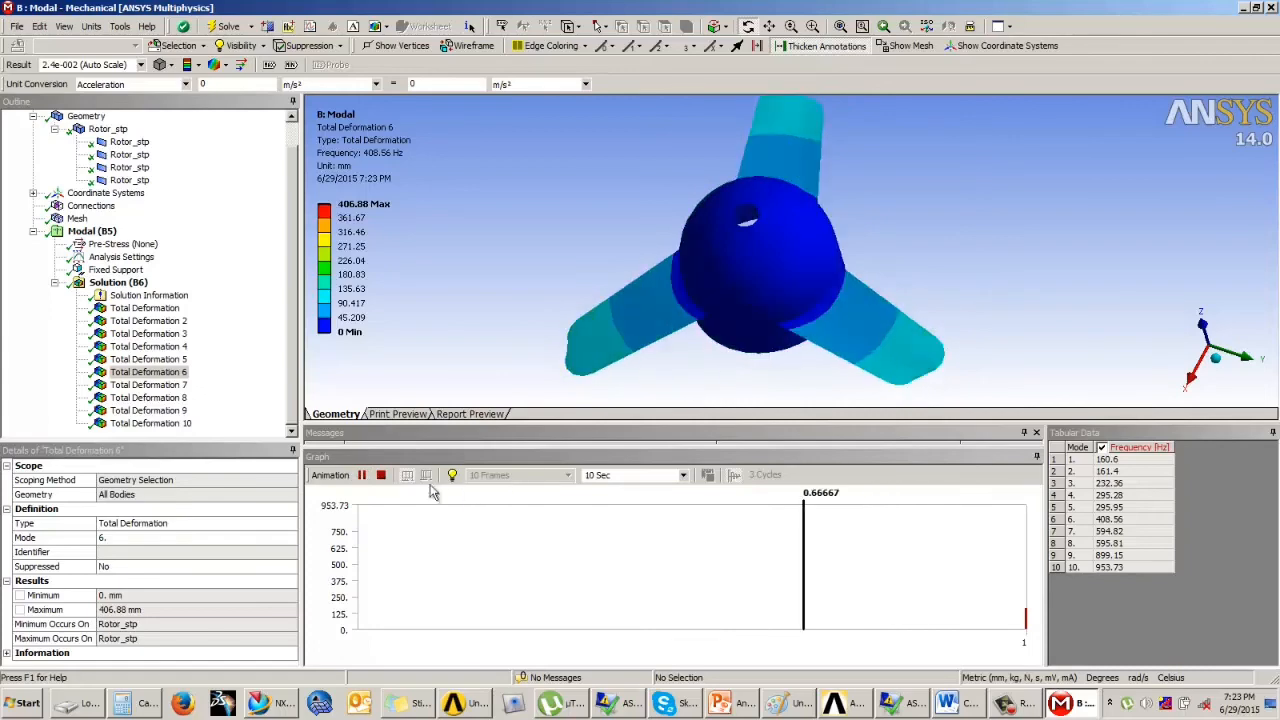
pyautogui.click(383, 476)
pyautogui.moveTo(835, 195); pyautogui.dragTo(760, 291)
# - Add an equivalent (von-Mises) stress result to the solution and set its mode to 6
pyautogui.click(292, 323)
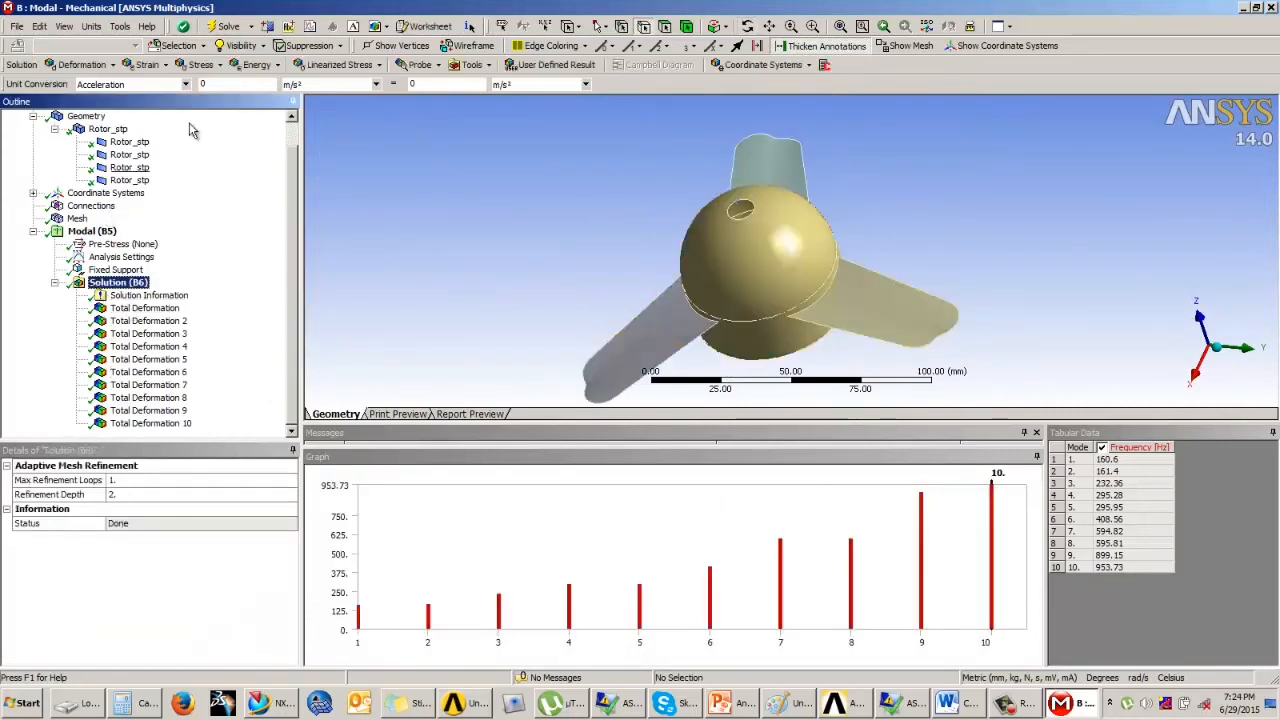
pyautogui.click(200, 64)
pyautogui.click(212, 86)
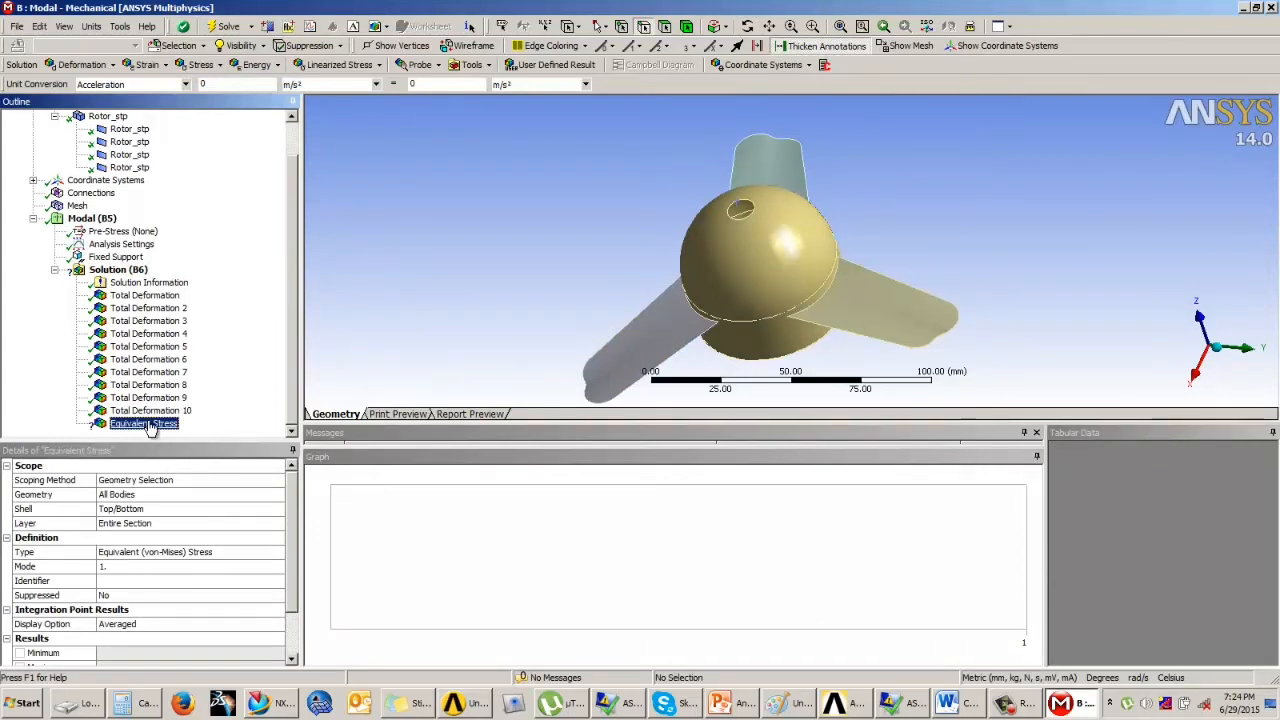
pyautogui.click(110, 571)
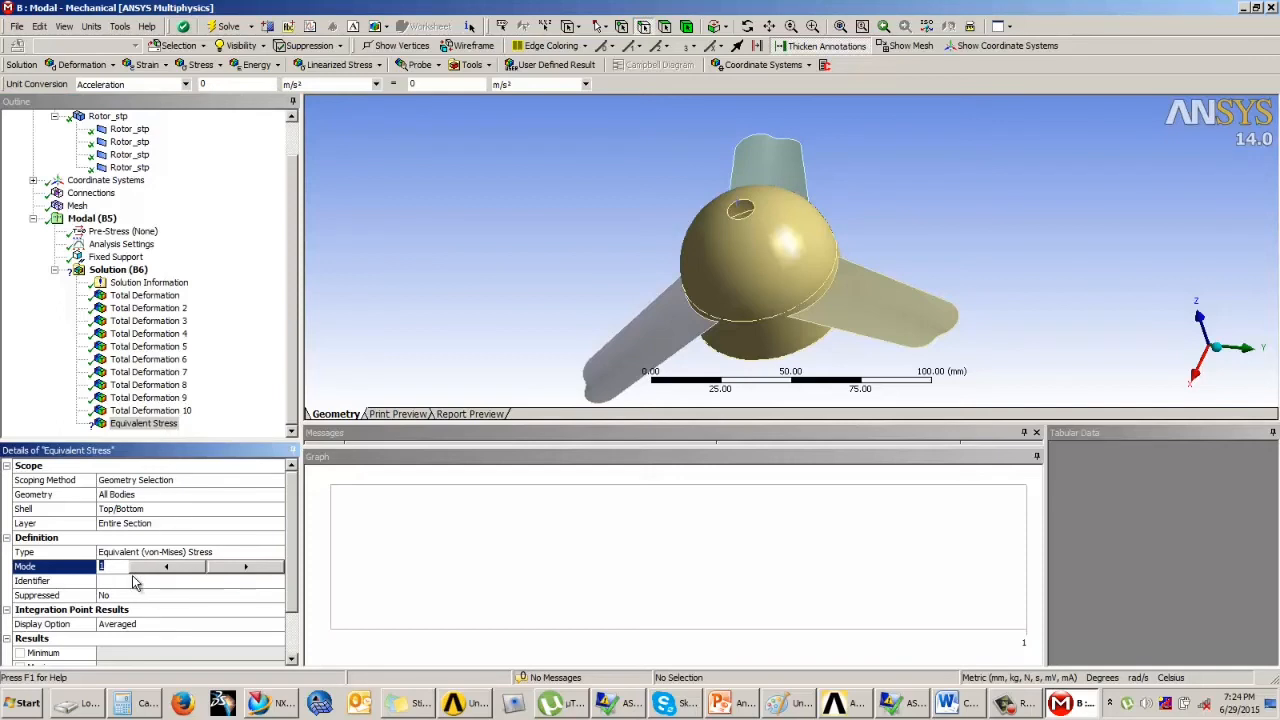
pyautogui.doubleClick(225, 567)
pyautogui.doubleClick(225, 567)
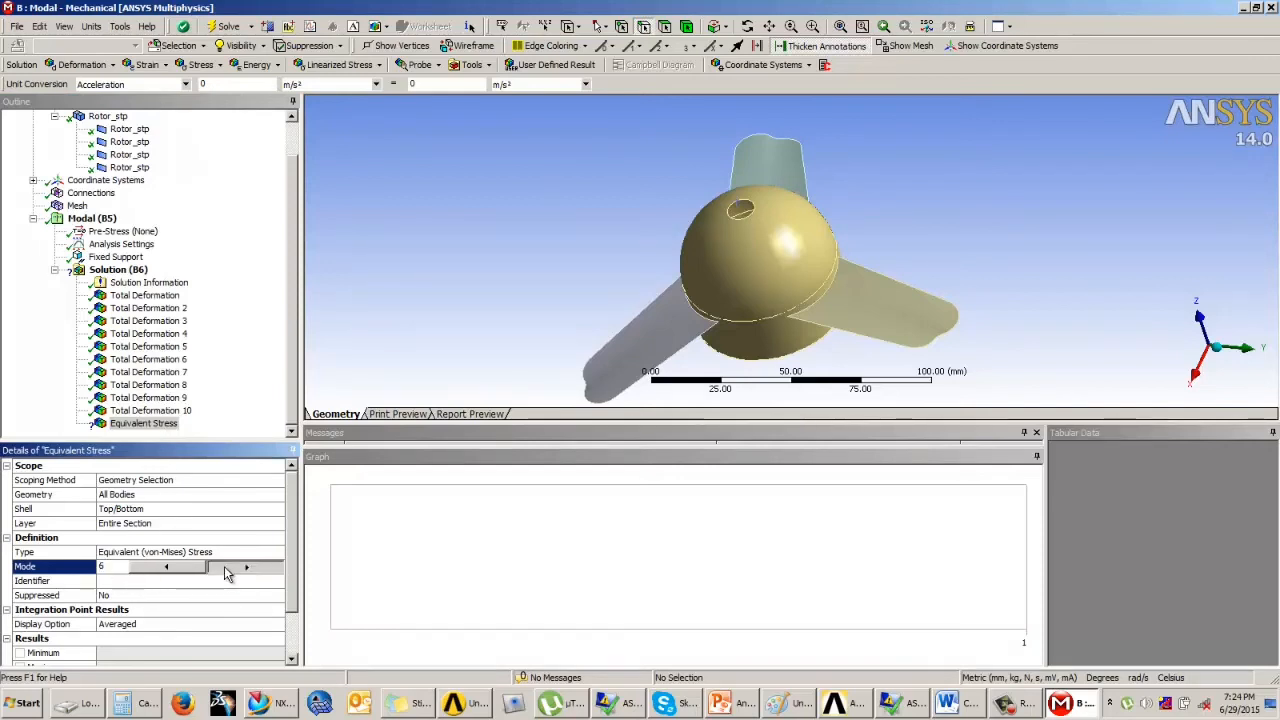
pyautogui.doubleClick(225, 567)
pyautogui.tripleClick(225, 567)
pyautogui.doubleClick(225, 567)
pyautogui.click(187, 568)
pyautogui.click(187, 570)
pyautogui.click(183, 570)
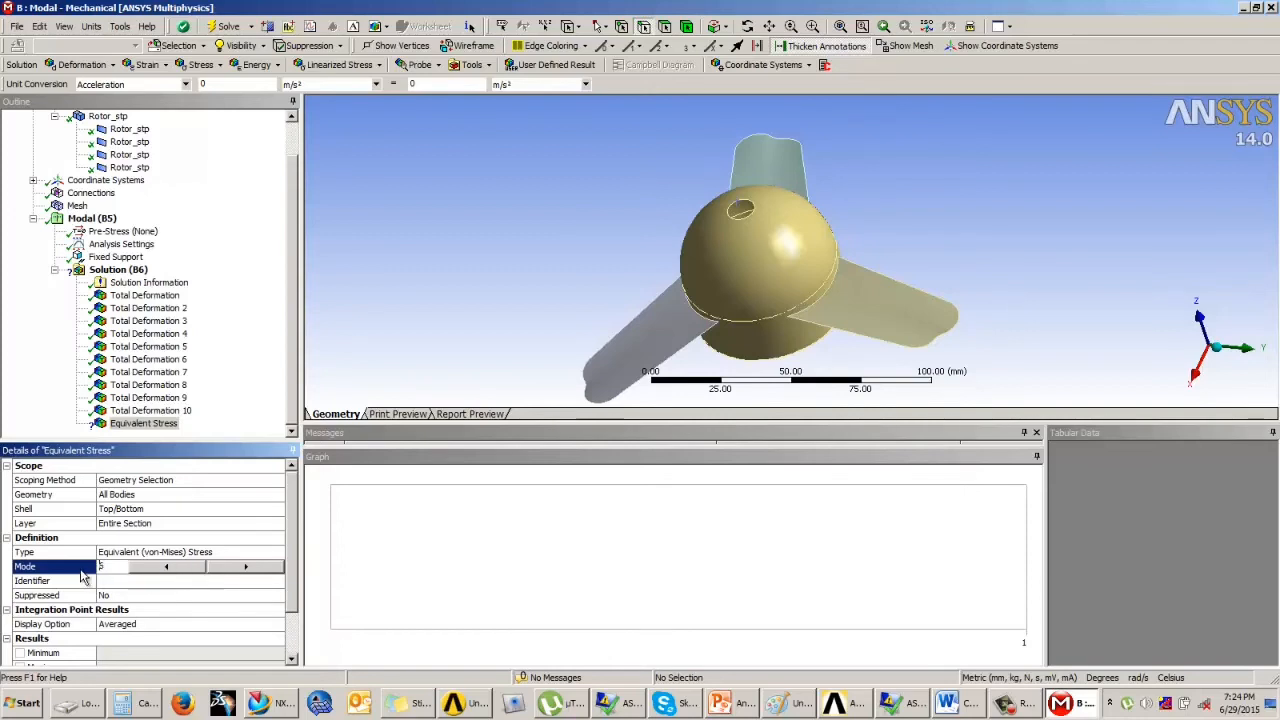
# - Try to evaluate the equivalent stress result and enlarge the message list to read it
pyautogui.rightClick(137, 428)
pyautogui.click(168, 454)
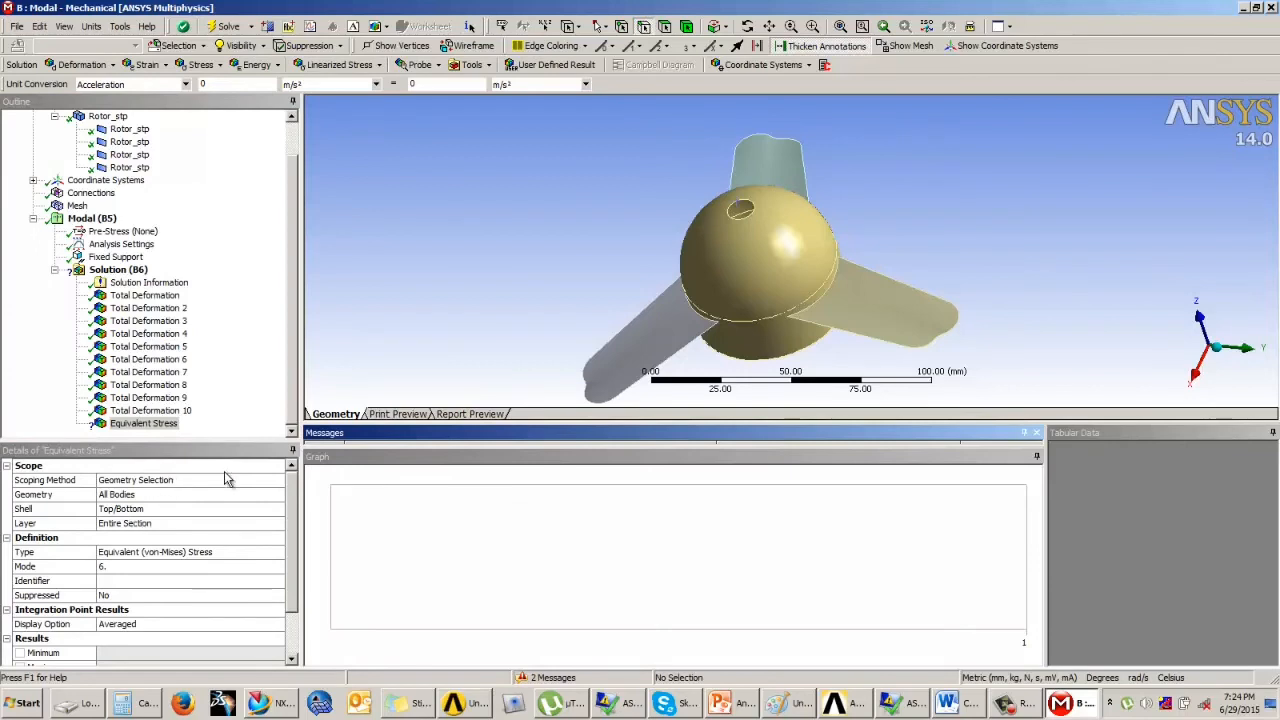
pyautogui.moveTo(342, 447); pyautogui.dragTo(346, 519)
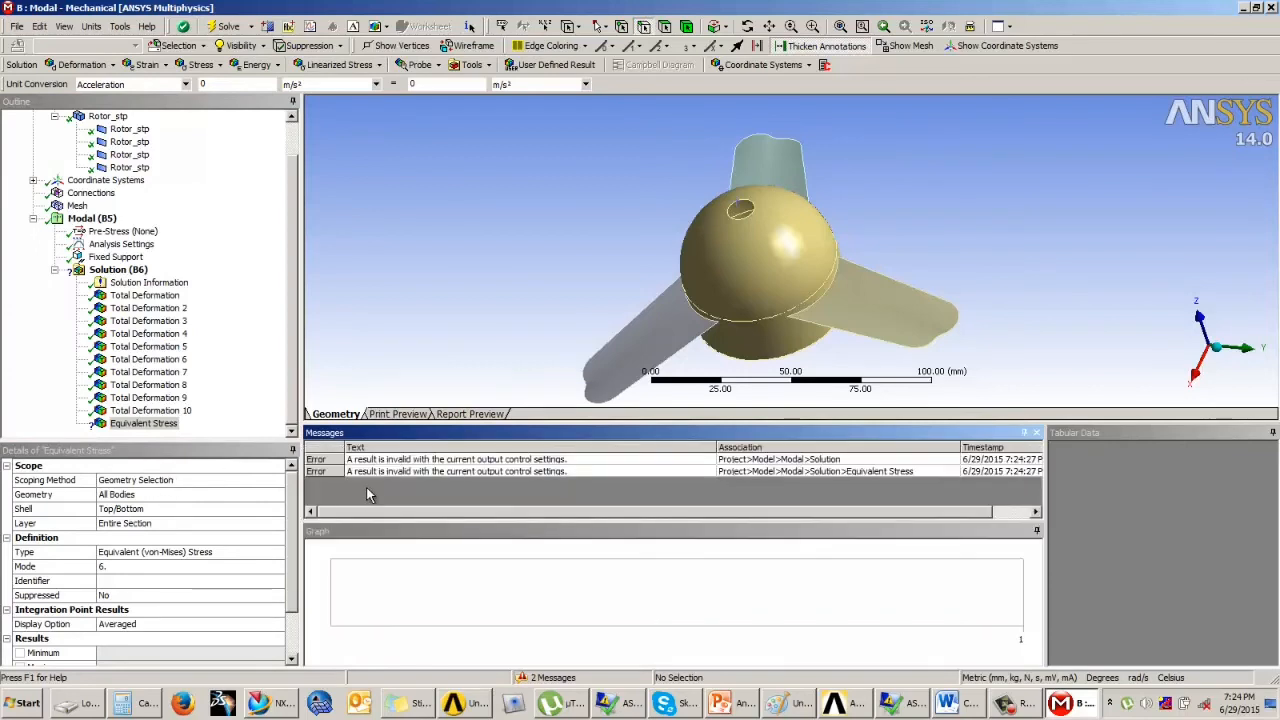
# - Delete the equivalent stress result from the solution
pyautogui.click(148, 423)
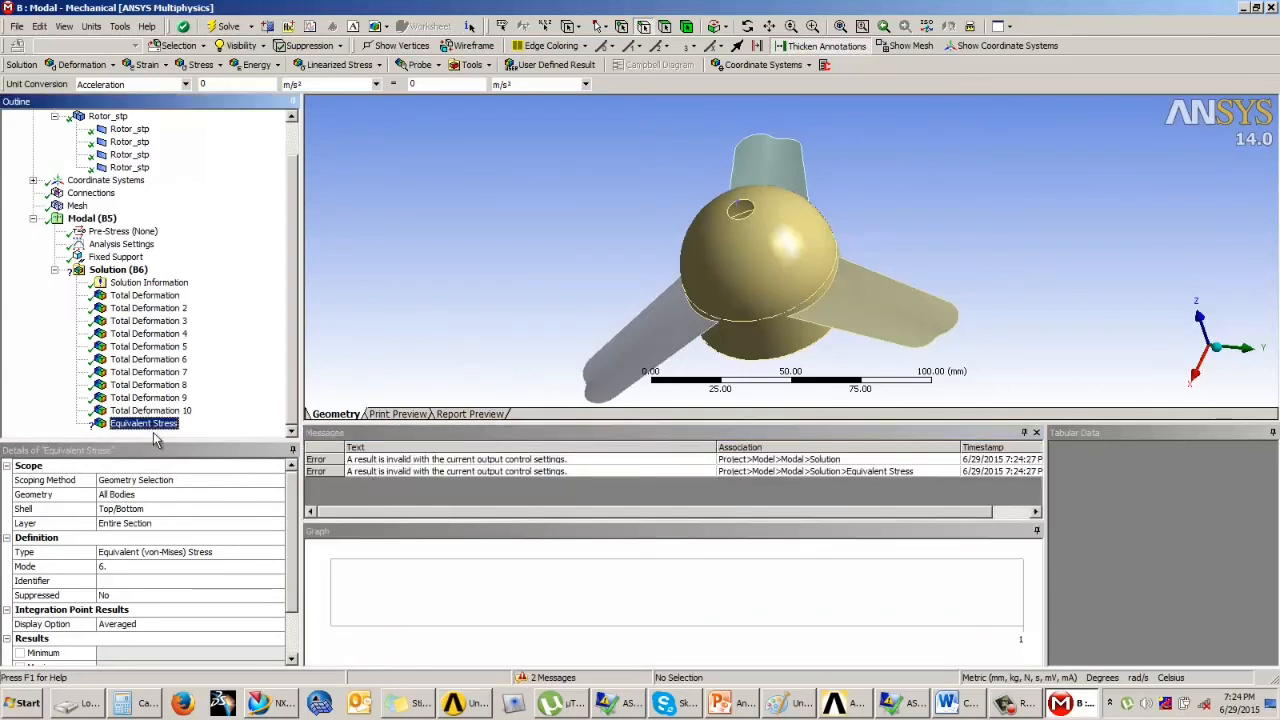
pyautogui.rightClick(155, 428)
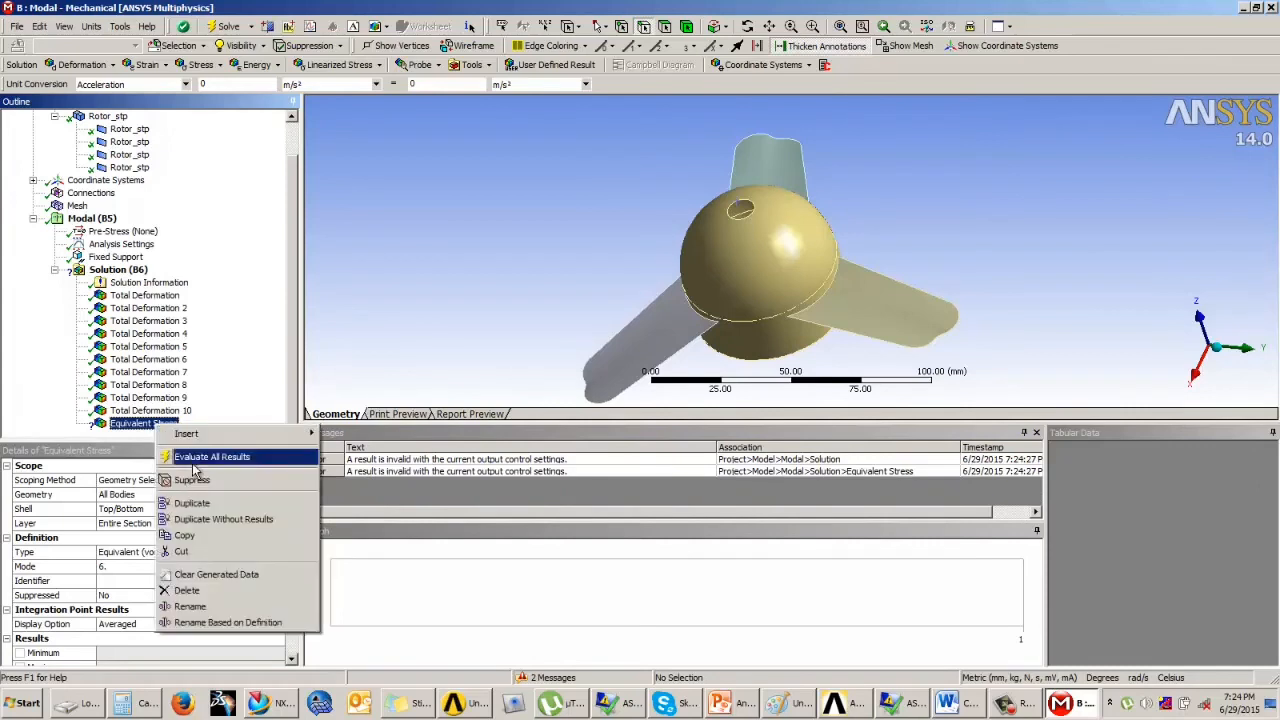
pyautogui.click(182, 590)
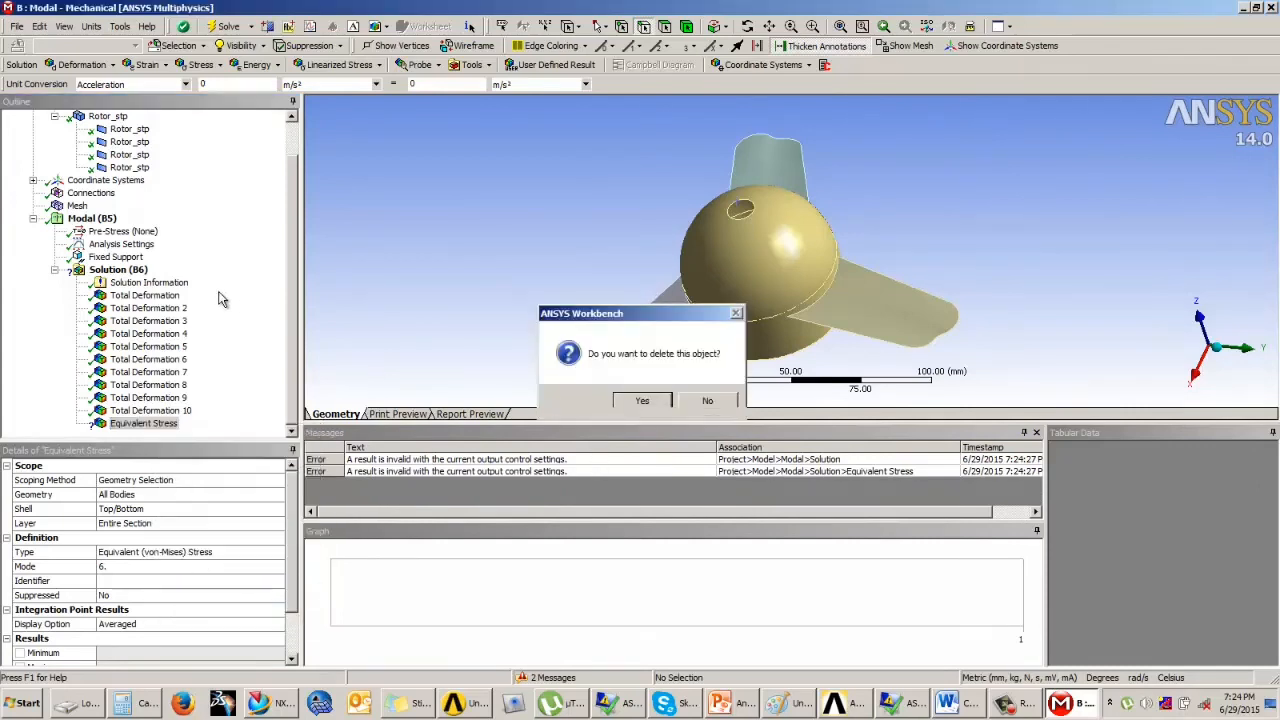
pyautogui.click(641, 401)
# - Enable stress and strain output in the output controls of the modal analysis settings
pyautogui.click(121, 257)
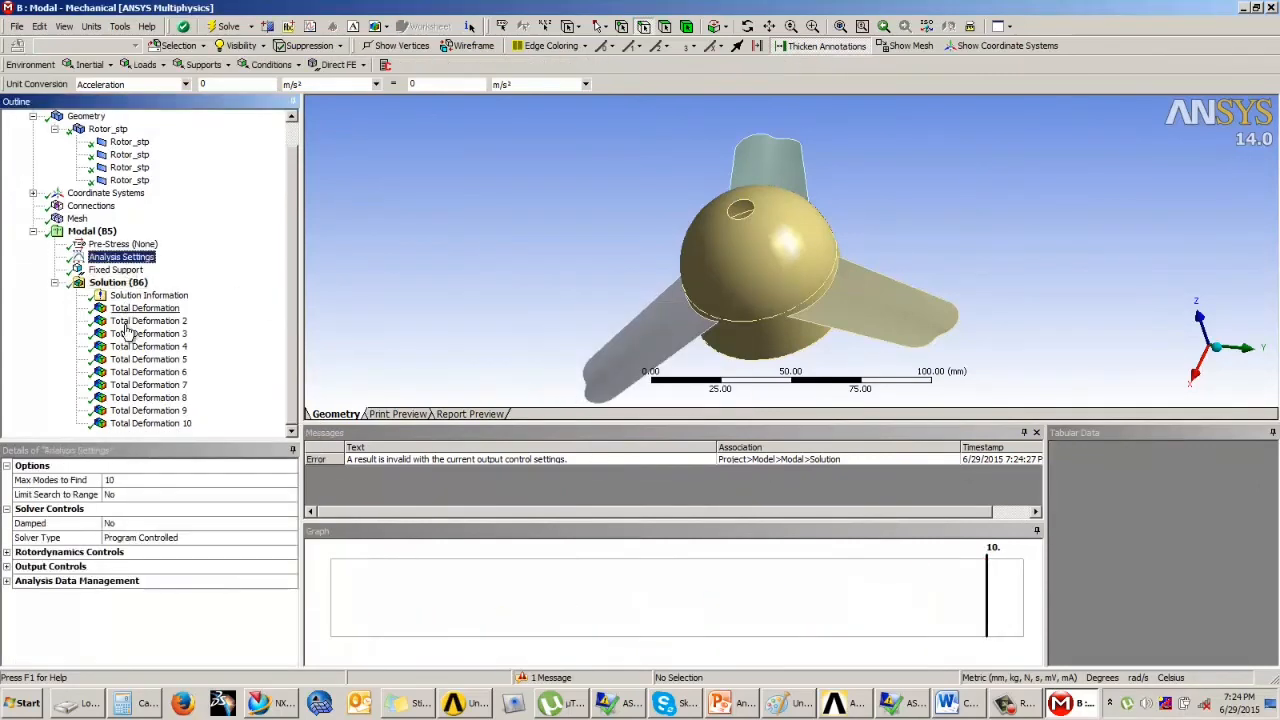
pyautogui.click(7, 567)
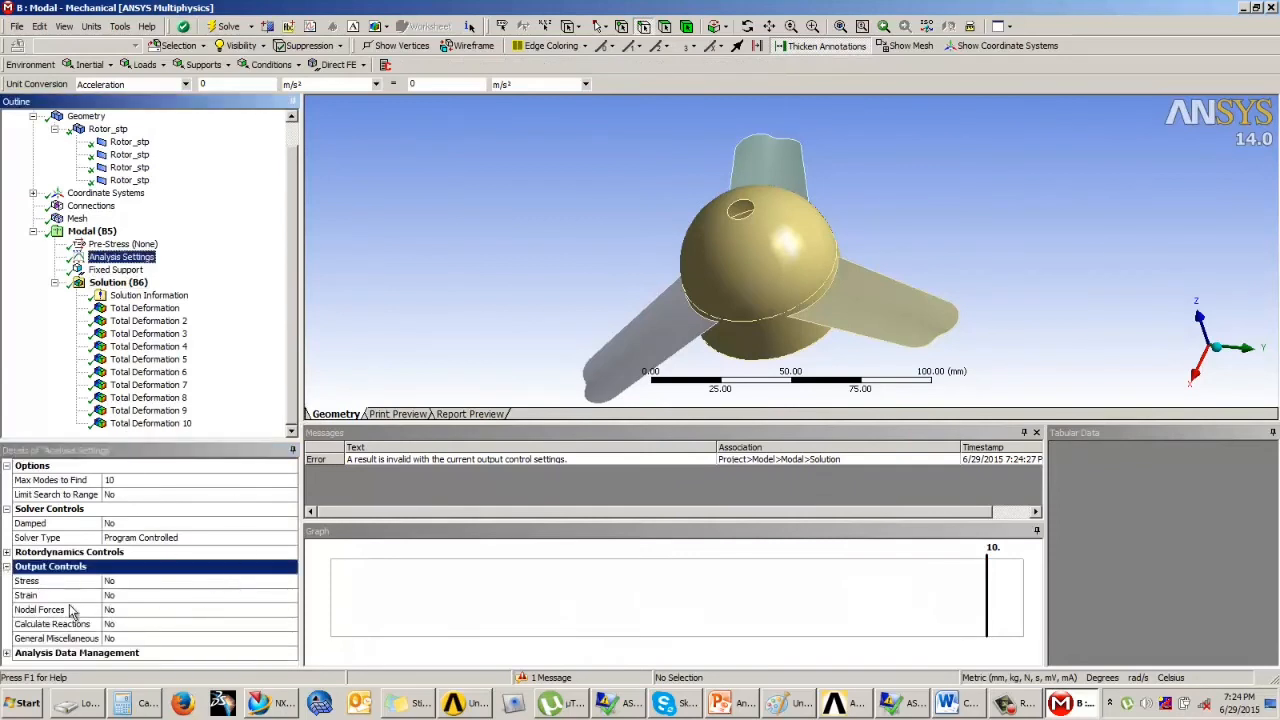
pyautogui.click(238, 585)
pyautogui.click(290, 581)
pyautogui.click(140, 606)
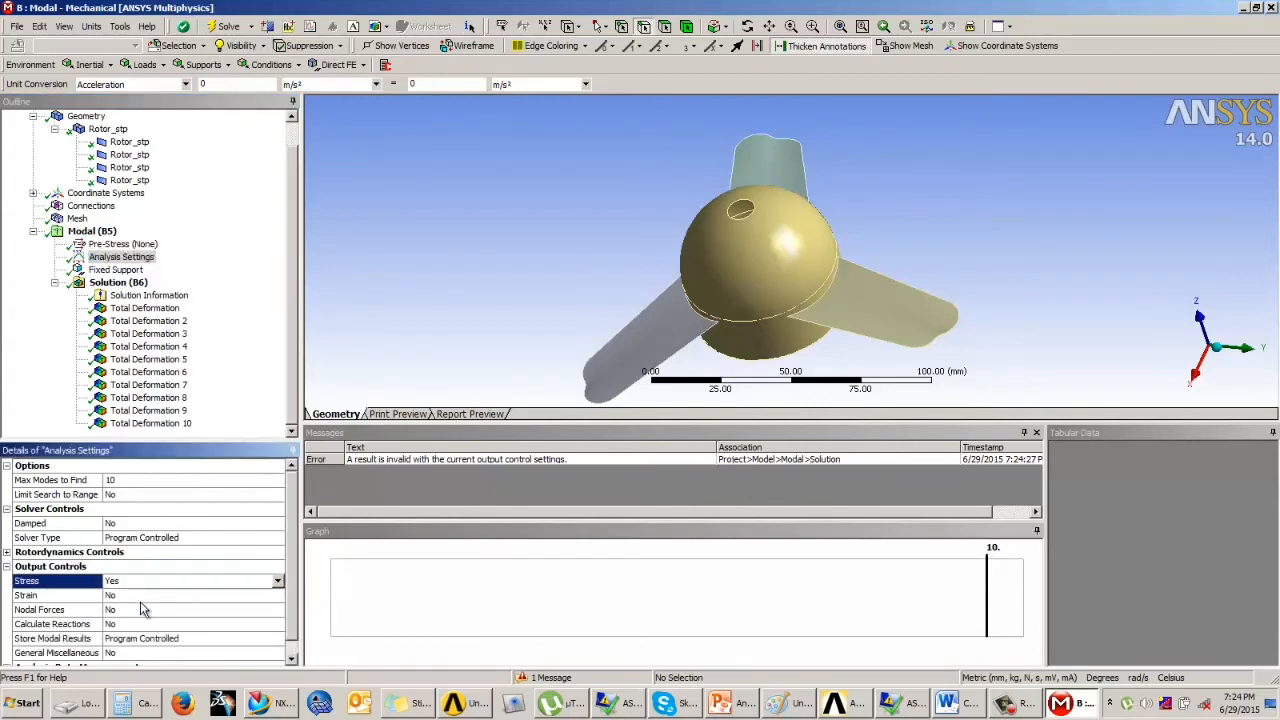
pyautogui.click(146, 596)
pyautogui.click(279, 596)
pyautogui.click(130, 618)
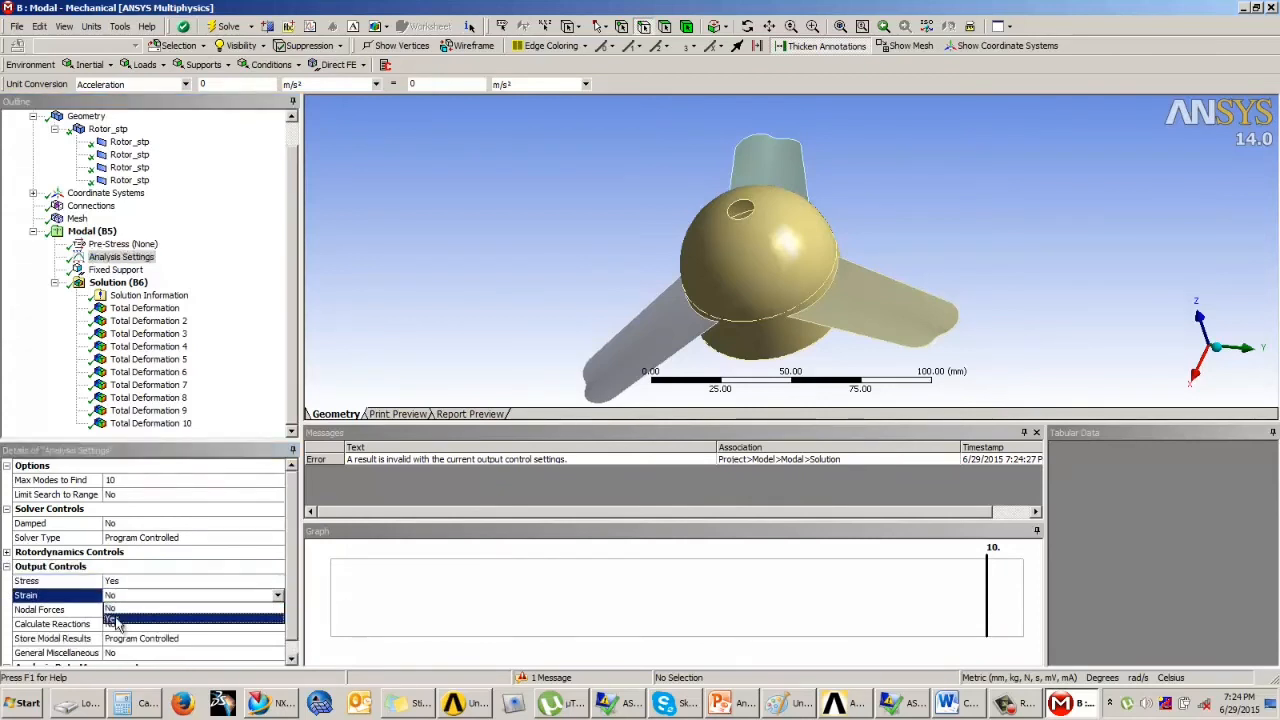
# - Enable nodal forces and the calculation of reactions in the analysis output controls
pyautogui.click(120, 612)
pyautogui.click(278, 610)
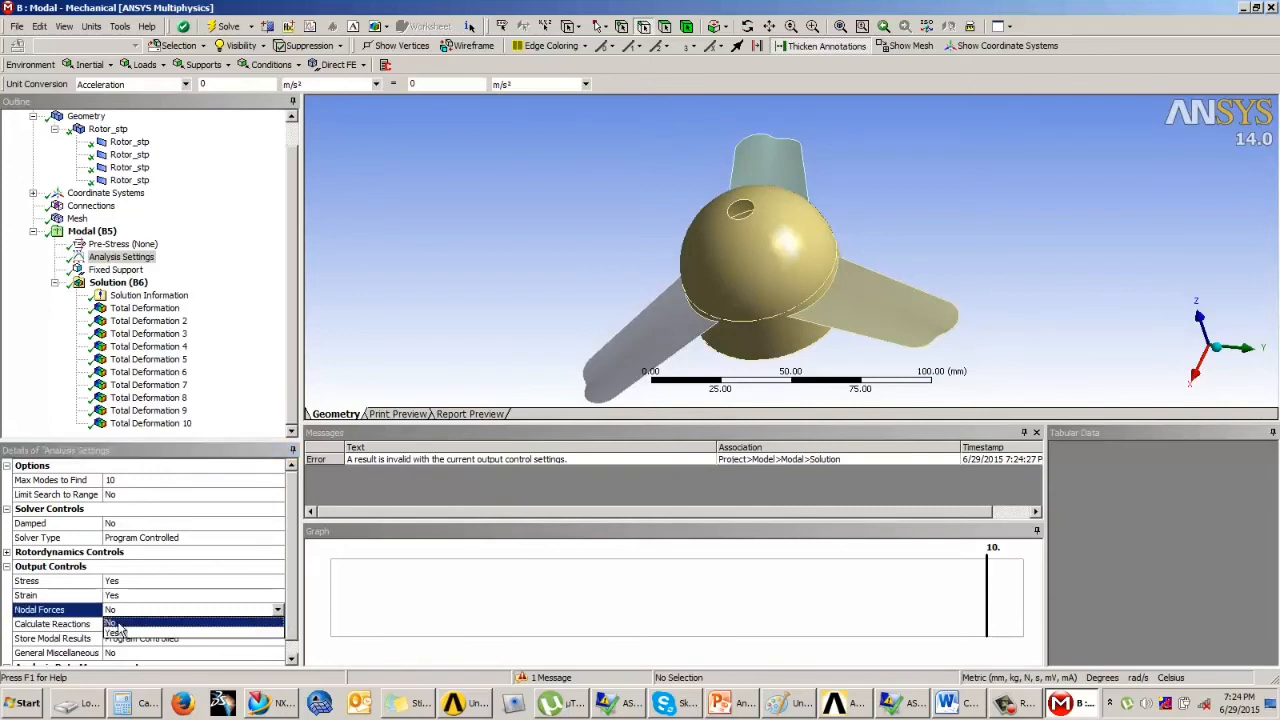
pyautogui.click(120, 637)
pyautogui.click(267, 625)
pyautogui.click(278, 624)
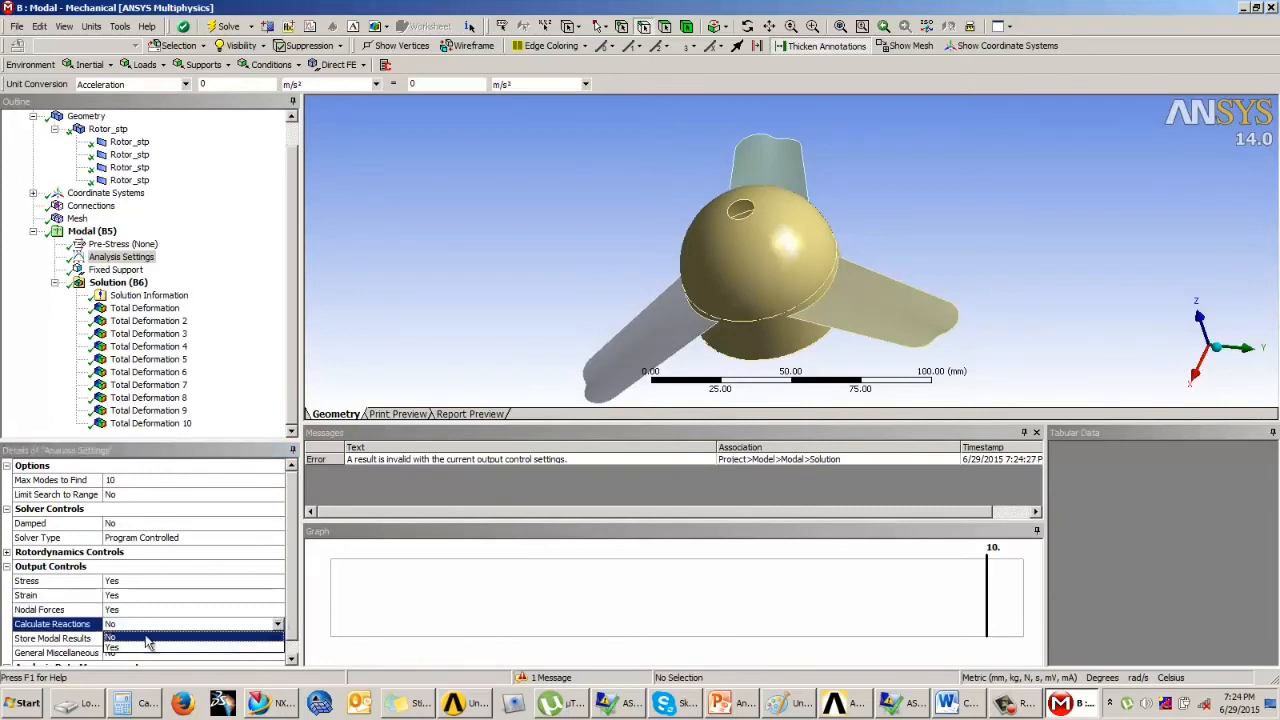
pyautogui.click(135, 652)
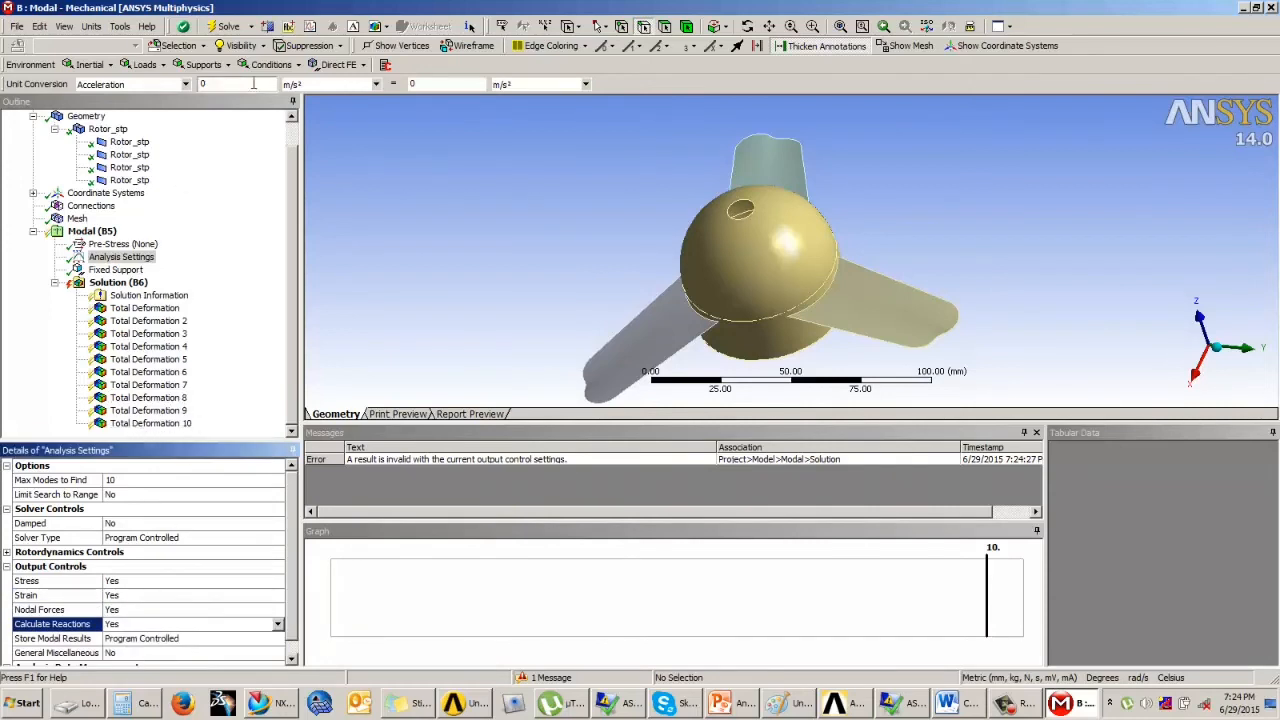
# - Insert an equivalent (von-Mises) stress result for mode 6 in the solution
pyautogui.click(117, 283)
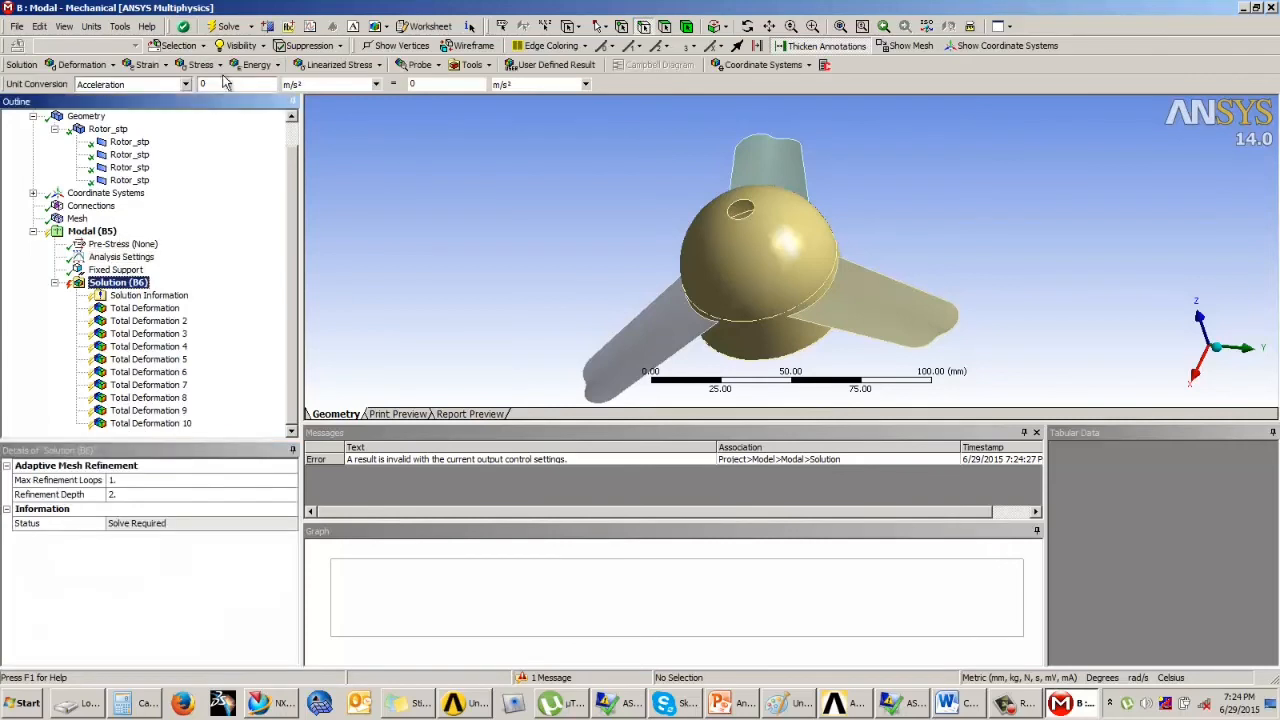
pyautogui.click(200, 64)
pyautogui.click(230, 84)
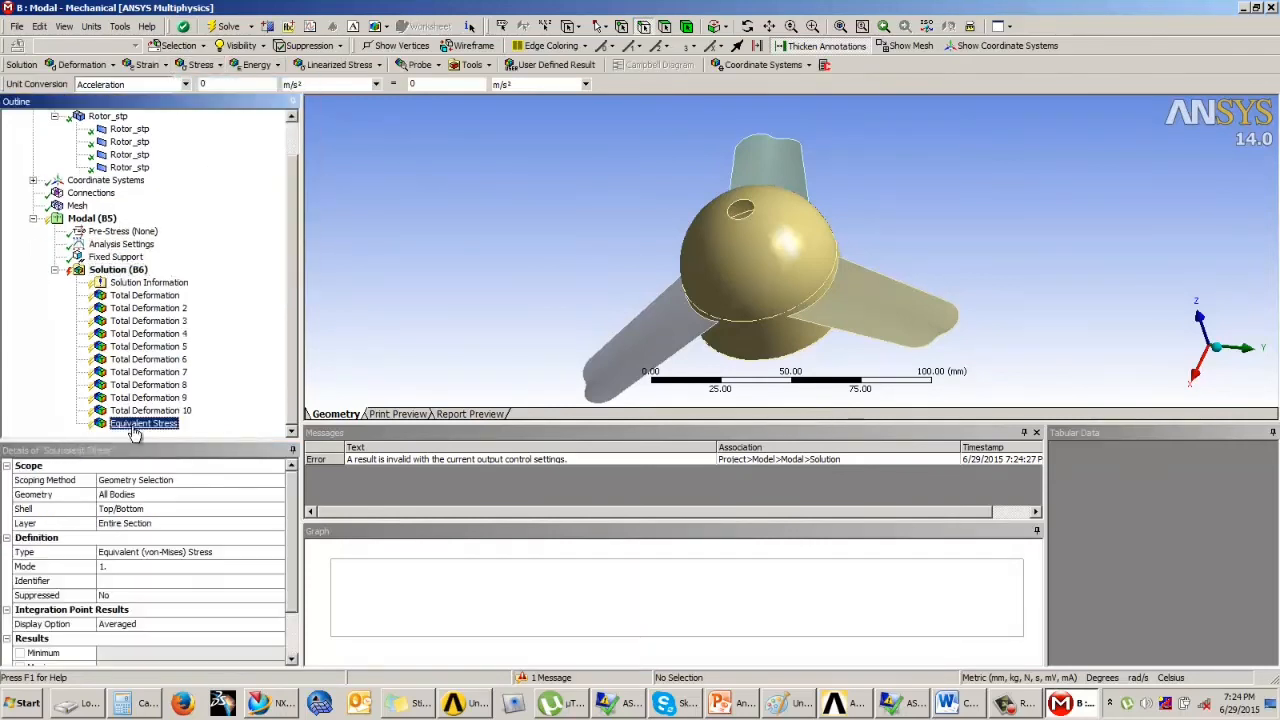
pyautogui.click(101, 568)
pyautogui.click(224, 566)
pyautogui.click(224, 566)
pyautogui.click(223, 566)
pyautogui.click(223, 566)
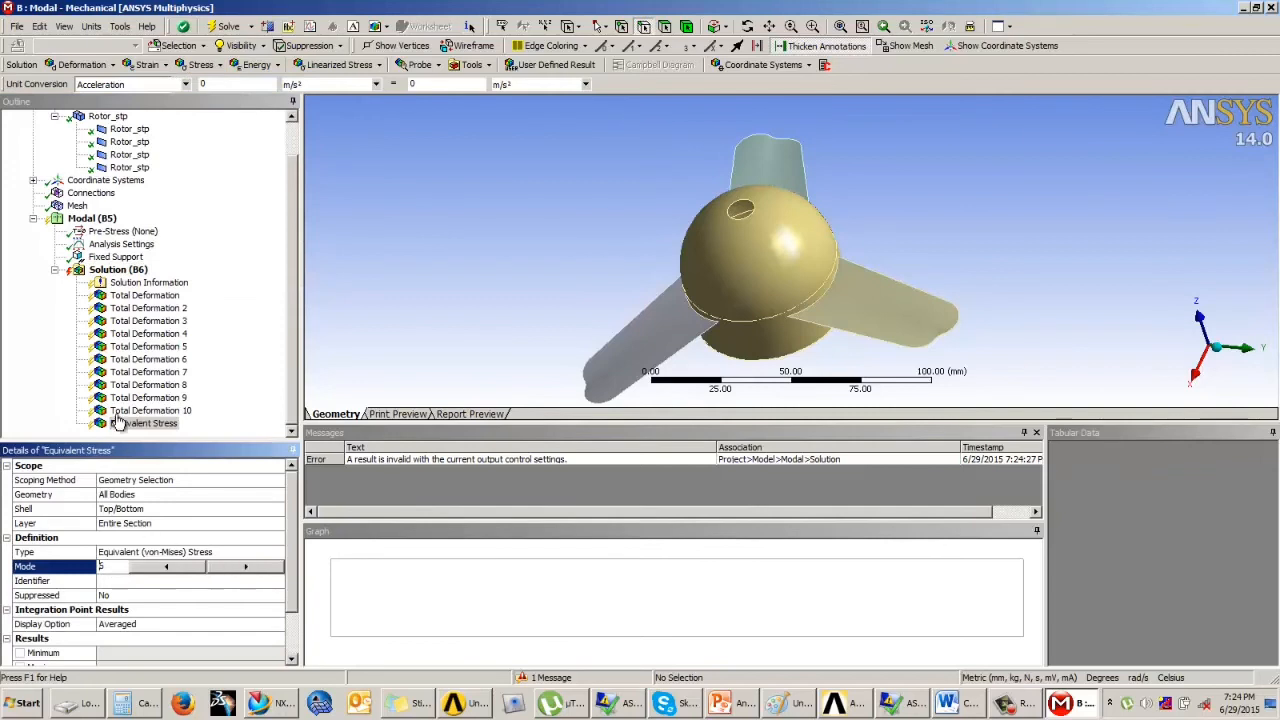
# - Solve the modal analysis again with the extended output controls
pyautogui.click(124, 274)
pyautogui.rightClick(118, 270)
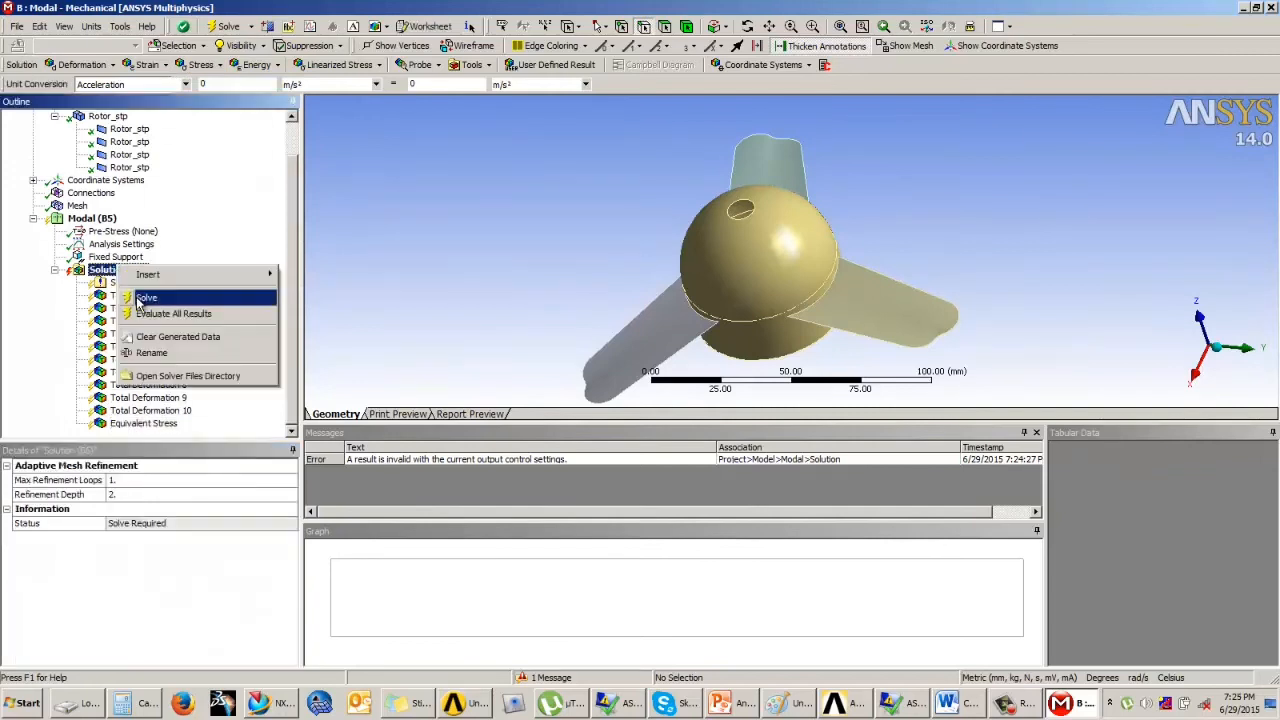
pyautogui.click(140, 290)
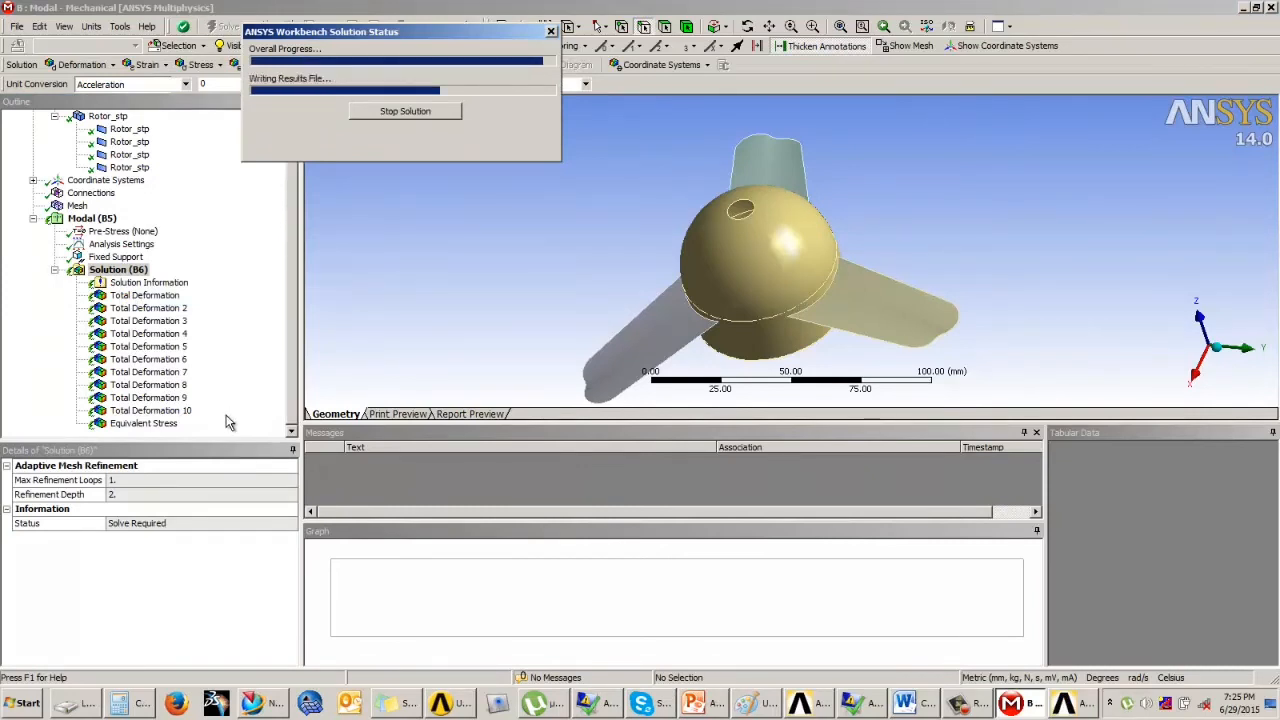
# - Examine the equivalent stress plot at the sixth frequency around the hub and blades, and animate it
pyautogui.click(160, 426)
pyautogui.moveTo(647, 313); pyautogui.dragTo(746, 288, button='middle')
pyautogui.moveTo(746, 288); pyautogui.dragTo(712, 293)
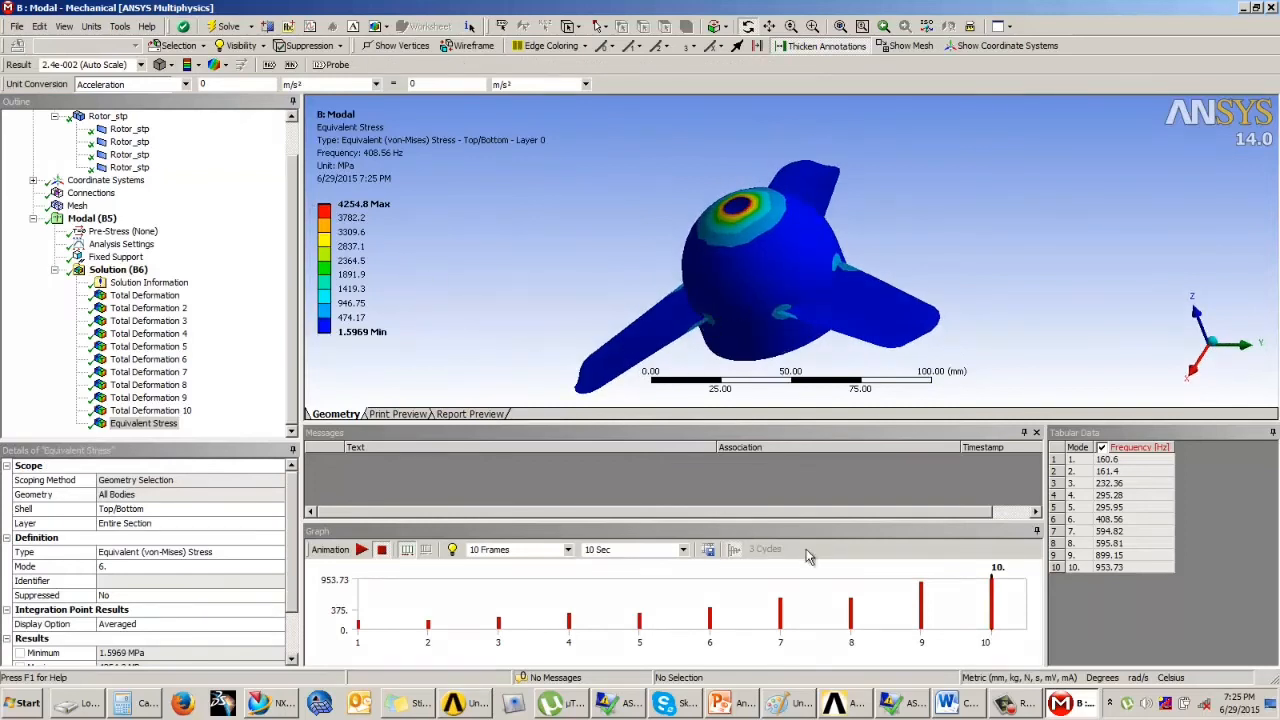
pyautogui.click(1106, 521)
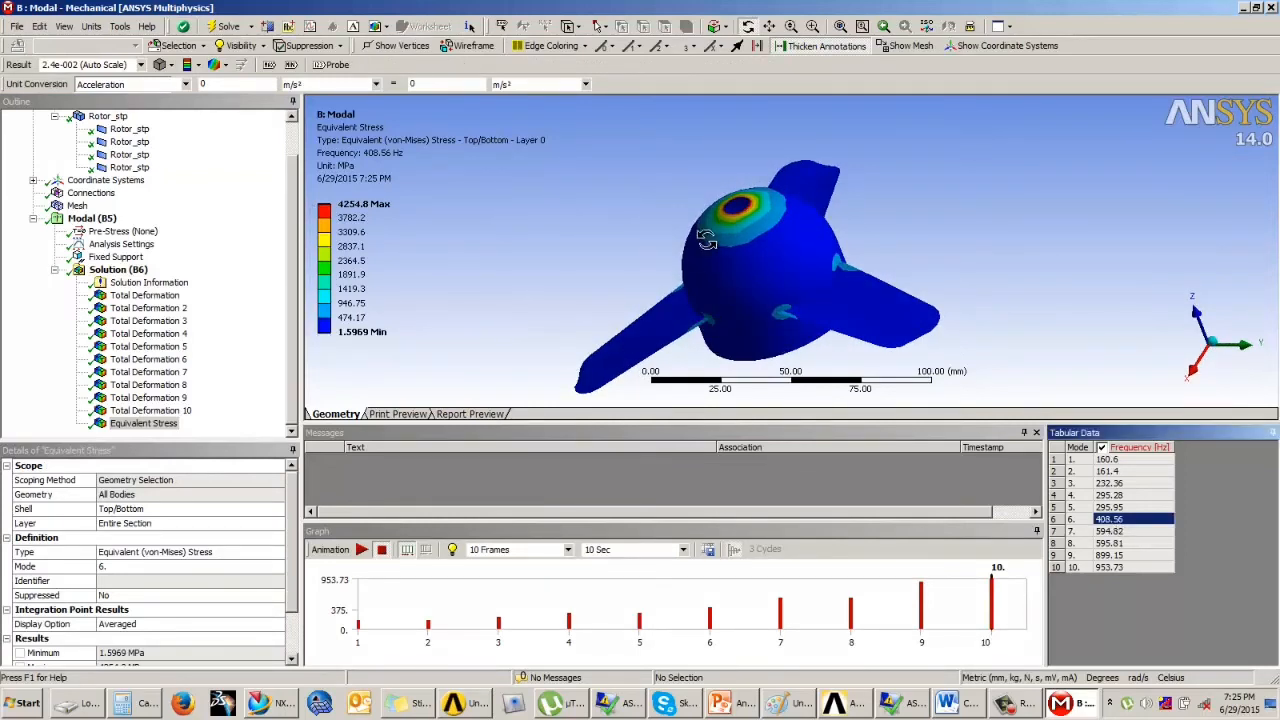
pyautogui.moveTo(708, 239); pyautogui.dragTo(774, 294)
pyautogui.click(362, 550)
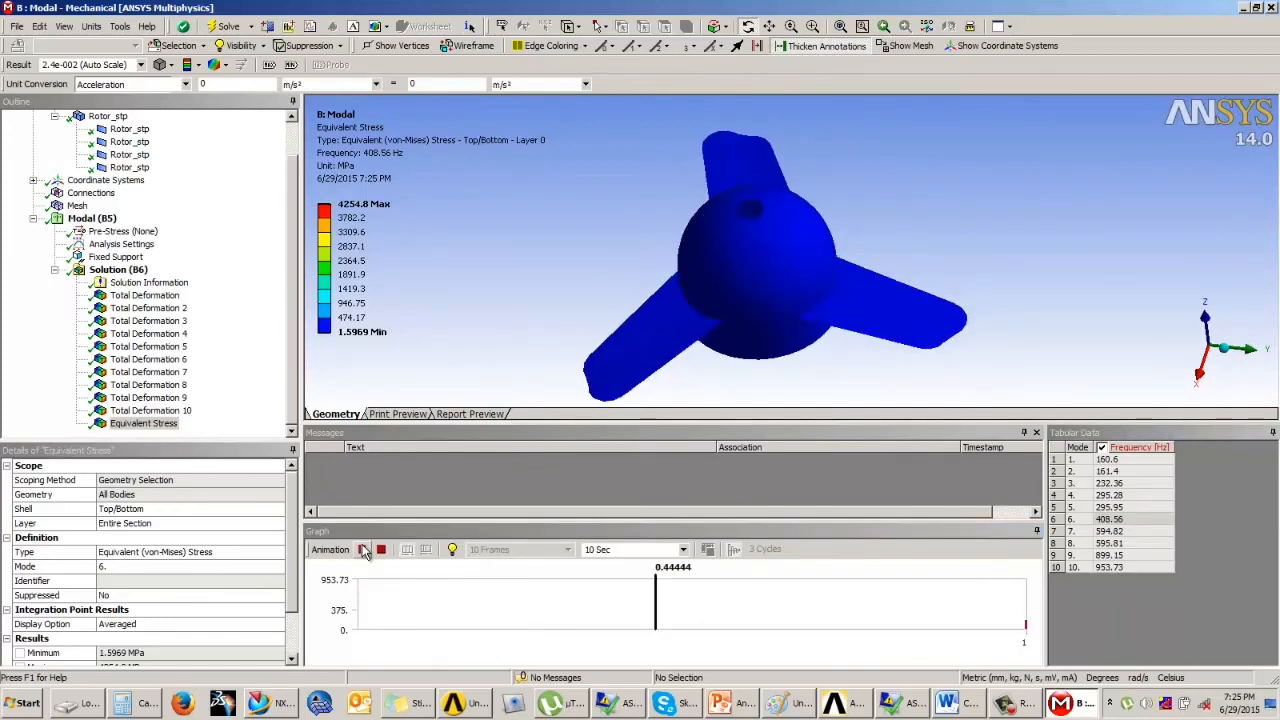
pyautogui.click(381, 550)
# - Look through the total deformation plots from mode 4 back to mode 1
pyautogui.click(148, 333)
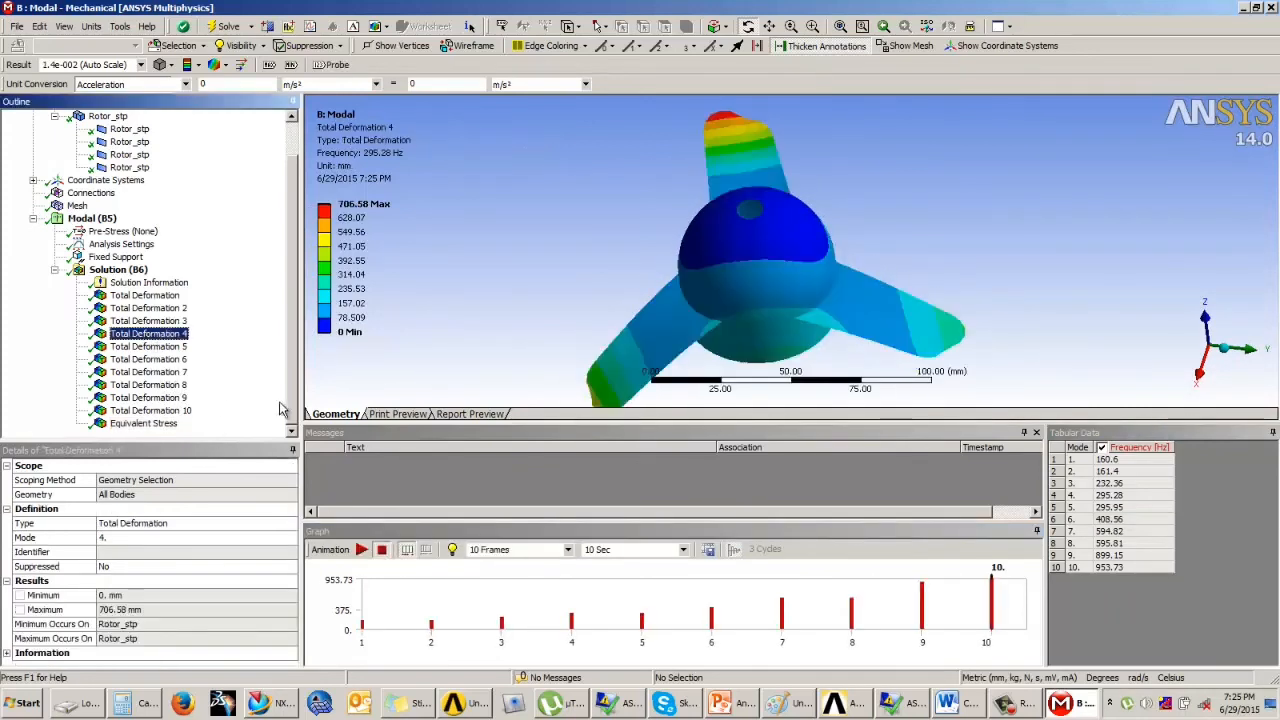
pyautogui.moveTo(545, 322); pyautogui.dragTo(570, 290)
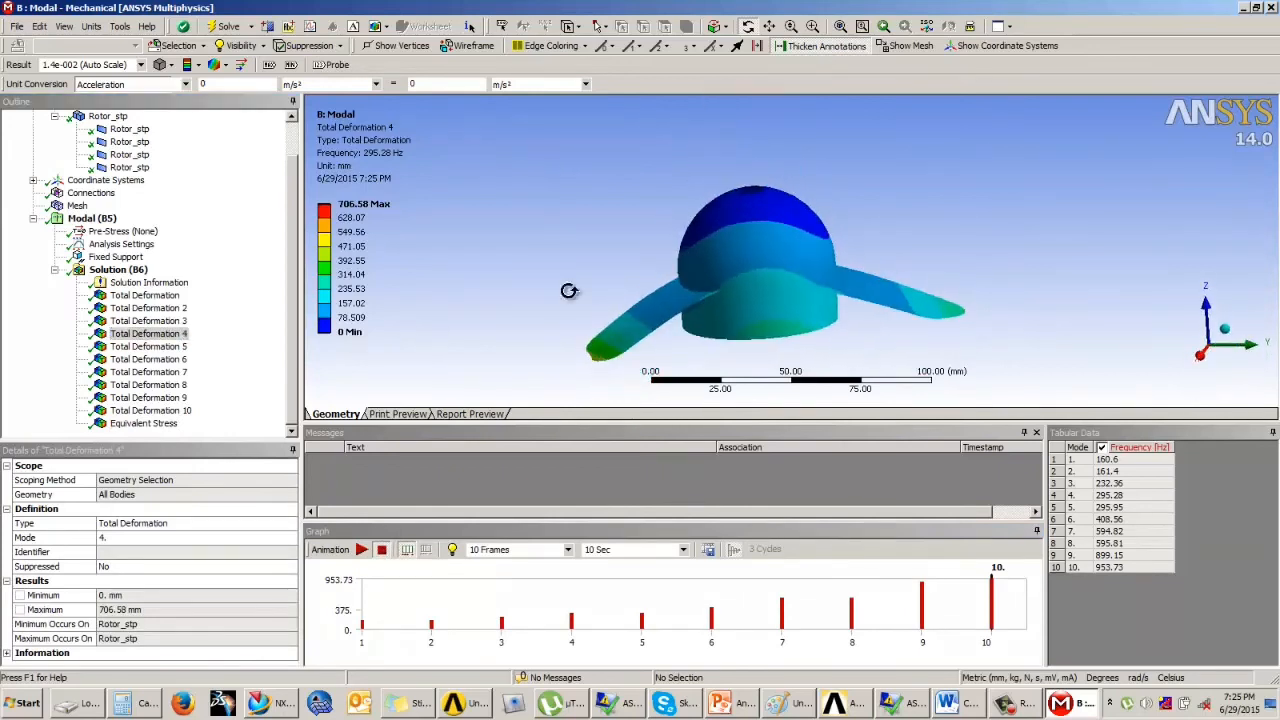
pyautogui.click(145, 321)
pyautogui.click(140, 308)
pyautogui.click(145, 295)
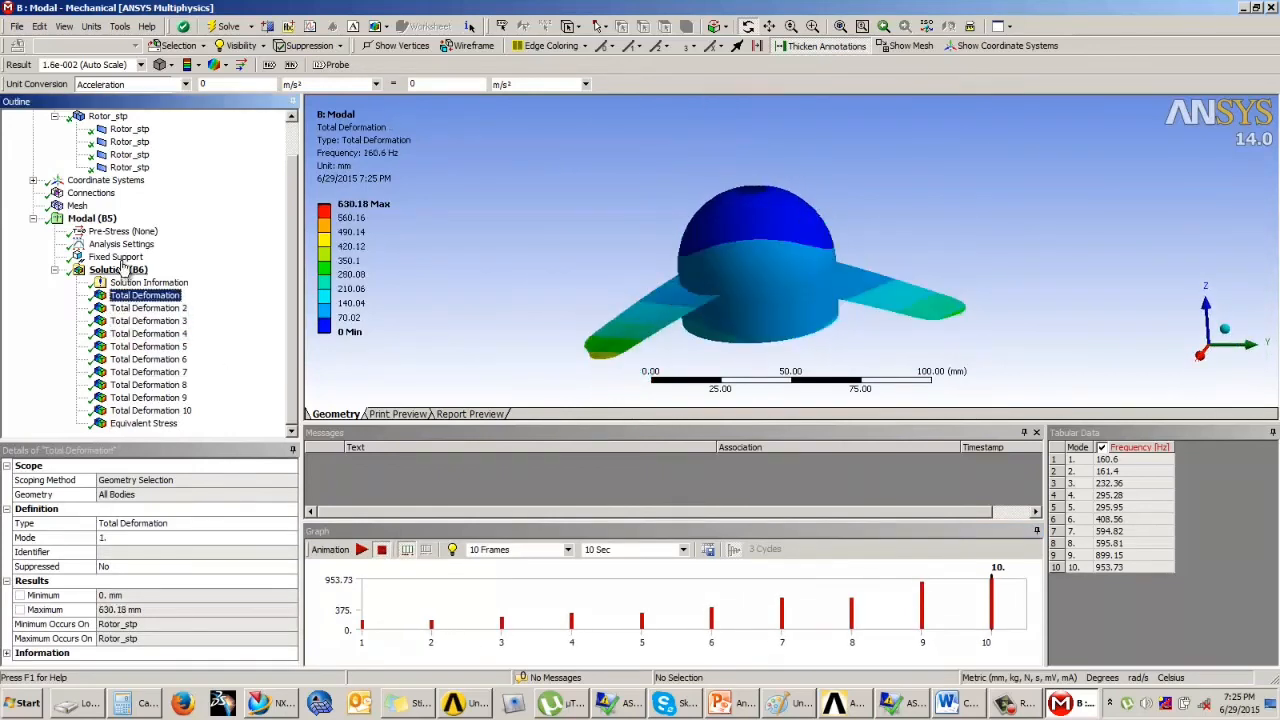
# - Review the output controls in the modal analysis settings and collapse the group
pyautogui.click(121, 244)
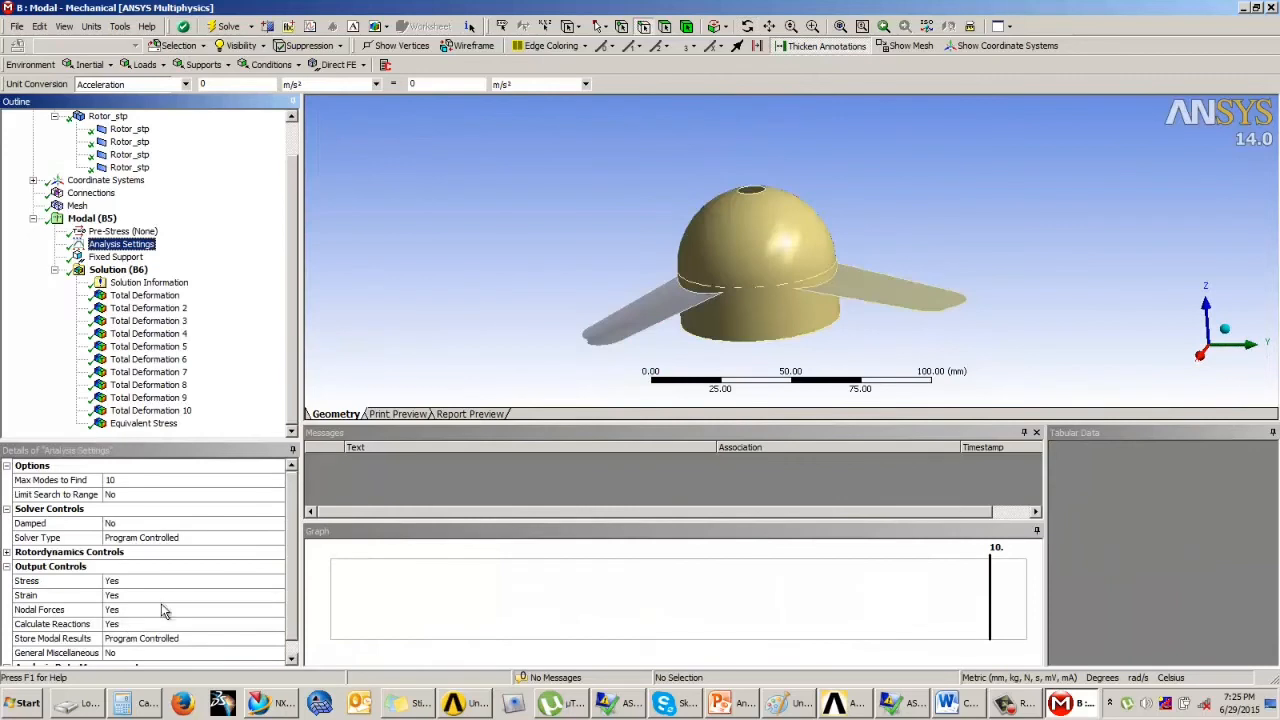
pyautogui.click(6, 568)
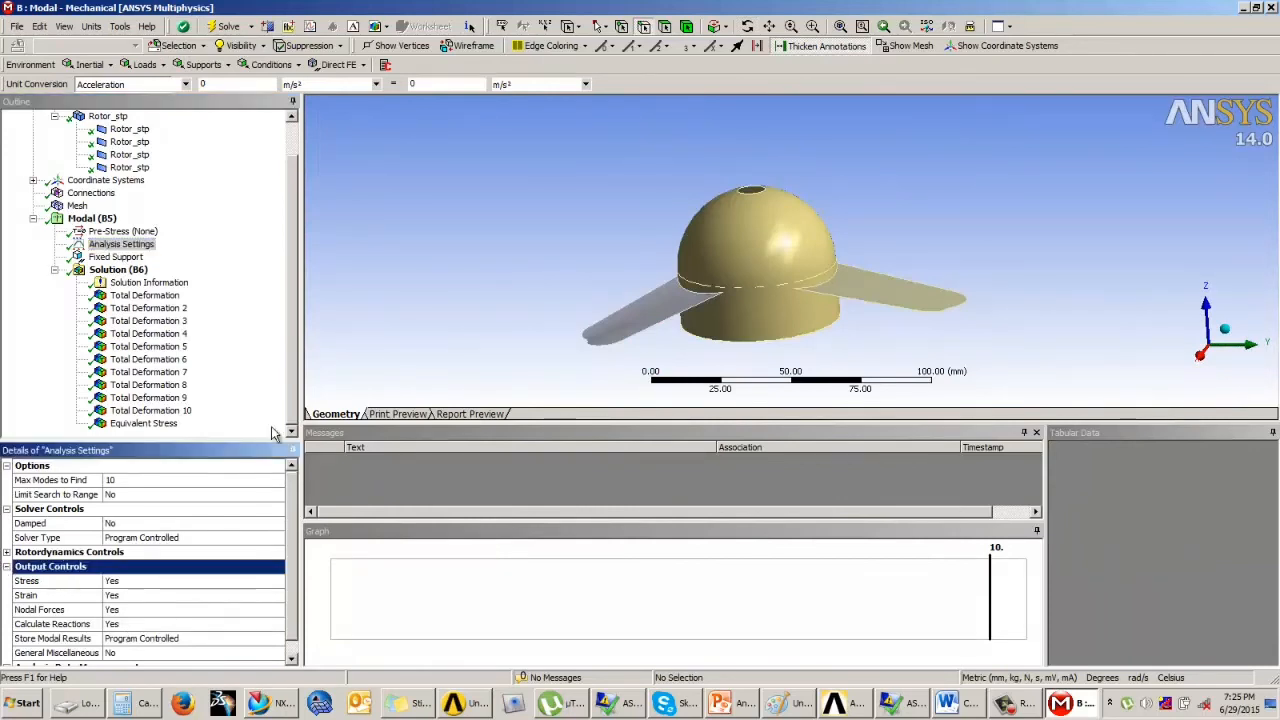
pyautogui.click(7, 566)
pyautogui.moveTo(424, 328); pyautogui.dragTo(697, 311, button='middle')
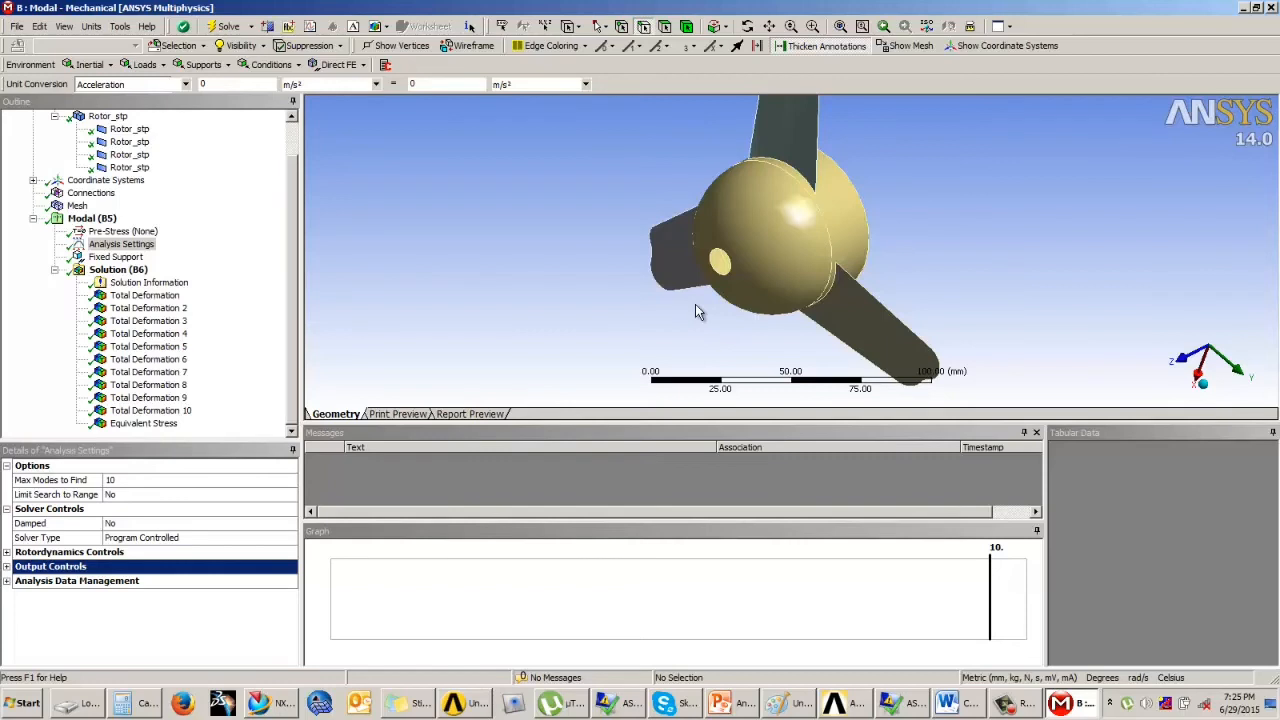
pyautogui.moveTo(725, 318); pyautogui.dragTo(885, 300, button='middle')
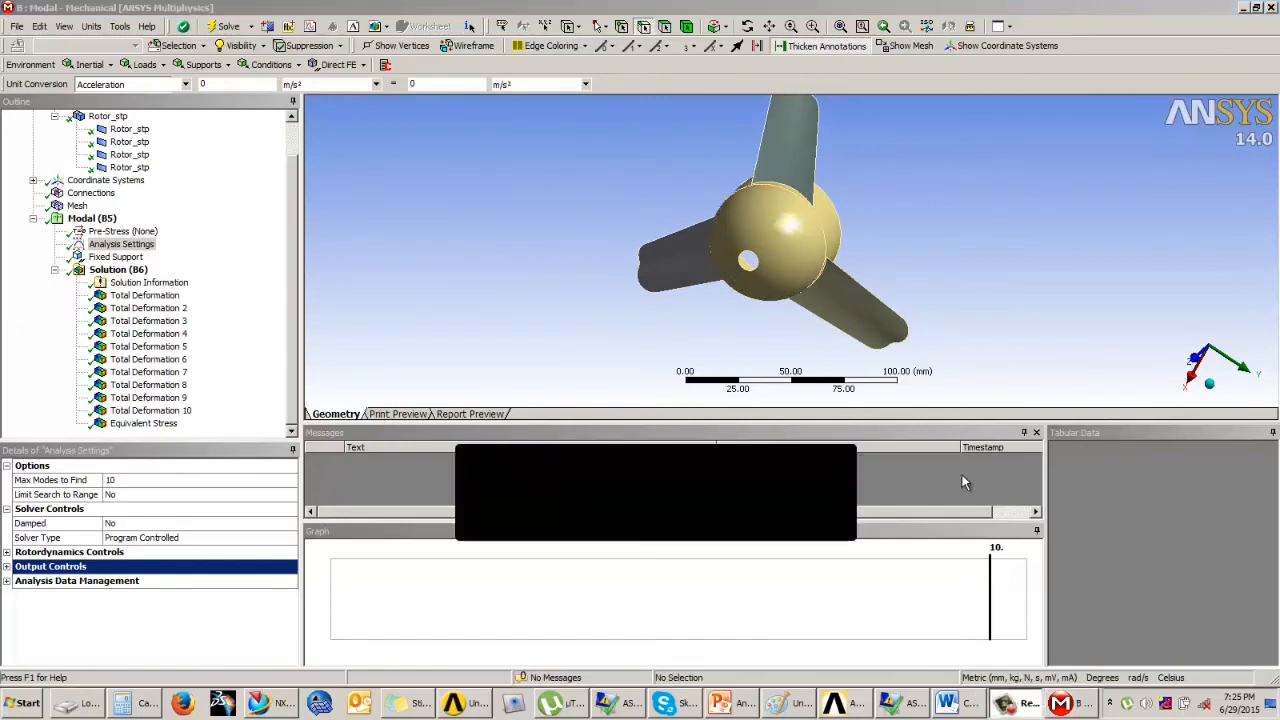
pyautogui.click(825, 493)
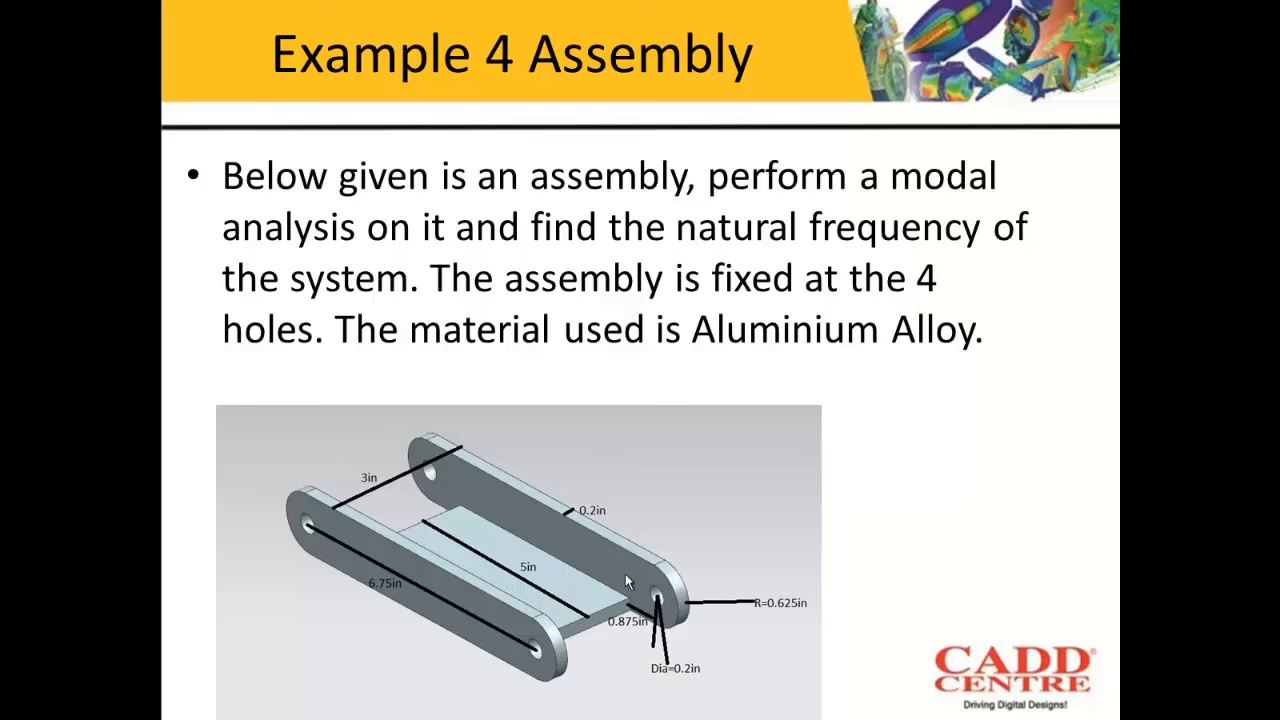
# - End the PowerPoint slide show at the Example 4 Assembly slide and return to the editing view
pyautogui.press('Escape')
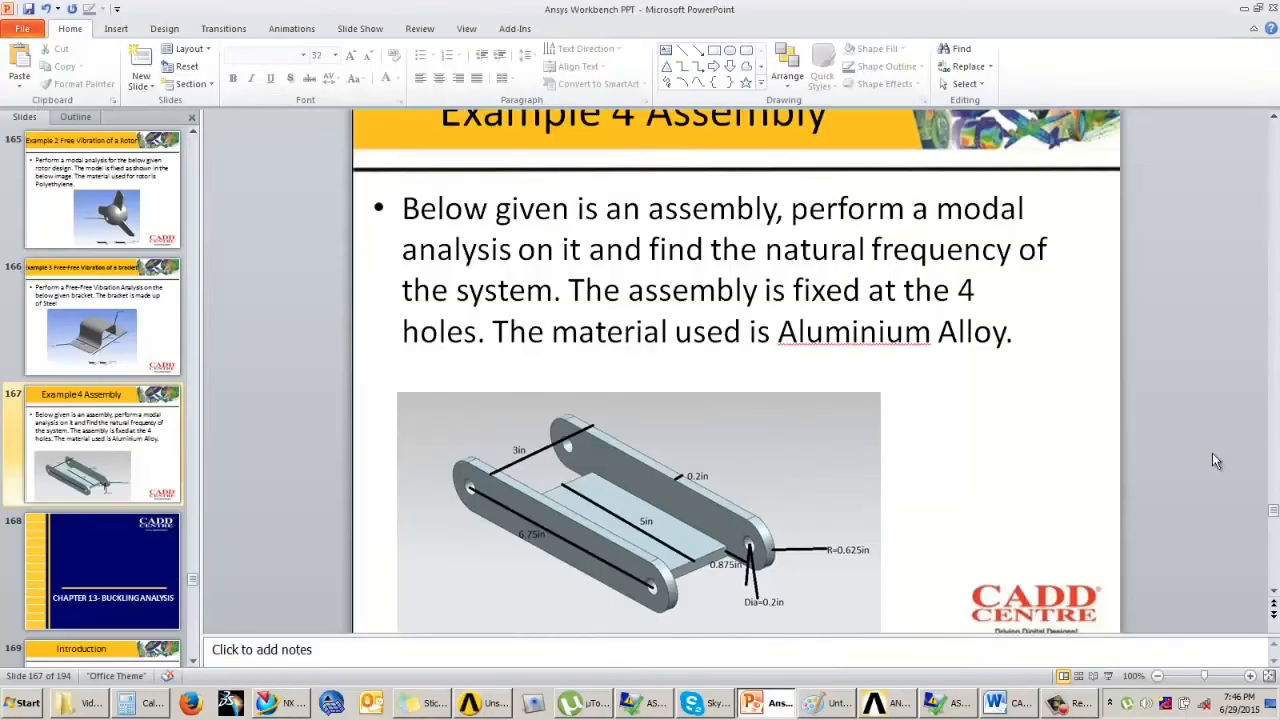
# - Switch to Workbench and add a standalone Modal system beside system C, named "Modal Analysis of an Assembly"
pyautogui.click(490, 706)
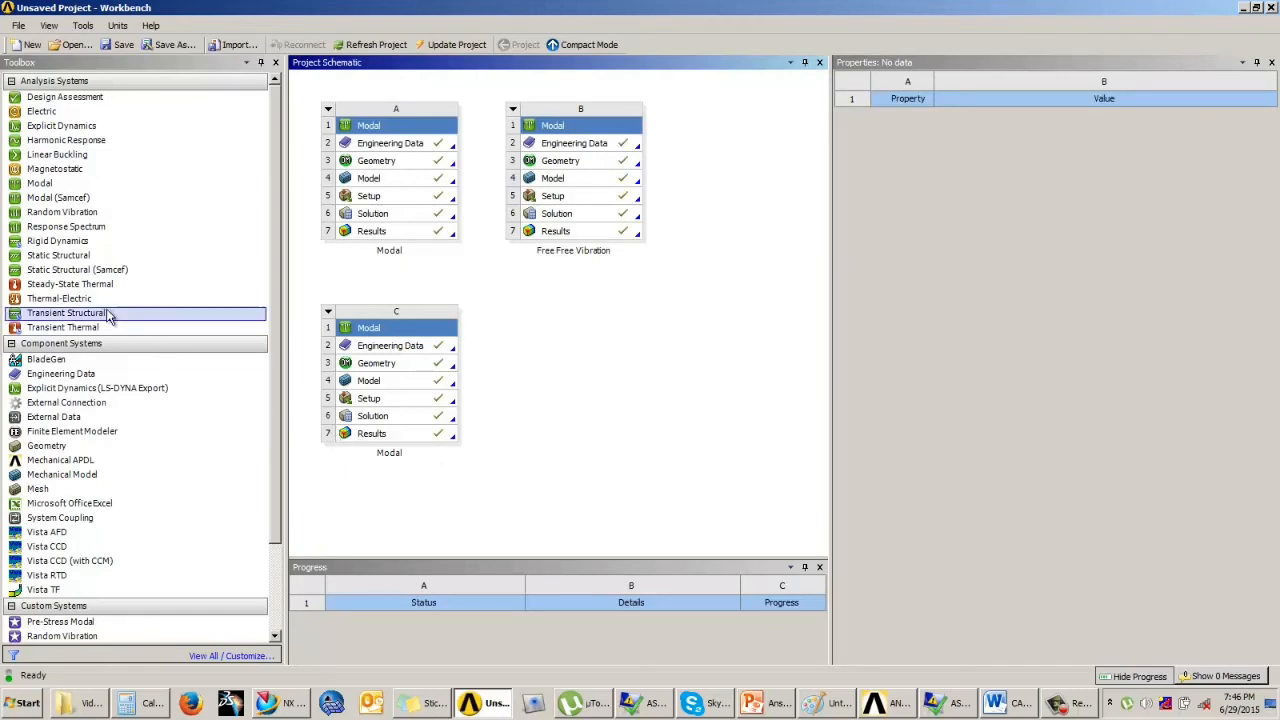
pyautogui.moveTo(60, 186); pyautogui.dragTo(572, 498)
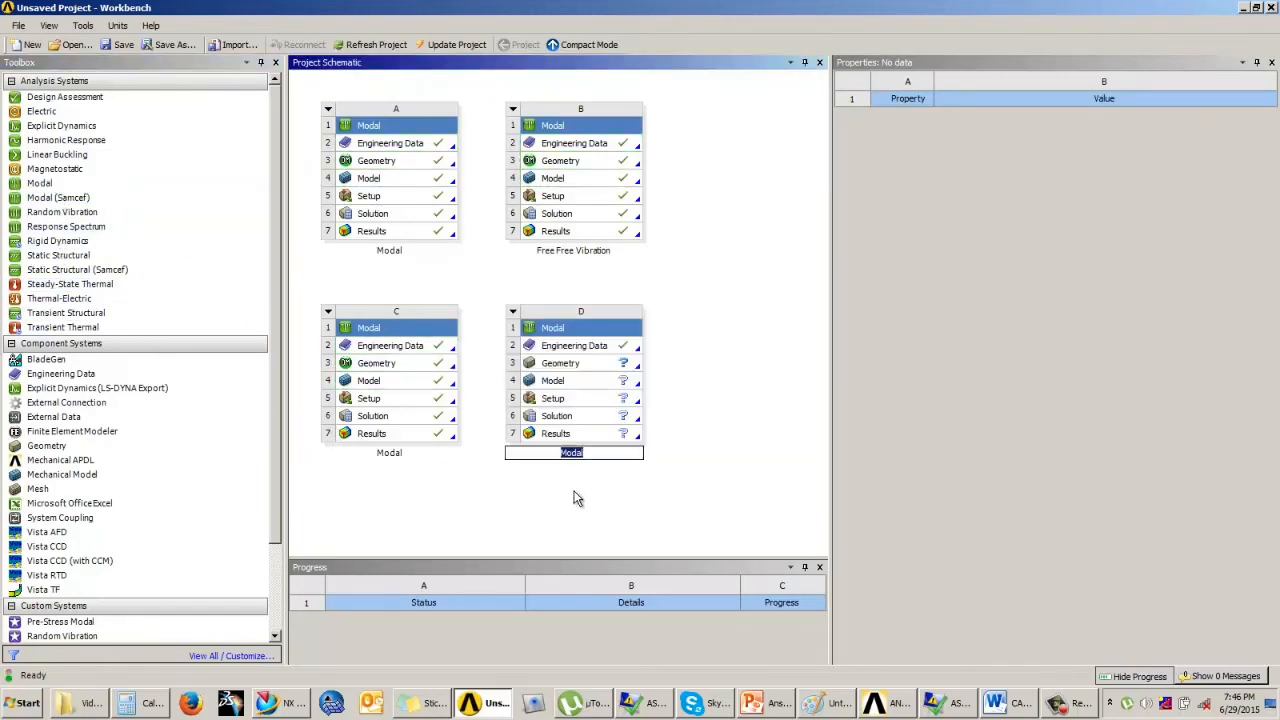
pyautogui.write('Modal Analysis of an Assembly')
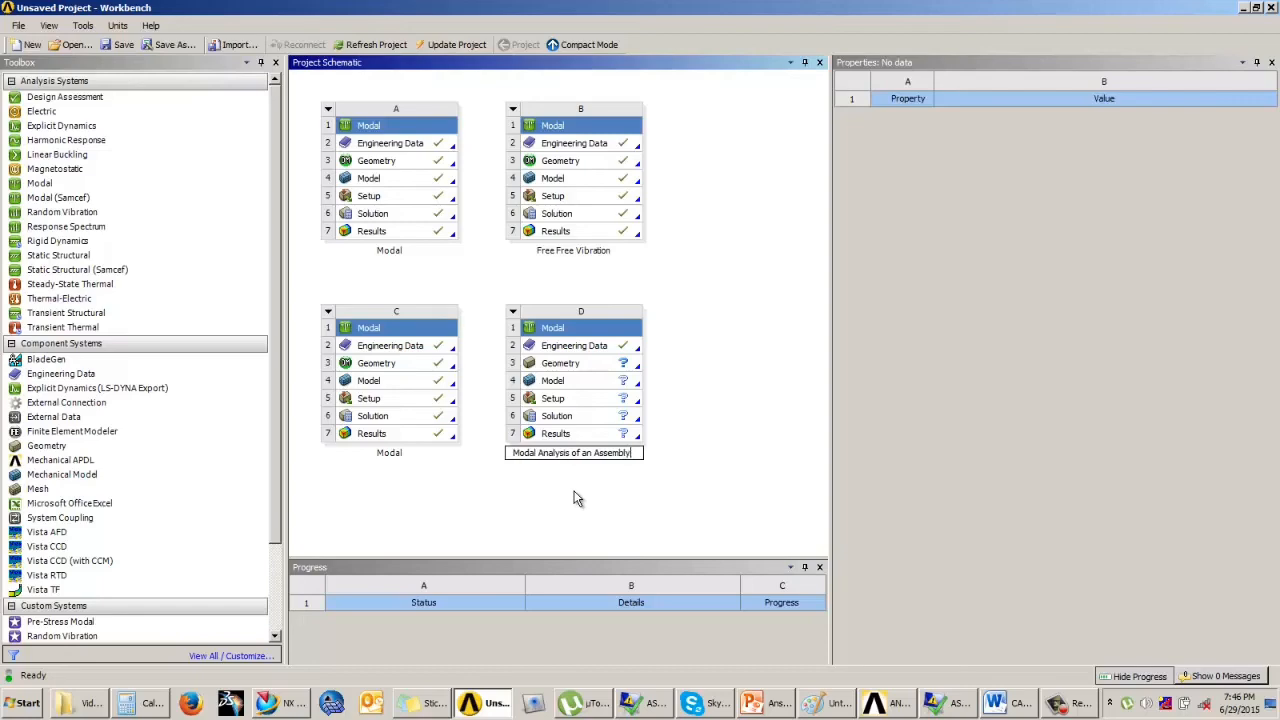
pyautogui.press('Return')
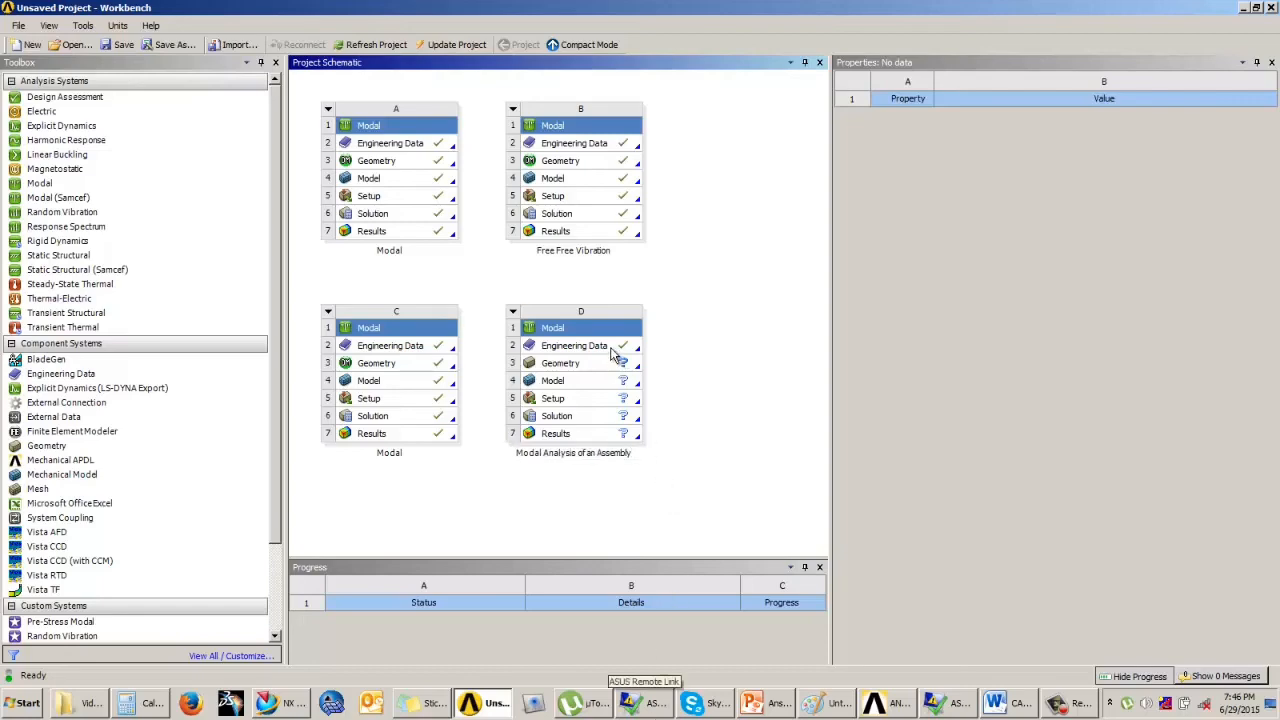
# - Add Aluminum Alloy from the General Materials library to the assembly system's engineering data and return to the project
pyautogui.click(615, 348)
pyautogui.doubleClick(614, 346)
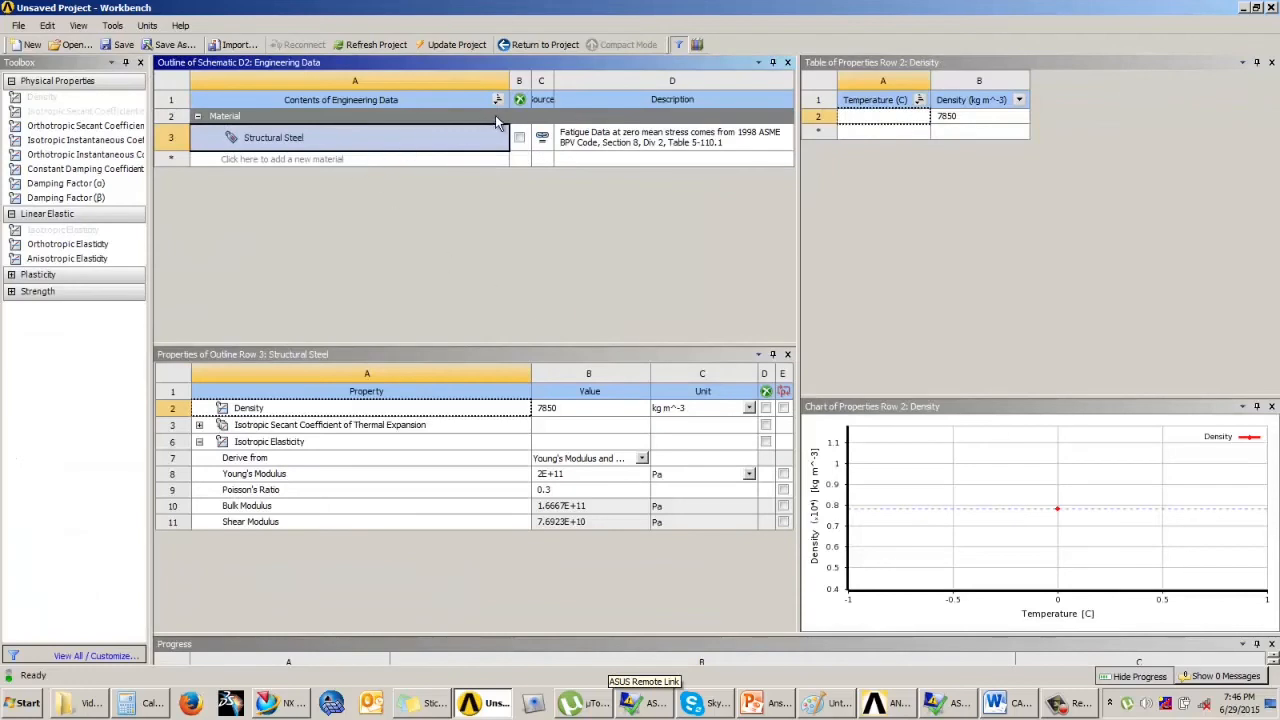
pyautogui.click(697, 45)
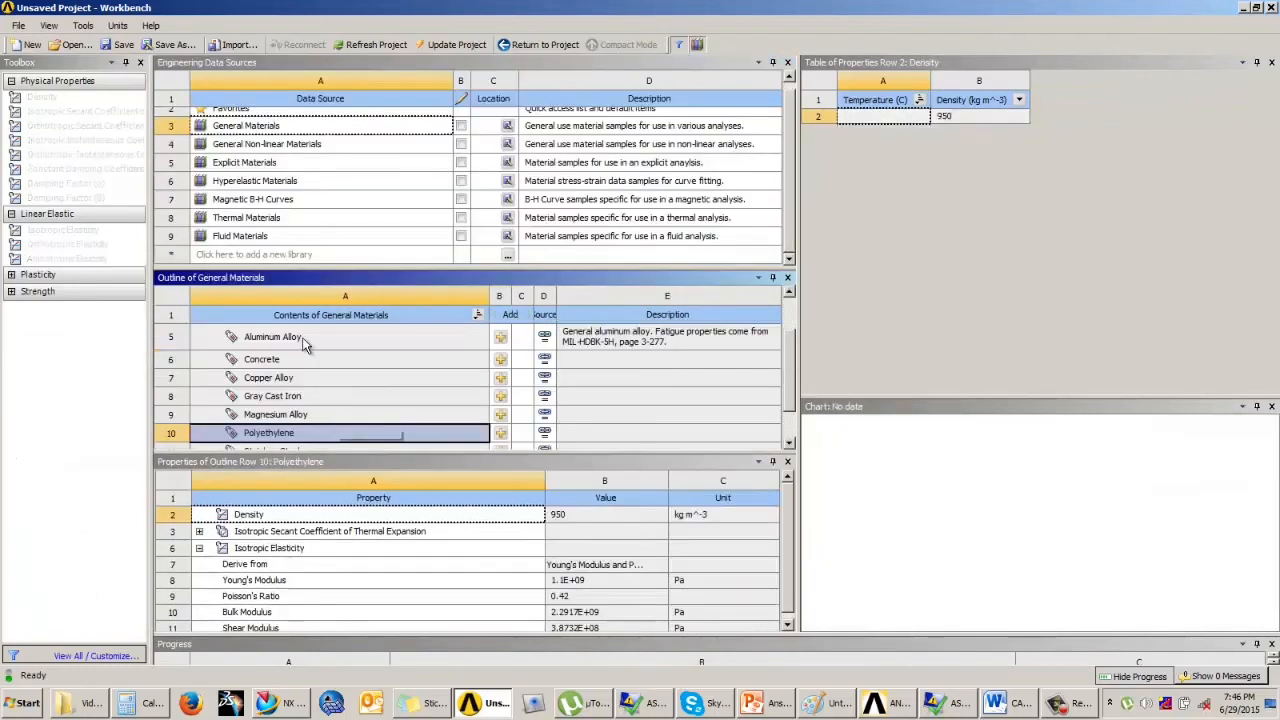
pyautogui.click(465, 340)
pyautogui.click(500, 337)
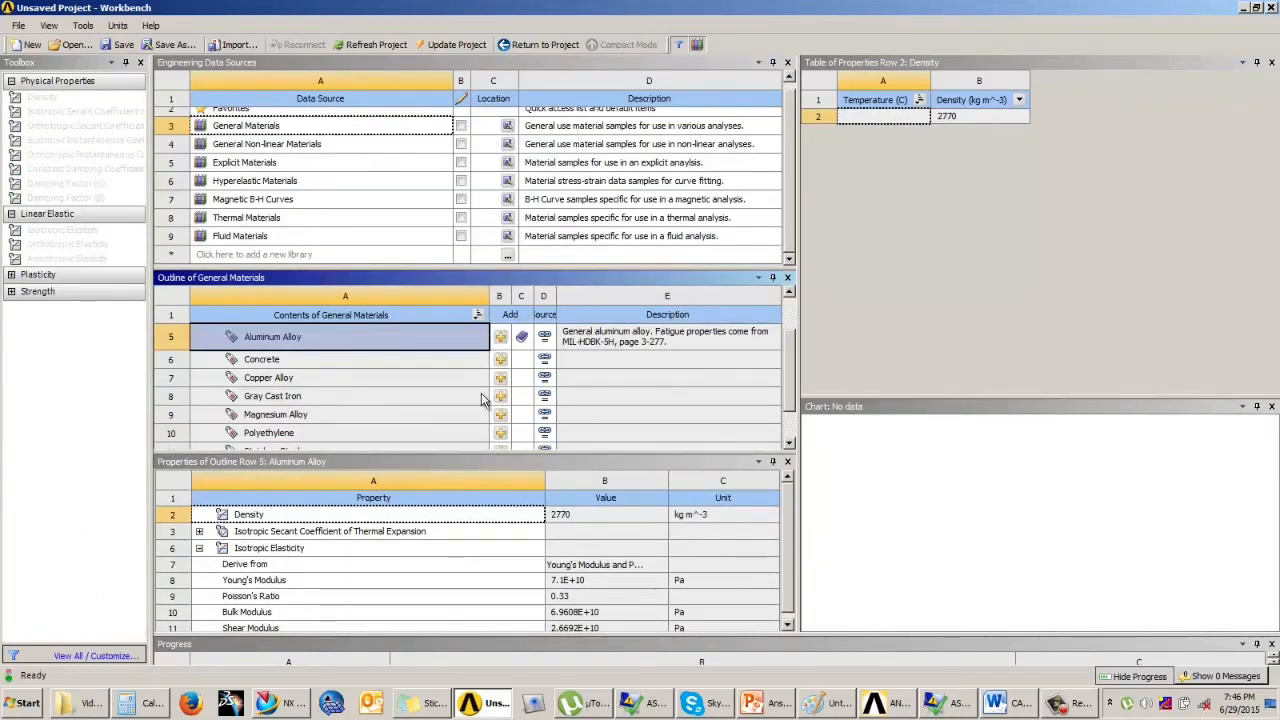
pyautogui.click(697, 45)
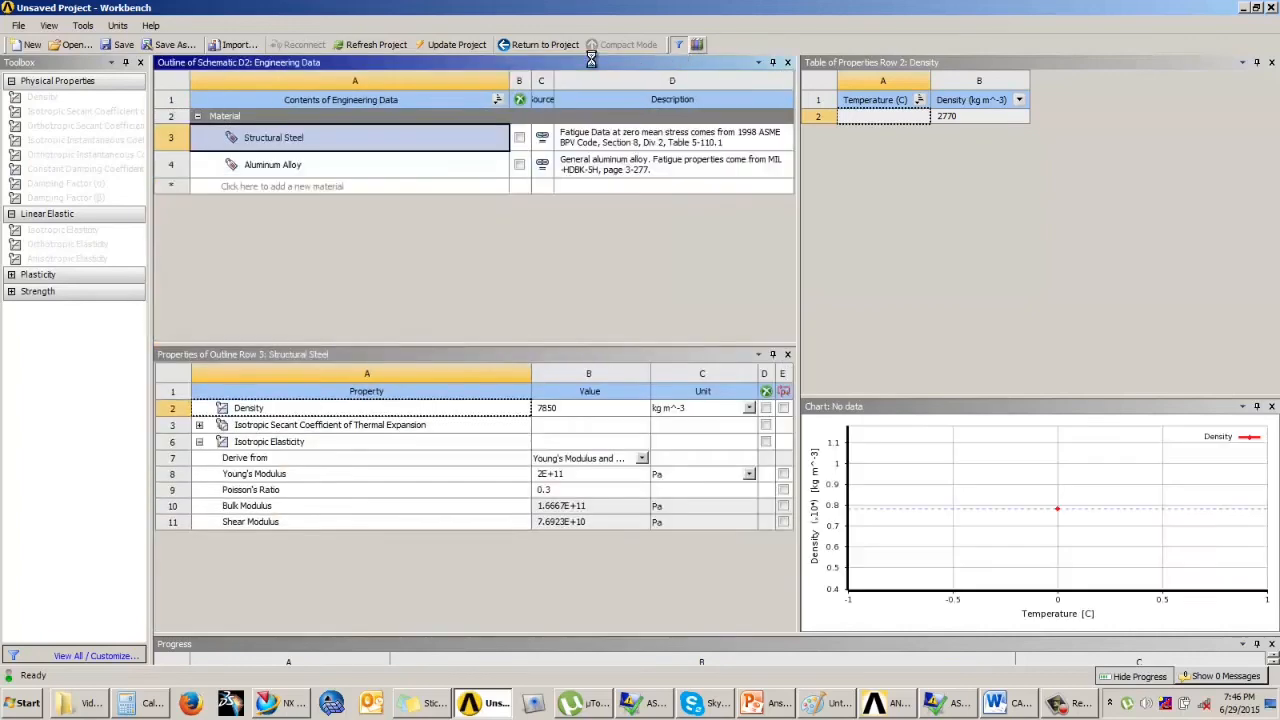
pyautogui.click(540, 44)
pyautogui.click(697, 400)
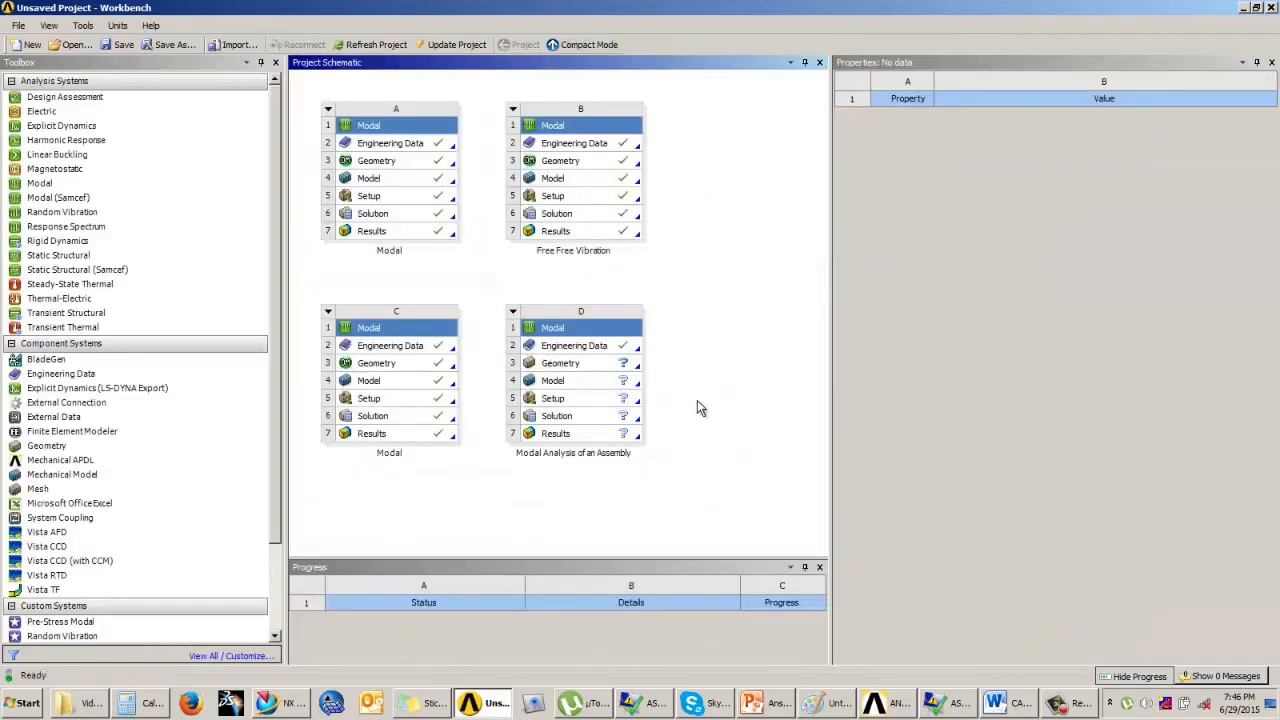
# - Open the assembly system's geometry in DesignModeler with inch as the length unit, checking the Example 4 slide for the dimensions
pyautogui.click(588, 366)
pyautogui.doubleClick(588, 366)
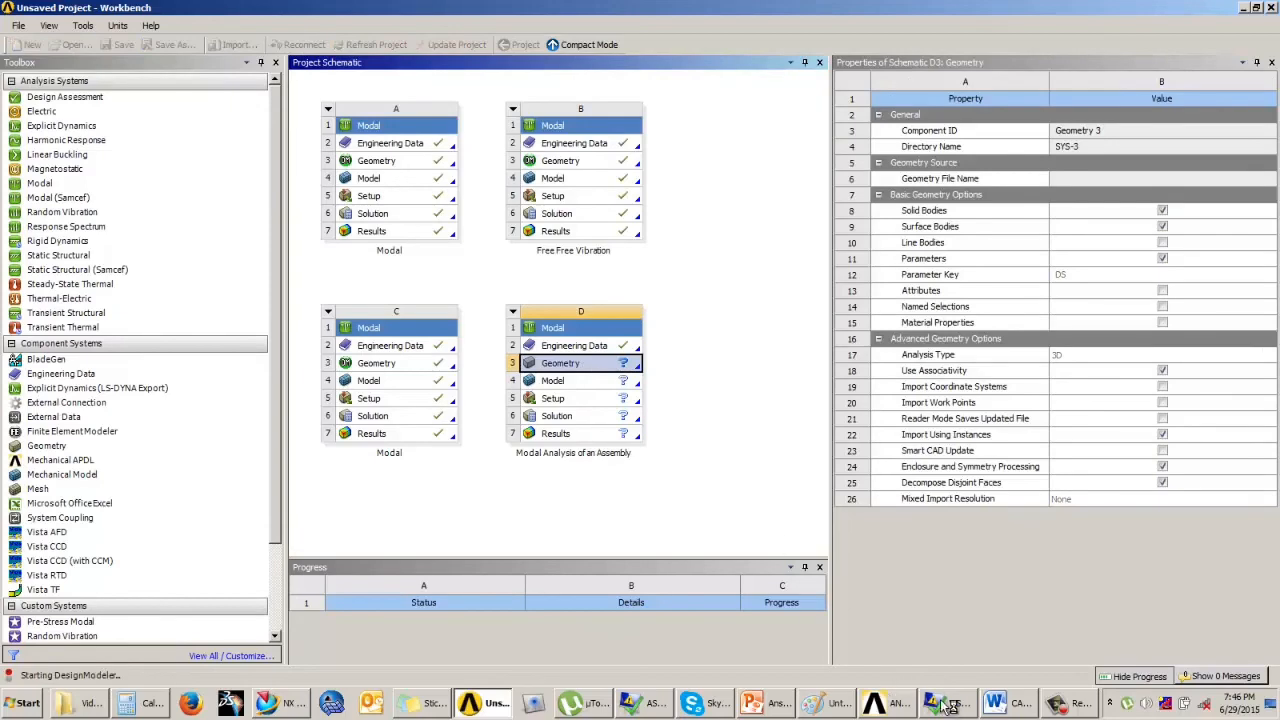
pyautogui.click(777, 706)
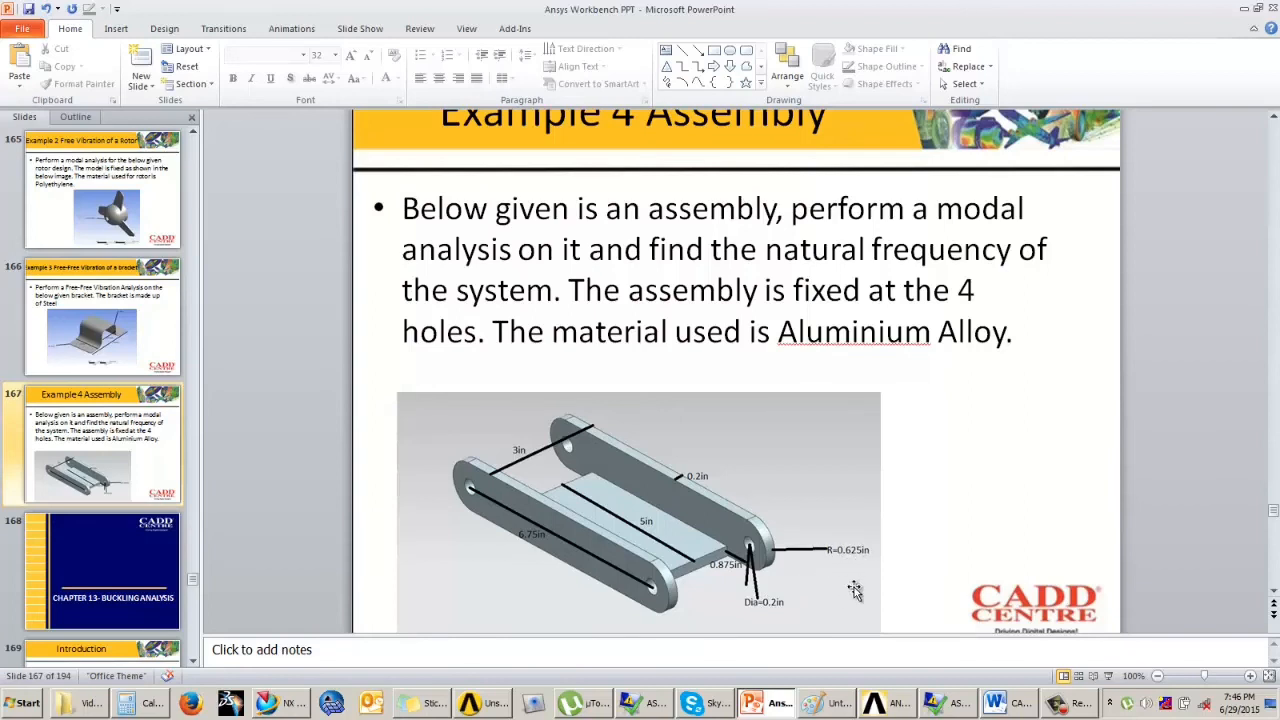
pyautogui.click(1062, 704)
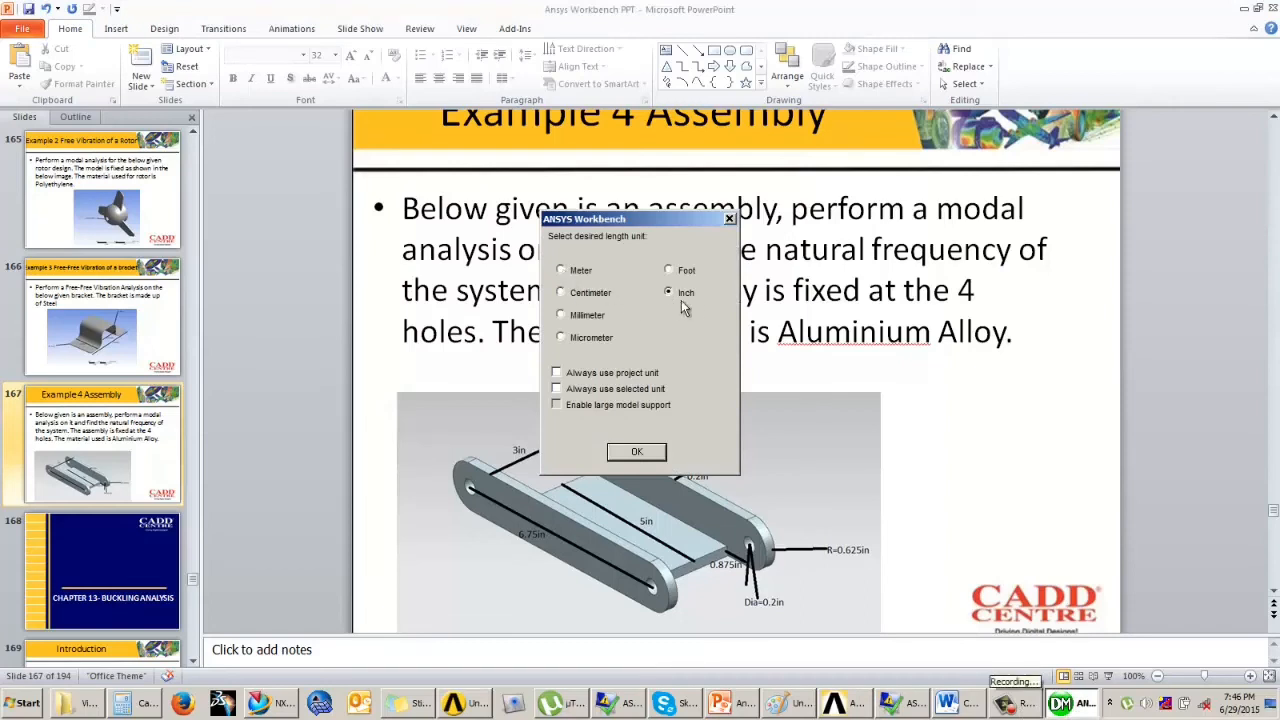
pyautogui.click(651, 458)
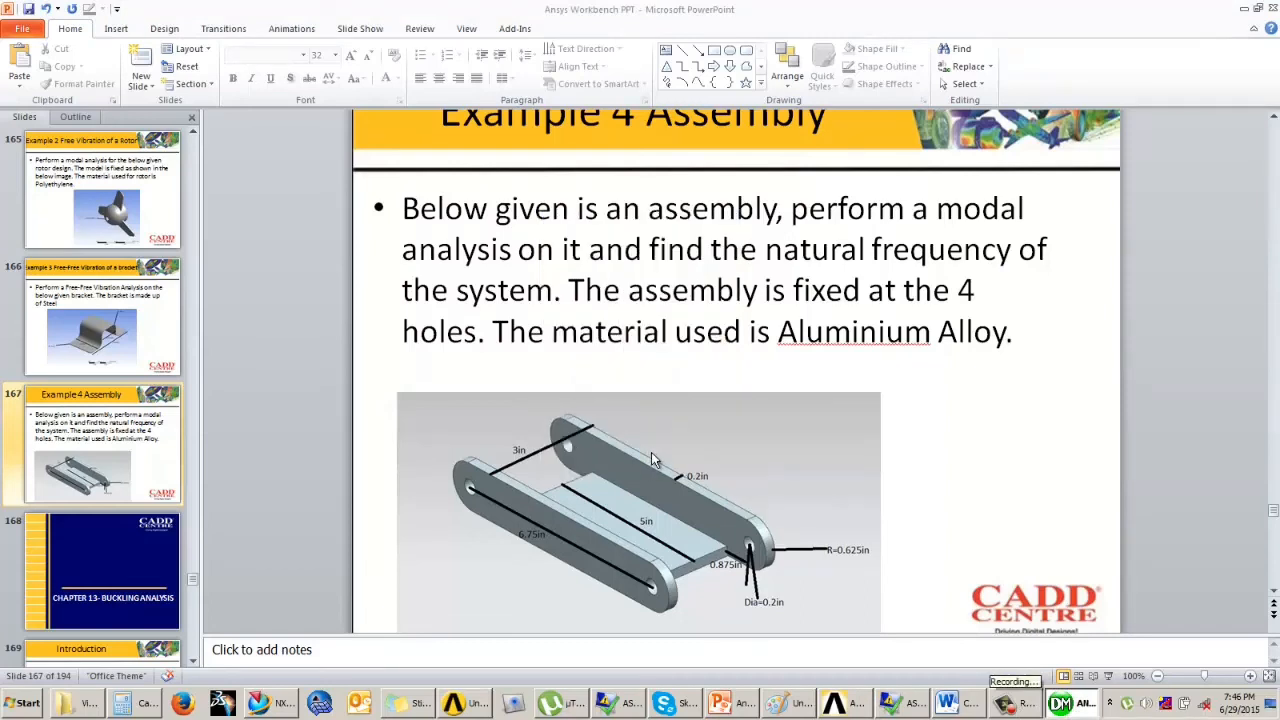
pyautogui.click(1068, 705)
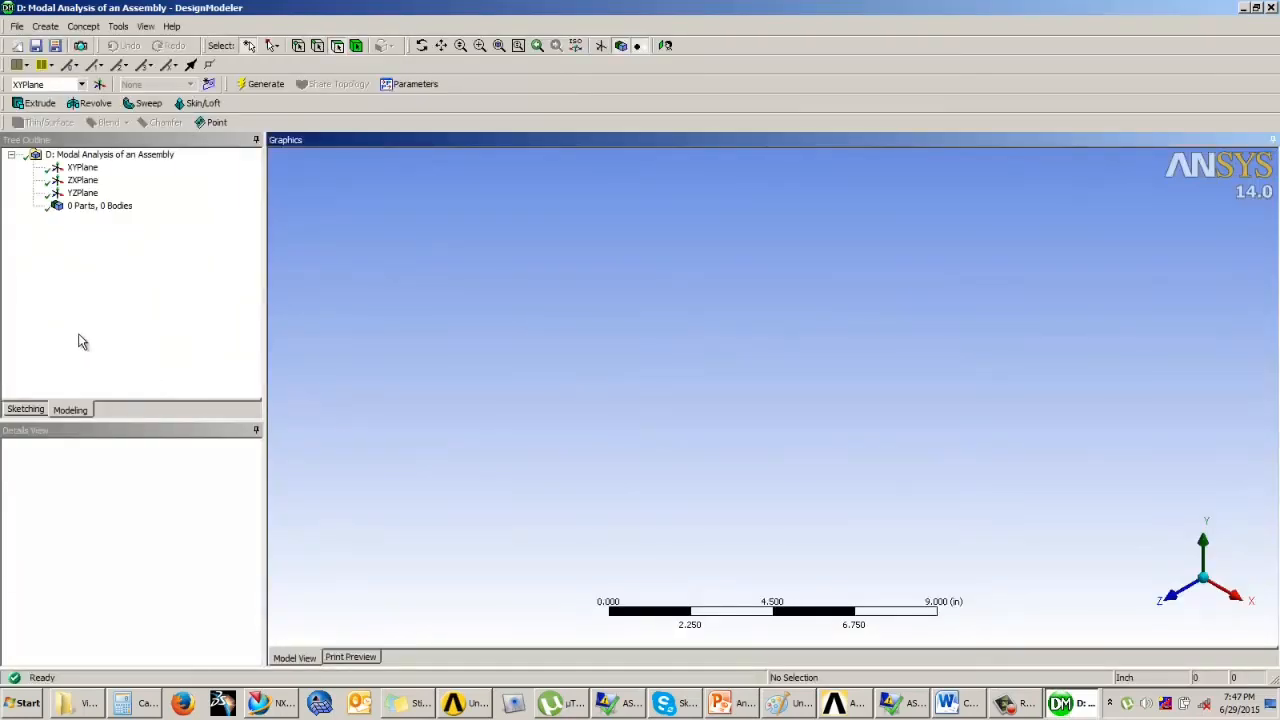
# - Choose ZXPlane as the sketching plane and view it face on
pyautogui.click(22, 409)
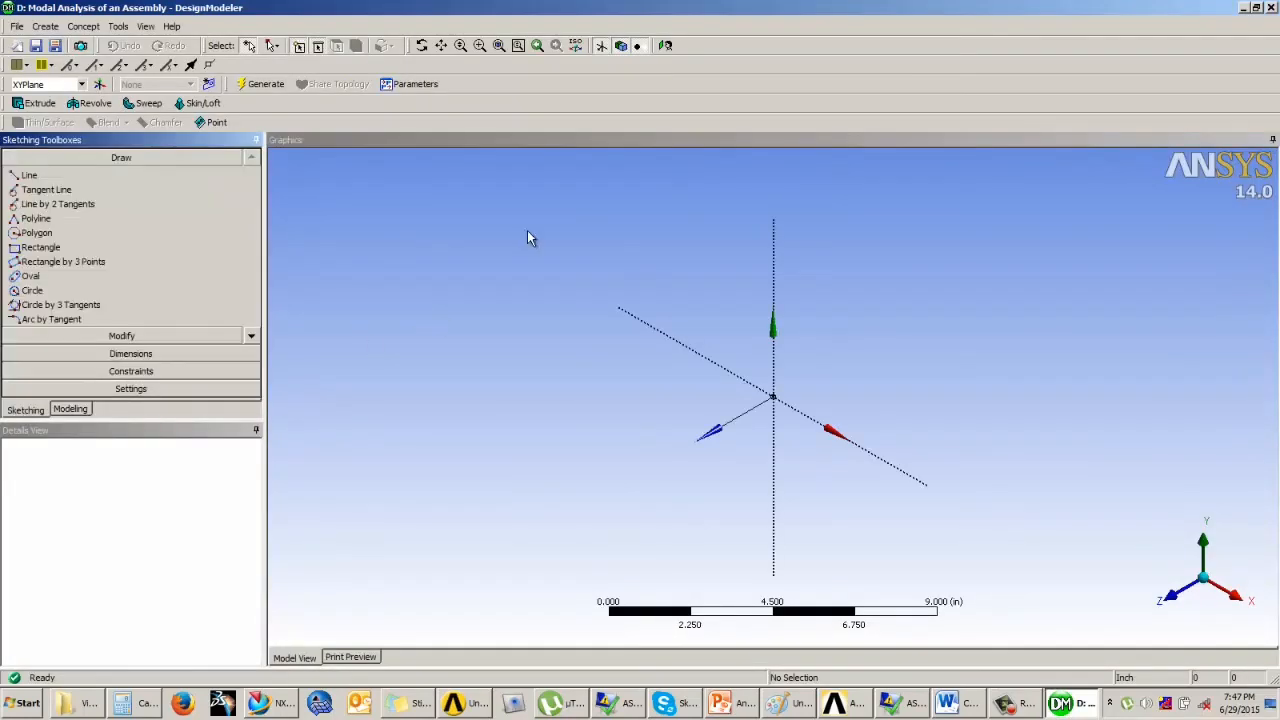
pyautogui.click(71, 409)
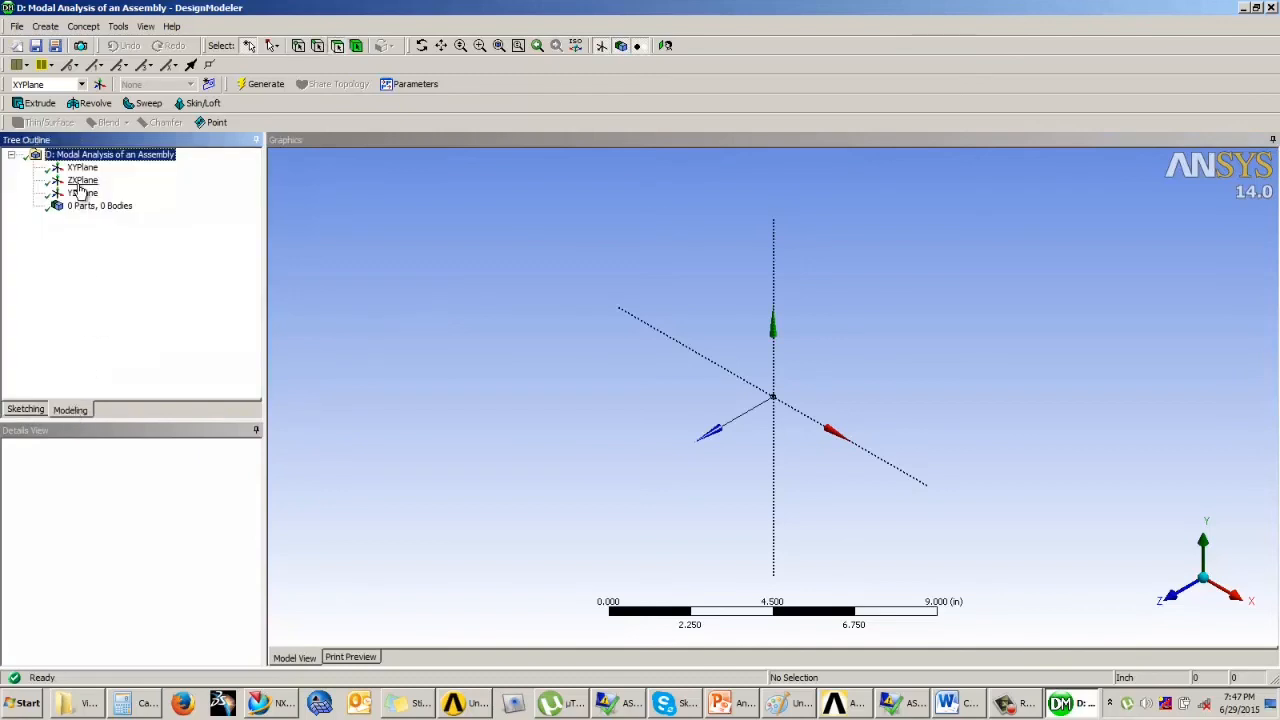
pyautogui.click(82, 181)
pyautogui.click(26, 409)
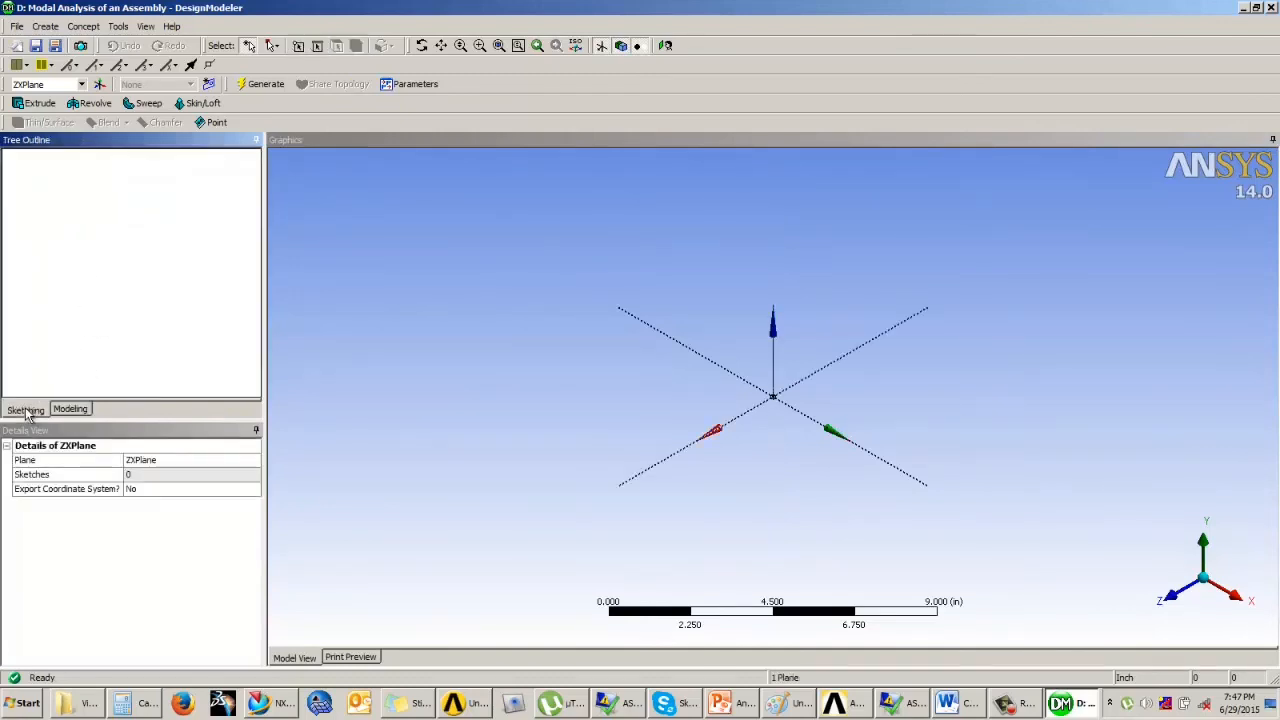
pyautogui.click(665, 46)
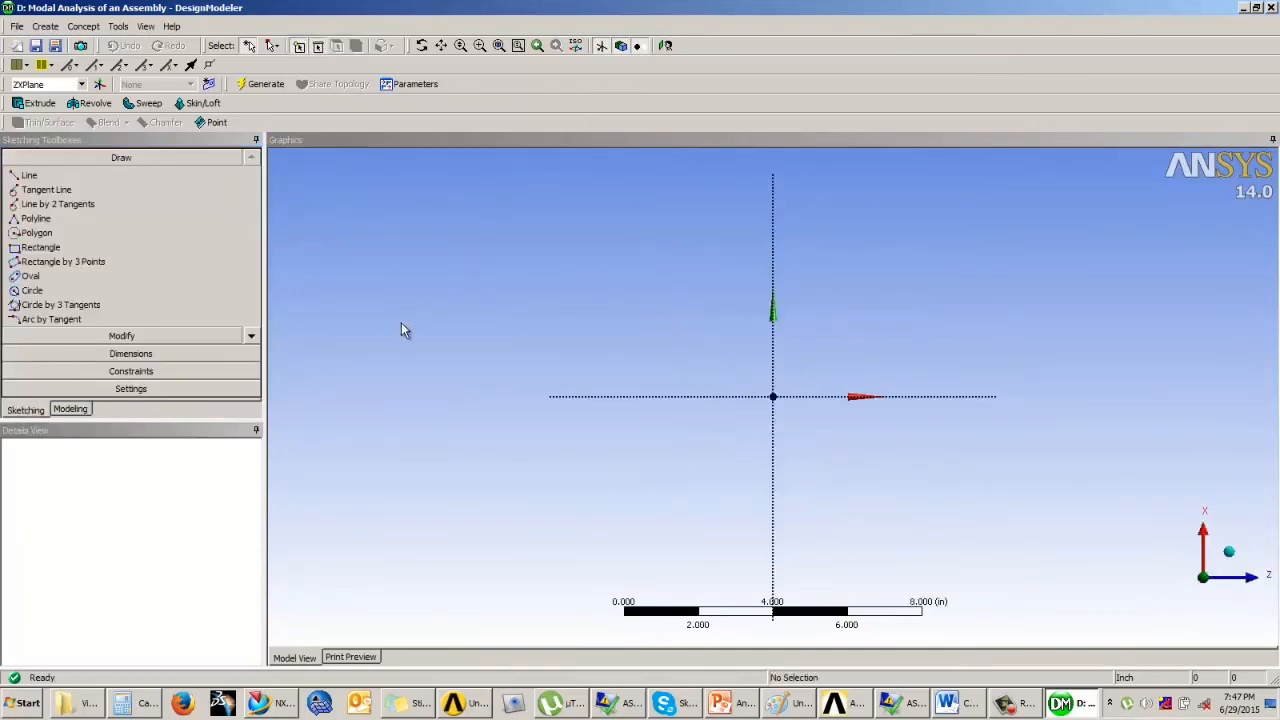
# - Check the plate on the Example 4 slide and sketch a rectangle about 3.2 by 1.8 in around the ZXPlane origin
pyautogui.click(737, 706)
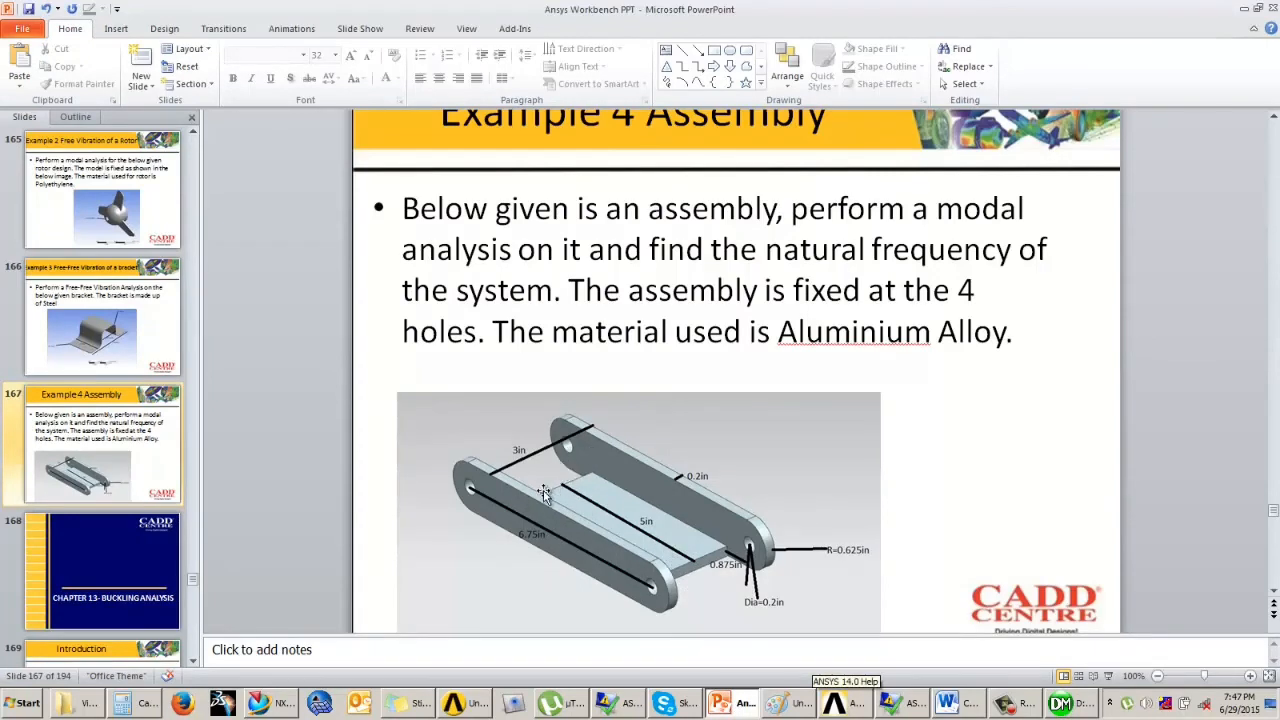
pyautogui.click(1063, 706)
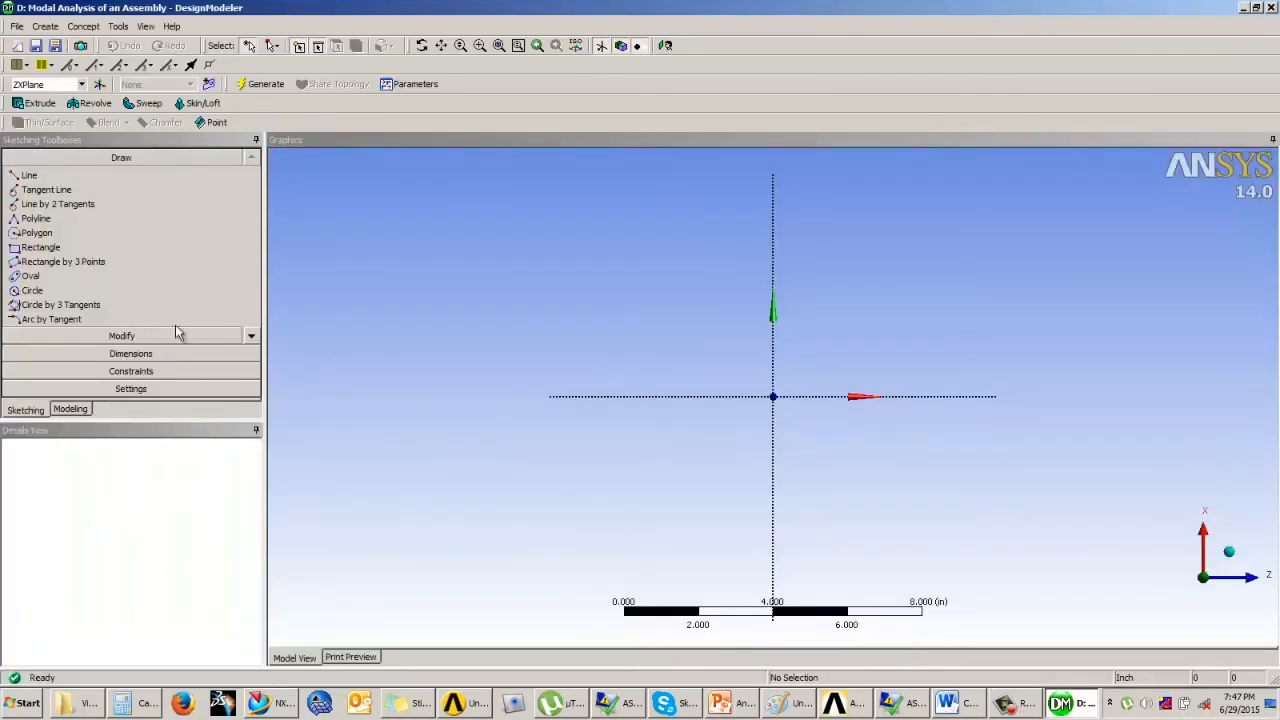
pyautogui.click(40, 247)
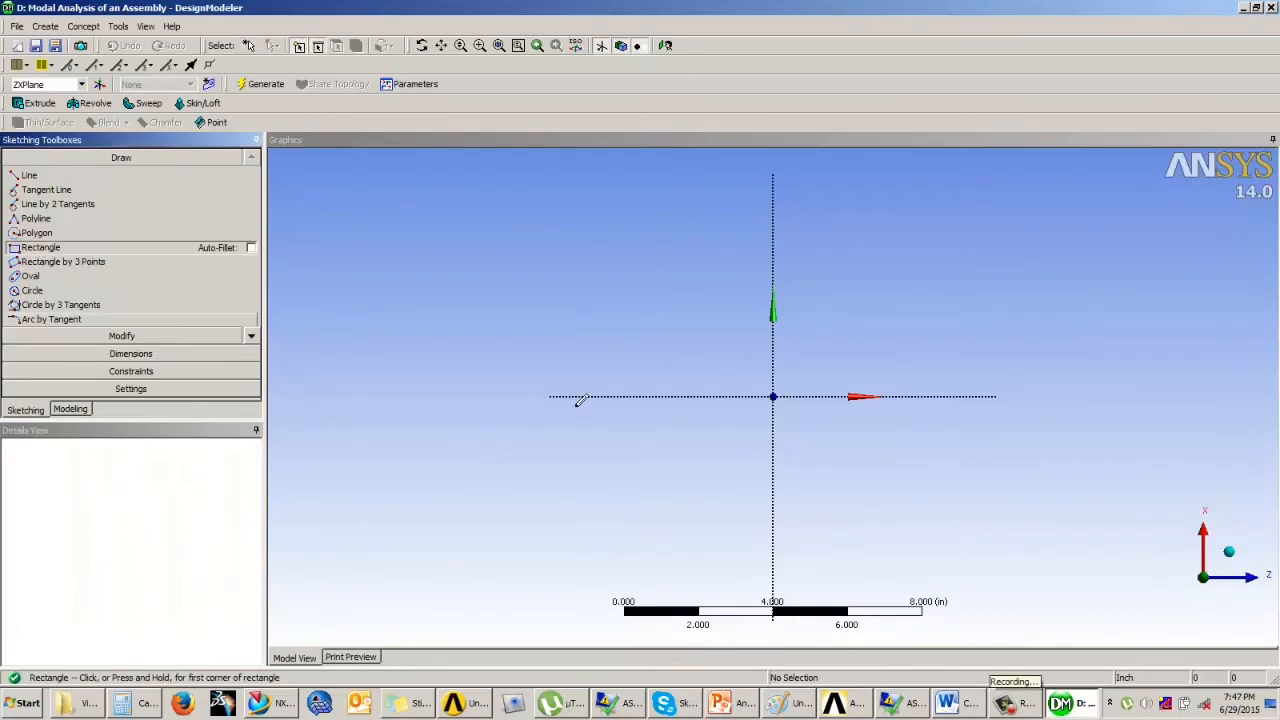
pyautogui.click(711, 364)
pyautogui.click(831, 432)
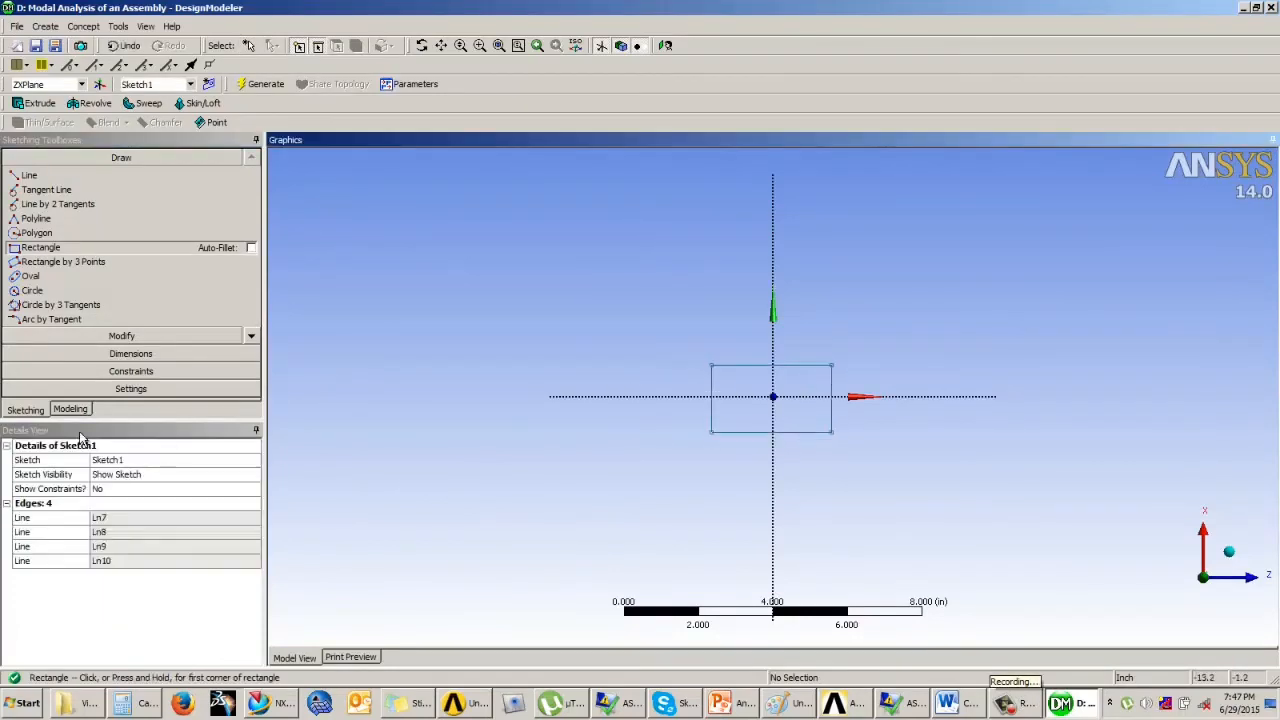
# - Dimension the rectangle's horizontal and vertical edges
pyautogui.click(130, 353)
pyautogui.click(752, 364)
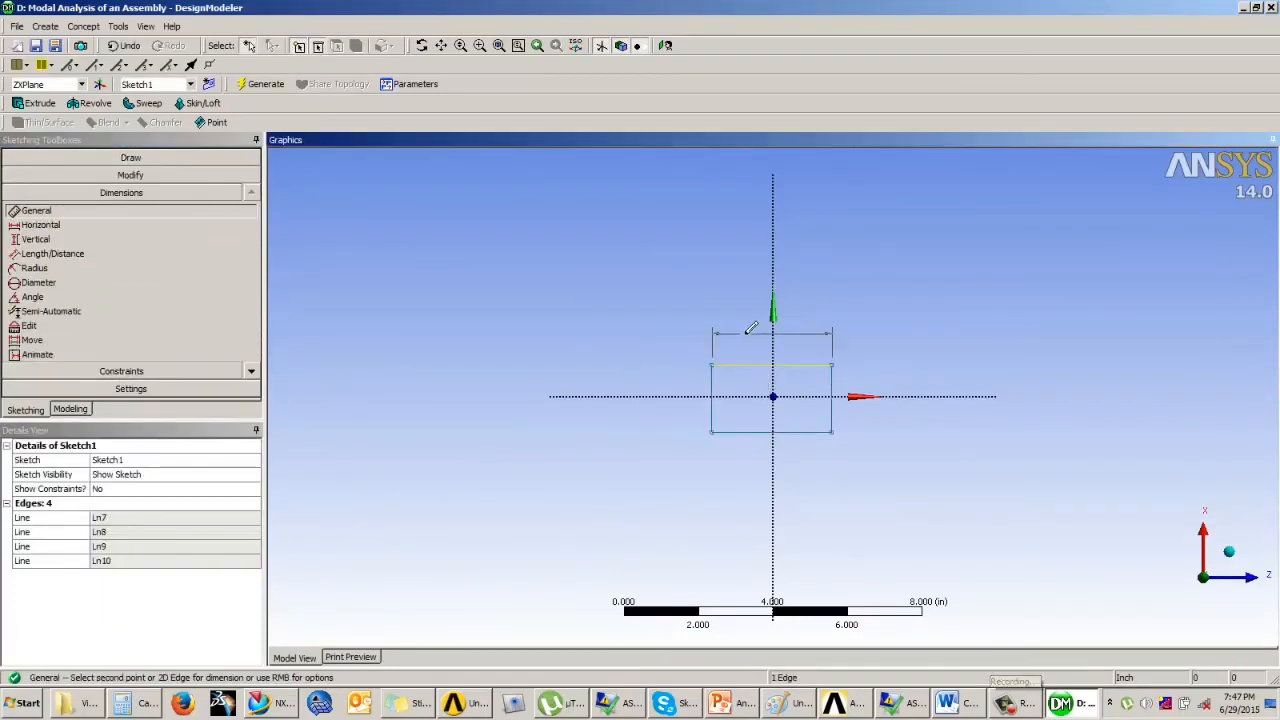
pyautogui.click(751, 330)
pyautogui.click(711, 375)
pyautogui.click(672, 405)
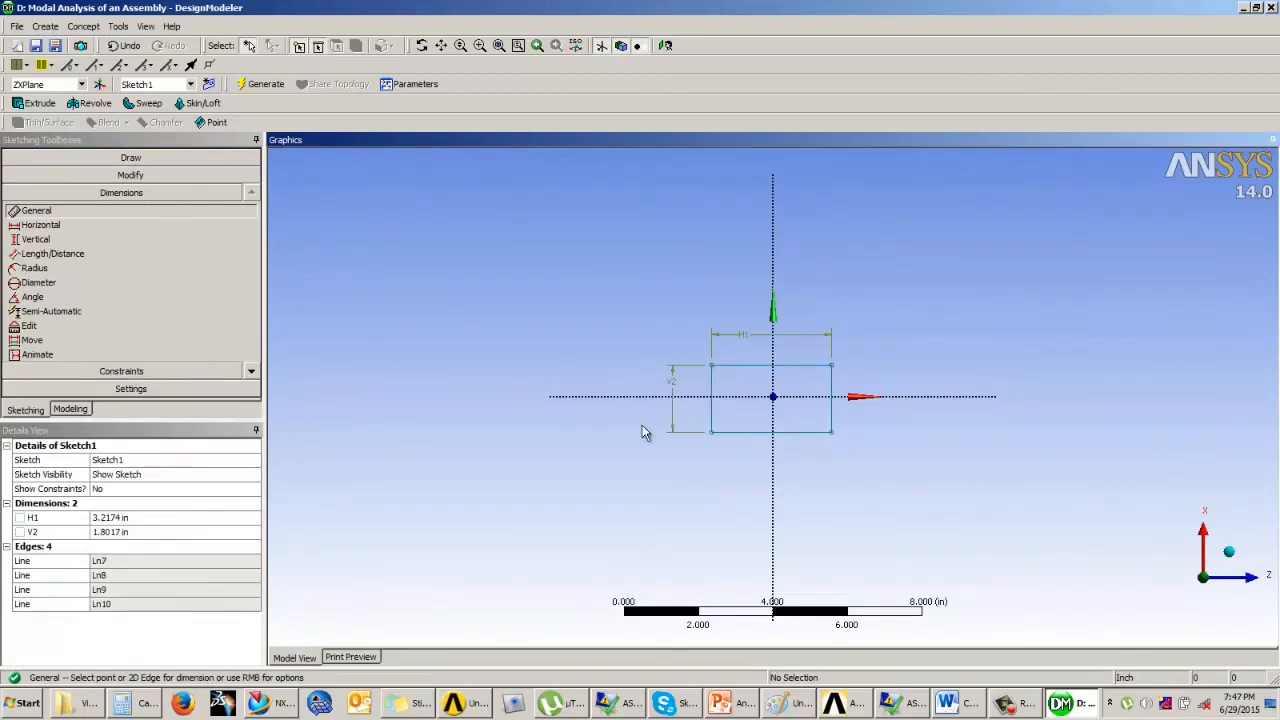
# - Set the rectangle's horizontal dimension to 5 in and its vertical dimension to 2.6 in
pyautogui.click(112, 517)
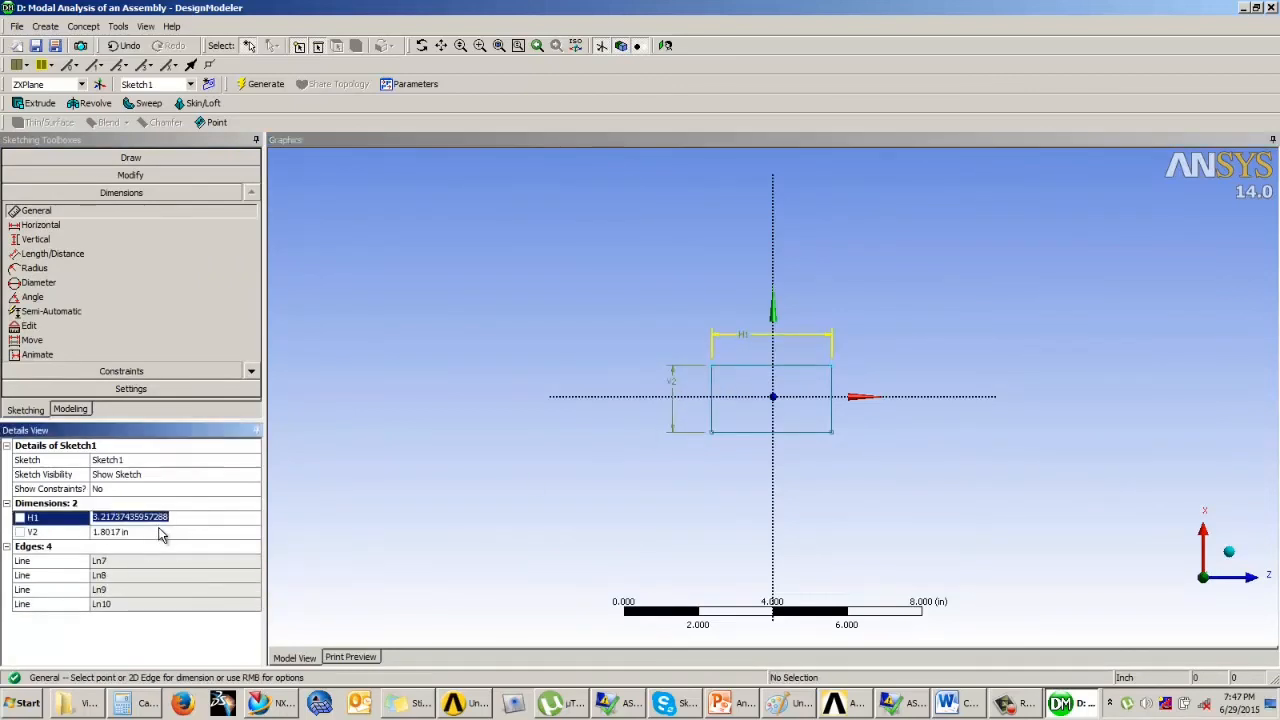
pyautogui.write('5')
pyautogui.press('Return')
pyautogui.click(128, 533)
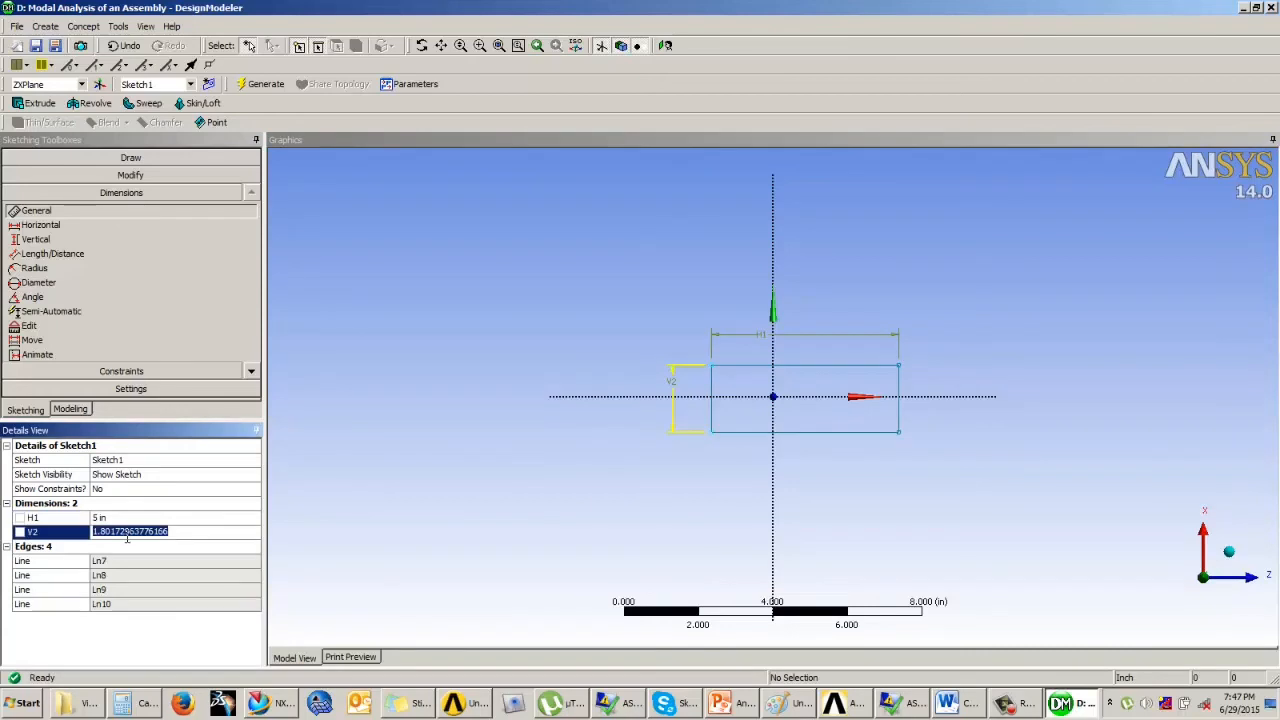
pyautogui.write('2.6')
pyautogui.press('Return')
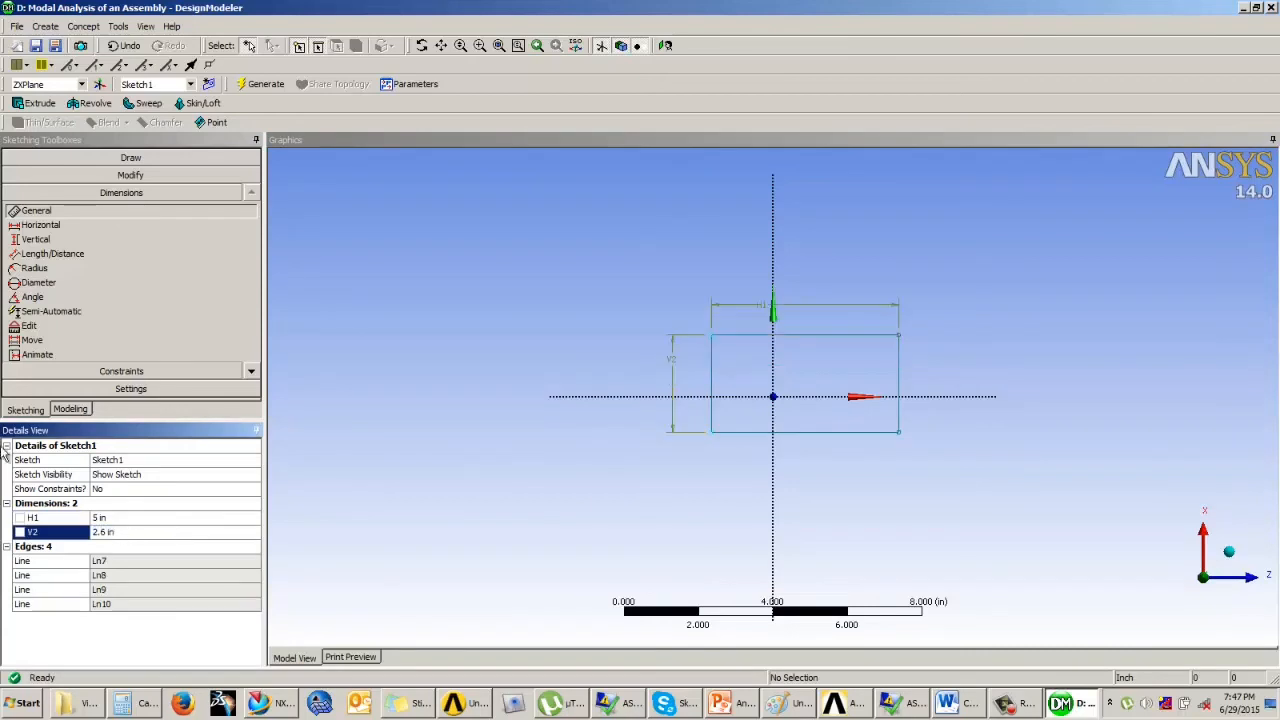
# - Centre the rectangle on the origin with symmetry constraints for its opposite edges about the vertical and horizontal axes
pyautogui.click(121, 371)
pyautogui.click(40, 329)
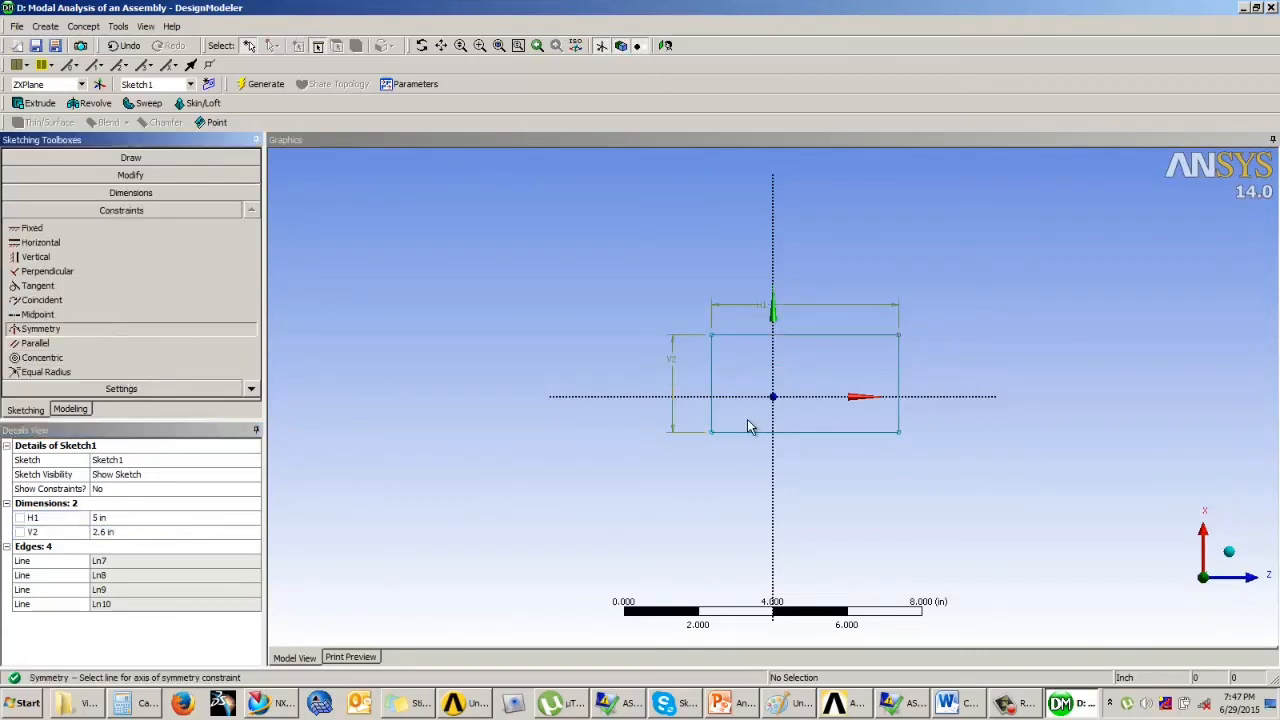
pyautogui.click(773, 370)
pyautogui.click(731, 366)
pyautogui.click(897, 372)
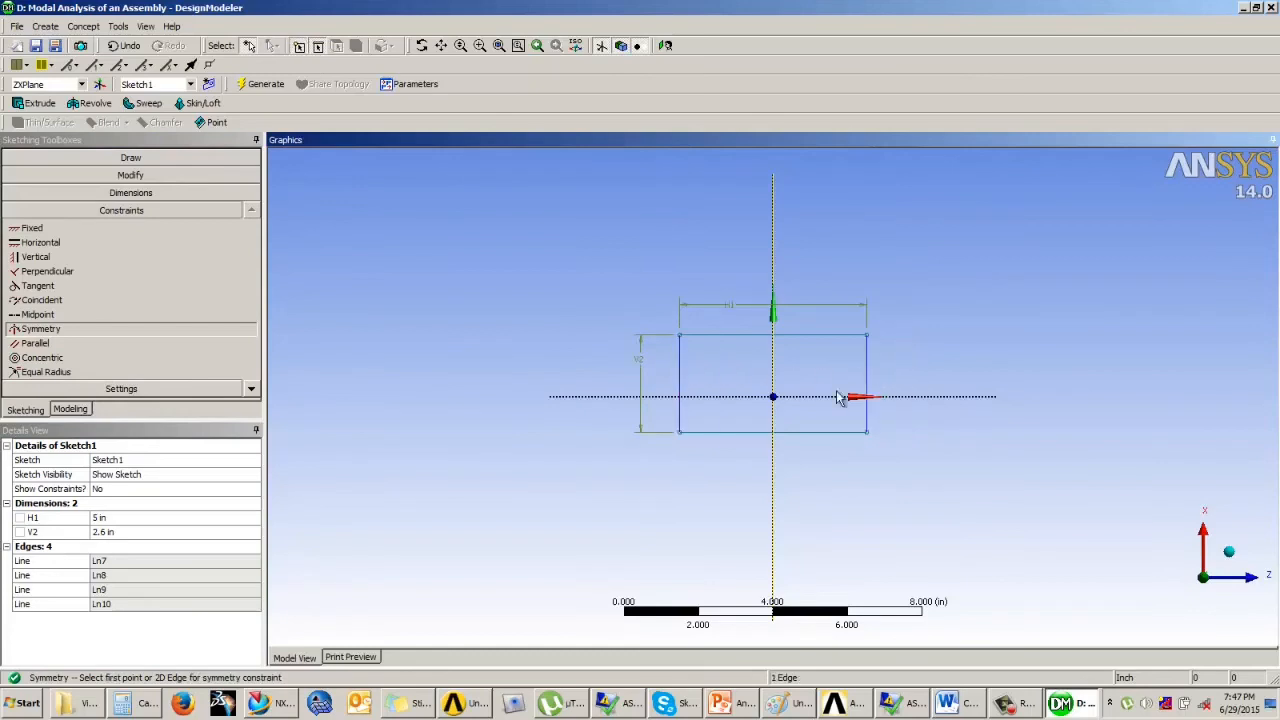
pyautogui.click(43, 333)
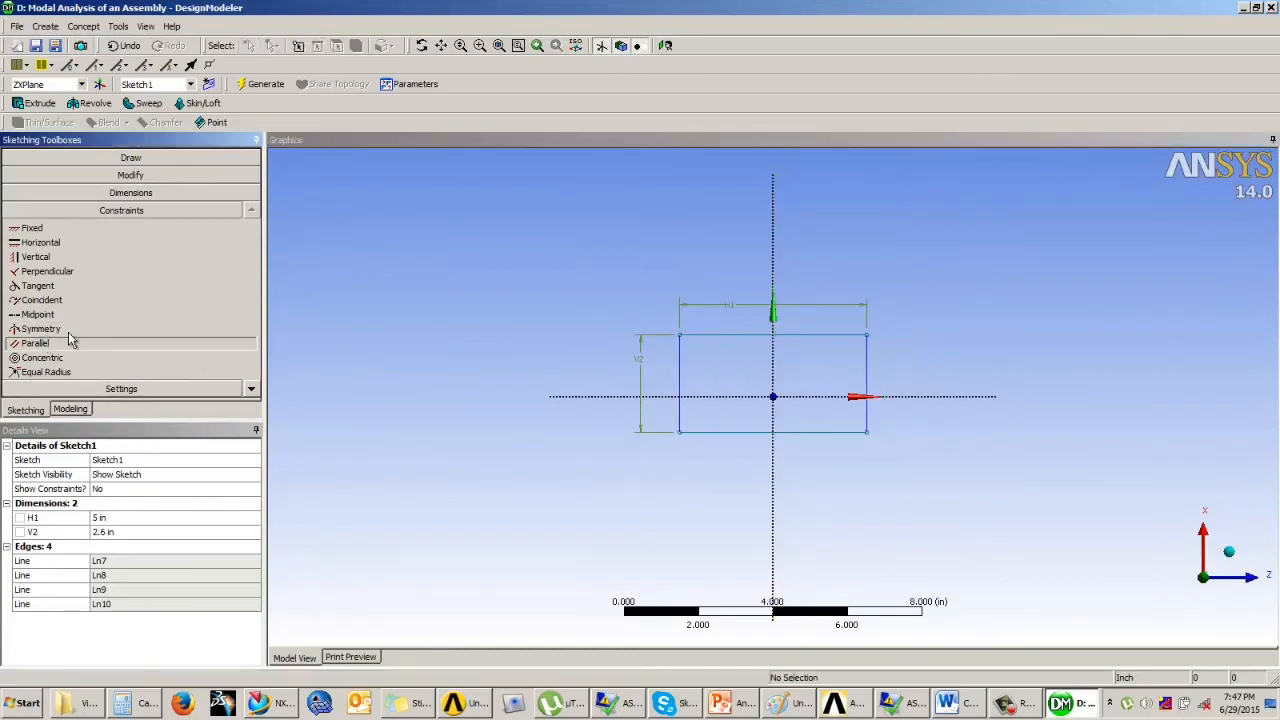
pyautogui.click(738, 337)
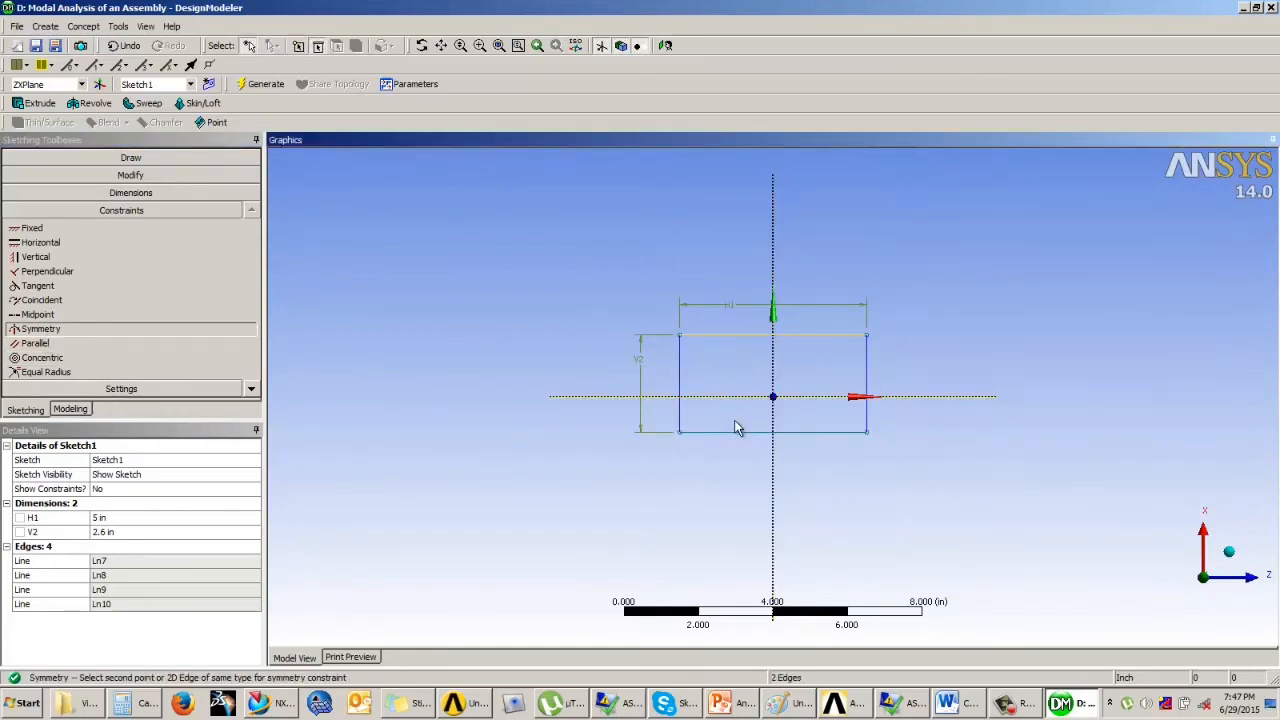
pyautogui.click(734, 432)
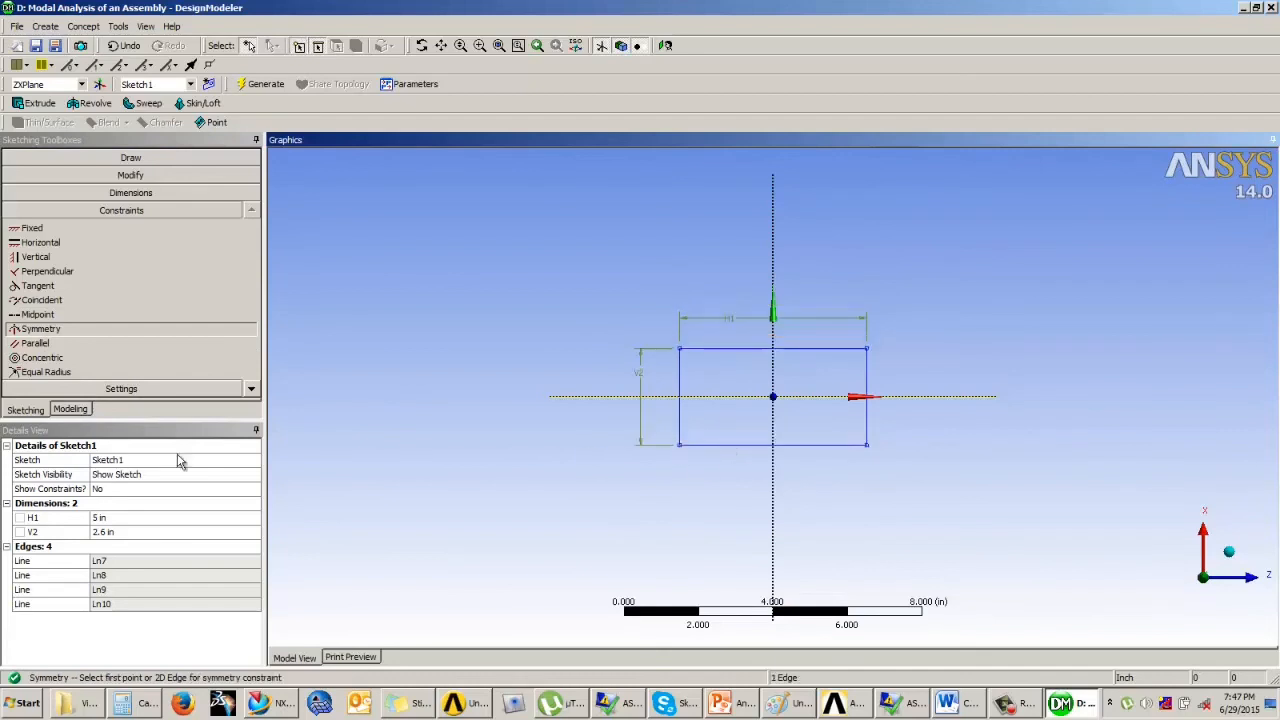
# - Extrude the rectangle sketch 0.2 in as added material and generate the plate
pyautogui.click(72, 412)
pyautogui.moveTo(743, 451)
pyautogui.mouseDown(button='middle')
pyautogui.moveTo(743, 309)
pyautogui.moveTo(621, 371)
pyautogui.mouseUp(button='middle')
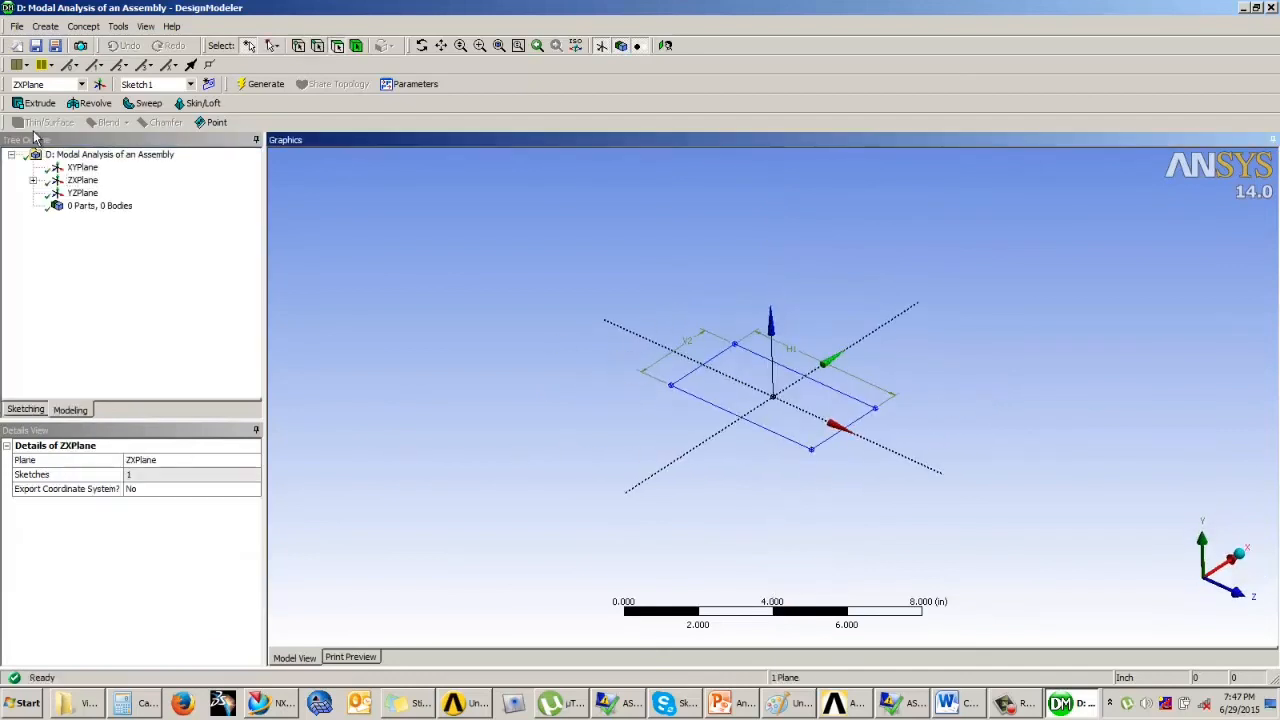
pyautogui.click(36, 103)
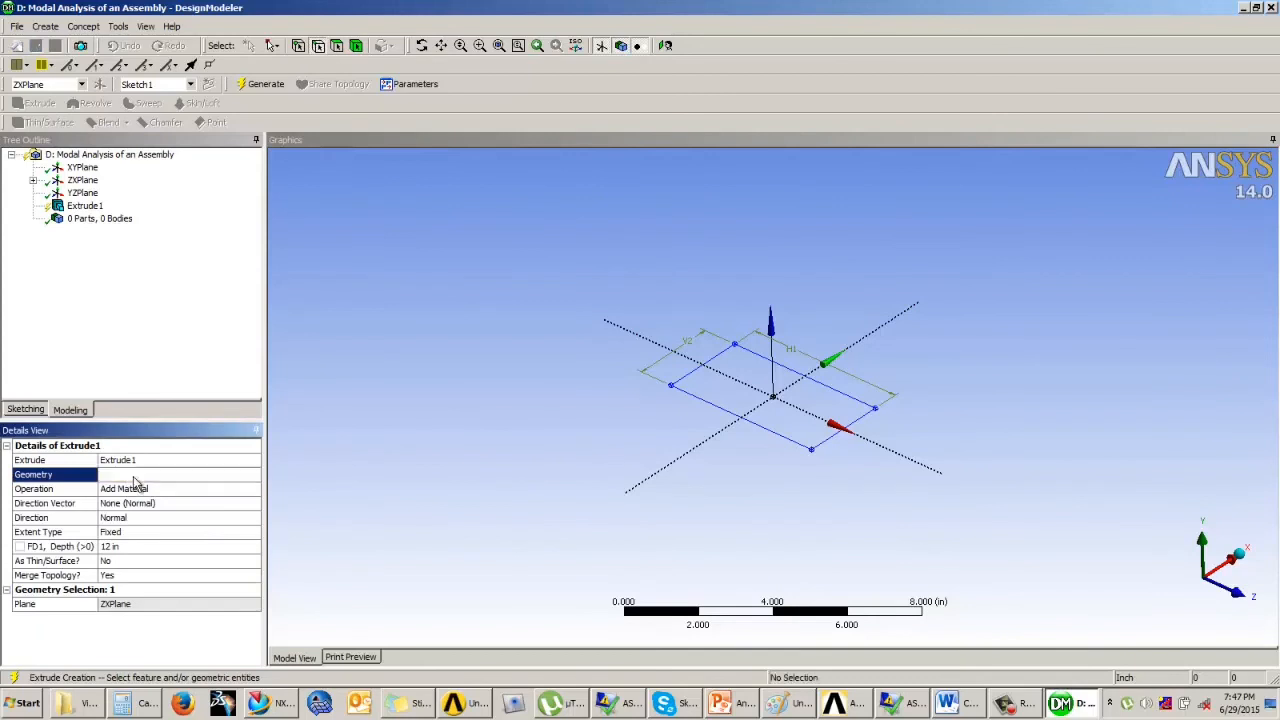
pyautogui.click(150, 475)
pyautogui.click(748, 421)
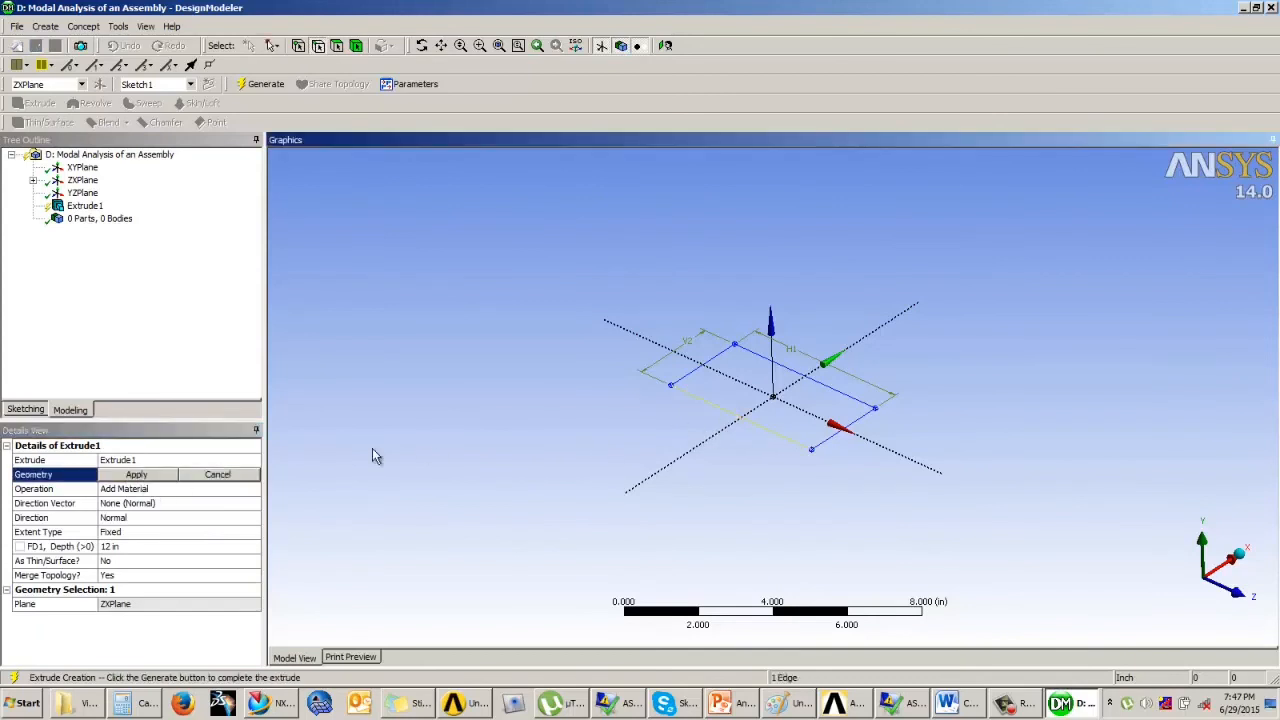
pyautogui.click(140, 476)
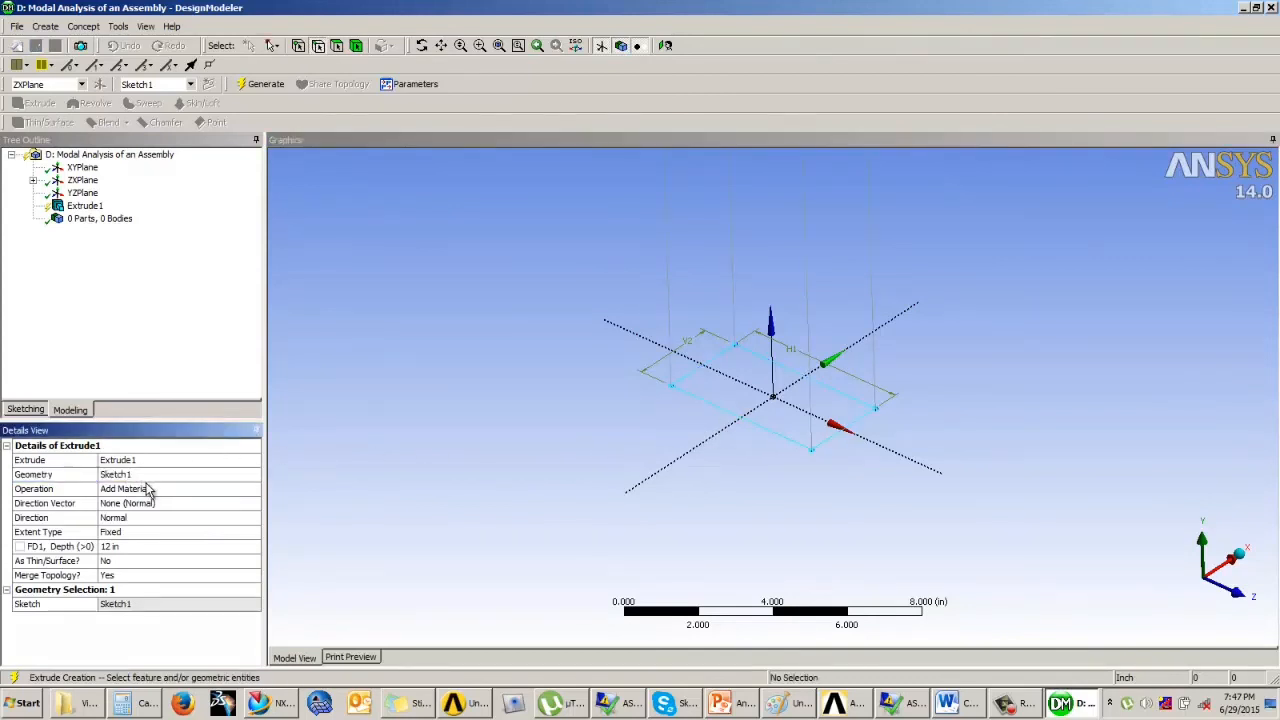
pyautogui.click(137, 550)
pyautogui.write('0.2')
pyautogui.press('Return')
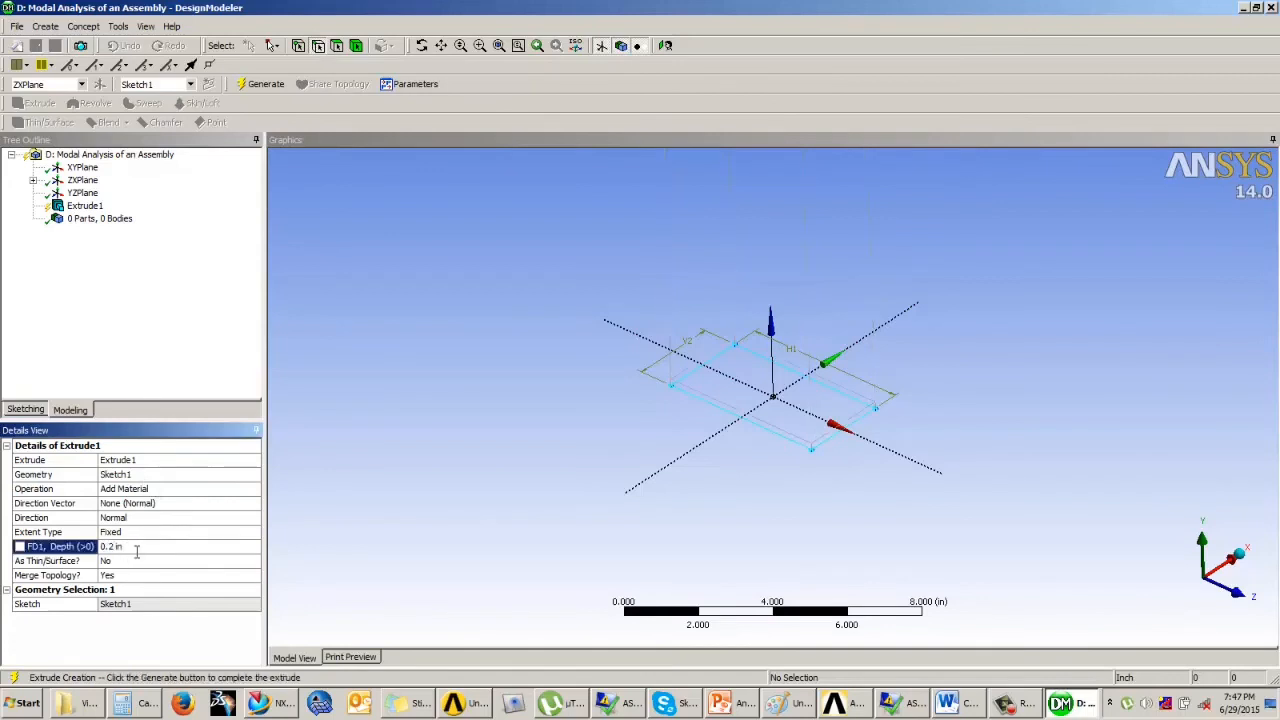
pyautogui.click(262, 84)
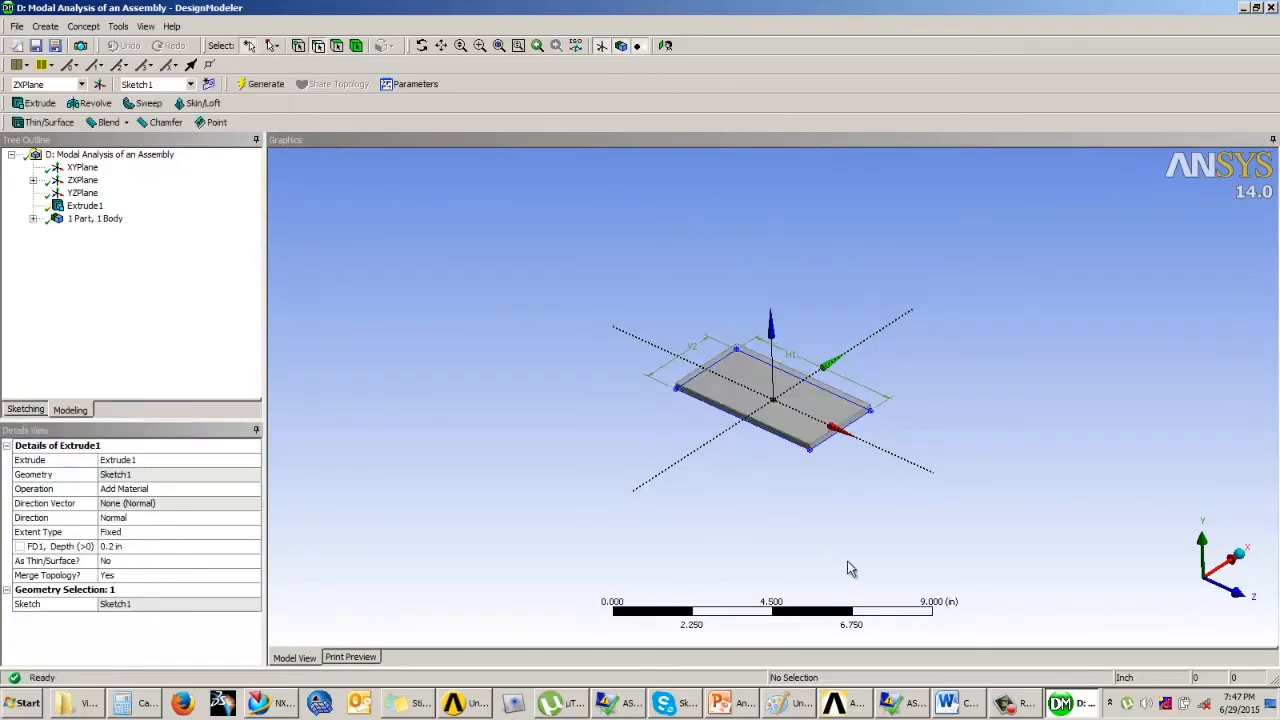
# - Rename the new solid body as baseplate
pyautogui.click(33, 218)
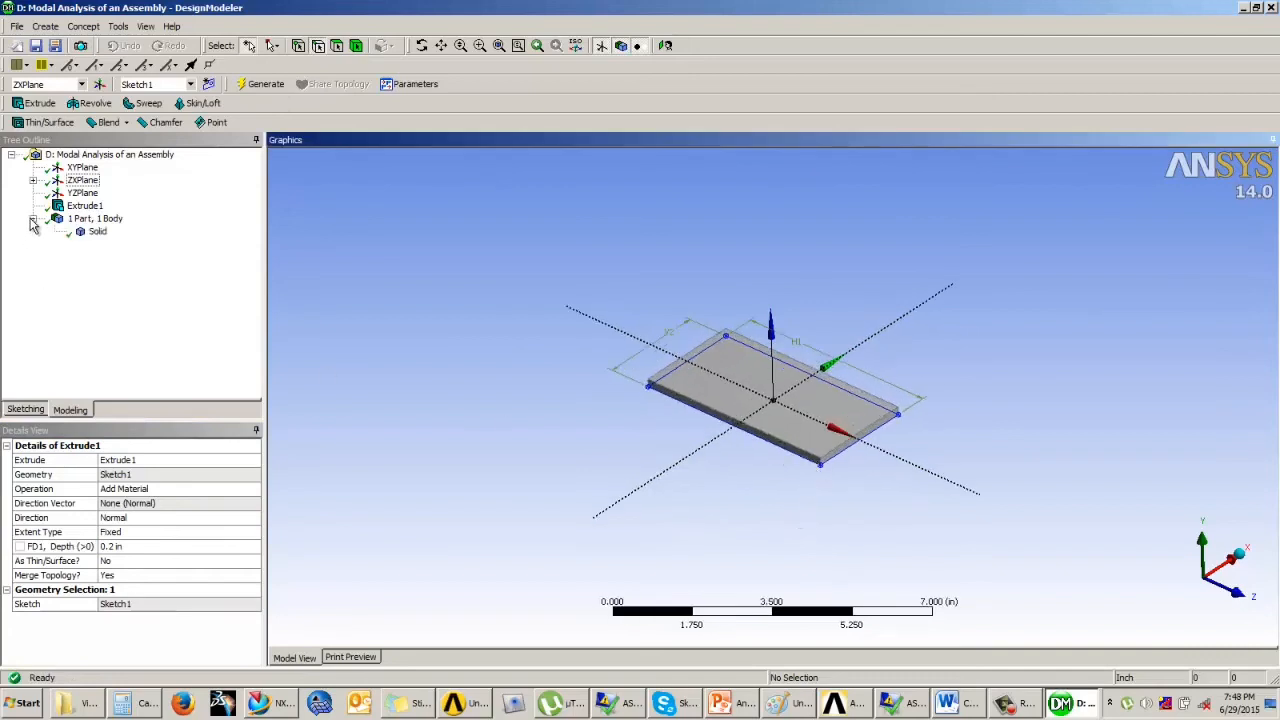
pyautogui.rightClick(97, 232)
pyautogui.click(127, 292)
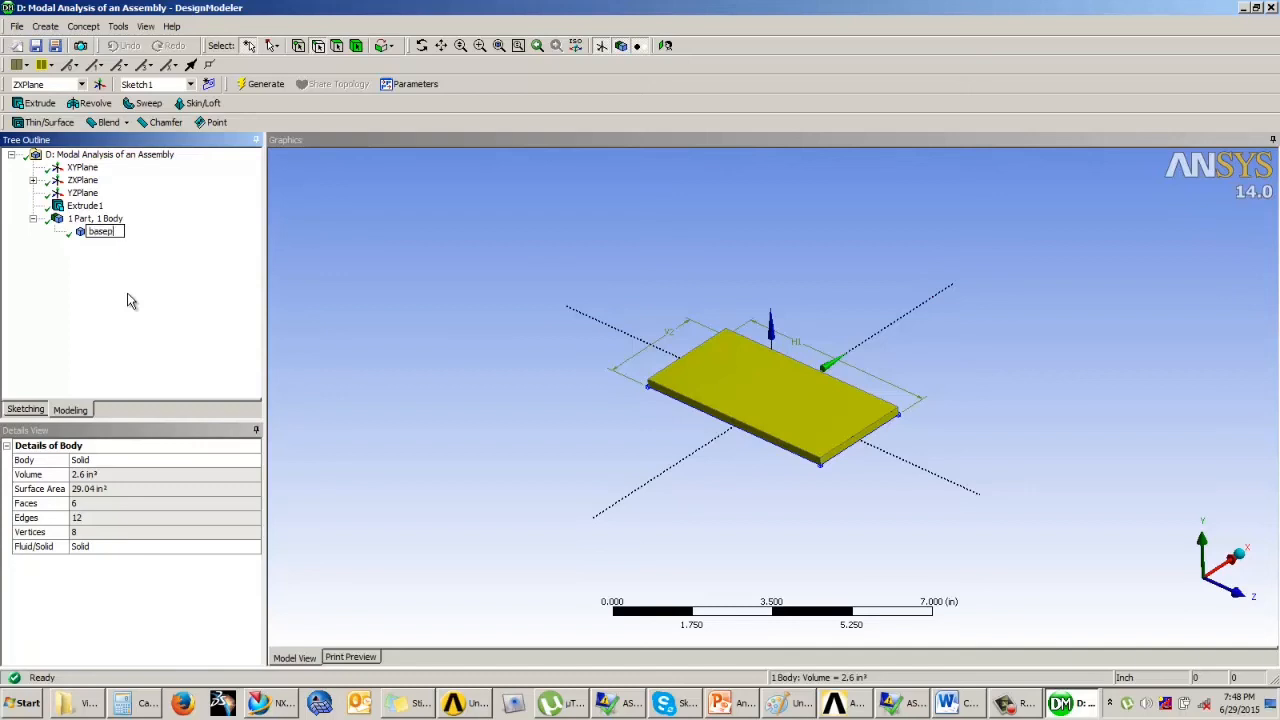
pyautogui.press('Return')
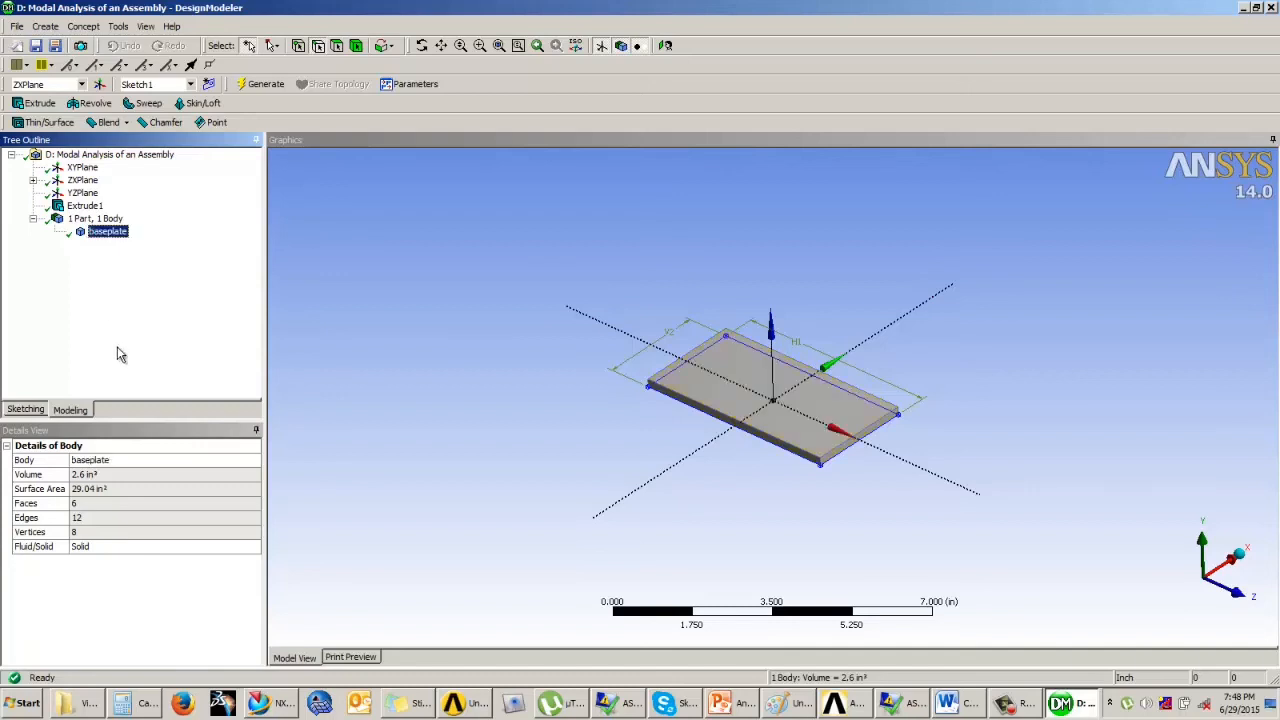
pyautogui.click(457, 294)
# - Check the side plate on the Example 4 slide and start a new sketch on the baseplate's long side face
pyautogui.scroll(4, 801, 383)
pyautogui.moveTo(698, 425); pyautogui.dragTo(673, 415, button='middle')
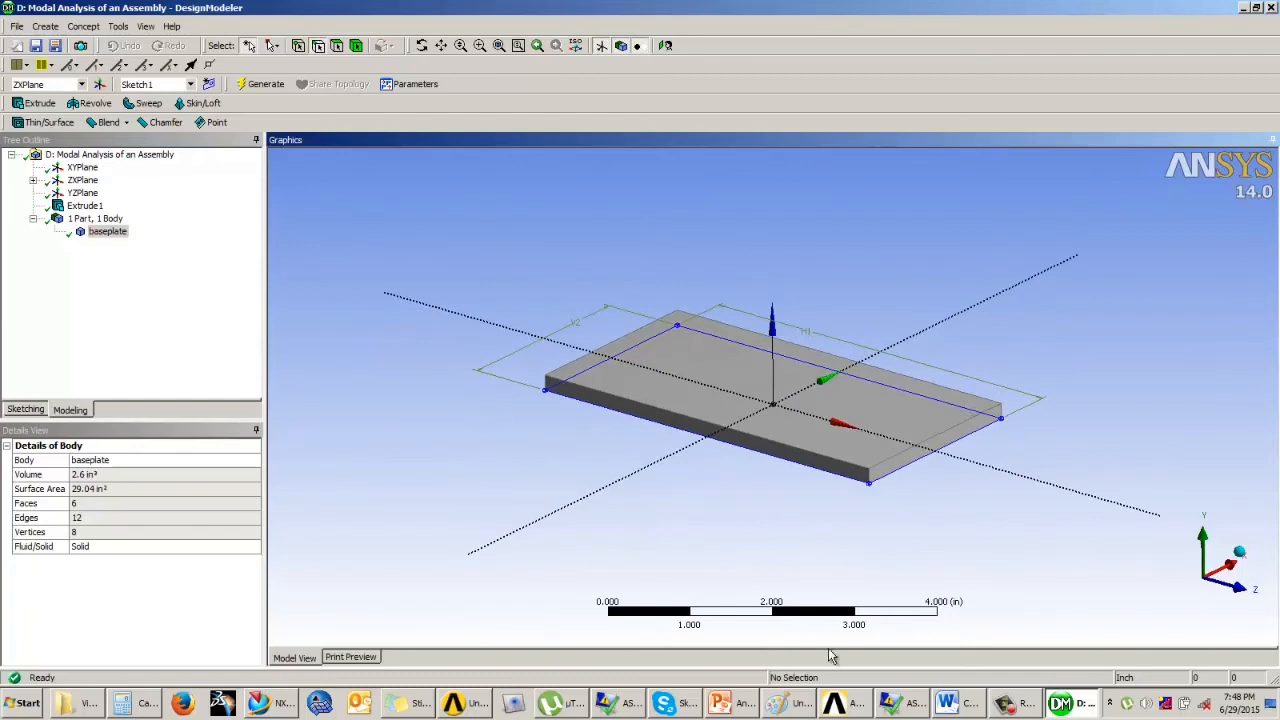
pyautogui.click(730, 706)
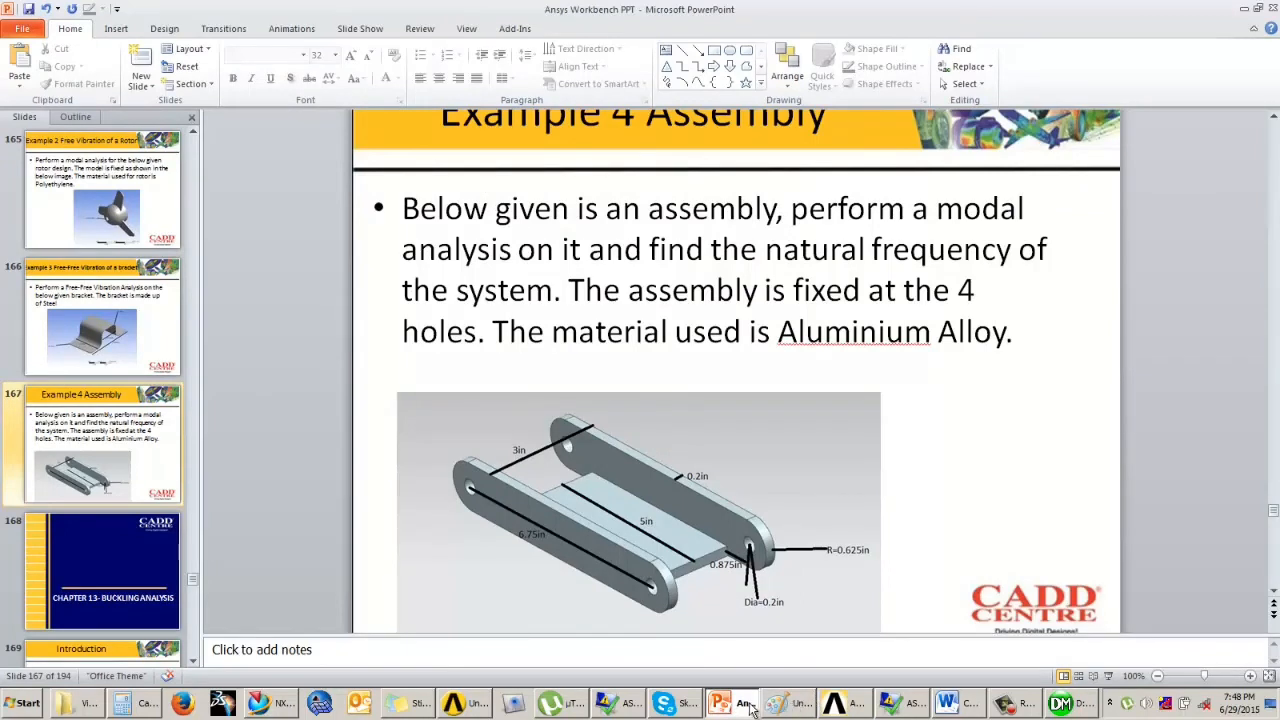
pyautogui.click(1076, 710)
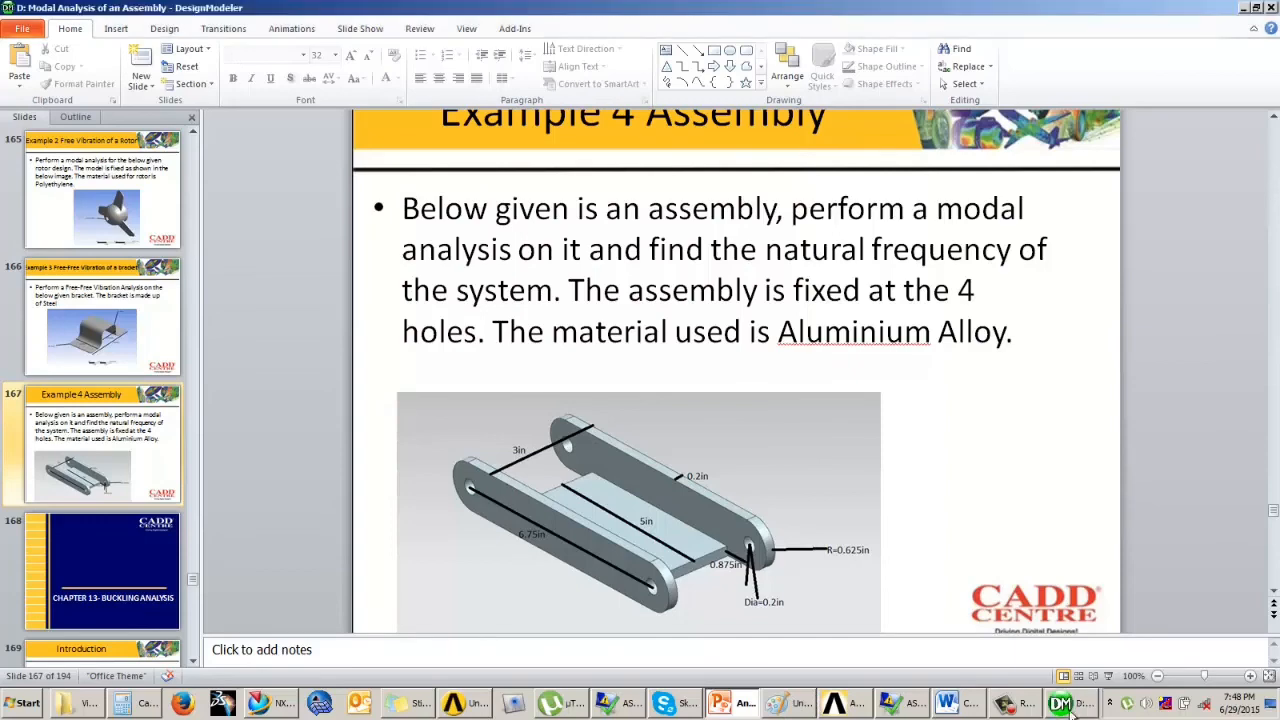
pyautogui.click(732, 703)
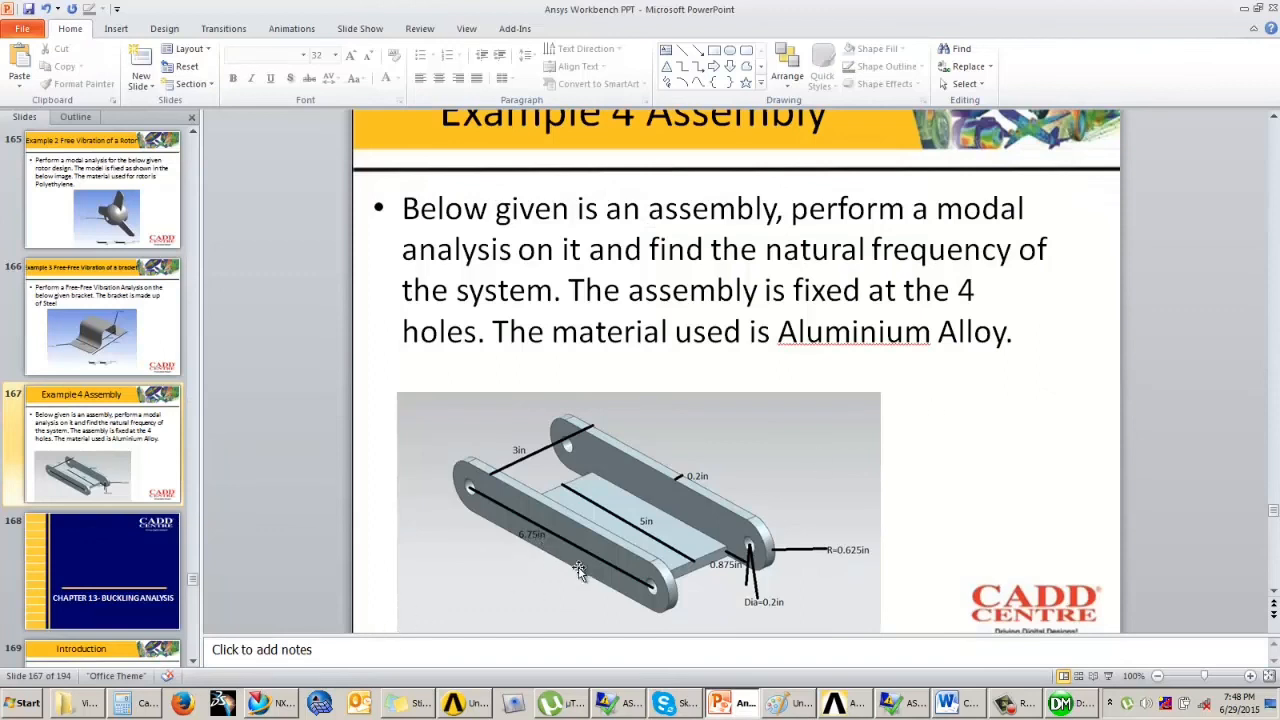
pyautogui.click(1058, 706)
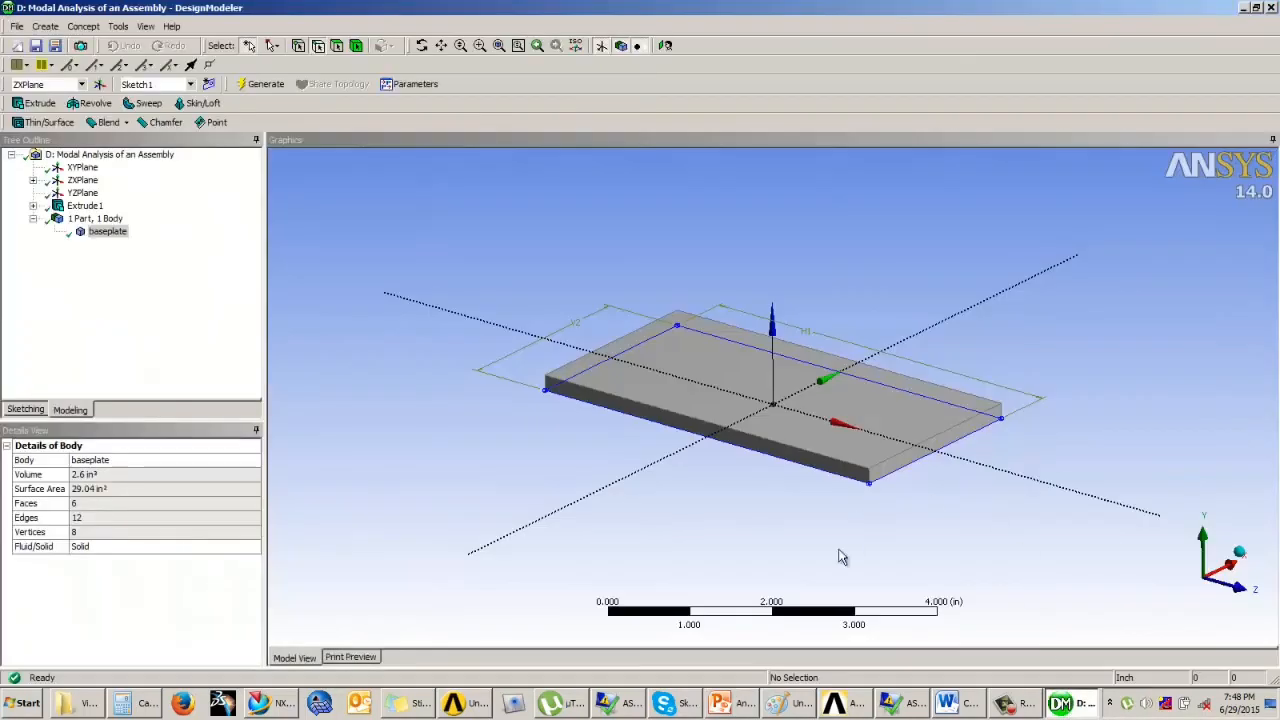
pyautogui.click(689, 428)
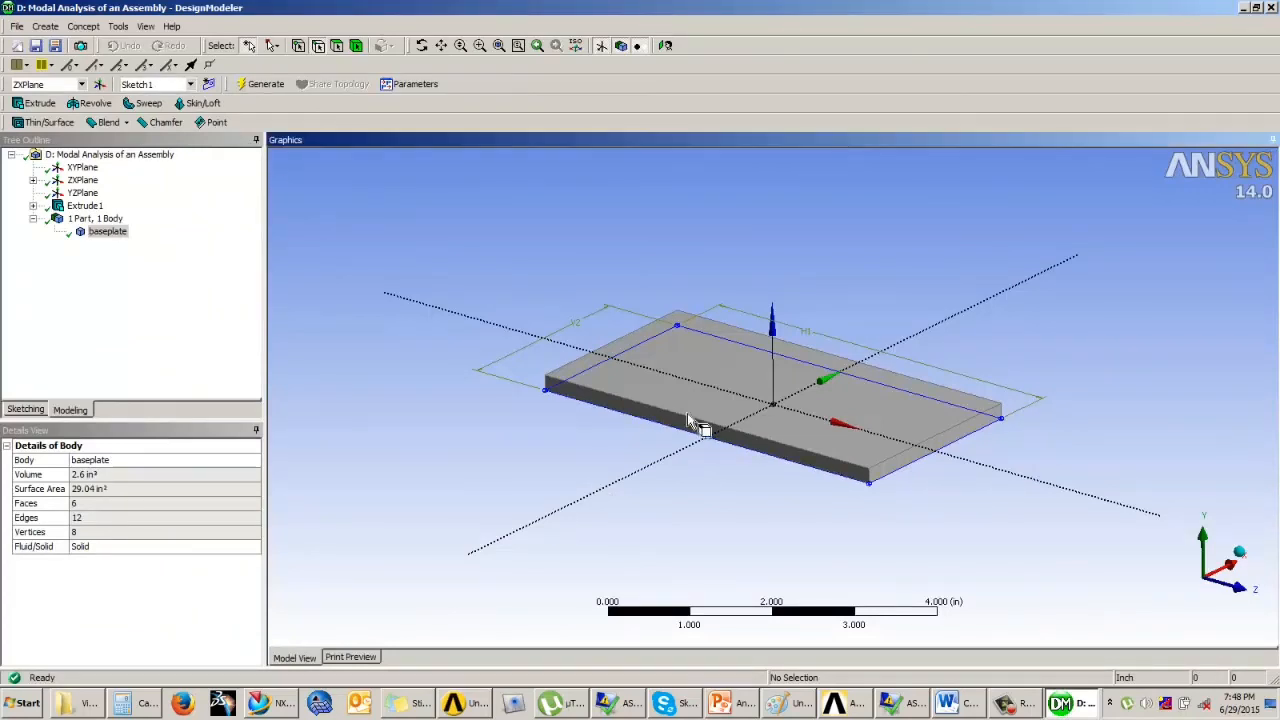
pyautogui.click(336, 45)
pyautogui.click(846, 470)
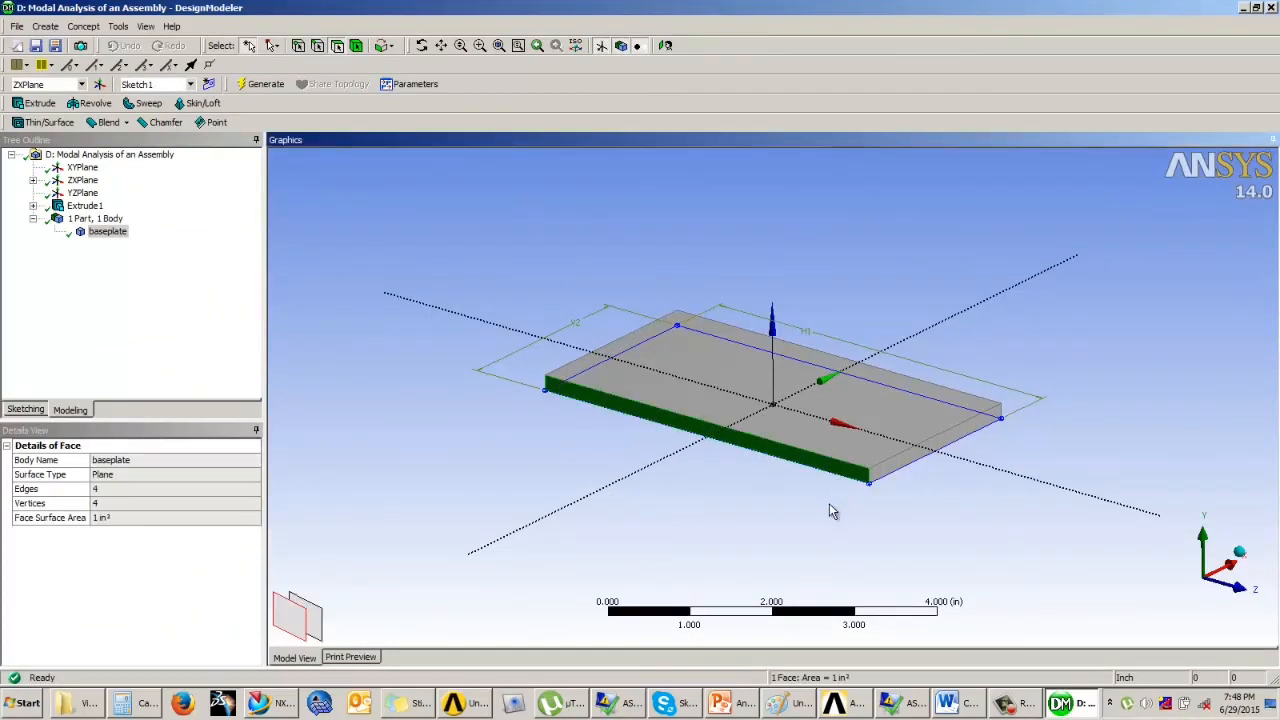
pyautogui.click(27, 412)
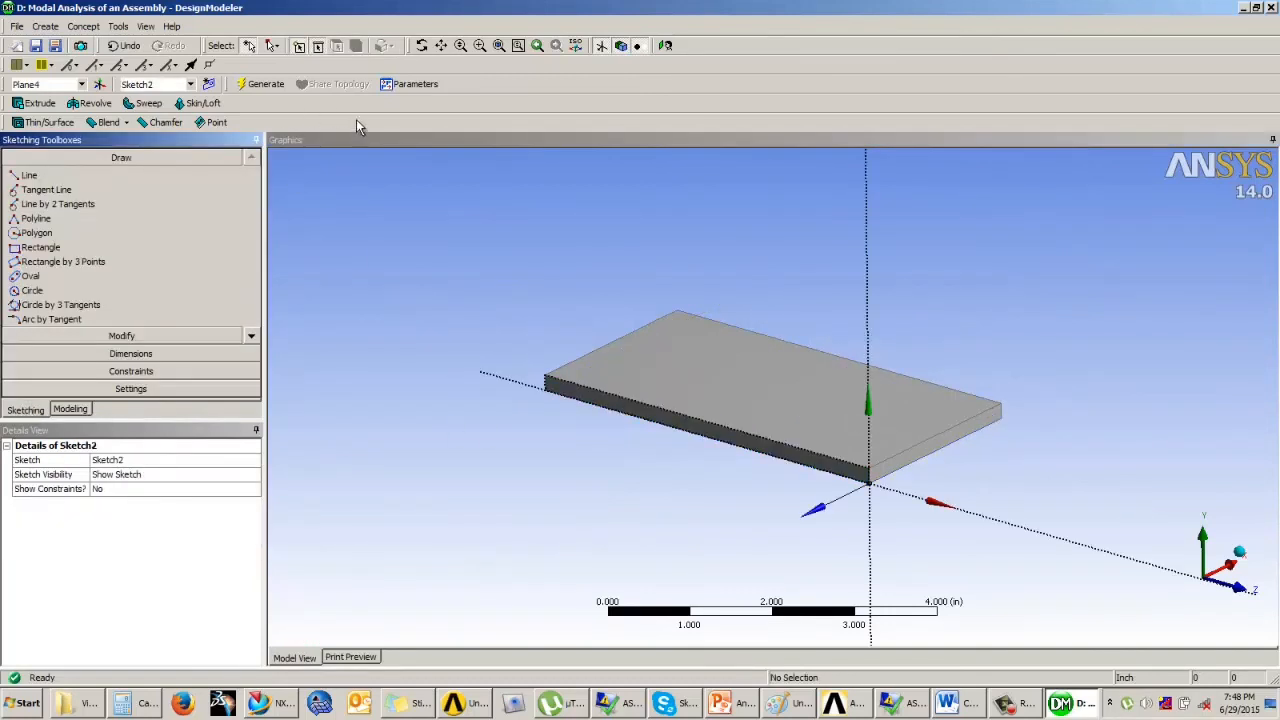
# - Check the hole offset on the slide and sketch a circle centred about 0.57 in beyond the baseplate's end at the sketch origin
pyautogui.click(664, 45)
pyautogui.scroll(-5, 476, 289)
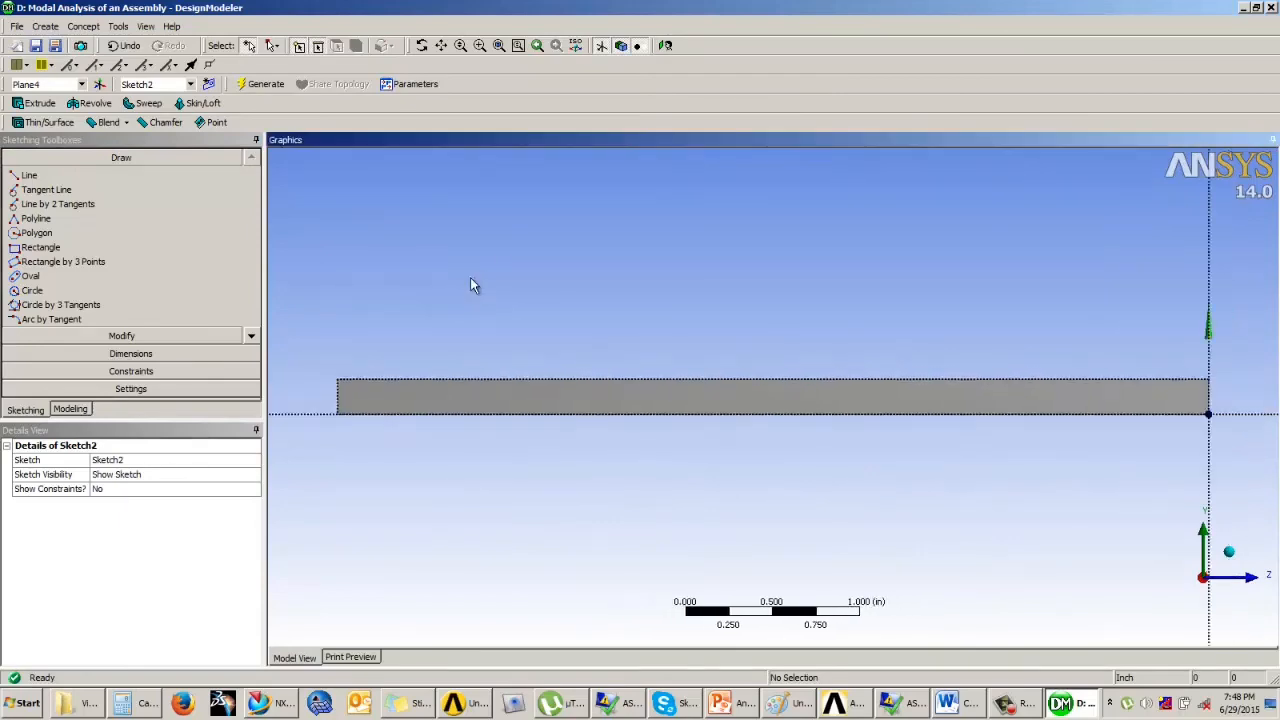
pyautogui.scroll(1, 707, 323)
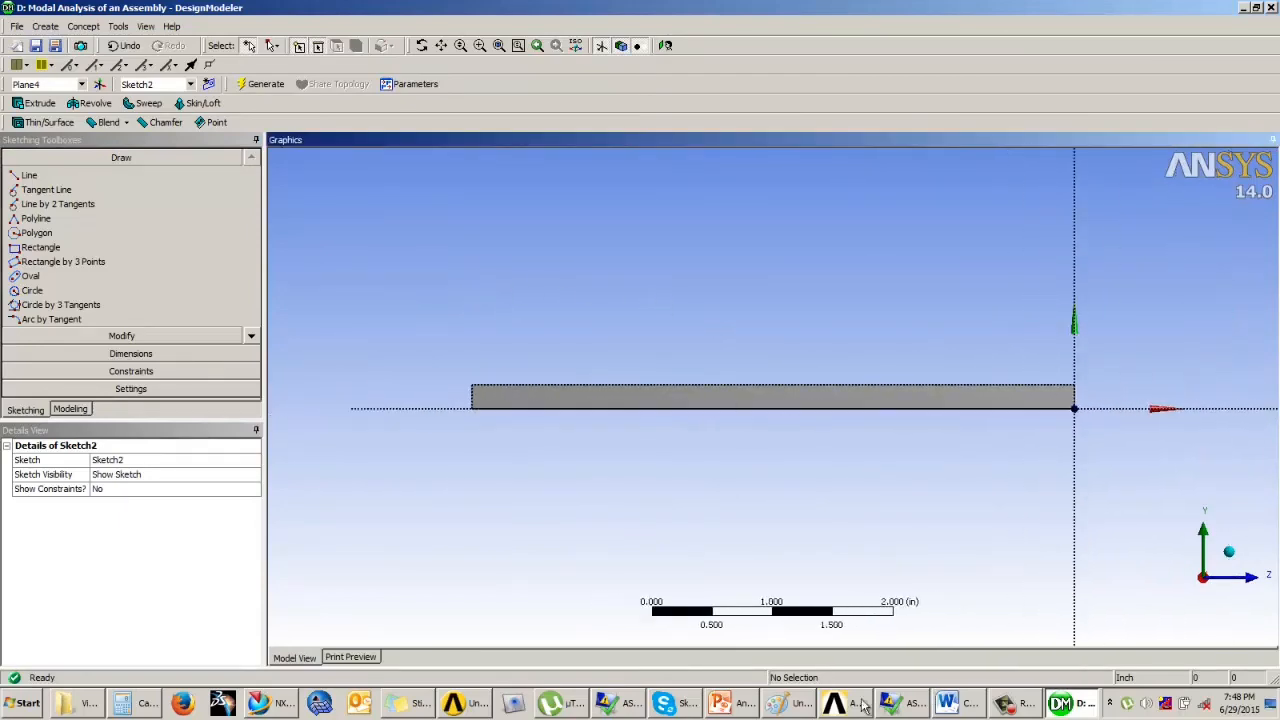
pyautogui.click(737, 703)
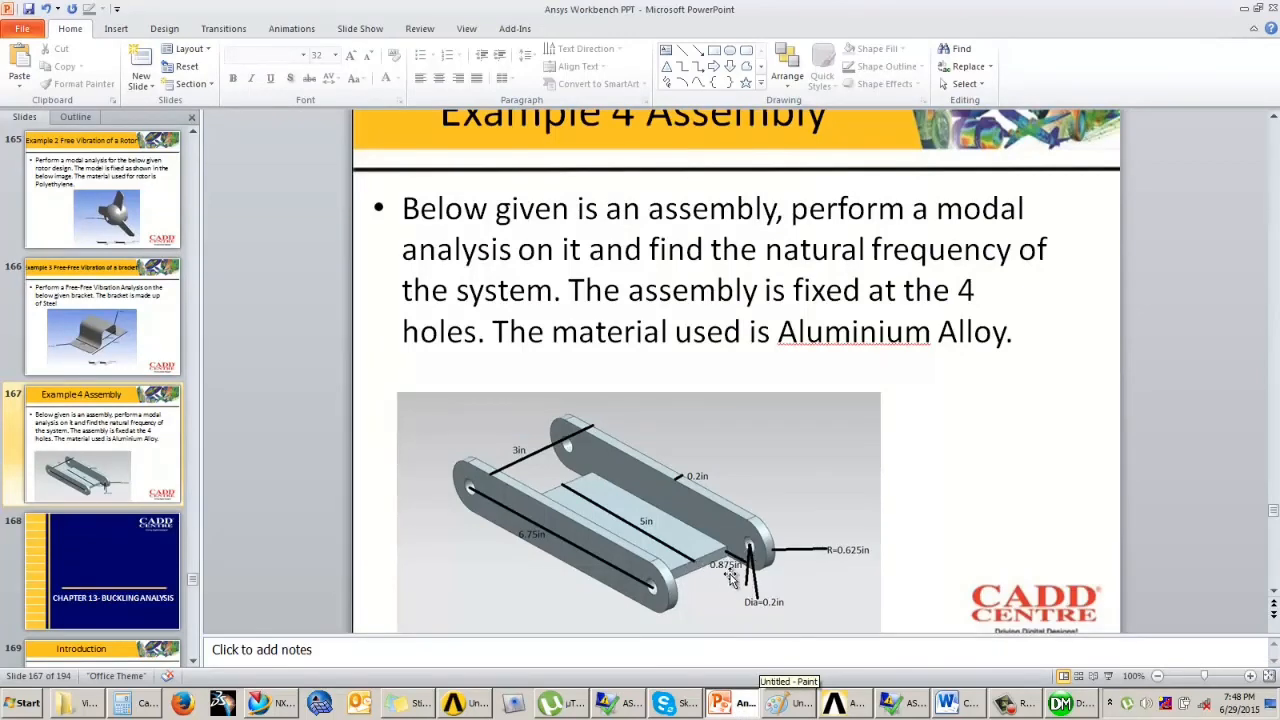
pyautogui.click(1062, 703)
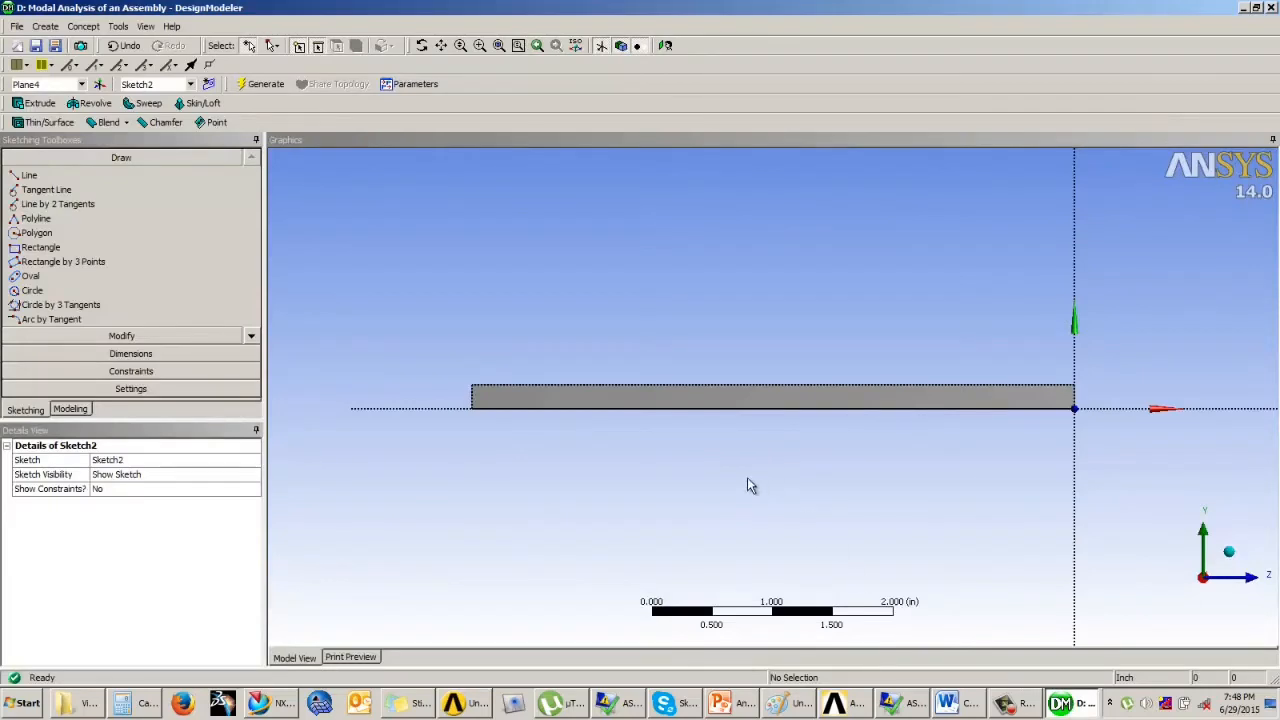
pyautogui.click(32, 290)
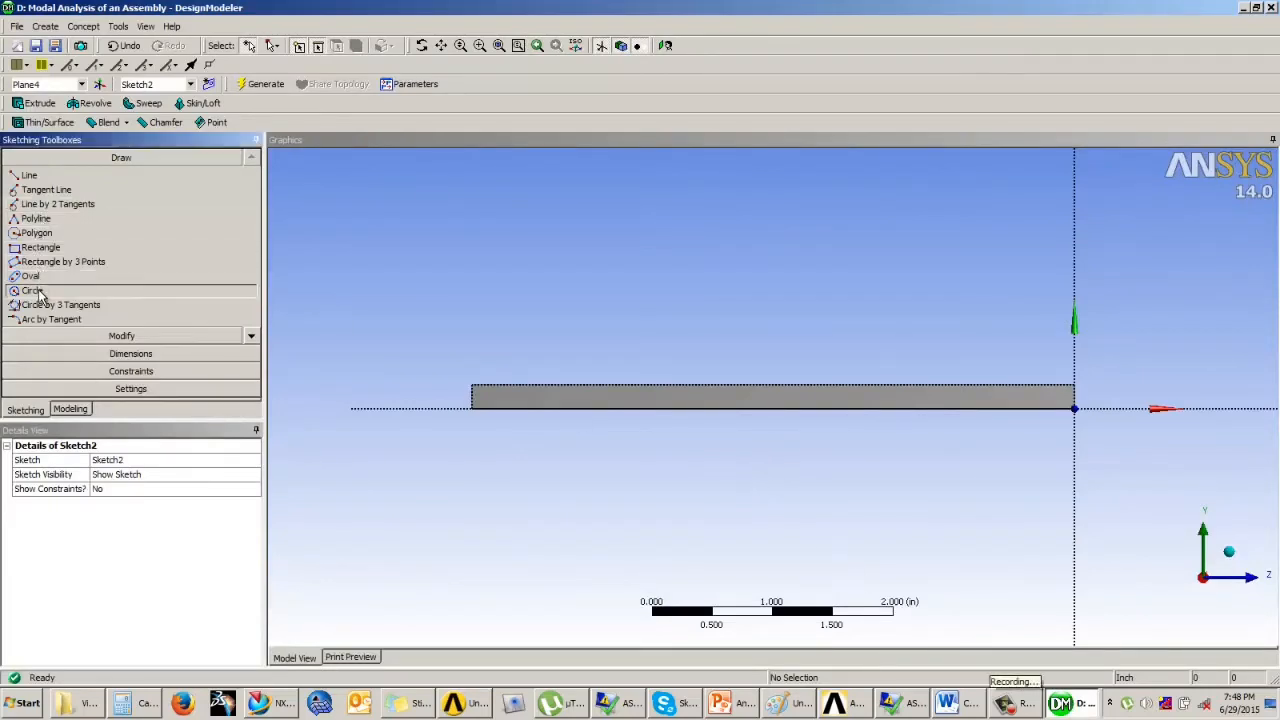
pyautogui.click(1143, 391)
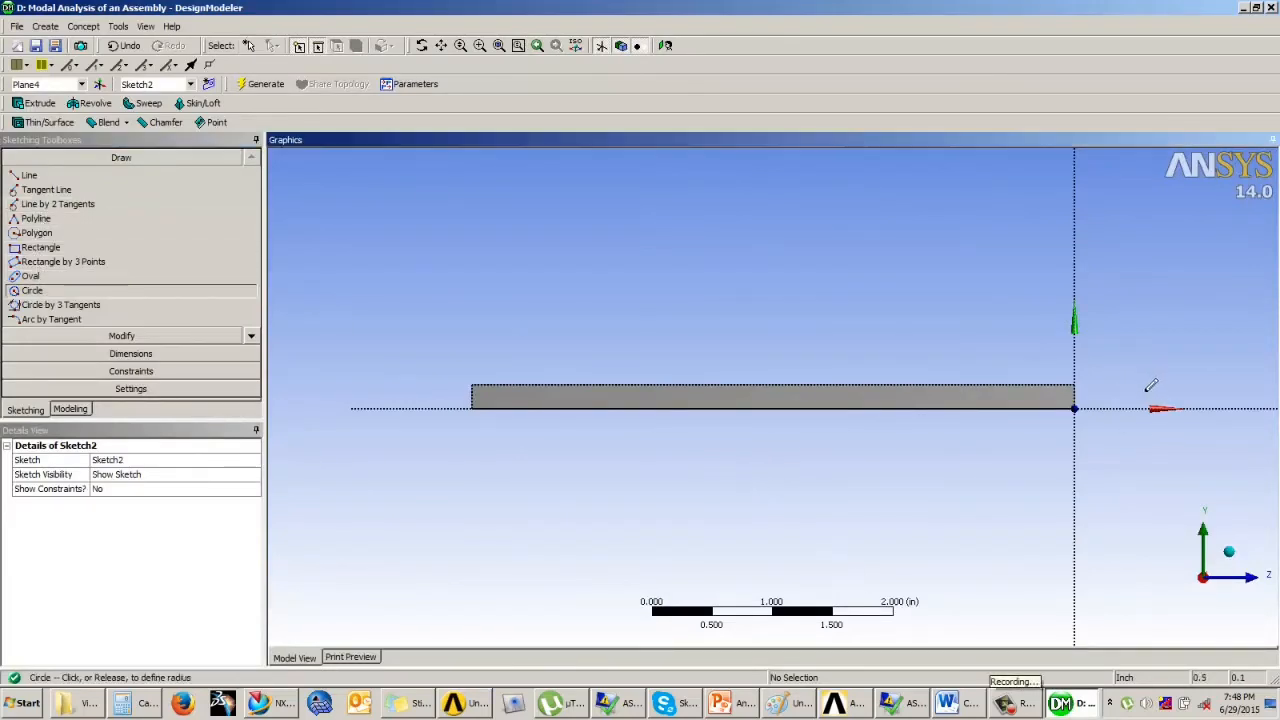
pyautogui.click(1153, 428)
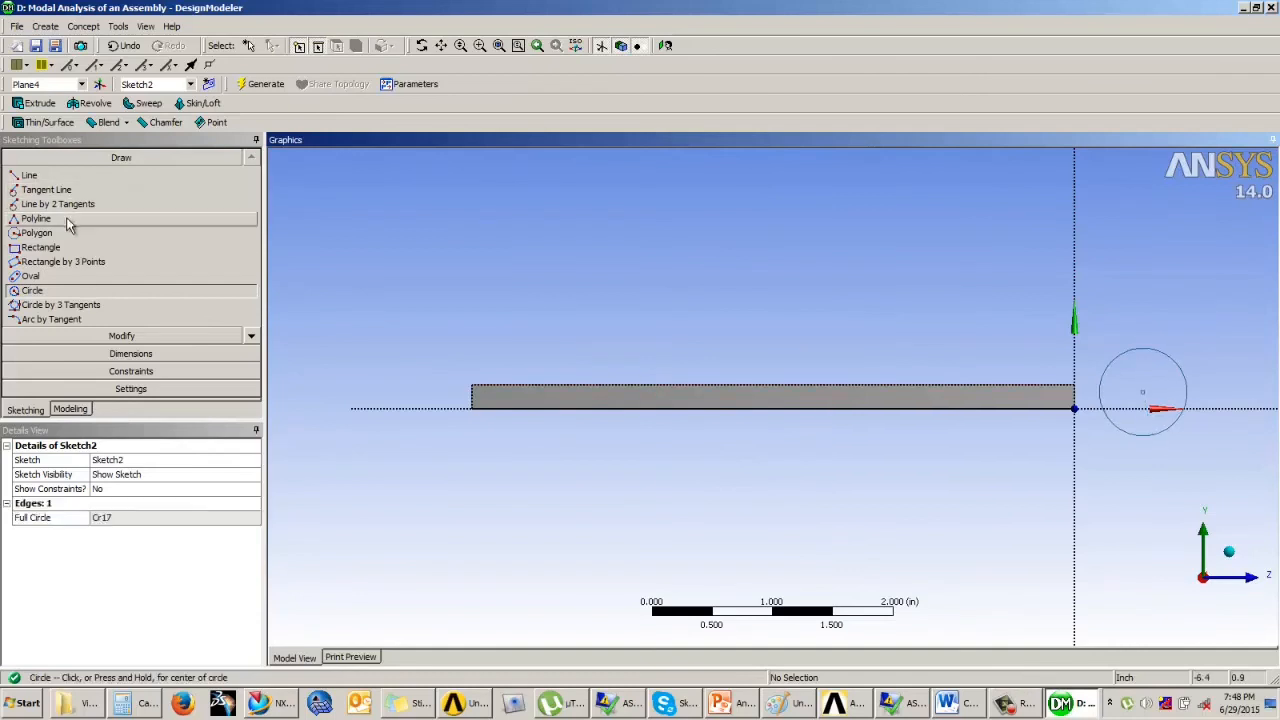
# - Dimension the circle centre's horizontal distance from the vertical axis and set it to 0.875 in
pyautogui.click(130, 354)
pyautogui.click(40, 225)
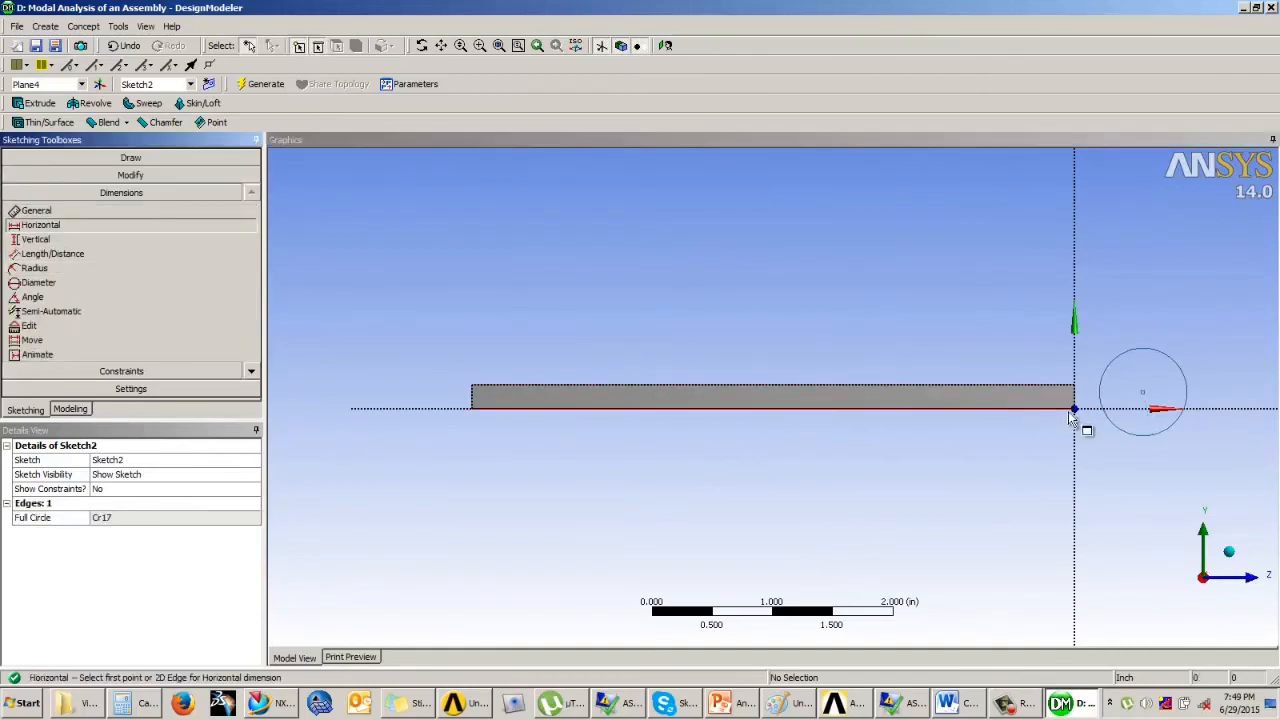
pyautogui.click(1075, 409)
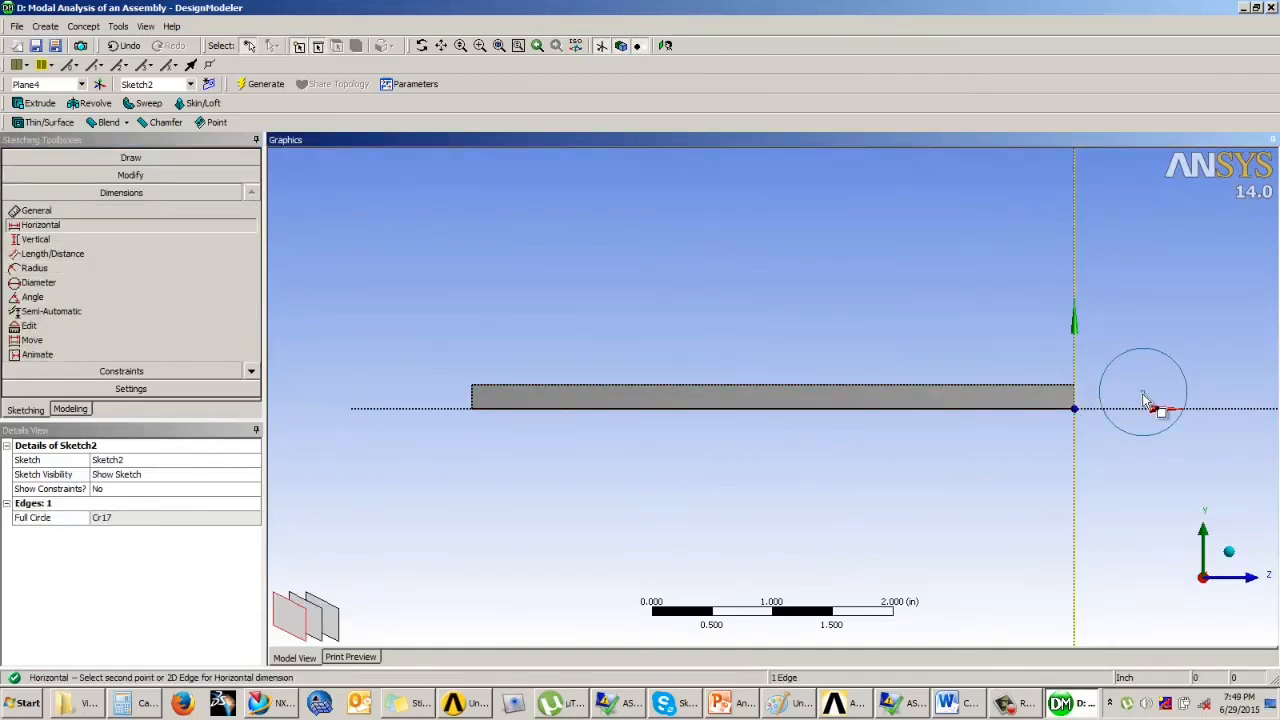
pyautogui.click(1158, 280)
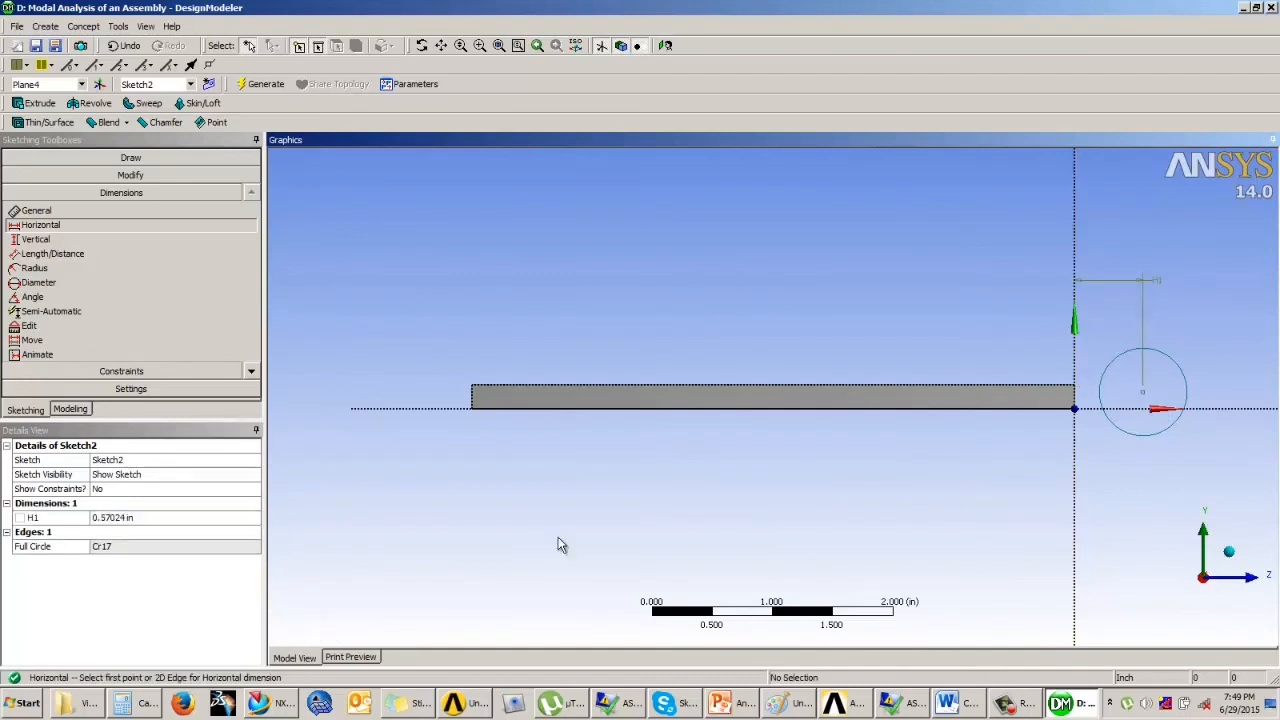
pyautogui.click(126, 517)
pyautogui.write('0.875')
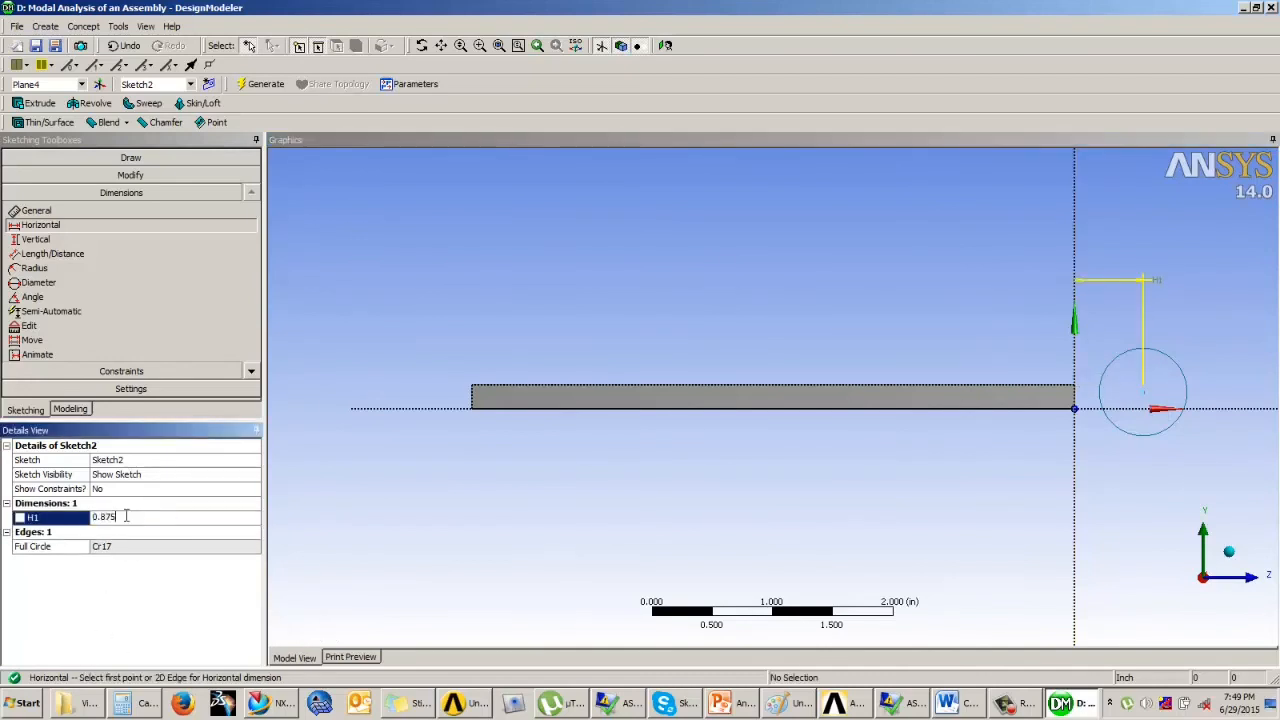
pyautogui.press('Return')
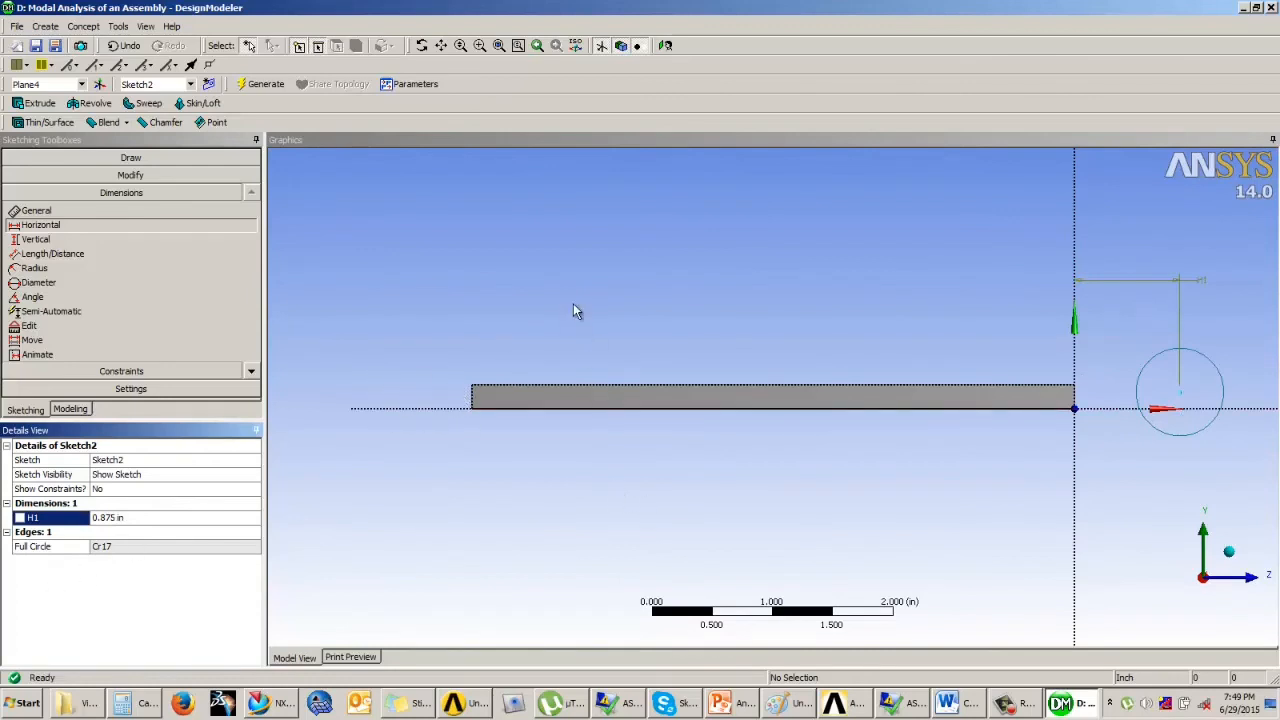
pyautogui.click(459, 313)
# - Sketch a horizontal line about 1.75 in long from the circle's lowest point back beneath the baseplate
pyautogui.scroll(2, 700, 306)
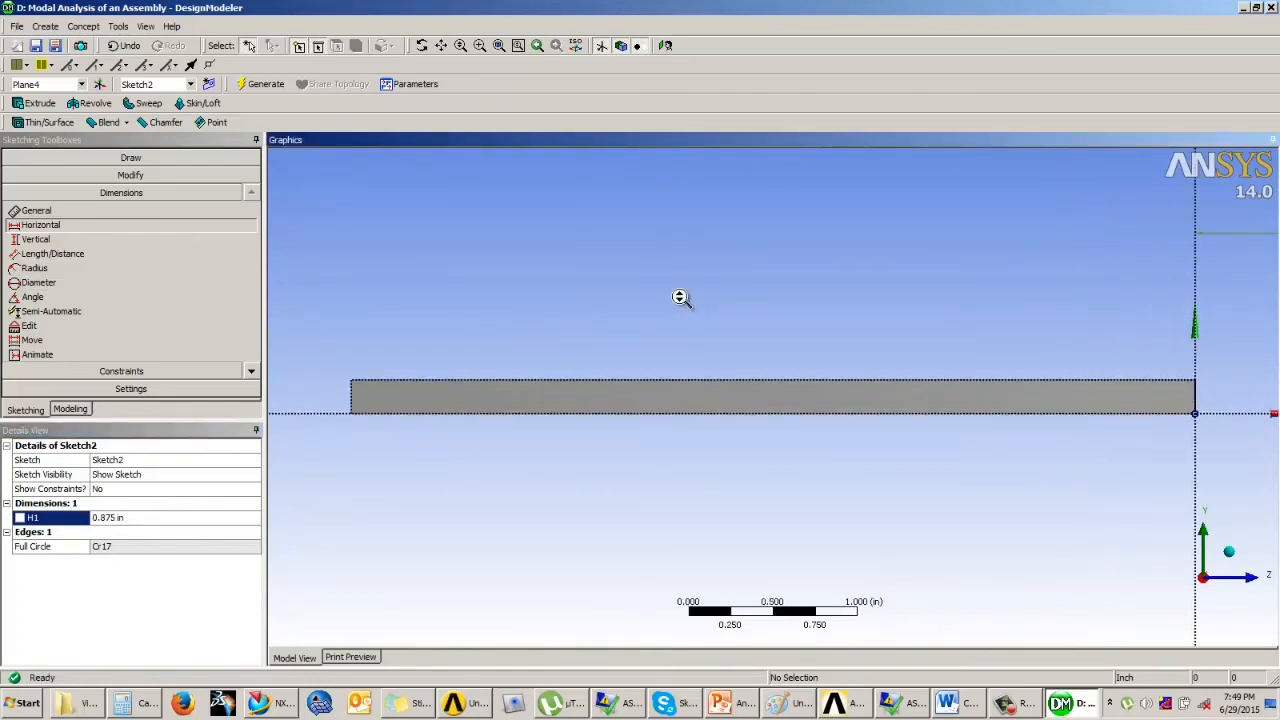
pyautogui.scroll(-2, 680, 297)
pyautogui.click(92, 157)
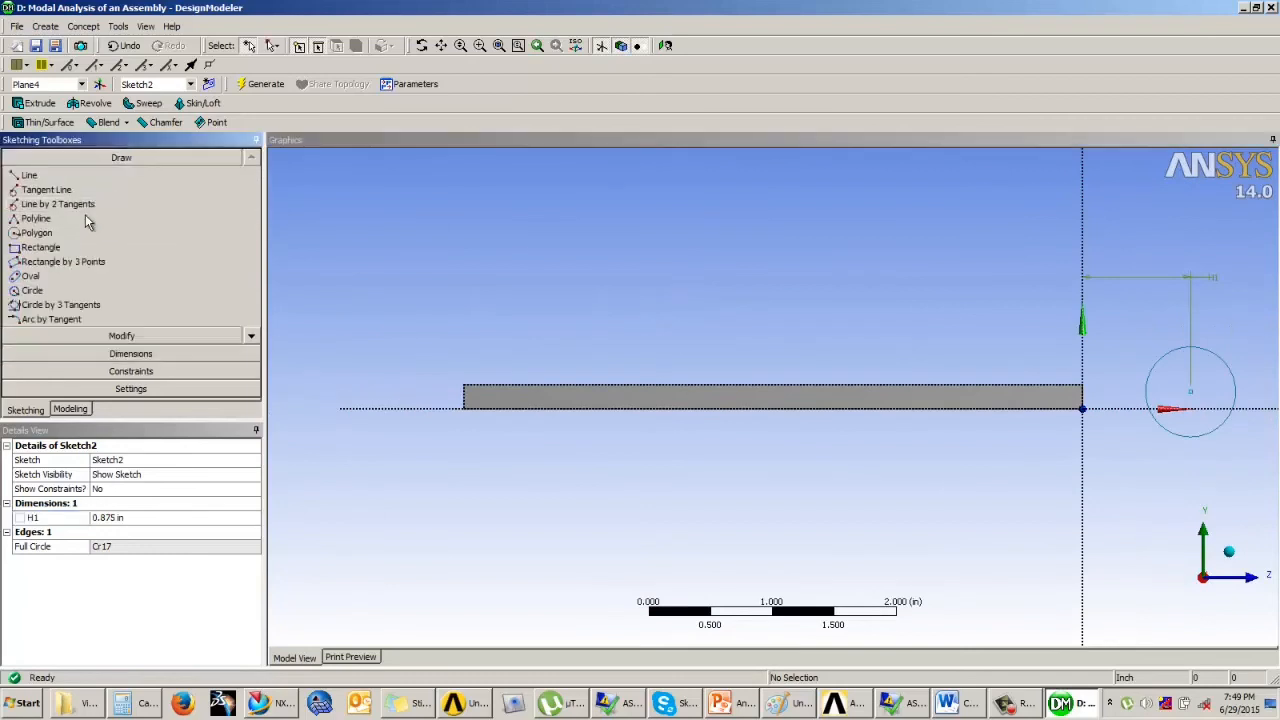
pyautogui.click(30, 175)
pyautogui.click(1190, 435)
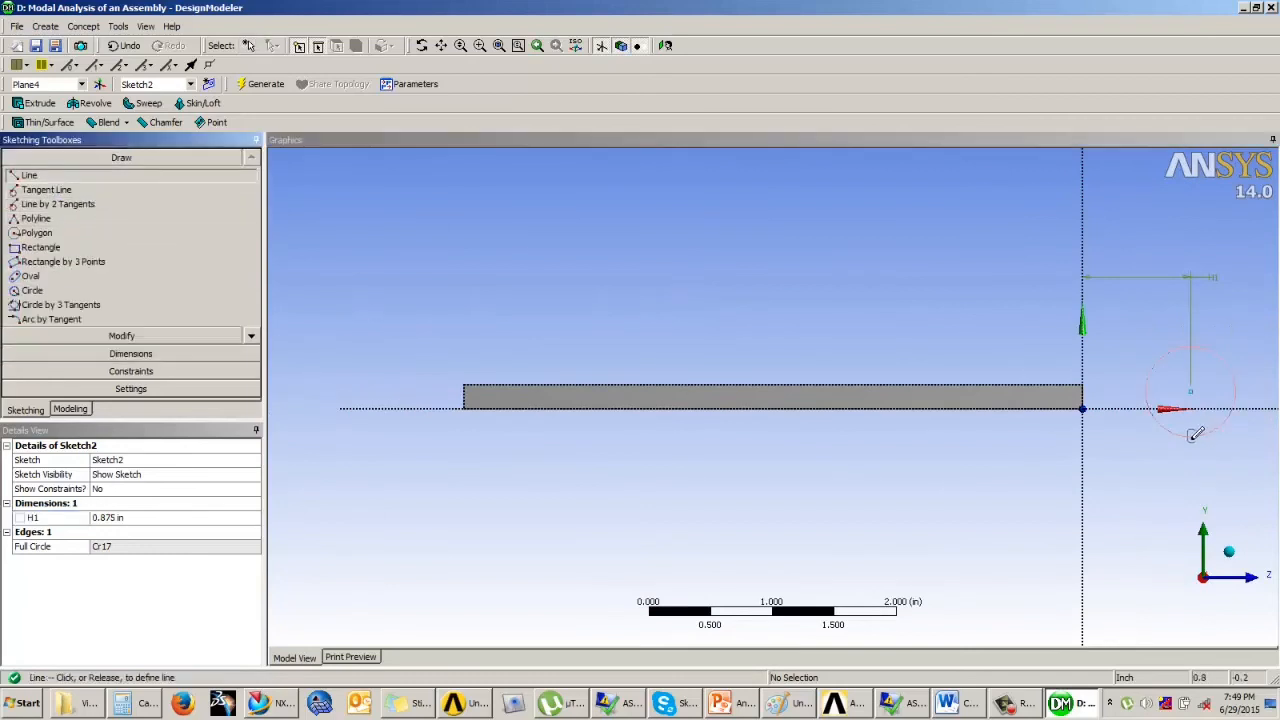
pyautogui.click(974, 436)
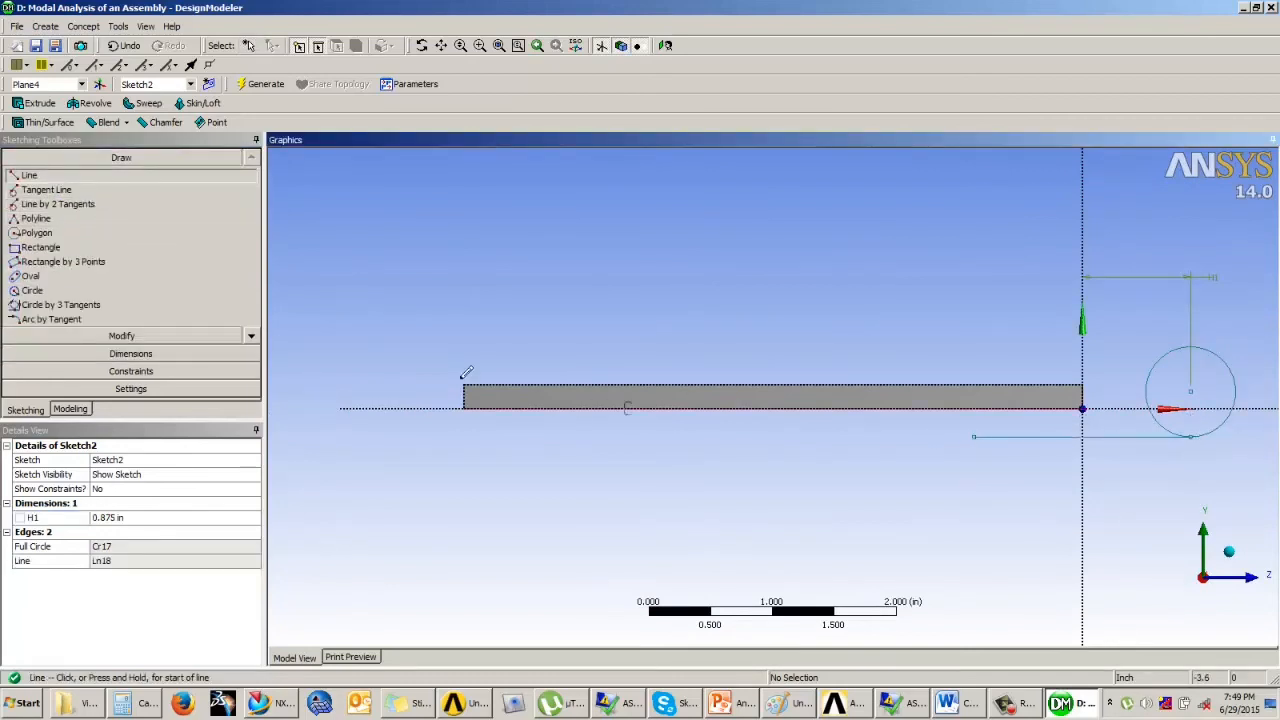
# - Dimension the horizontal line's length and check the side plate's dimensions on the Example 4 slide
pyautogui.click(130, 353)
pyautogui.click(1036, 440)
pyautogui.click(1006, 503)
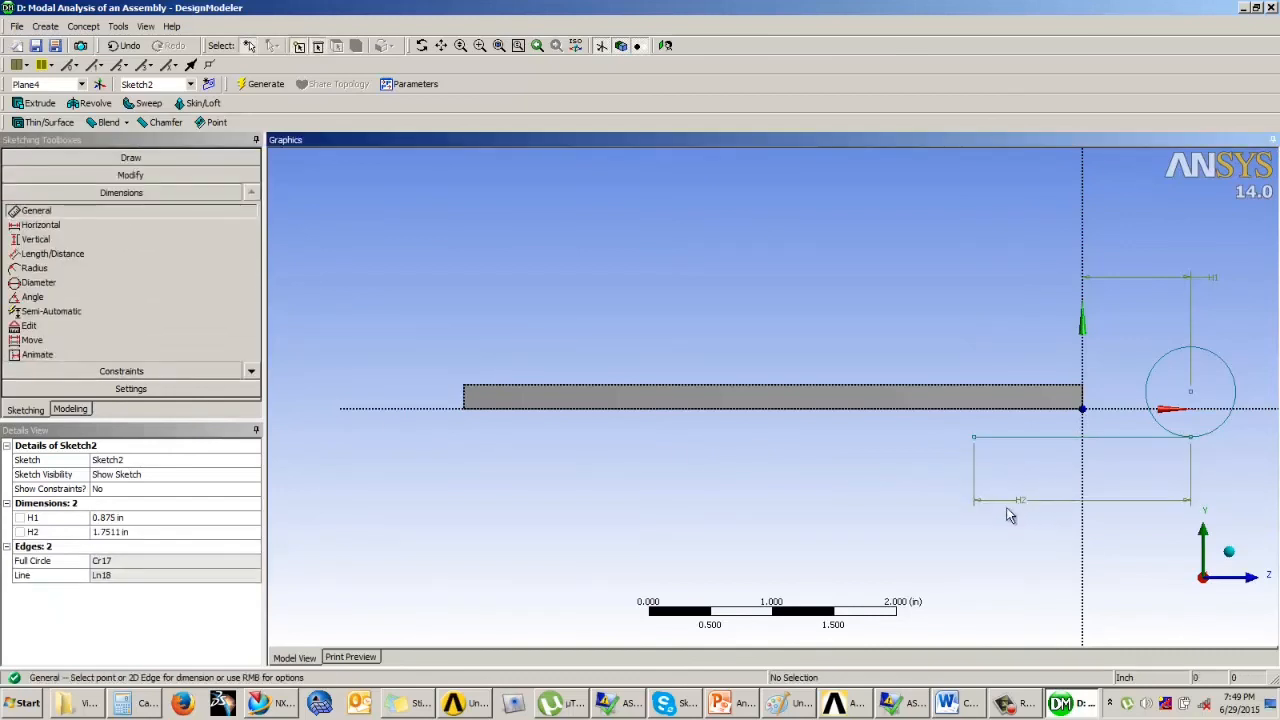
pyautogui.click(735, 704)
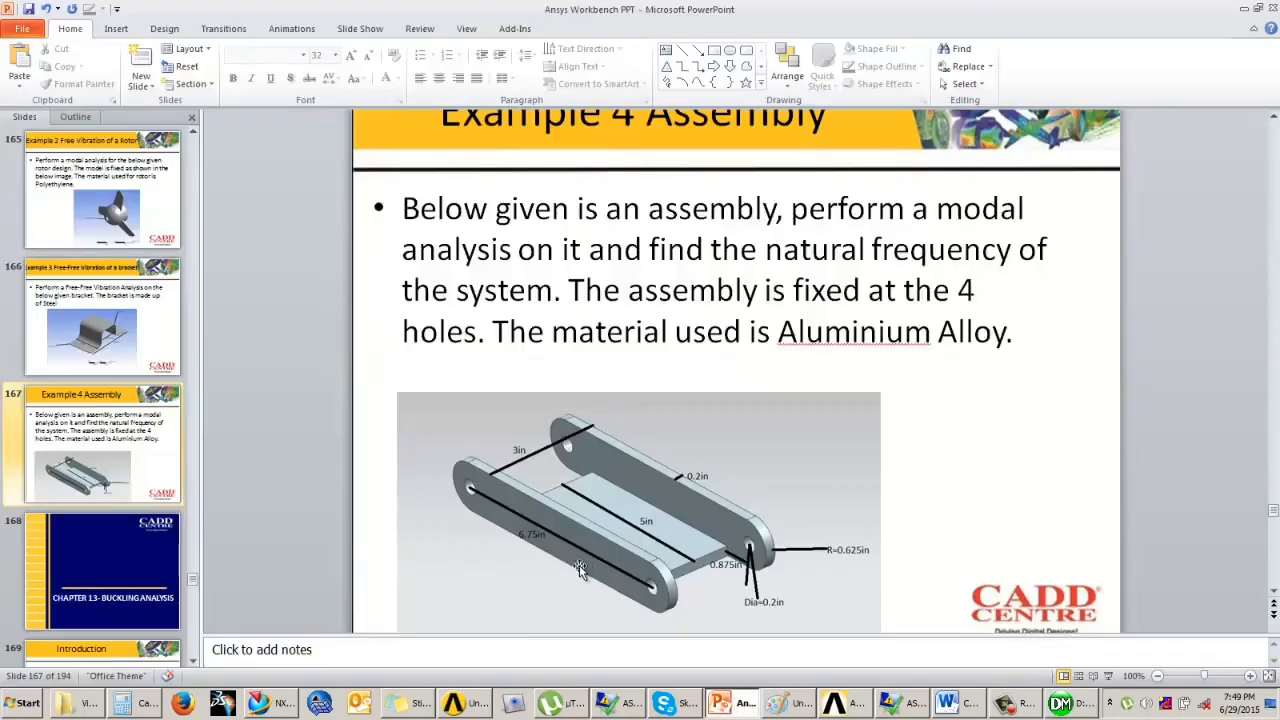
# - Set the length of the horizontal line beneath the baseplate to 6.75 in
pyautogui.click(1060, 703)
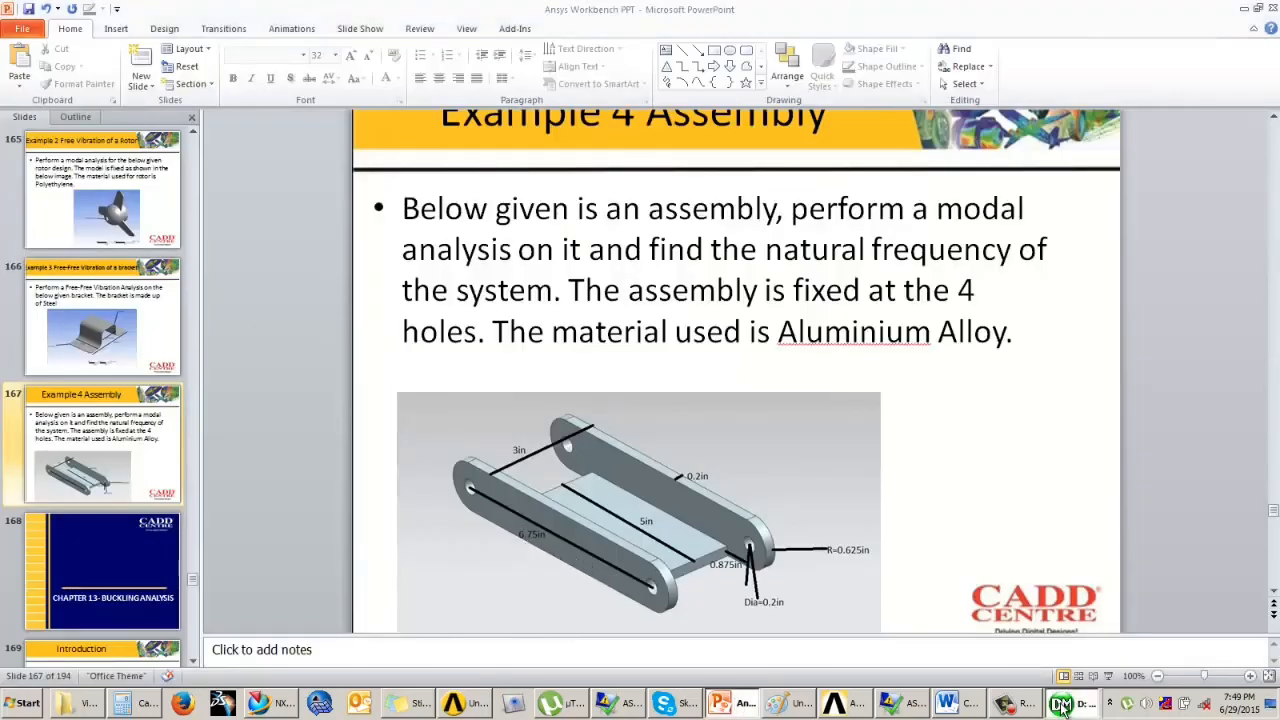
pyautogui.click(119, 517)
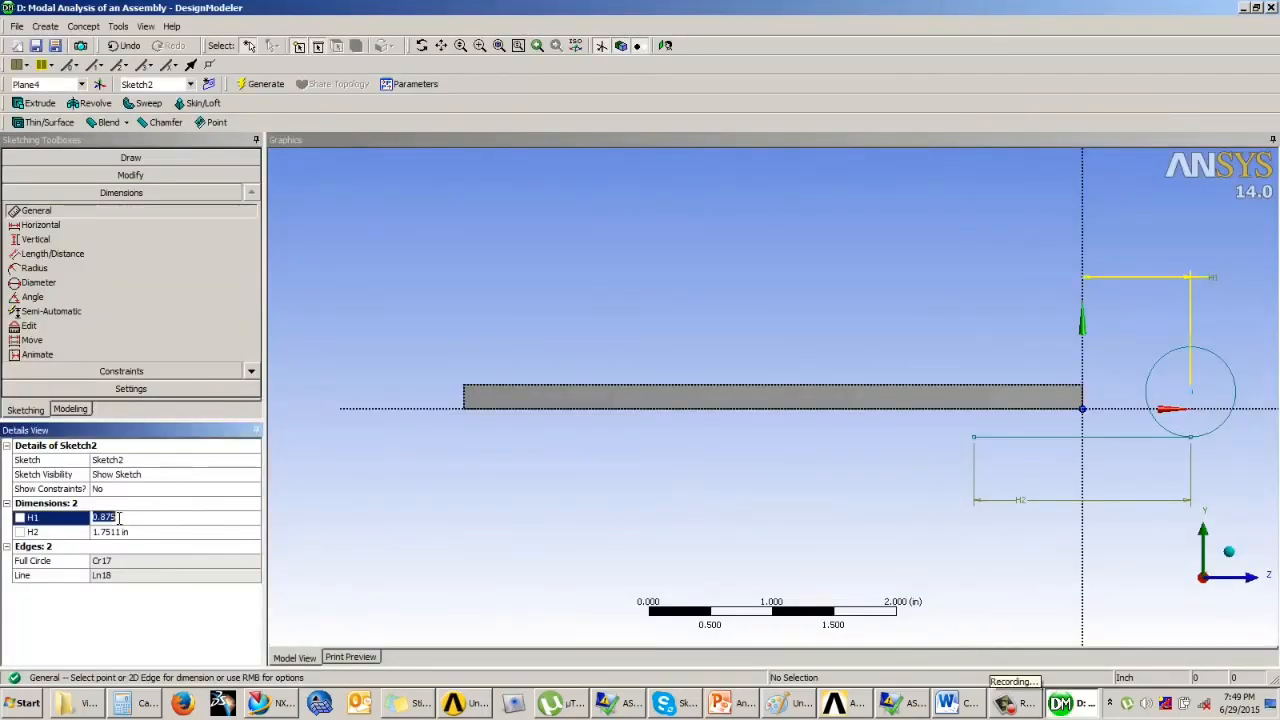
pyautogui.click(113, 533)
pyautogui.write('6.75')
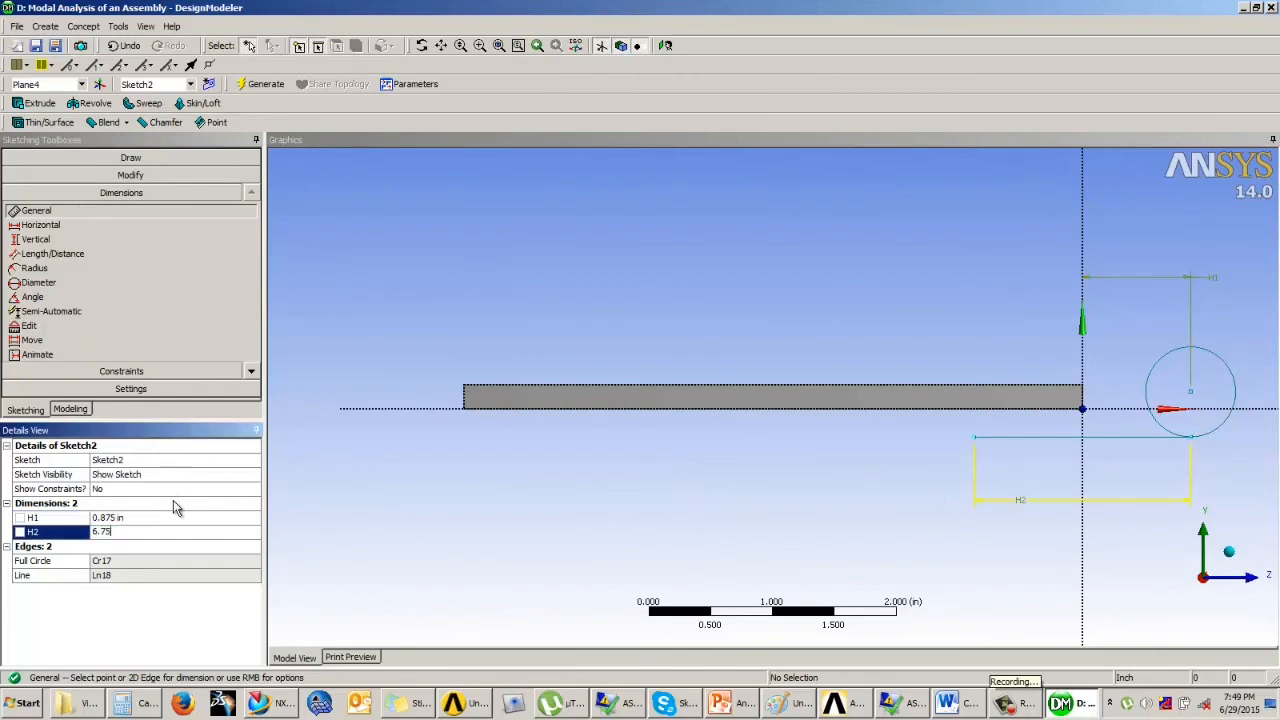
pyautogui.press('Return')
pyautogui.click(412, 317)
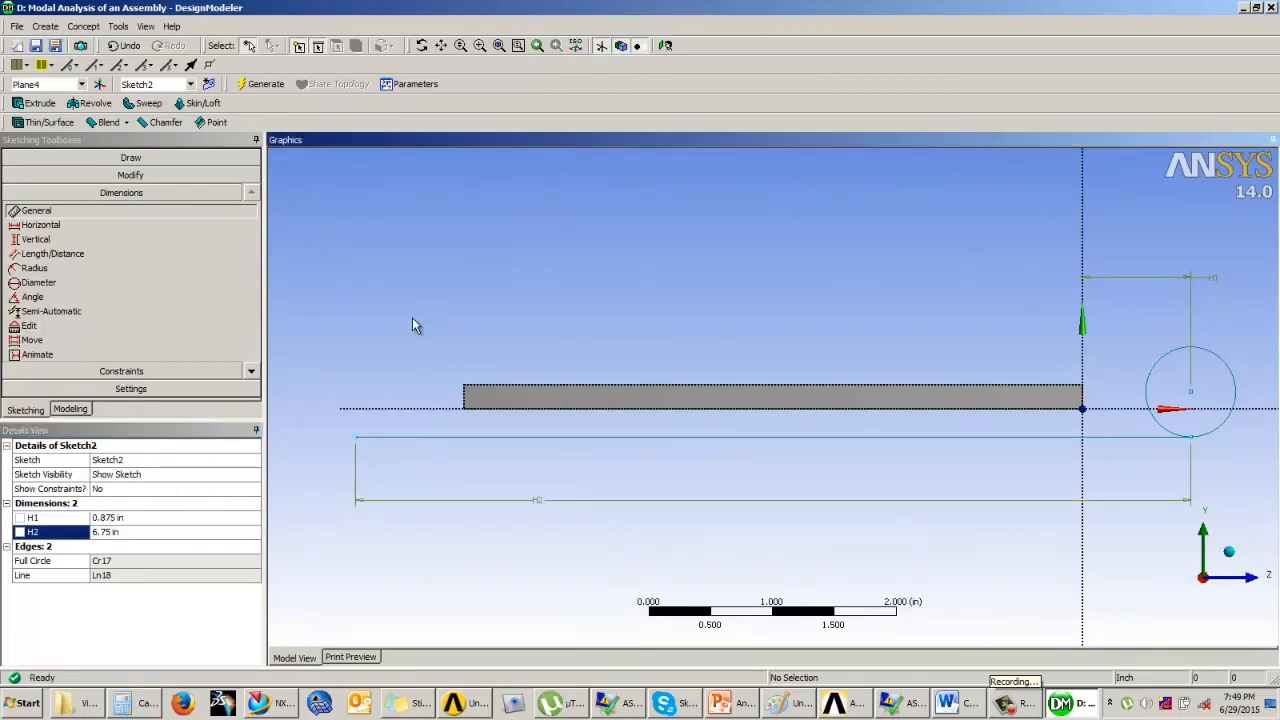
# - Constrain the horizontal line to be coincident with the baseplate's lower edge
pyautogui.click(100, 371)
pyautogui.click(45, 301)
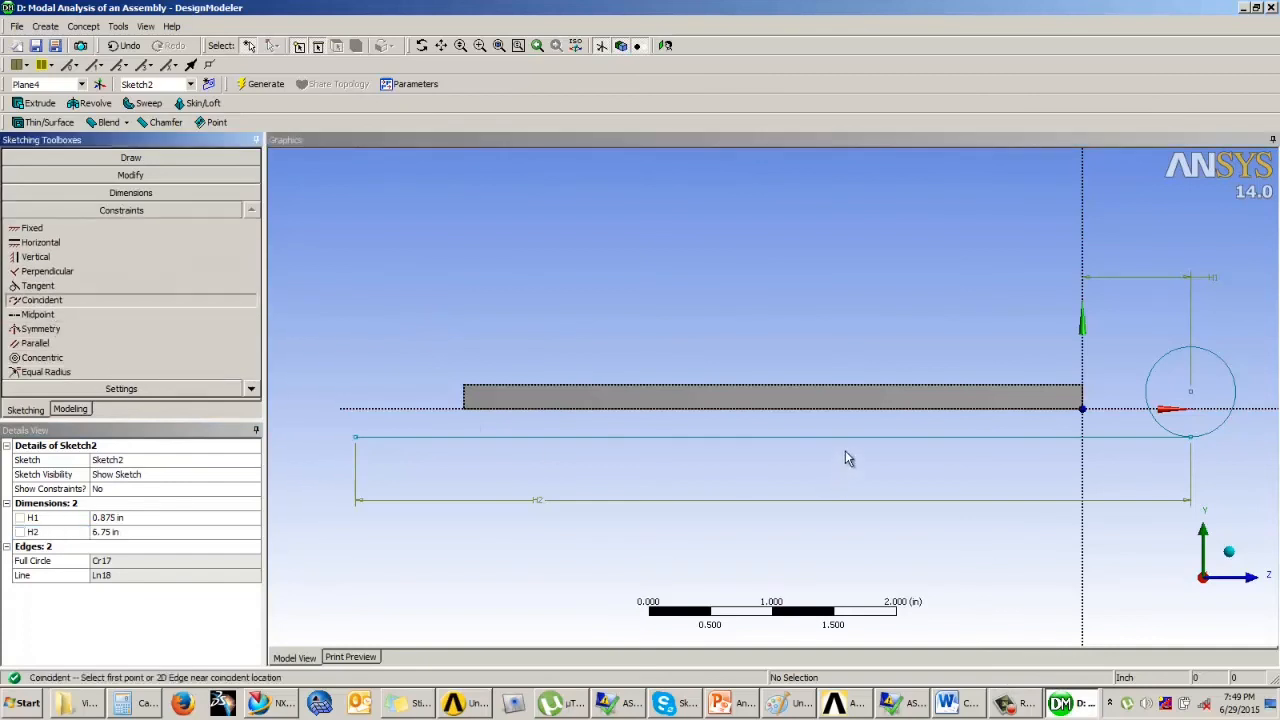
pyautogui.click(891, 445)
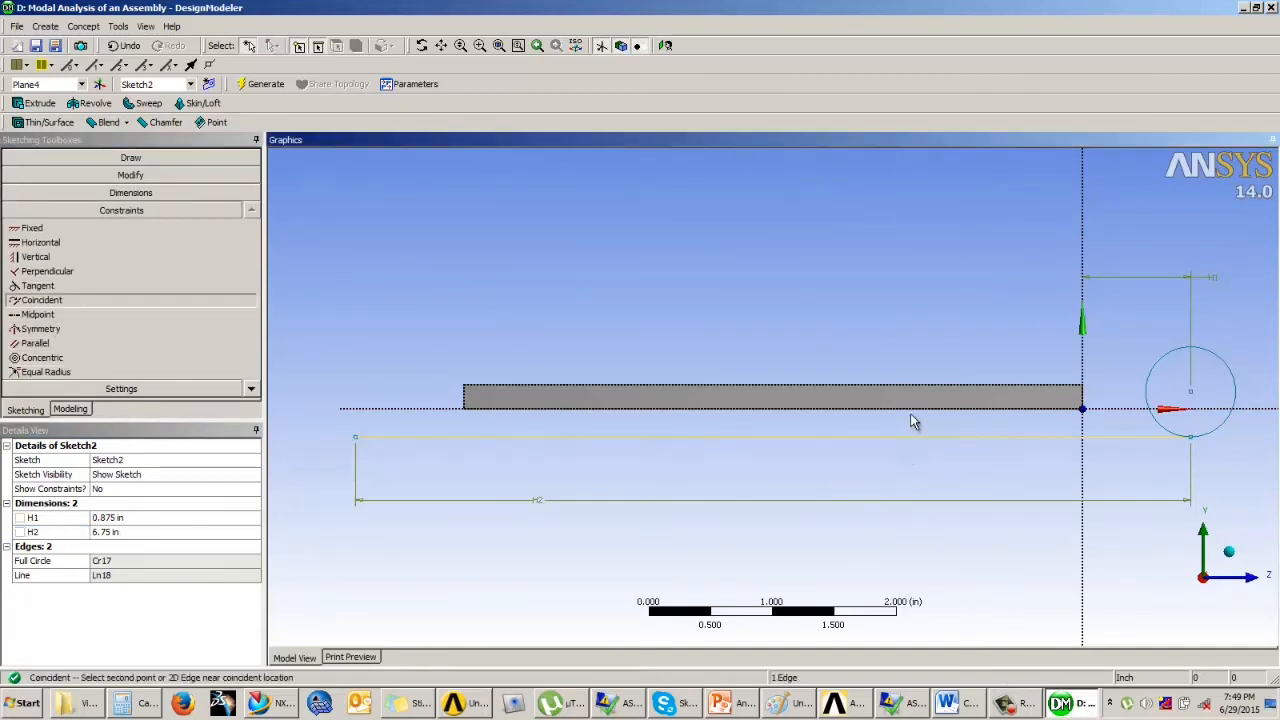
pyautogui.click(912, 418)
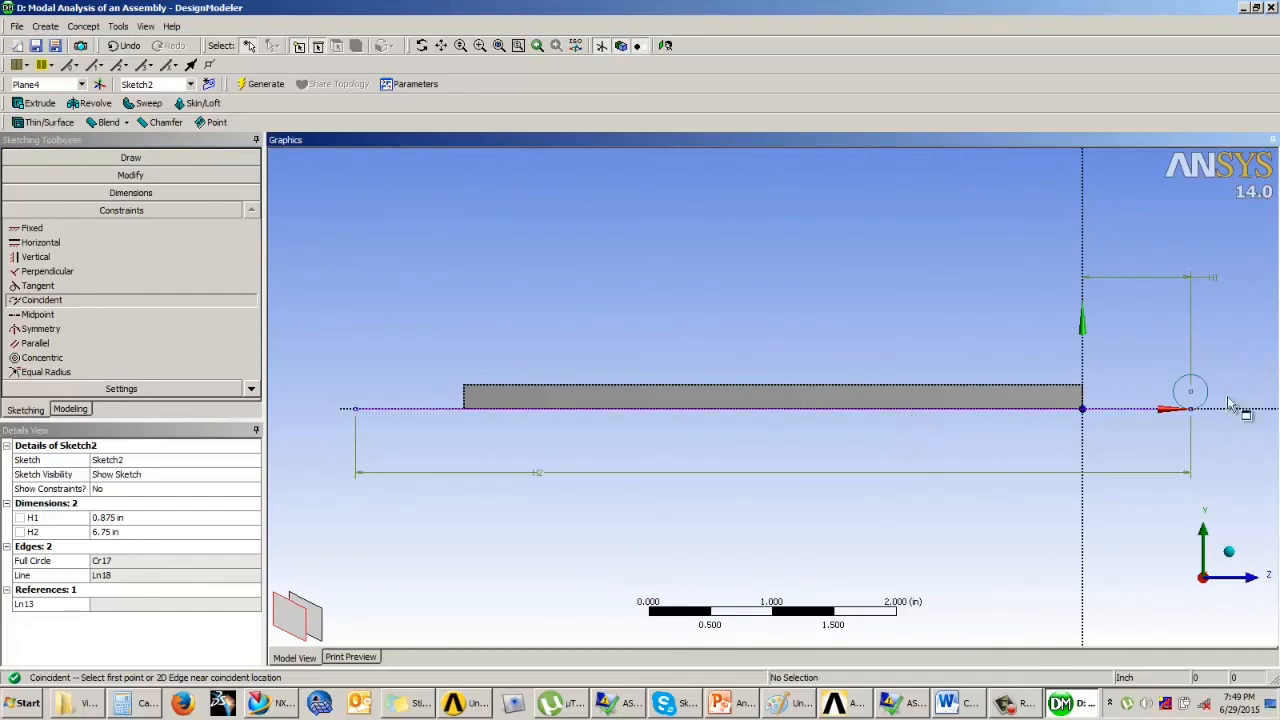
pyautogui.scroll(3, 988, 330)
pyautogui.scroll(-3, 830, 334)
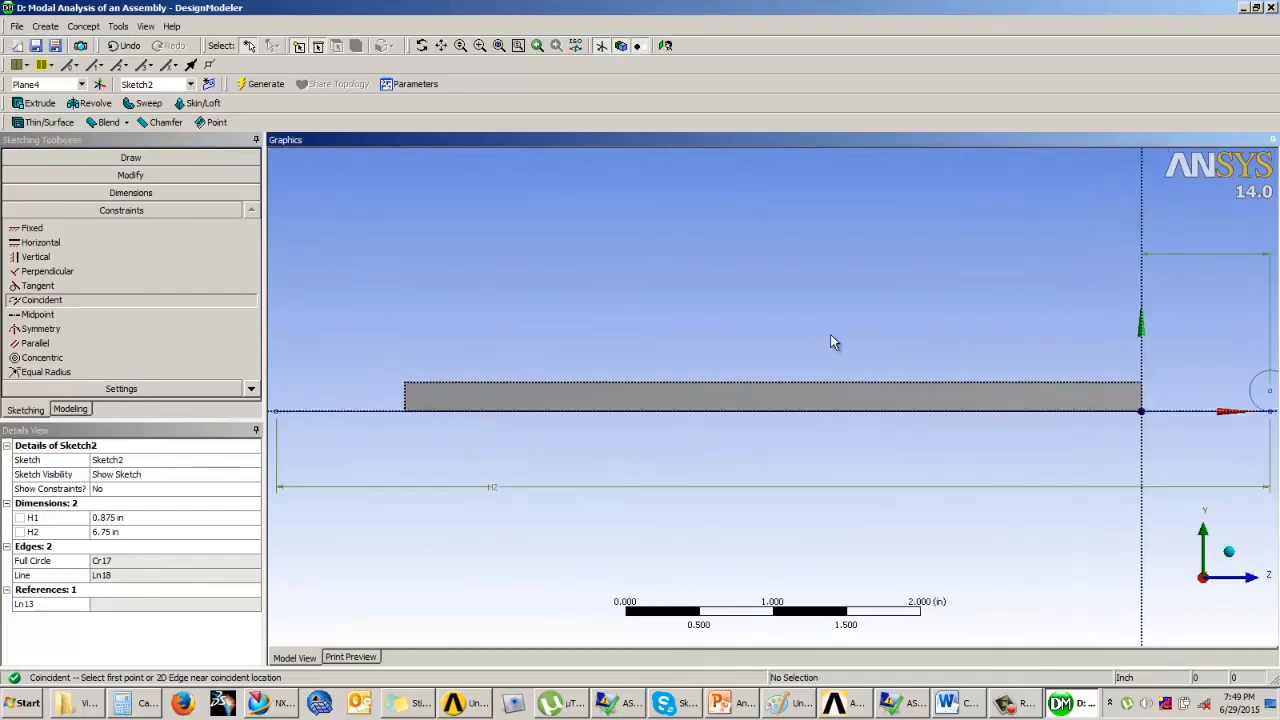
pyautogui.keyDown('ctrl'); pyautogui.moveTo(1086, 397); pyautogui.dragTo(970, 397, button='middle'); pyautogui.keyUp('ctrl')
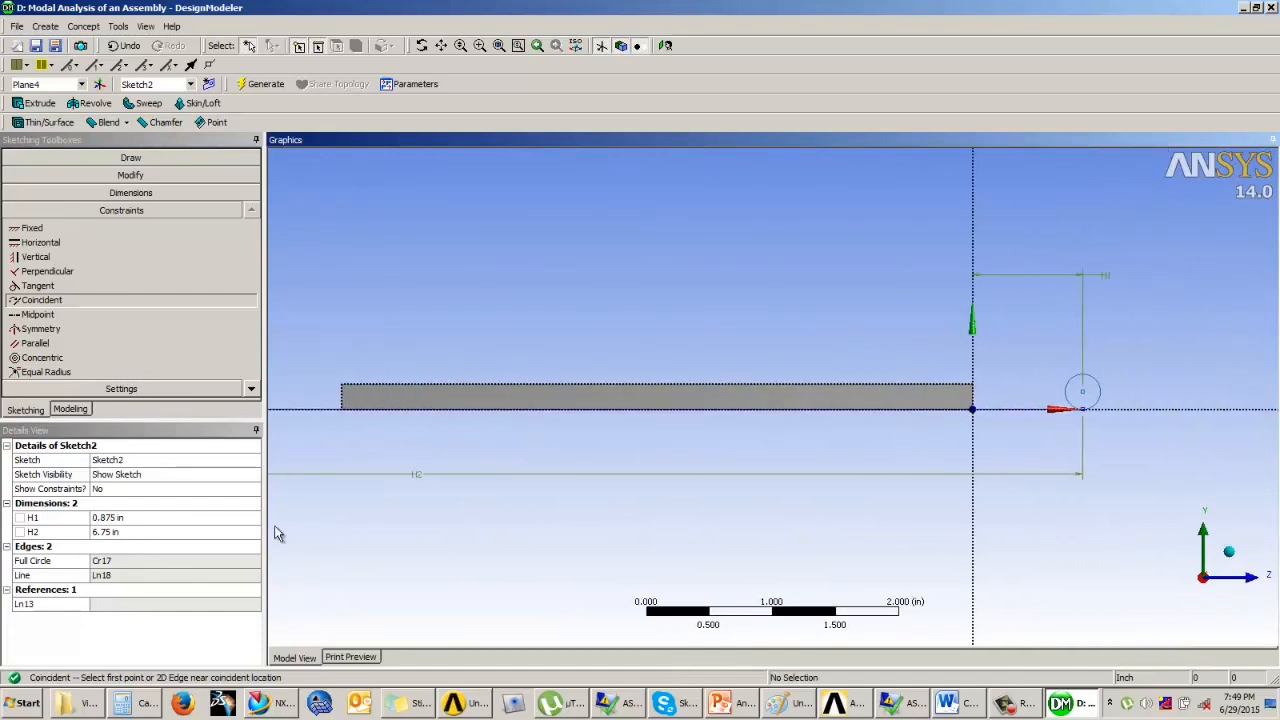
# - Try a diameter dimension on the circle, check the required end radius on the Example 4 slide, and undo the dimension
pyautogui.click(128, 518)
pyautogui.click(131, 192)
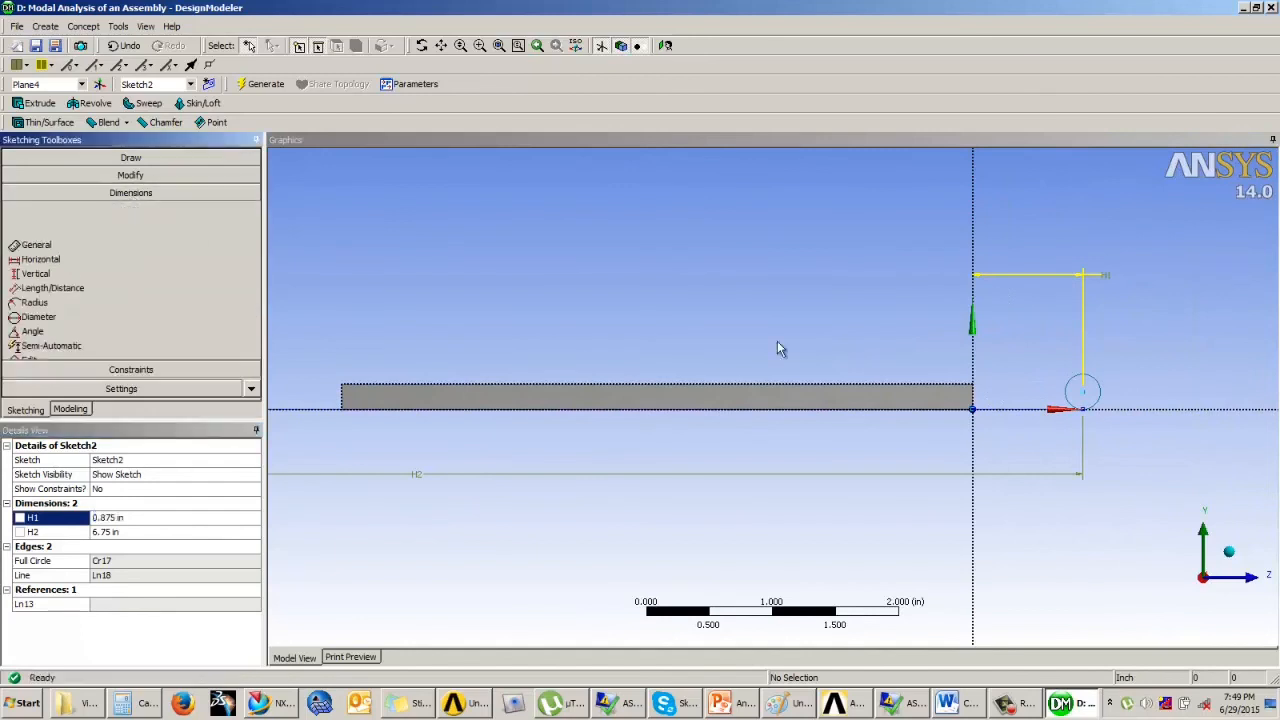
pyautogui.click(1099, 386)
pyautogui.click(1128, 336)
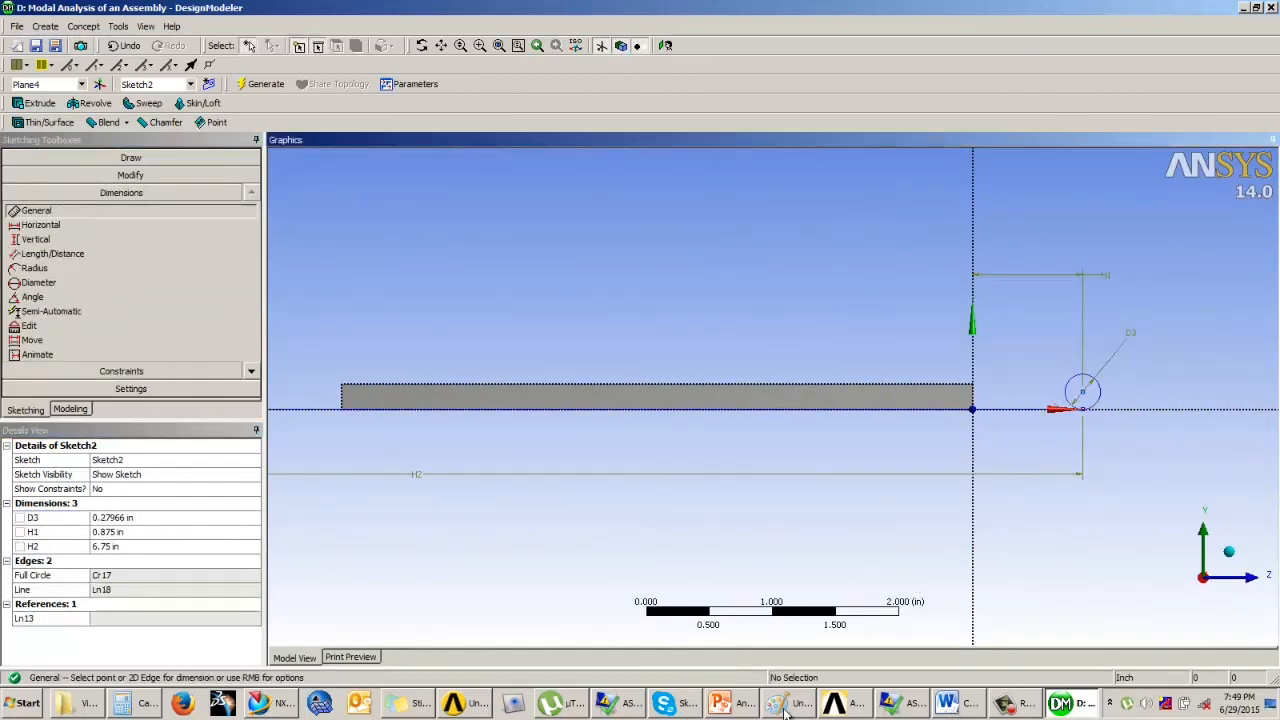
pyautogui.click(738, 703)
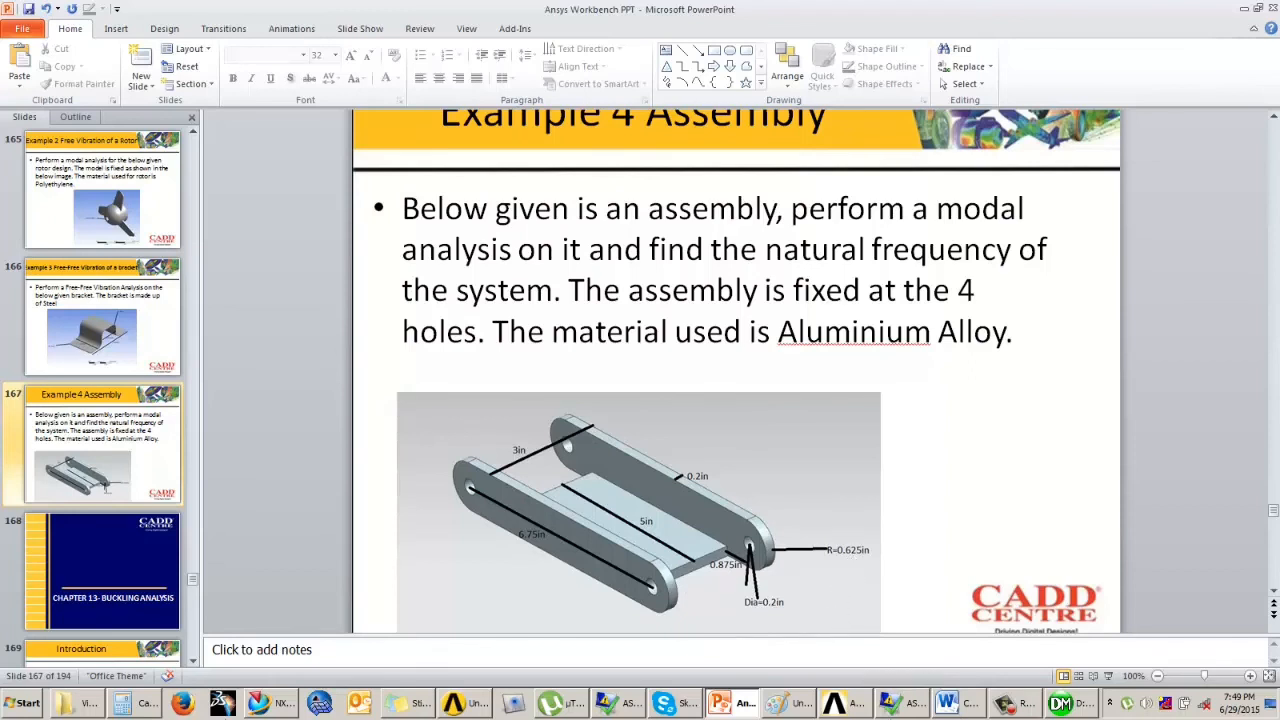
pyautogui.click(1060, 703)
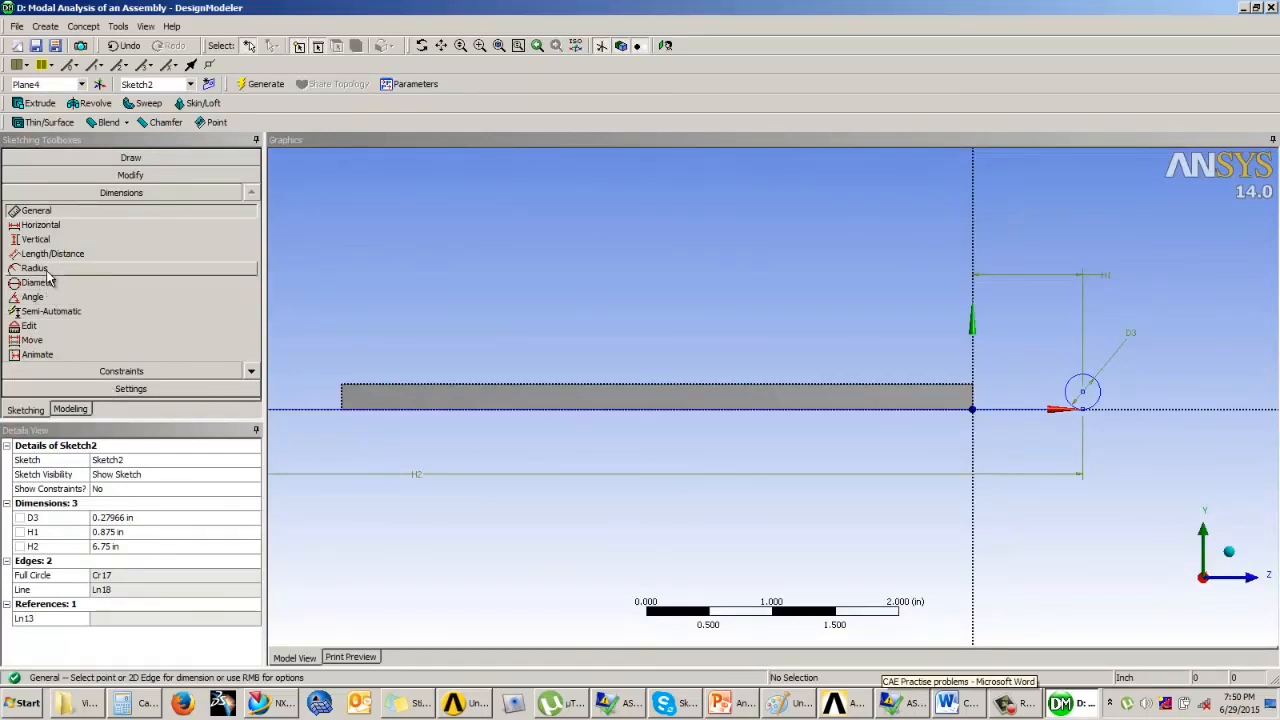
pyautogui.click(427, 270)
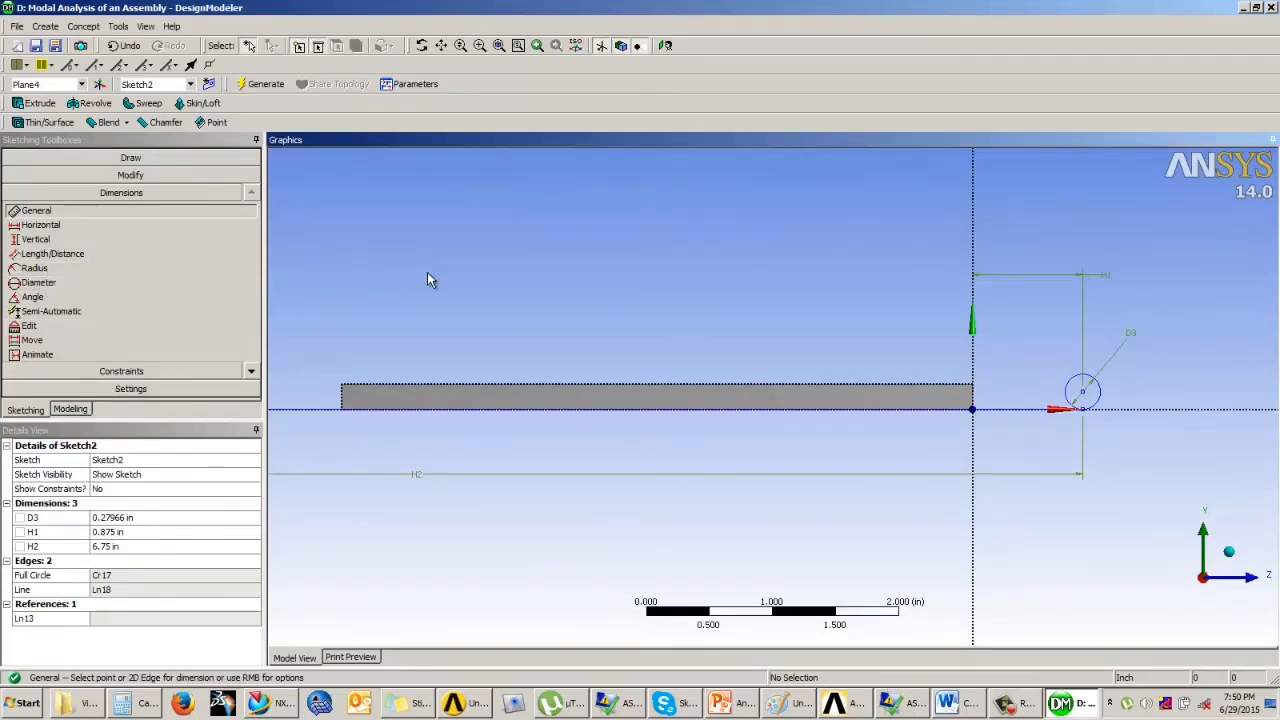
pyautogui.hotkey('ctrl', 'z')
# - Add a radius dimension to the circle and set it to 0.625 in
pyautogui.click(150, 268)
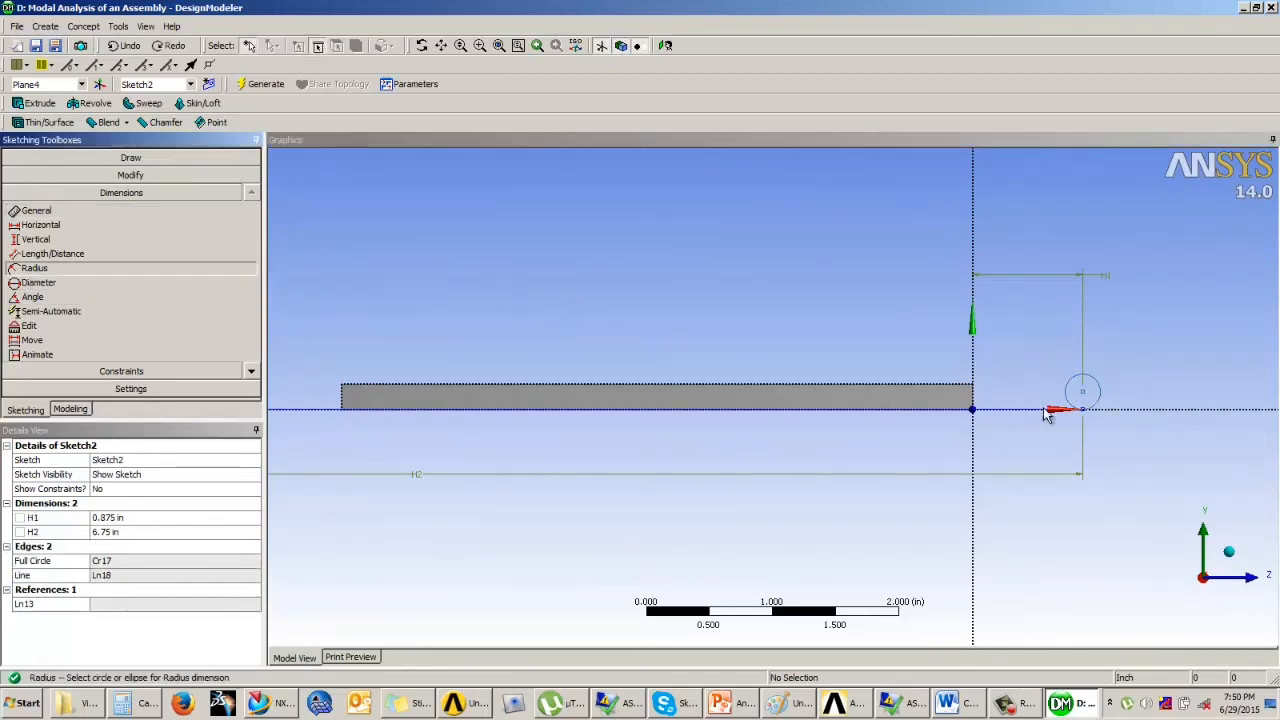
pyautogui.click(1097, 389)
pyautogui.click(1121, 347)
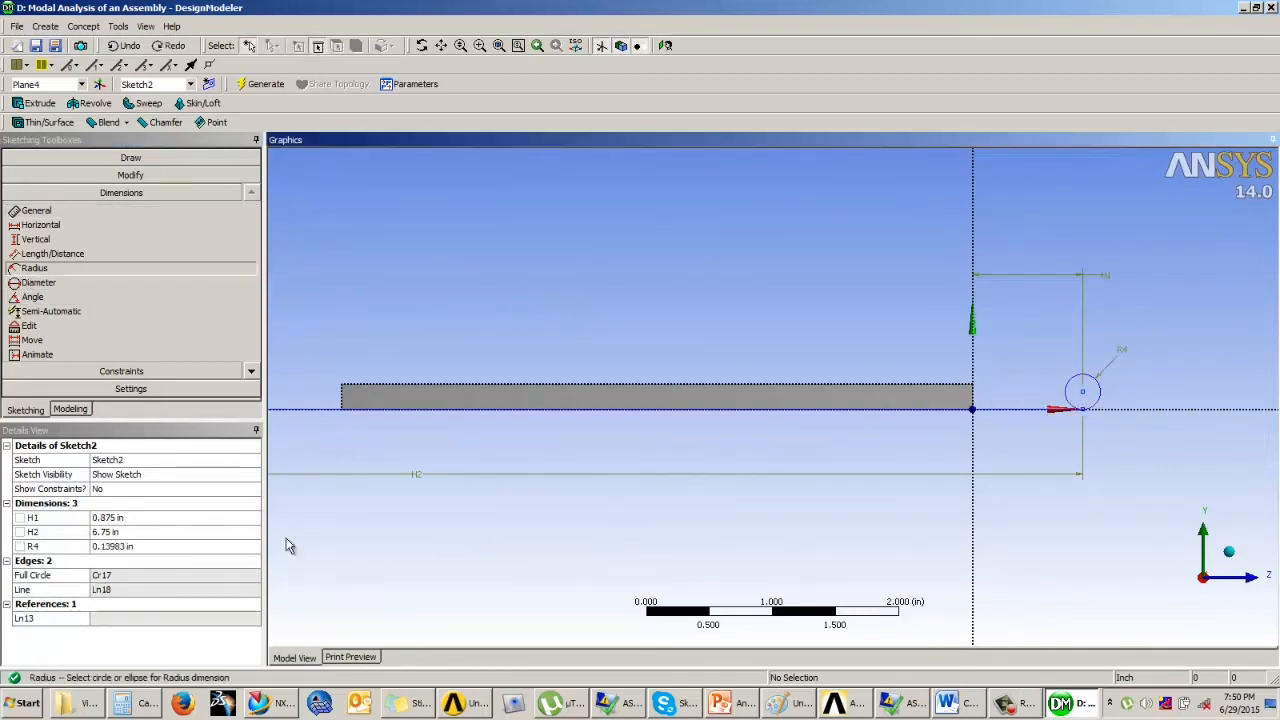
pyautogui.click(104, 547)
pyautogui.write('0.62')
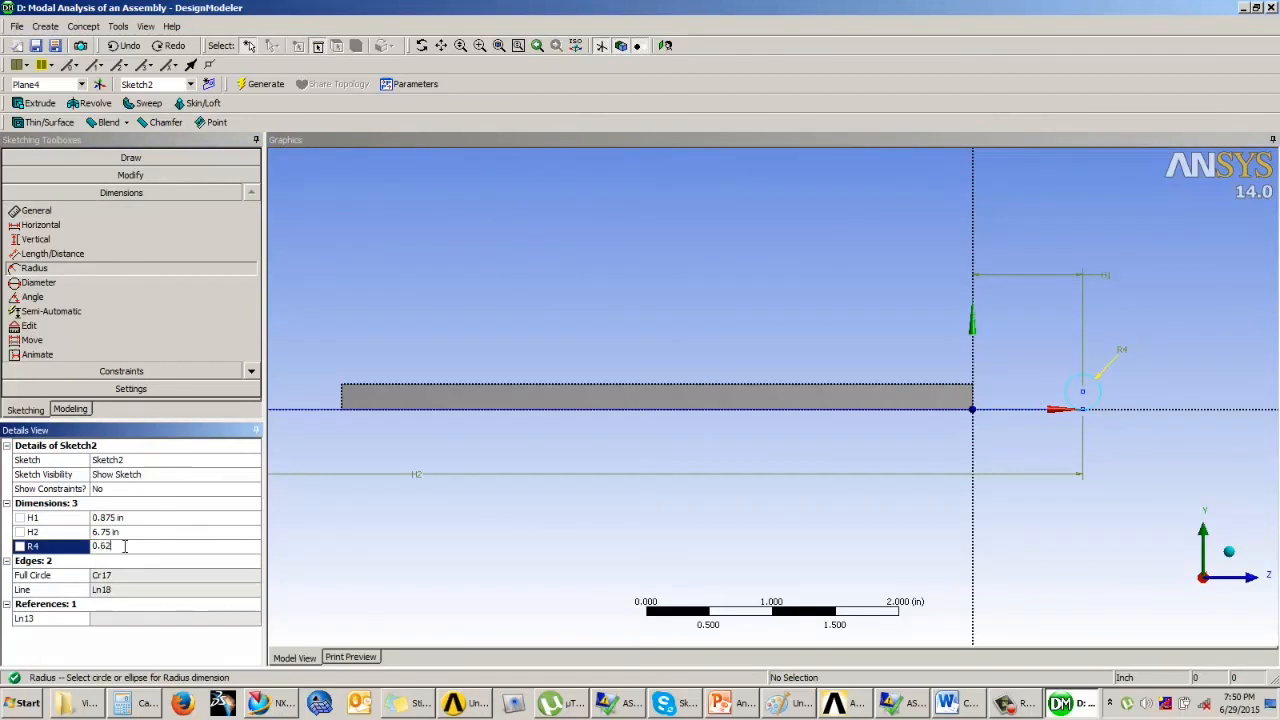
pyautogui.write('5')
pyautogui.press('Return')
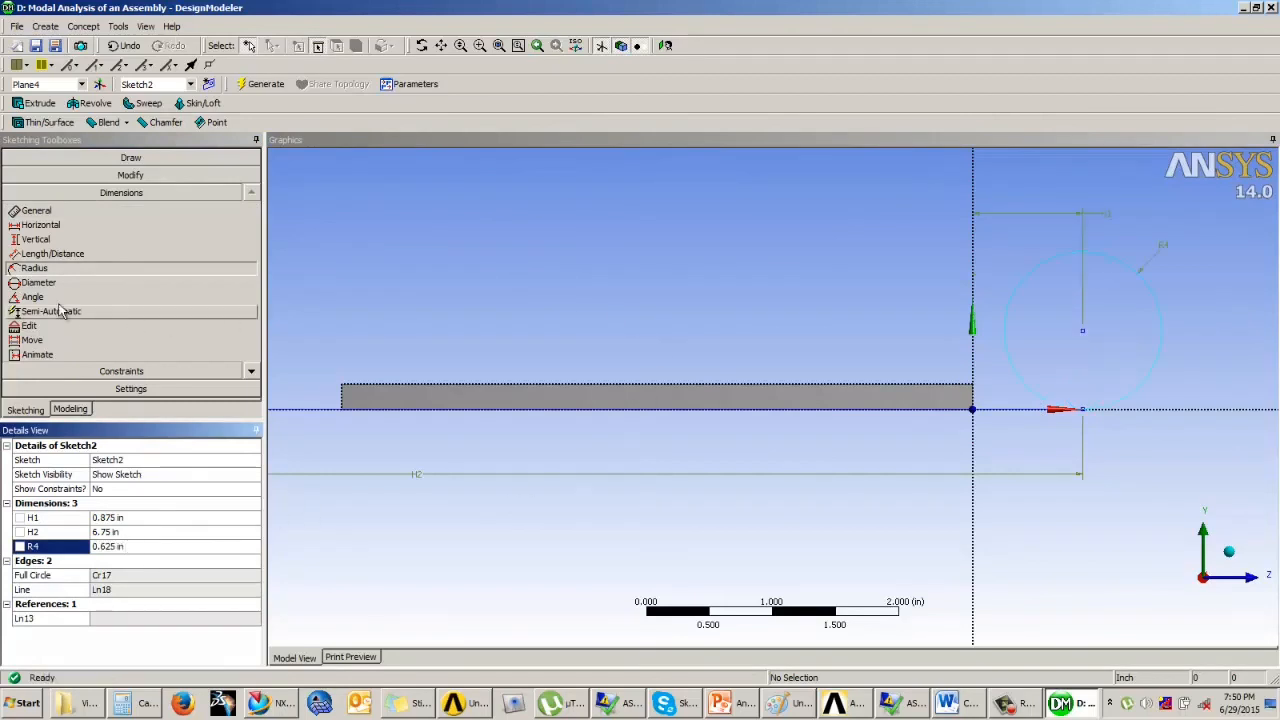
# - Sketch a hole circle concentric with the 0.625 in radius circle and set its diameter to 0.2 in
pyautogui.click(125, 158)
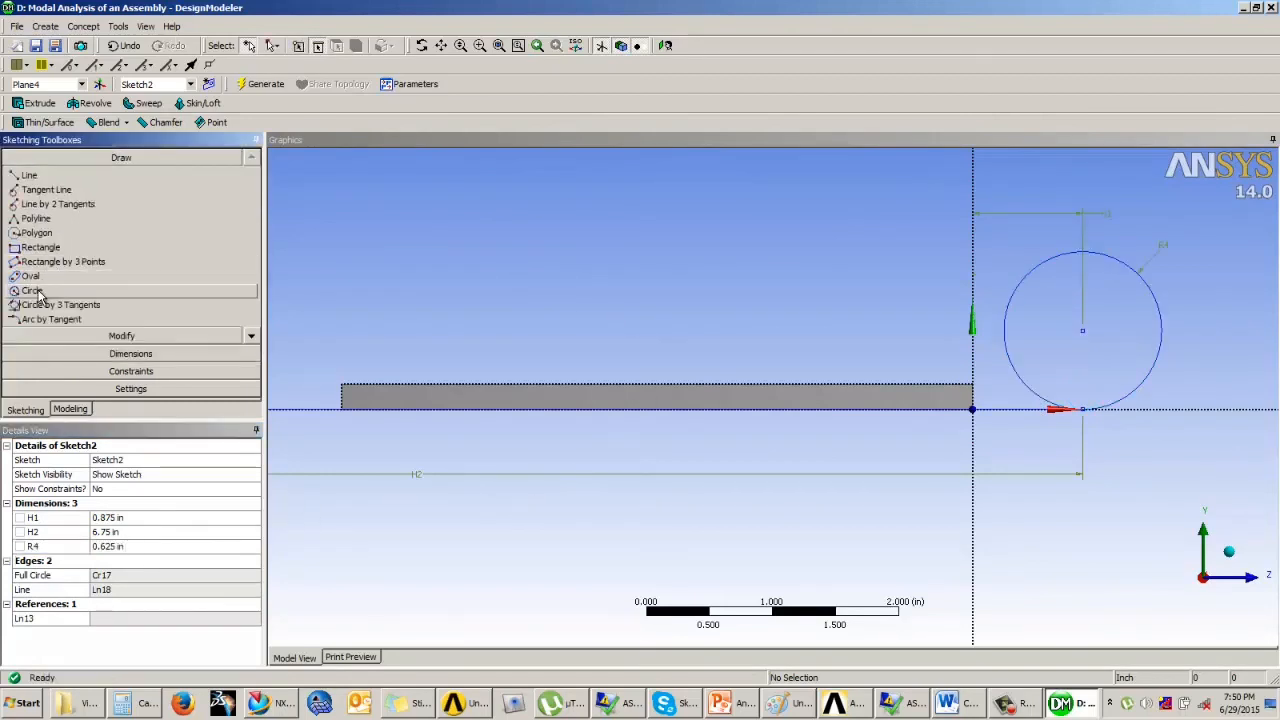
pyautogui.click(32, 290)
pyautogui.click(1082, 331)
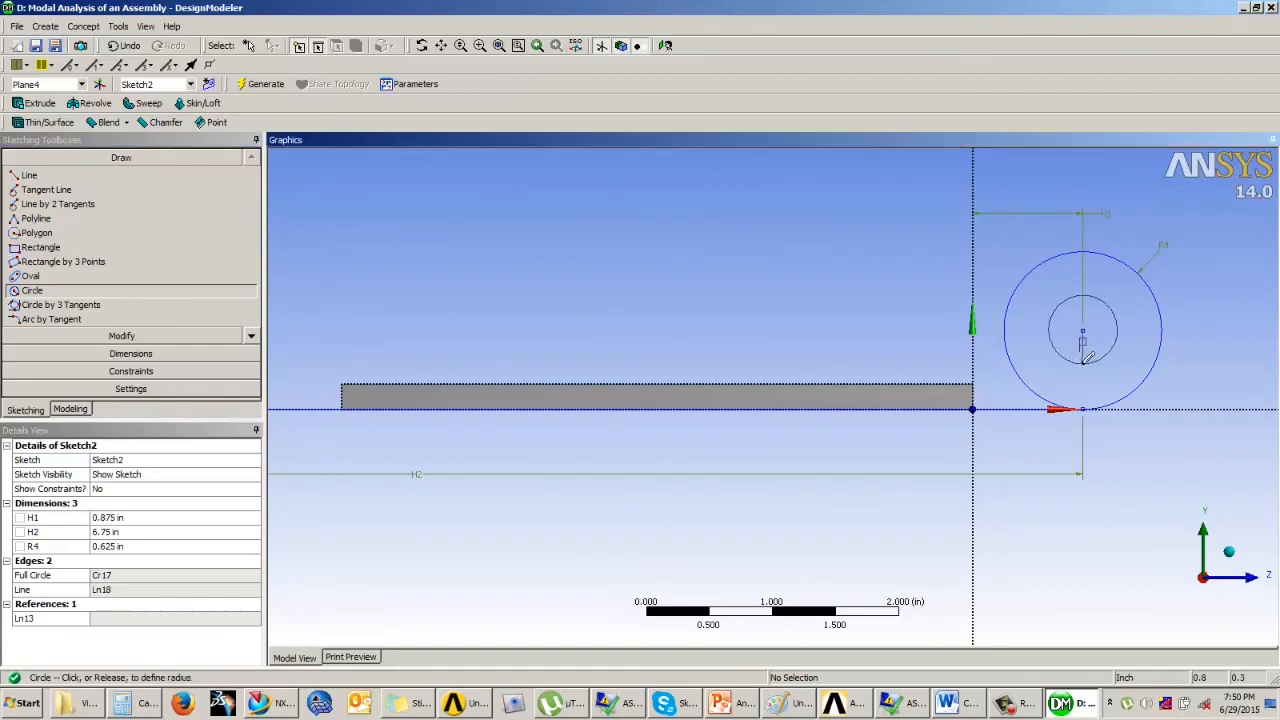
pyautogui.click(1106, 307)
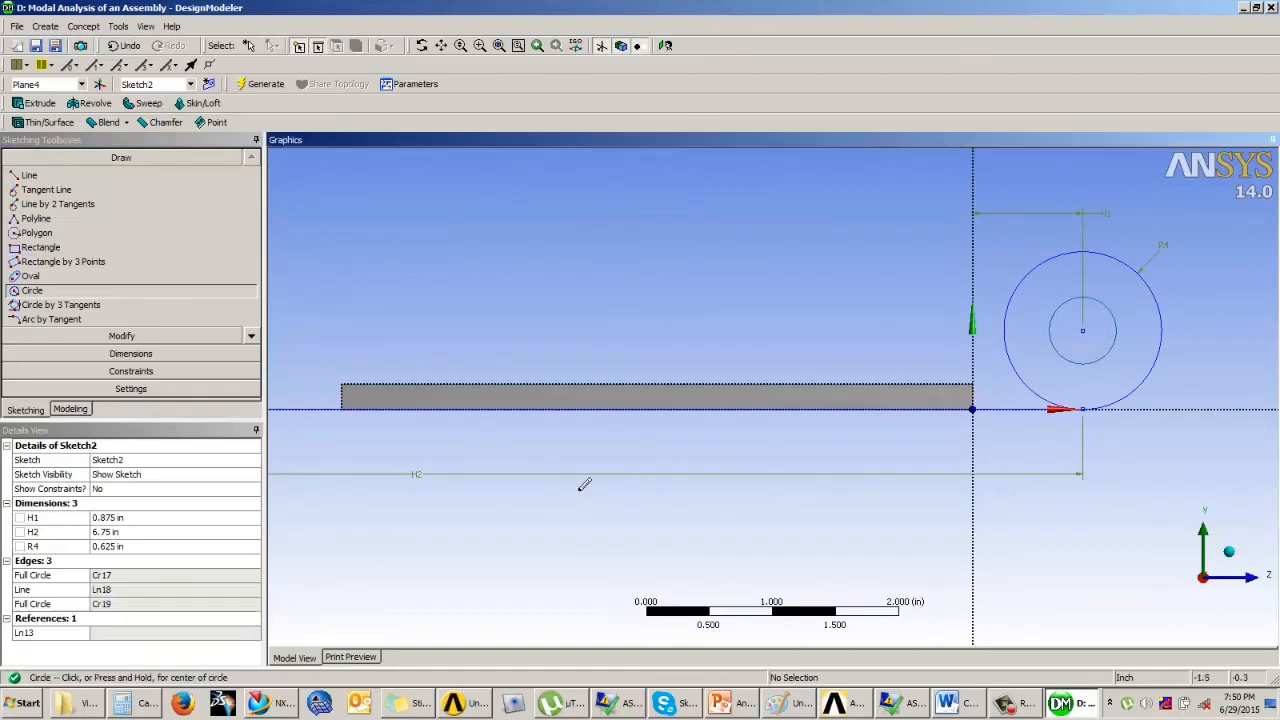
pyautogui.click(1115, 335)
pyautogui.click(1188, 294)
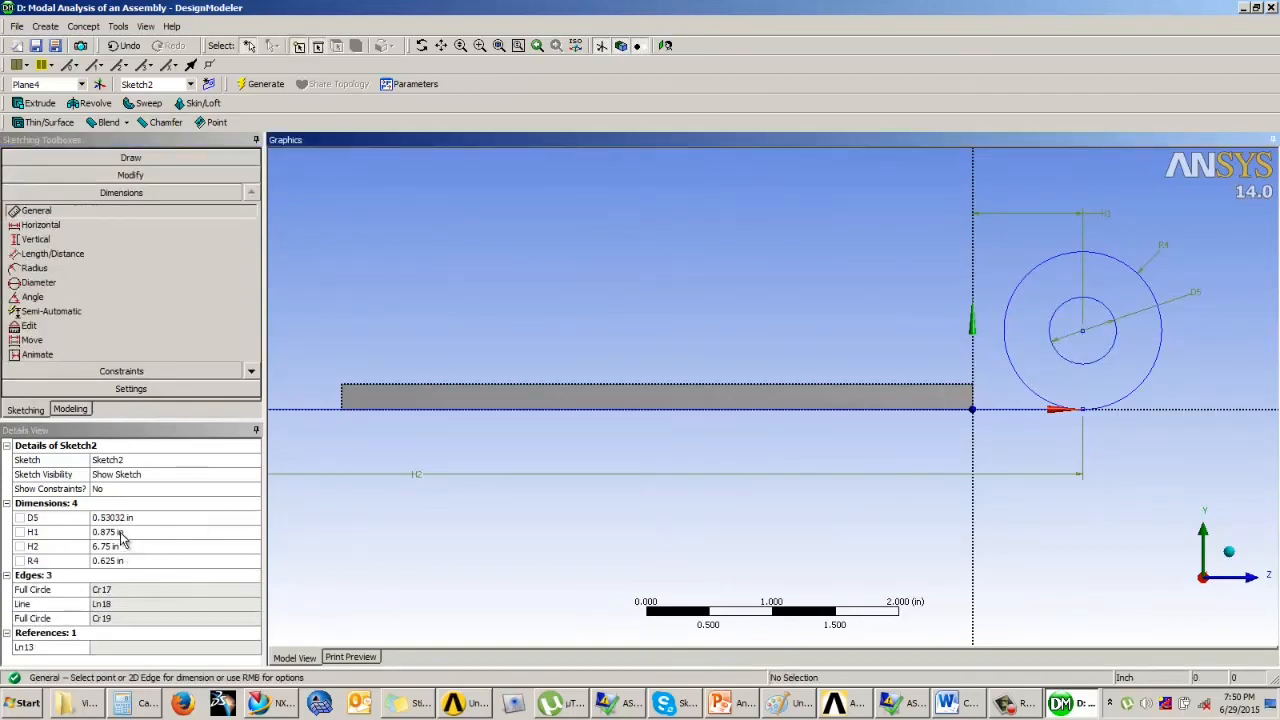
pyautogui.write('0.2')
pyautogui.press('Return')
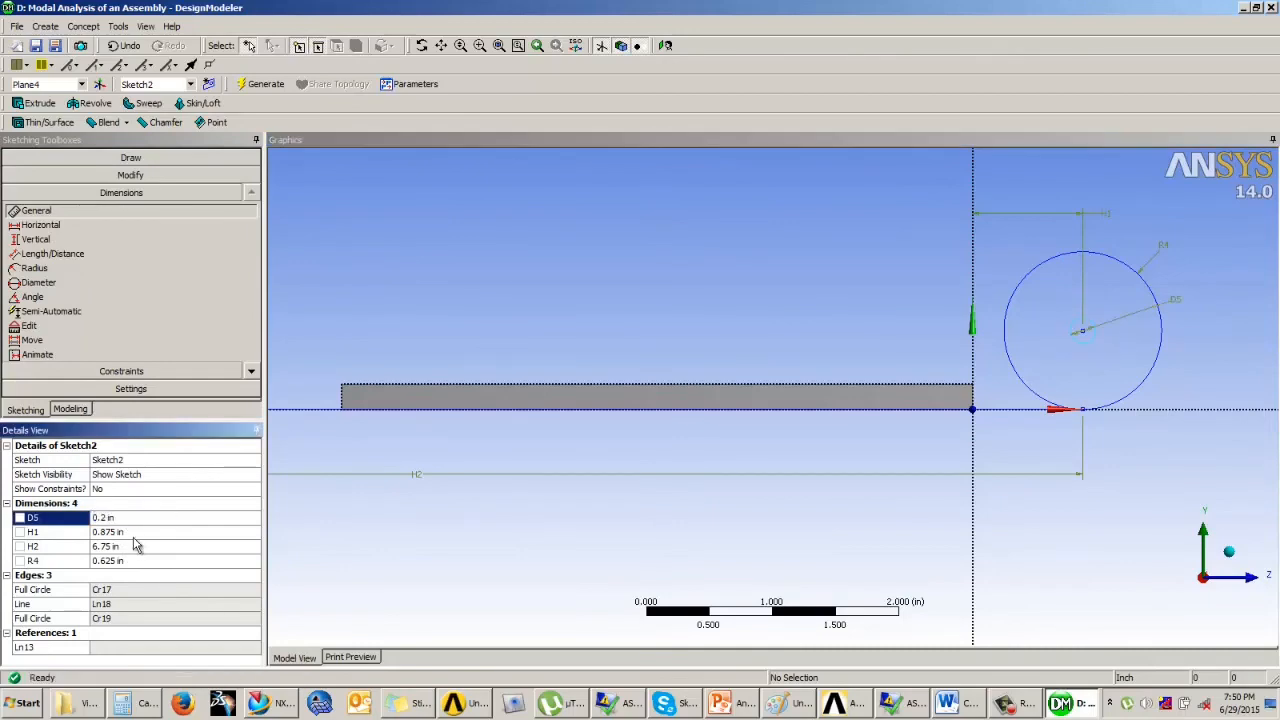
# - Compare the outer circle's radius dimension with the side plate dimensions on the Example 4 slide
pyautogui.click(722, 705)
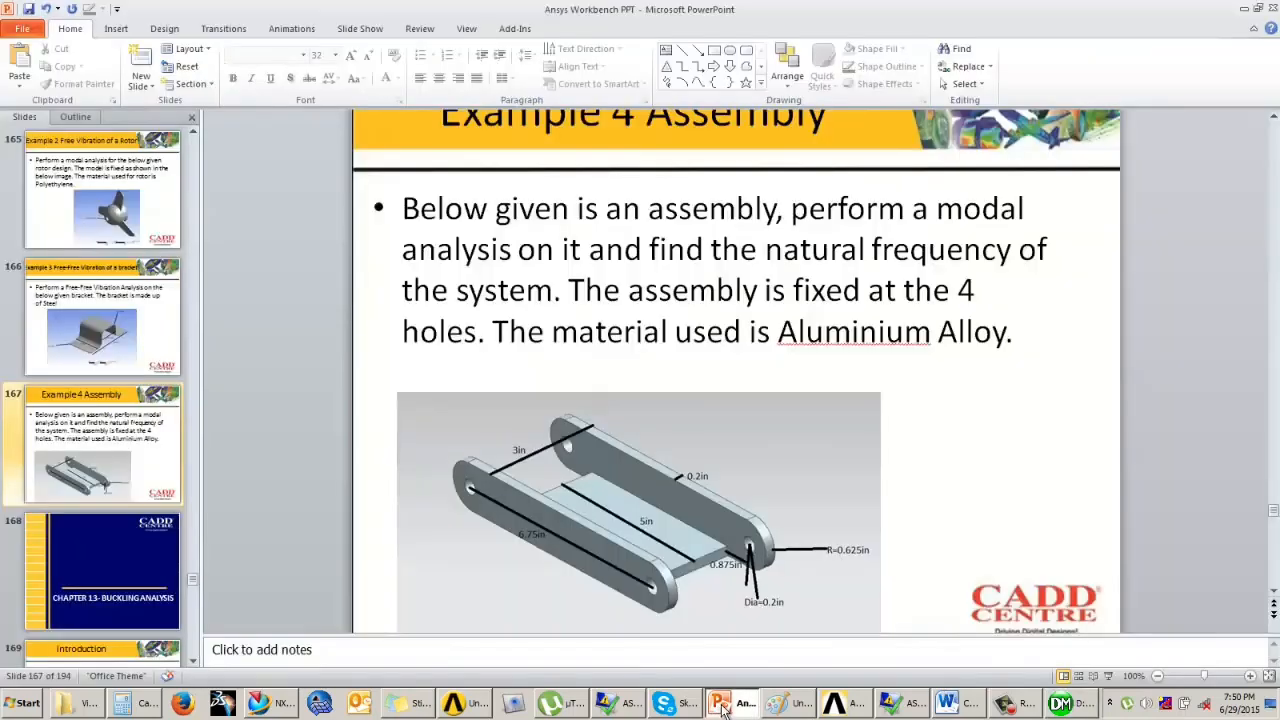
pyautogui.click(1070, 707)
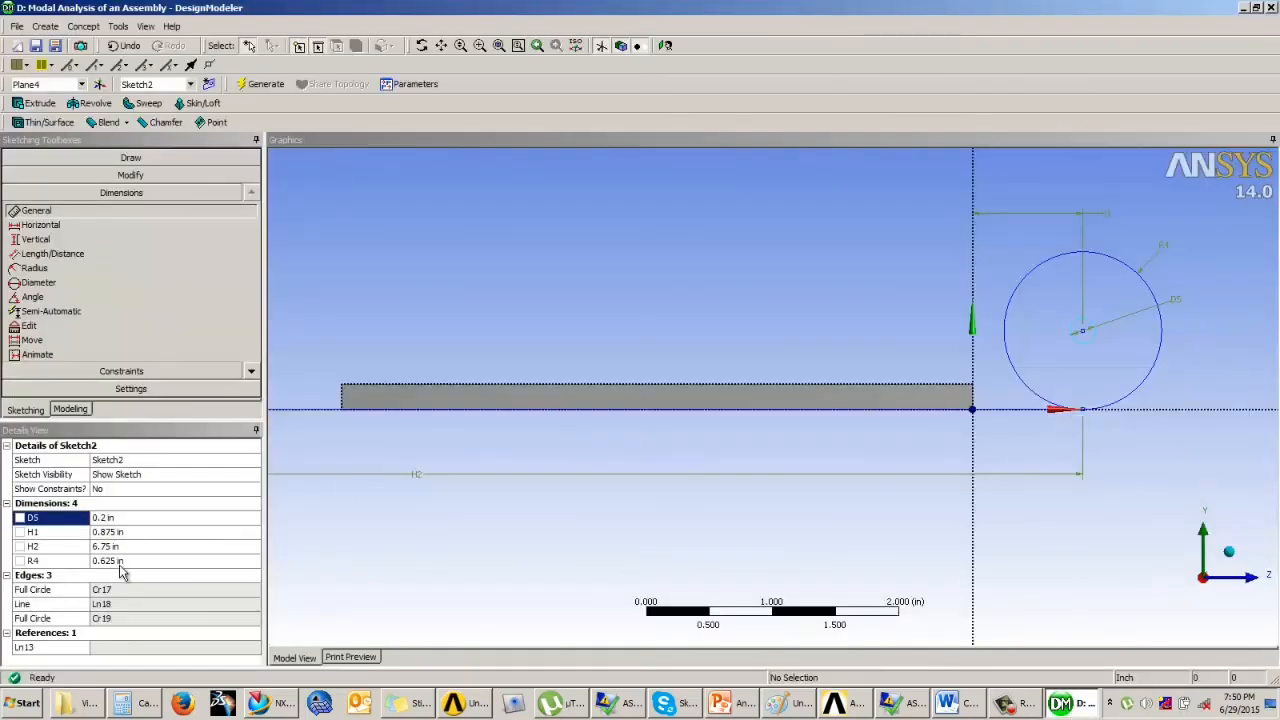
pyautogui.click(120, 562)
pyautogui.click(739, 327)
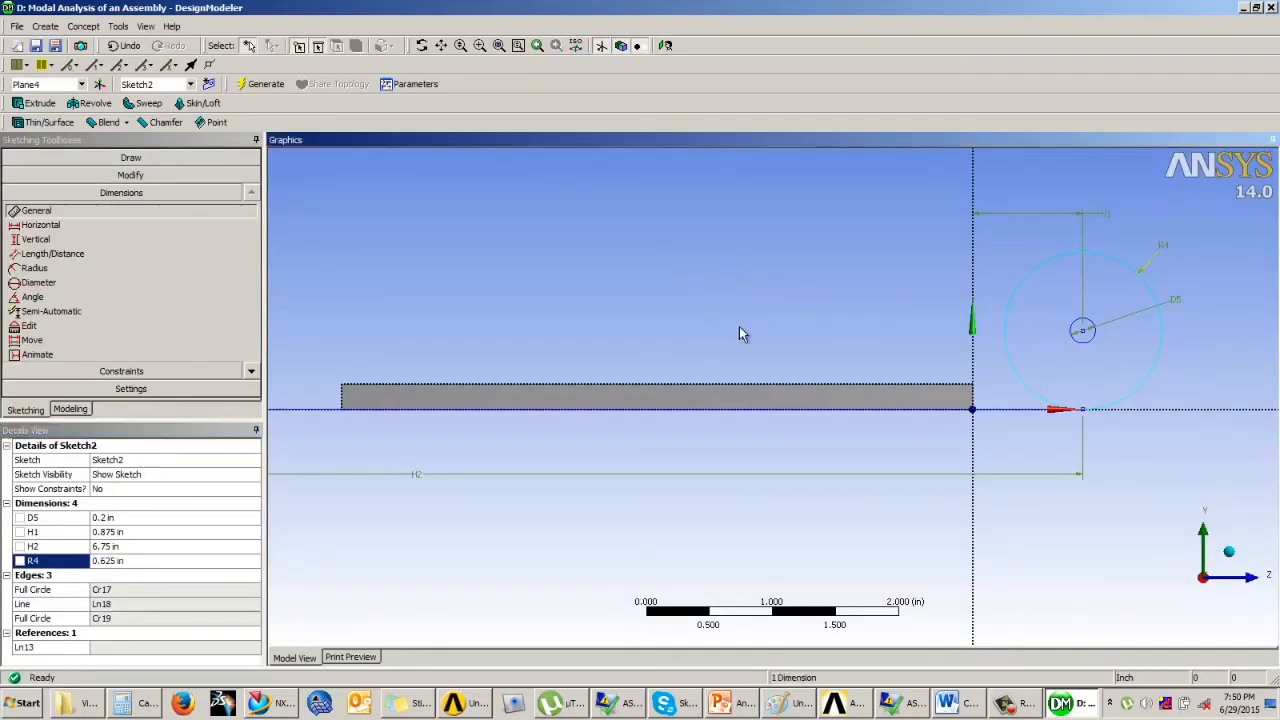
# - Sketch a vertical line up from the horizontal line's far end to slightly above the circle centre's height
pyautogui.scroll(-4, 961, 379)
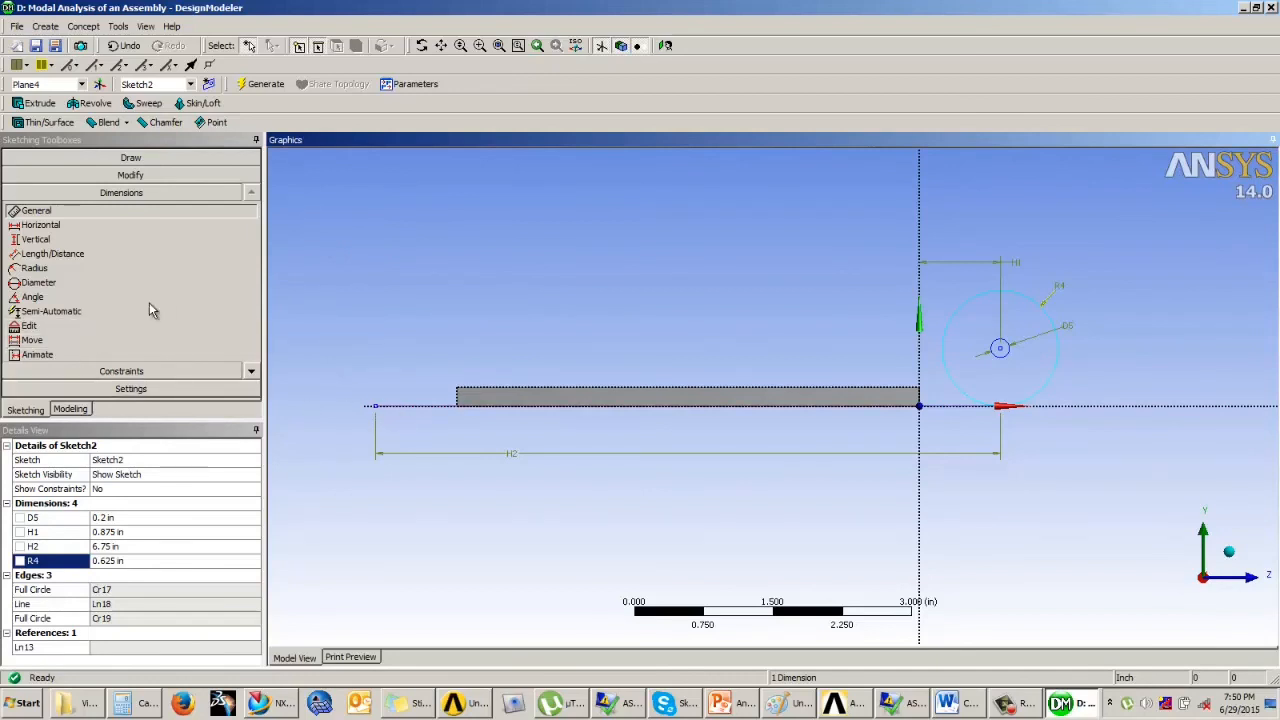
pyautogui.click(120, 159)
pyautogui.click(56, 177)
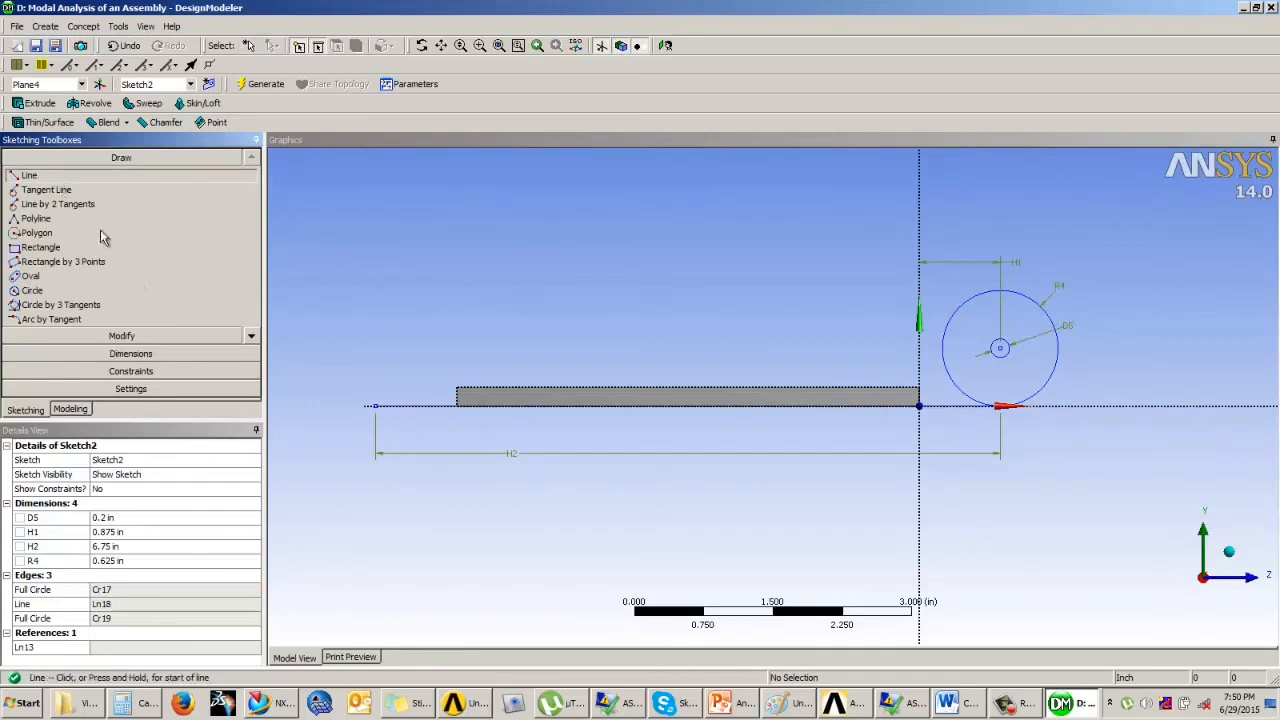
pyautogui.click(377, 404)
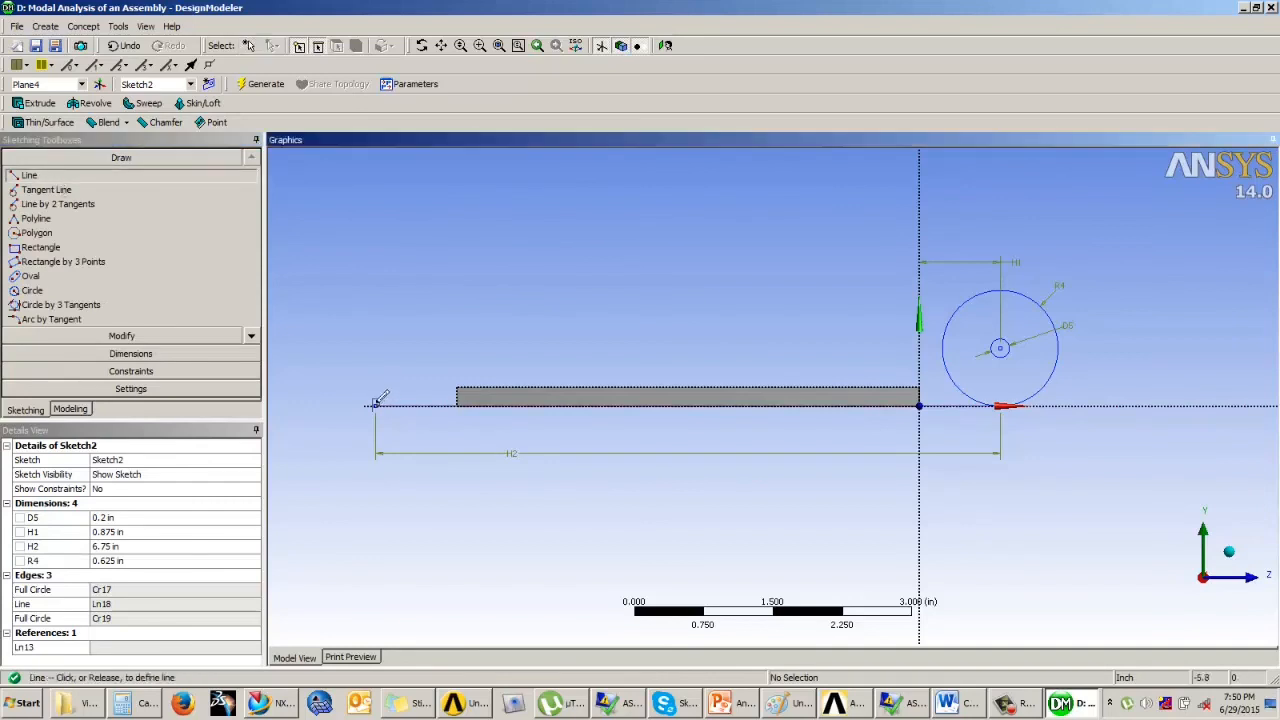
pyautogui.click(376, 335)
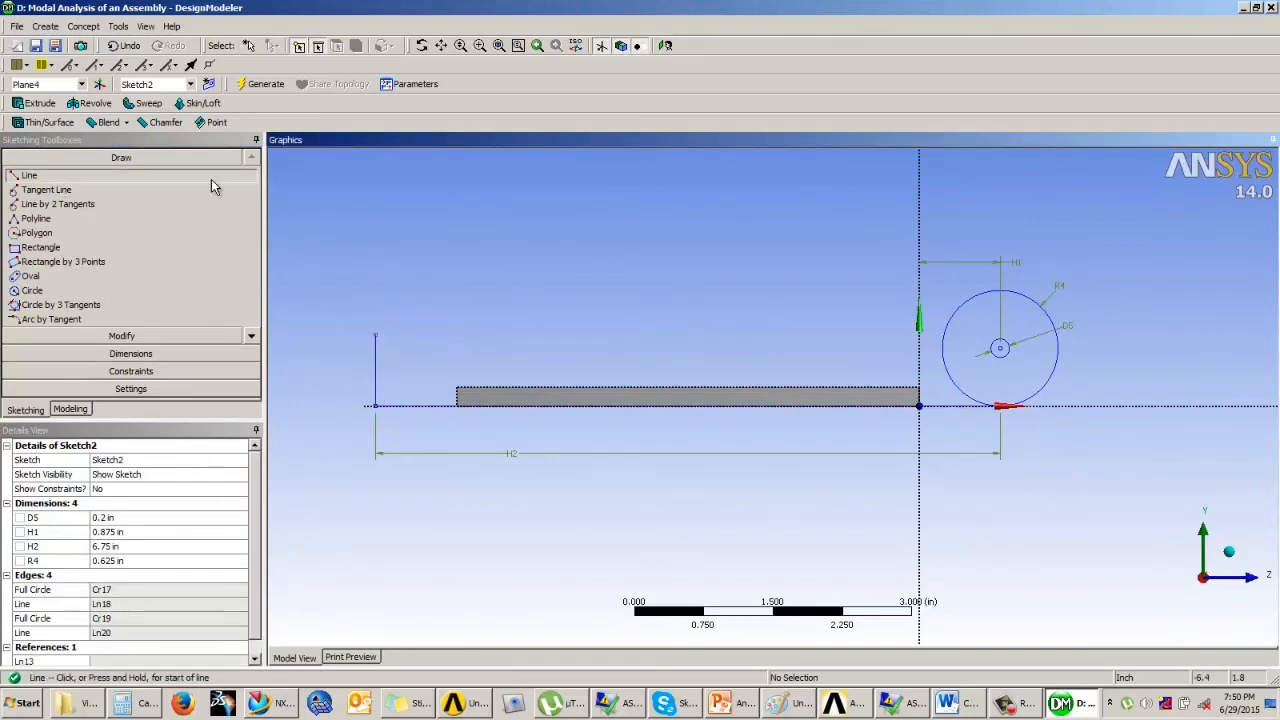
# - Try a vertical dimension between the circle centre and the horizontal line, and undo it
pyautogui.click(92, 354)
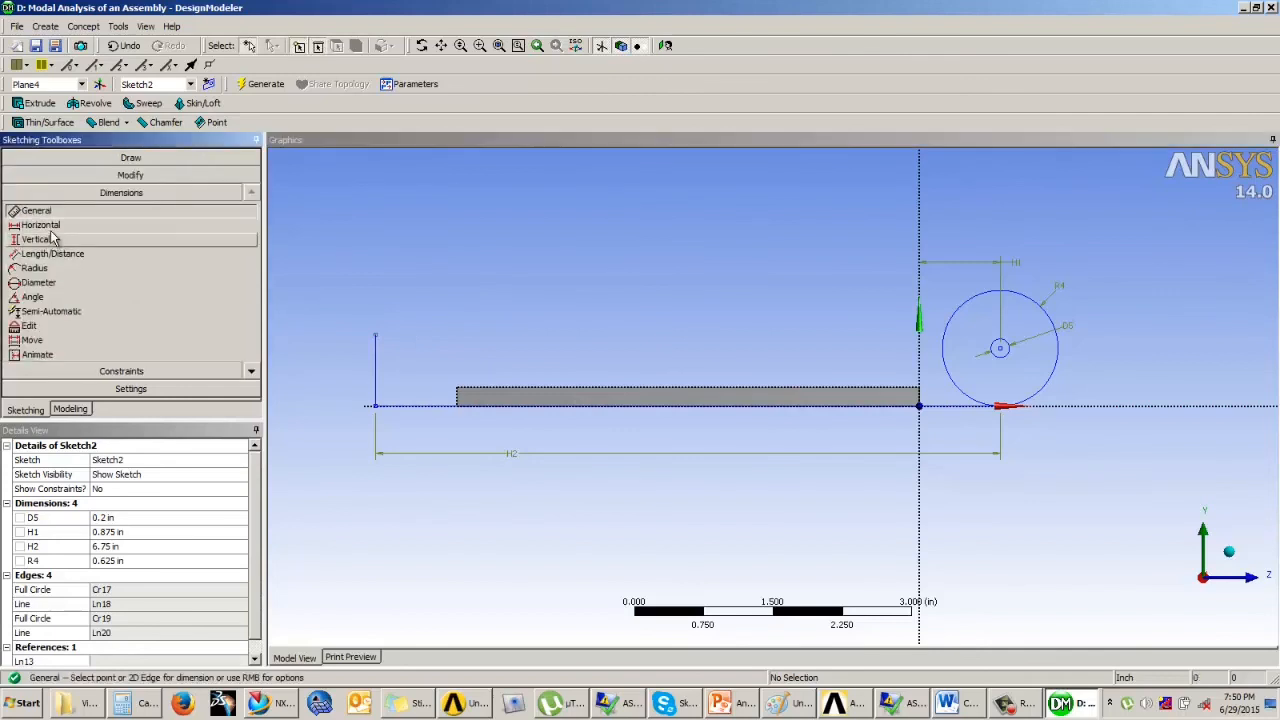
pyautogui.click(35, 239)
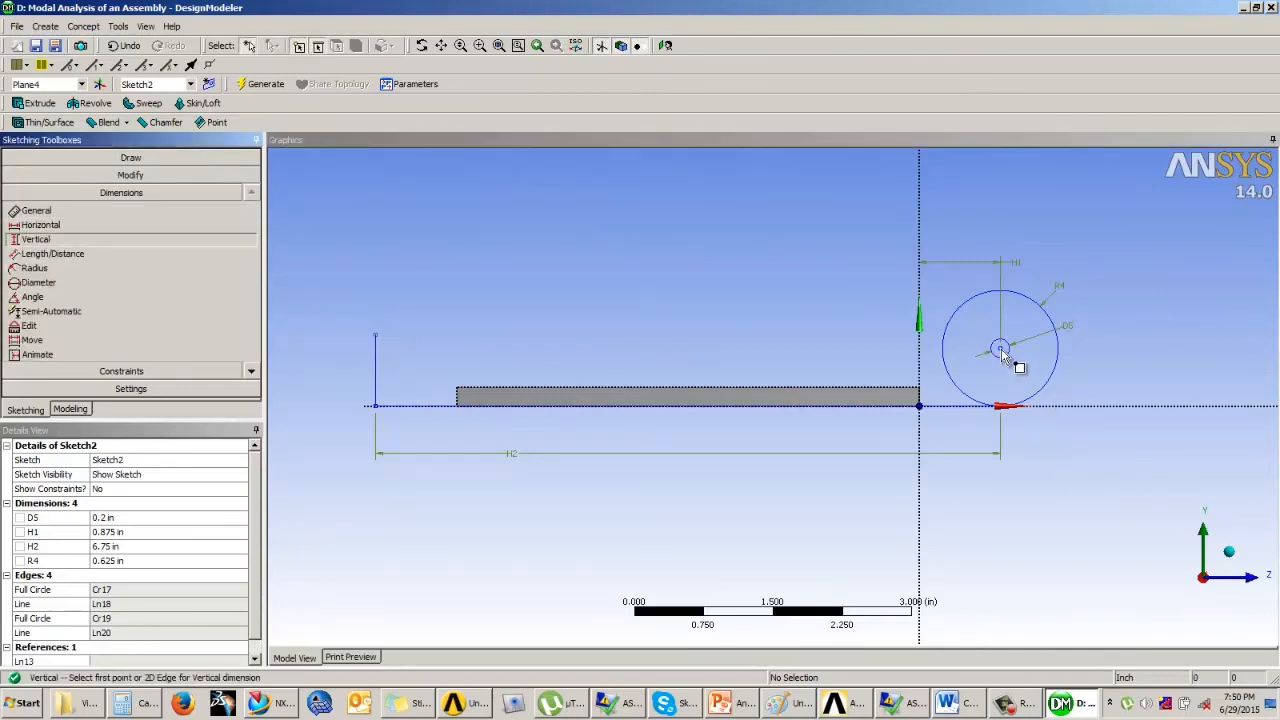
pyautogui.click(1001, 351)
pyautogui.click(1000, 405)
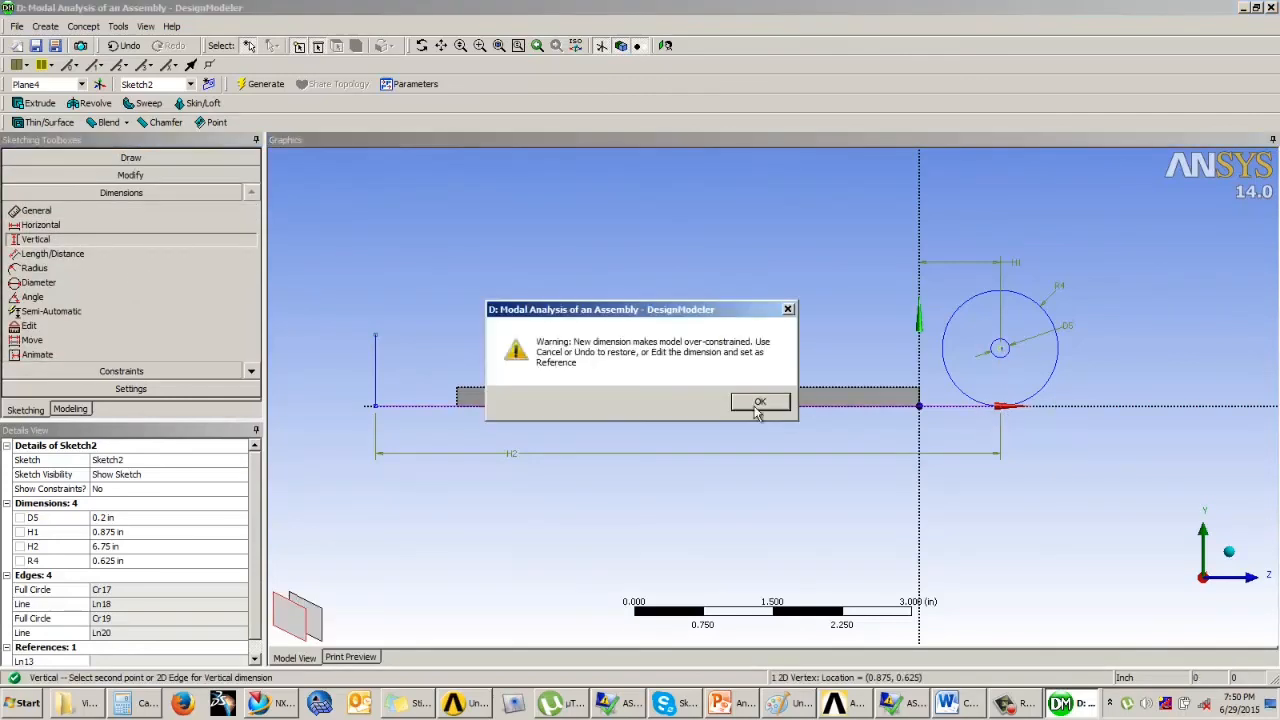
pyautogui.click(758, 402)
pyautogui.click(1087, 398)
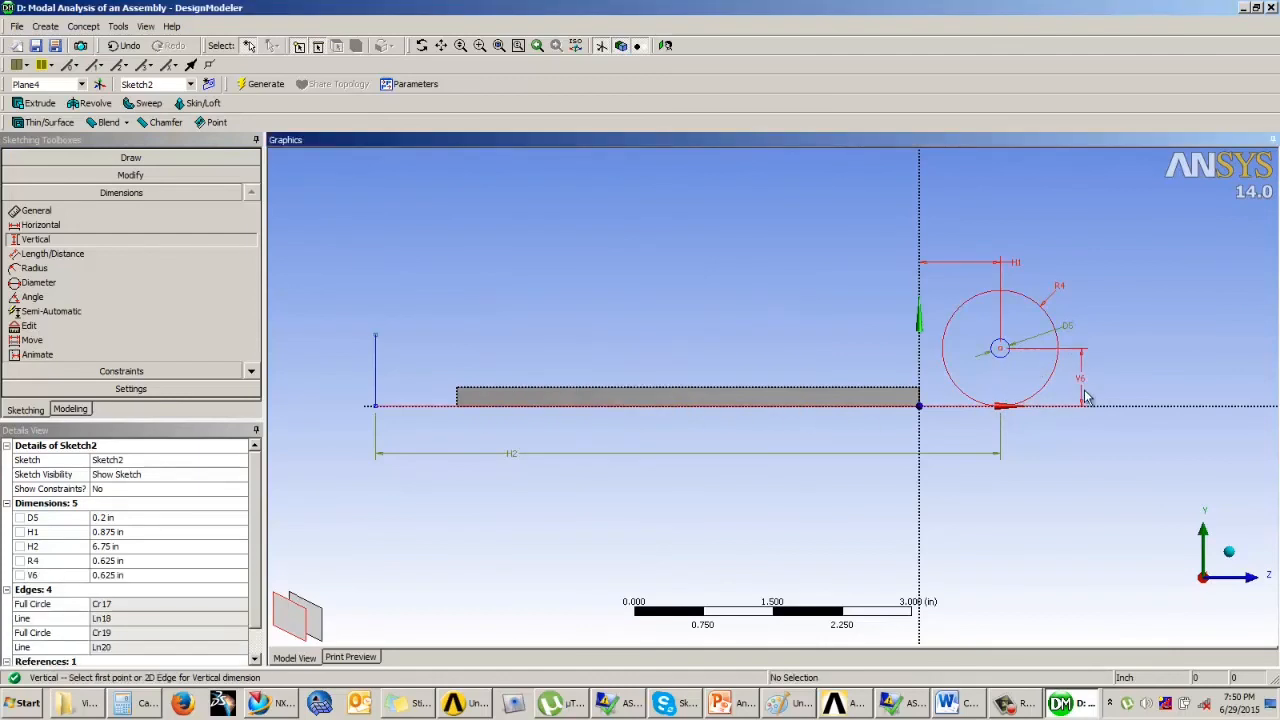
pyautogui.hotkey('ctrl', 'z')
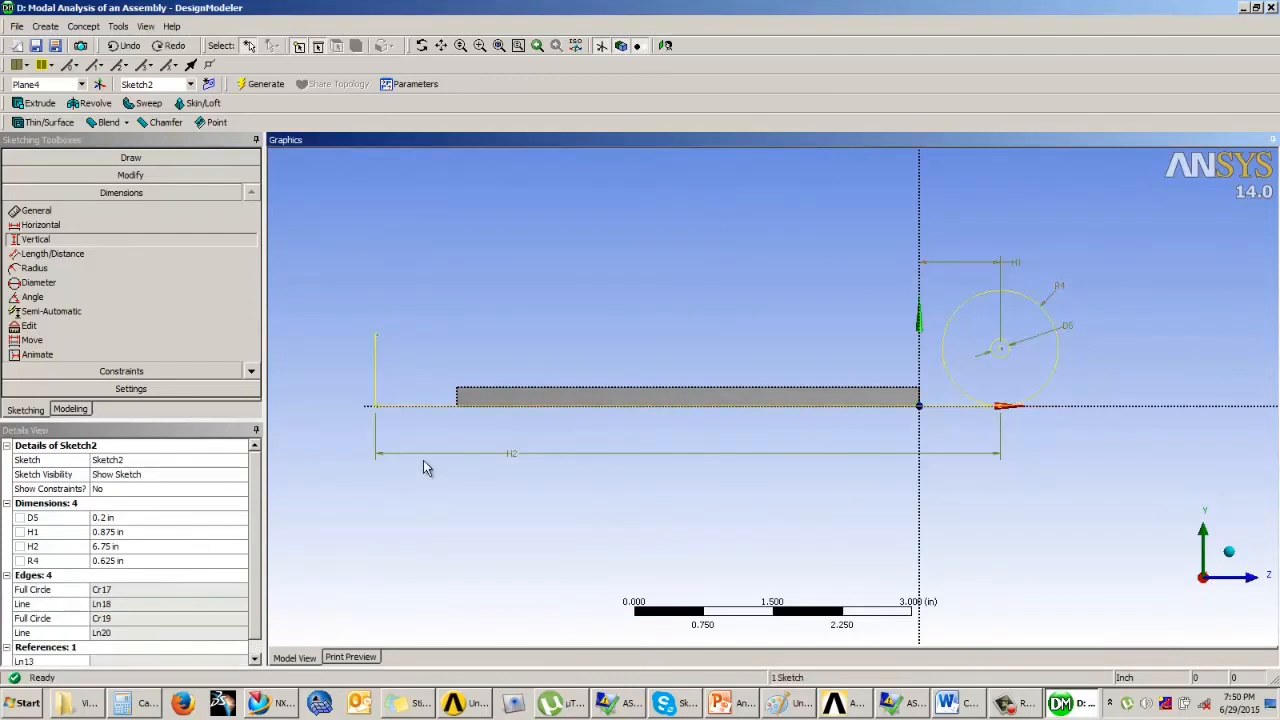
# - Dimension the vertical line at the horizontal line's far end and set its length to 0.625 in
pyautogui.click(73, 210)
pyautogui.click(375, 370)
pyautogui.click(345, 370)
pyautogui.click(125, 575)
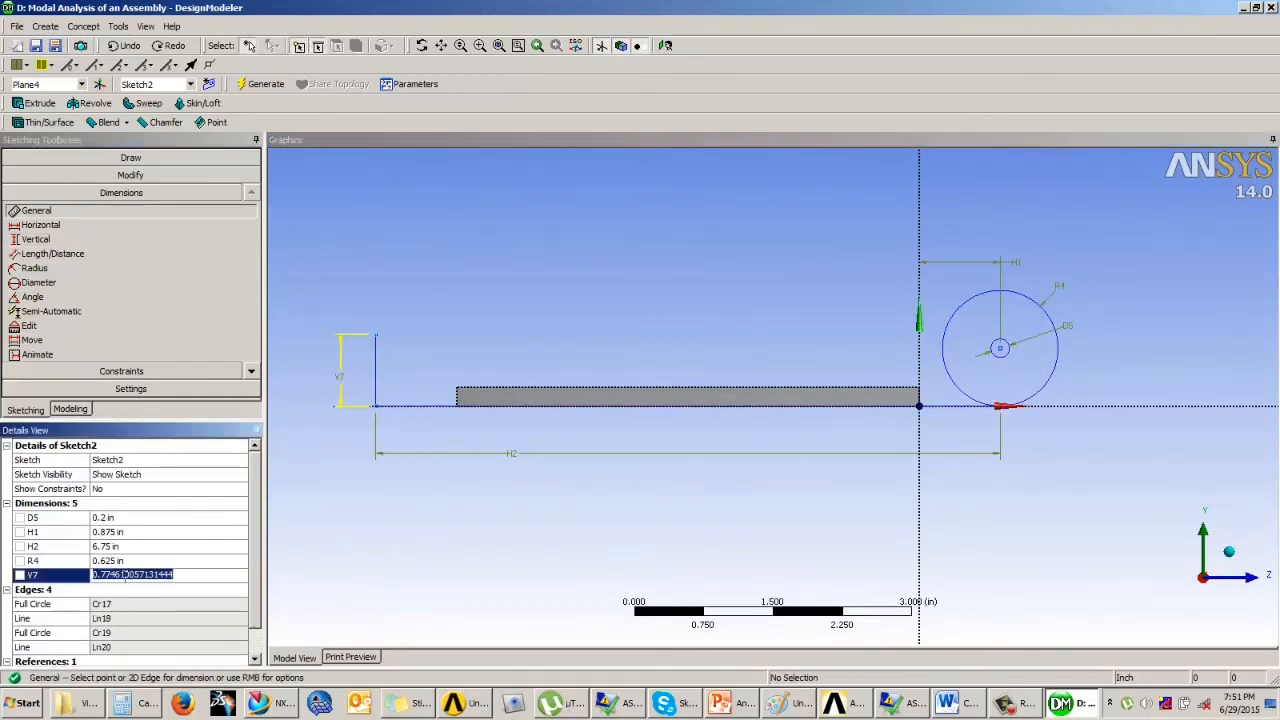
pyautogui.write('0.625')
pyautogui.press('Return')
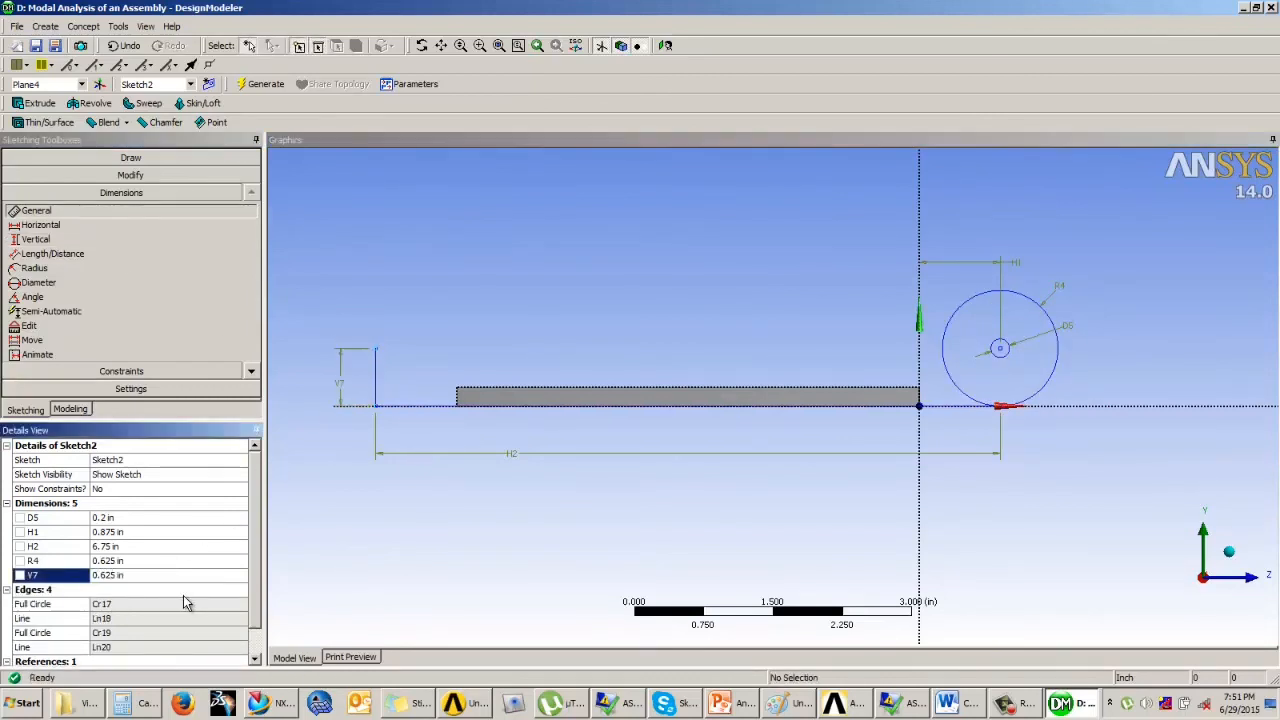
# - Copy the two concentric circles using their centre as paste handle, and paste them onto the vertical line's upper end
pyautogui.click(143, 178)
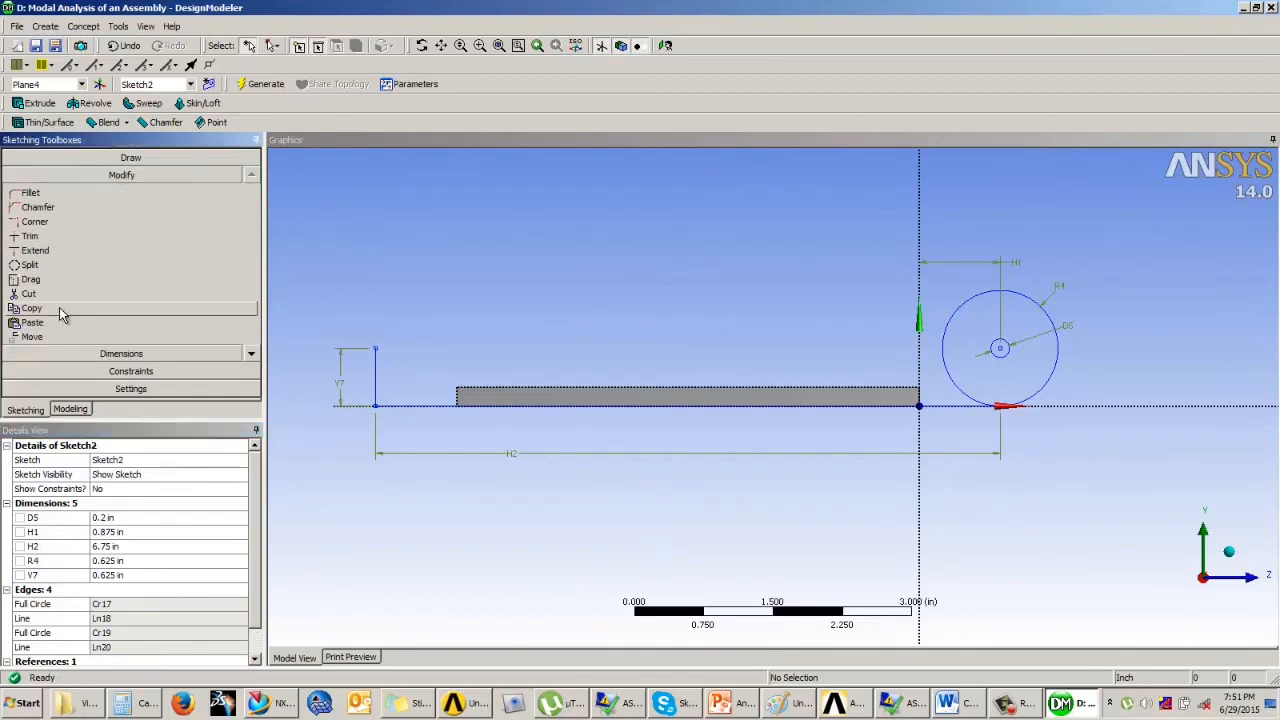
pyautogui.click(59, 307)
pyautogui.click(1007, 344)
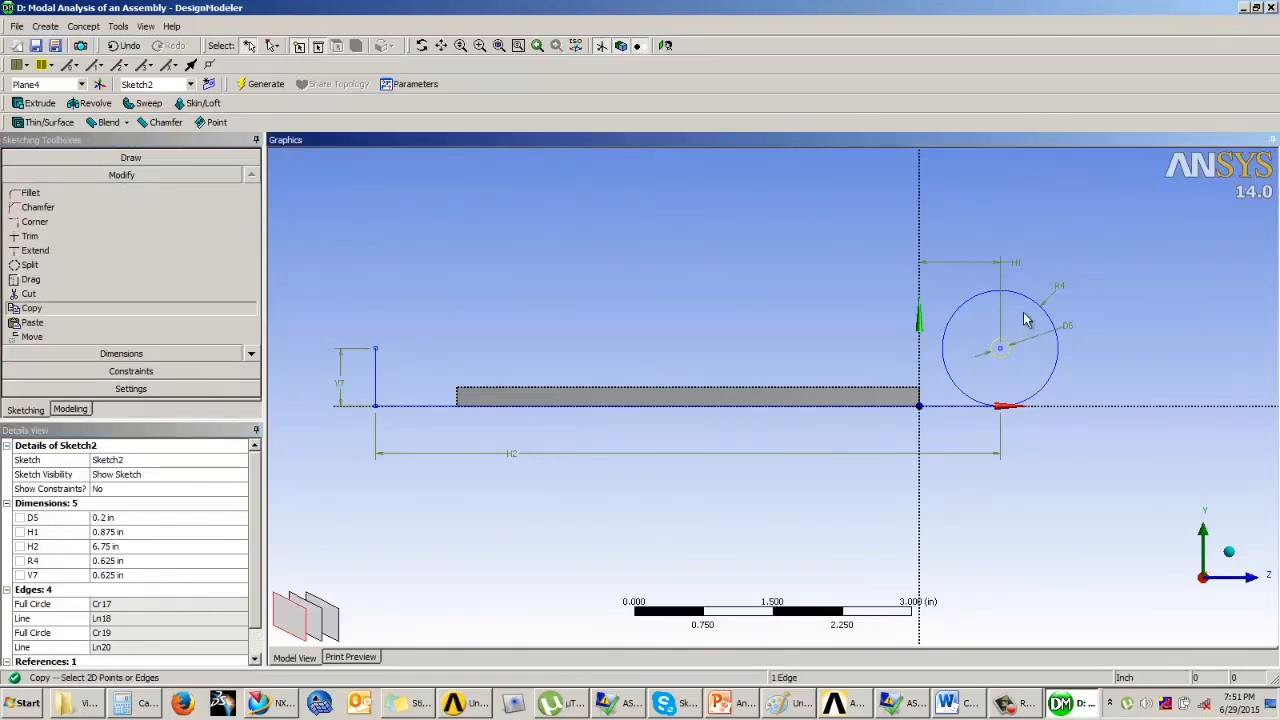
pyautogui.keyDown('ctrl'); pyautogui.click(1032, 300); pyautogui.keyUp('ctrl')
pyautogui.rightClick(872, 292)
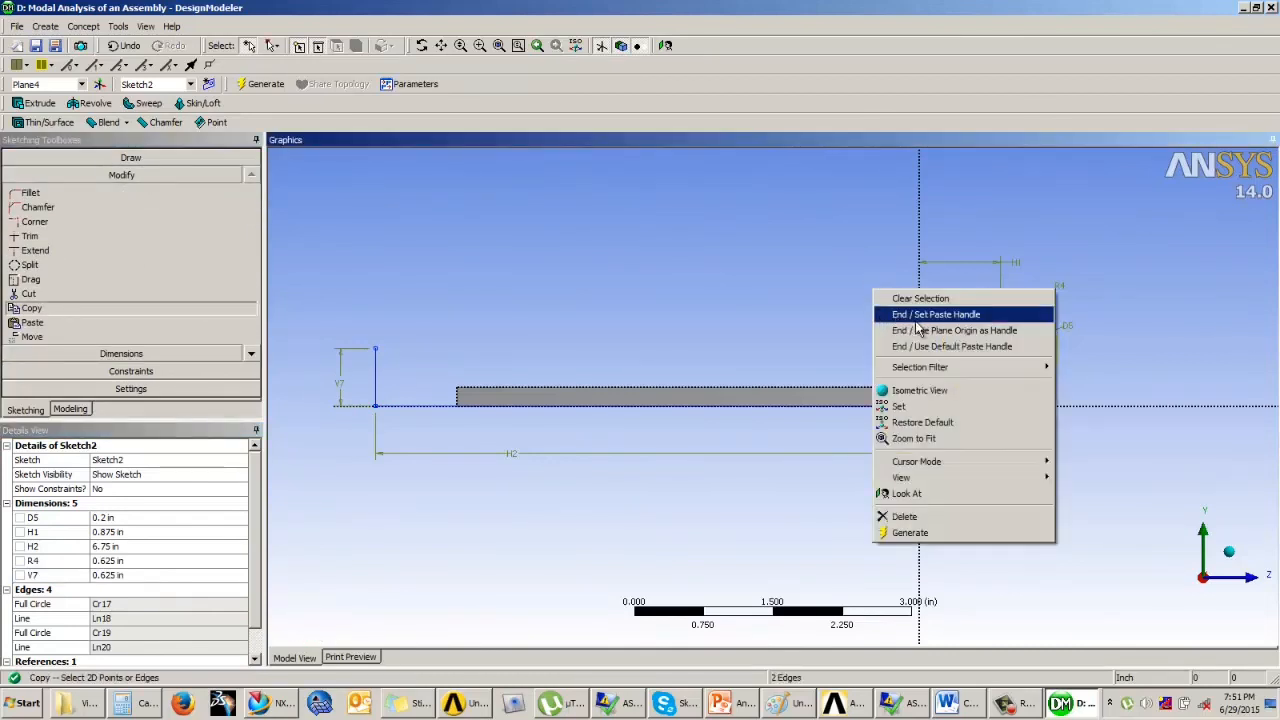
pyautogui.click(926, 315)
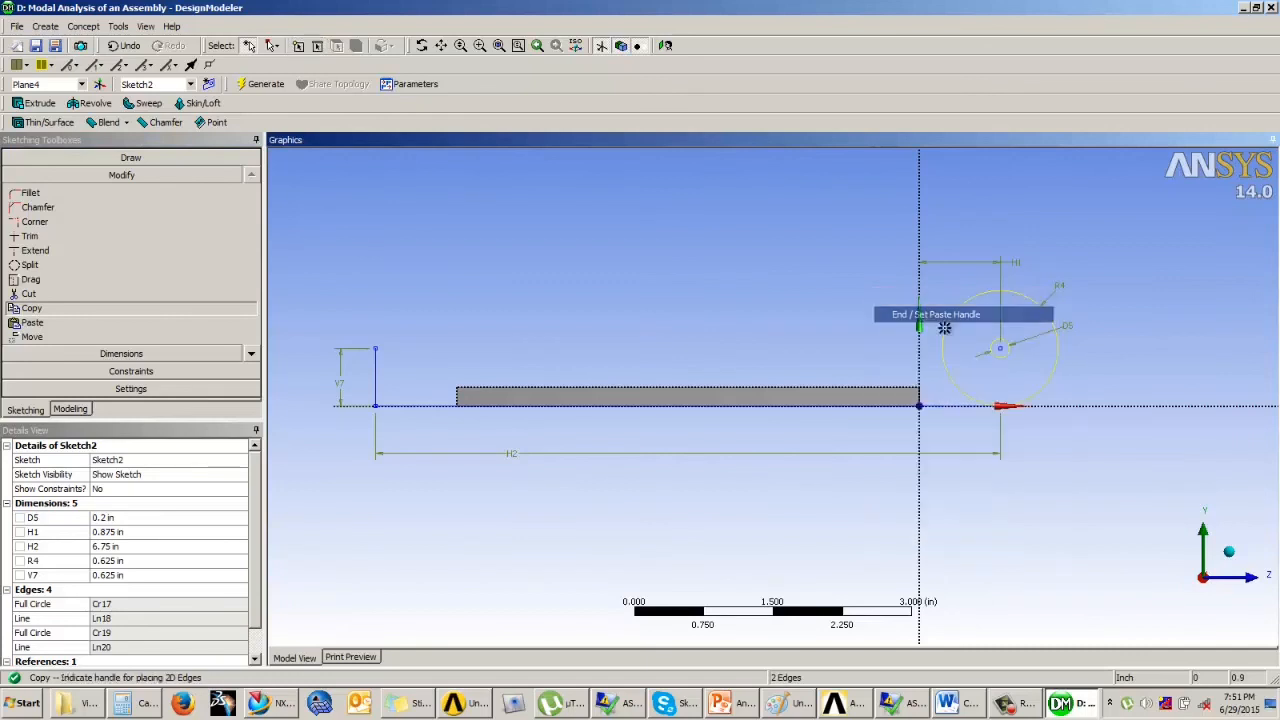
pyautogui.click(998, 347)
pyautogui.click(376, 347)
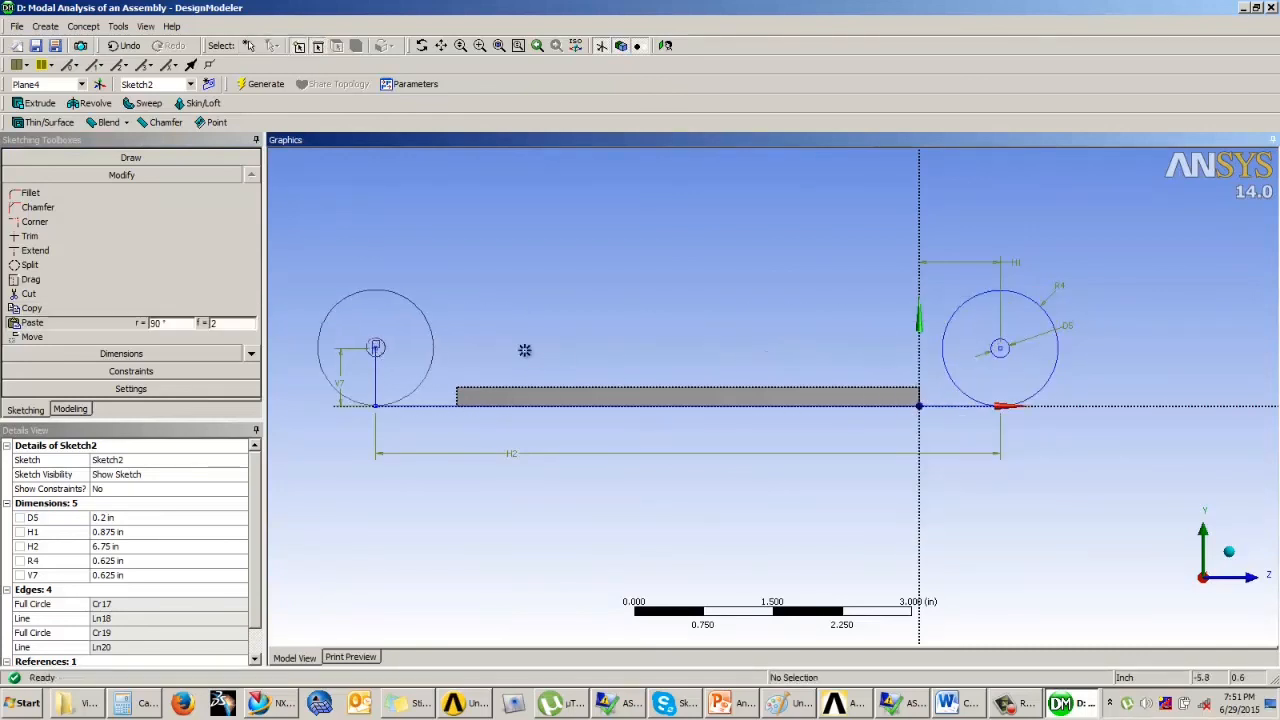
pyautogui.press('Escape')
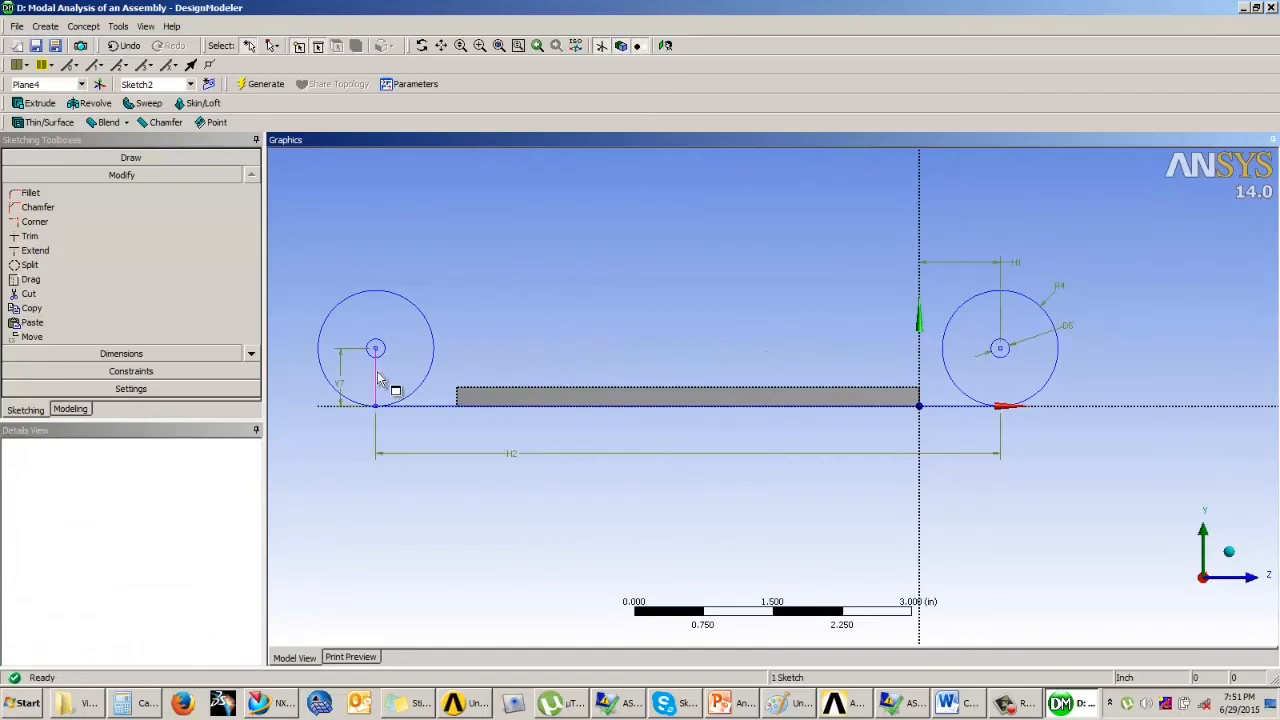
# - Delete the vertical helper line and join the tops of the two large circles with a horizontal line
pyautogui.click(377, 378)
pyautogui.click(437, 380)
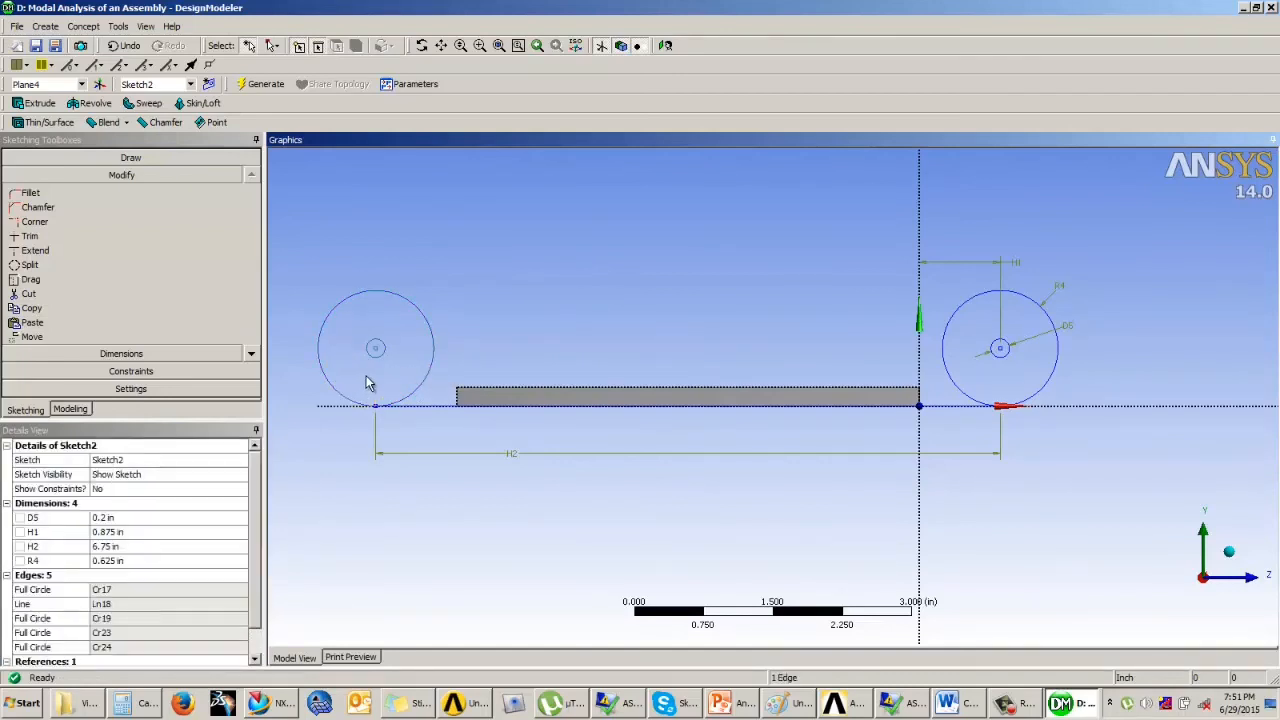
pyautogui.click(40, 158)
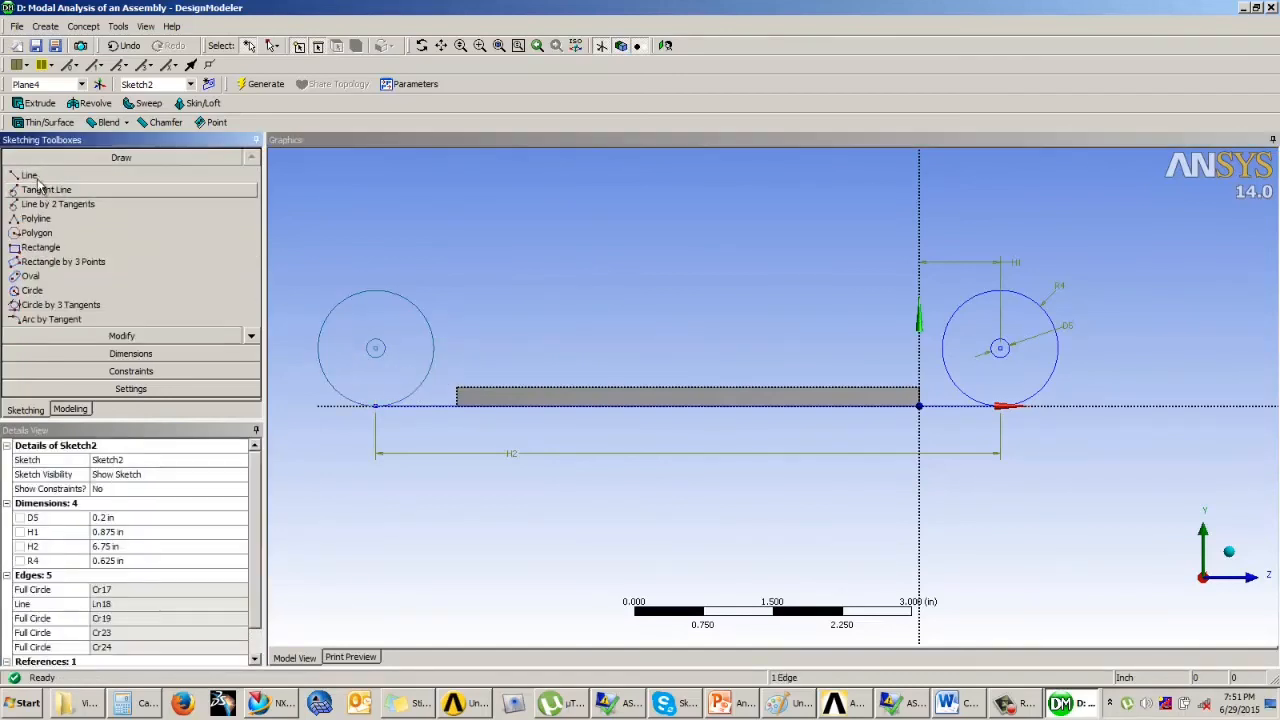
pyautogui.click(30, 176)
pyautogui.click(376, 291)
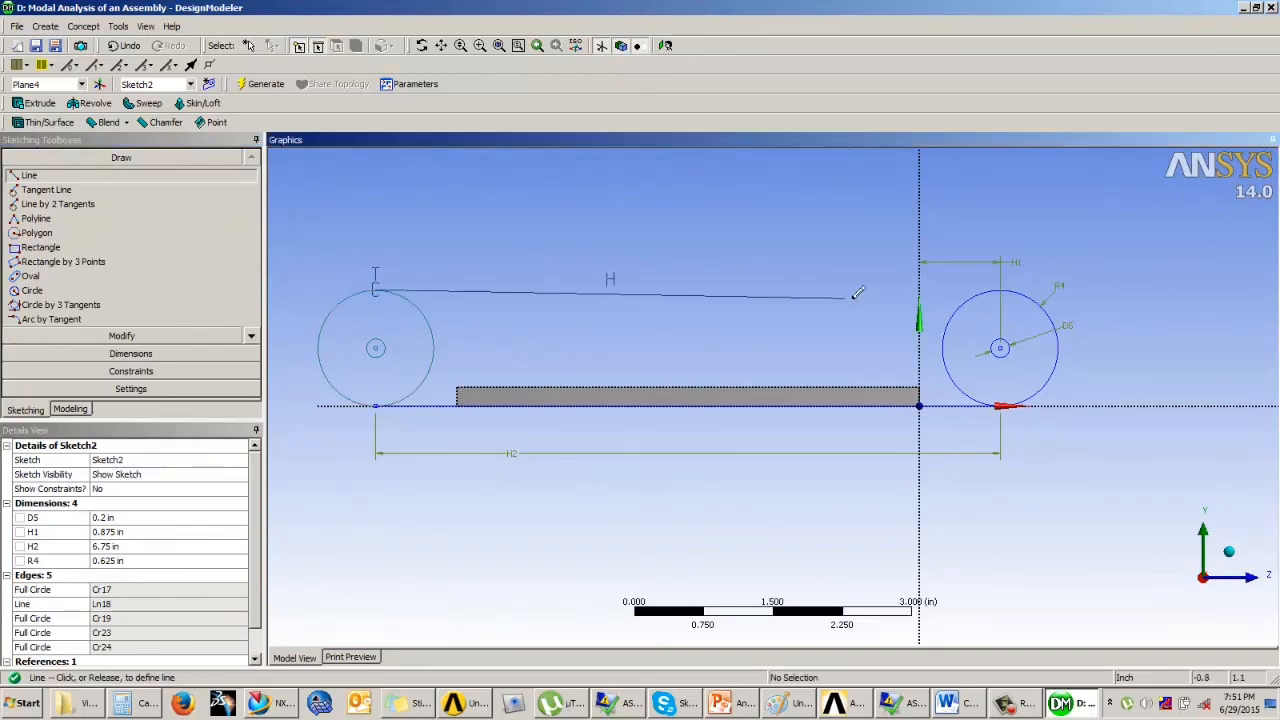
pyautogui.click(1000, 291)
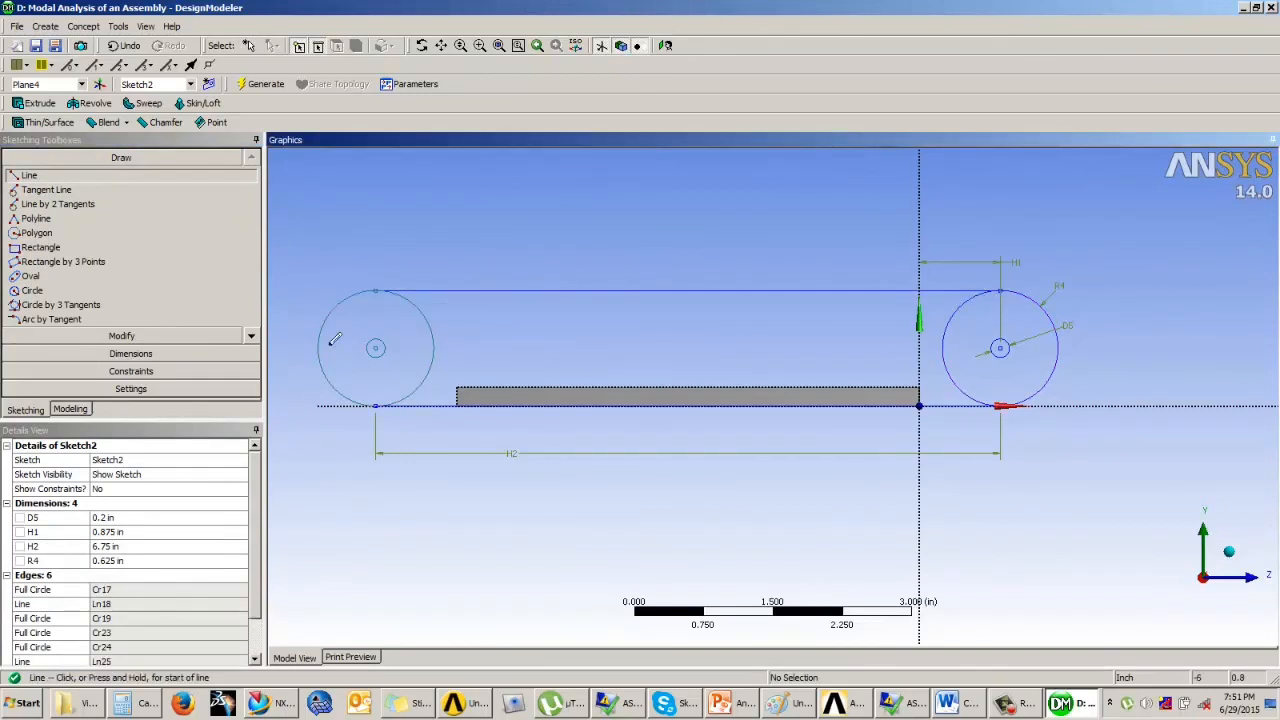
# - Trim the inner halves of both large circles to leave a closed slot-shaped side plate outline
pyautogui.click(129, 356)
pyautogui.click(120, 172)
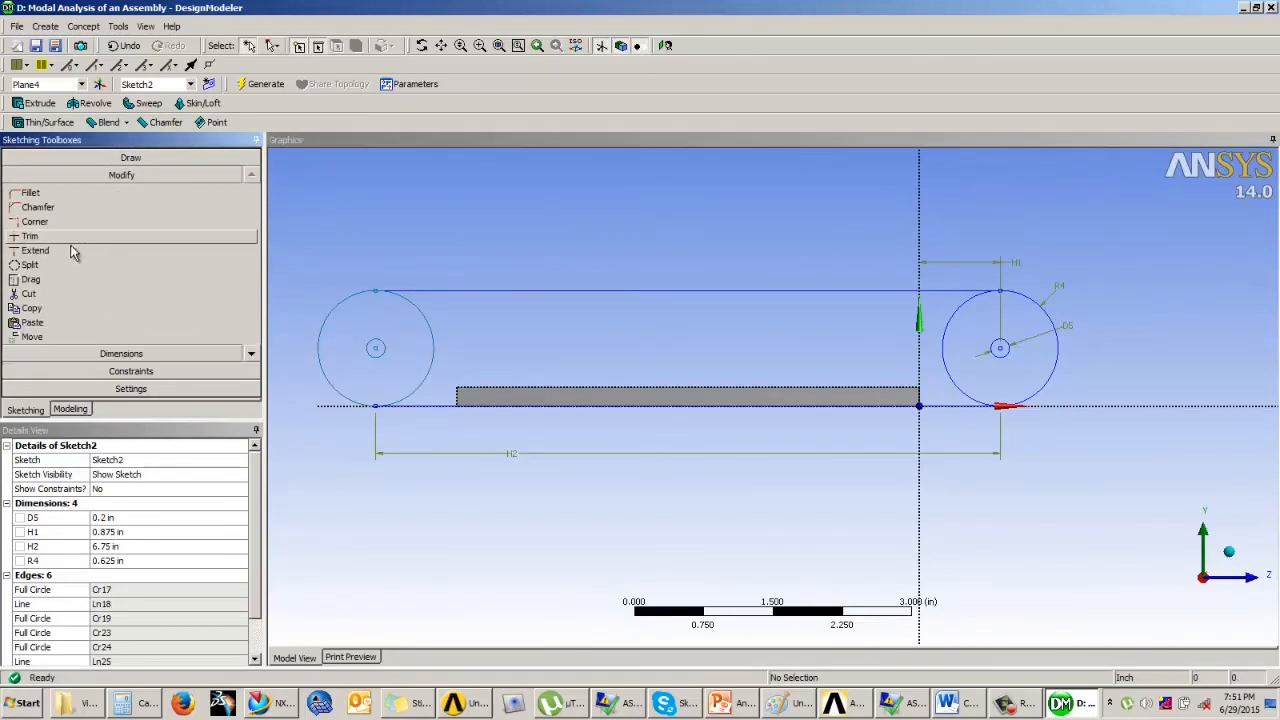
pyautogui.click(63, 240)
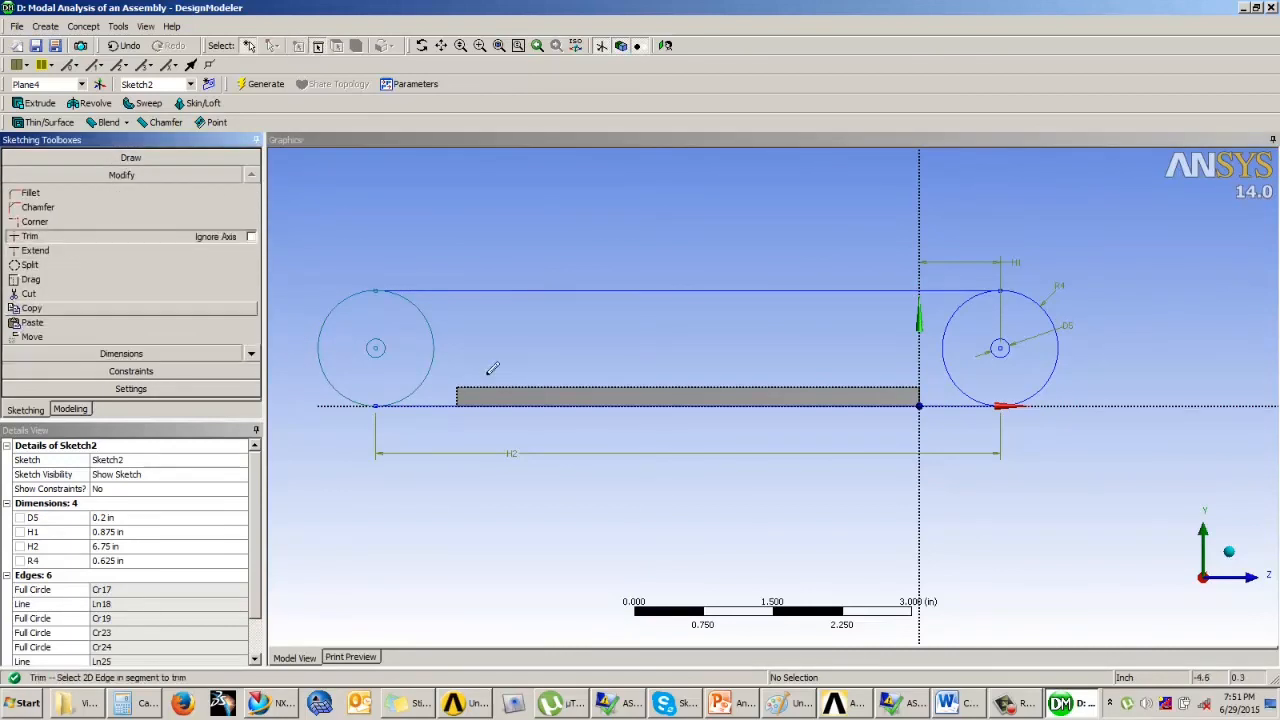
pyautogui.click(439, 345)
pyautogui.click(947, 340)
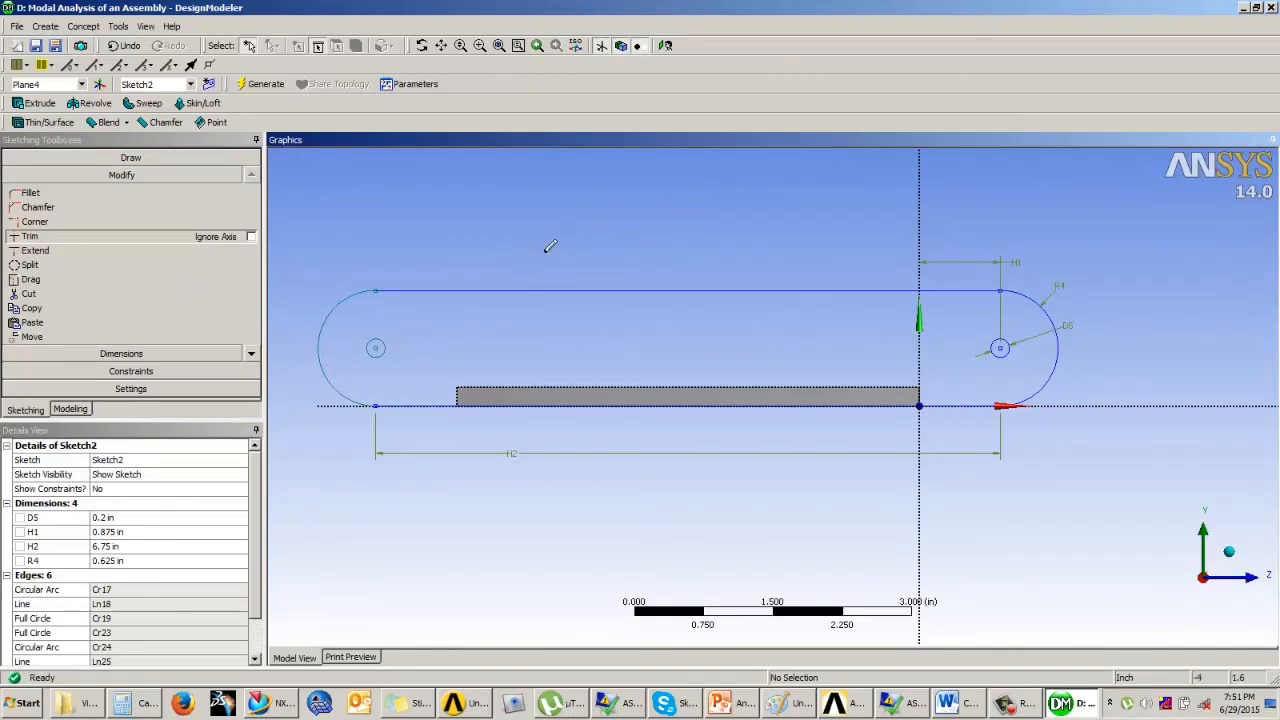
pyautogui.press('Escape')
# - Extrude Sketch2 as an Add Frozen body with a fixed depth of 0.2 in
pyautogui.moveTo(565, 265)
pyautogui.mouseDown(button='middle')
pyautogui.moveTo(618, 272)
pyautogui.moveTo(567, 273)
pyautogui.moveTo(629, 252)
pyautogui.moveTo(432, 357)
pyautogui.mouseUp(button='middle')
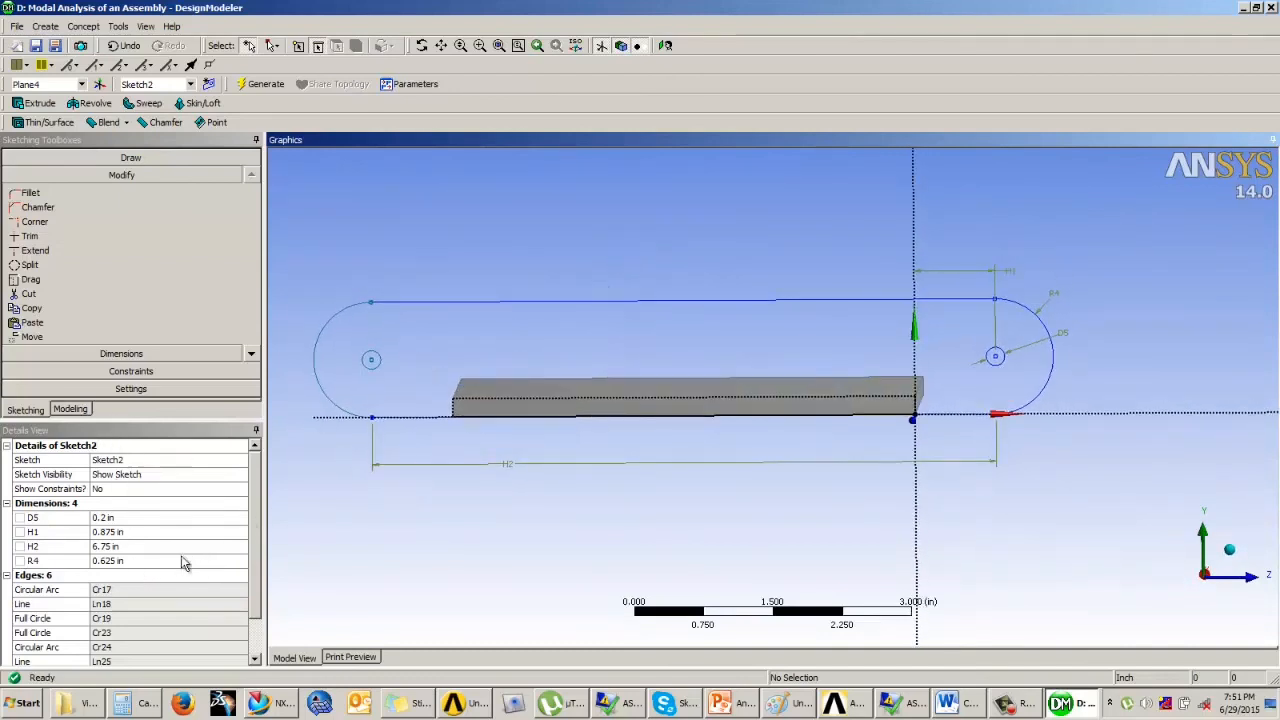
pyautogui.click(70, 409)
pyautogui.moveTo(643, 389); pyautogui.dragTo(548, 412, button='middle')
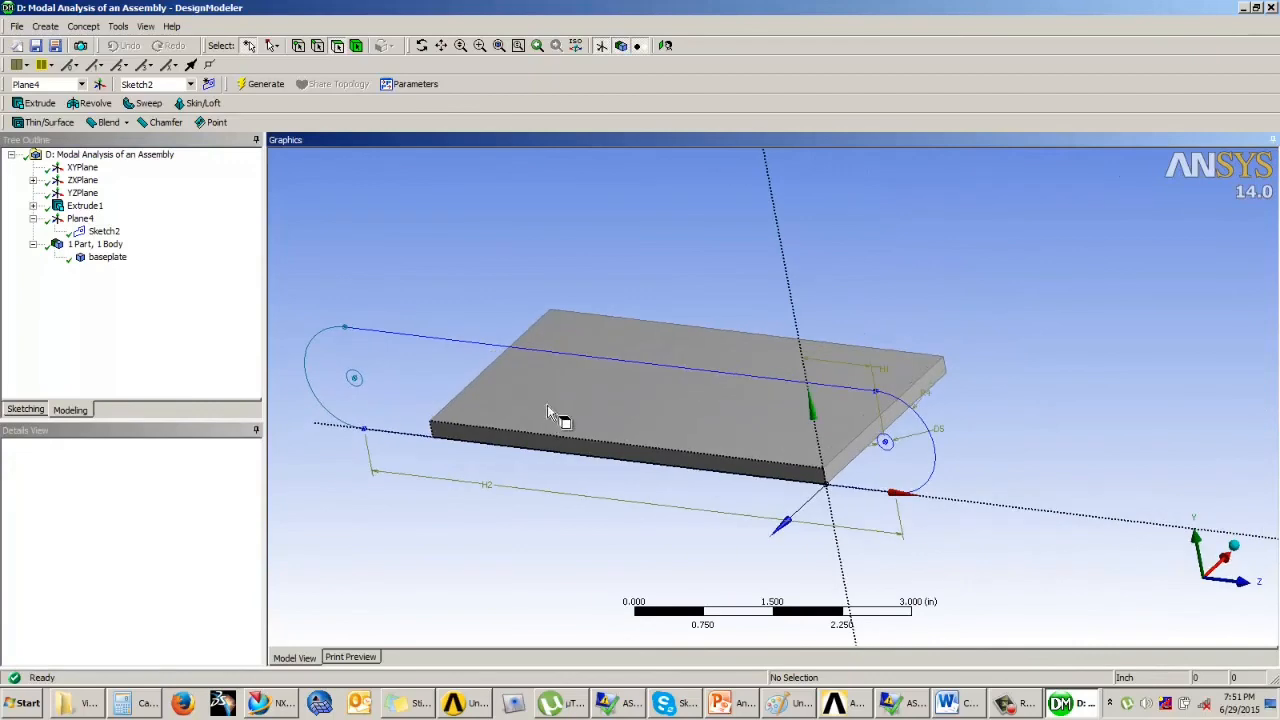
pyautogui.click(38, 103)
pyautogui.moveTo(350, 332); pyautogui.dragTo(538, 378, button='middle')
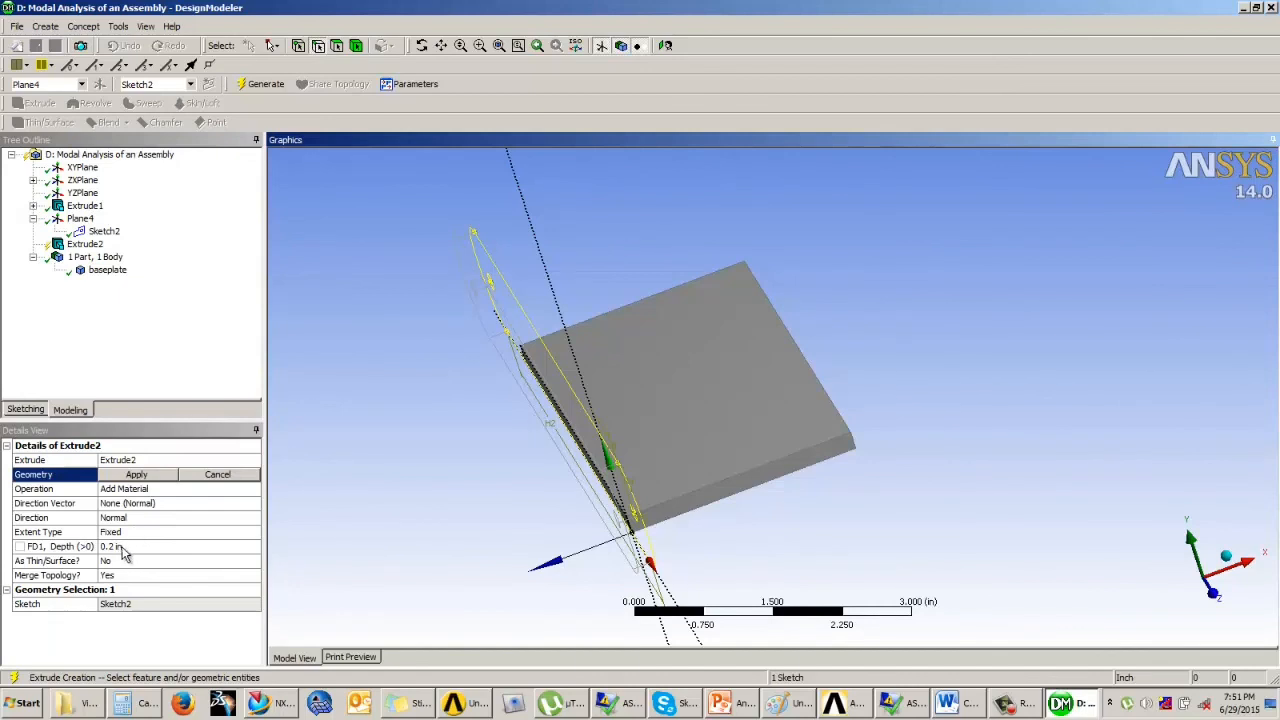
pyautogui.click(161, 490)
pyautogui.click(254, 488)
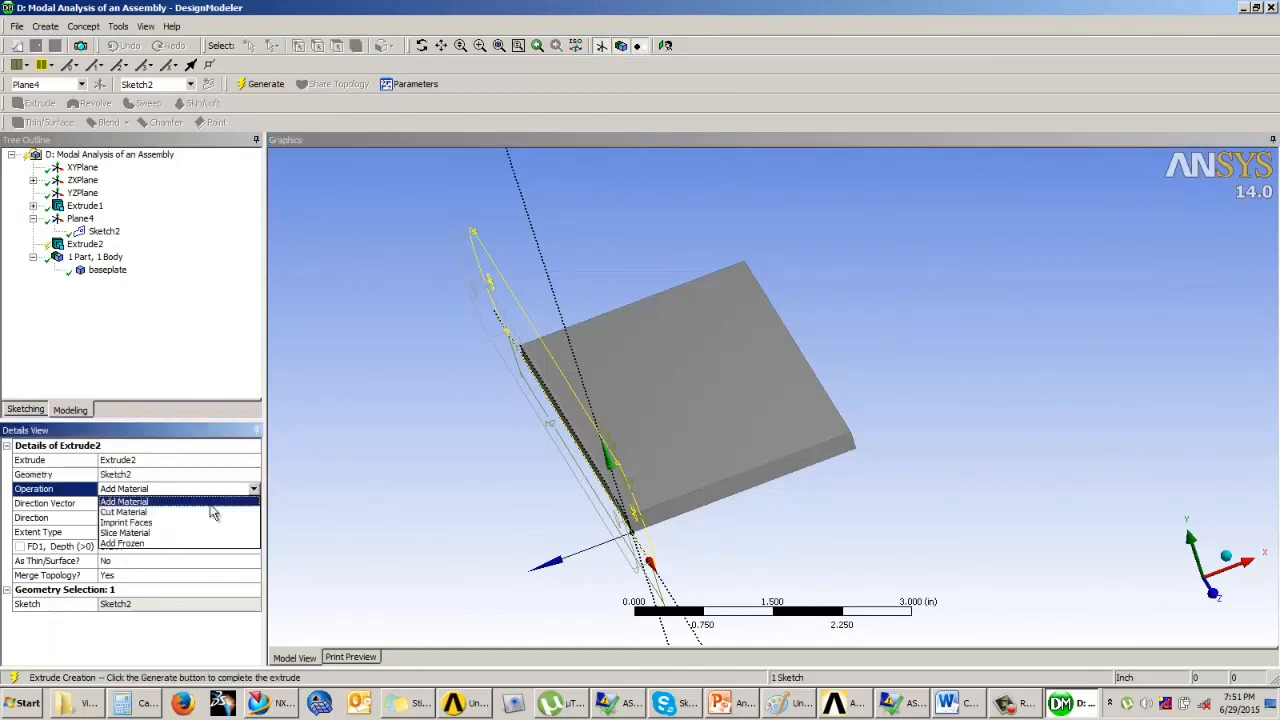
pyautogui.click(125, 543)
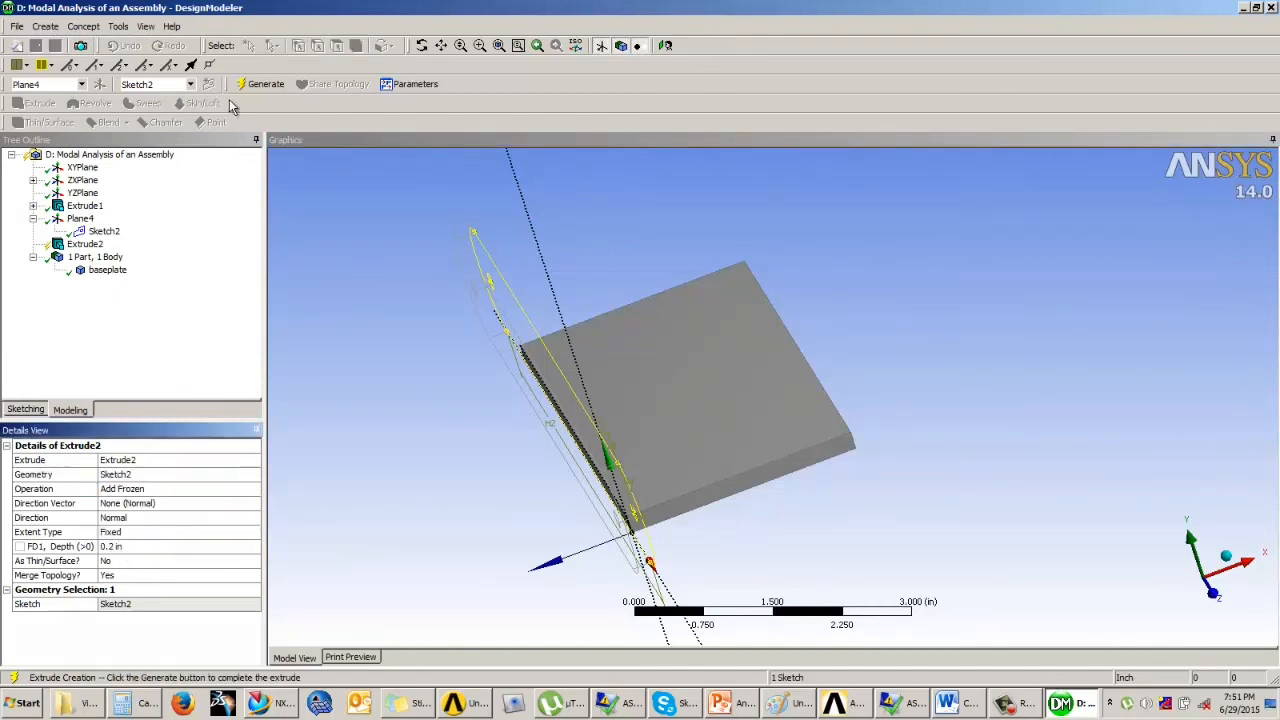
pyautogui.click(264, 86)
# - Mirror the extruded side plate body about YZPlane with Preserve Bodies set to Yes
pyautogui.moveTo(505, 340)
pyautogui.mouseDown(button='middle')
pyautogui.moveTo(554, 334)
pyautogui.moveTo(526, 386)
pyautogui.moveTo(580, 375)
pyautogui.moveTo(571, 389)
pyautogui.moveTo(505, 358)
pyautogui.mouseUp(button='middle')
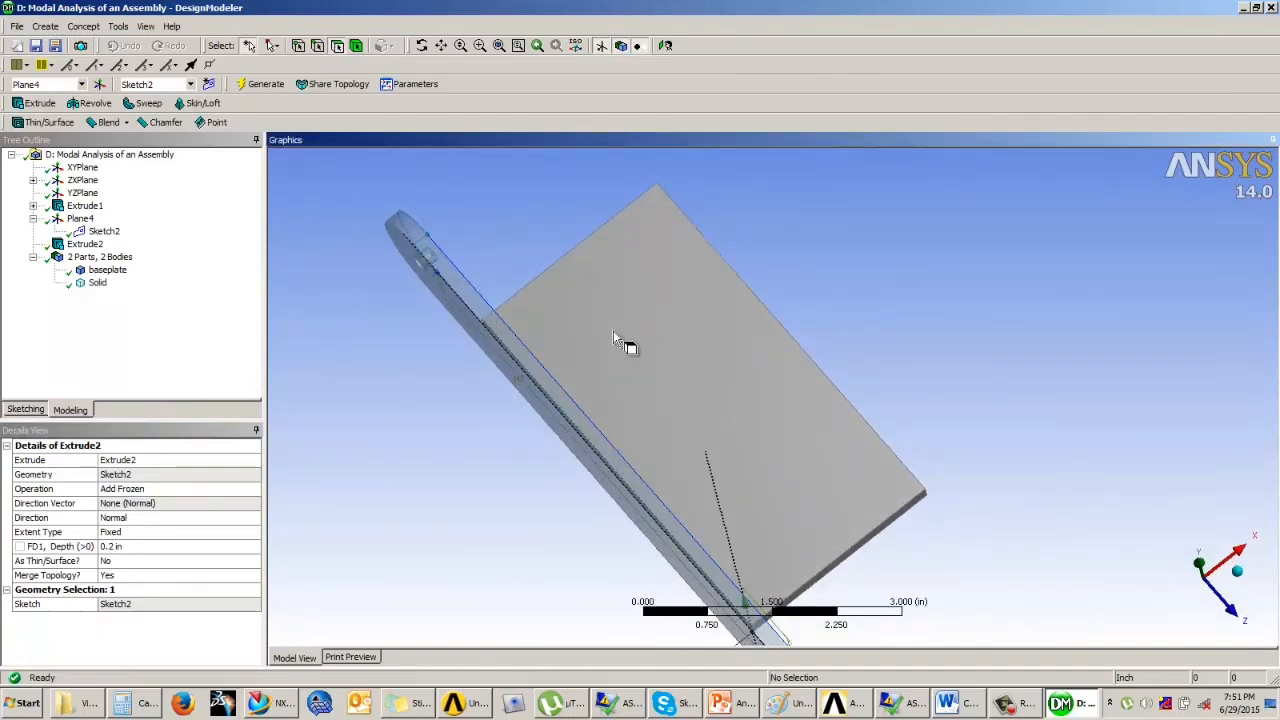
pyautogui.moveTo(613, 331)
pyautogui.mouseDown(button='middle')
pyautogui.moveTo(583, 370)
pyautogui.moveTo(583, 350)
pyautogui.mouseUp(button='middle')
pyautogui.click(144, 368)
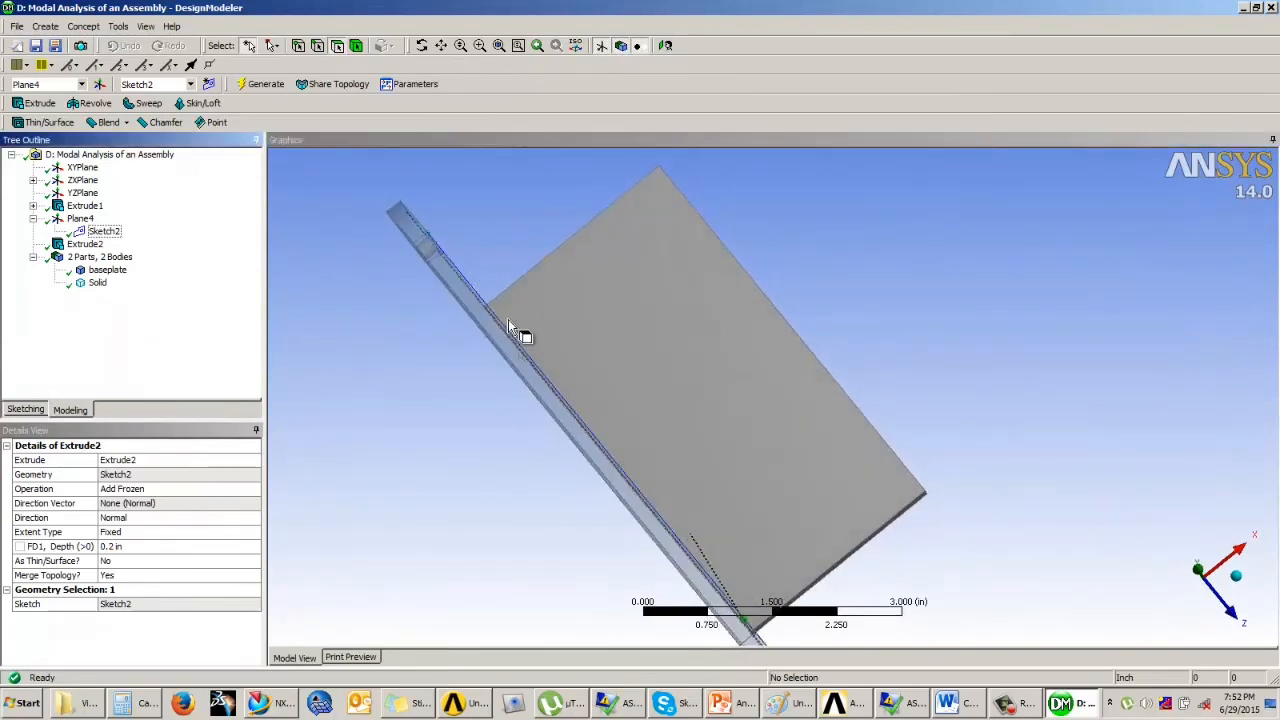
pyautogui.moveTo(508, 322); pyautogui.dragTo(340, 318, button='middle')
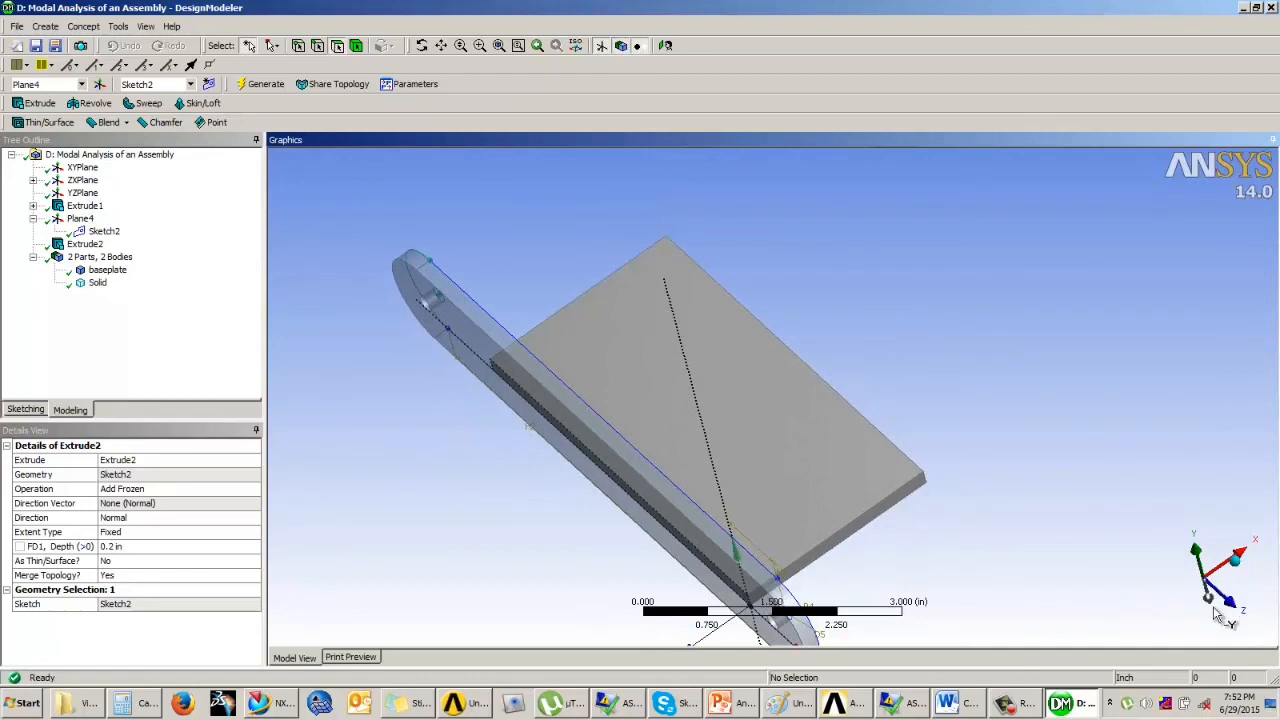
pyautogui.click(82, 192)
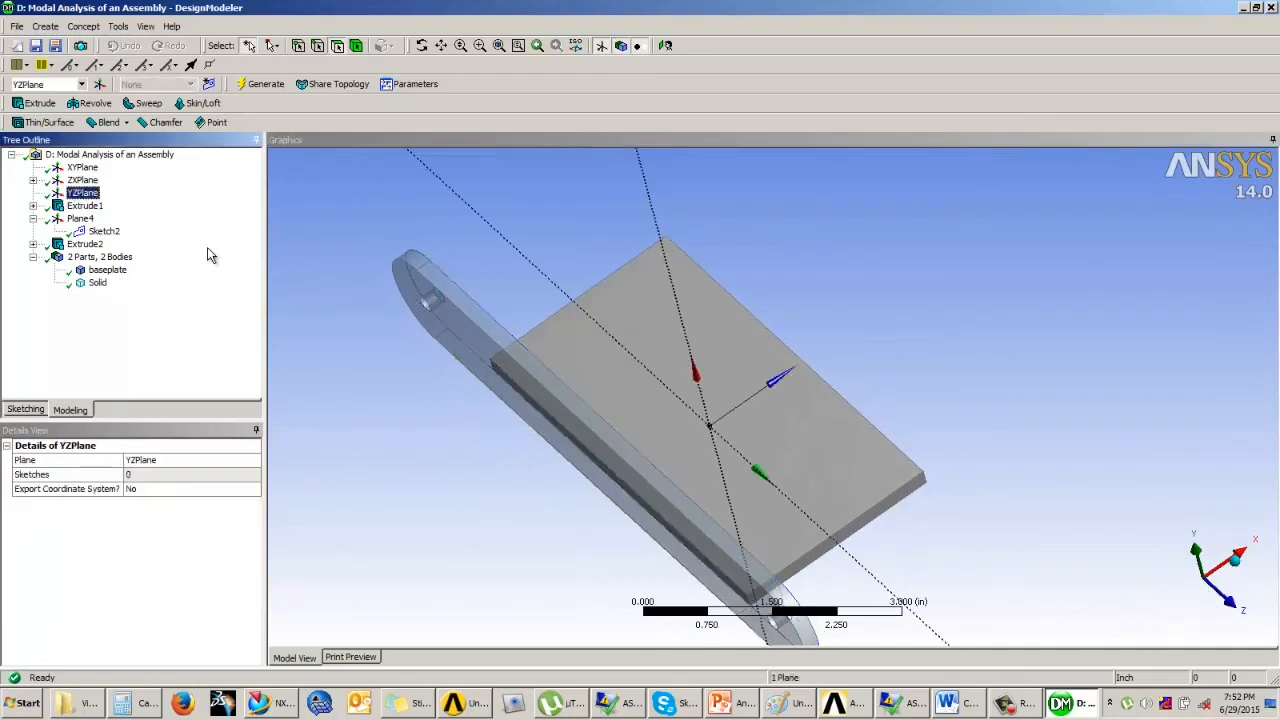
pyautogui.moveTo(605, 342)
pyautogui.mouseDown(button='middle')
pyautogui.moveTo(617, 366)
pyautogui.moveTo(606, 330)
pyautogui.moveTo(583, 343)
pyautogui.moveTo(620, 330)
pyautogui.mouseUp(button='middle')
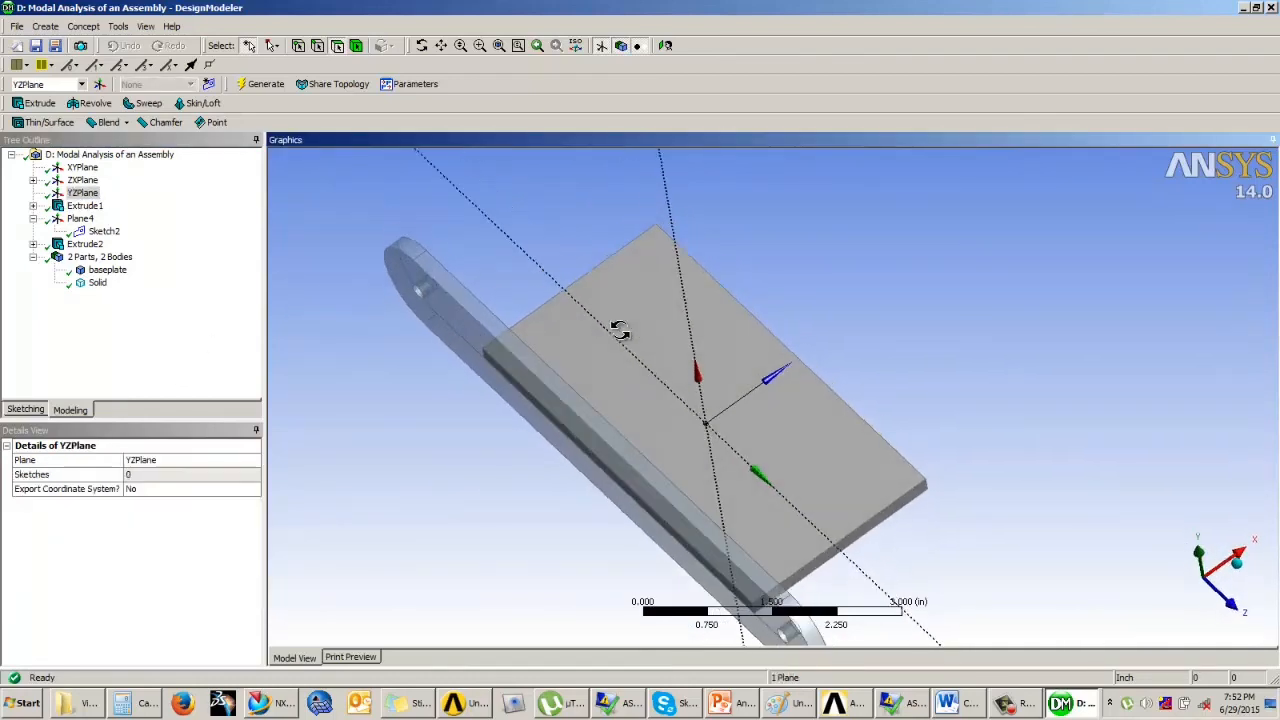
pyautogui.click(45, 26)
pyautogui.click(74, 244)
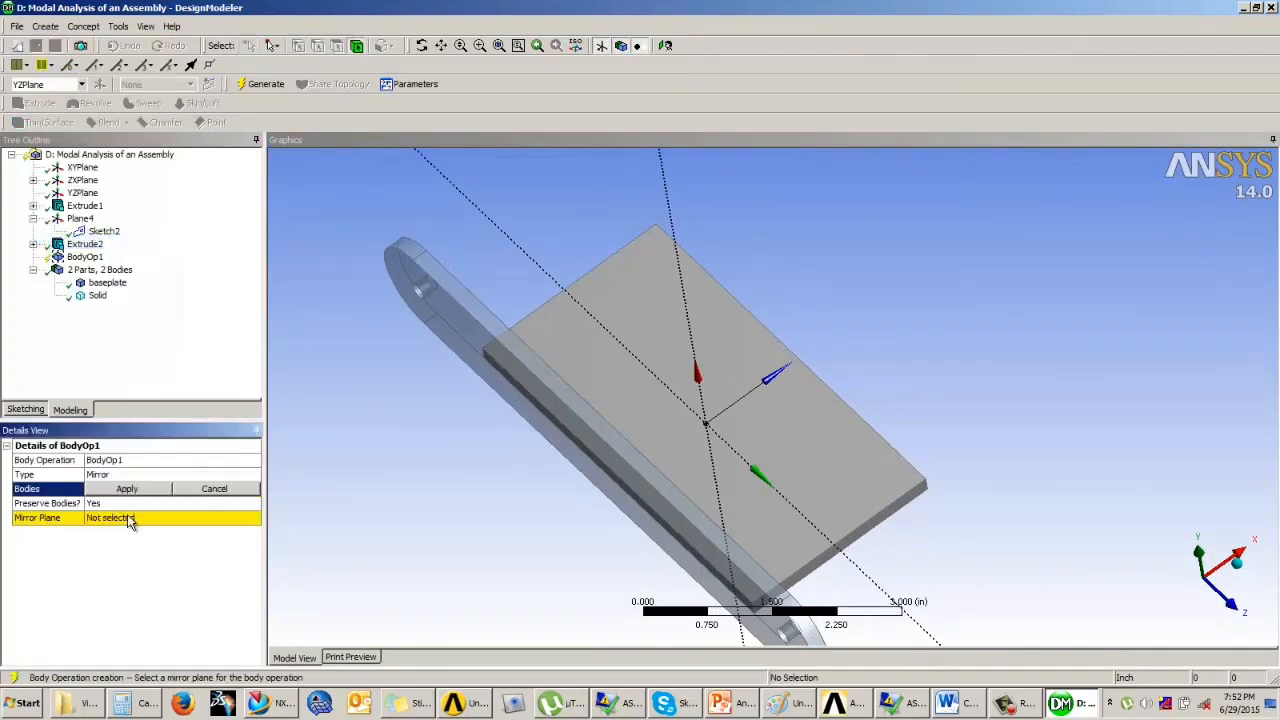
pyautogui.click(118, 519)
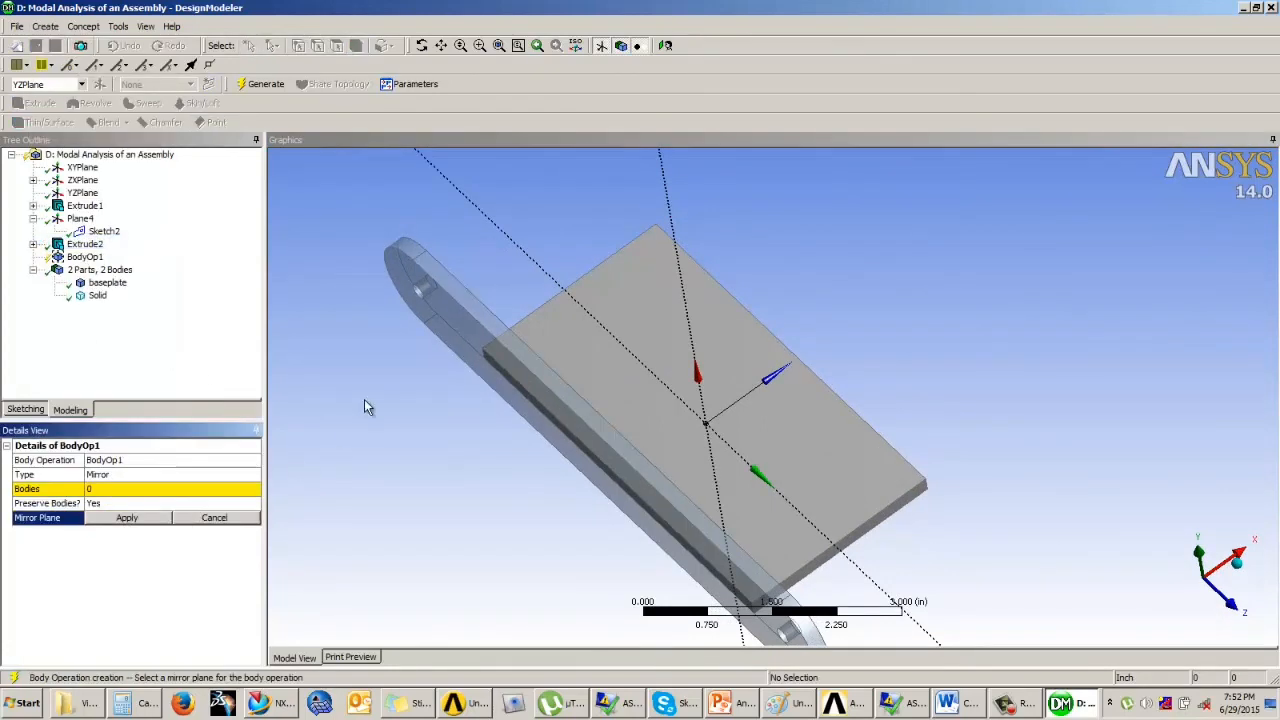
pyautogui.click(114, 489)
pyautogui.click(460, 305)
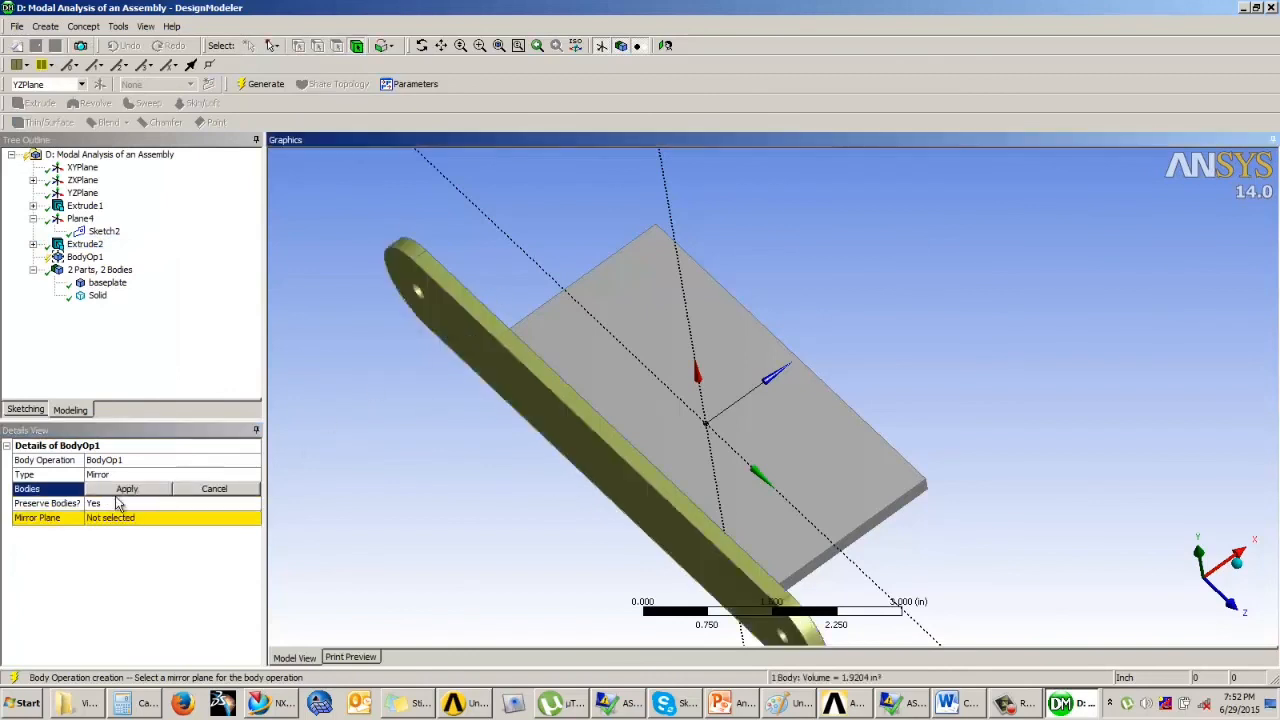
pyautogui.click(126, 489)
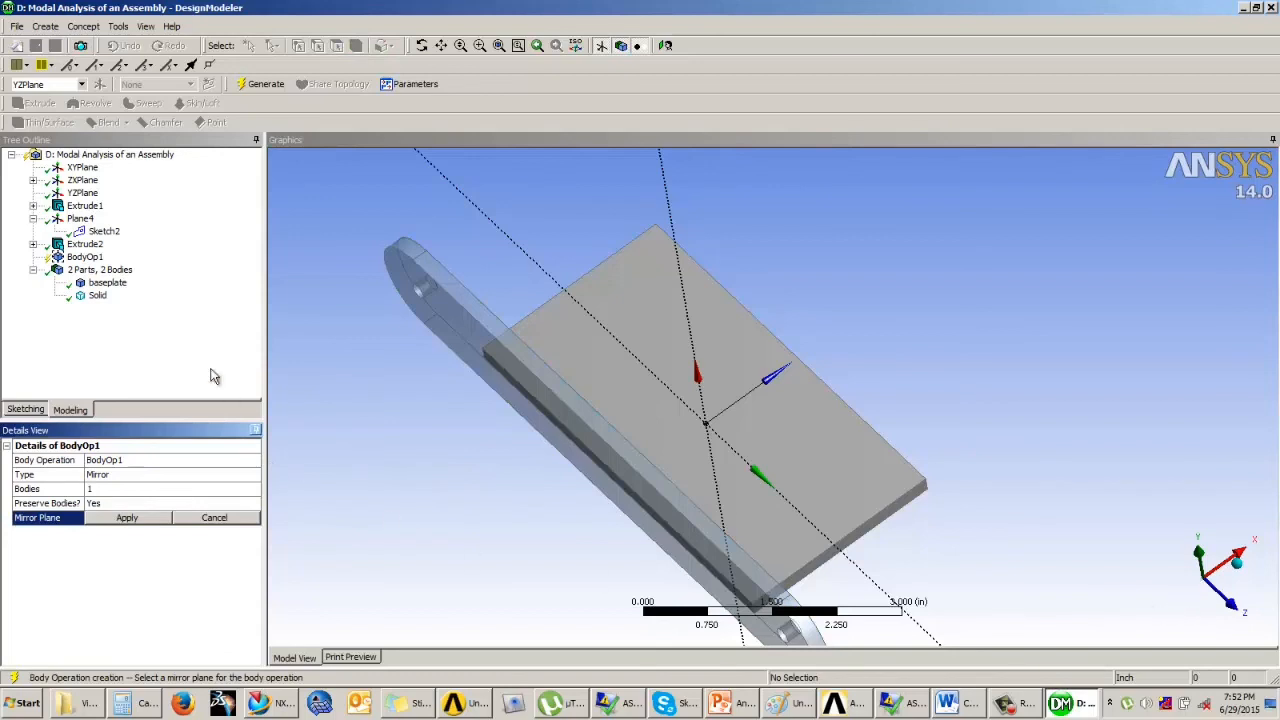
pyautogui.click(82, 193)
pyautogui.click(134, 518)
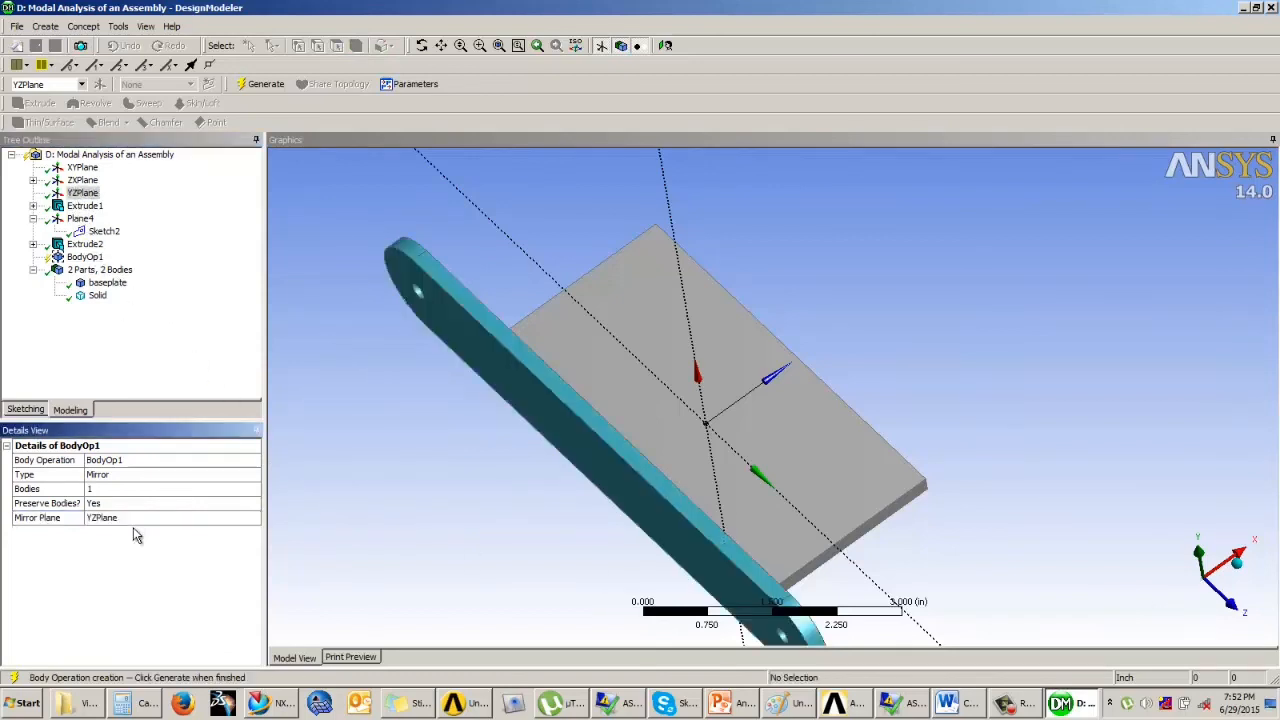
pyautogui.click(260, 84)
# - Rename the original side plate body as Leftarm
pyautogui.moveTo(400, 262); pyautogui.dragTo(509, 388, button='middle')
pyautogui.click(96, 308)
pyautogui.click(96, 298)
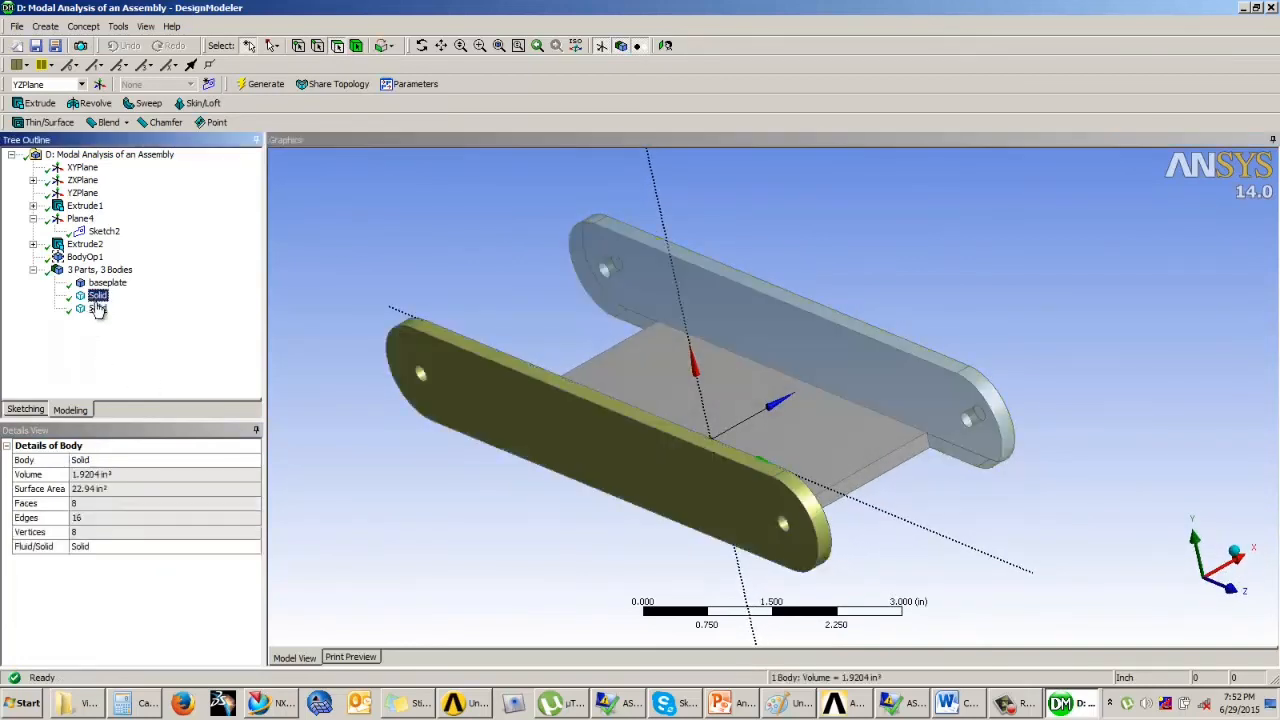
pyautogui.rightClick(96, 299)
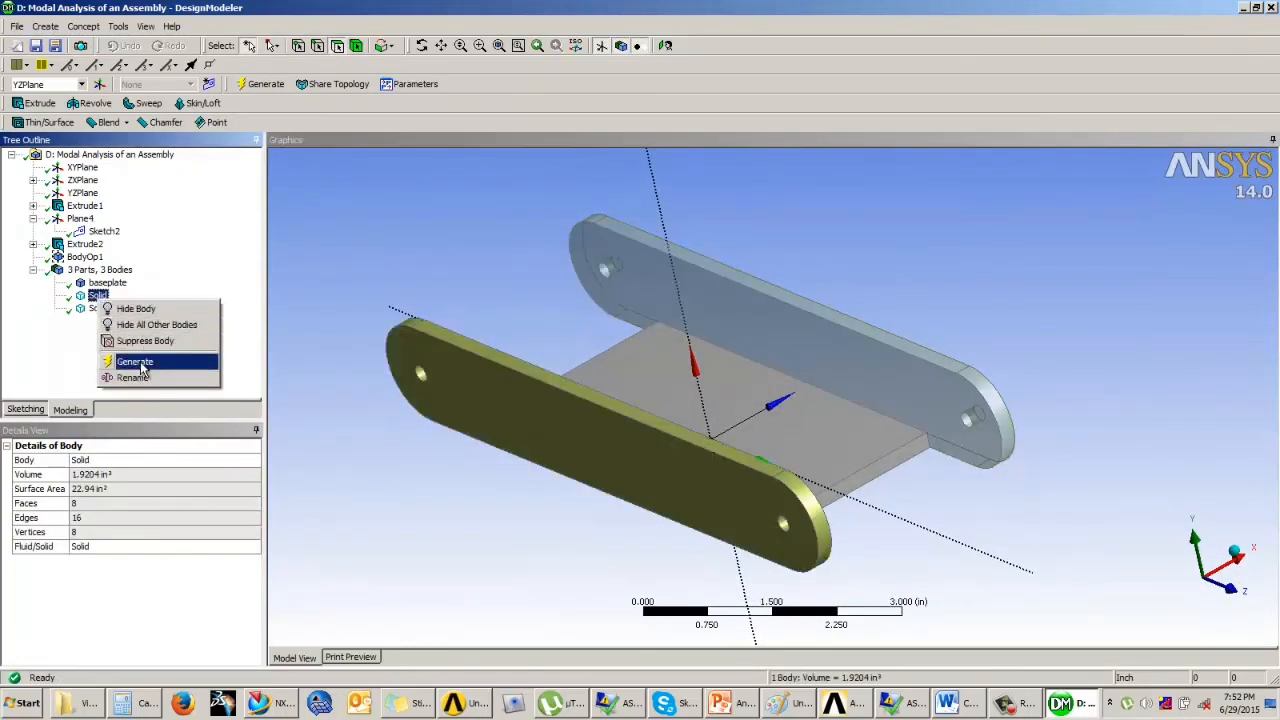
pyautogui.click(141, 380)
pyautogui.write('L')
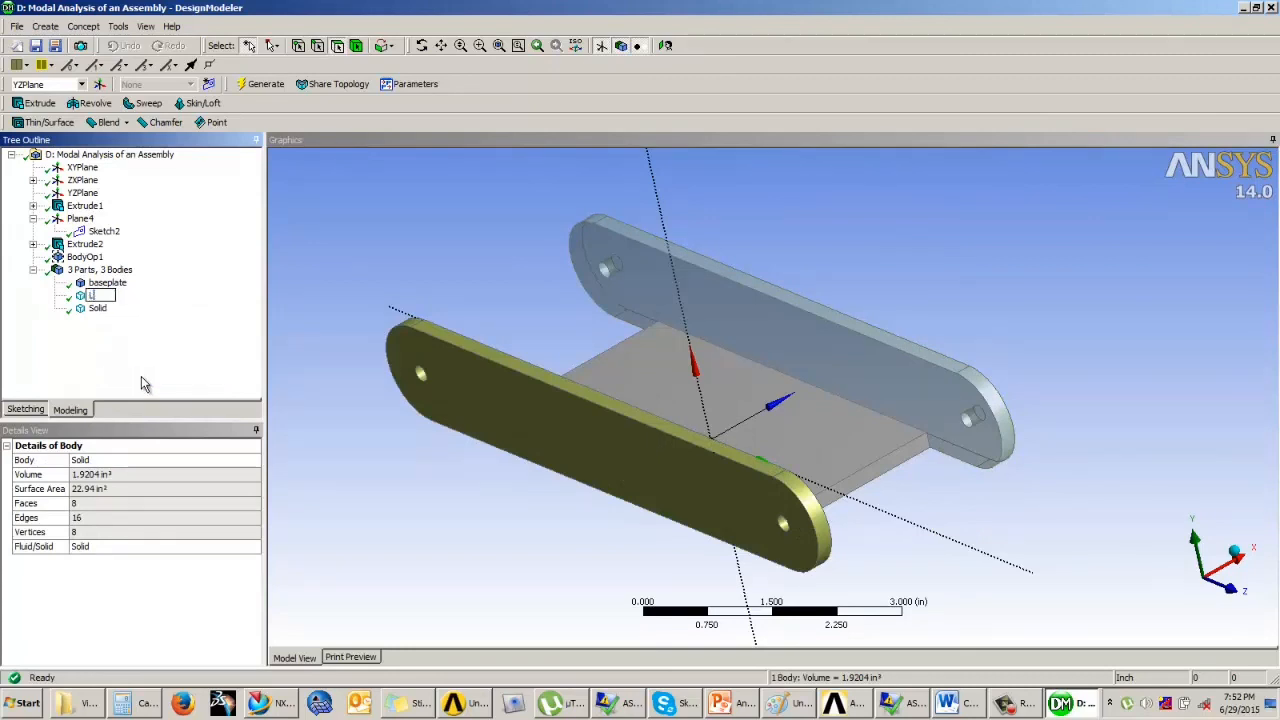
pyautogui.write('eftarm')
# - Rename the mirrored side plate body as Rightarm
pyautogui.click(97, 308)
pyautogui.rightClick(97, 310)
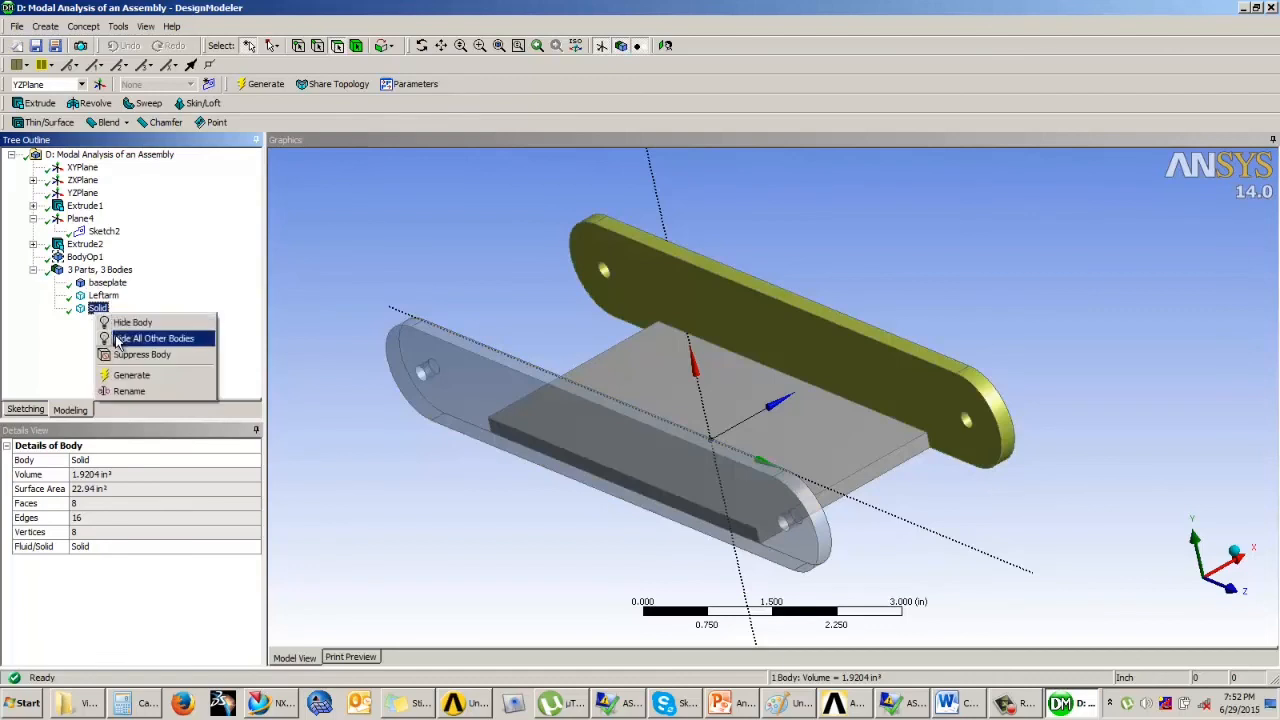
pyautogui.click(121, 391)
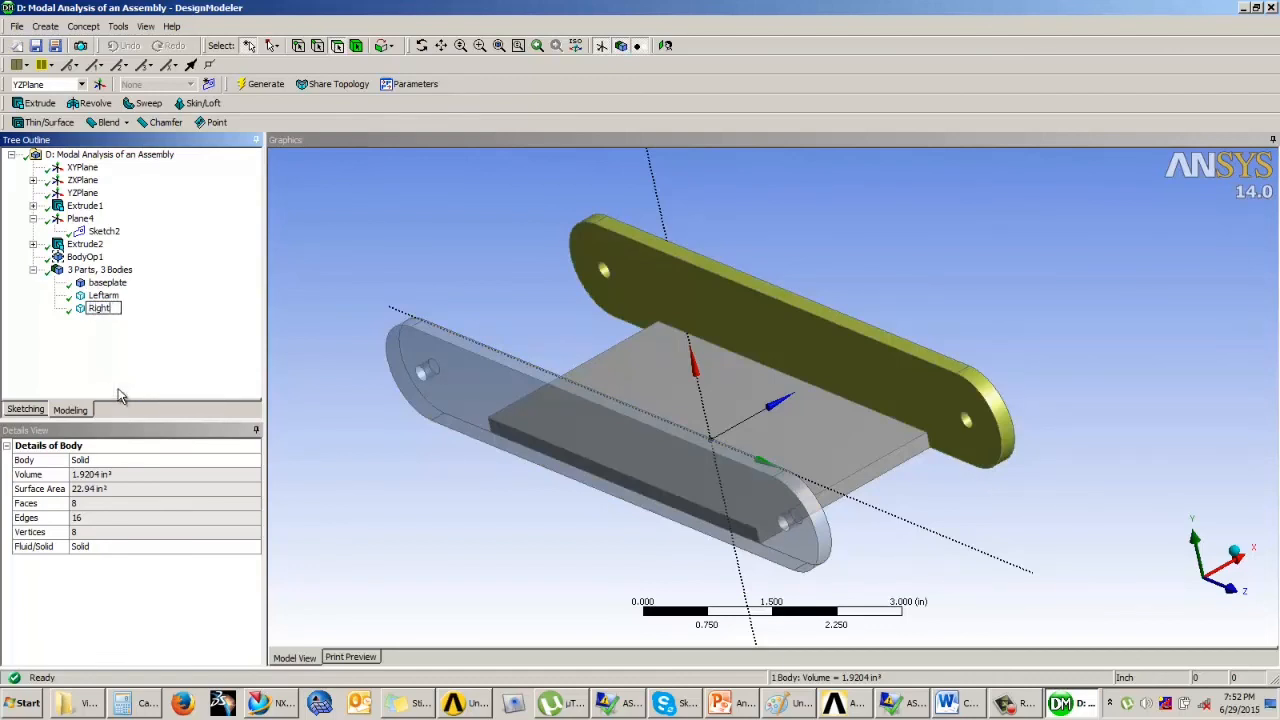
pyautogui.write('Rightarm')
pyautogui.press('Return')
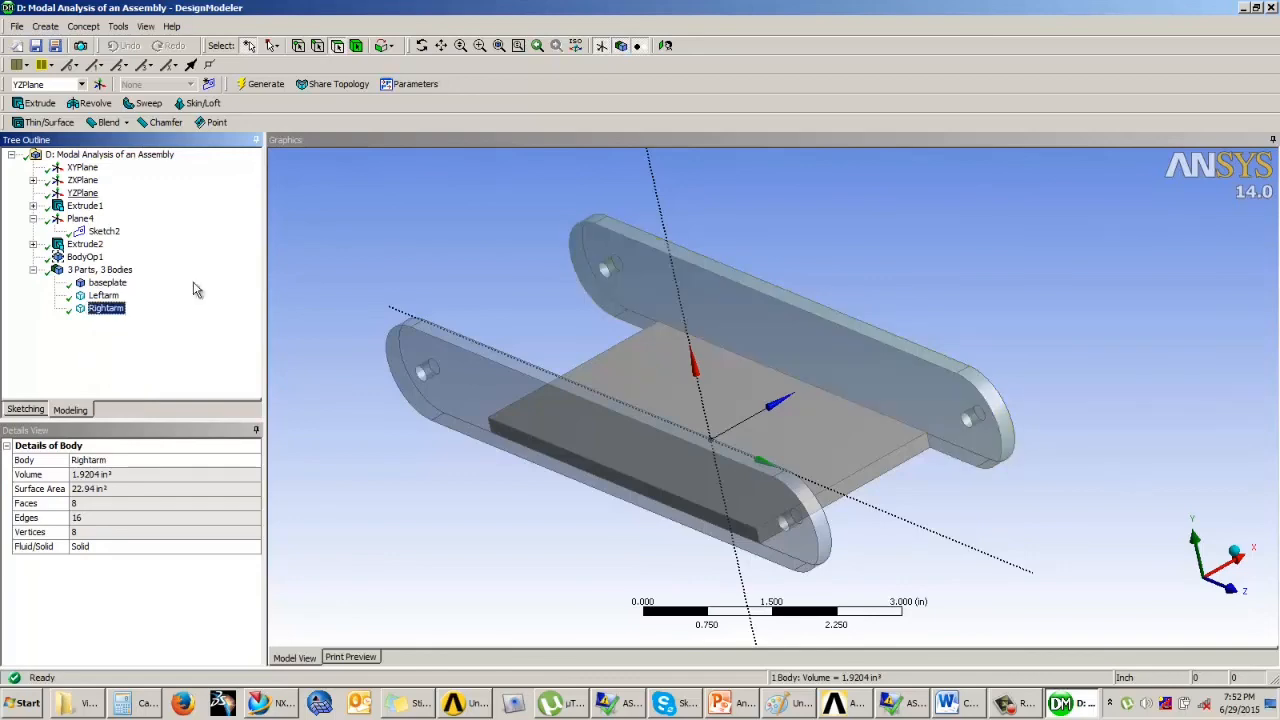
# - Turn off Frozen Body Transparency so the side plates are drawn as opaque solids
pyautogui.click(145, 26)
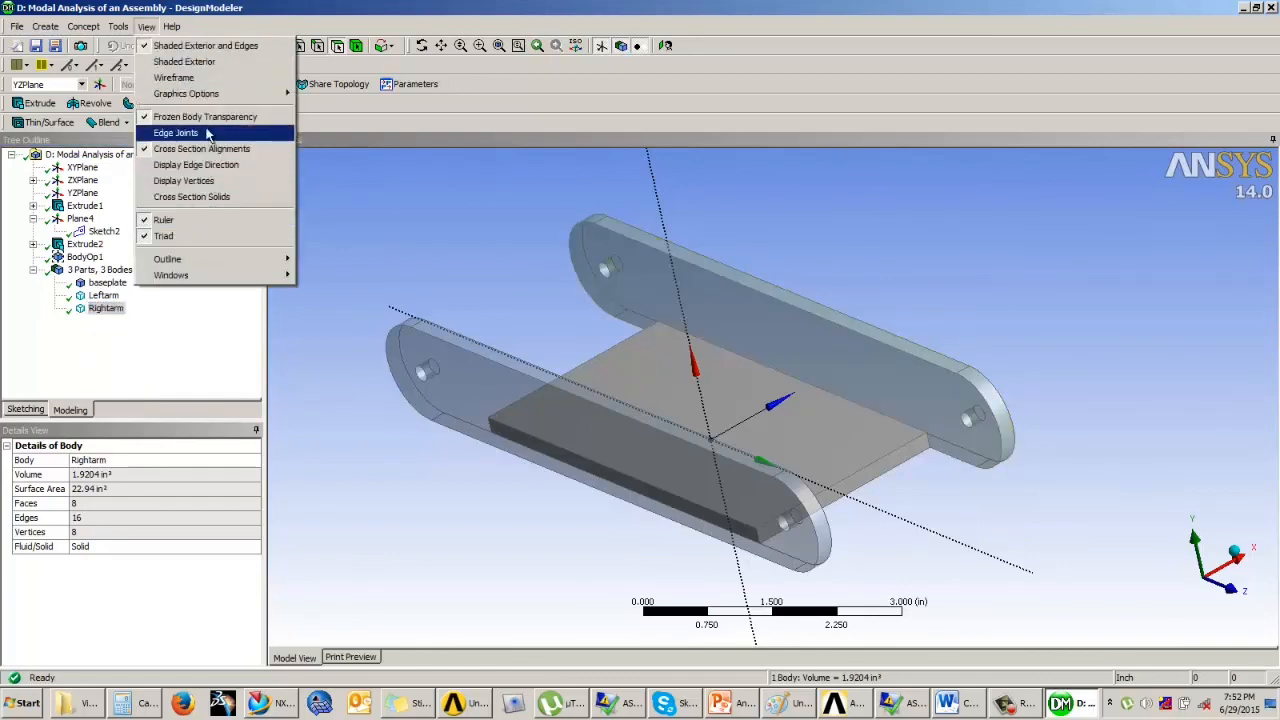
pyautogui.click(200, 117)
pyautogui.moveTo(440, 241); pyautogui.dragTo(634, 321, button='middle')
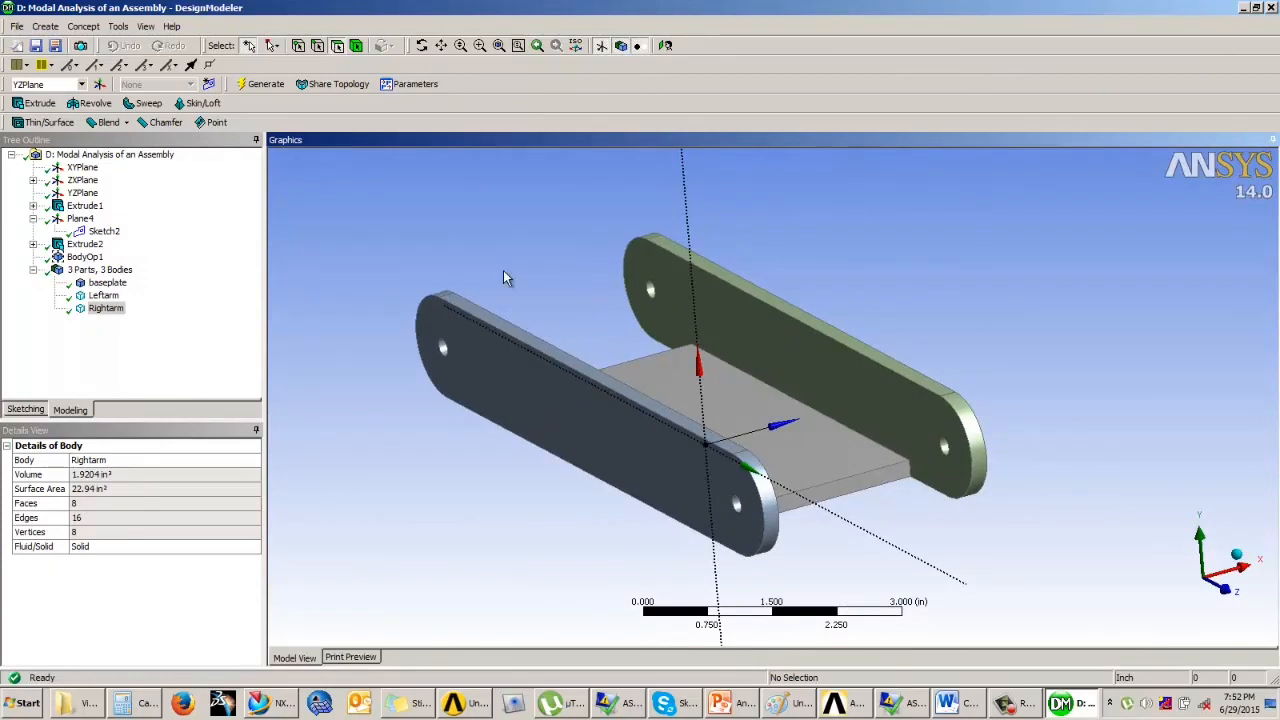
# - Switch to the Workbench project and open the assembly's modal analysis model in Mechanical
pyautogui.hotkey('alt', 'Tab')
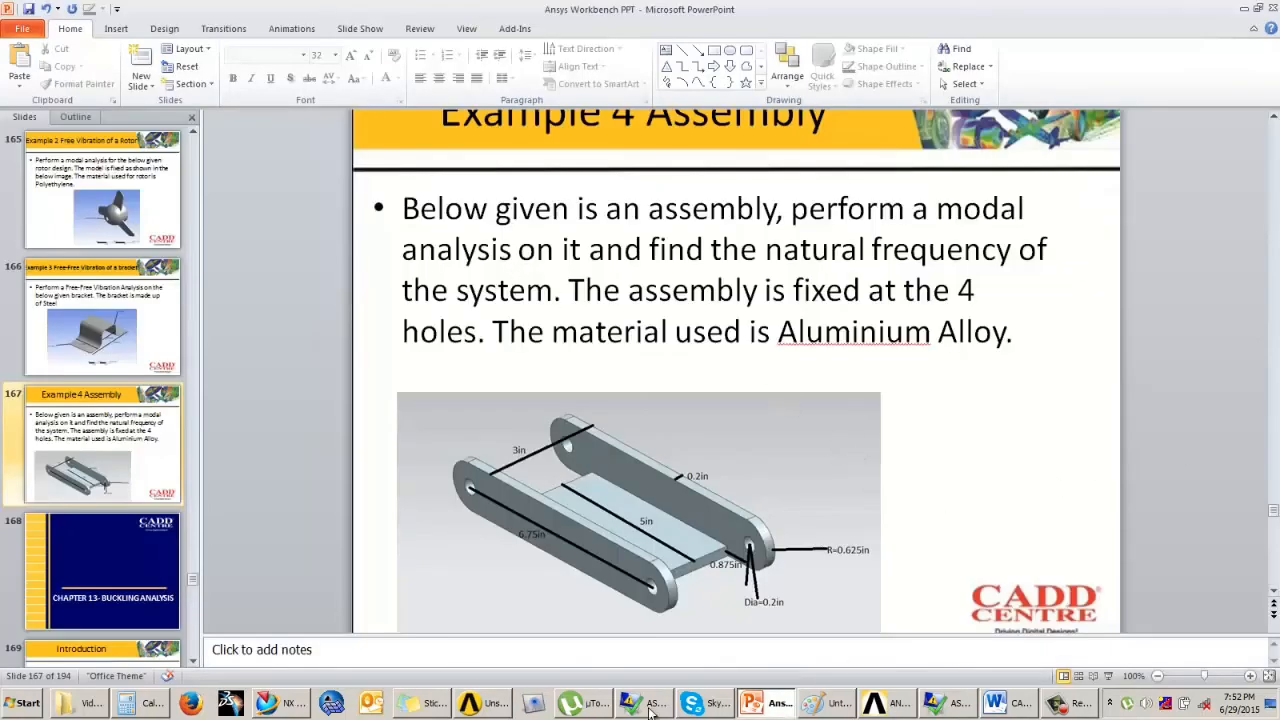
pyautogui.click(486, 706)
pyautogui.doubleClick(580, 381)
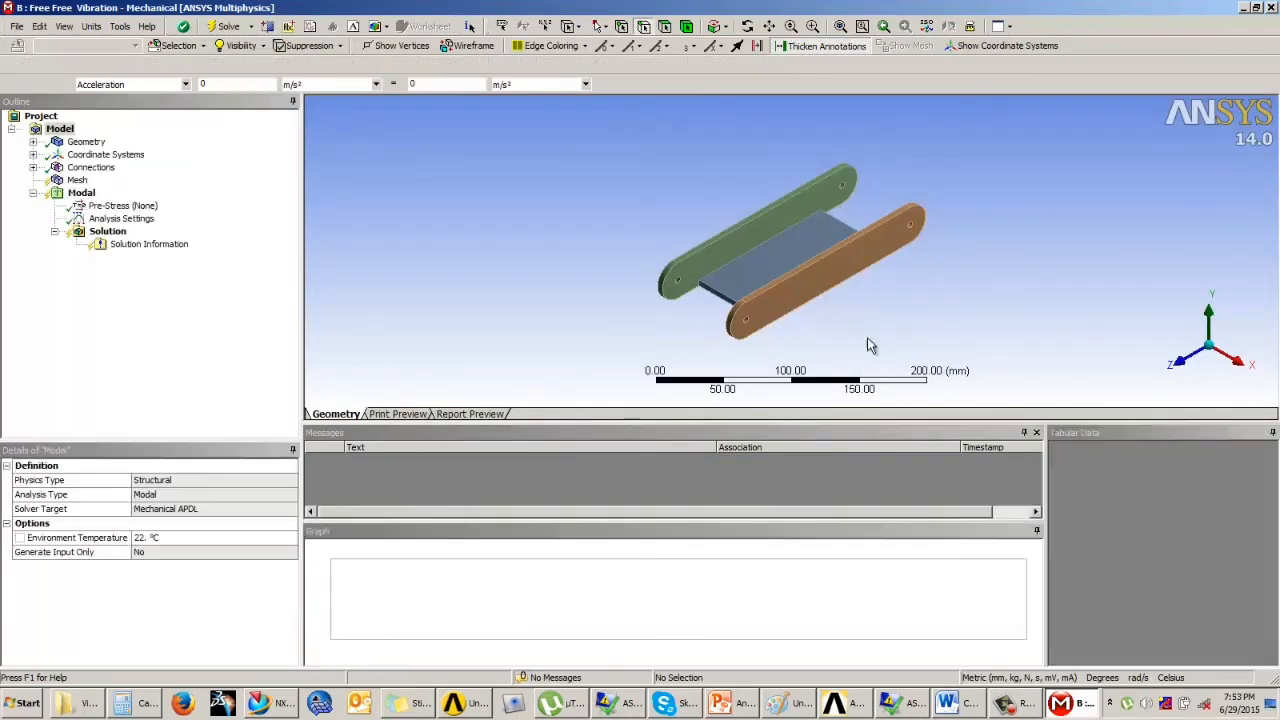
pyautogui.moveTo(867, 335); pyautogui.dragTo(880, 289, button='middle')
pyautogui.scroll(4, 880, 289)
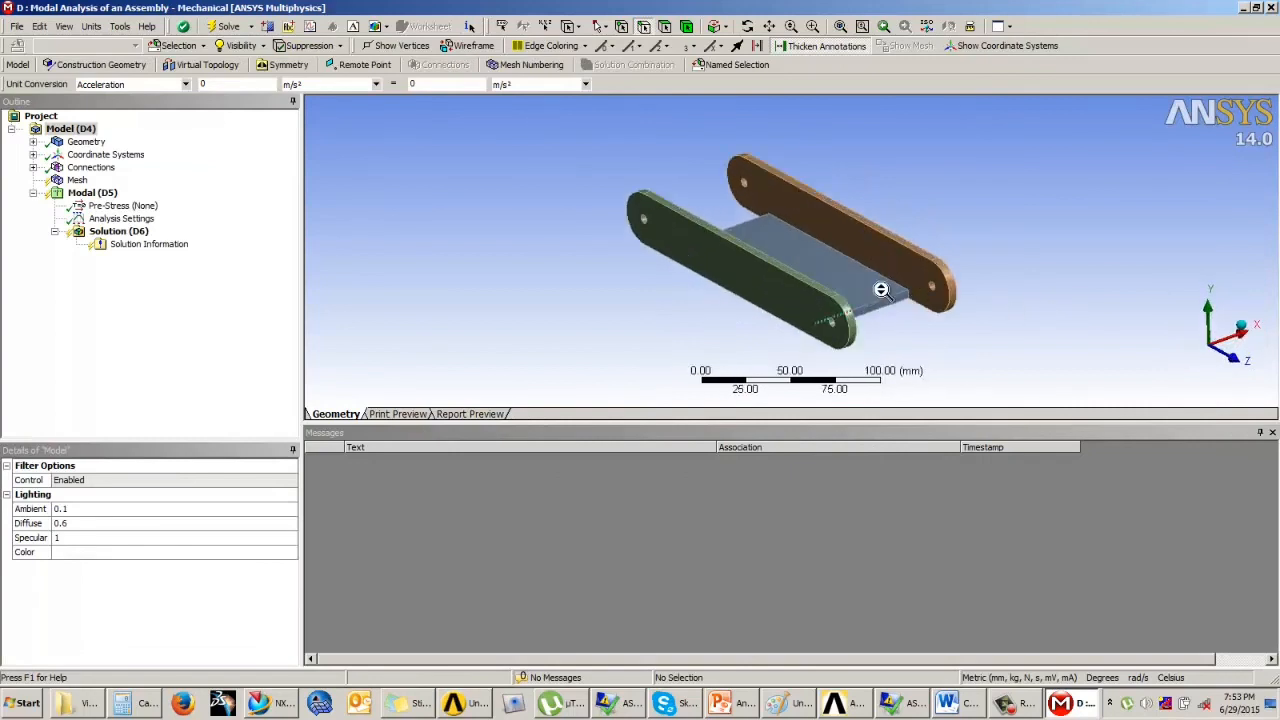
pyautogui.moveTo(749, 257); pyautogui.dragTo(750, 243, button='middle')
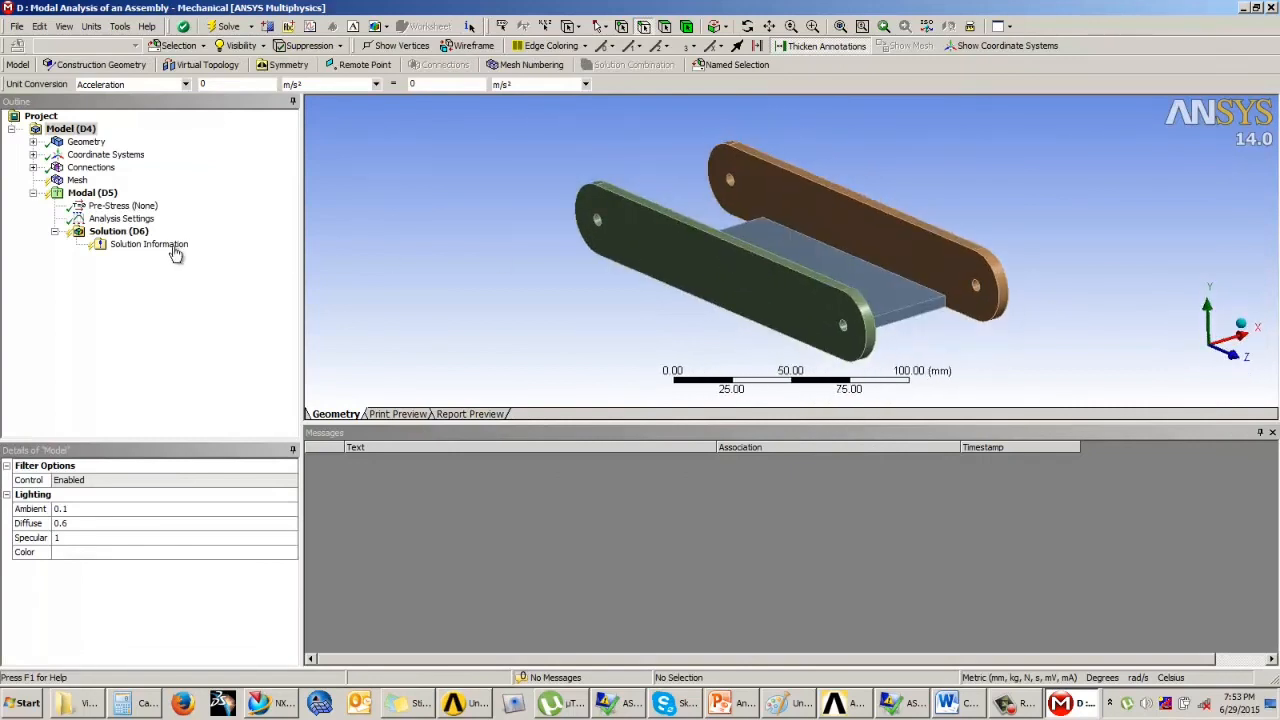
# - Assign Aluminum Alloy as the material of the baseplate, Leftarm and Rightarm bodies together
pyautogui.click(33, 142)
pyautogui.click(107, 155)
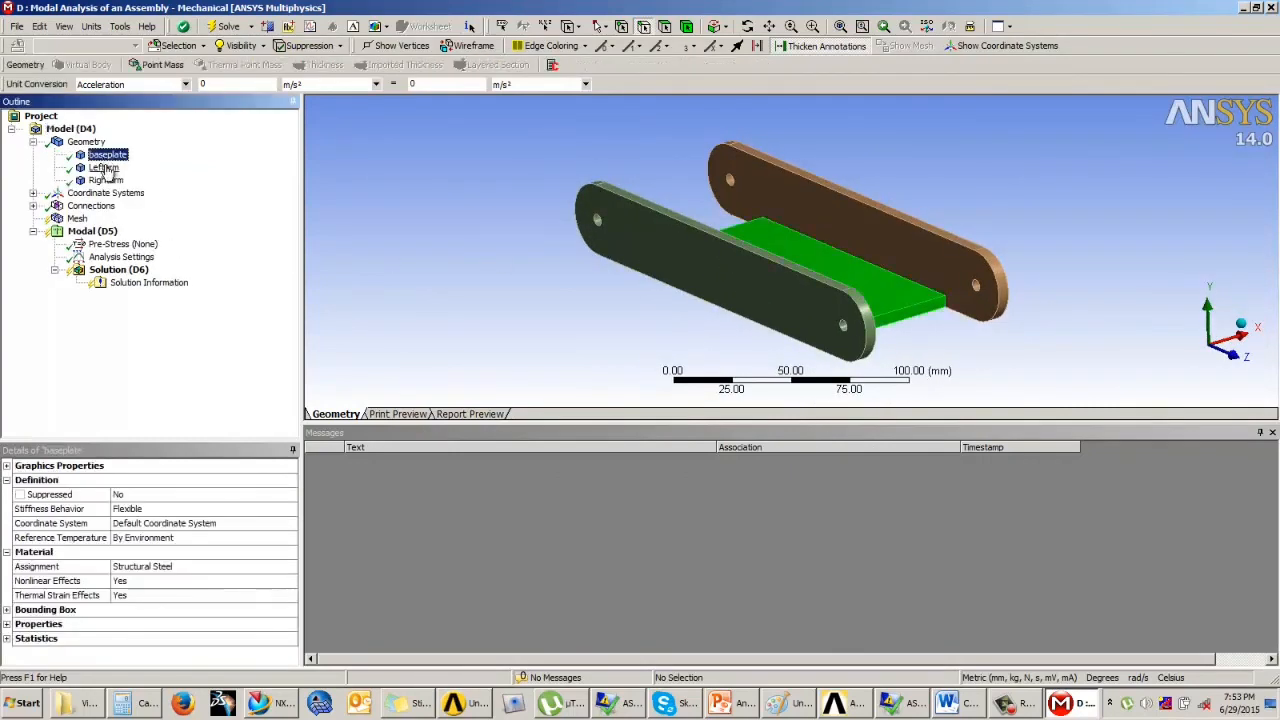
pyautogui.keyDown('ctrl'); pyautogui.click(103, 167); pyautogui.keyUp('ctrl')
pyautogui.keyDown('ctrl'); pyautogui.click(105, 180); pyautogui.keyUp('ctrl')
pyautogui.click(186, 567)
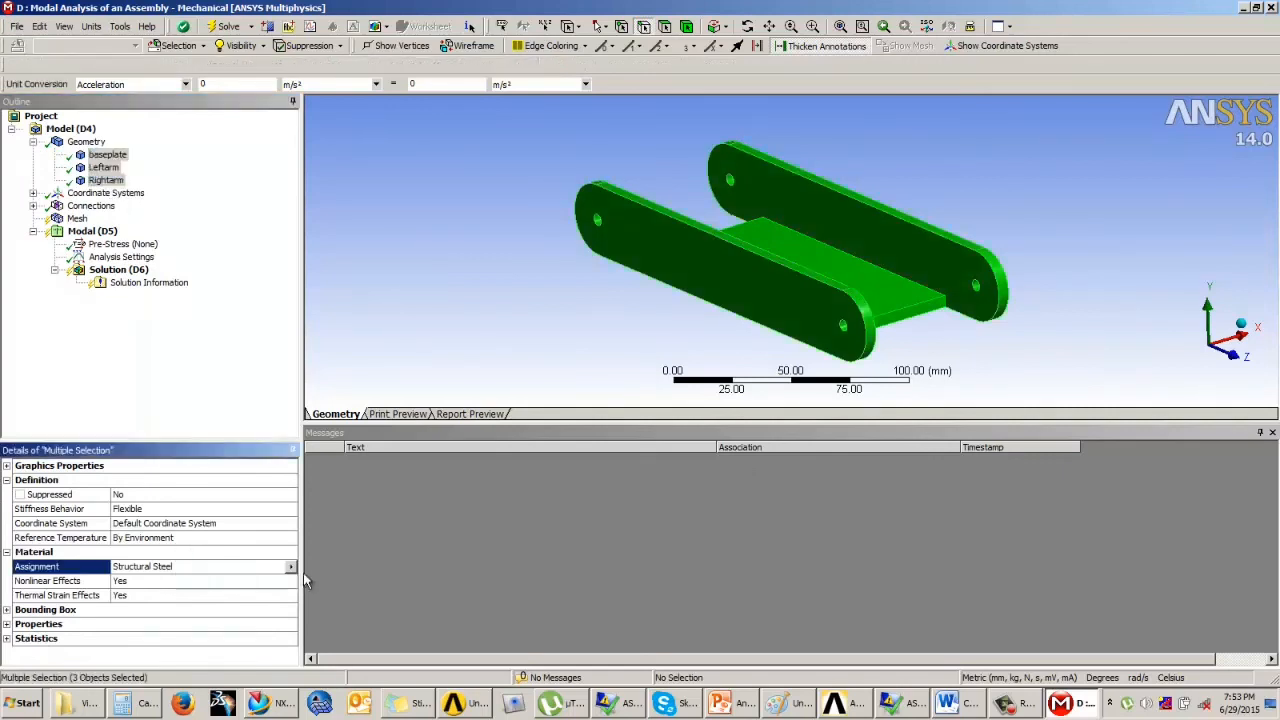
pyautogui.click(291, 568)
pyautogui.click(340, 581)
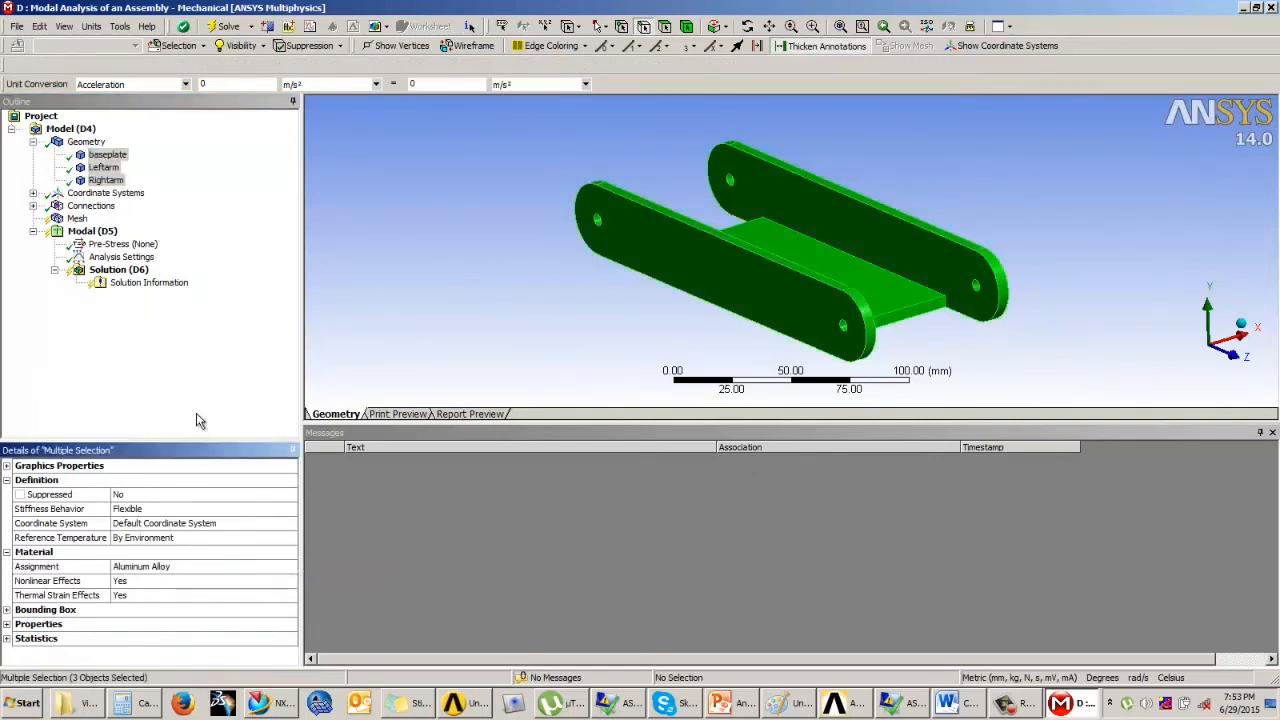
pyautogui.moveTo(683, 314); pyautogui.dragTo(462, 284, button='middle')
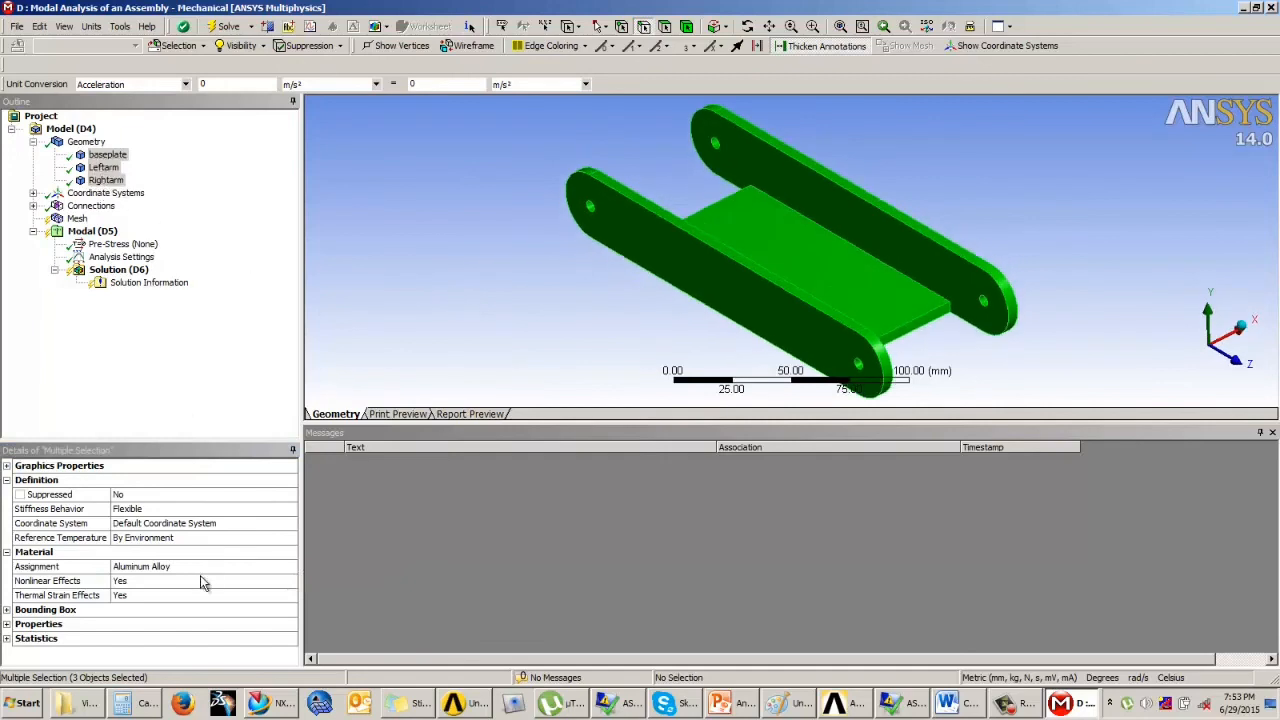
pyautogui.moveTo(480, 309); pyautogui.dragTo(291, 255, button='middle')
pyautogui.moveTo(423, 288); pyautogui.dragTo(350, 240, button='middle')
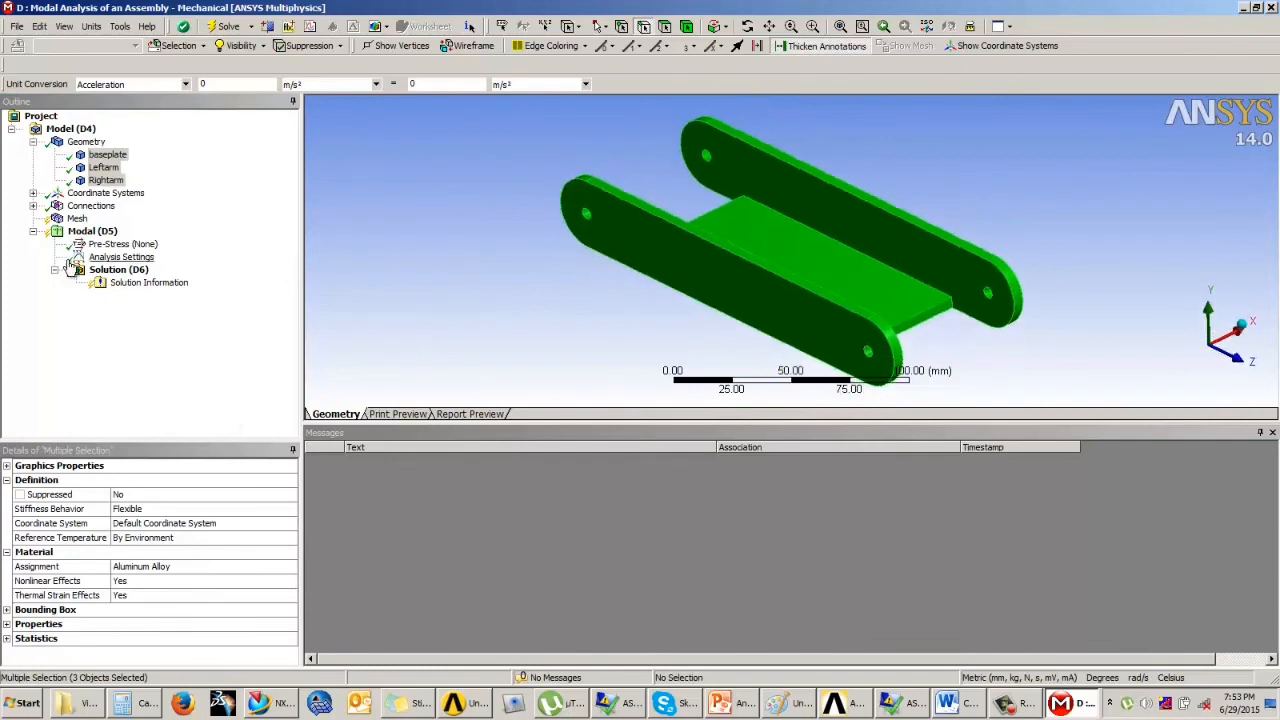
# - Examine both contact regions under Connections, checking their contact and target bodies and the contact type
pyautogui.click(77, 219)
pyautogui.click(33, 205)
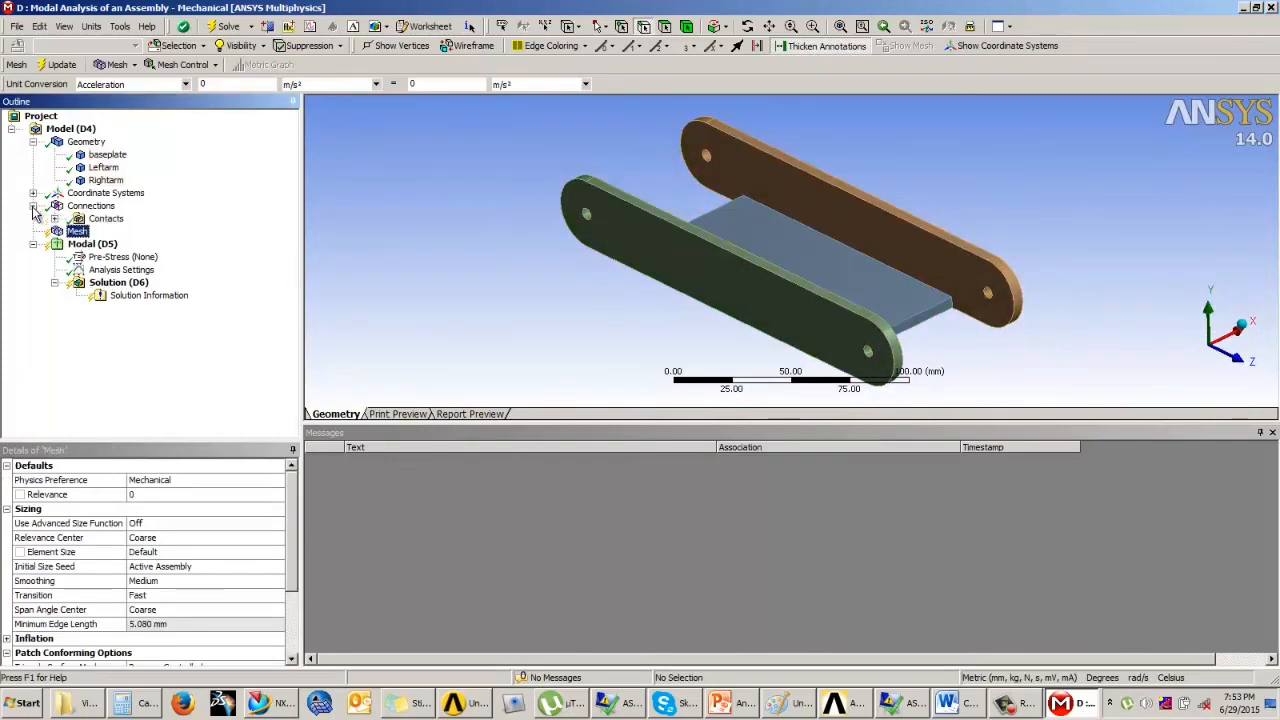
pyautogui.click(55, 218)
pyautogui.click(106, 234)
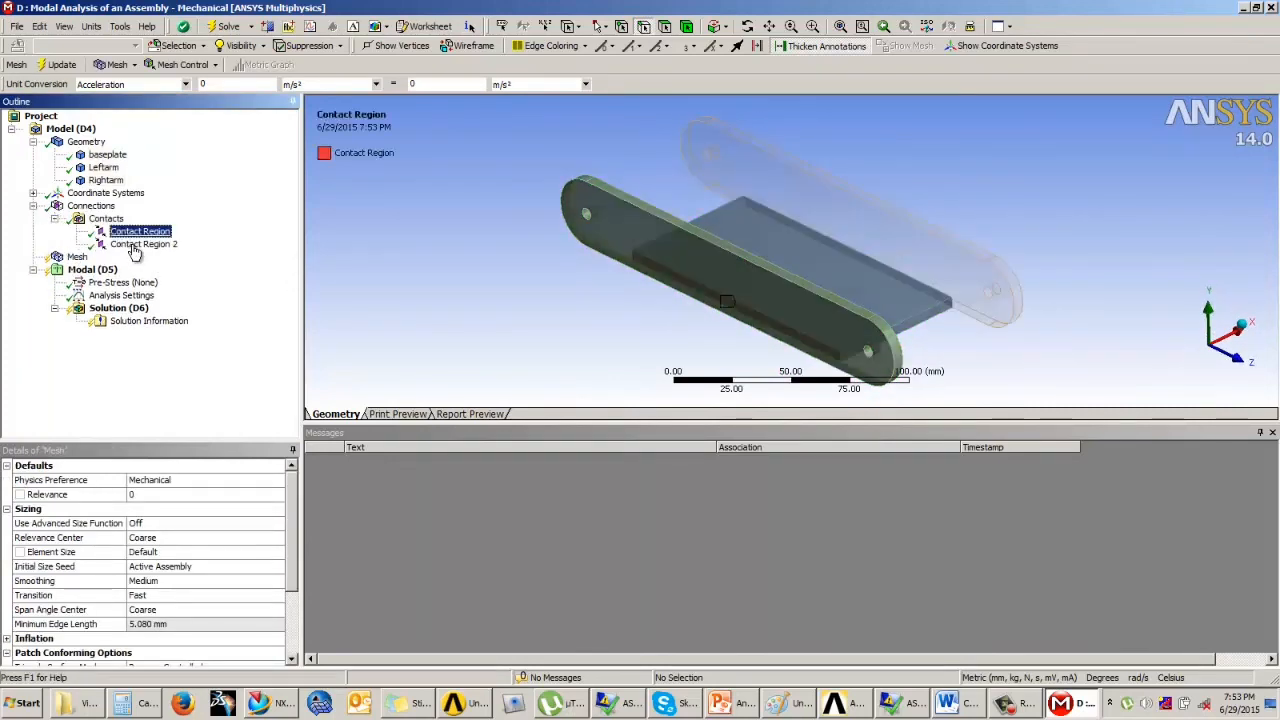
pyautogui.click(135, 246)
pyautogui.click(147, 233)
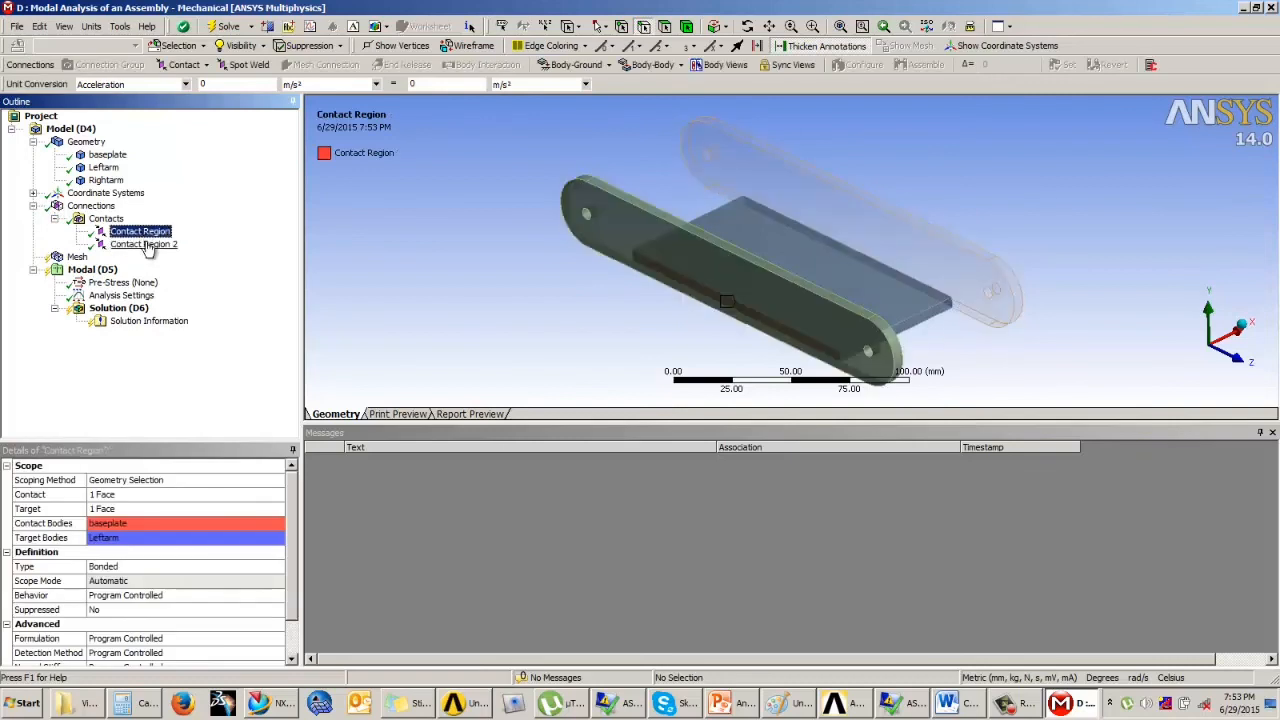
pyautogui.click(114, 569)
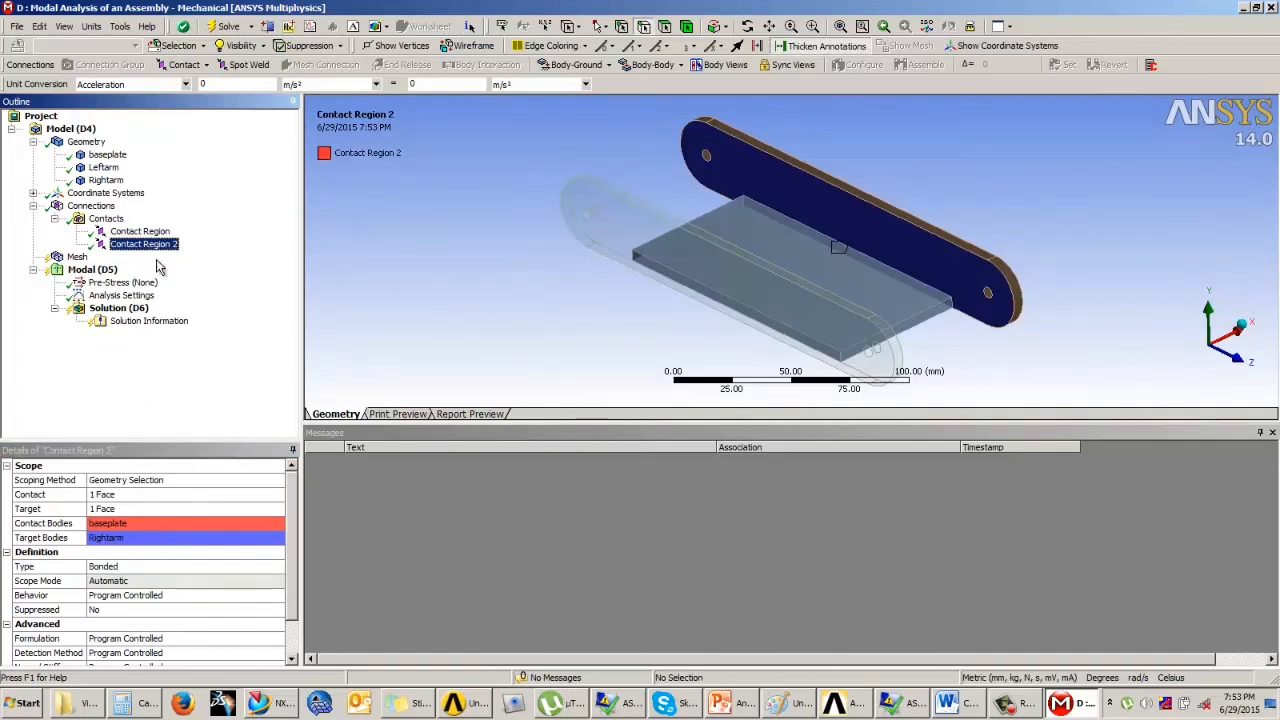
pyautogui.click(145, 231)
pyautogui.click(150, 244)
pyautogui.click(55, 218)
pyautogui.click(33, 205)
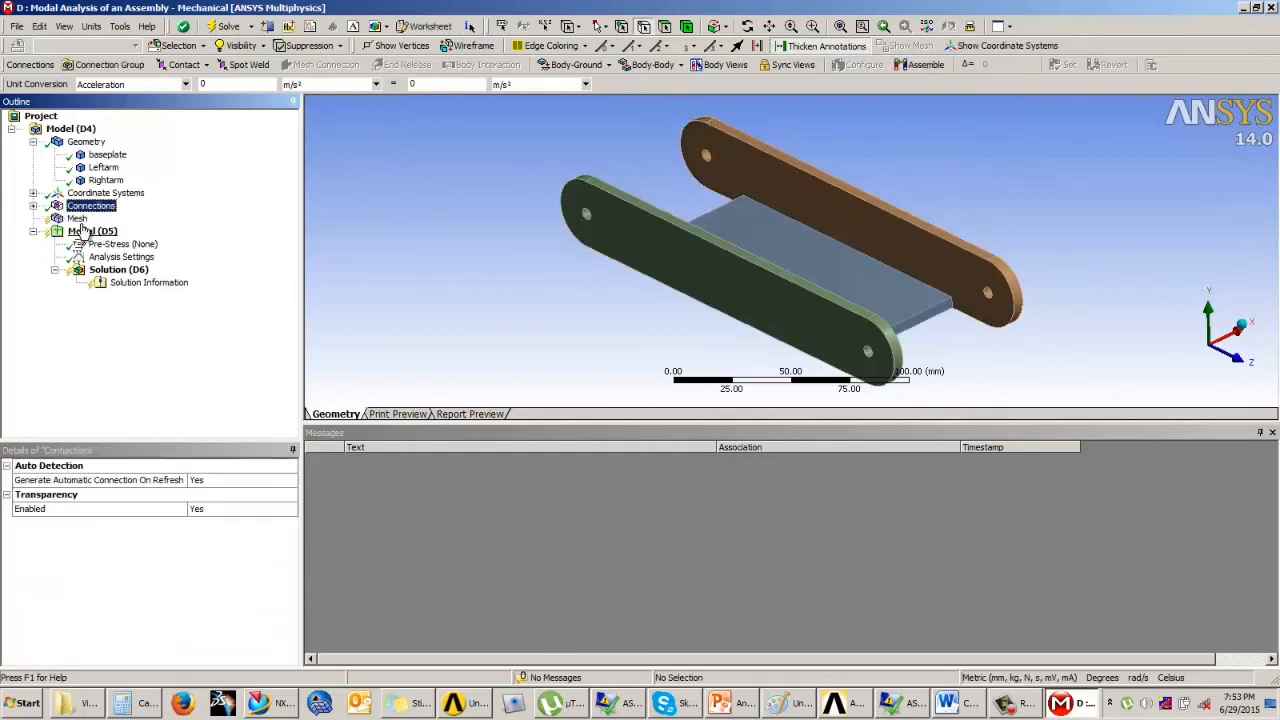
# - Generate the assembly's mesh with the default mesh settings
pyautogui.click(77, 218)
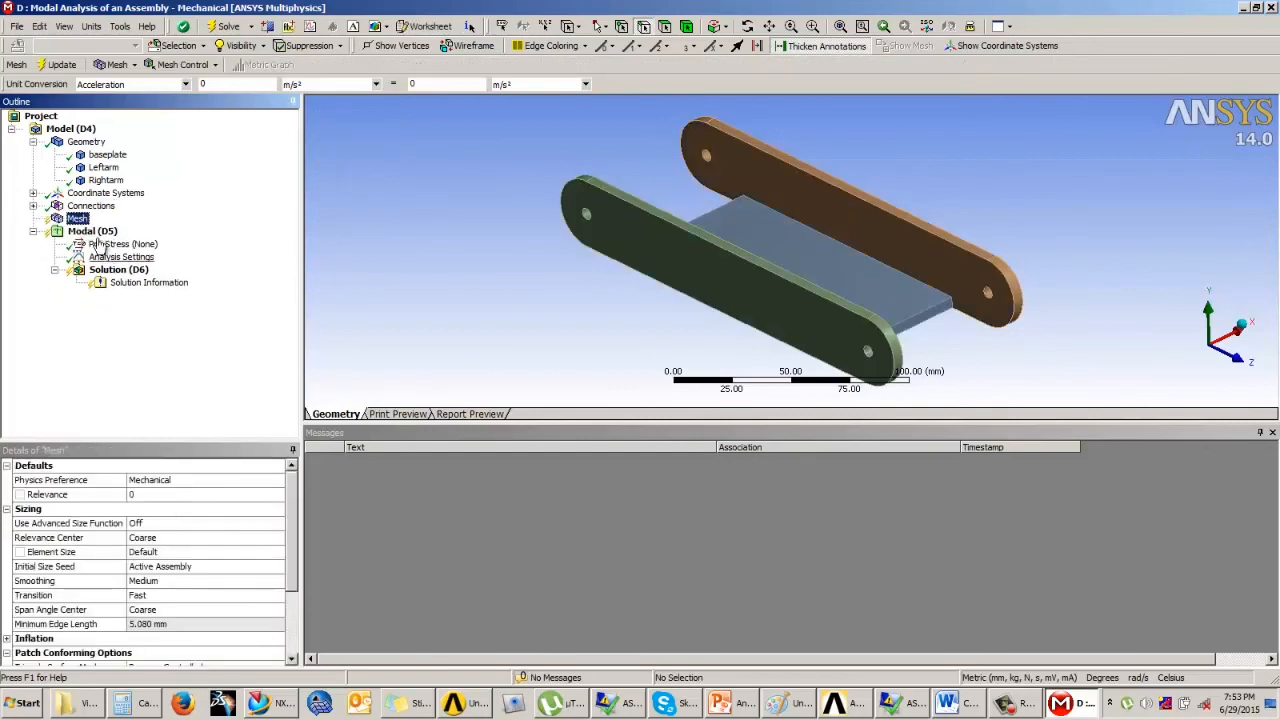
pyautogui.click(60, 64)
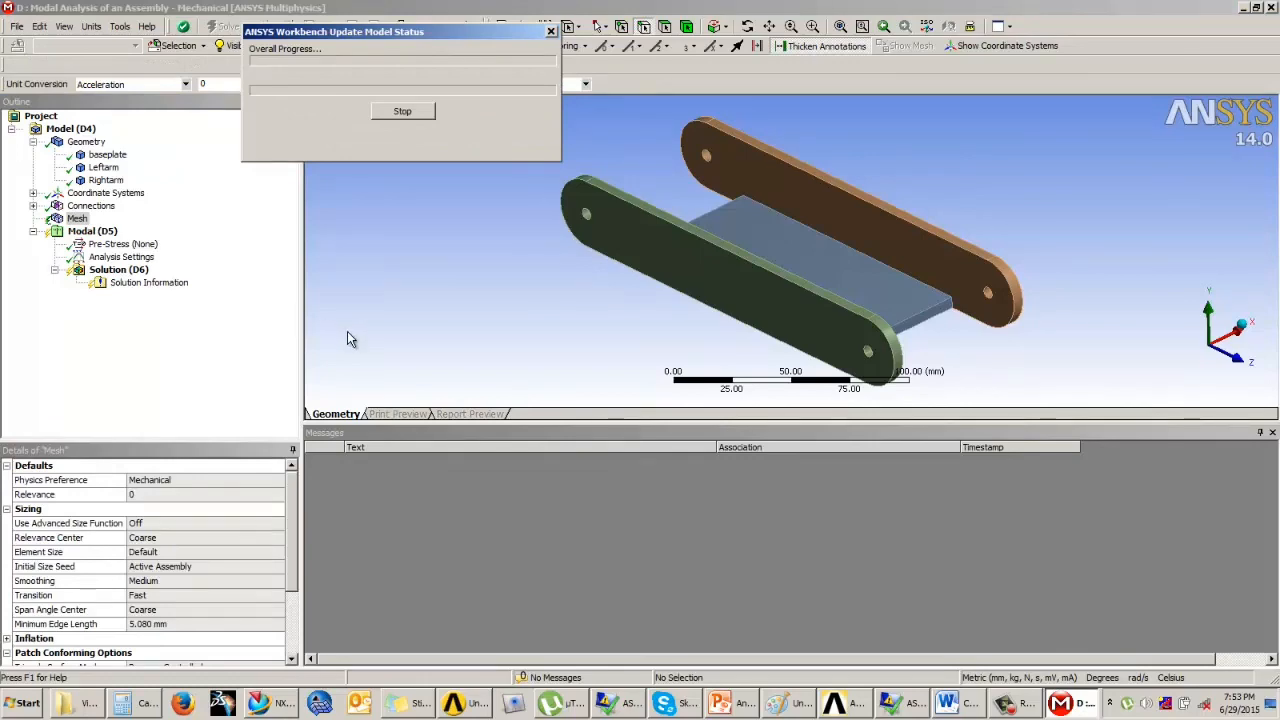
pyautogui.moveTo(610, 284); pyautogui.dragTo(710, 265, button='middle')
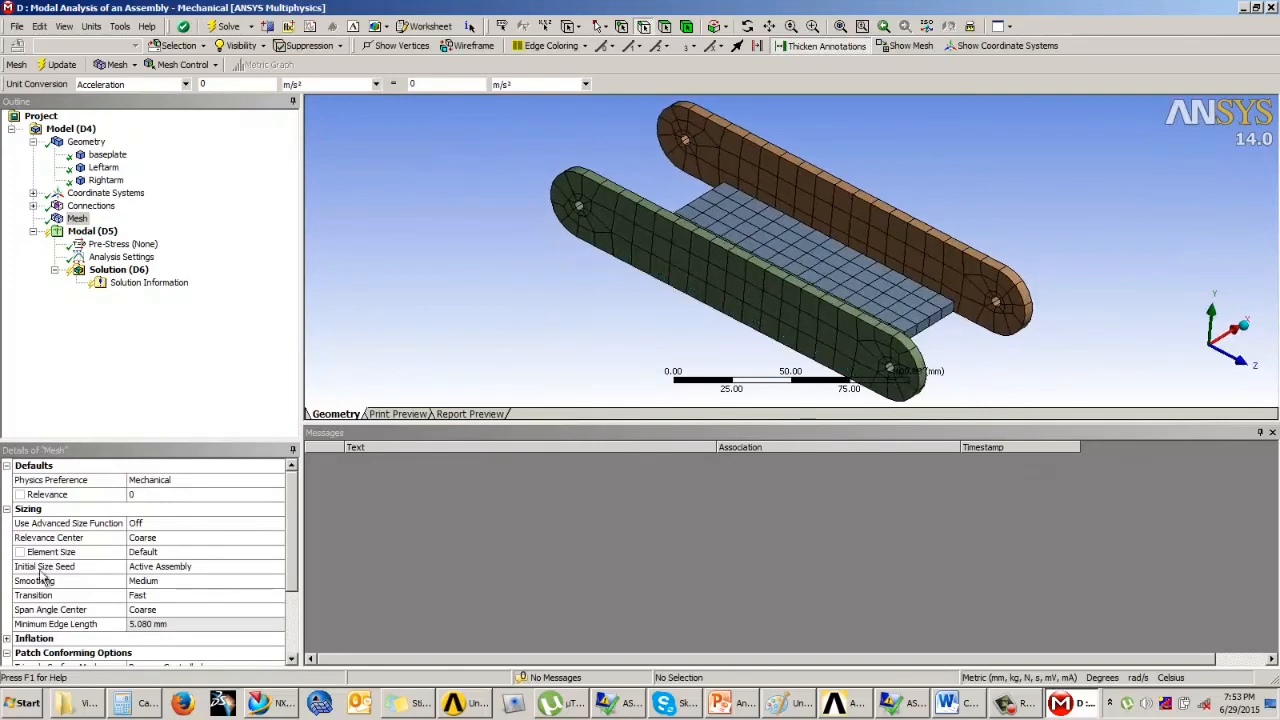
# - Add a body sizing on the two side plates with an element size of 5 mm
pyautogui.click(181, 64)
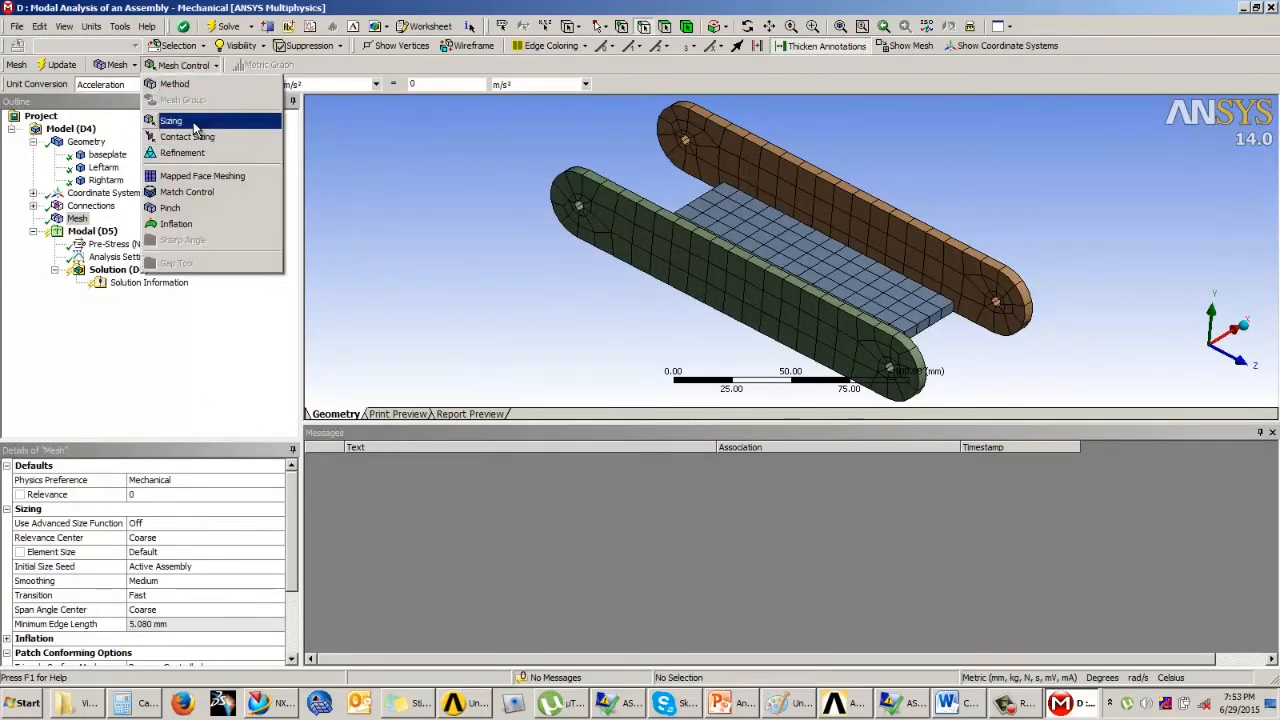
pyautogui.click(180, 118)
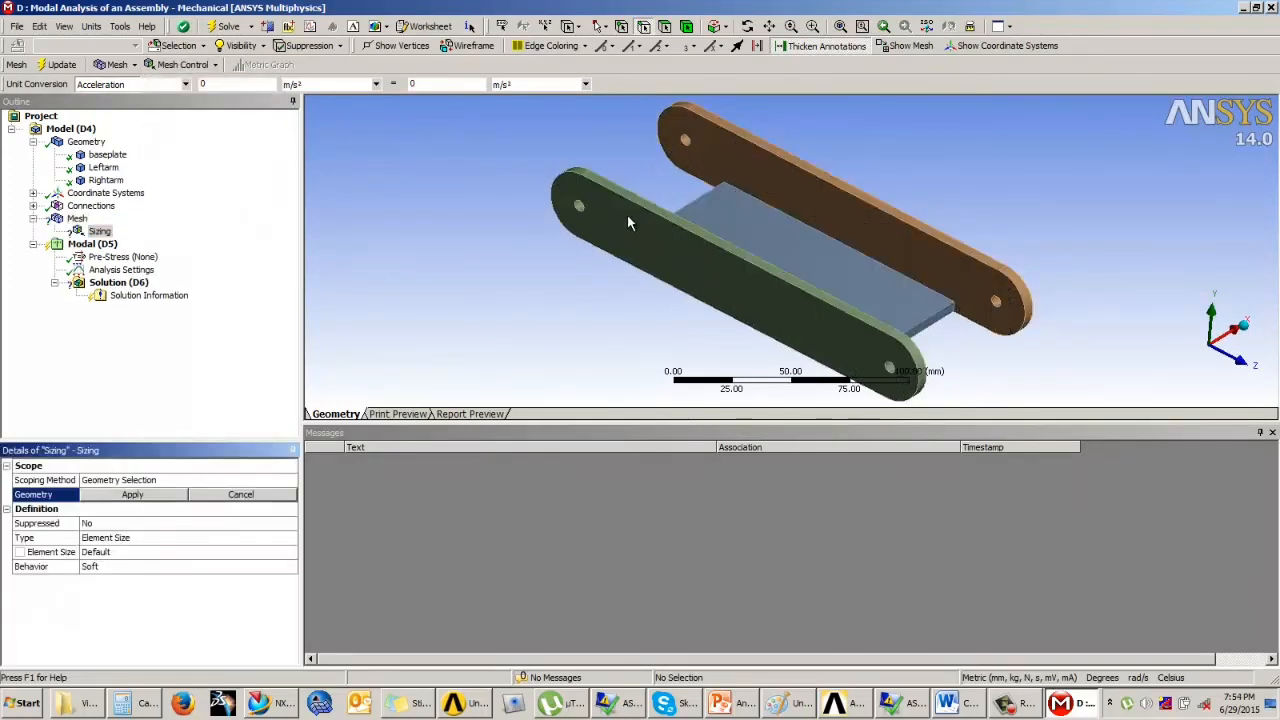
pyautogui.click(687, 26)
pyautogui.click(645, 225)
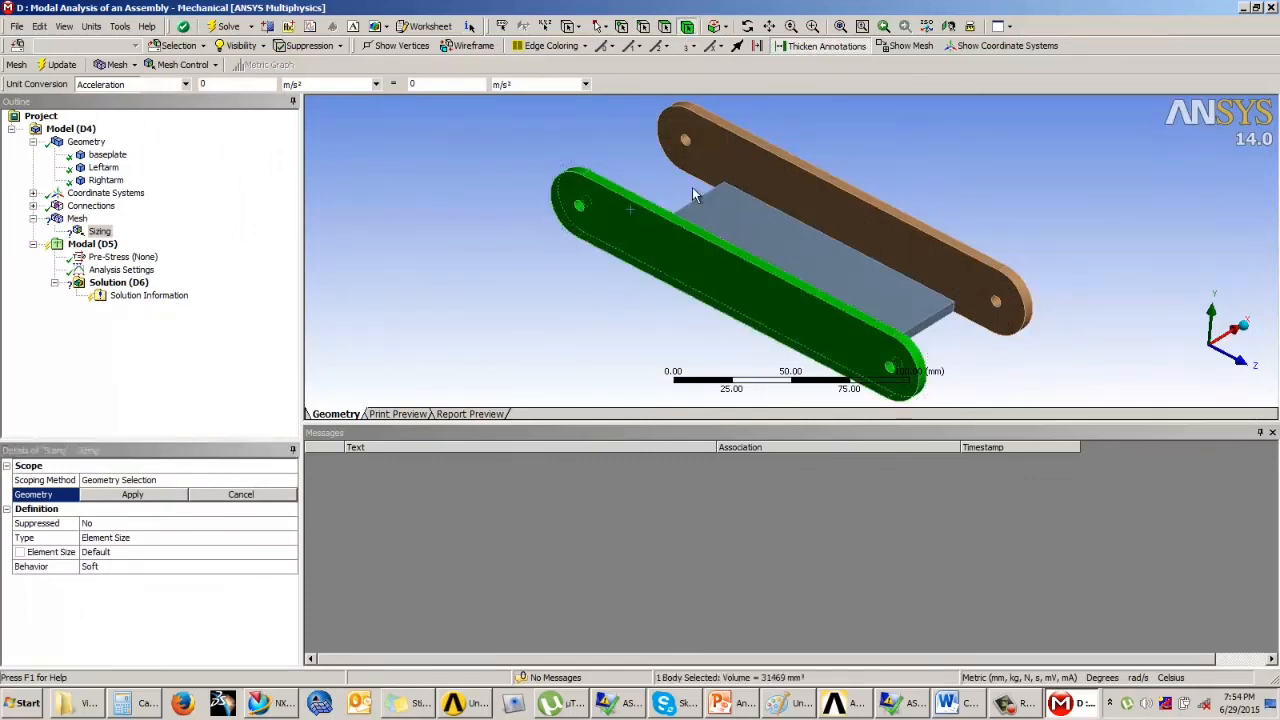
pyautogui.keyDown('ctrl'); pyautogui.click(730, 148); pyautogui.keyUp('ctrl')
pyautogui.click(167, 495)
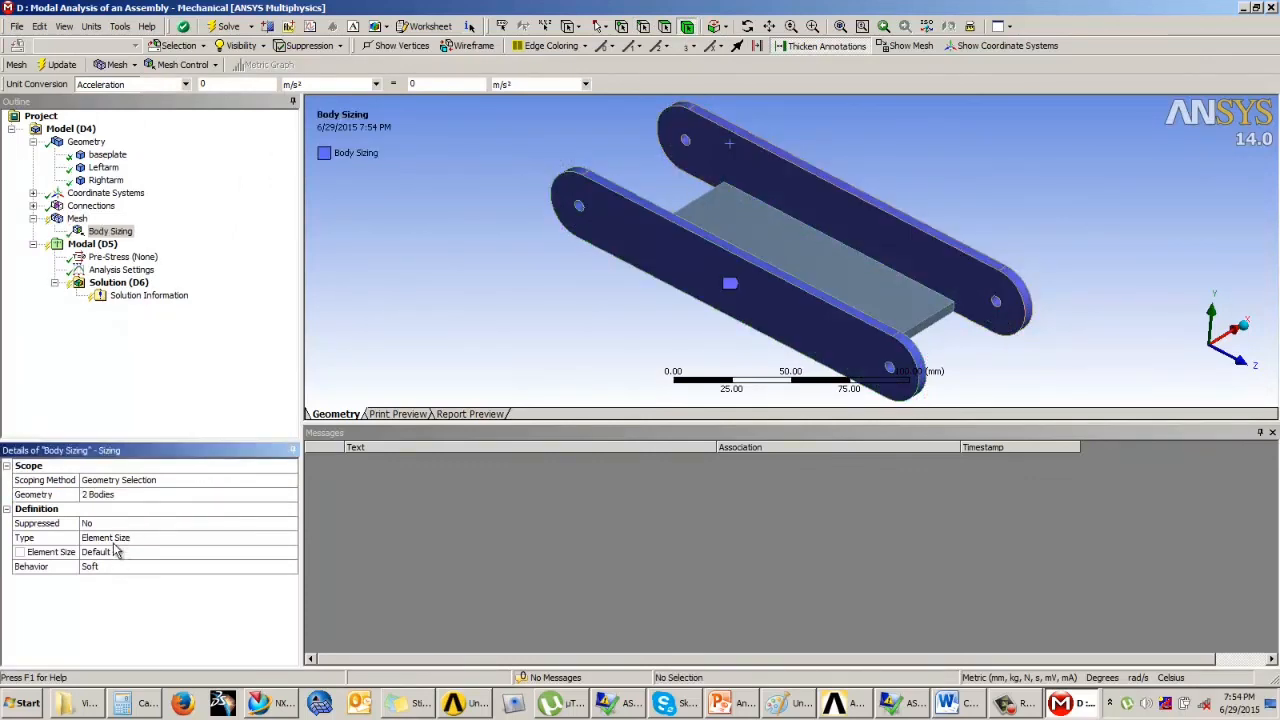
pyautogui.click(113, 554)
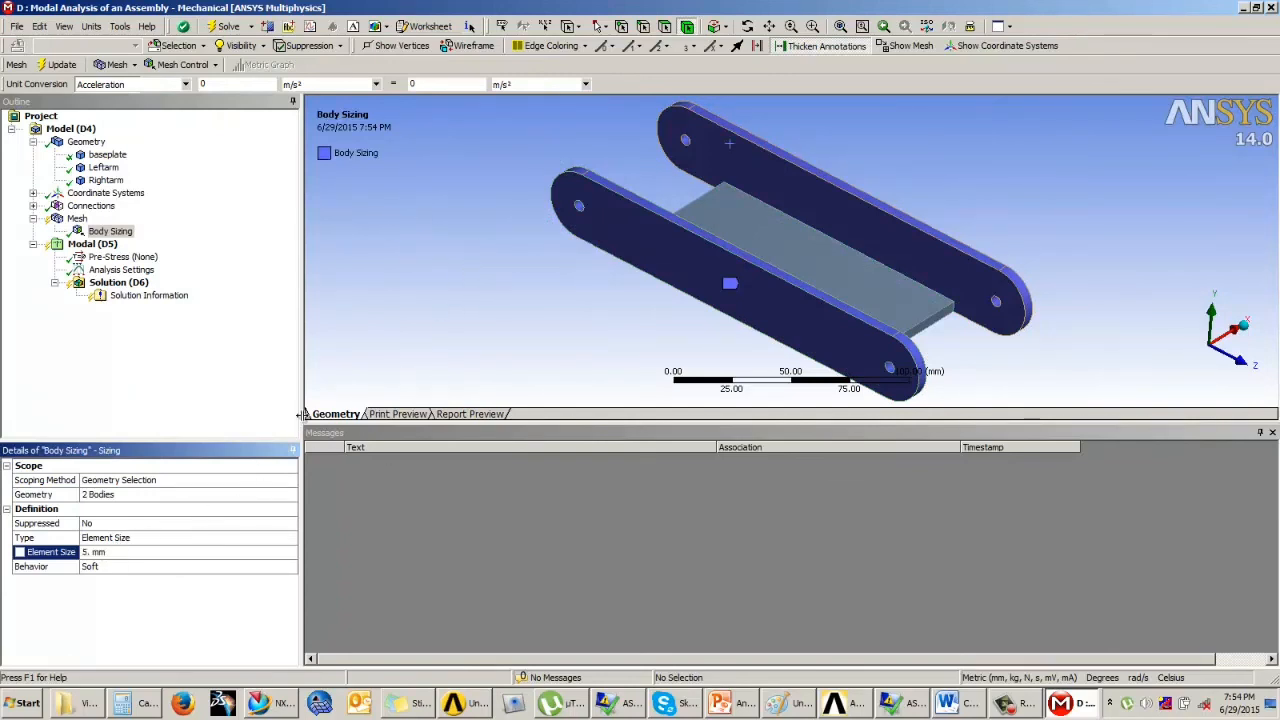
# - Update the mesh with the body sizing and inspect the refined side plates
pyautogui.click(56, 64)
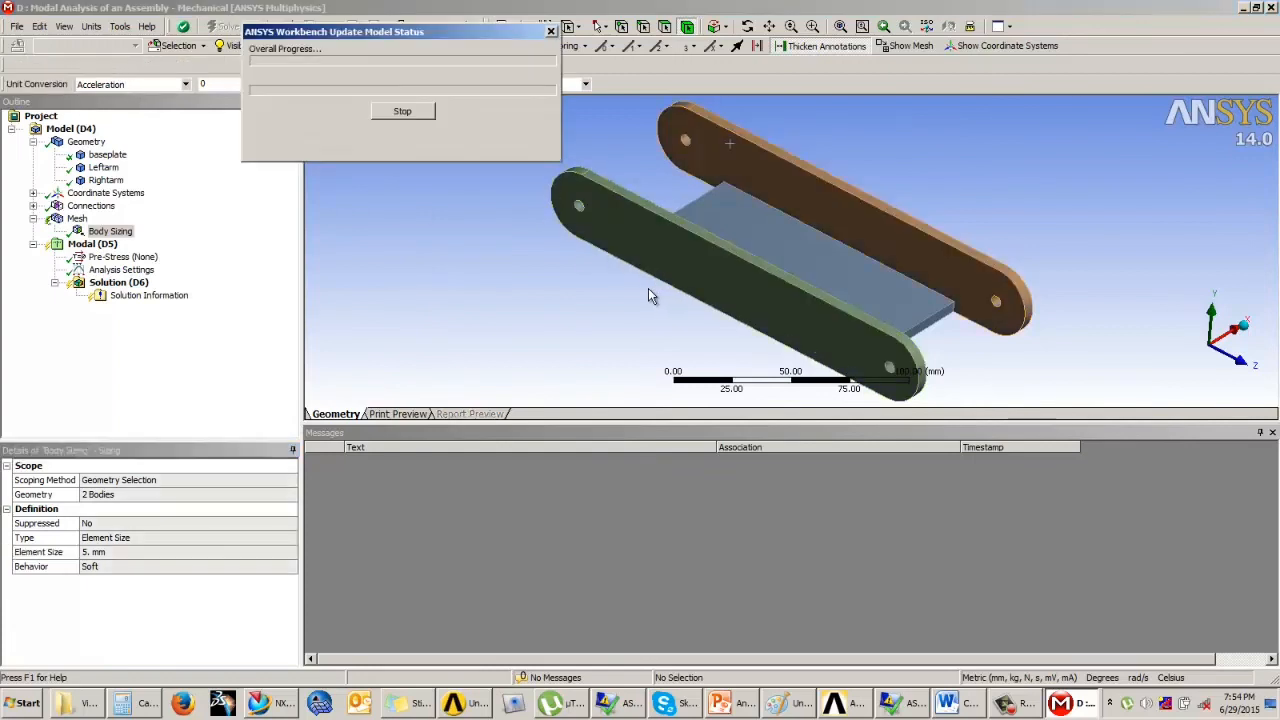
pyautogui.click(80, 219)
pyautogui.moveTo(790, 245); pyautogui.dragTo(826, 256, button='middle')
# - Apply a Fixed Support to the cylindrical faces of the four holes in the two side plates
pyautogui.click(91, 244)
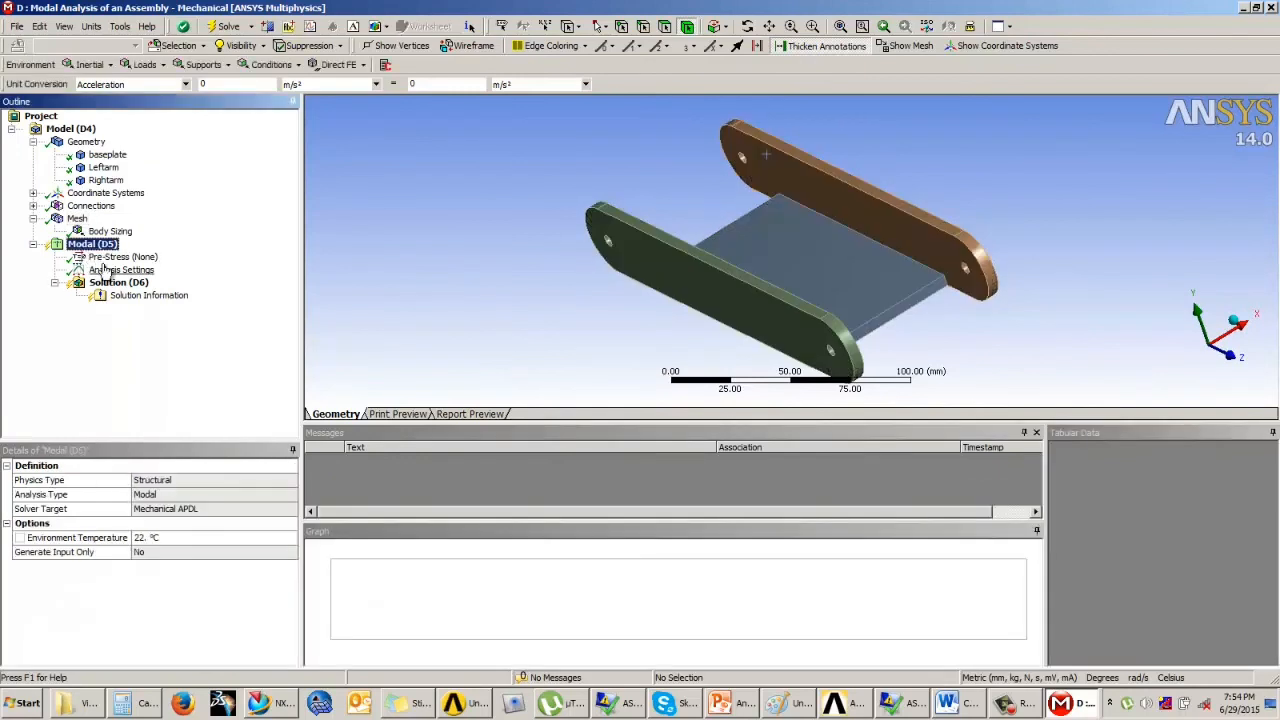
pyautogui.click(205, 64)
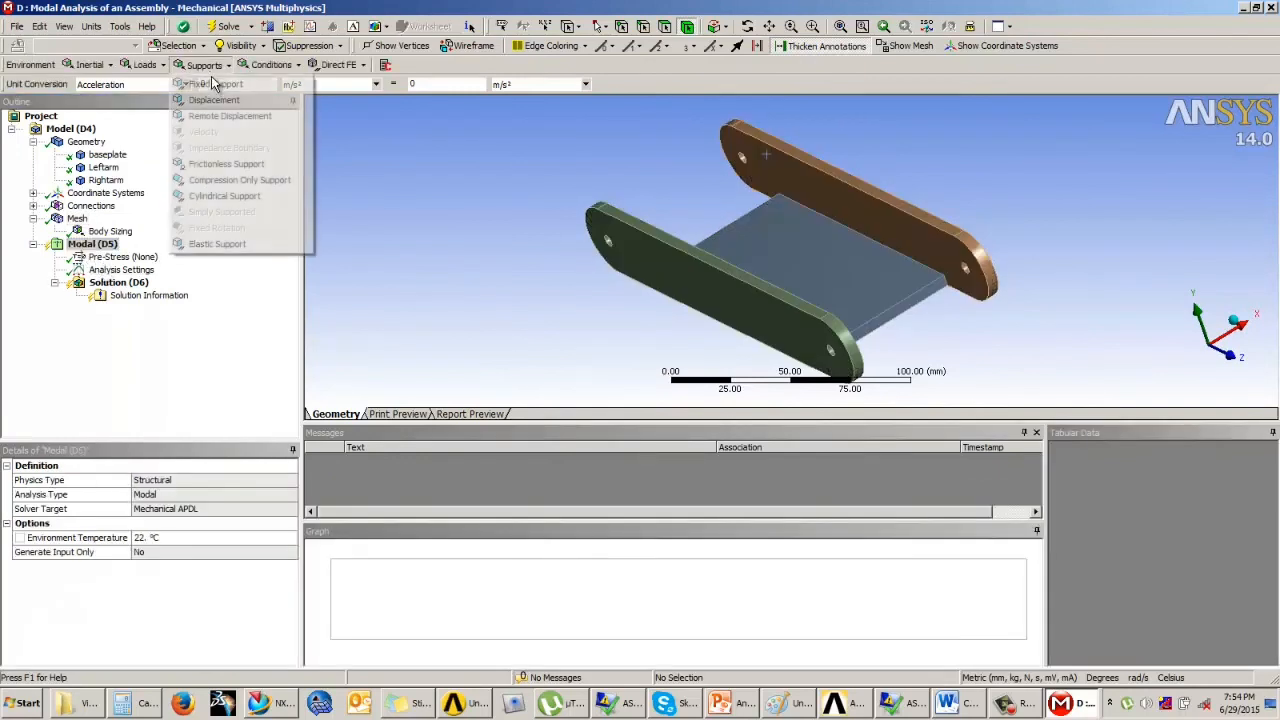
pyautogui.click(214, 85)
pyautogui.moveTo(589, 250)
pyautogui.mouseDown(button='middle')
pyautogui.moveTo(645, 252)
pyautogui.moveTo(580, 257)
pyautogui.mouseUp(button='middle')
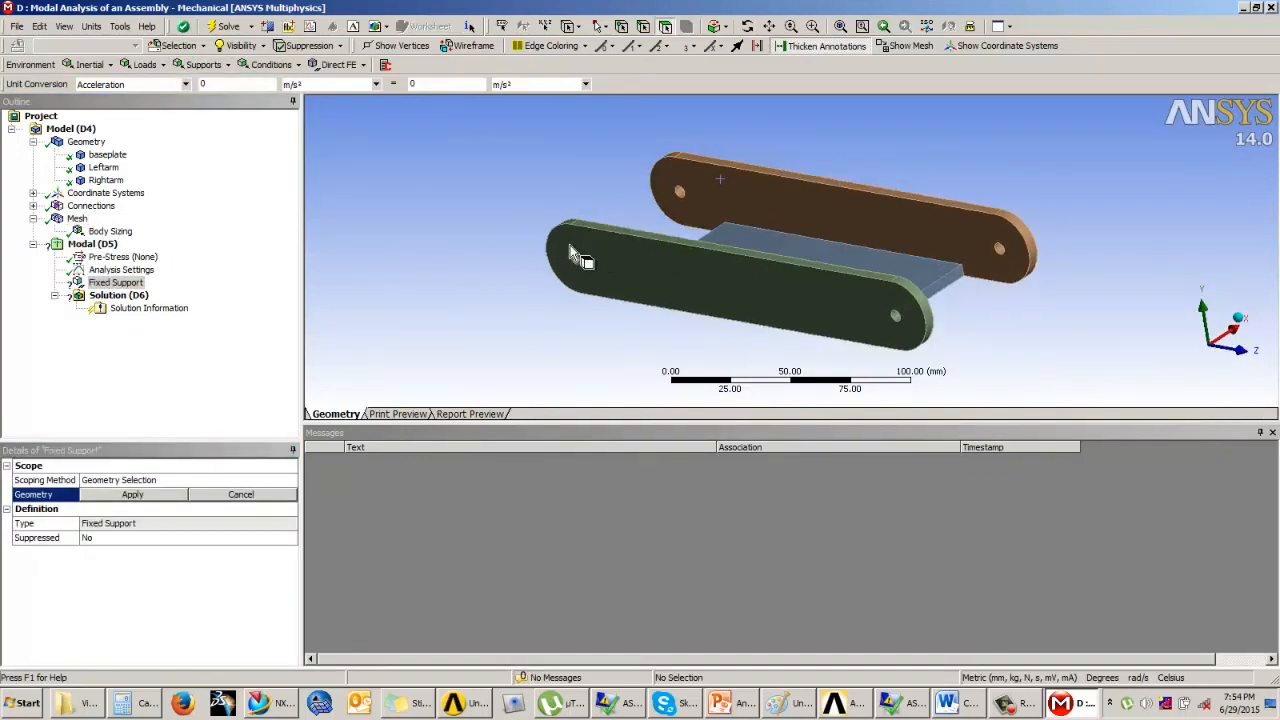
pyautogui.scroll(5, 786, 263)
pyautogui.click(595, 289)
pyautogui.keyDown('ctrl'); pyautogui.moveTo(755, 247); pyautogui.dragTo(543, 377, button='middle'); pyautogui.keyUp('ctrl')
pyautogui.keyDown('ctrl'); pyautogui.click(700, 230); pyautogui.keyUp('ctrl')
pyautogui.keyDown('ctrl'); pyautogui.moveTo(697, 272); pyautogui.dragTo(330, 188, button='middle'); pyautogui.keyUp('ctrl')
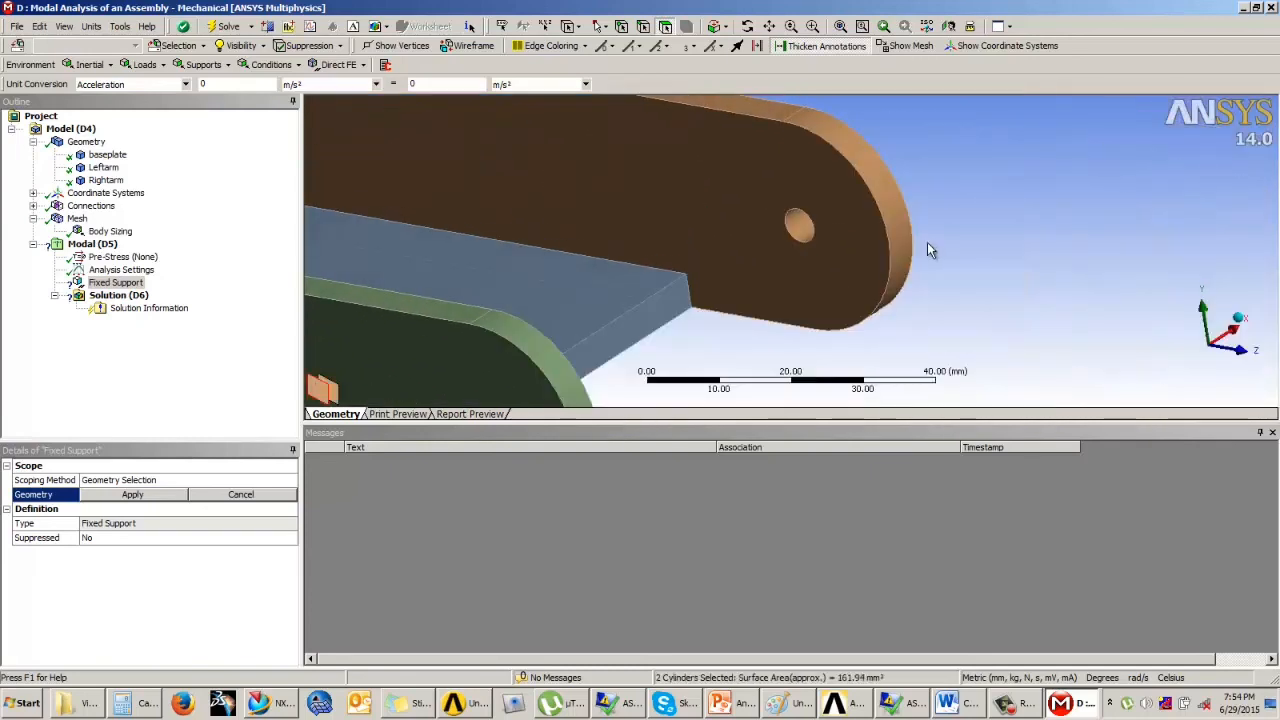
pyautogui.keyDown('ctrl'); pyautogui.click(816, 229); pyautogui.keyUp('ctrl')
pyautogui.scroll(-2, 760, 298)
pyautogui.moveTo(760, 298)
pyautogui.keyDown('ctrl'); pyautogui.mouseDown(button='middle')
pyautogui.moveTo(823, 303)
pyautogui.moveTo(932, 232)
pyautogui.moveTo(800, 257)
pyautogui.moveTo(740, 290)
pyautogui.mouseUp(button='middle'); pyautogui.keyUp('ctrl')
pyautogui.keyDown('ctrl'); pyautogui.click(816, 282); pyautogui.keyUp('ctrl')
pyautogui.scroll(-2, 900, 245)
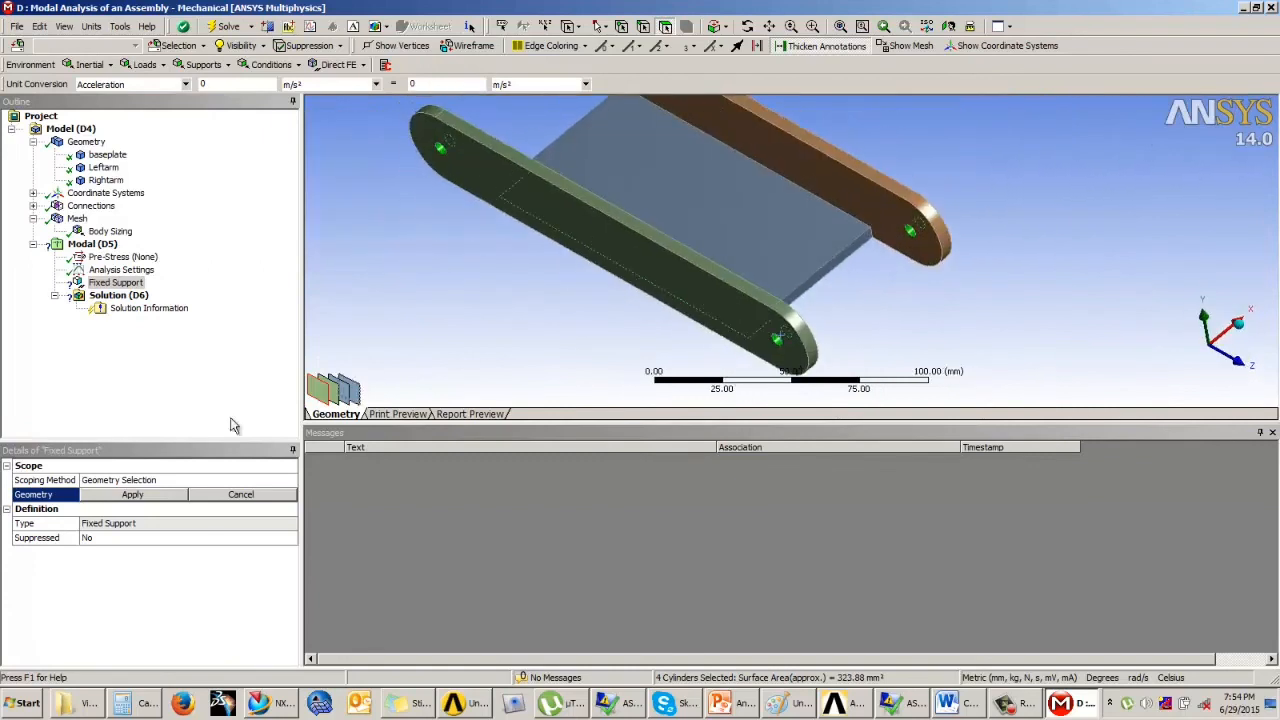
pyautogui.click(120, 496)
pyautogui.moveTo(600, 286); pyautogui.dragTo(690, 300, button='middle')
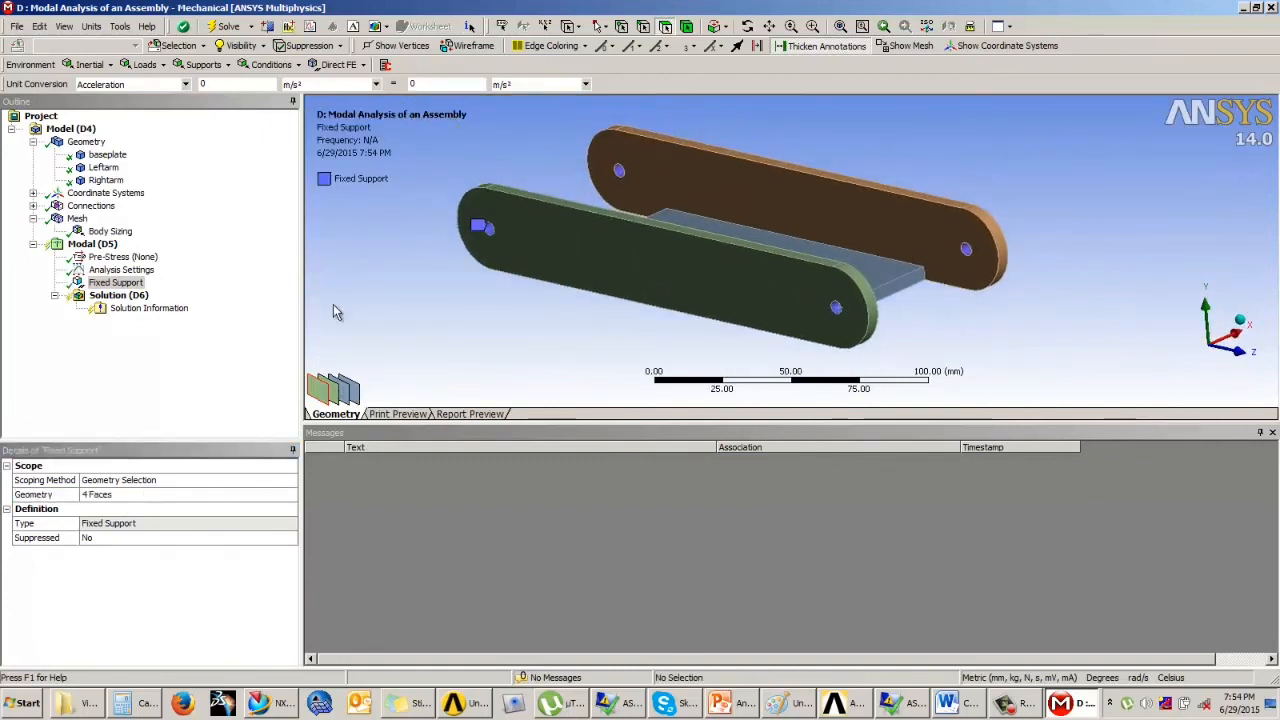
# - Limit the modal analysis settings to a maximum of 3 modes and solve the analysis
pyautogui.click(115, 270)
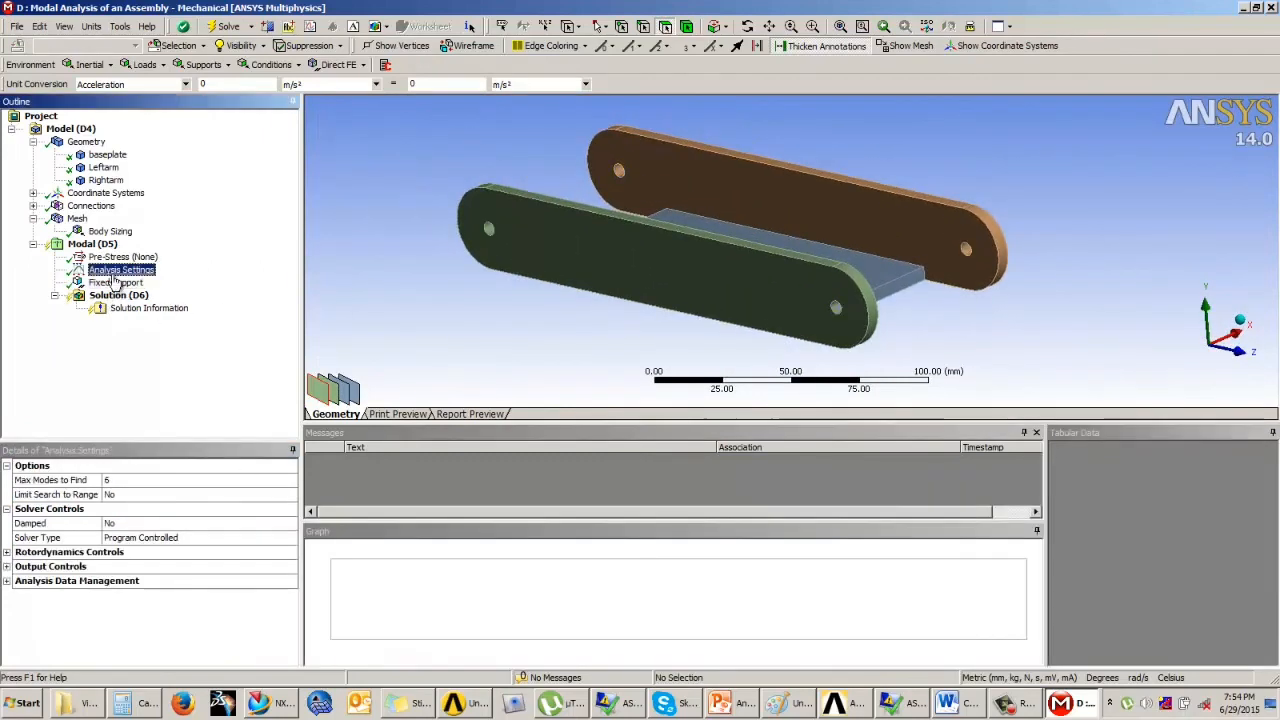
pyautogui.click(120, 481)
pyautogui.write('3')
pyautogui.press('Return')
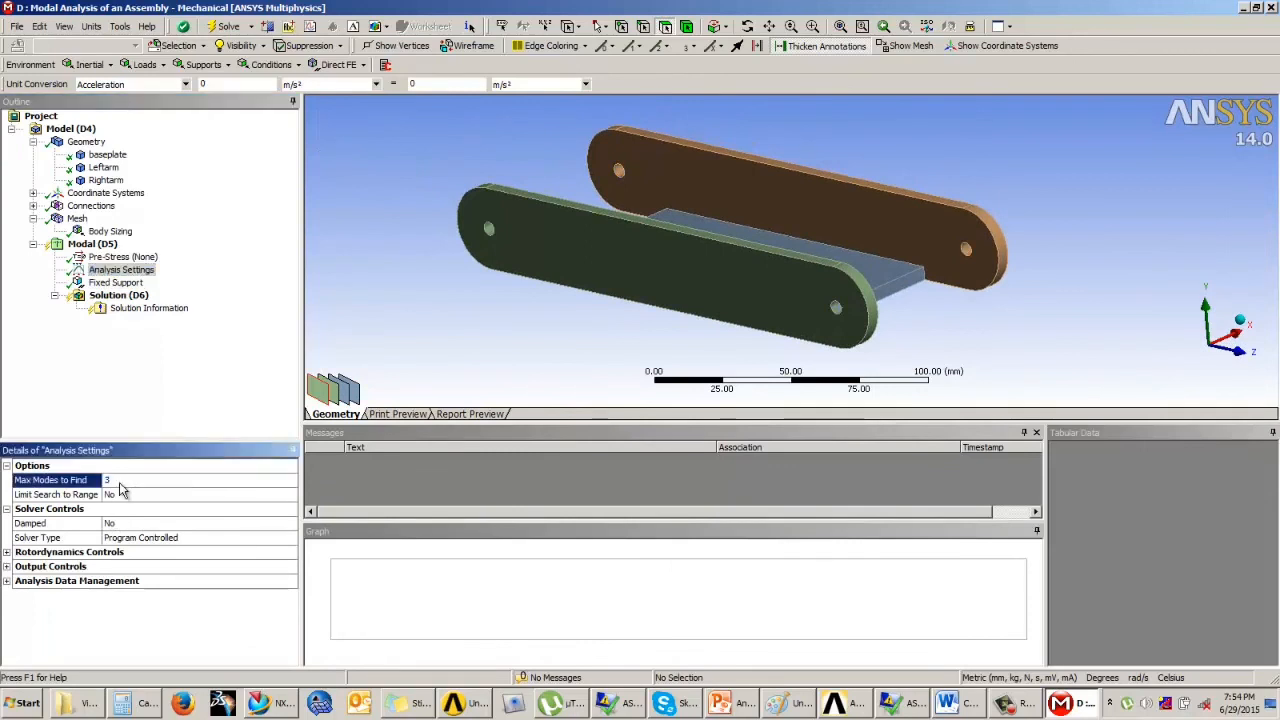
pyautogui.click(118, 296)
pyautogui.rightClick(118, 297)
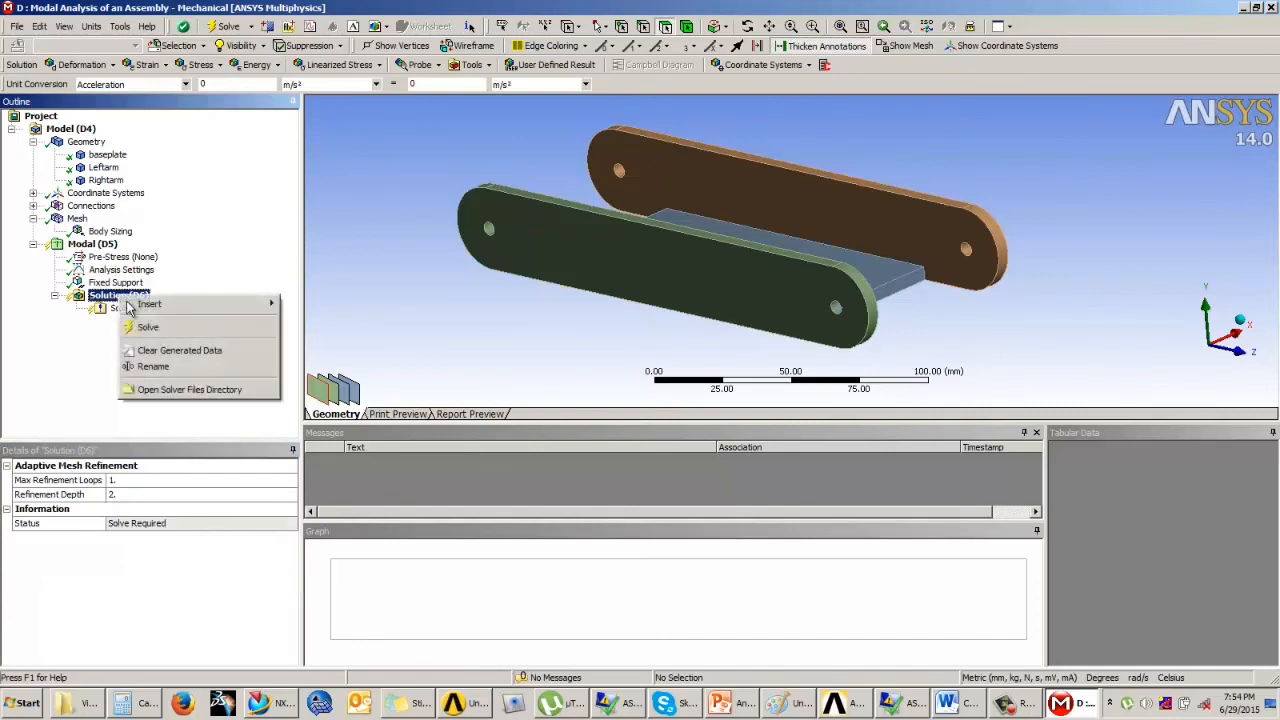
pyautogui.click(140, 323)
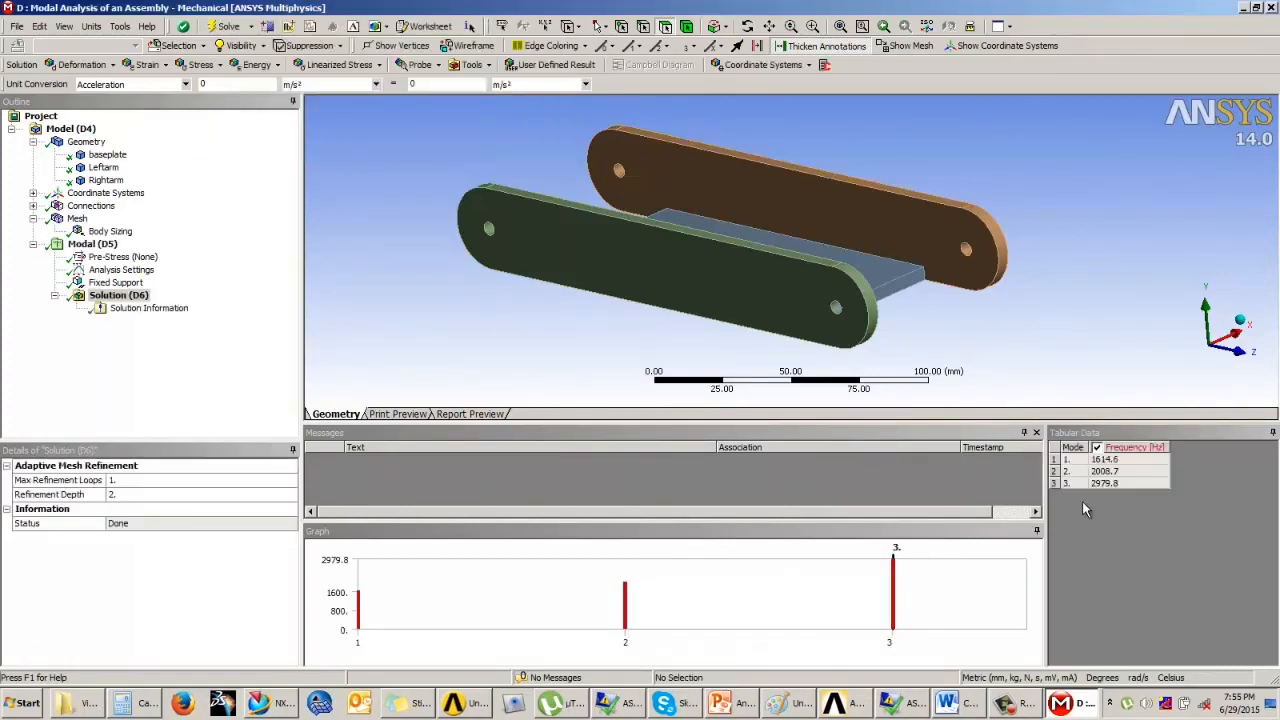
# - Create mode shape results for all three computed frequencies and evaluate all results
pyautogui.click(1105, 459)
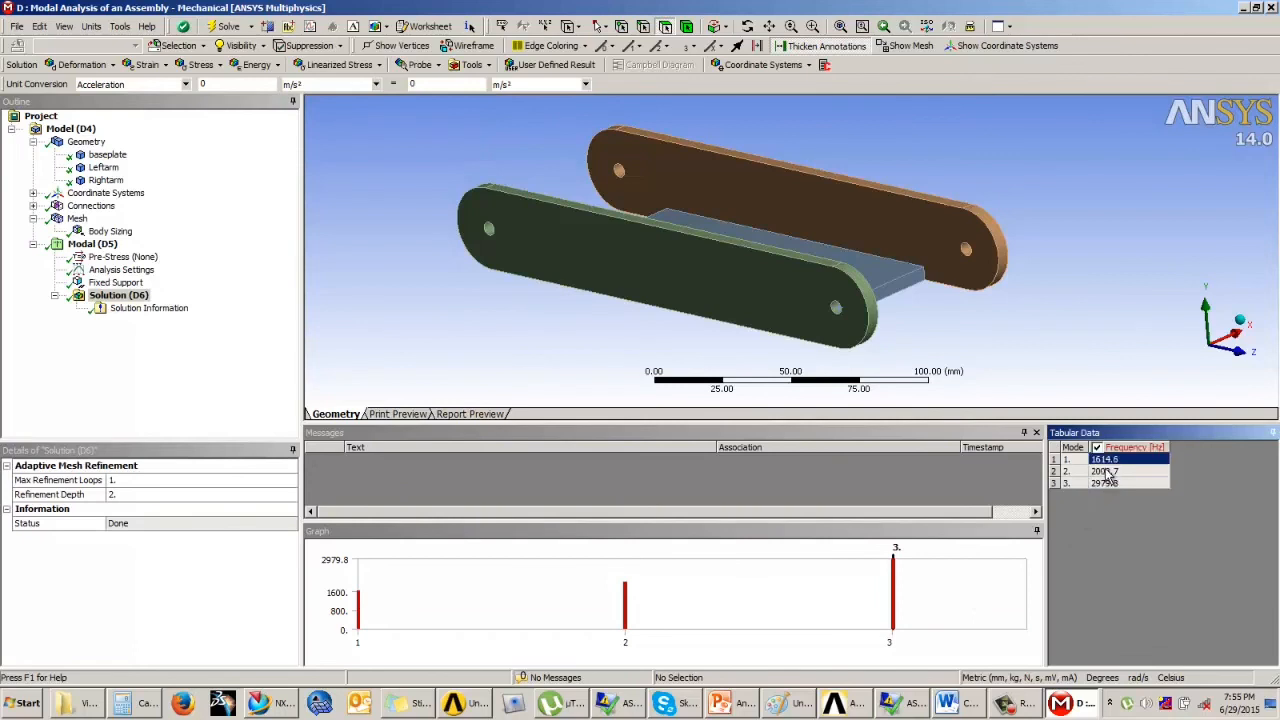
pyautogui.click(1106, 484)
pyautogui.click(1113, 471)
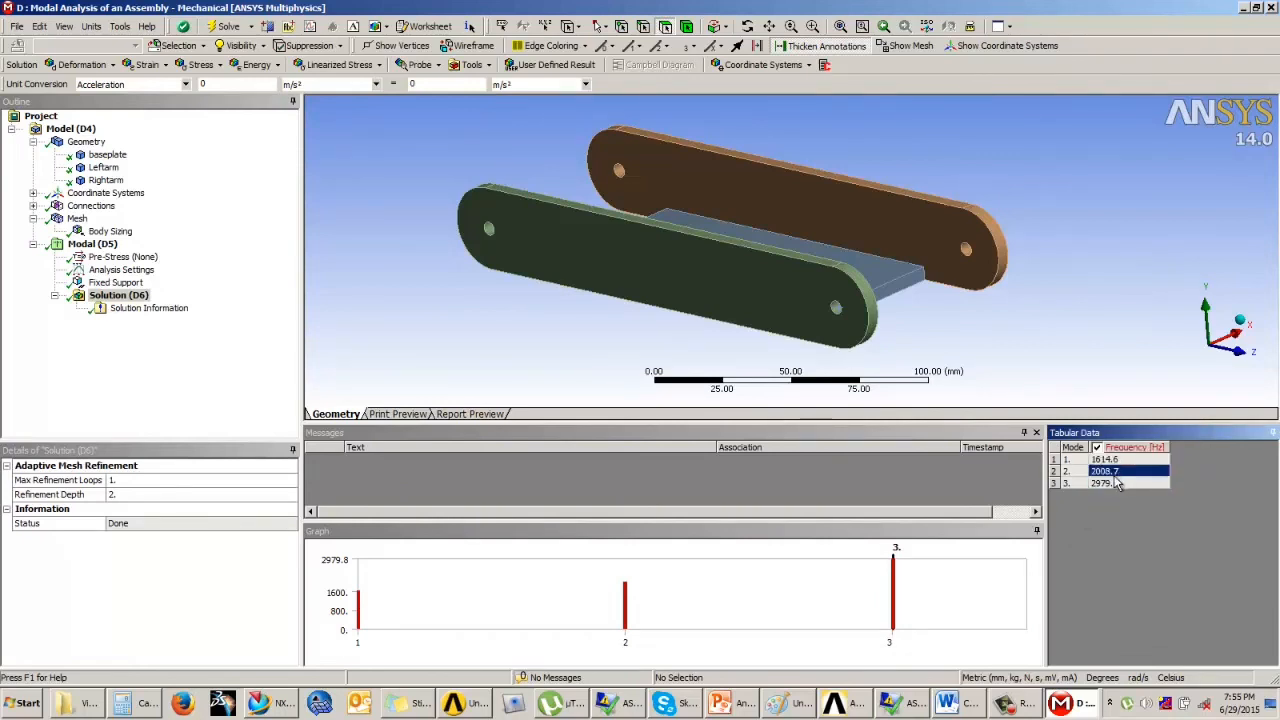
pyautogui.click(1114, 484)
pyautogui.rightClick(1126, 482)
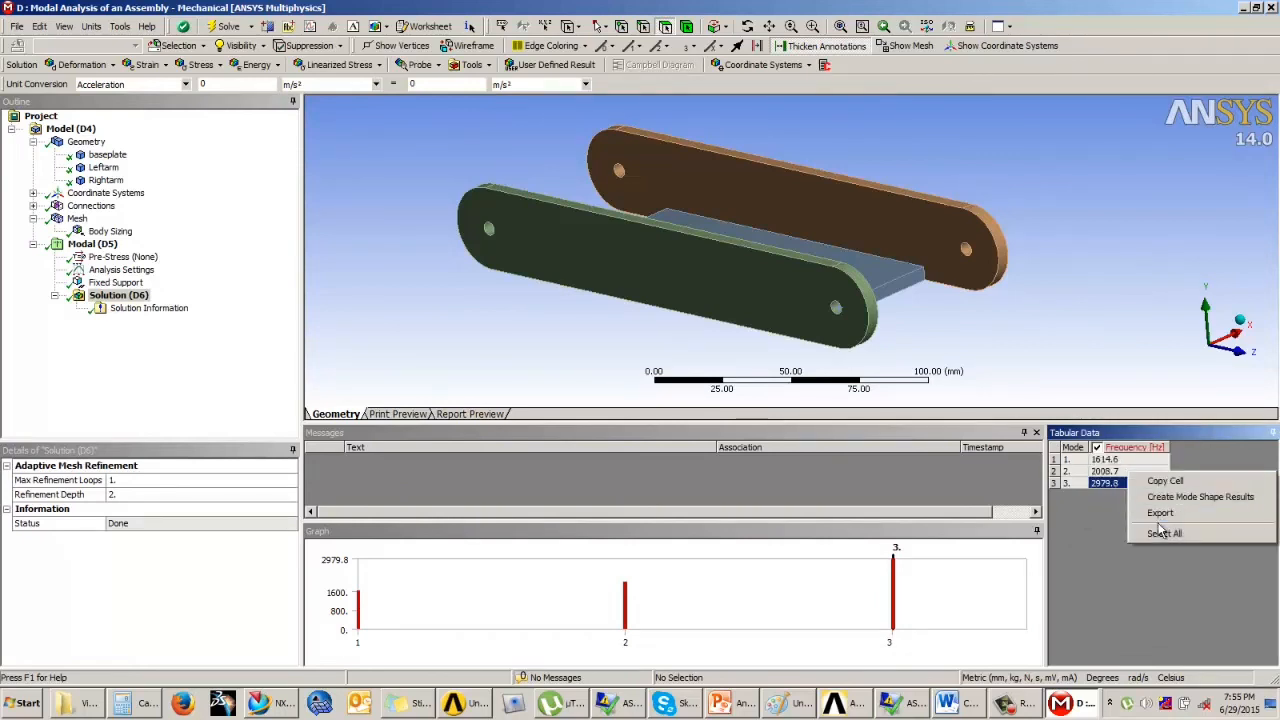
pyautogui.click(1161, 534)
pyautogui.rightClick(1122, 474)
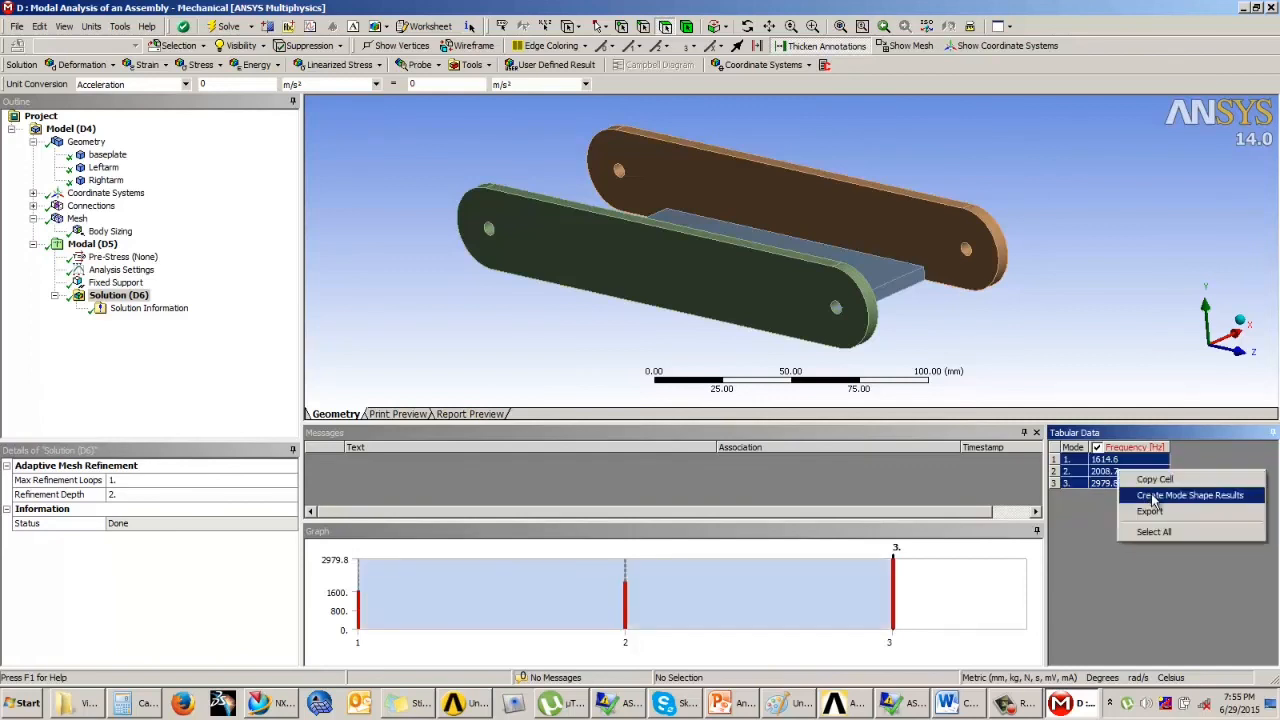
pyautogui.click(1158, 497)
pyautogui.rightClick(118, 295)
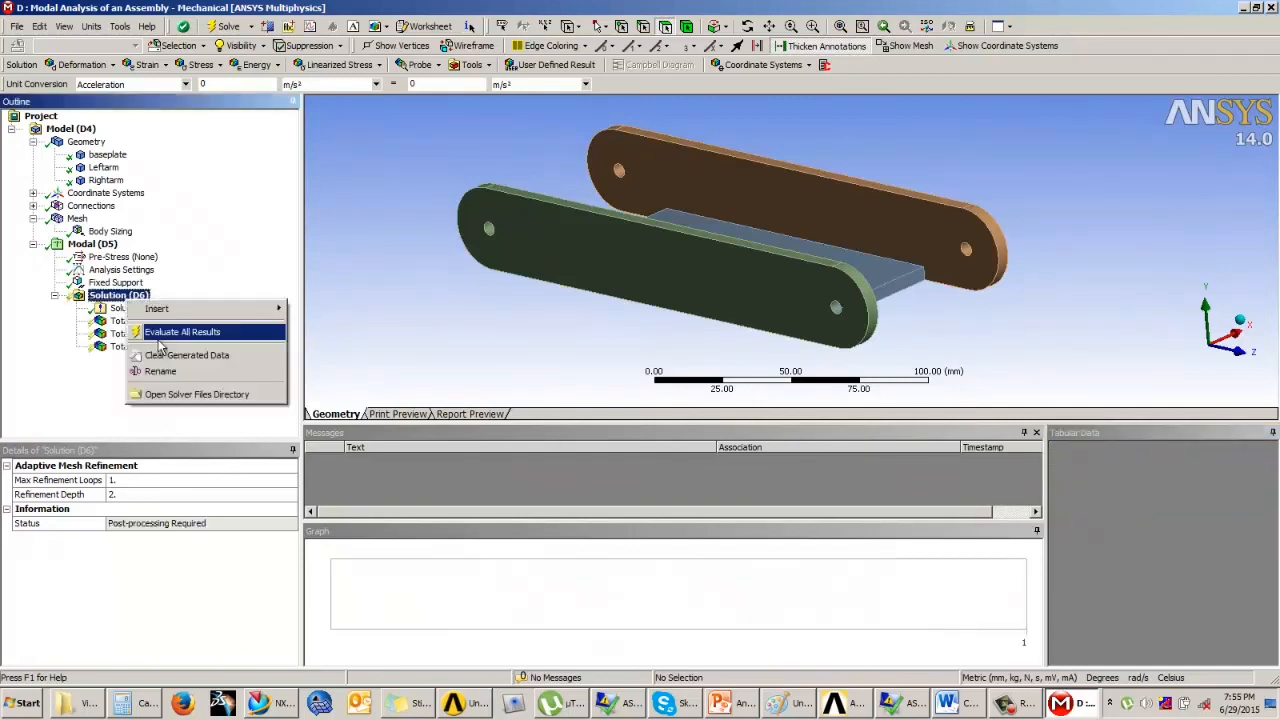
pyautogui.click(172, 331)
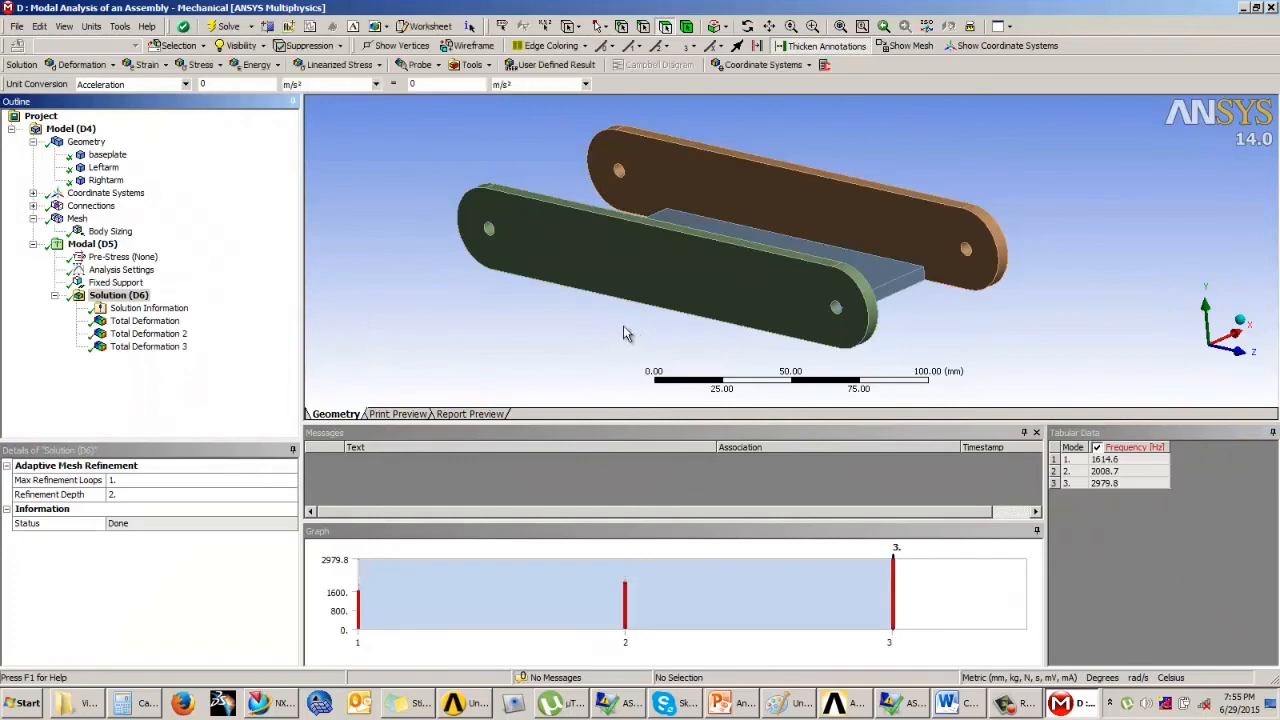
# - Examine the total deformation mode shapes of modes 1, 2 and 3 on the assembly from several angles
pyautogui.click(131, 320)
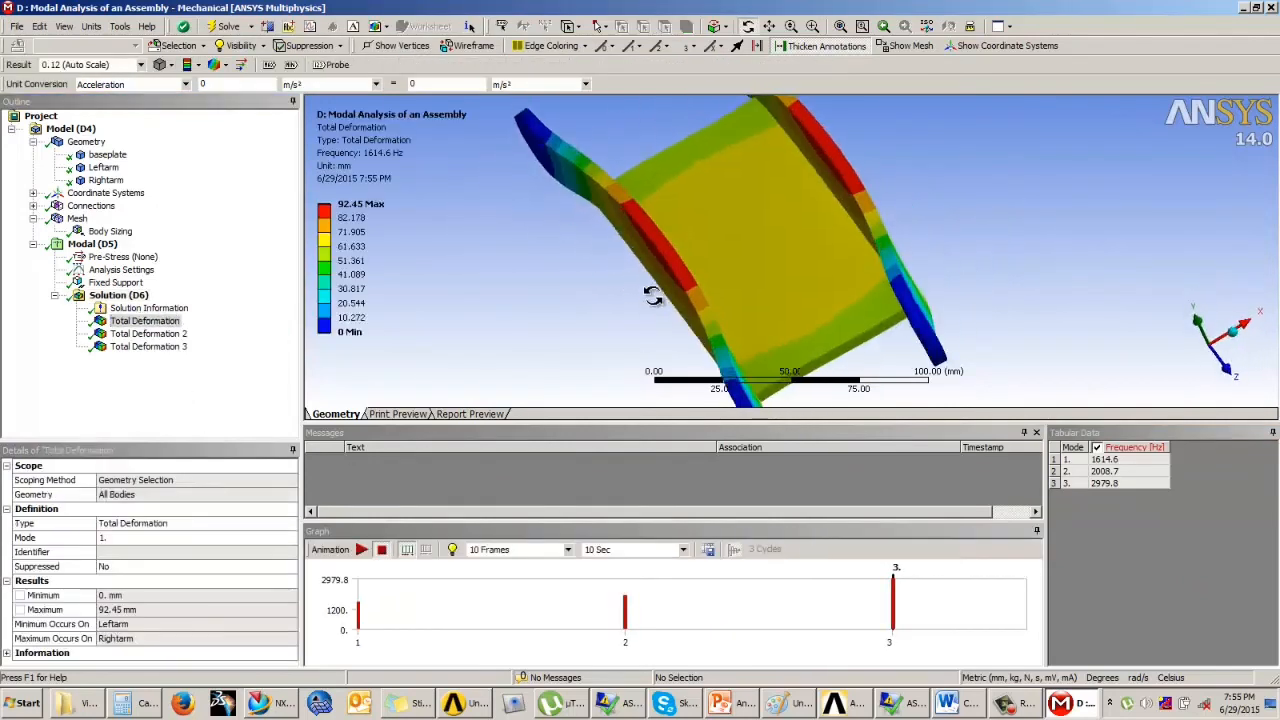
pyautogui.click(165, 333)
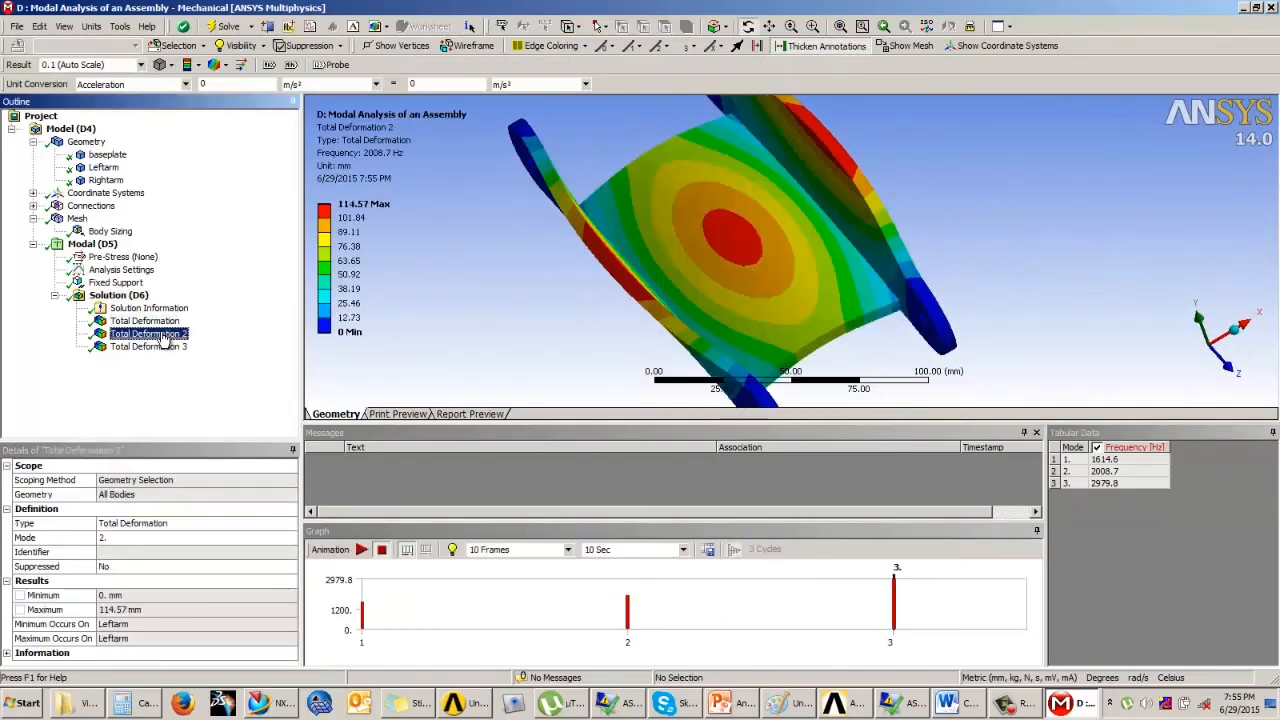
pyautogui.click(160, 348)
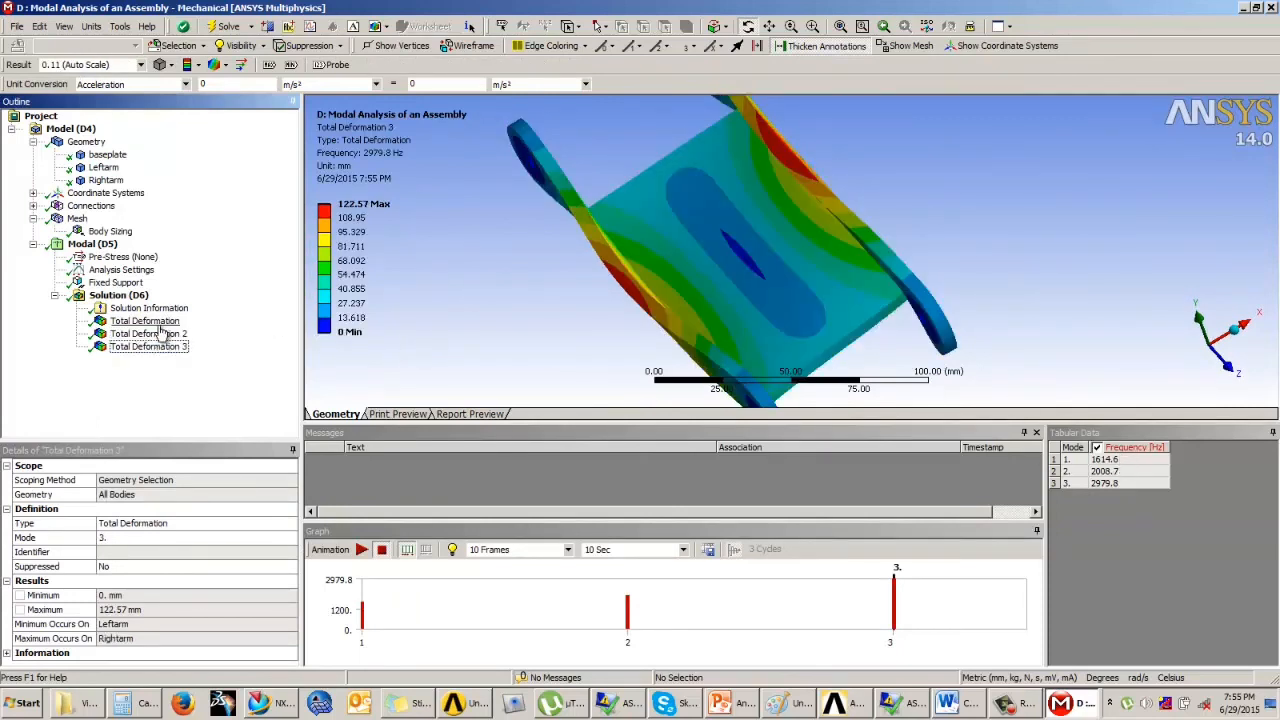
pyautogui.click(145, 320)
pyautogui.moveTo(640, 330); pyautogui.dragTo(526, 375)
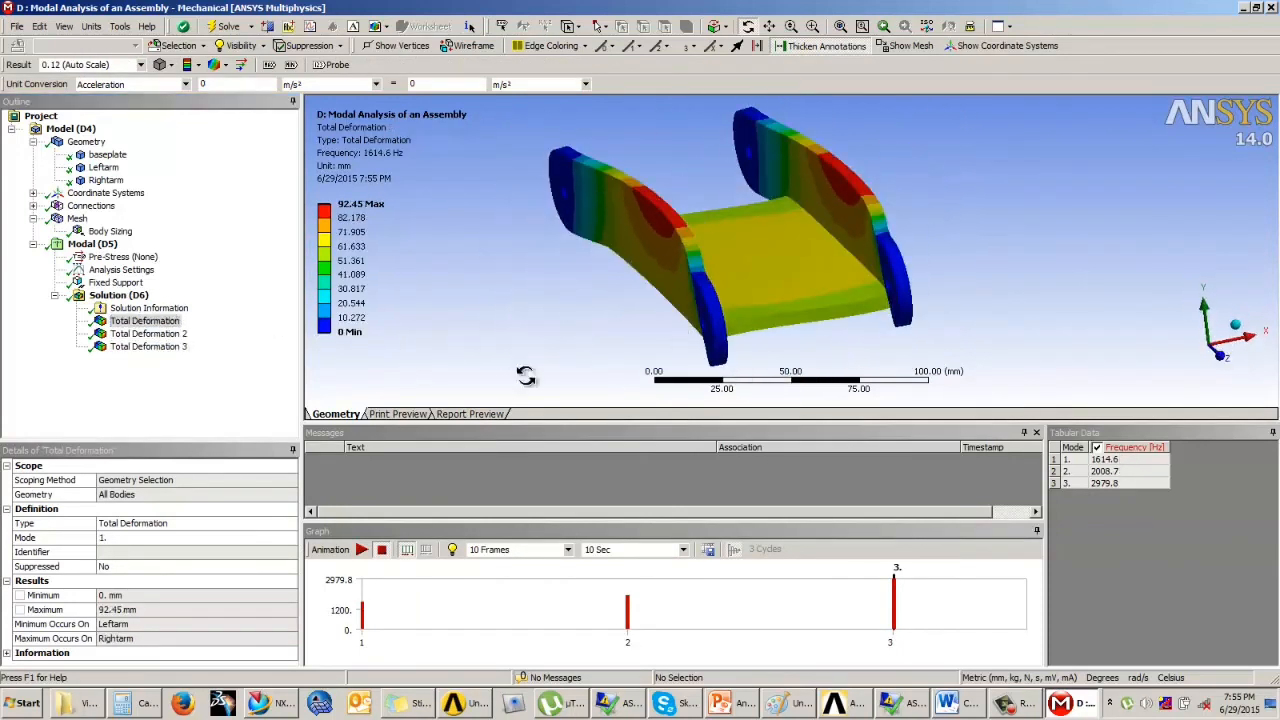
pyautogui.click(160, 336)
pyautogui.click(148, 346)
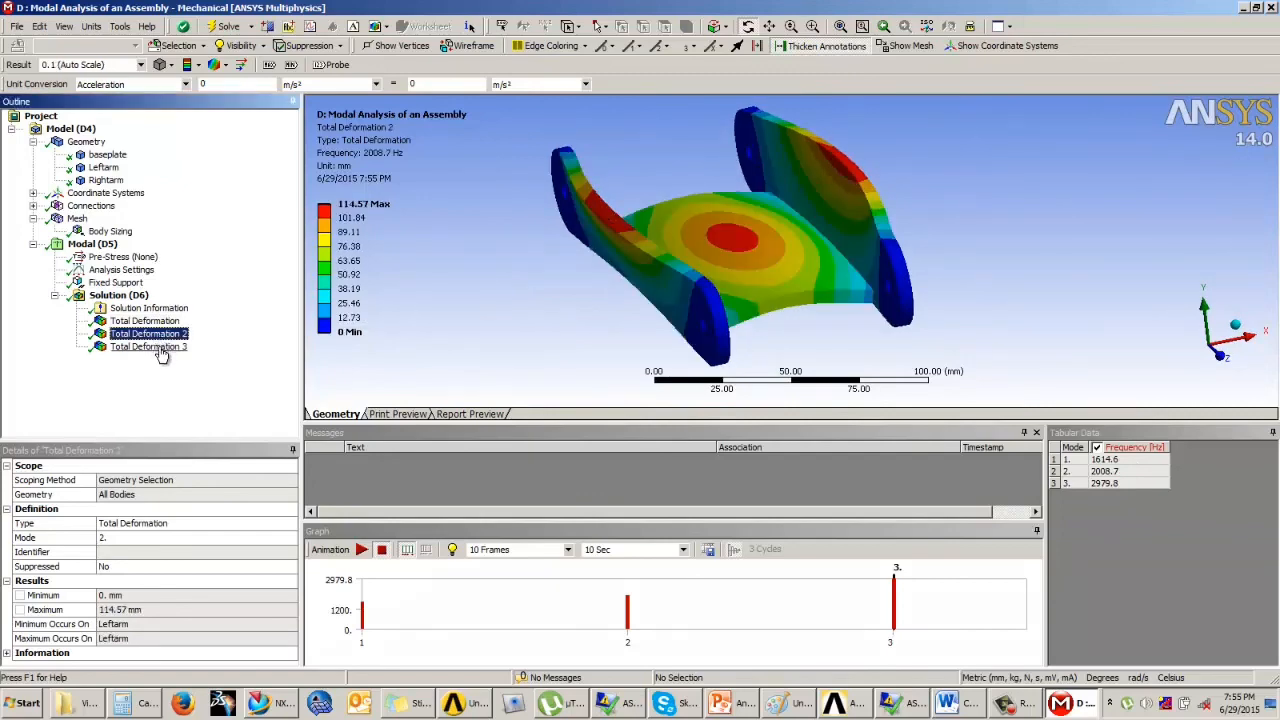
pyautogui.moveTo(740, 300); pyautogui.dragTo(731, 328)
pyautogui.scroll(-5, 731, 328)
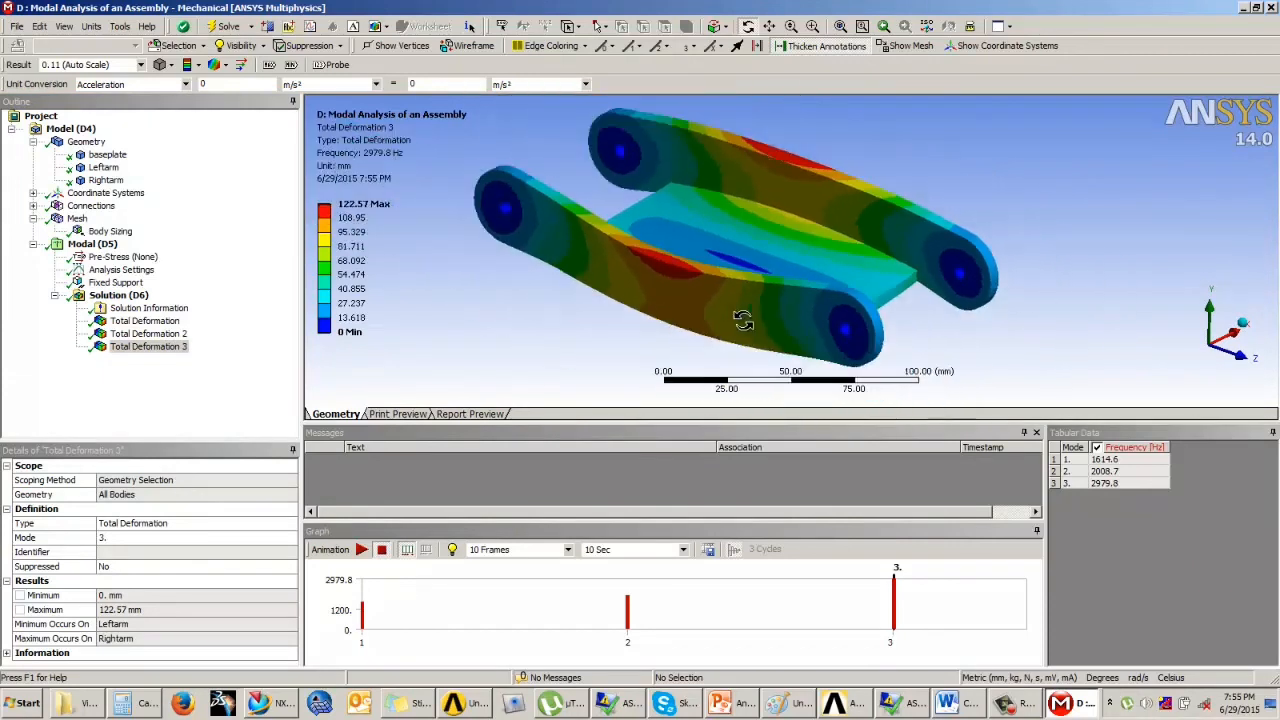
pyautogui.scroll(4, 966, 251)
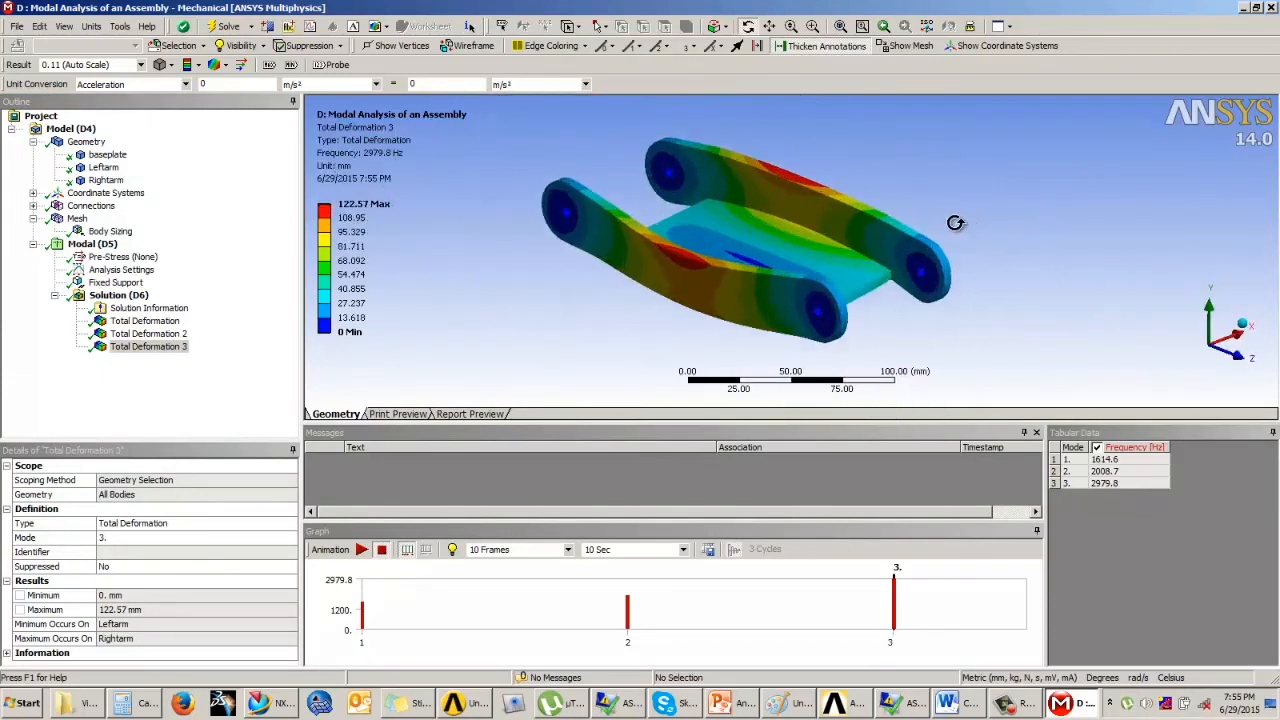
pyautogui.keyDown('ctrl'); pyautogui.moveTo(816, 229); pyautogui.dragTo(876, 255, button='middle'); pyautogui.keyUp('ctrl')
pyautogui.scroll(1, 856, 223)
pyautogui.scroll(-1, 856, 223)
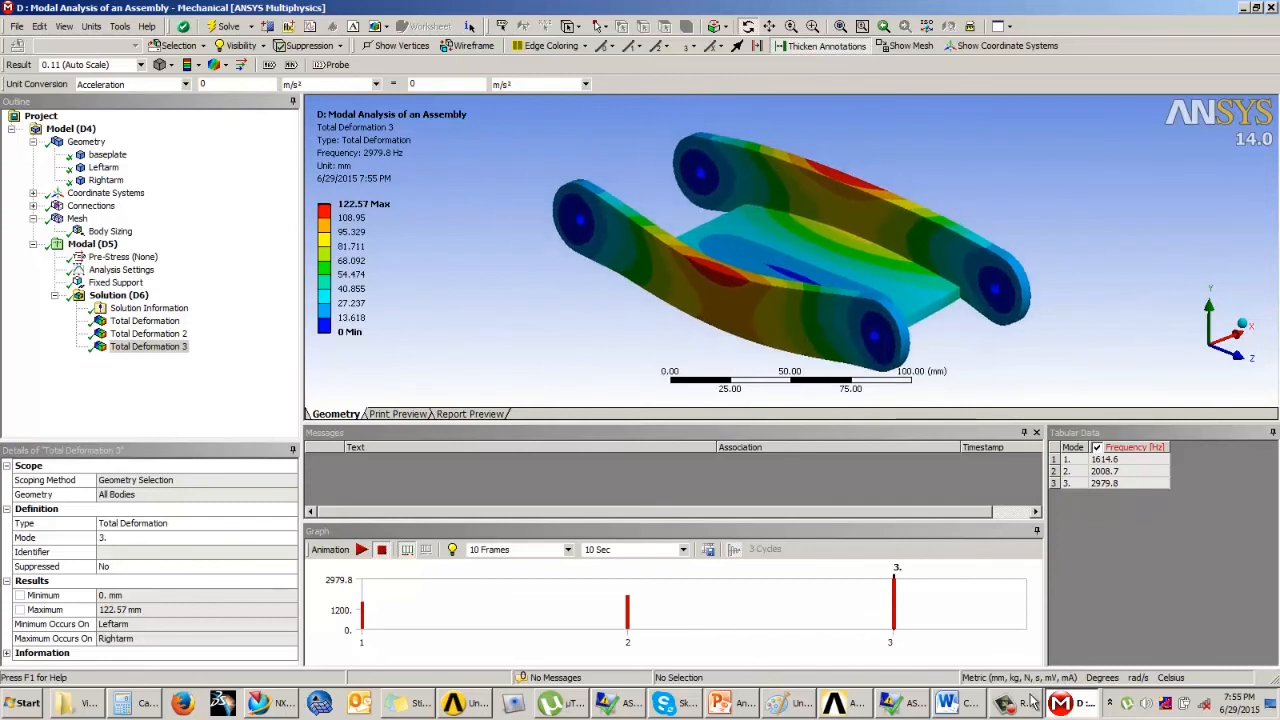